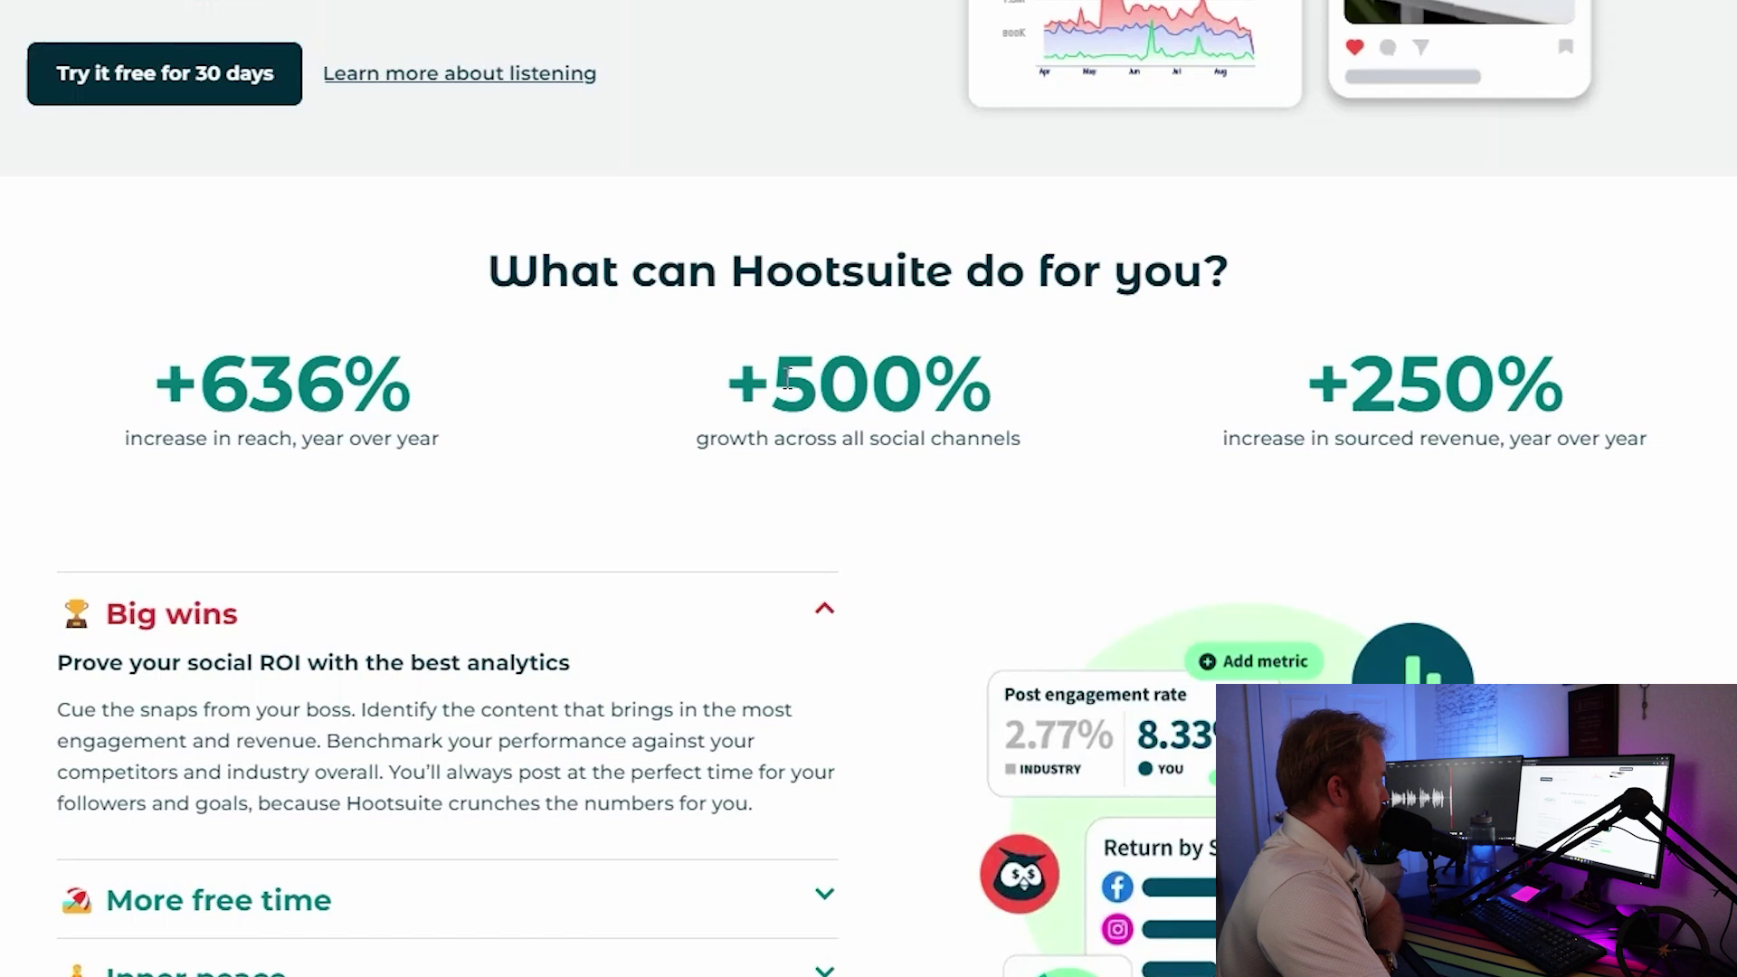
# Review the Hootsuite homepage's growth statistics, its list of benefits and the introduction above them
pyautogui.moveTo(787, 374); pyautogui.dragTo(921, 378)
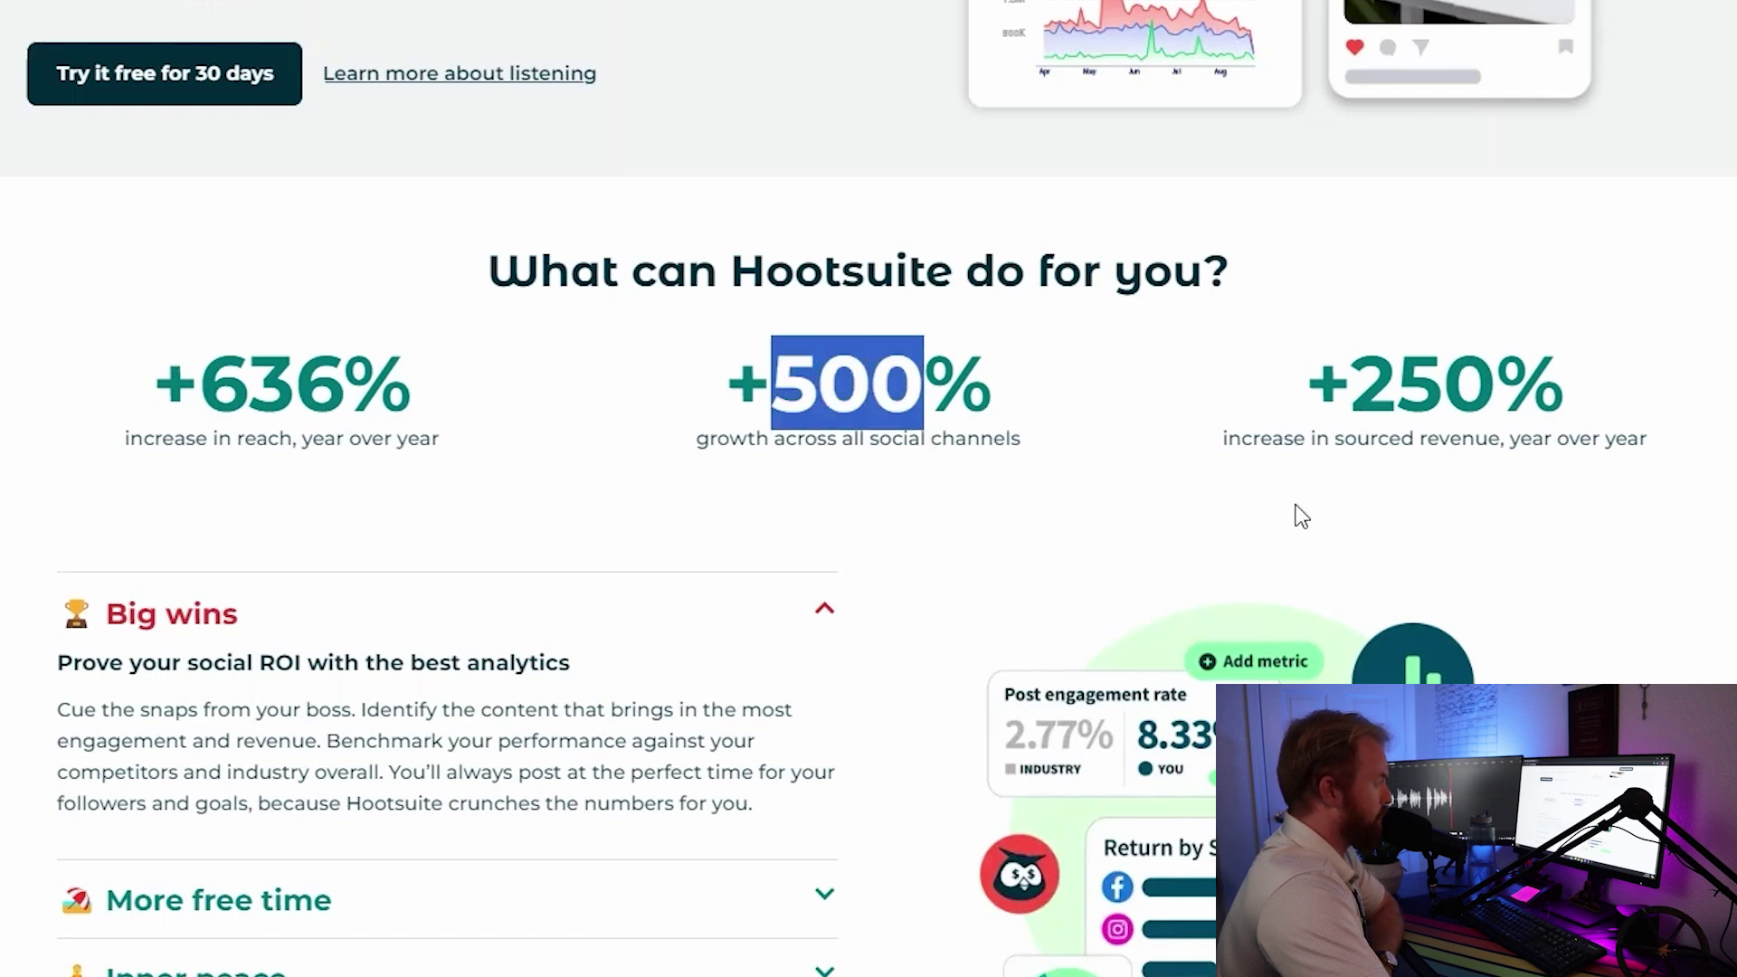
pyautogui.scroll(-2, 1517, 497)
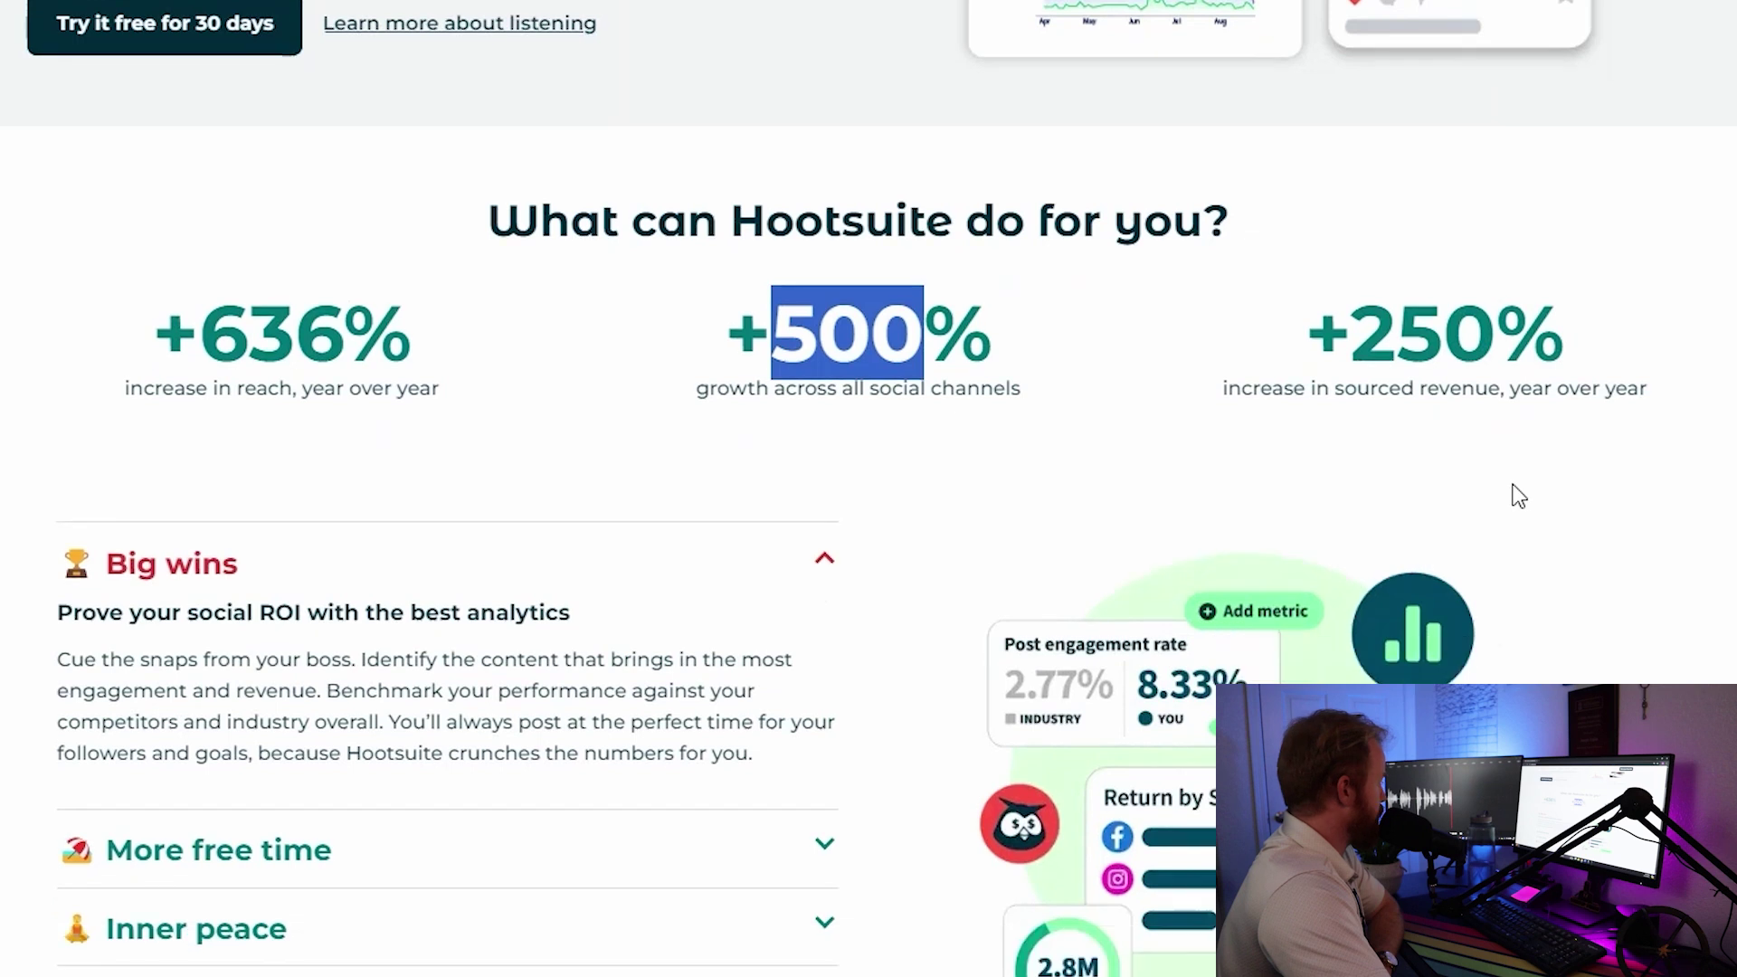
pyautogui.scroll(-3, 1445, 653)
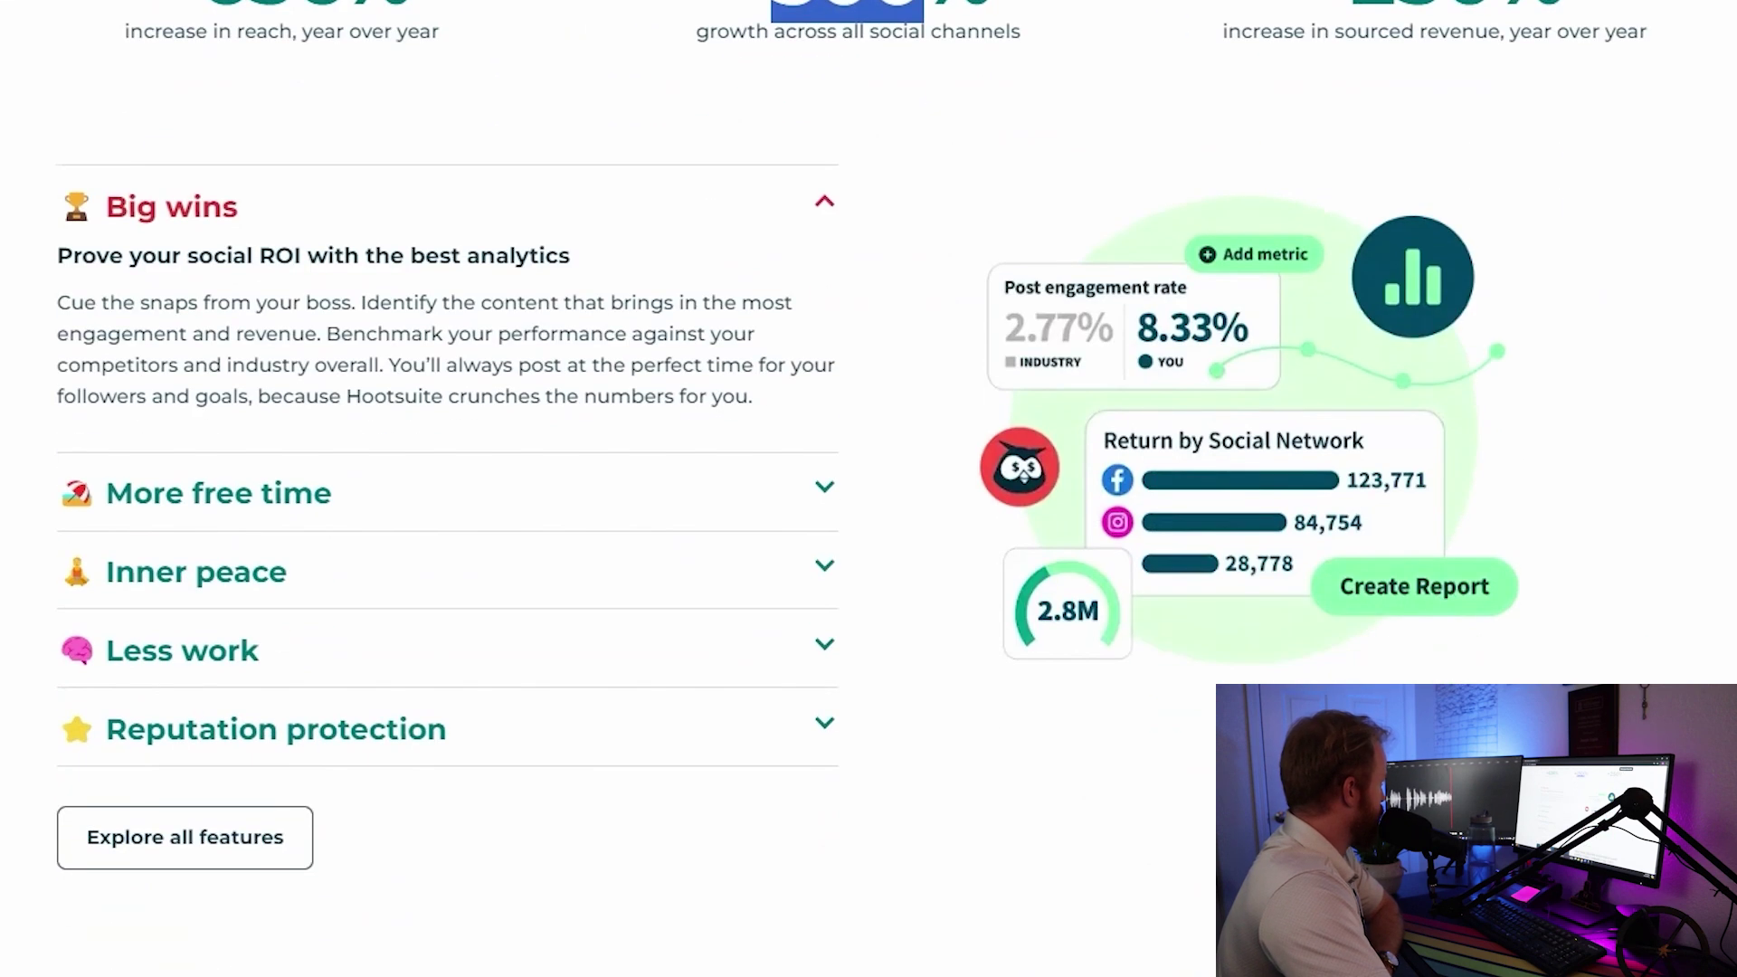
pyautogui.scroll(-5, 910, 547)
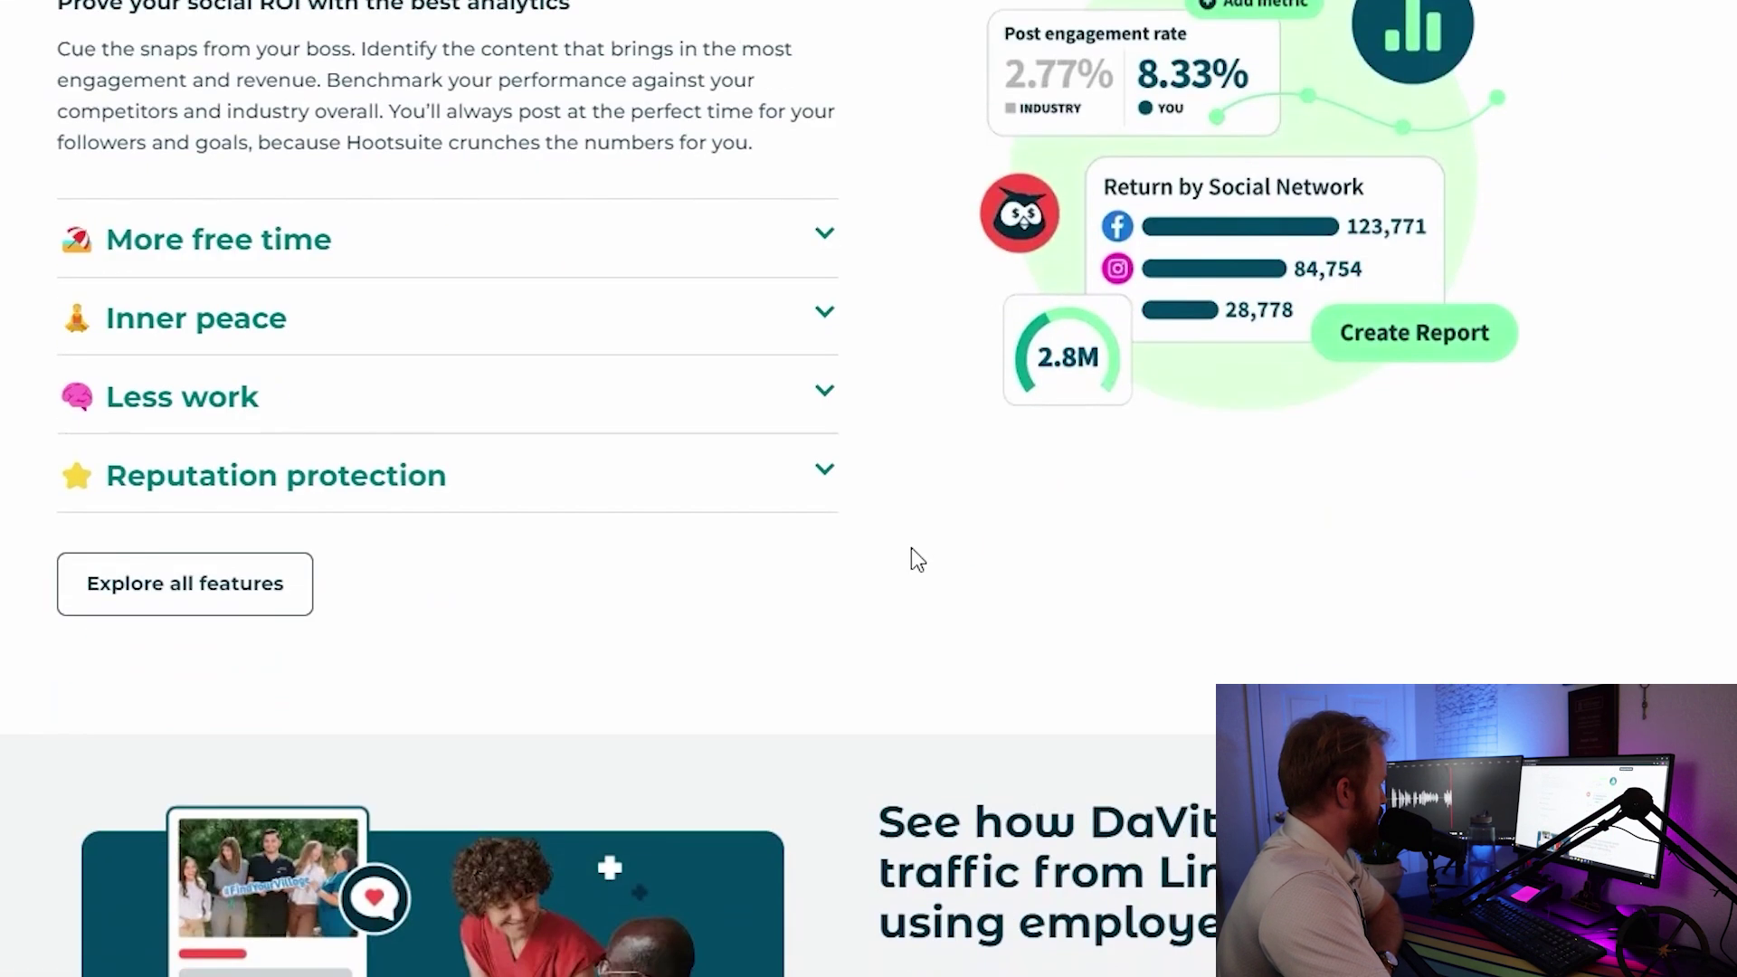
pyautogui.scroll(-10, 912, 549)
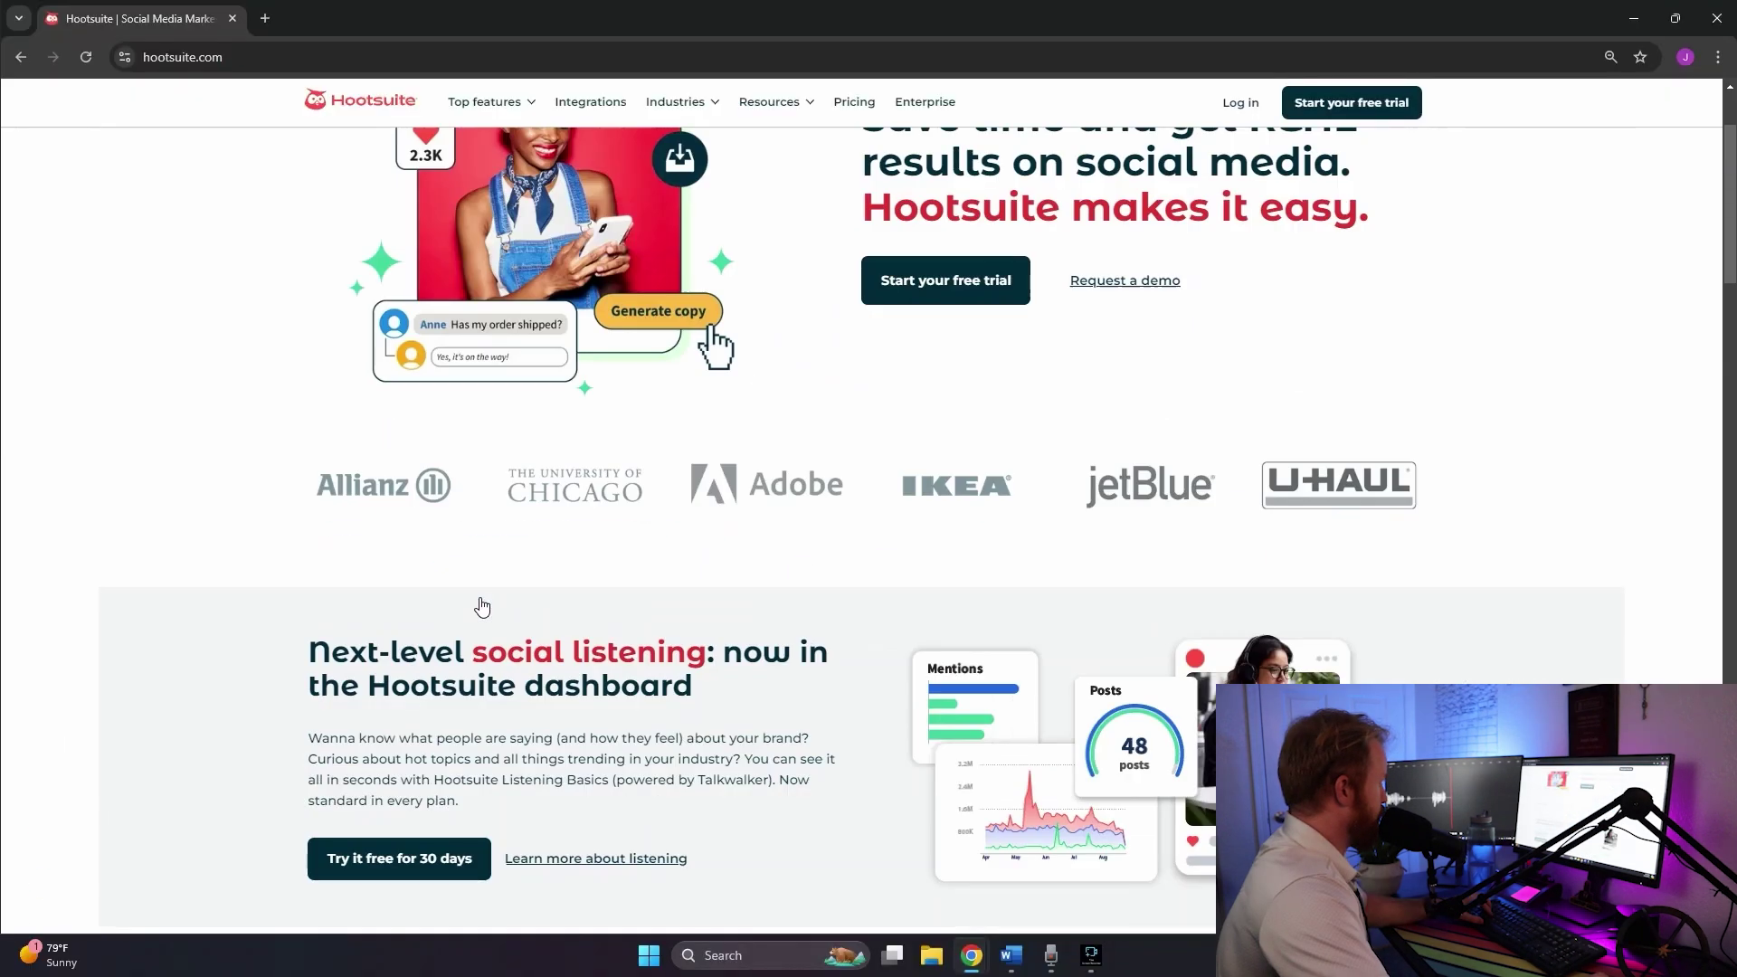
pyautogui.scroll(2, 549, 581)
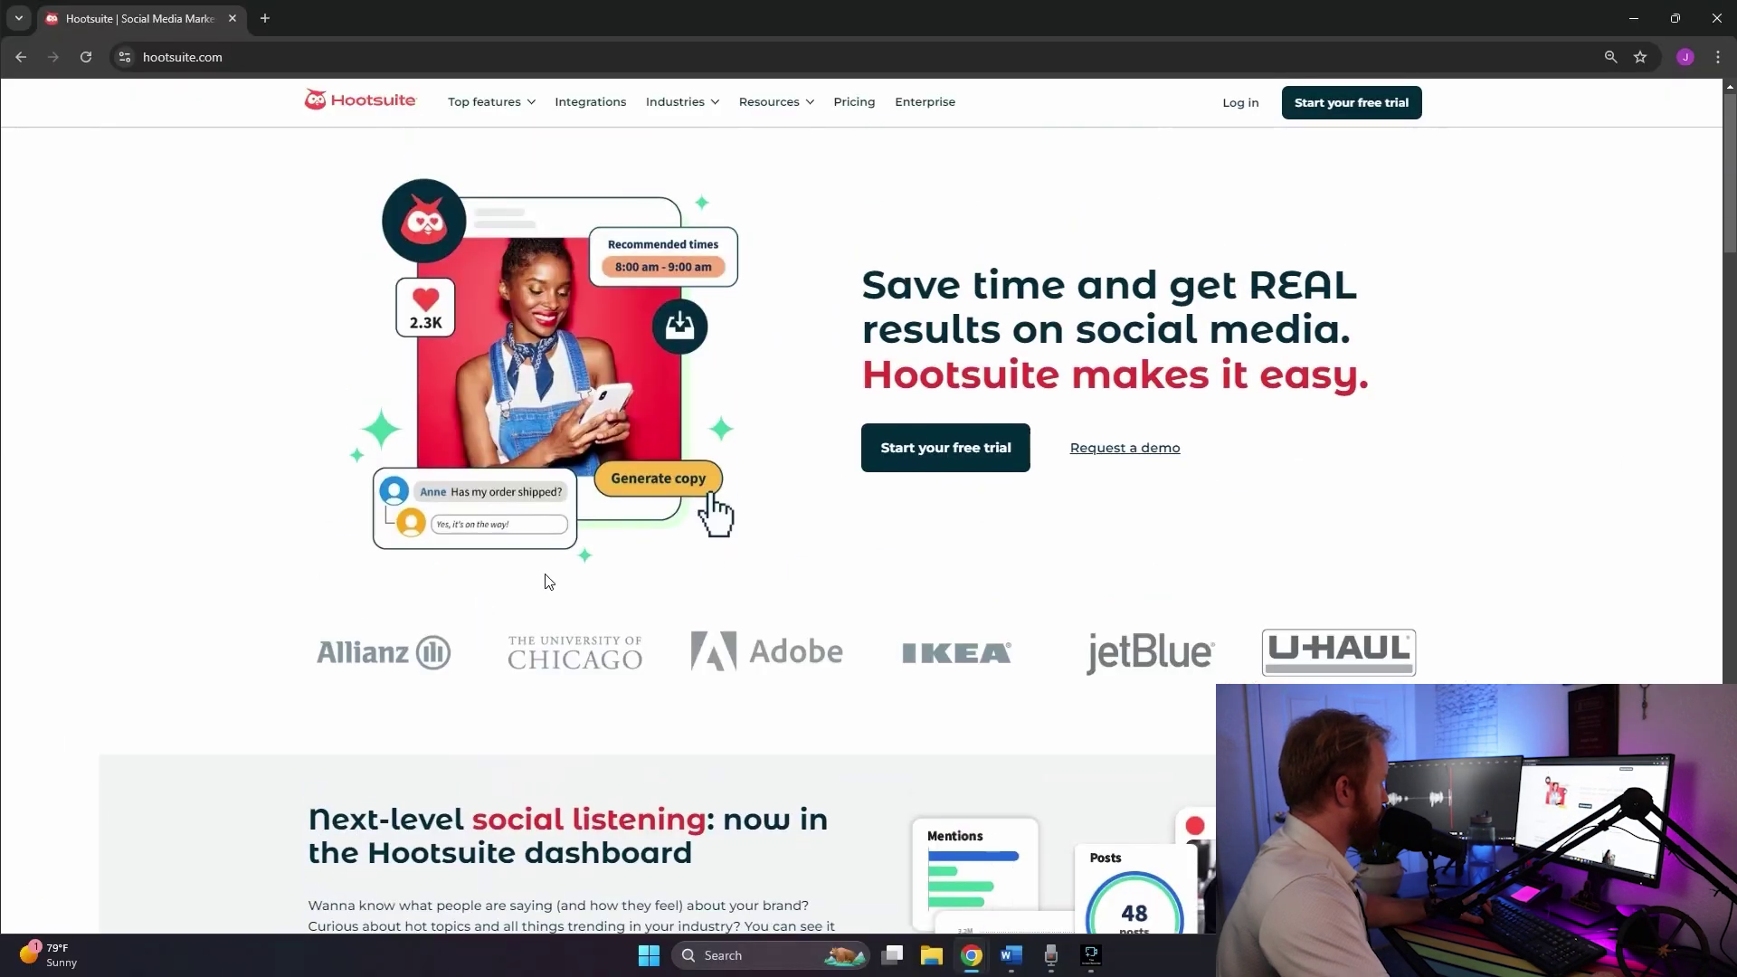
# Open the Integrations page and examine which social media networks are supported
pyautogui.click(590, 102)
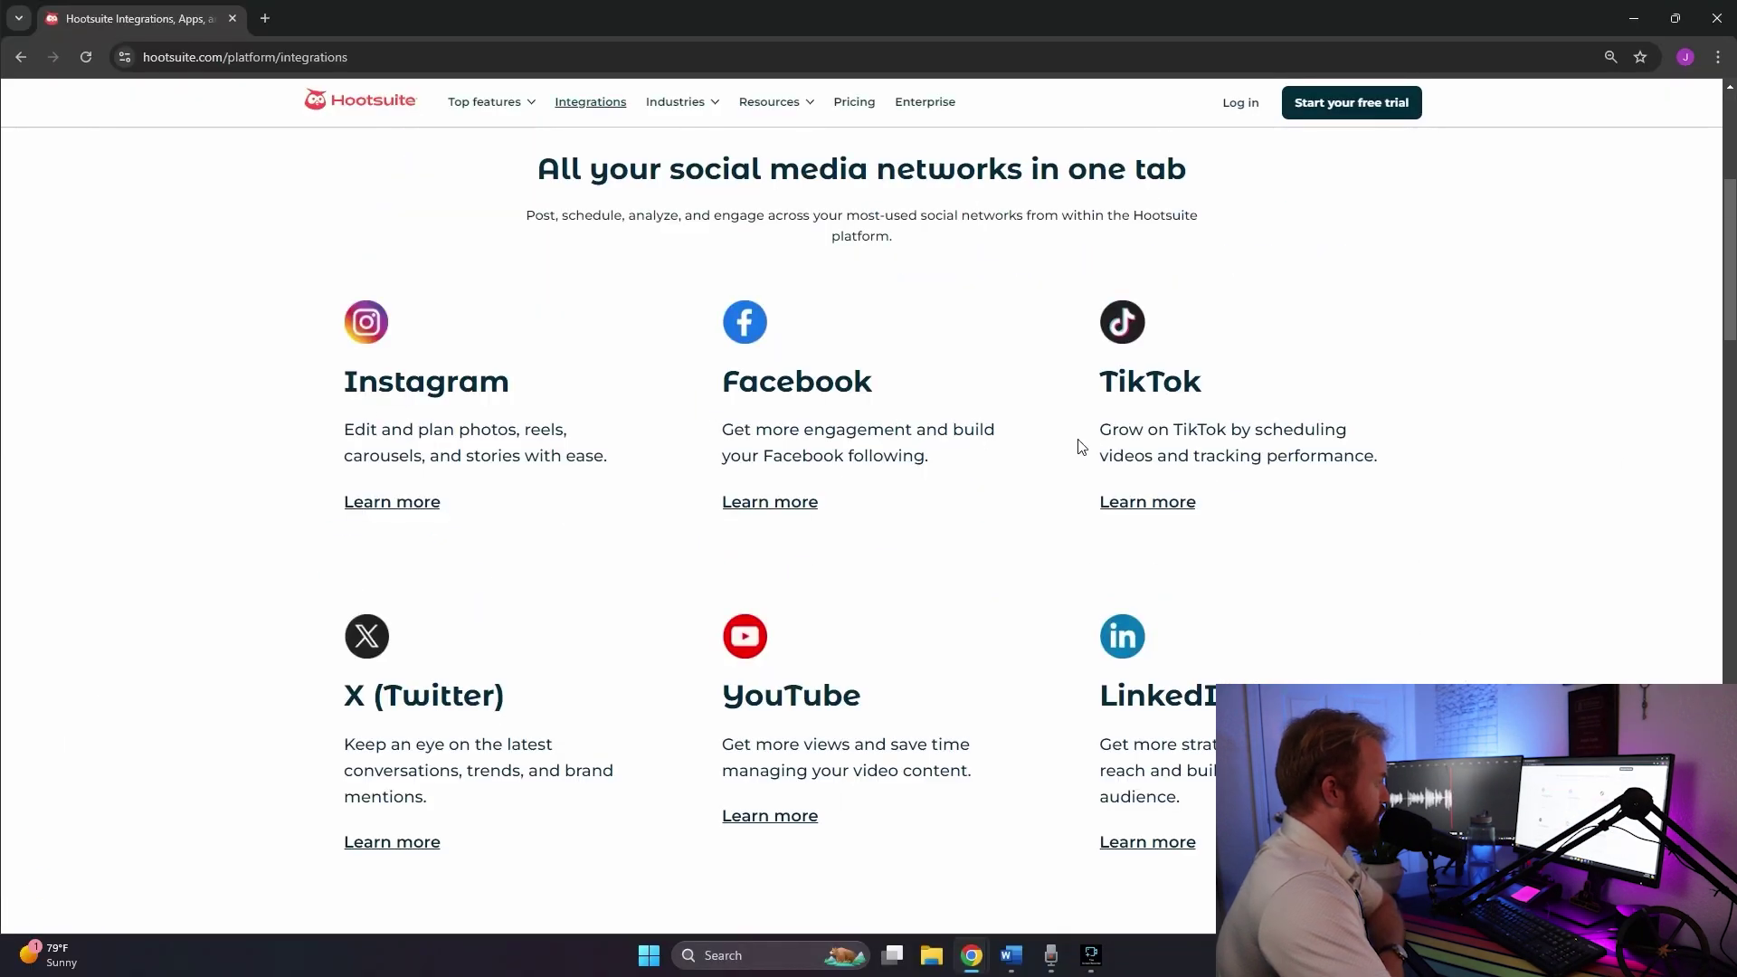
pyautogui.scroll(-1, 1083, 447)
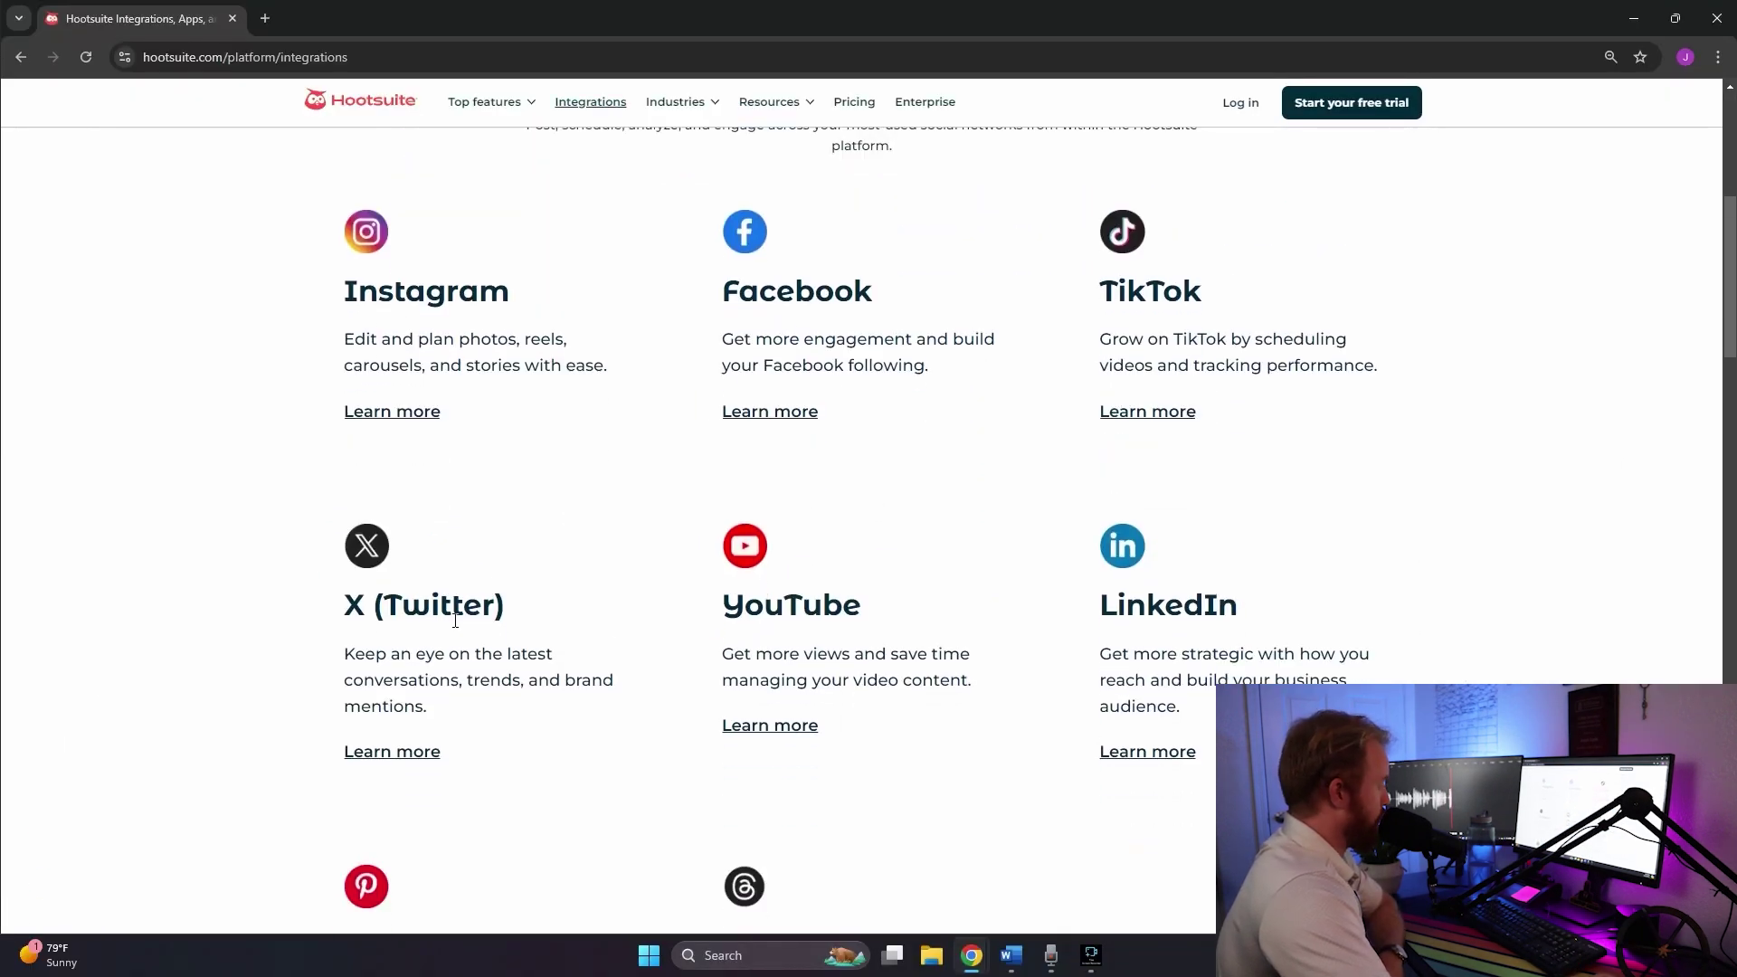
pyautogui.scroll(-3, 760, 620)
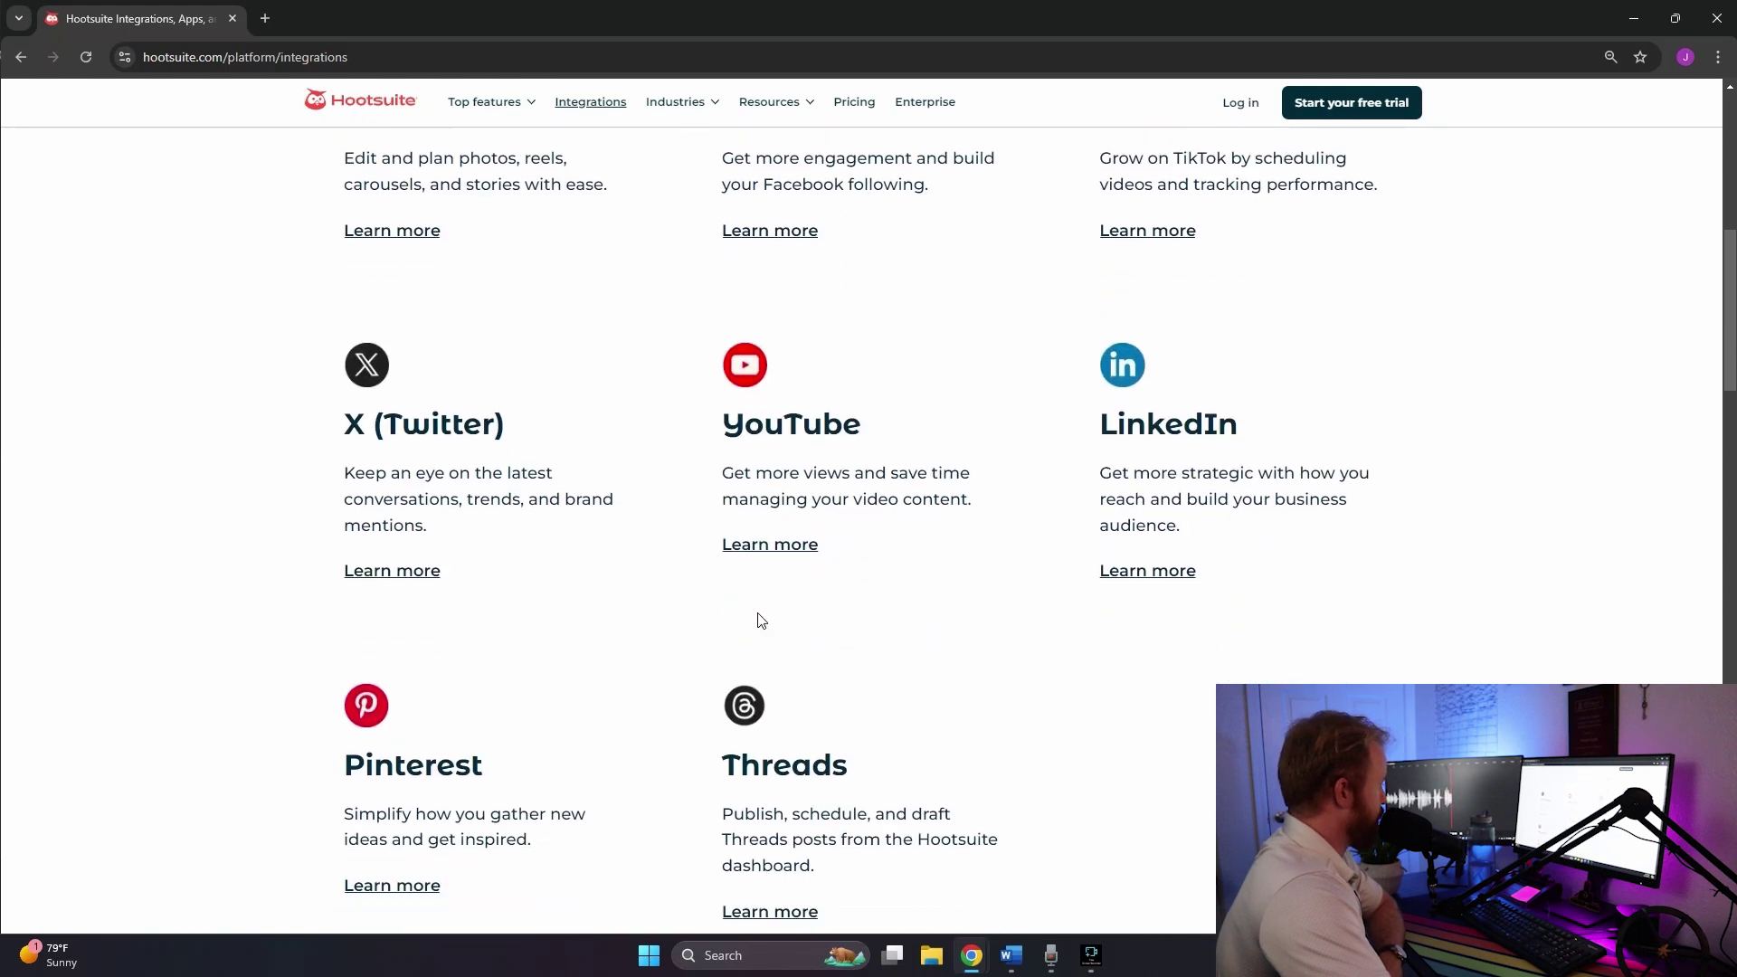
pyautogui.scroll(3, 858, 701)
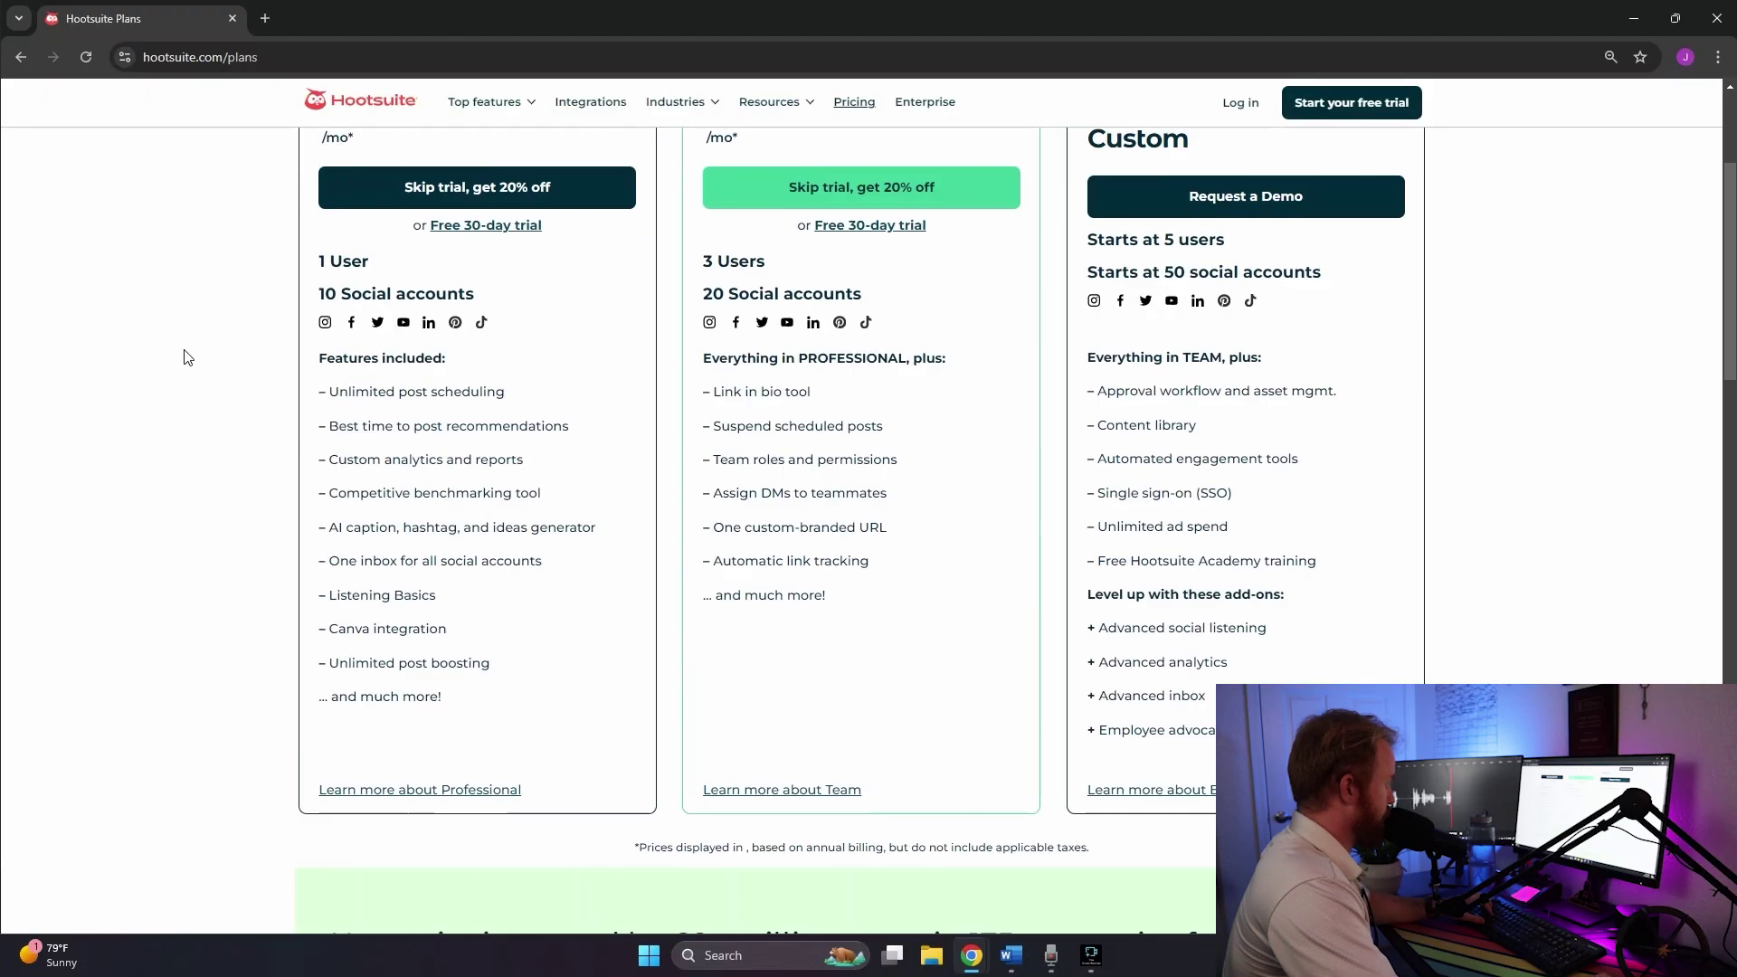
# Examine the Professional, Team and Enterprise plan cards for price, user and social account limits, and included features
pyautogui.scroll(2, 188, 357)
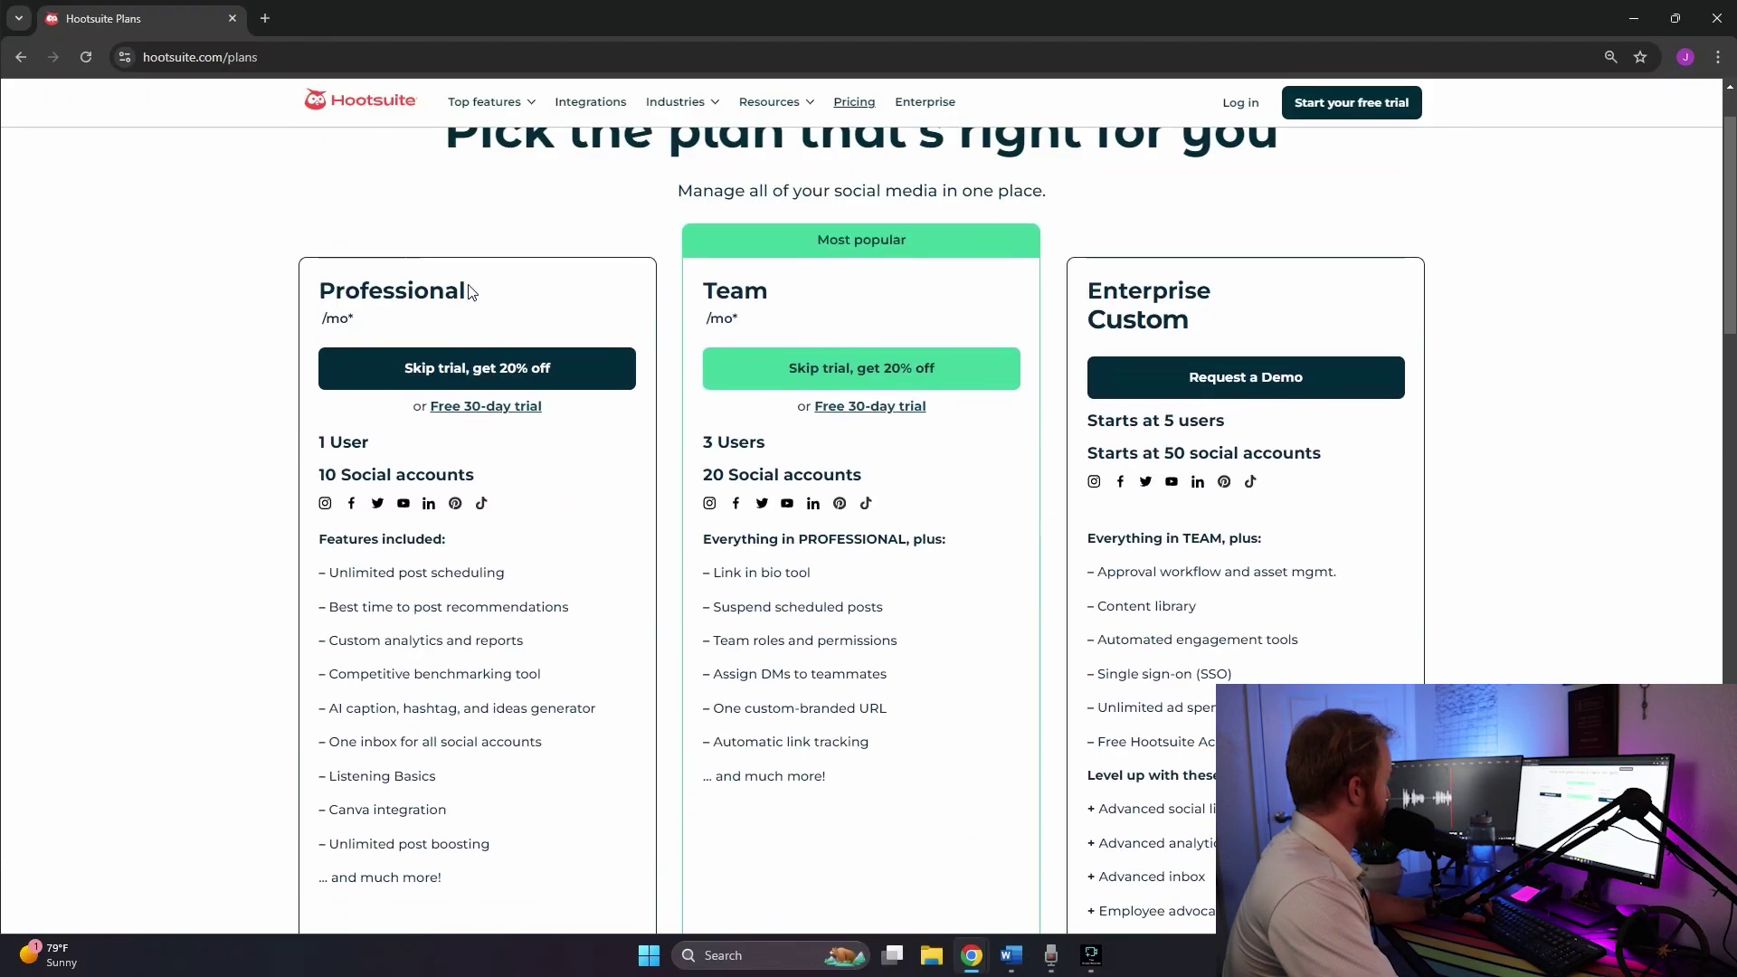
pyautogui.doubleClick(453, 291)
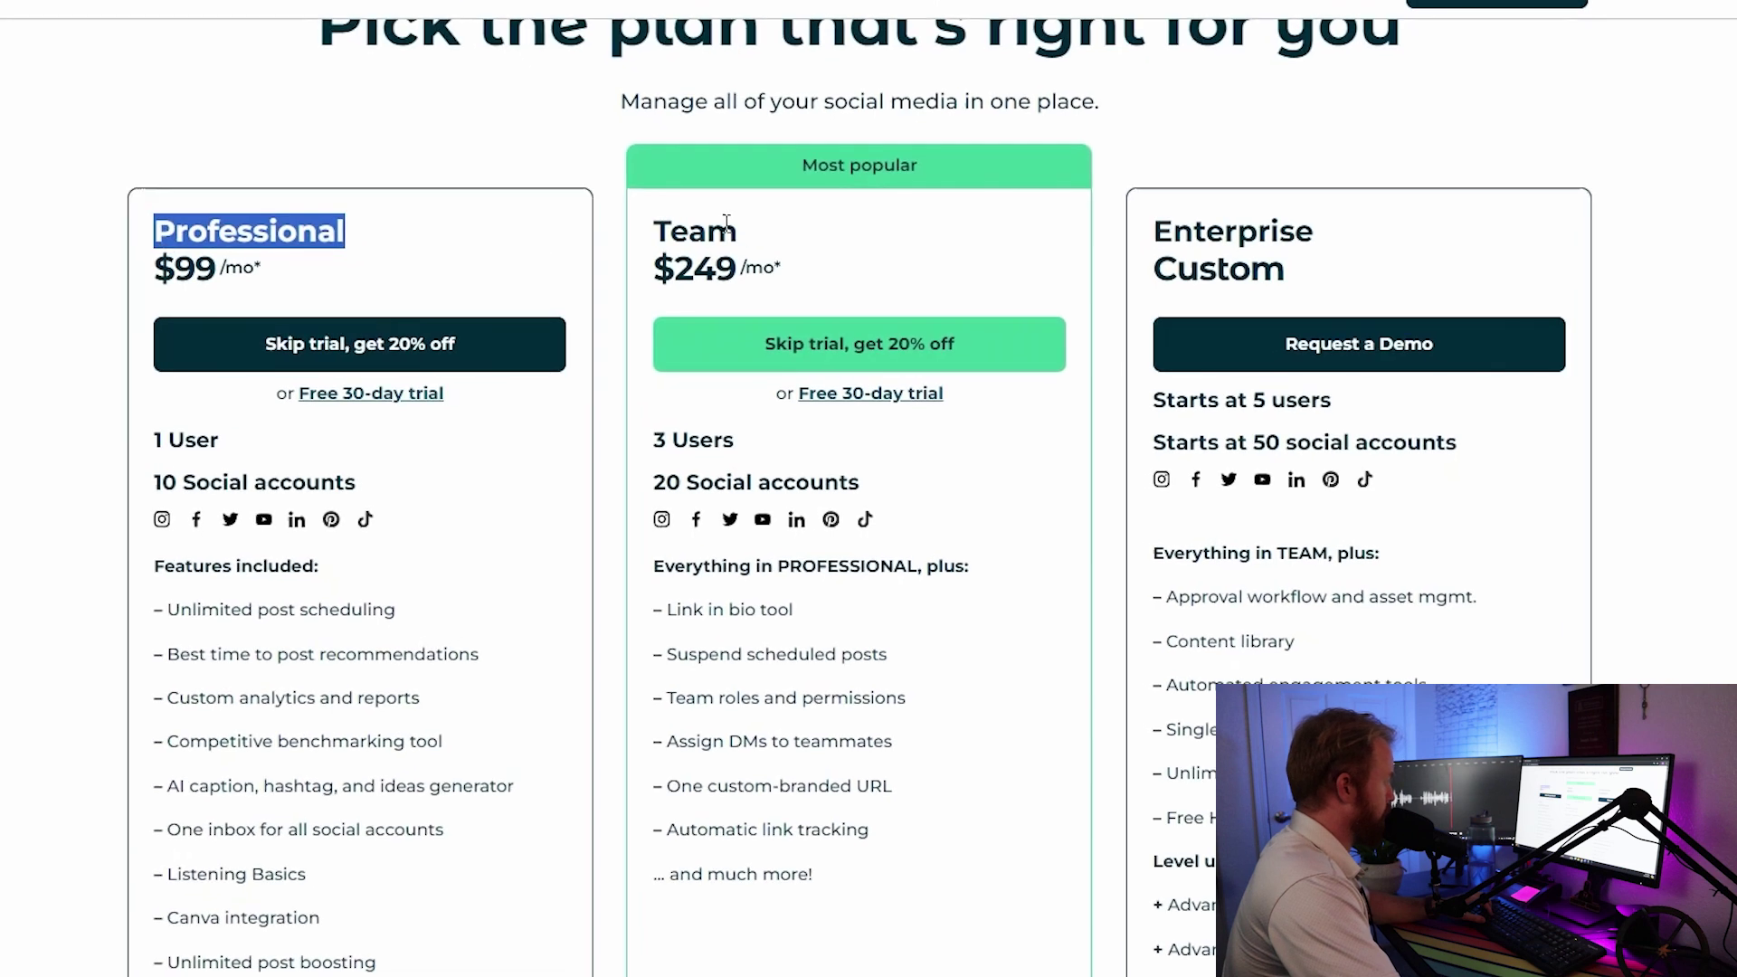
pyautogui.click(720, 229)
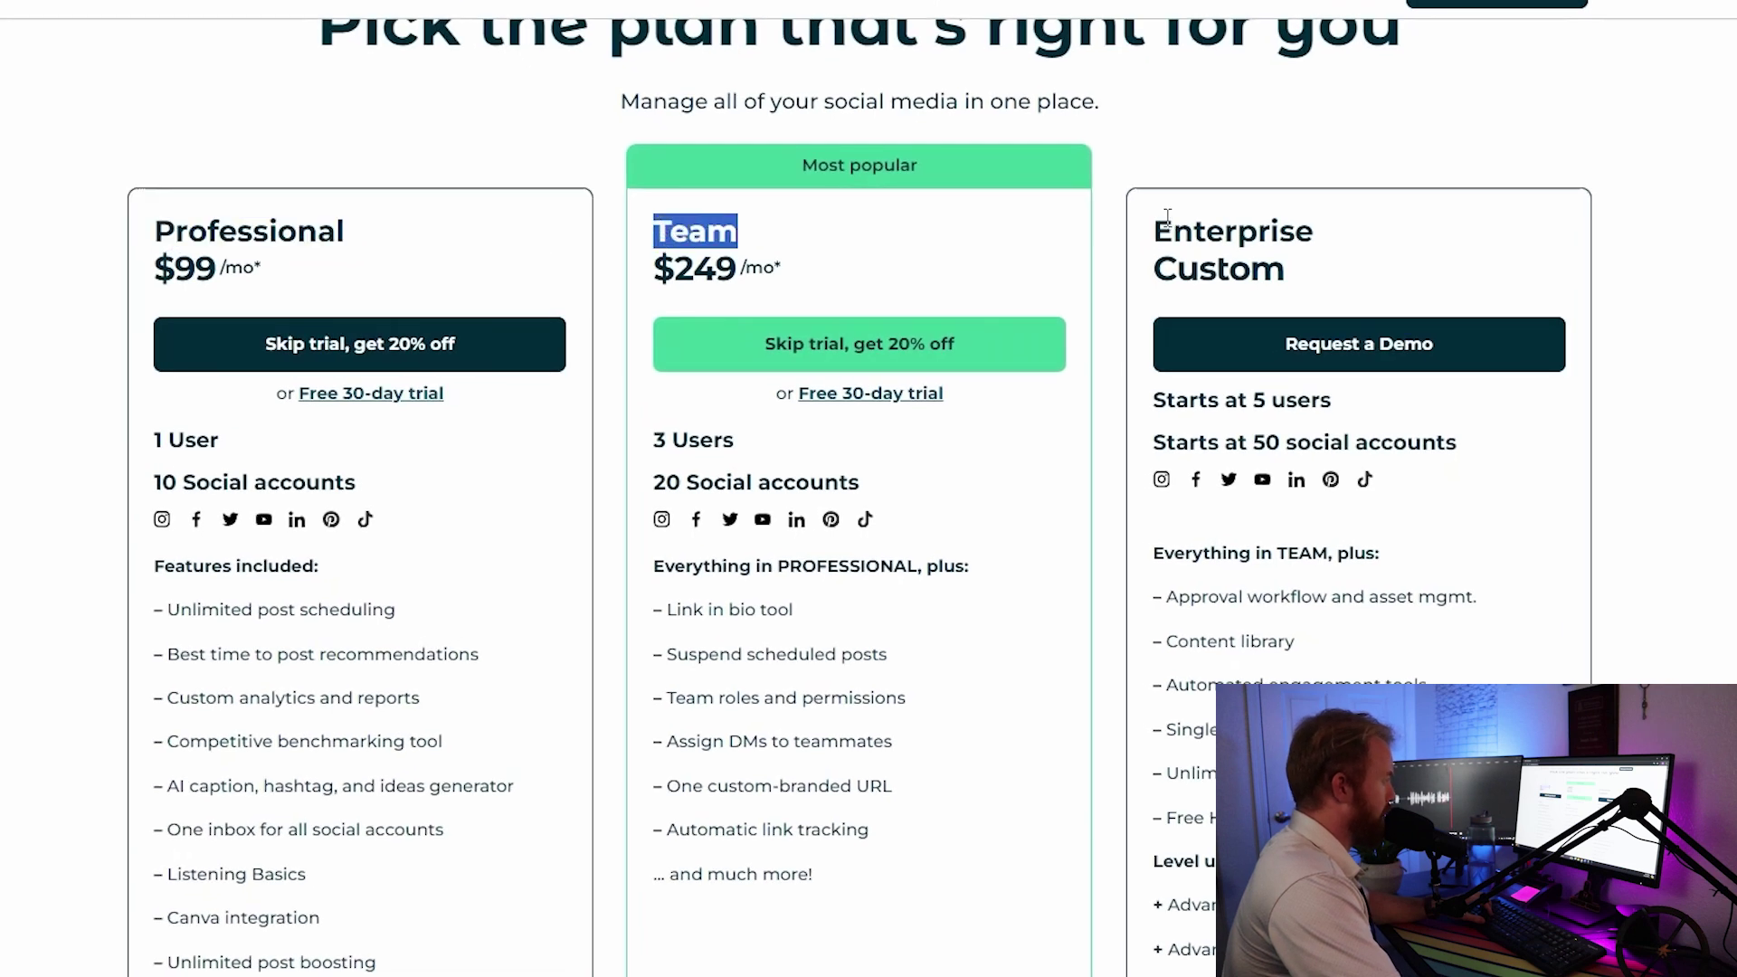
pyautogui.moveTo(1167, 217); pyautogui.dragTo(1321, 282)
pyautogui.click(54, 288)
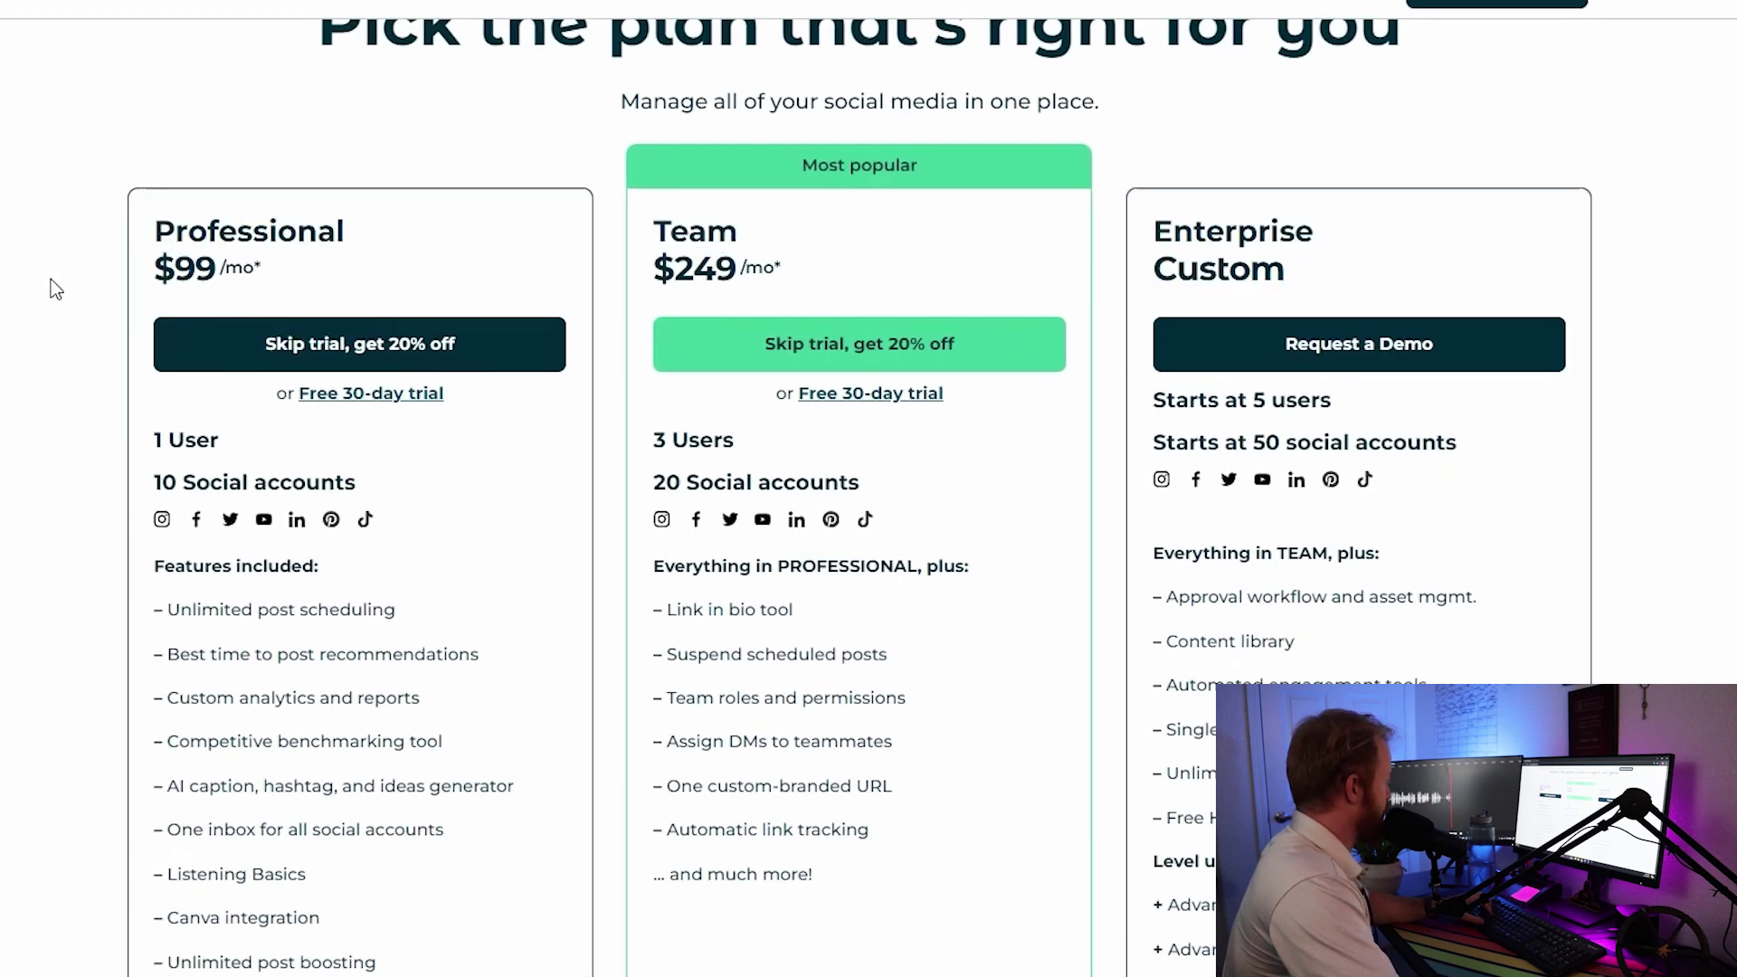
pyautogui.moveTo(159, 234); pyautogui.dragTo(247, 268)
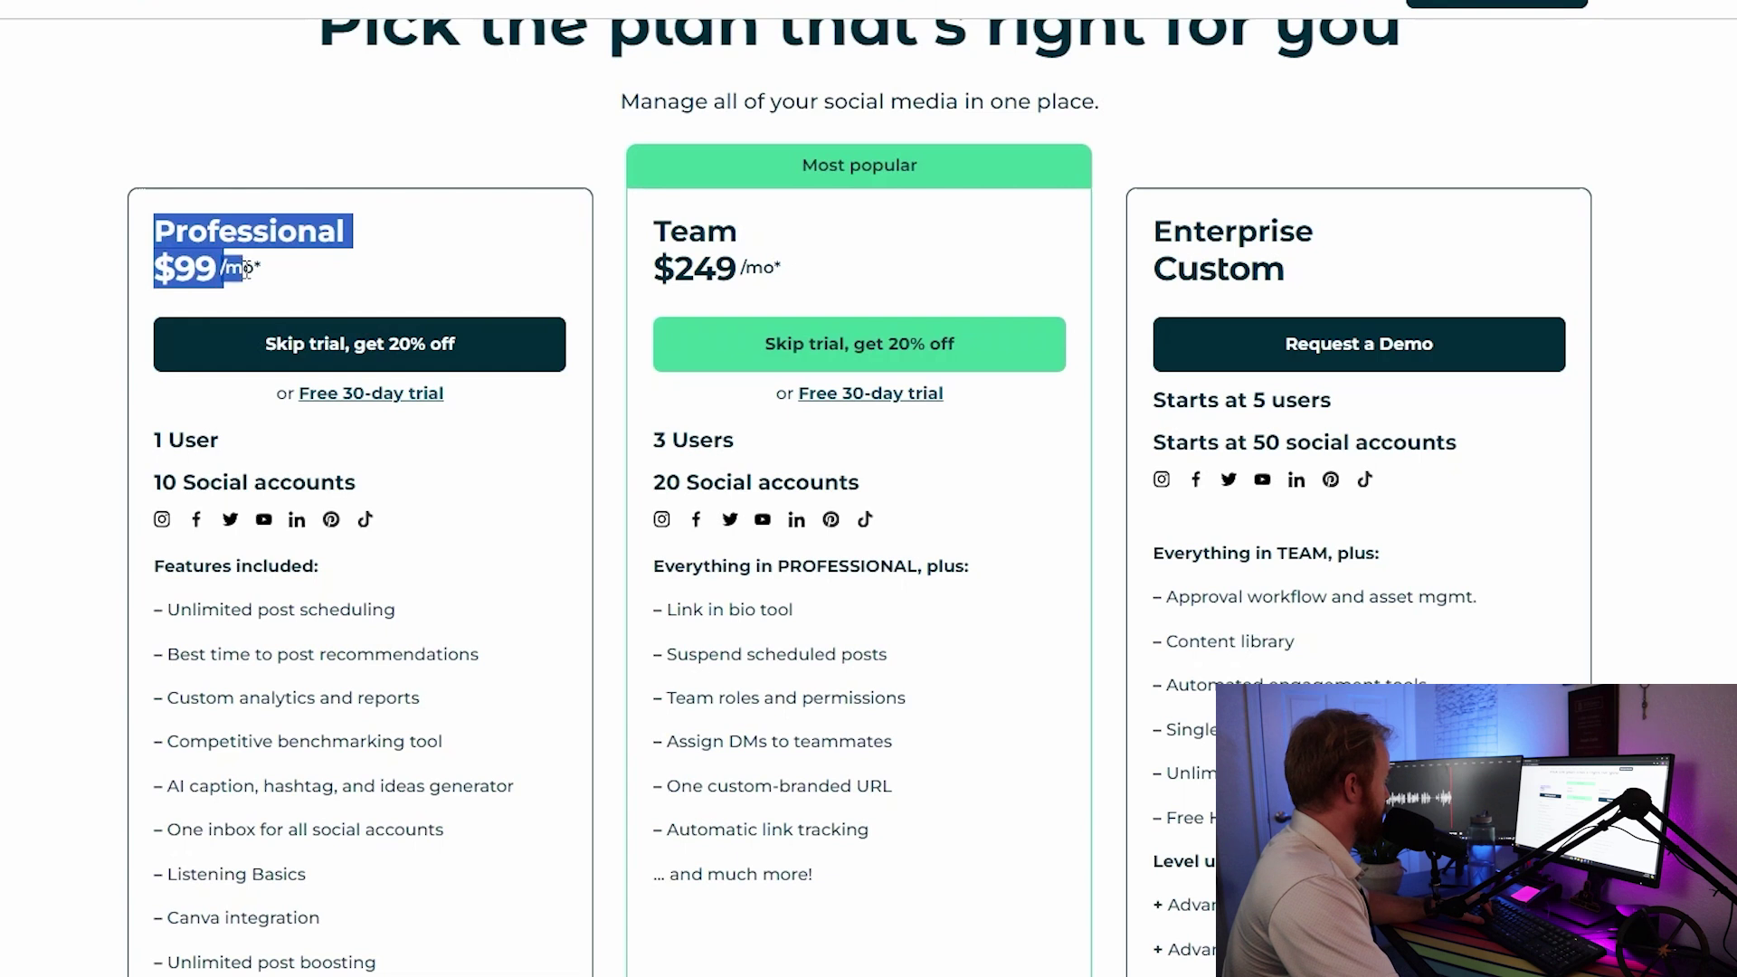
pyautogui.click(24, 429)
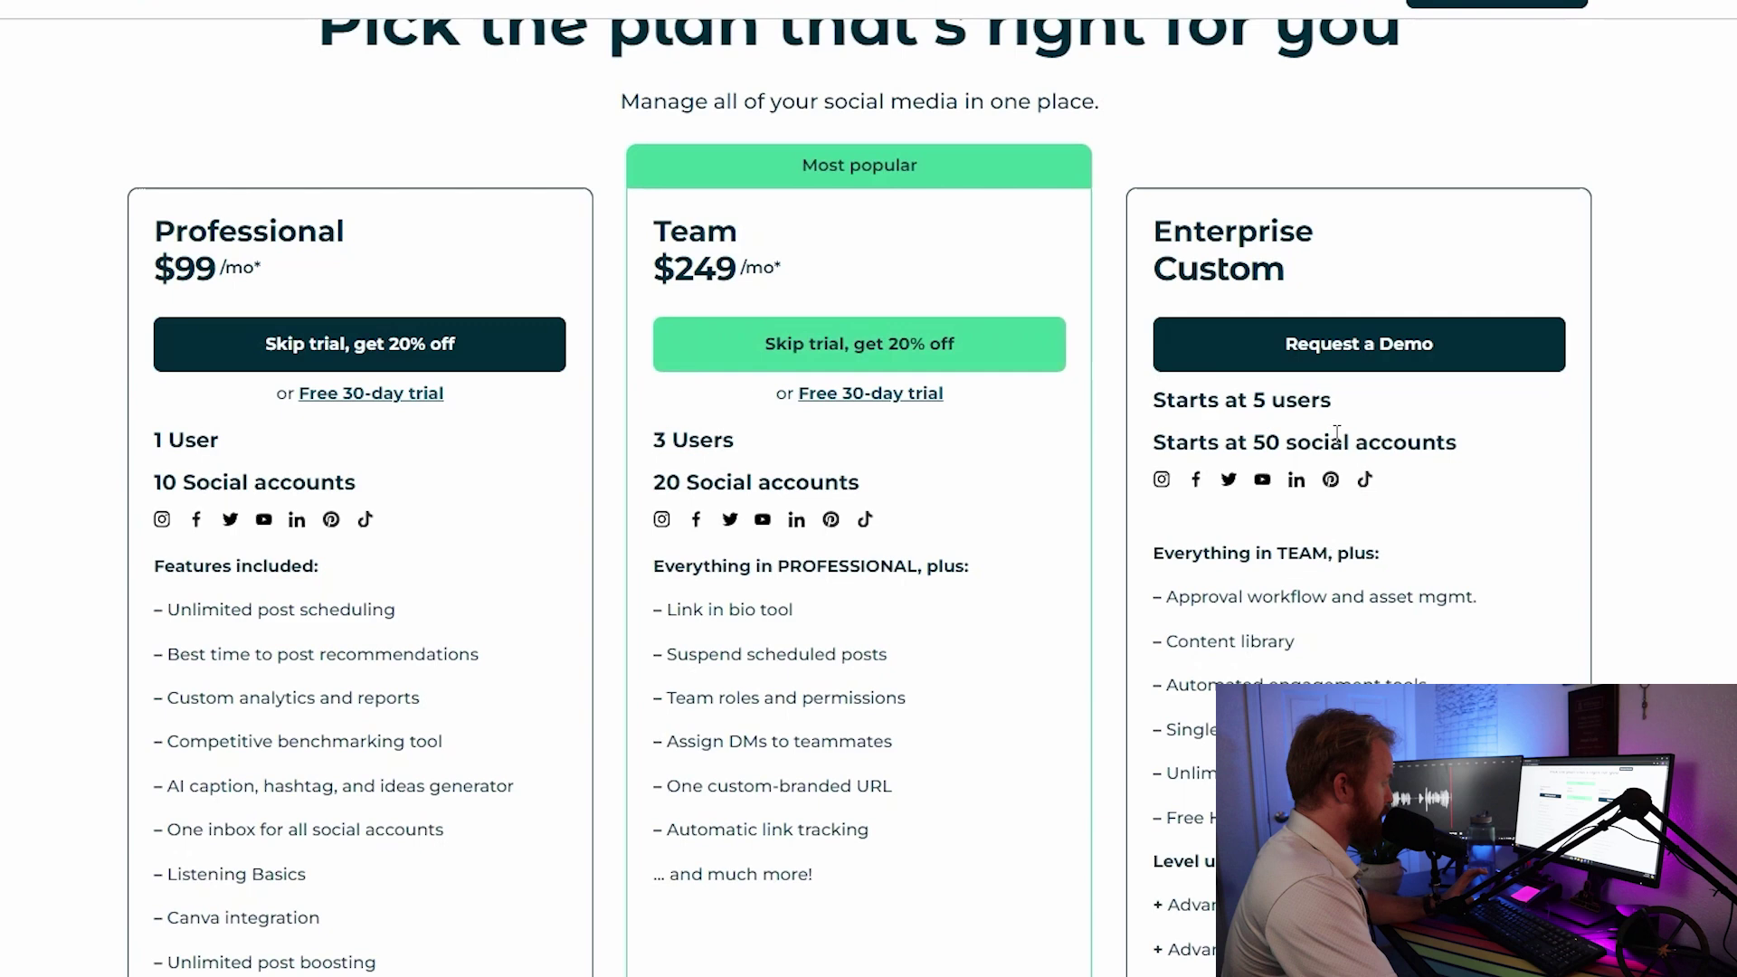
pyautogui.scroll(-8, 1322, 618)
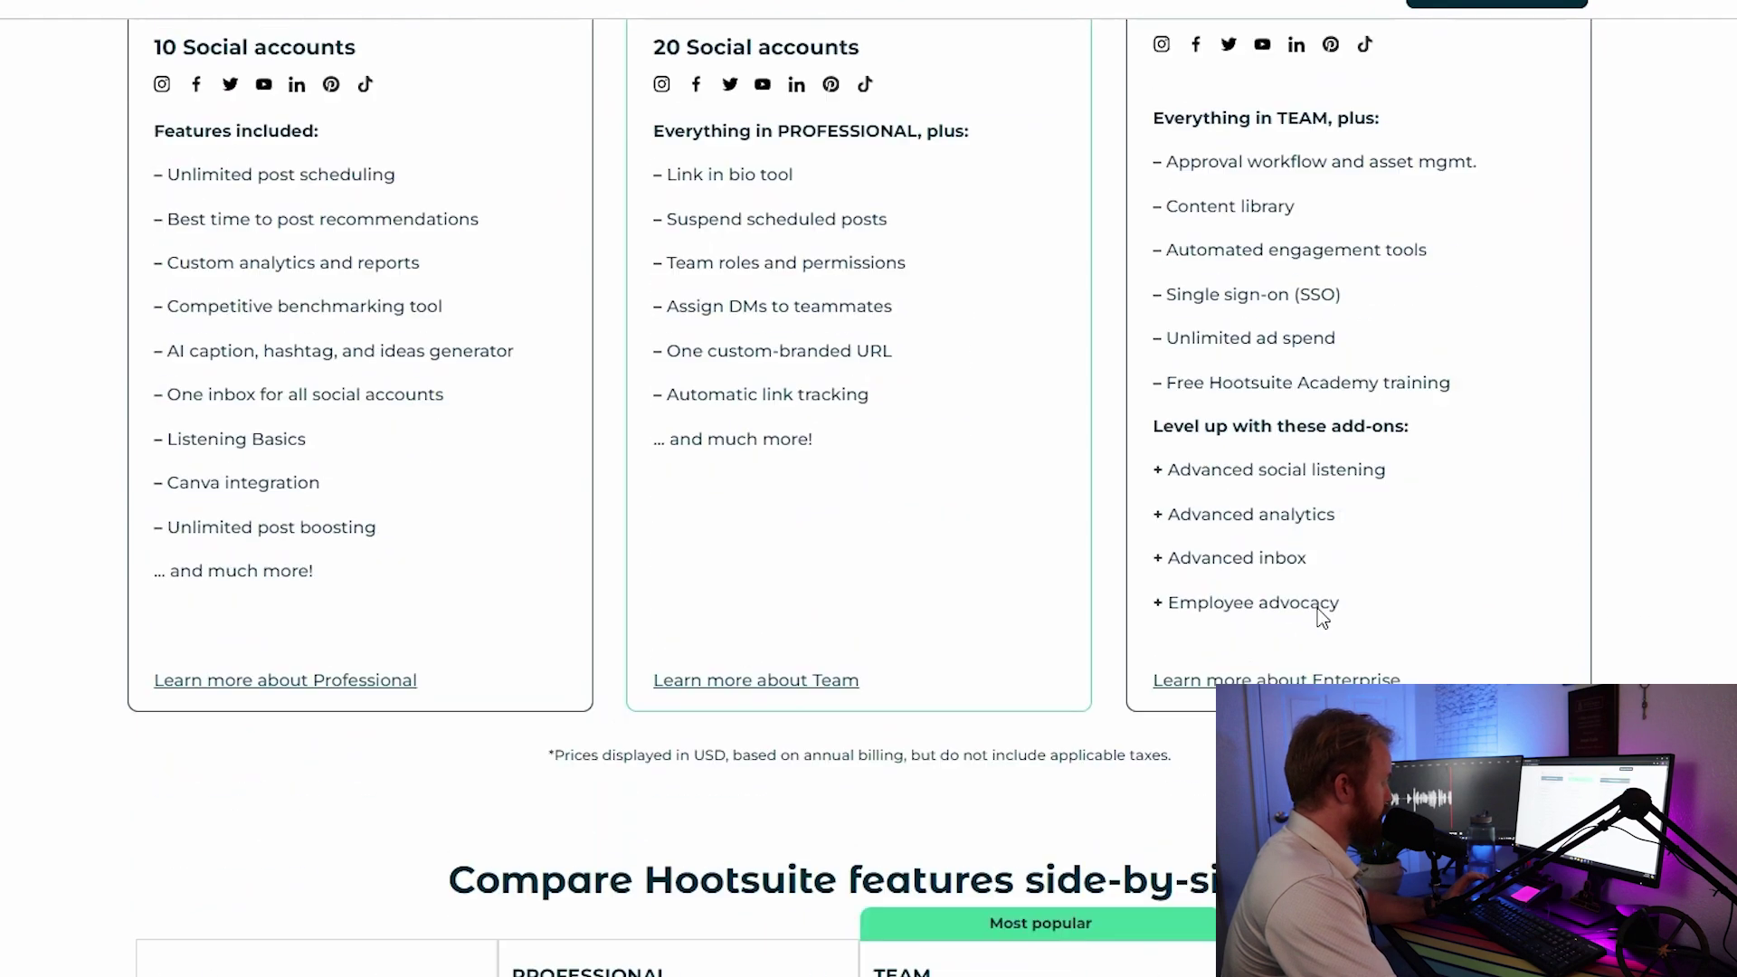
pyautogui.scroll(5, 1315, 611)
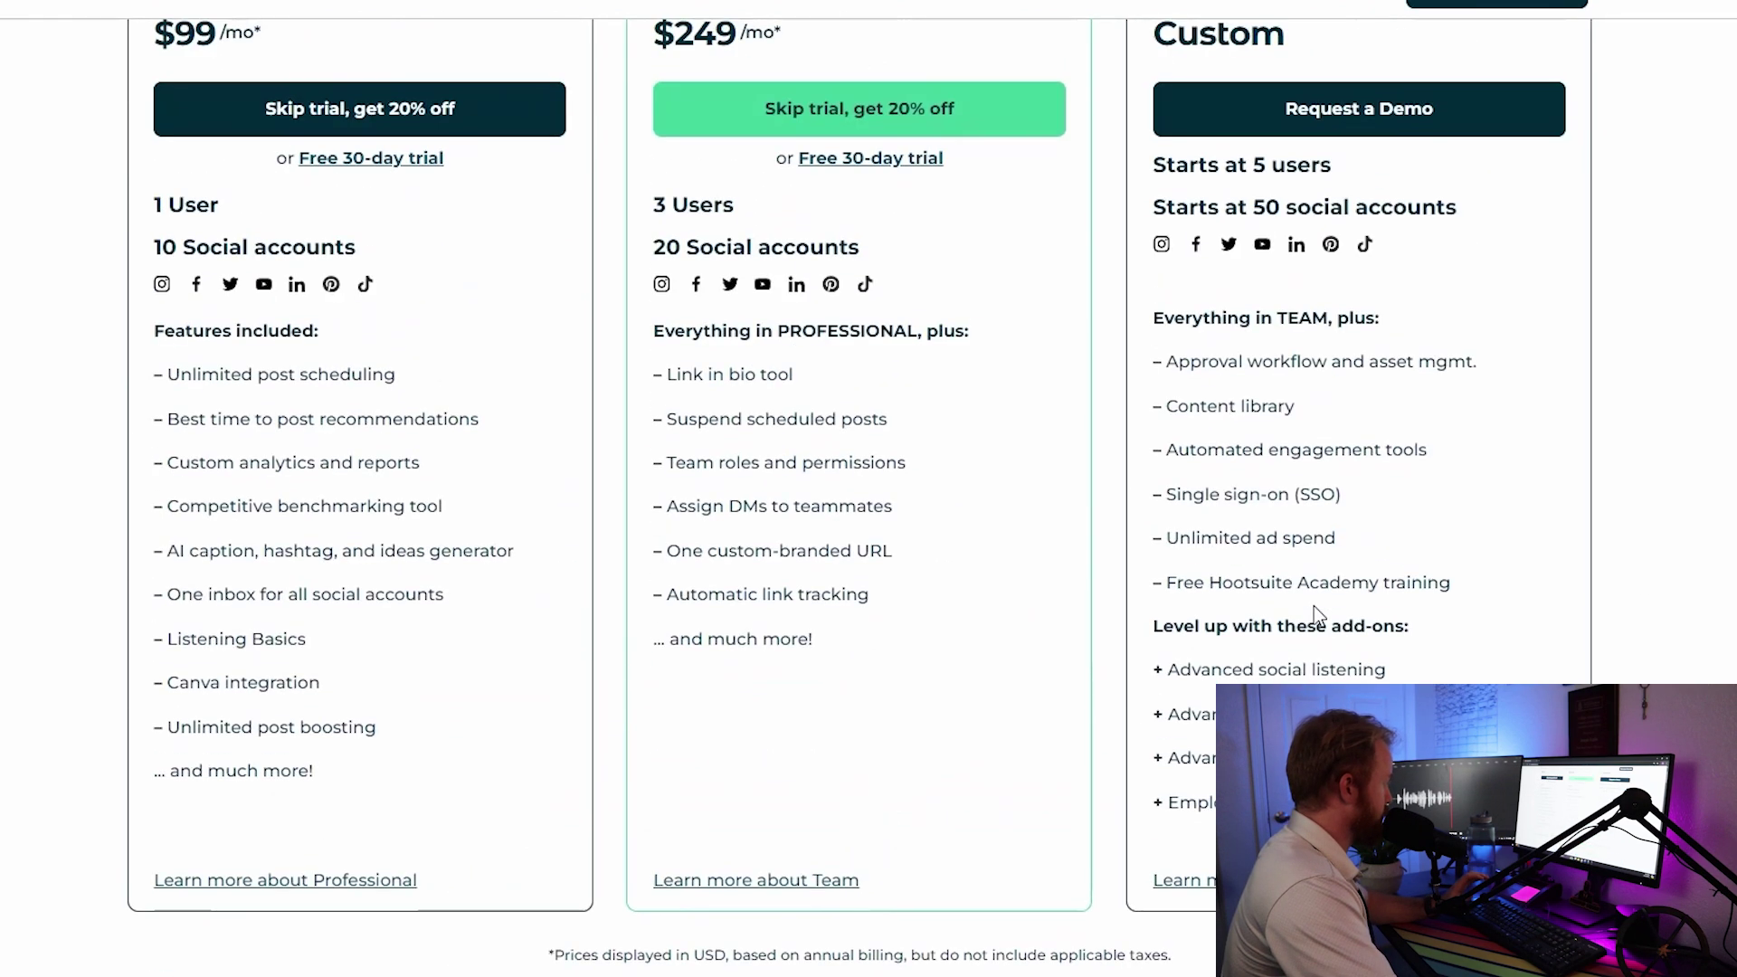
# Compare the three plans in the side-by-side feature table, including the publishing and scheduling section
pyautogui.scroll(-9, 1314, 612)
pyautogui.scroll(-3, 1314, 614)
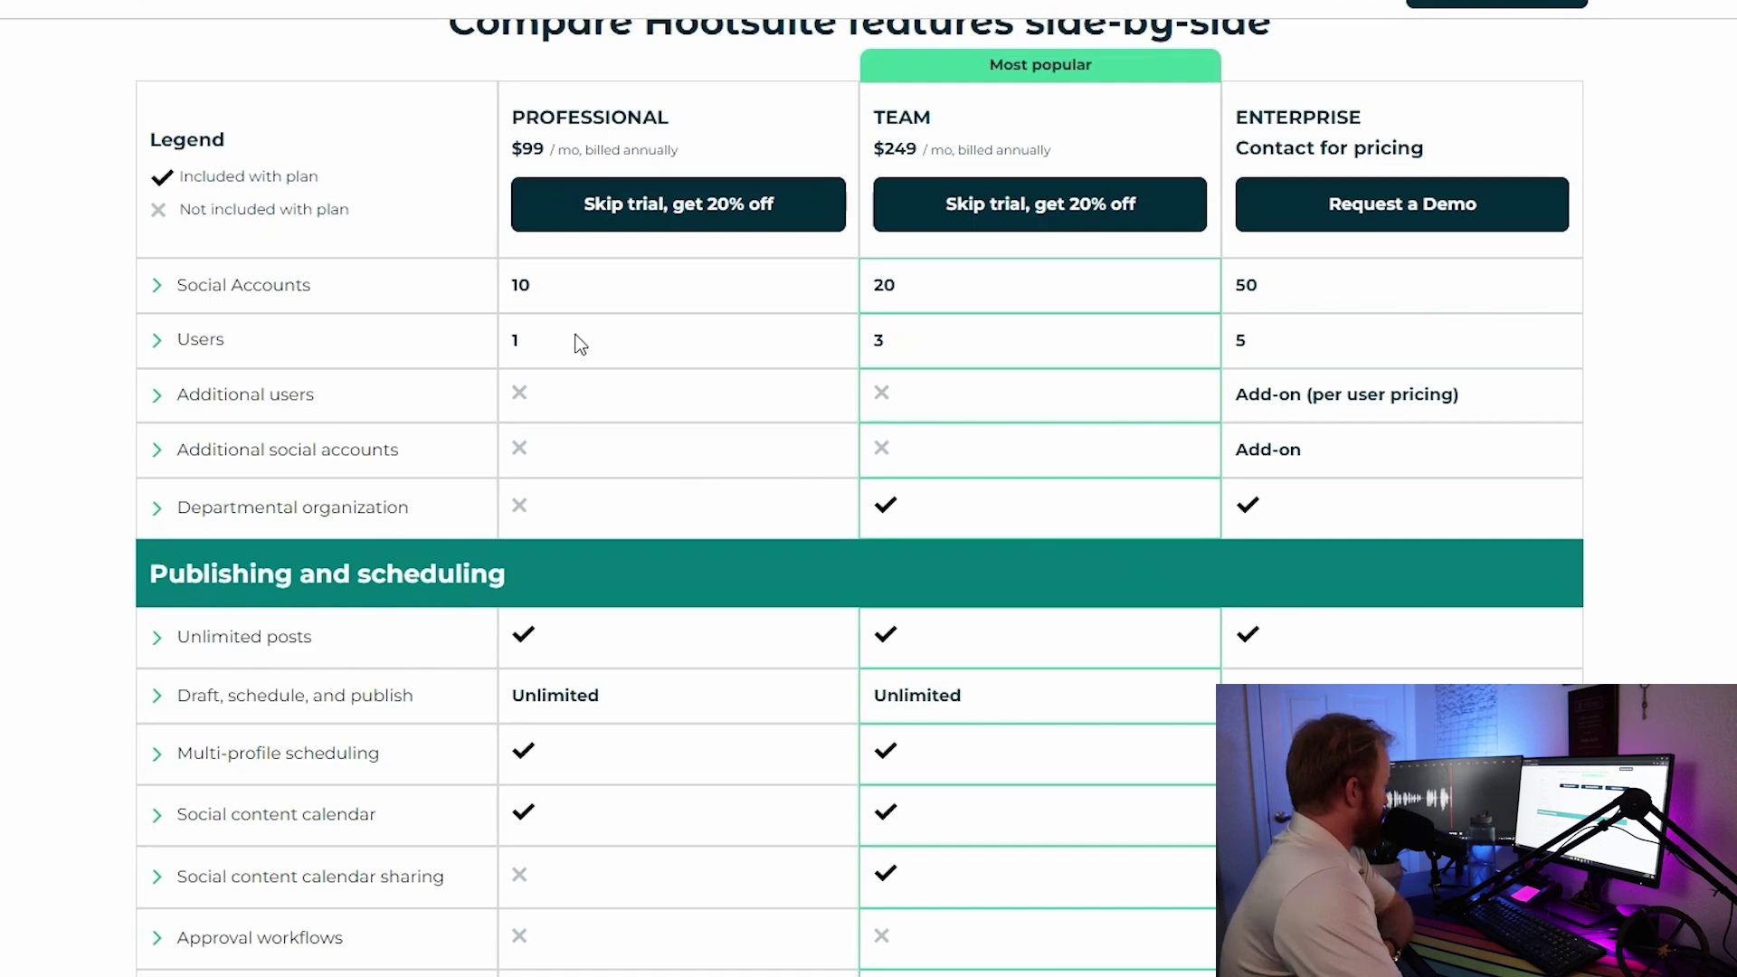
pyautogui.scroll(-3, 611, 432)
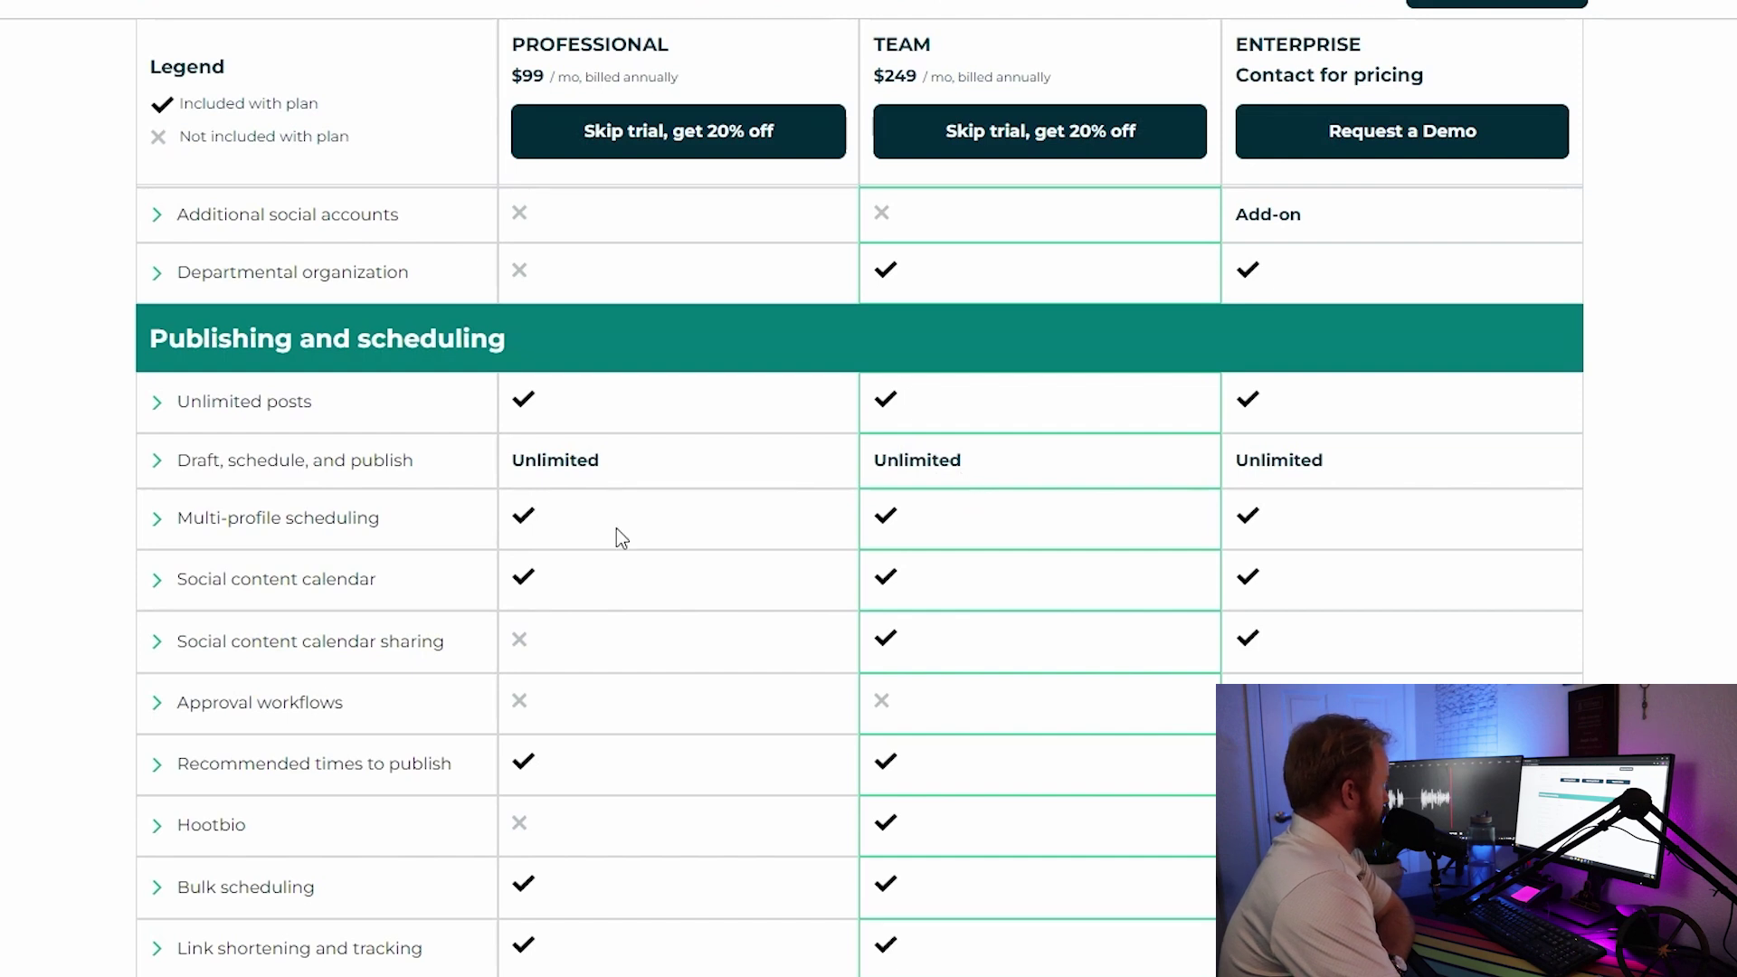
pyautogui.scroll(-3, 617, 529)
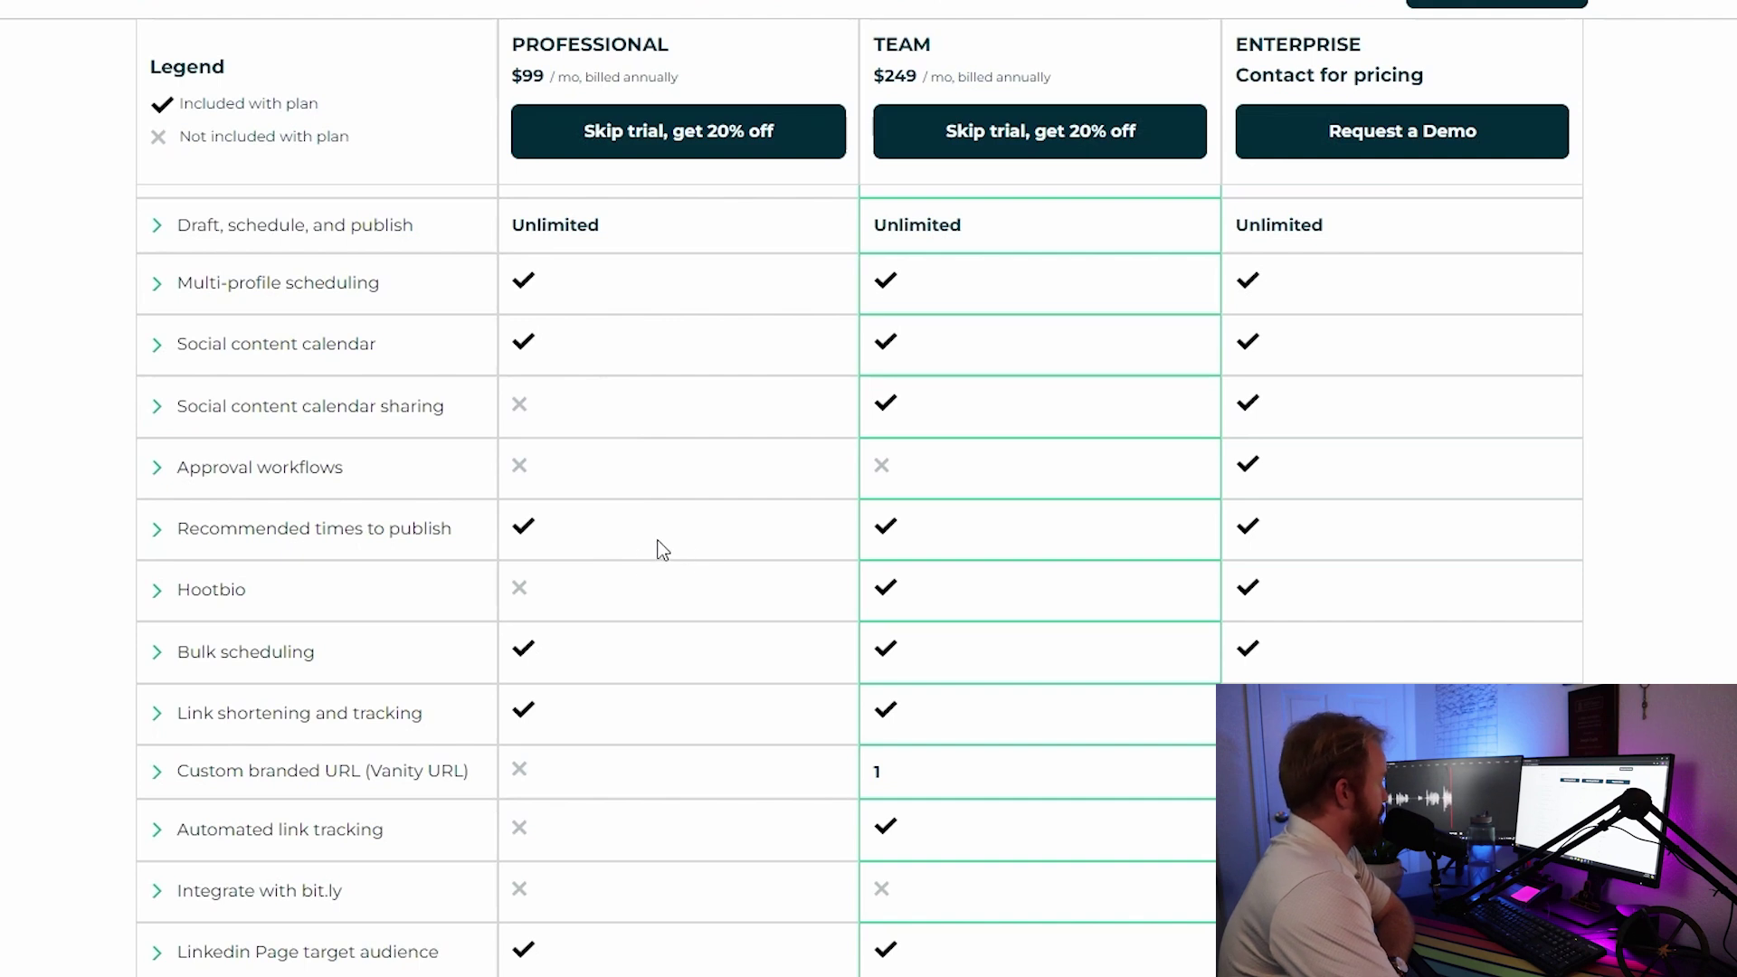
pyautogui.scroll(-3, 633, 536)
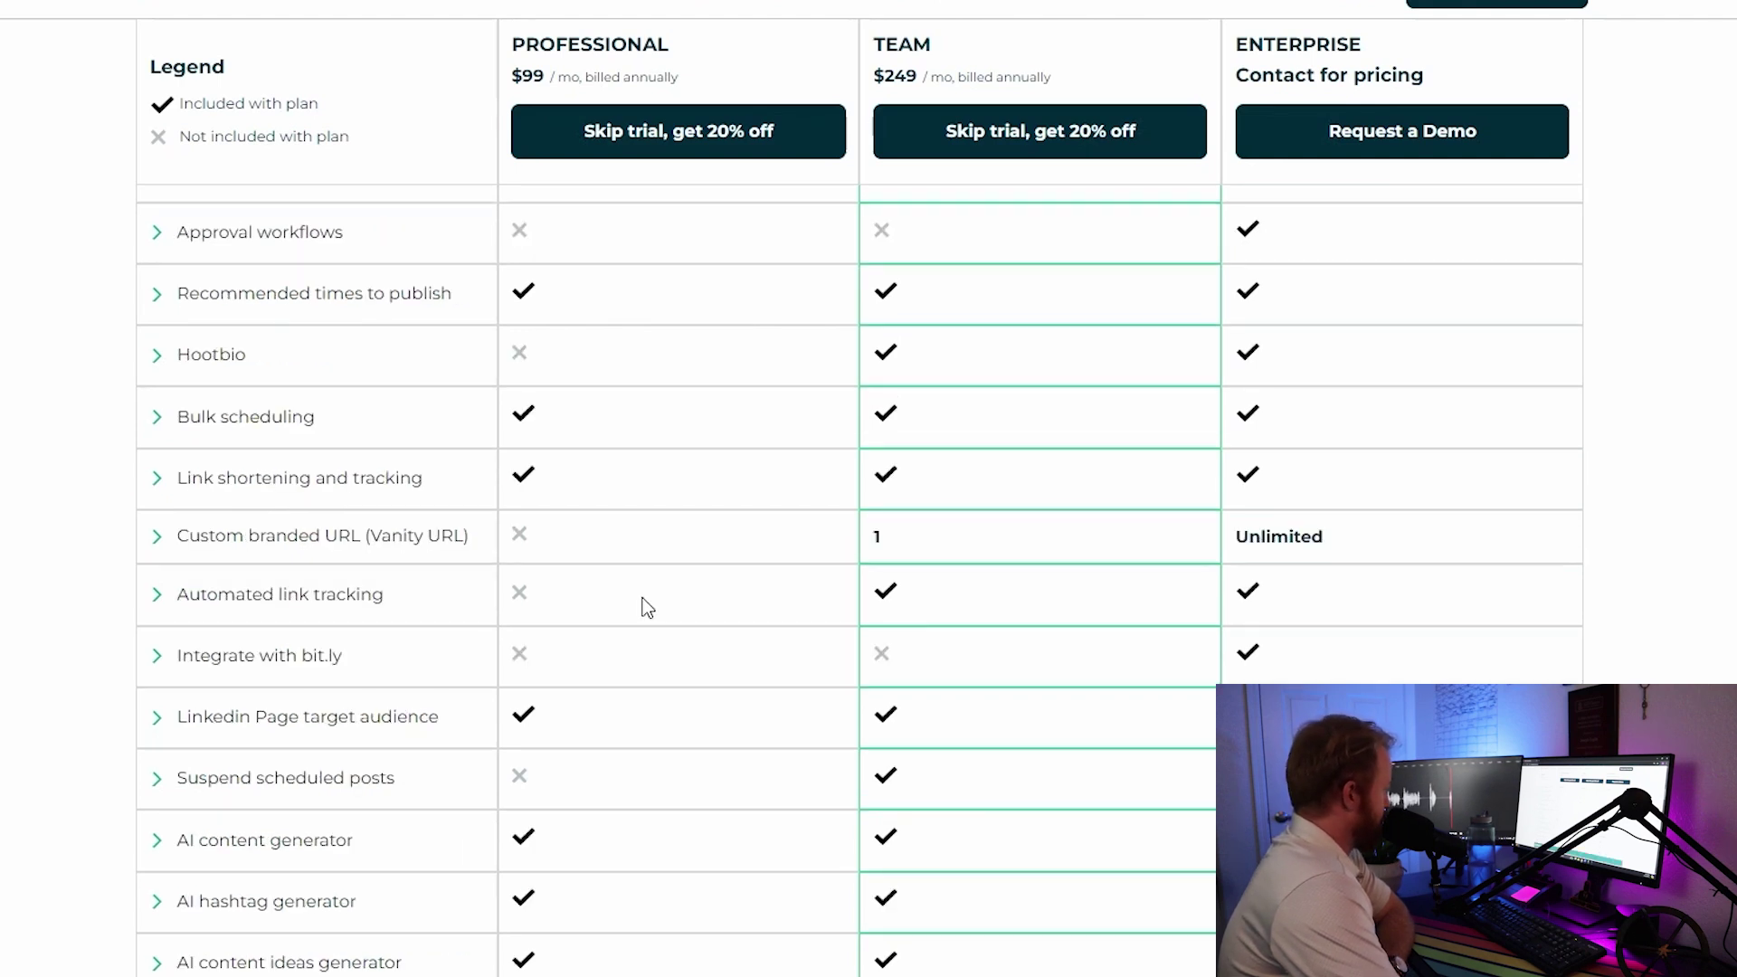
pyautogui.scroll(10, 671, 667)
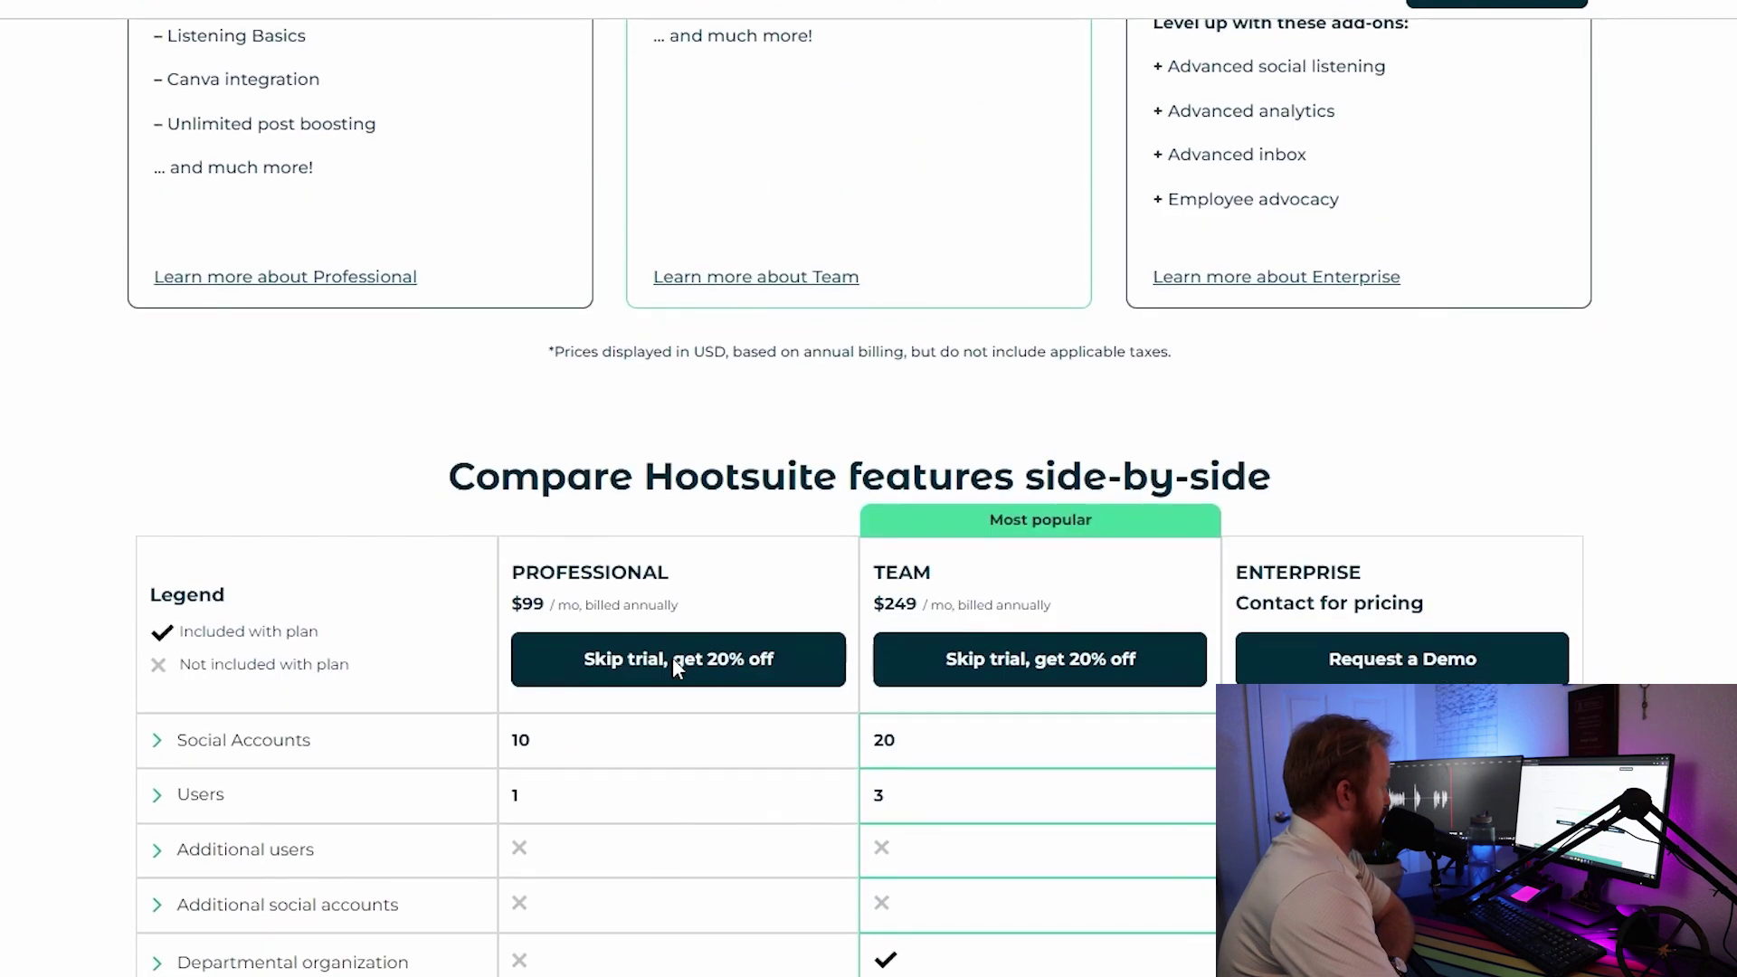
pyautogui.scroll(-4, 682, 659)
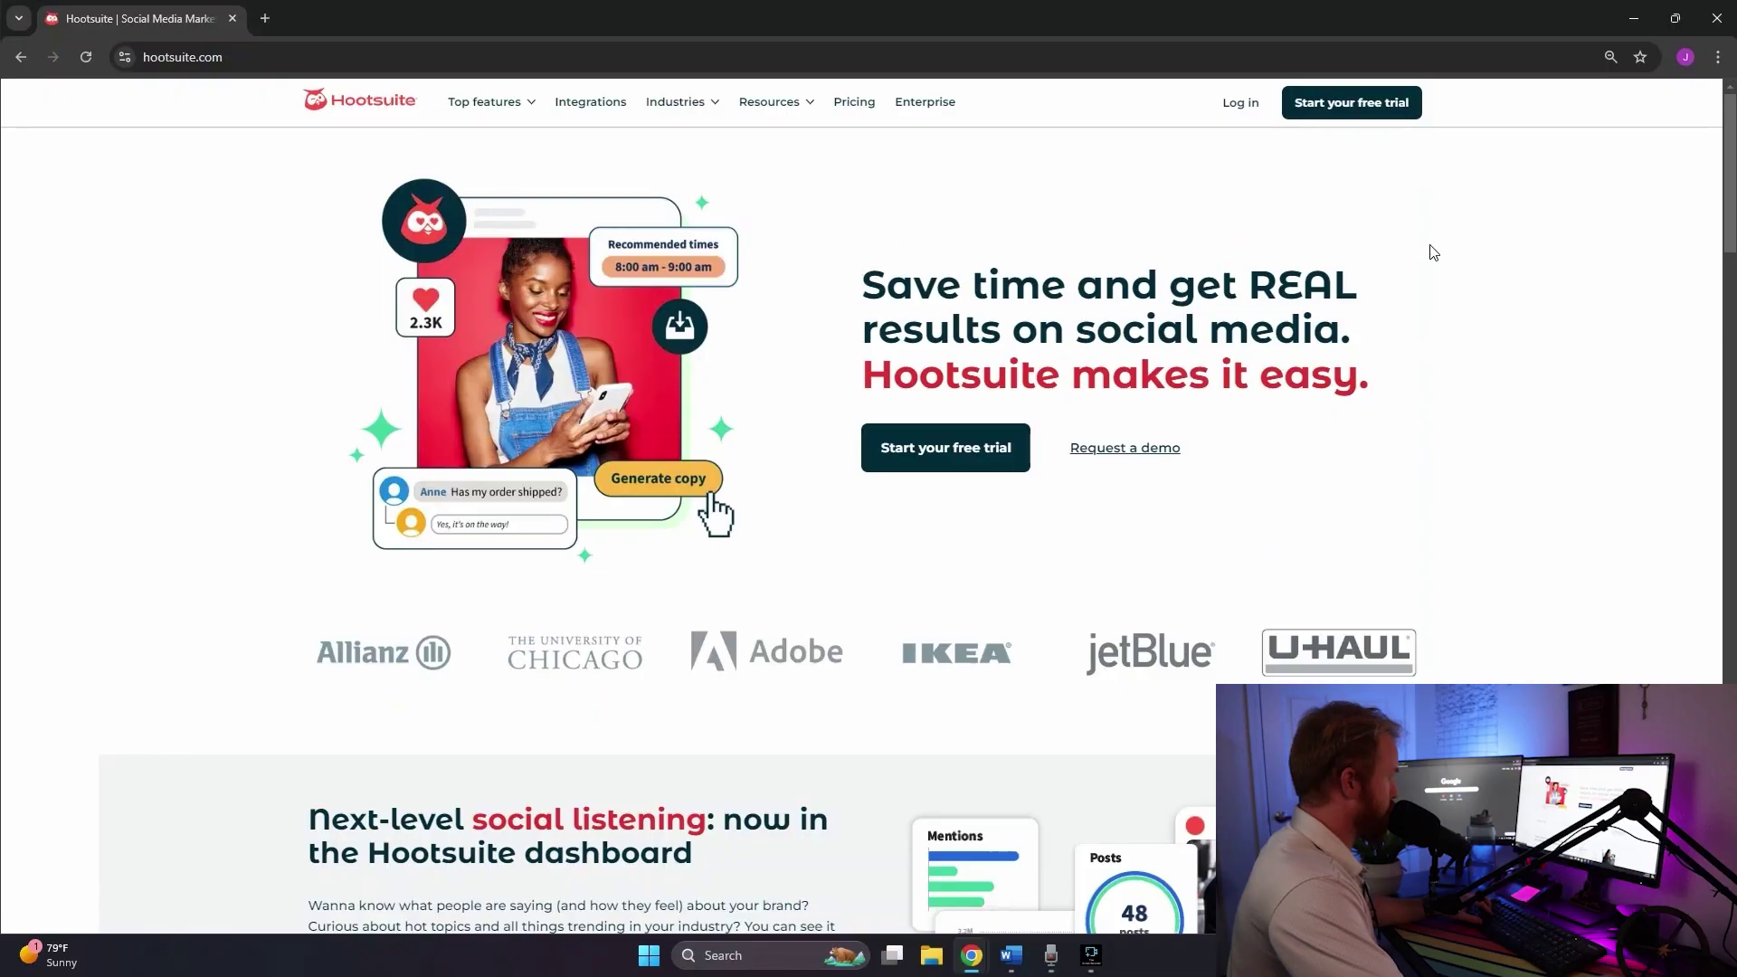
# Start the free 30-day trial of the Professional plan for a single user
pyautogui.click(1352, 103)
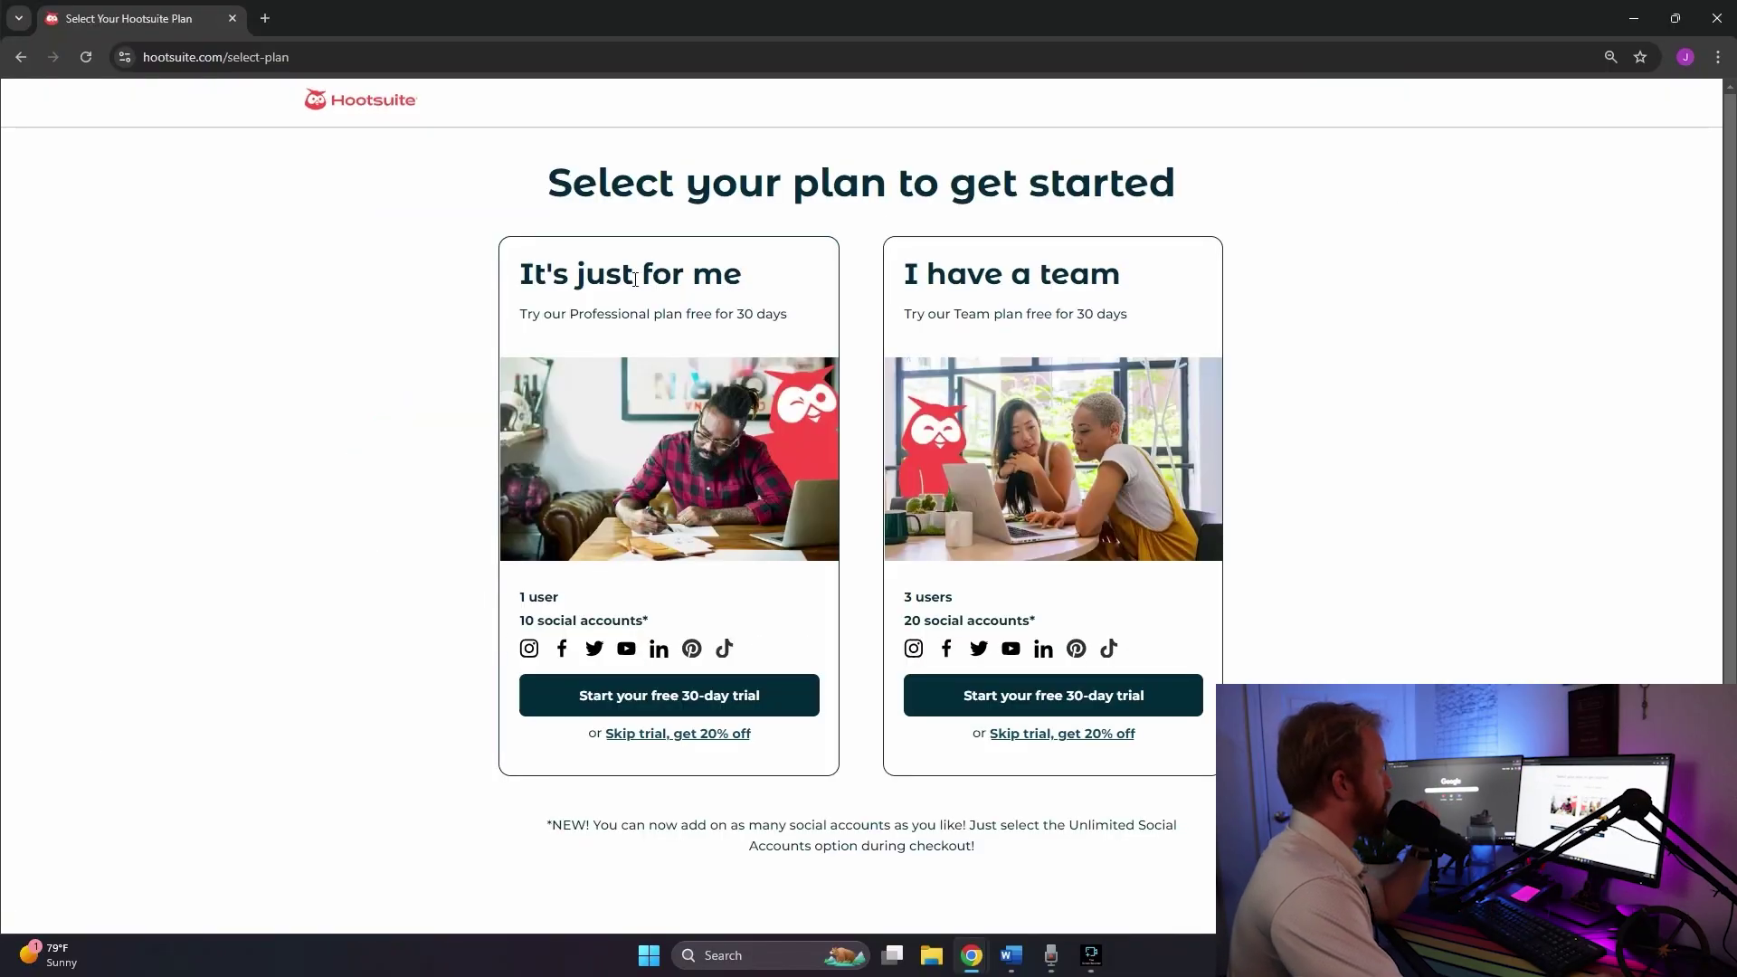
pyautogui.click(673, 712)
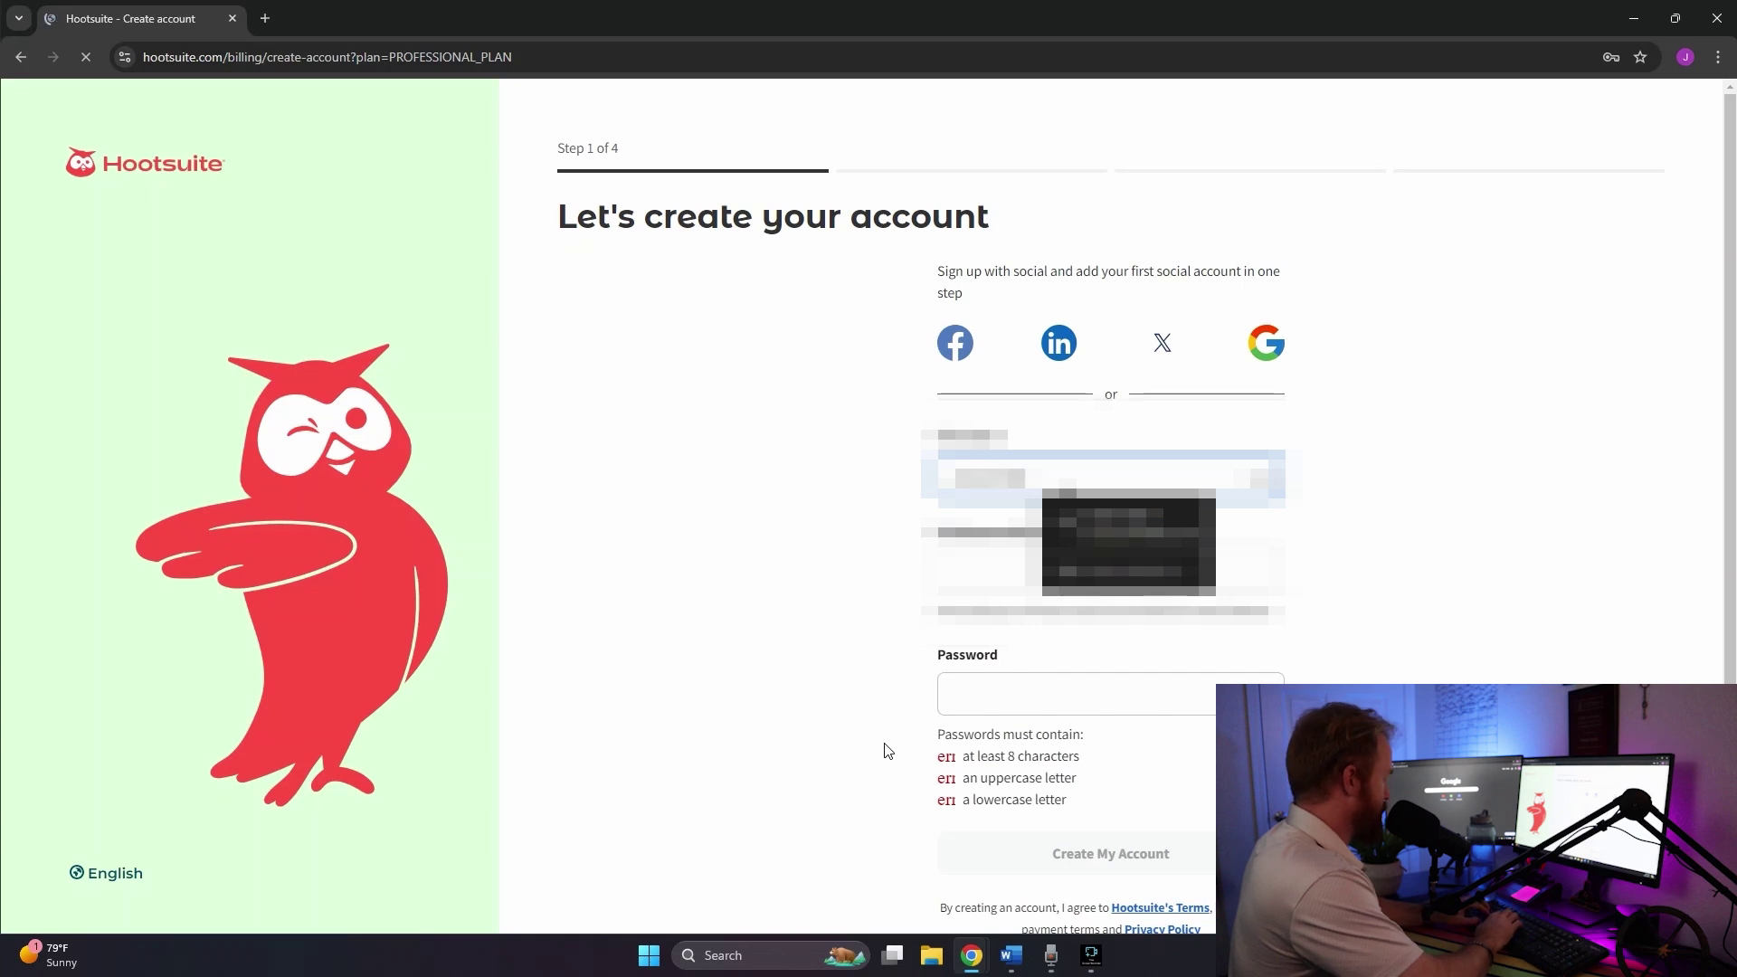
# Fill in the sign-up form with the saved full name, e-mail address and account password
pyautogui.press('Down')
pyautogui.press('Return')
pyautogui.press('Tab')
pyautogui.press('Tab')
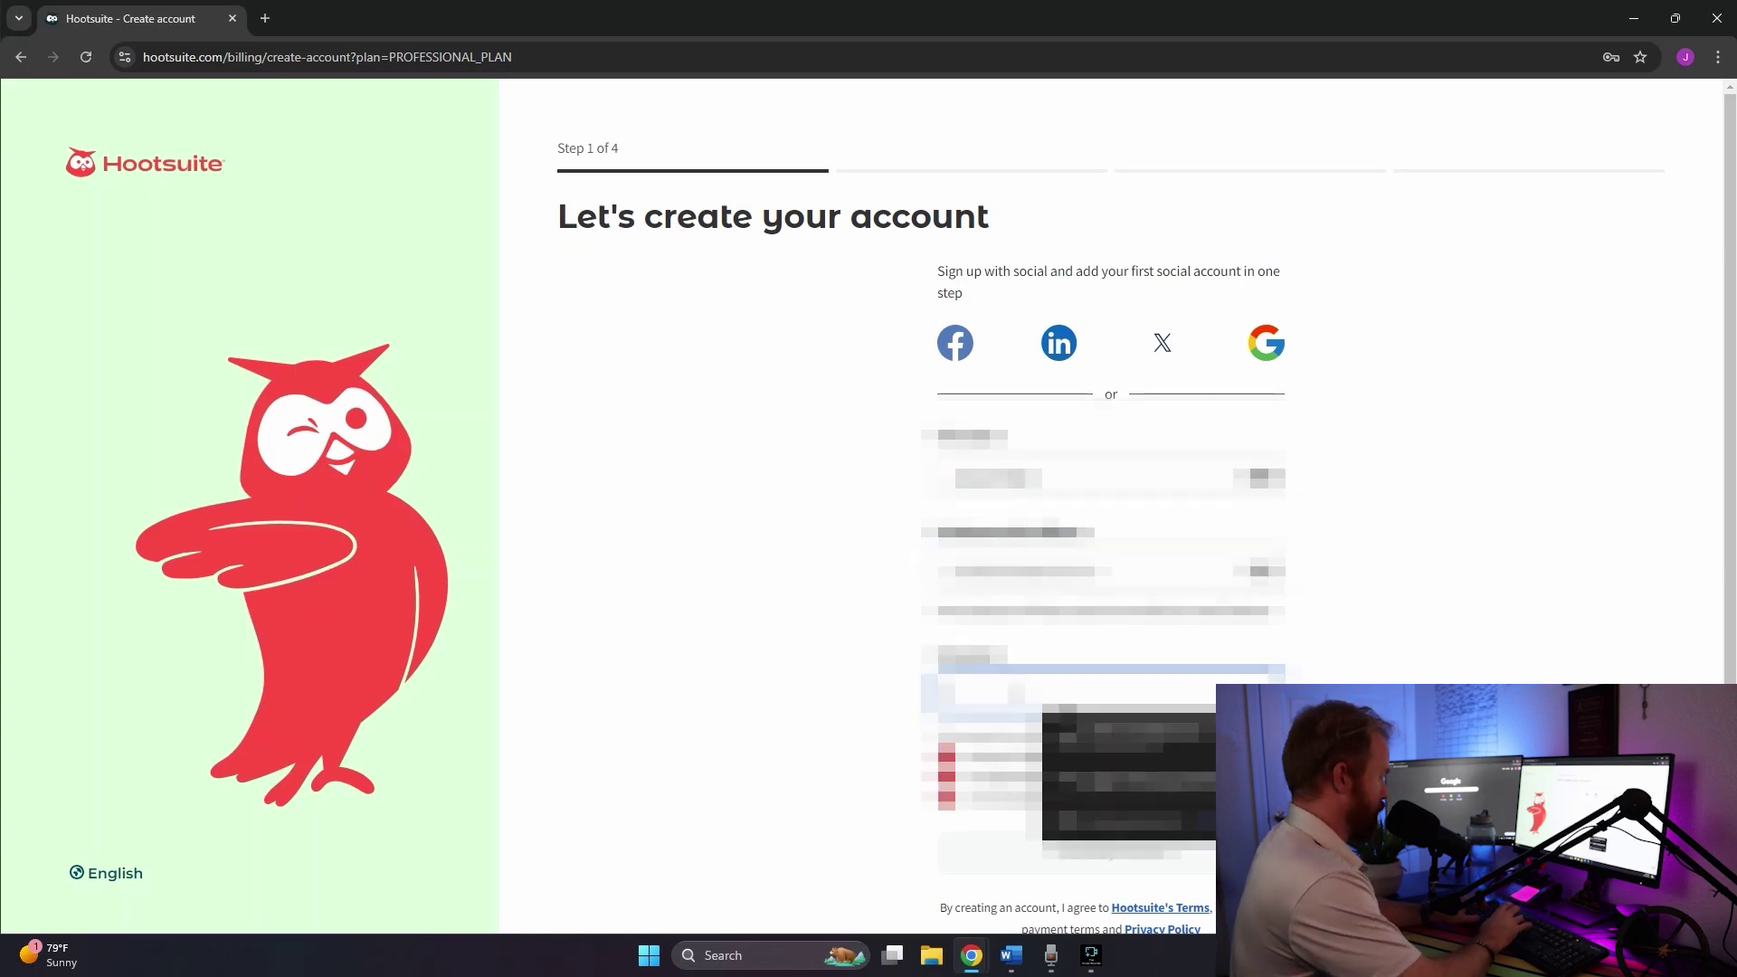
pyautogui.press('Return')
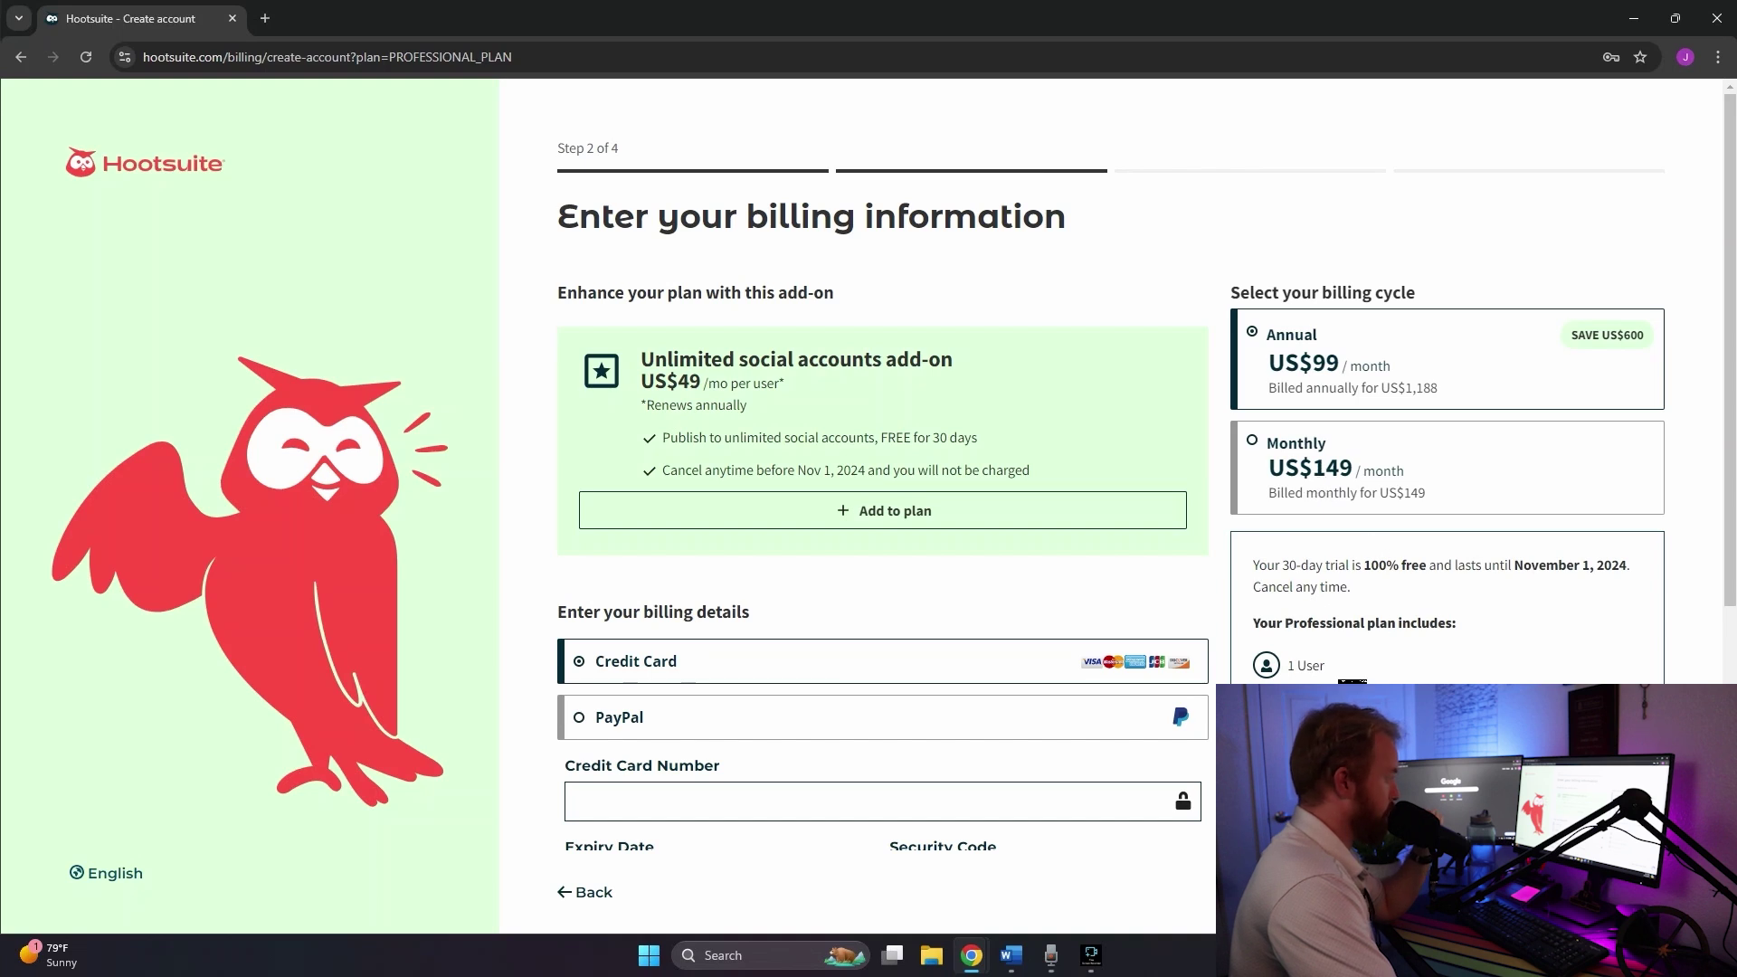
# Select the Monthly billing cycle and continue the account setup from the e-mail verification page
pyautogui.click(1257, 445)
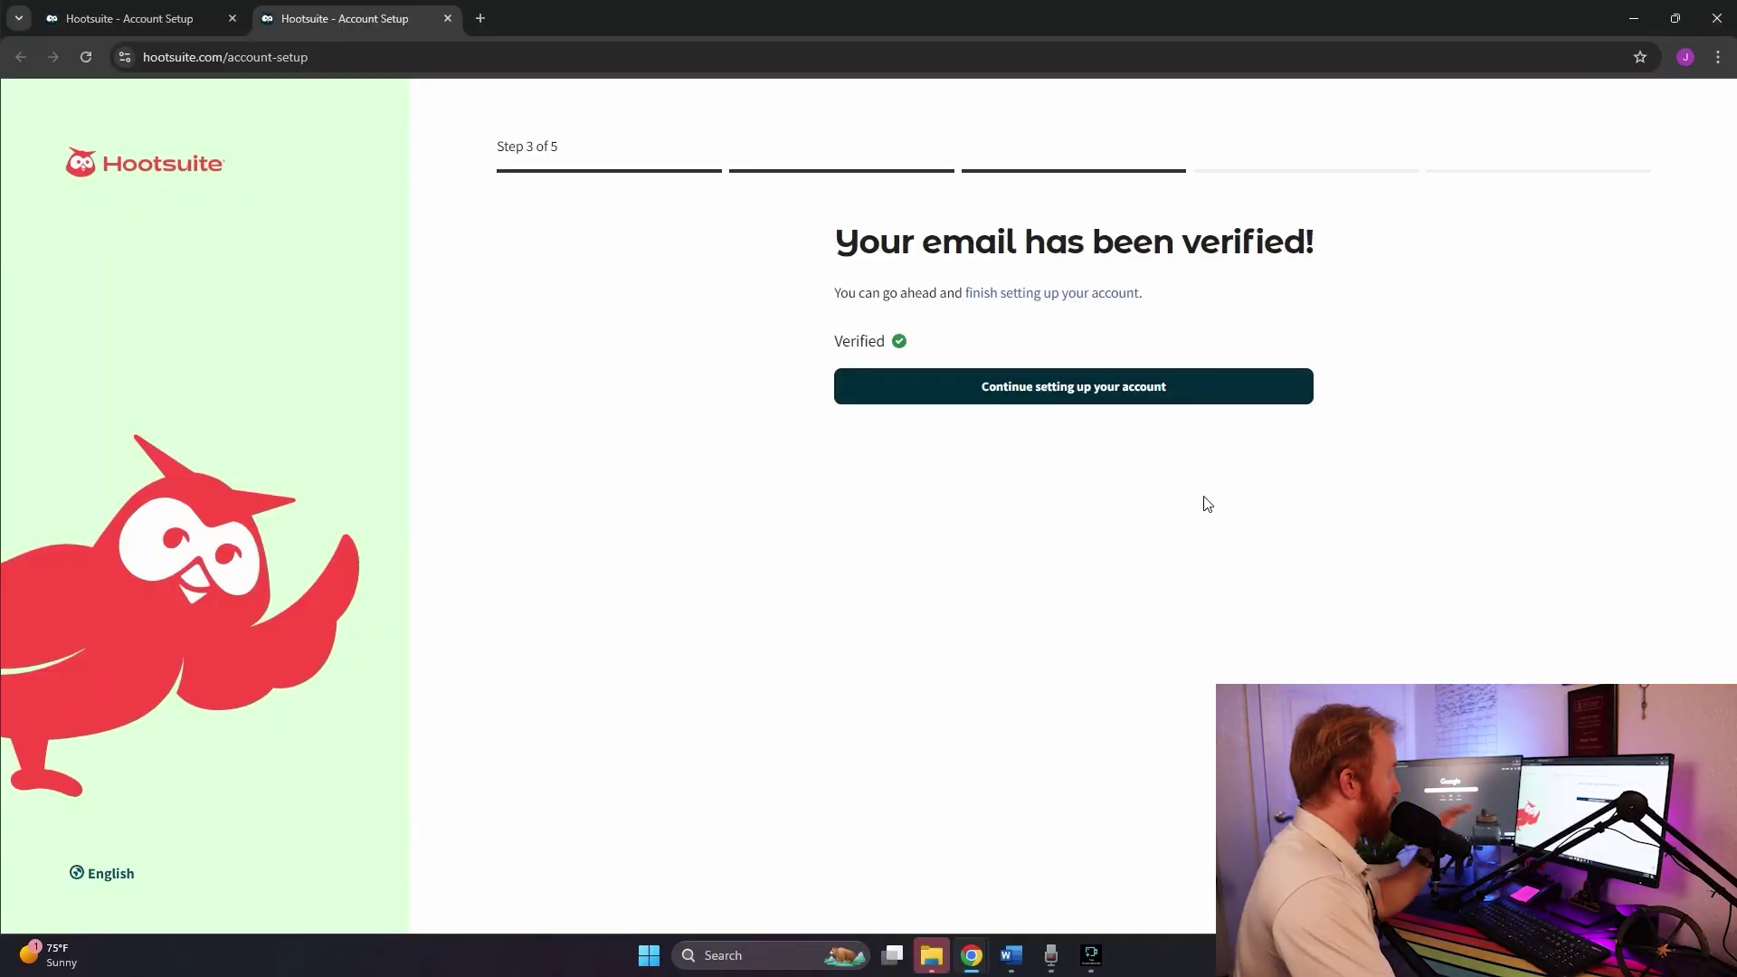
pyautogui.click(1046, 398)
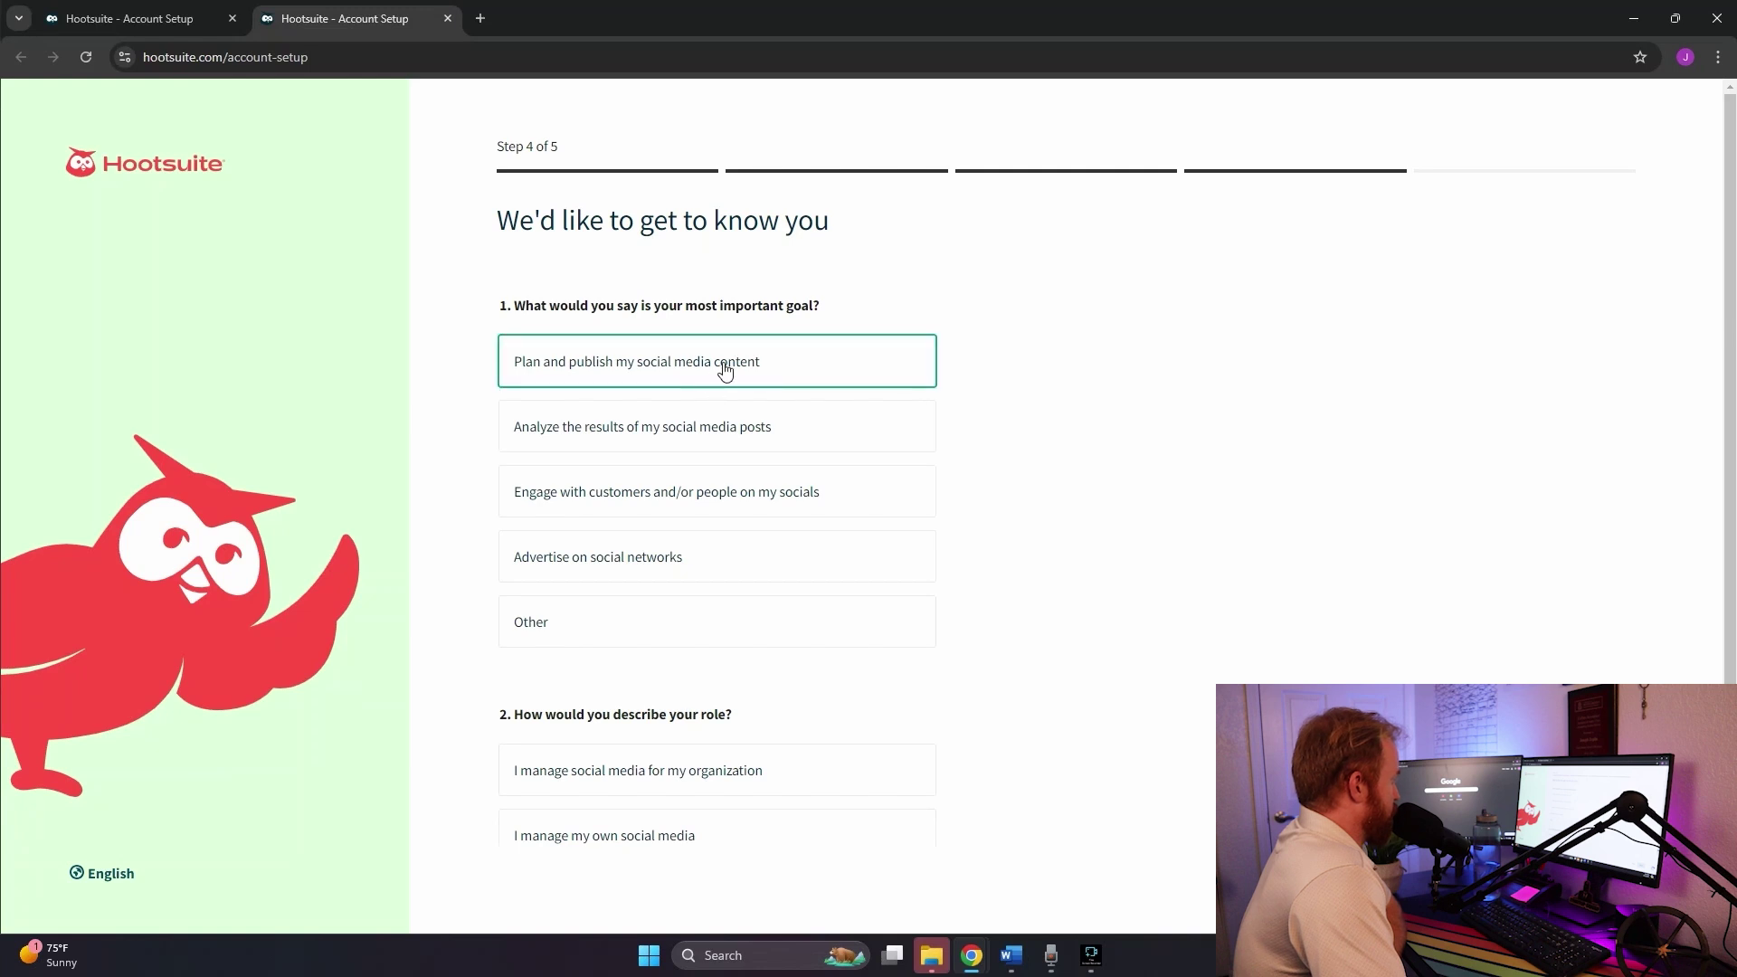
# Look through the setup questionnaire and choose TikTok Business among the social accounts to connect
pyautogui.scroll(-2, 1078, 446)
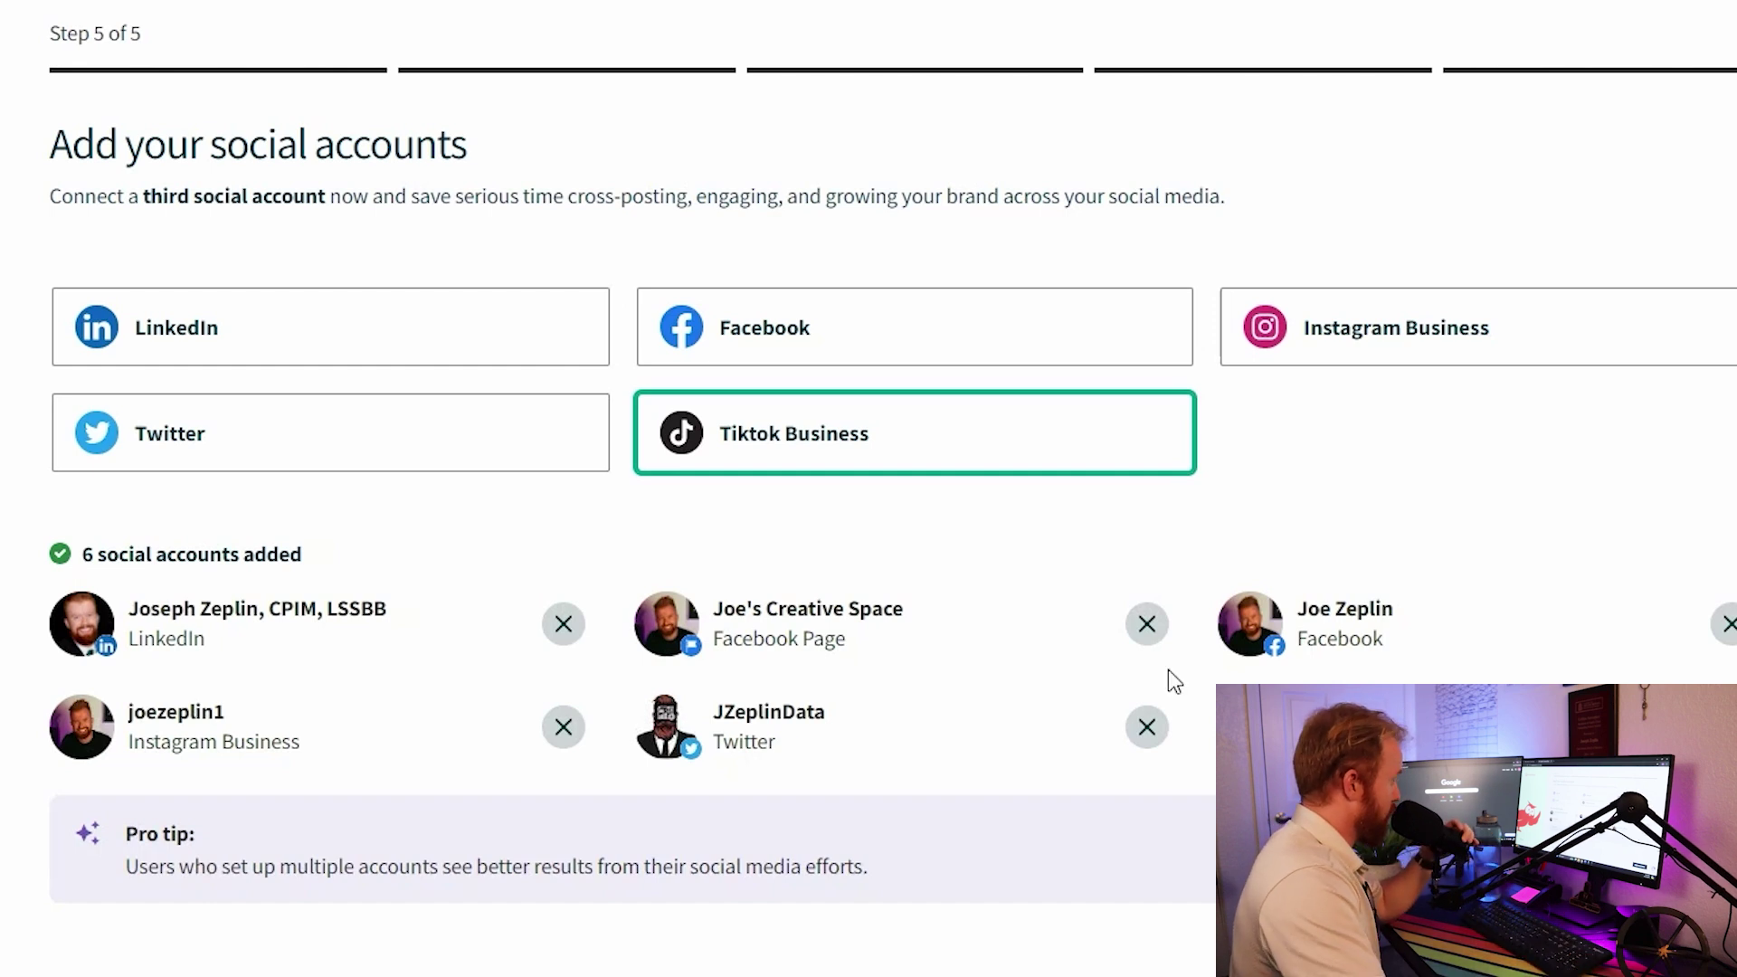
pyautogui.click(774, 464)
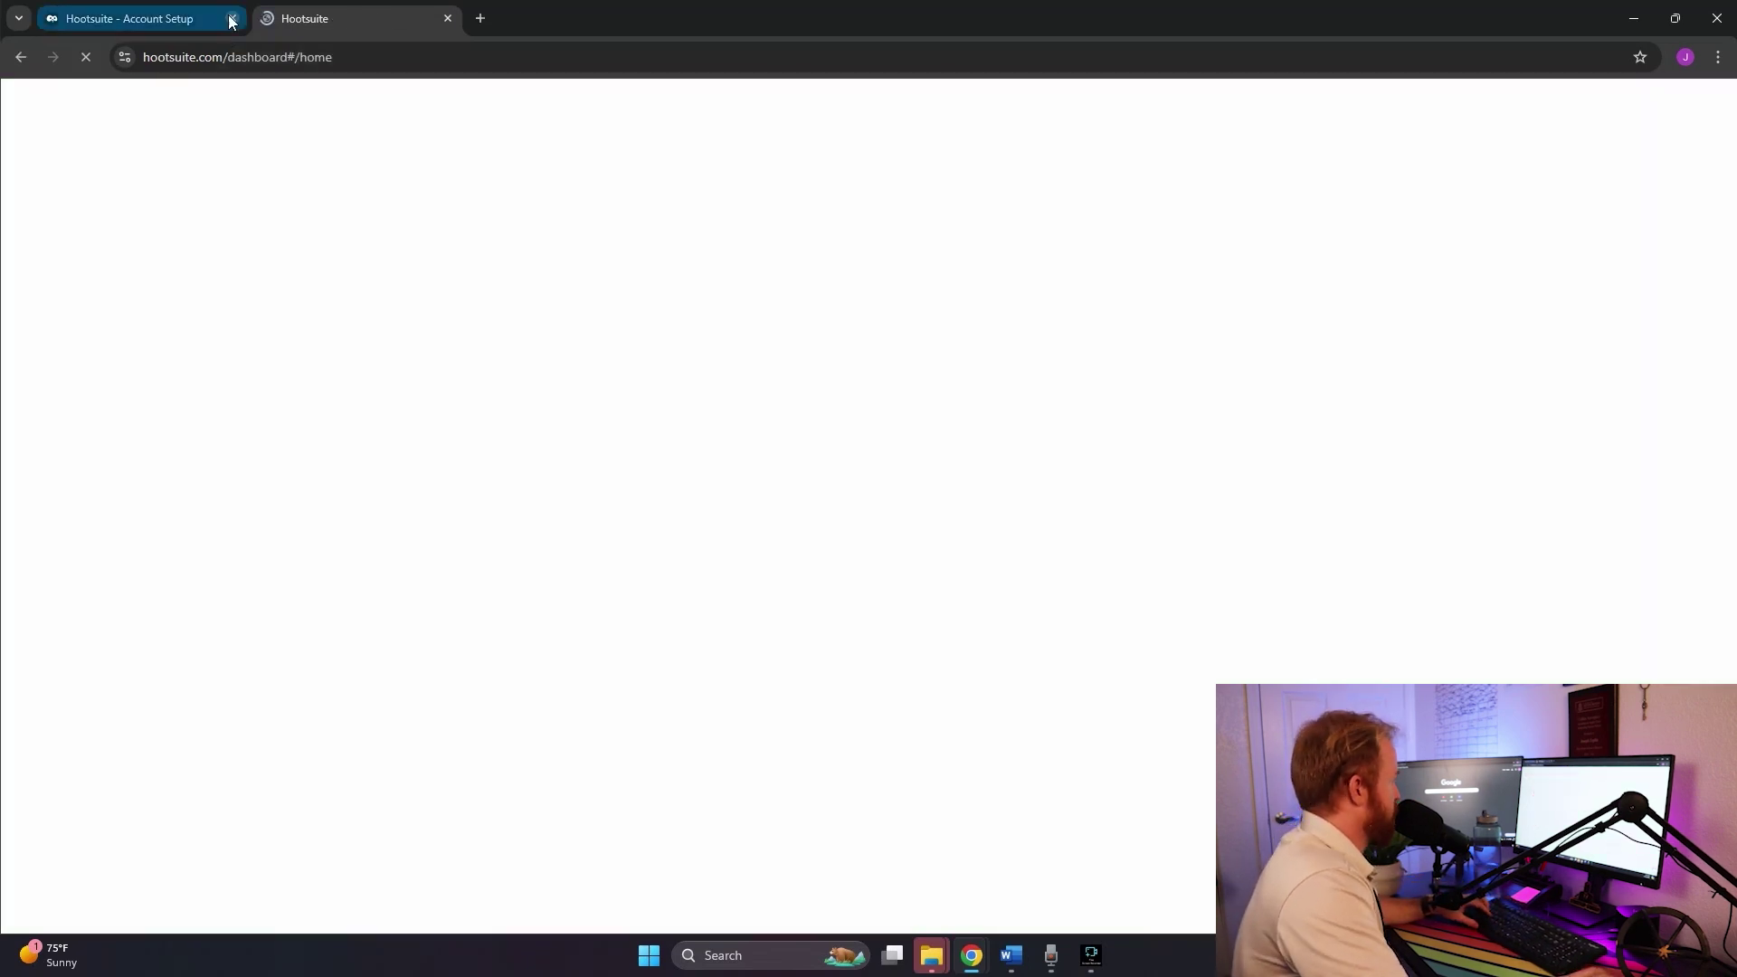
# Close the leftover Account Setup page and start a new post from the dashboard
pyautogui.click(233, 18)
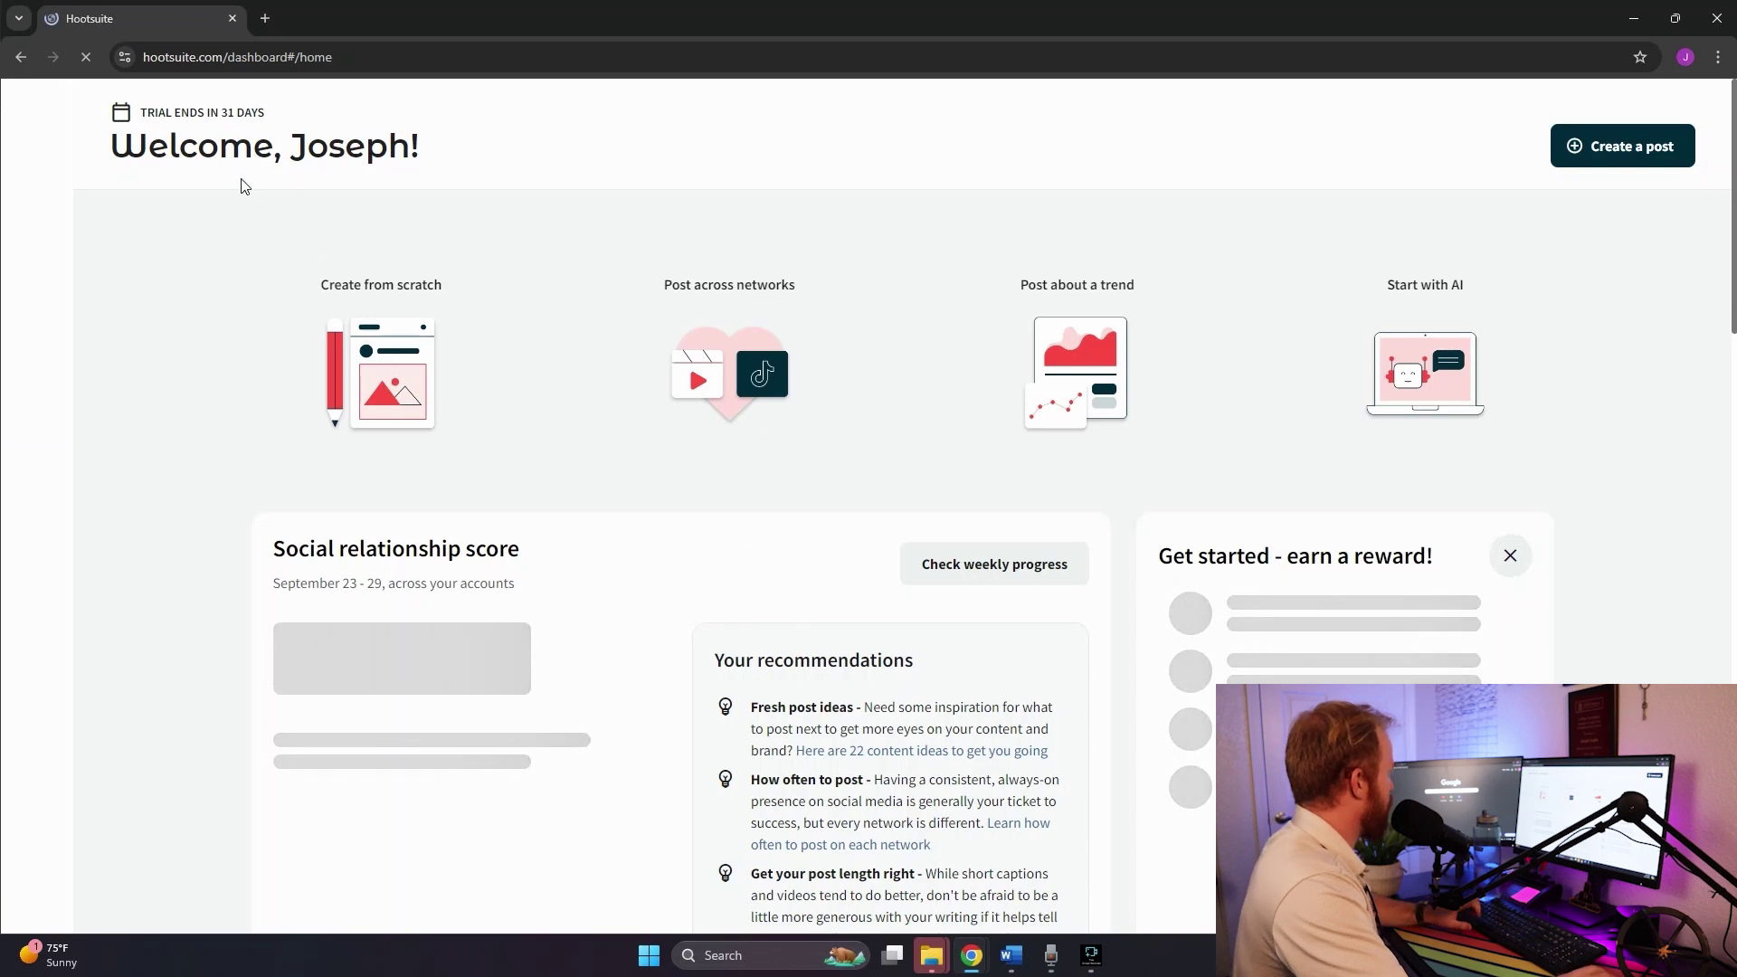
pyautogui.moveTo(138, 112); pyautogui.dragTo(276, 123)
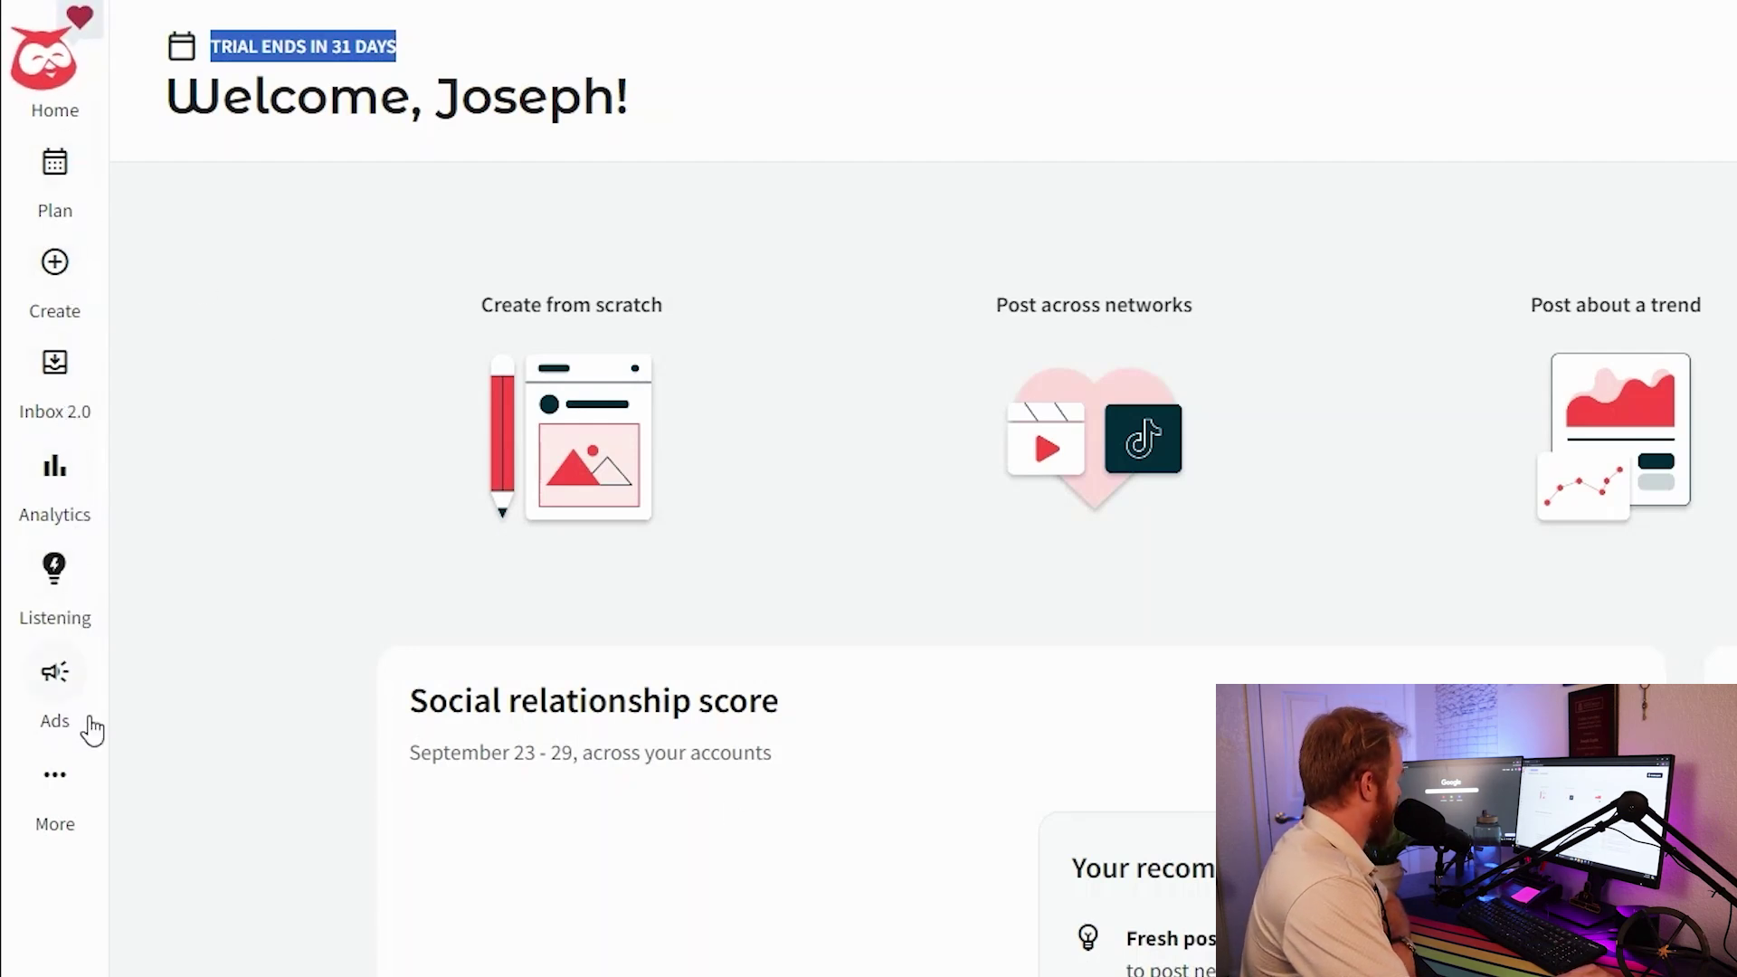
pyautogui.click(66, 284)
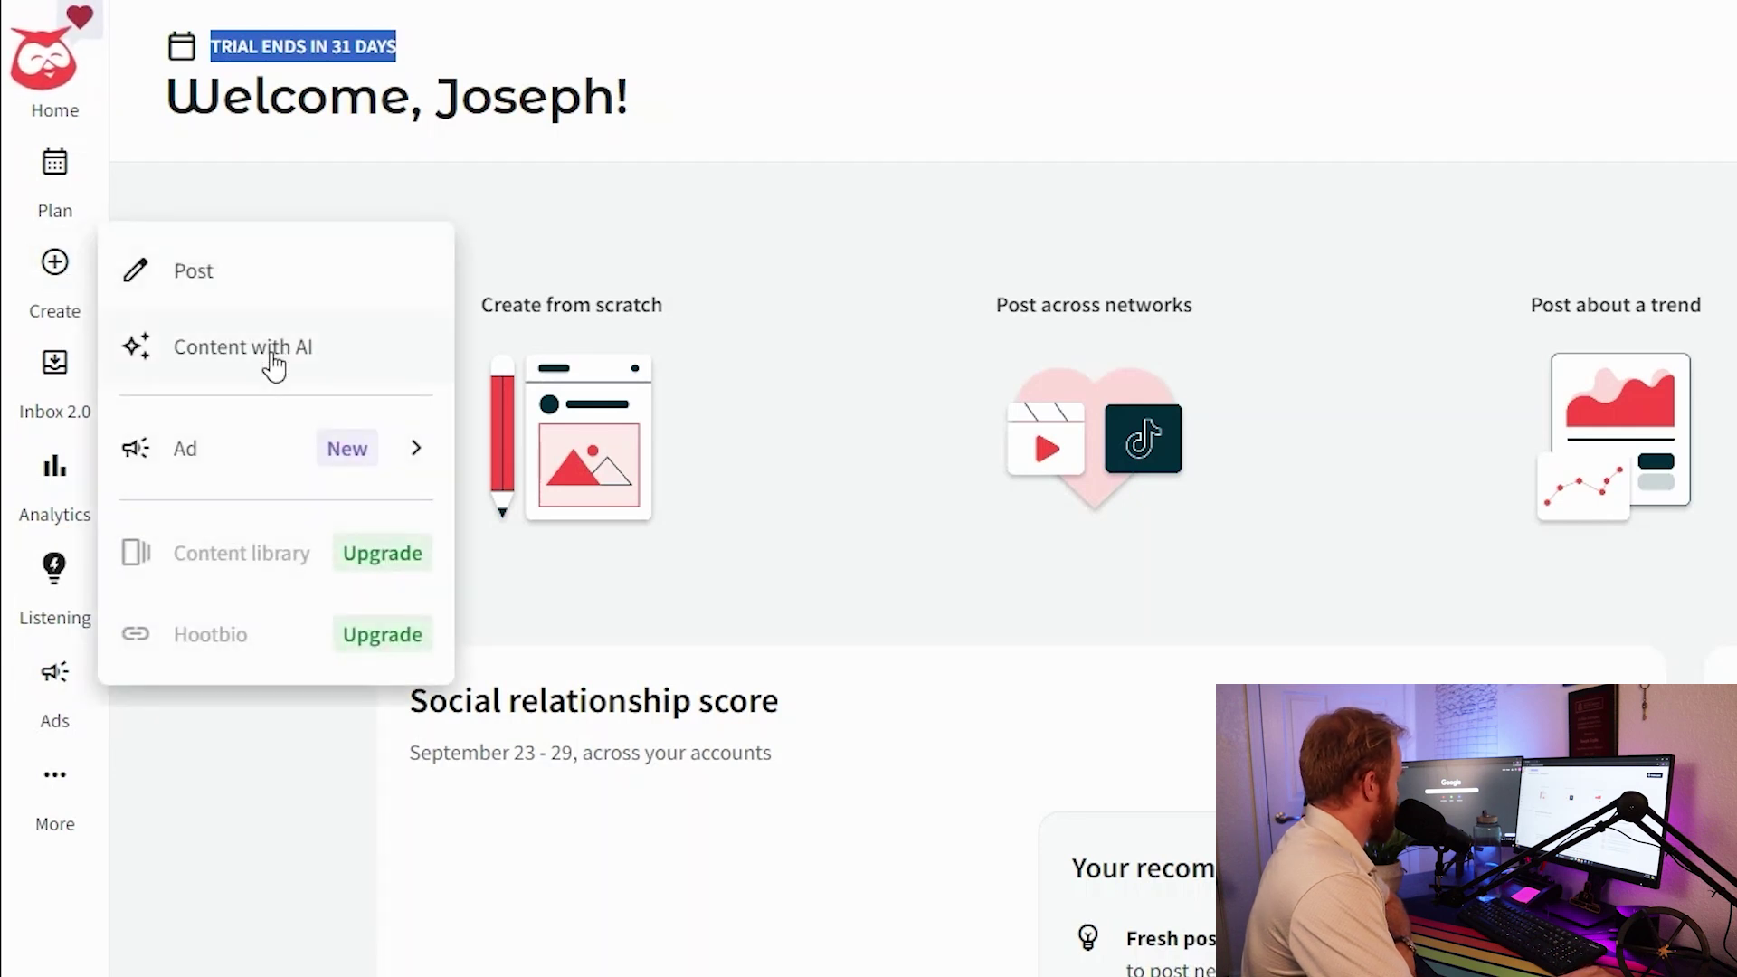
pyautogui.click(246, 289)
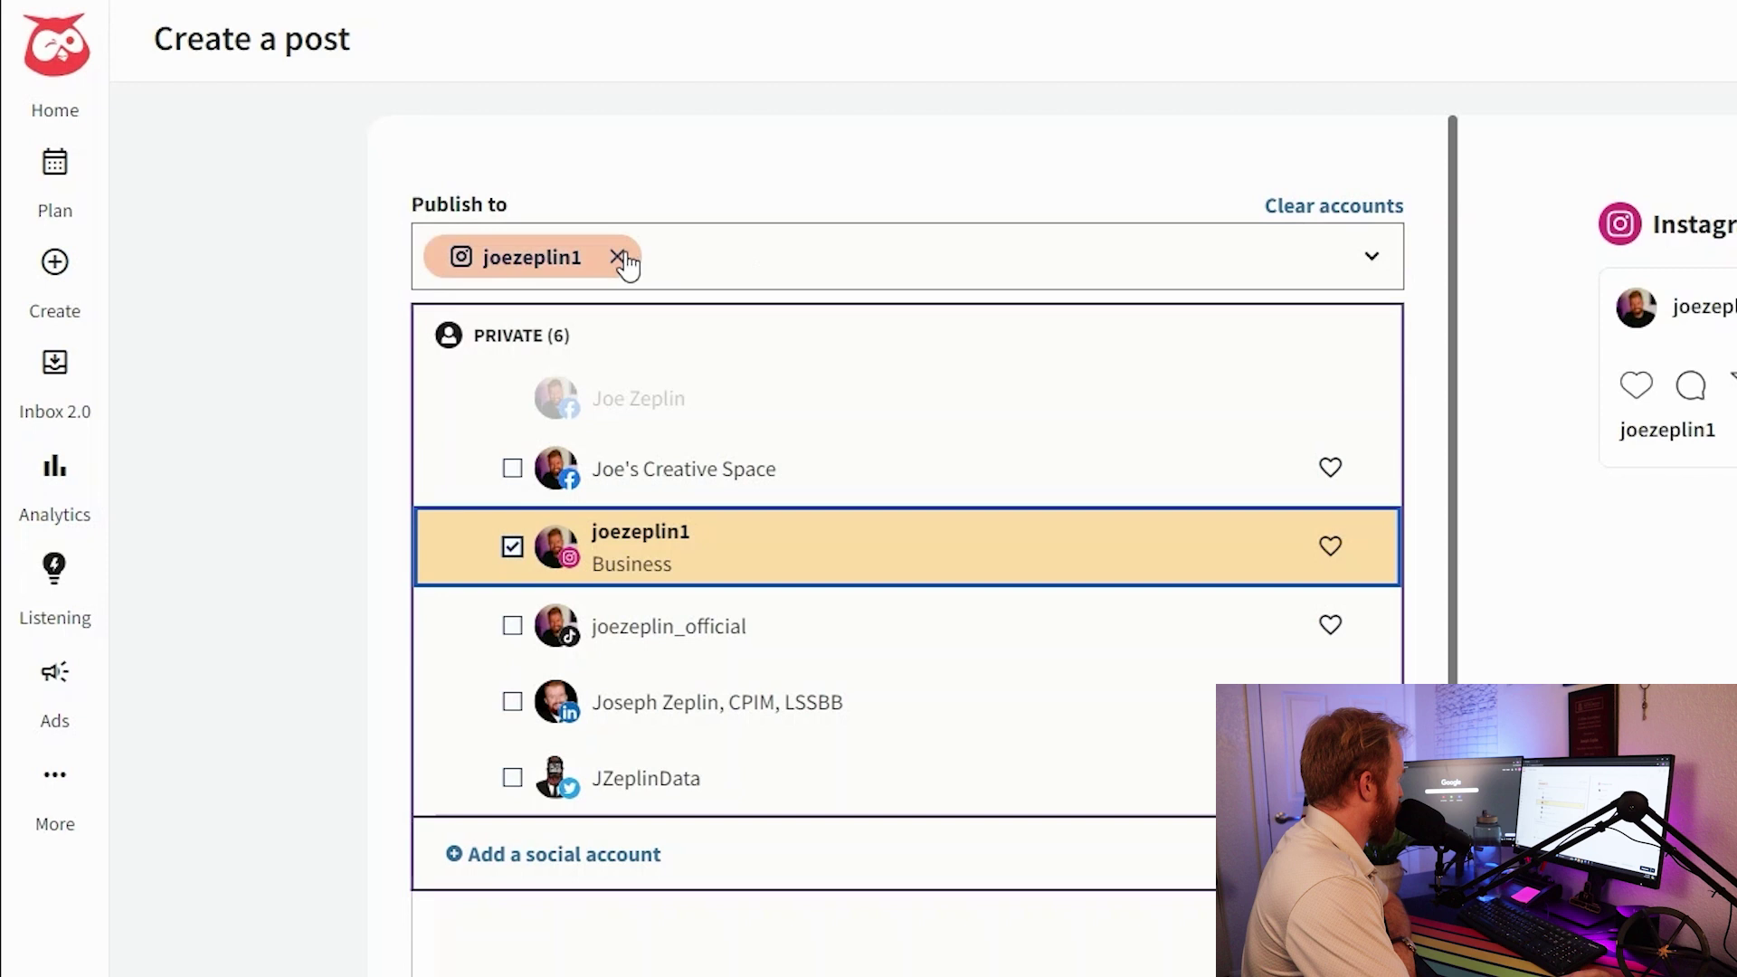
# Try selecting and deselecting the Instagram business account and the TikTok account as publishing targets
pyautogui.click(621, 259)
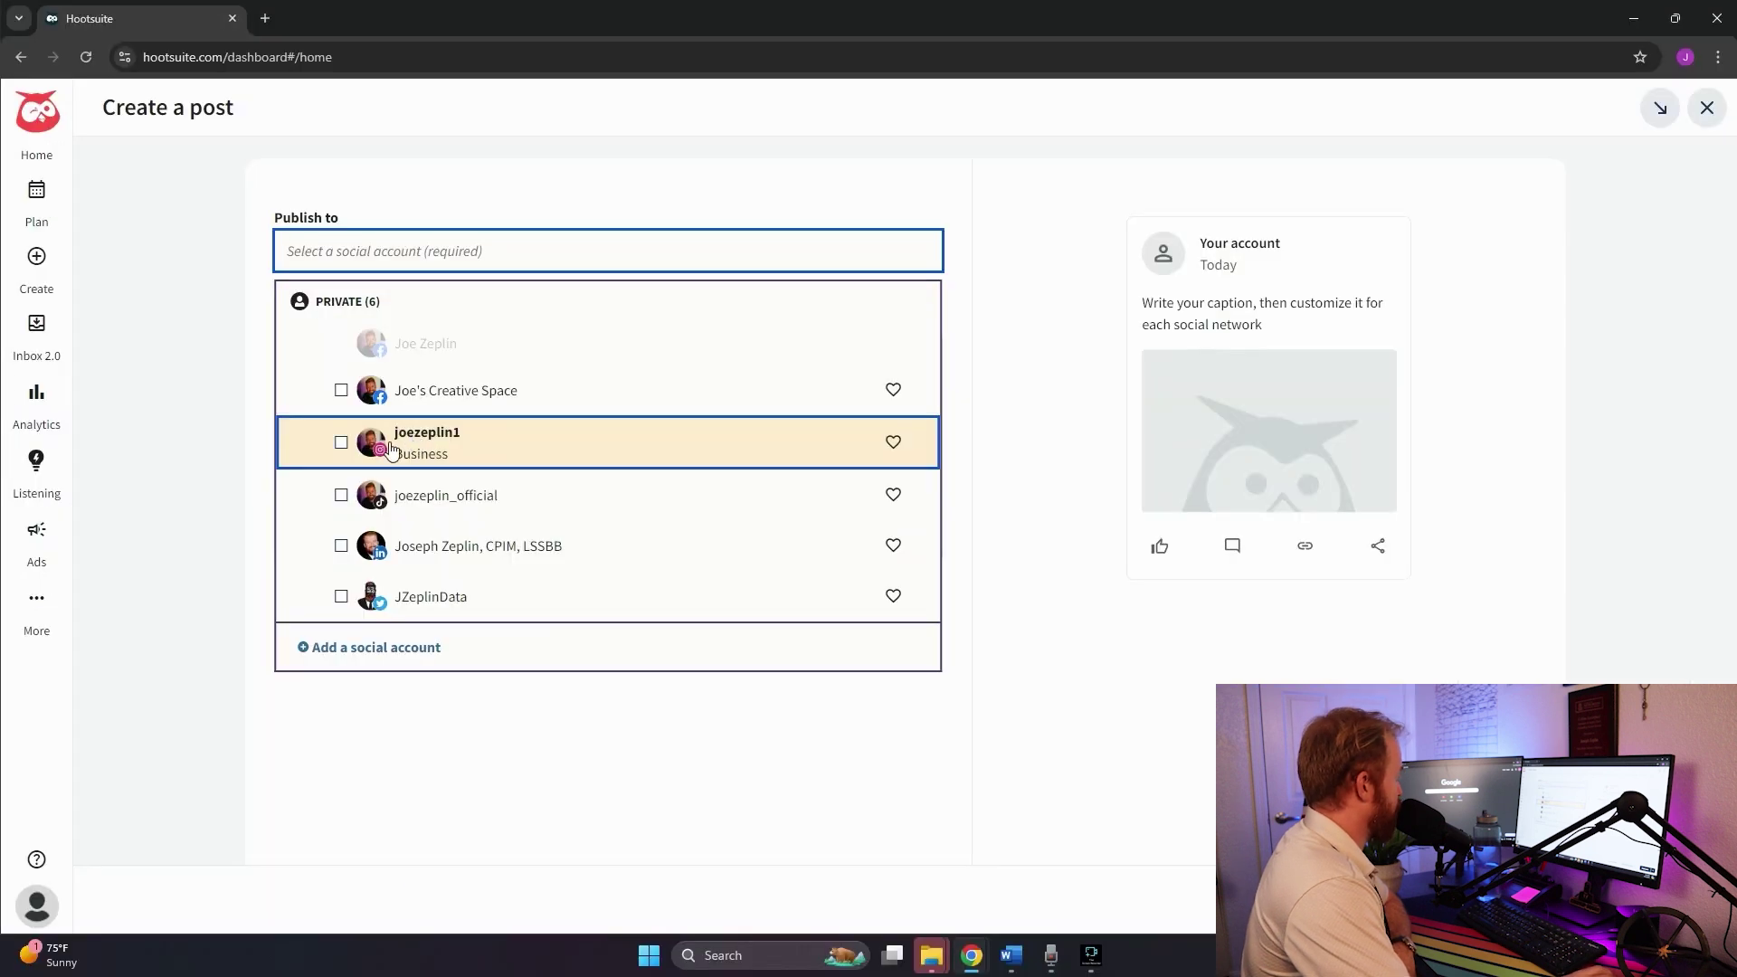
pyautogui.click(341, 446)
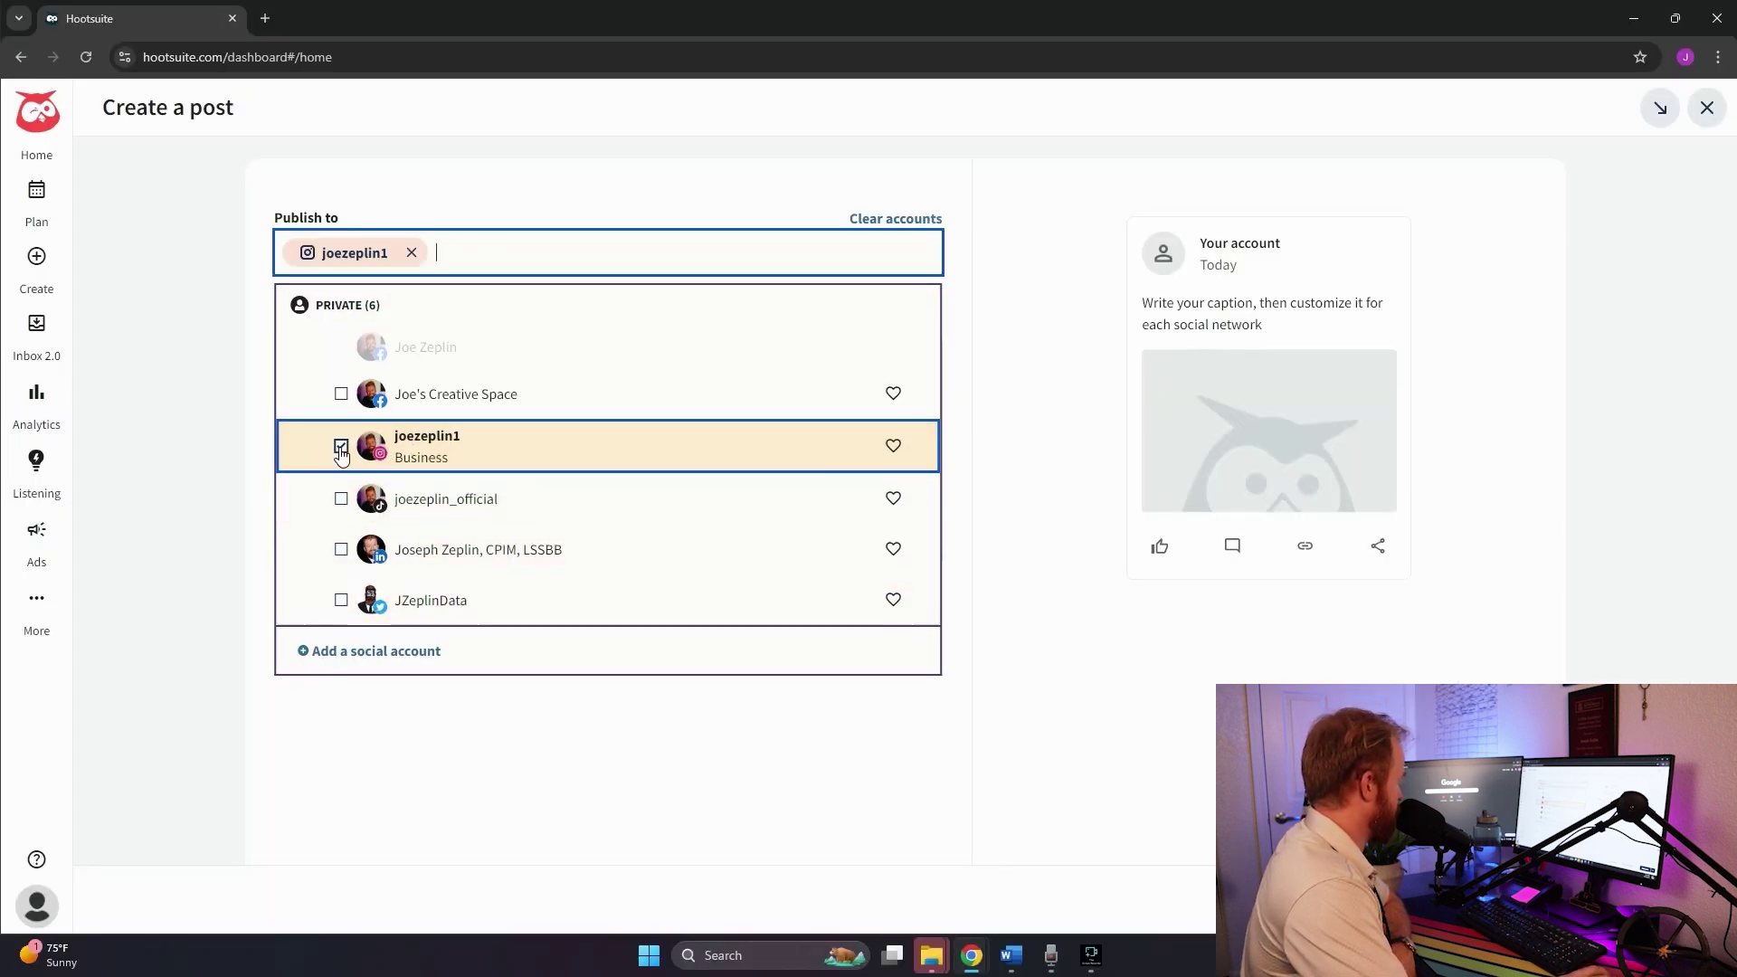
pyautogui.click(341, 498)
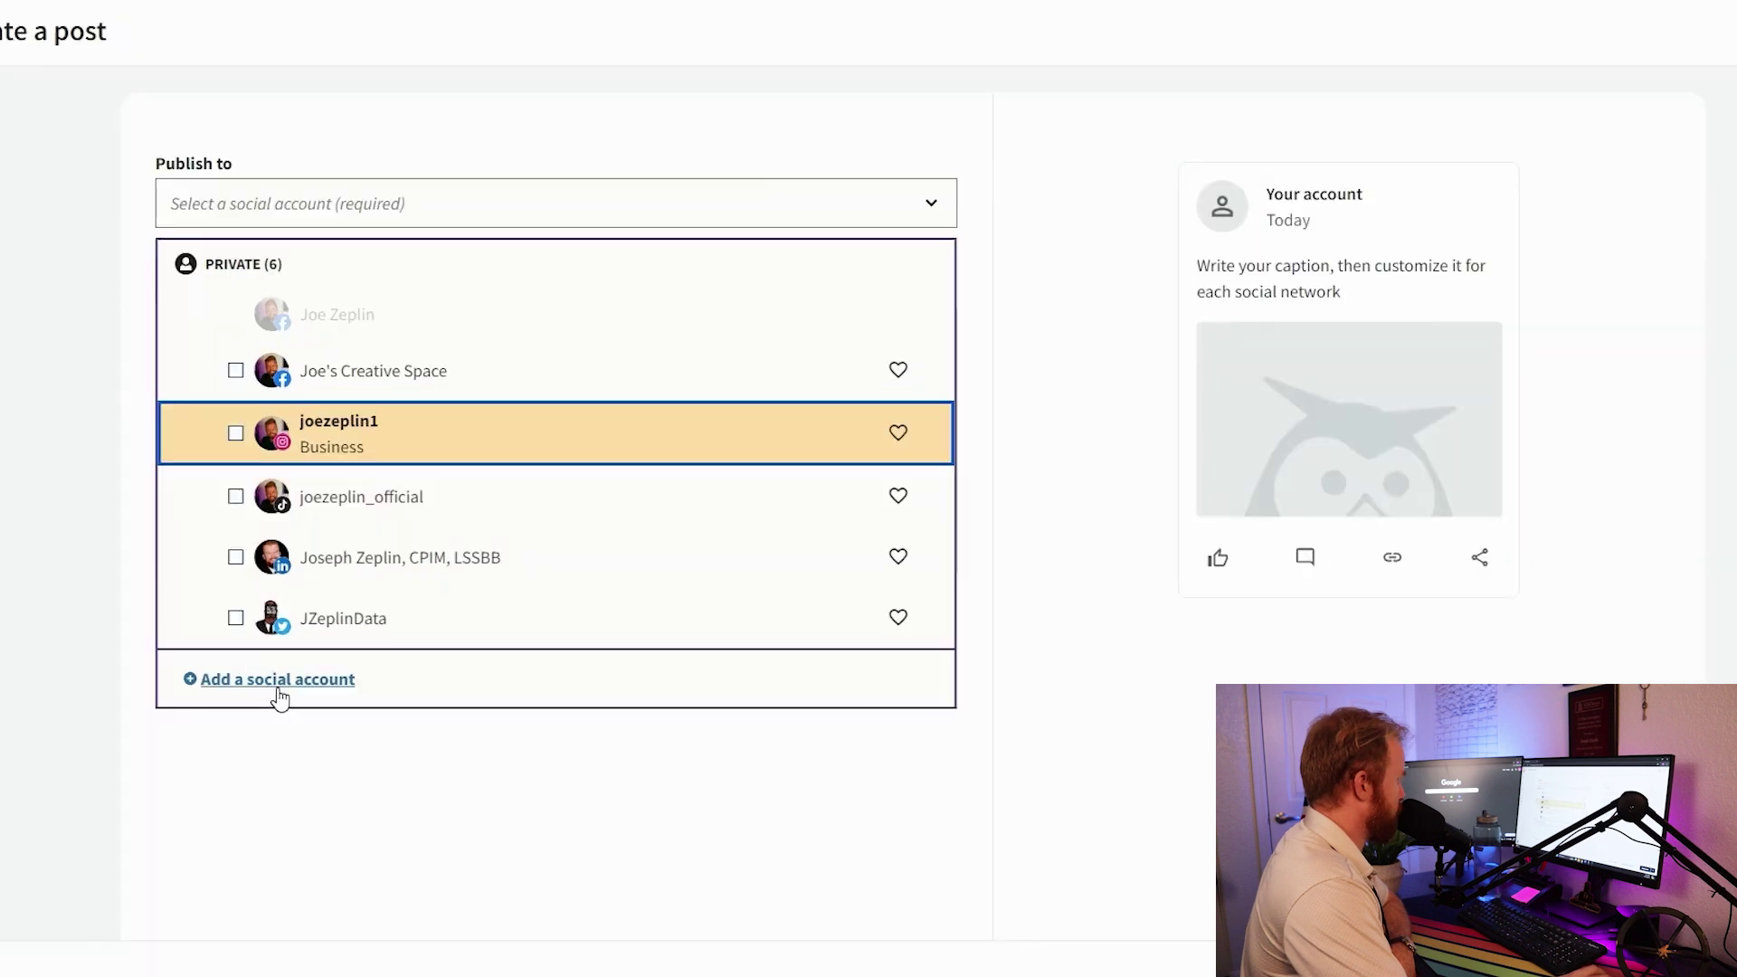
# Connect a YouTube account to the private social accounts and try to add it a second time
pyautogui.click(279, 680)
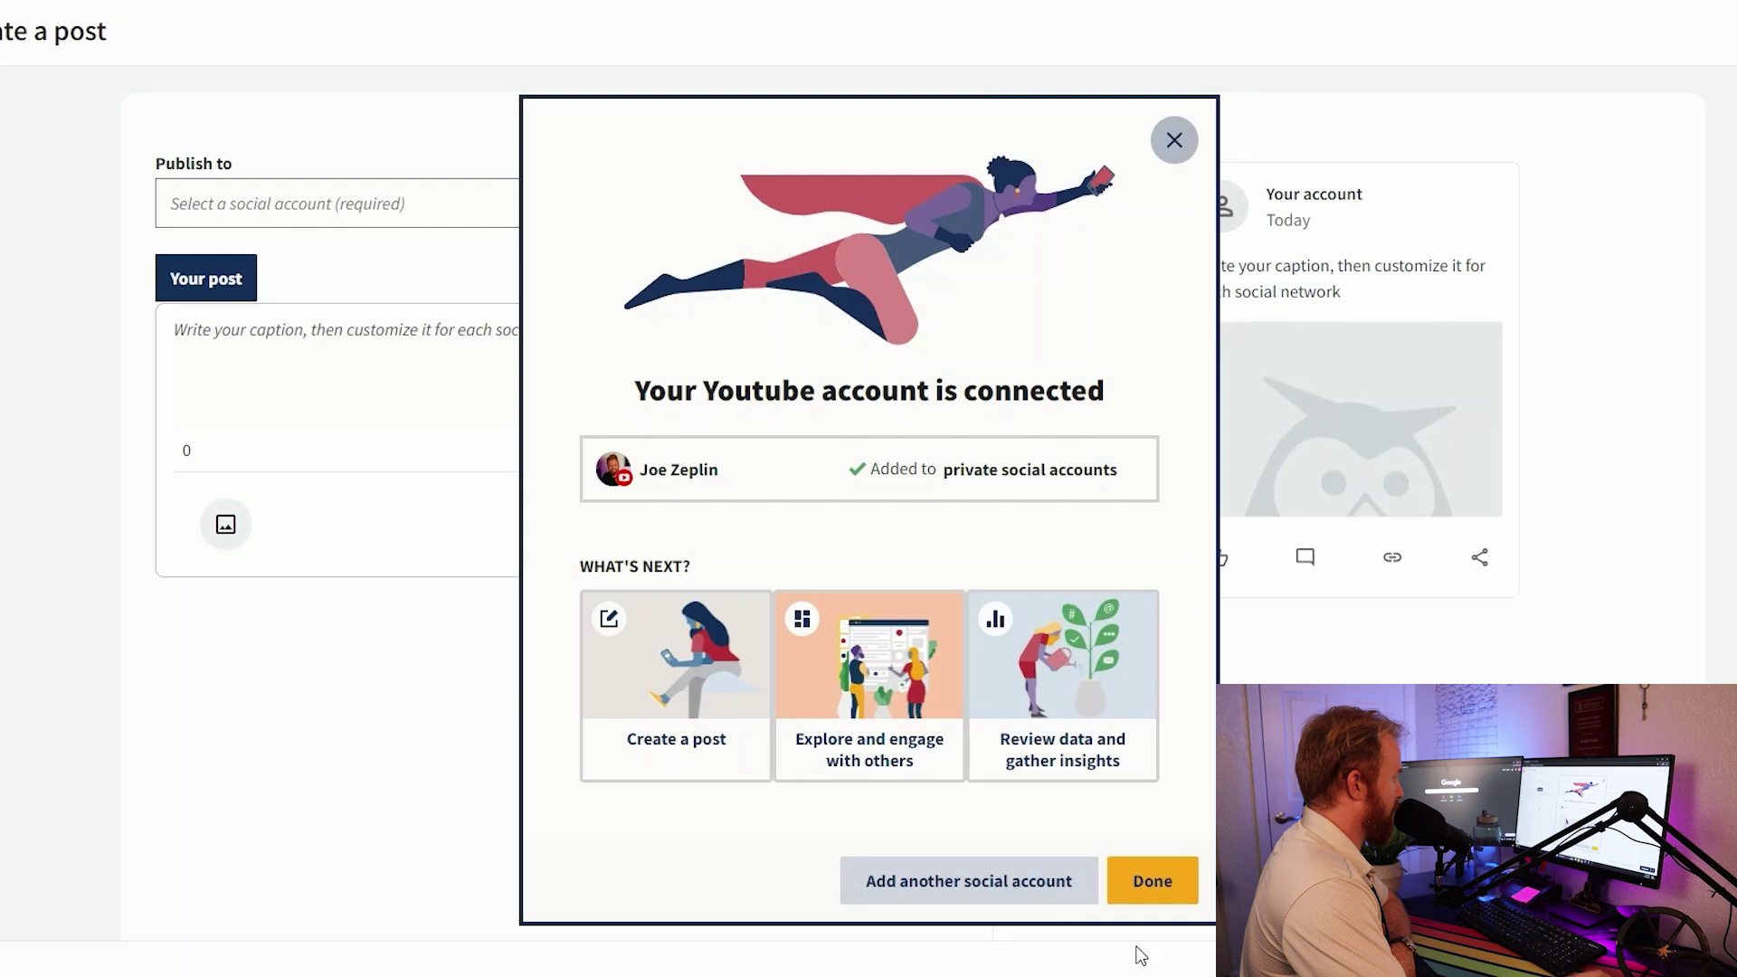
pyautogui.click(1151, 878)
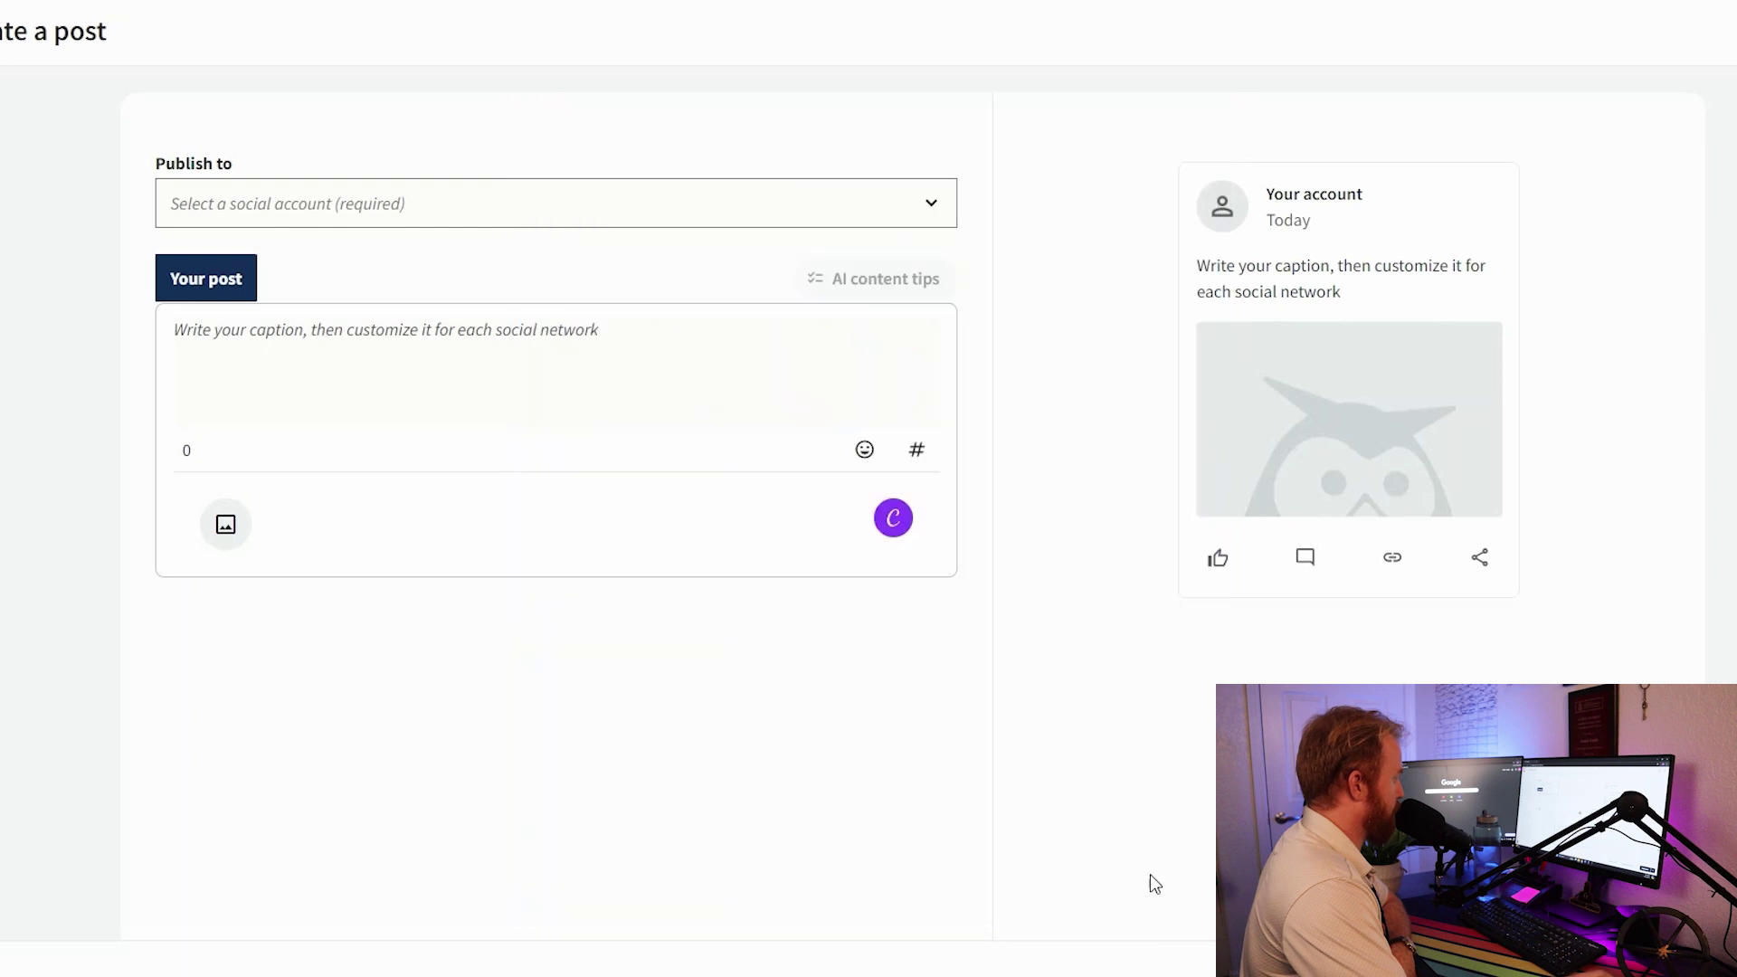
pyautogui.click(303, 685)
pyautogui.click(1148, 509)
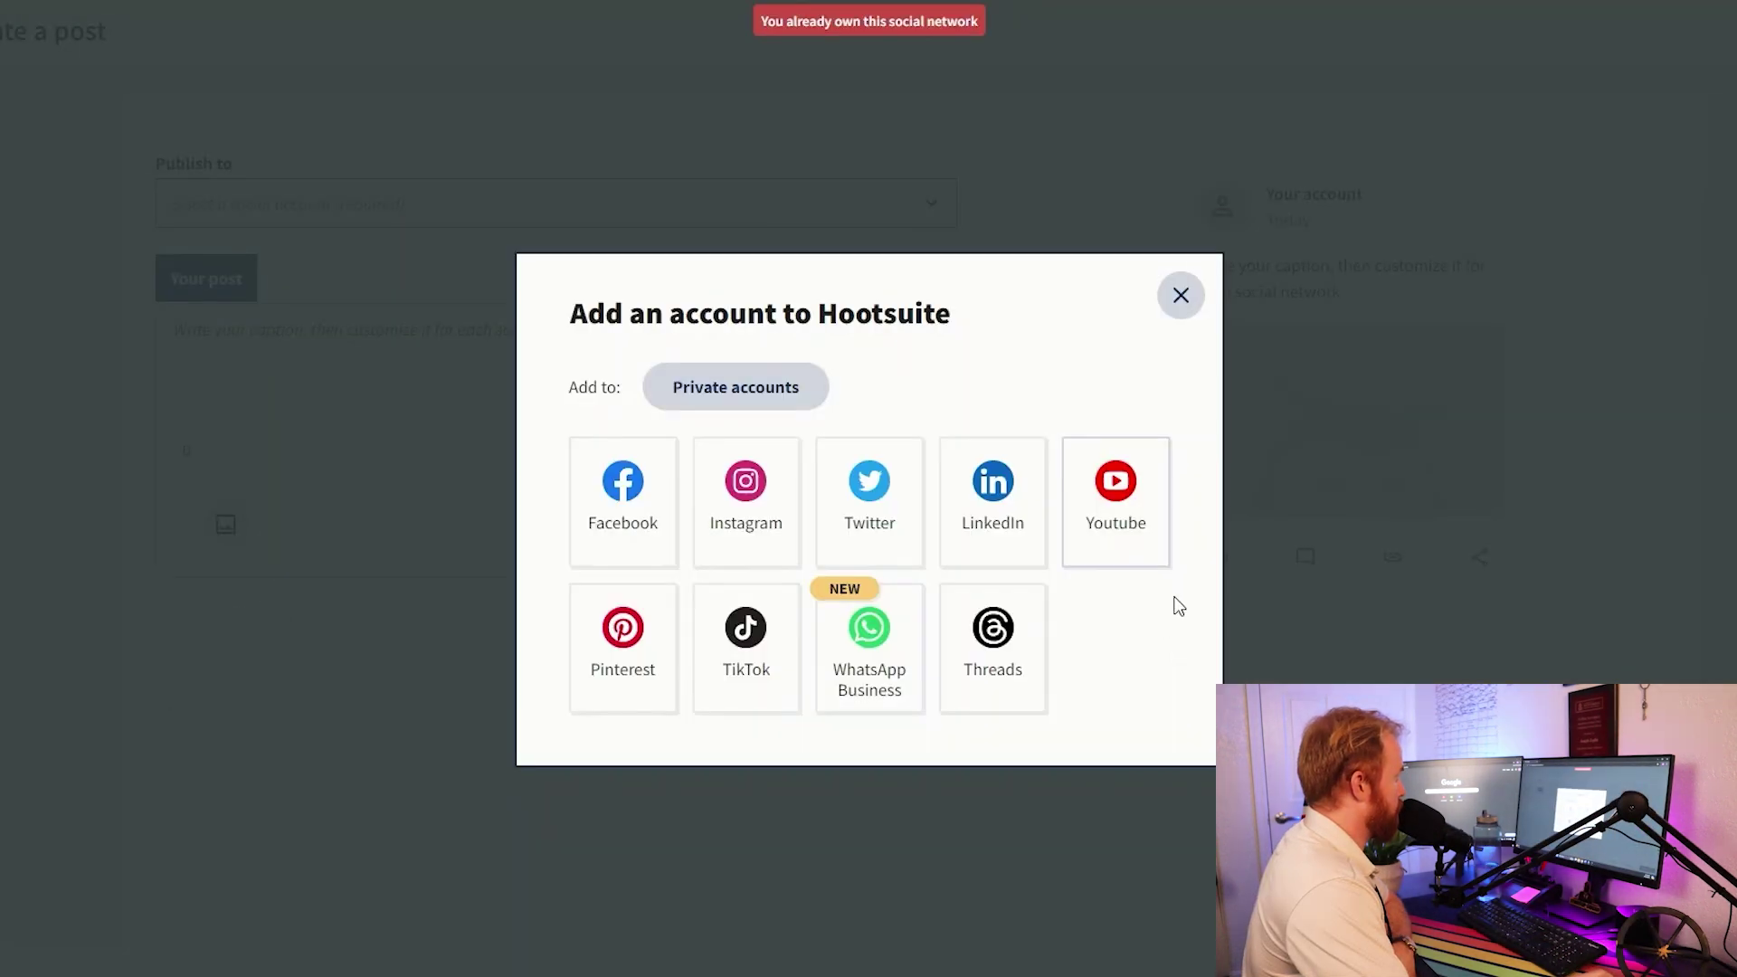
pyautogui.click(1181, 299)
# Check the publishing account list for the YouTube channel and return to the home page
pyautogui.click(349, 220)
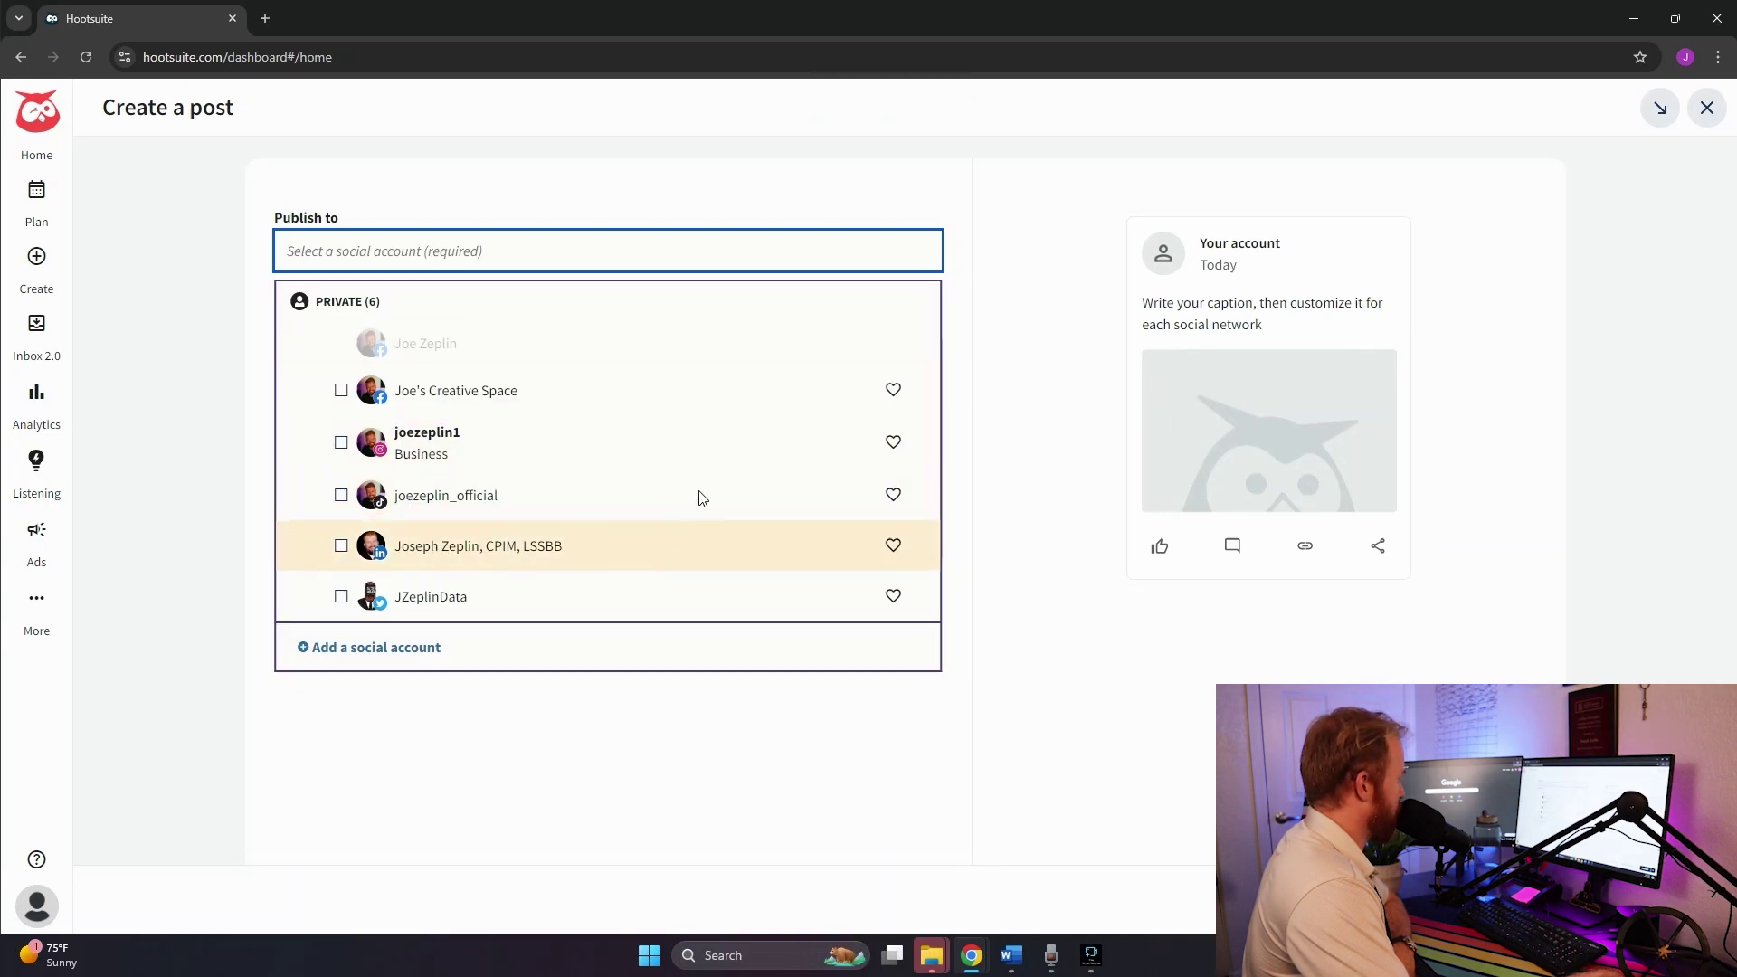
pyautogui.click(1034, 650)
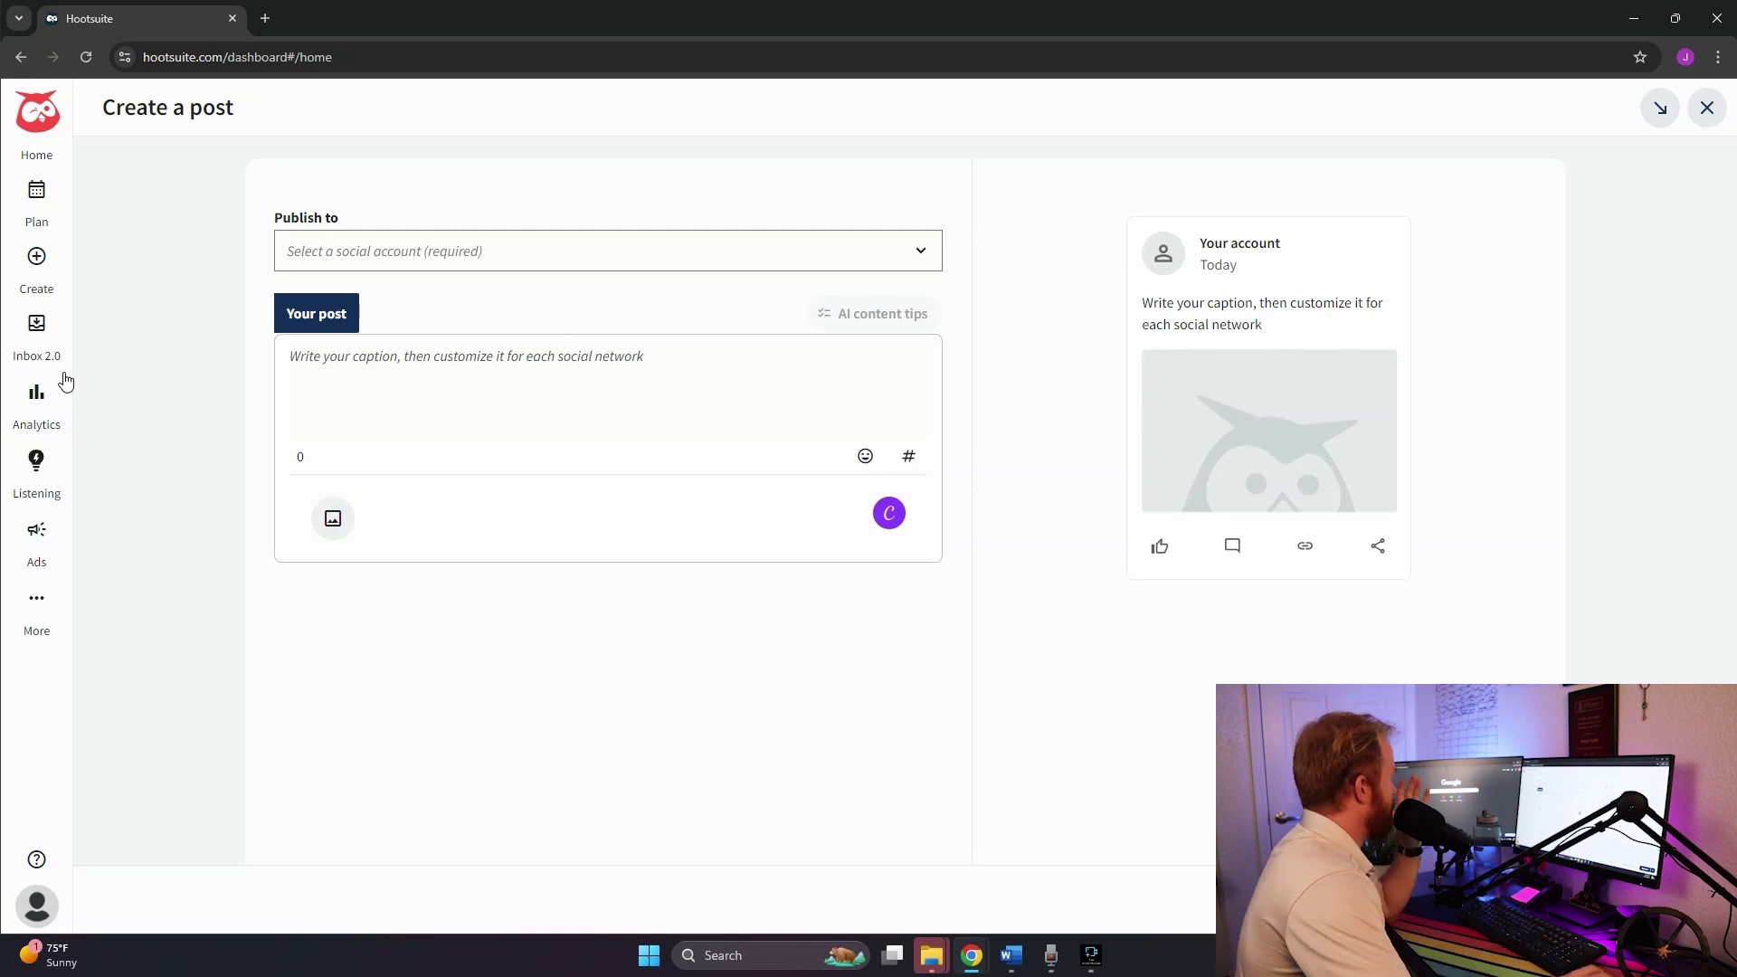
pyautogui.click(27, 139)
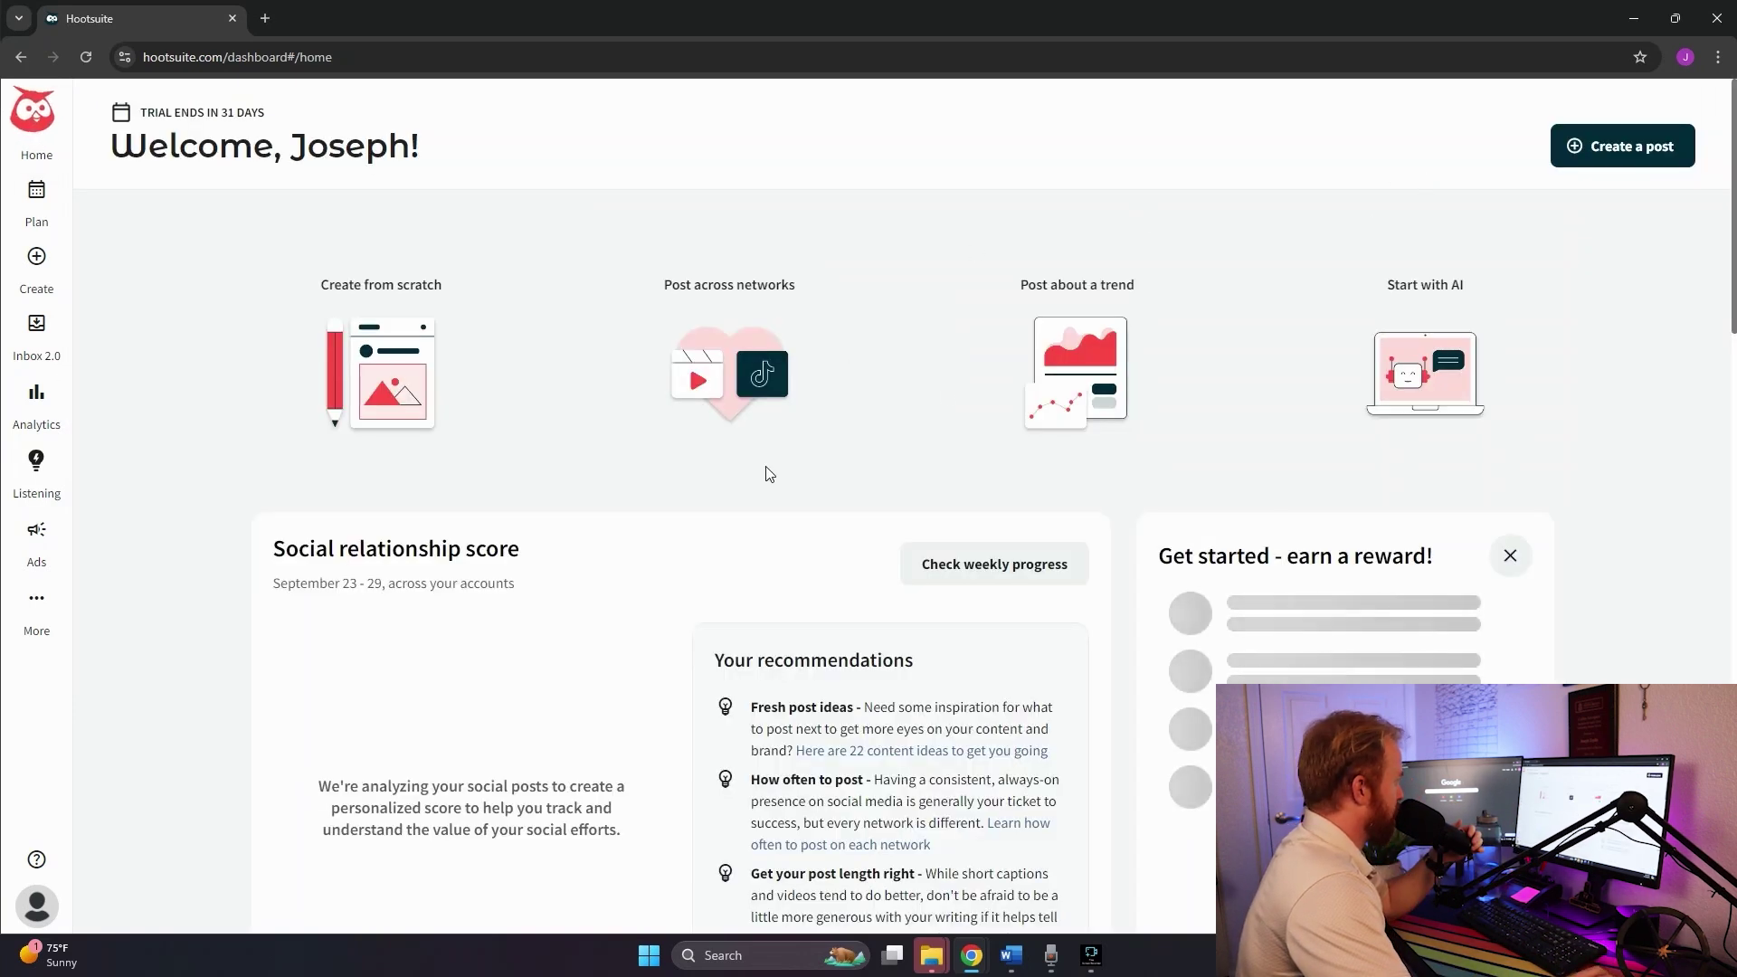
# Start a new post and choose the Instagram business account and the TikTok account to publish to
pyautogui.click(36, 260)
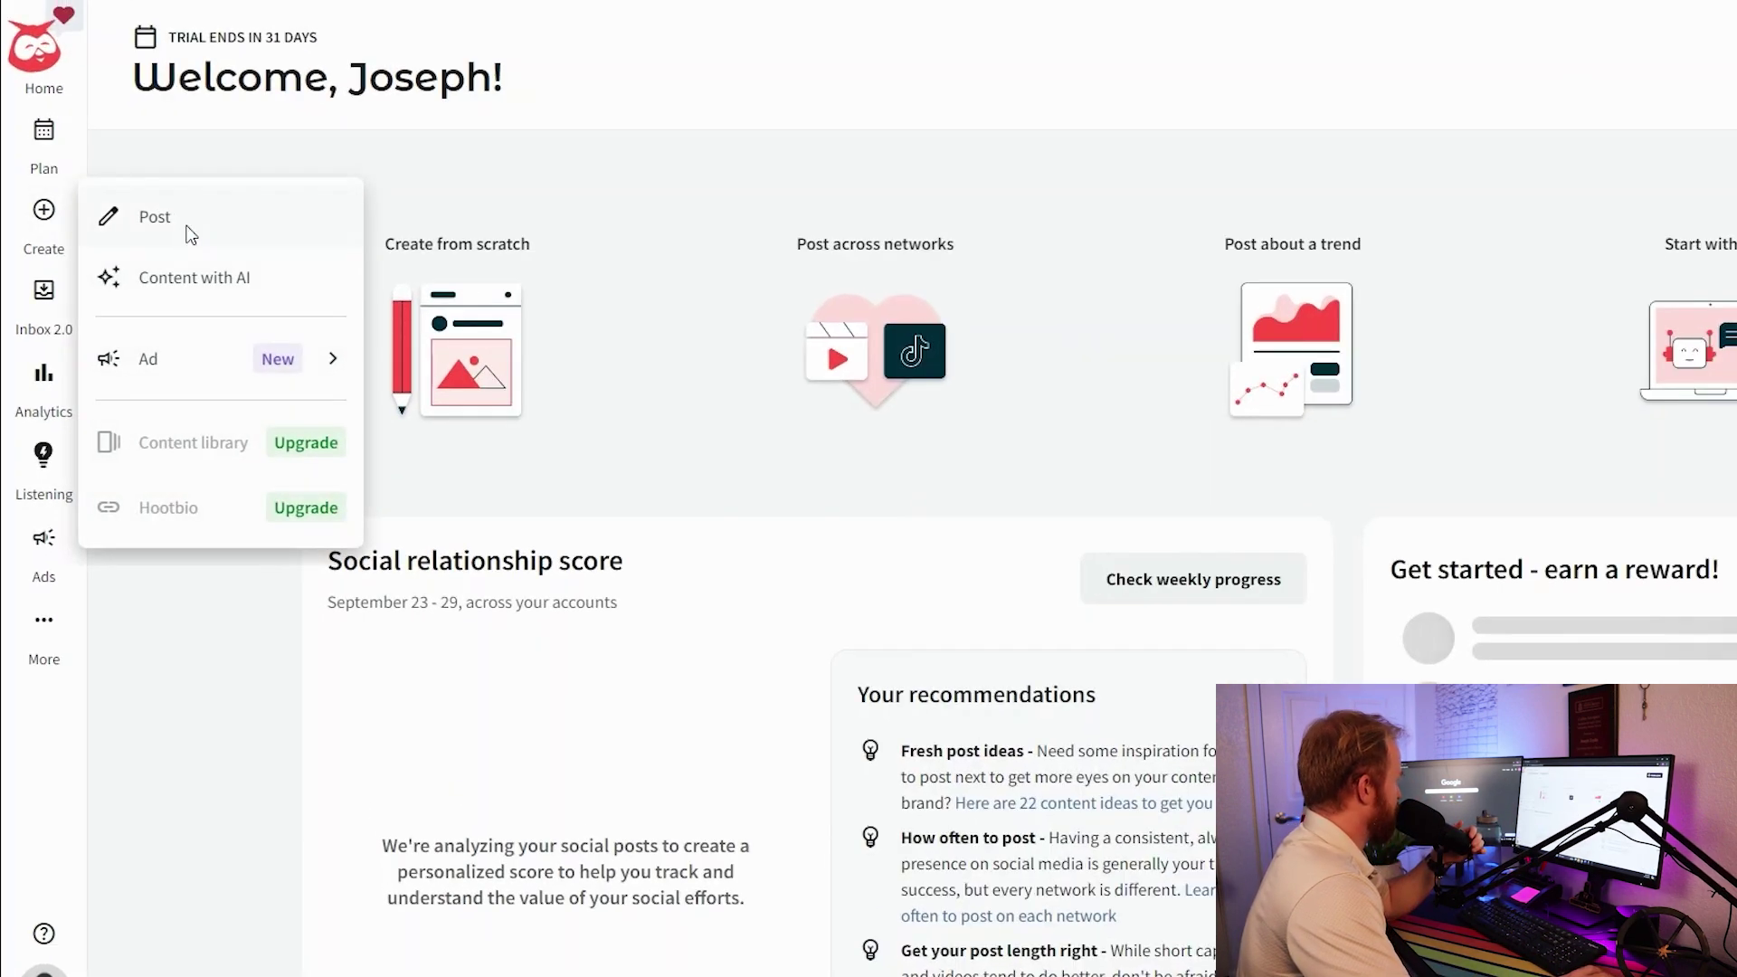
pyautogui.click(130, 263)
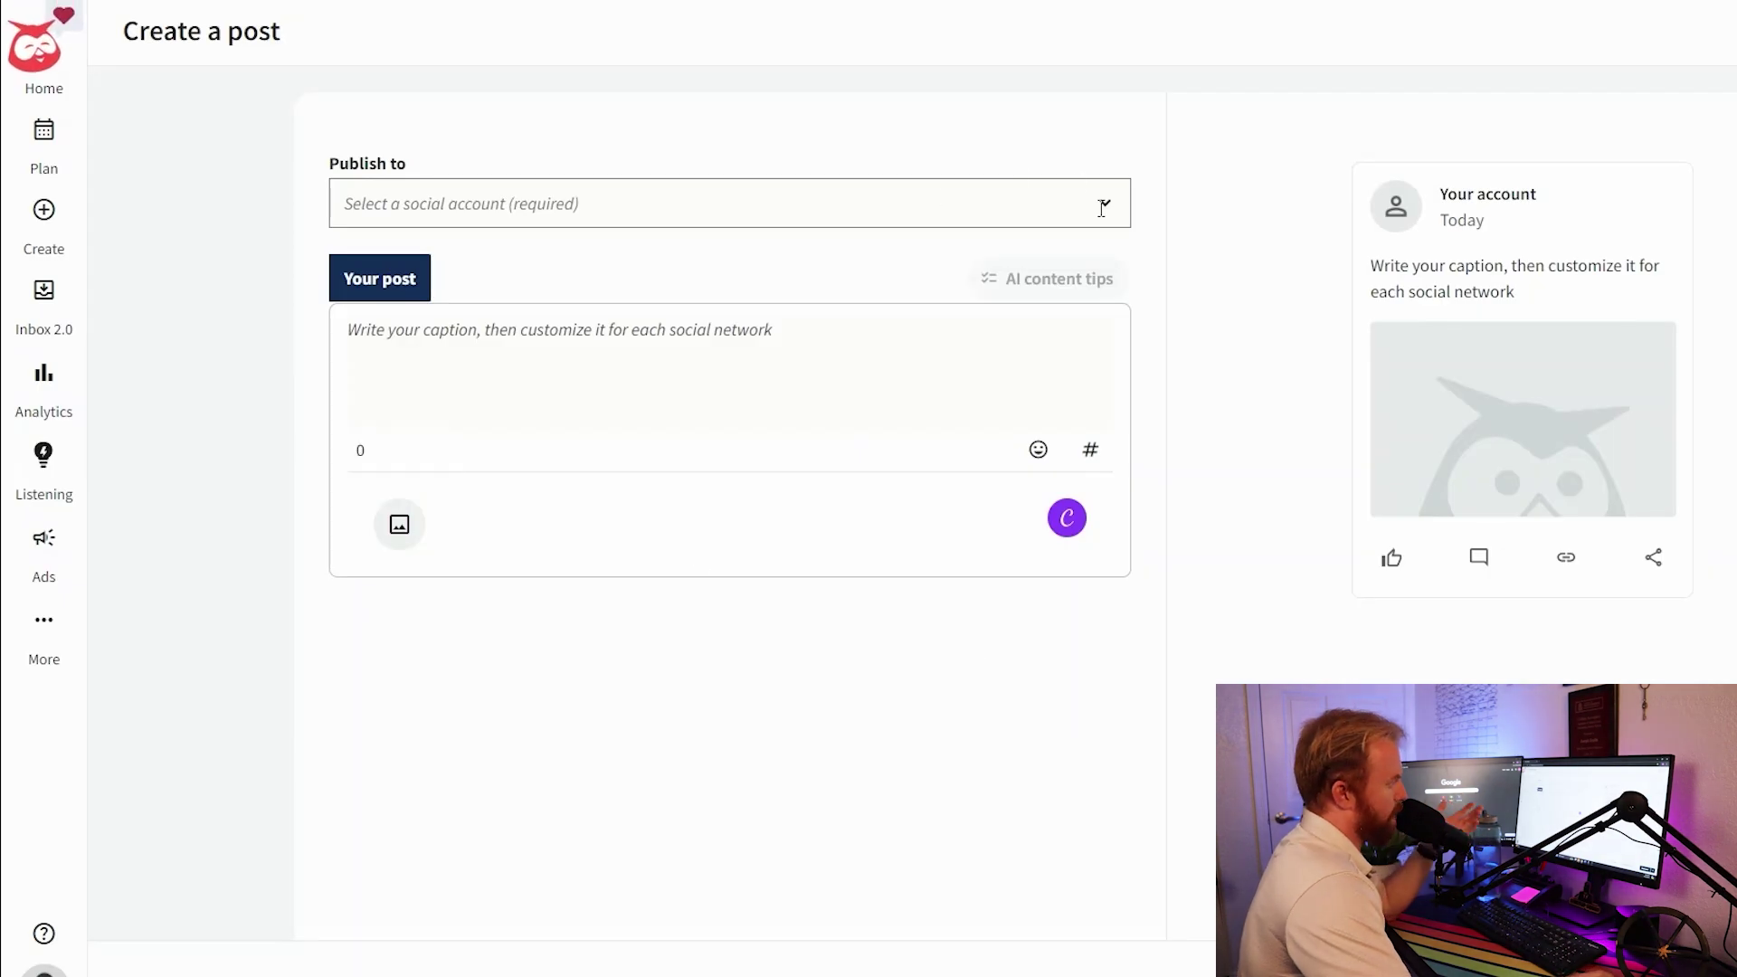
pyautogui.click(1106, 204)
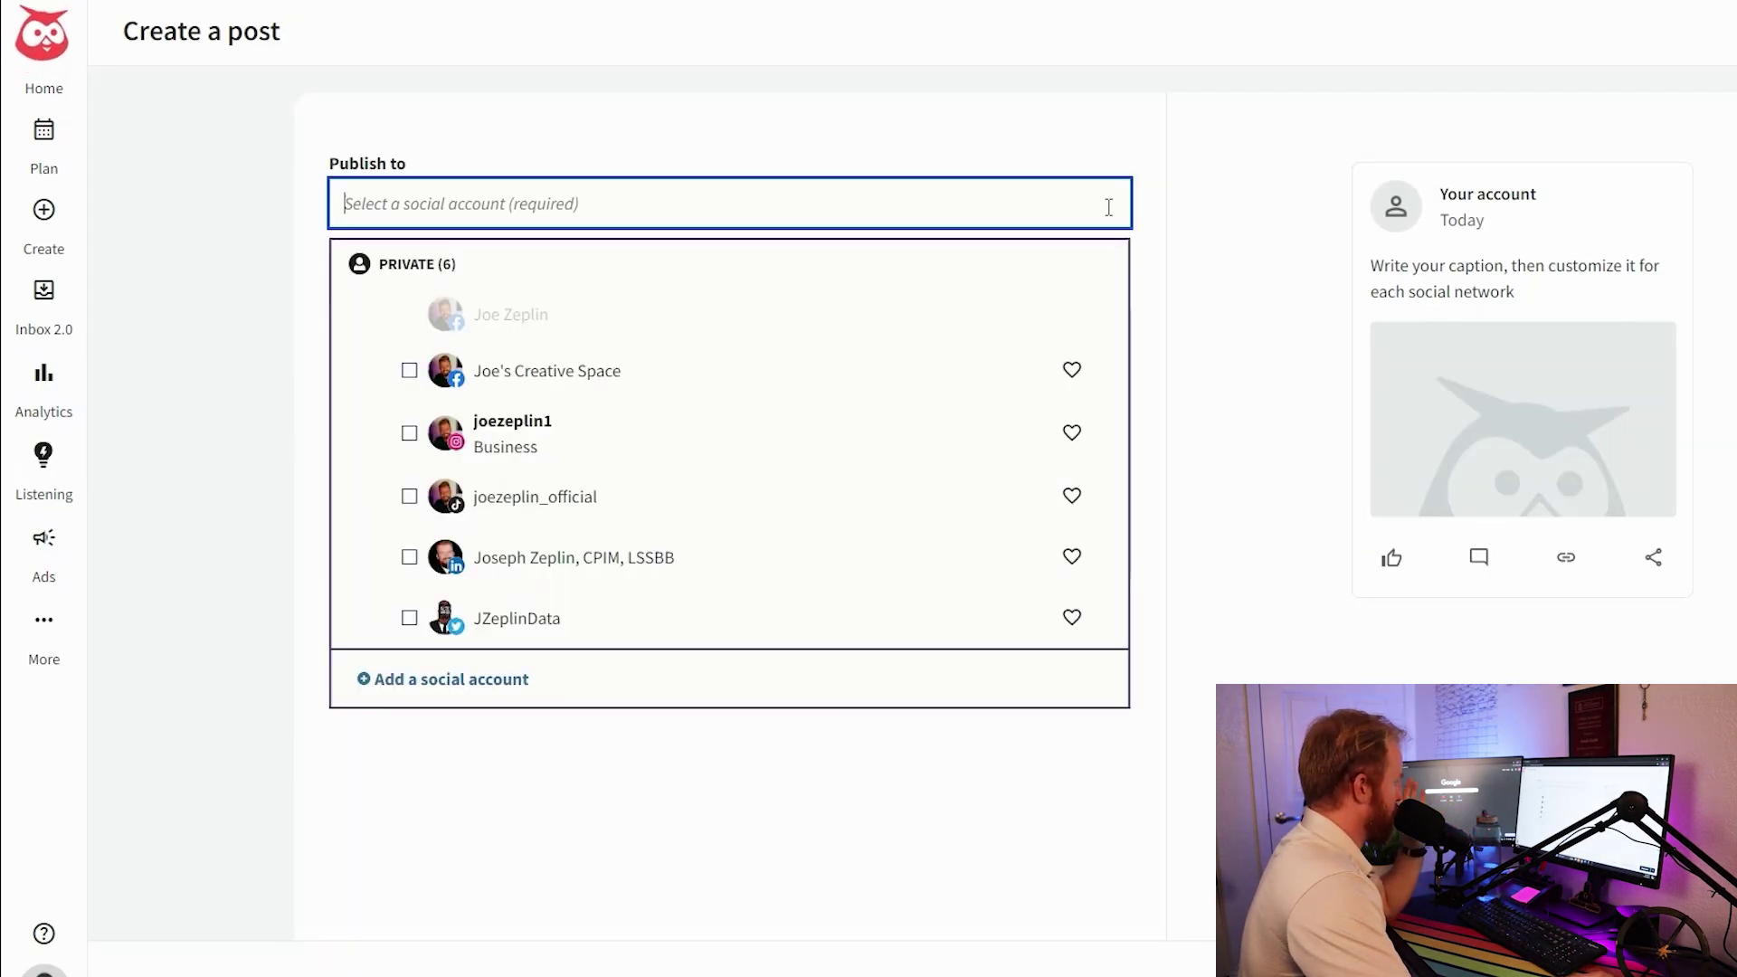
pyautogui.click(409, 434)
pyautogui.scroll(-2, 407, 628)
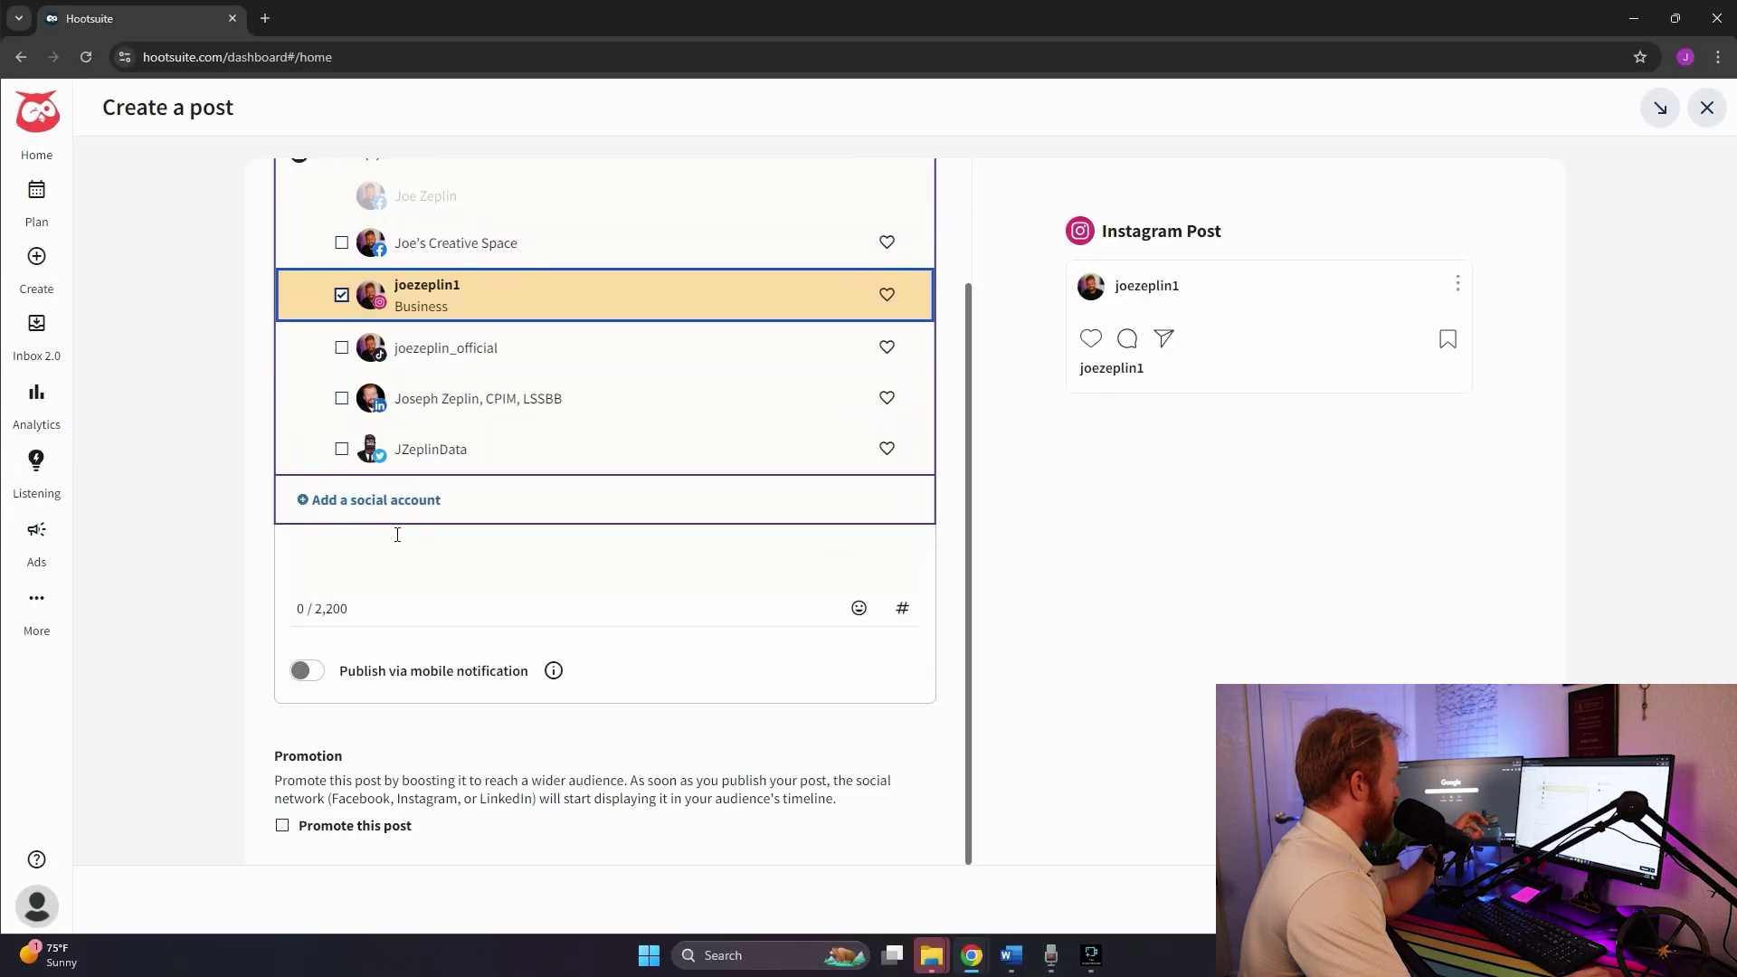
pyautogui.scroll(2, 446, 511)
pyautogui.click(370, 503)
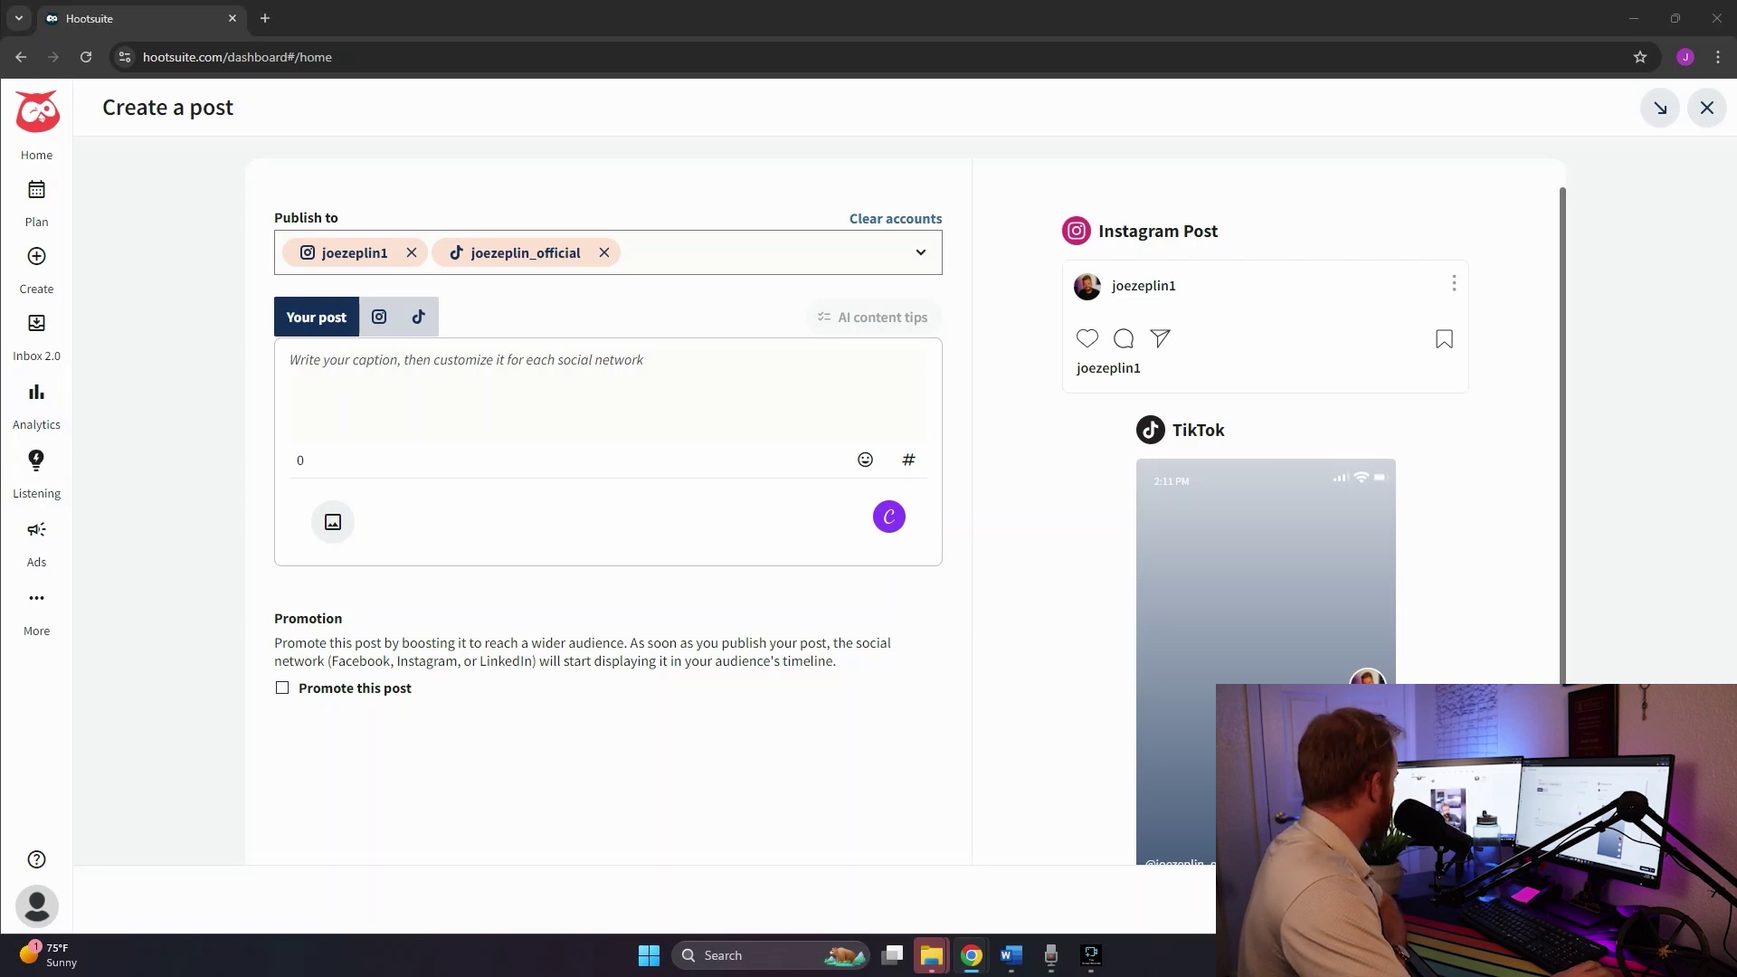
# Enter the shared caption starting with "🚀 Big Announcement! 🚀" about the "100 Videos in 100 Days" challenge
pyautogui.click(404, 369)
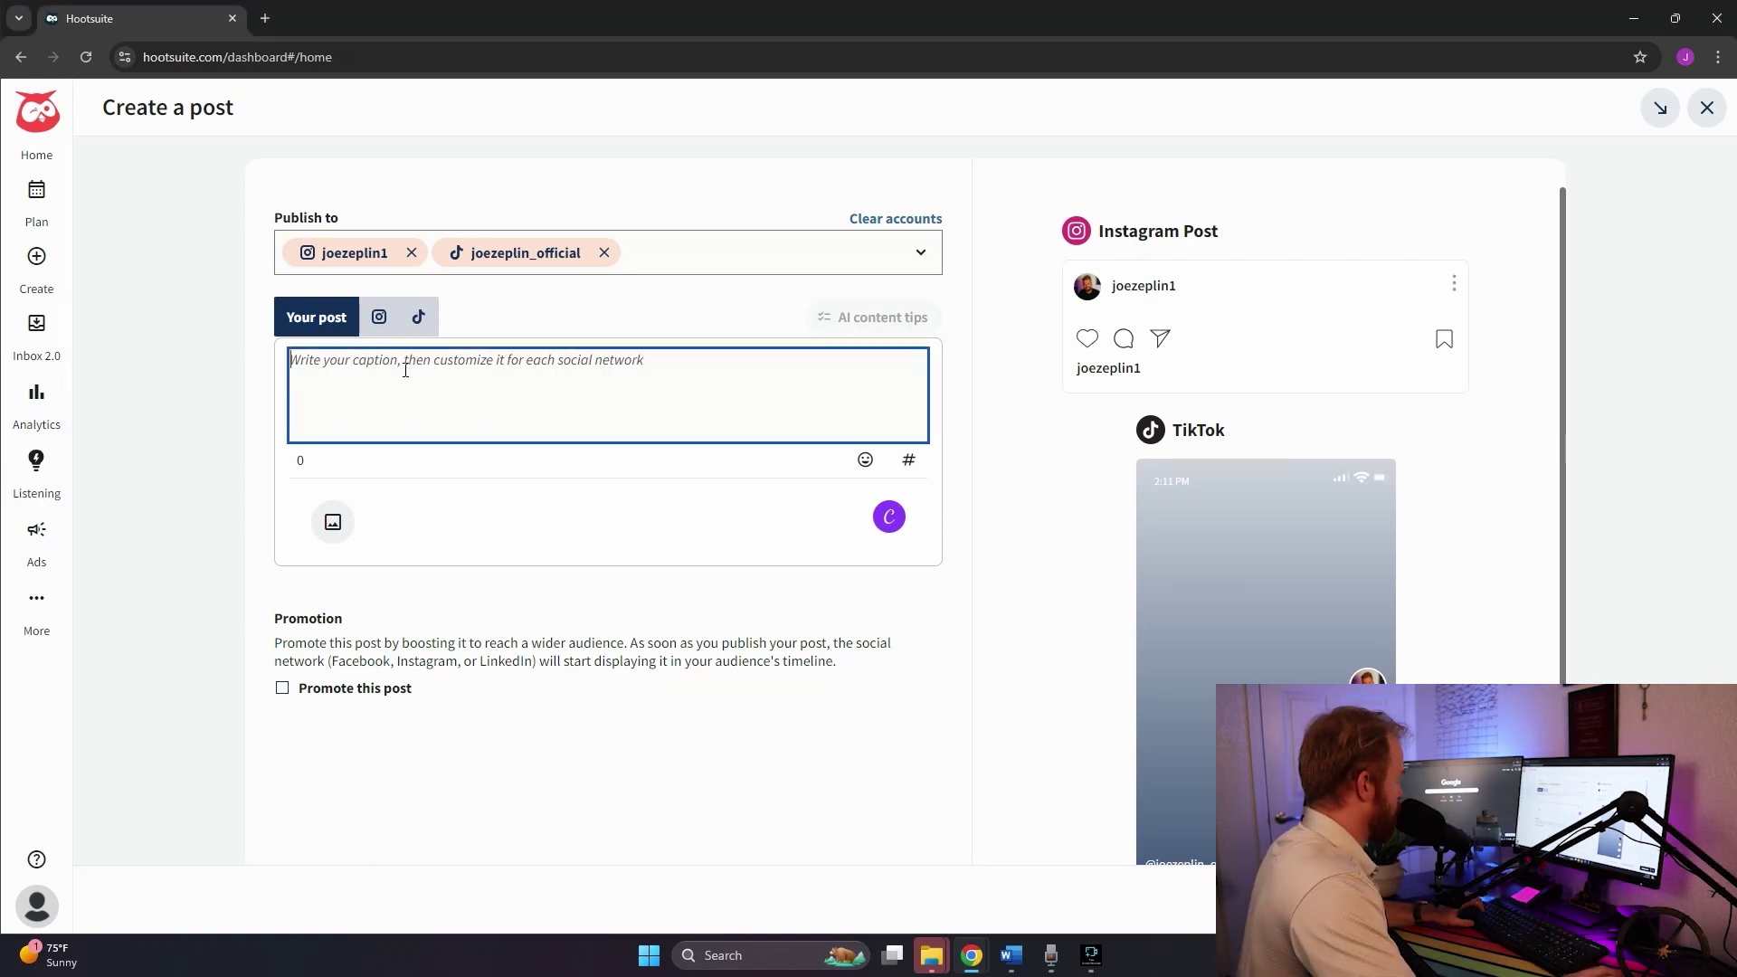
pyautogui.write('🚀 Big Announcement! 🚀  I\'m taking on a personal challenge of posting "100 Videos in 100 Days"! 🎥 After months of planning, I\'m finally ready to share insights on AI, Business, & Tech to help you automate your daily life & boost your productivity. I can\'t wait for you to check it out - hope you find the content valuable!🙌')
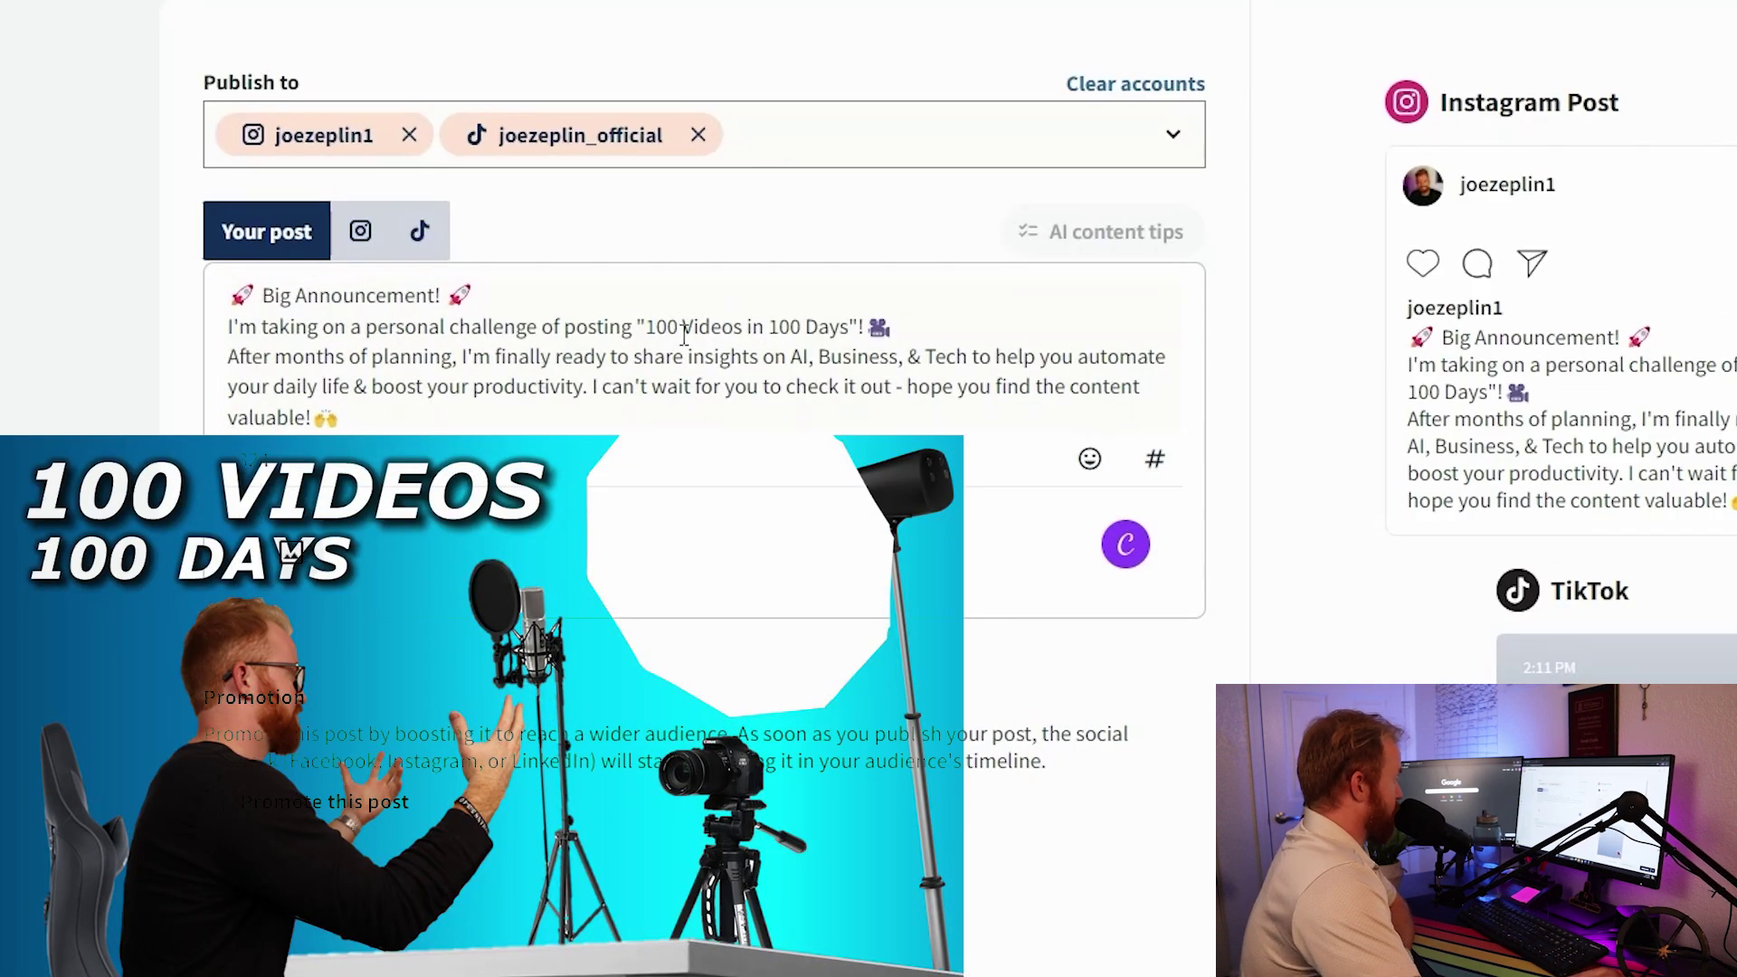
pyautogui.moveTo(649, 326); pyautogui.dragTo(844, 327)
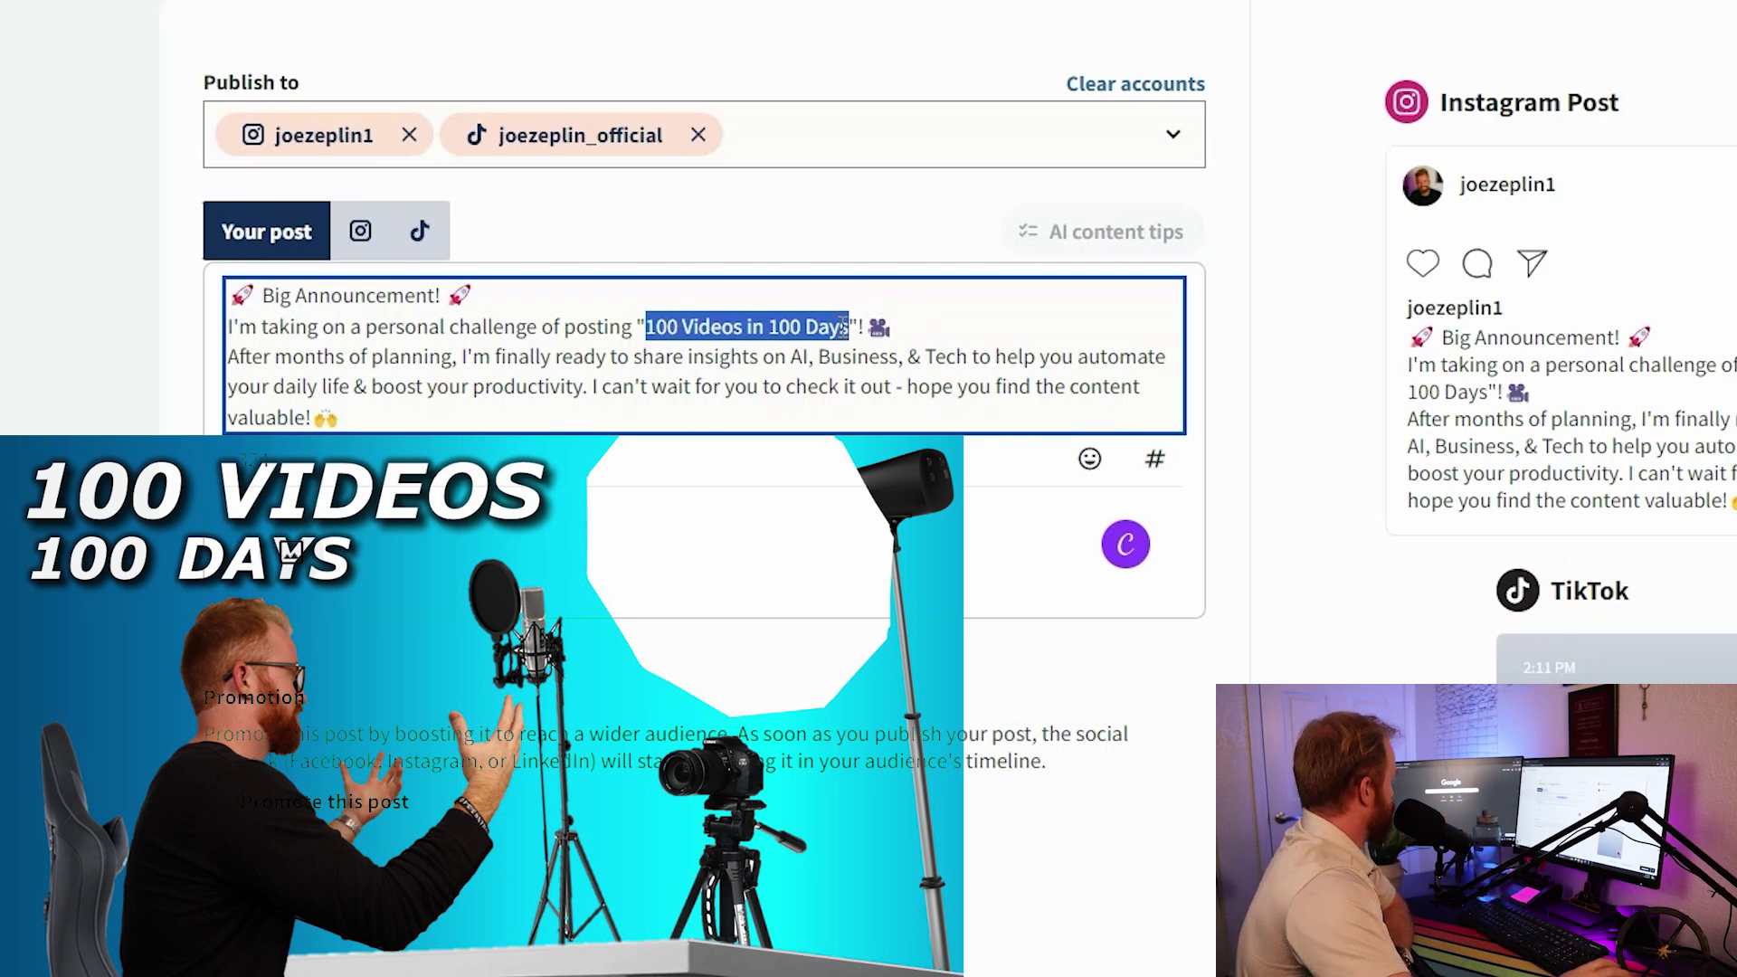
pyautogui.click(914, 333)
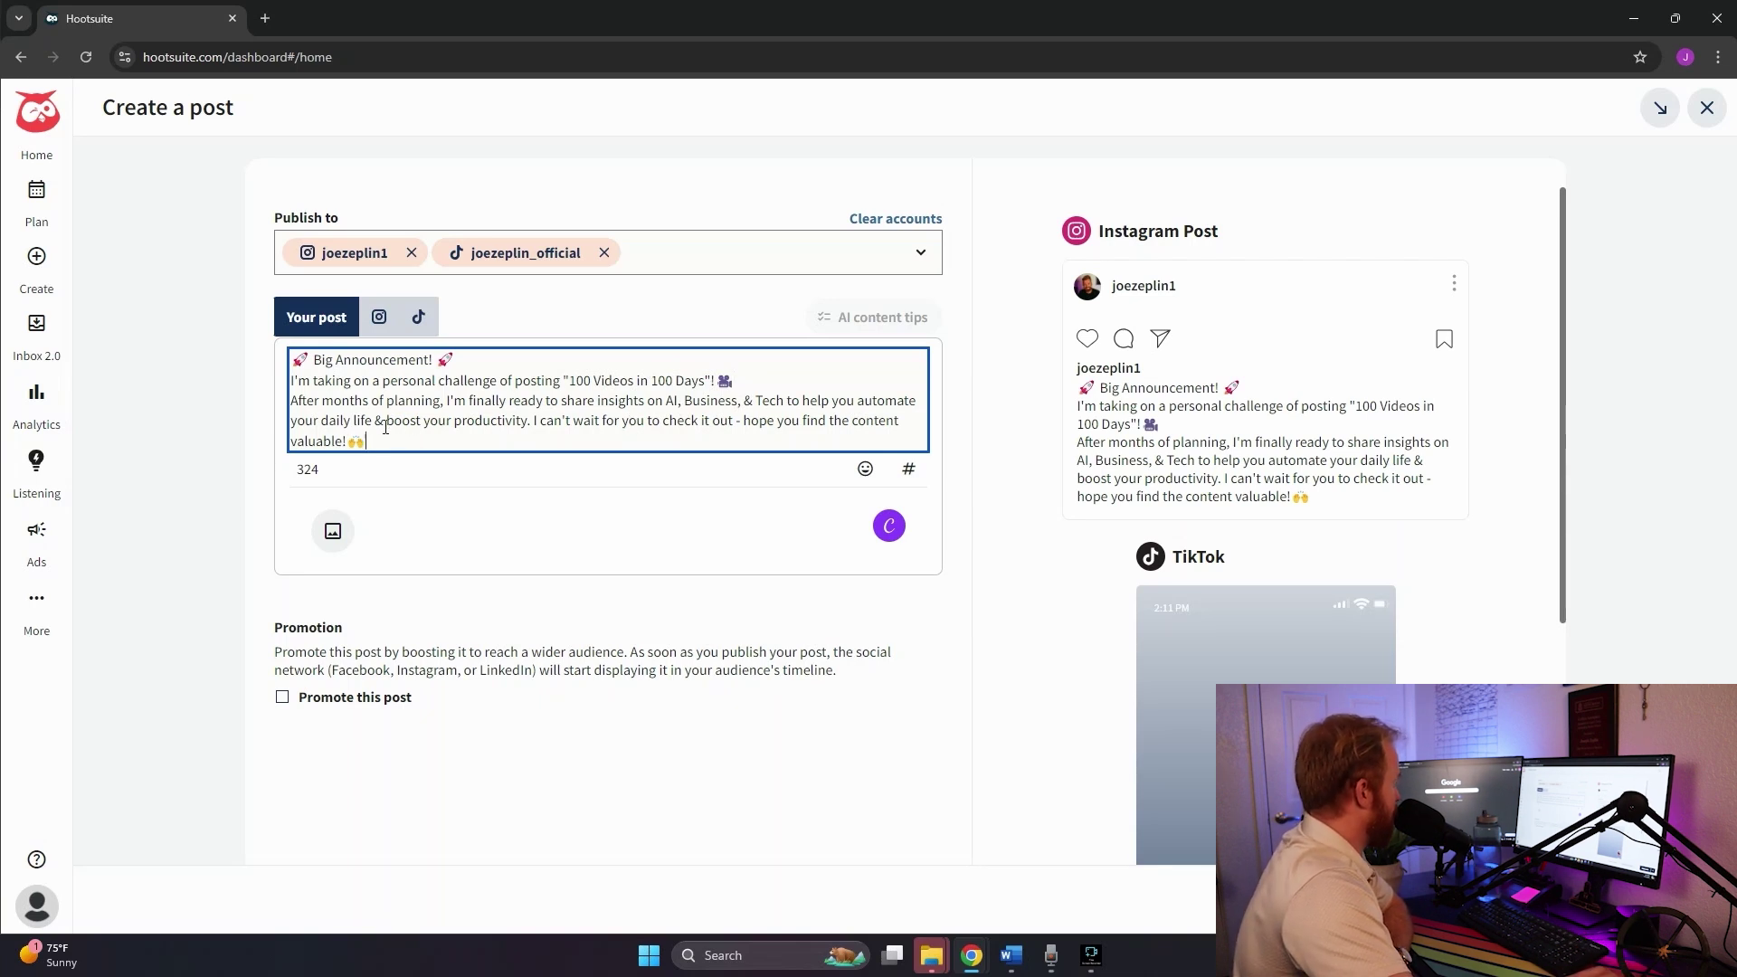
# Compare the Instagram and TikTok versions of the post, including their caption character limits
pyautogui.click(379, 318)
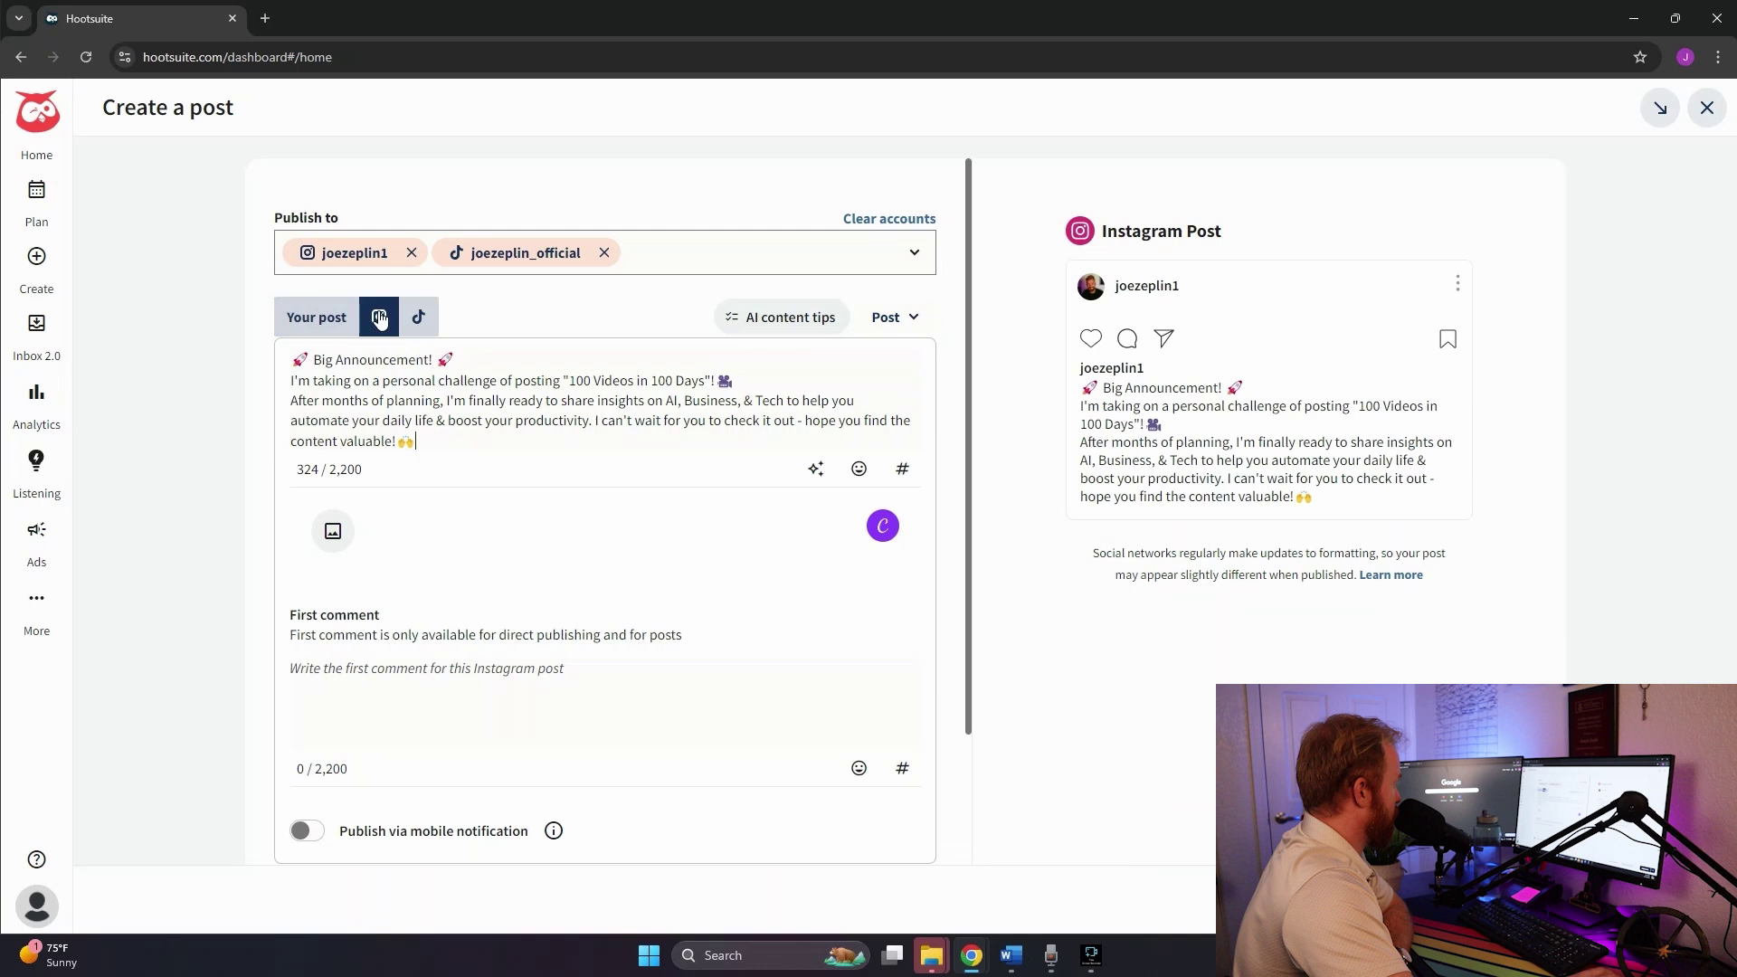
pyautogui.click(421, 318)
pyautogui.click(380, 319)
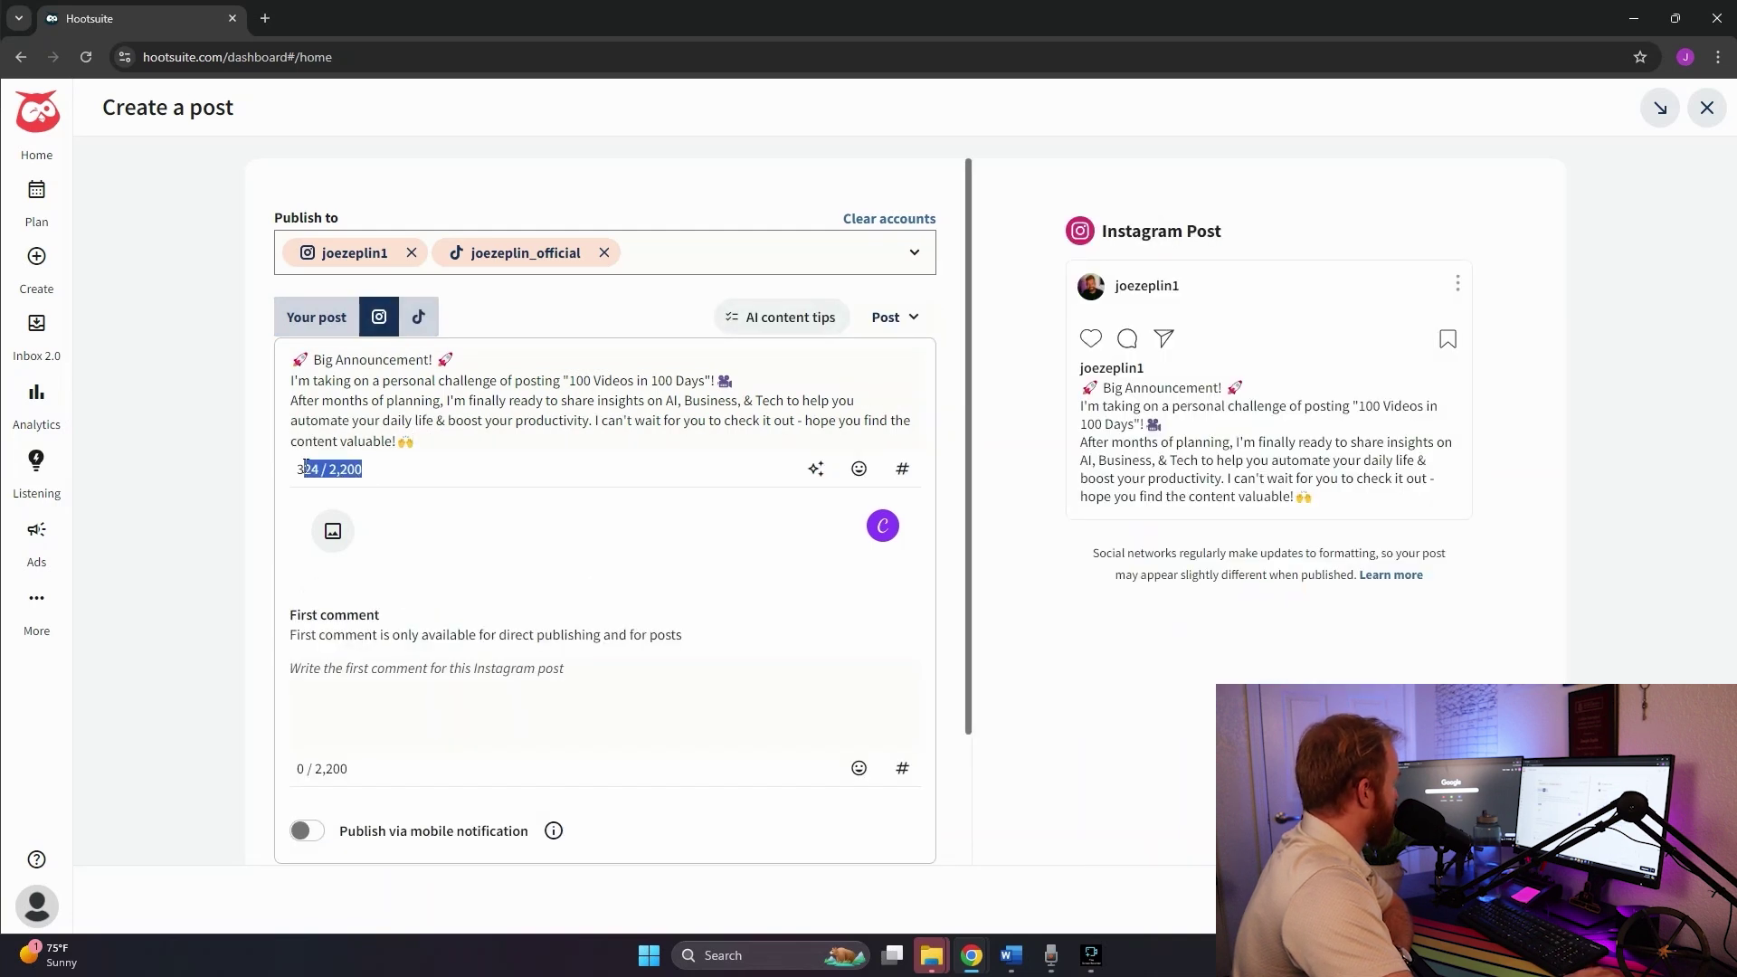
pyautogui.click(374, 472)
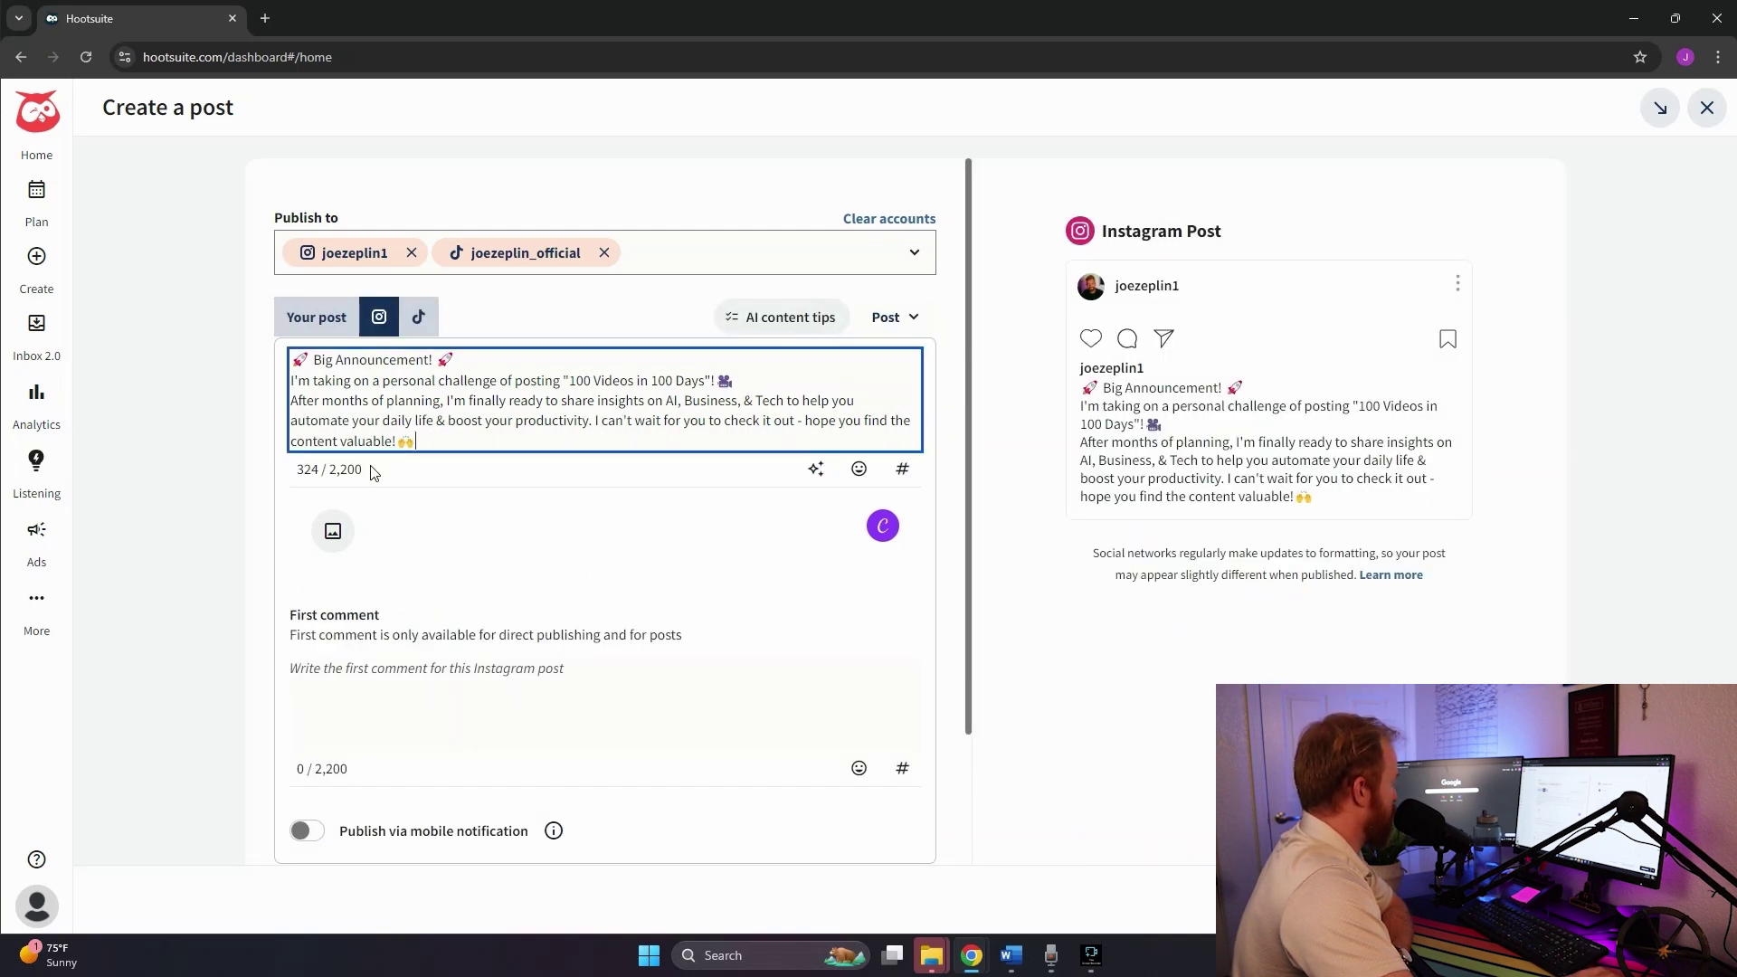
pyautogui.click(420, 326)
pyautogui.click(379, 319)
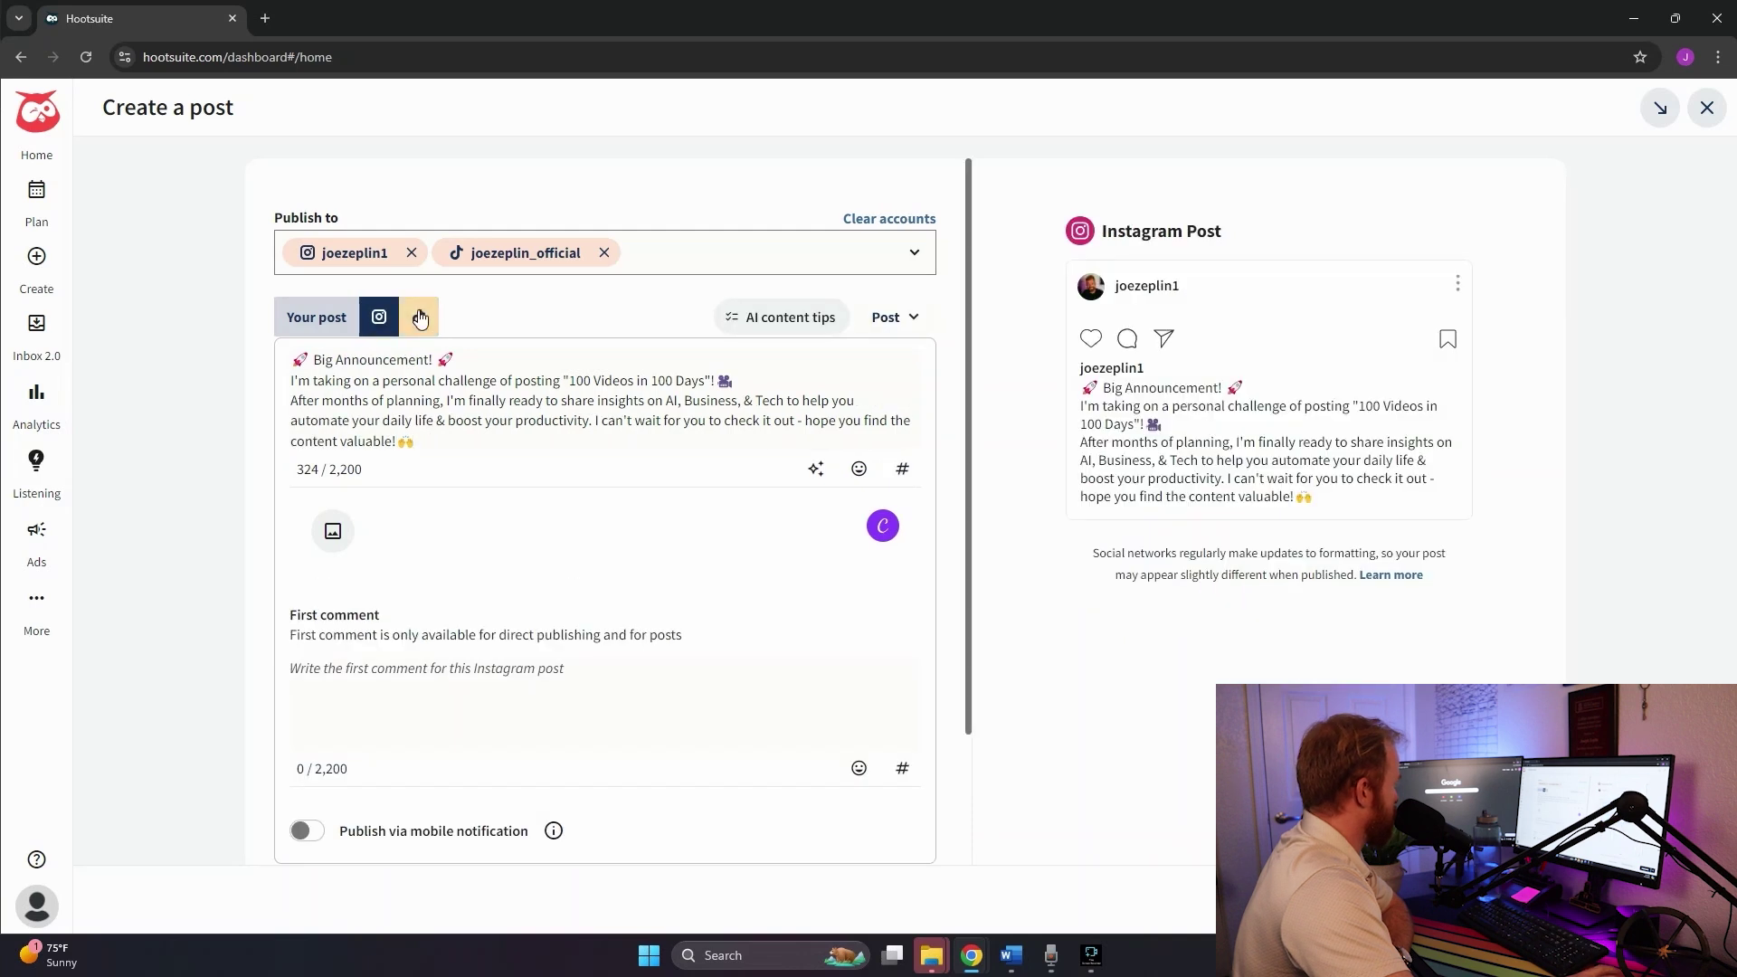
pyautogui.click(419, 324)
pyautogui.click(379, 319)
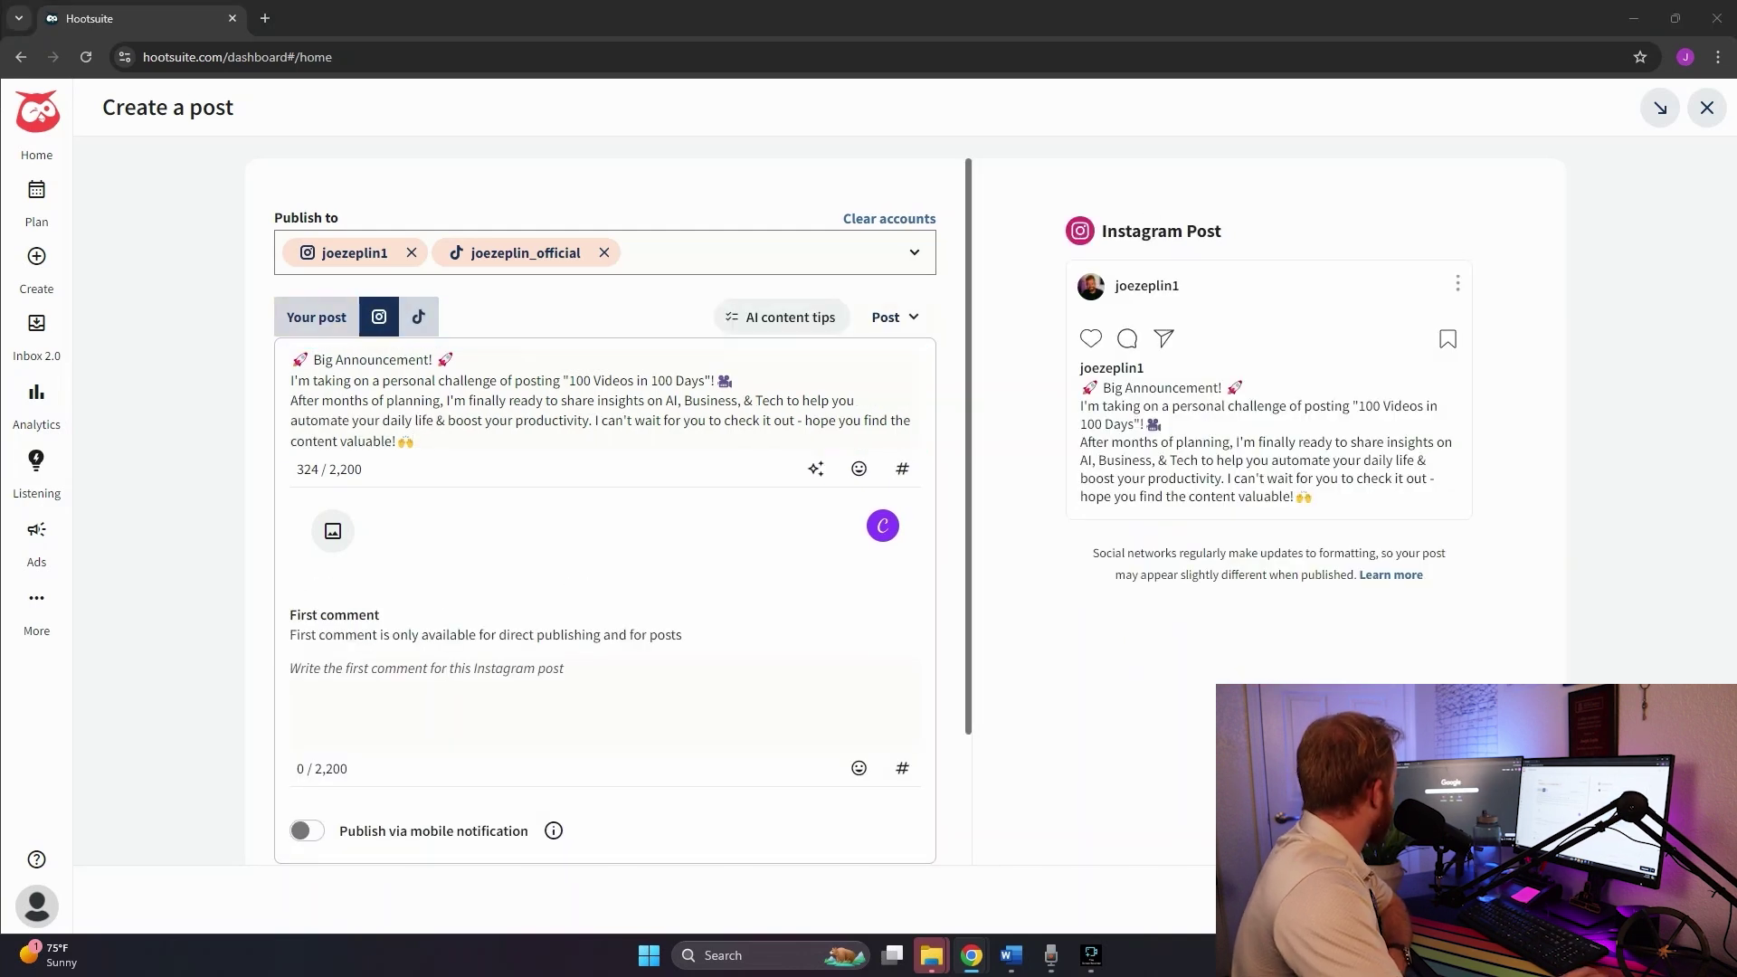
pyautogui.click(452, 440)
pyautogui.write('https://lnkd.in/ehyHiCaS')
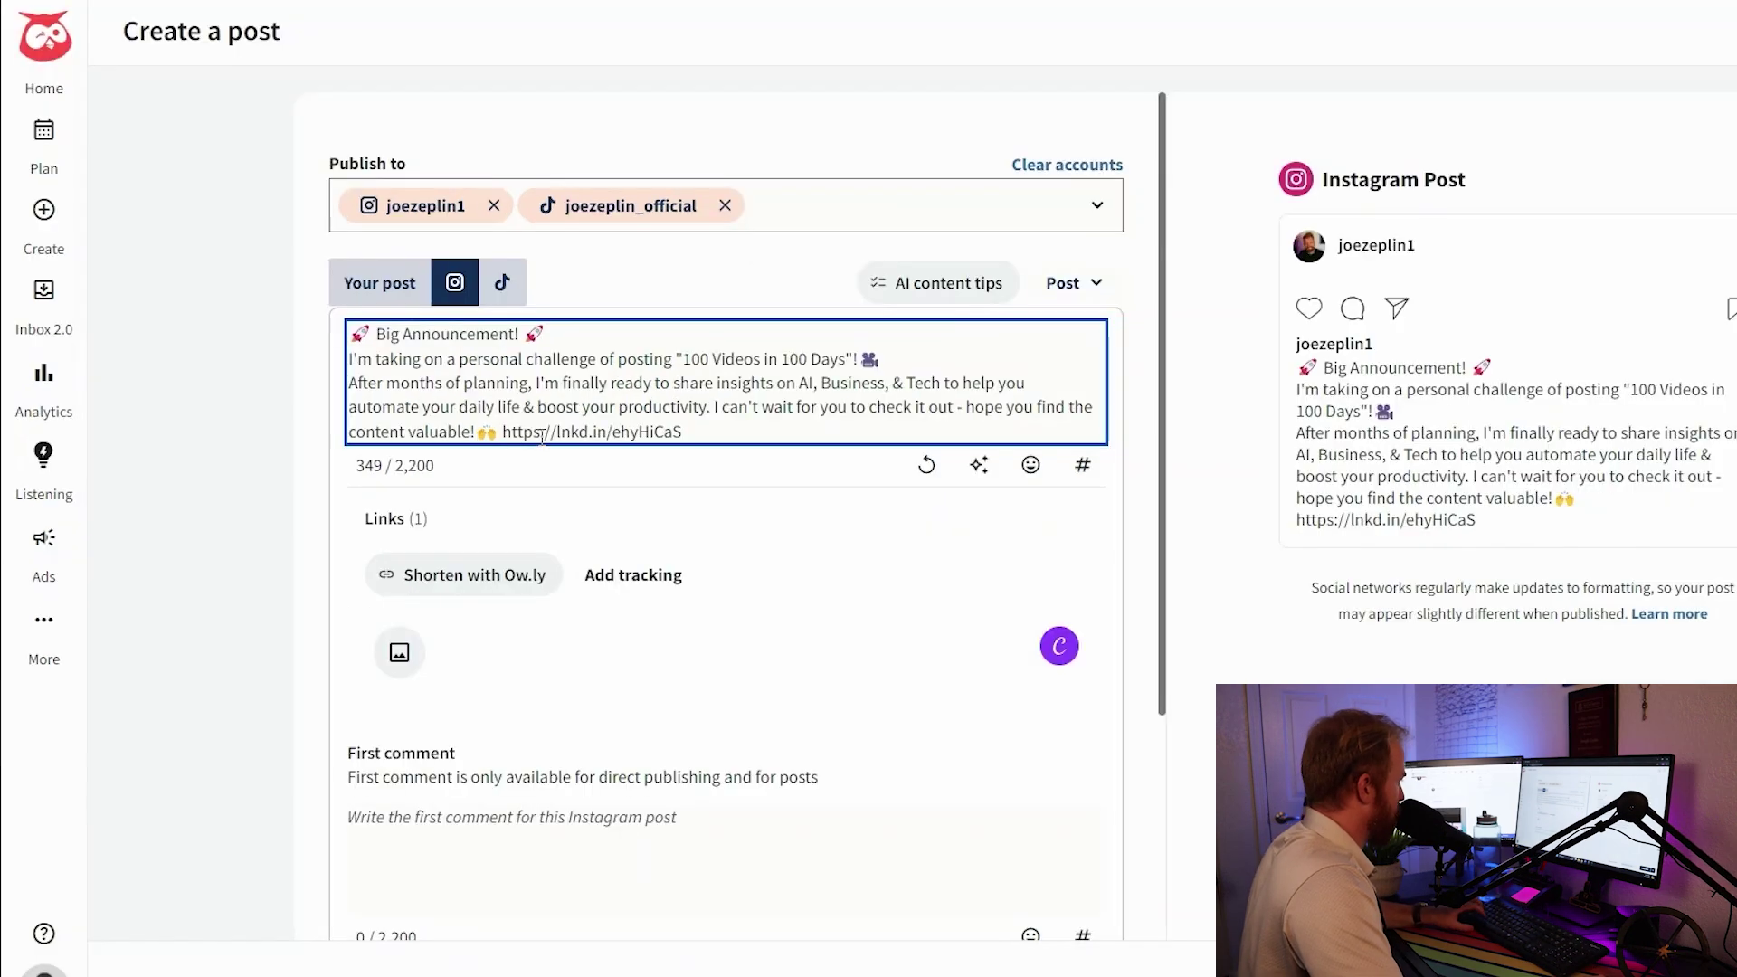
pyautogui.click(508, 586)
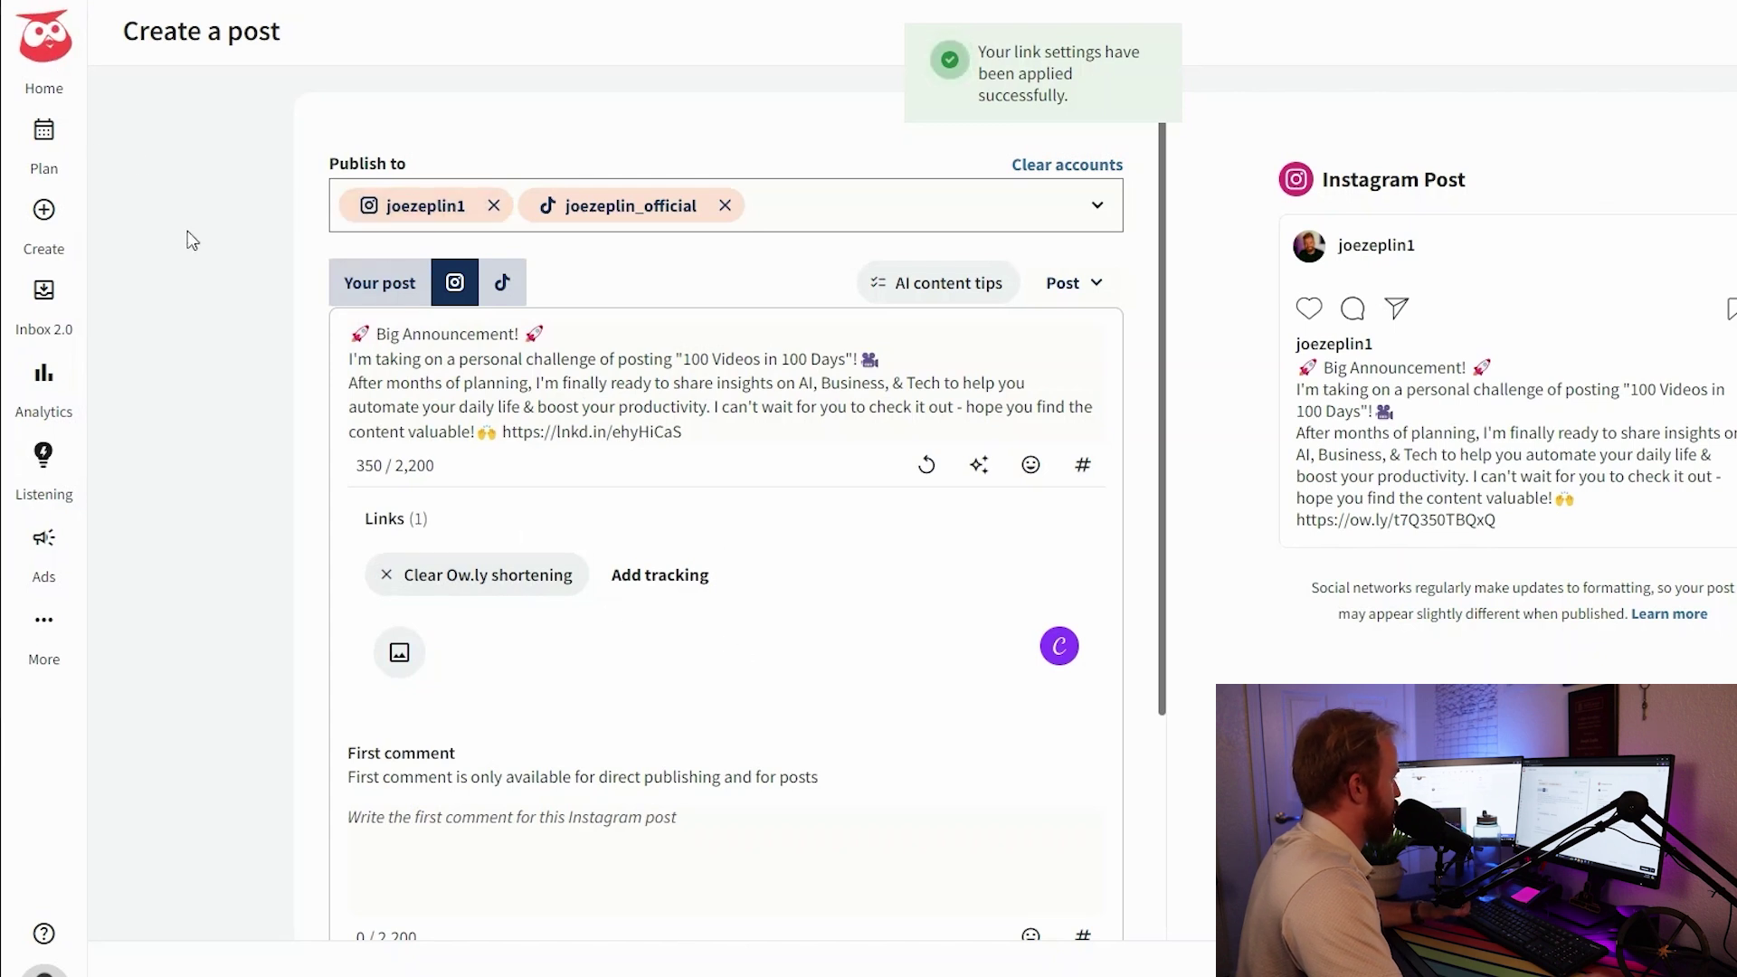
pyautogui.click(501, 288)
pyautogui.click(467, 432)
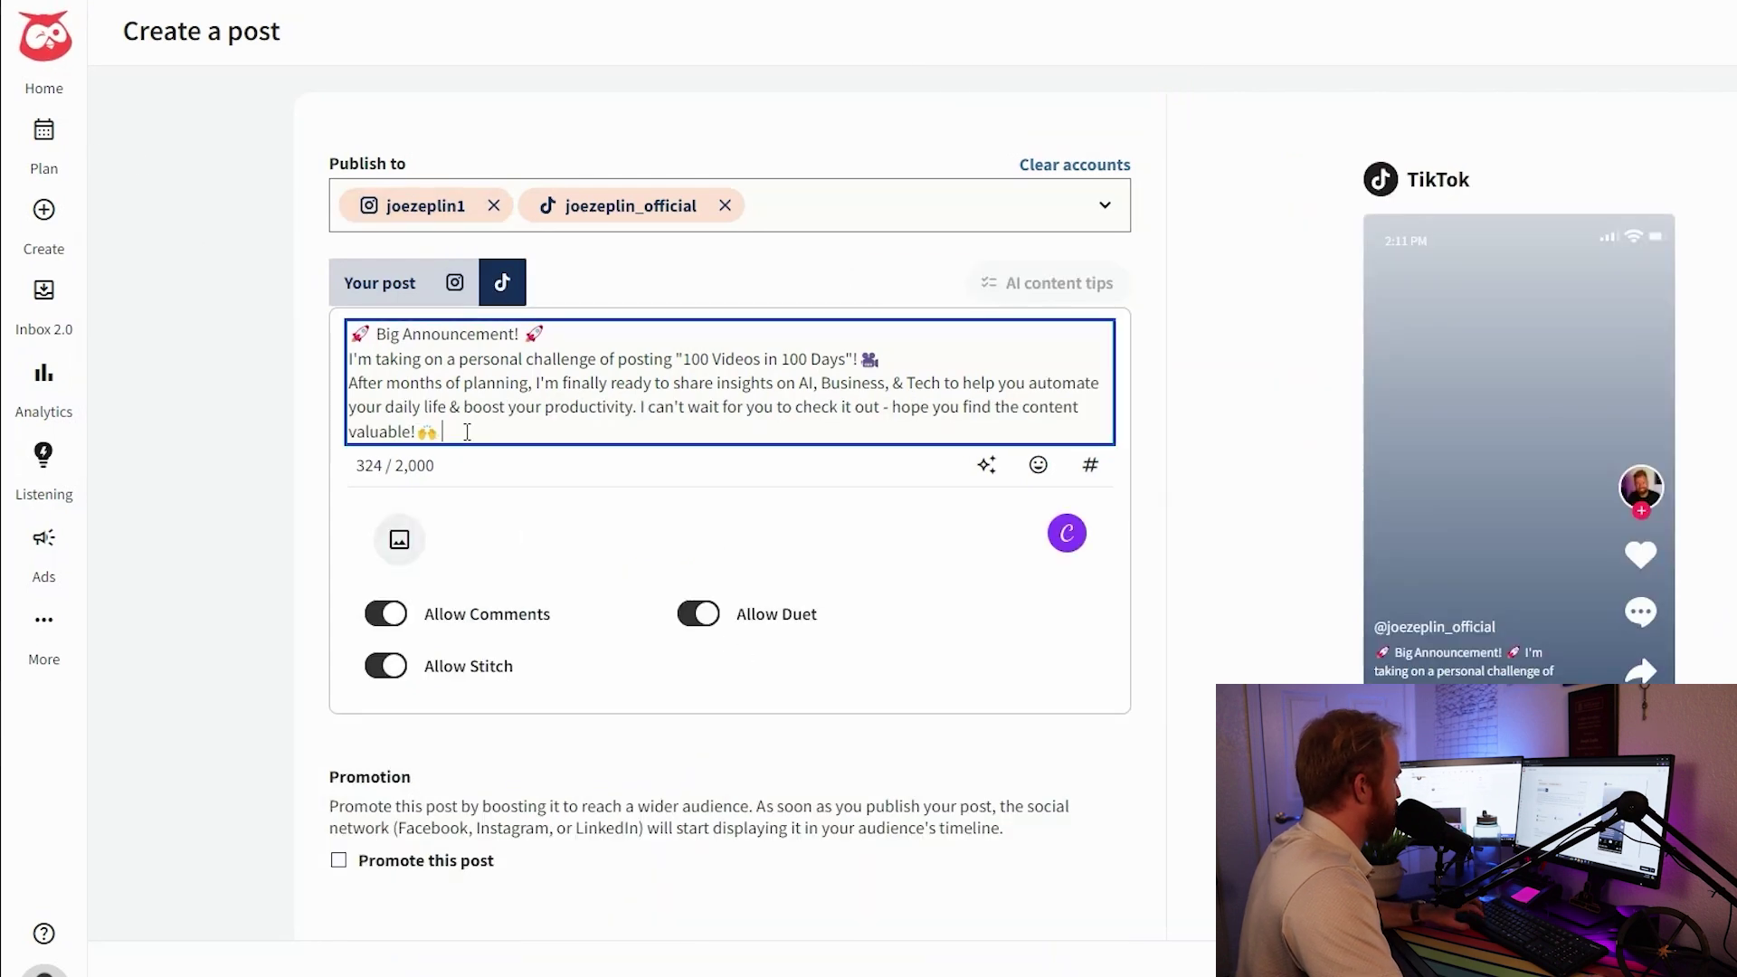
pyautogui.click(382, 286)
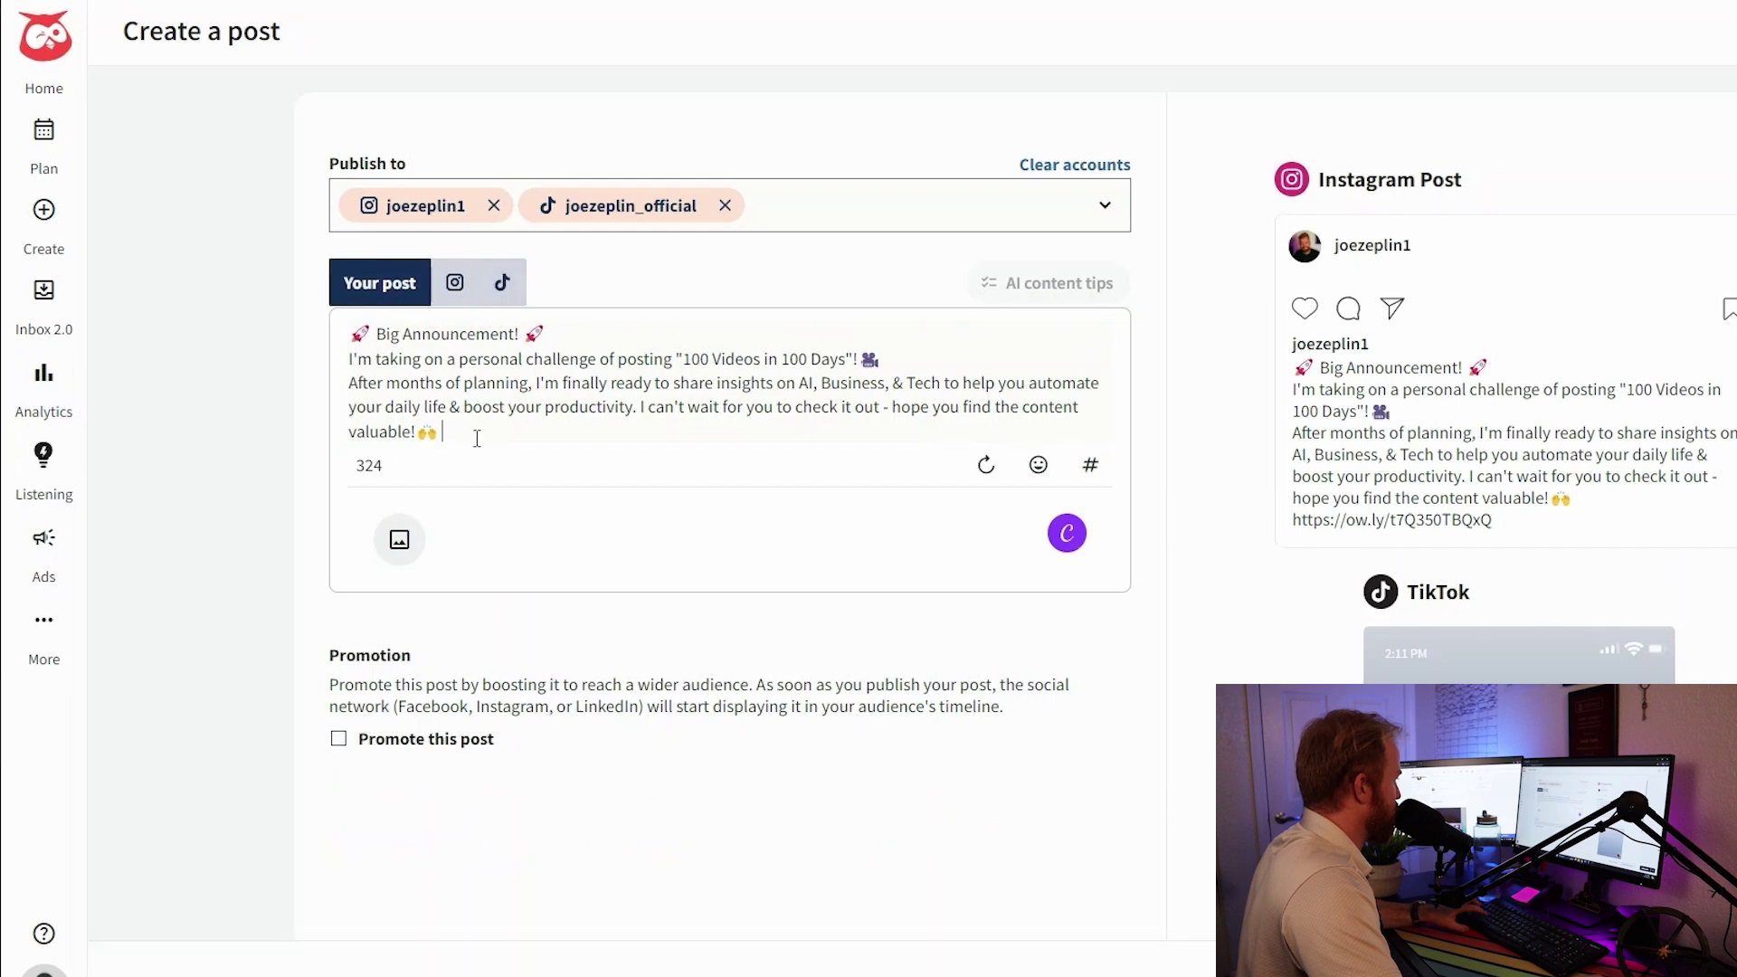
pyautogui.write('https://lnkd.in/ehyHiCaS')
pyautogui.click(502, 282)
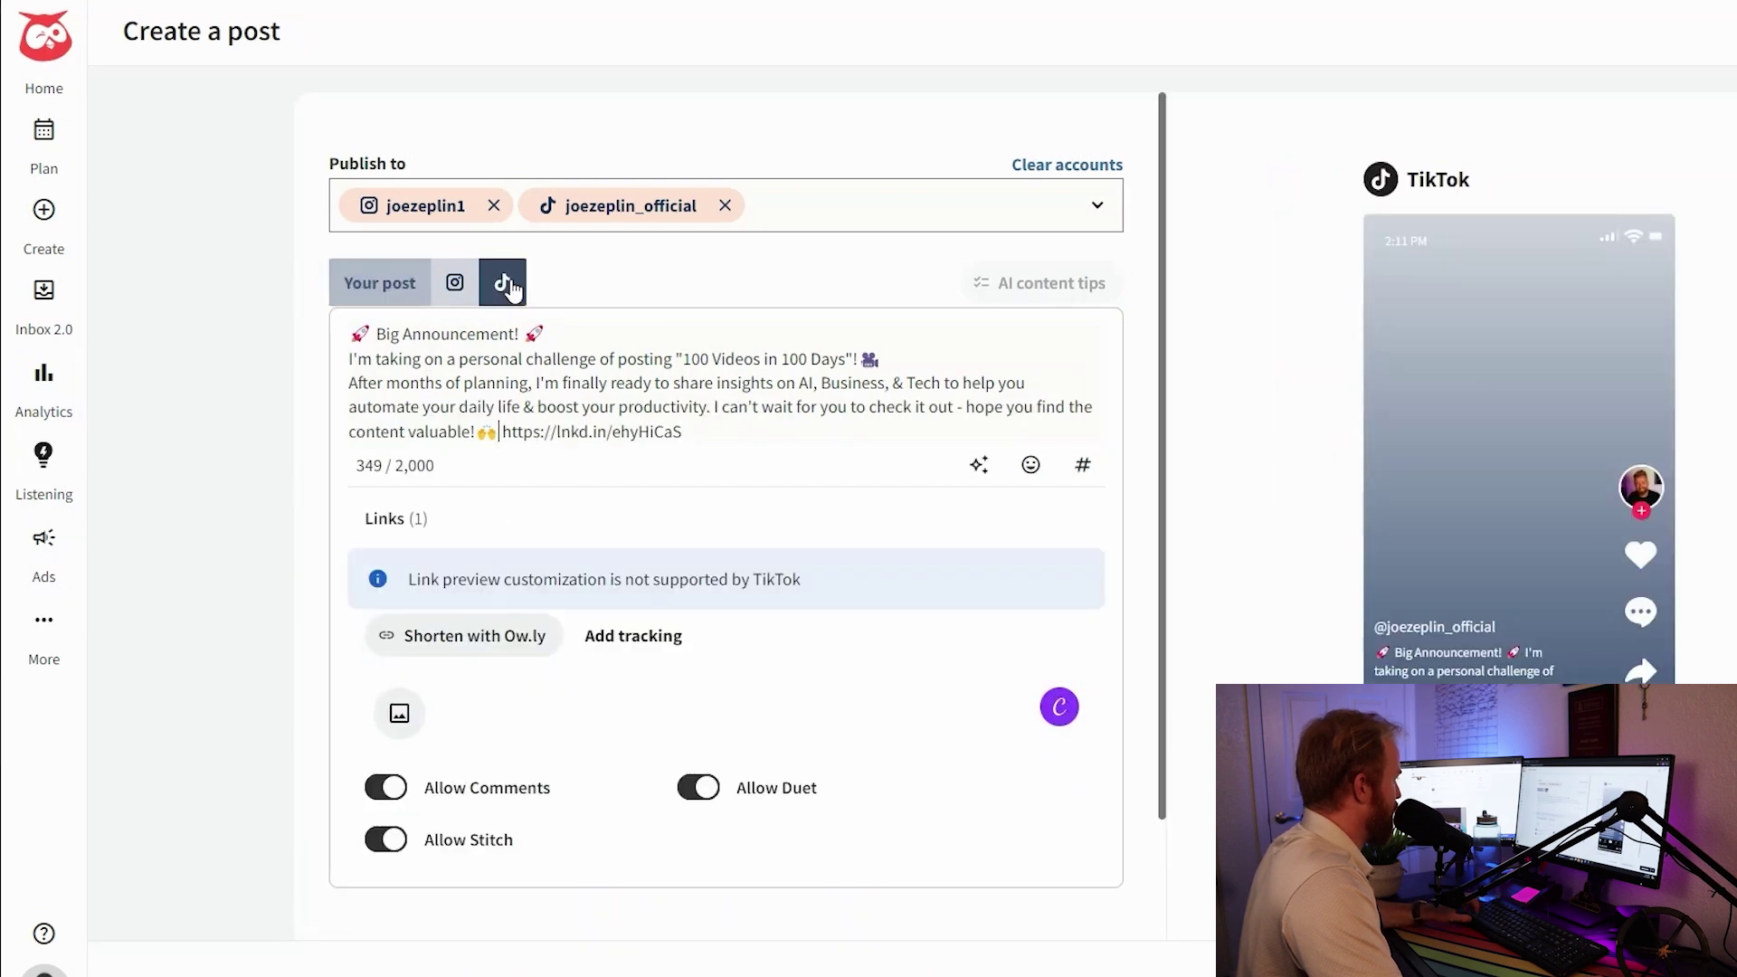
pyautogui.click(380, 286)
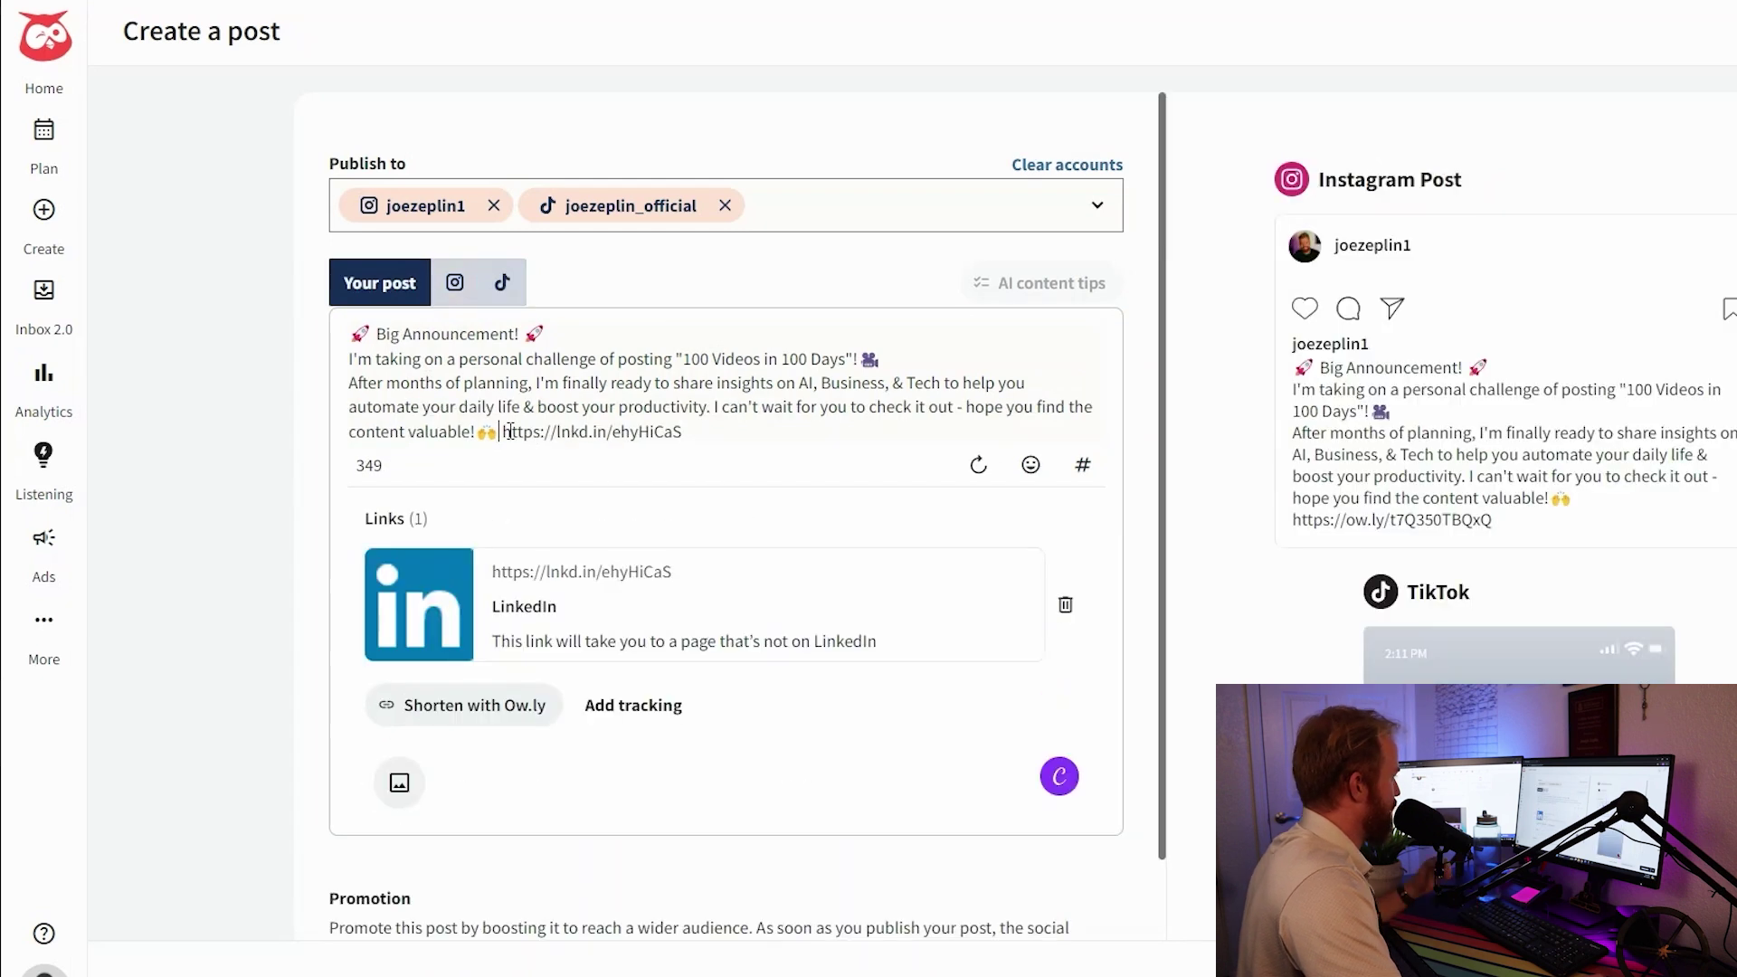
pyautogui.click(1065, 613)
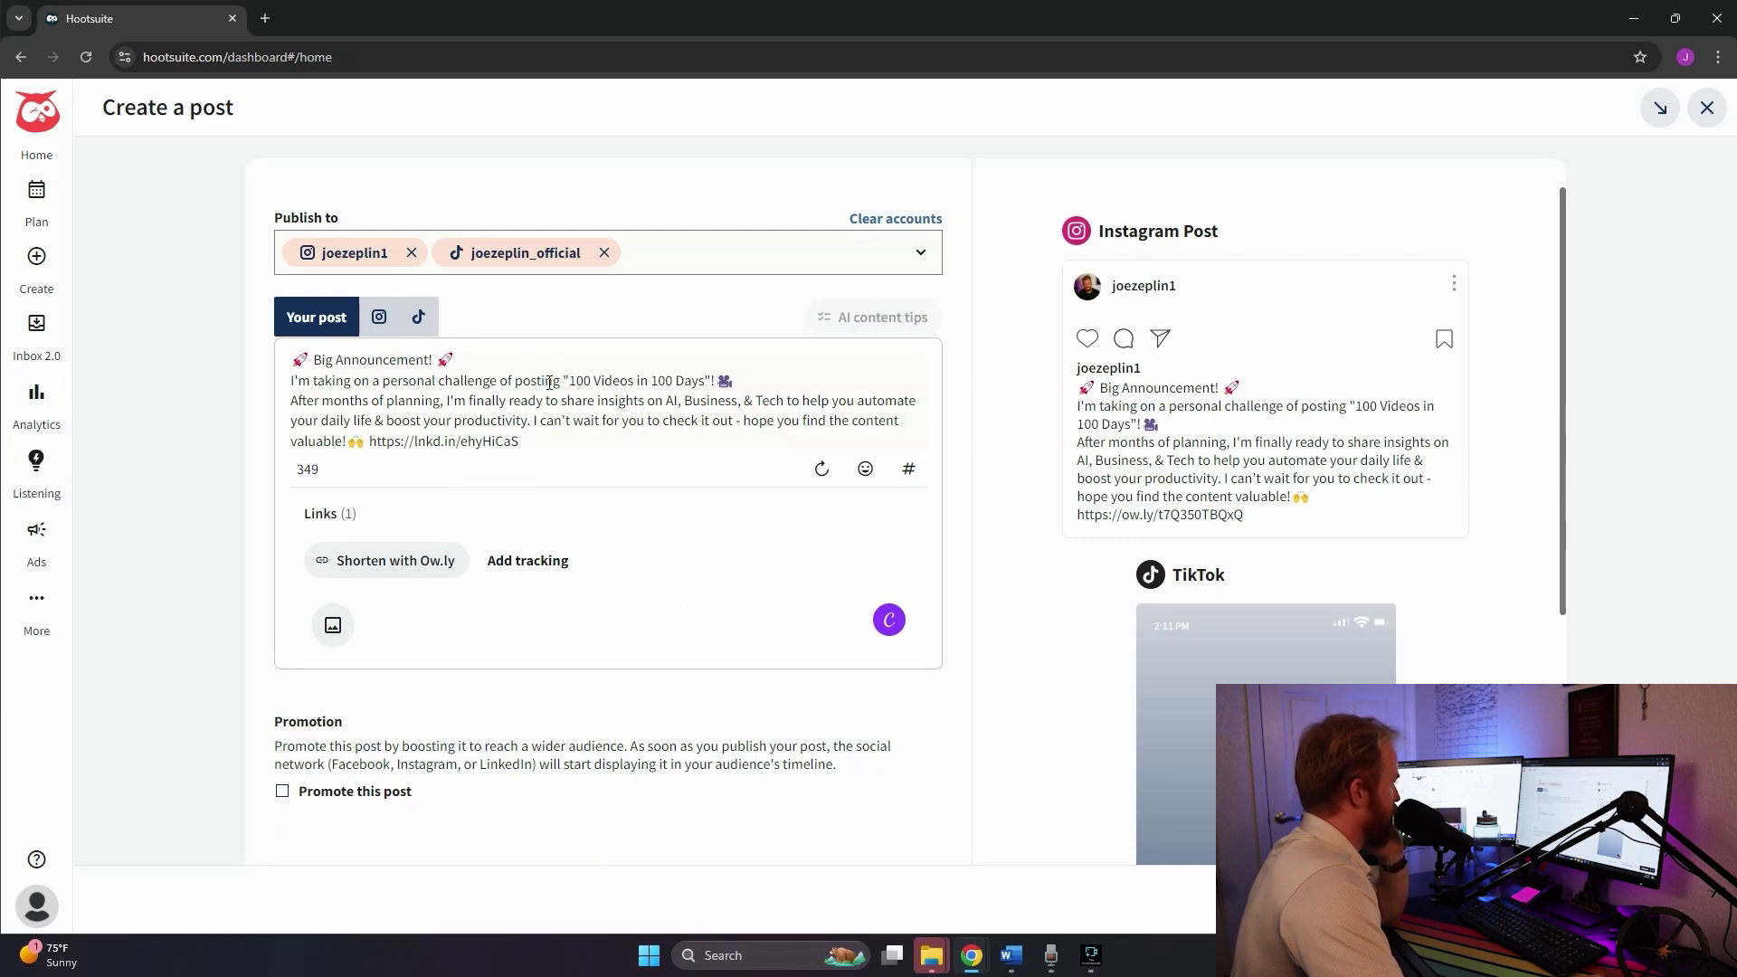
pyautogui.click(381, 326)
pyautogui.click(337, 312)
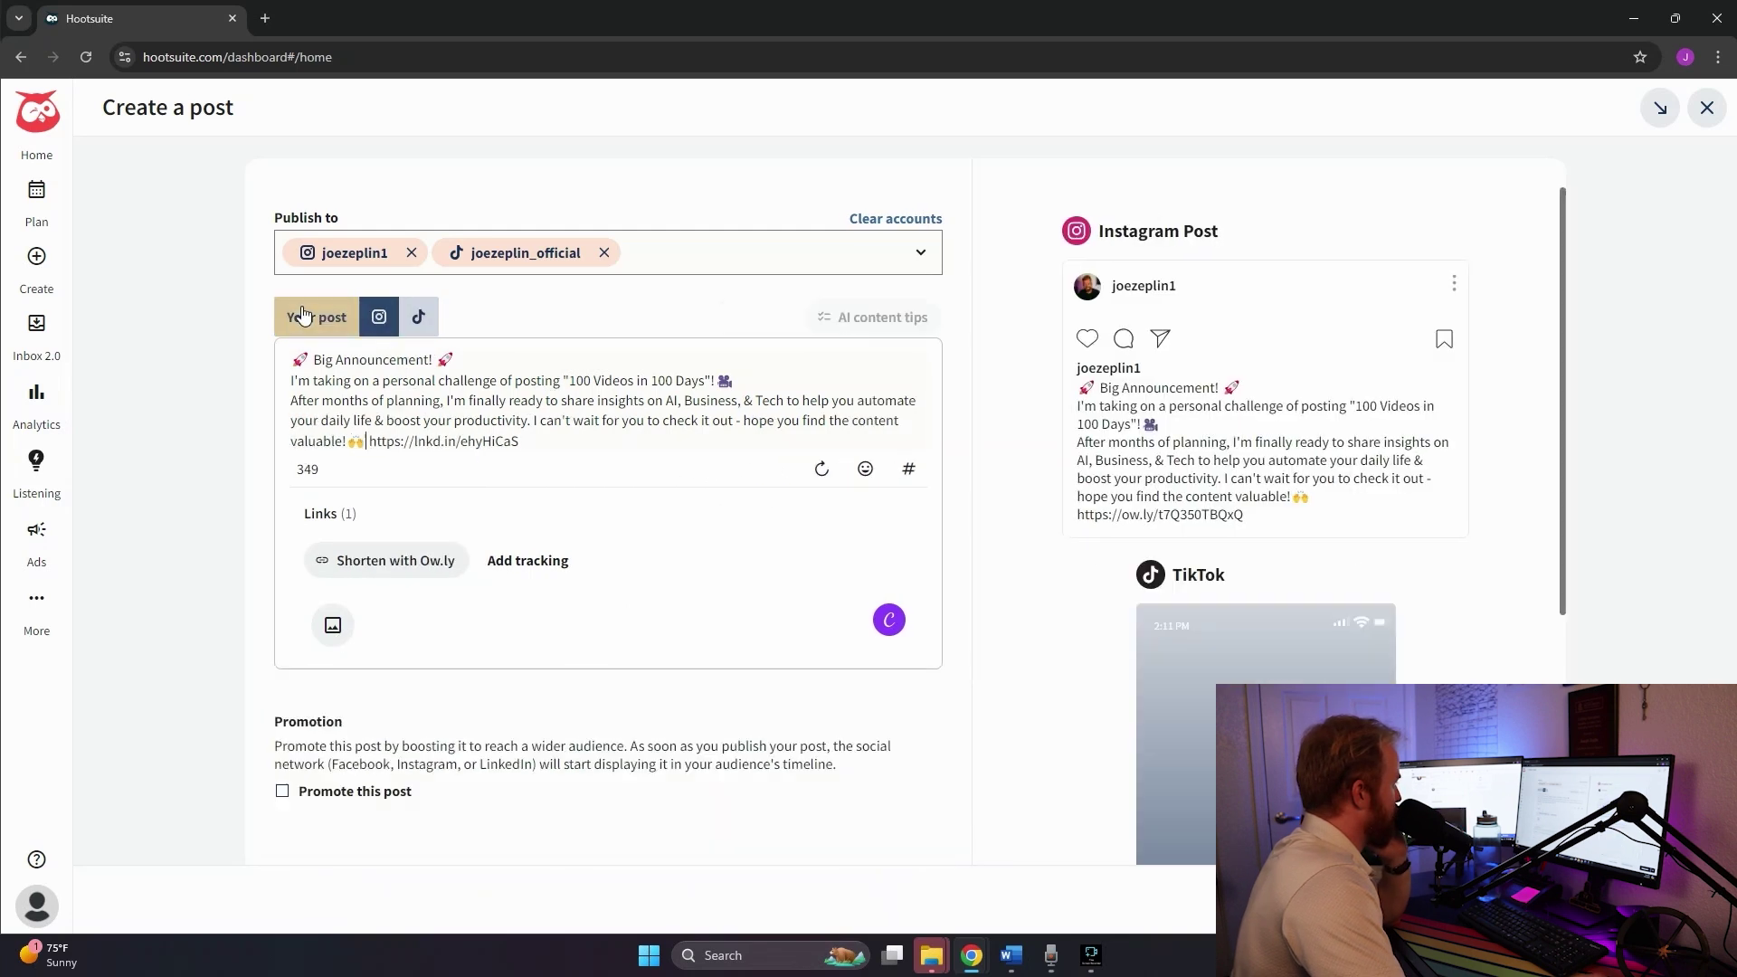
# Upload the announcement video from the computer to the shared Instagram and TikTok post
pyautogui.click(334, 627)
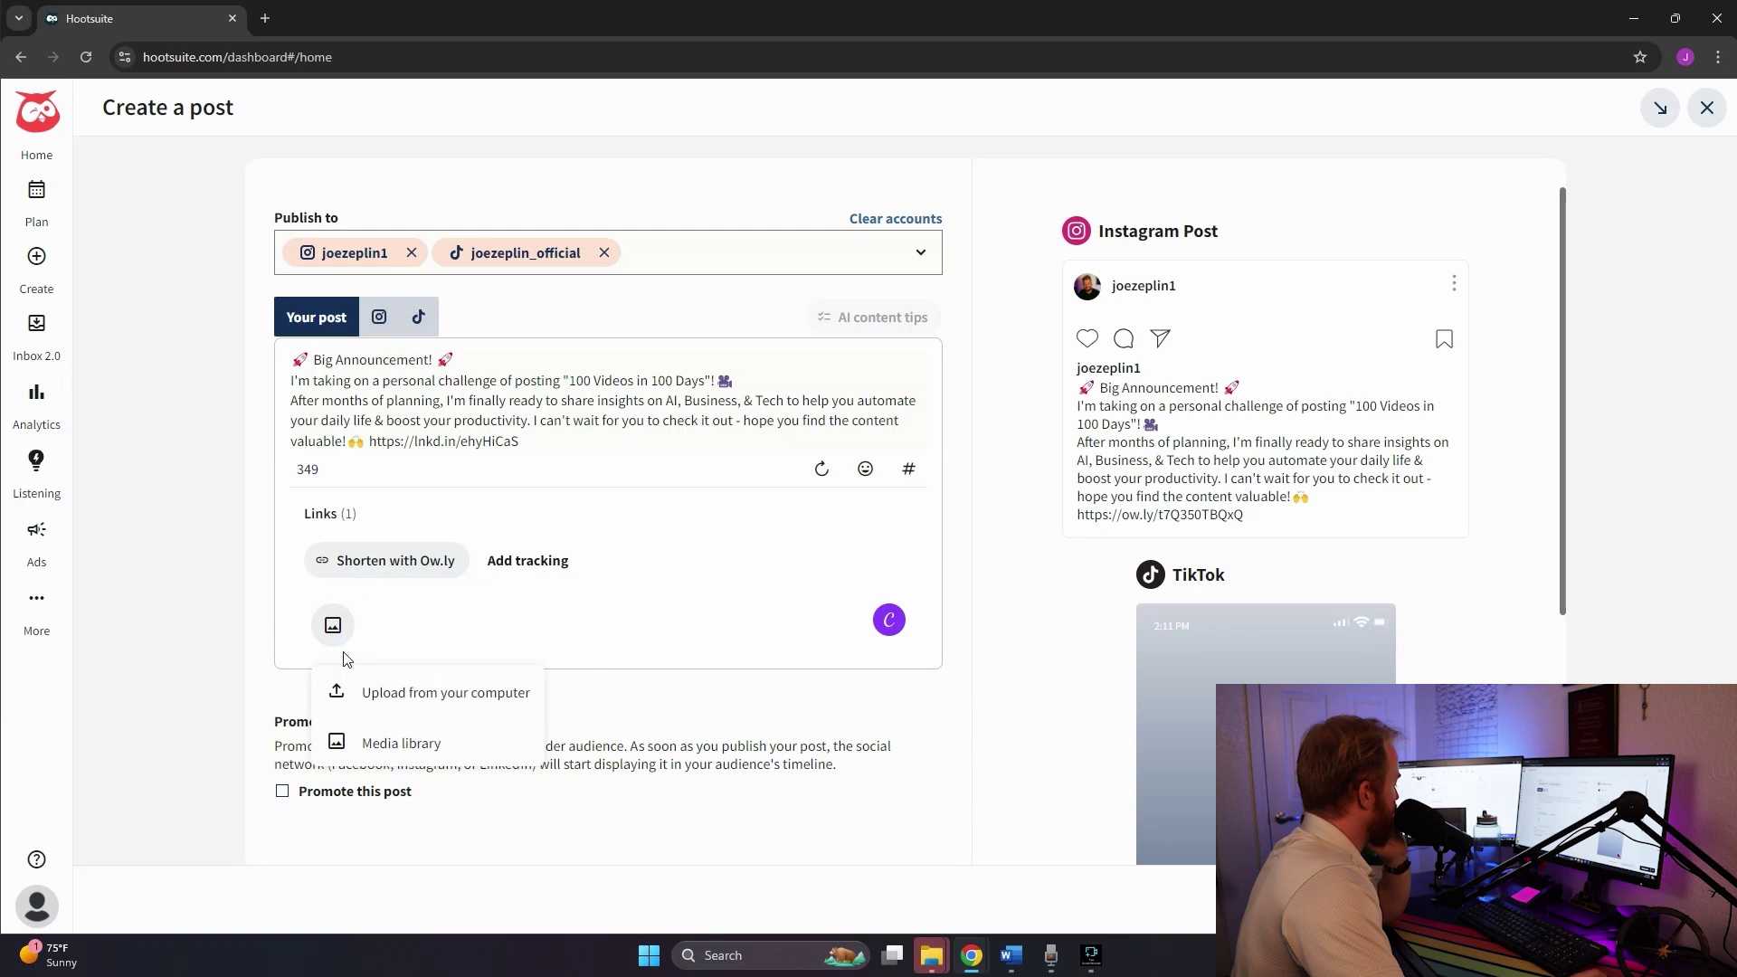
pyautogui.click(430, 692)
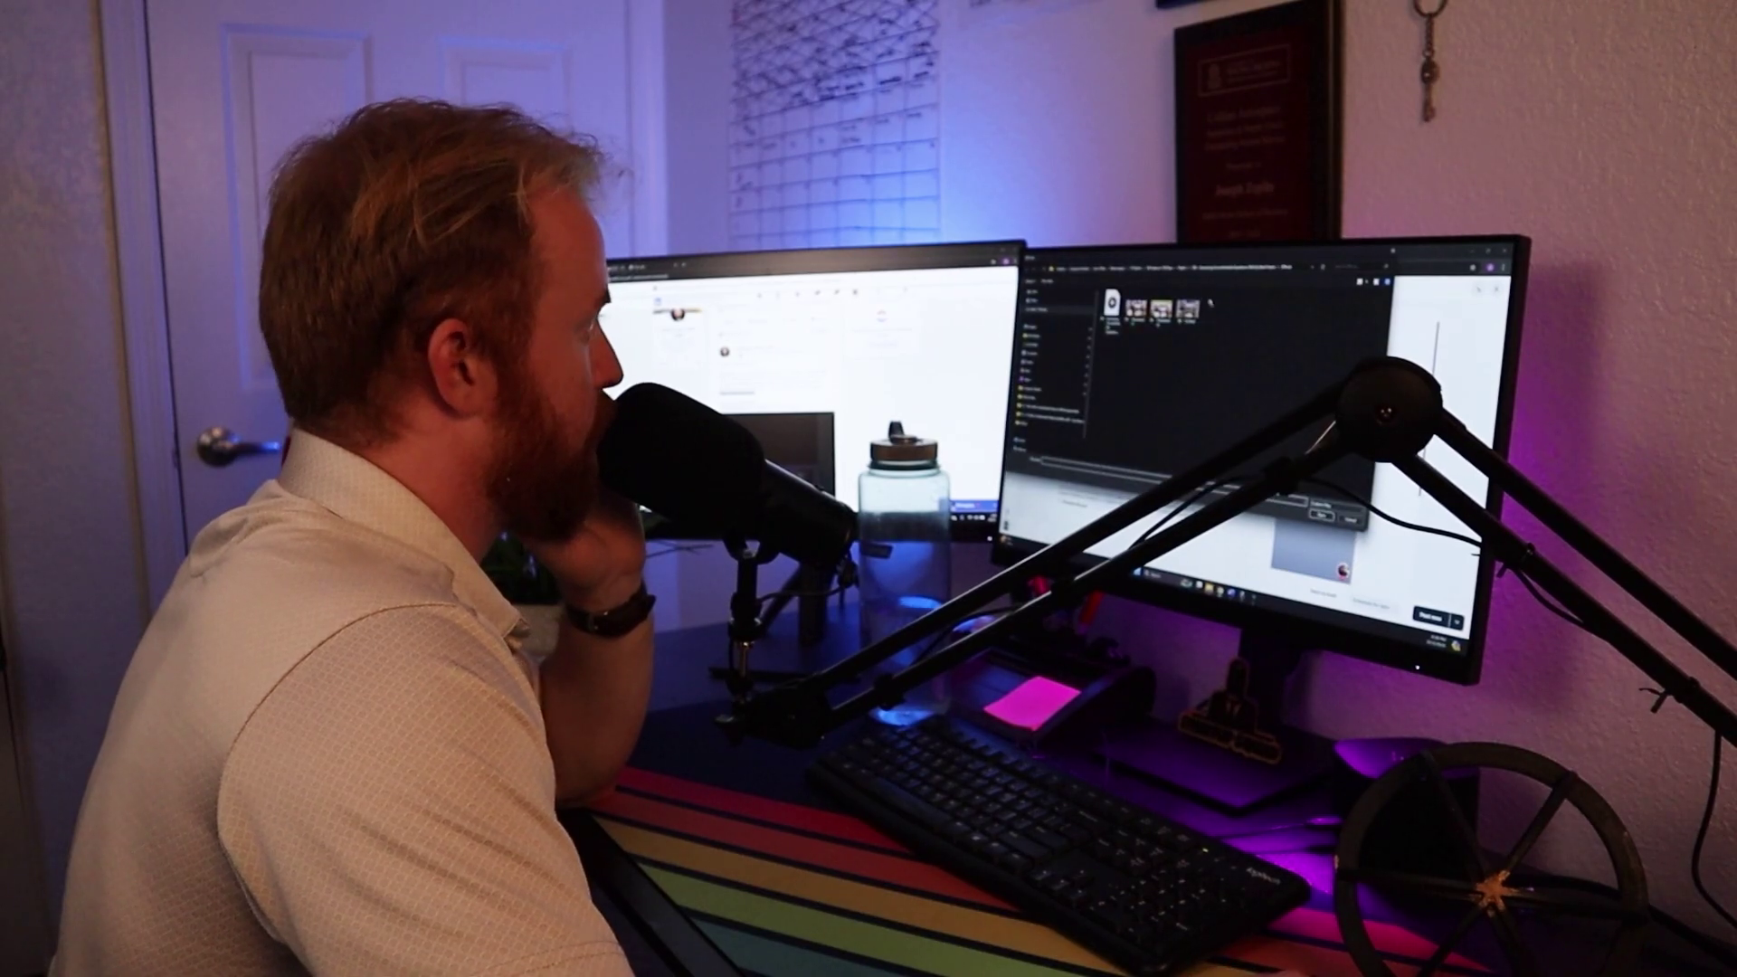
pyautogui.doubleClick(1188, 309)
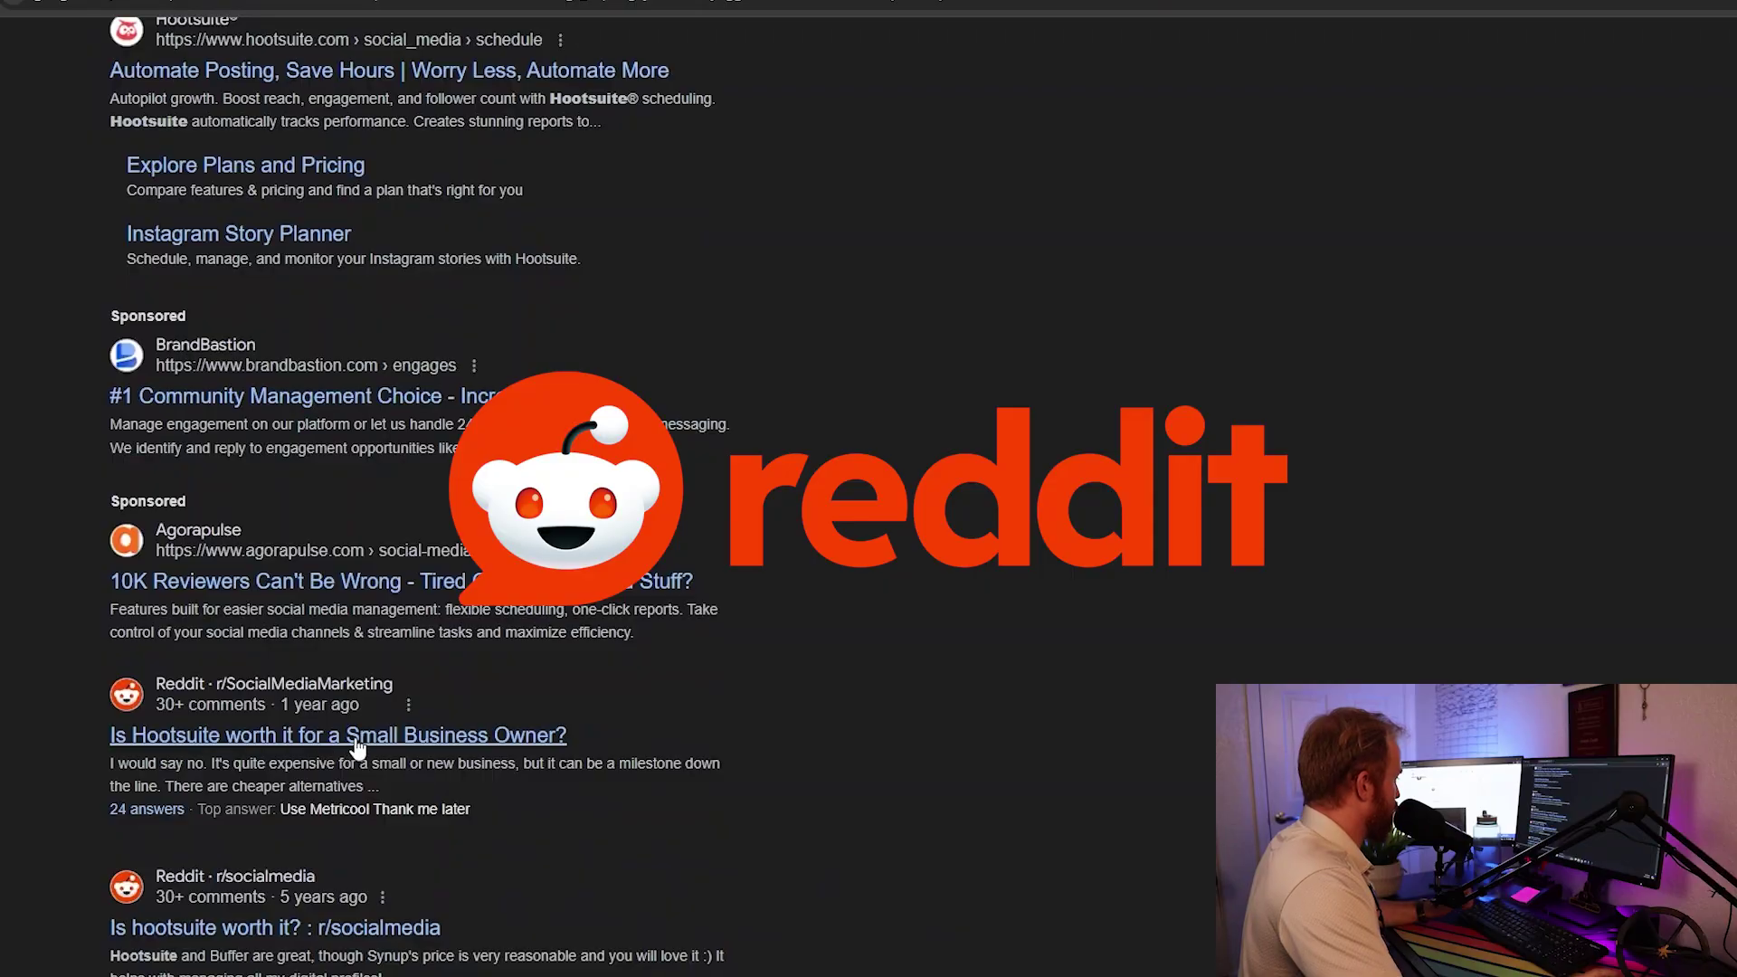
# Open the Reddit thread "Is Hootsuite worth it for a Small Business Owner?" and read its comments on cost and alternatives
pyautogui.click(357, 744)
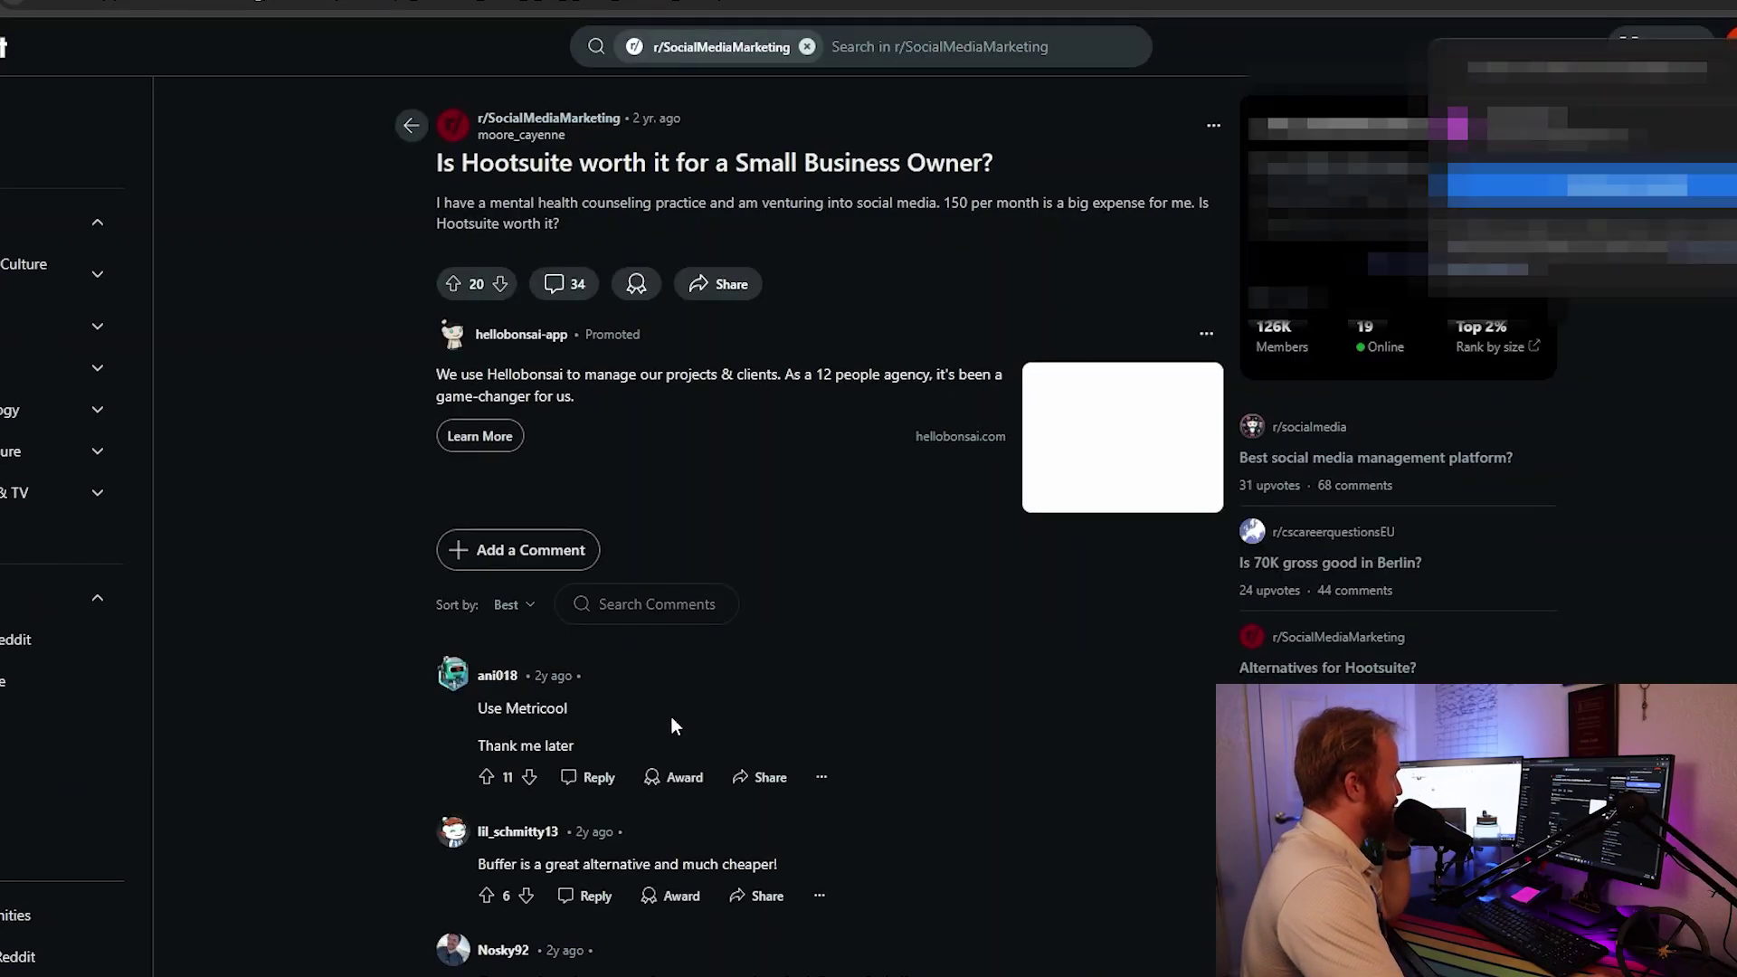
pyautogui.scroll(-2, 641, 658)
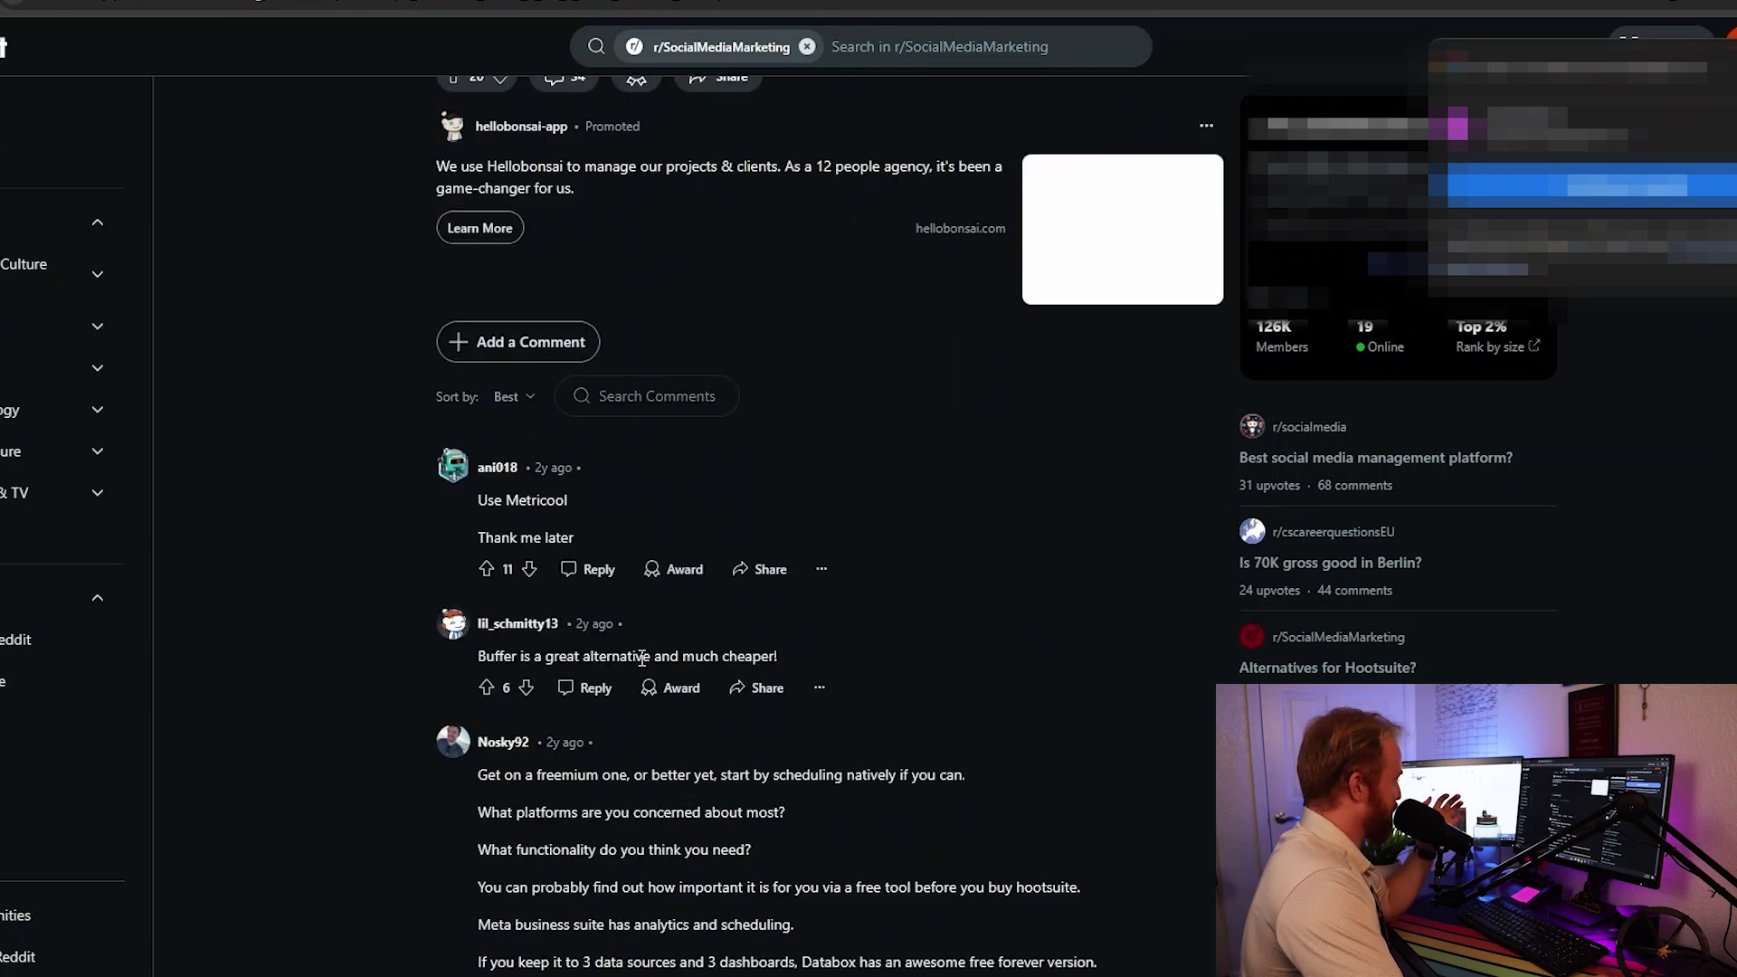
pyautogui.scroll(-1, 642, 658)
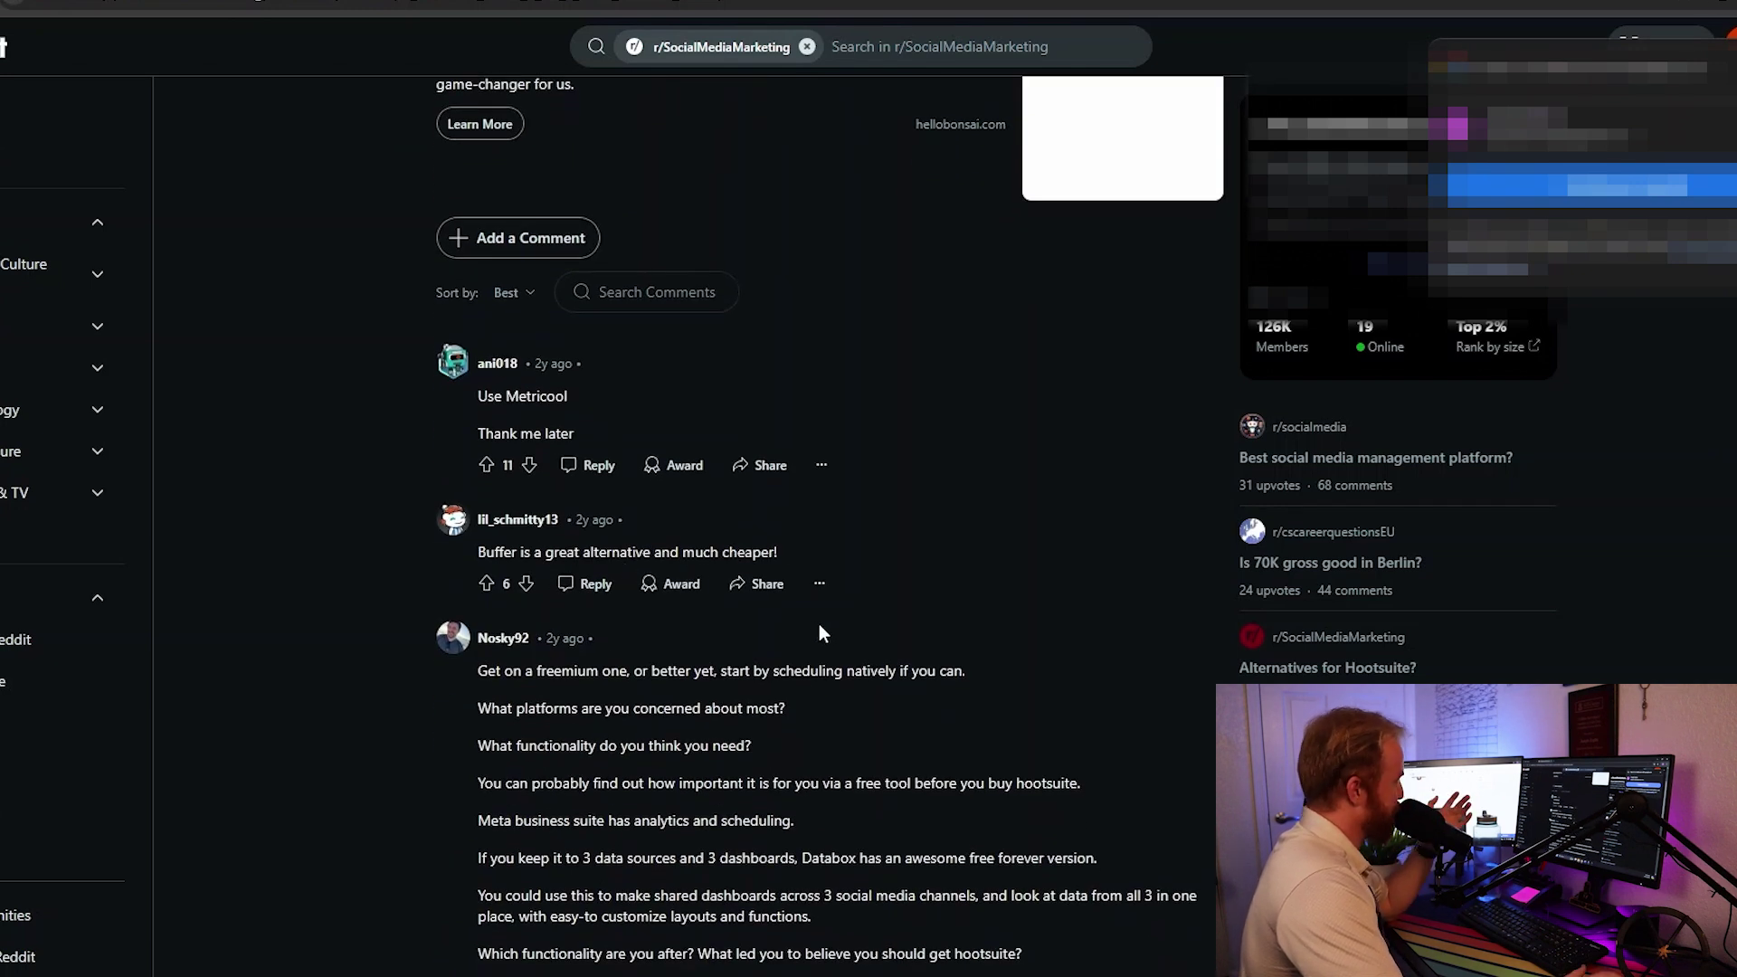
pyautogui.scroll(-3, 821, 631)
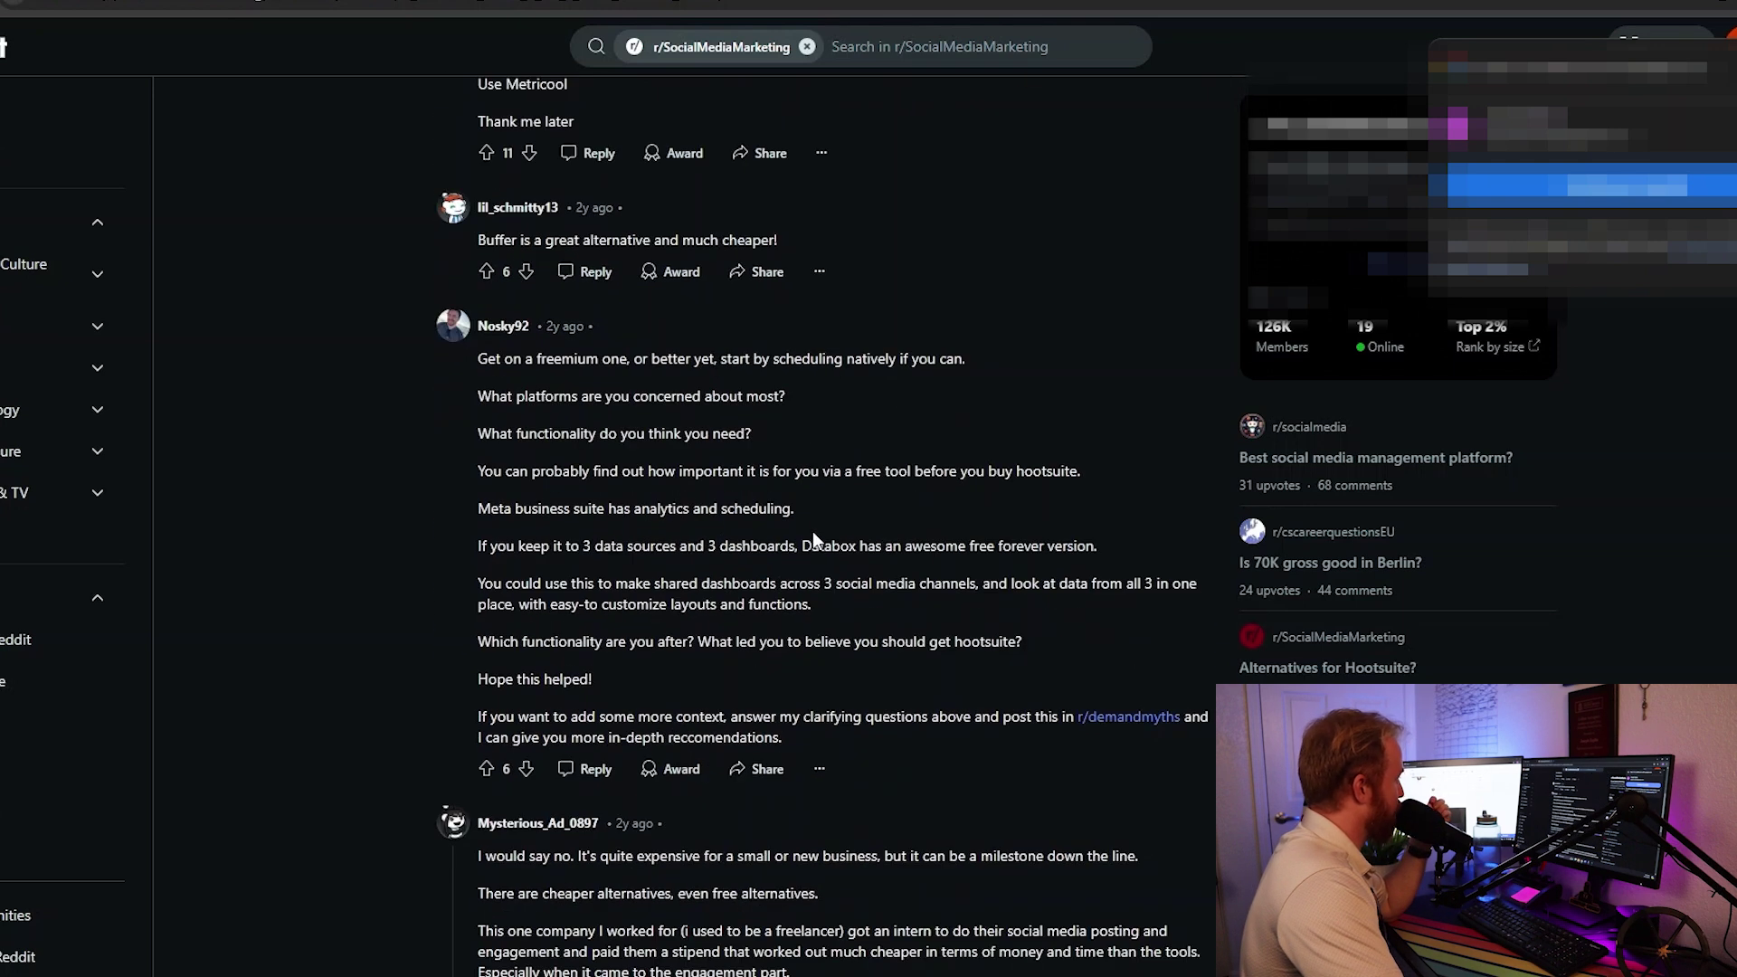
pyautogui.scroll(-2, 909, 533)
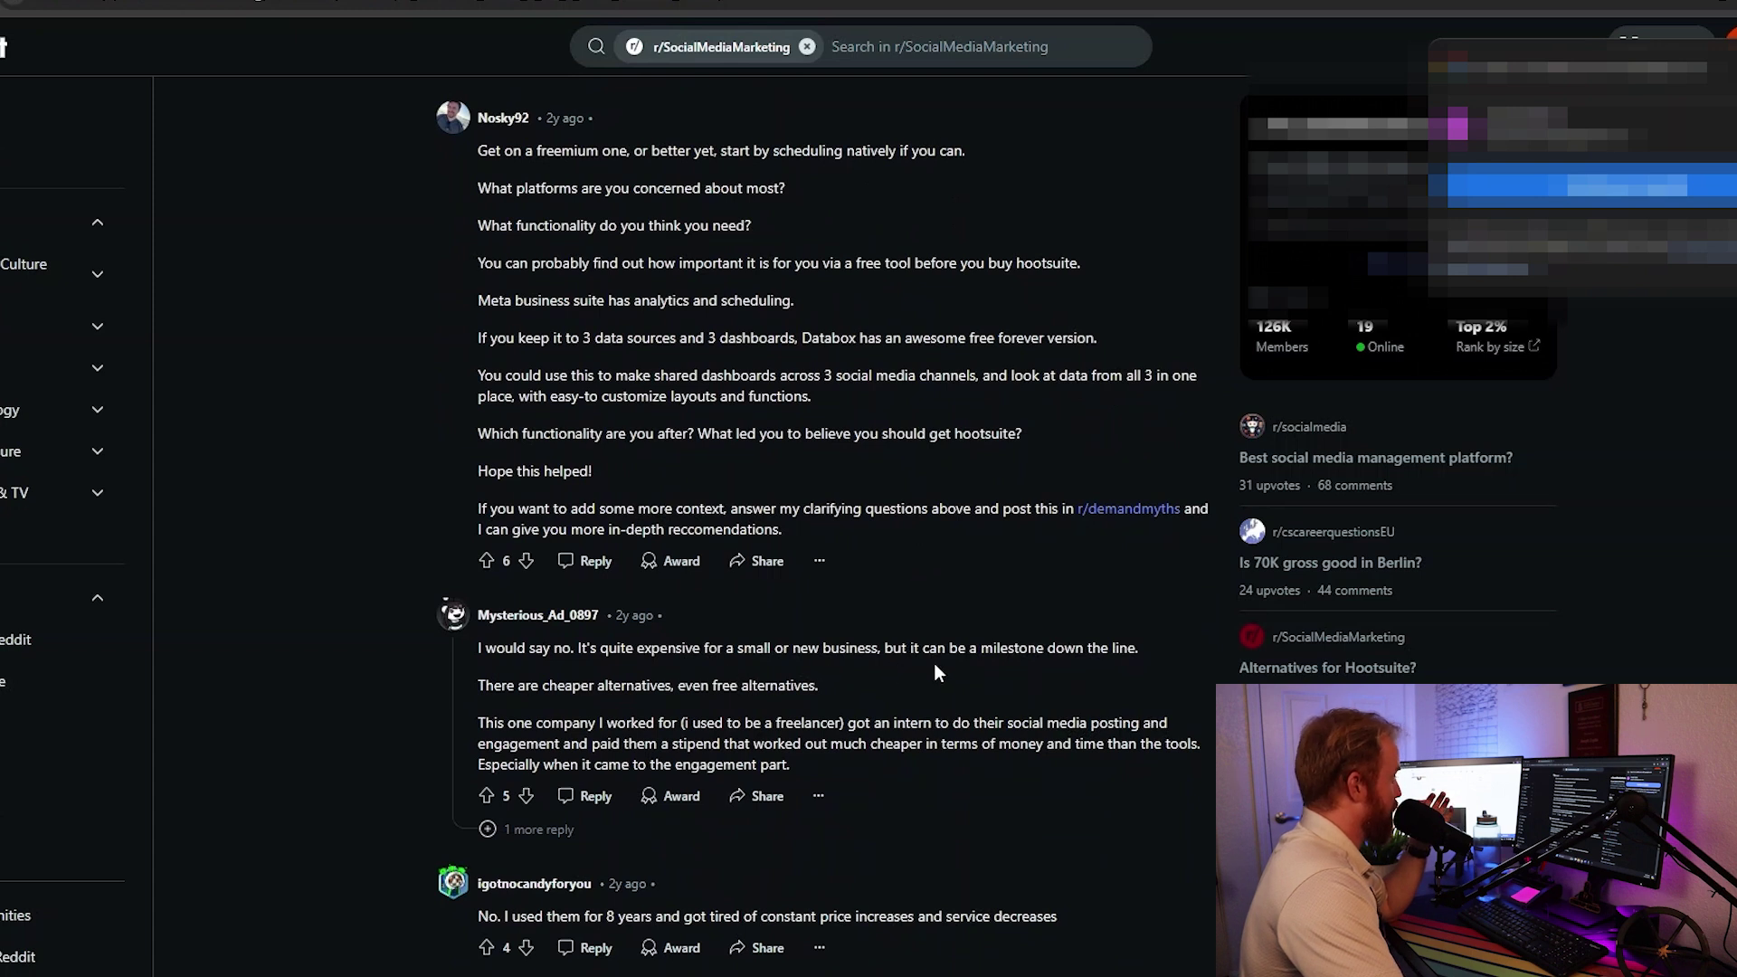
pyautogui.scroll(-1, 937, 666)
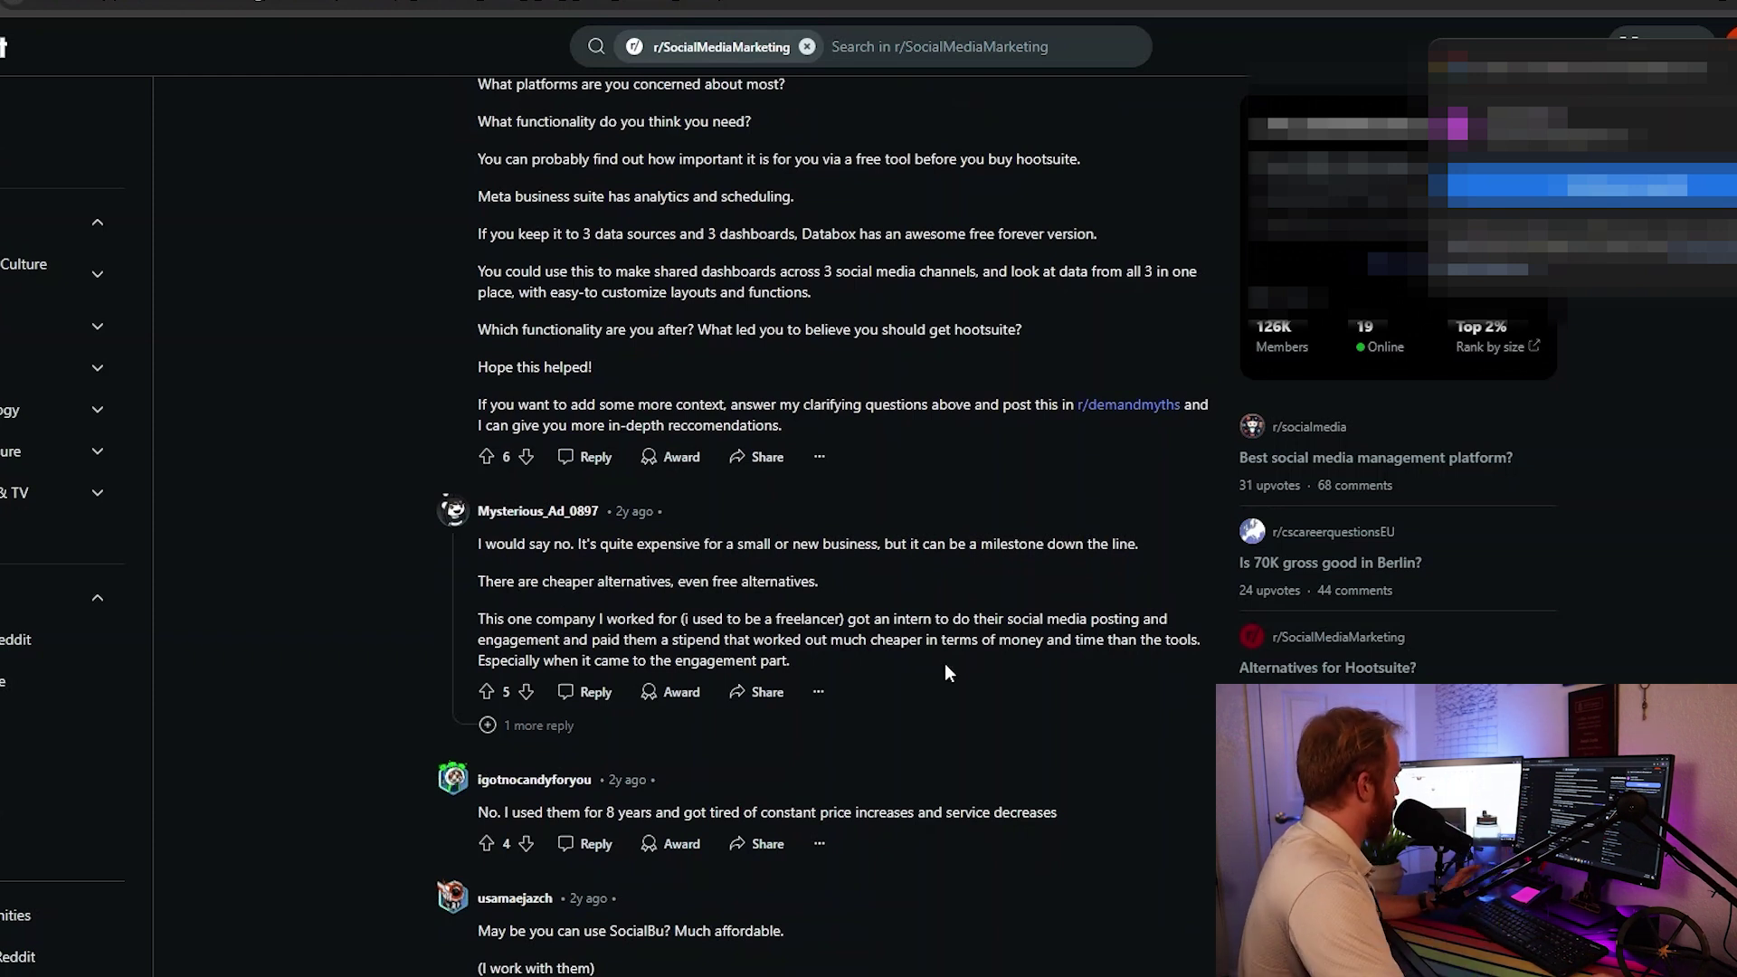
pyautogui.scroll(-1, 899, 776)
pyautogui.scroll(-5, 898, 776)
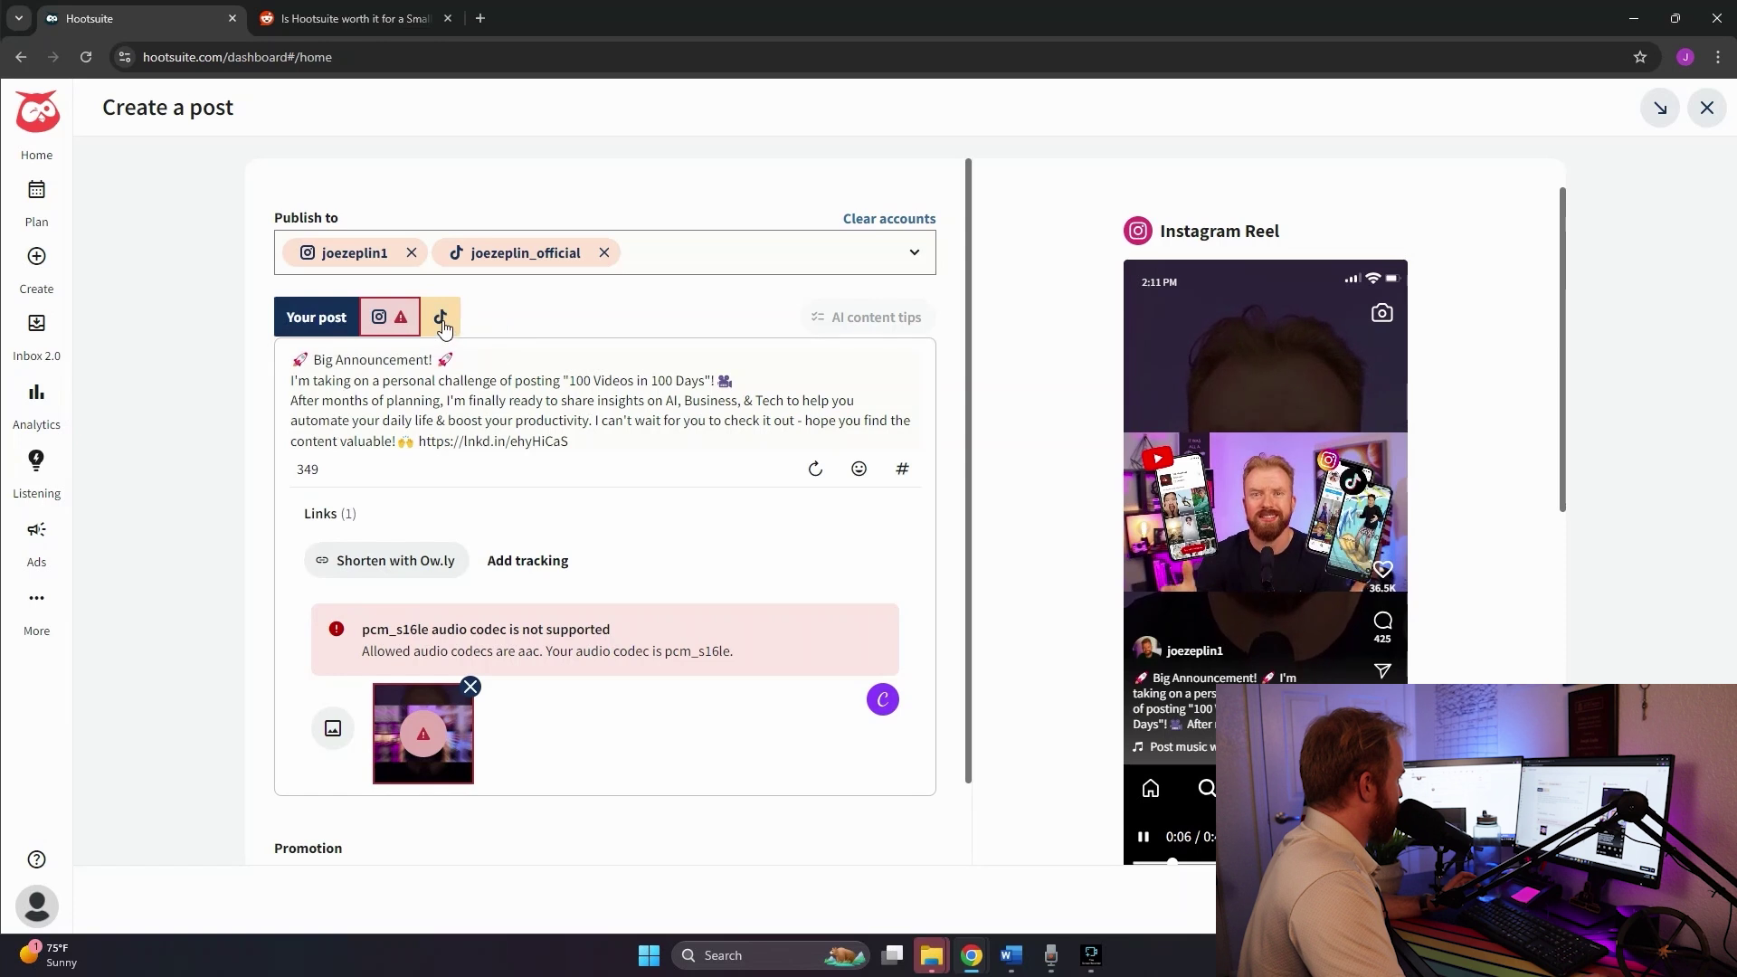
# Read the audio codec error on the uploaded video and check the Instagram version of the post
pyautogui.moveTo(364, 630); pyautogui.dragTo(626, 627)
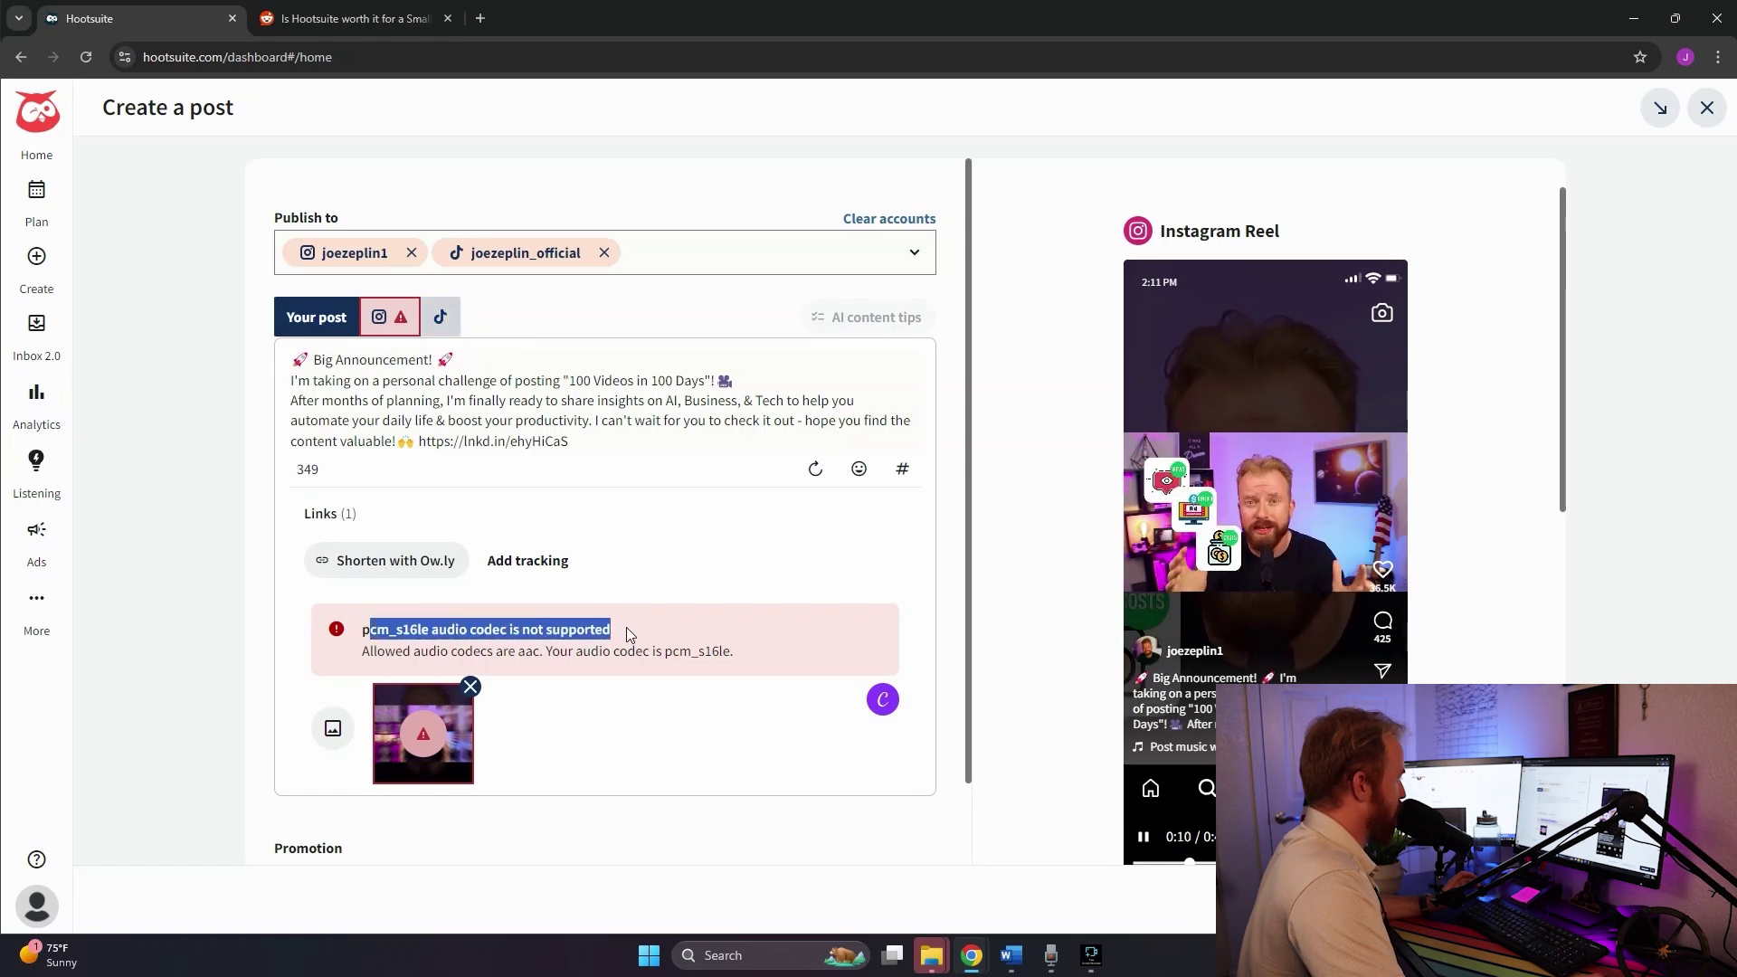
pyautogui.click(648, 637)
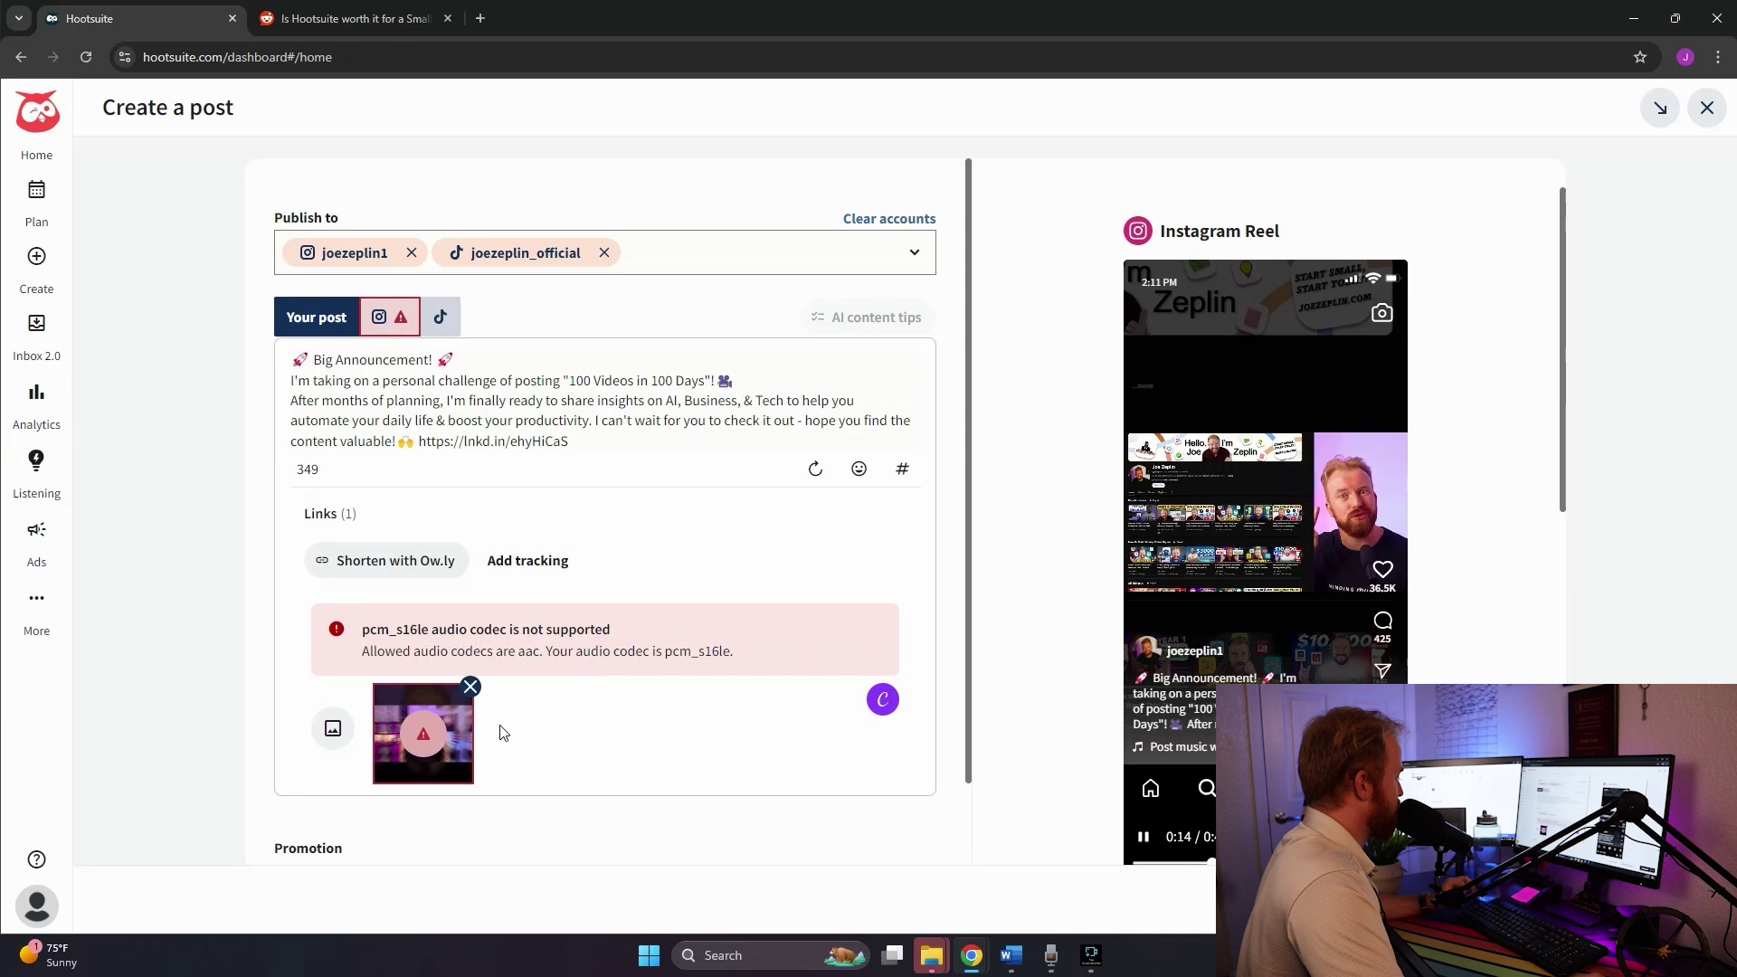
pyautogui.click(457, 317)
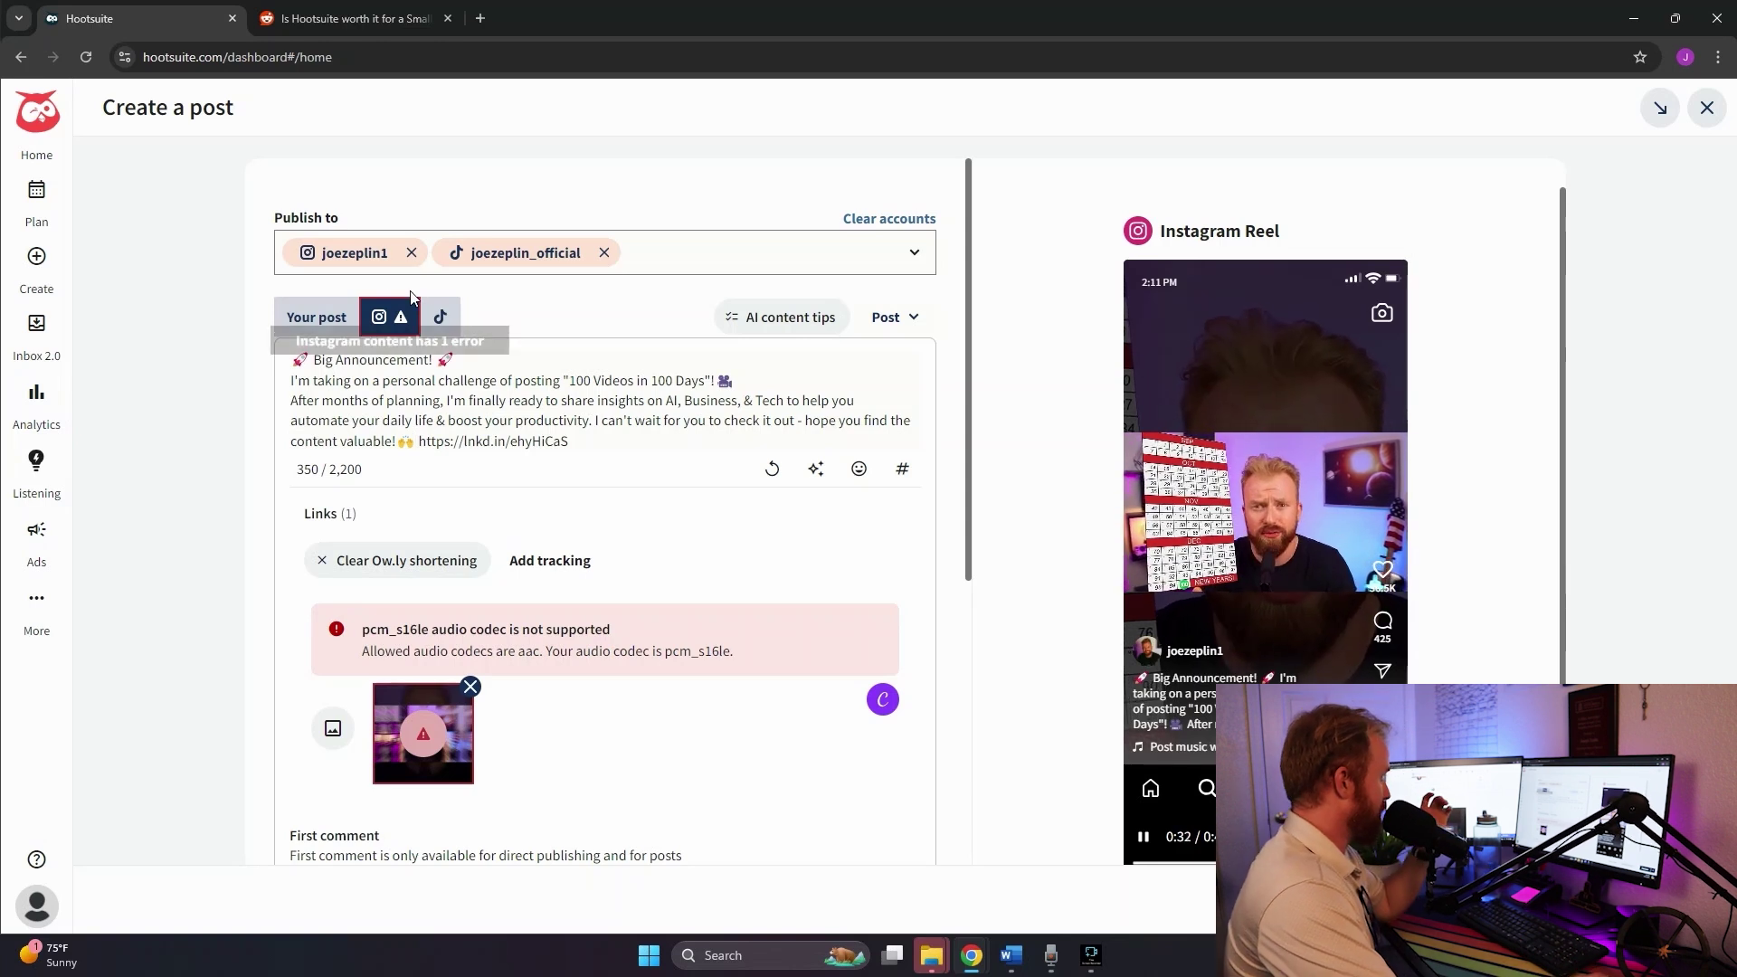
# Remove the Instagram account from the post's publishing targets and disable Allow Stitch for TikTok
pyautogui.click(405, 248)
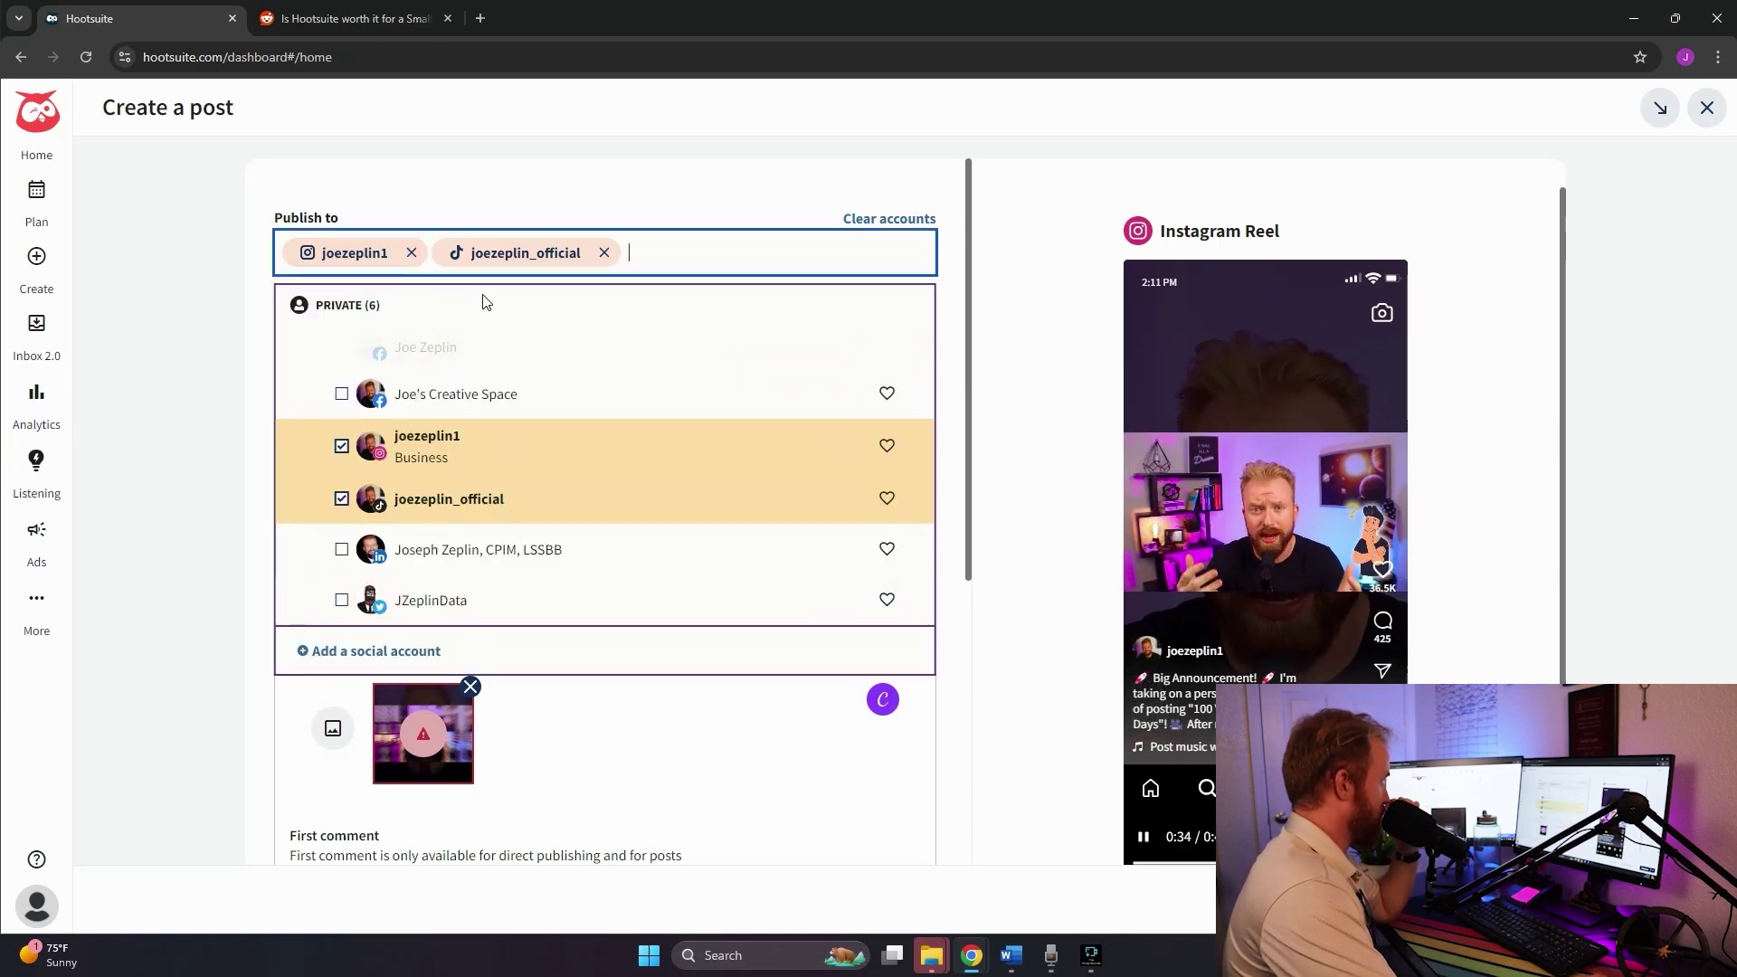
pyautogui.click(412, 252)
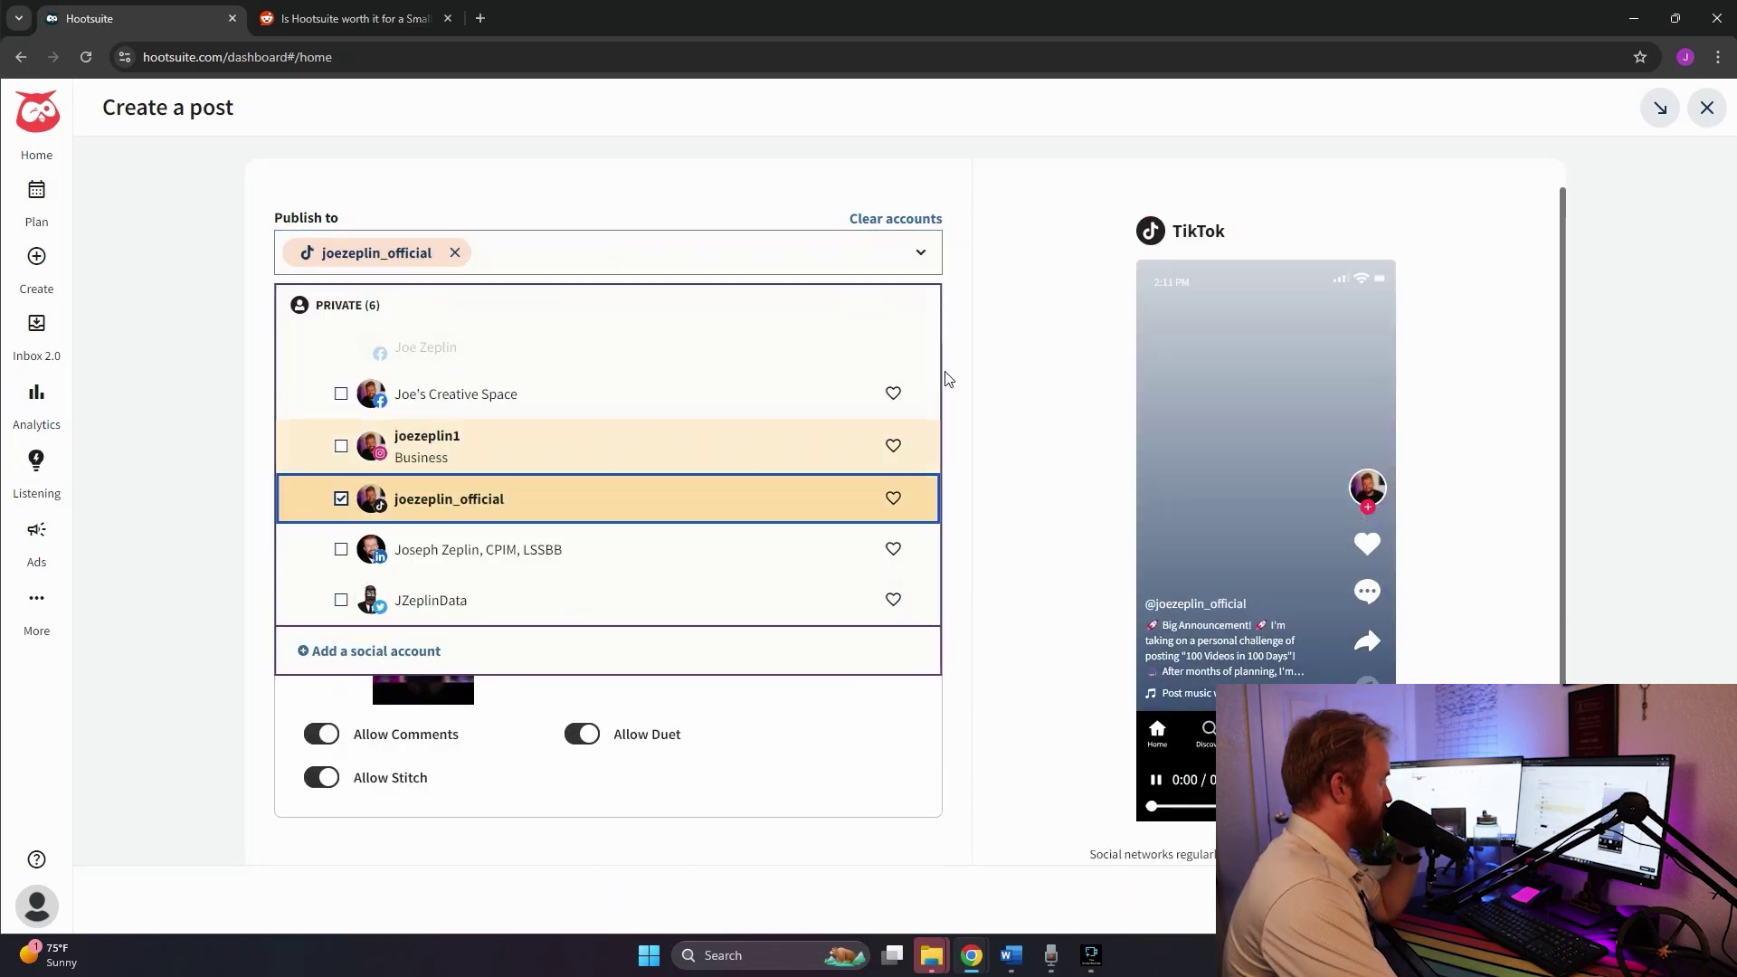
pyautogui.click(1001, 304)
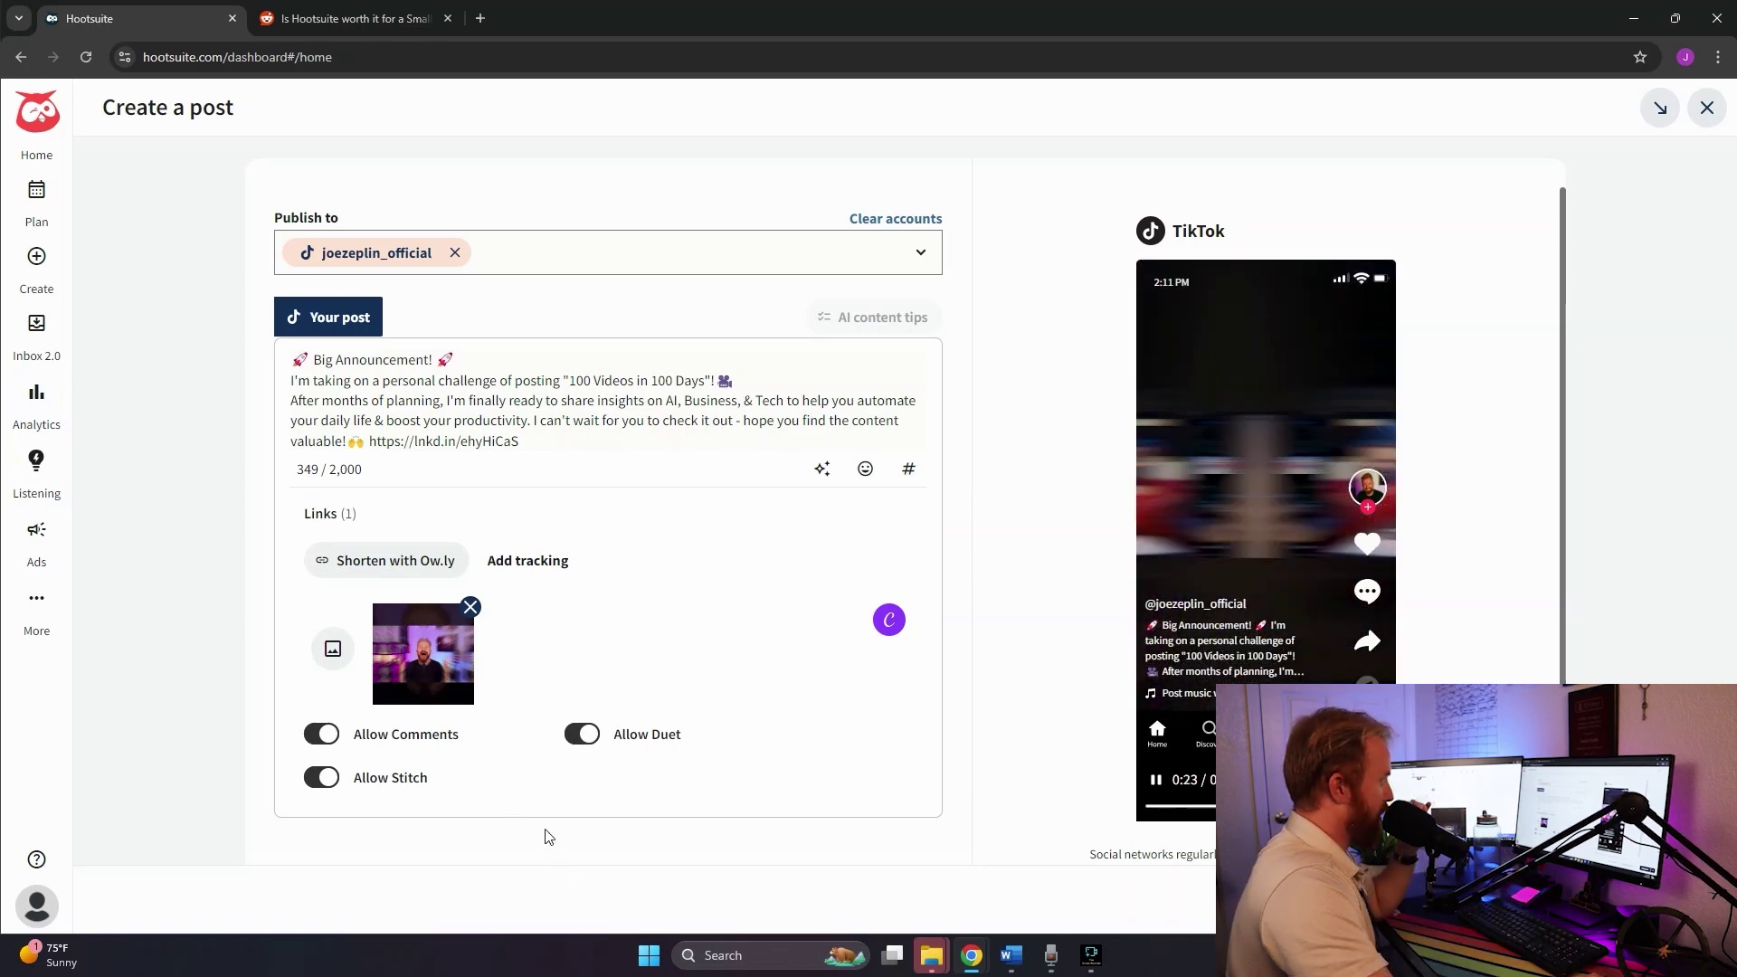
pyautogui.click(321, 777)
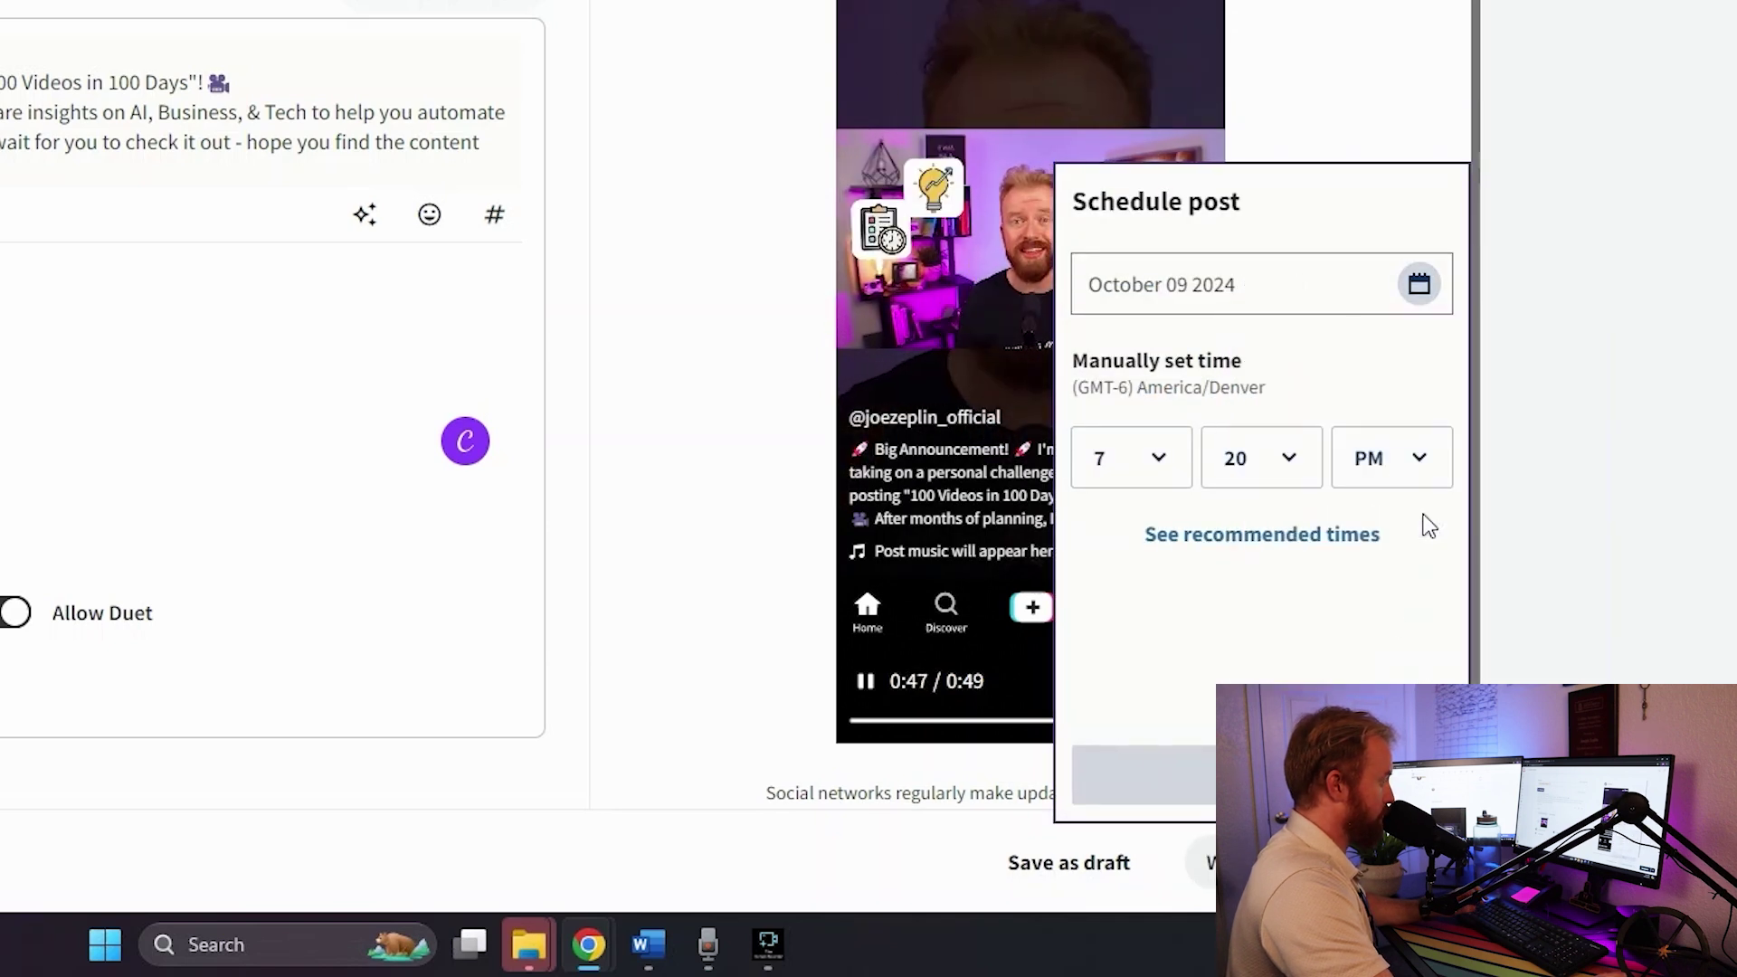
# Use the recommended times to schedule the post for October 8, 2024 at 10:00 AM and save it as a draft
pyautogui.click(1279, 537)
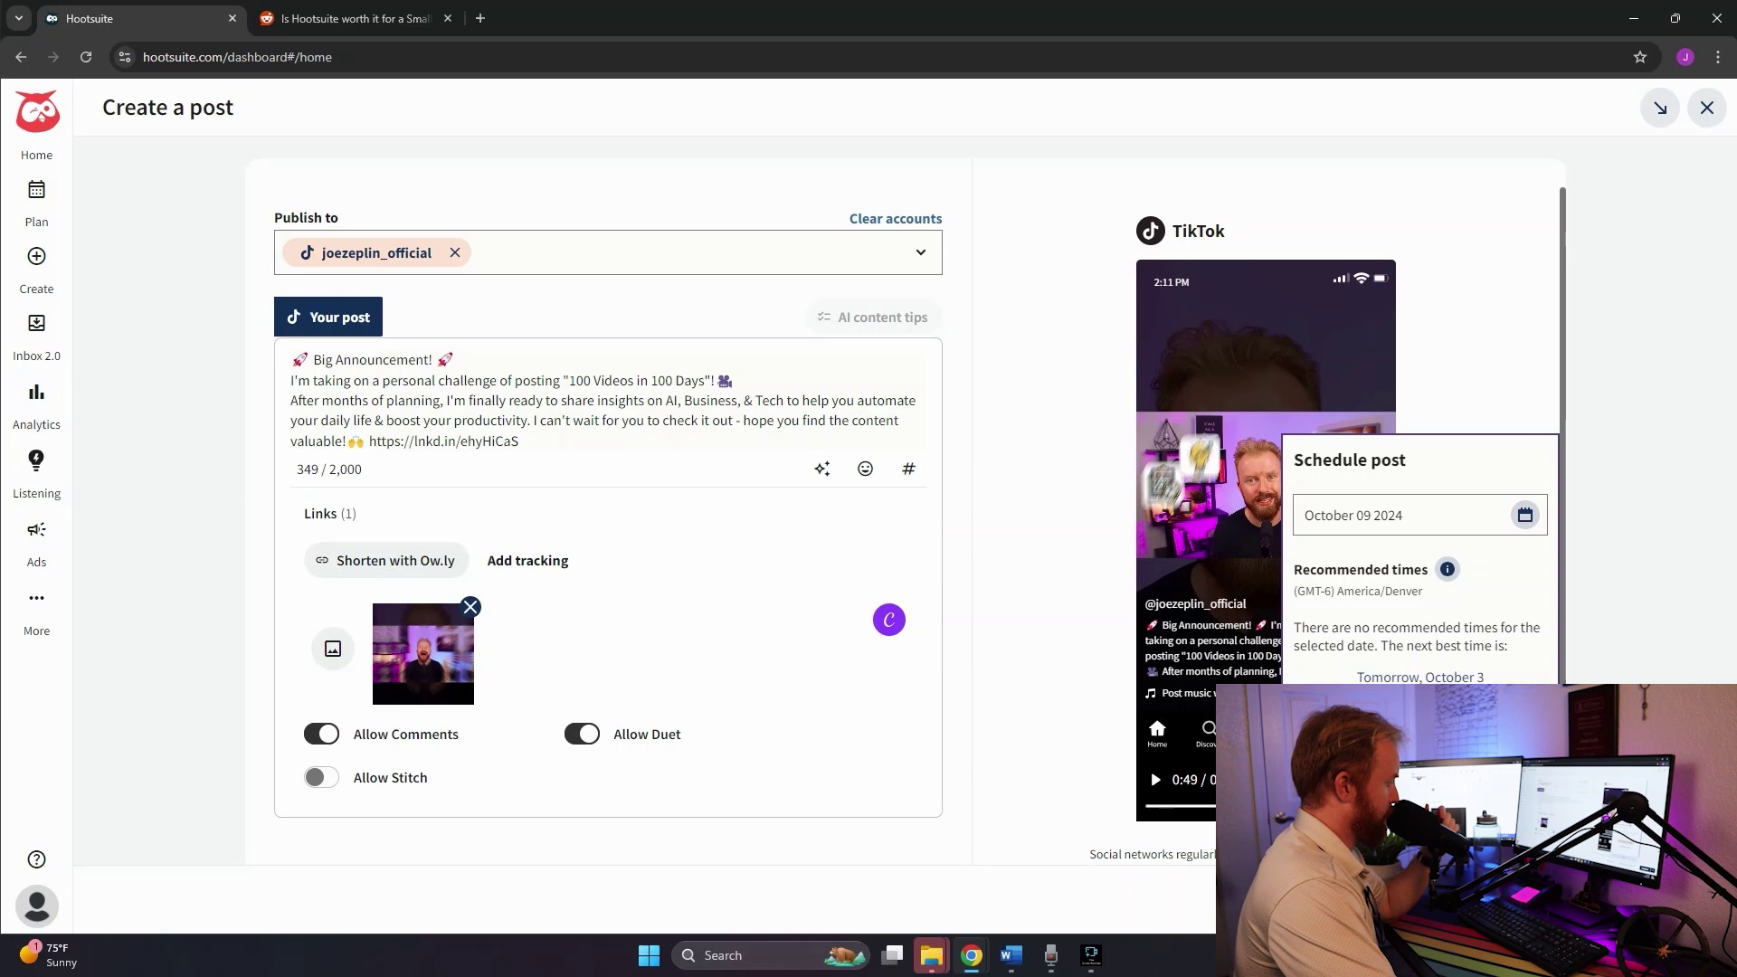
pyautogui.click(1421, 677)
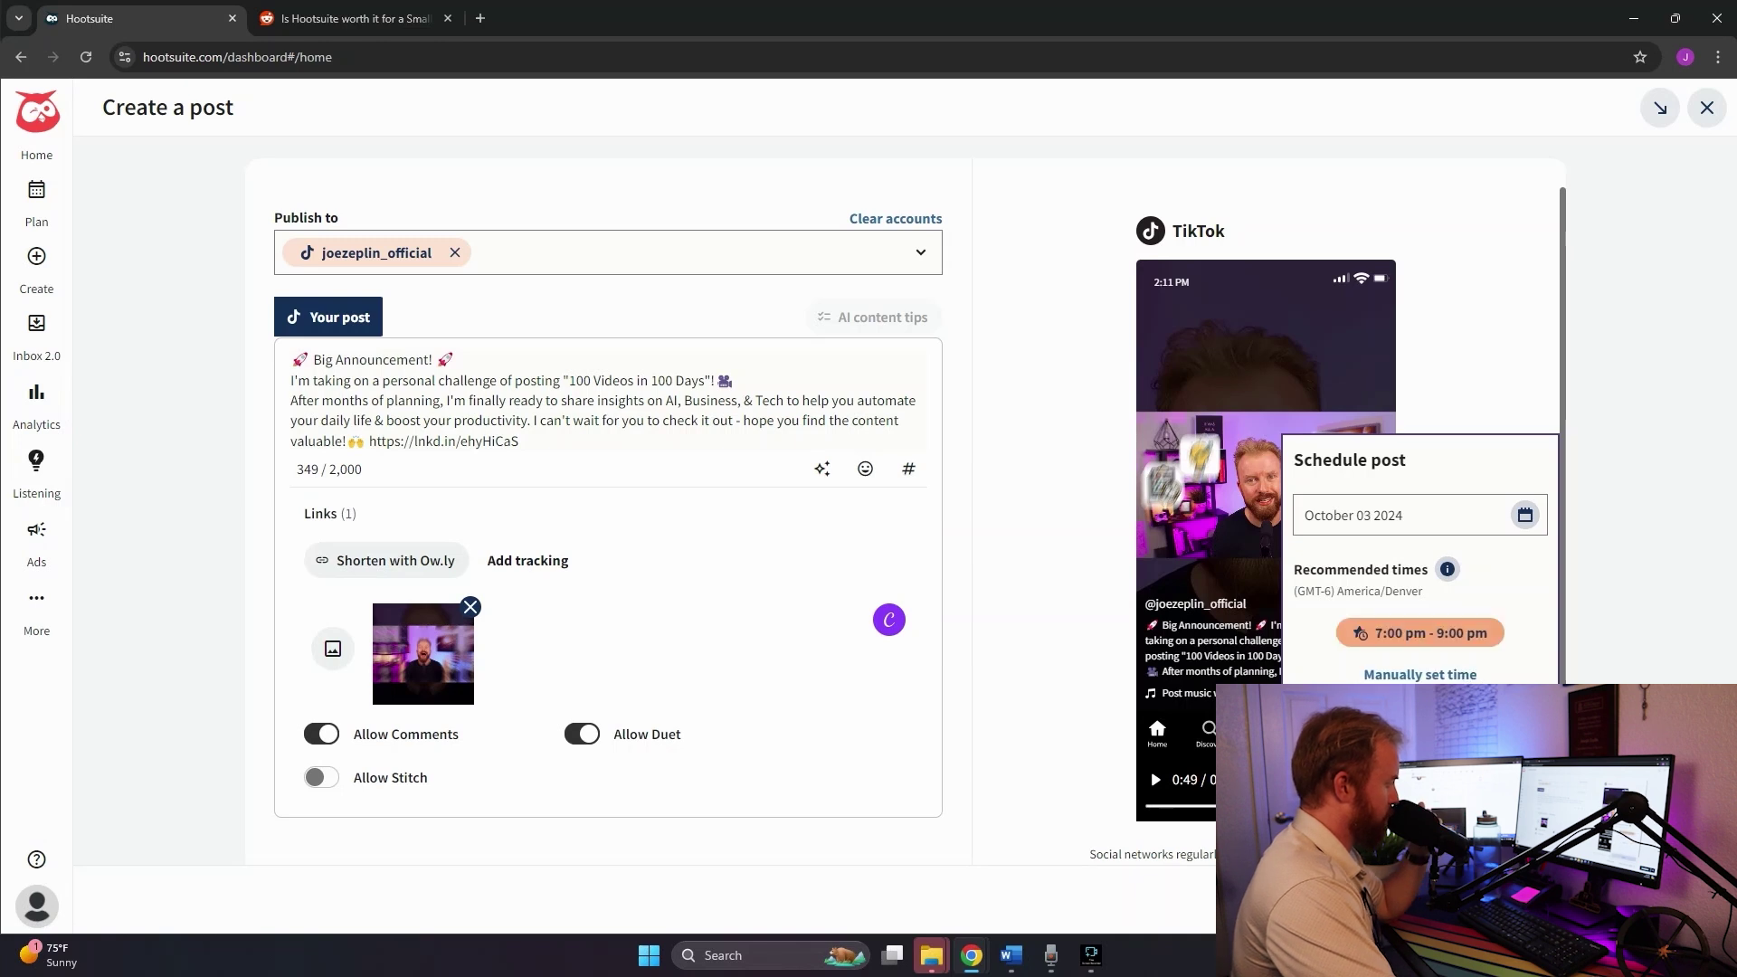
pyautogui.click(1526, 515)
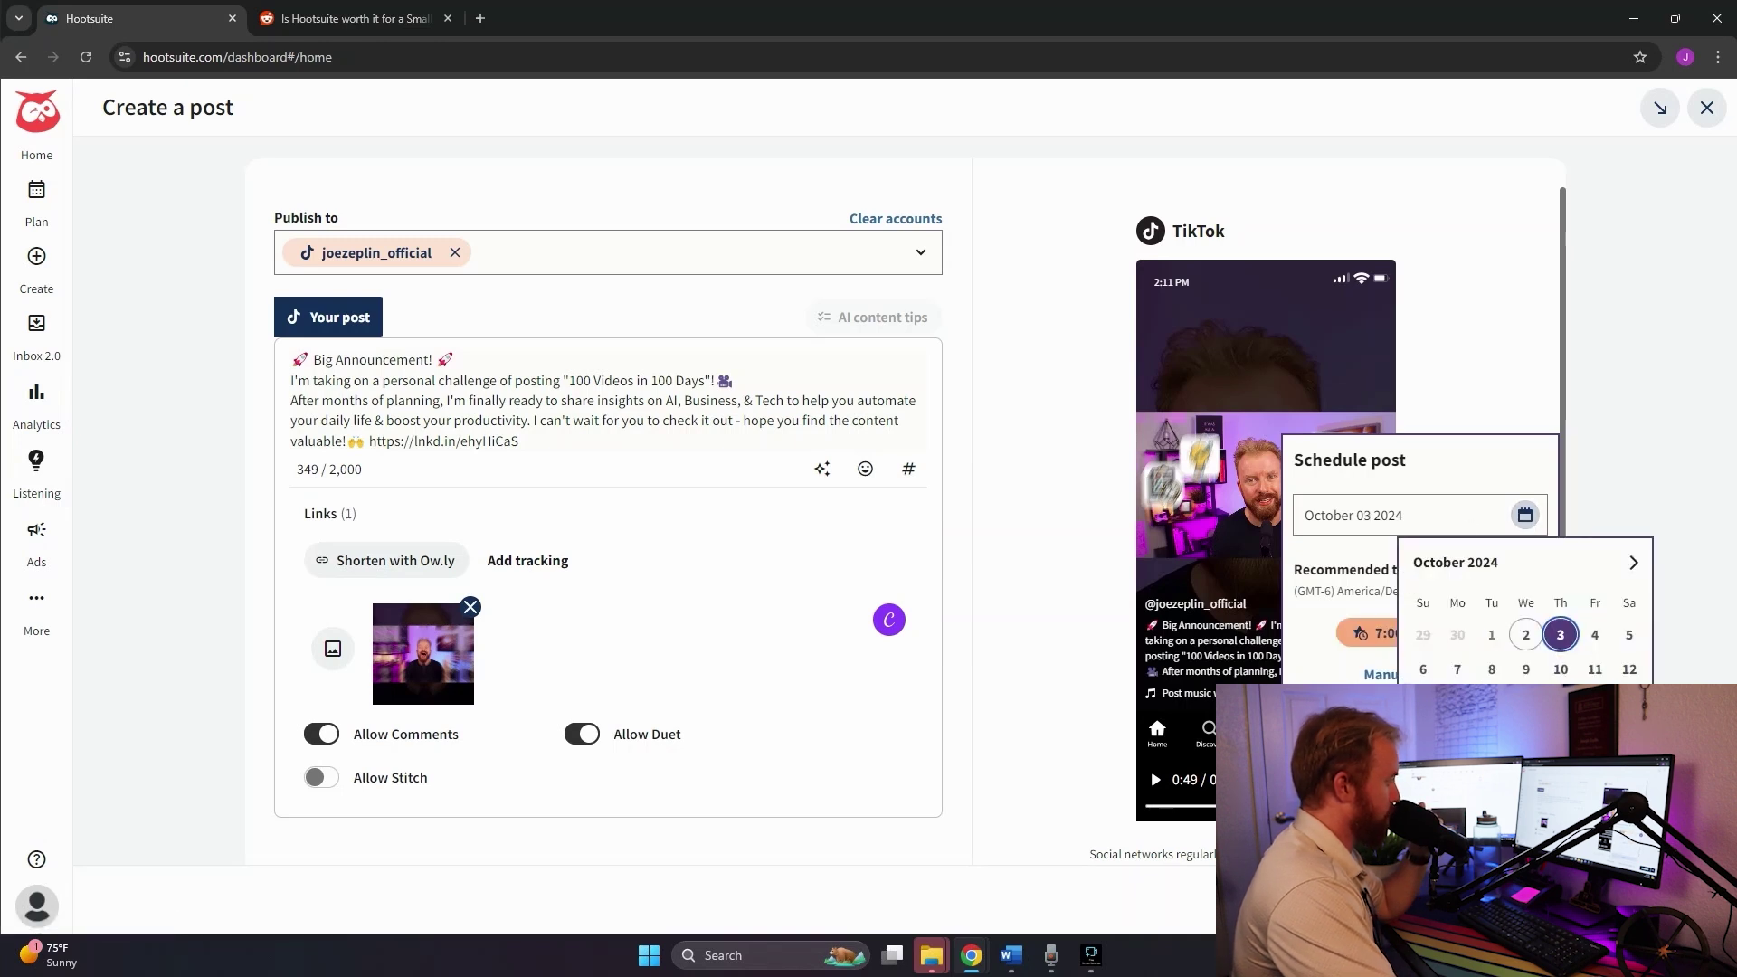
pyautogui.click(1458, 671)
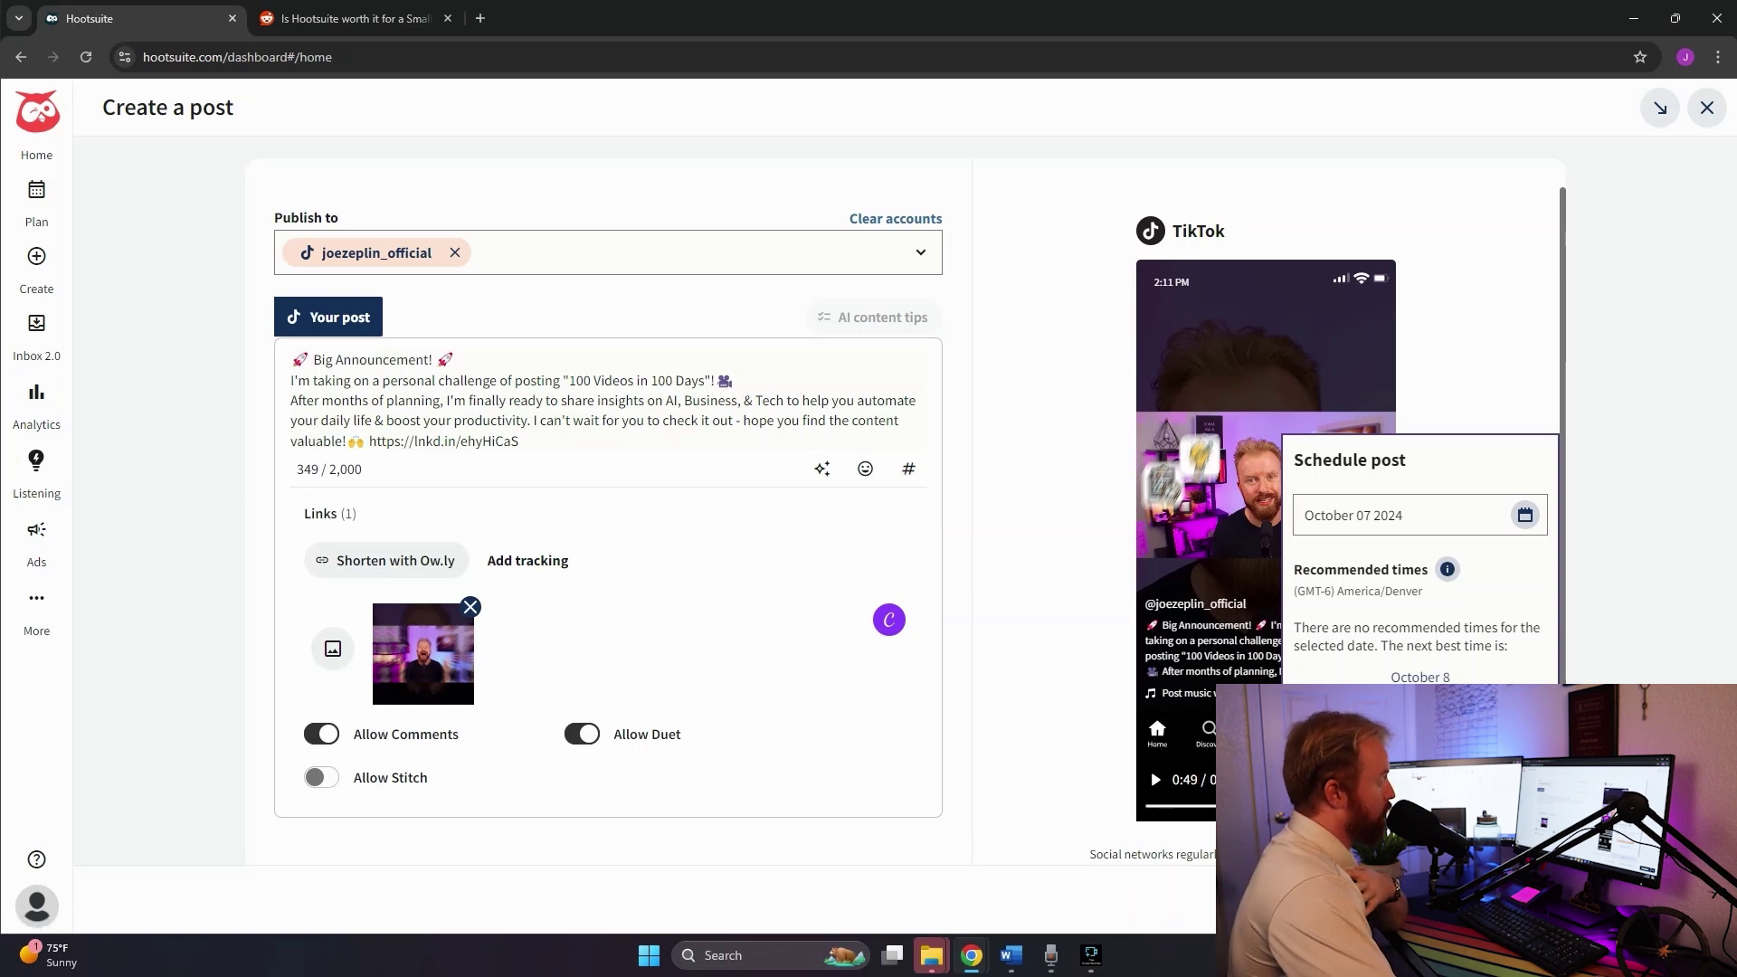
pyautogui.click(1420, 676)
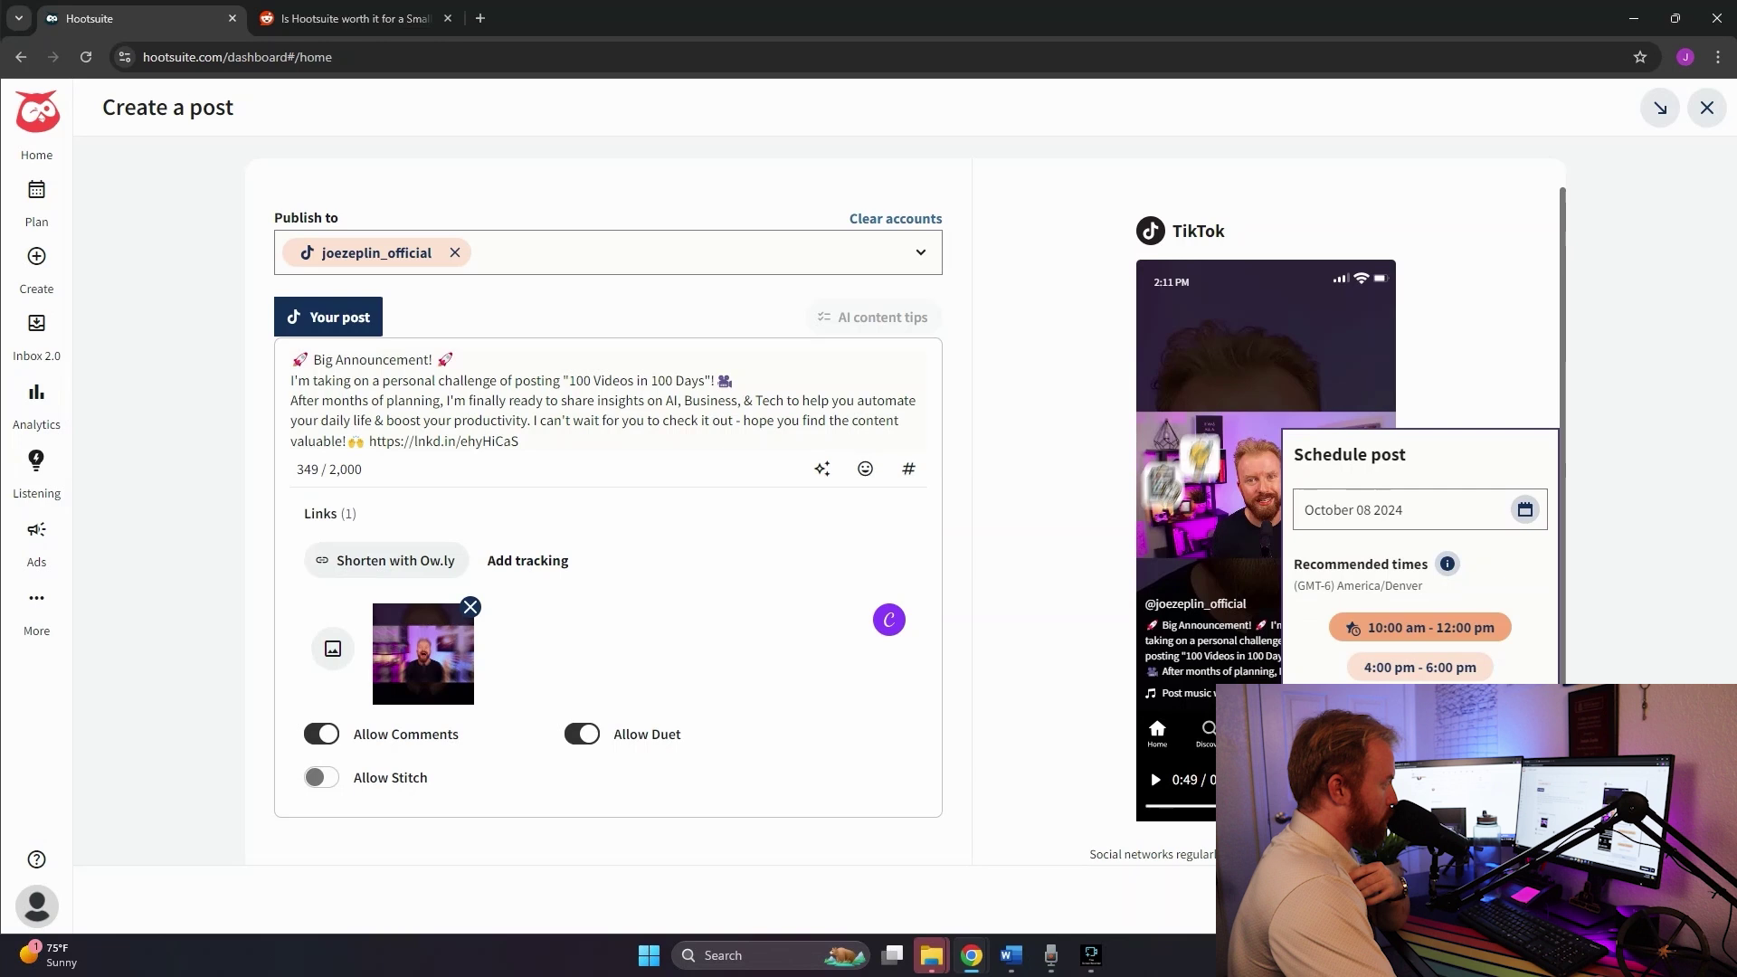
pyautogui.press('Escape')
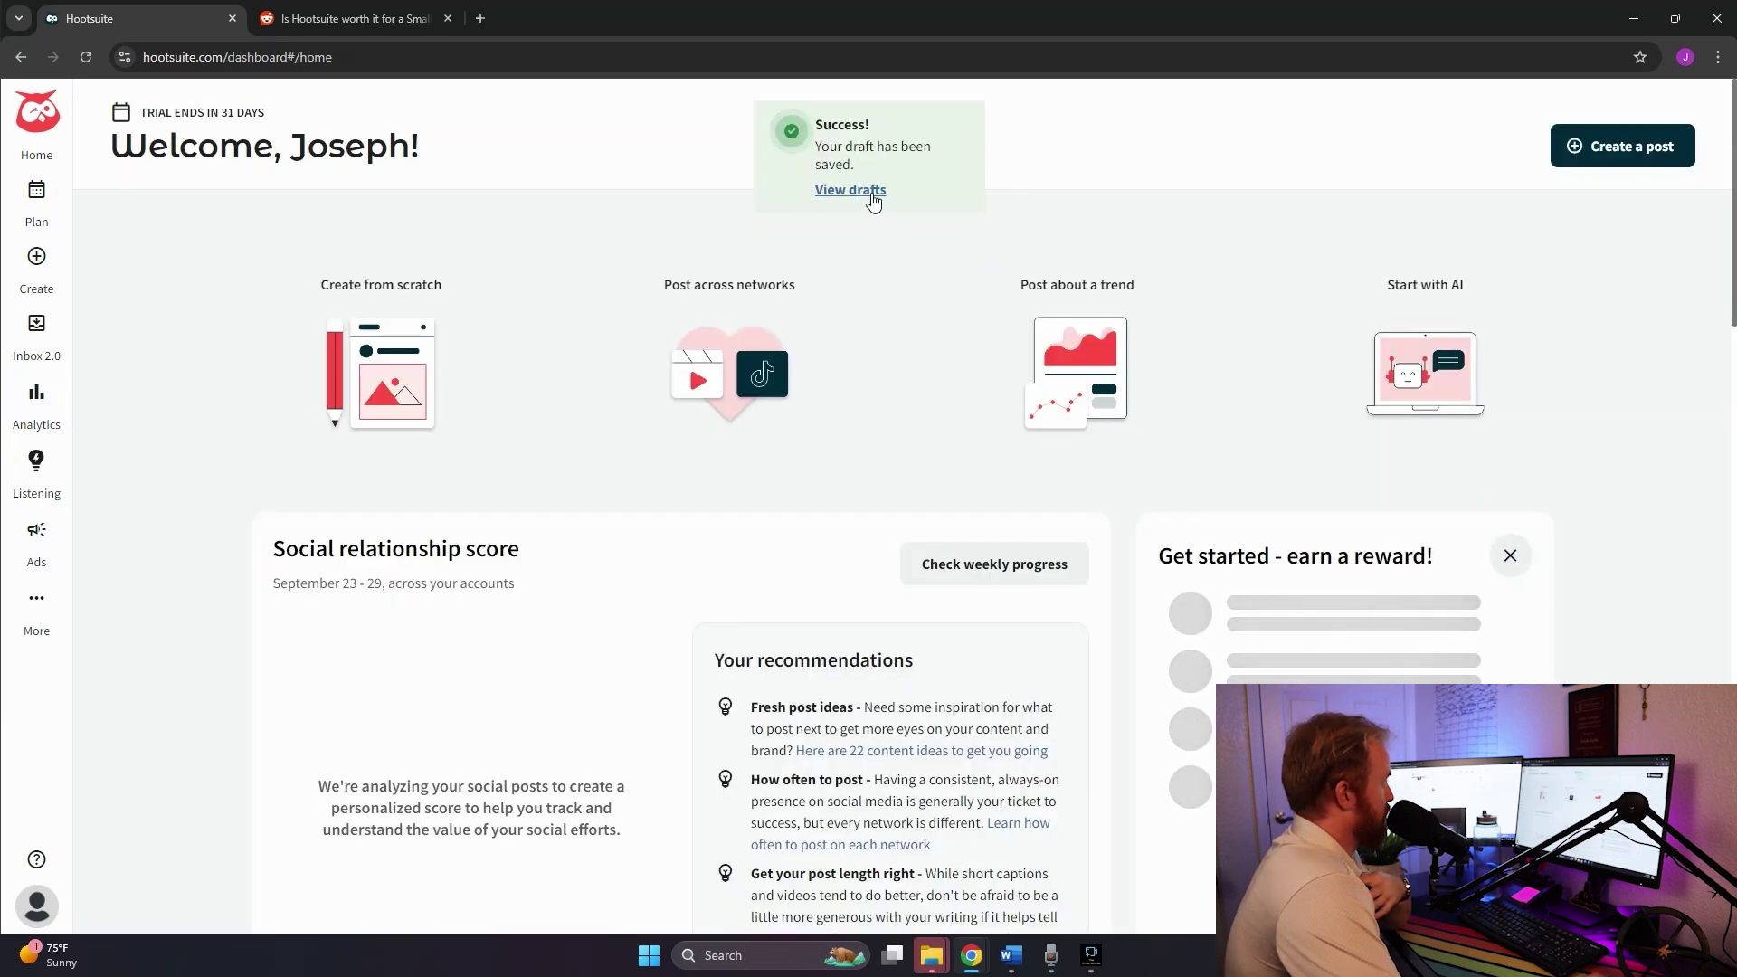
# View the saved TikTok draft in the planner, then look through the month picker, calendar, September drafts and filters
pyautogui.click(874, 200)
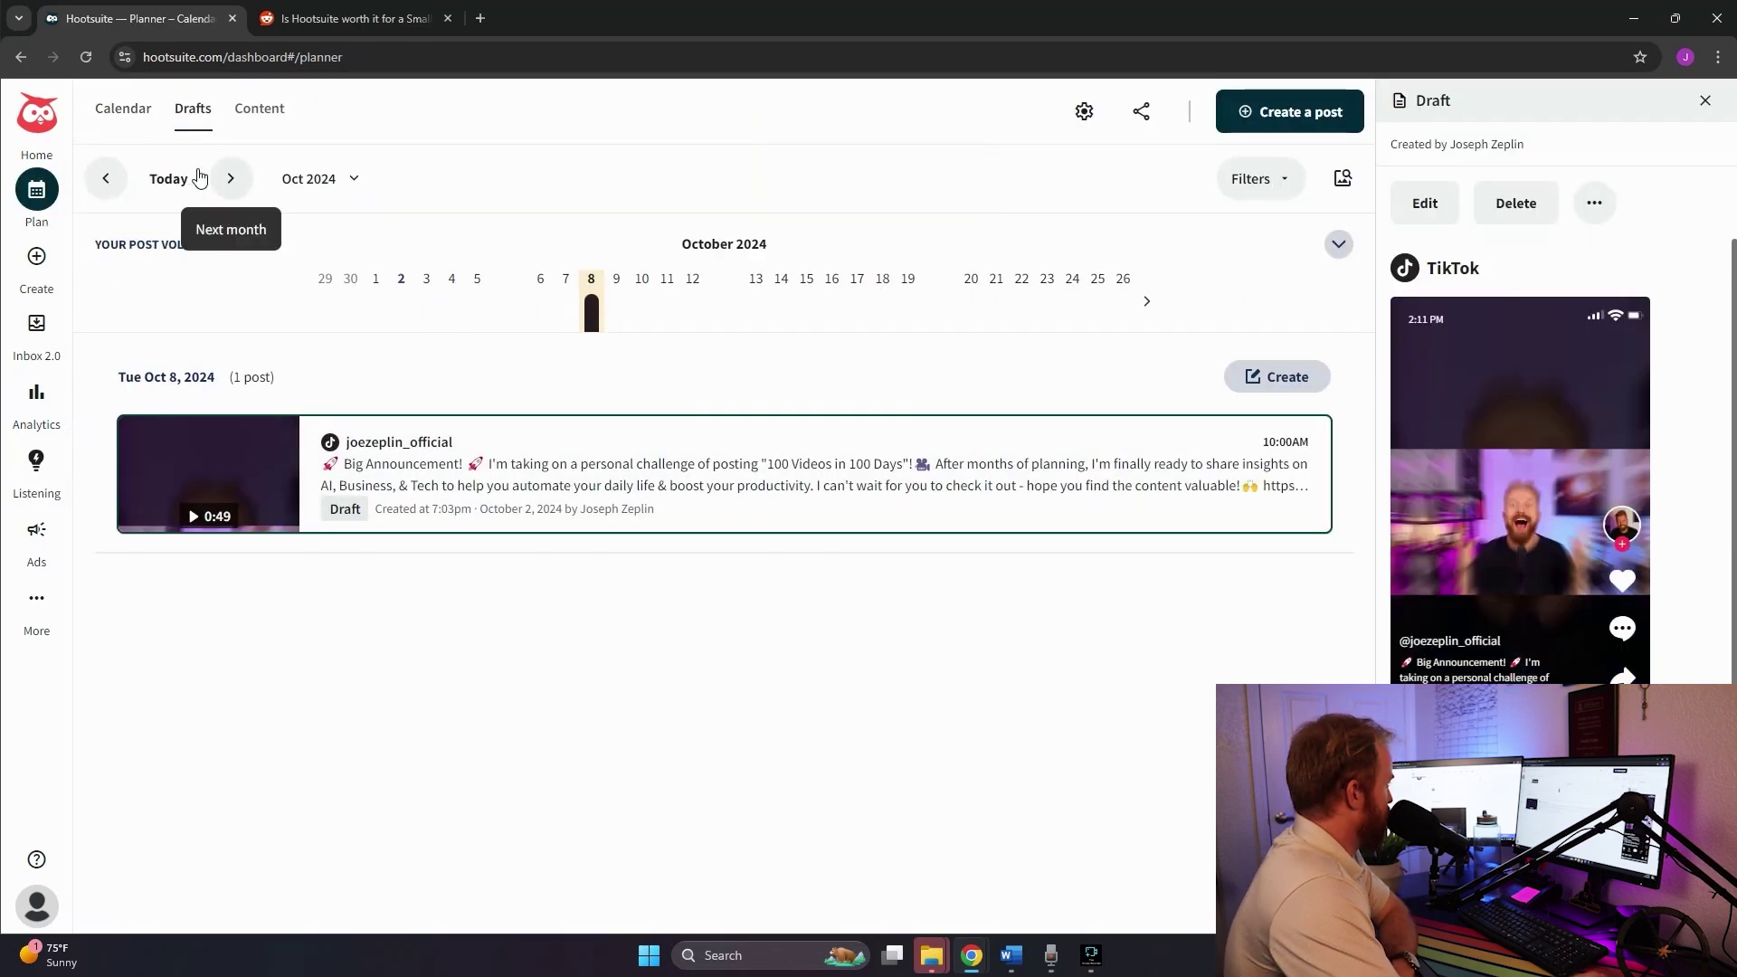
pyautogui.click(353, 180)
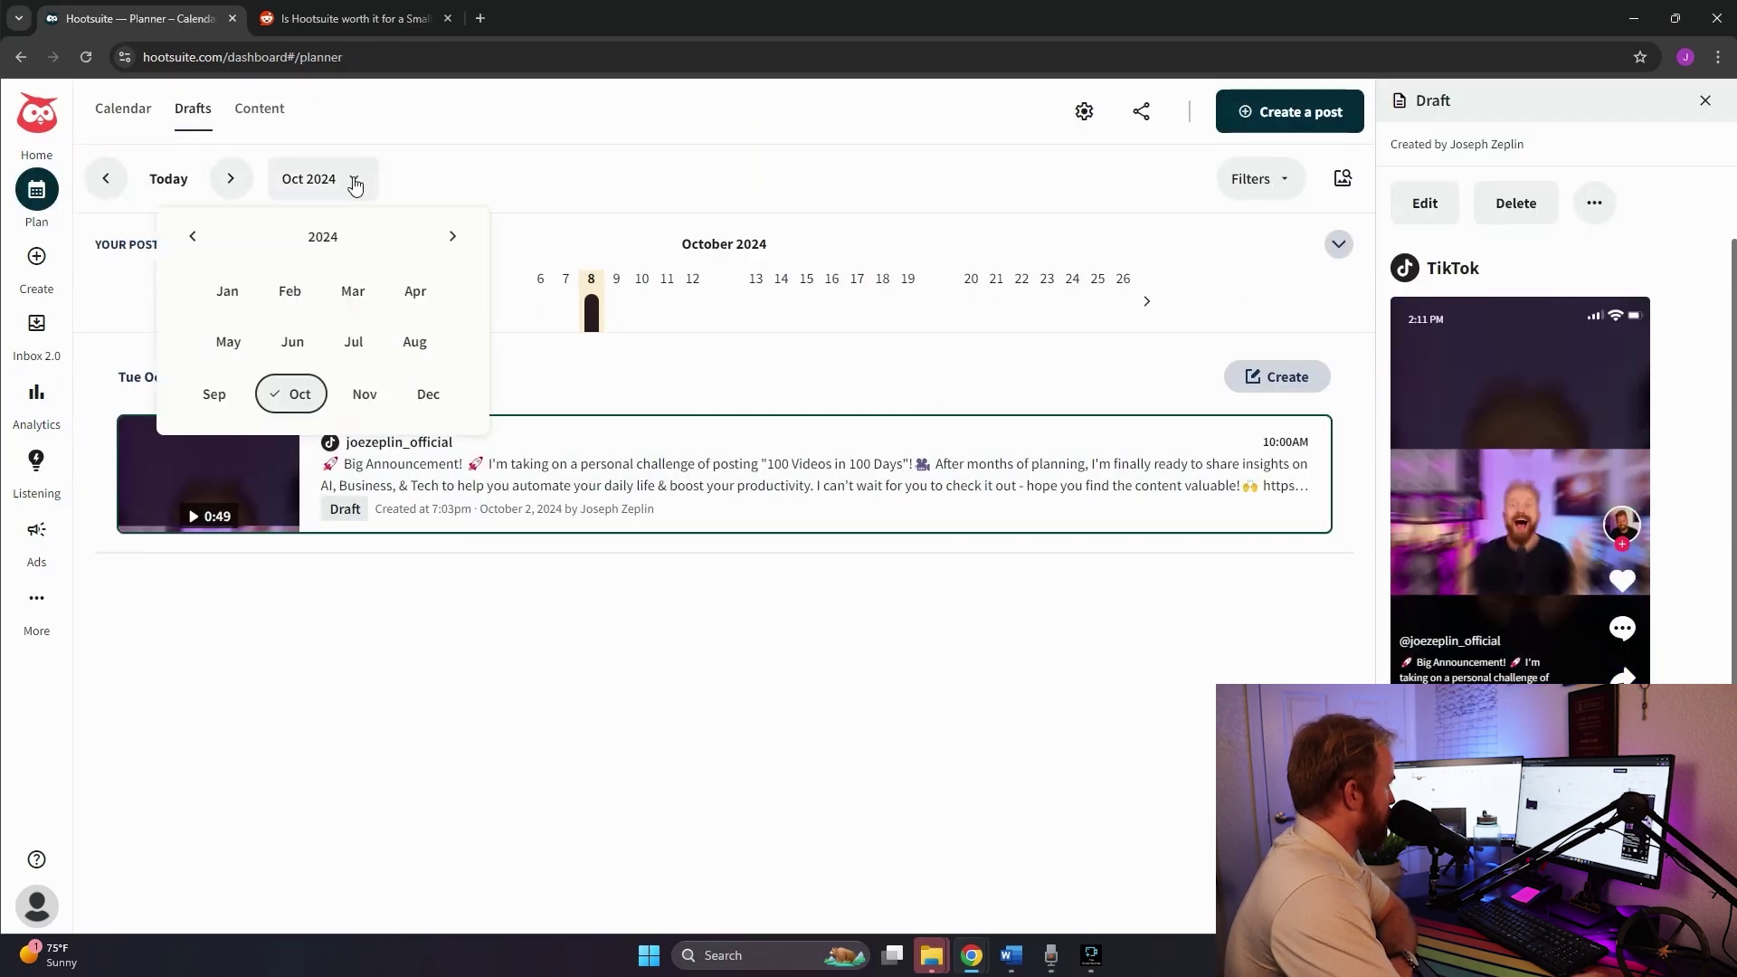
pyautogui.click(356, 180)
pyautogui.click(123, 108)
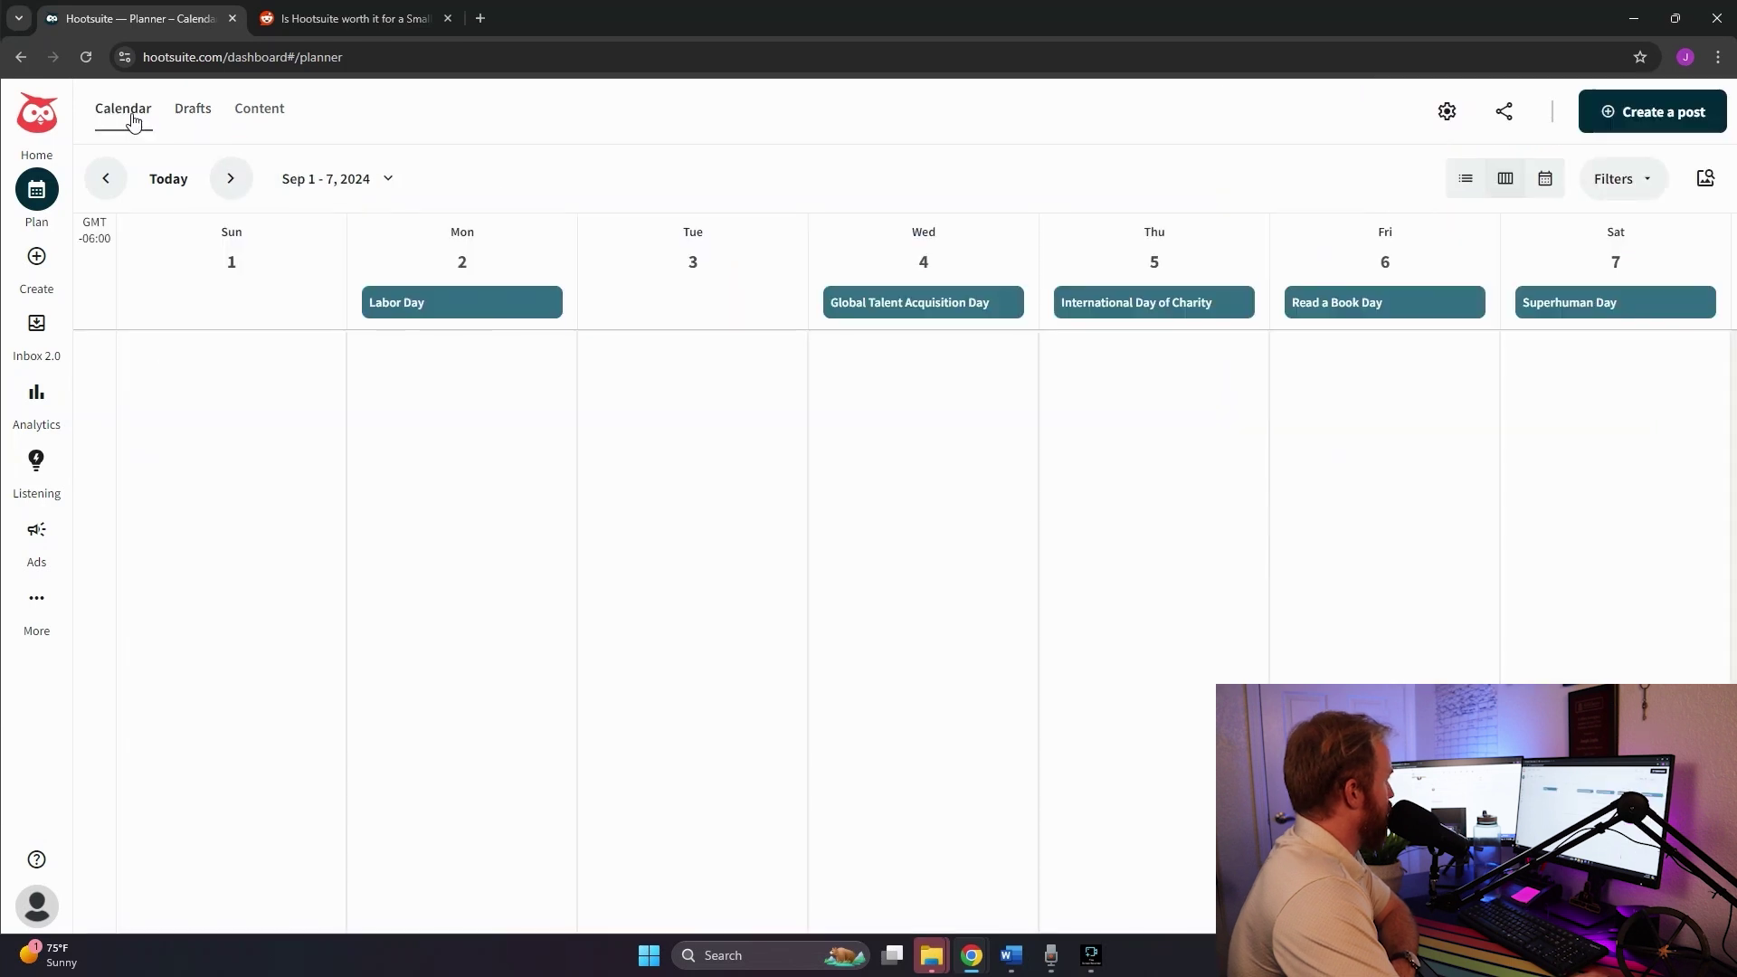
pyautogui.click(196, 118)
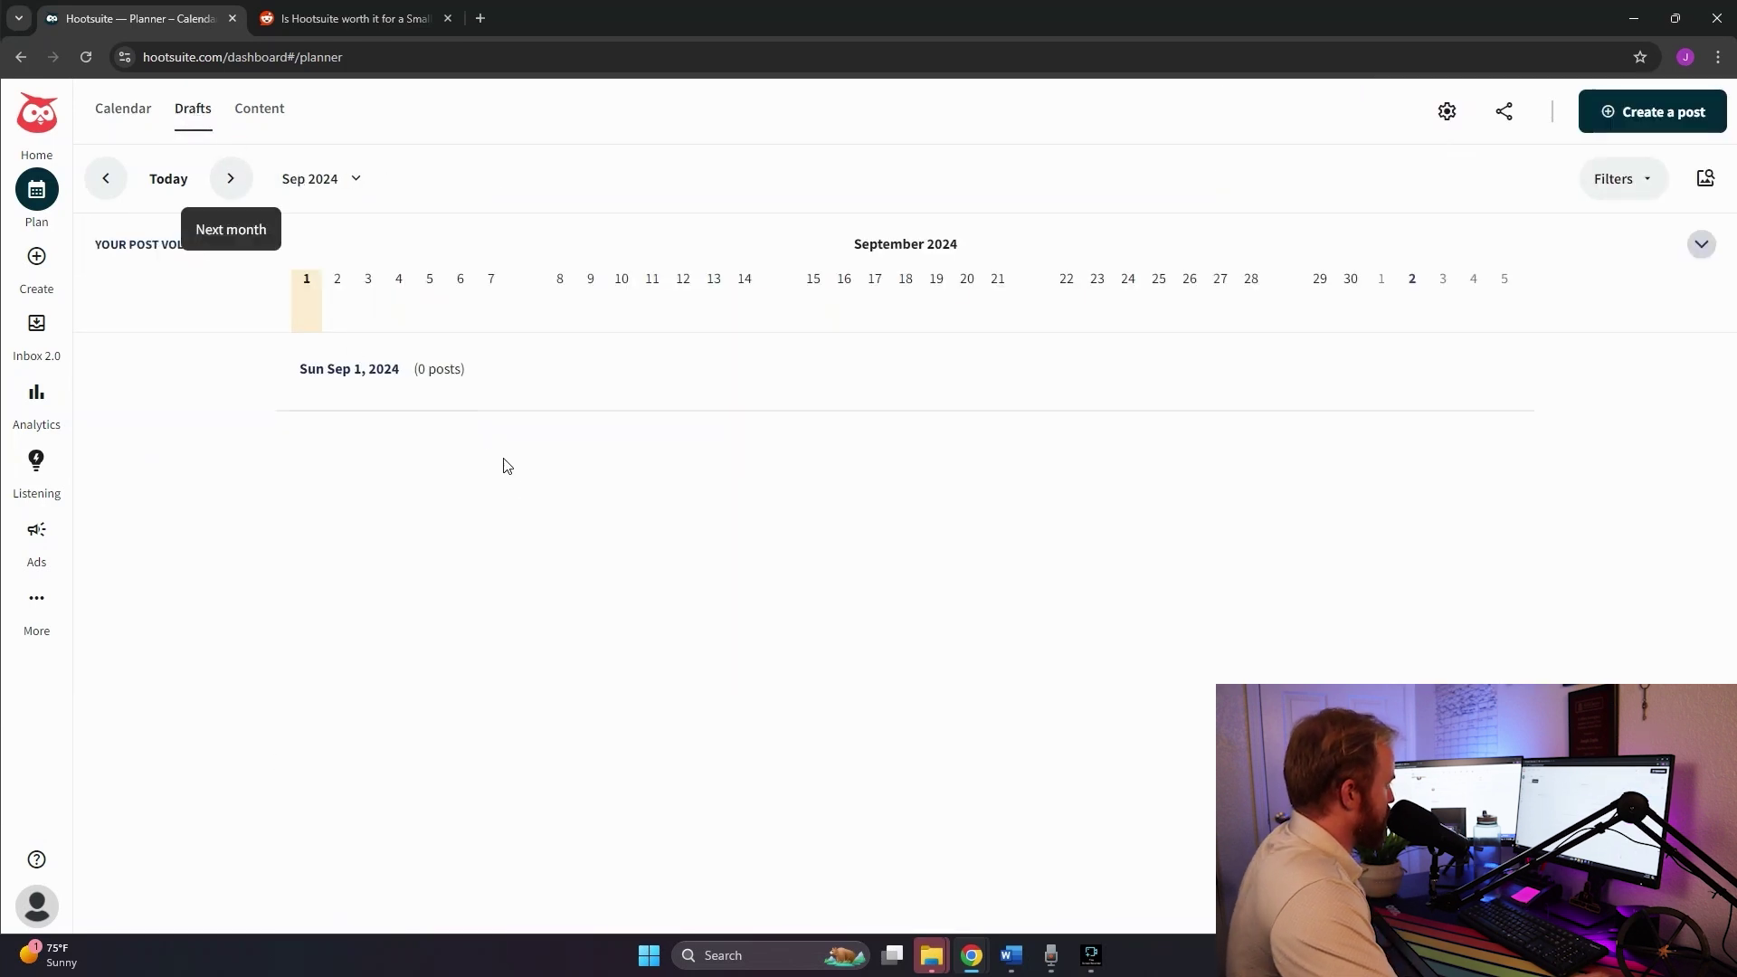
pyautogui.click(1611, 186)
pyautogui.click(204, 195)
# Compare the planner calendar's month, list and week views and open the September 23 post in the month view
pyautogui.click(105, 120)
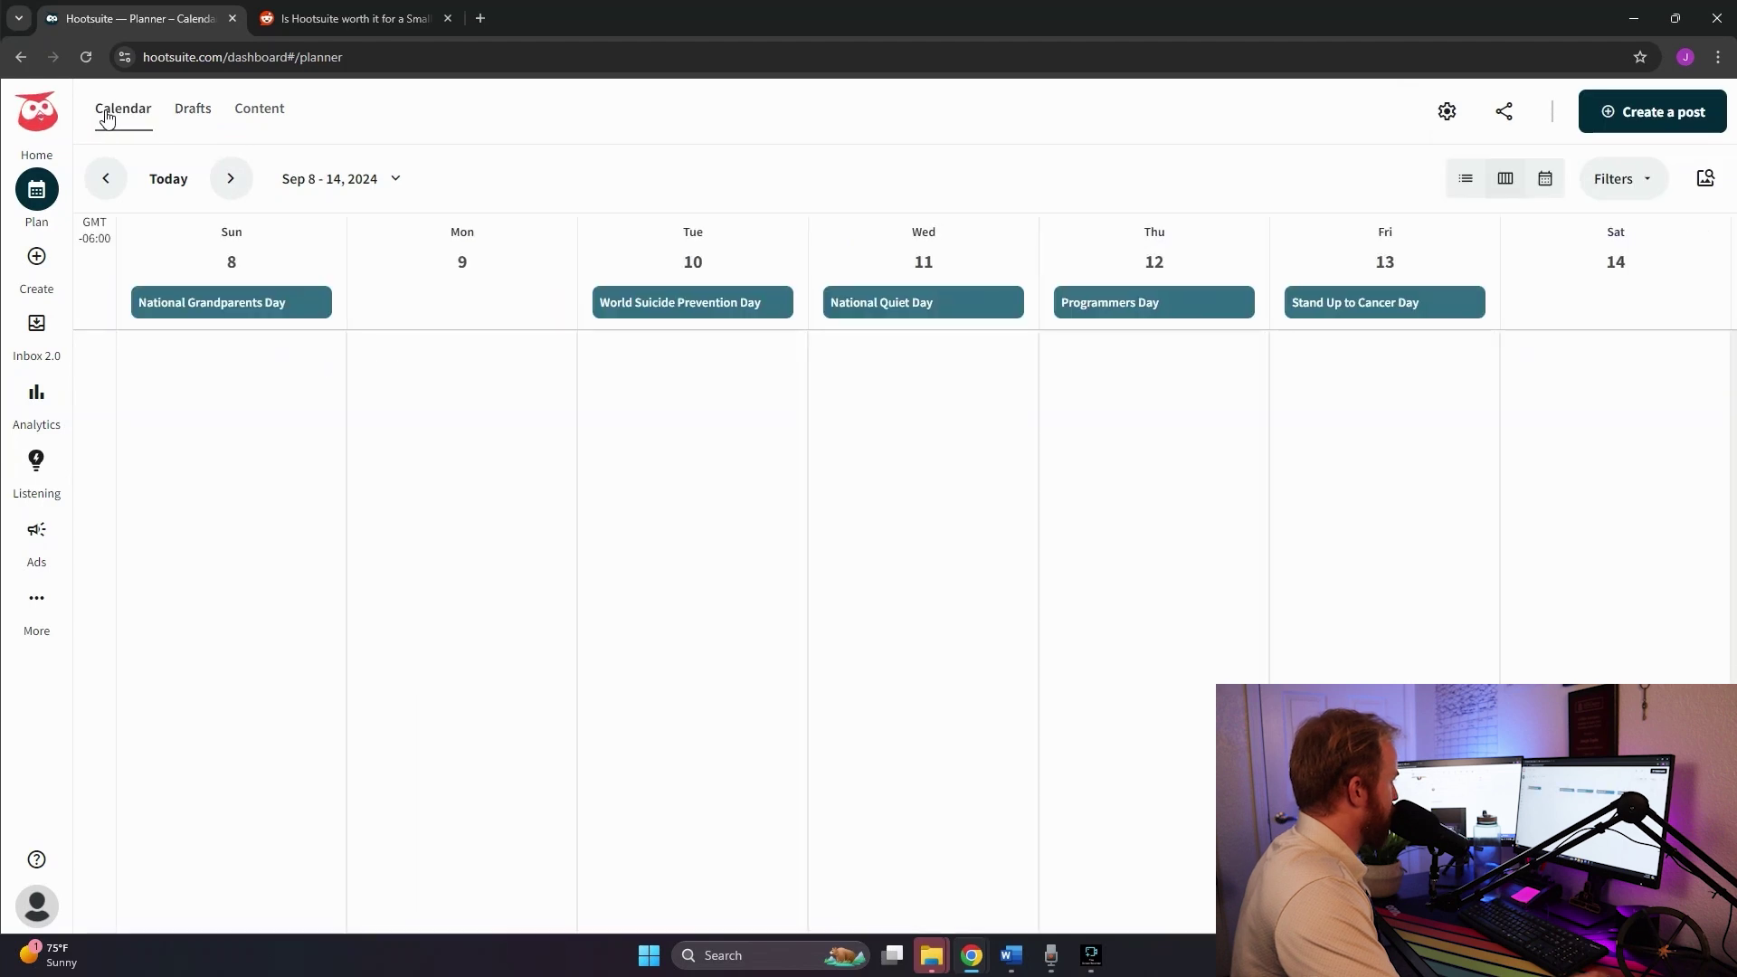
pyautogui.click(1545, 179)
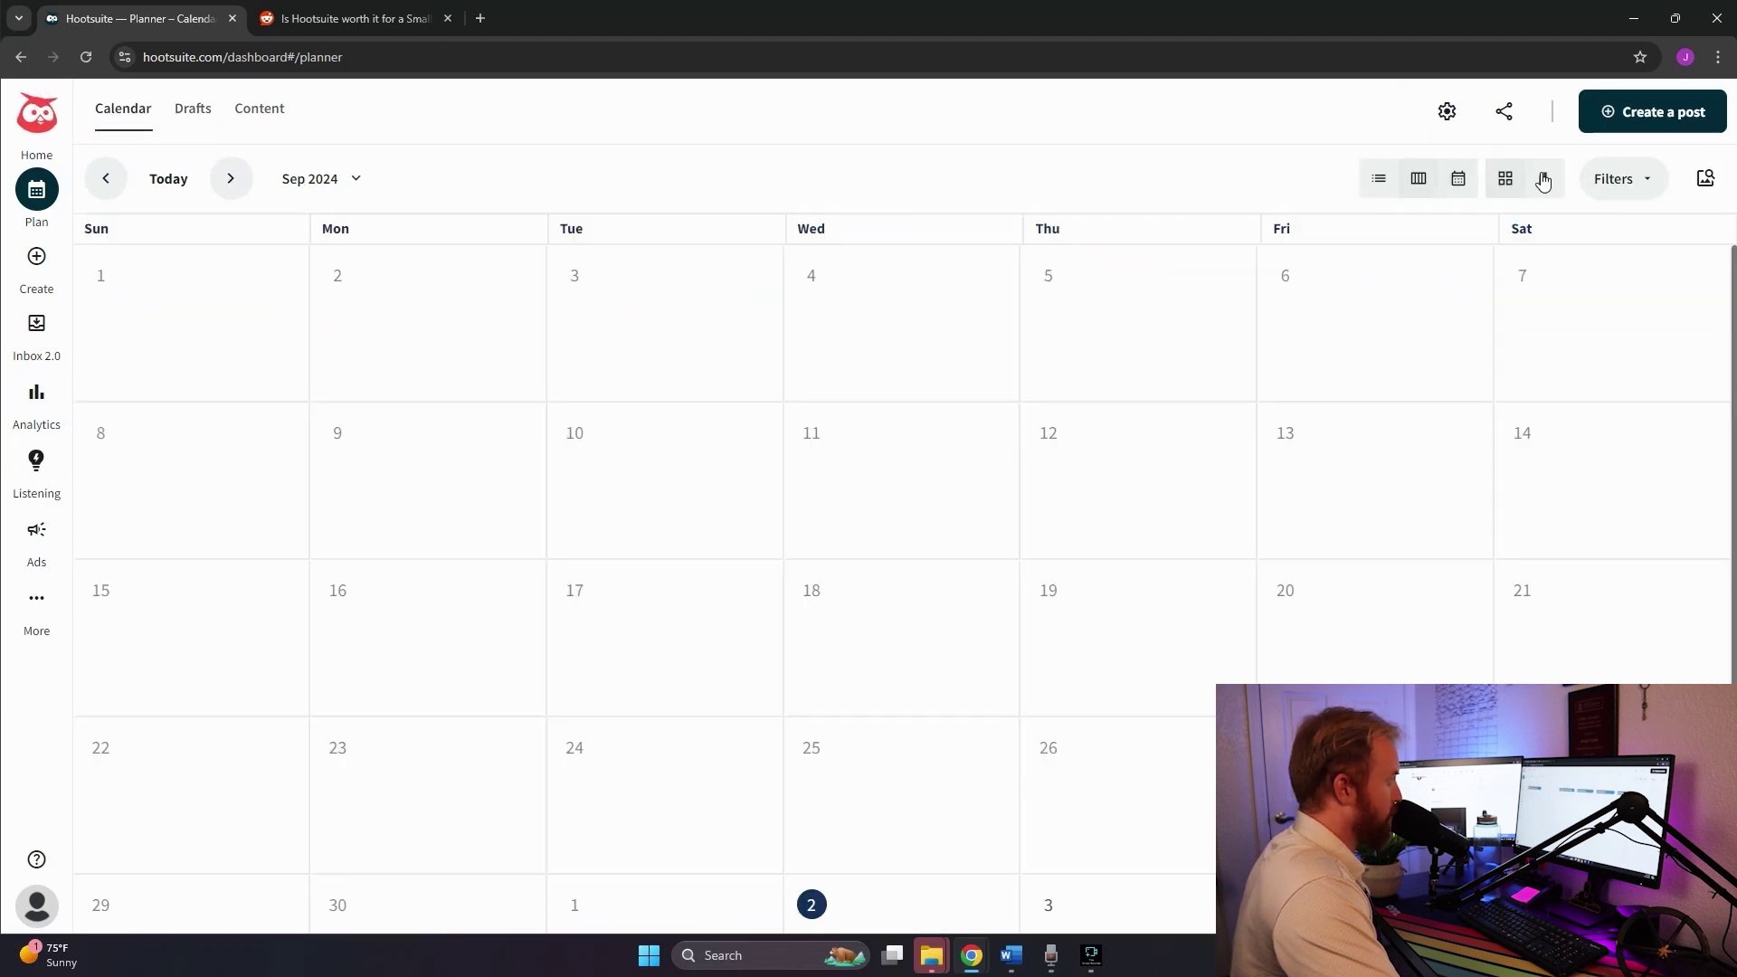
pyautogui.click(1389, 179)
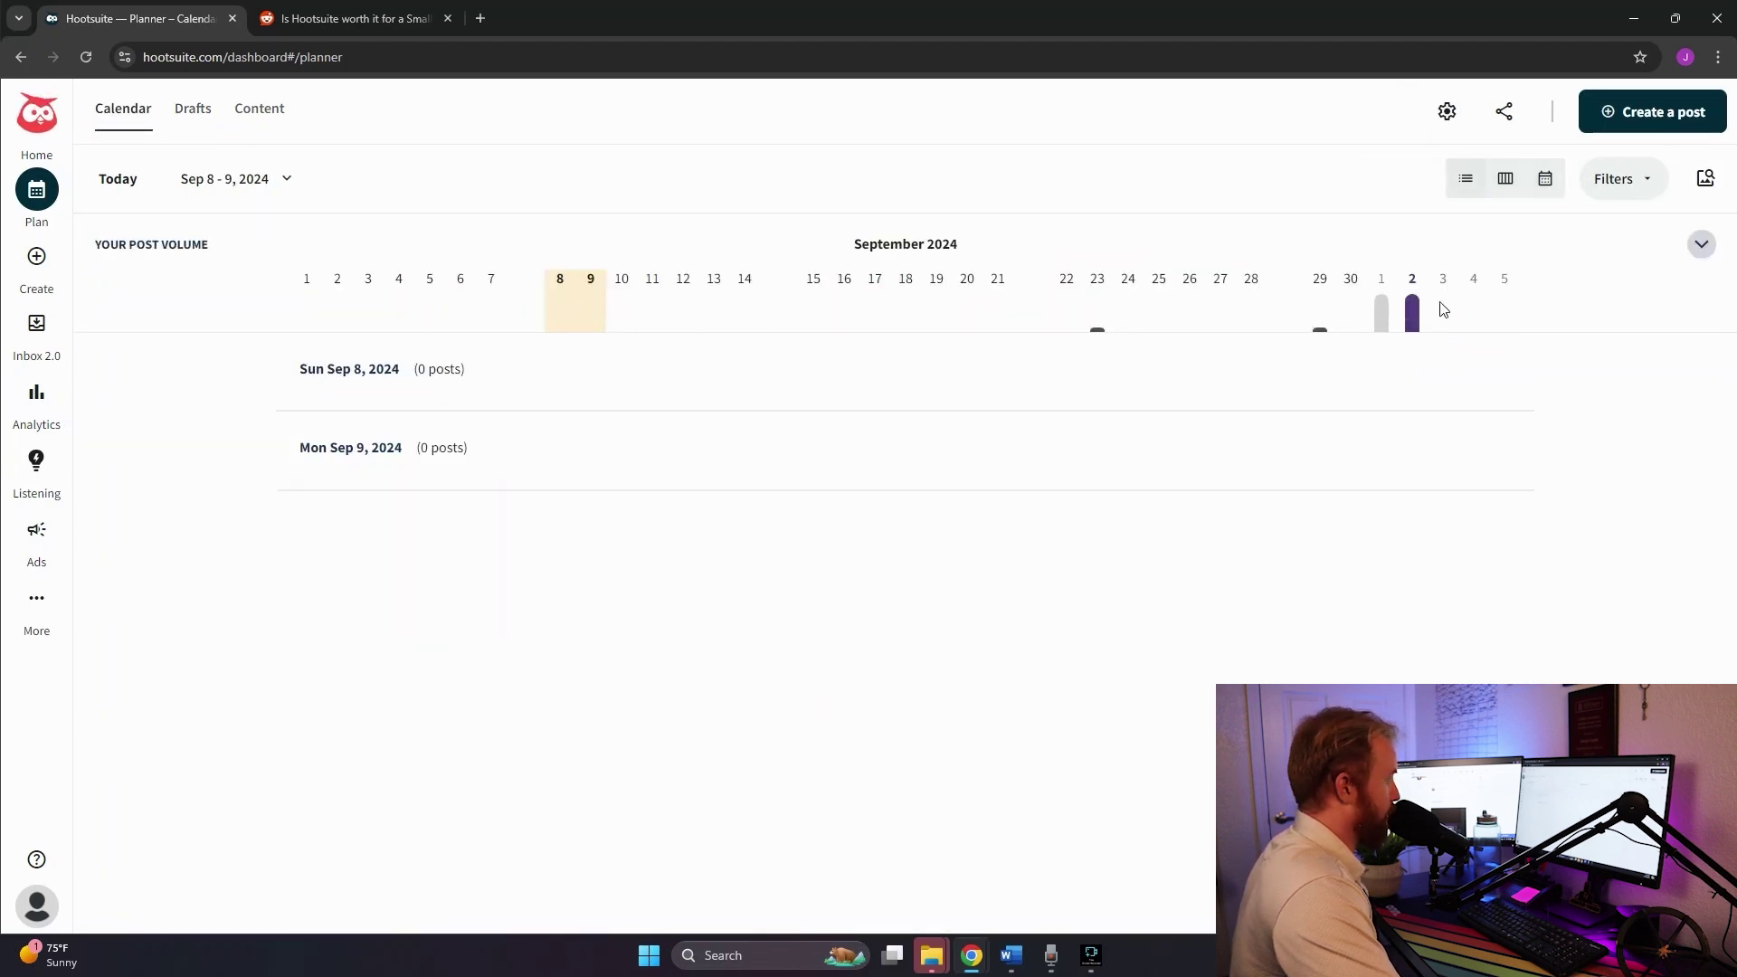
pyautogui.click(1503, 180)
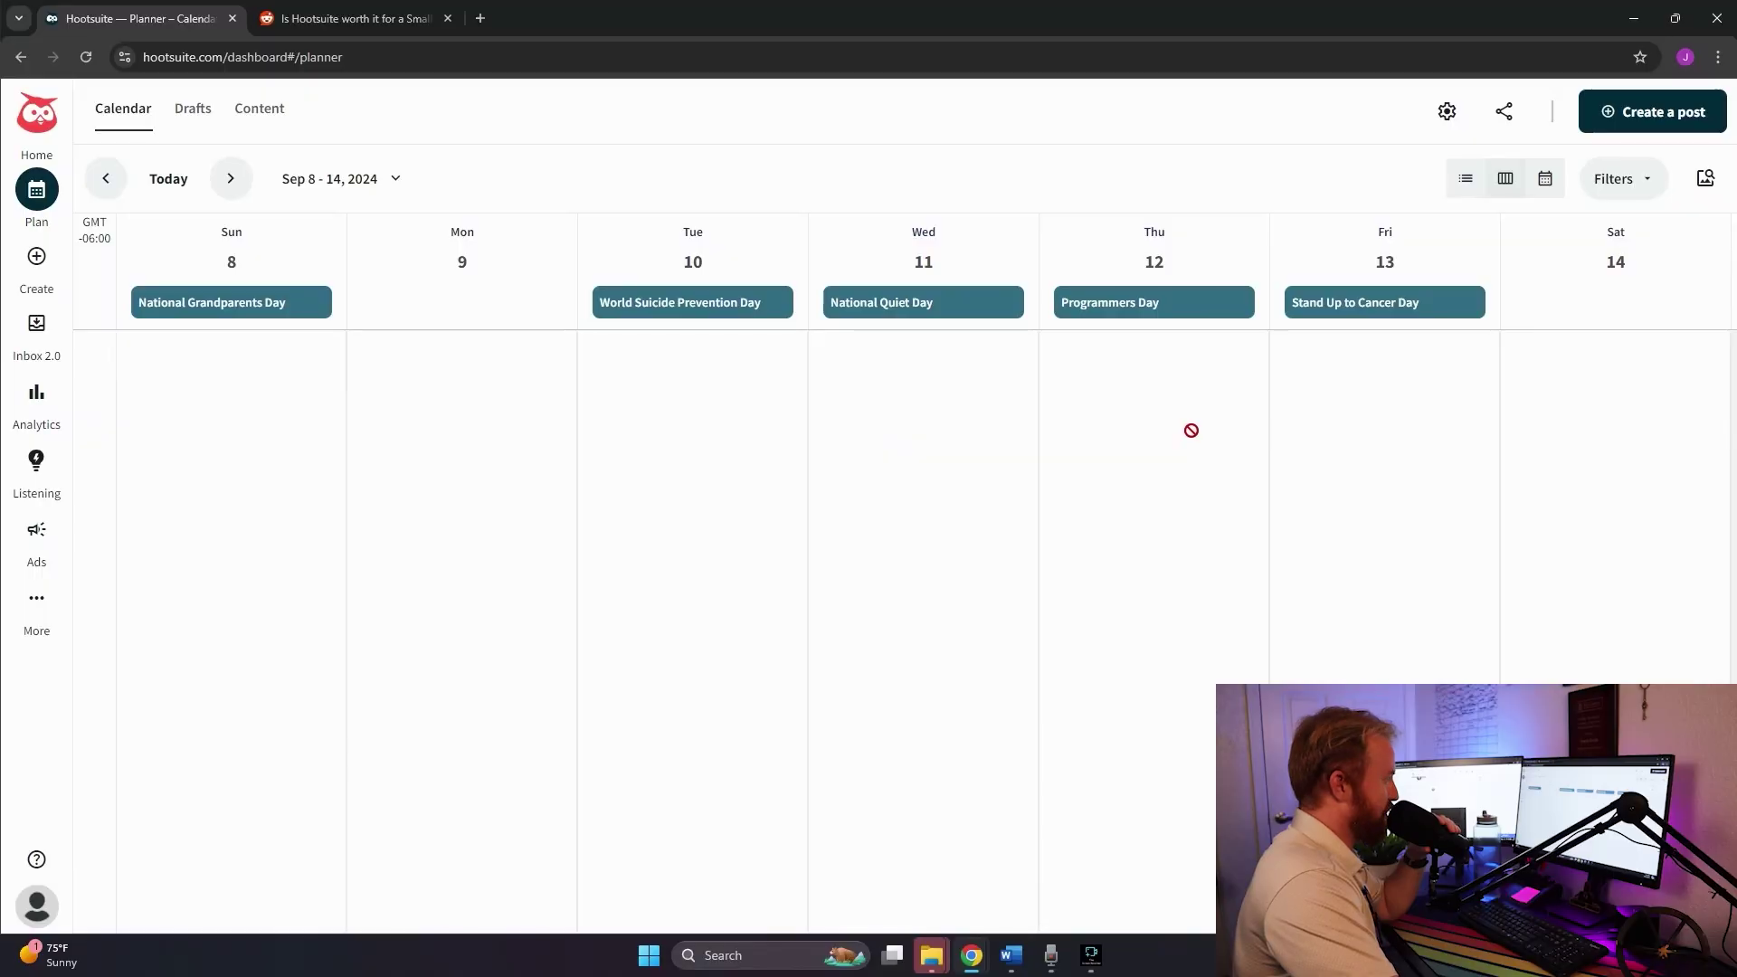
pyautogui.click(1546, 179)
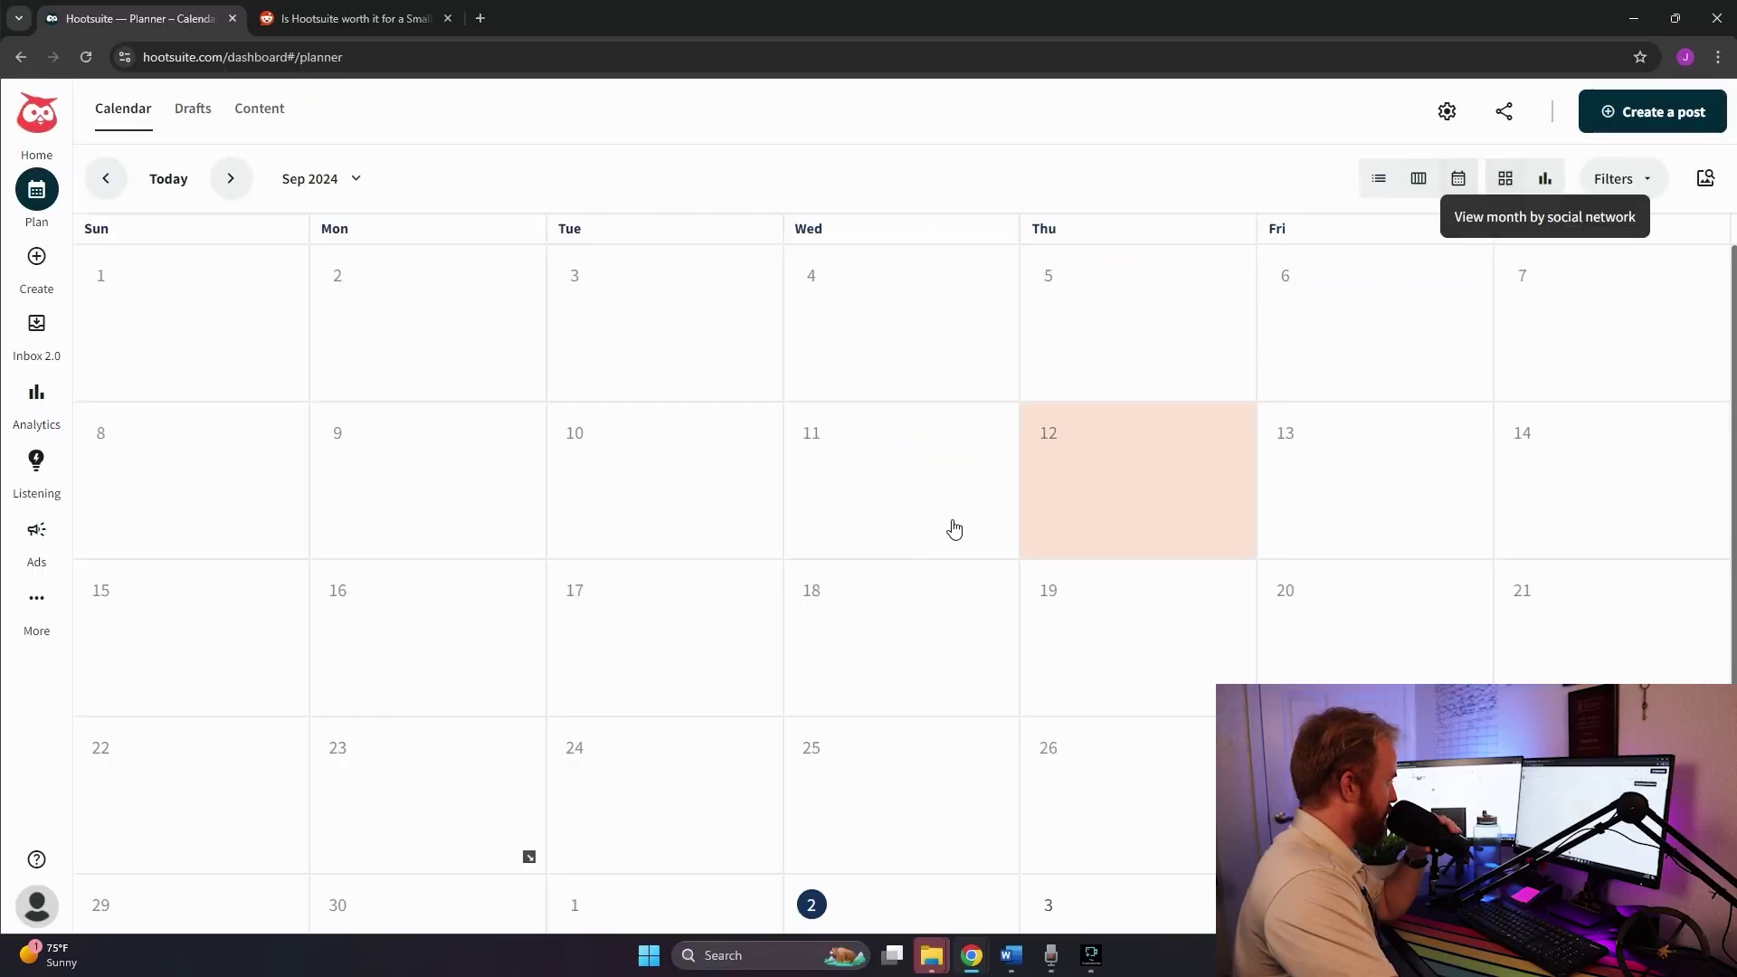
pyautogui.scroll(-1, 938, 561)
pyautogui.click(530, 762)
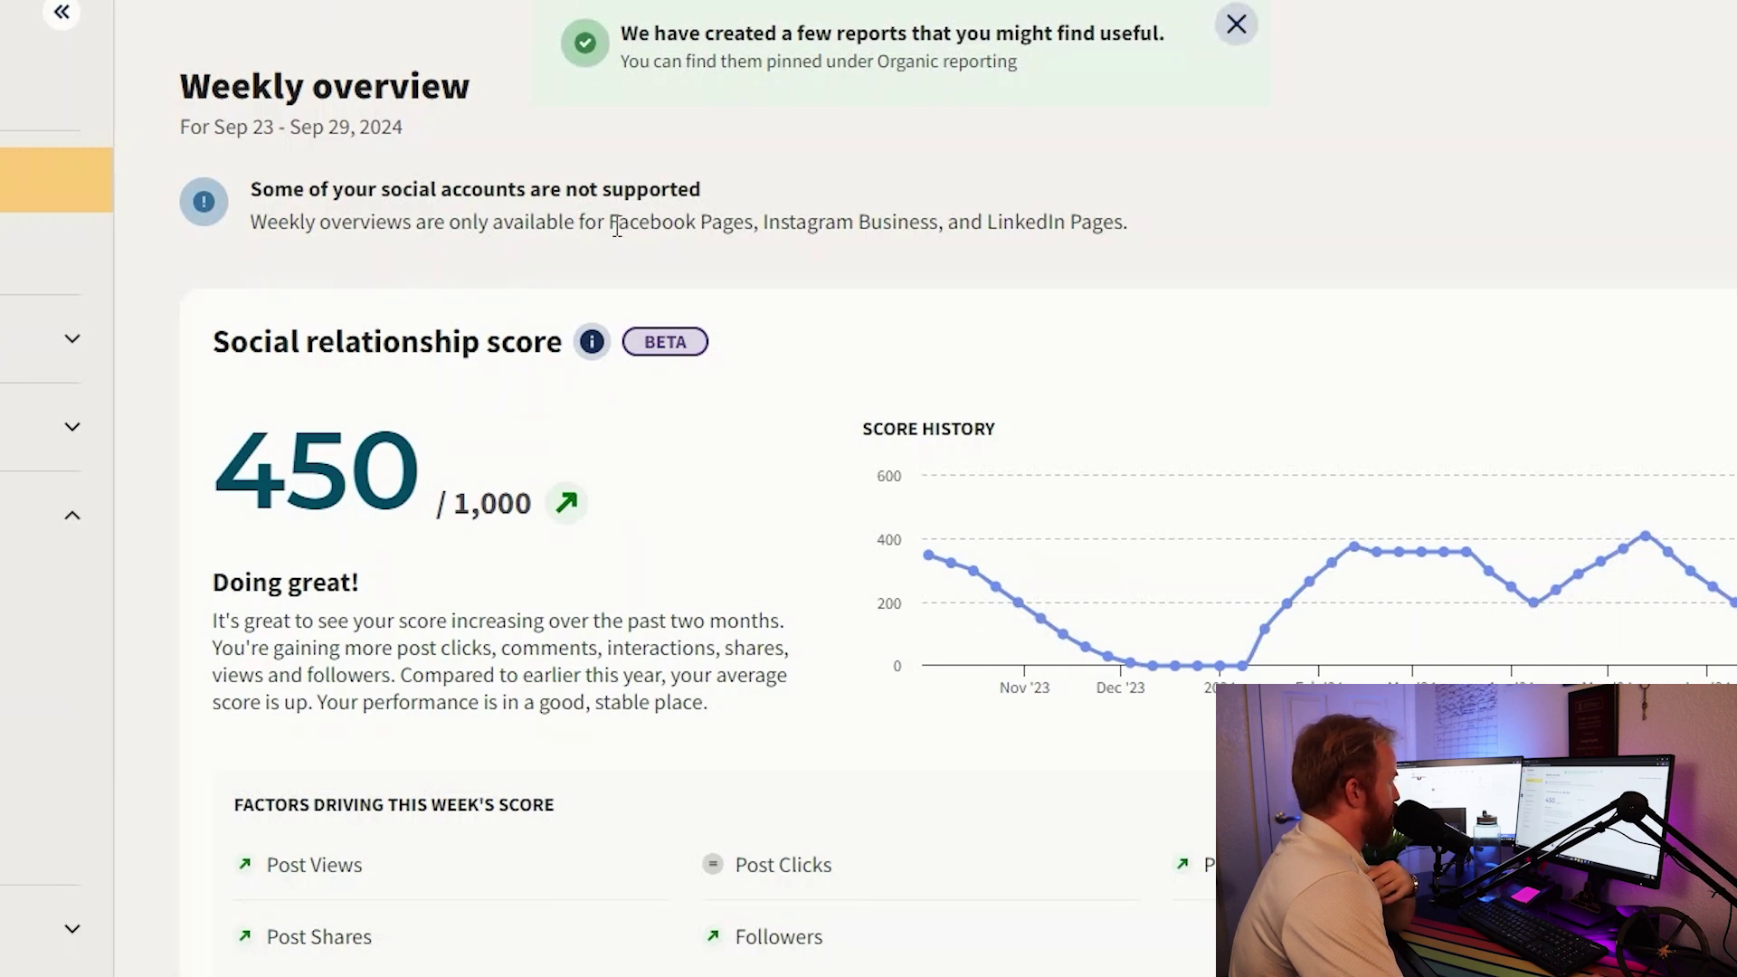
# Read the Weekly overview notice about which social account types the report supports
pyautogui.moveTo(617, 228); pyautogui.dragTo(926, 231)
pyautogui.click(1053, 266)
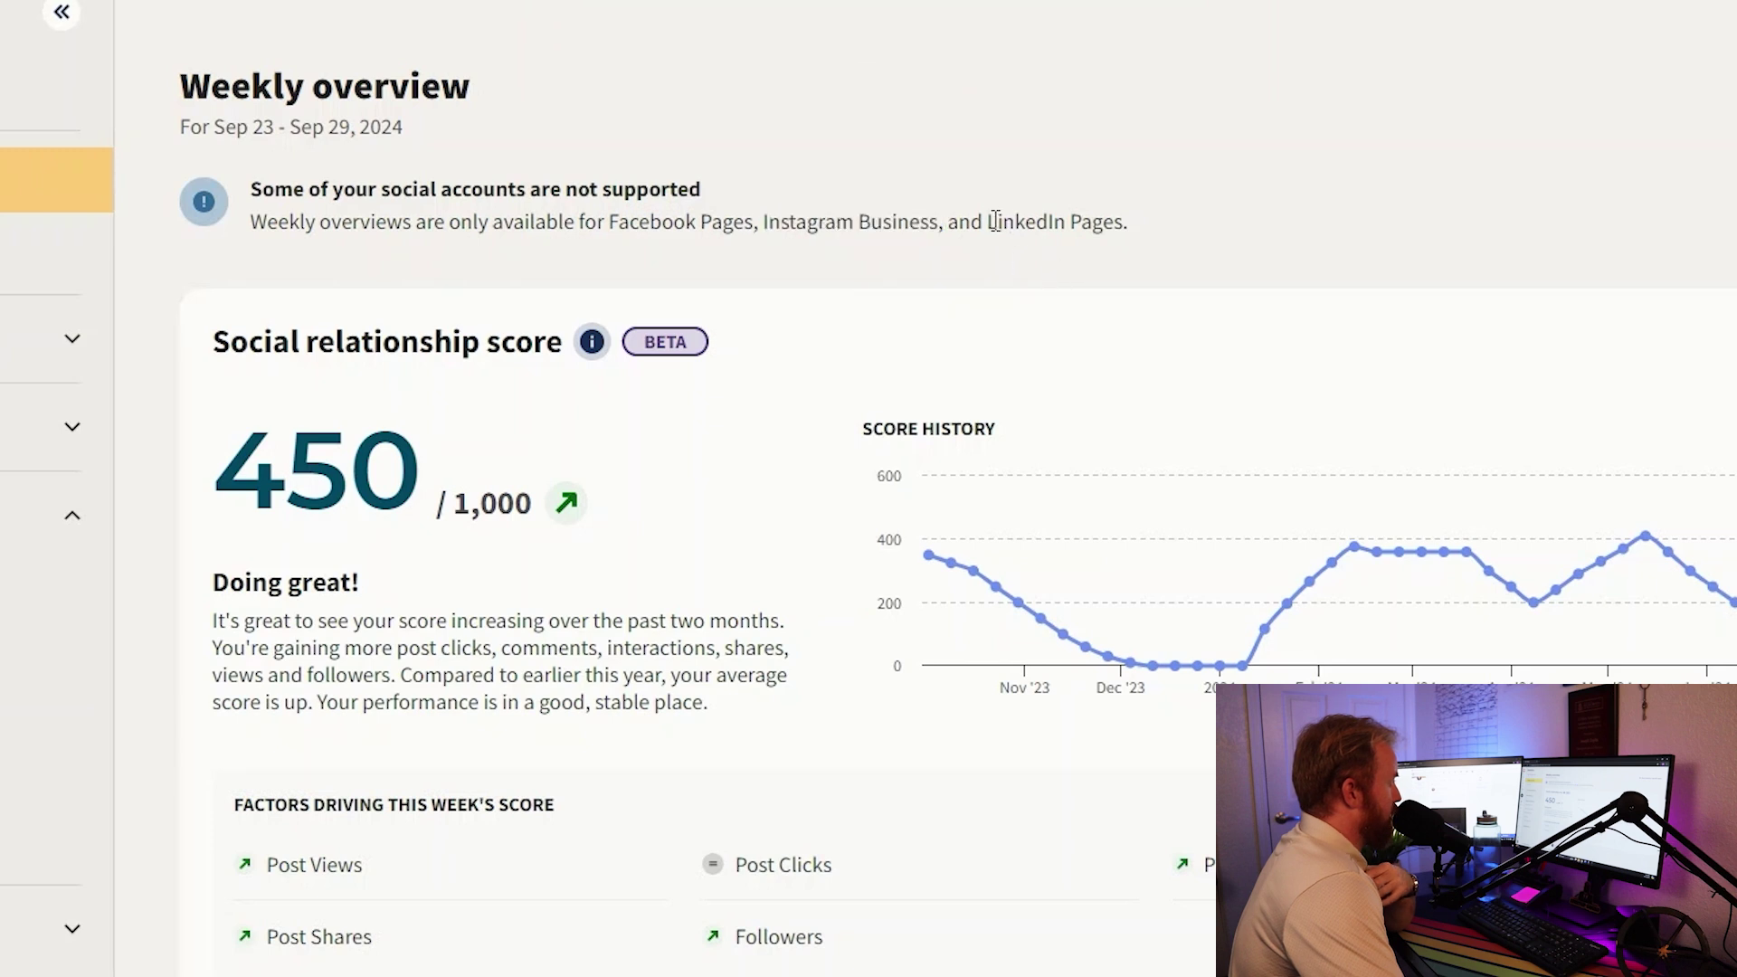
pyautogui.moveTo(1052, 229); pyautogui.dragTo(1131, 239)
pyautogui.click(1131, 239)
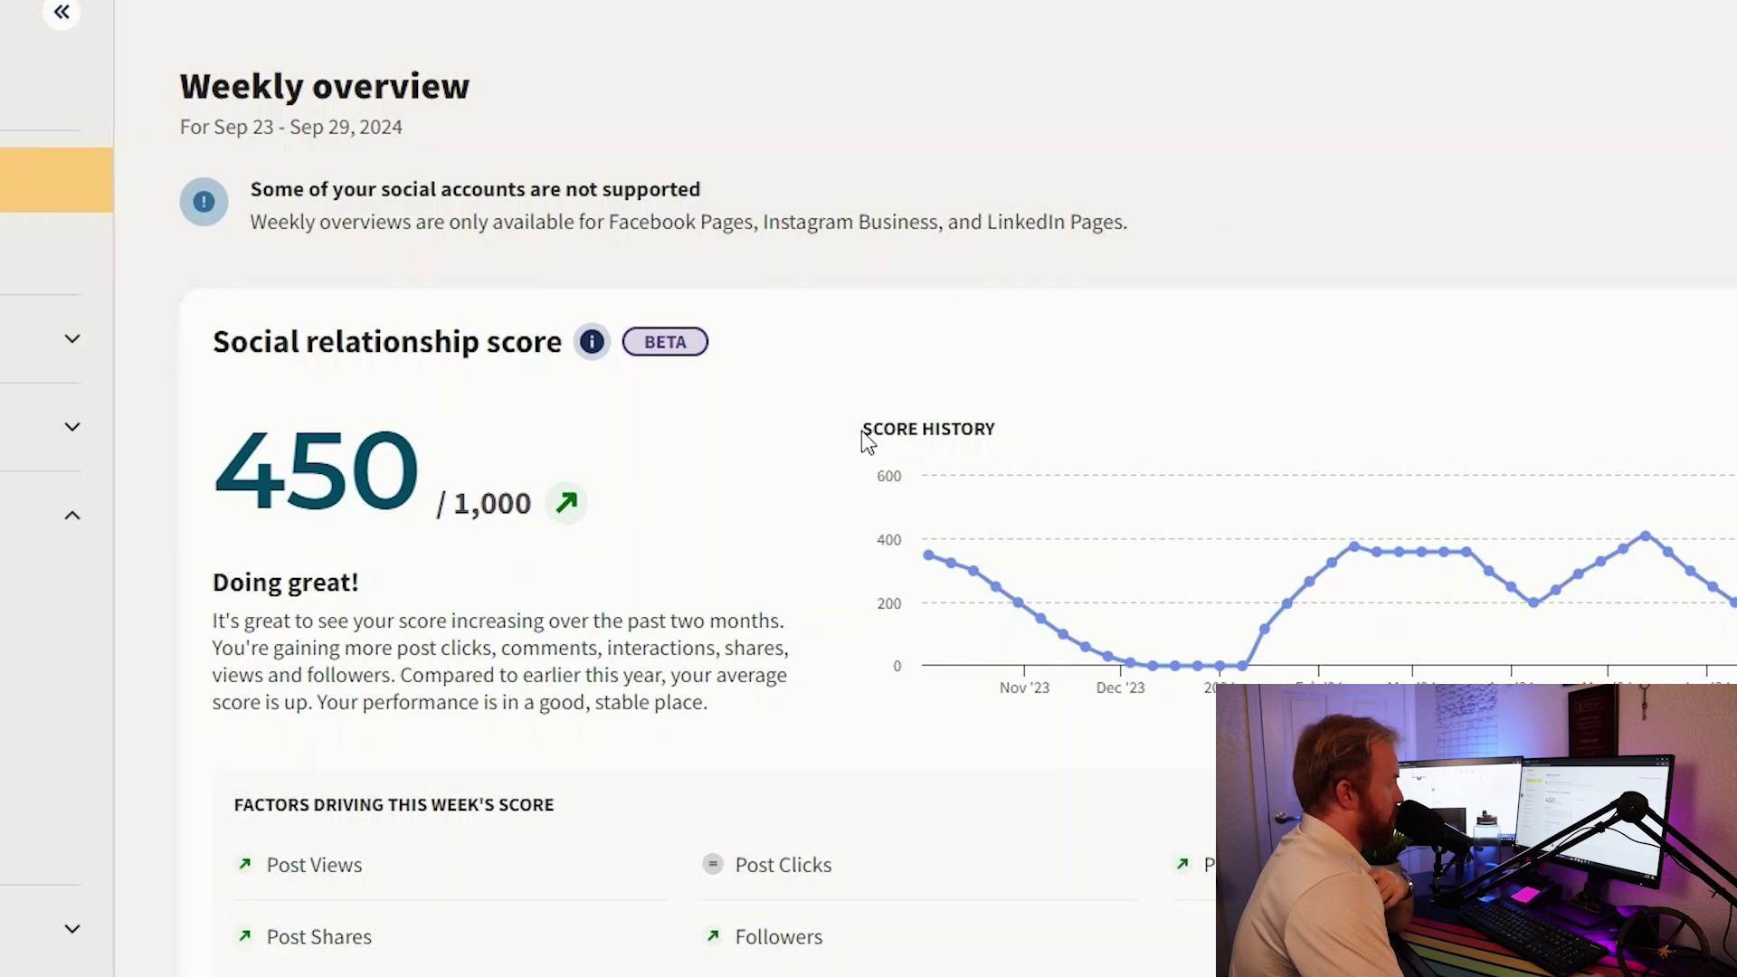
# Examine the social relationship score, its score history graph and the factors driving this week's score
pyautogui.moveTo(1023, 620)
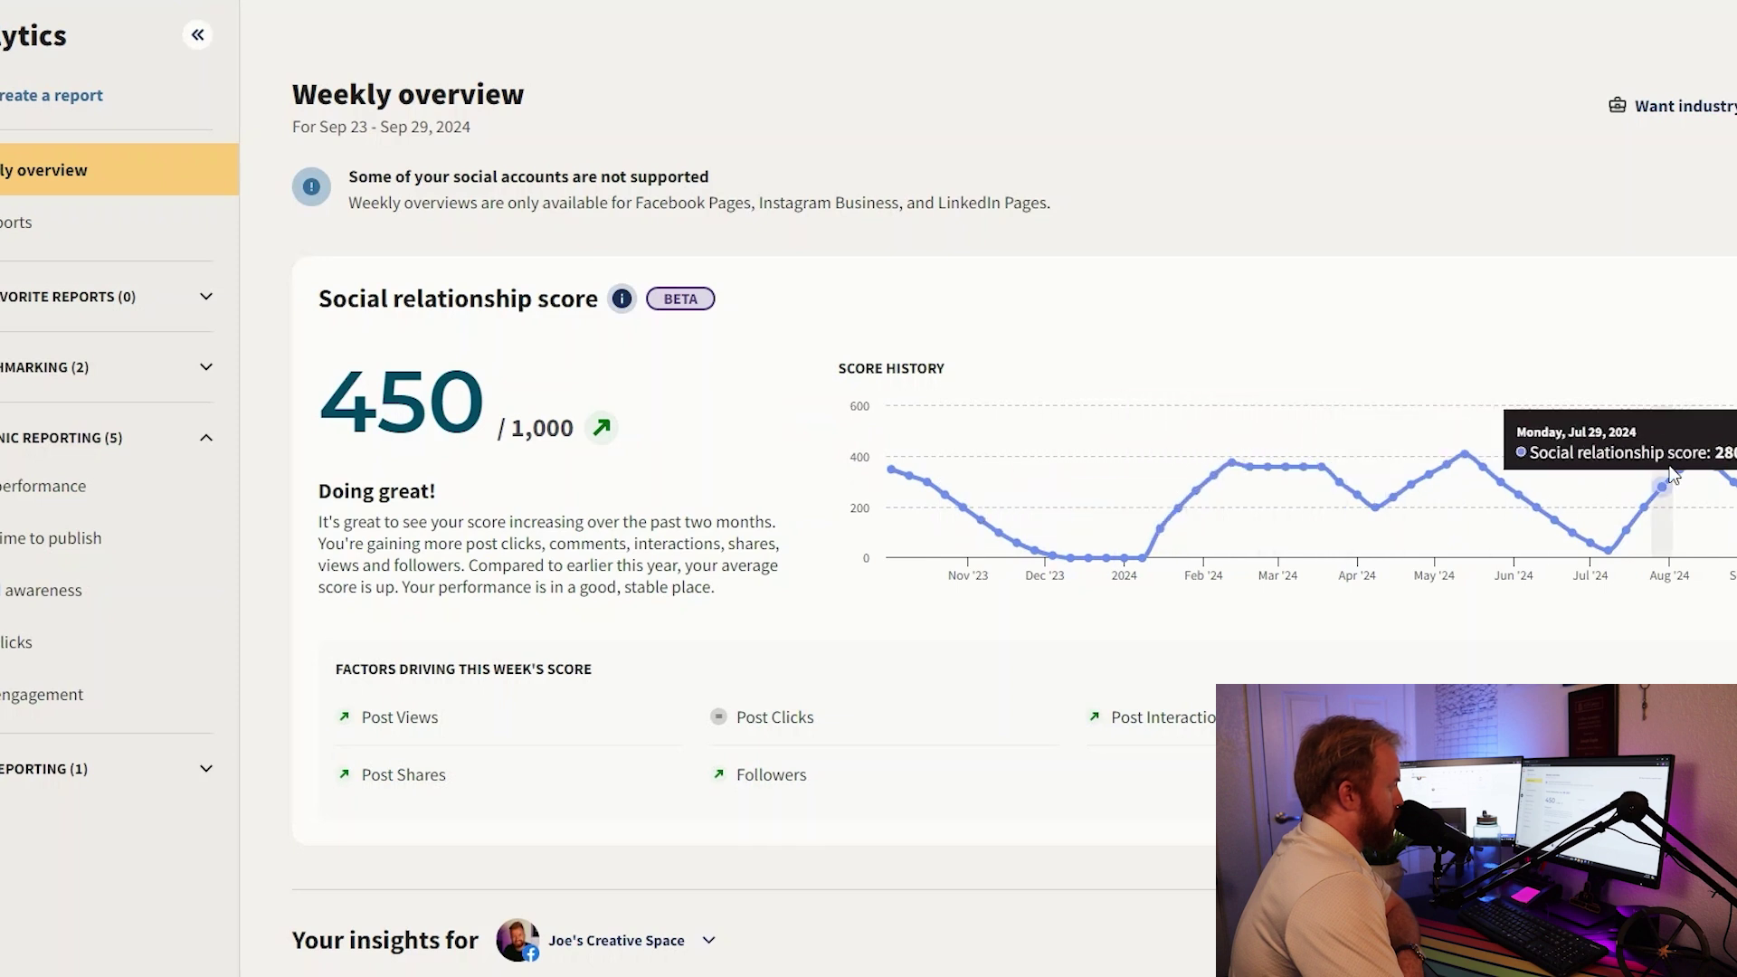
pyautogui.scroll(-1, 584, 697)
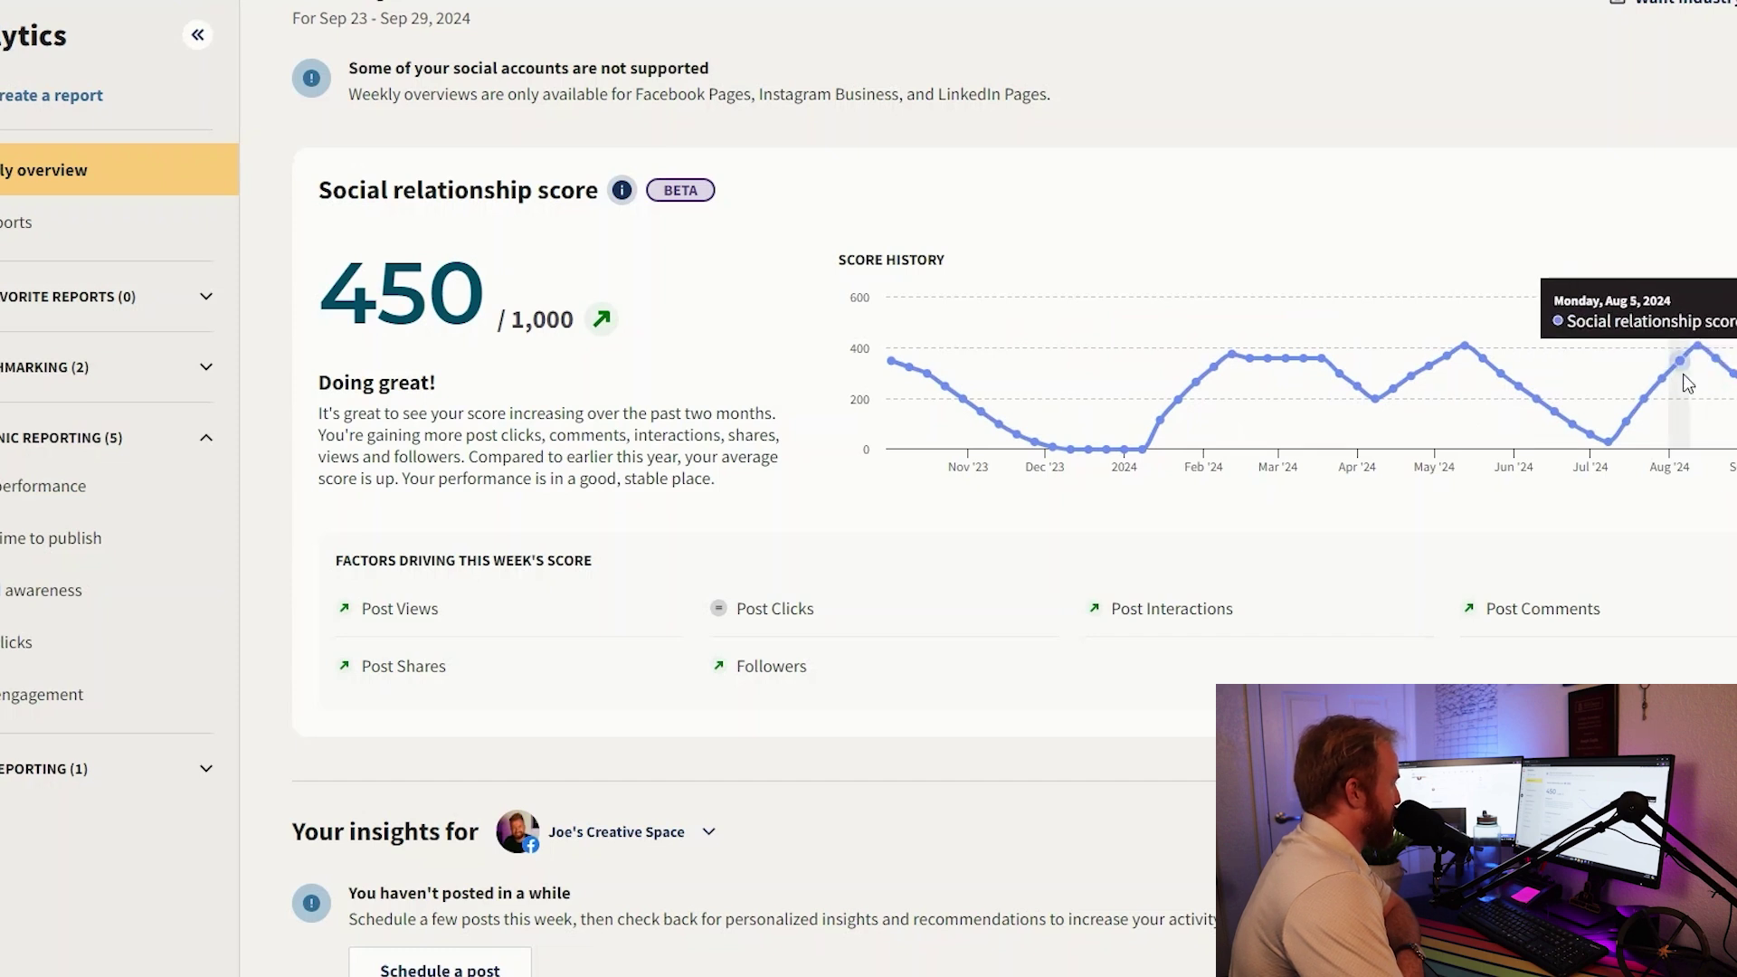
pyautogui.scroll(-6, 1291, 605)
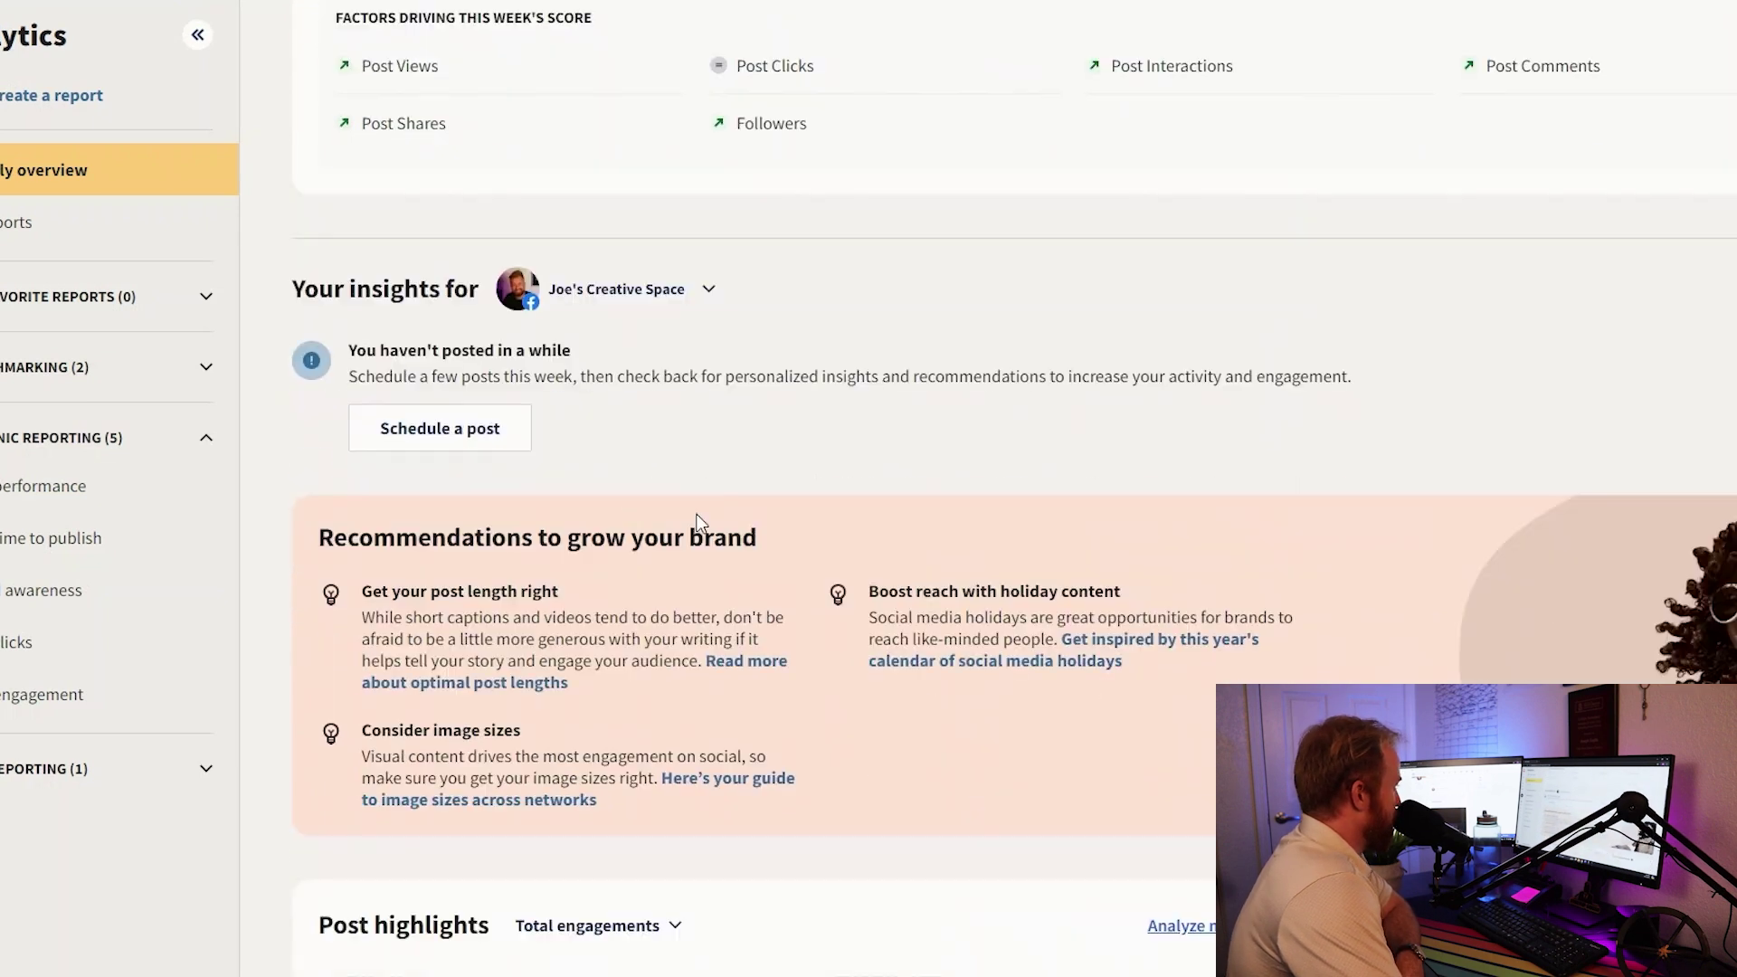
pyautogui.scroll(4, 685, 486)
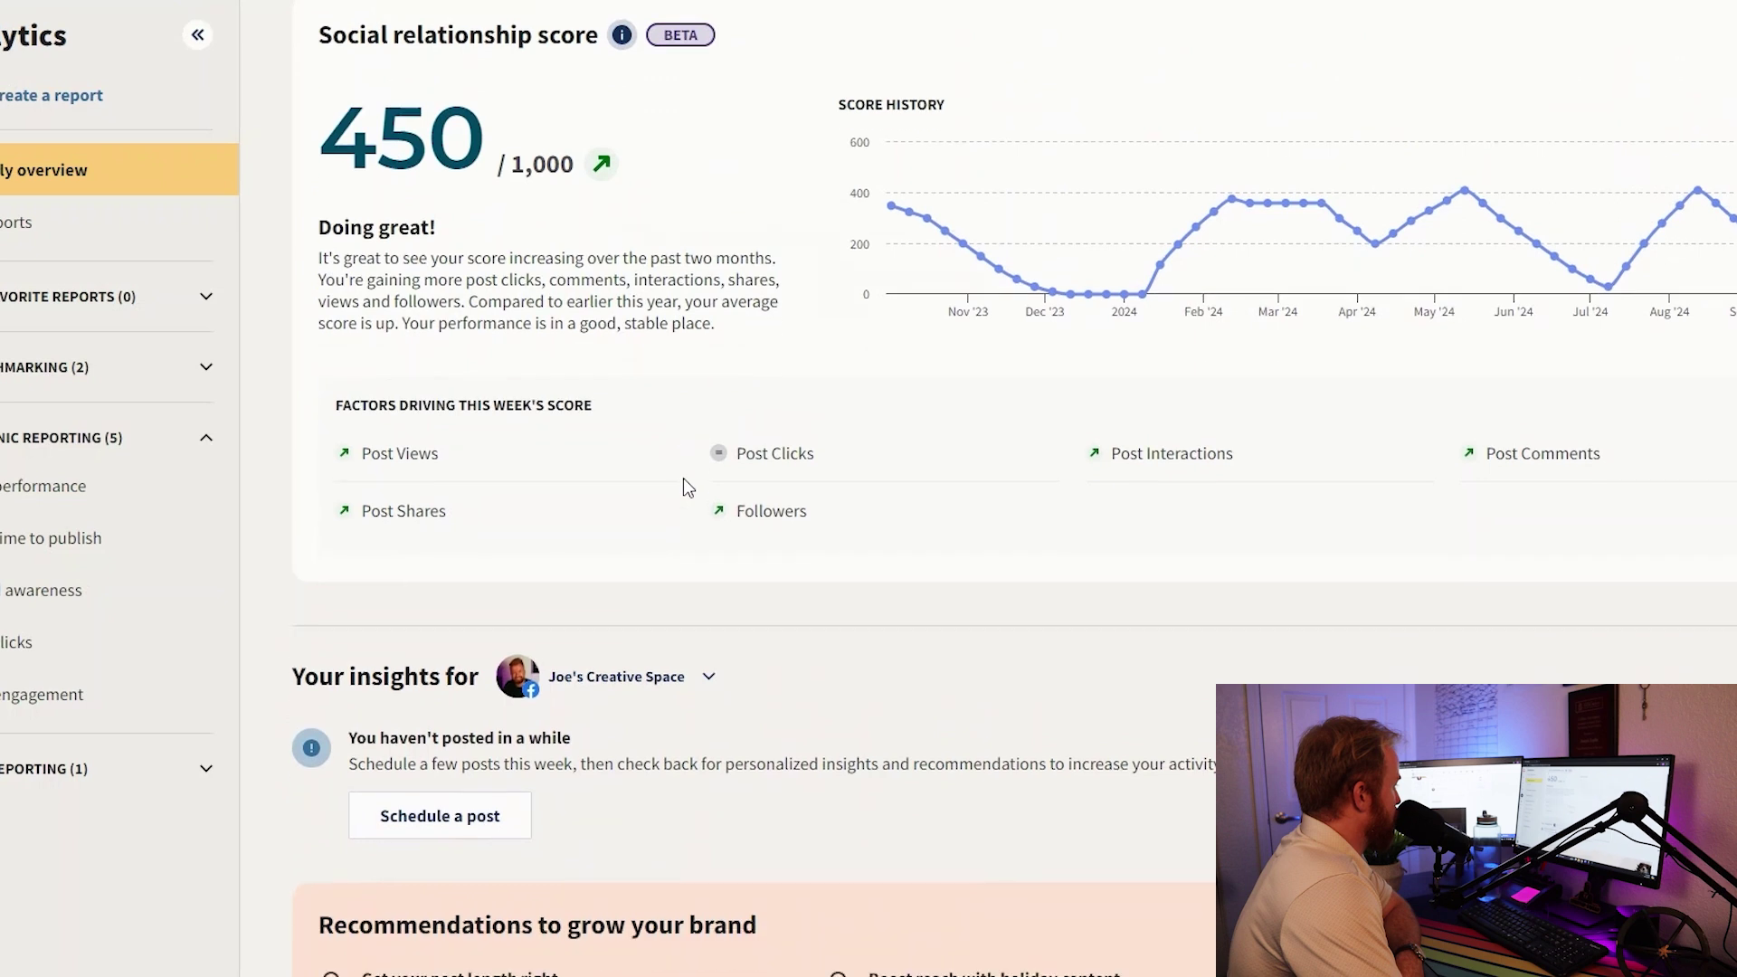
pyautogui.scroll(-4, 685, 480)
# Show the weekly insights for the Instagram Business account and read its recommendations, post highlights, engagement figures and further report options
pyautogui.click(697, 302)
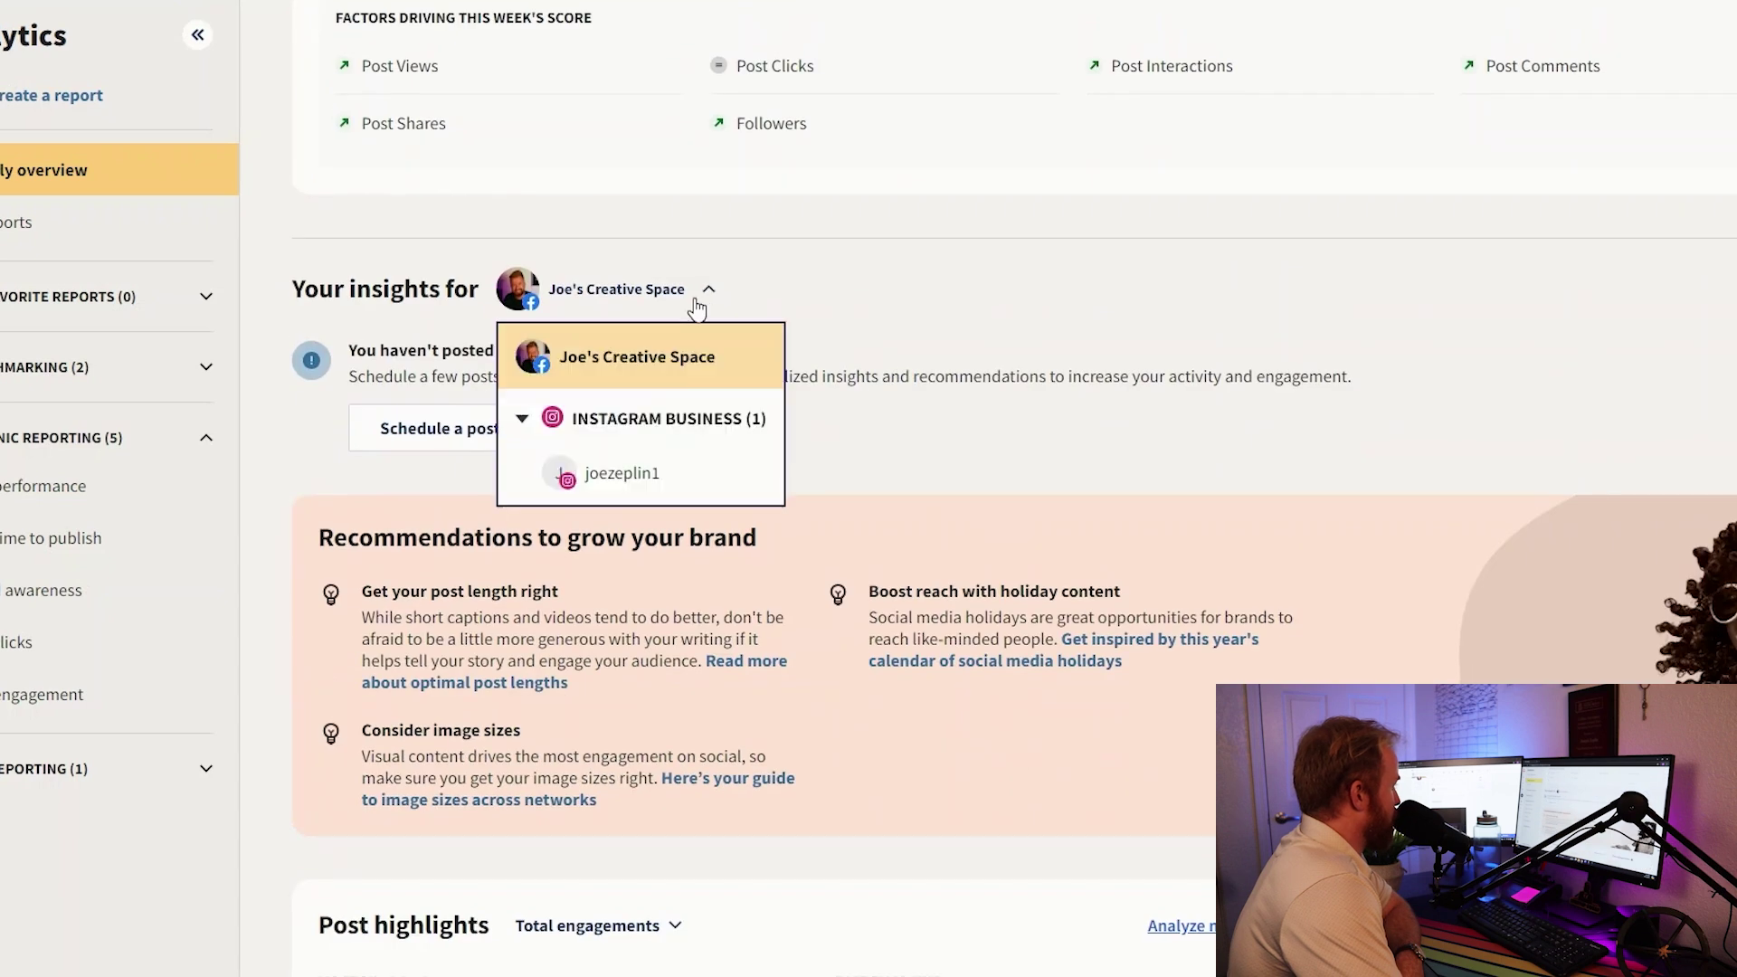
pyautogui.click(632, 474)
pyautogui.scroll(-5, 1100, 544)
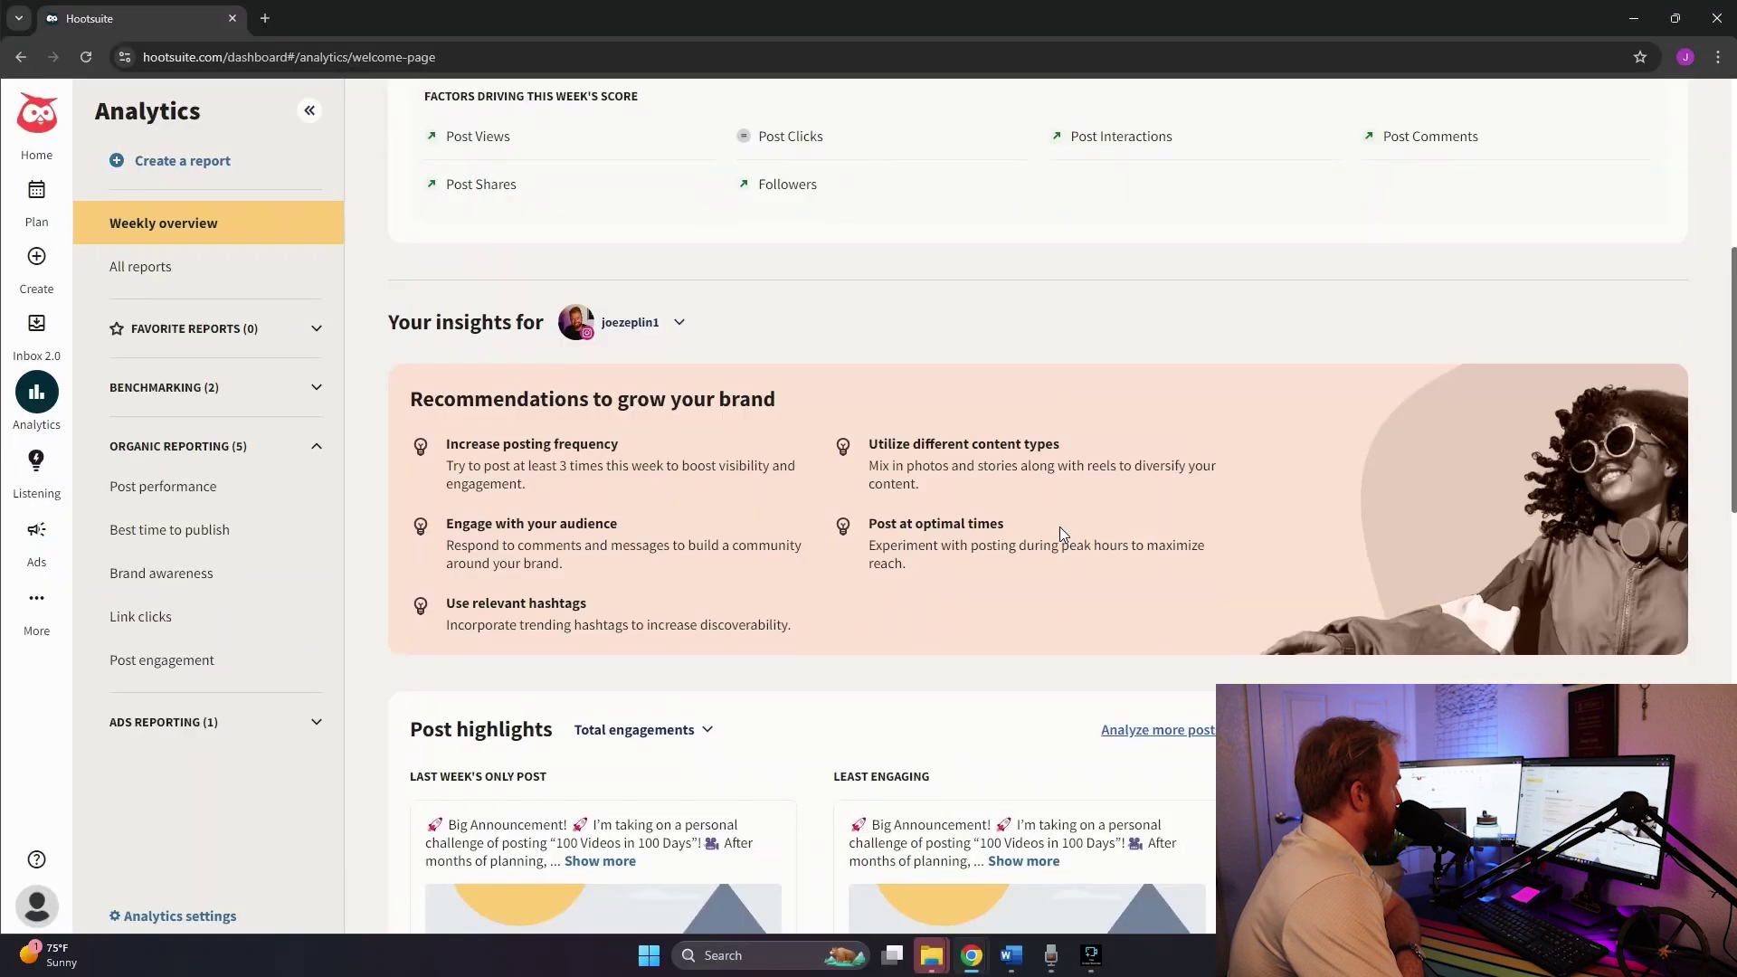
pyautogui.scroll(-1, 1061, 534)
pyautogui.scroll(-4, 1063, 534)
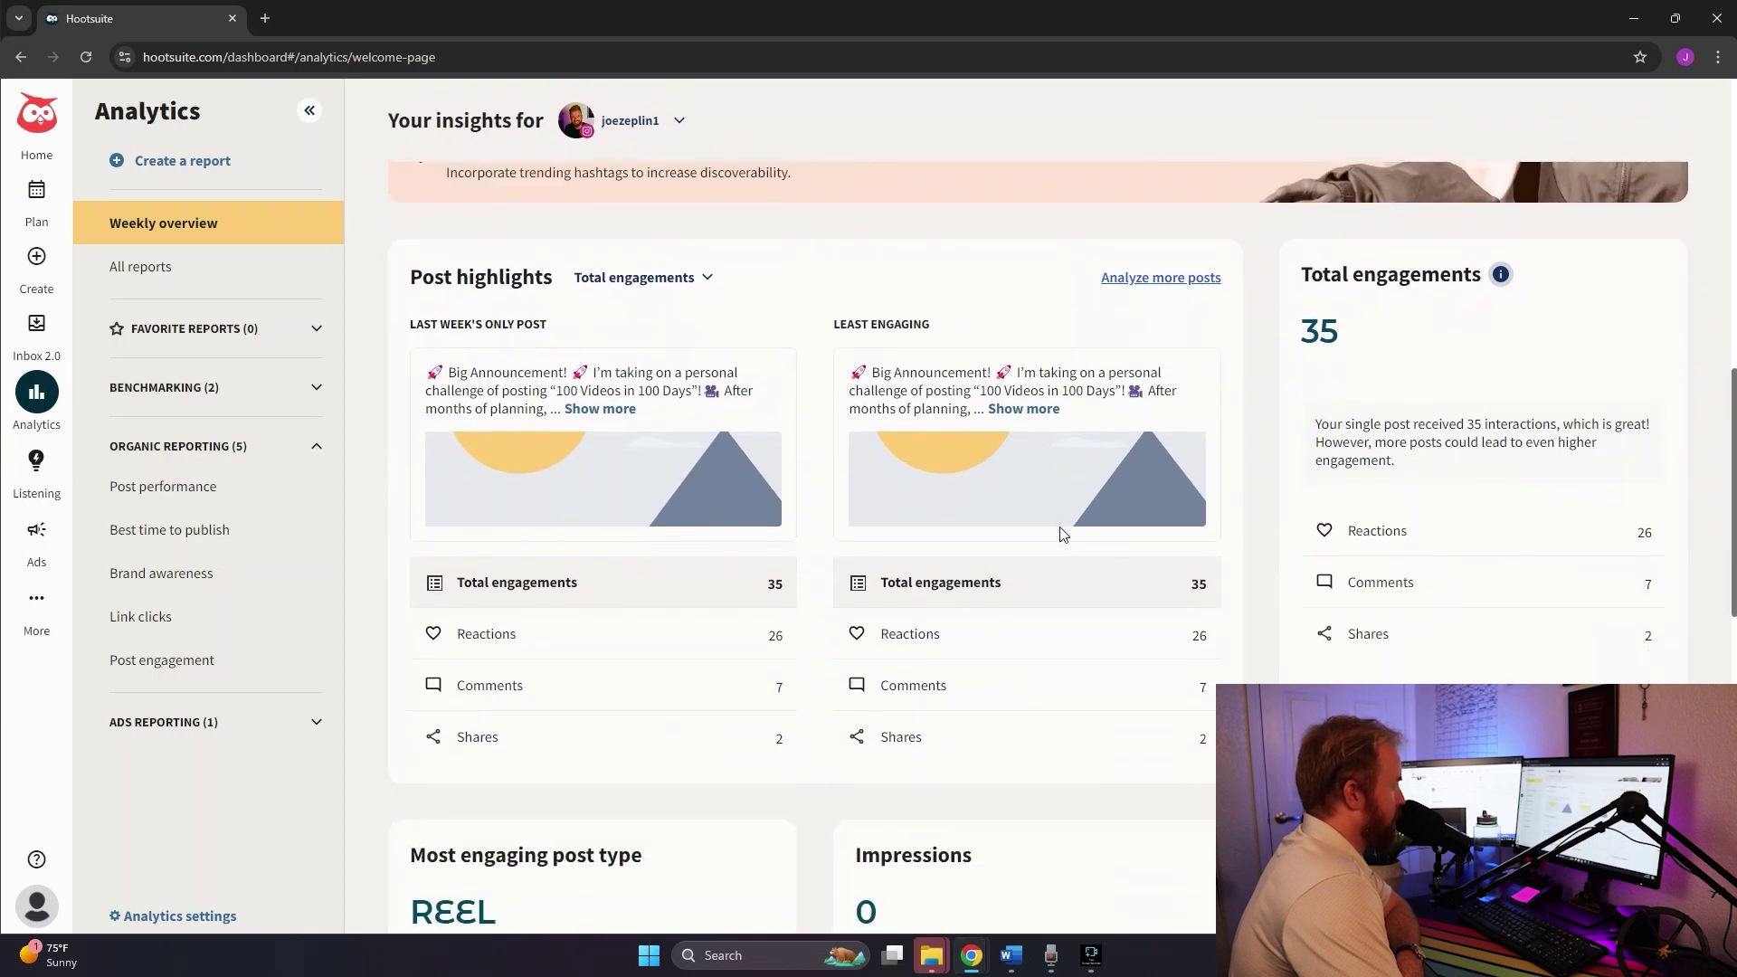
pyautogui.scroll(-2, 1061, 534)
pyautogui.scroll(-8, 1064, 533)
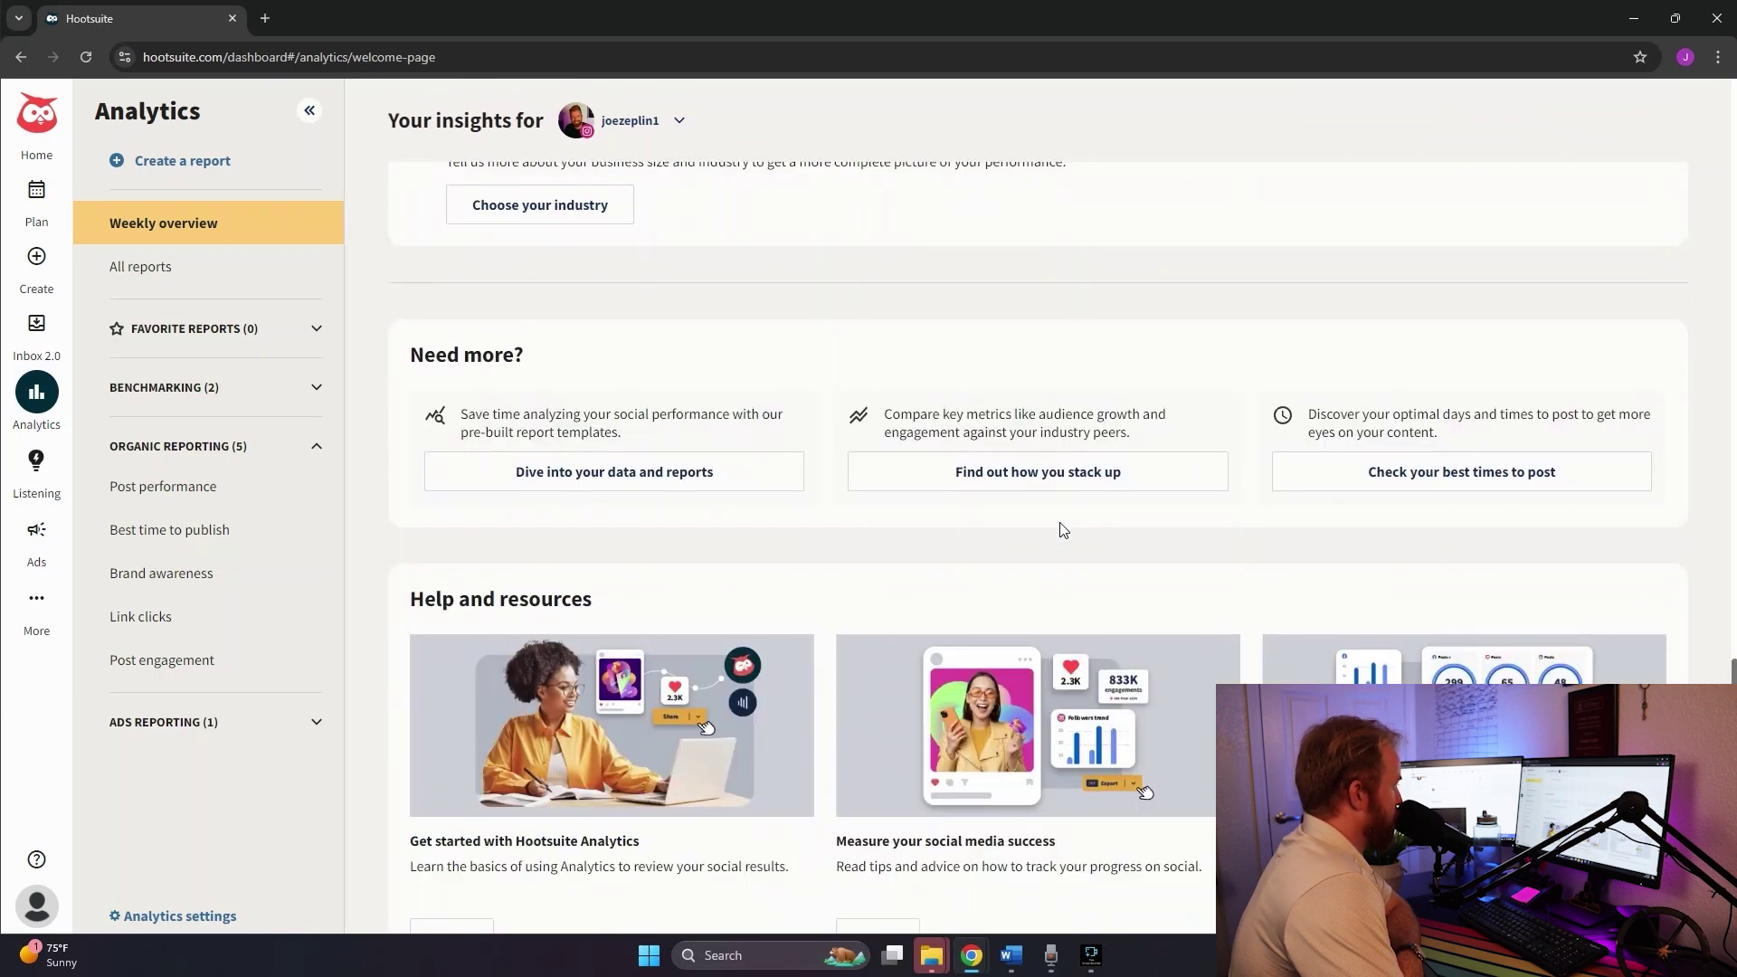
pyautogui.scroll(-8, 651, 583)
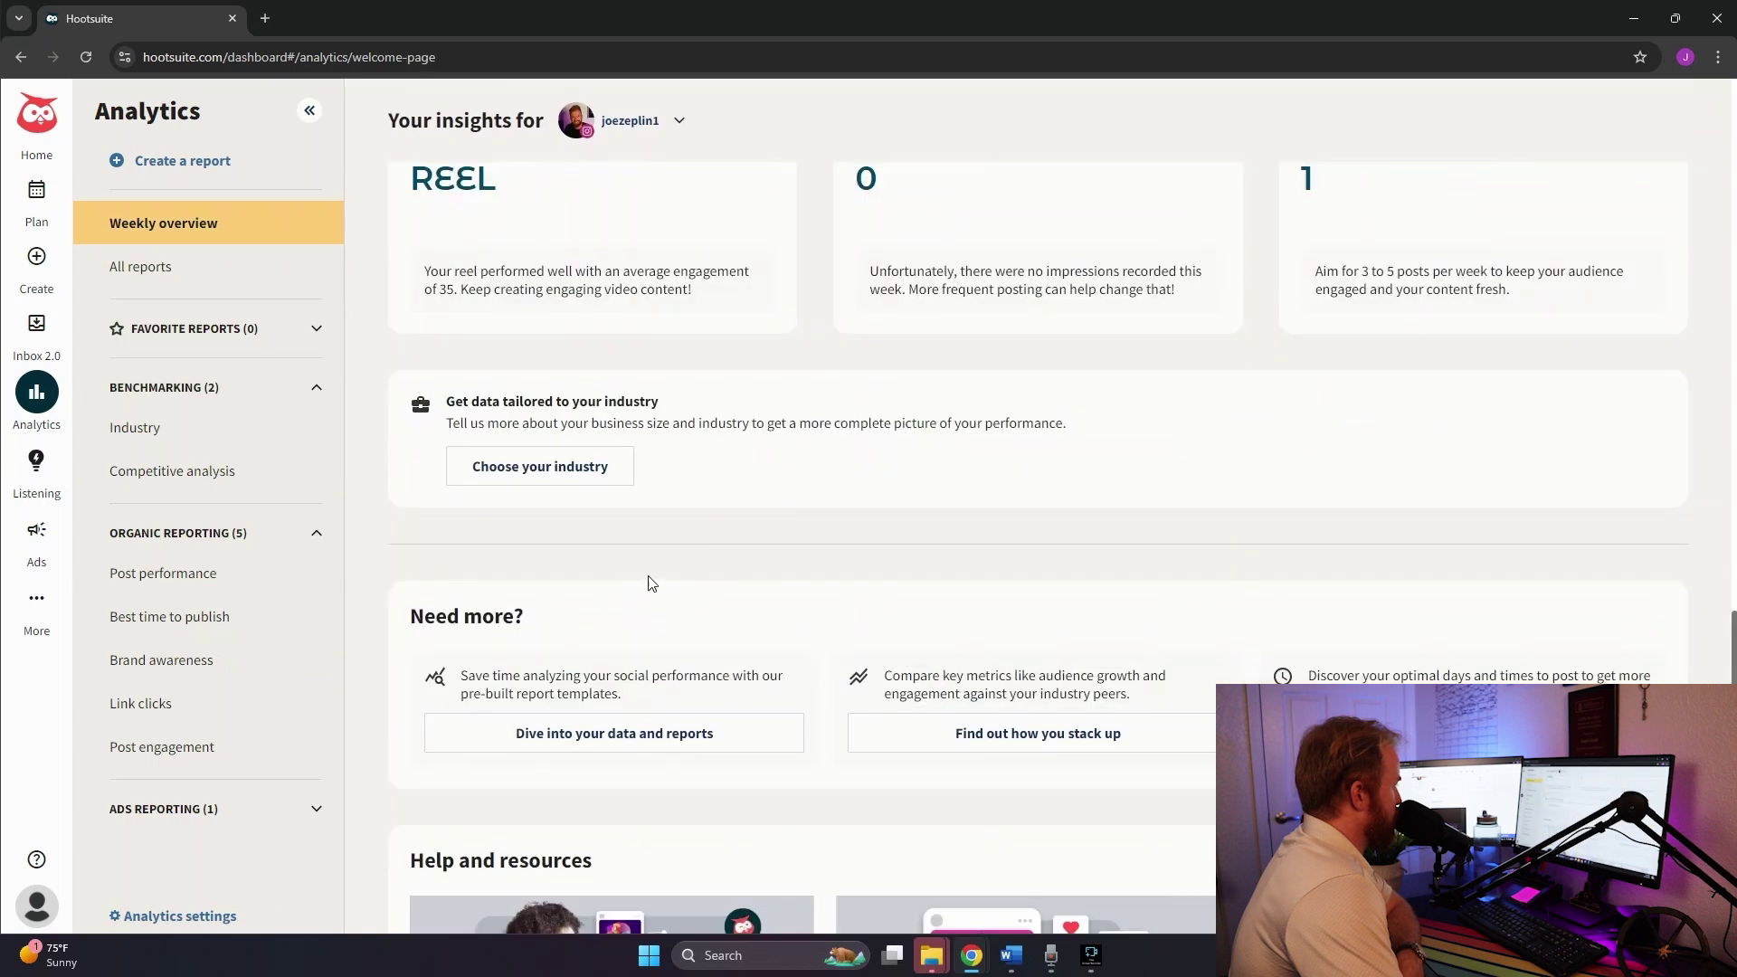
pyautogui.scroll(-2, 601, 537)
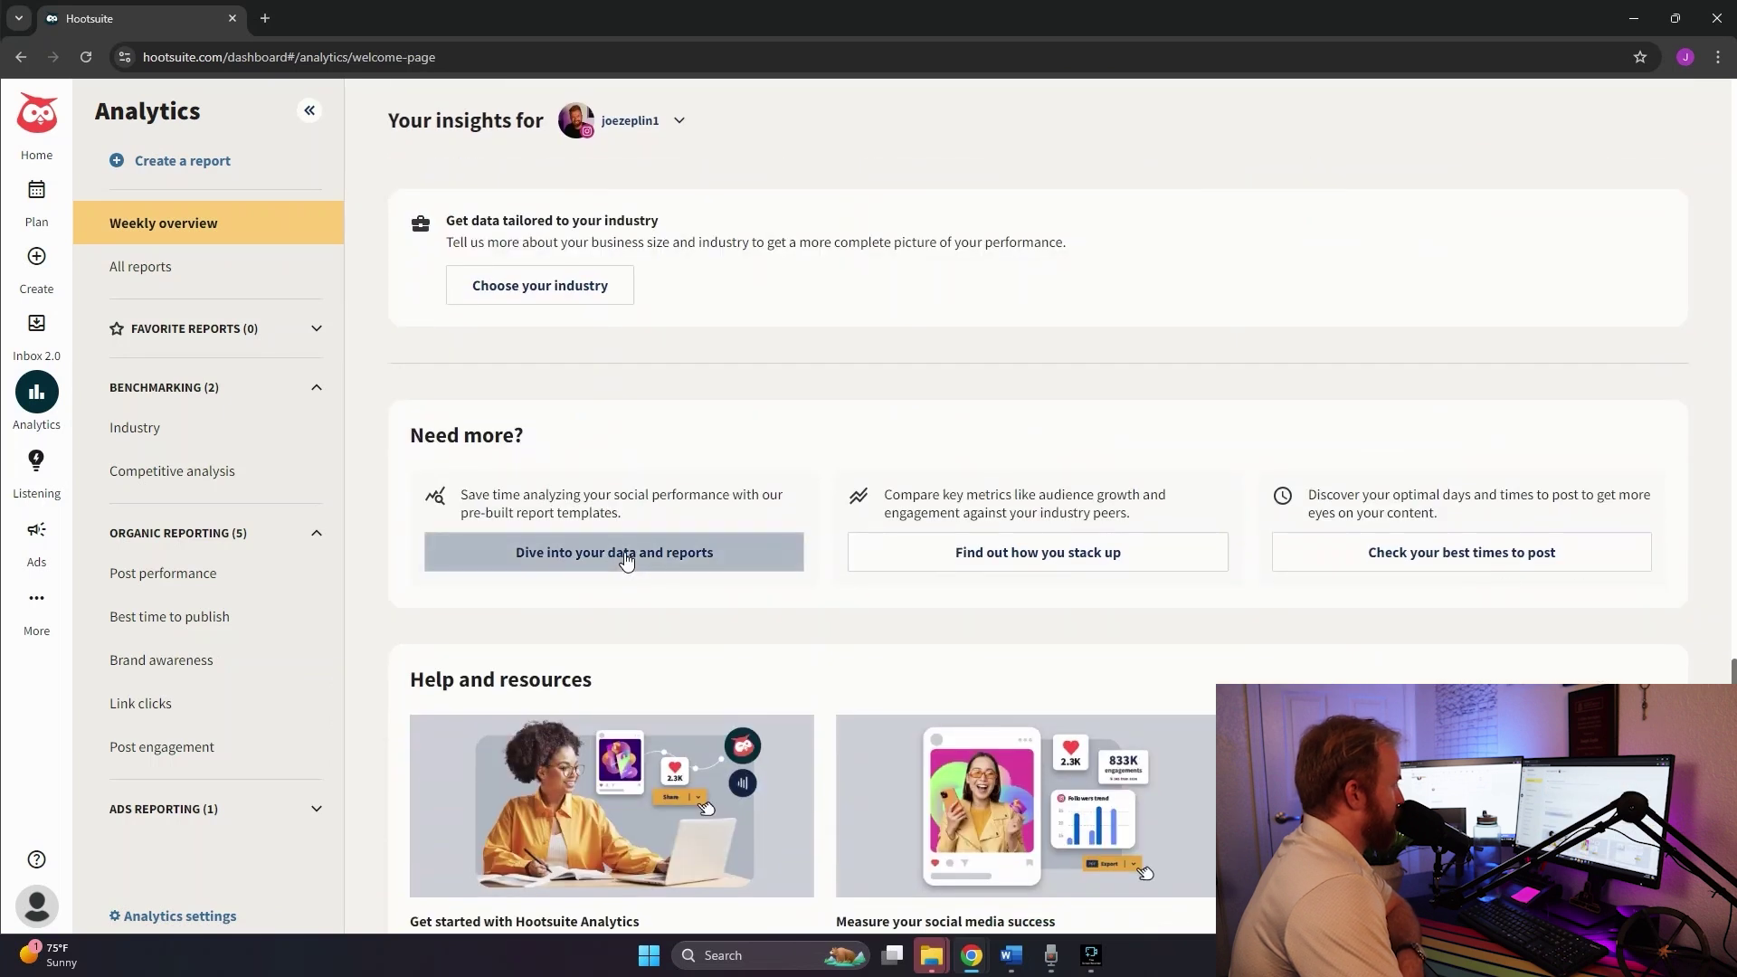
# Browse the pre-built report templates and create a Multiple networks overview report
pyautogui.click(627, 559)
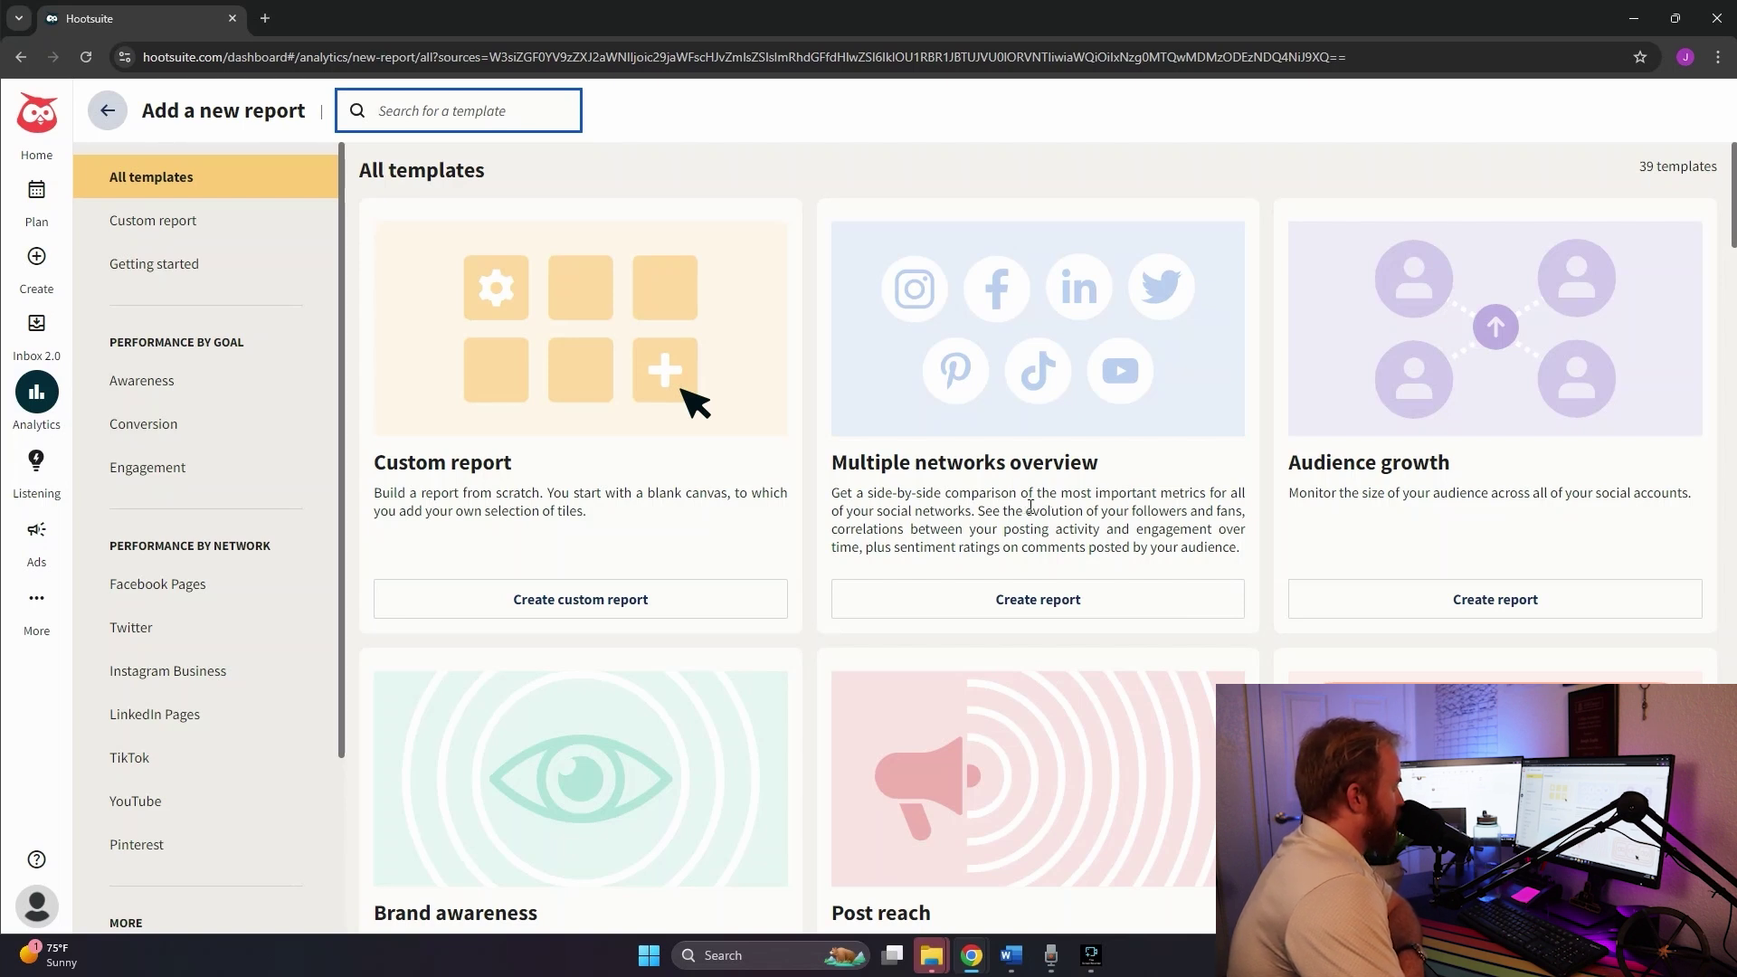
pyautogui.scroll(-4, 1030, 507)
pyautogui.scroll(4, 1032, 561)
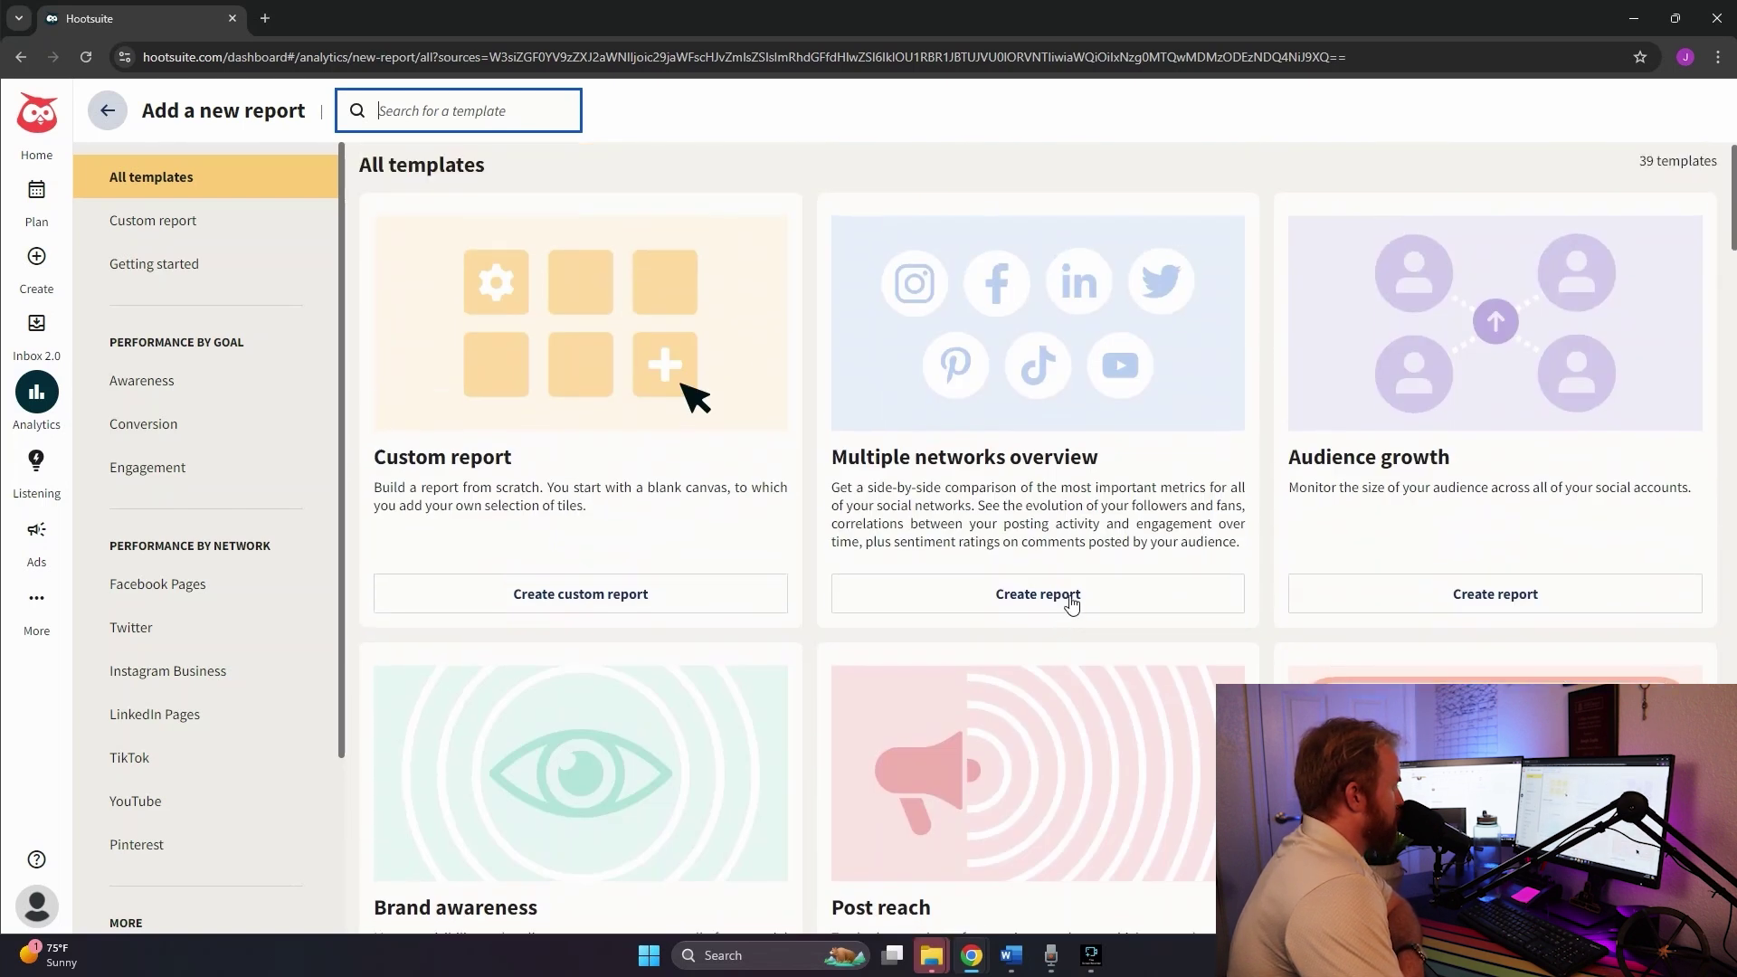
pyautogui.click(1015, 612)
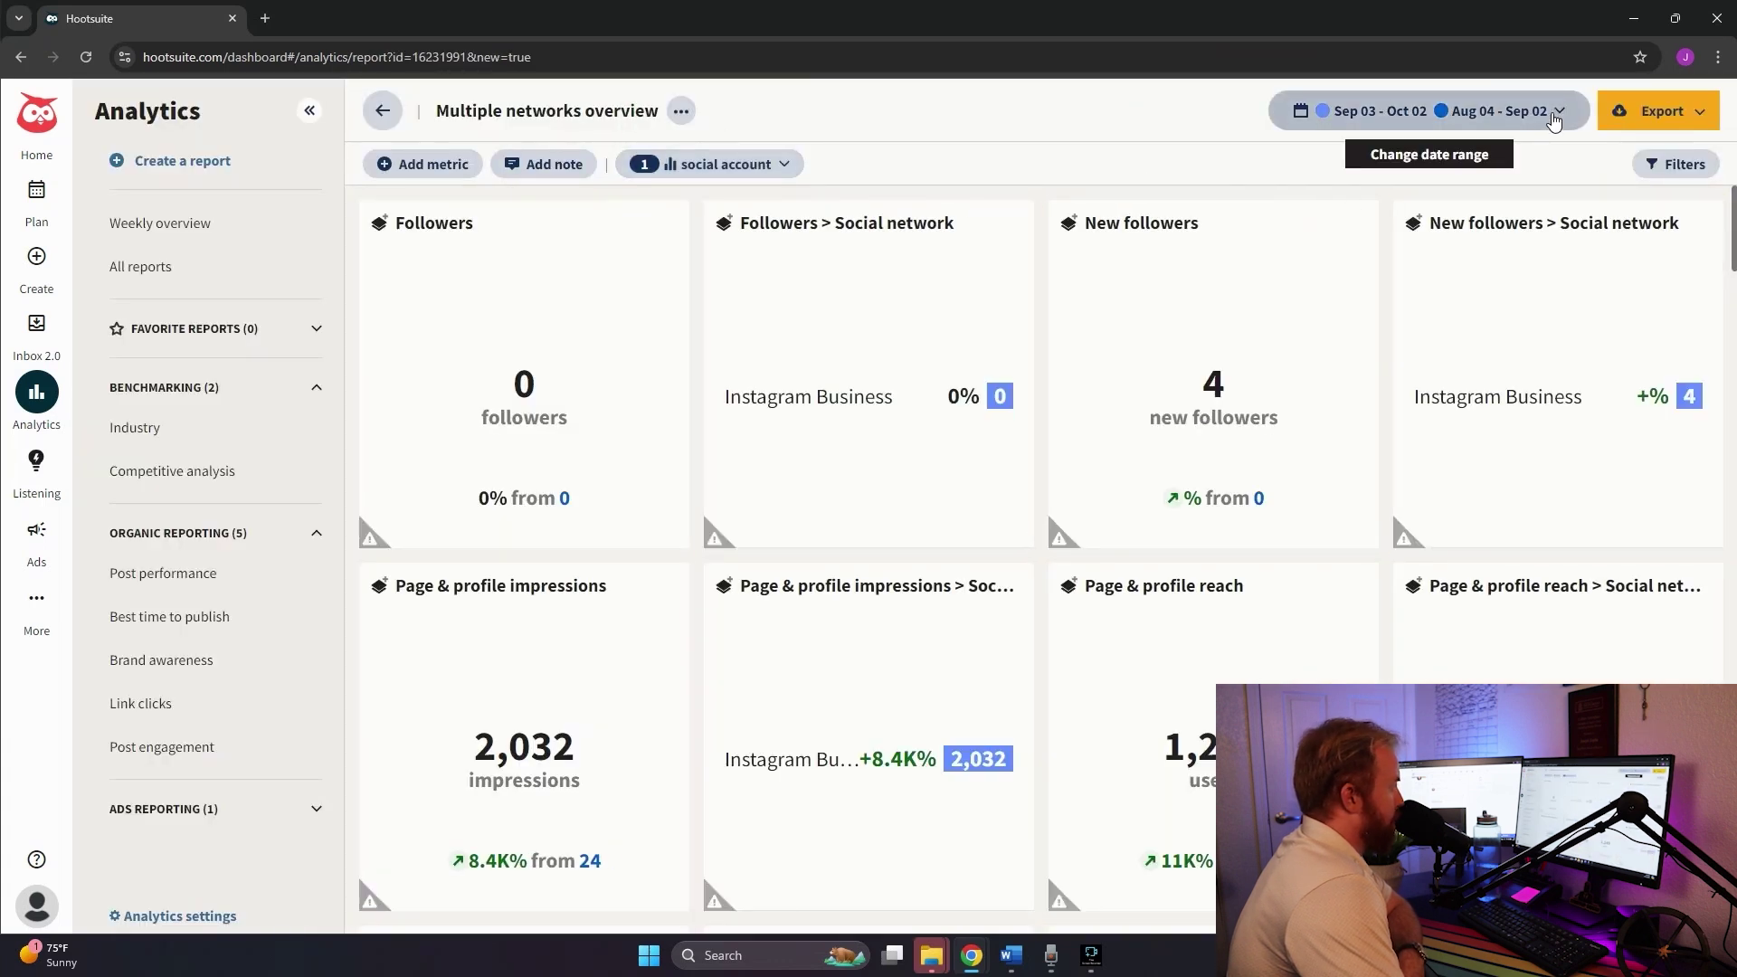
# Add the TikTok and YouTube channel accounts to the report's social accounts alongside the Instagram account
pyautogui.click(719, 164)
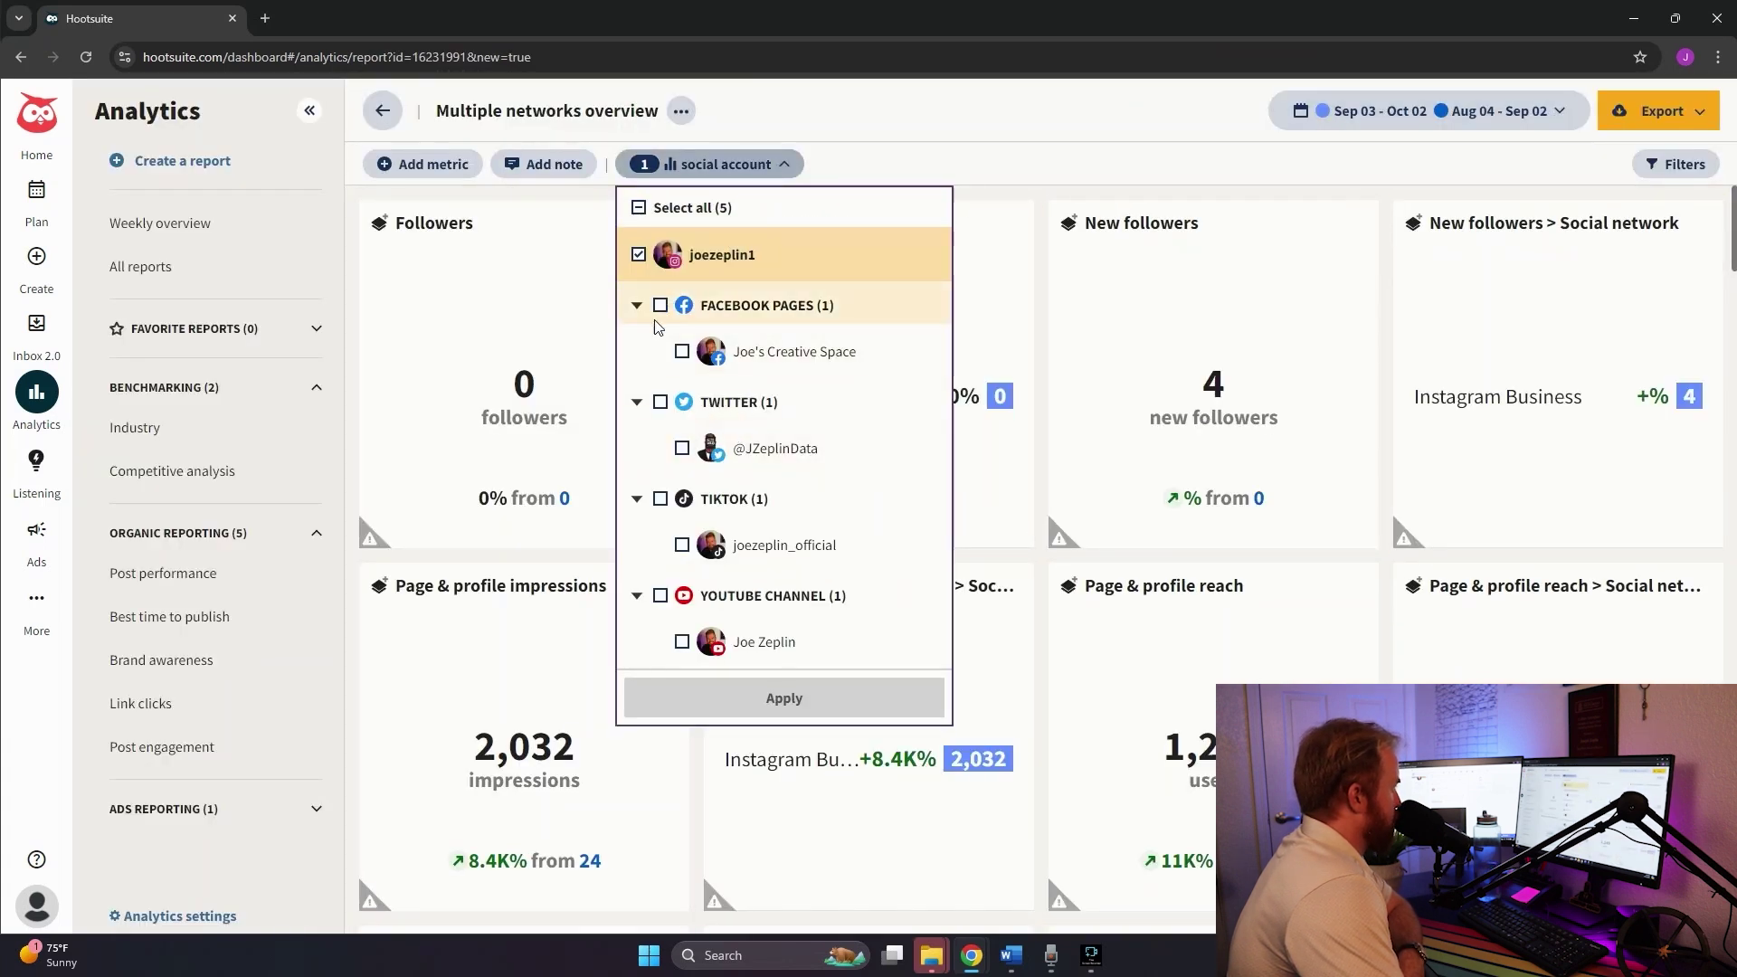
pyautogui.click(661, 498)
pyautogui.click(662, 596)
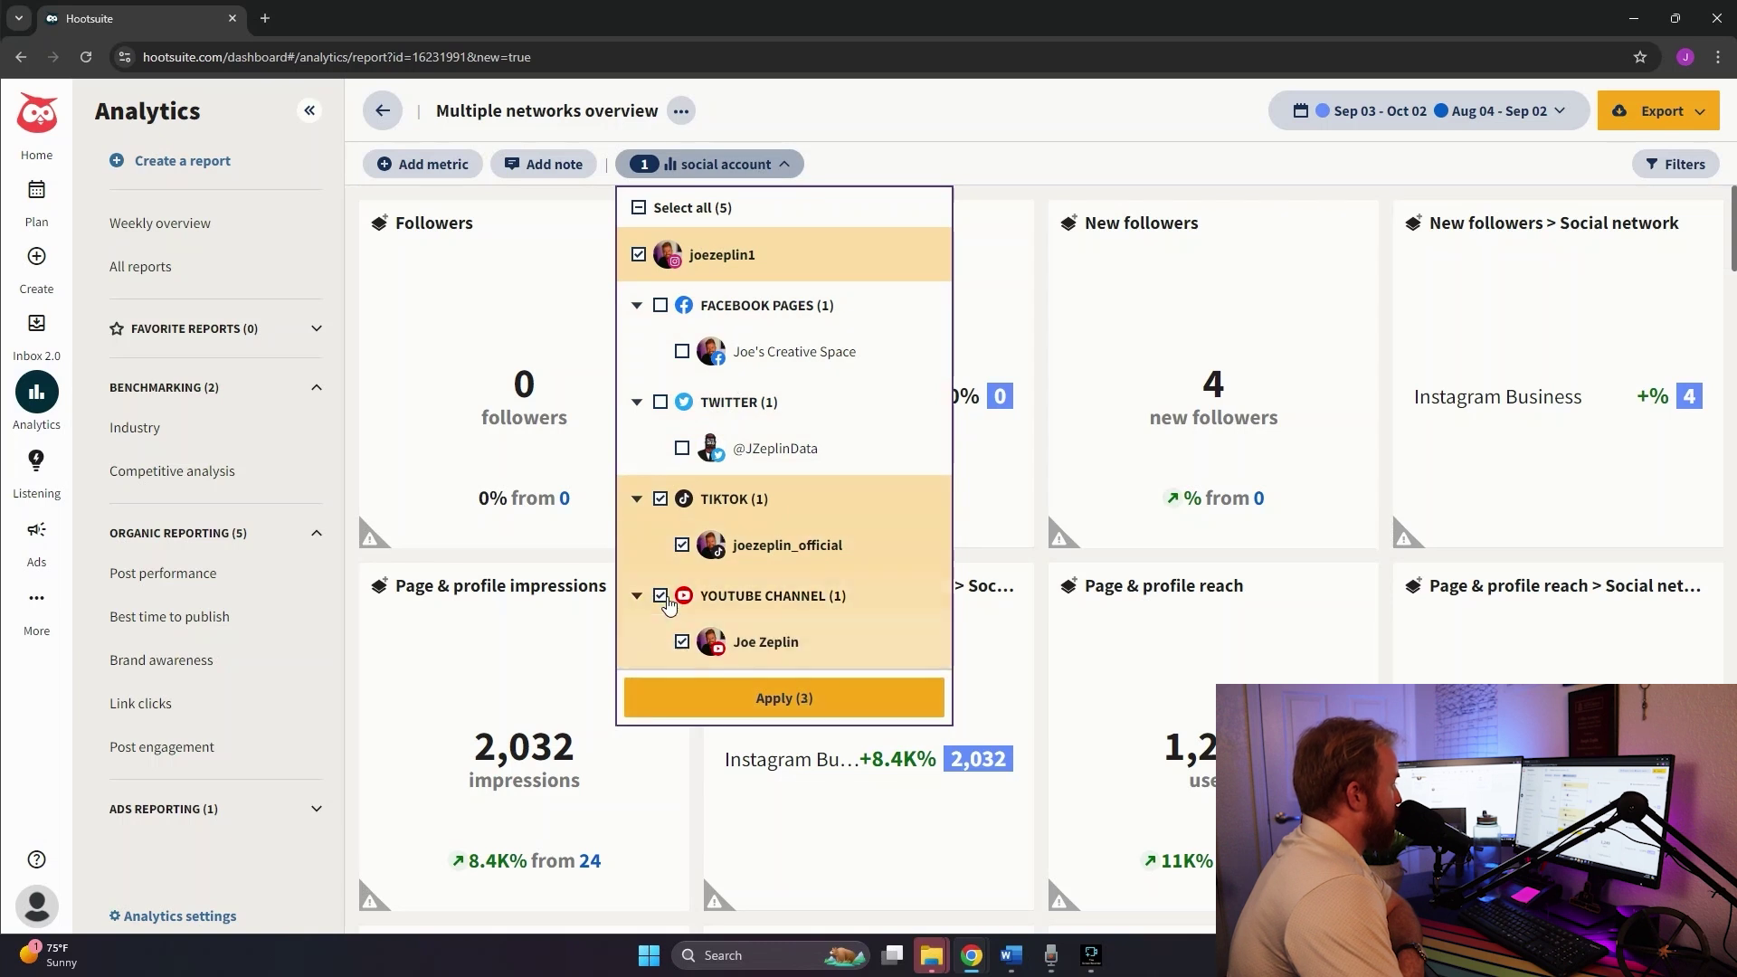
pyautogui.click(784, 699)
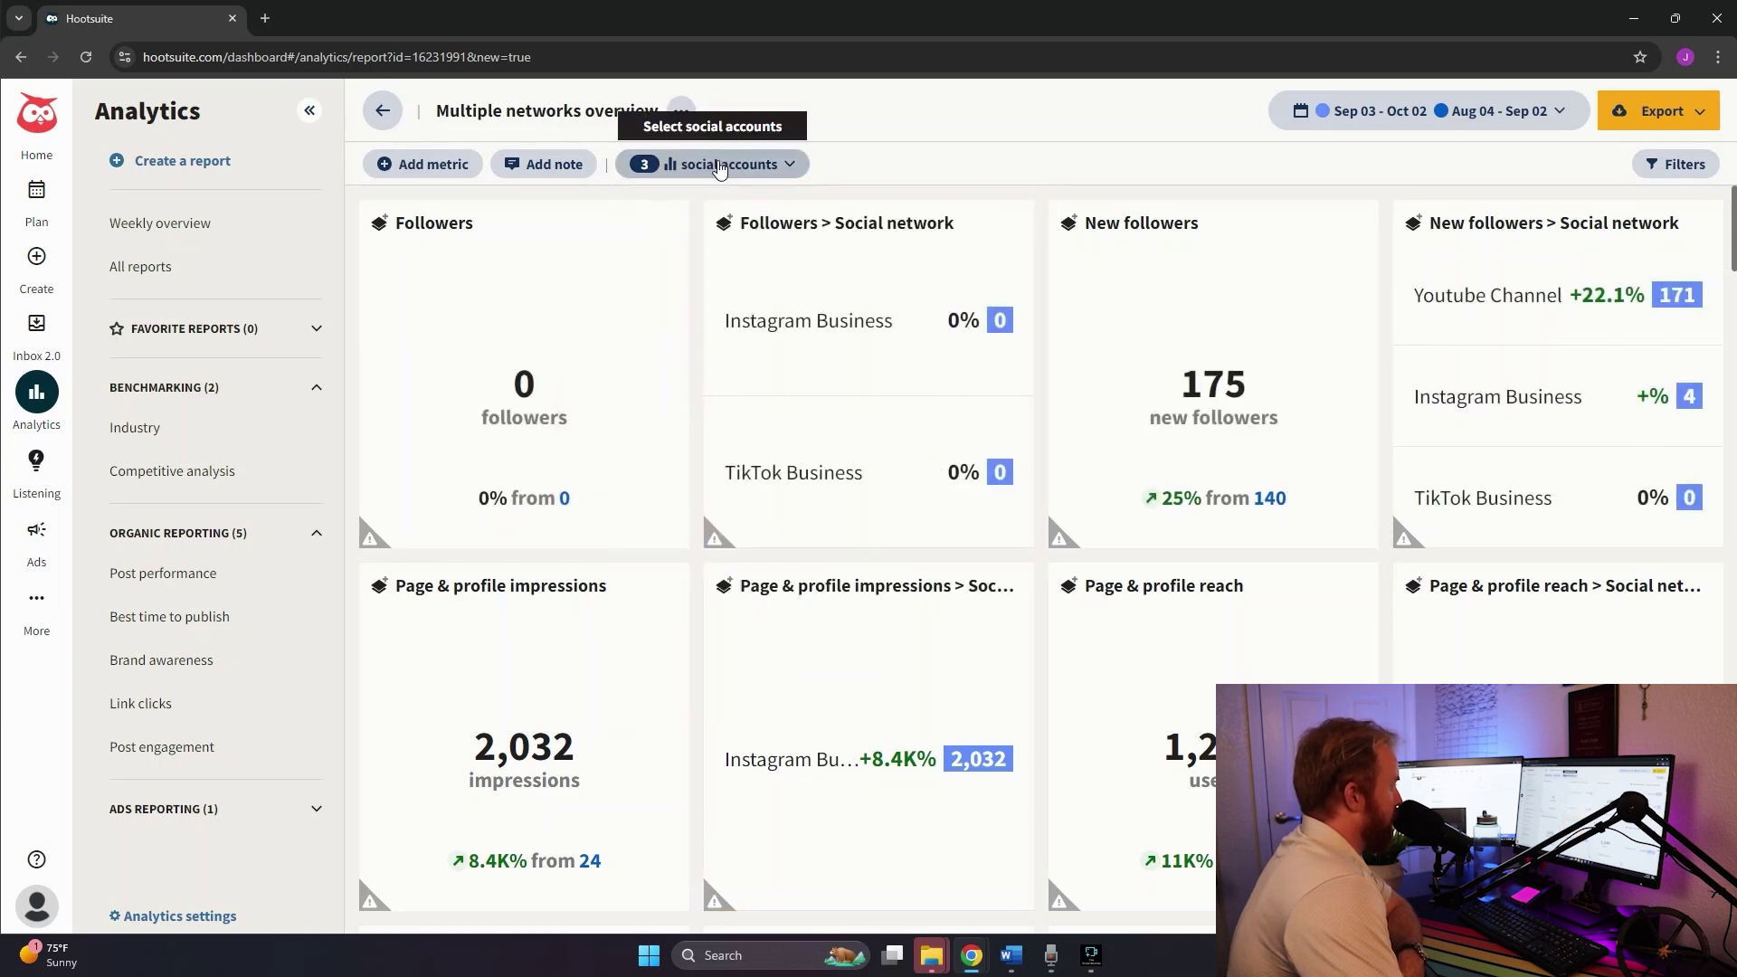
pyautogui.click(724, 164)
pyautogui.click(1037, 119)
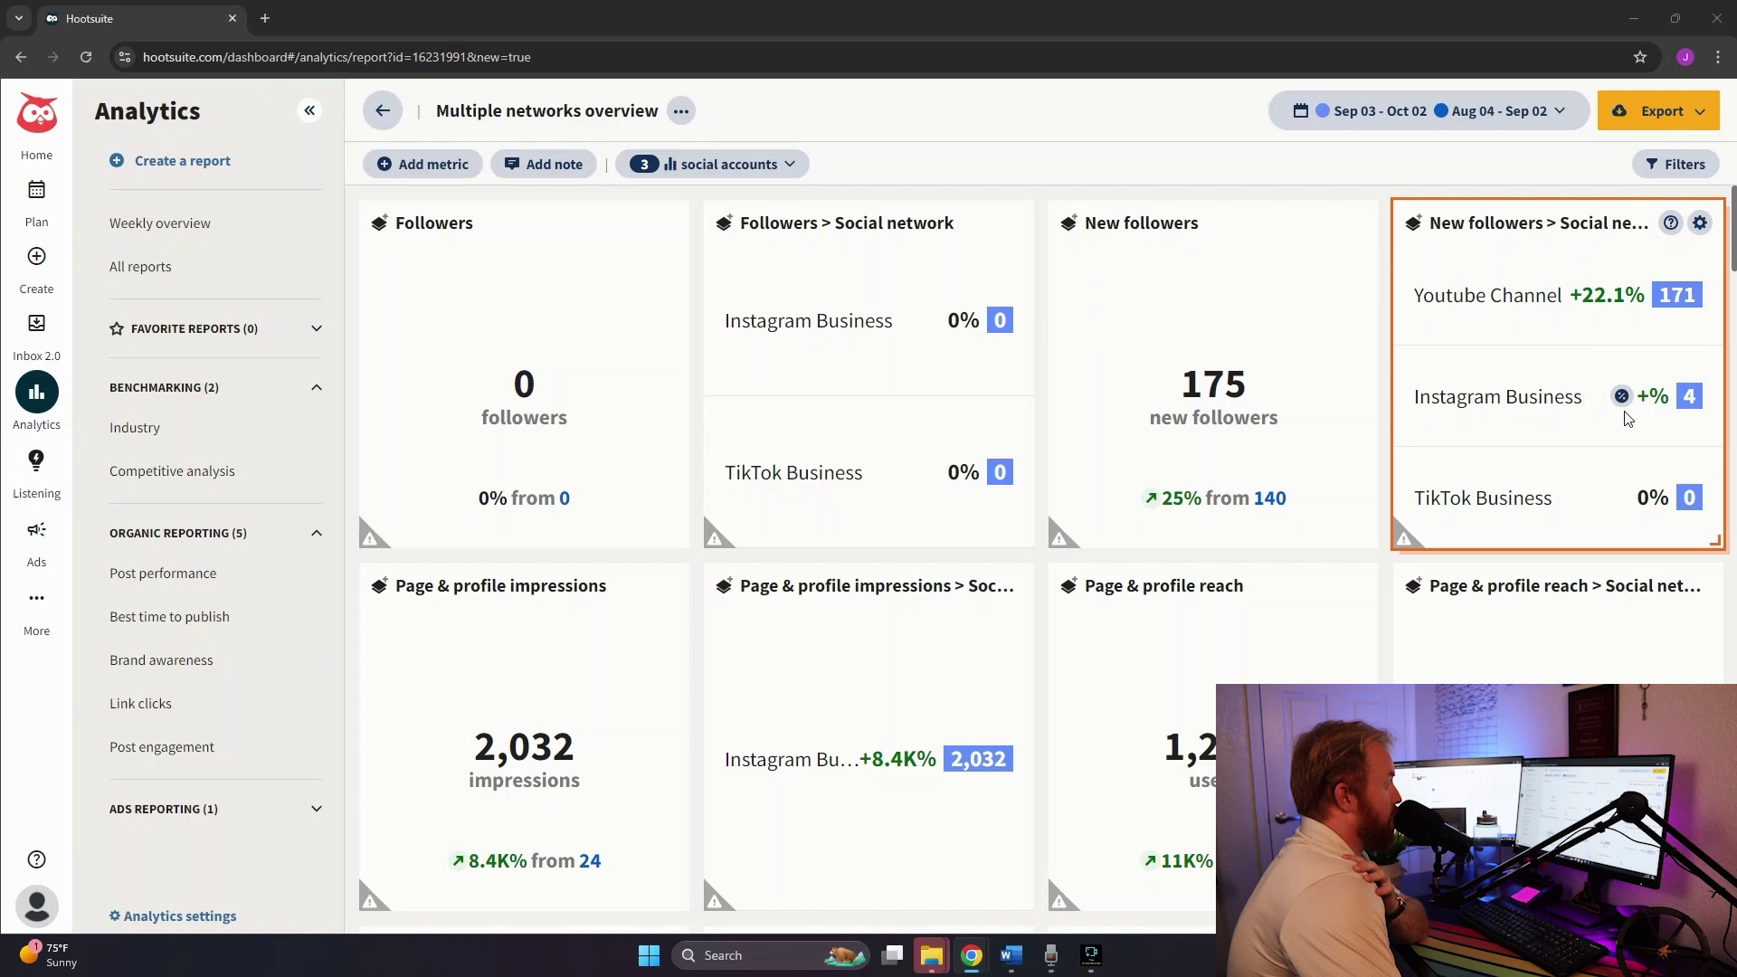
# Examine the report's tiles by network, covering new followers, impressions, reach, posts, engagement rate, comments, reactions, shares and sentiment
pyautogui.moveTo(1680, 389)
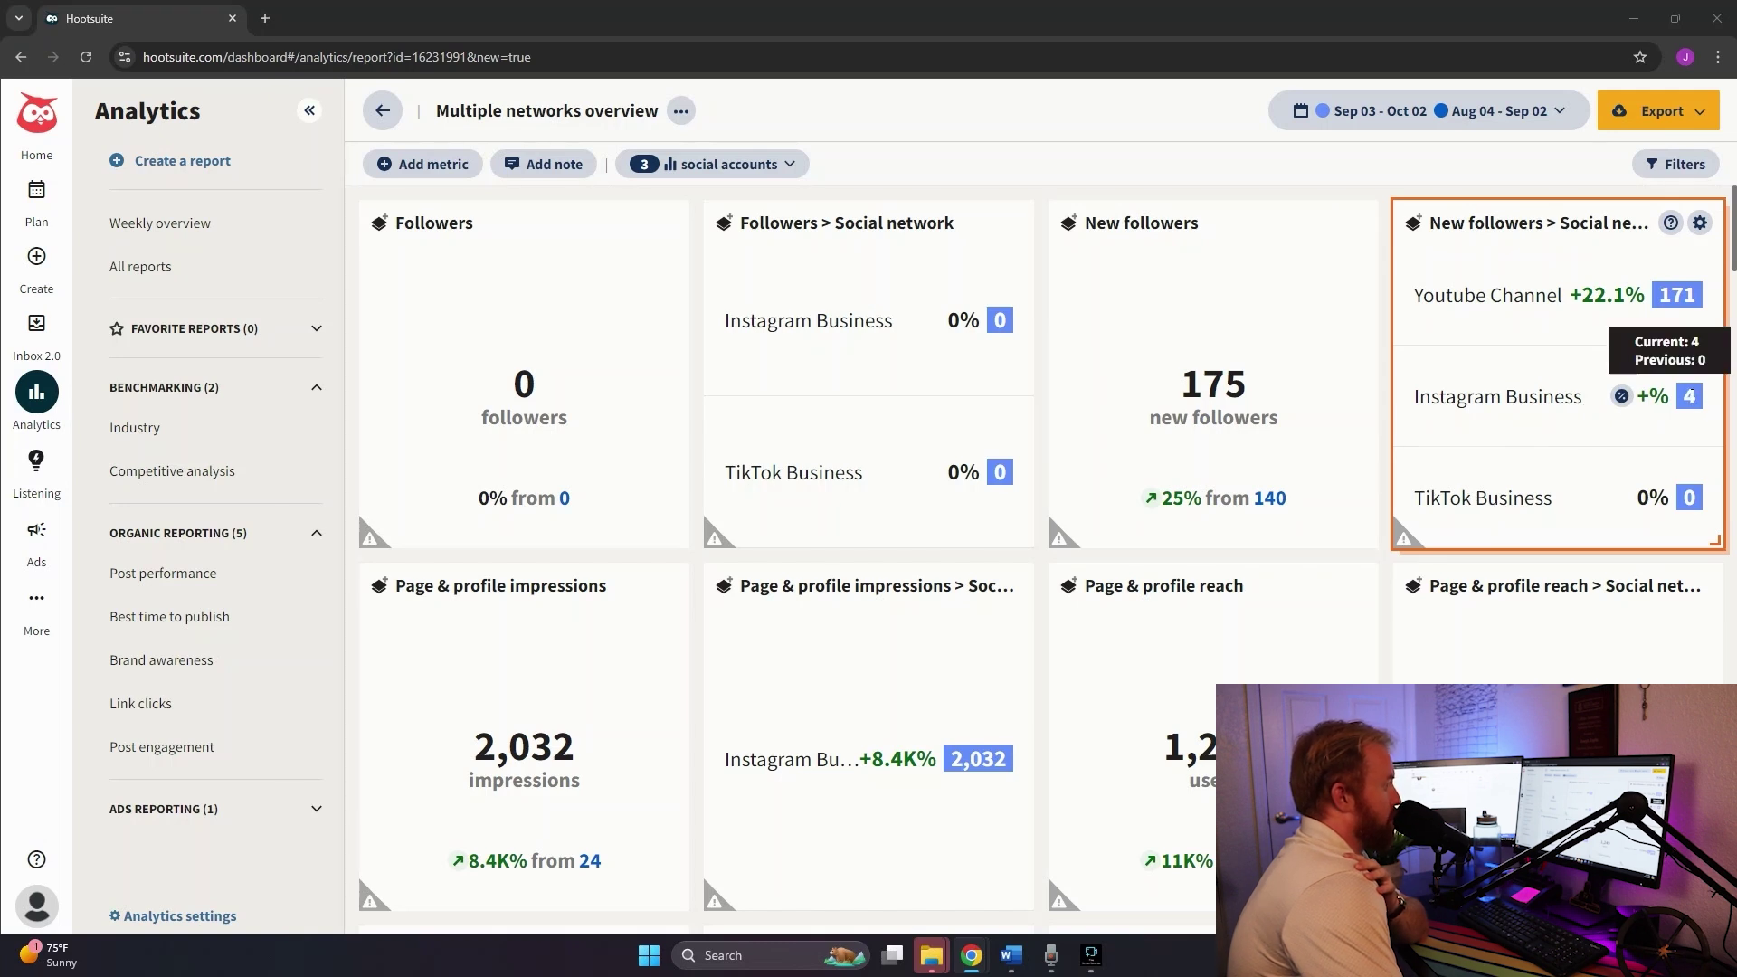
pyautogui.moveTo(1679, 294)
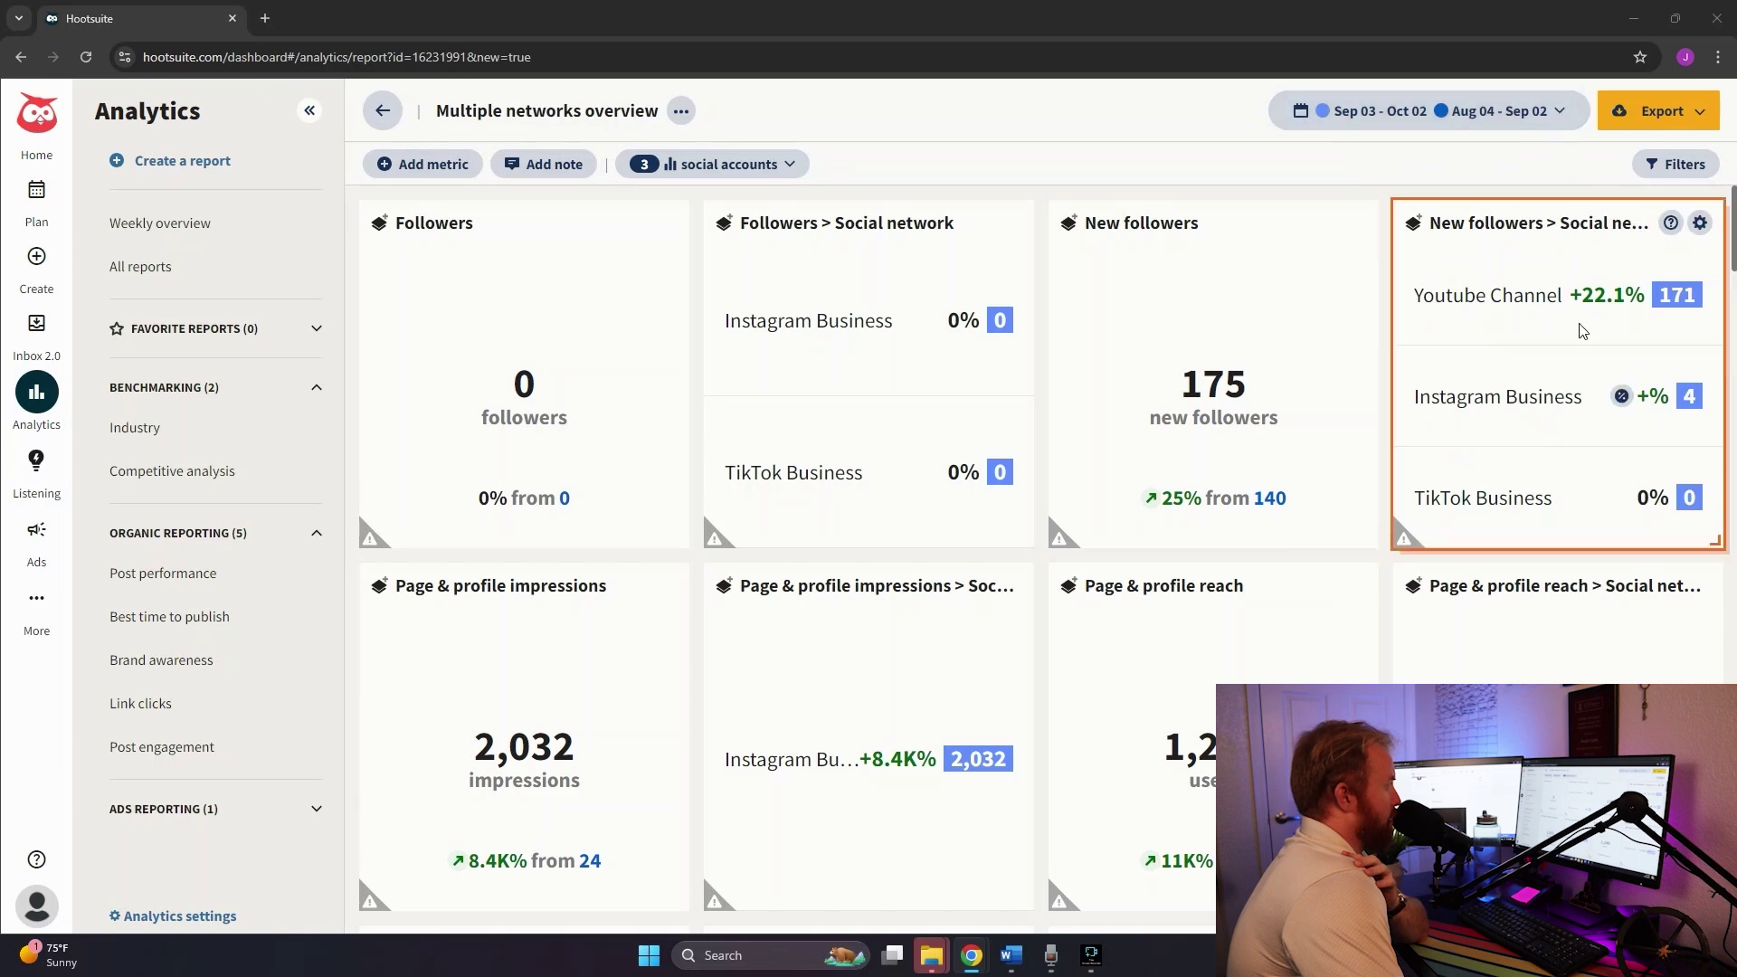
pyautogui.scroll(-2, 1142, 638)
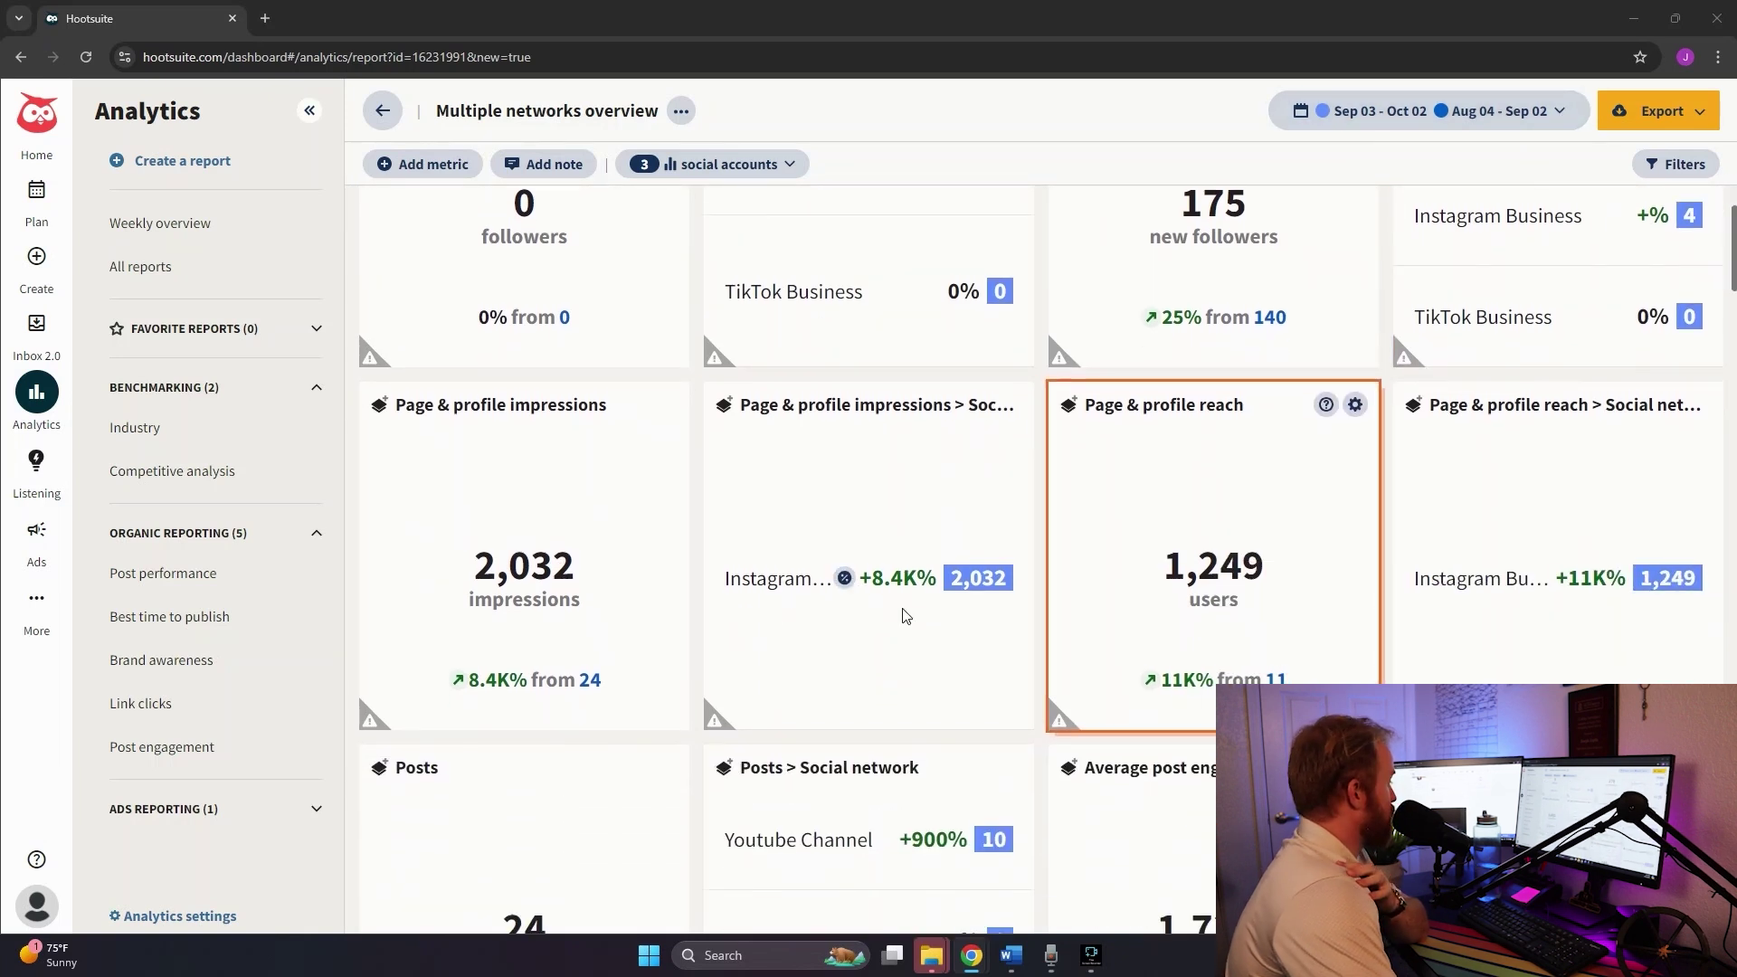
pyautogui.scroll(-2, 799, 554)
pyautogui.scroll(-3, 1029, 553)
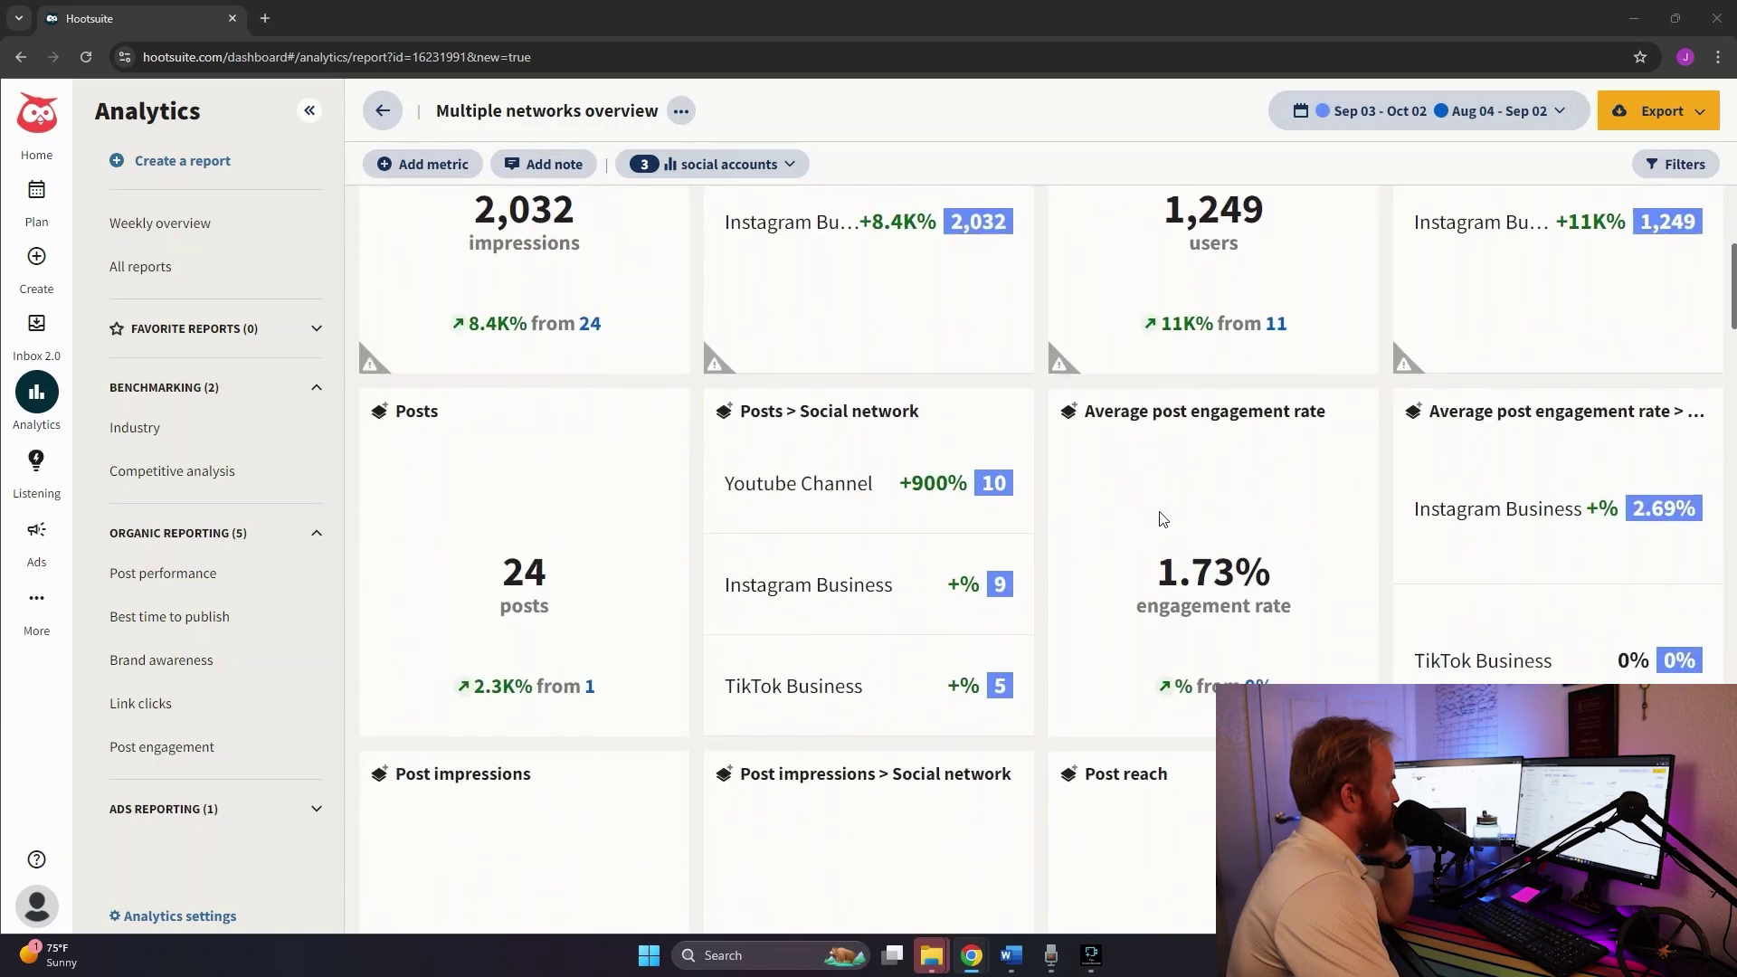
pyautogui.scroll(-1, 1291, 624)
pyautogui.scroll(-8, 1264, 583)
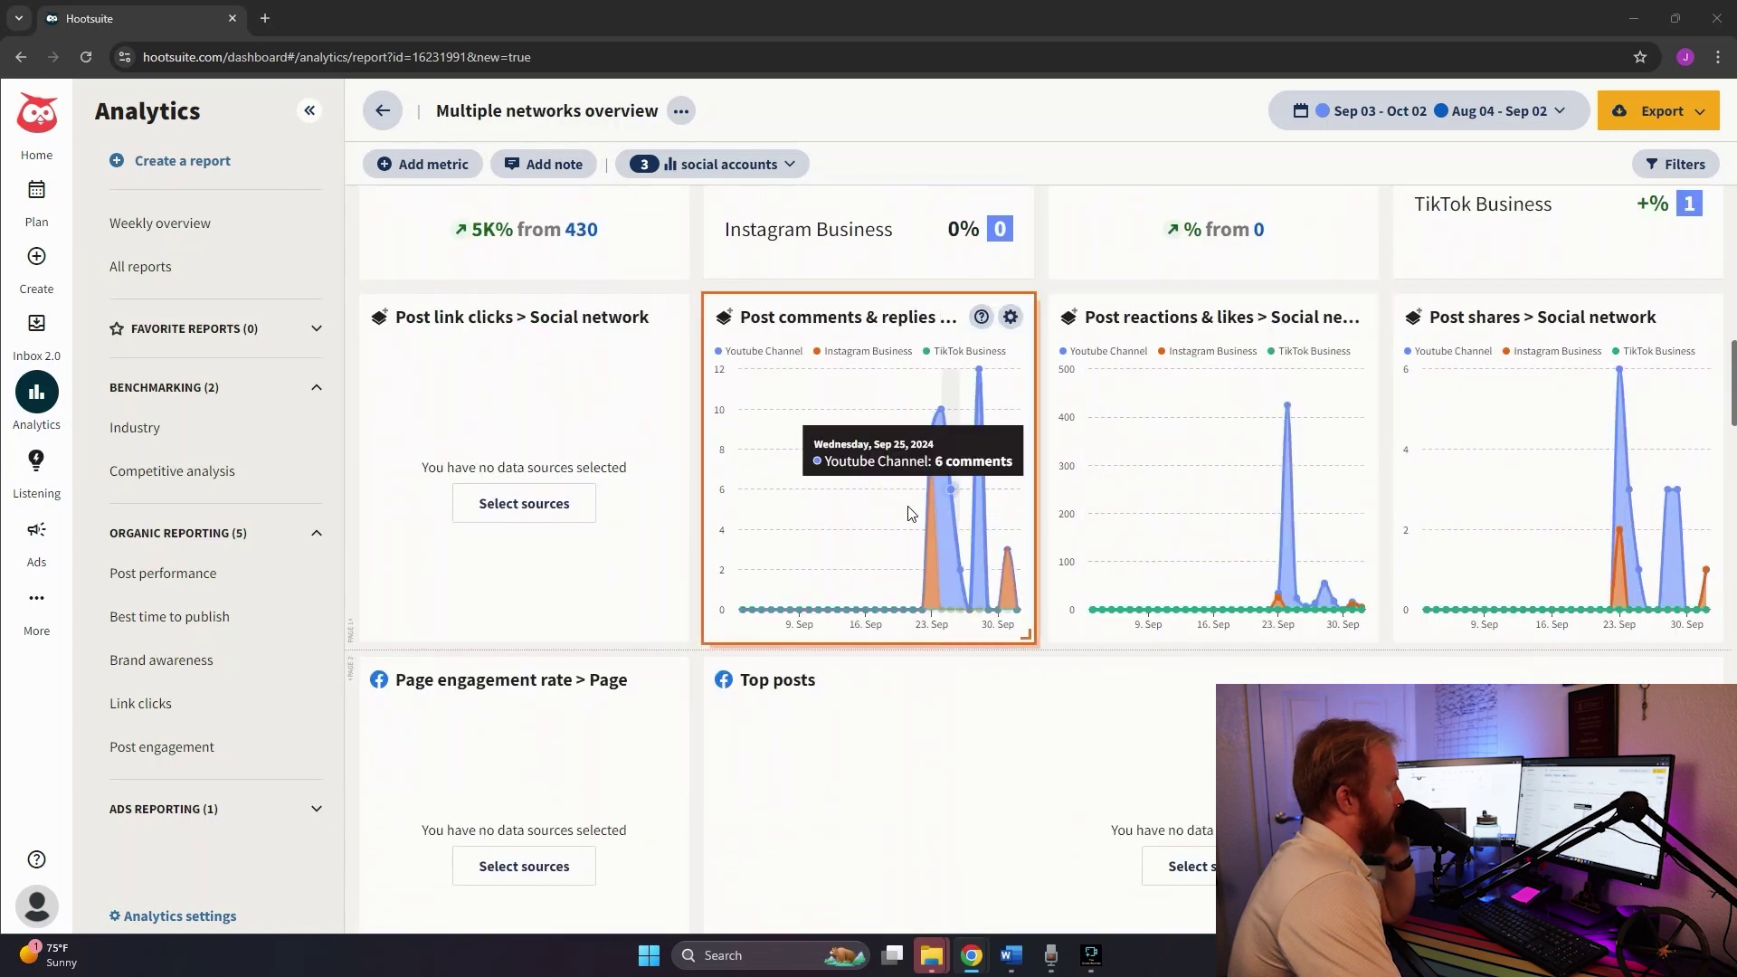
pyautogui.scroll(-1, 1203, 543)
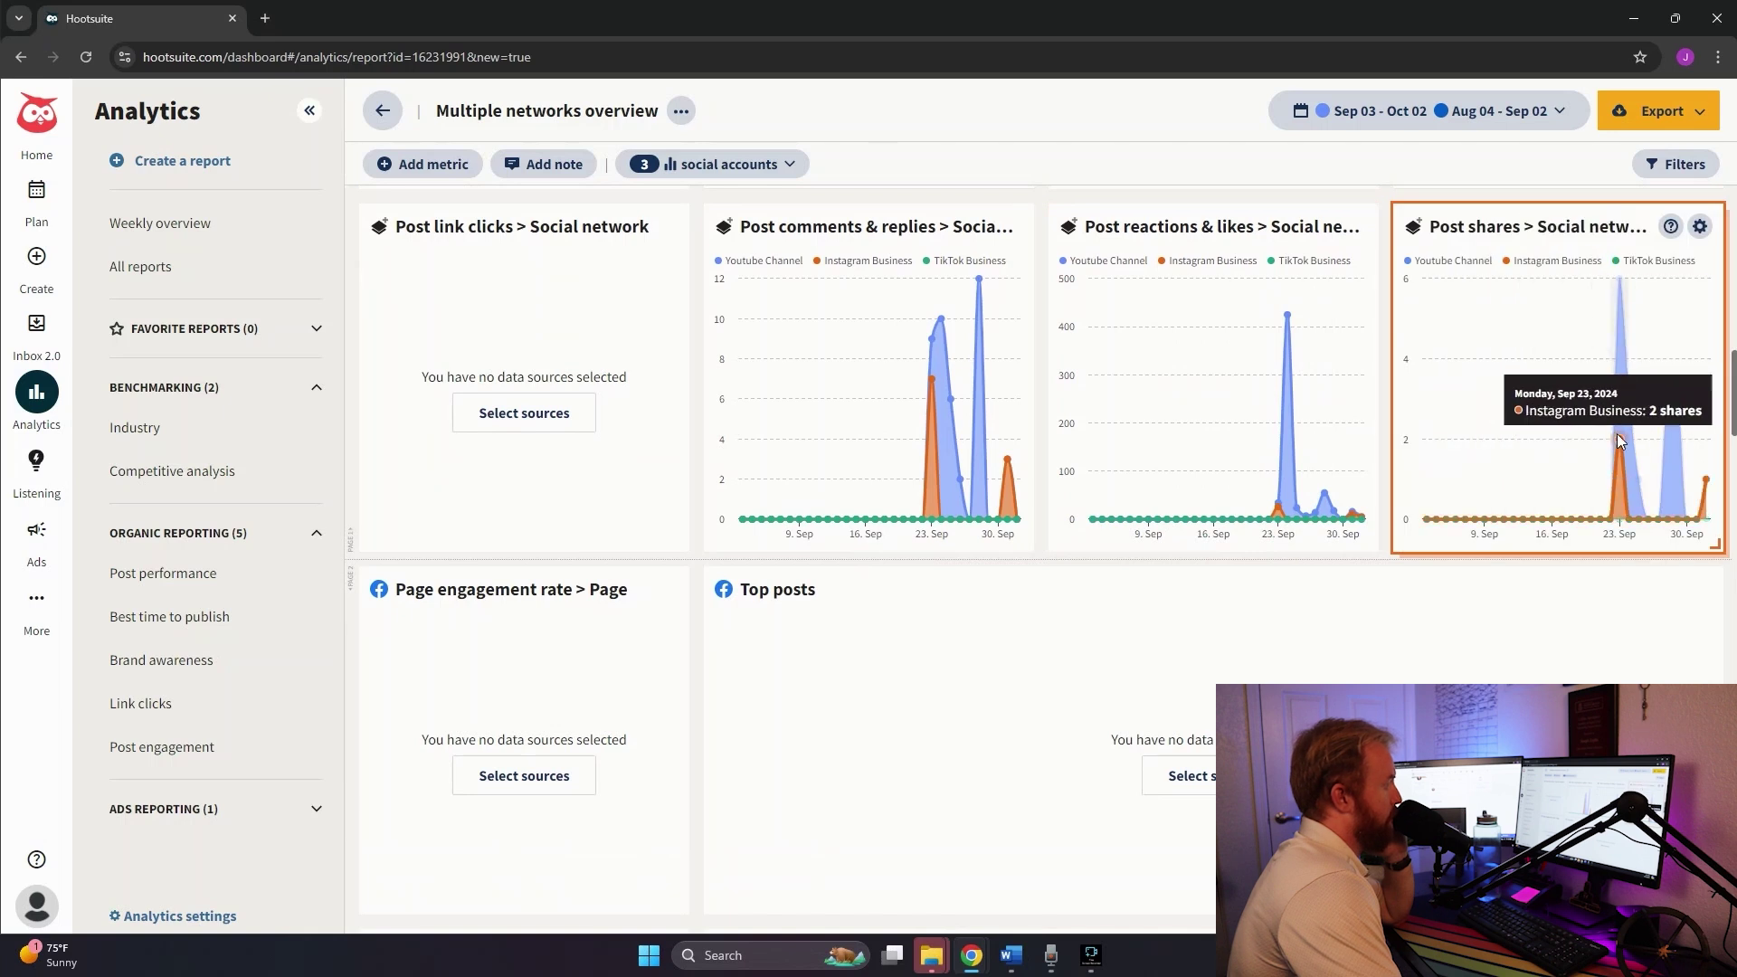
pyautogui.moveTo(1671, 226)
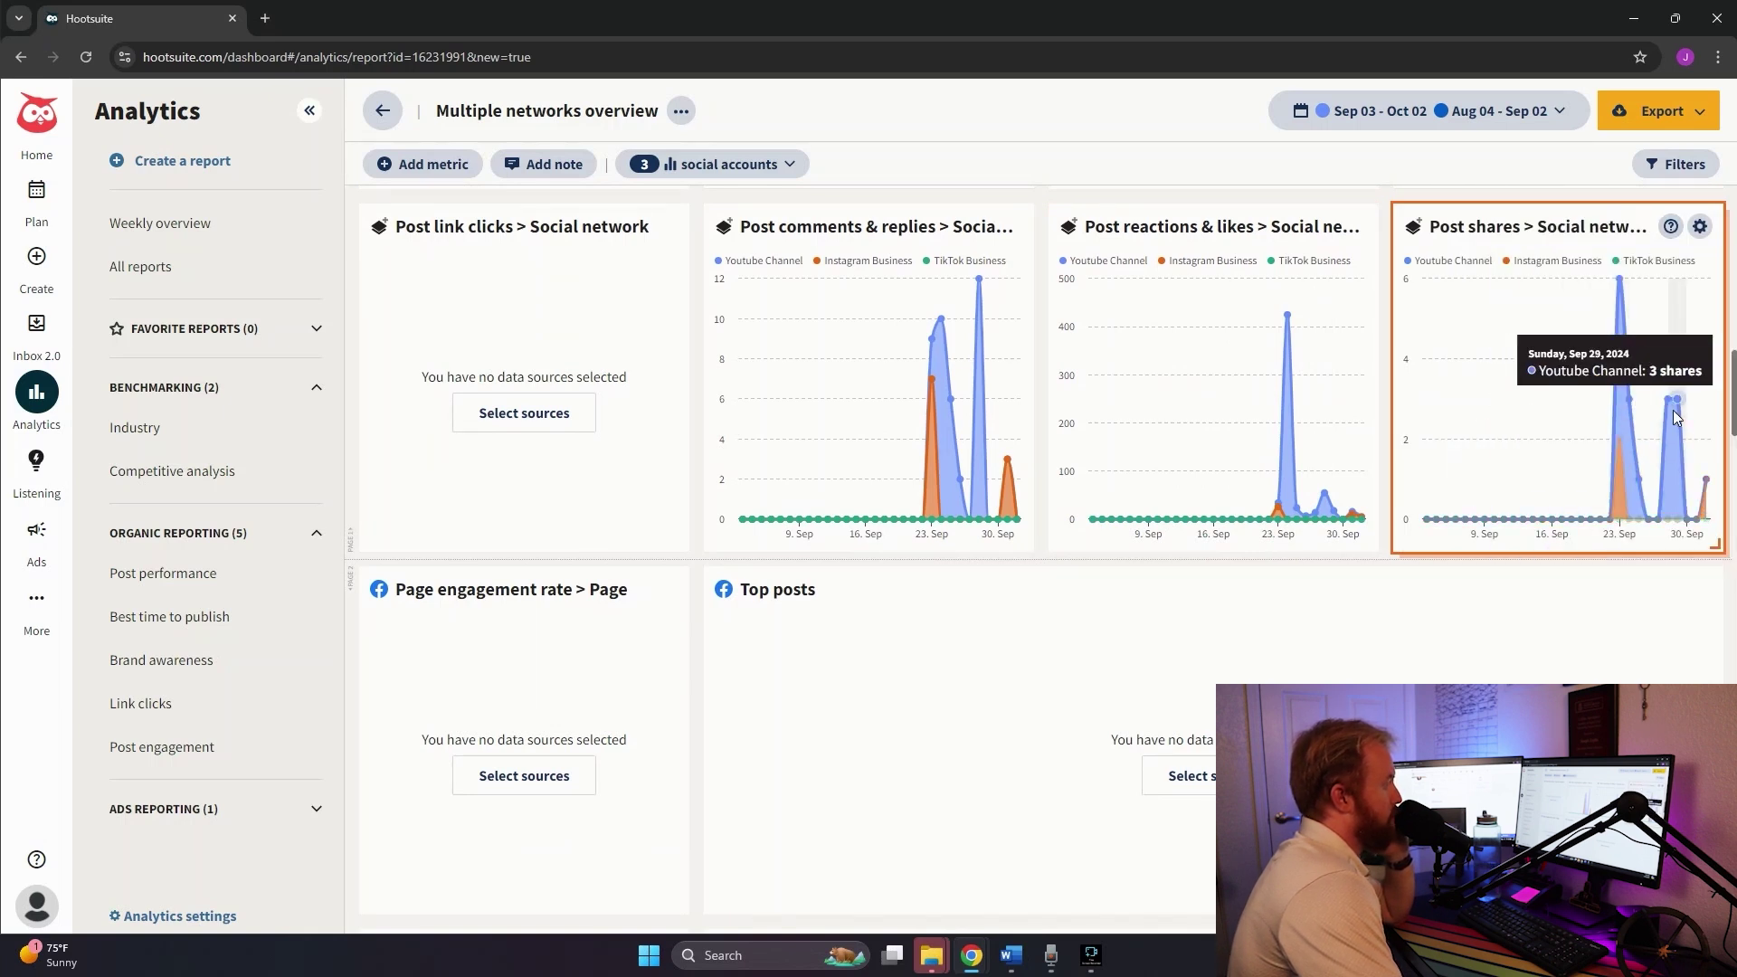
pyautogui.scroll(-6, 1131, 552)
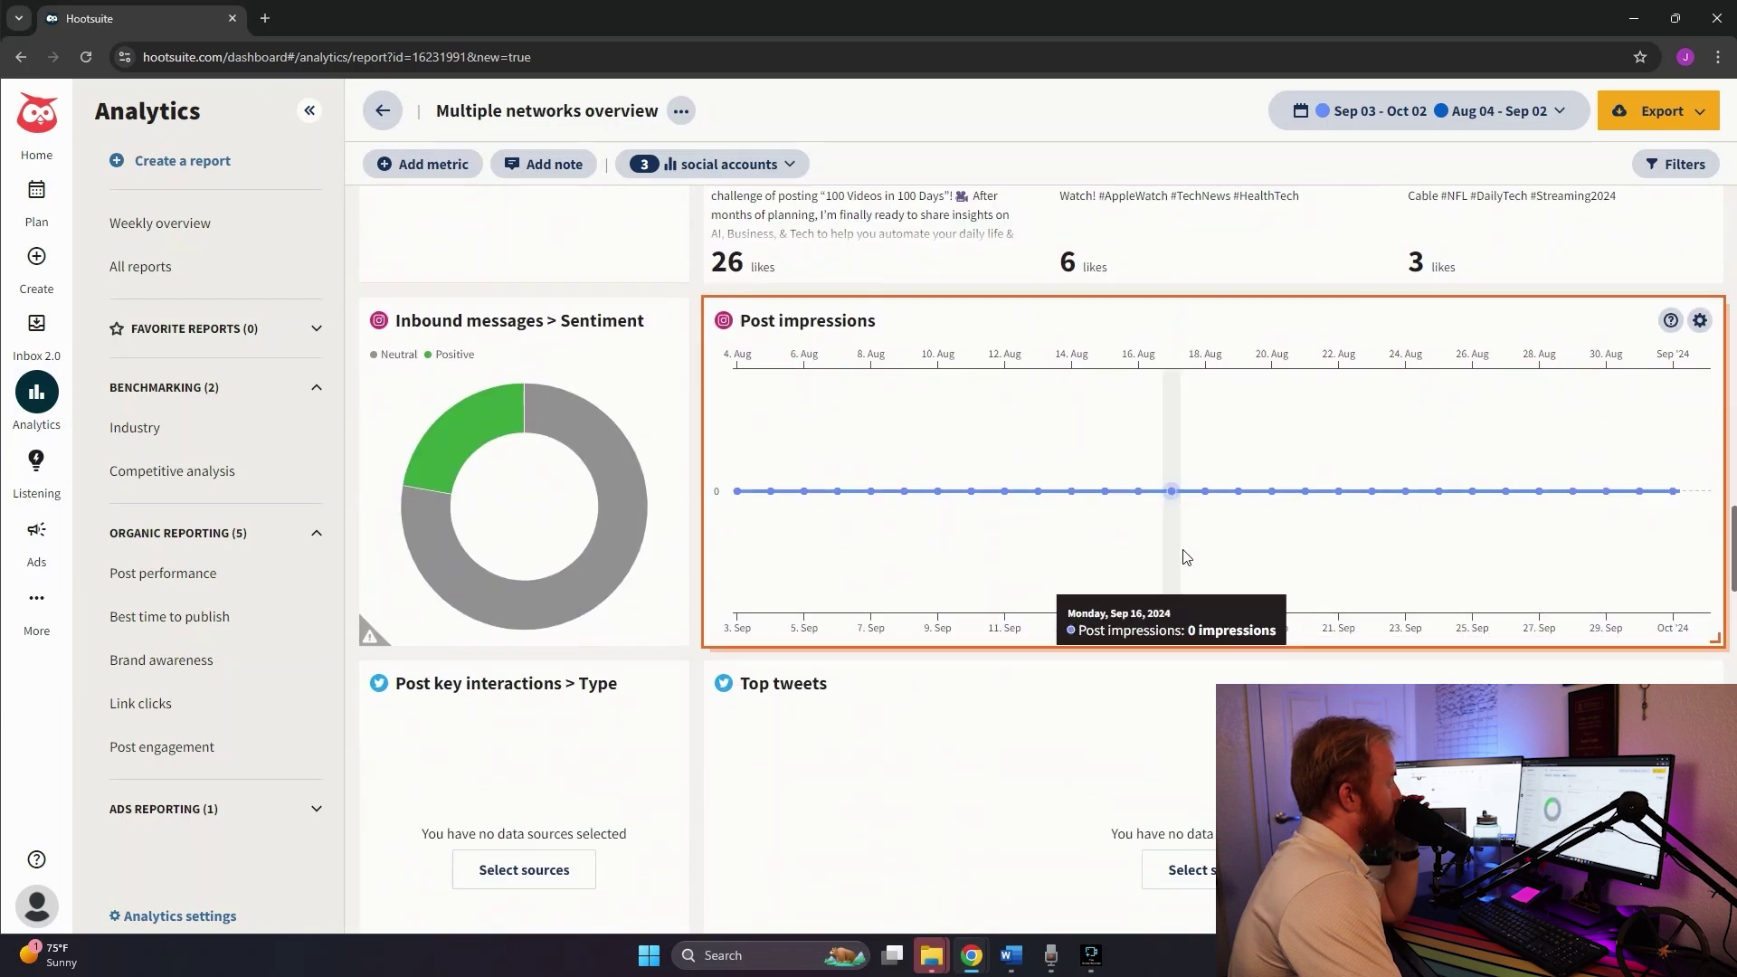
pyautogui.scroll(-4, 1184, 556)
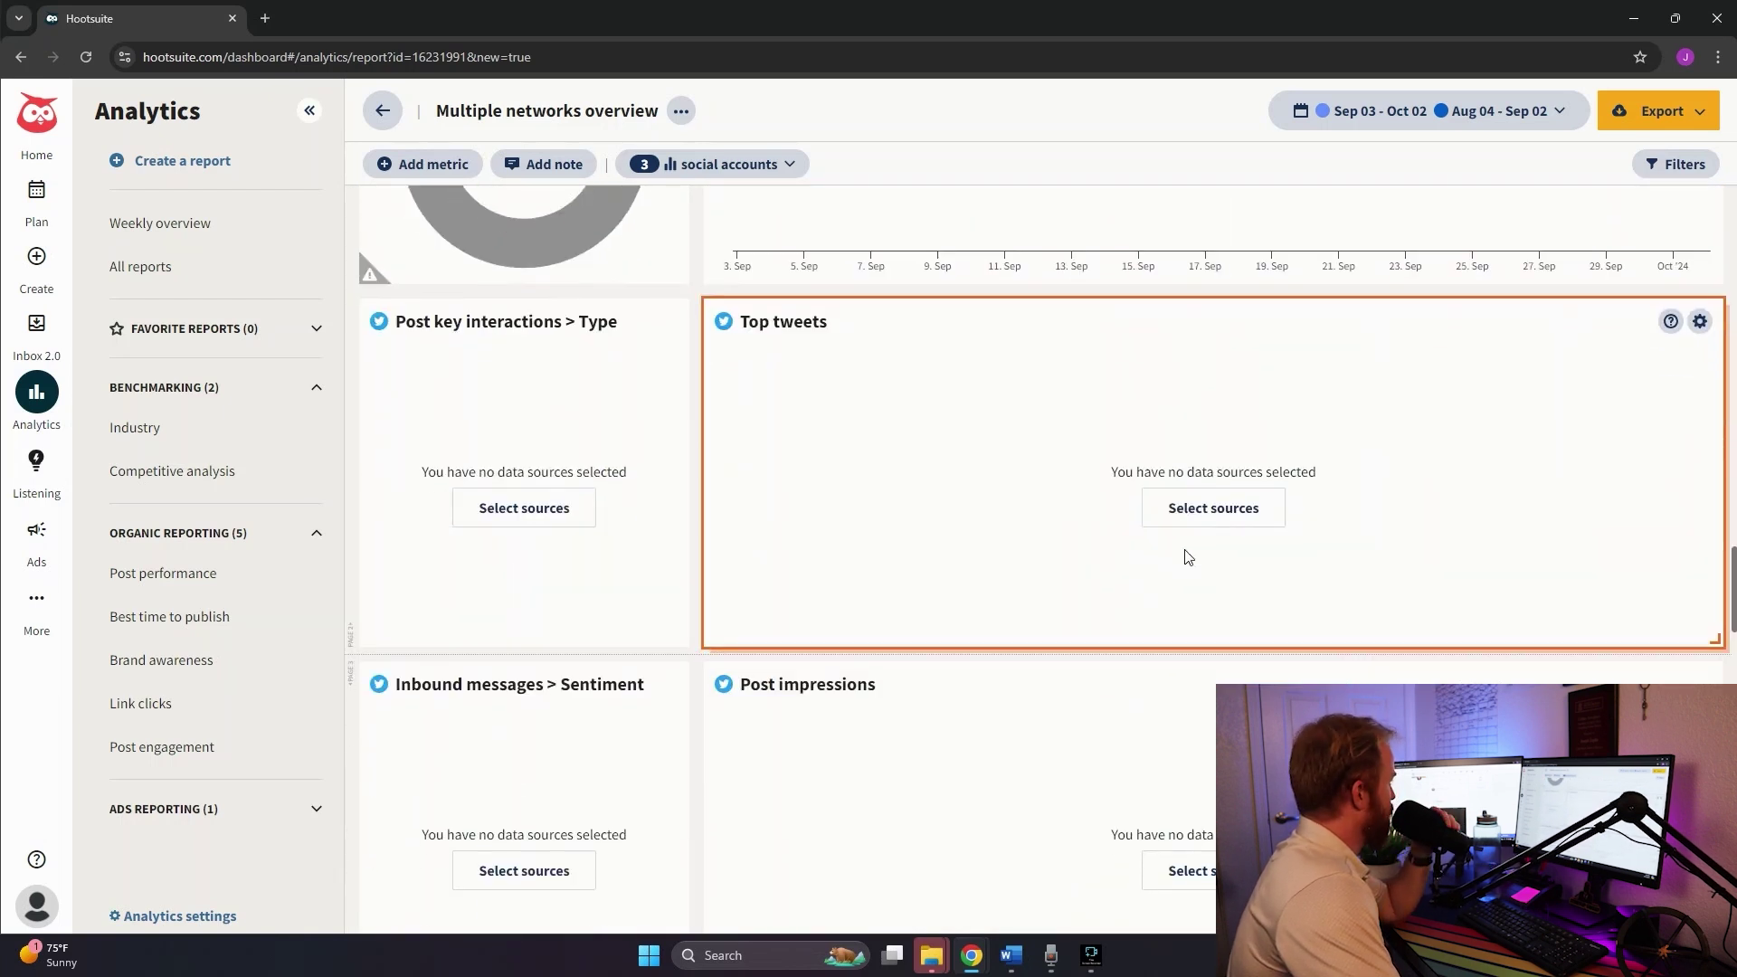
pyautogui.scroll(8, 1188, 556)
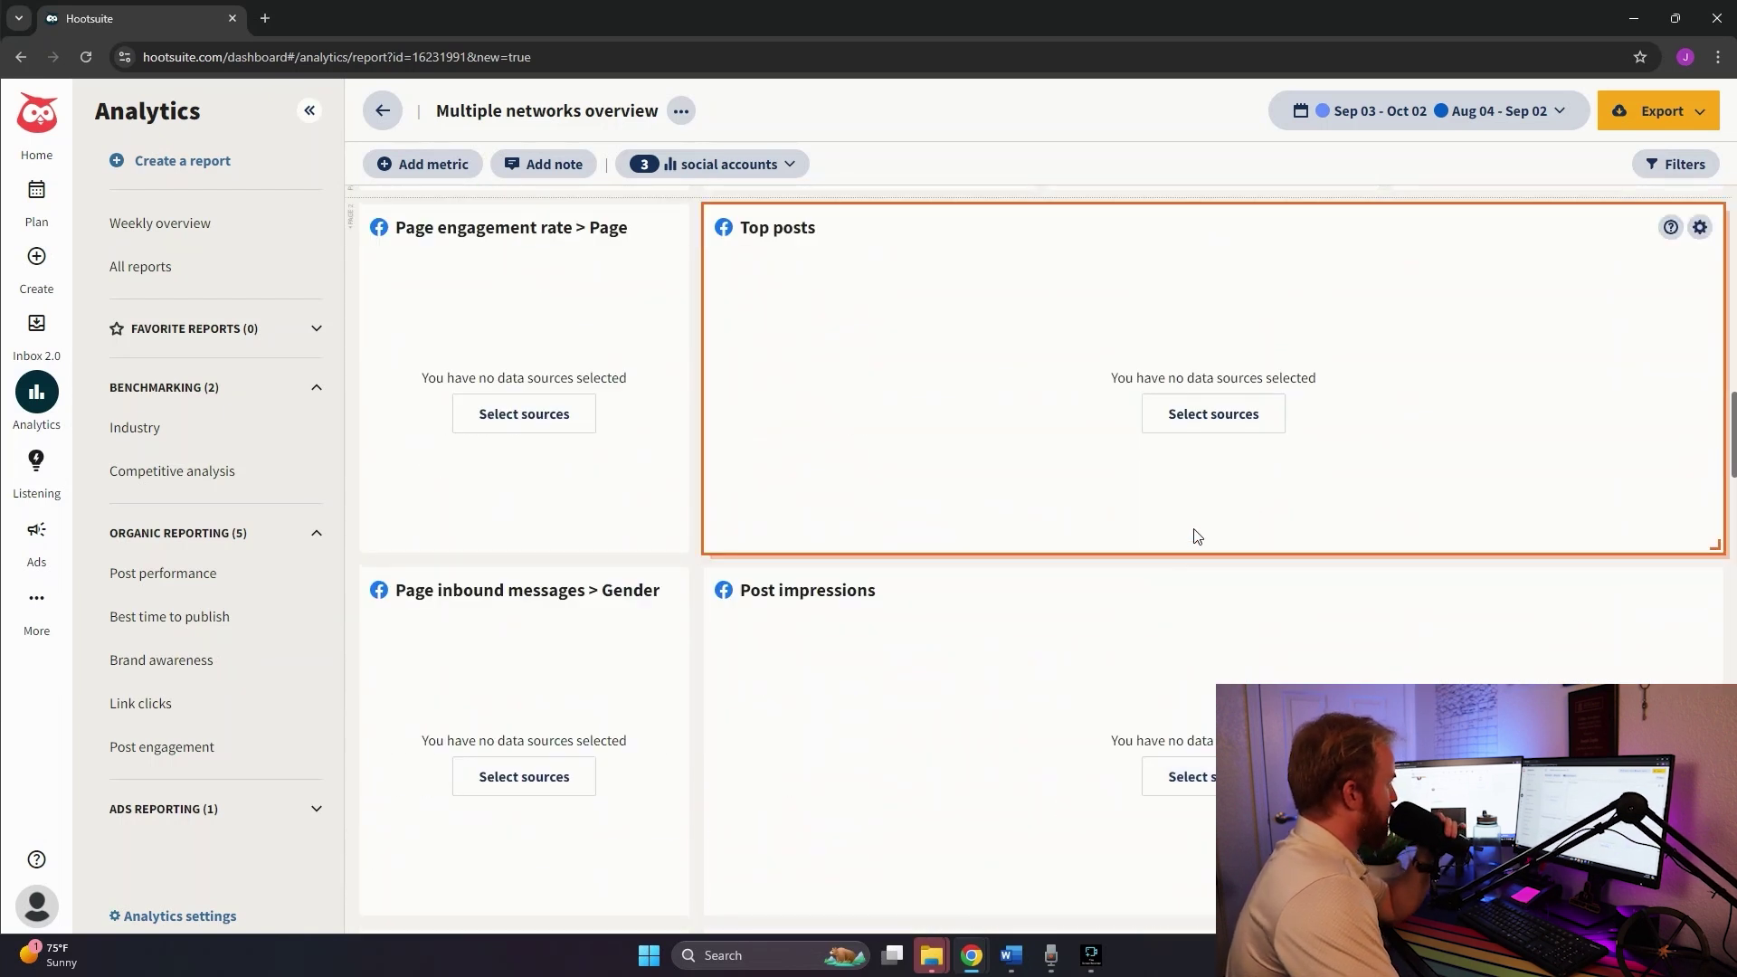
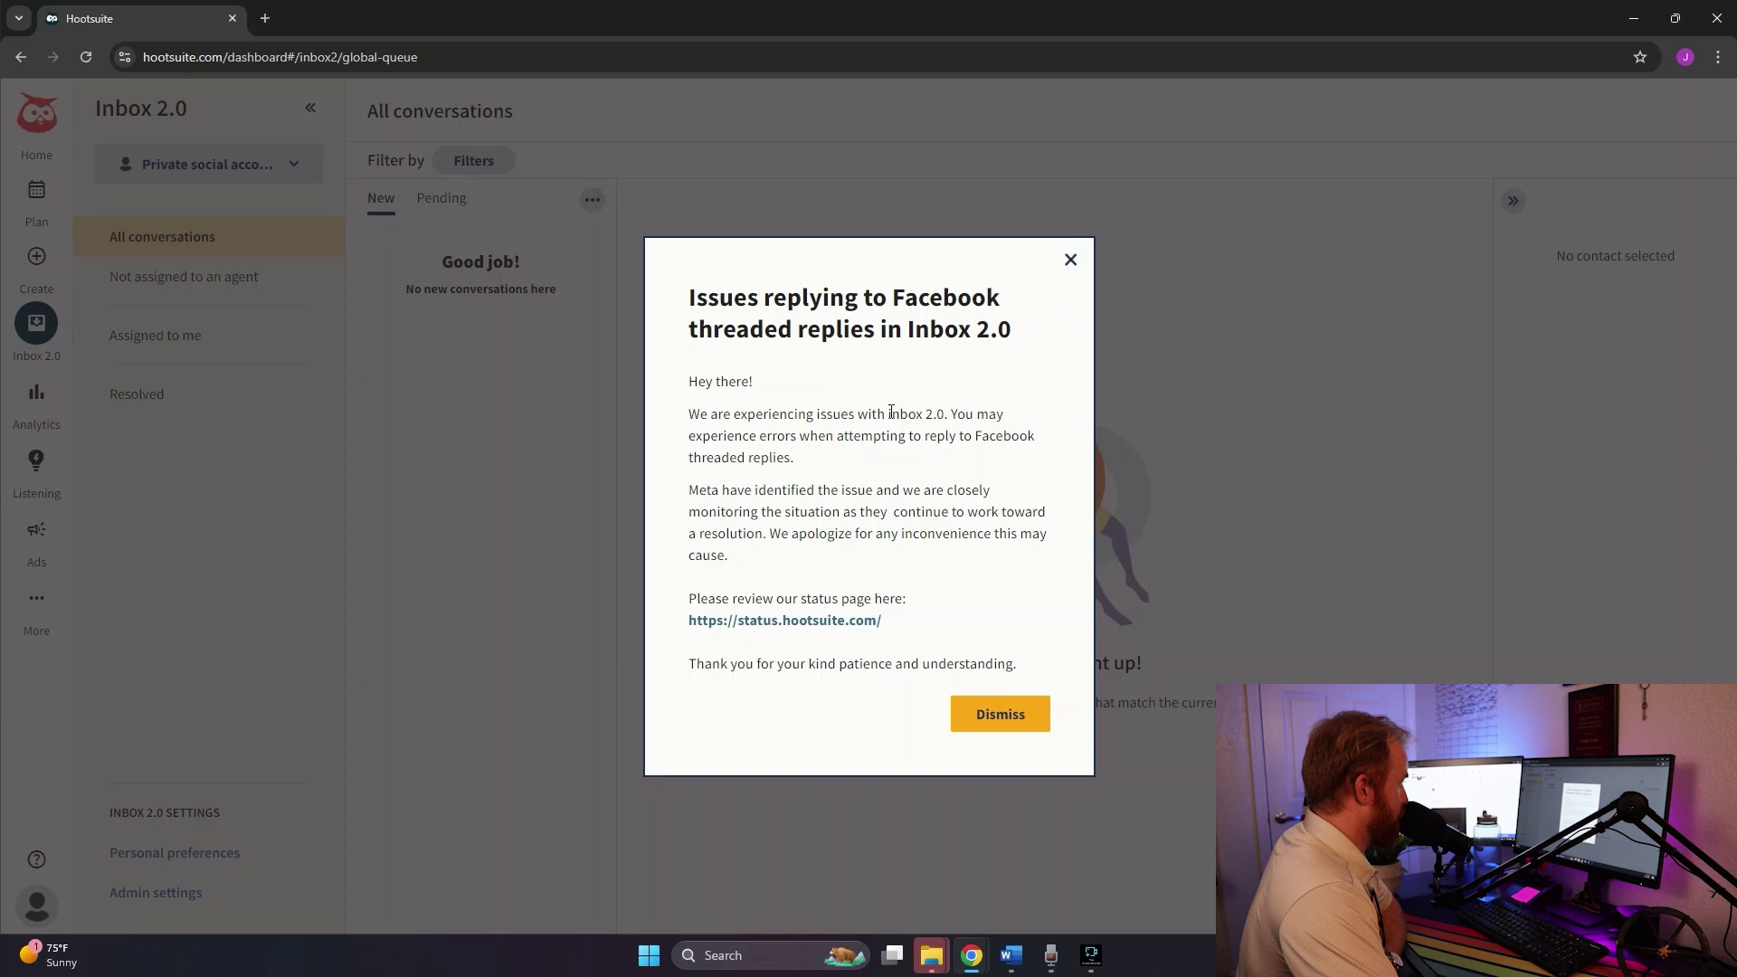
# Dismiss the Inbox 2.0 notice about Facebook threaded replies, then look through each conversation queue and the new and pending conversations
pyautogui.moveTo(892, 411); pyautogui.dragTo(936, 416)
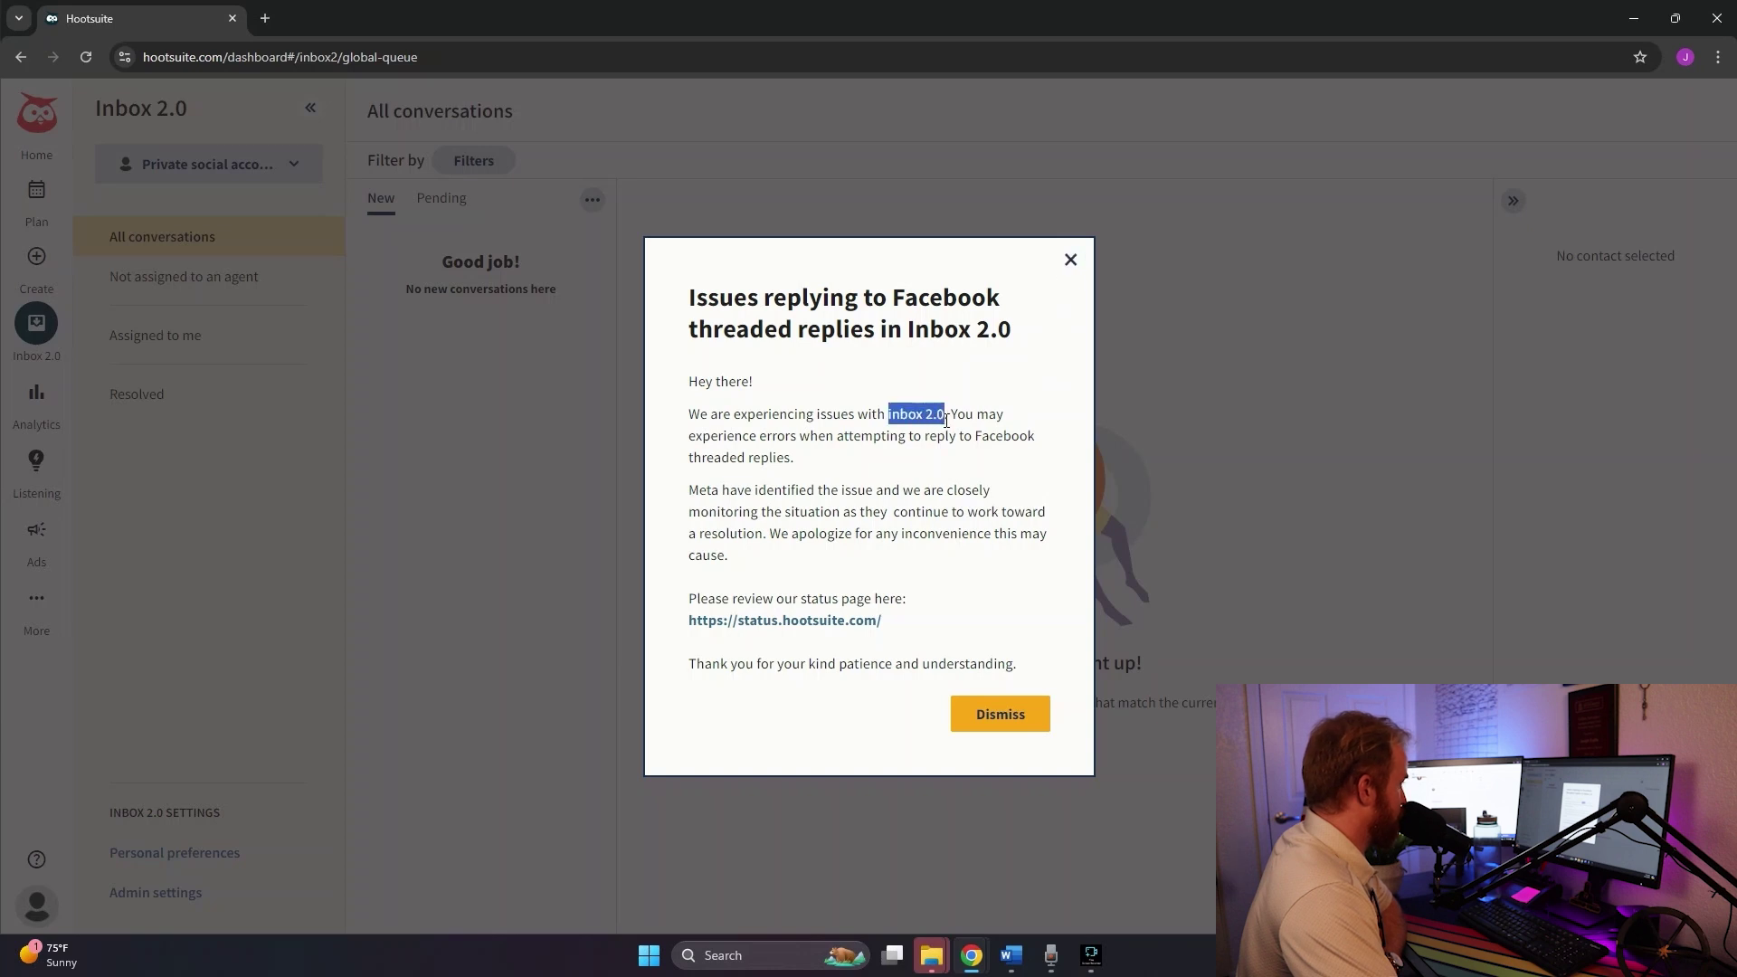
pyautogui.click(1070, 260)
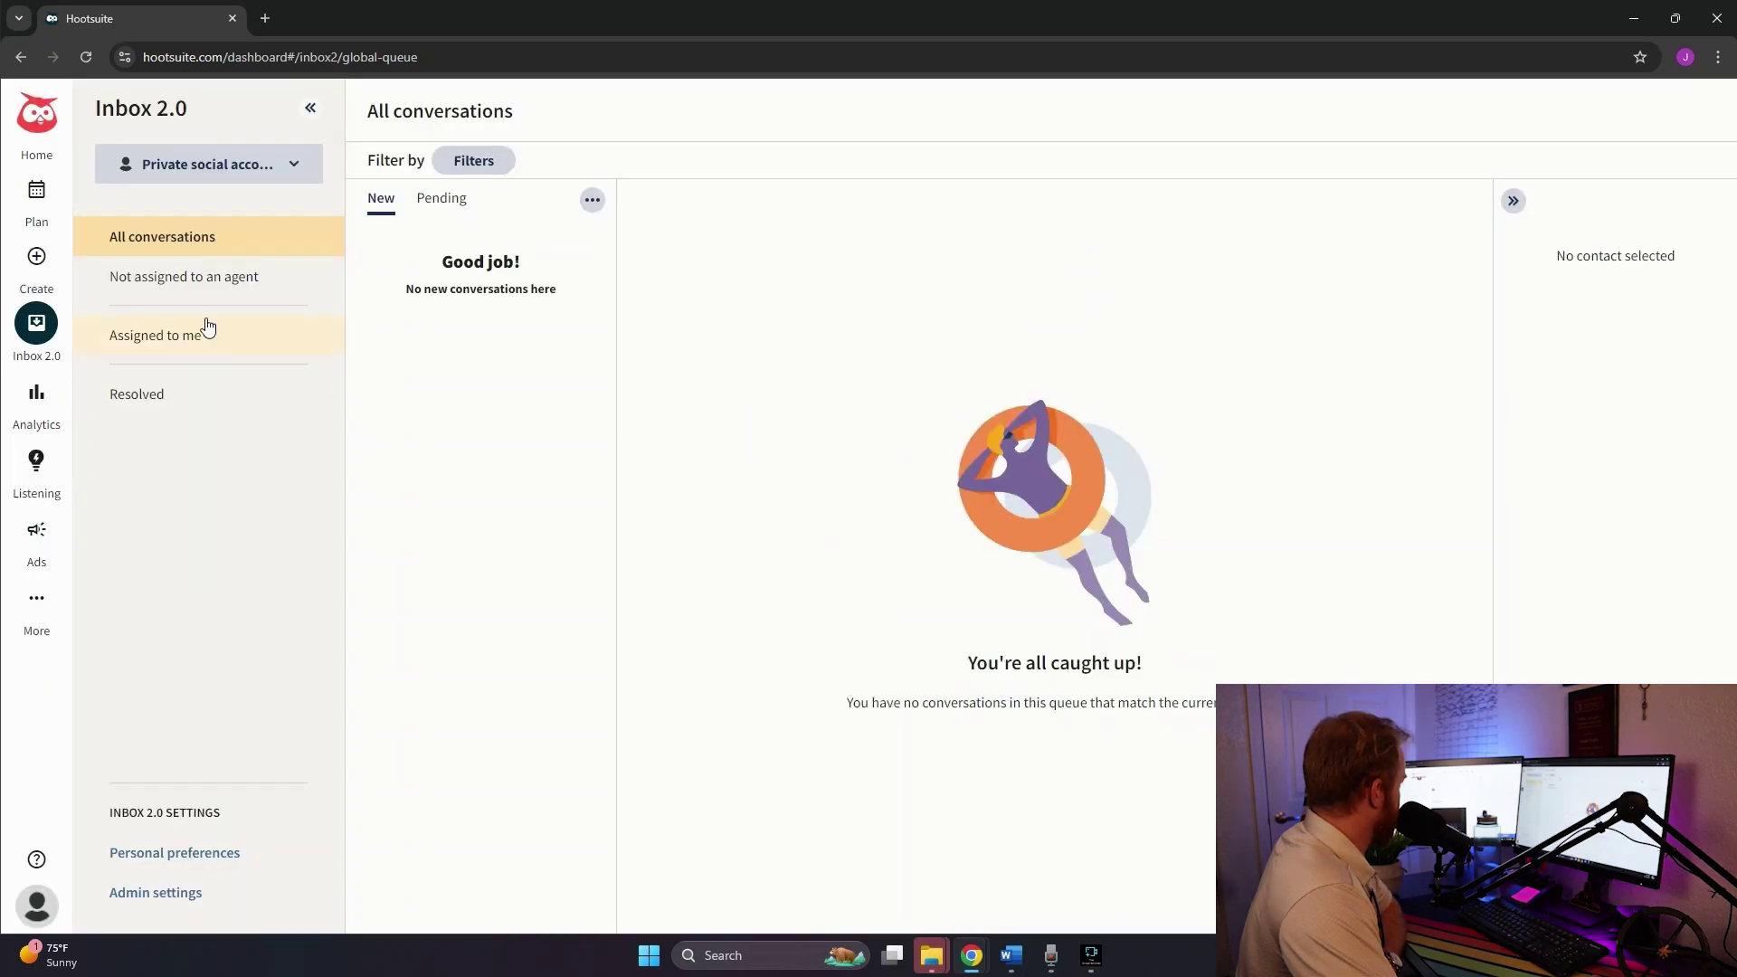
pyautogui.click(165, 401)
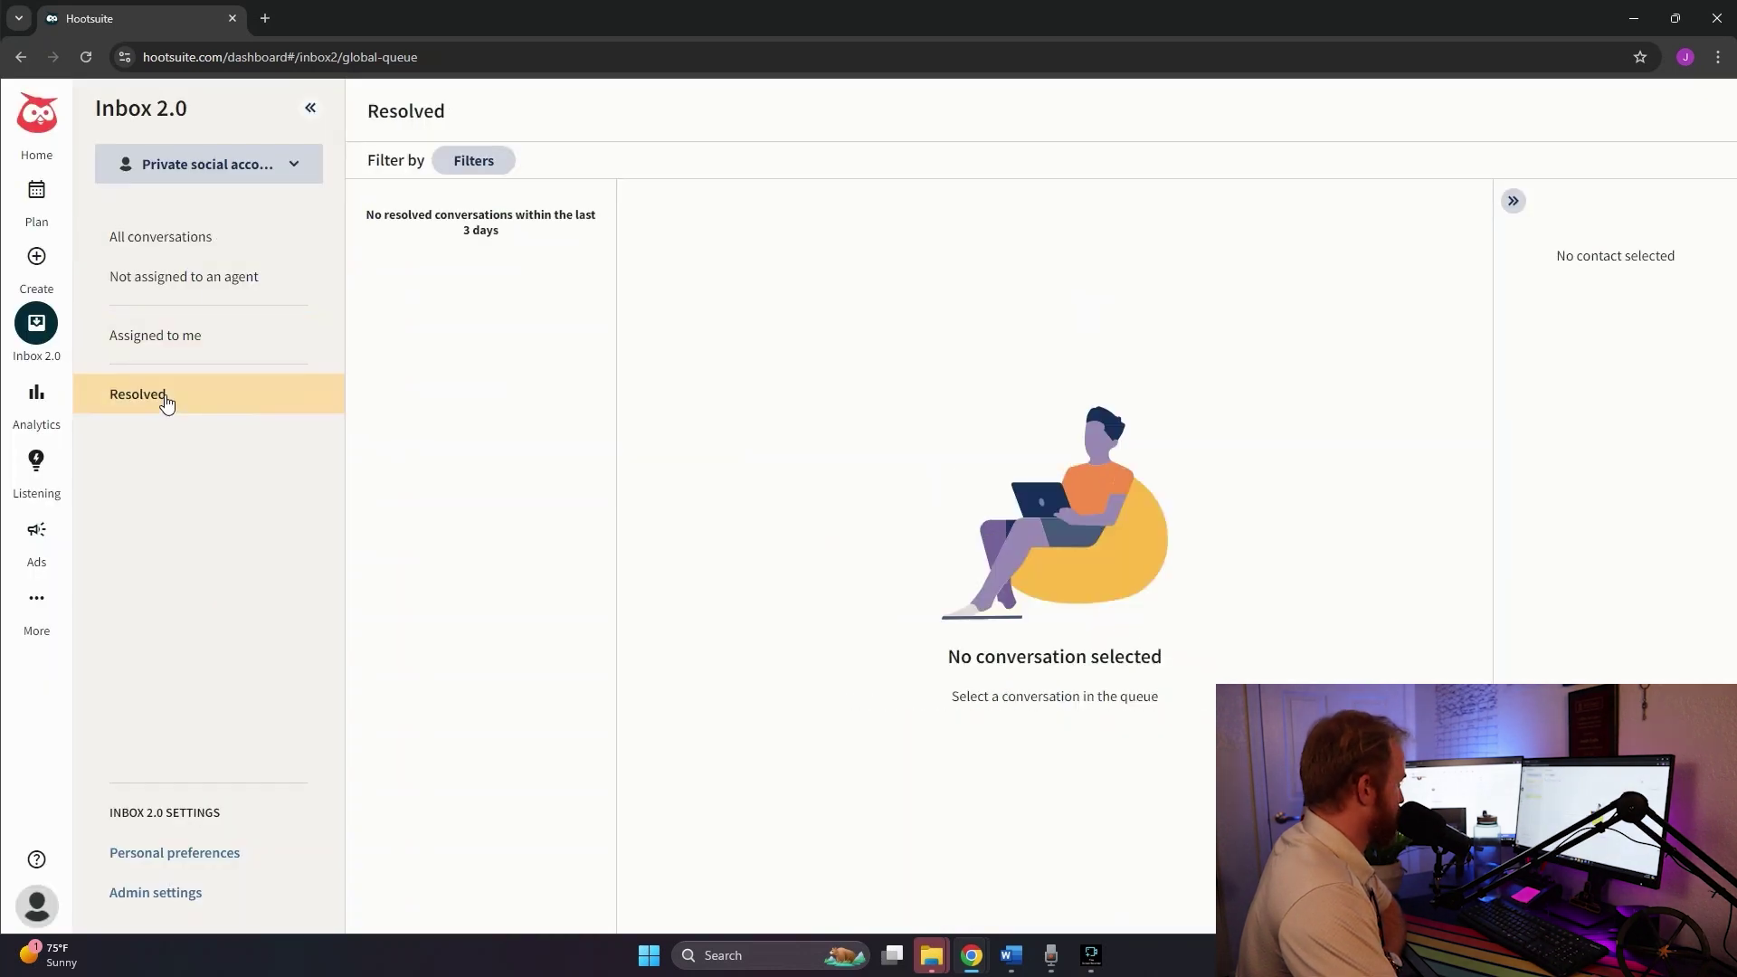
pyautogui.click(175, 340)
pyautogui.click(217, 277)
pyautogui.click(206, 238)
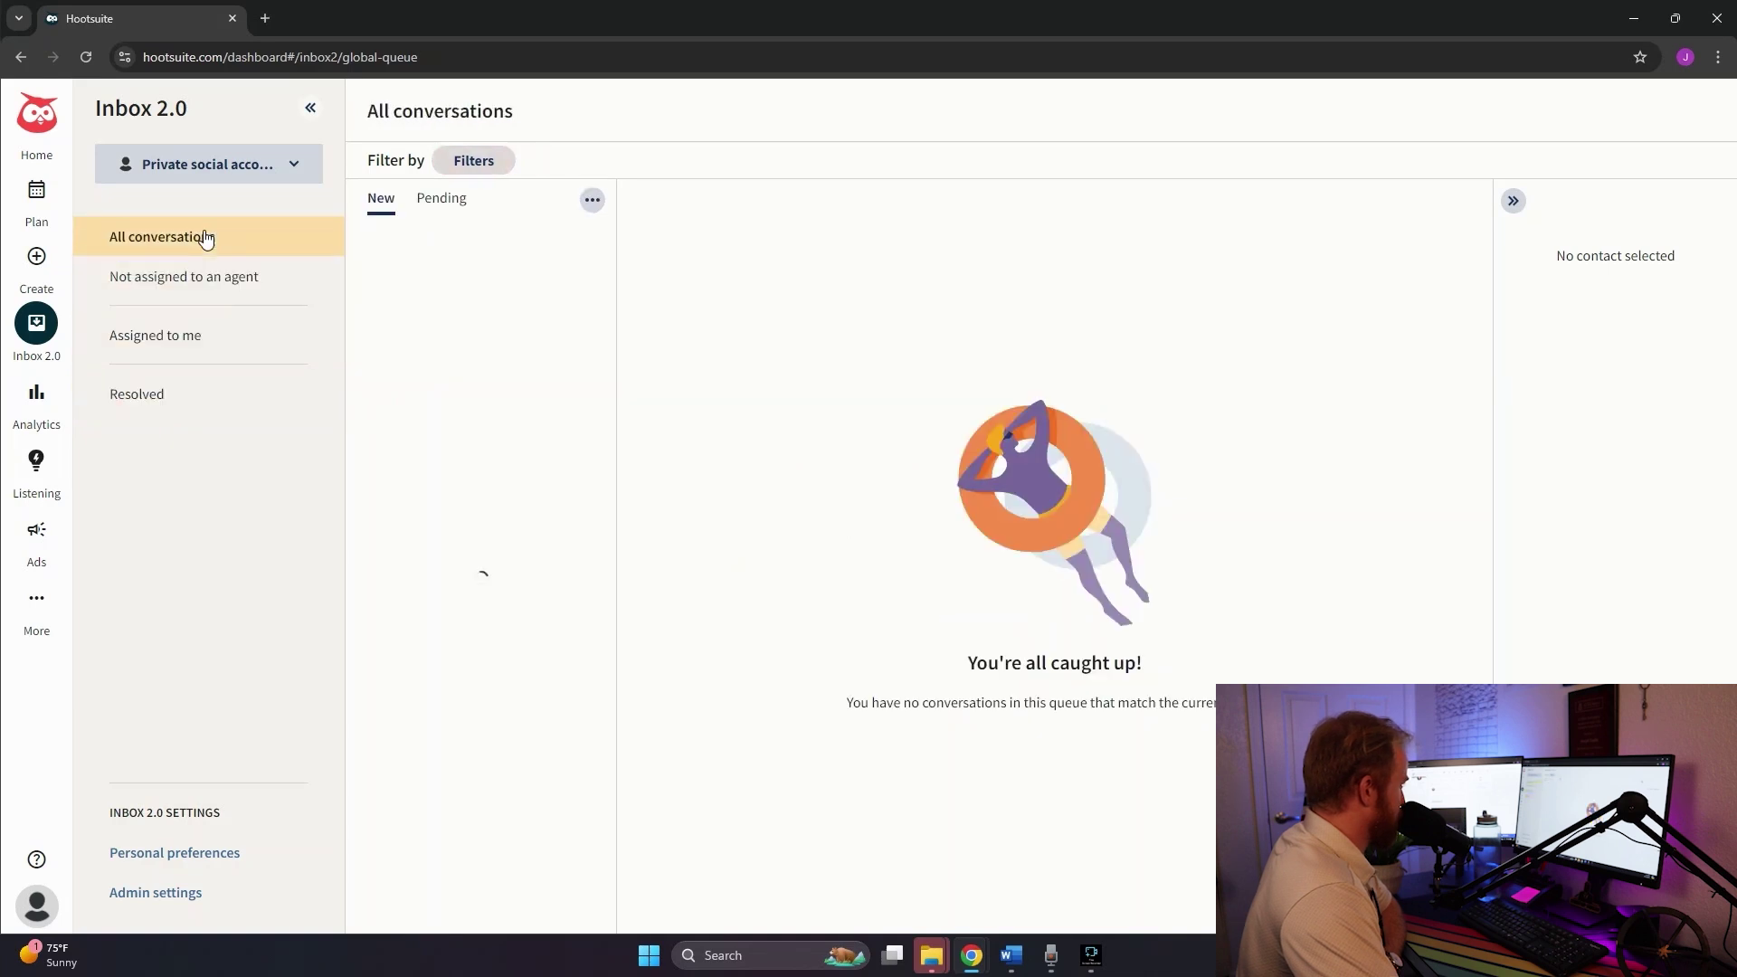
pyautogui.click(441, 199)
pyautogui.click(396, 209)
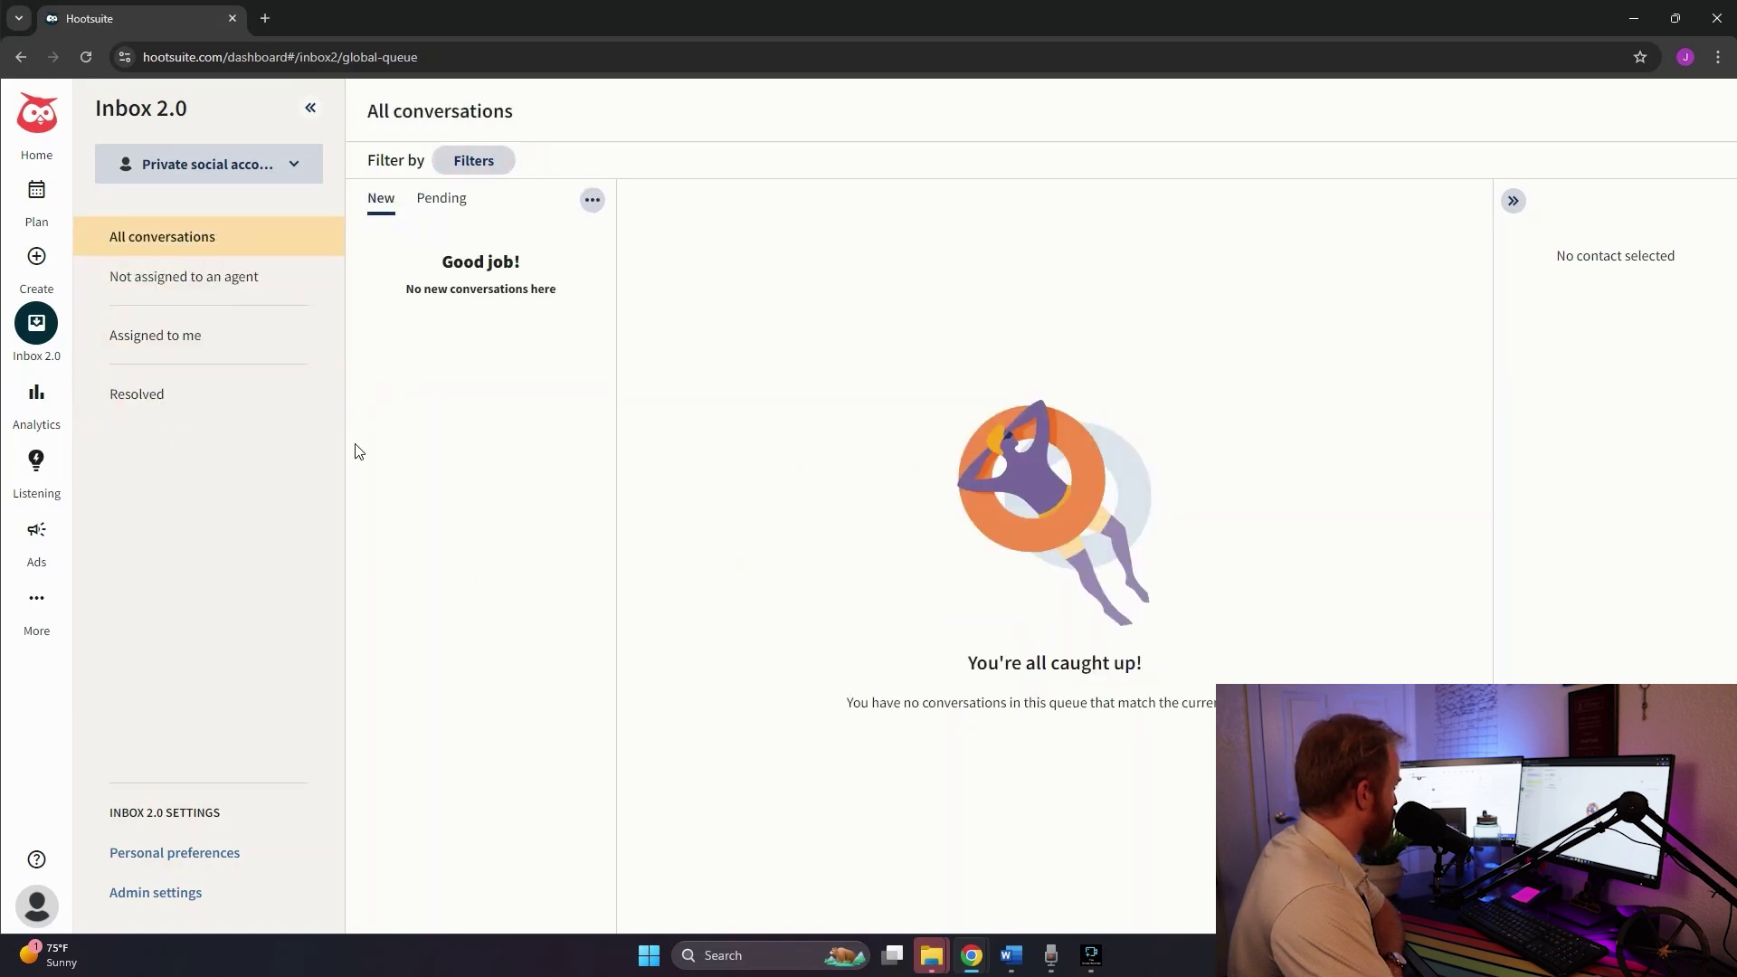
# Recheck the unassigned, assigned and resolved queues, and open the filters for the Assigned to me queue
pyautogui.click(156, 283)
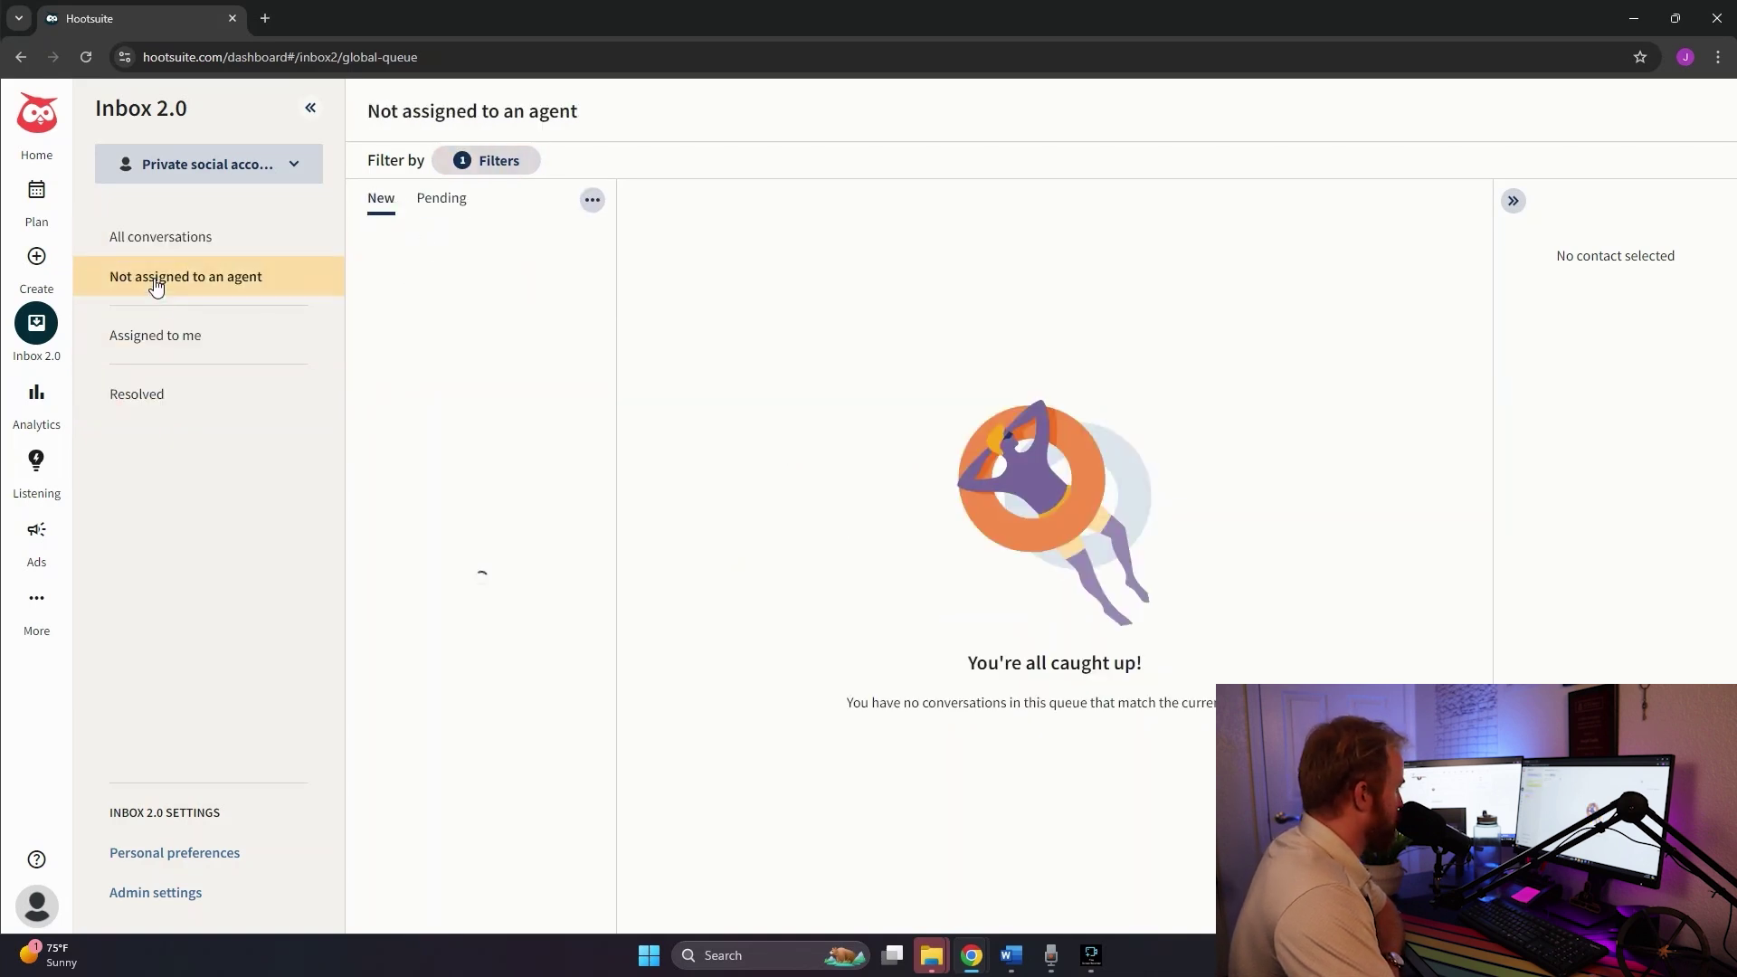
pyautogui.click(170, 342)
pyautogui.click(179, 394)
pyautogui.click(190, 336)
pyautogui.click(470, 162)
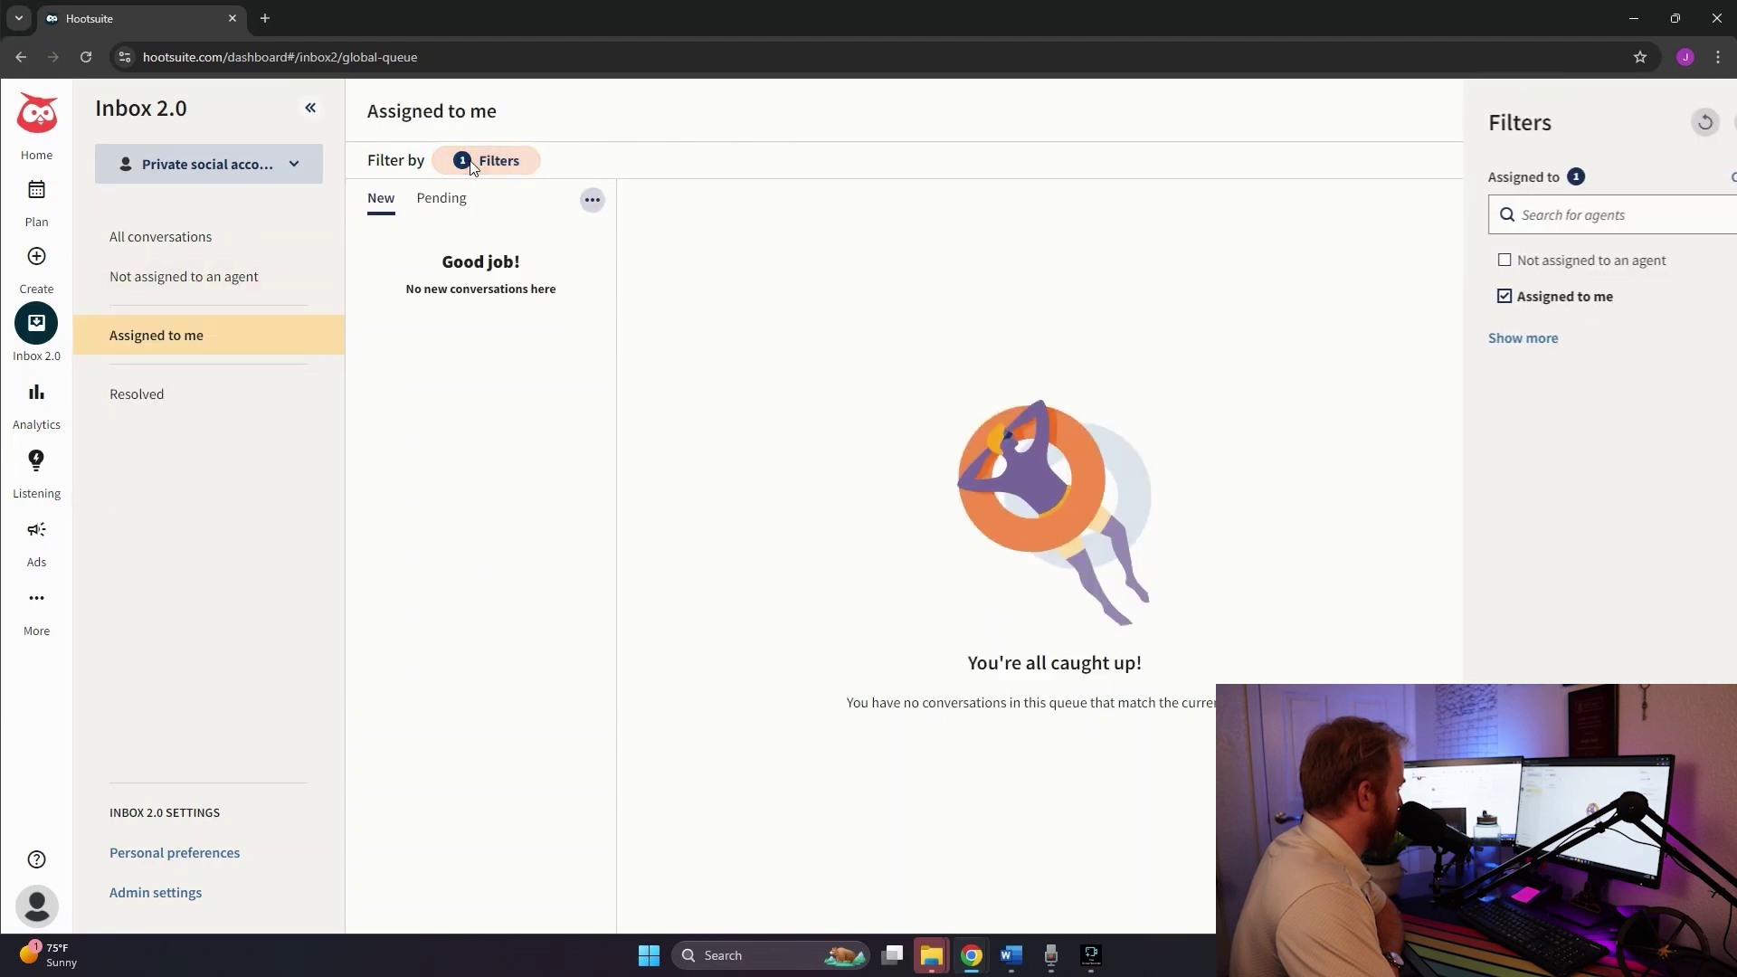
# Close the queue filters and open metricool.com in a new browser tab
pyautogui.click(697, 282)
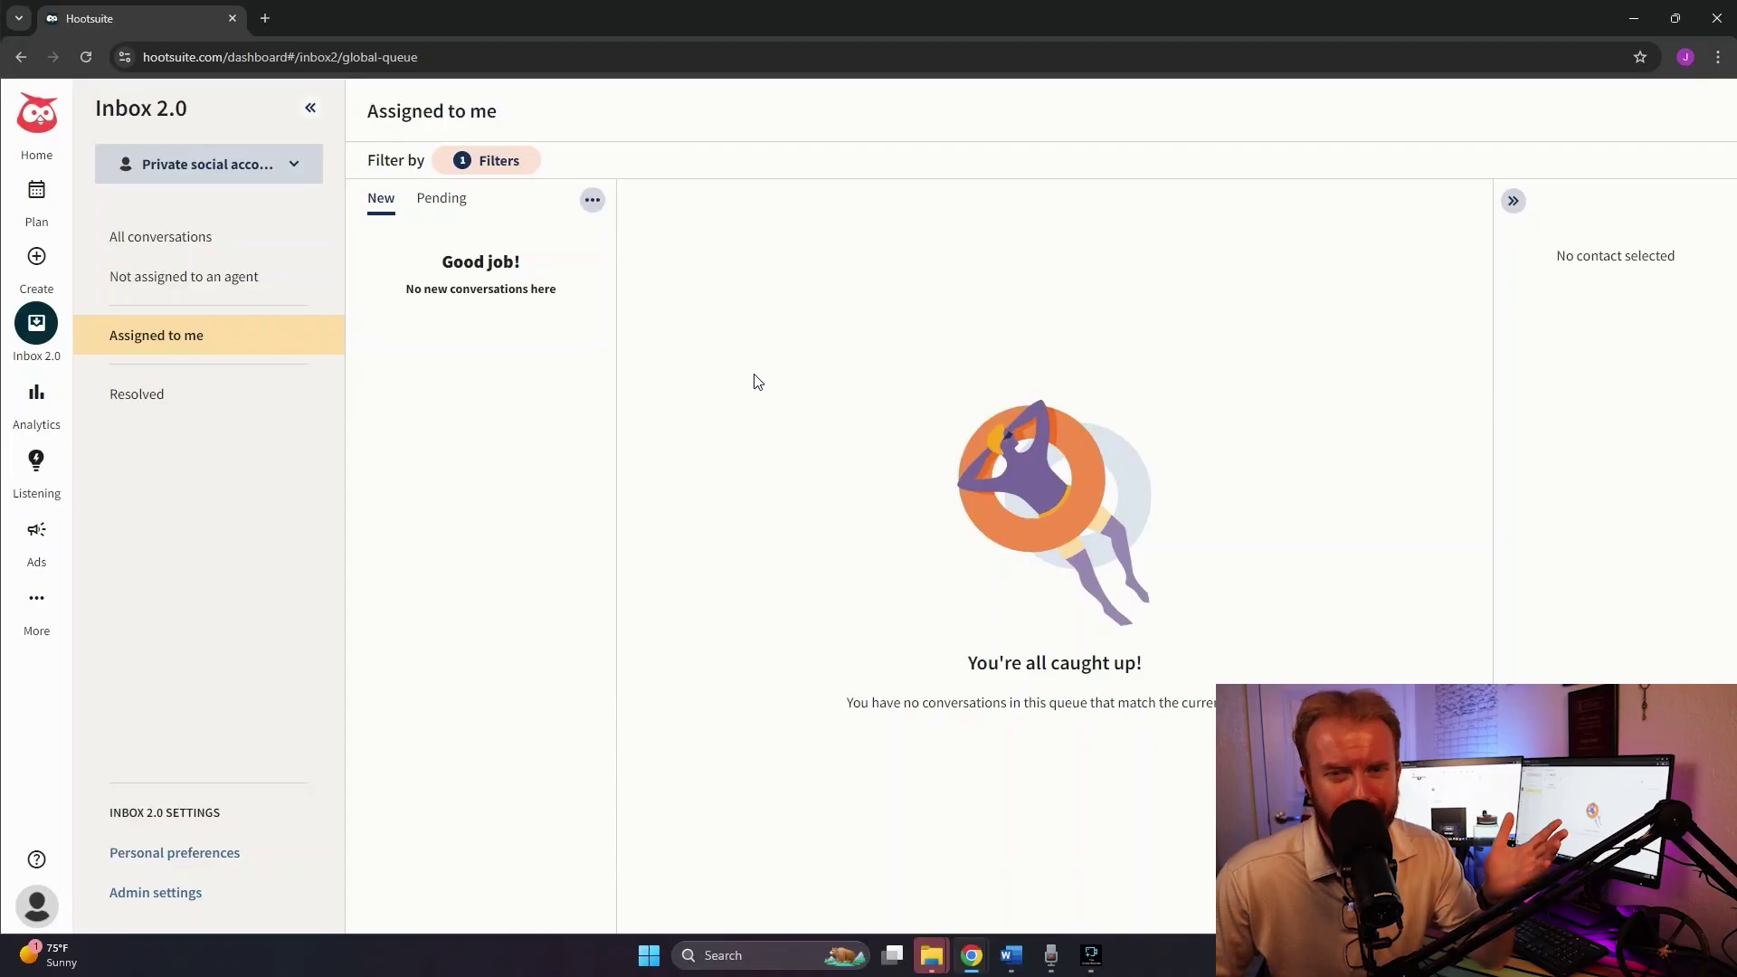
pyautogui.hotkey('ctrl', 't')
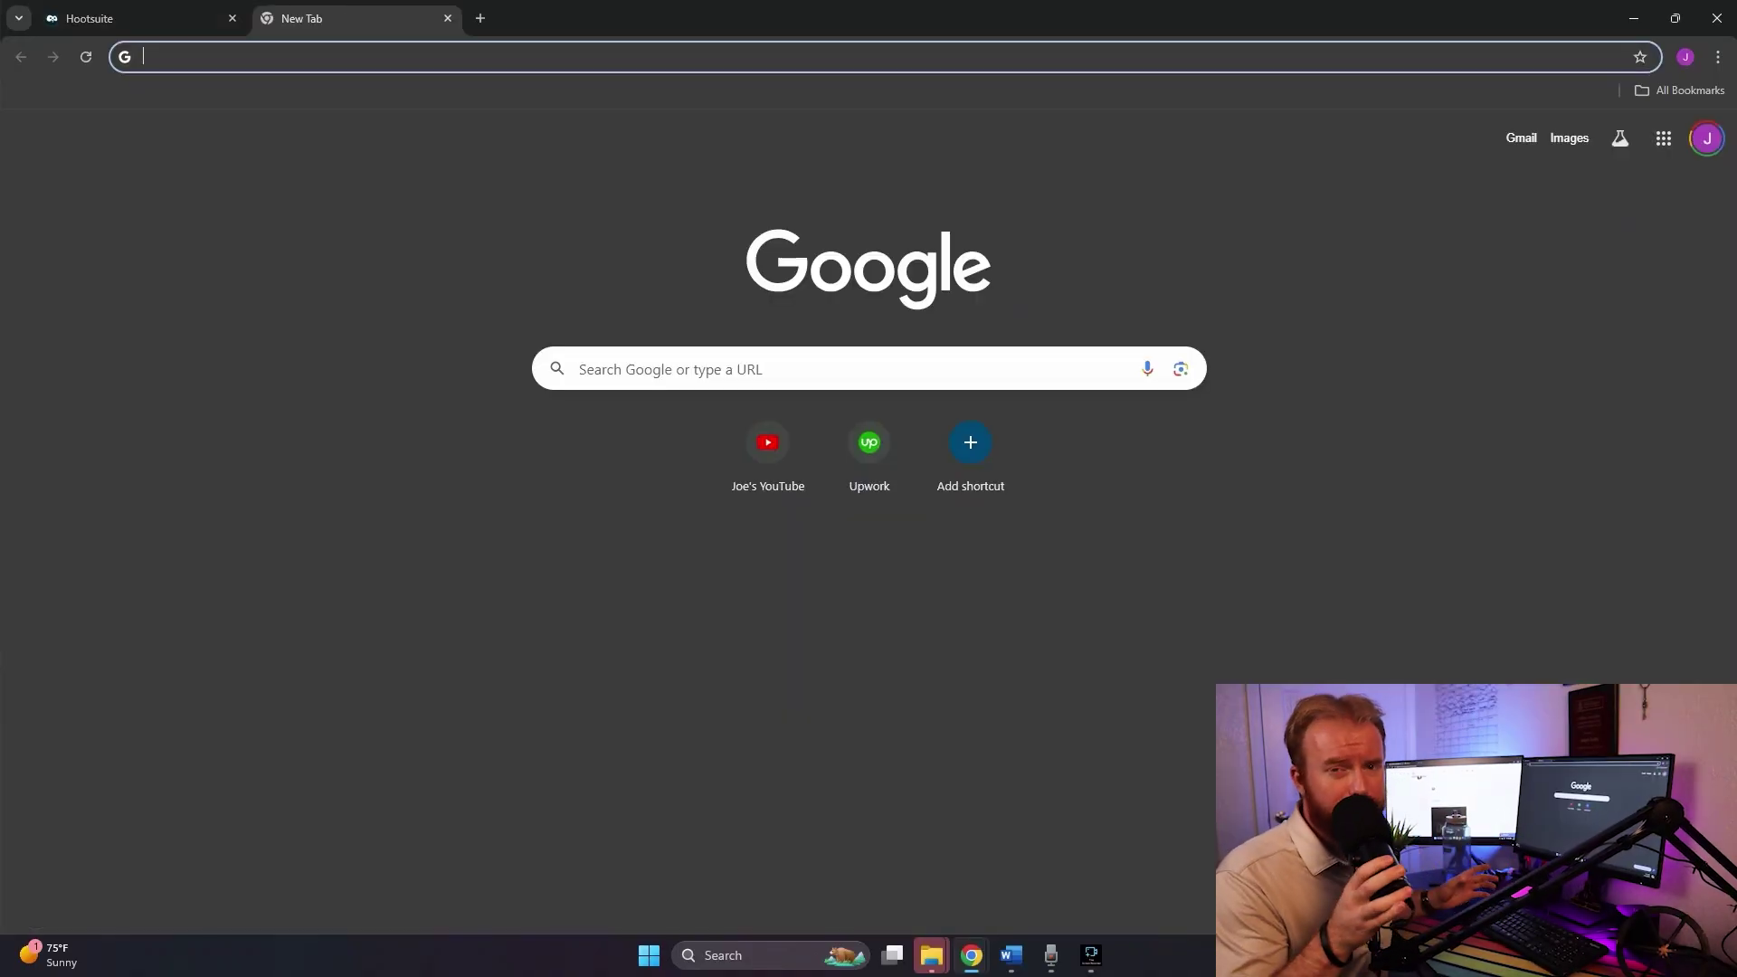
pyautogui.write('metricool.com')
pyautogui.press('Return')
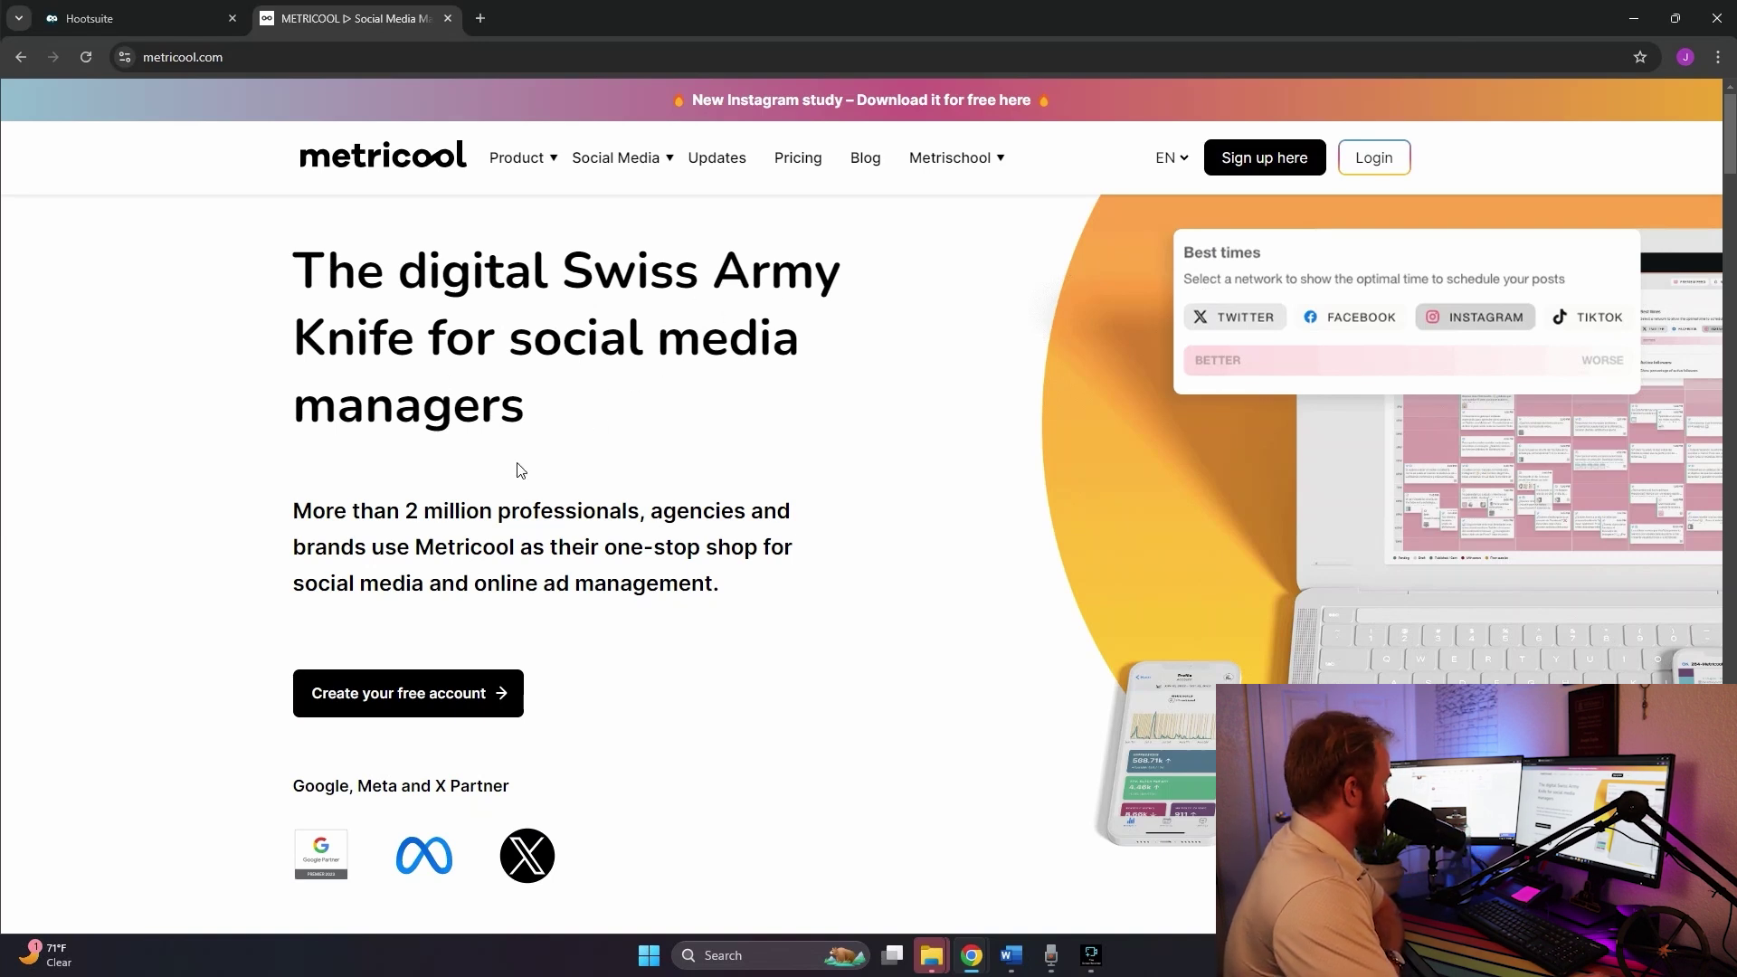
# Look through the Metricool homepage, covering its client brands, all-in-one tool overview and feature list
pyautogui.scroll(-1, 520, 470)
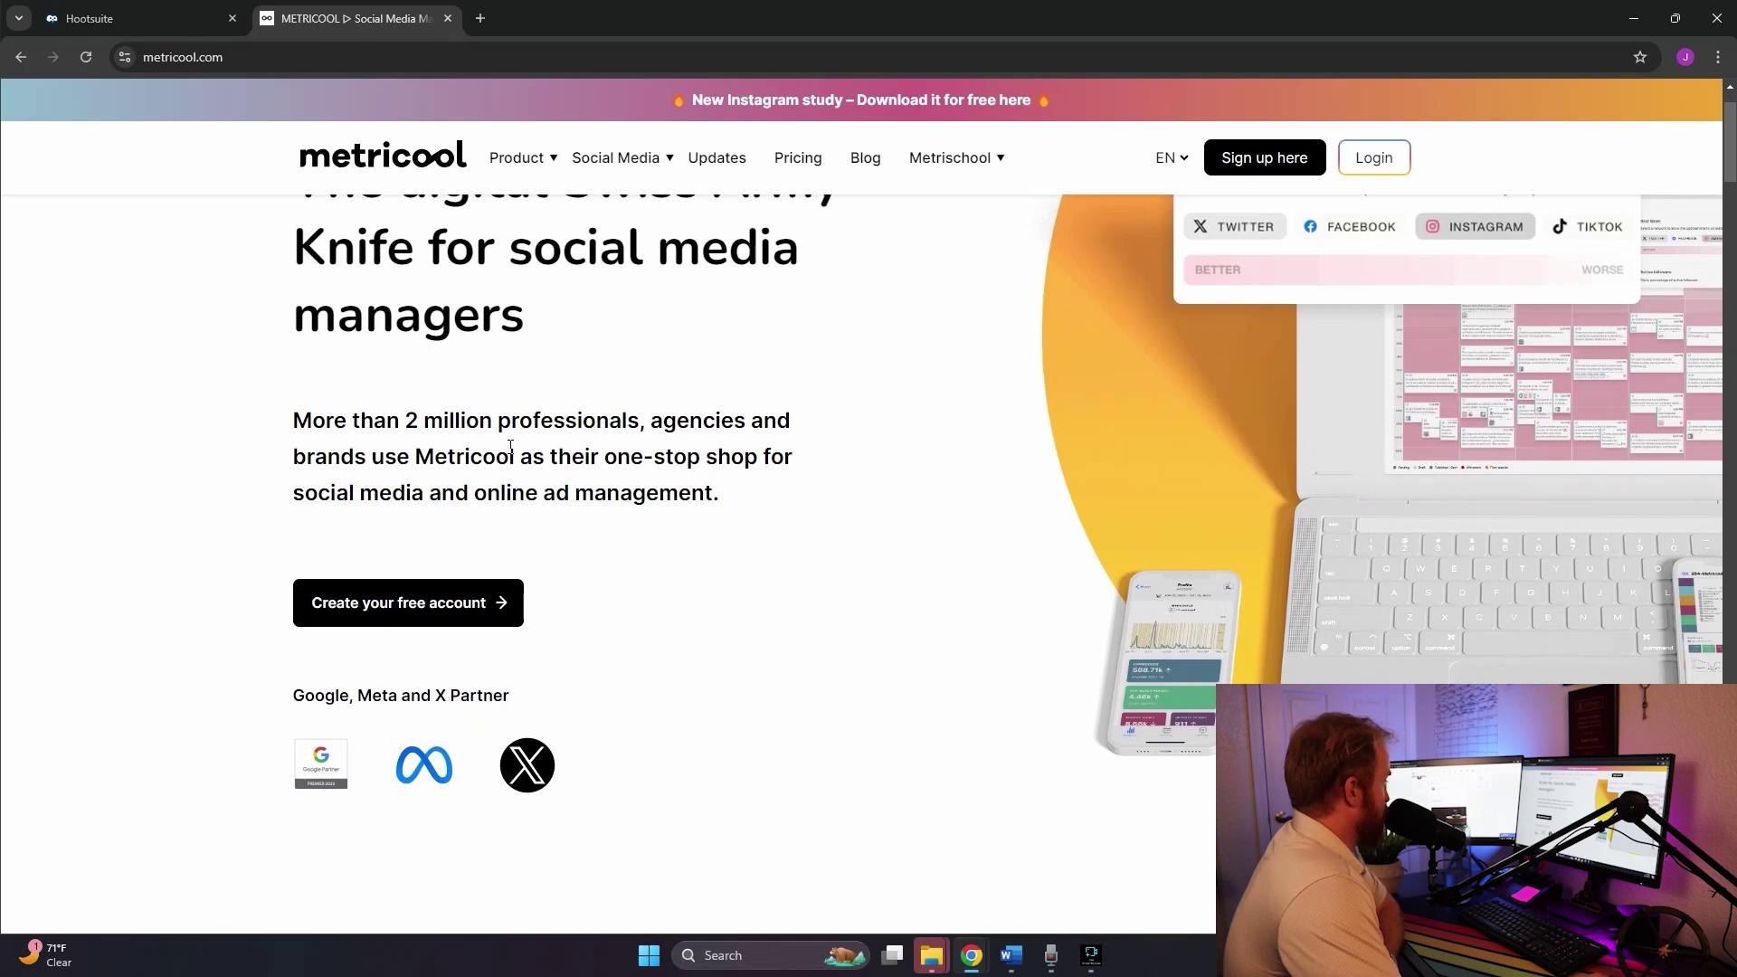
pyautogui.scroll(-8, 656, 484)
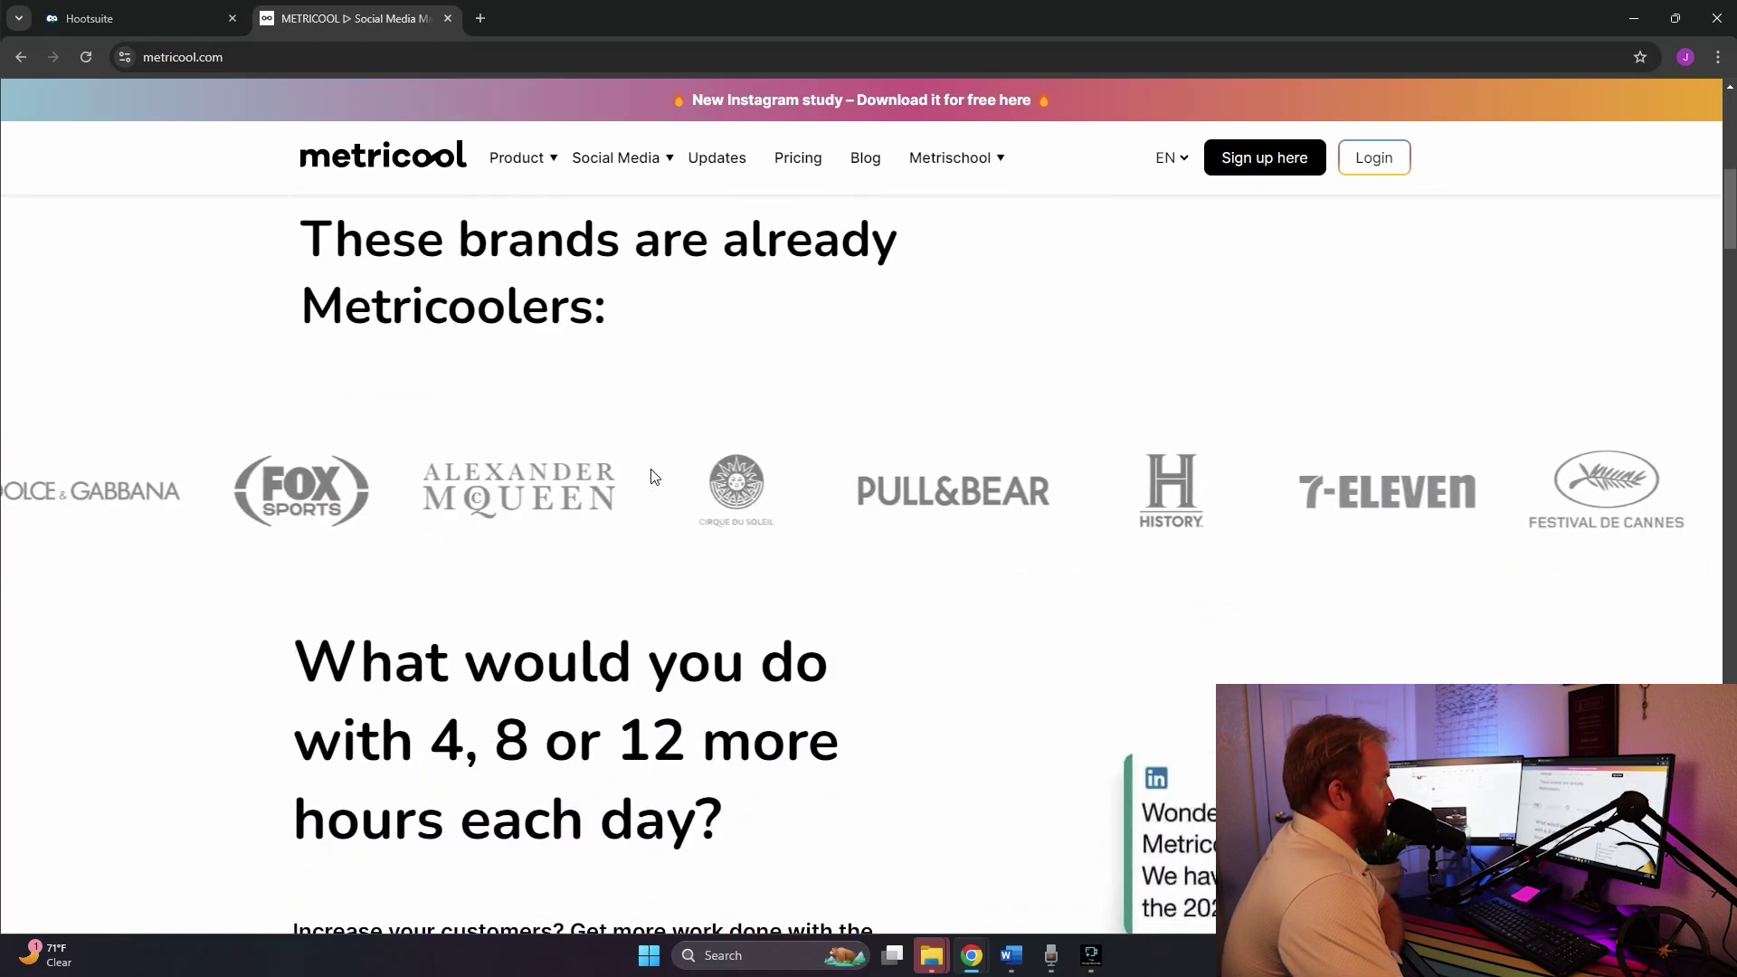
pyautogui.scroll(-13, 655, 477)
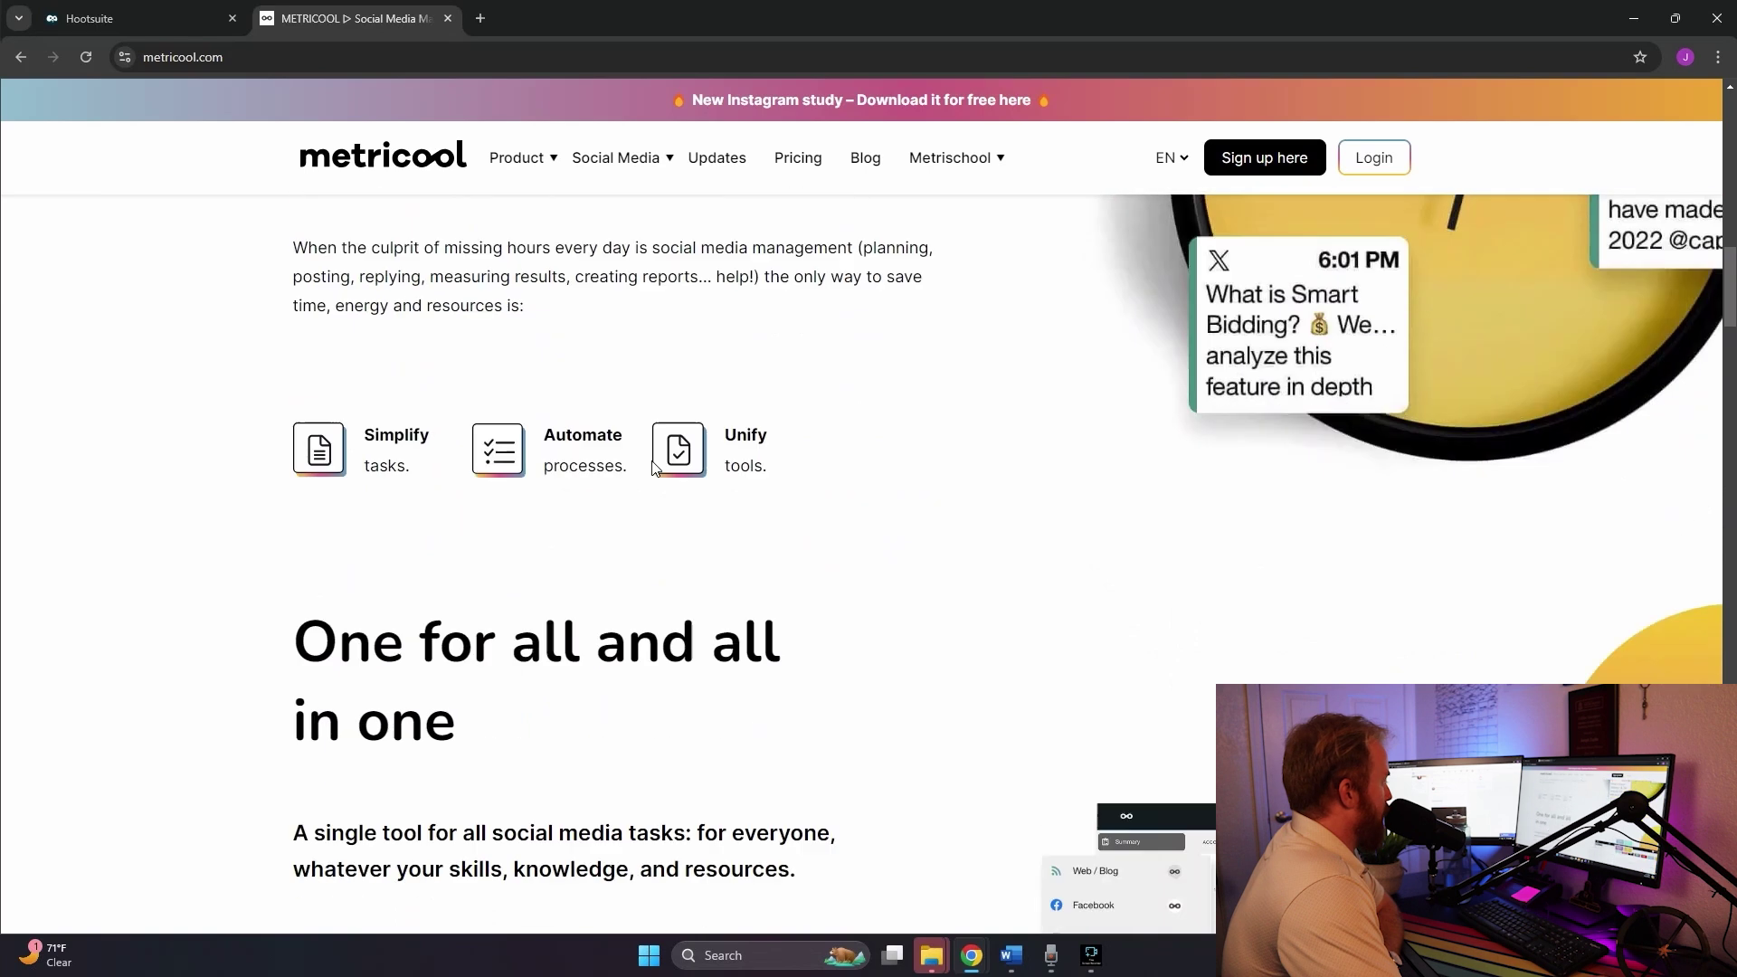
pyautogui.scroll(-6, 655, 467)
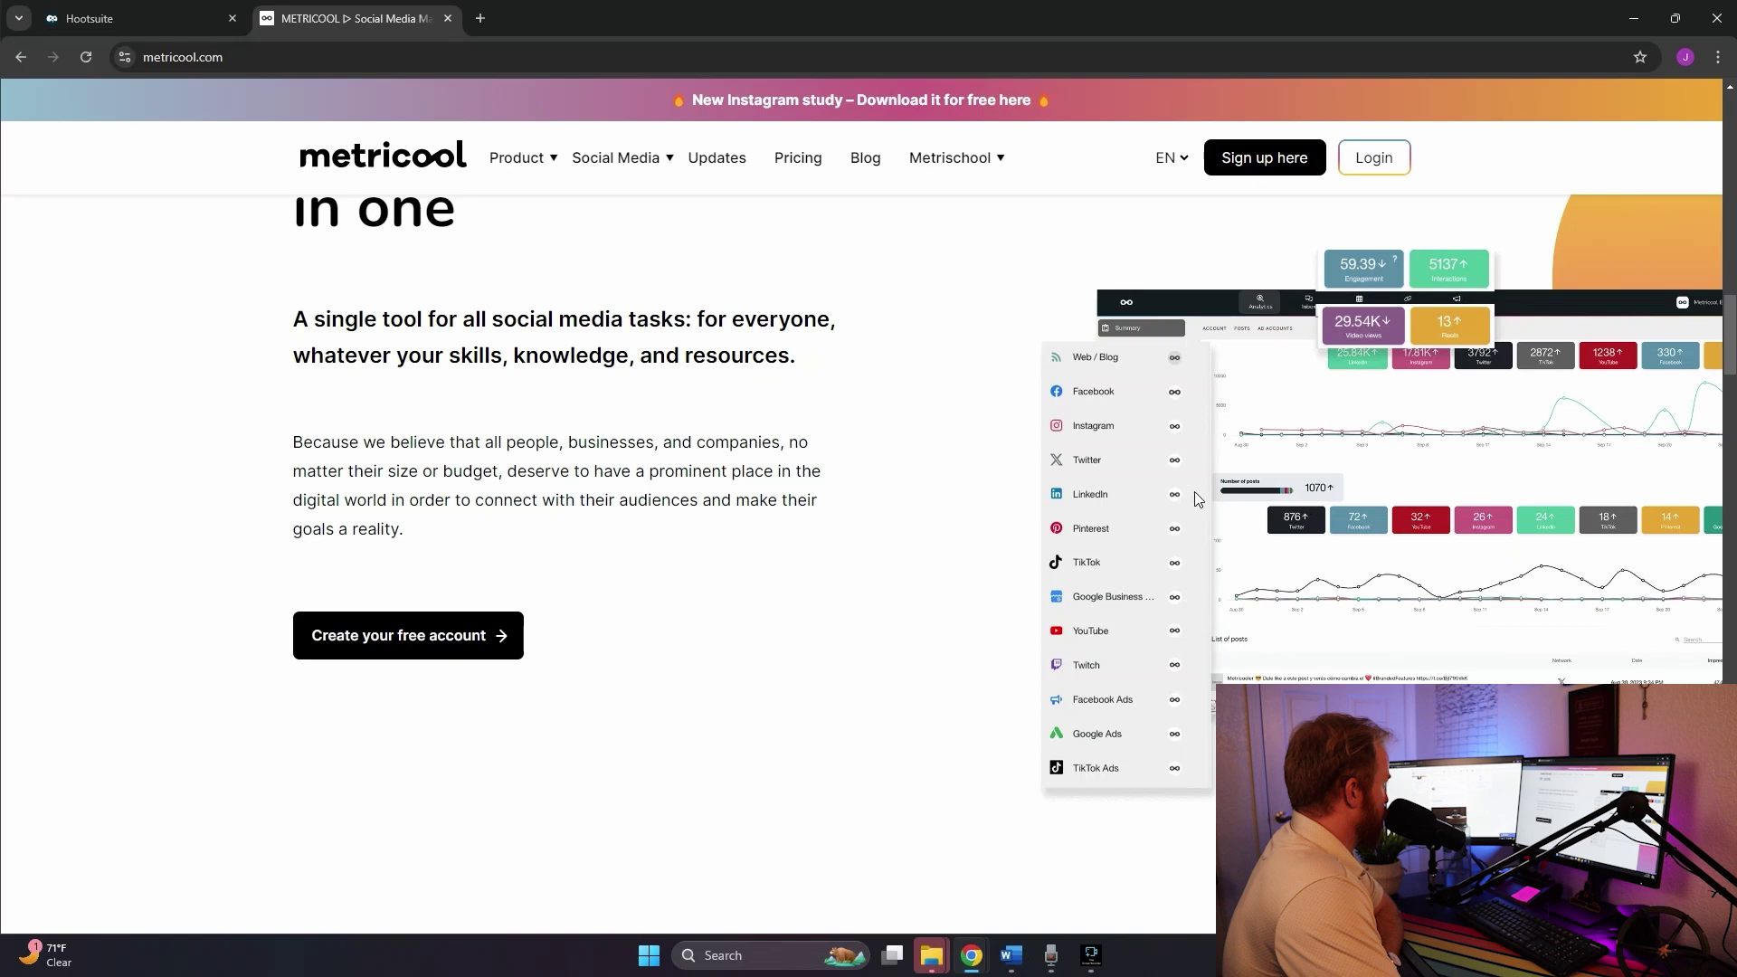
pyautogui.scroll(-6, 884, 465)
pyautogui.scroll(-2, 864, 445)
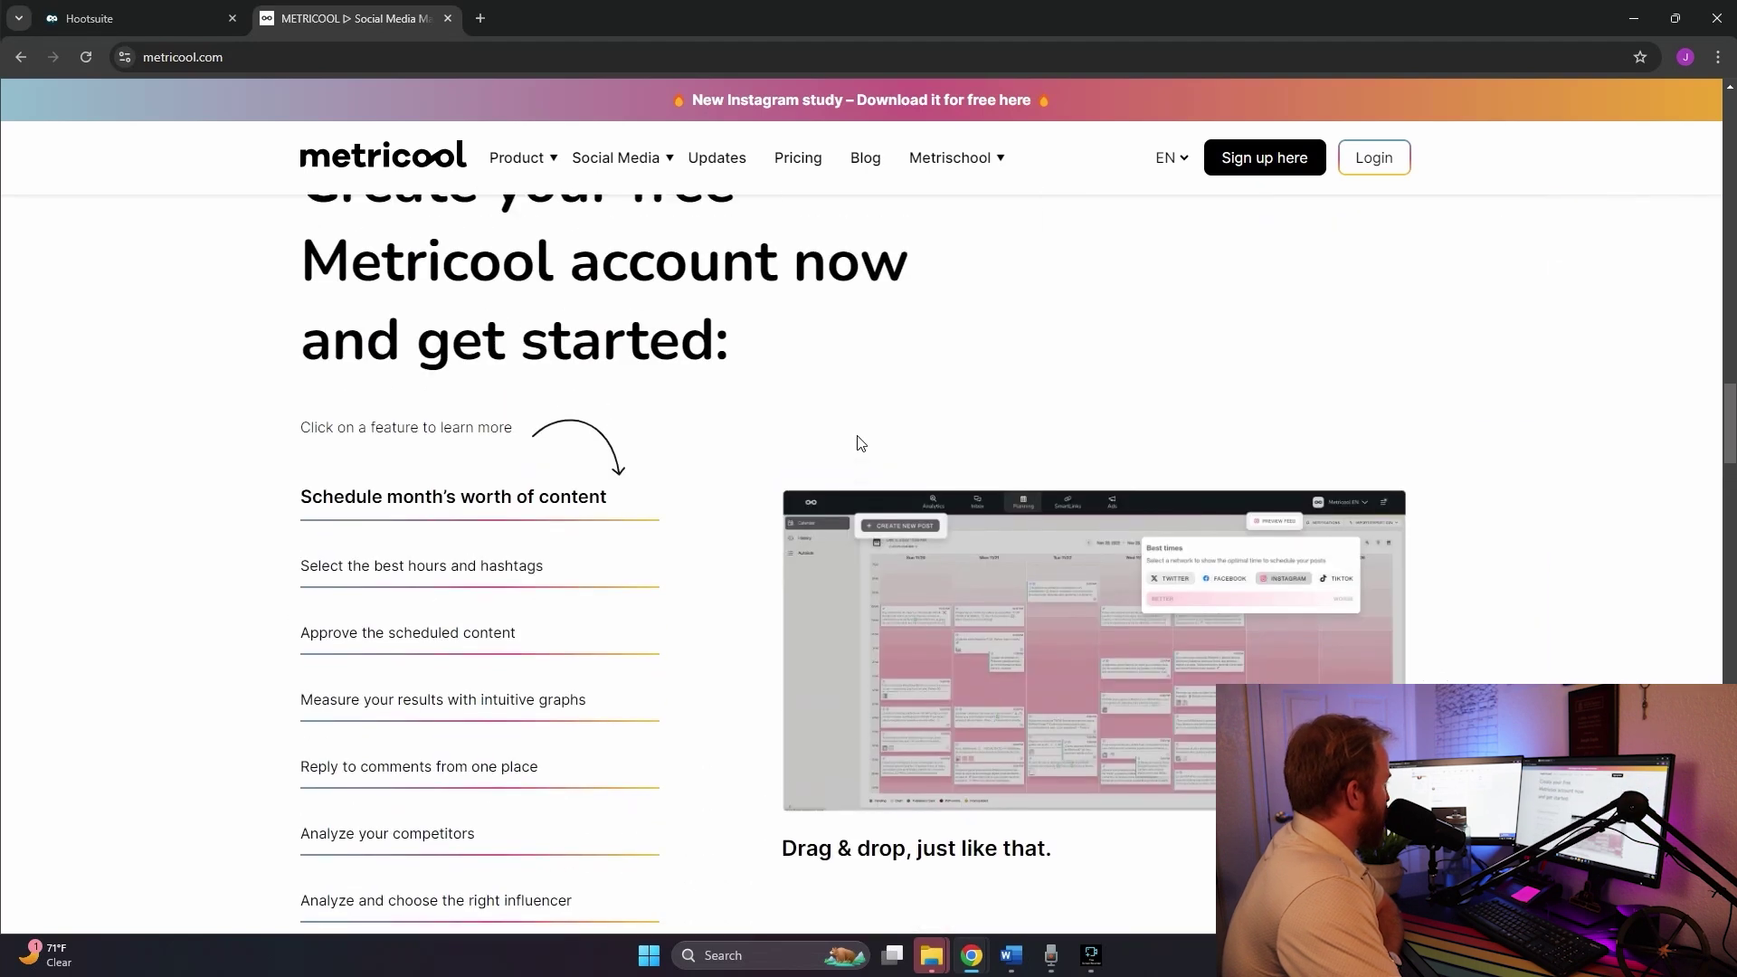
pyautogui.scroll(1, 862, 442)
pyautogui.scroll(-2, 859, 439)
pyautogui.scroll(-10, 860, 439)
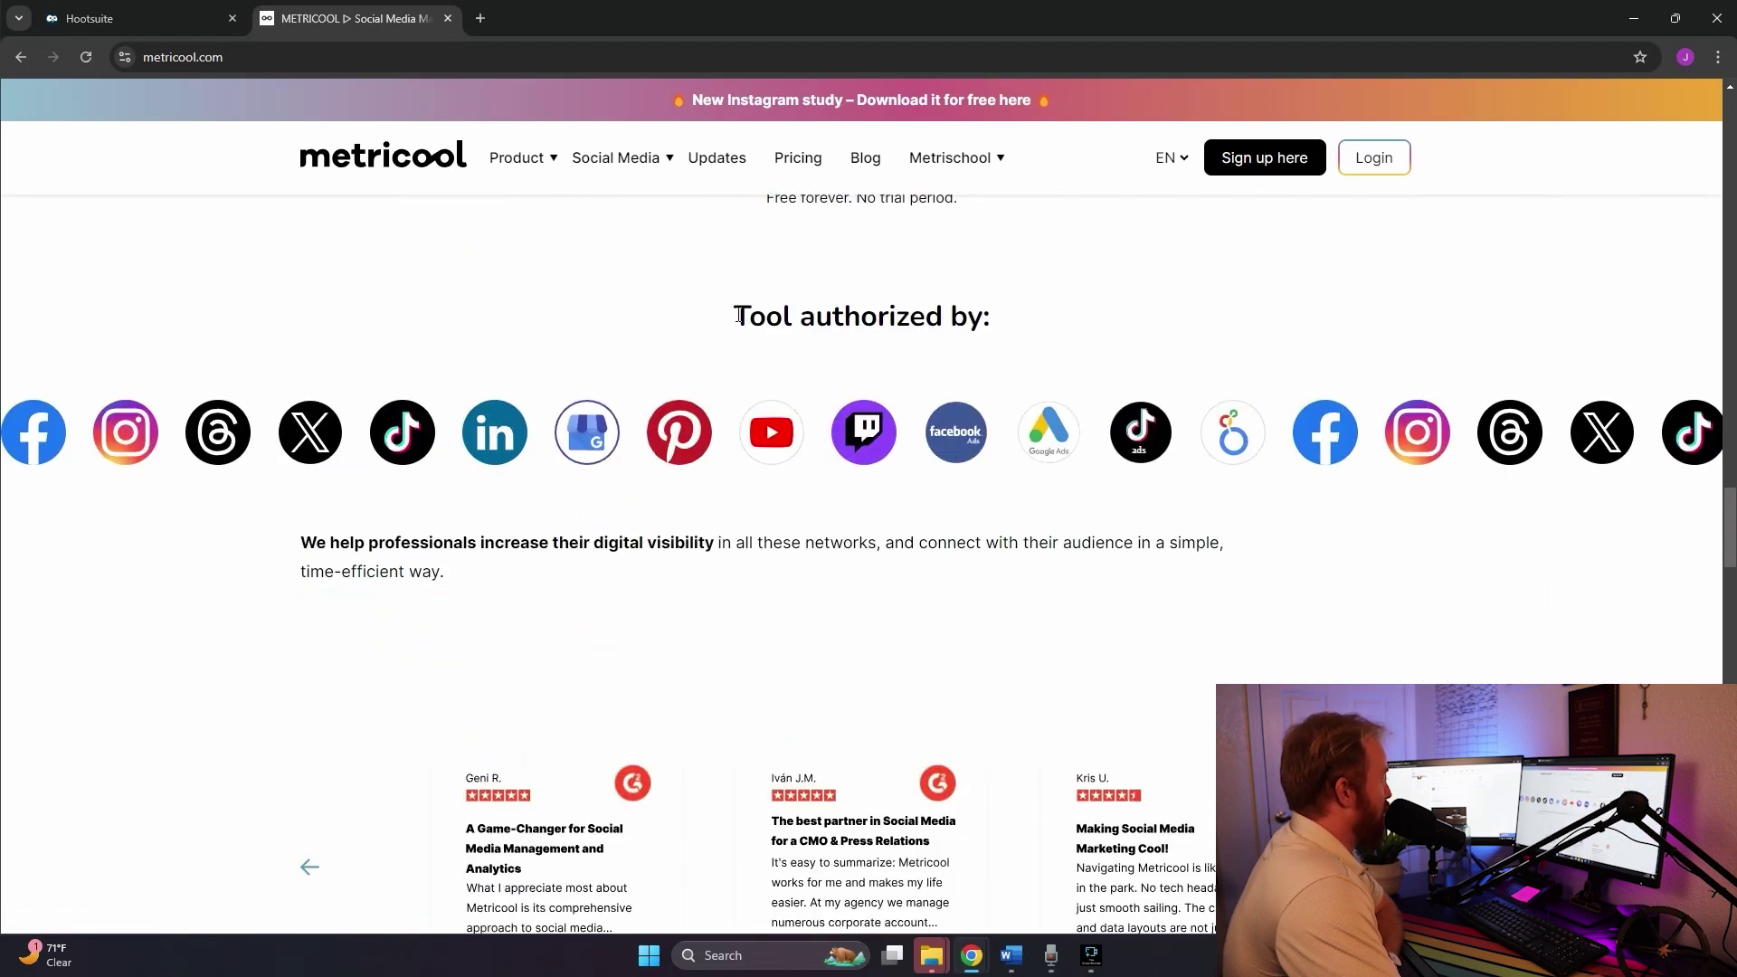
# Examine the "Tool authorized by" network logos, customer reviews and customer support section on the Metricool homepage
pyautogui.moveTo(739, 314); pyautogui.dragTo(1024, 337)
pyautogui.click(192, 606)
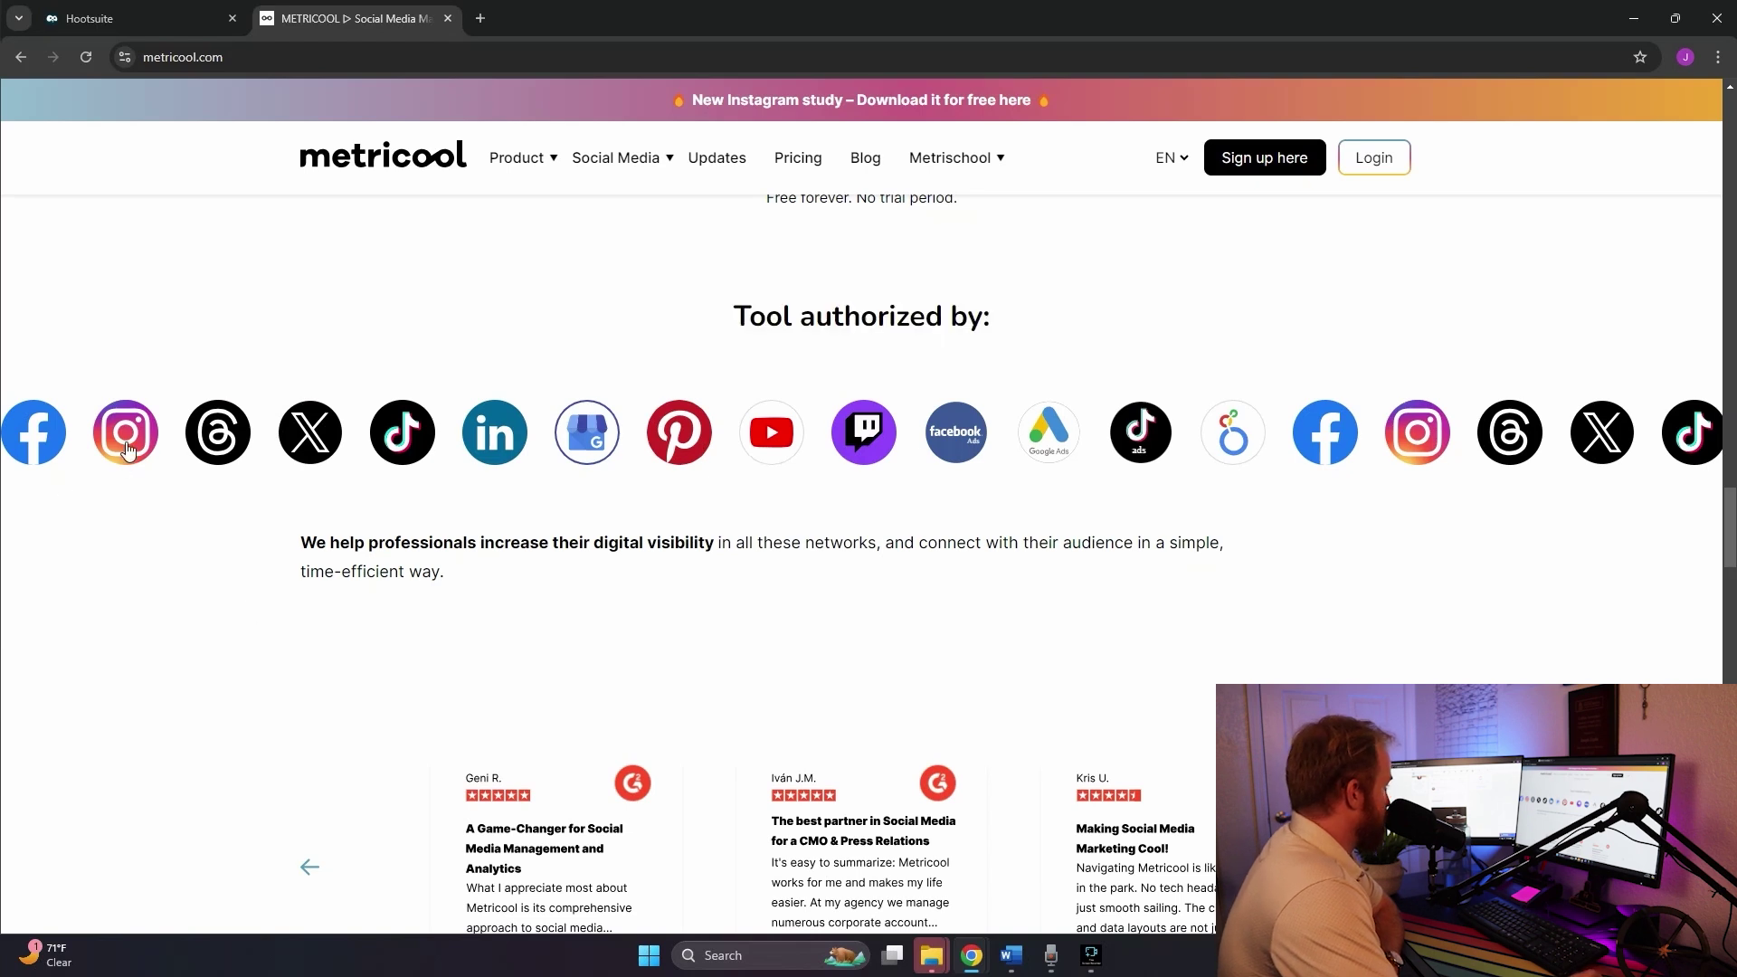
pyautogui.moveTo(237, 448); pyautogui.dragTo(52, 466)
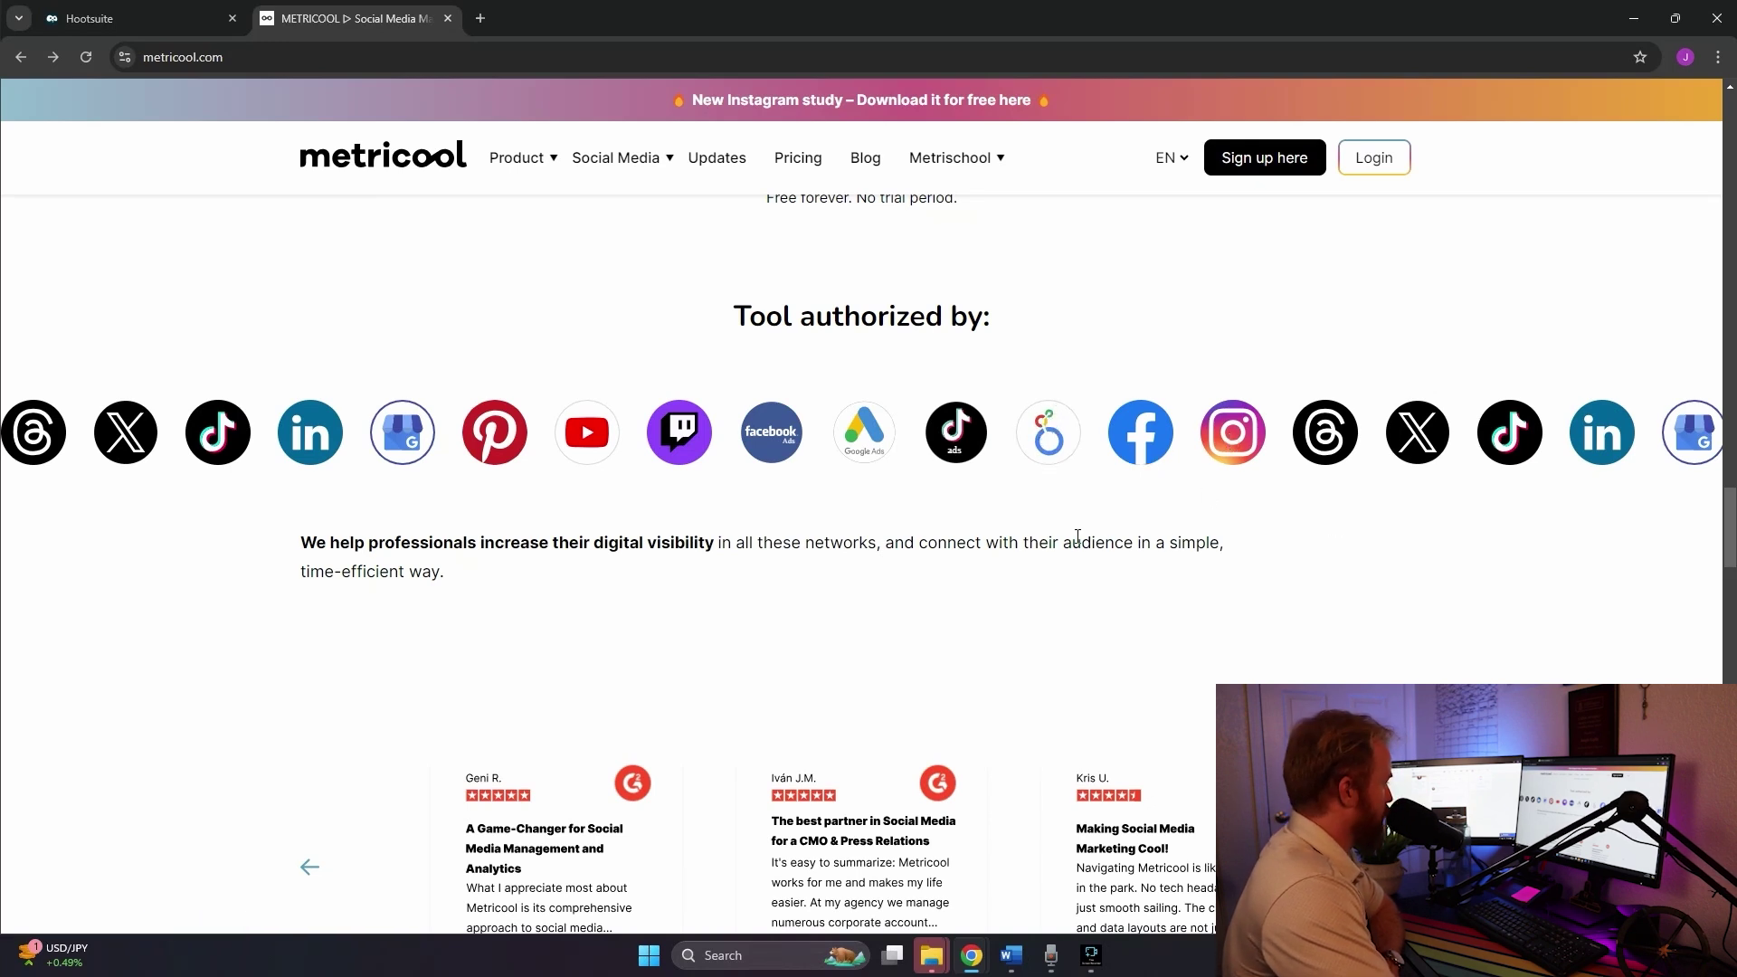
pyautogui.scroll(-1, 1060, 724)
pyautogui.scroll(-8, 1059, 751)
pyautogui.scroll(5, 1052, 733)
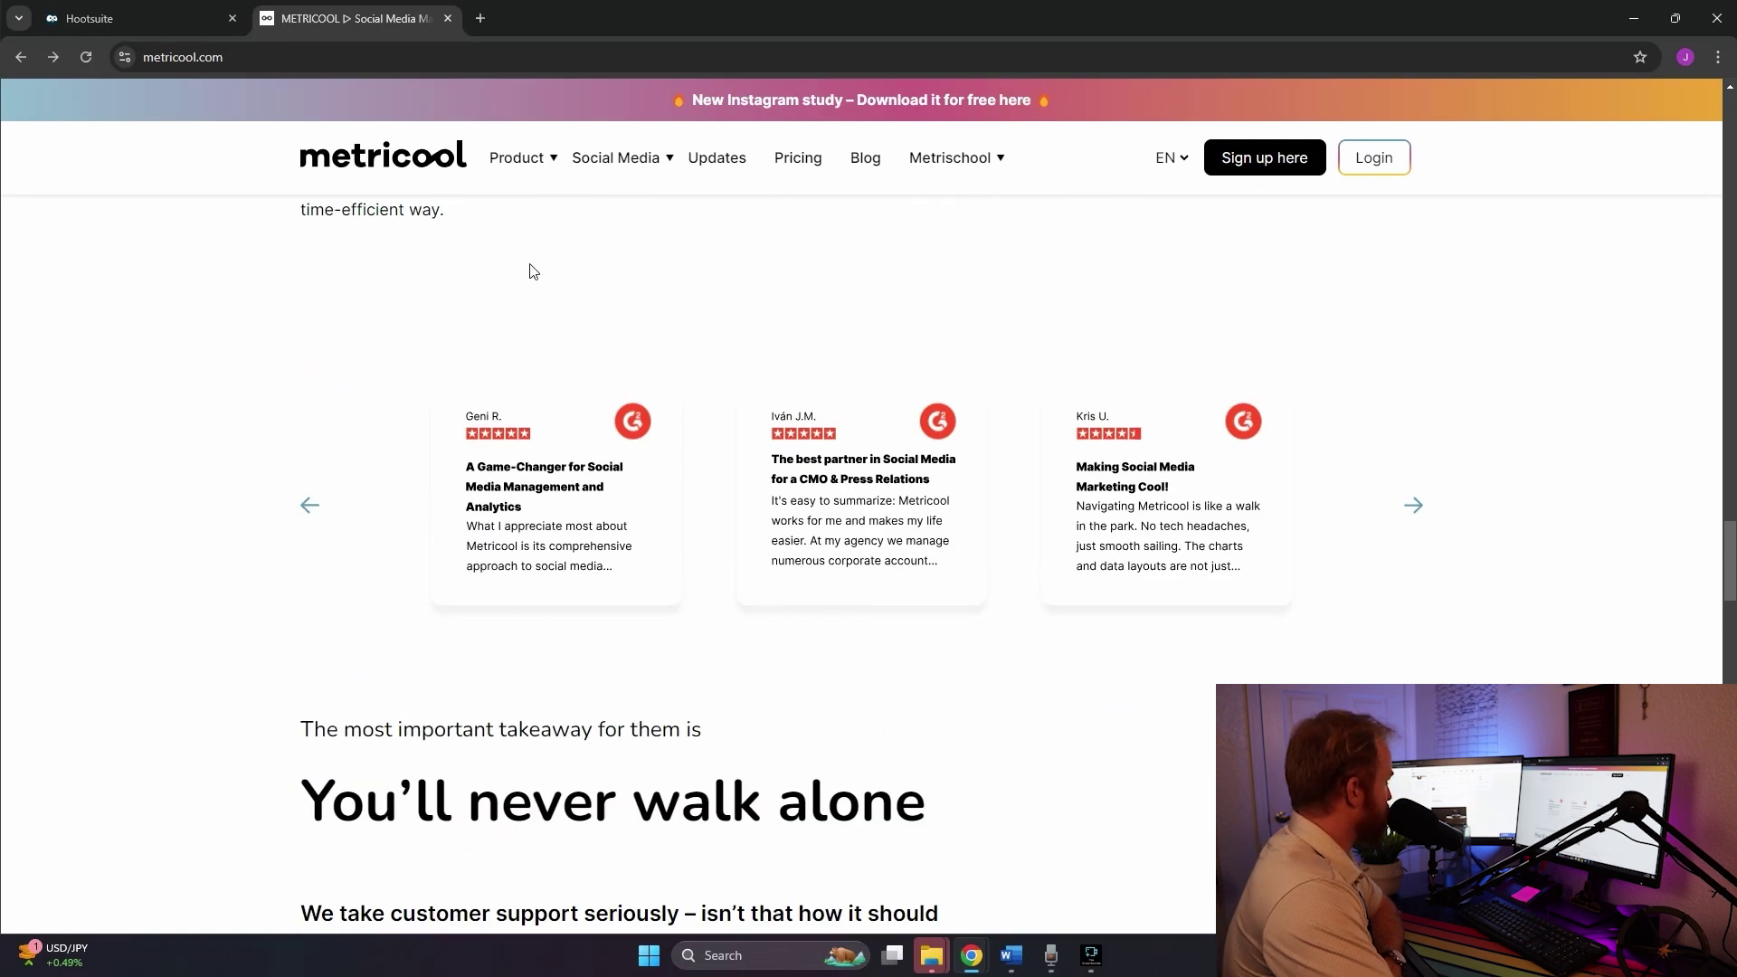
# Search Google for "soccer motto youll never walk alone" in a separate tab, and close that tab after checking the result
pyautogui.click(480, 19)
pyautogui.write('soccer m')
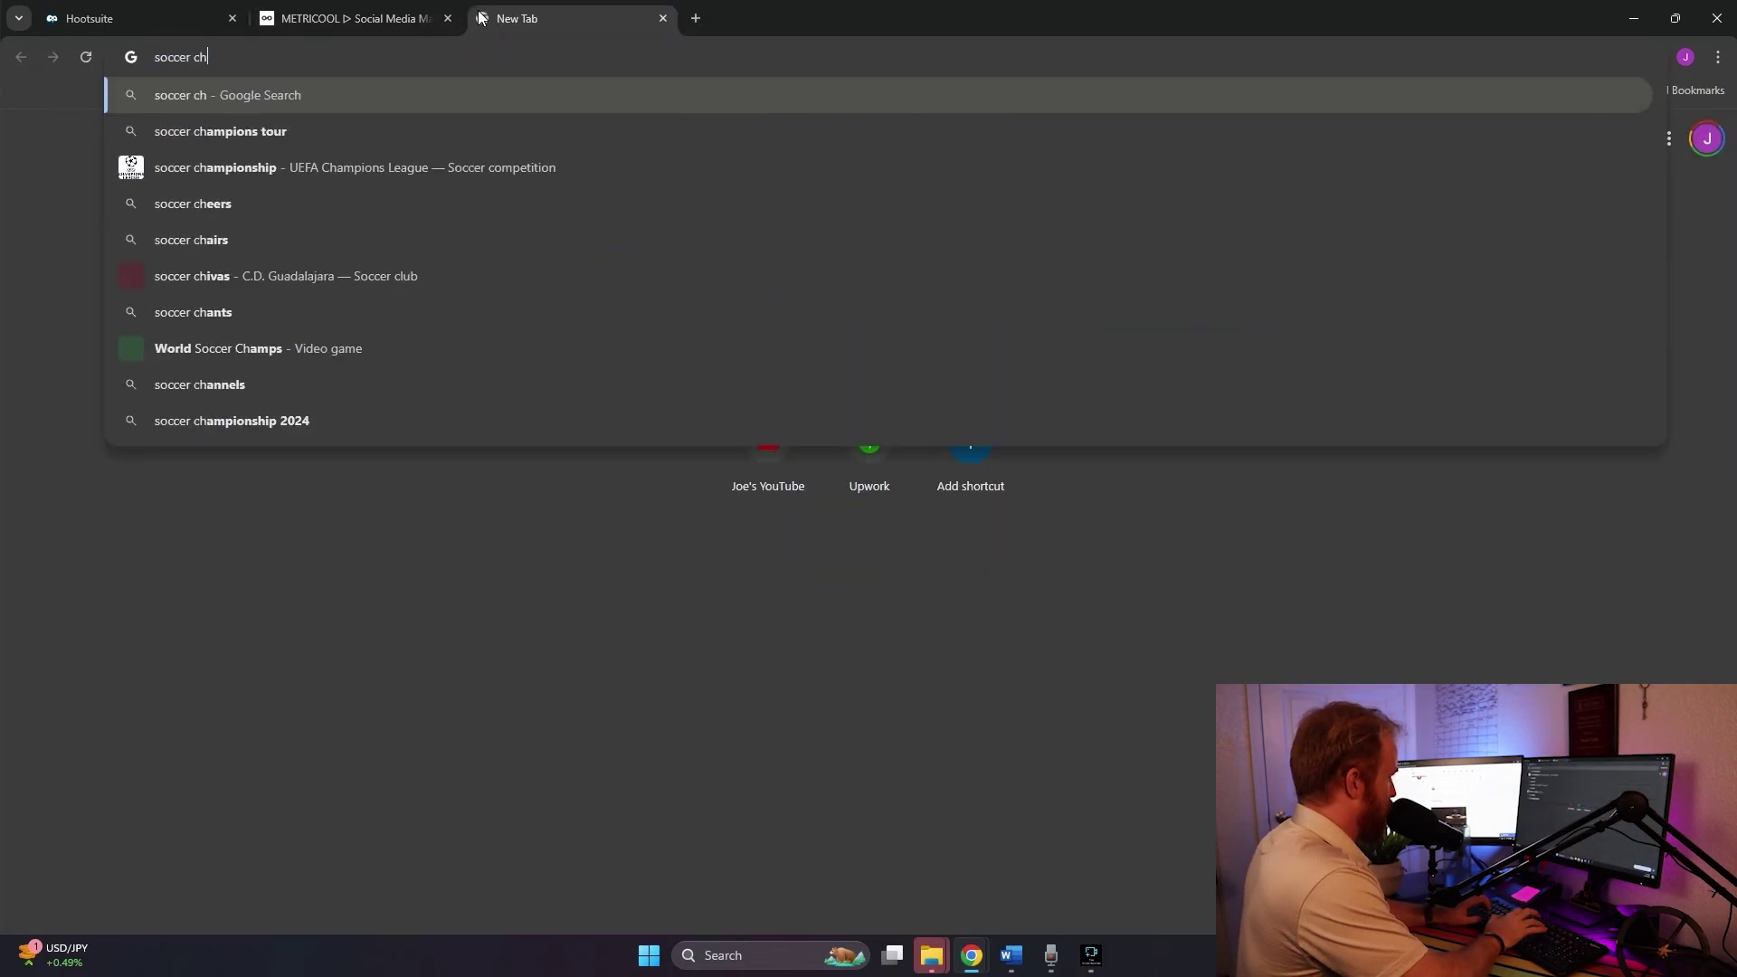
pyautogui.write('otto youll never')
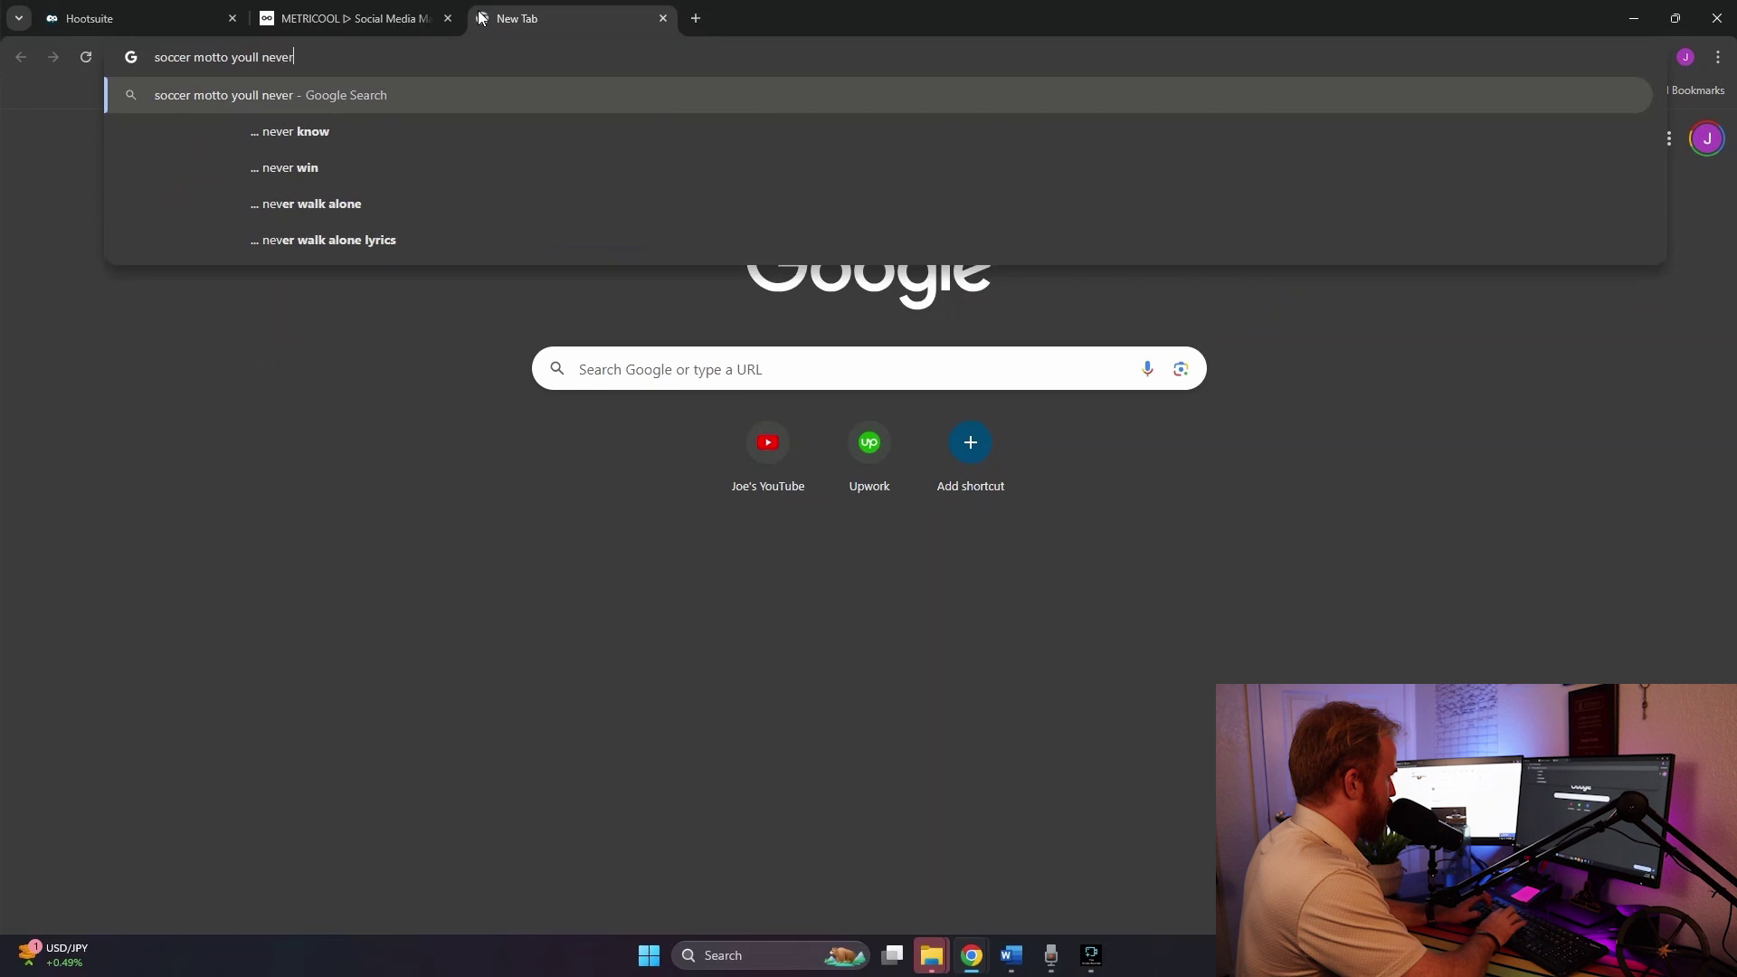
pyautogui.write(' walk alone')
pyautogui.press('Return')
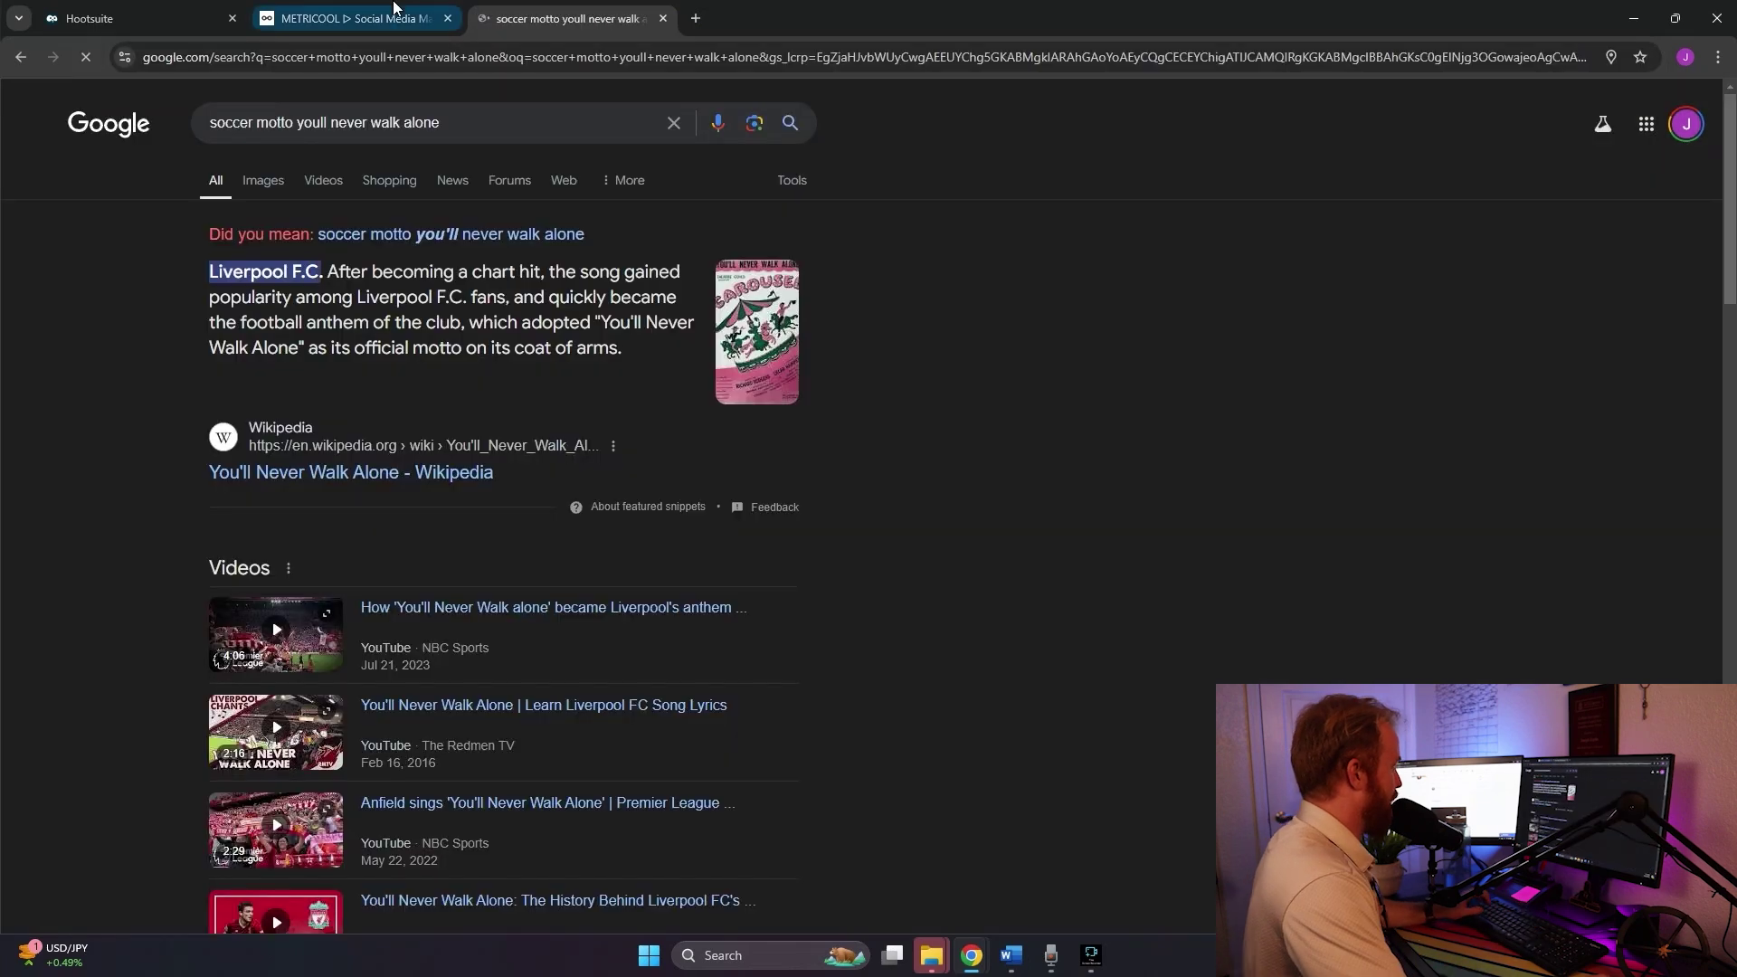
pyautogui.click(662, 19)
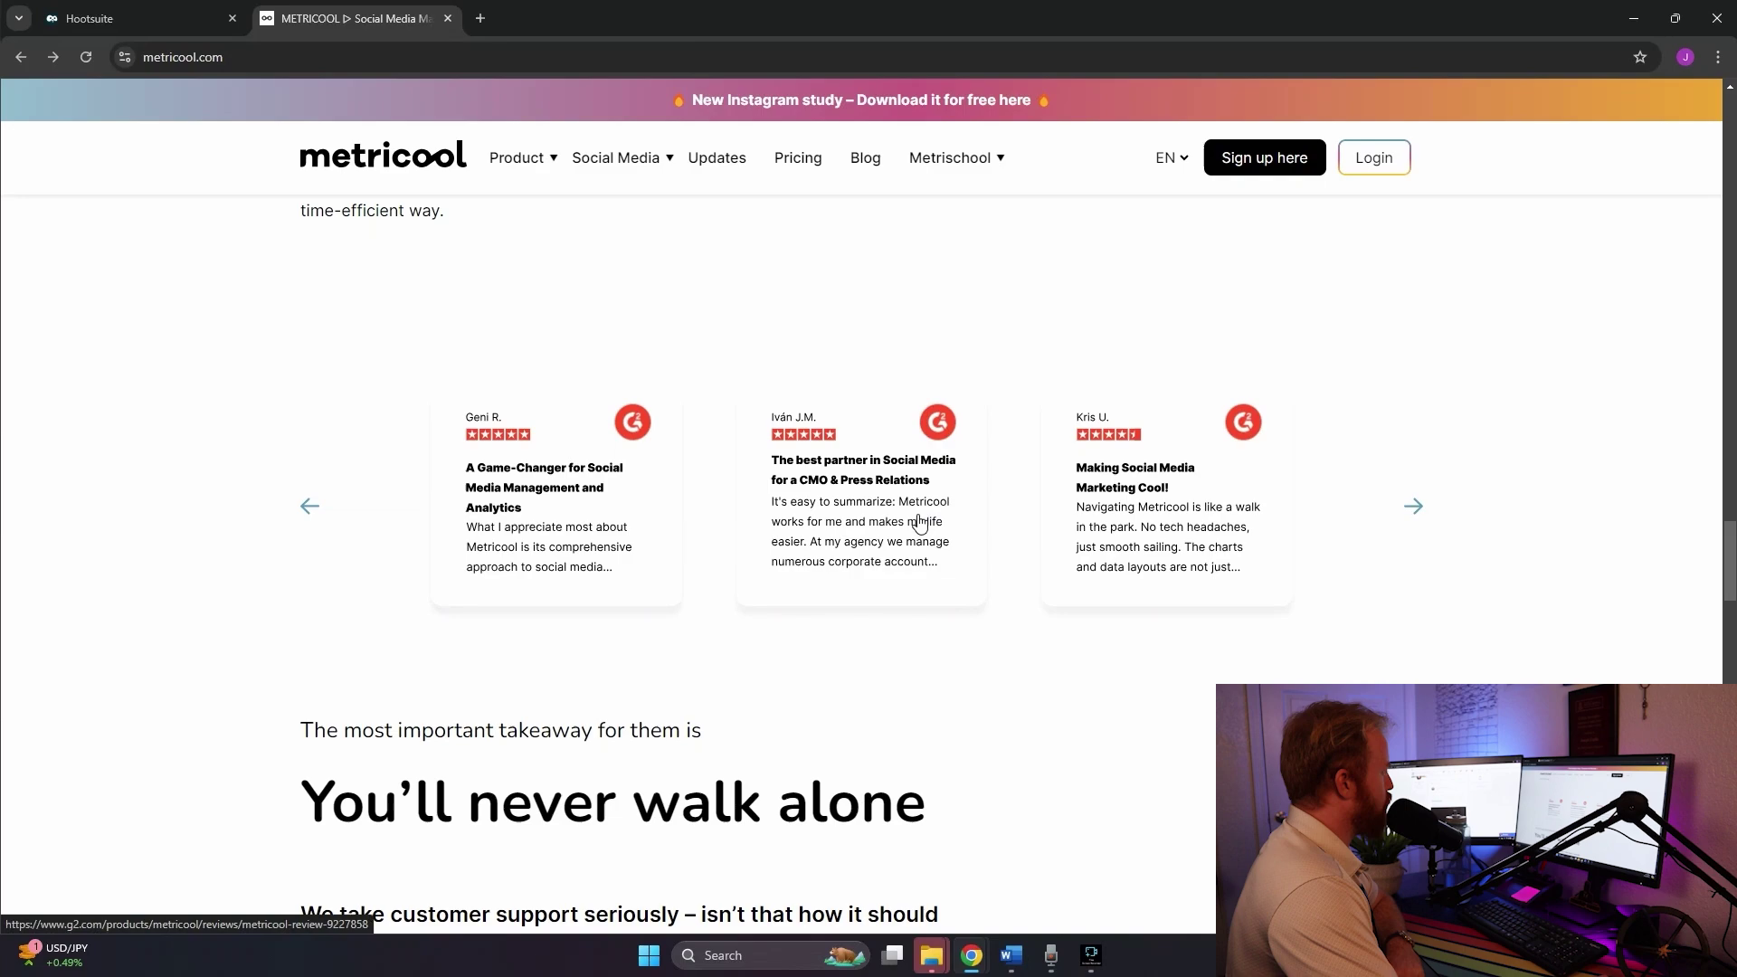
# Open Metricool's pricing page and view the Free, Starter, Advanced and Custom plans in USD
pyautogui.scroll(15, 918, 520)
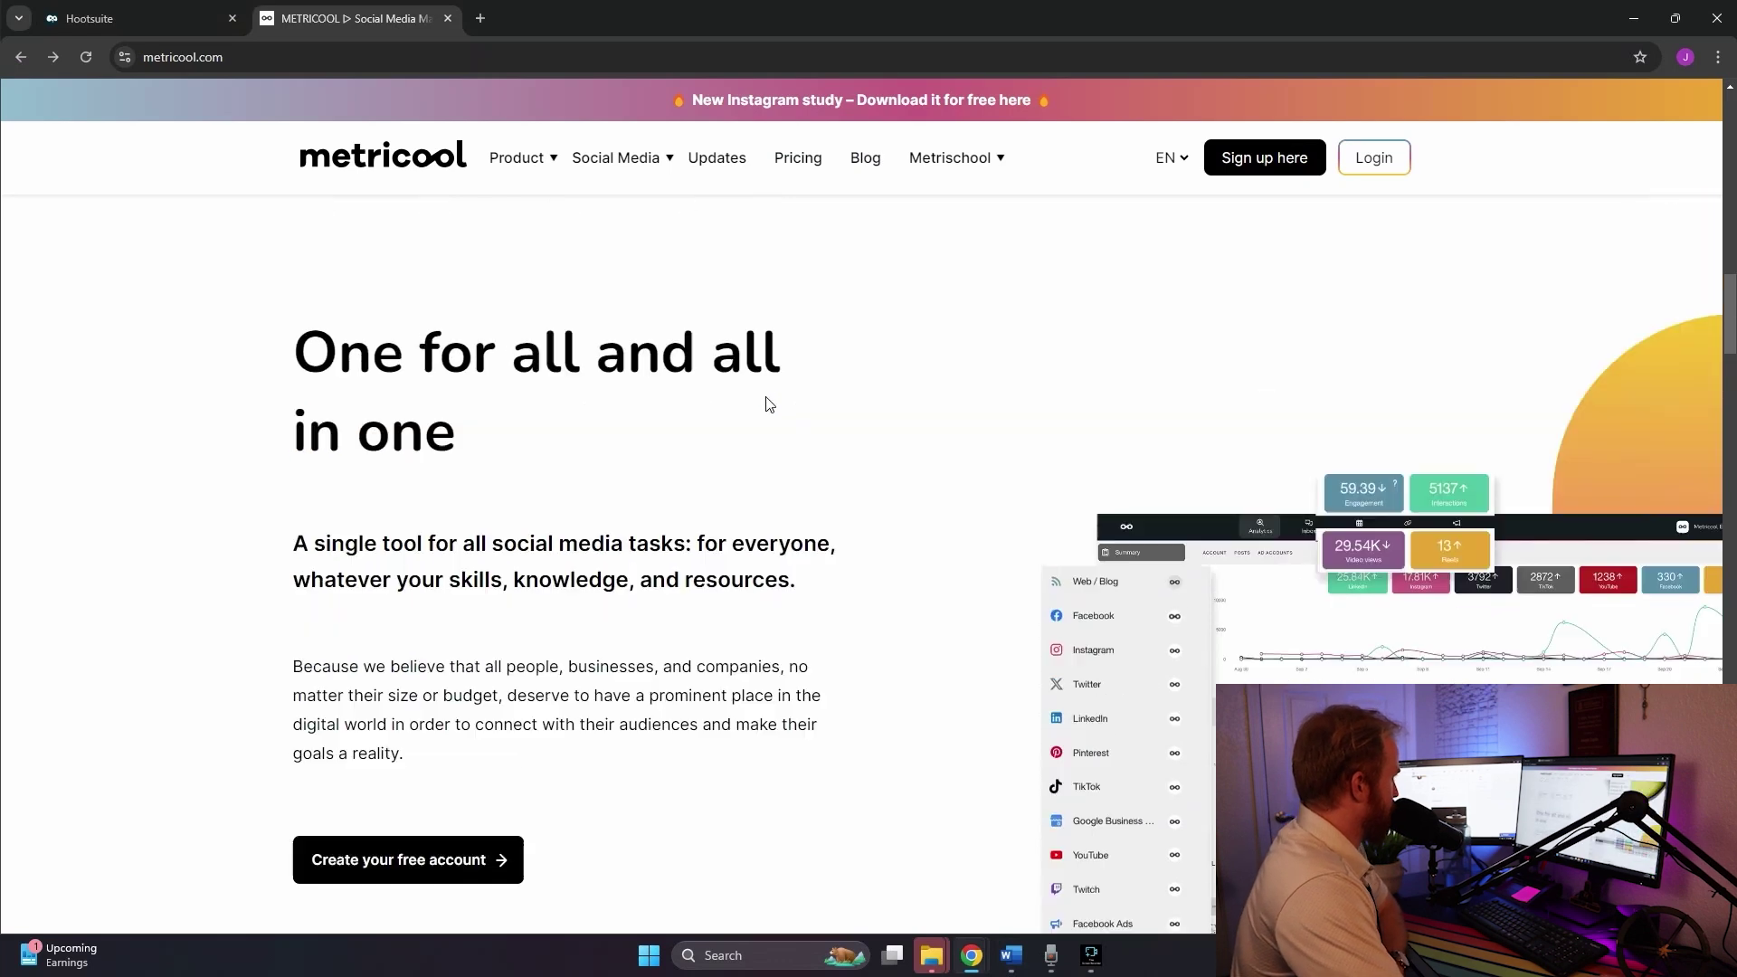
pyautogui.scroll(10, 768, 403)
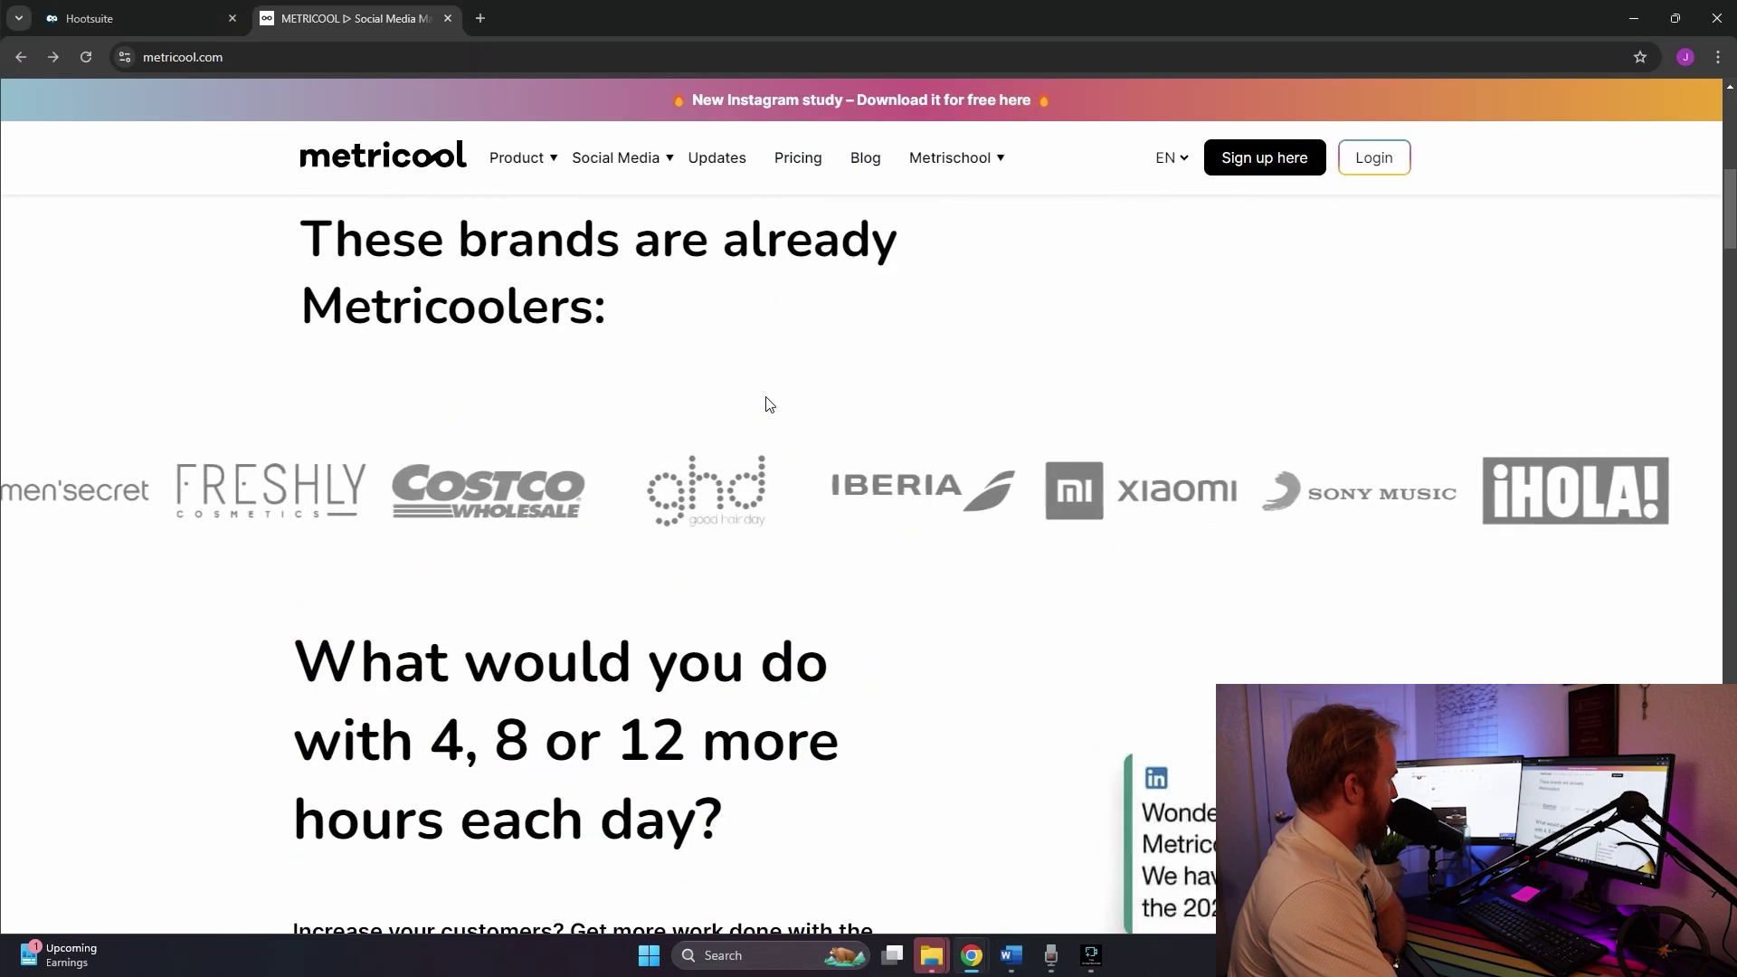
pyautogui.click(825, 170)
pyautogui.moveTo(290, 300); pyautogui.dragTo(500, 414)
pyautogui.click(872, 420)
pyautogui.scroll(-6, 771, 508)
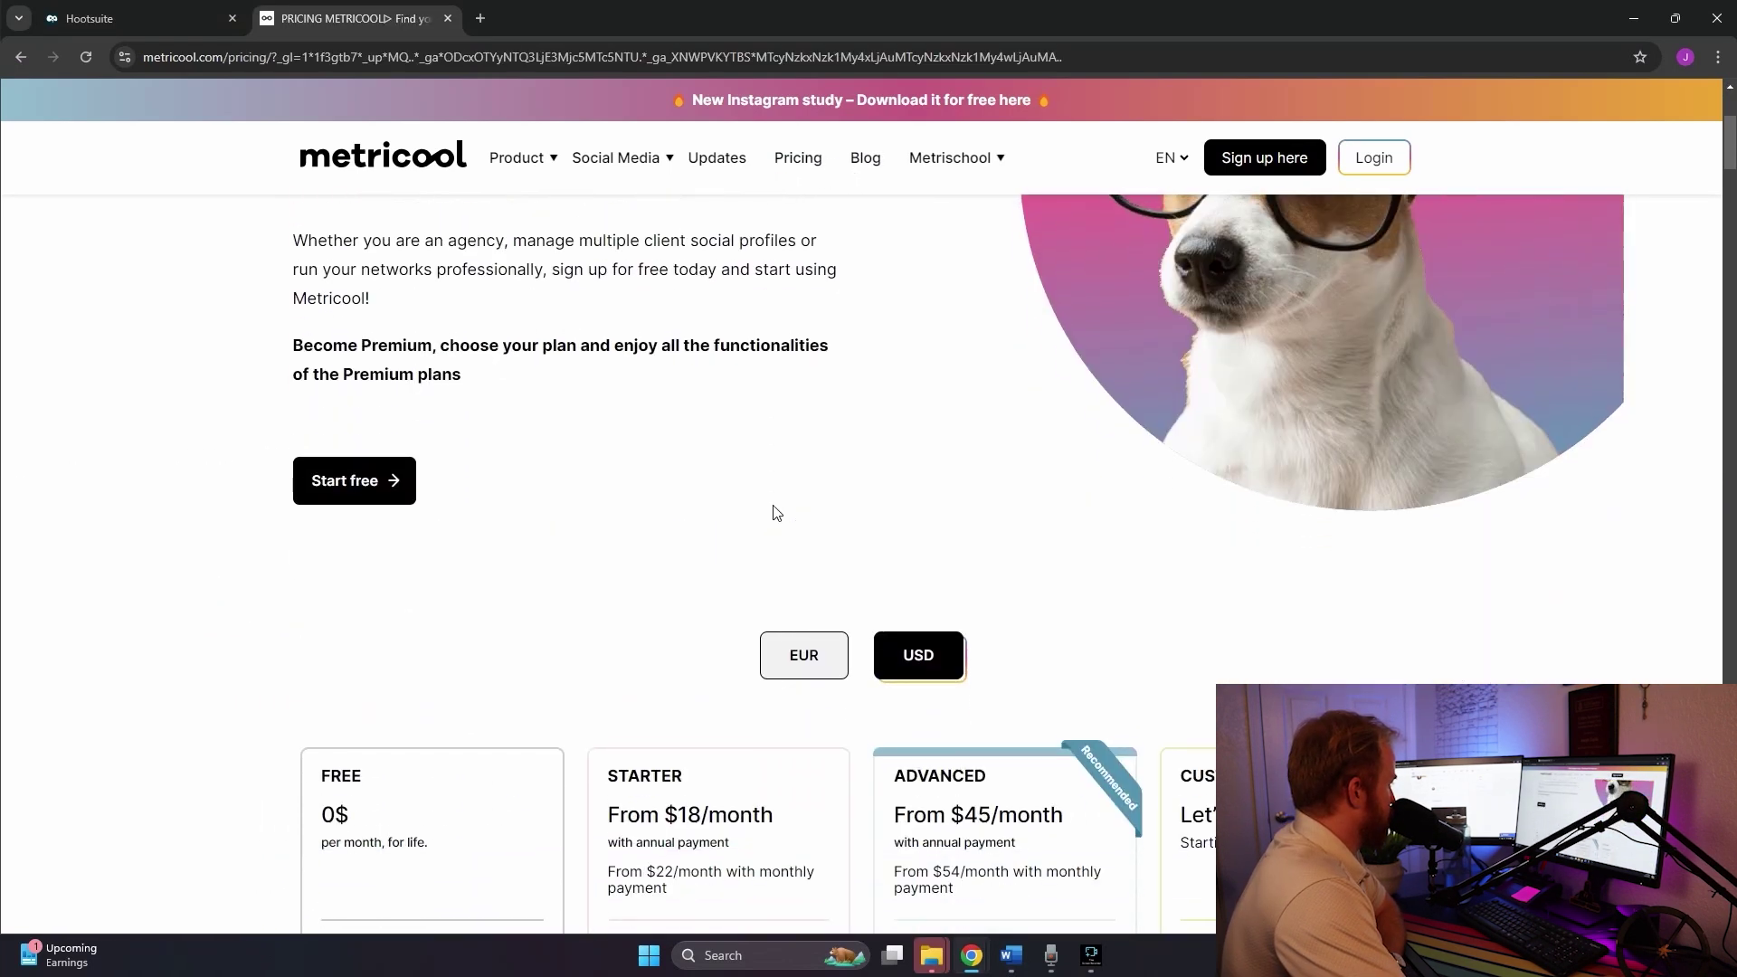
pyautogui.scroll(-2, 421, 371)
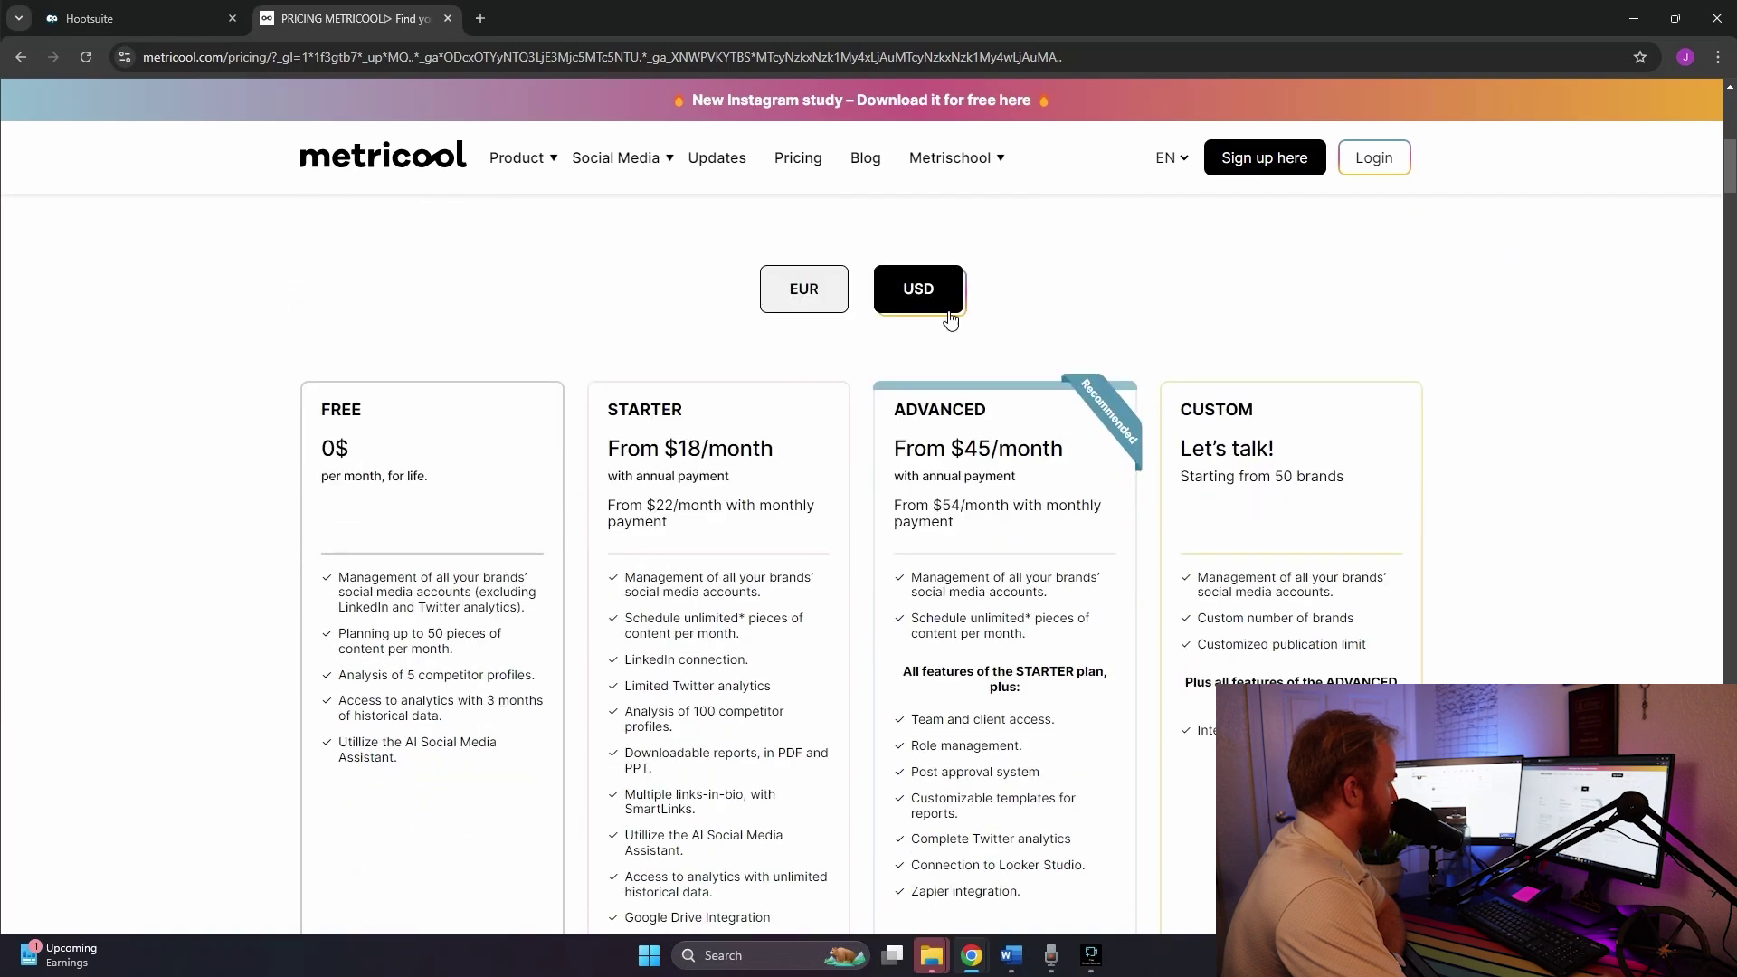
pyautogui.scroll(-1, 1421, 316)
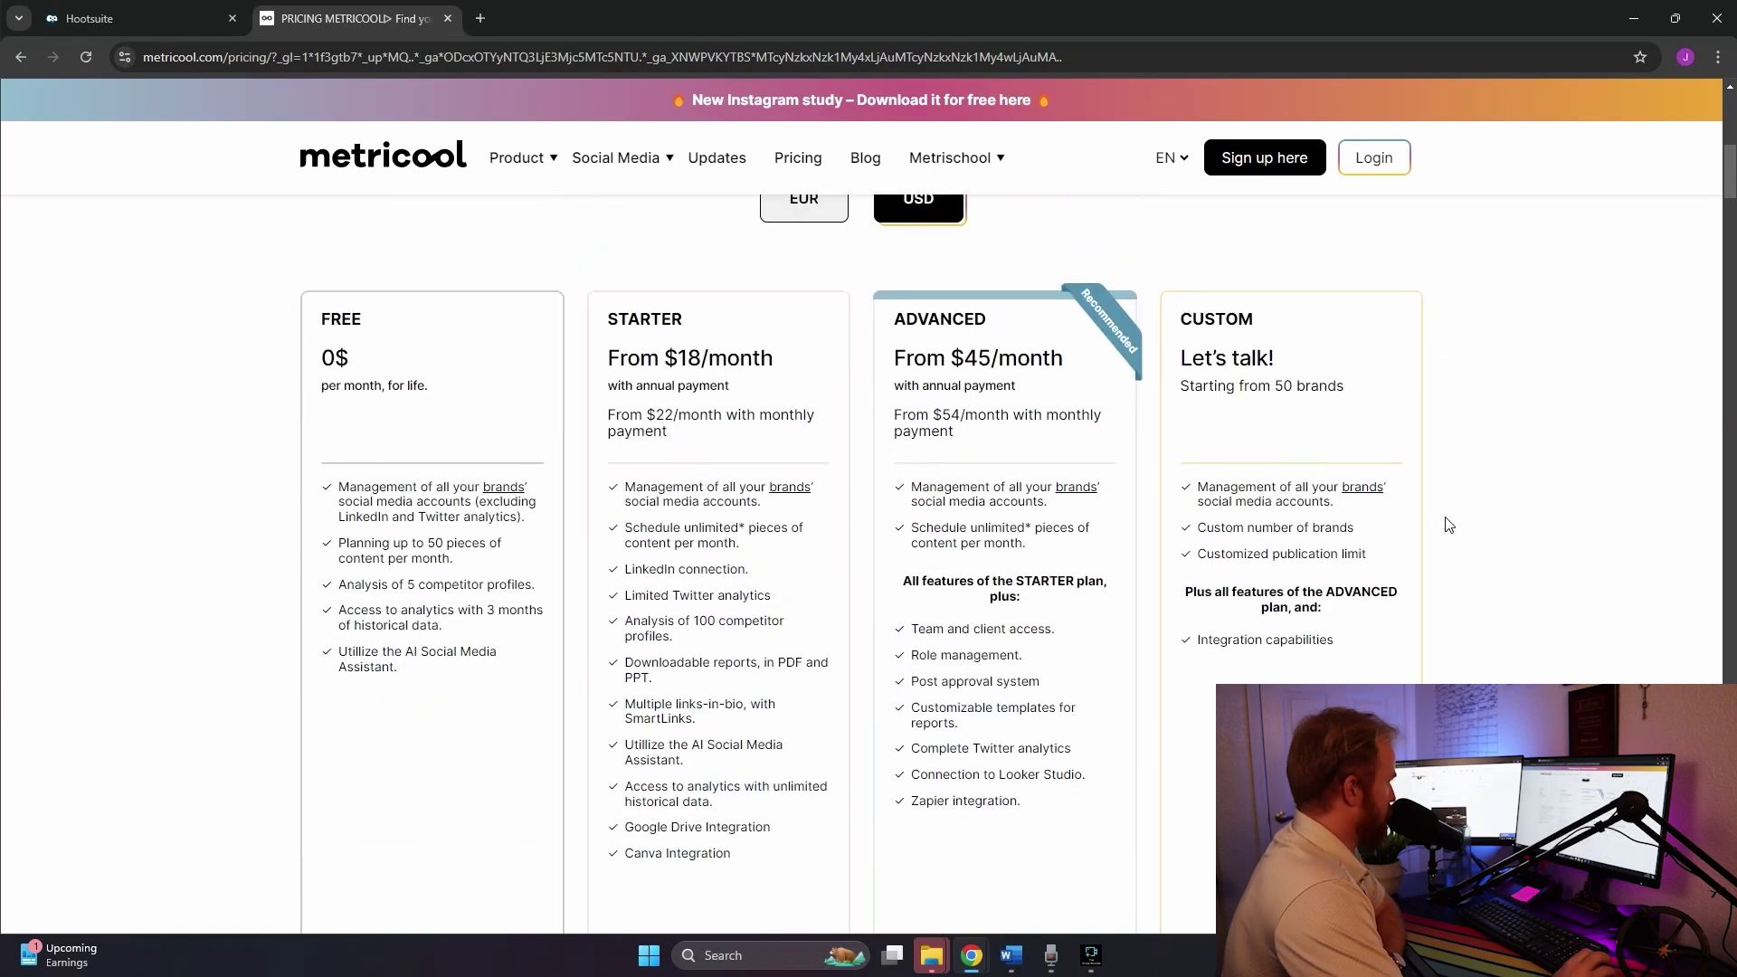
# Check back briefly on Hootsuite, then examine the prices of Metricool's Starter and Free plans
pyautogui.click(90, 19)
pyautogui.click(370, 20)
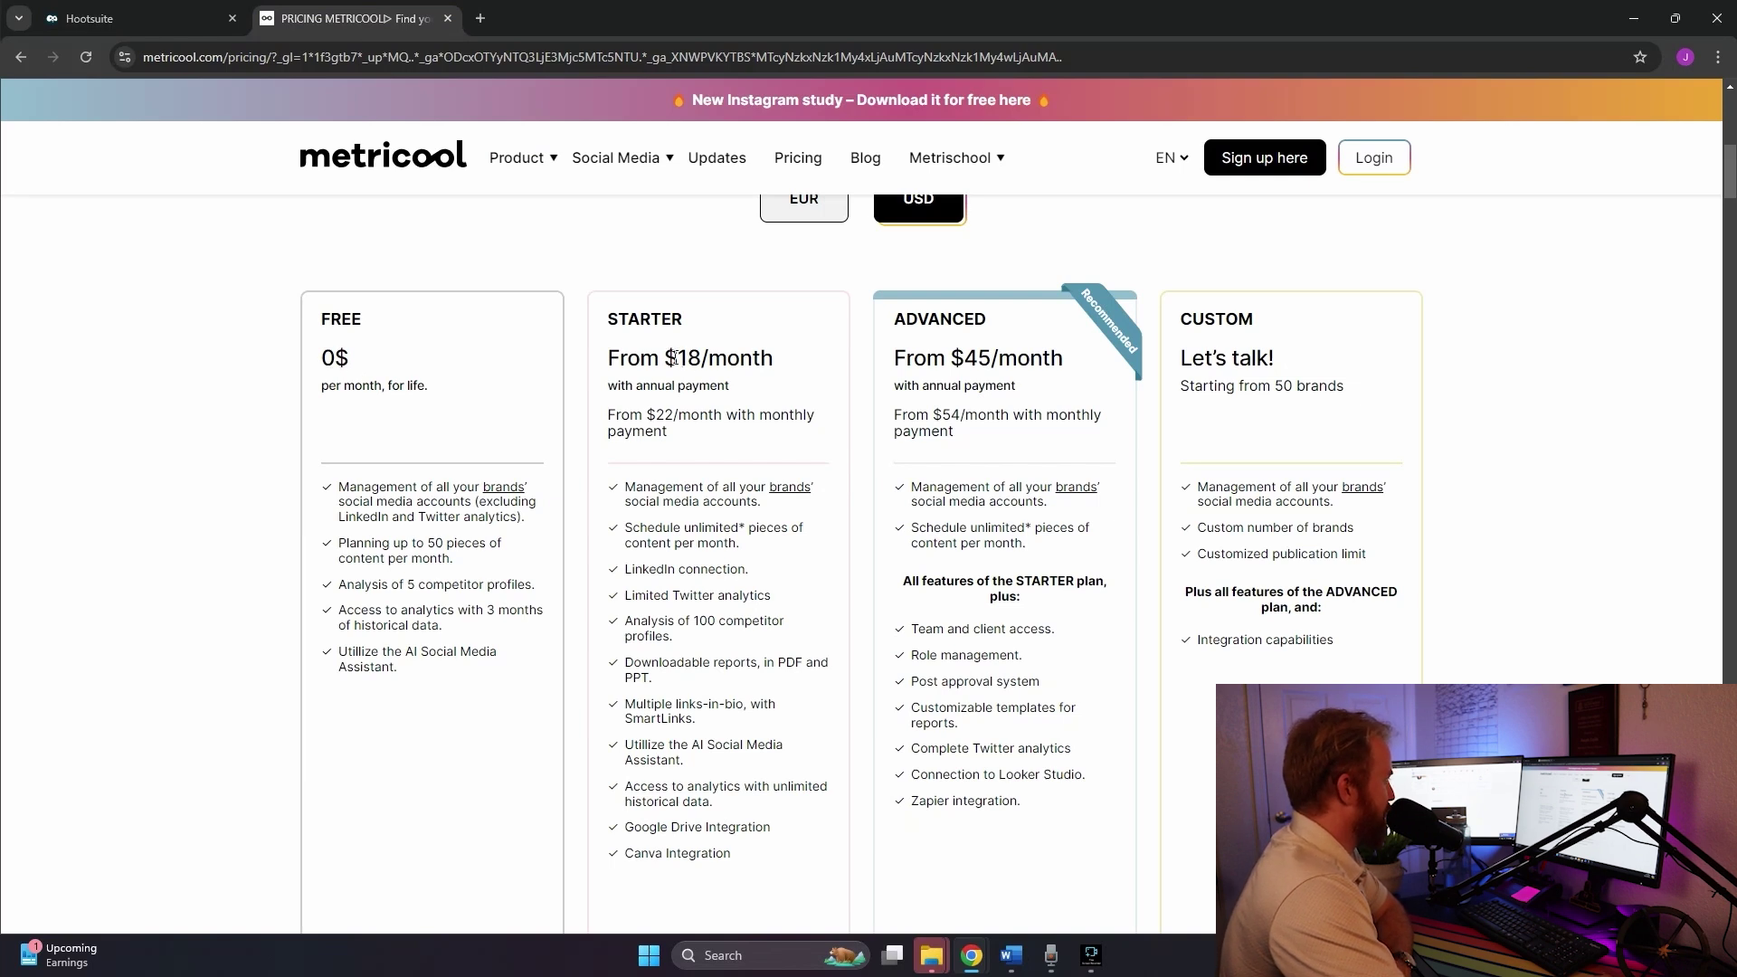
pyautogui.moveTo(674, 357); pyautogui.dragTo(706, 360)
pyautogui.moveTo(387, 376); pyautogui.dragTo(321, 363)
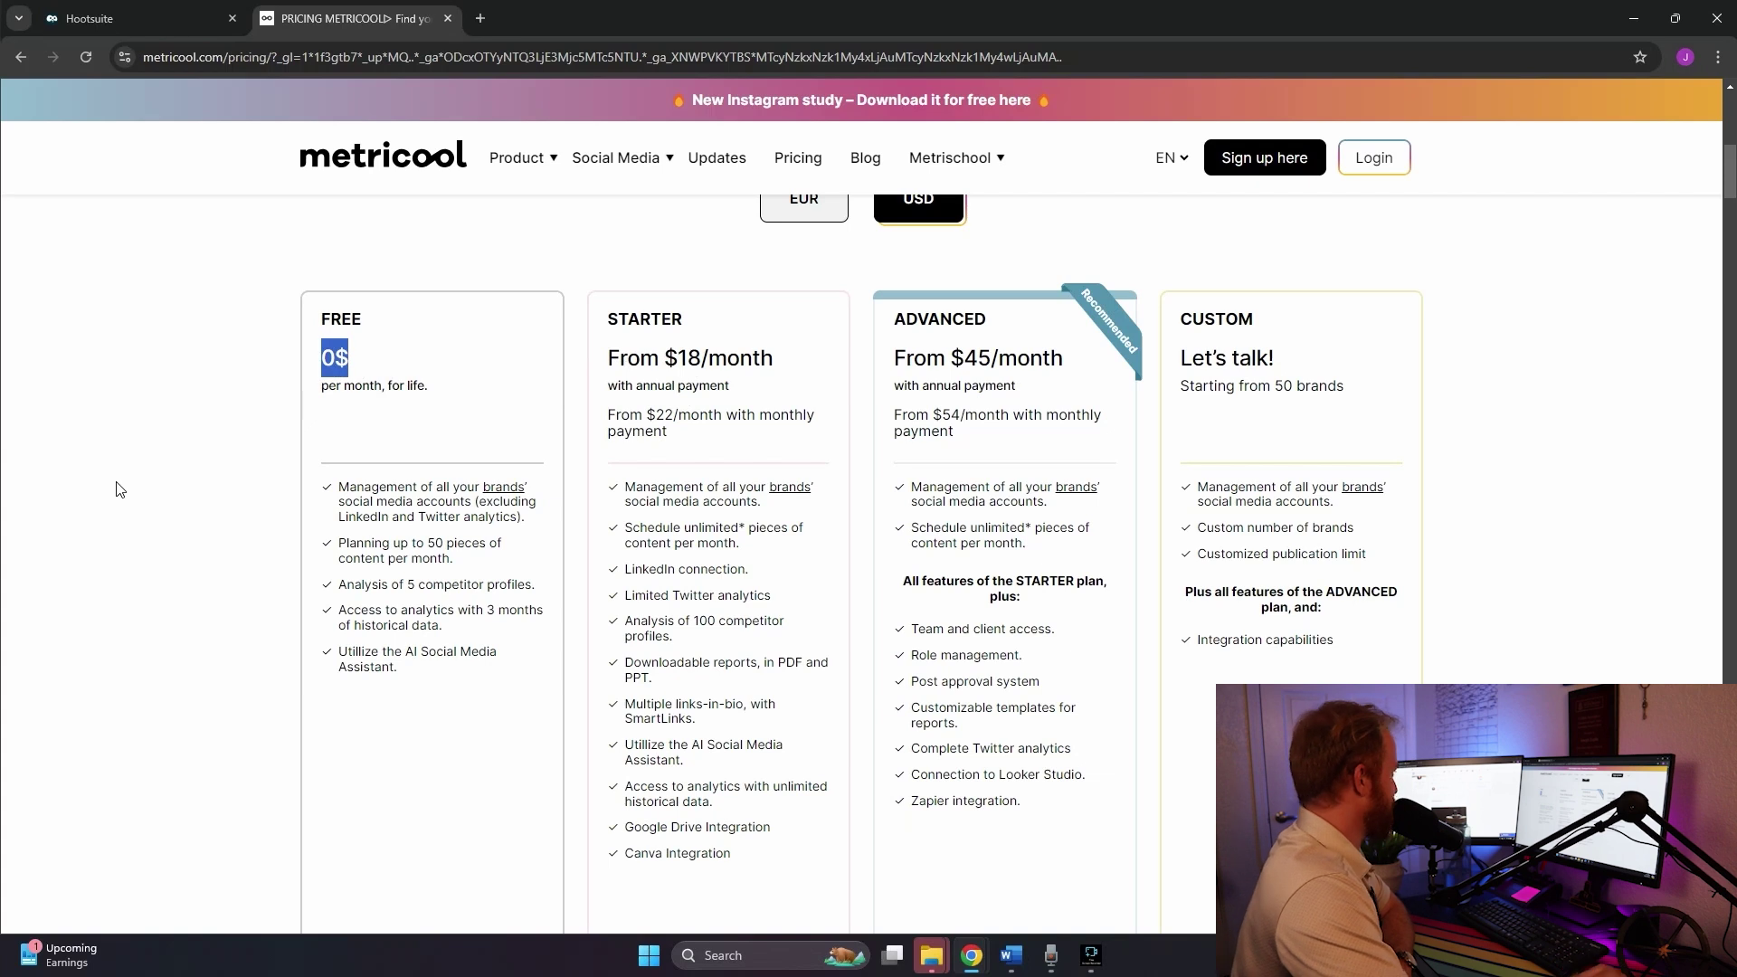
pyautogui.click(338, 404)
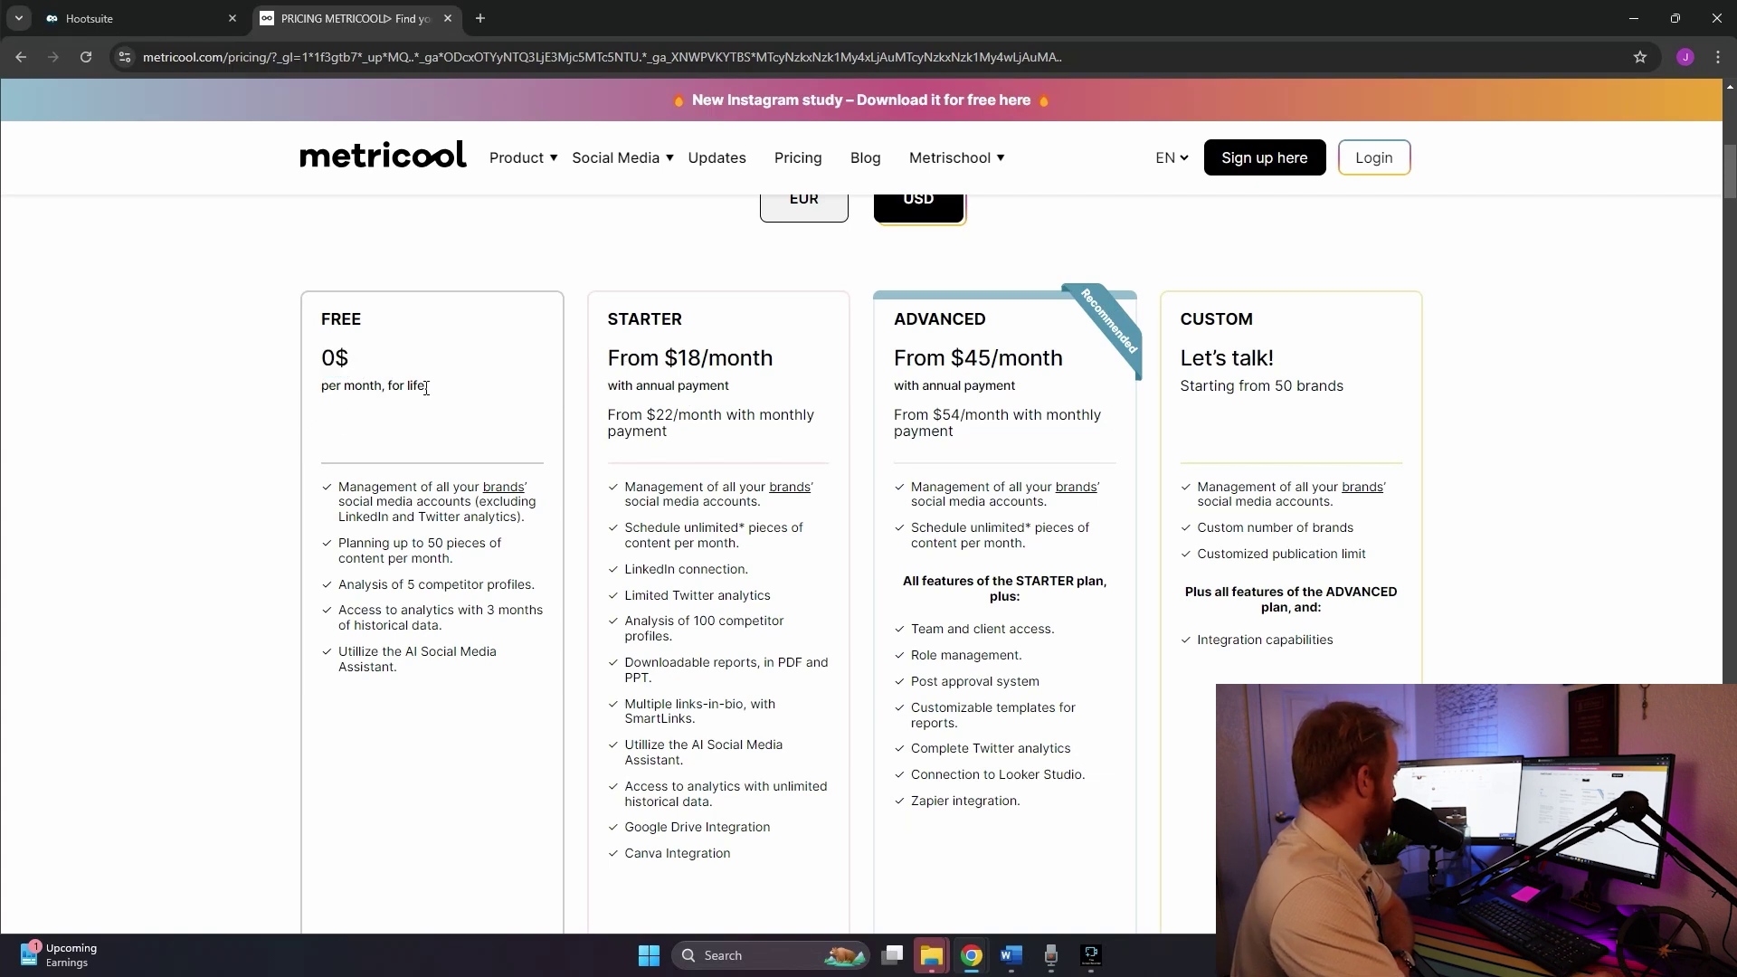
pyautogui.moveTo(427, 388); pyautogui.dragTo(295, 396)
pyautogui.click(270, 426)
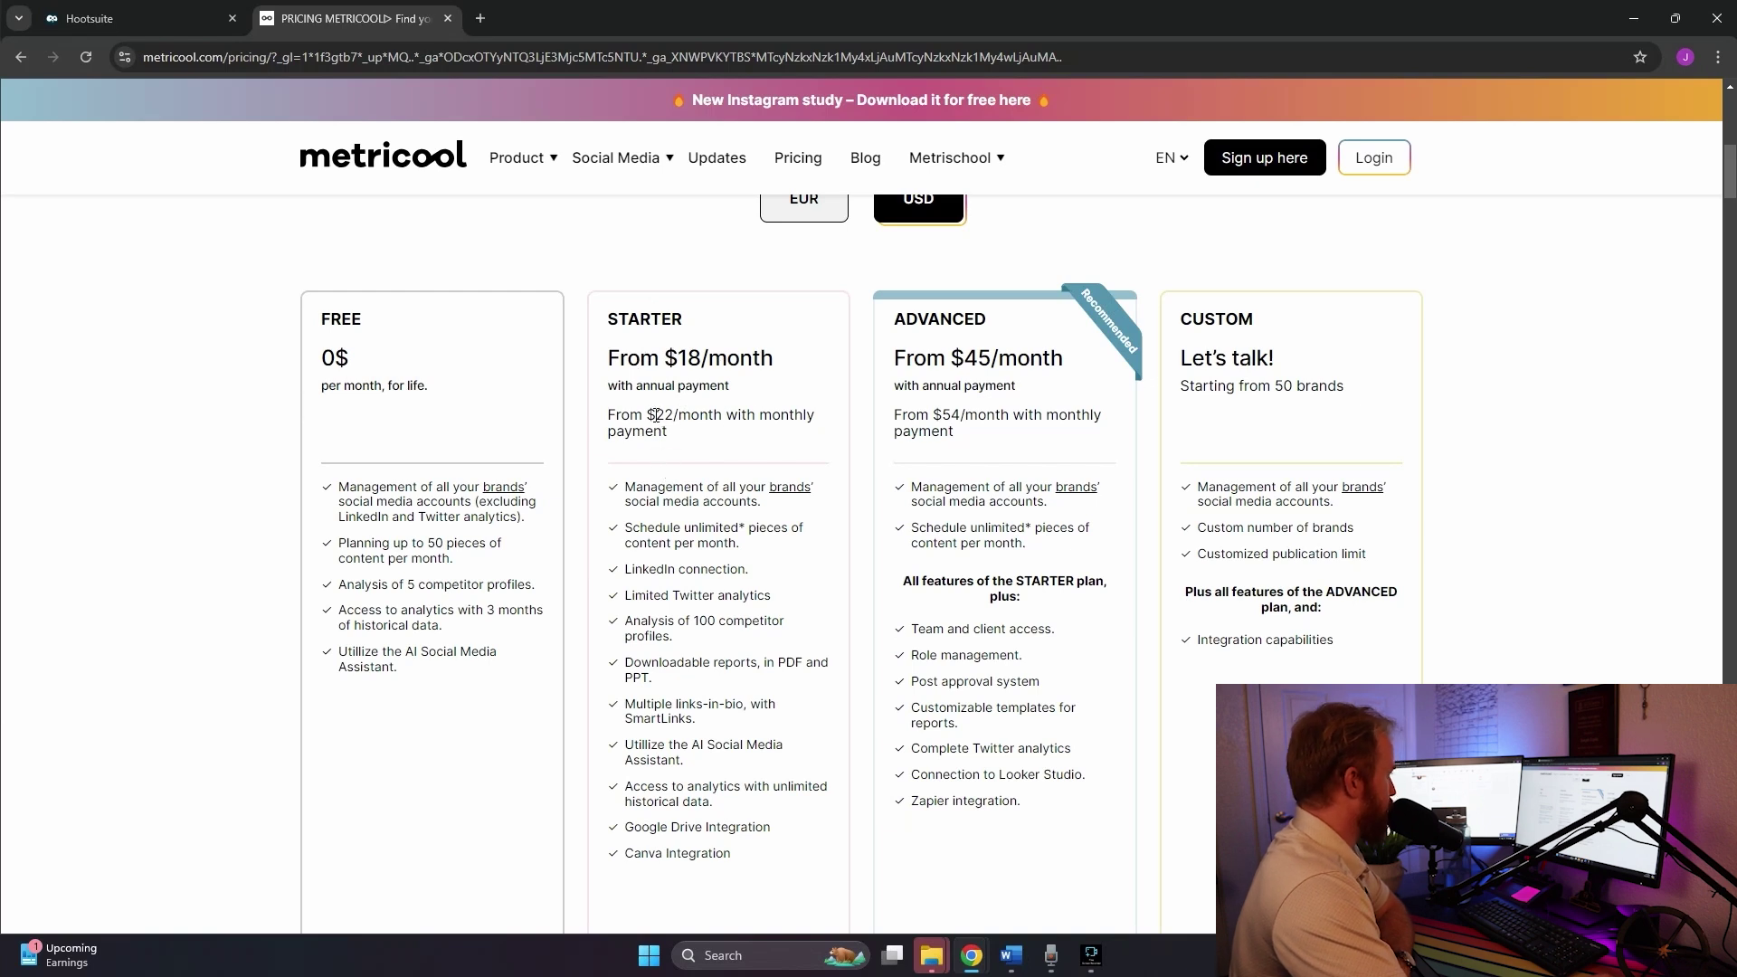
# Examine the Advanced plan's annual and monthly pricing and the Custom plan's starting terms
pyautogui.doubleClick(902, 311)
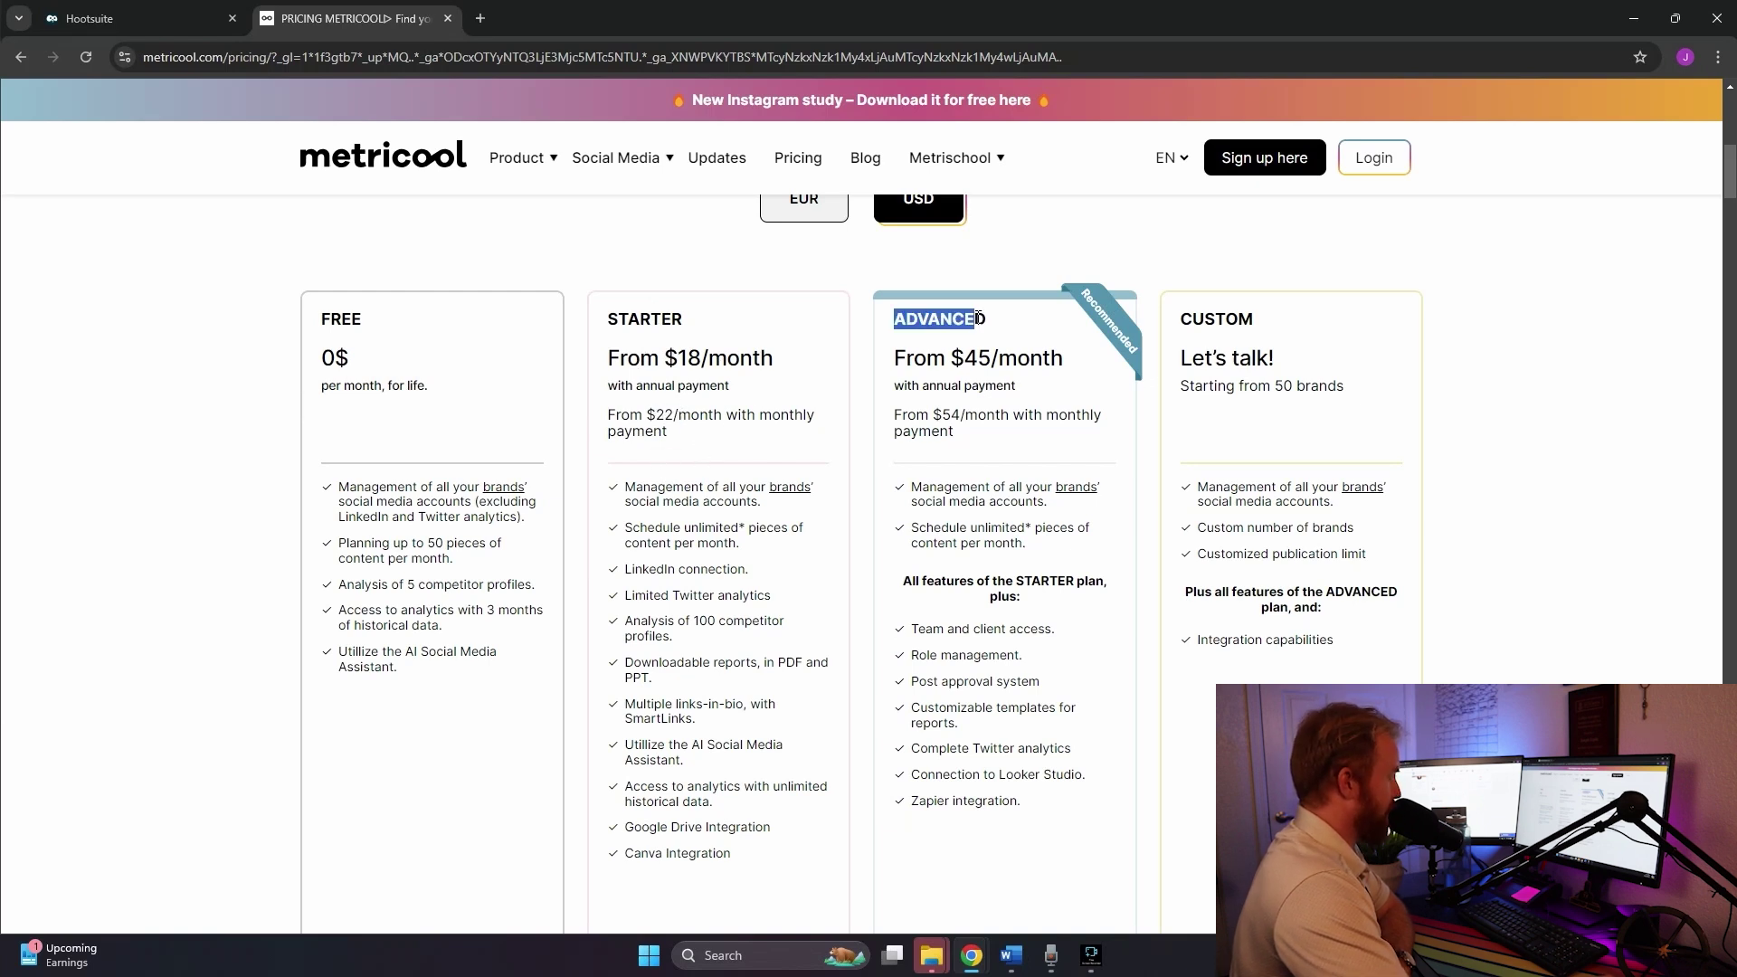
pyautogui.moveTo(906, 358); pyautogui.dragTo(1017, 359)
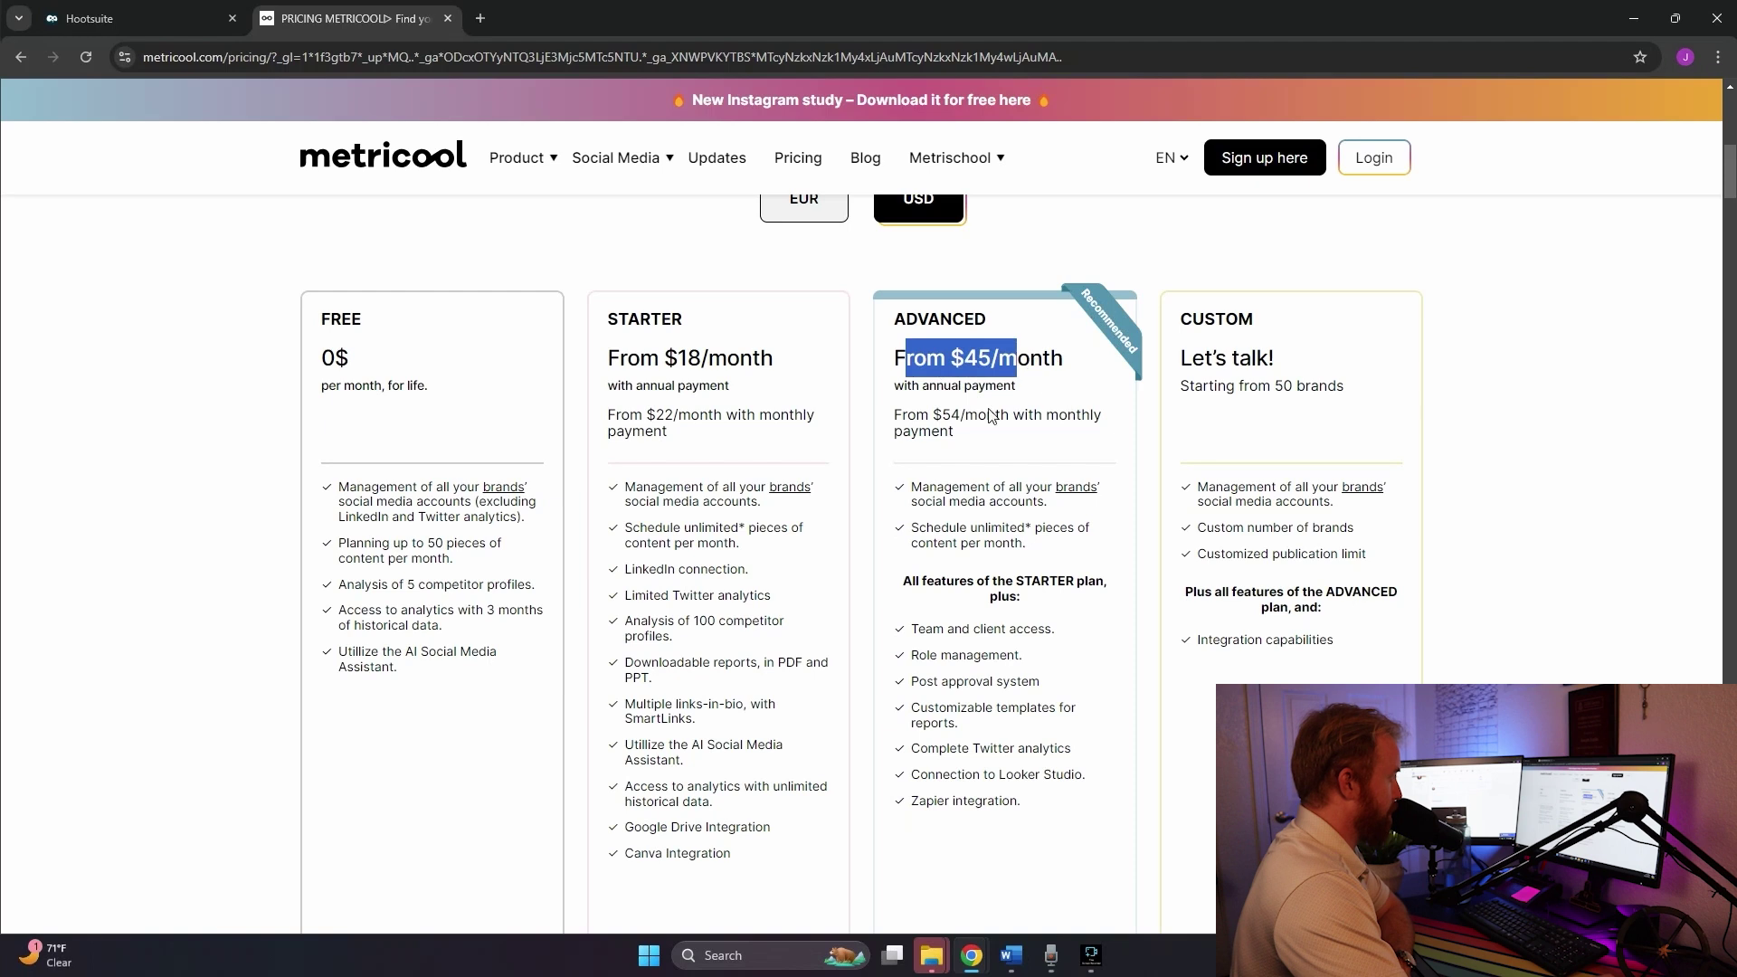
pyautogui.click(1020, 421)
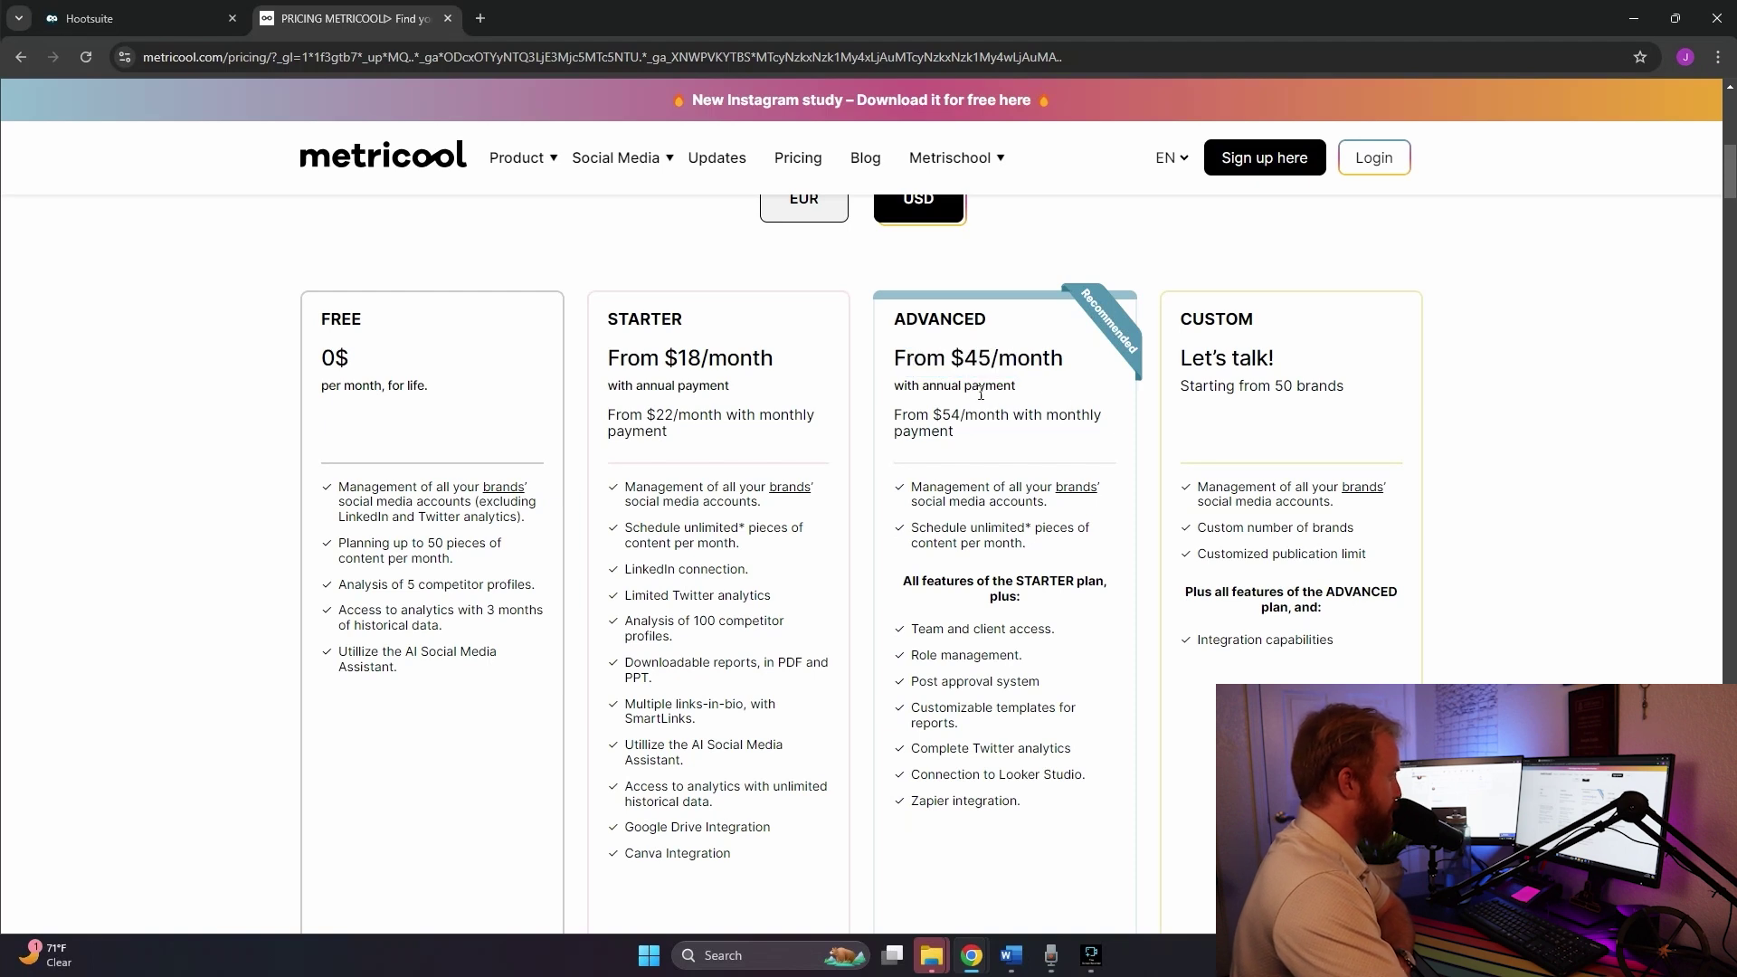
pyautogui.moveTo(1186, 313); pyautogui.dragTo(1354, 387)
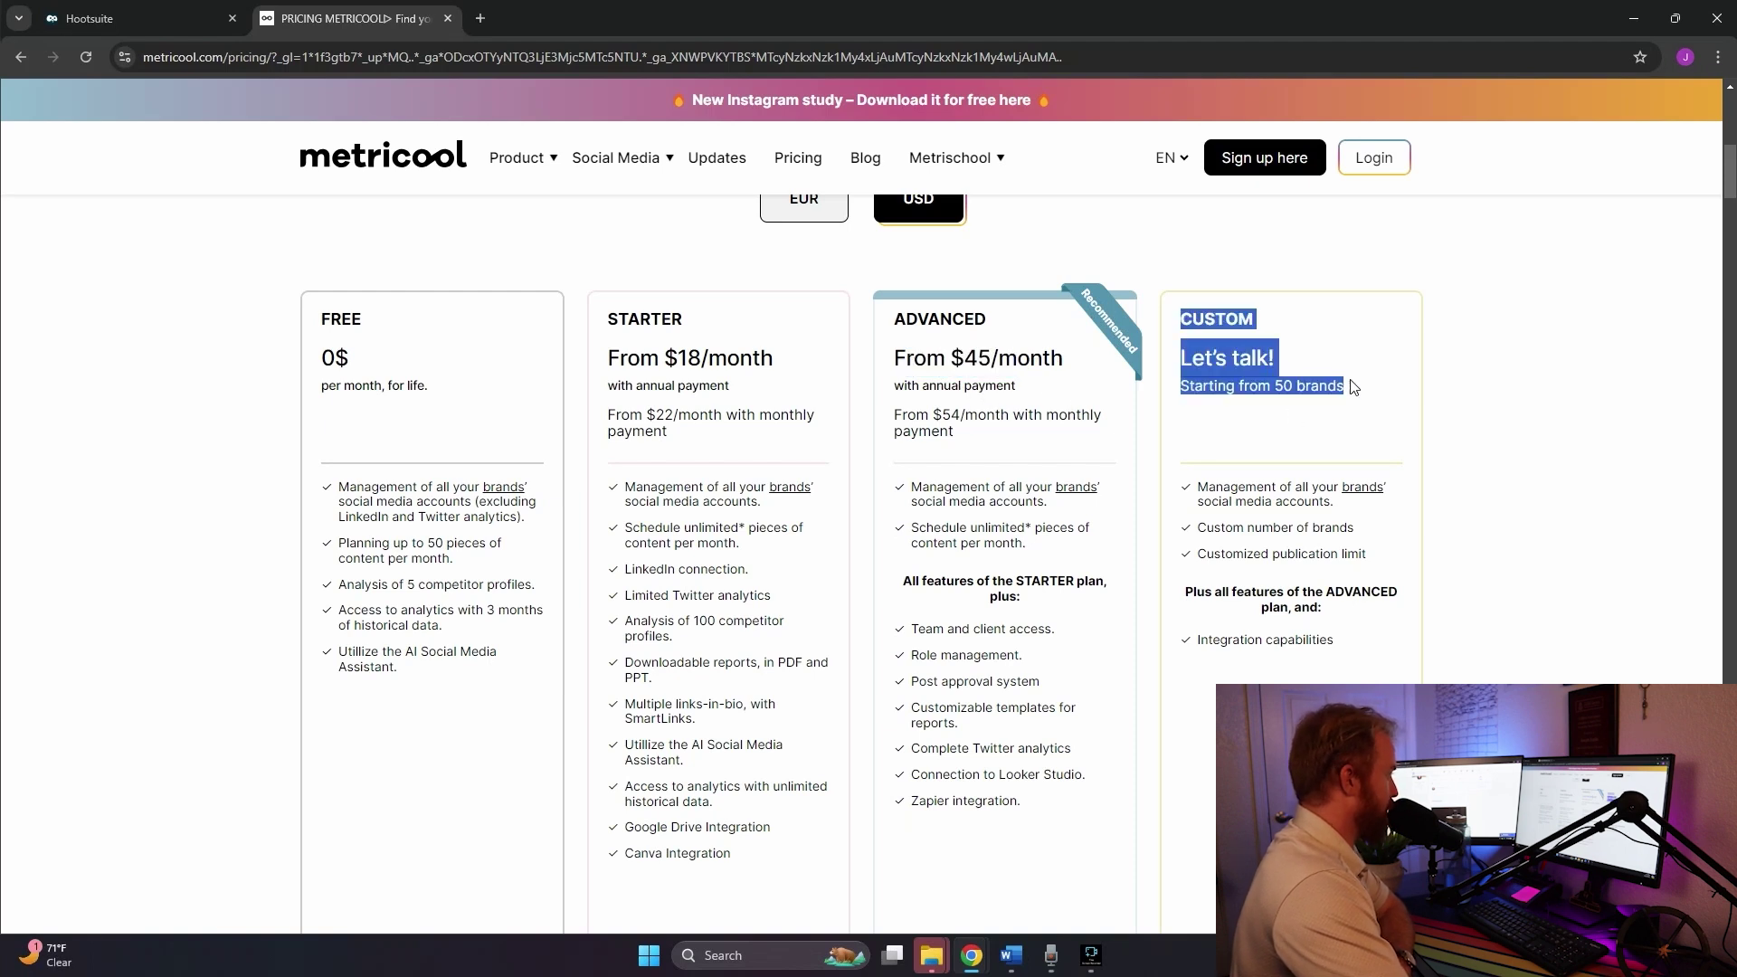
pyautogui.click(1493, 474)
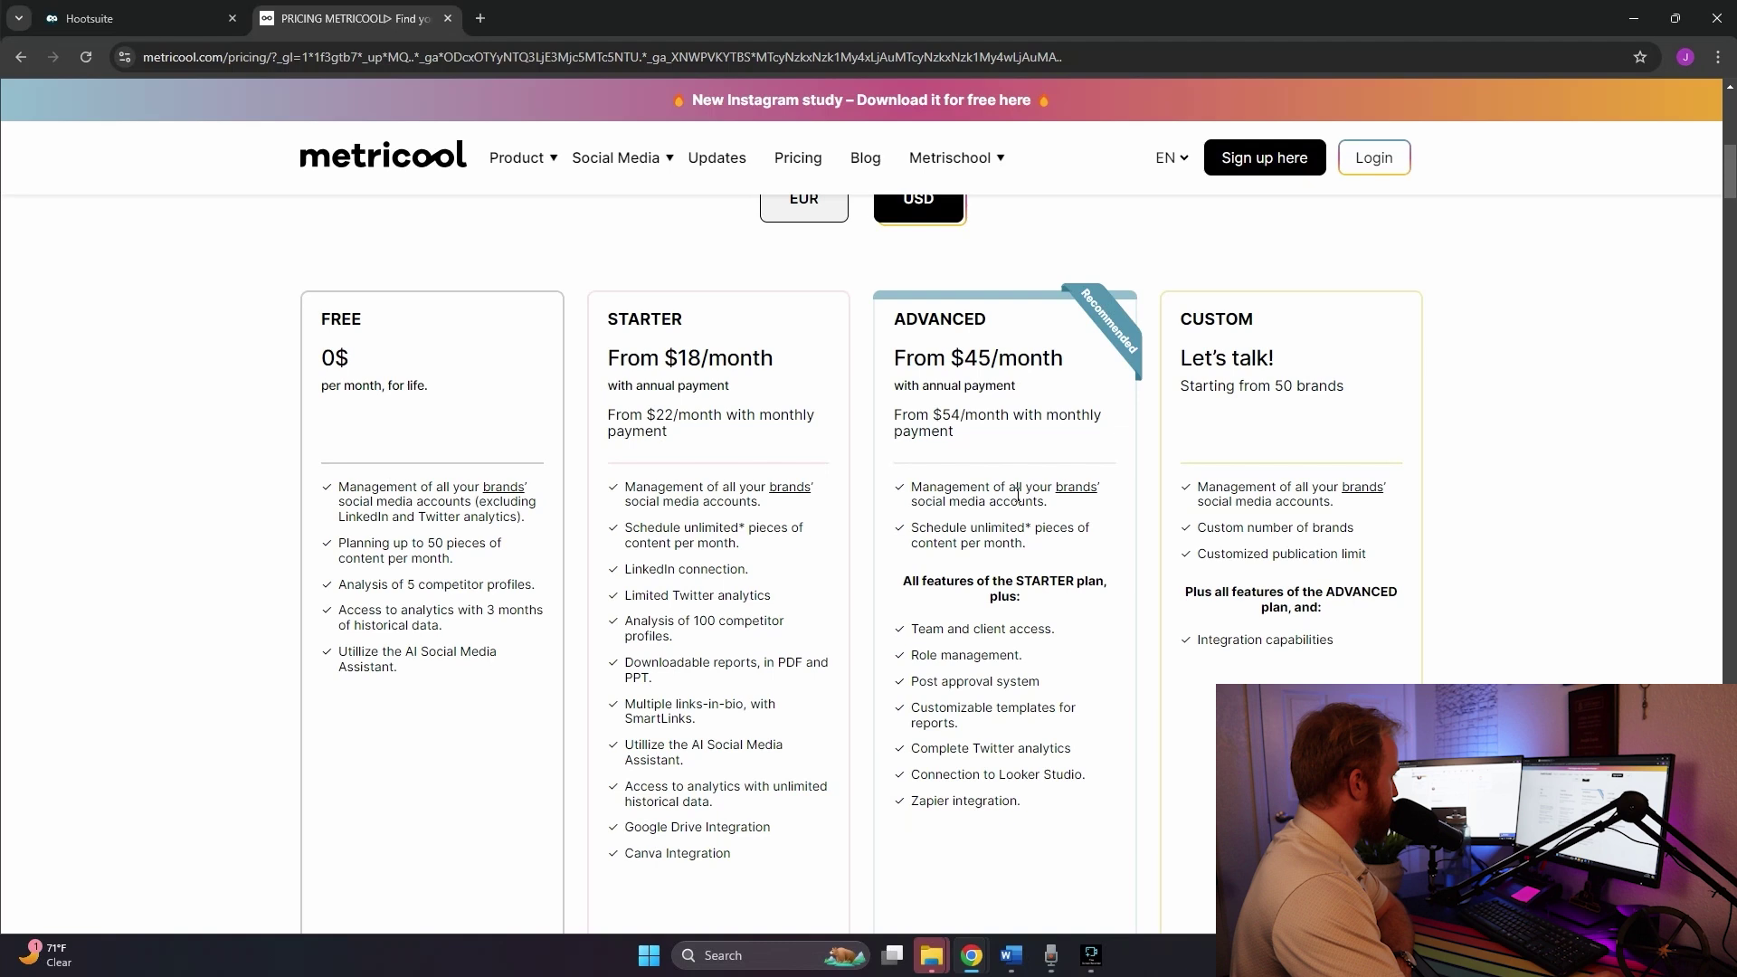
# Compare the Free and Starter plans on LinkedIn and Twitter analytics, price and monthly content limits
pyautogui.scroll(-1, 253, 496)
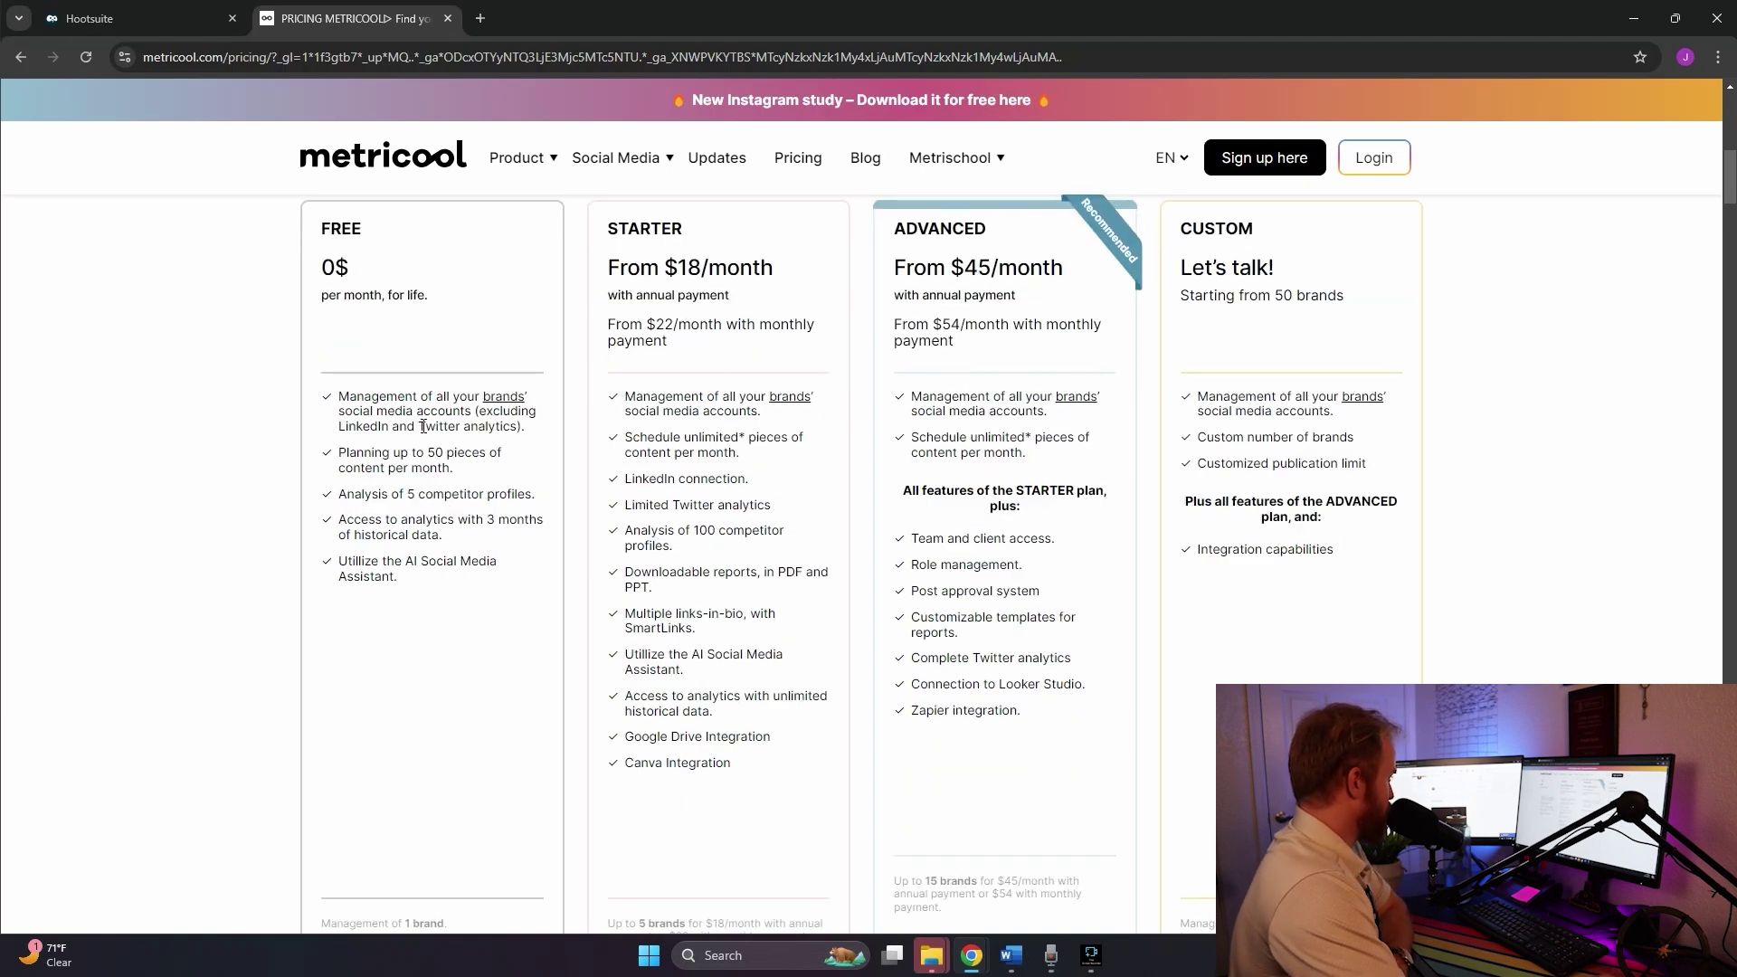
pyautogui.doubleClick(362, 428)
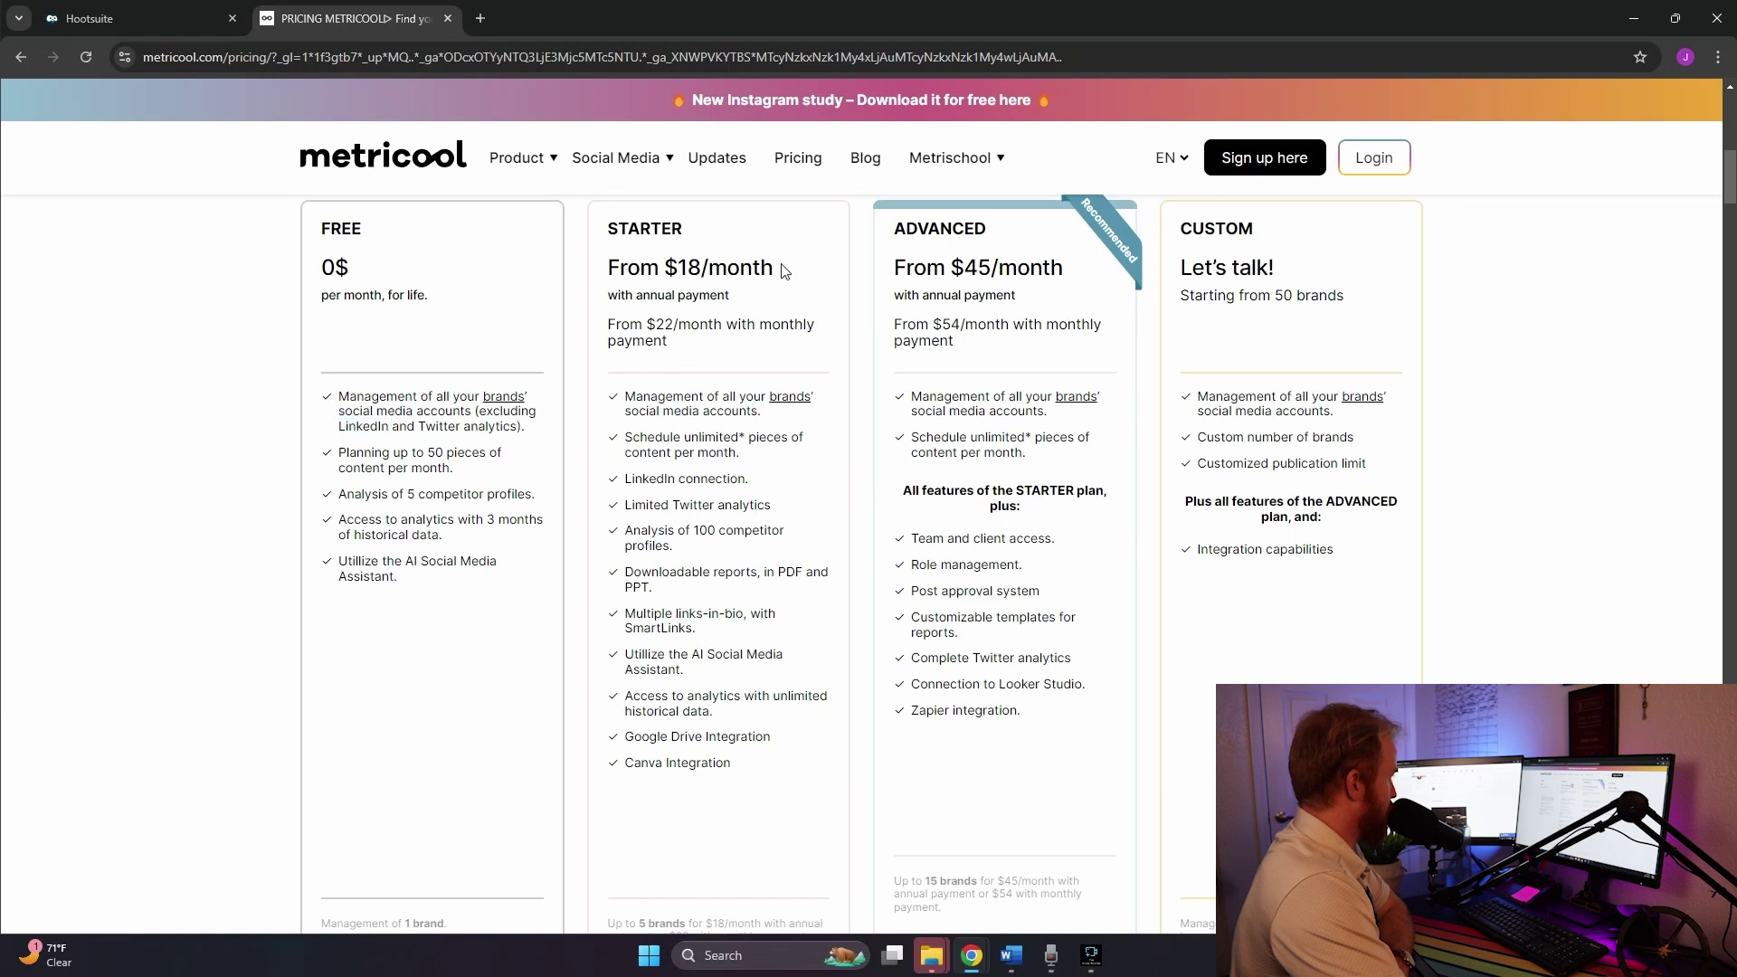
pyautogui.moveTo(783, 272); pyautogui.dragTo(608, 234)
pyautogui.moveTo(426, 293); pyautogui.dragTo(319, 222)
pyautogui.click(214, 493)
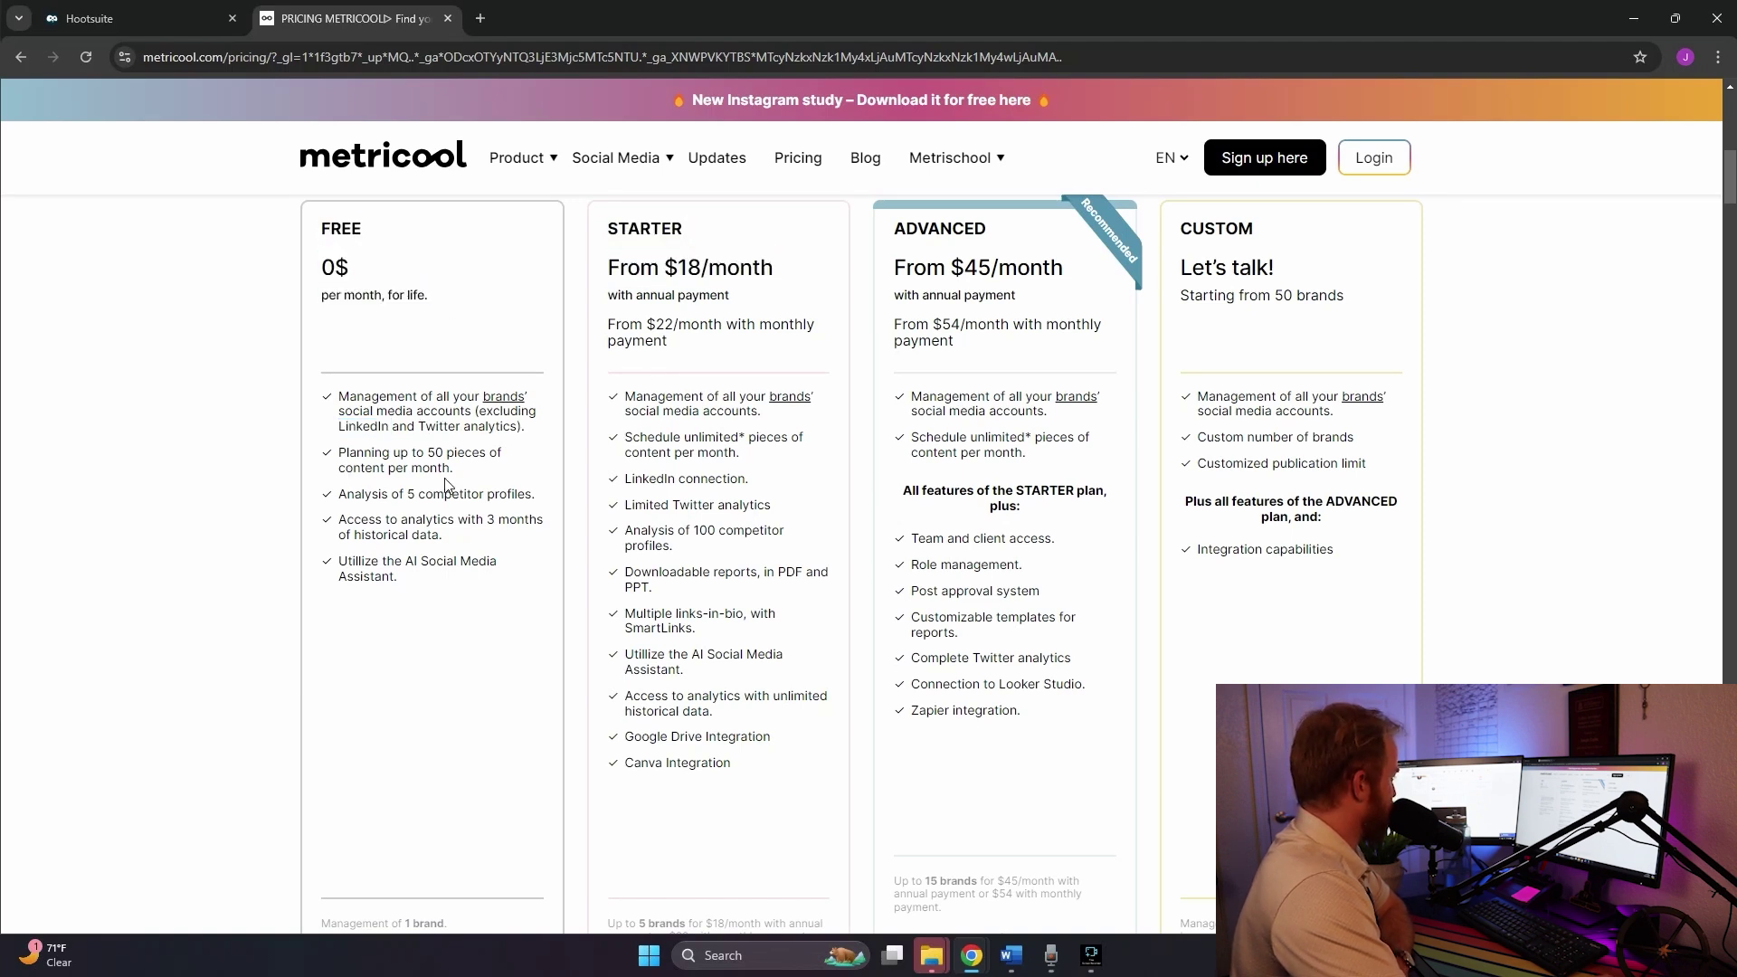
pyautogui.moveTo(469, 476); pyautogui.dragTo(357, 452)
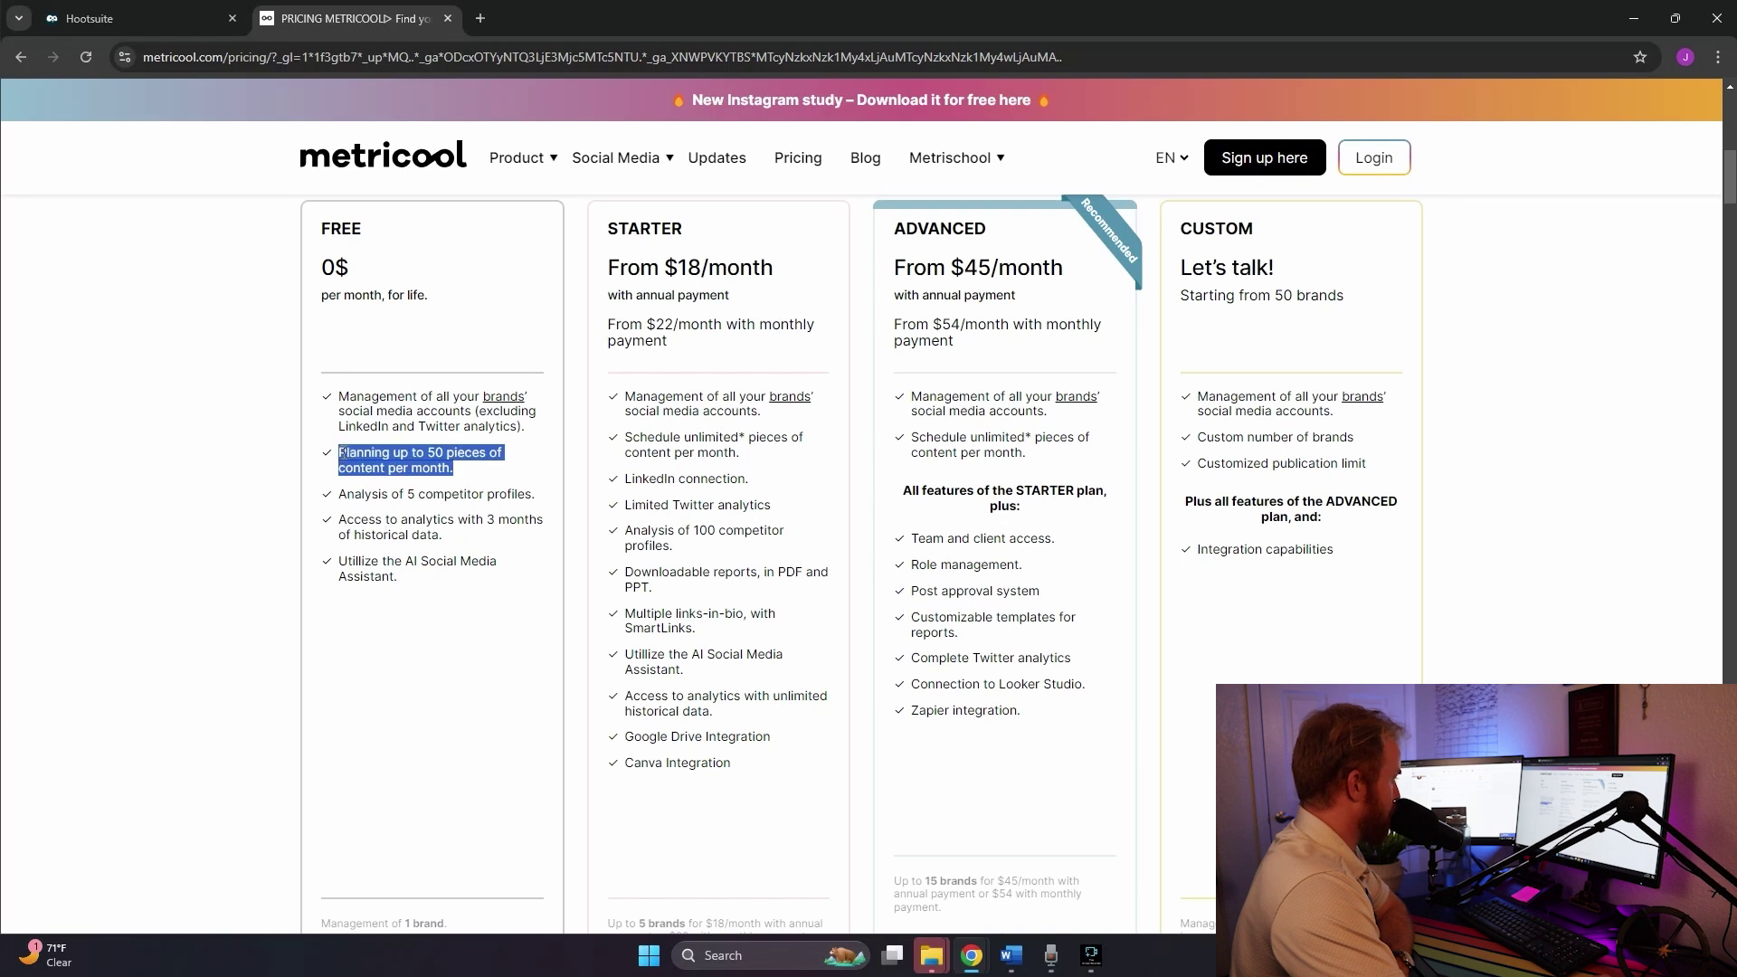
pyautogui.moveTo(744, 456); pyautogui.dragTo(625, 433)
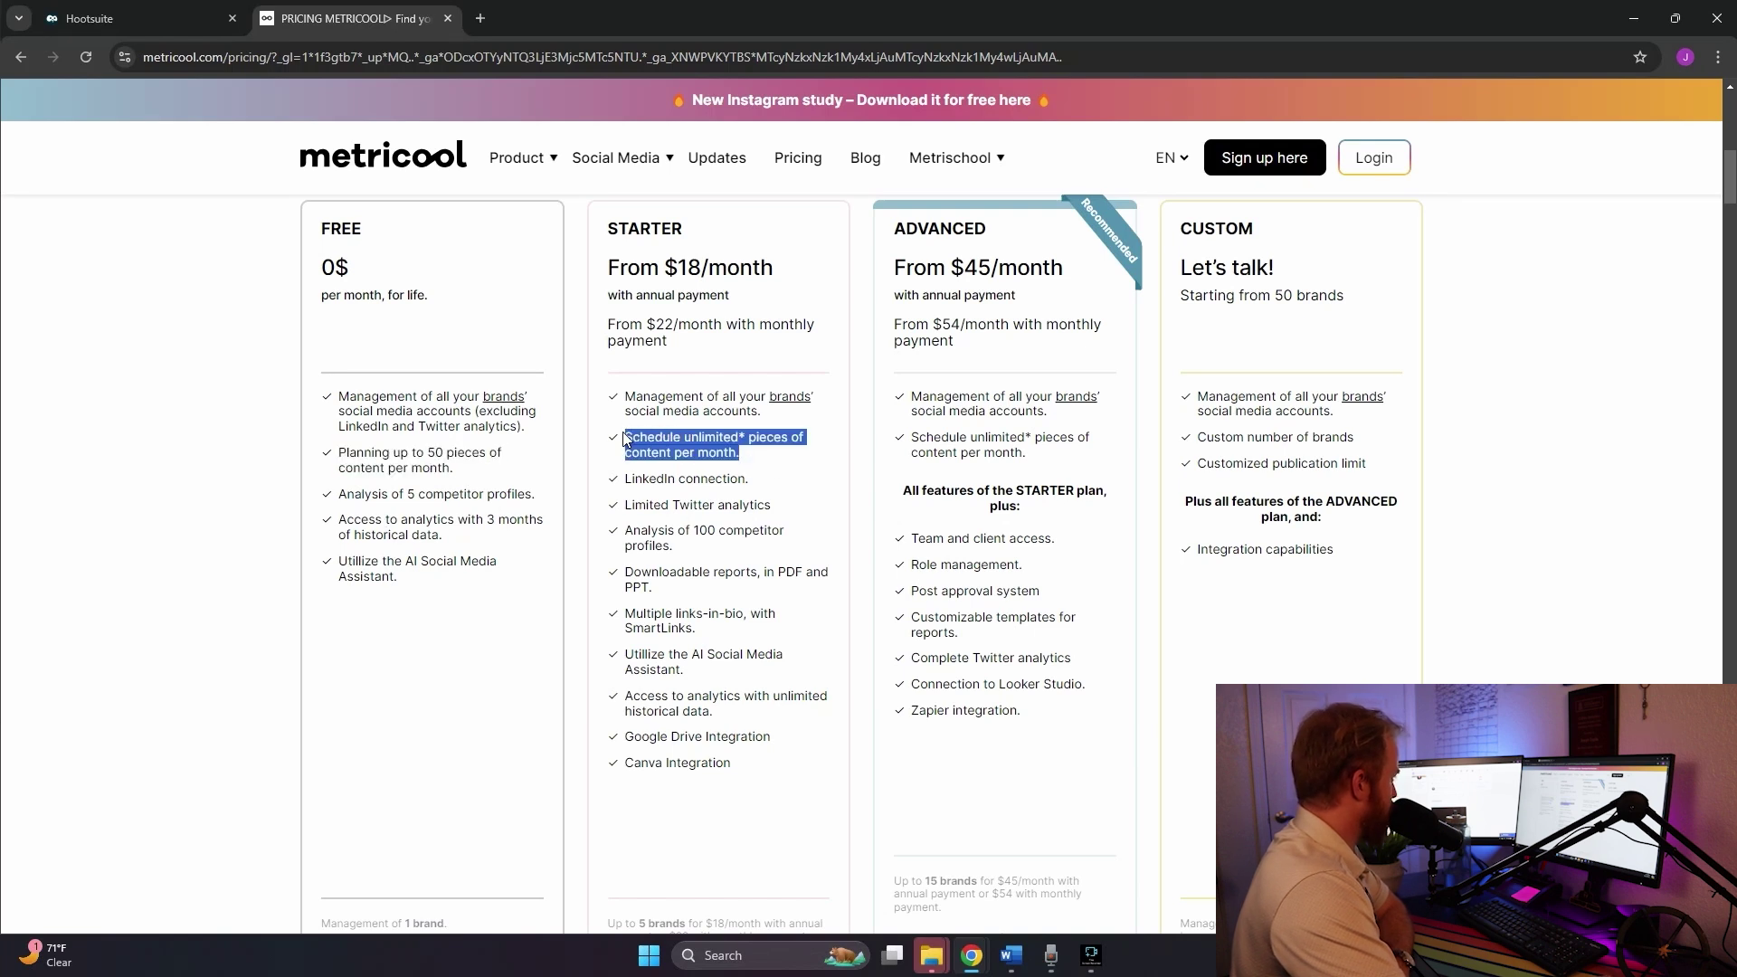
# Compare the Free and Starter plans on monthly content planning and the number of competitor profiles analysed
pyautogui.moveTo(464, 475); pyautogui.dragTo(332, 462)
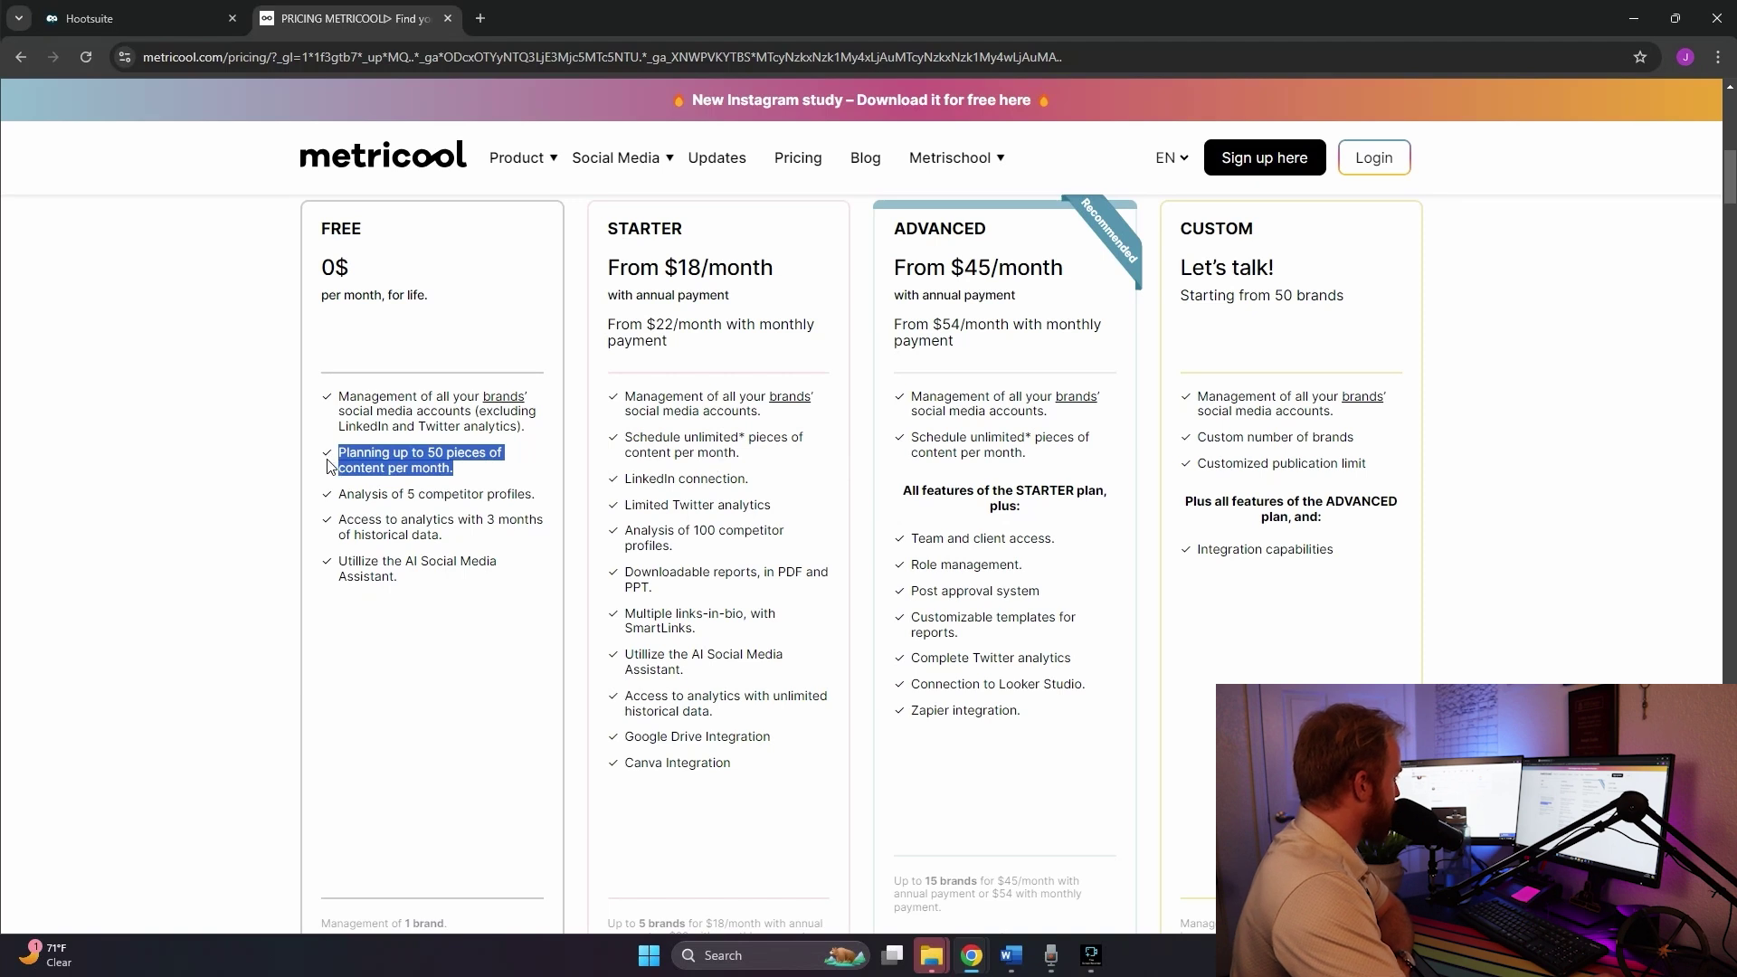
pyautogui.click(340, 519)
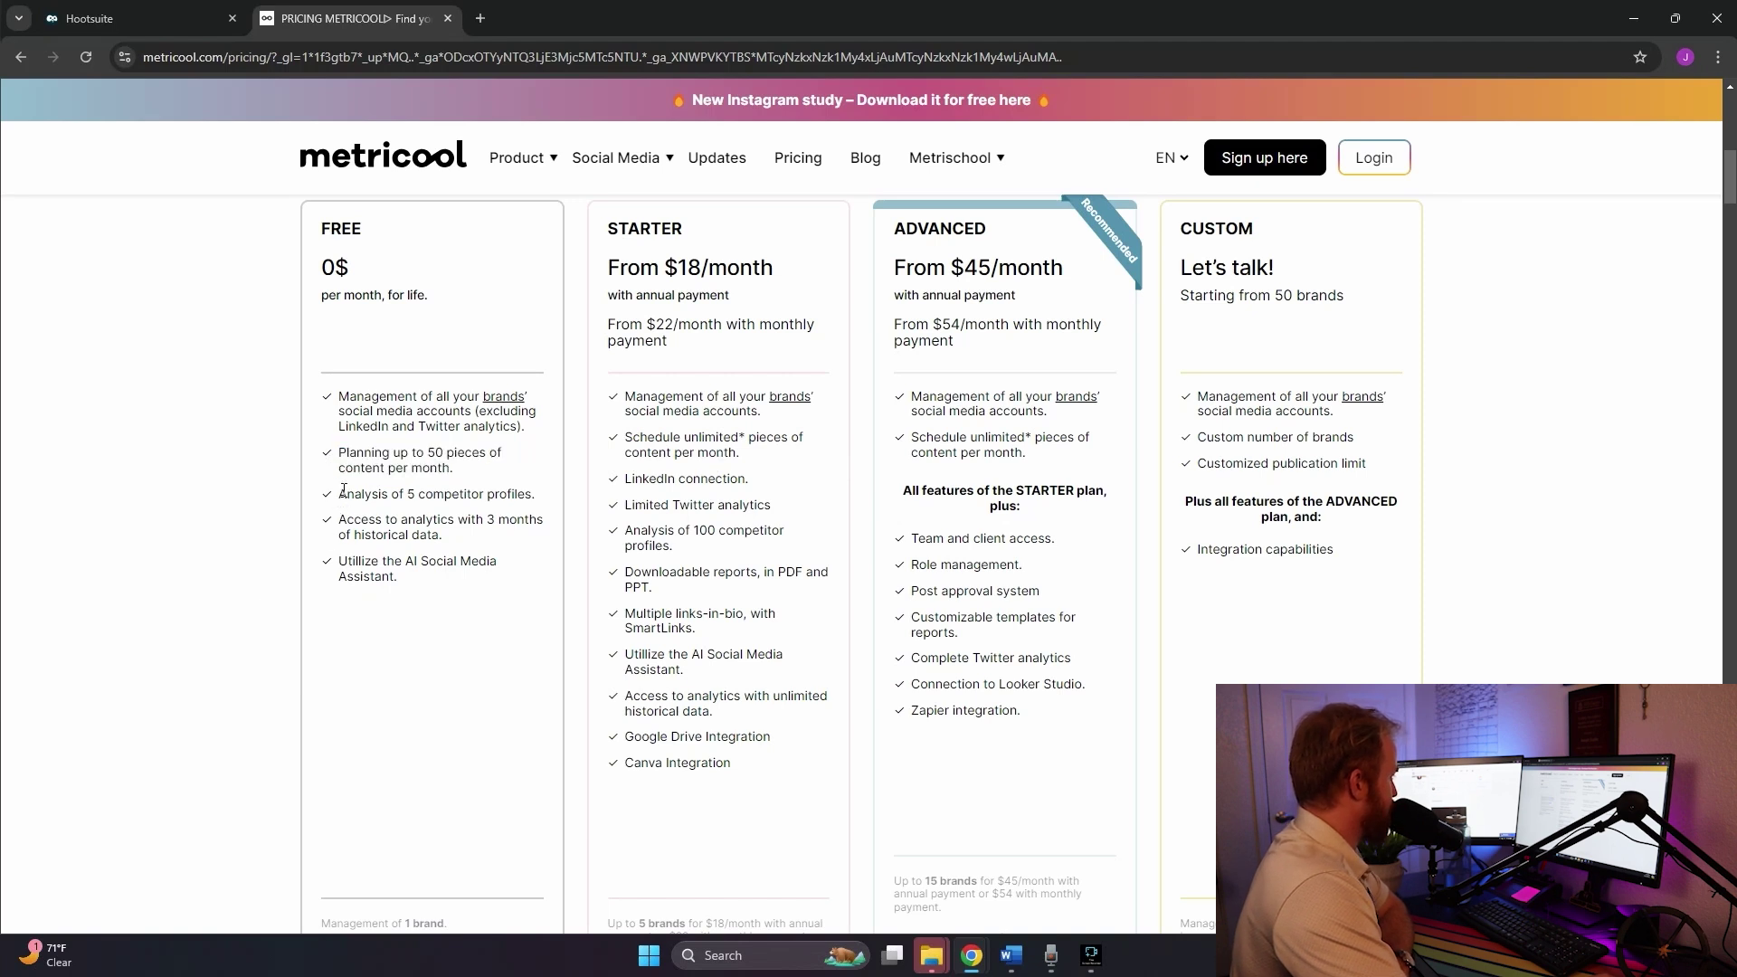
pyautogui.moveTo(340, 493); pyautogui.dragTo(465, 496)
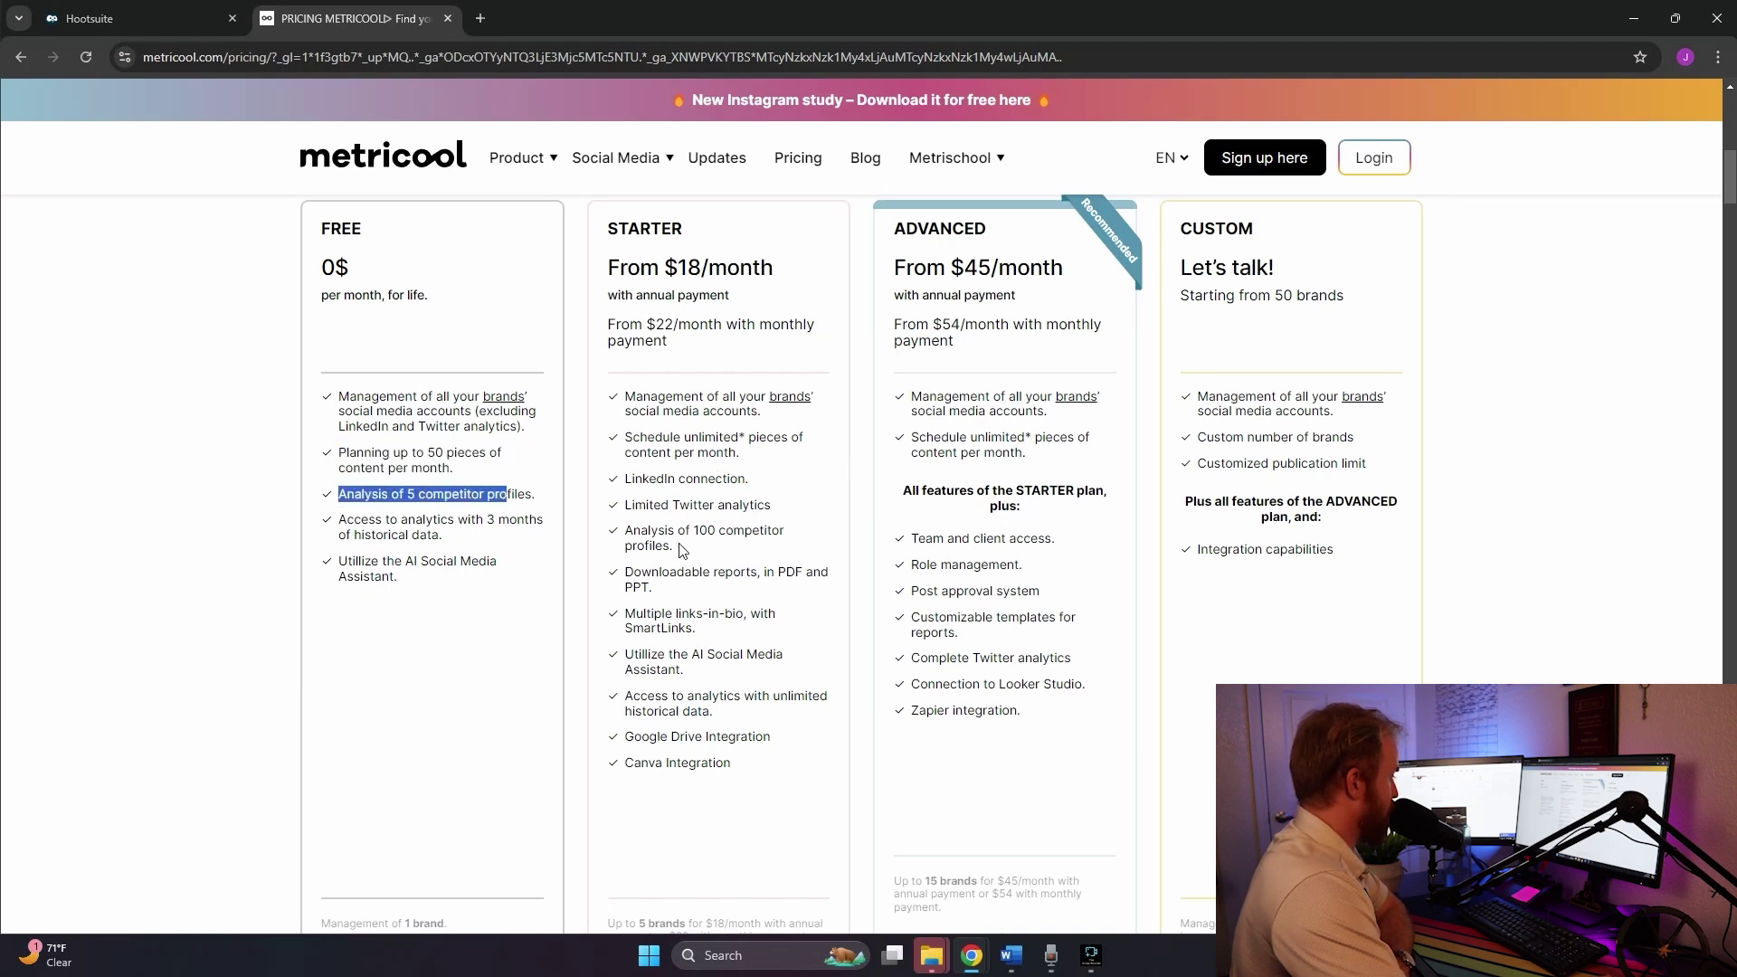
pyautogui.moveTo(682, 550); pyautogui.dragTo(631, 532)
pyautogui.click(232, 554)
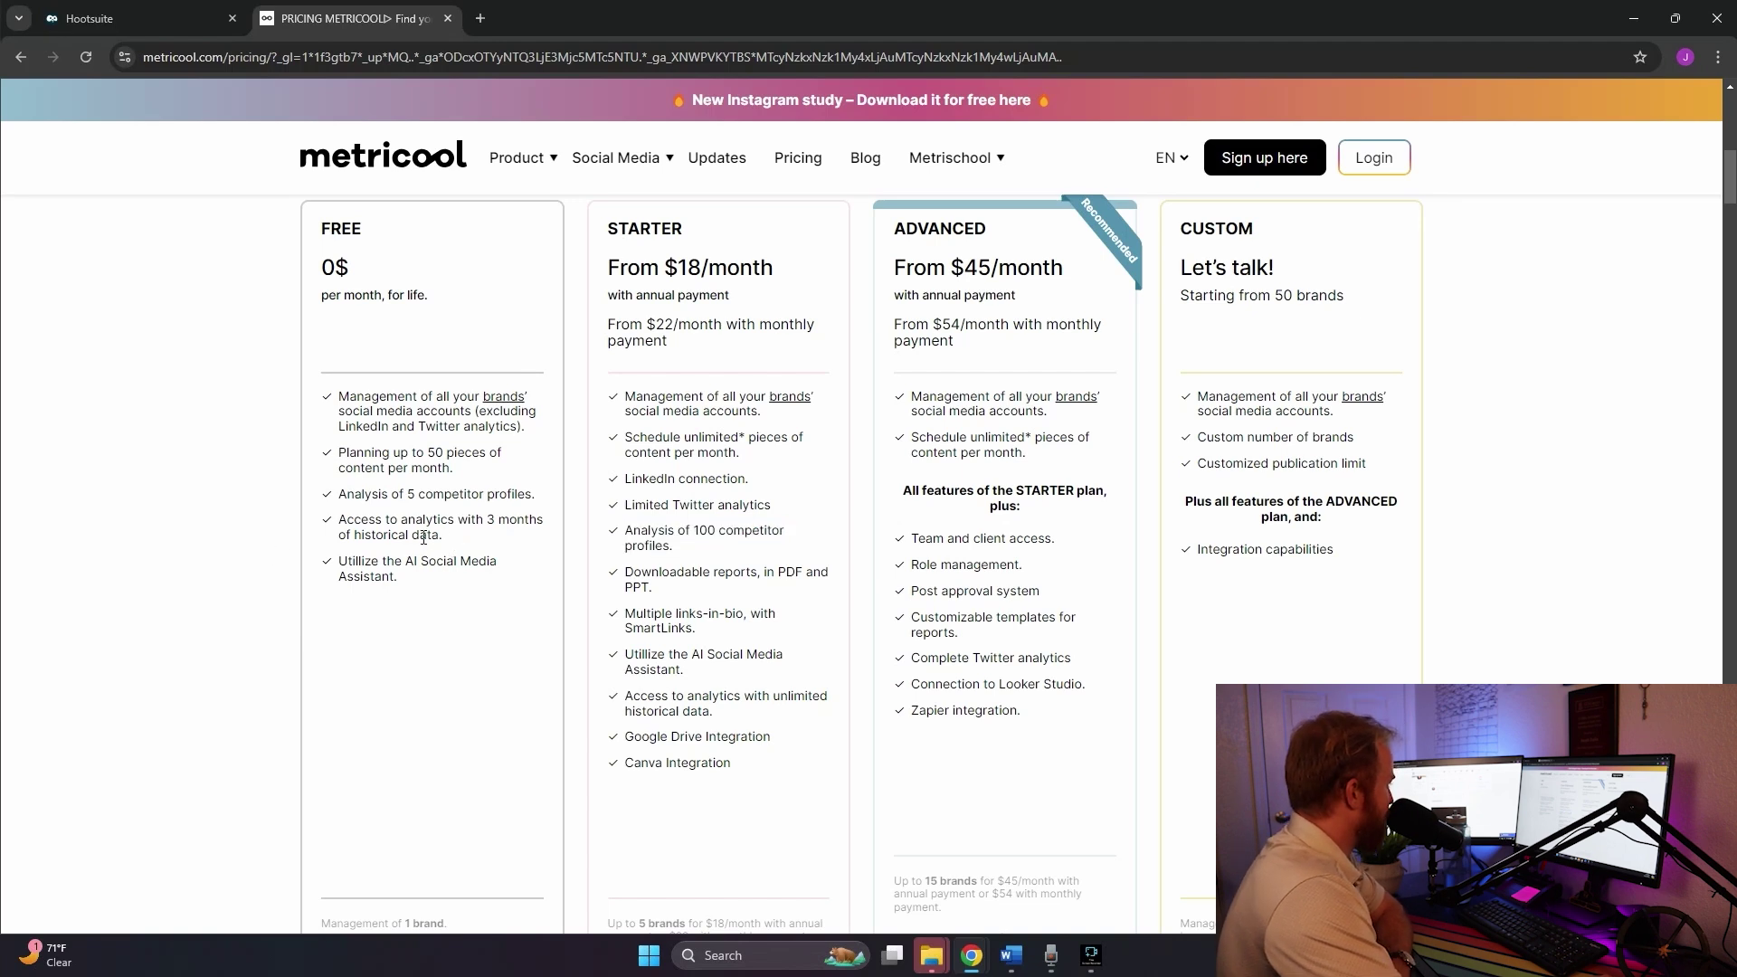
# Compare the Free and Starter plans on historical analytics data, and check the Free plan's AI Social Media Assistant
pyautogui.moveTo(445, 539); pyautogui.dragTo(349, 521)
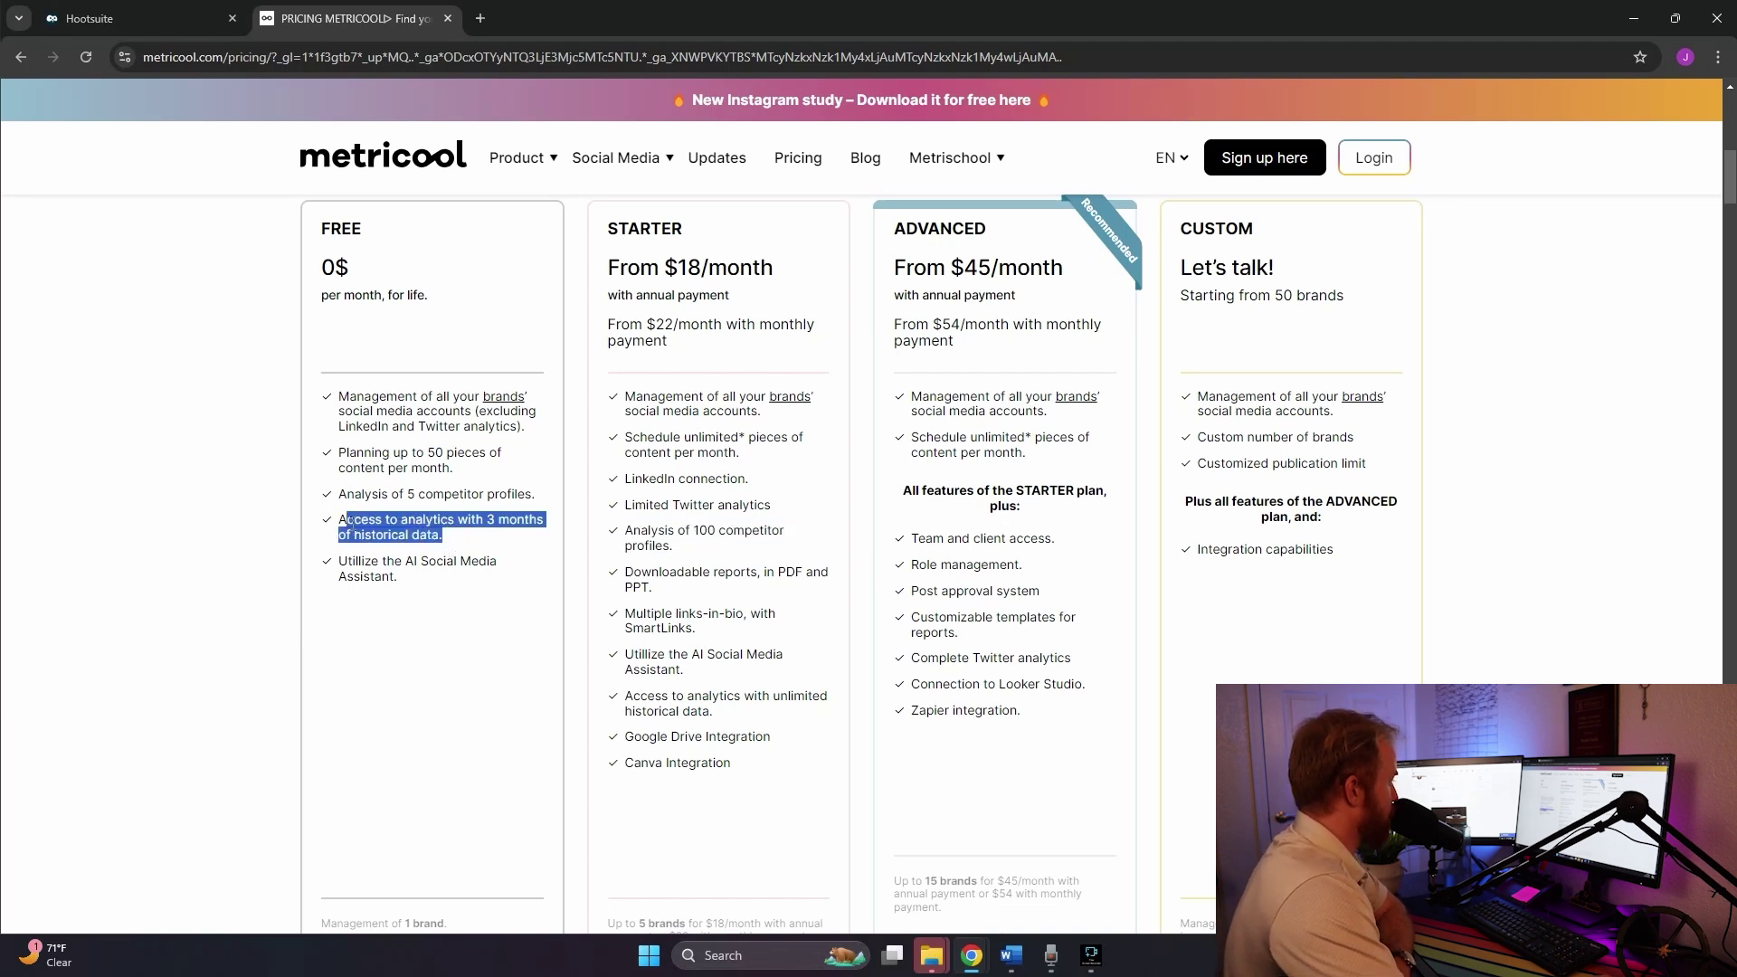
pyautogui.moveTo(713, 712); pyautogui.dragTo(628, 693)
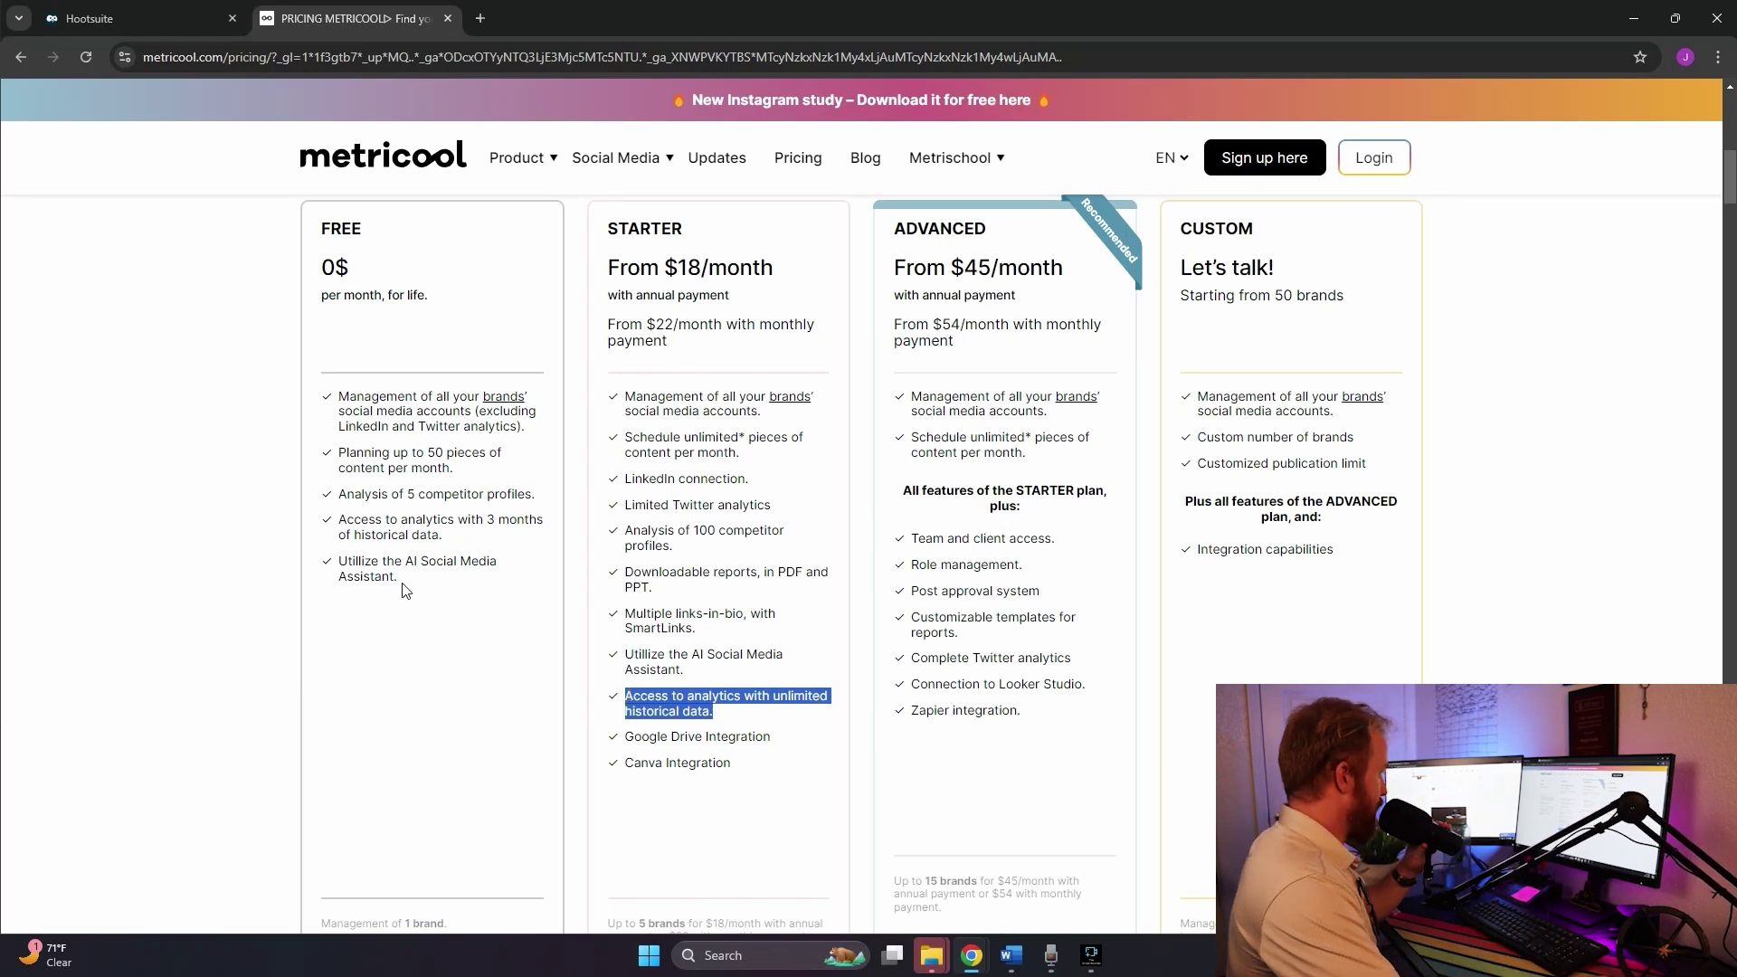
pyautogui.moveTo(399, 581); pyautogui.dragTo(344, 563)
pyautogui.click(256, 639)
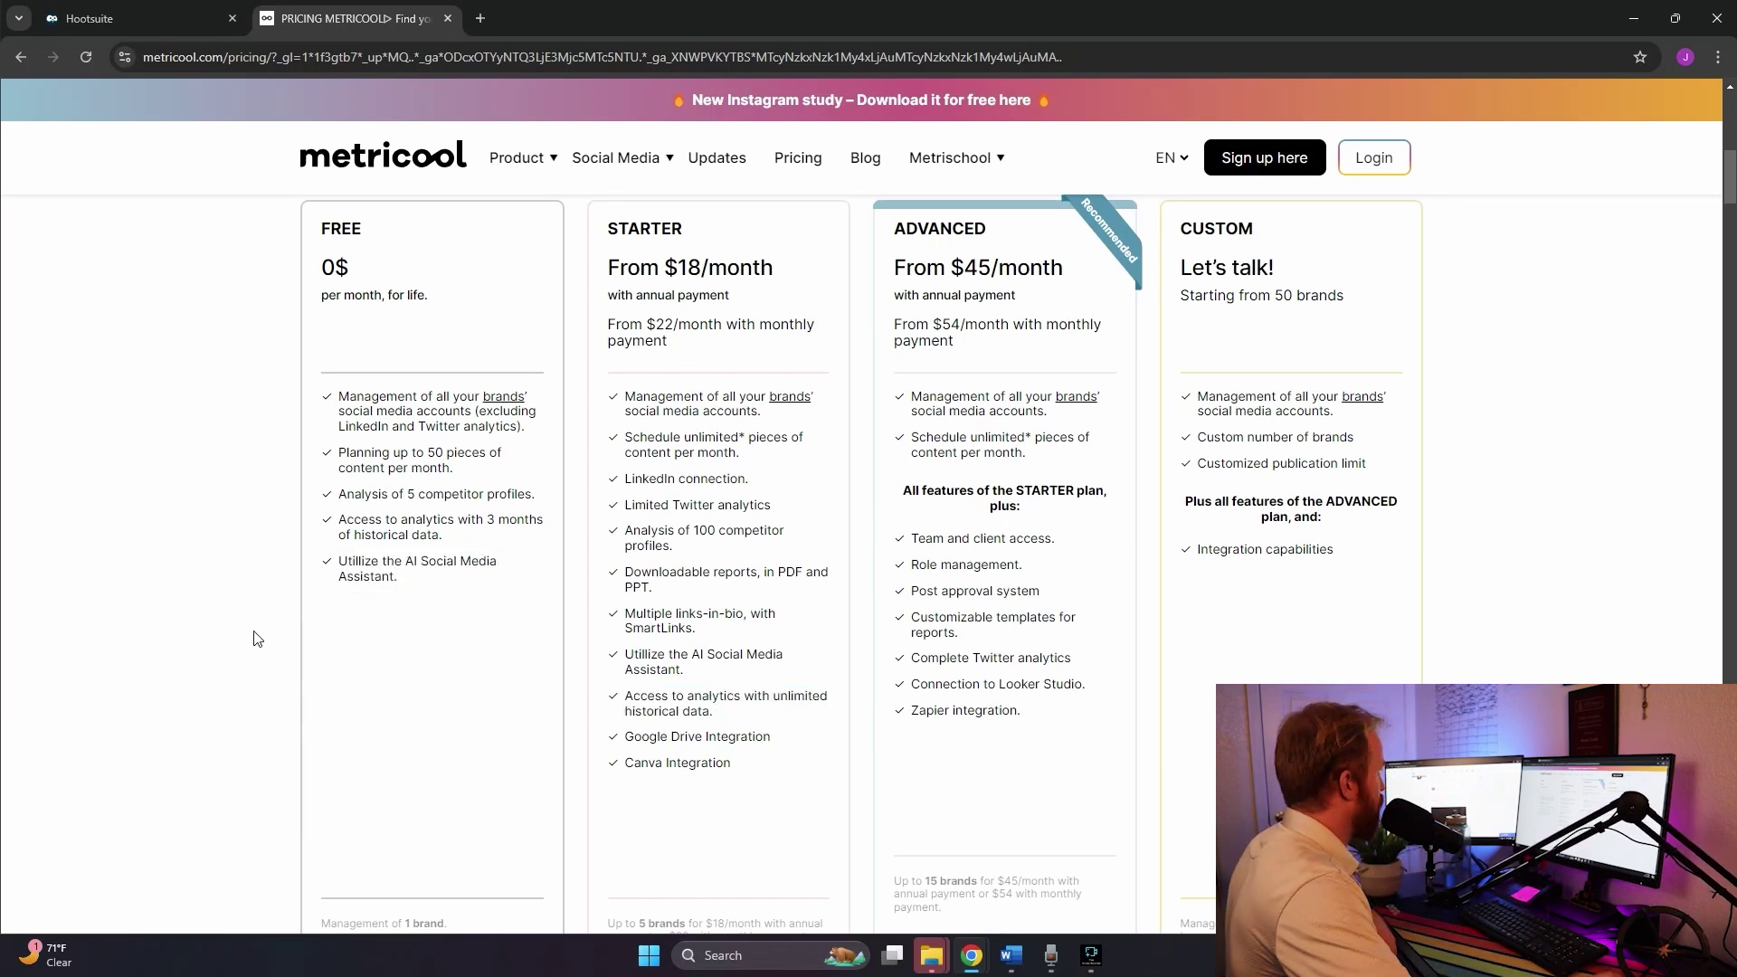
pyautogui.click(95, 6)
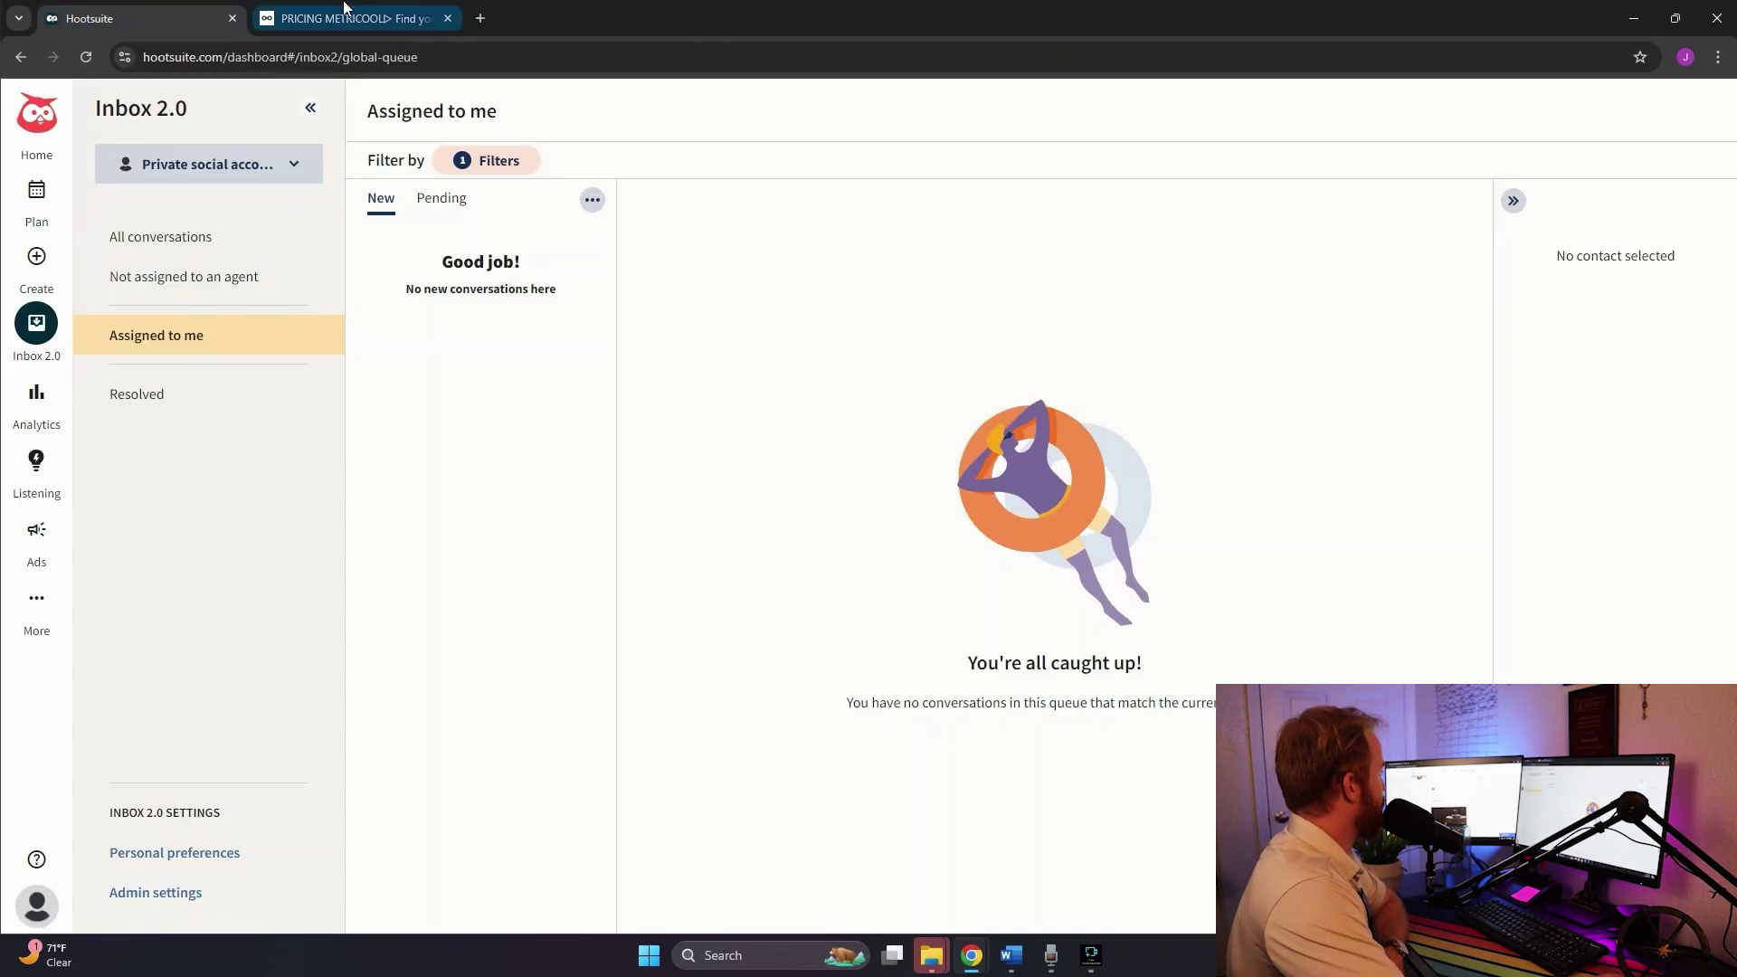
pyautogui.click(376, 16)
pyautogui.scroll(-1, 750, 640)
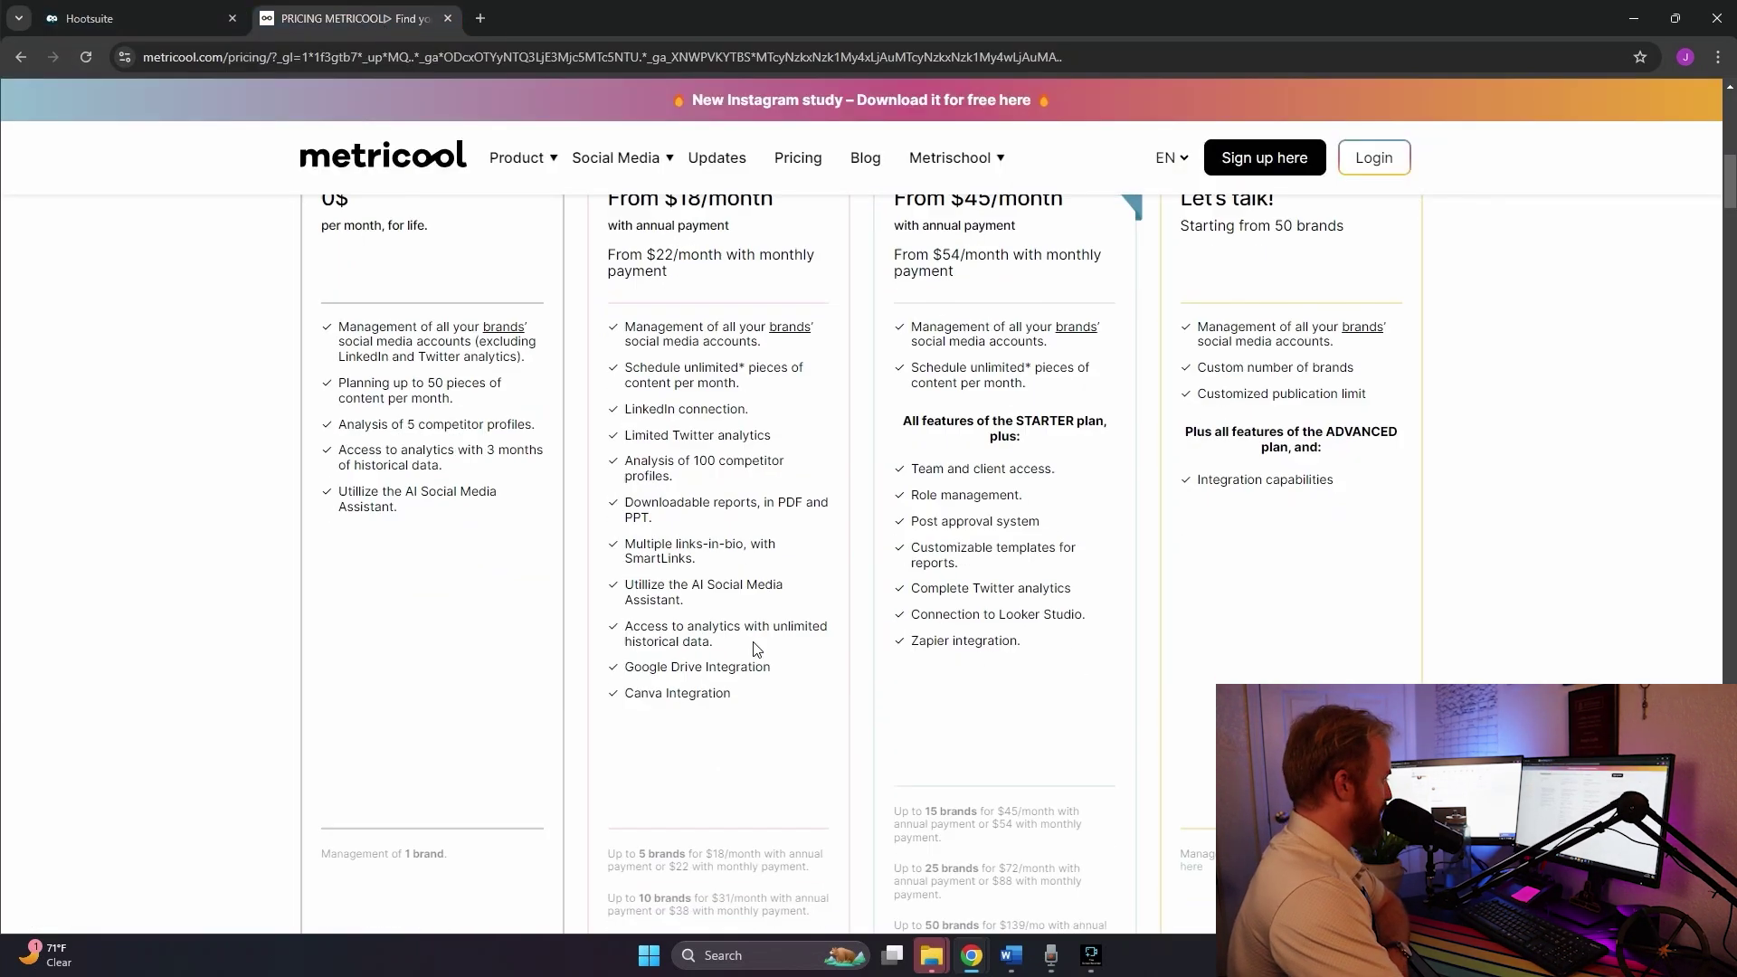
pyautogui.scroll(1, 731, 666)
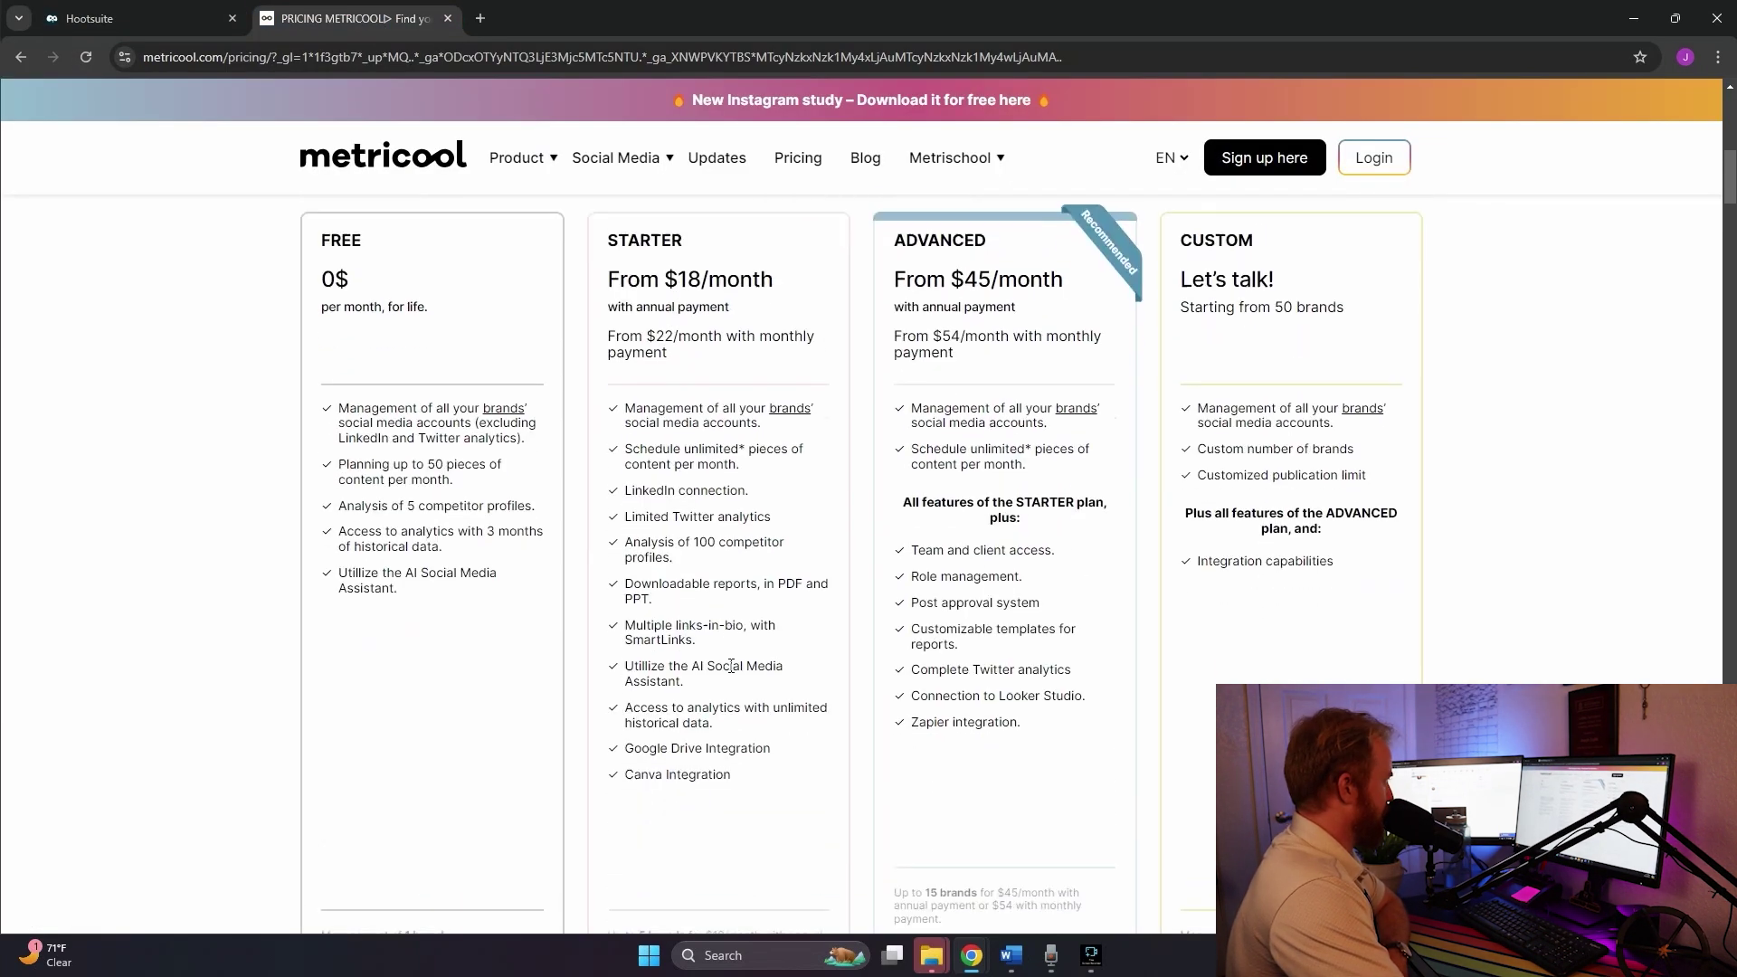
pyautogui.click(1048, 953)
pyautogui.click(742, 771)
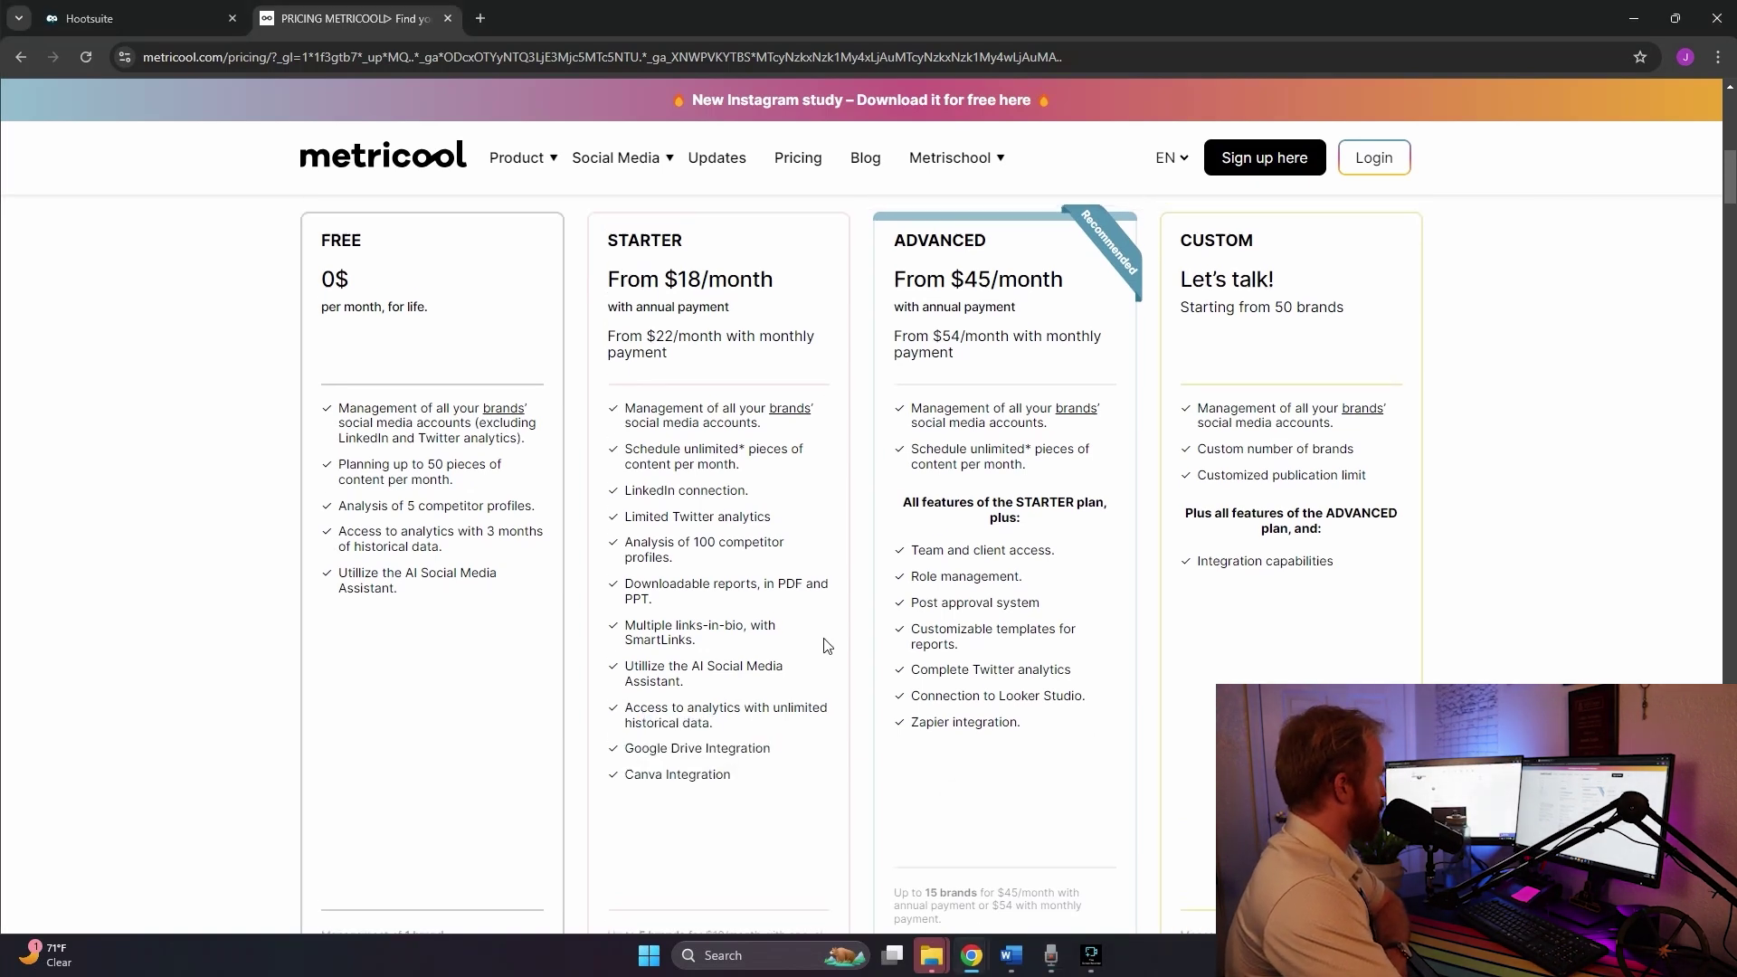
pyautogui.scroll(-3, 1065, 427)
pyautogui.scroll(8, 1350, 224)
pyautogui.scroll(4, 1373, 284)
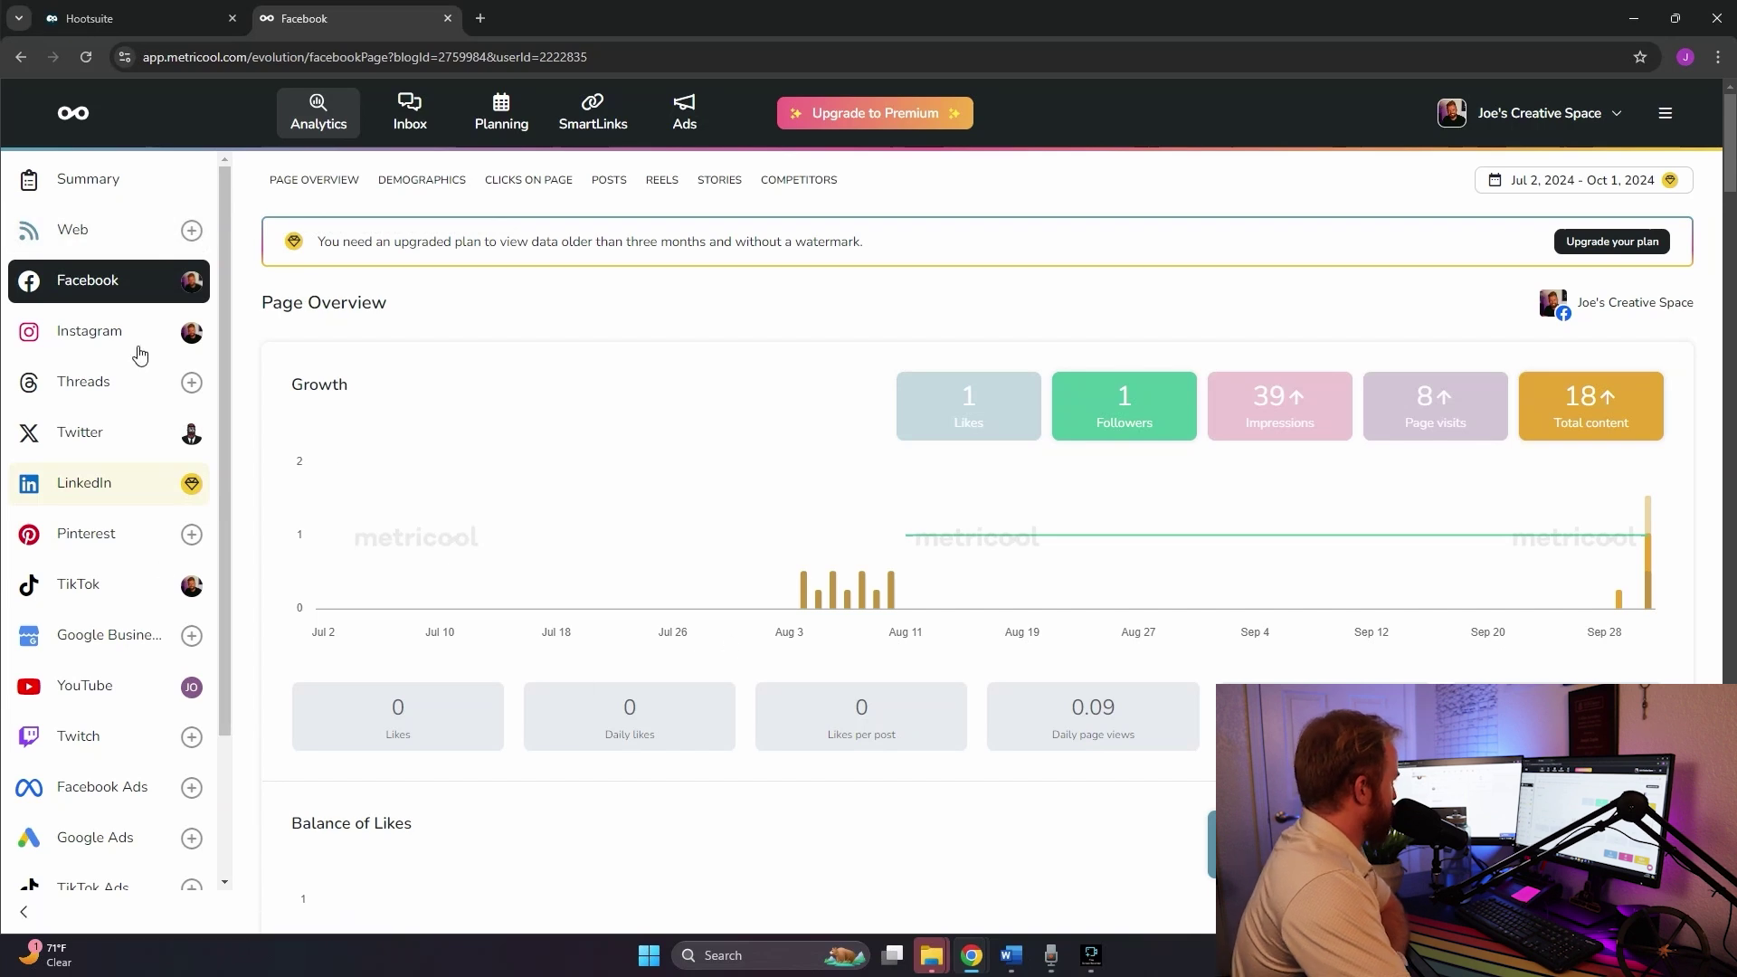
# Open the YouTube analytics and display subscribers, video views and revenue together in the Growth chart
pyautogui.scroll(-2, 127, 389)
pyautogui.scroll(2, 56, 317)
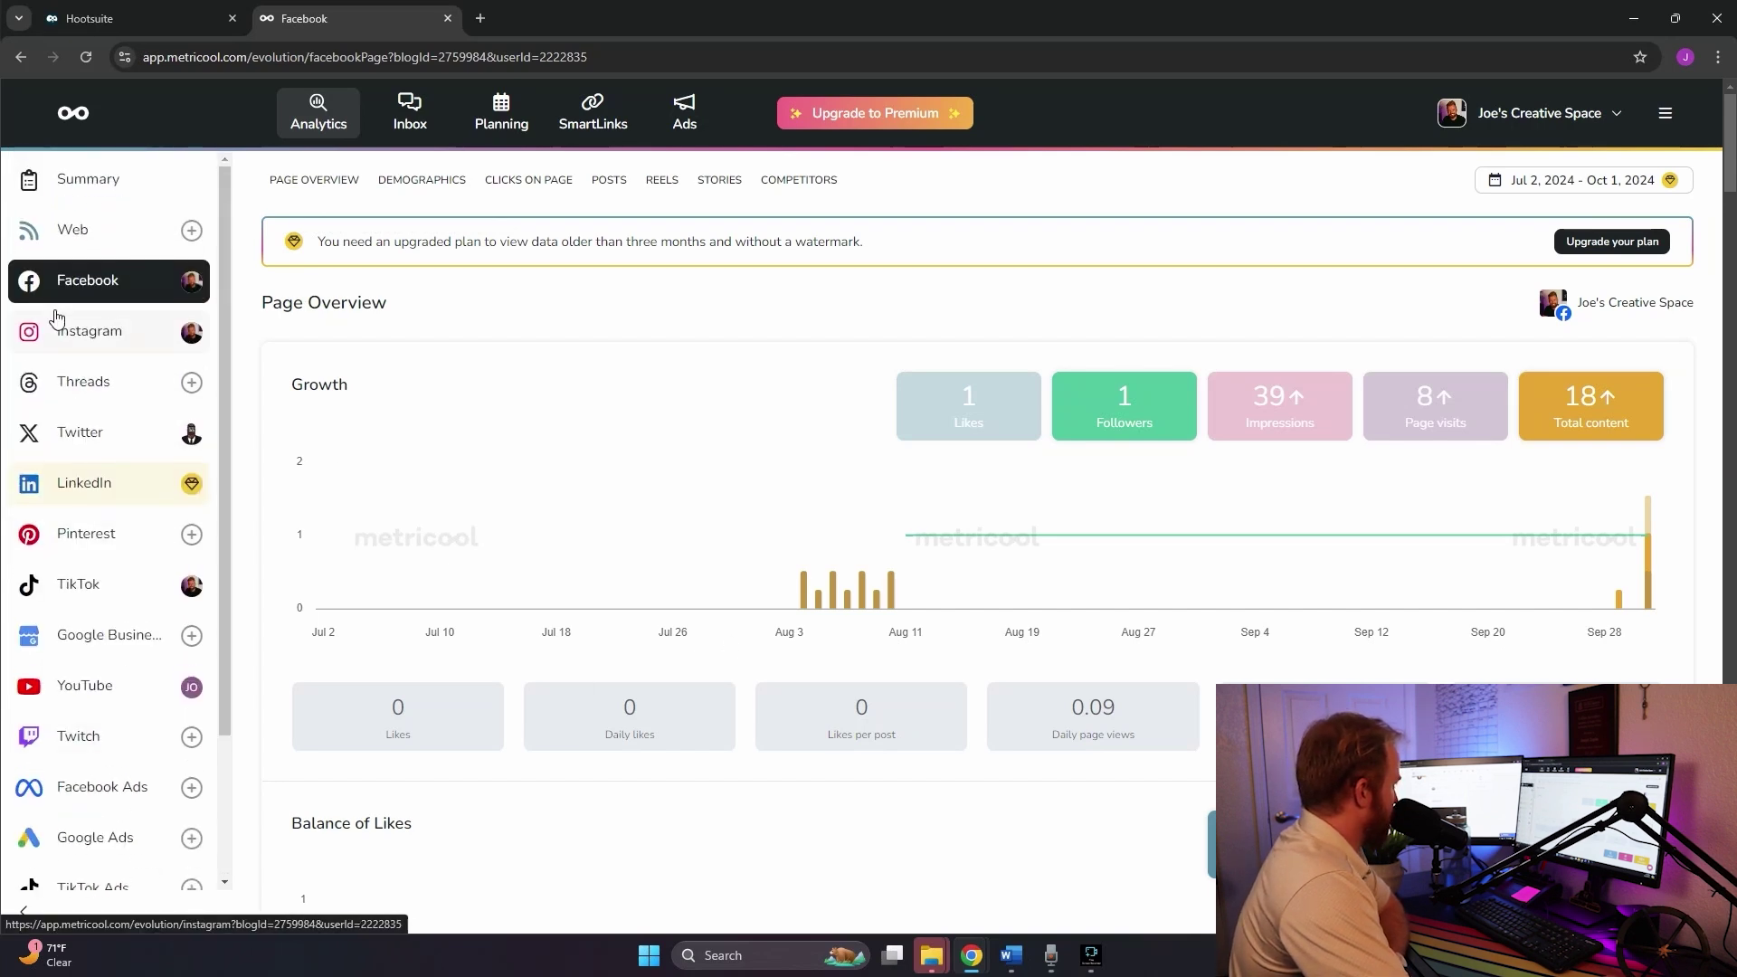
pyautogui.click(115, 685)
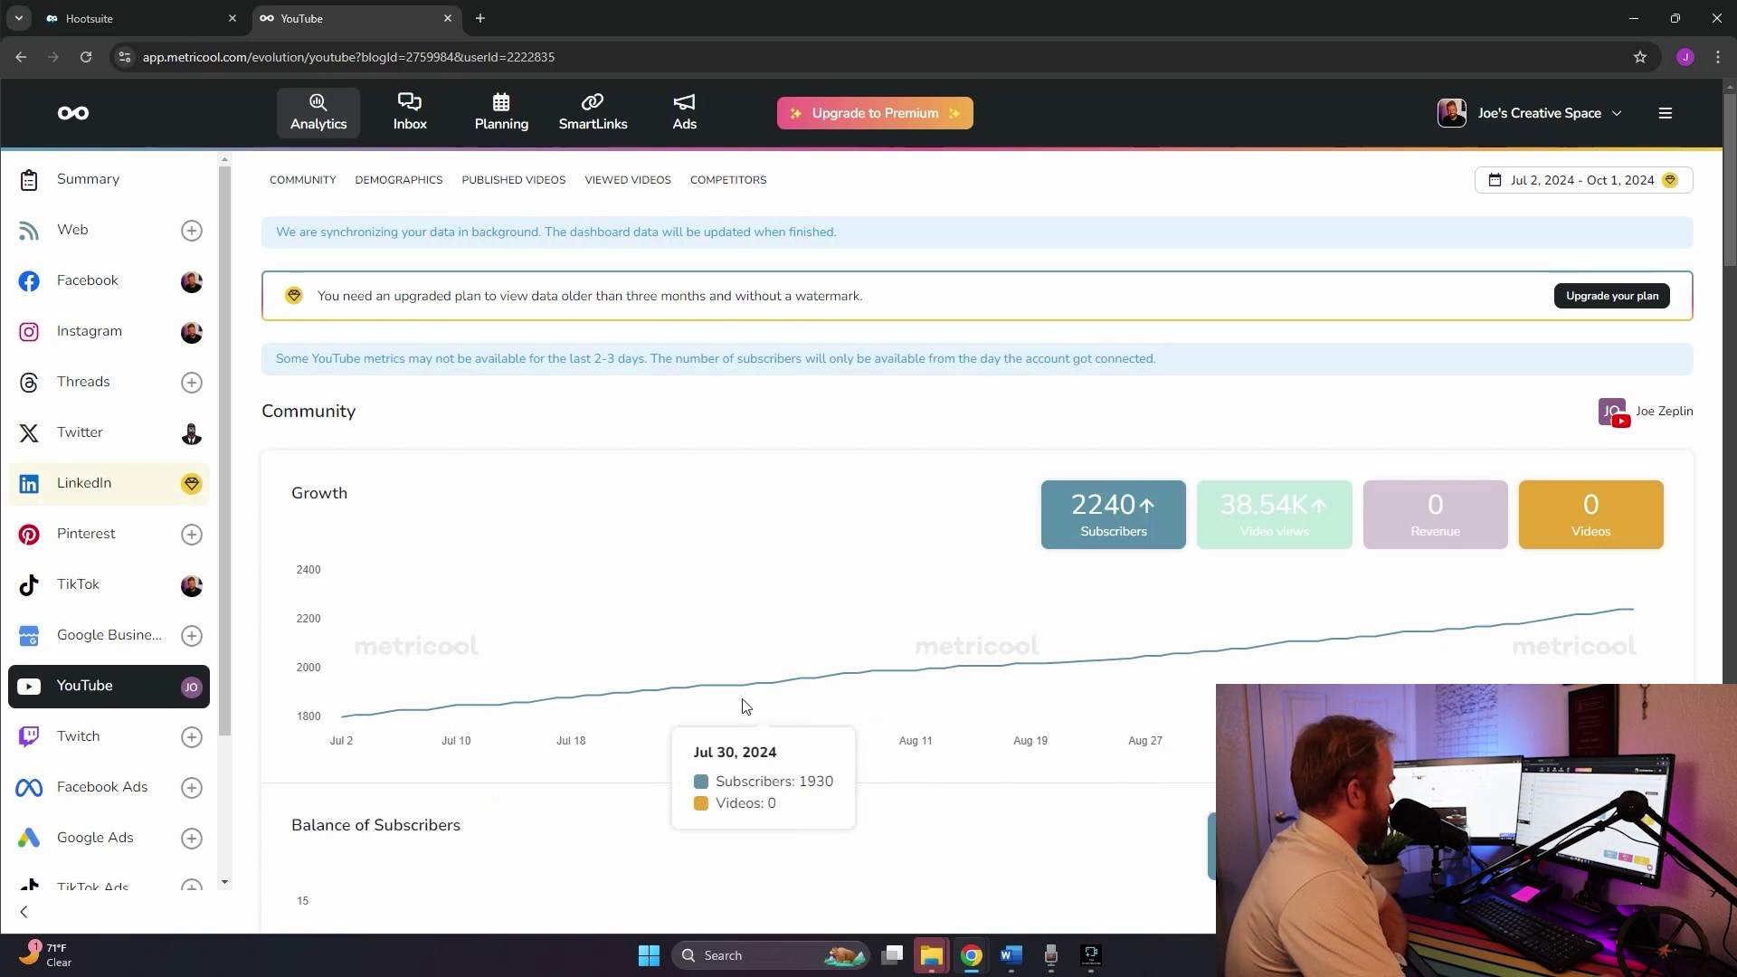
pyautogui.click(1315, 538)
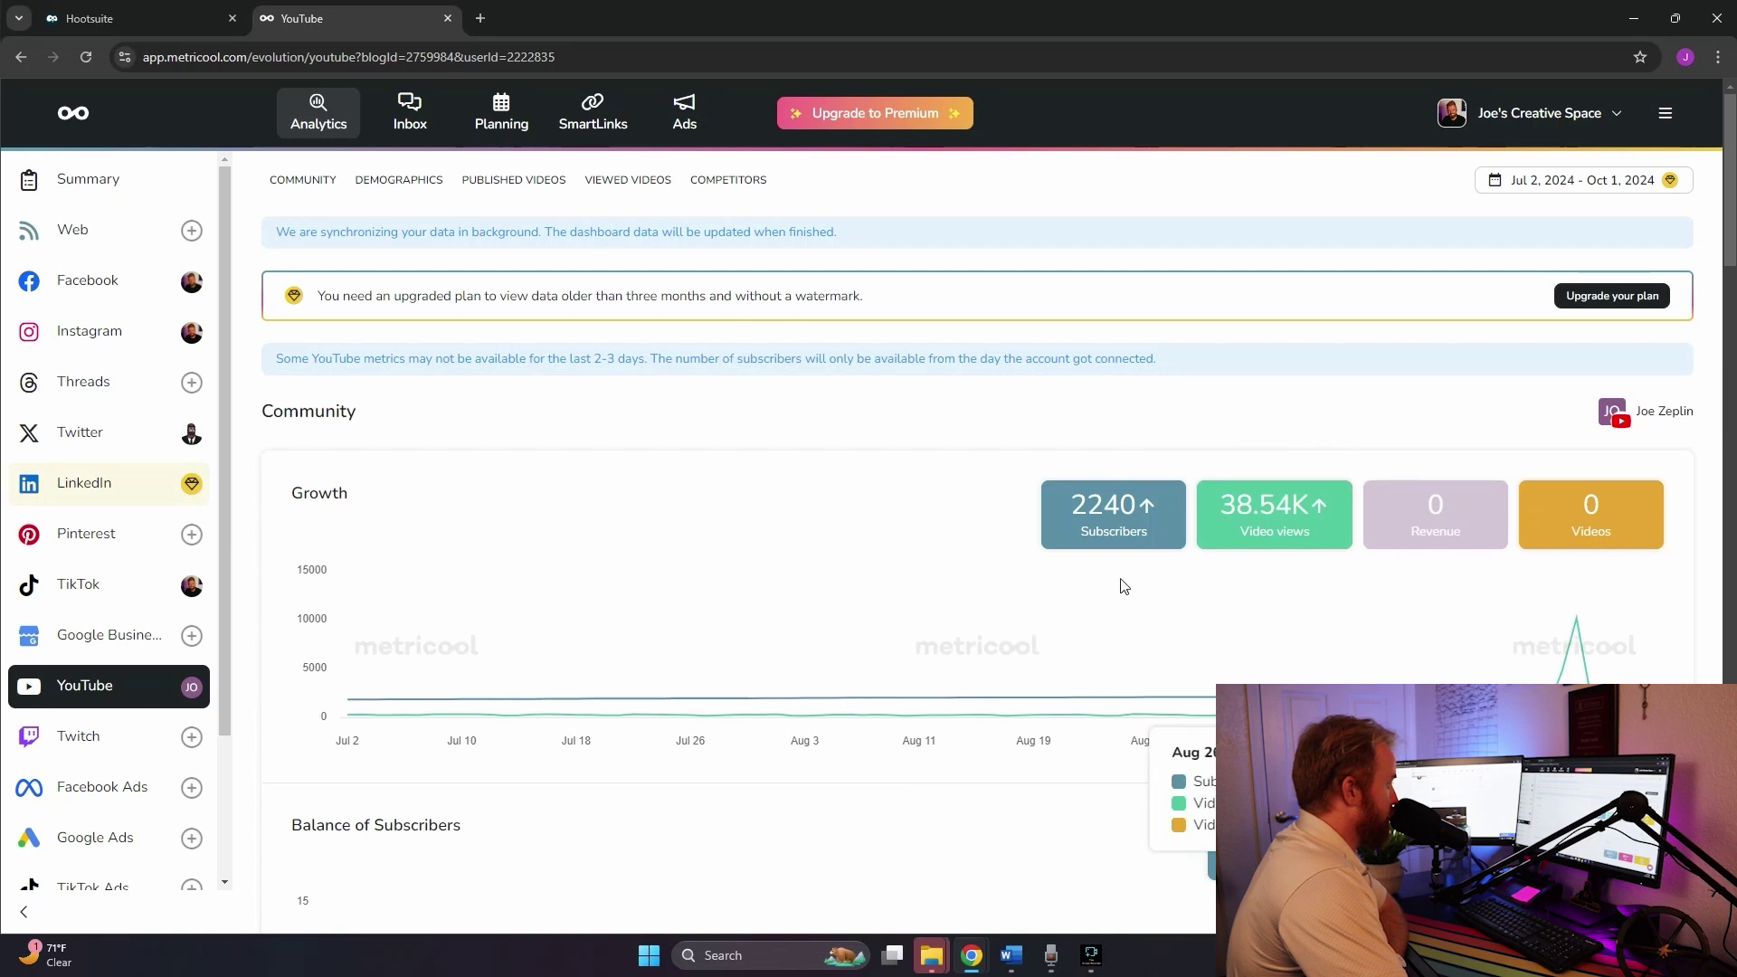
pyautogui.click(1096, 541)
pyautogui.click(1463, 525)
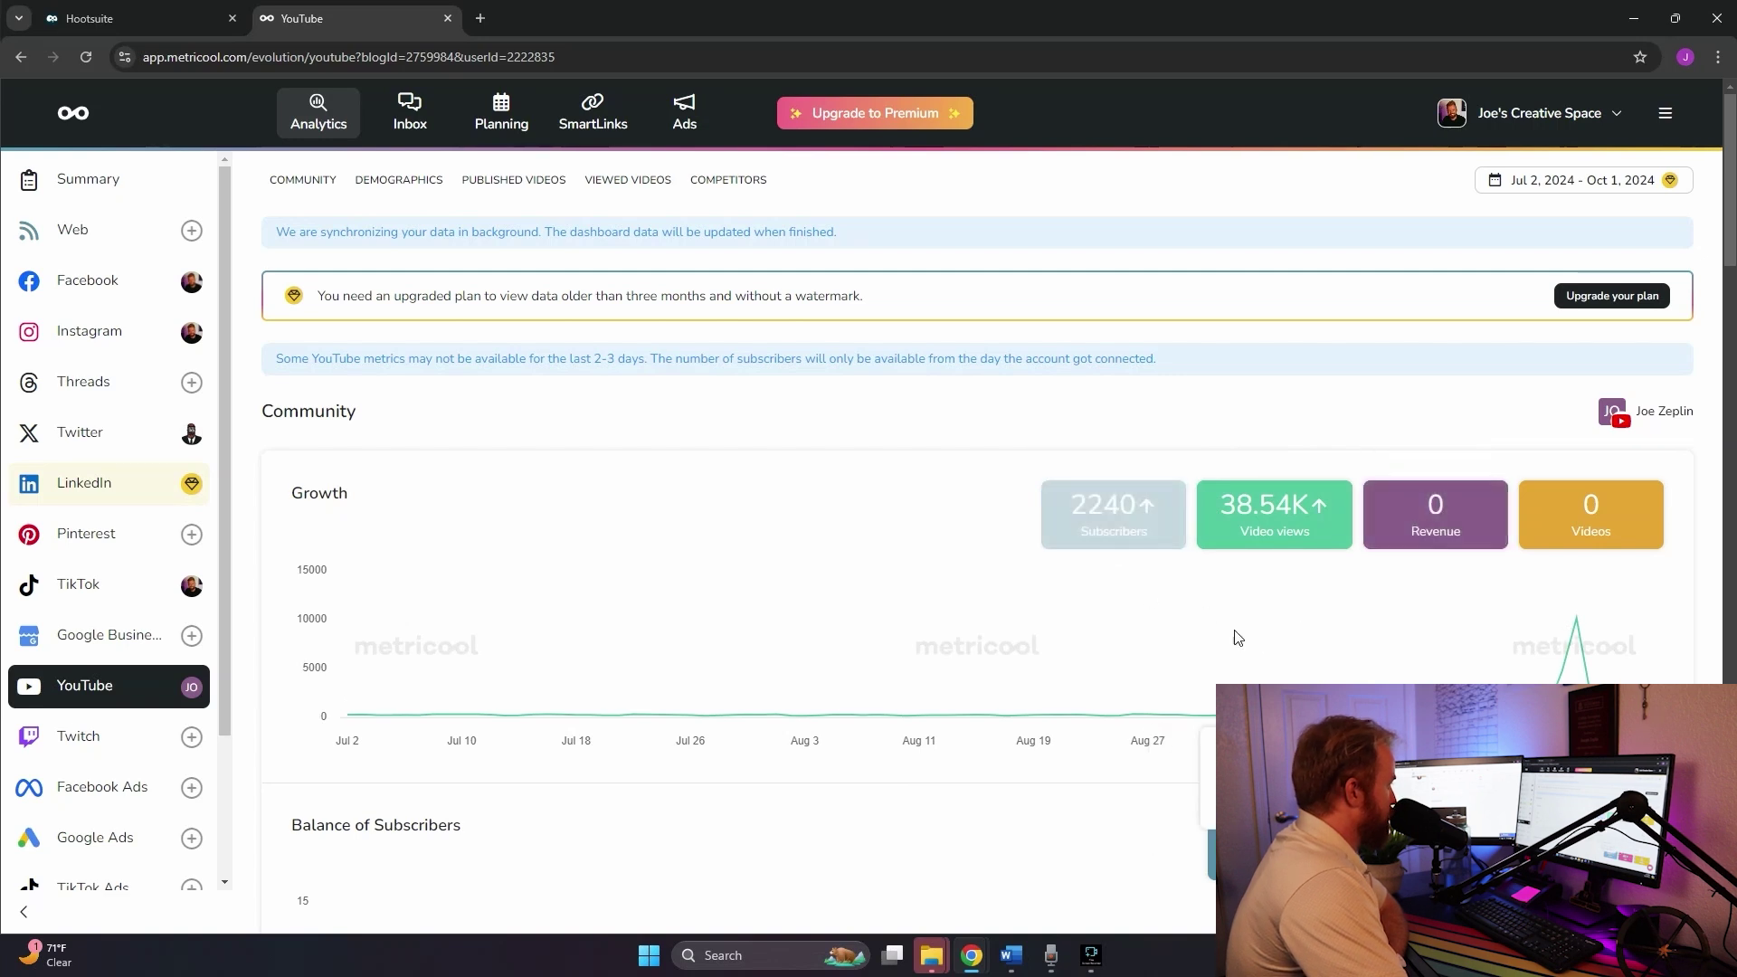
pyautogui.click(1106, 532)
# Examine YouTube's subscriber growth and balance, the gender, age and country demographics, and the traffic sources
pyautogui.scroll(-1, 941, 651)
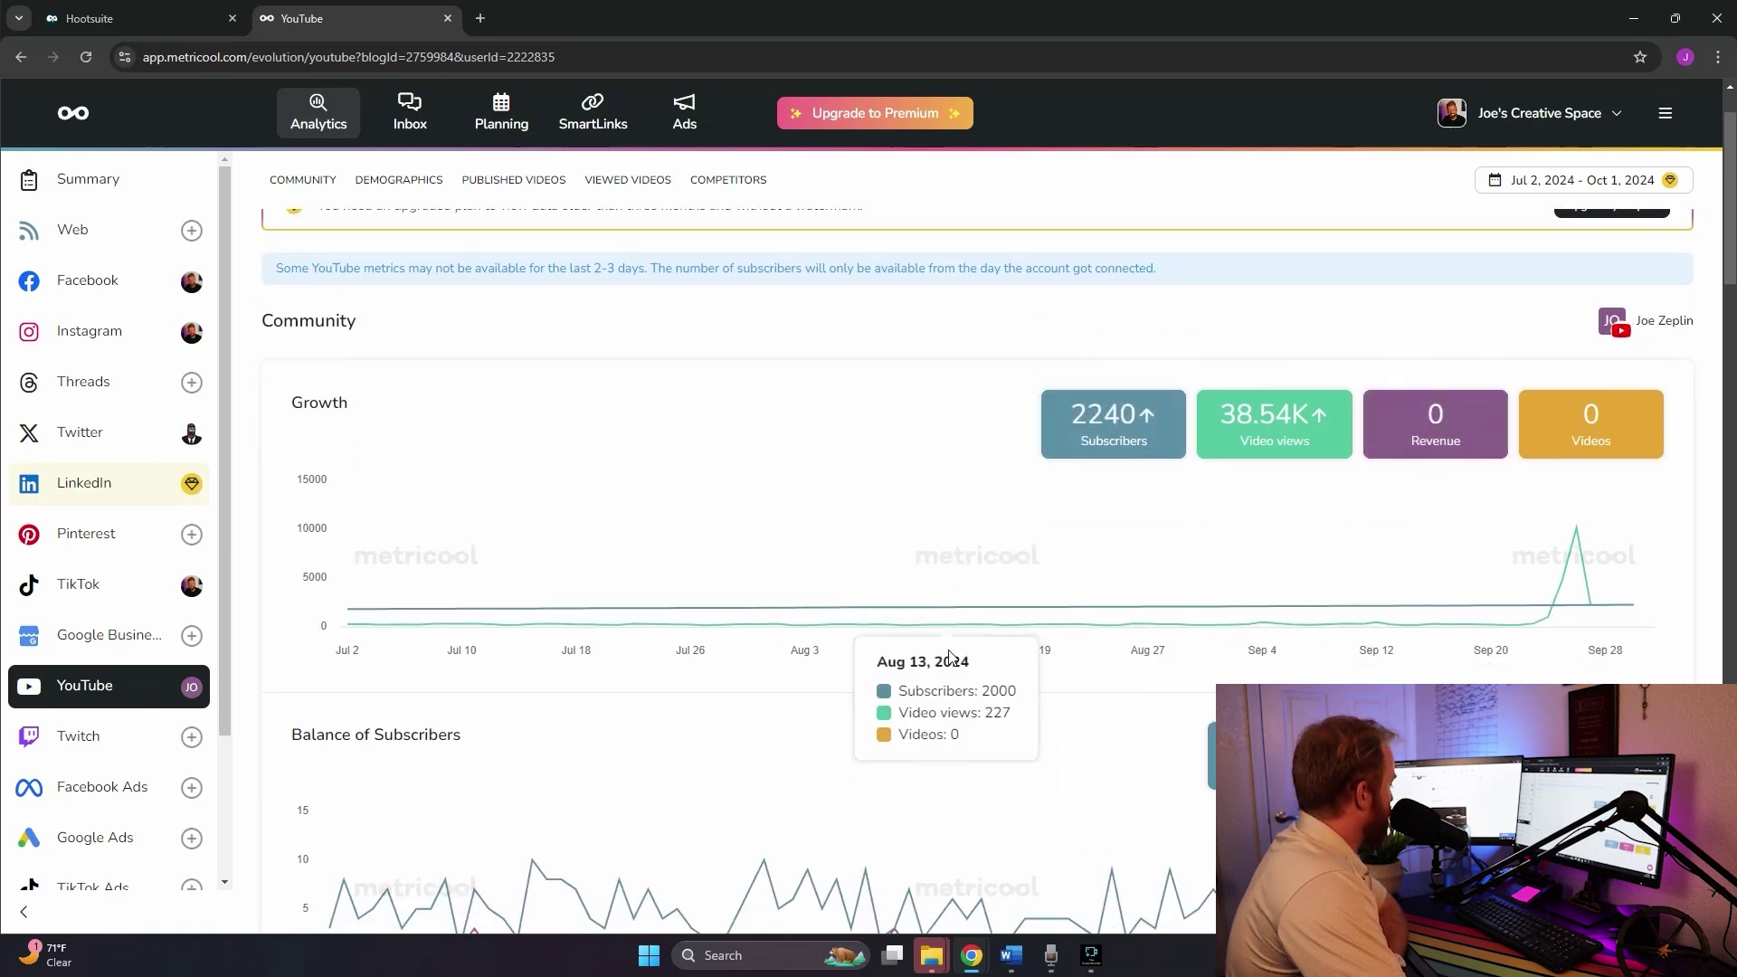
pyautogui.scroll(-2, 938, 648)
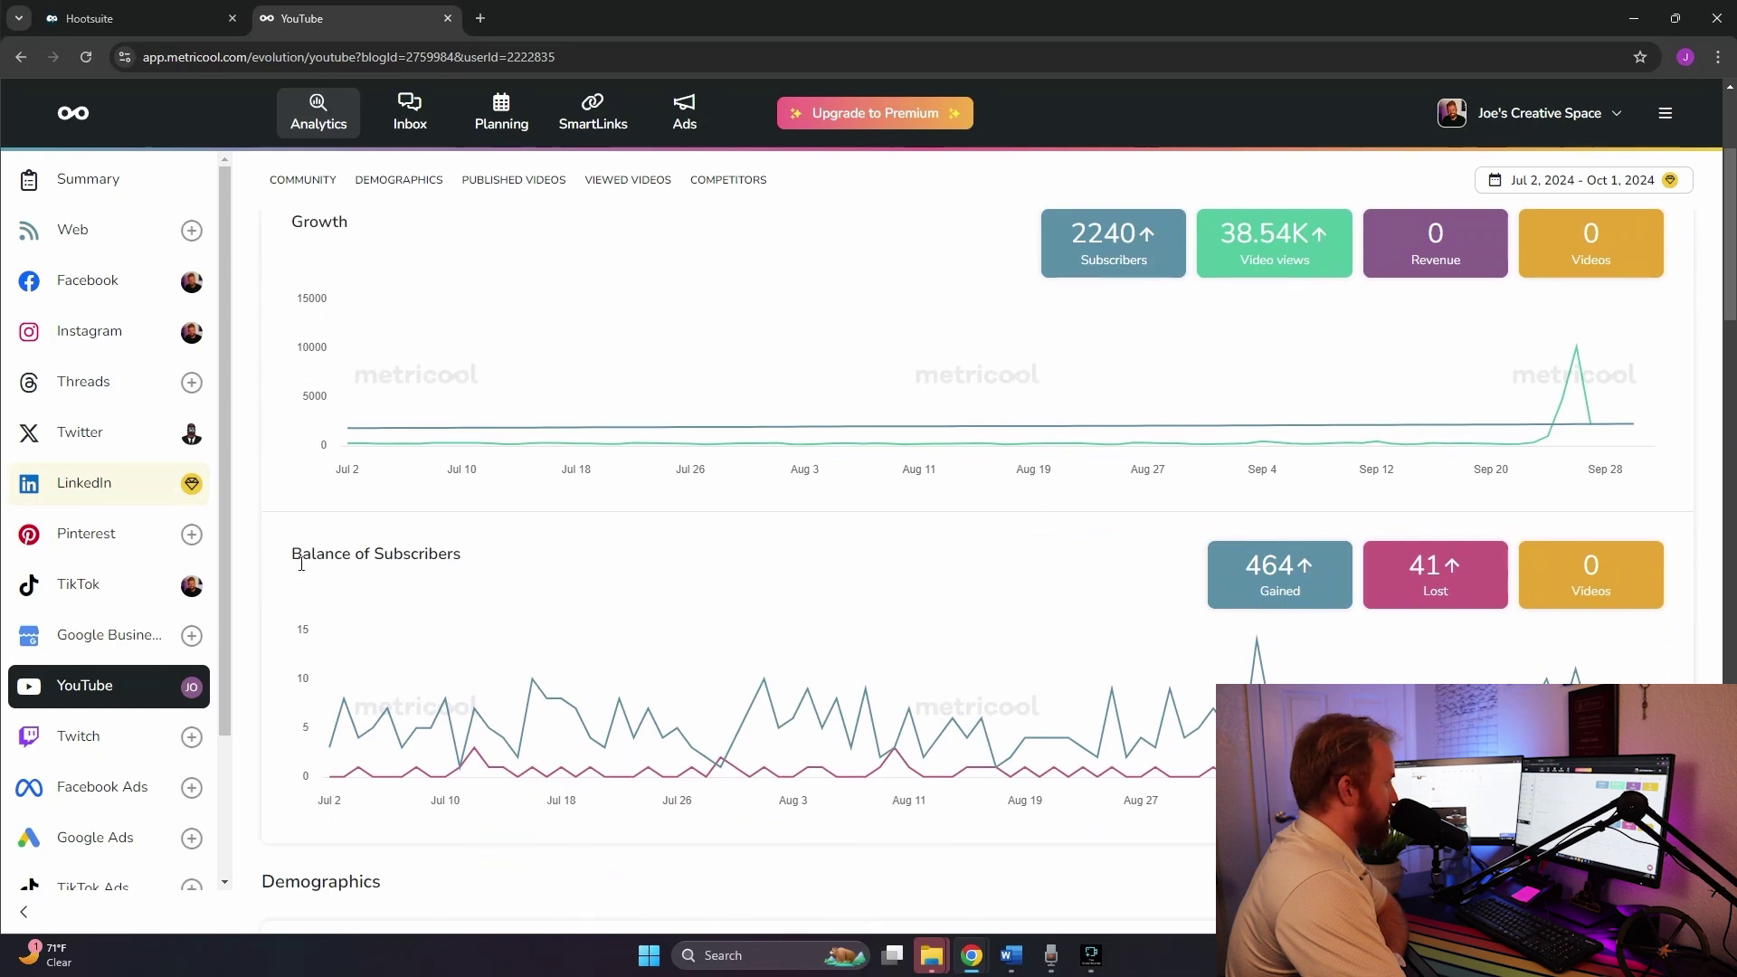
pyautogui.scroll(-1, 579, 601)
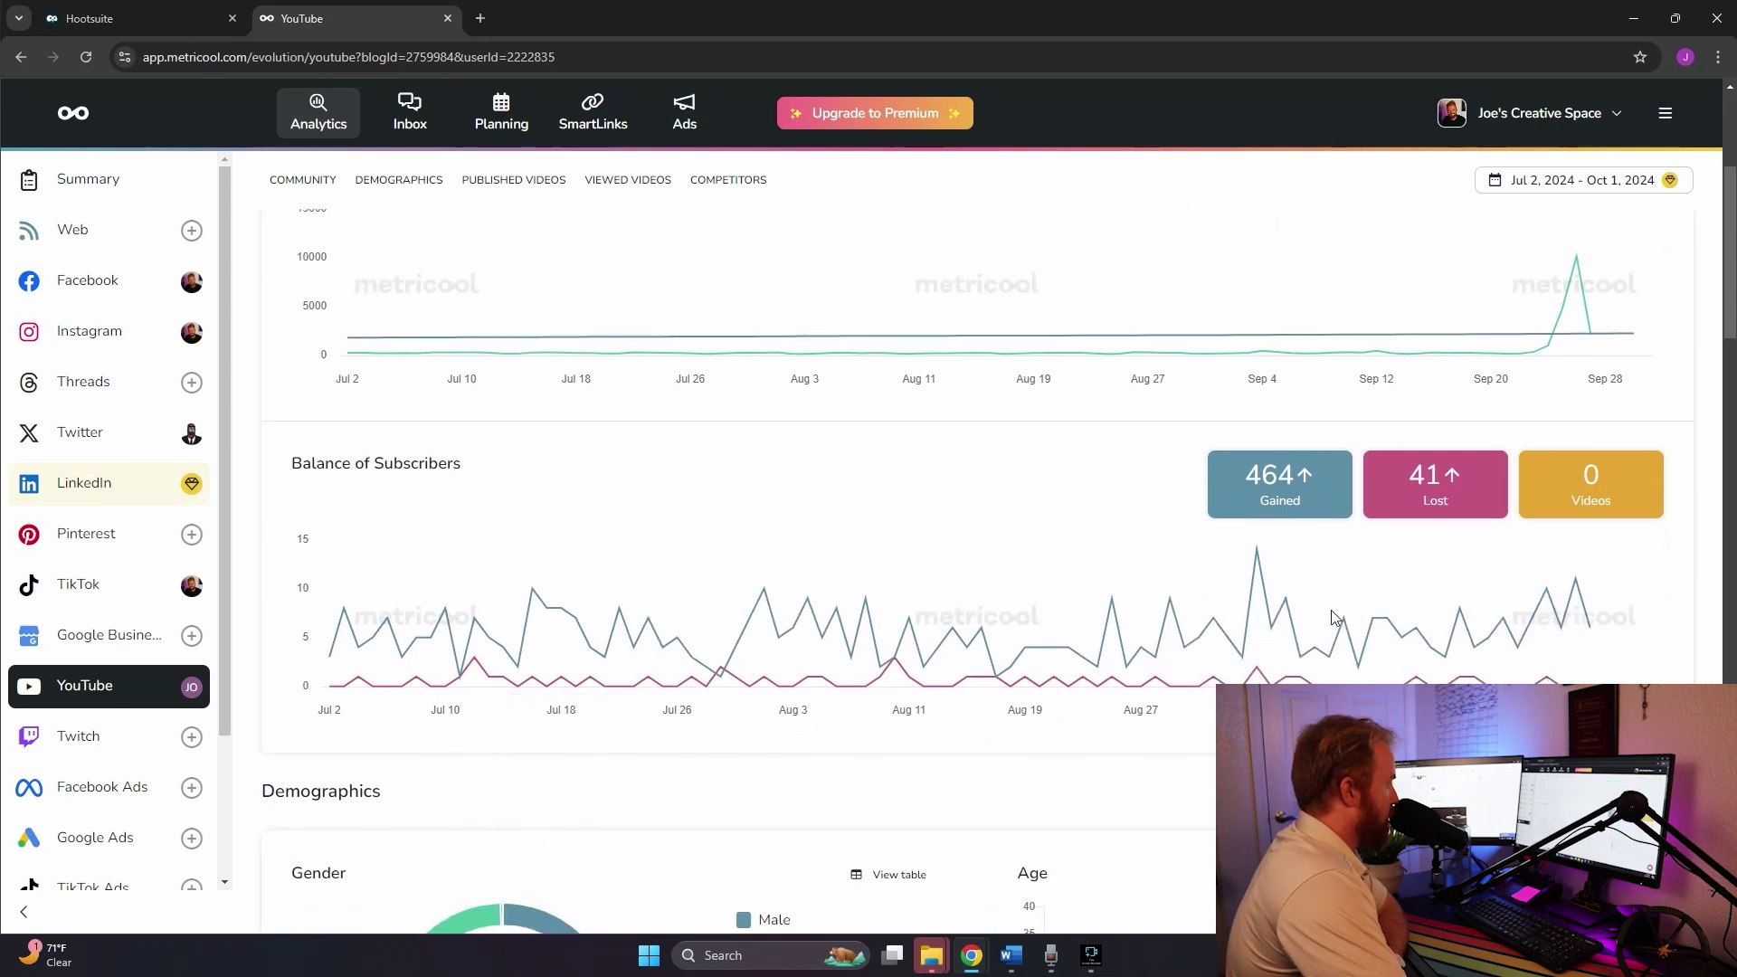
pyautogui.scroll(-6, 1333, 618)
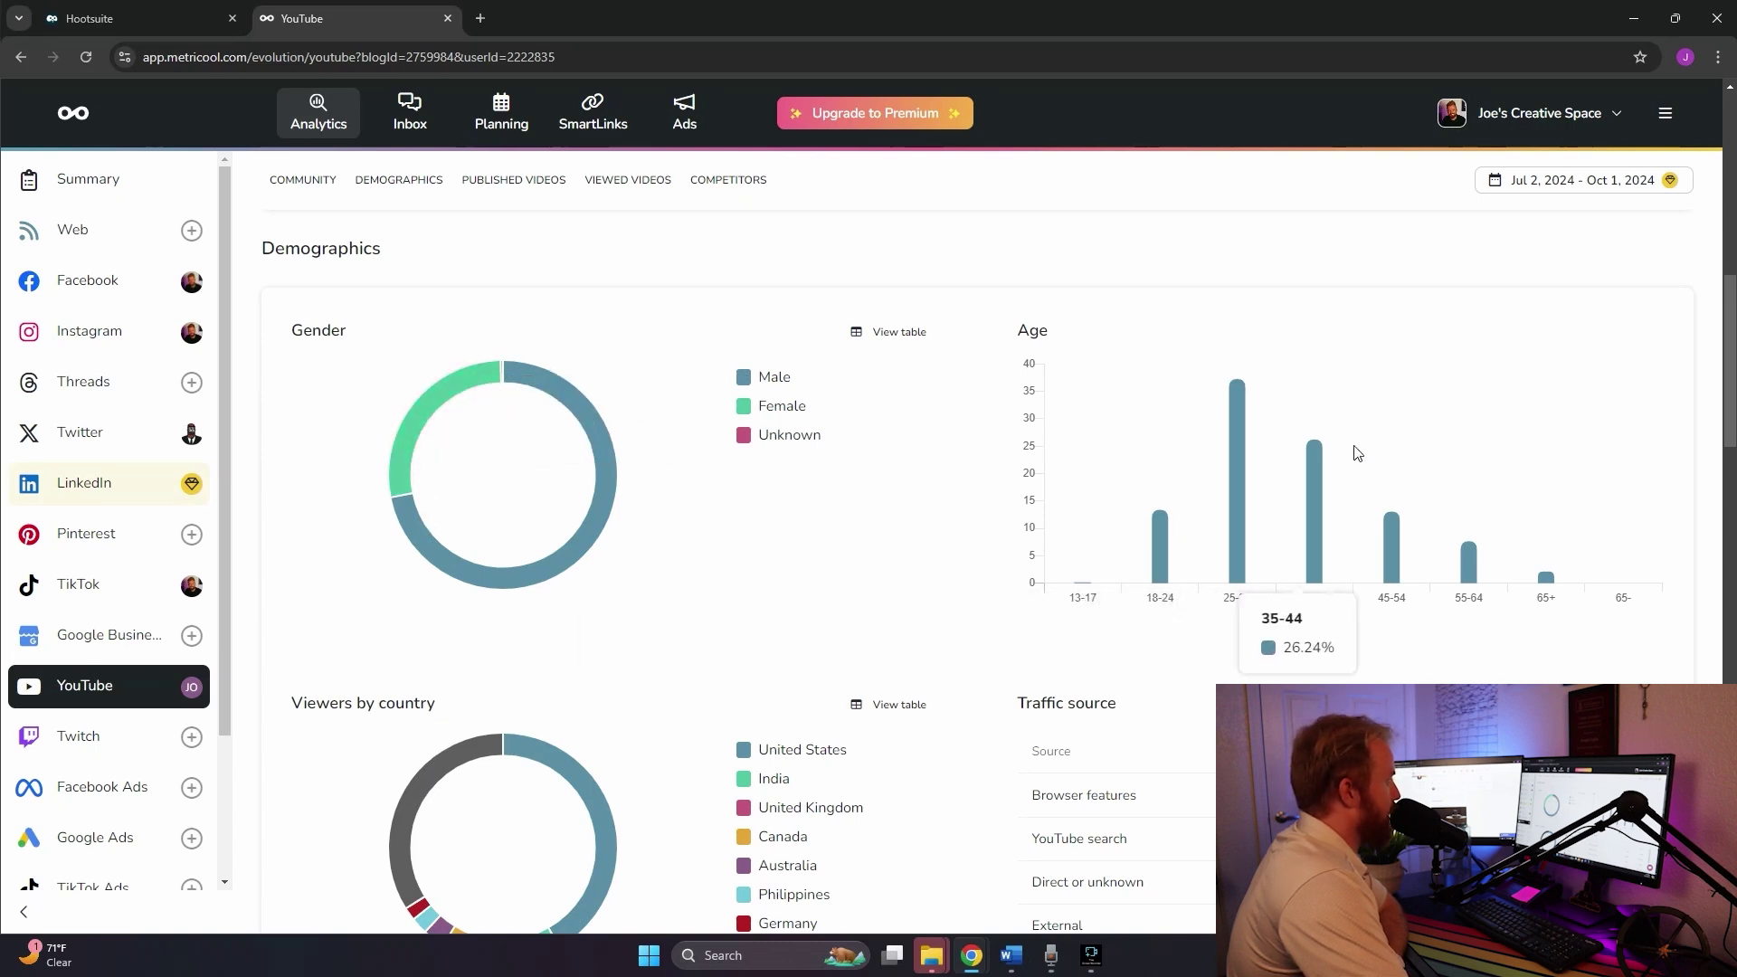
pyautogui.scroll(-3, 796, 586)
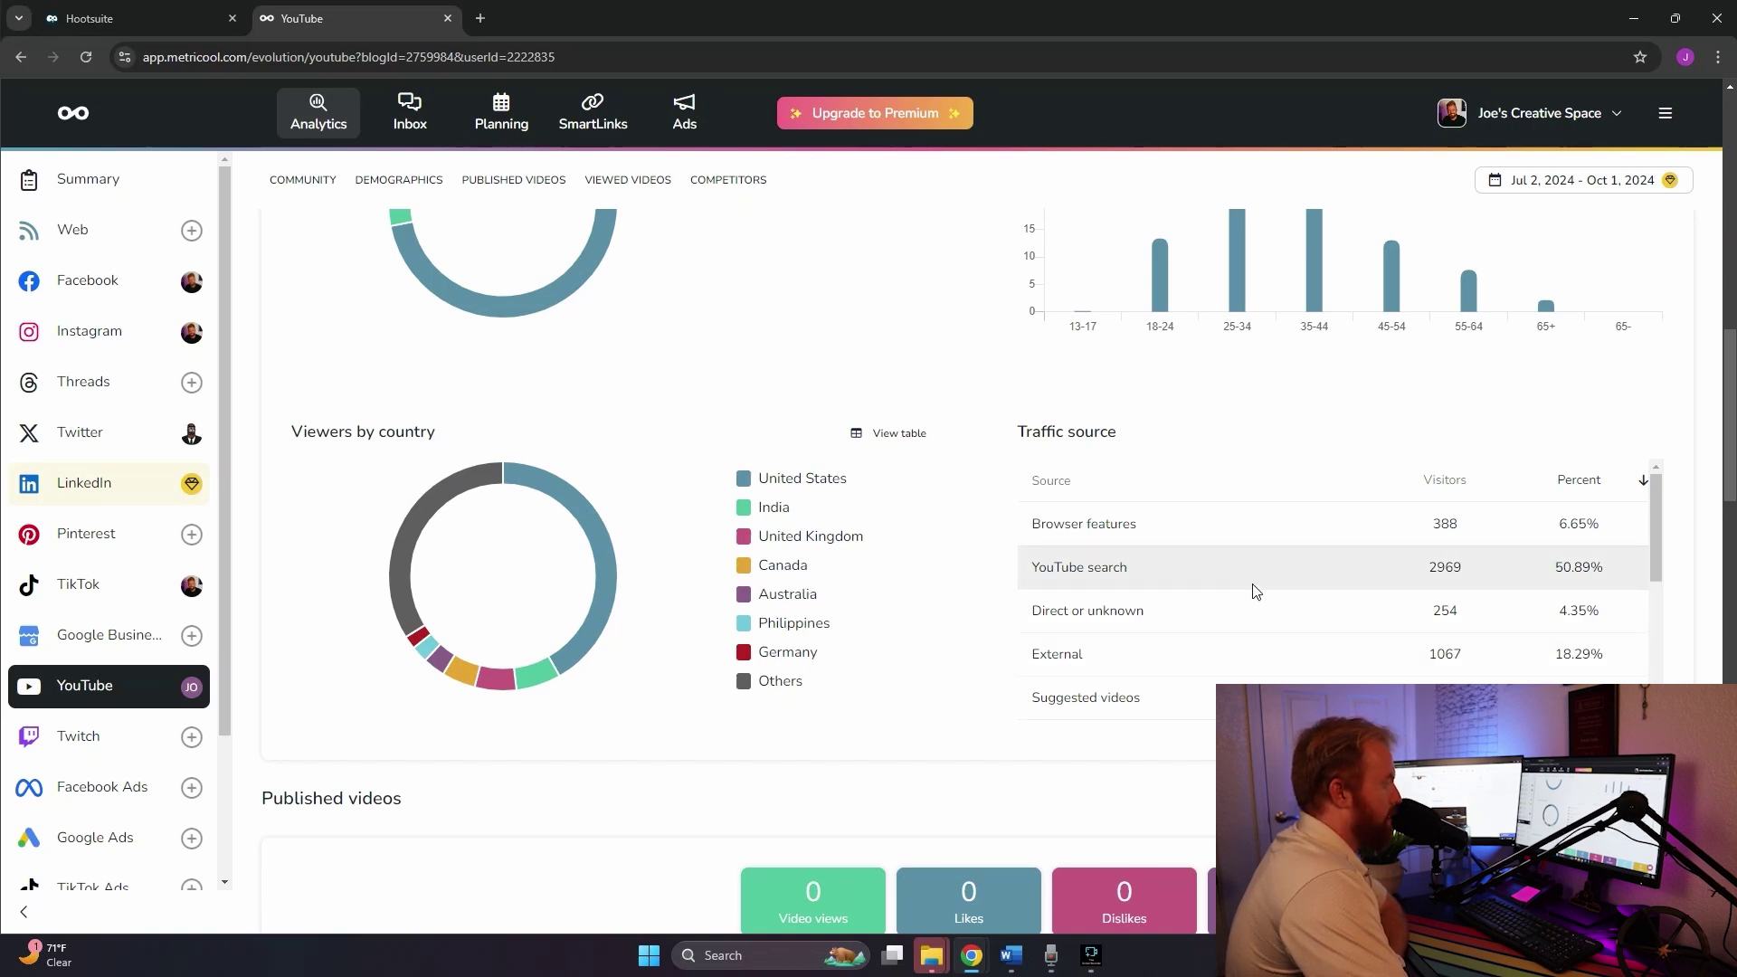
pyautogui.scroll(-1, 1253, 589)
pyautogui.scroll(2, 1206, 632)
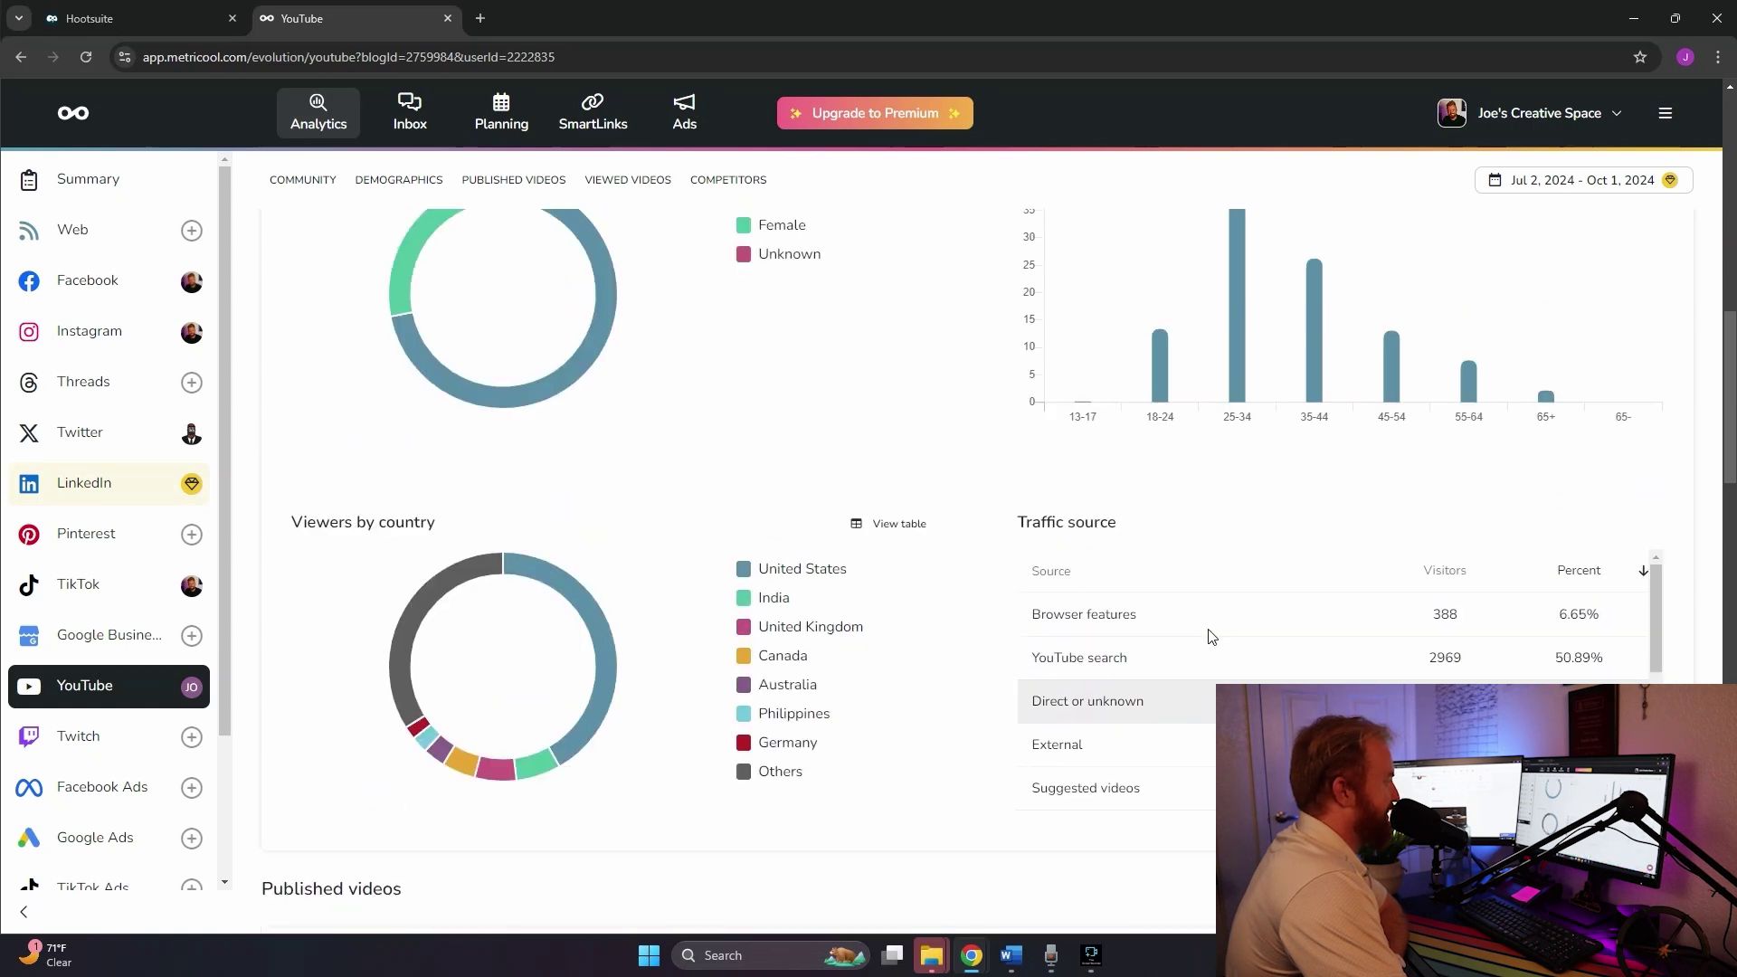
pyautogui.scroll(-1, 1206, 632)
pyautogui.scroll(1, 1030, 649)
pyautogui.scroll(-1, 1030, 649)
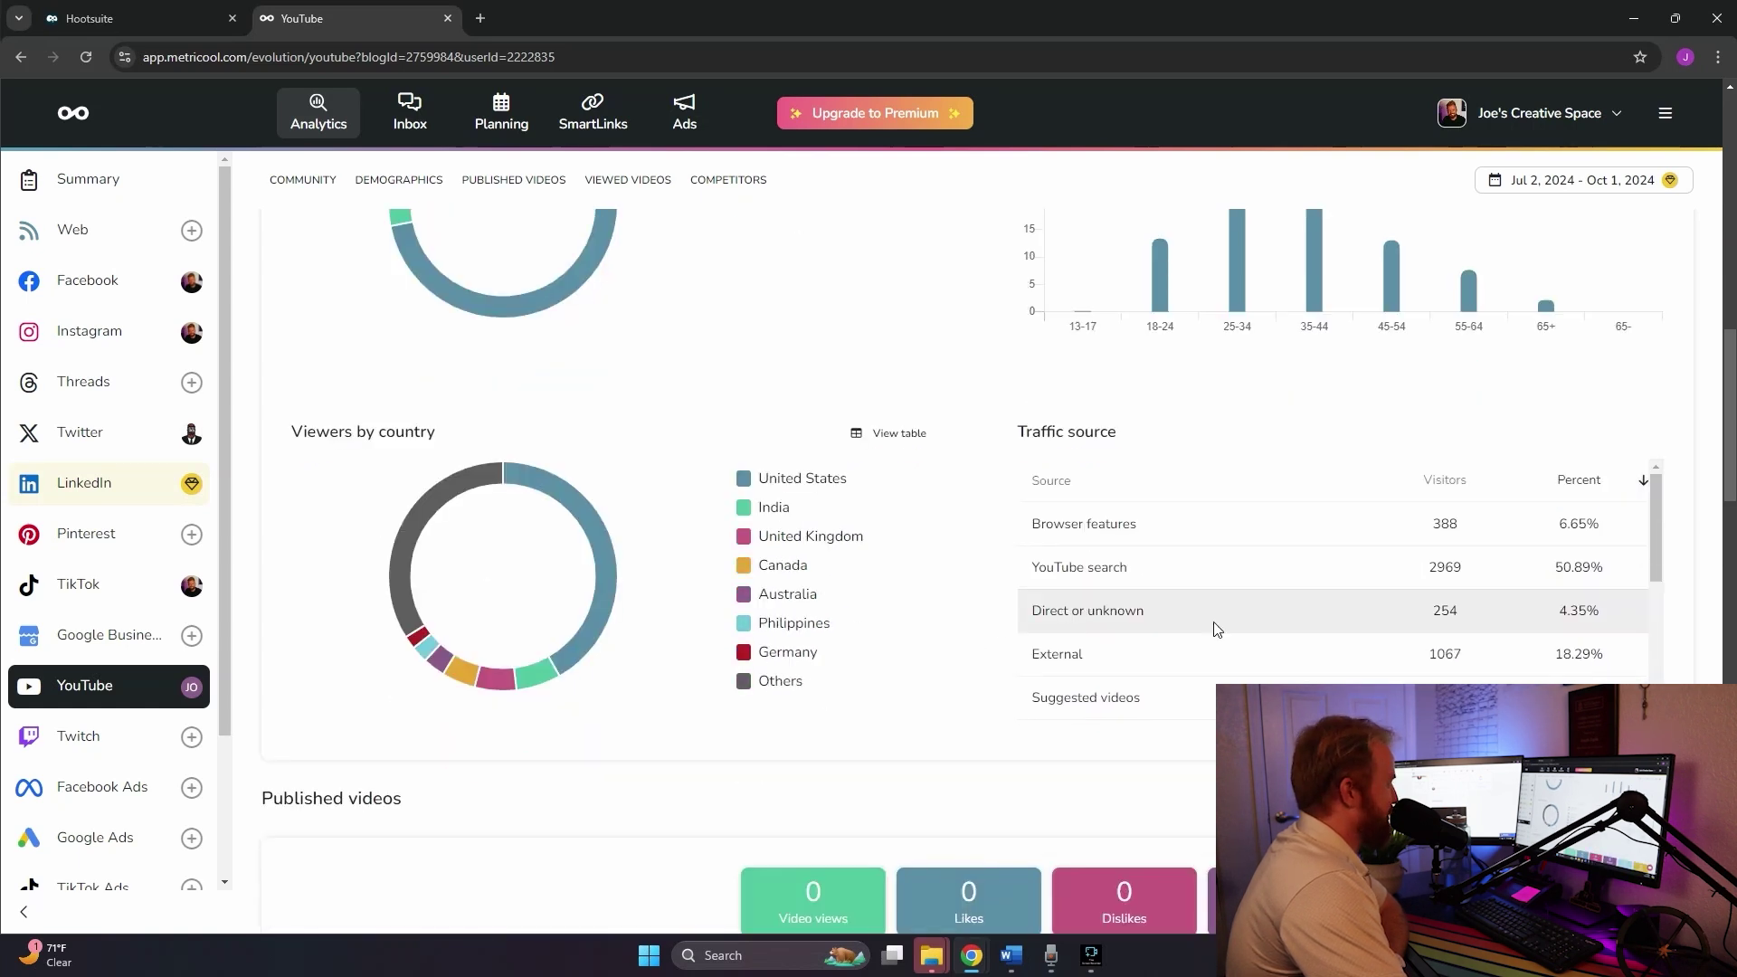
# Look through YouTube's published videos and competitors sections, and return to the start of the report
pyautogui.scroll(-4, 923, 621)
pyautogui.scroll(-10, 715, 620)
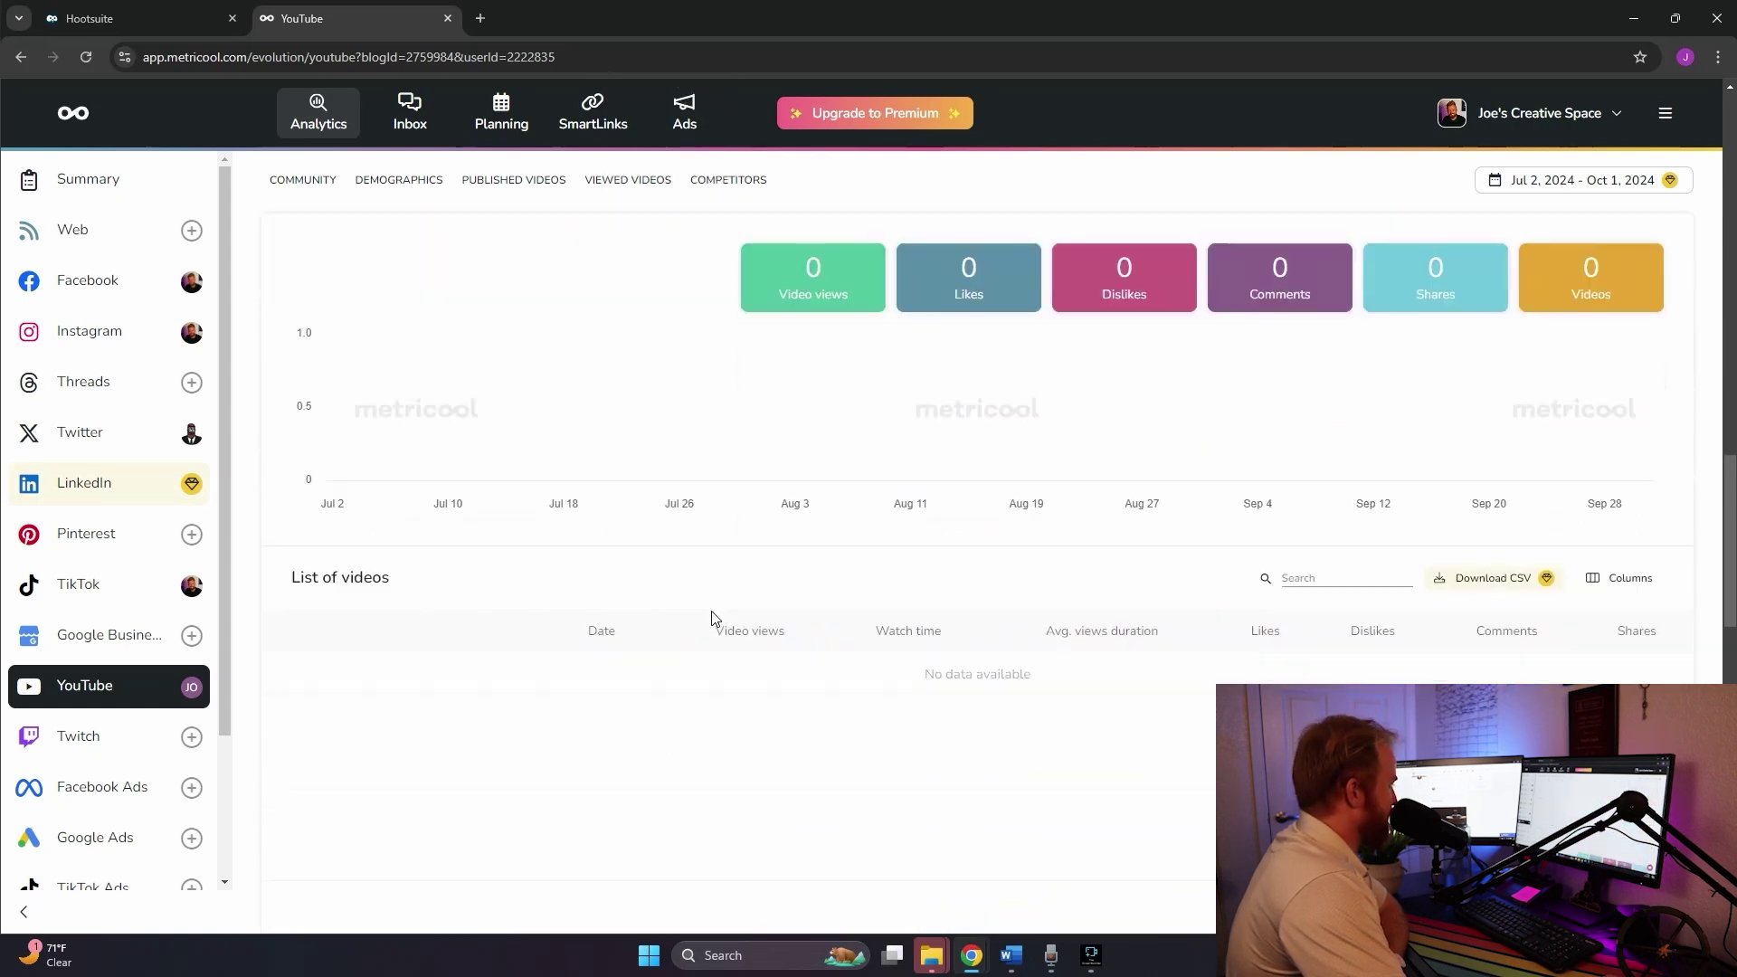
pyautogui.scroll(-5, 715, 621)
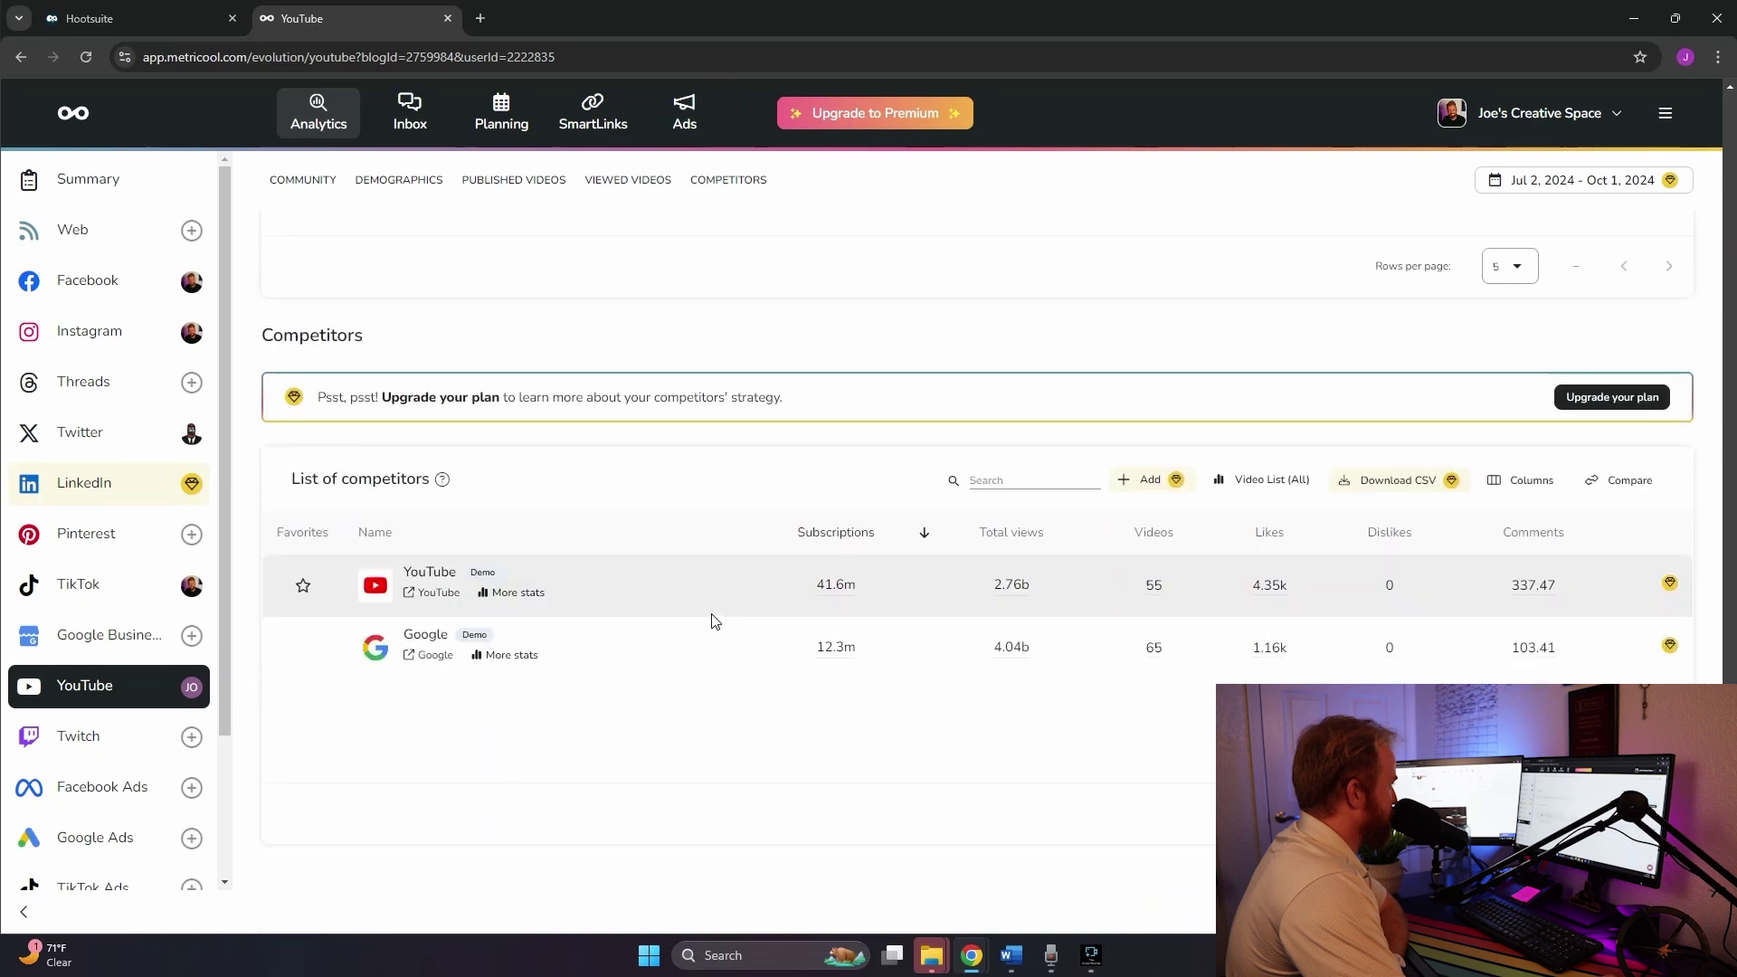
pyautogui.scroll(20, 711, 620)
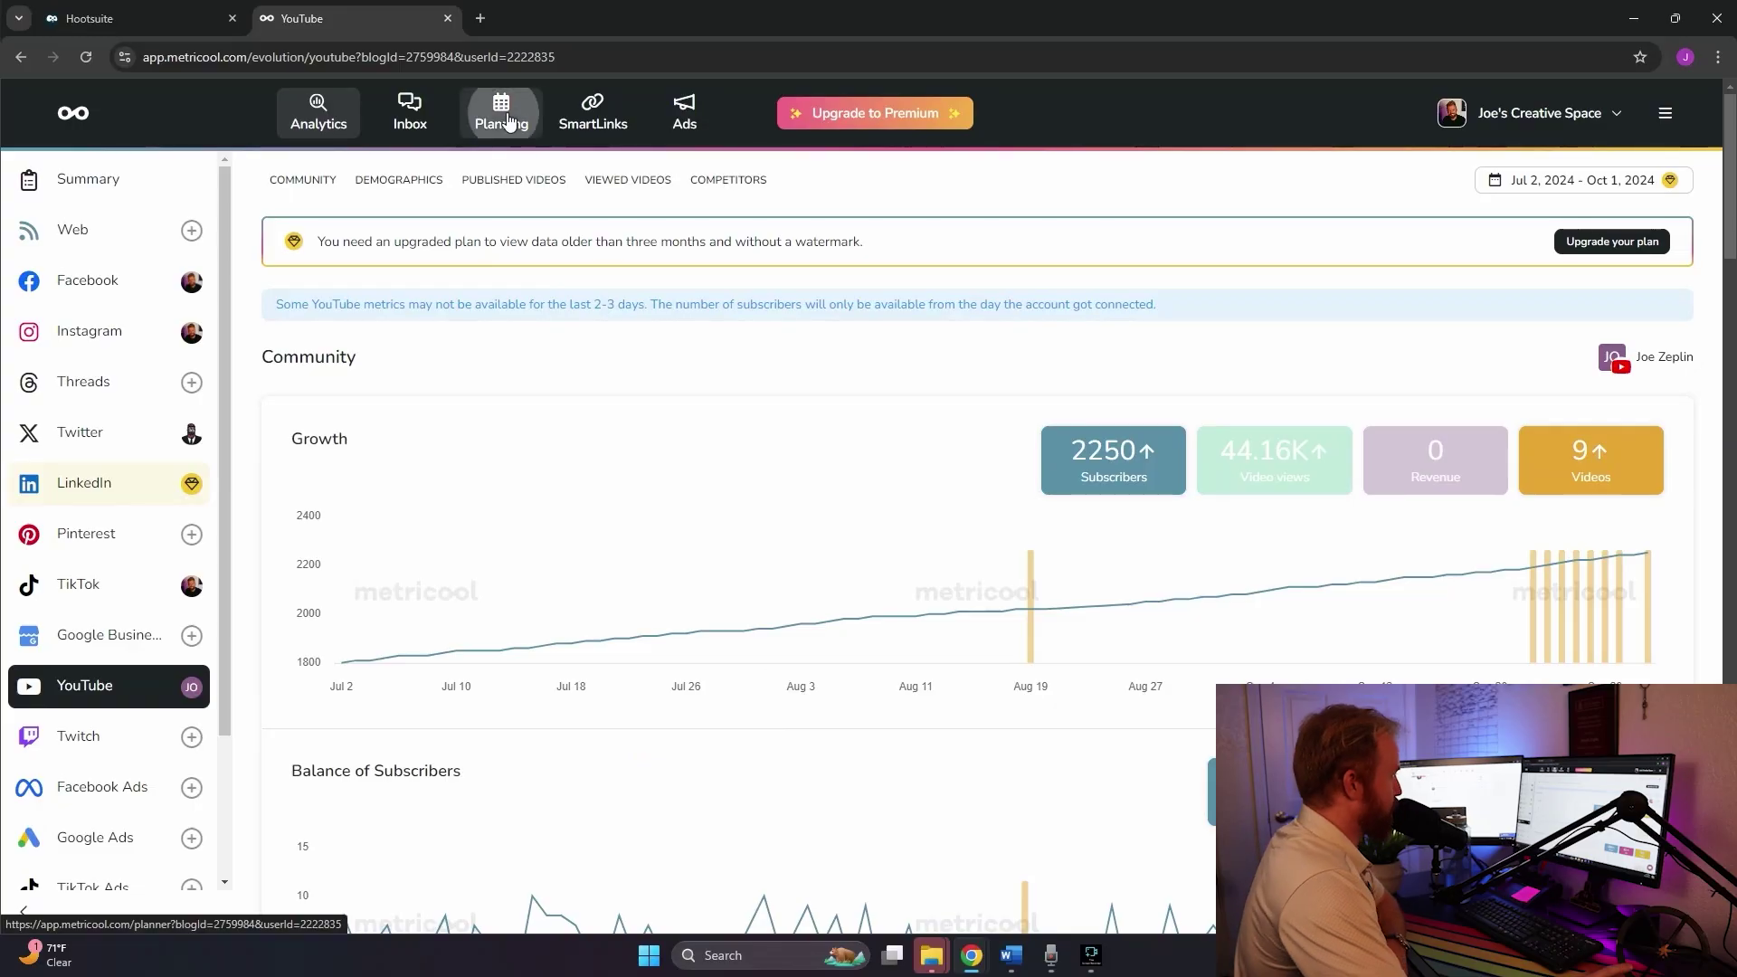
# Open the planning calendar and display the best posting times for YouTube
pyautogui.click(510, 123)
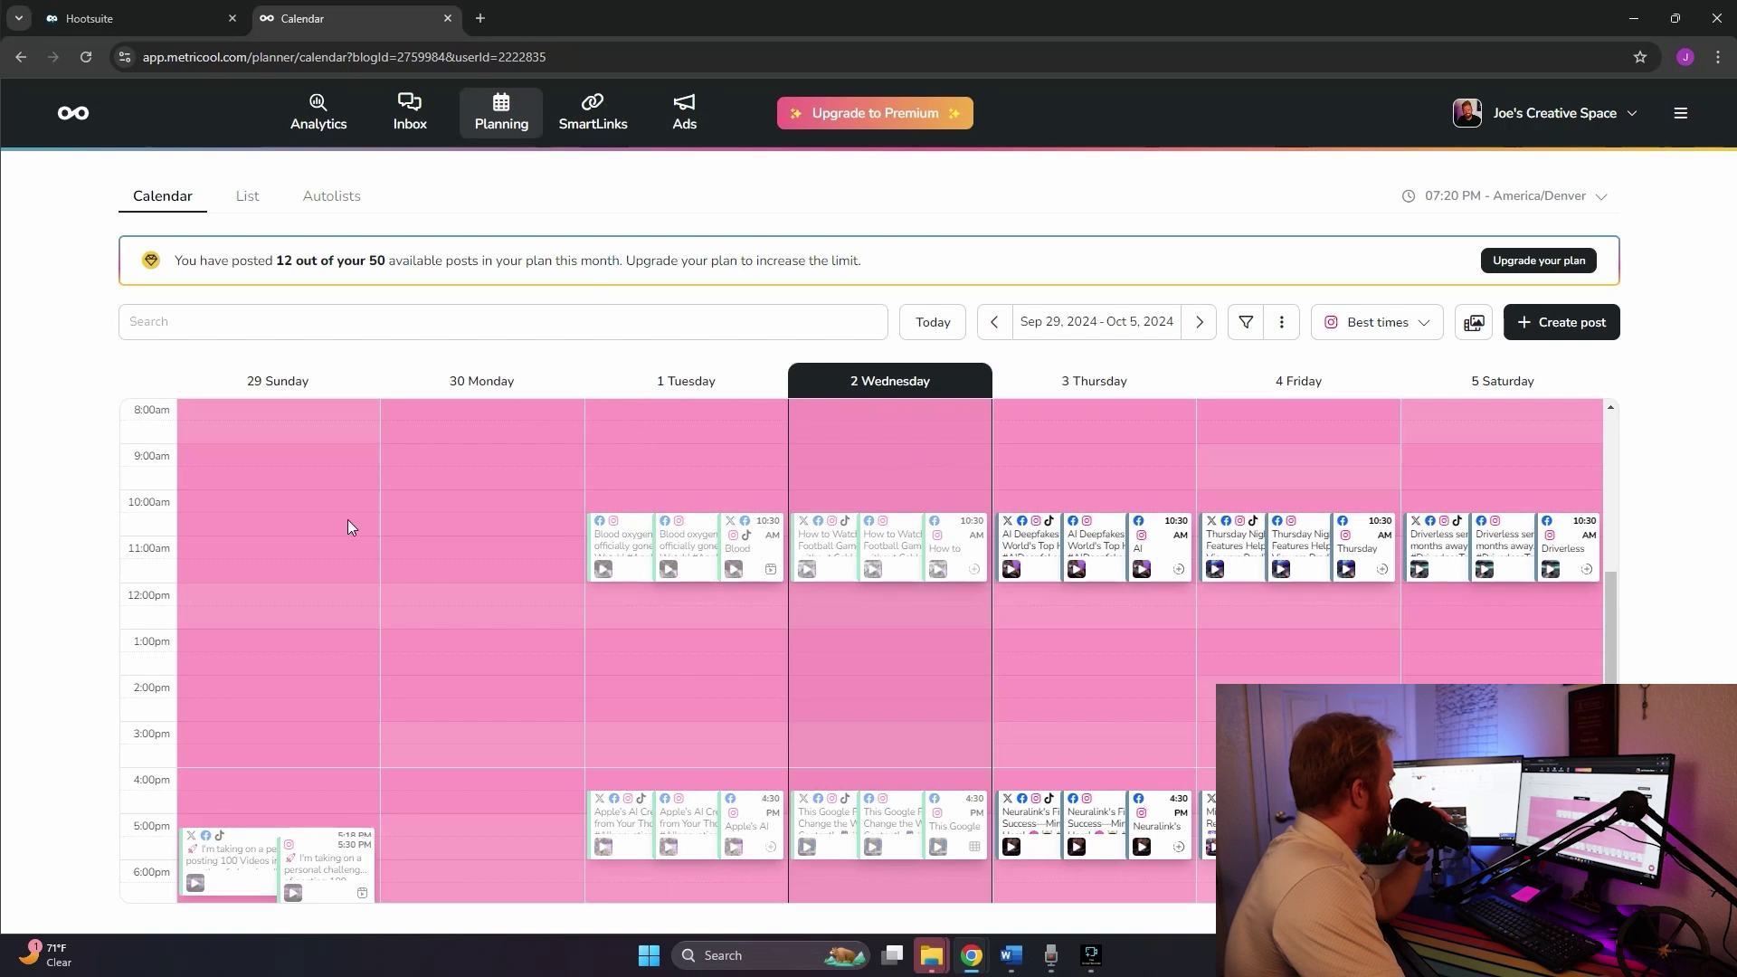
pyautogui.scroll(-1, 348, 526)
pyautogui.scroll(1, 995, 570)
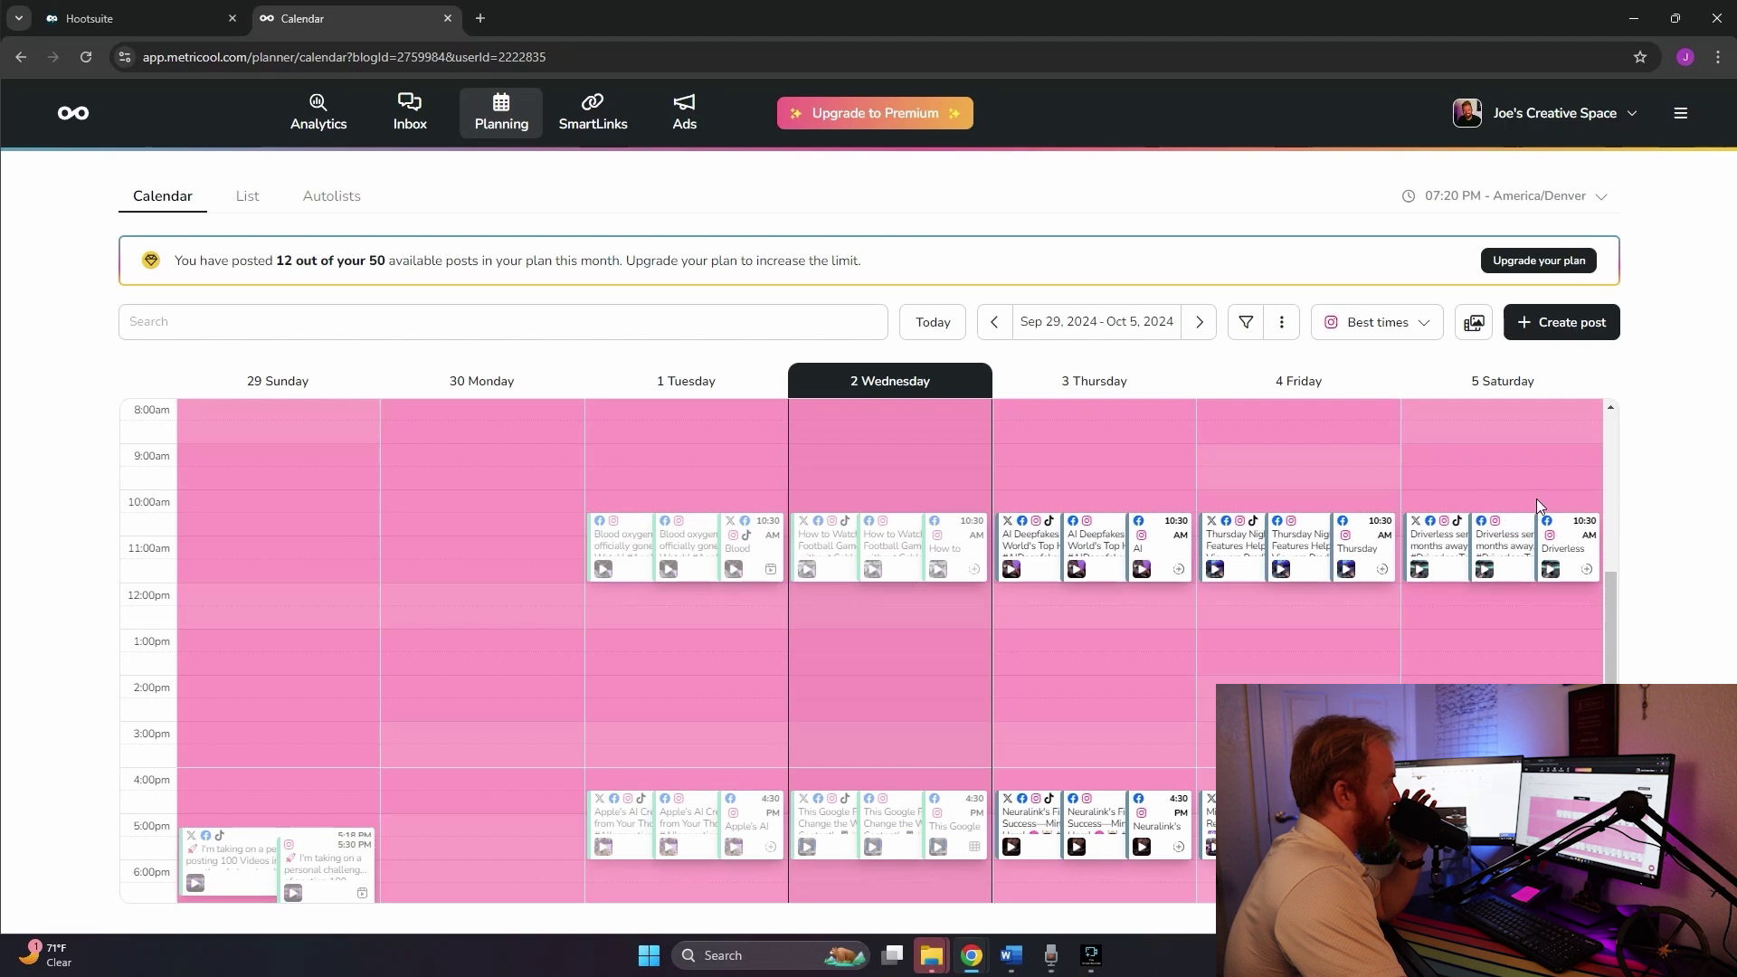
pyautogui.click(1414, 330)
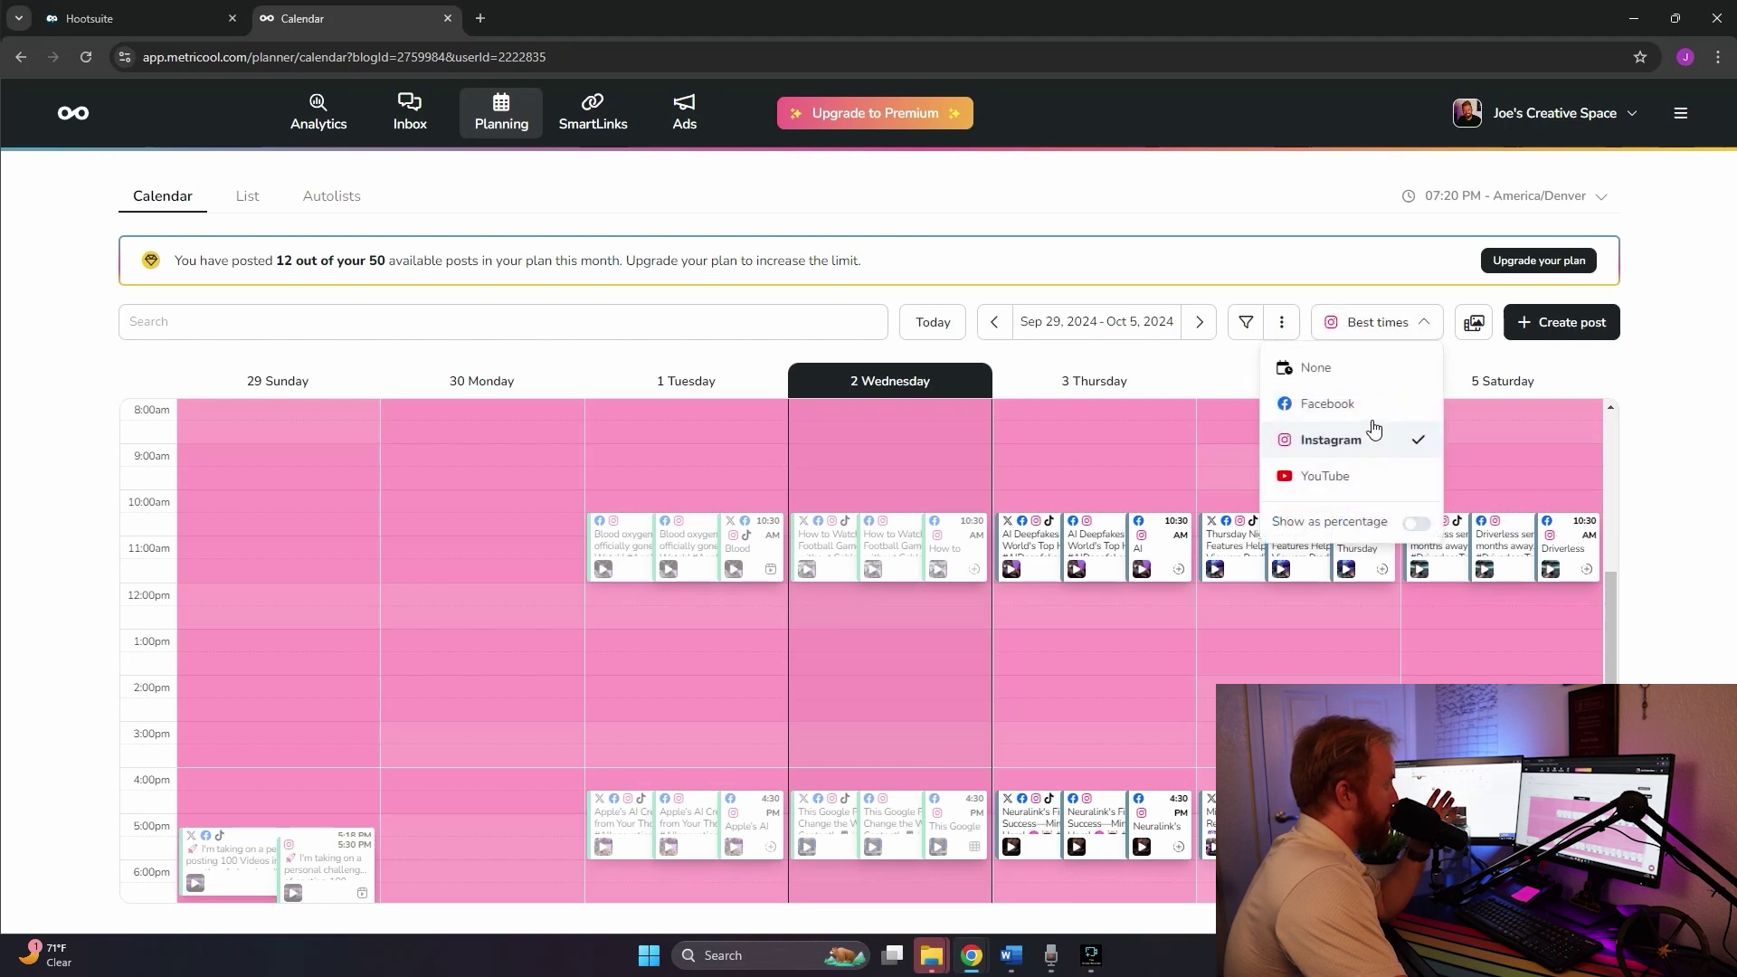
pyautogui.click(1362, 484)
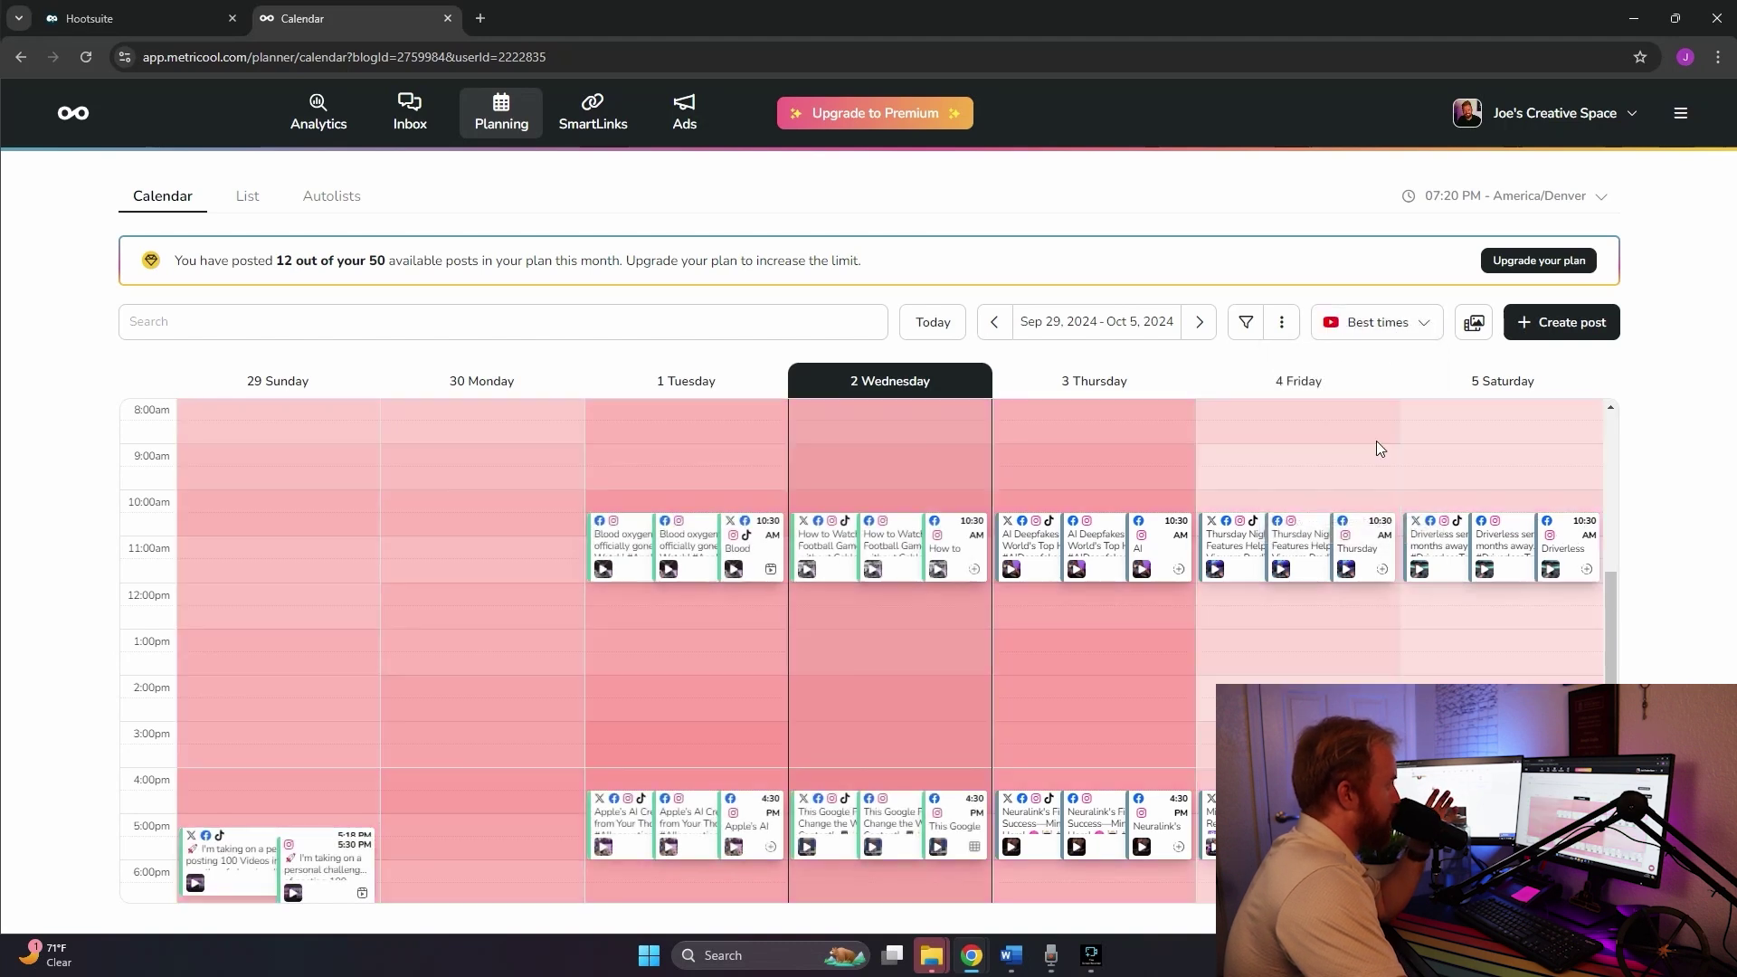
# Compare the calendar's best posting times for Instagram and Facebook
pyautogui.click(1377, 323)
pyautogui.click(1344, 440)
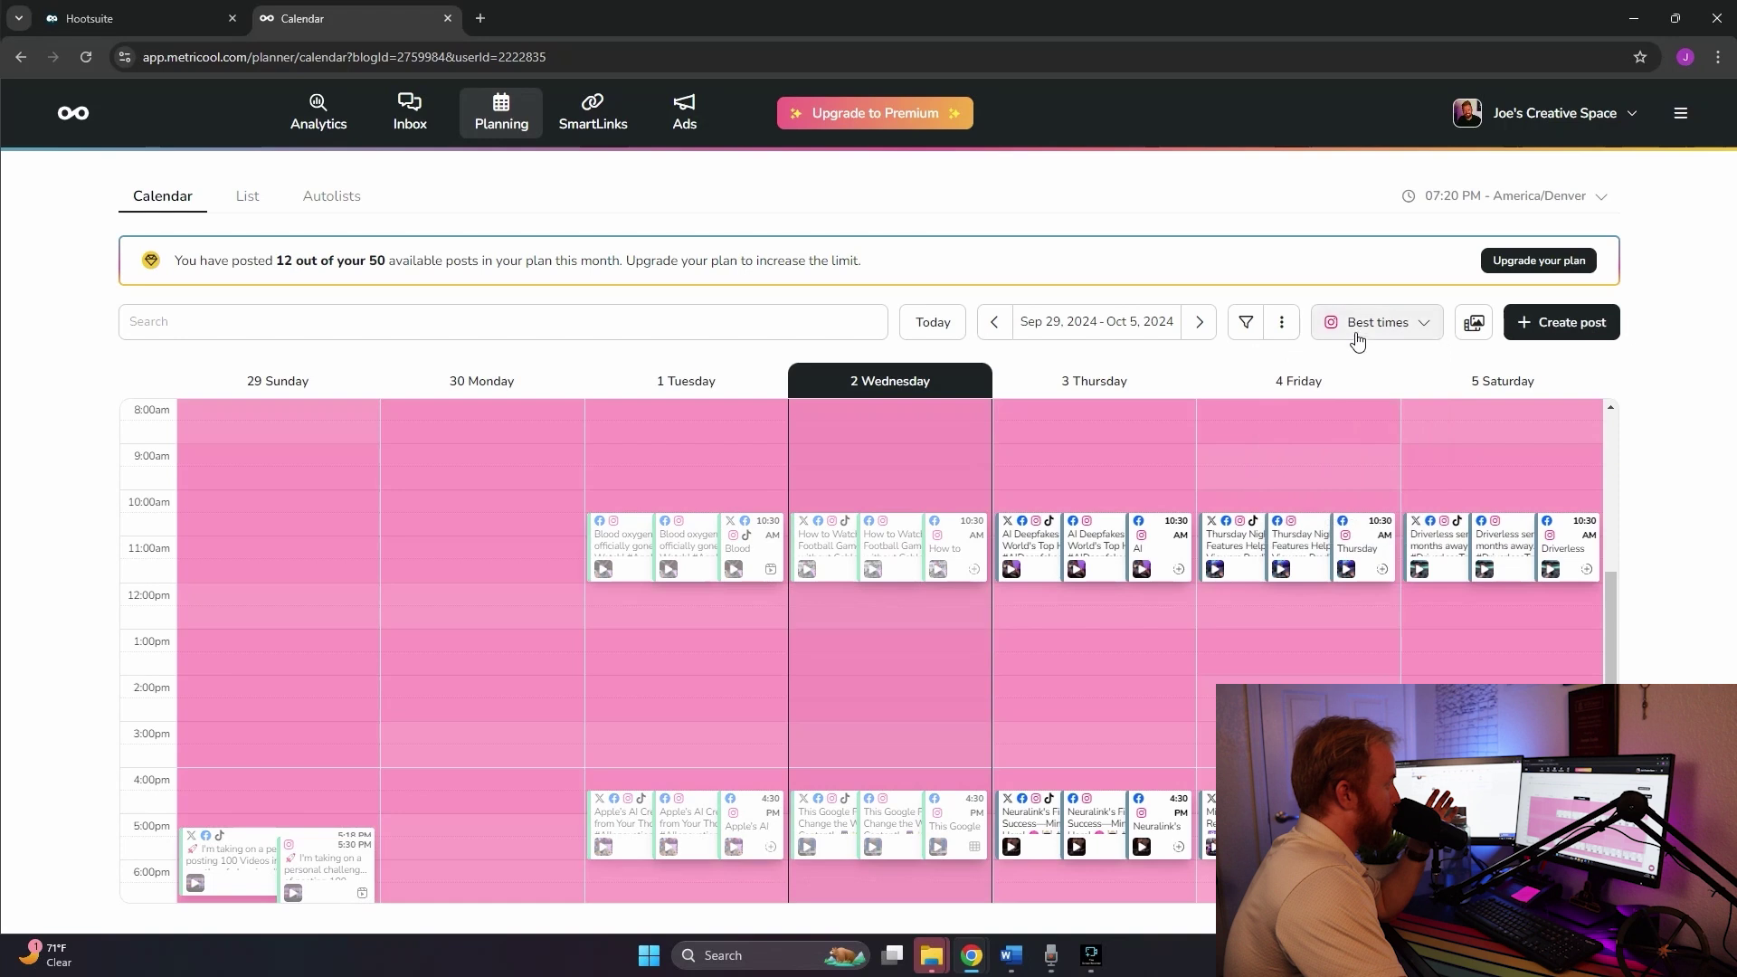
pyautogui.click(1361, 326)
pyautogui.click(1344, 403)
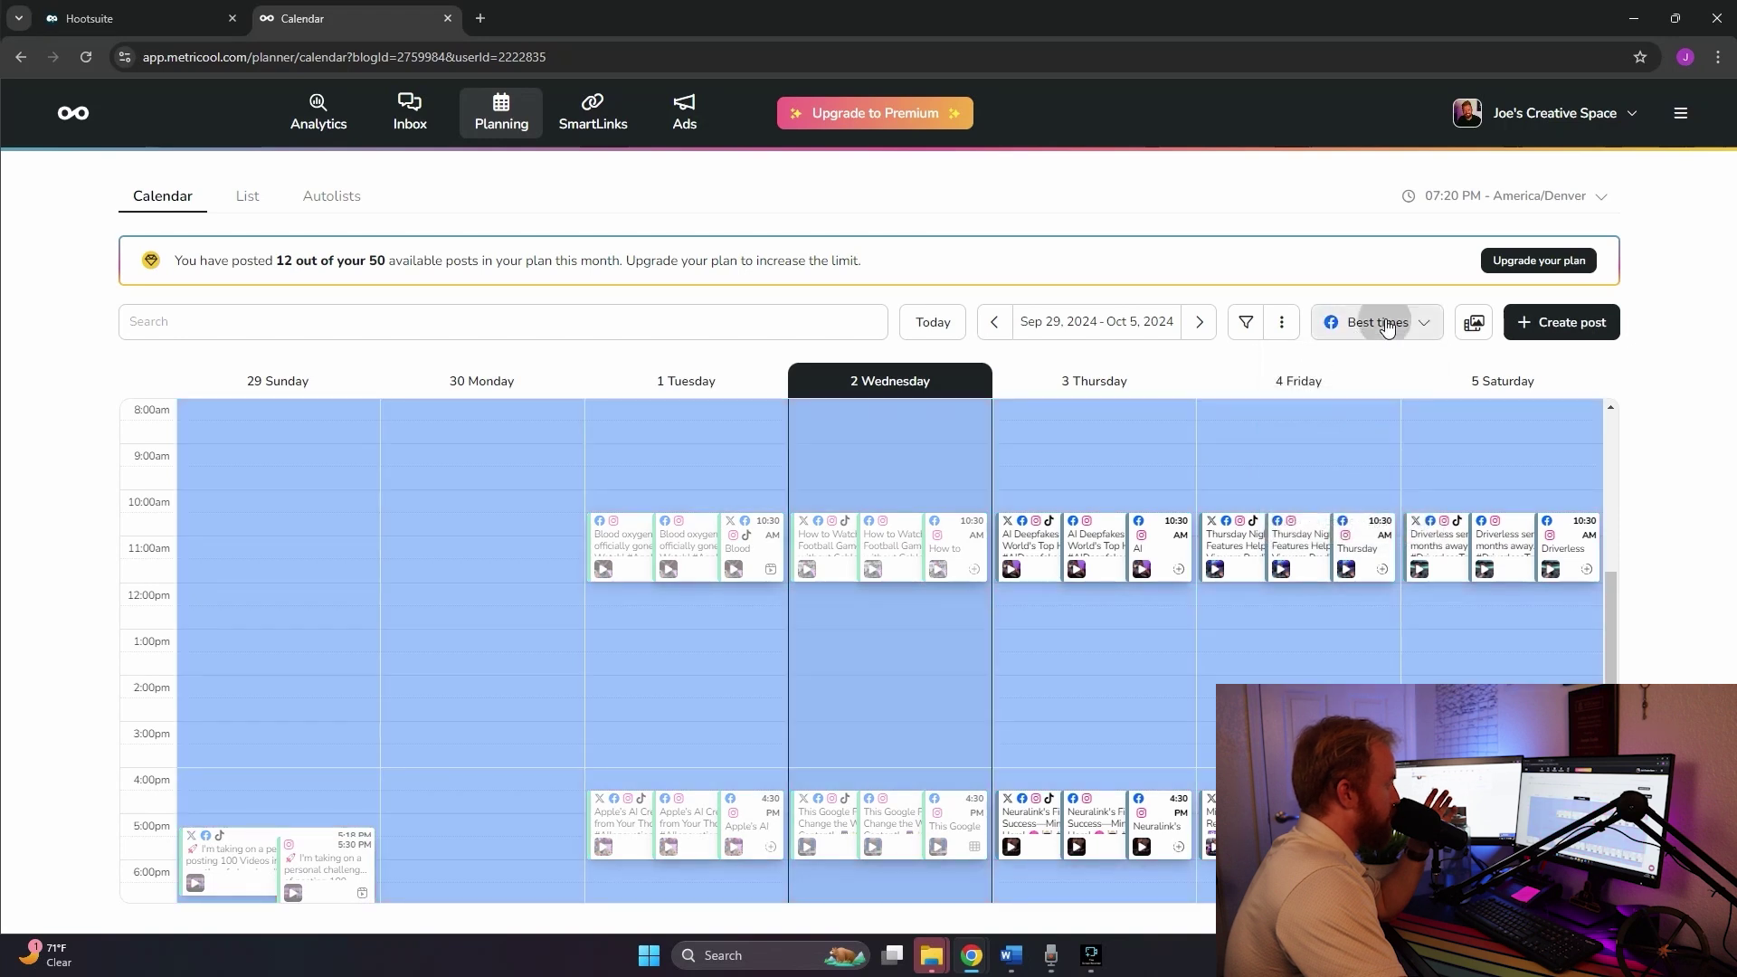
# Set the calendar's best times to None, switch them back to Instagram, and view the afternoon and evening slots
pyautogui.click(1383, 337)
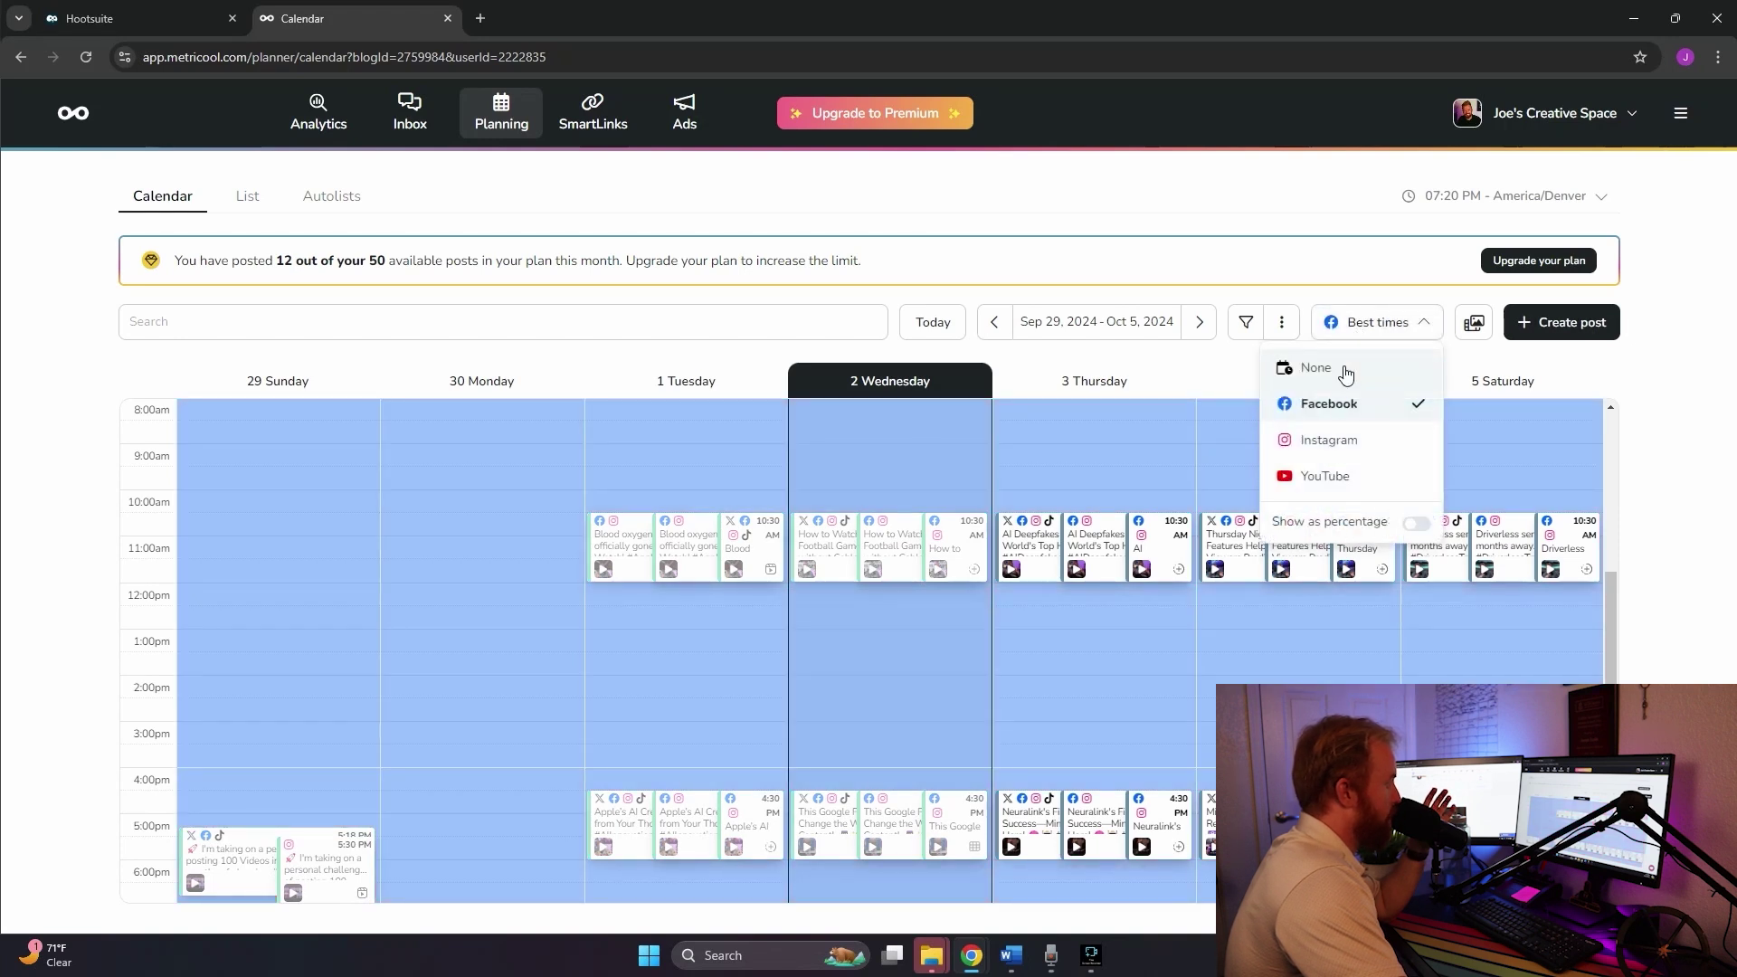
pyautogui.click(1338, 368)
pyautogui.click(1370, 325)
pyautogui.click(1346, 438)
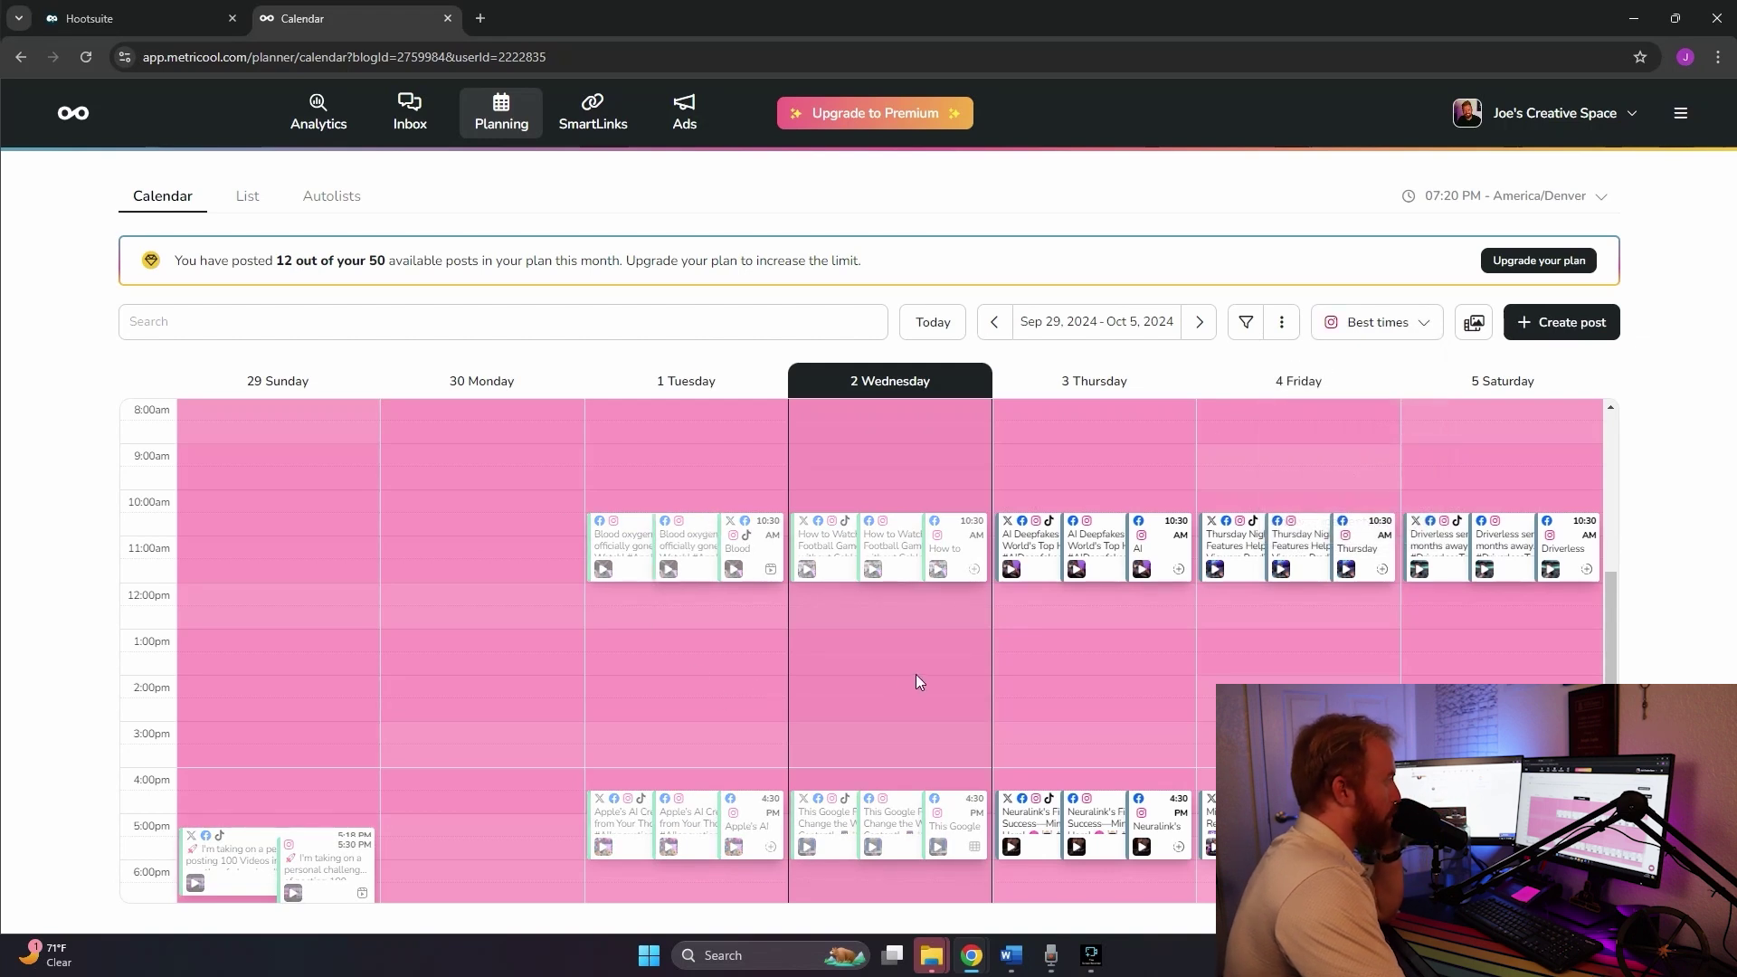
pyautogui.scroll(-1, 916, 683)
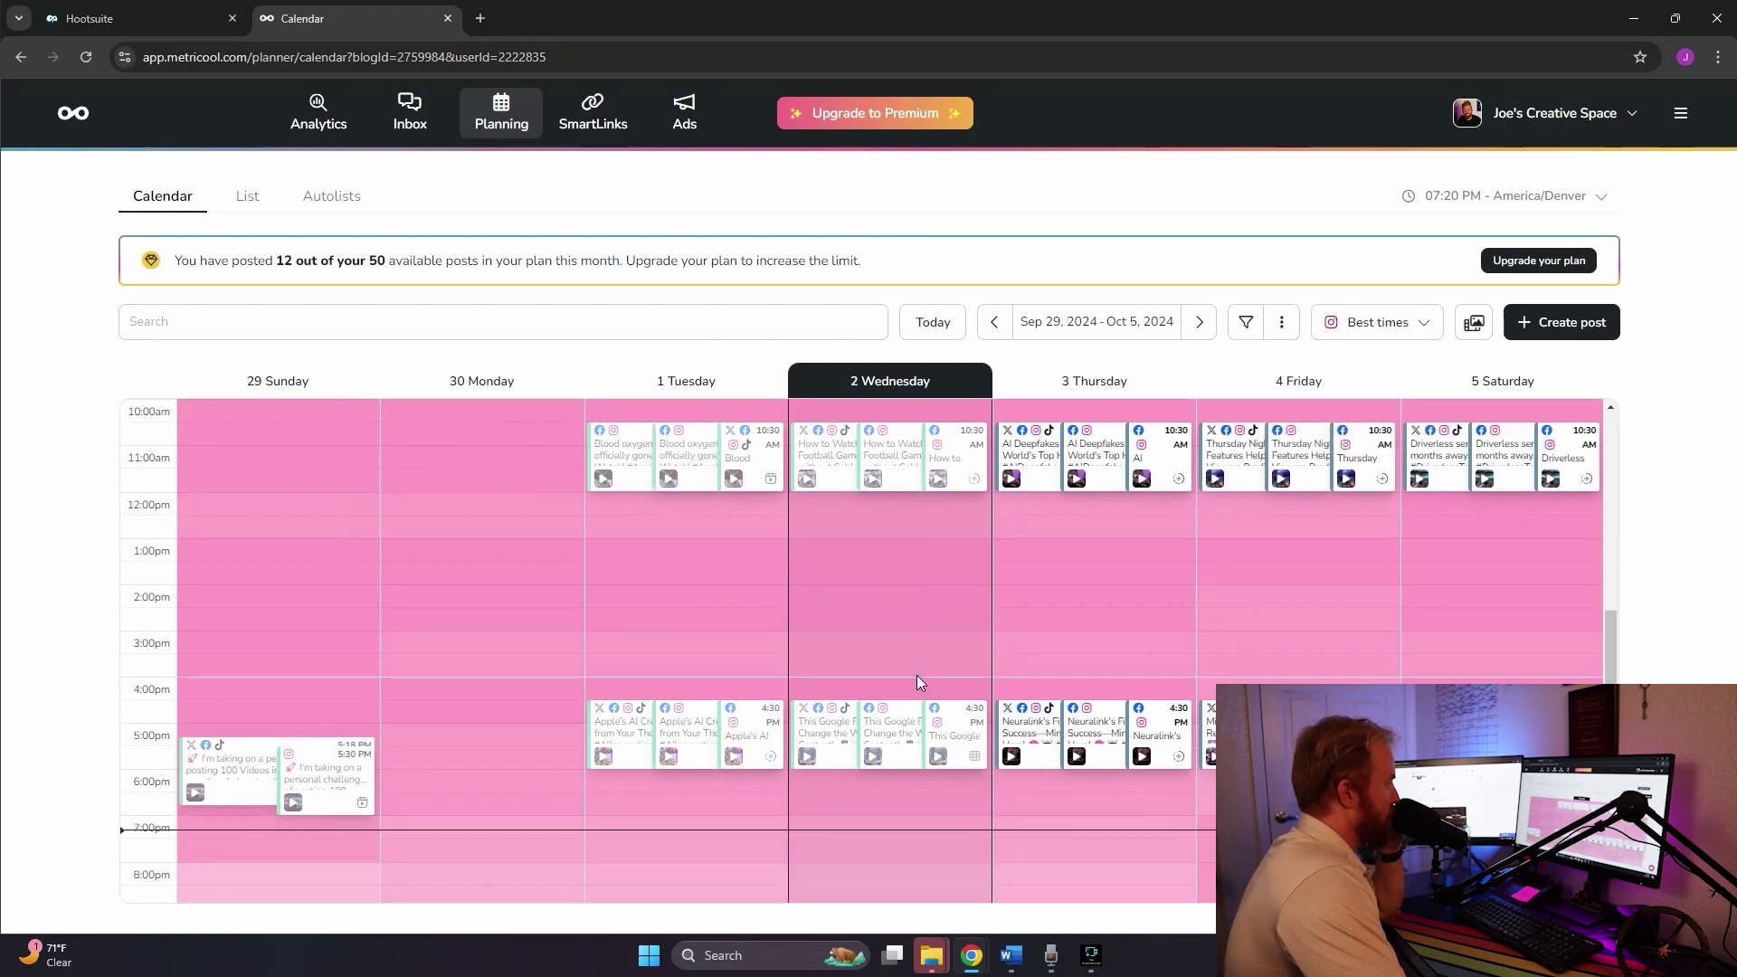
# Examine Instagram's best posting times across the whole week in the calendar, from the early-morning to the late-evening slots
pyautogui.click(1090, 956)
pyautogui.click(1251, 171)
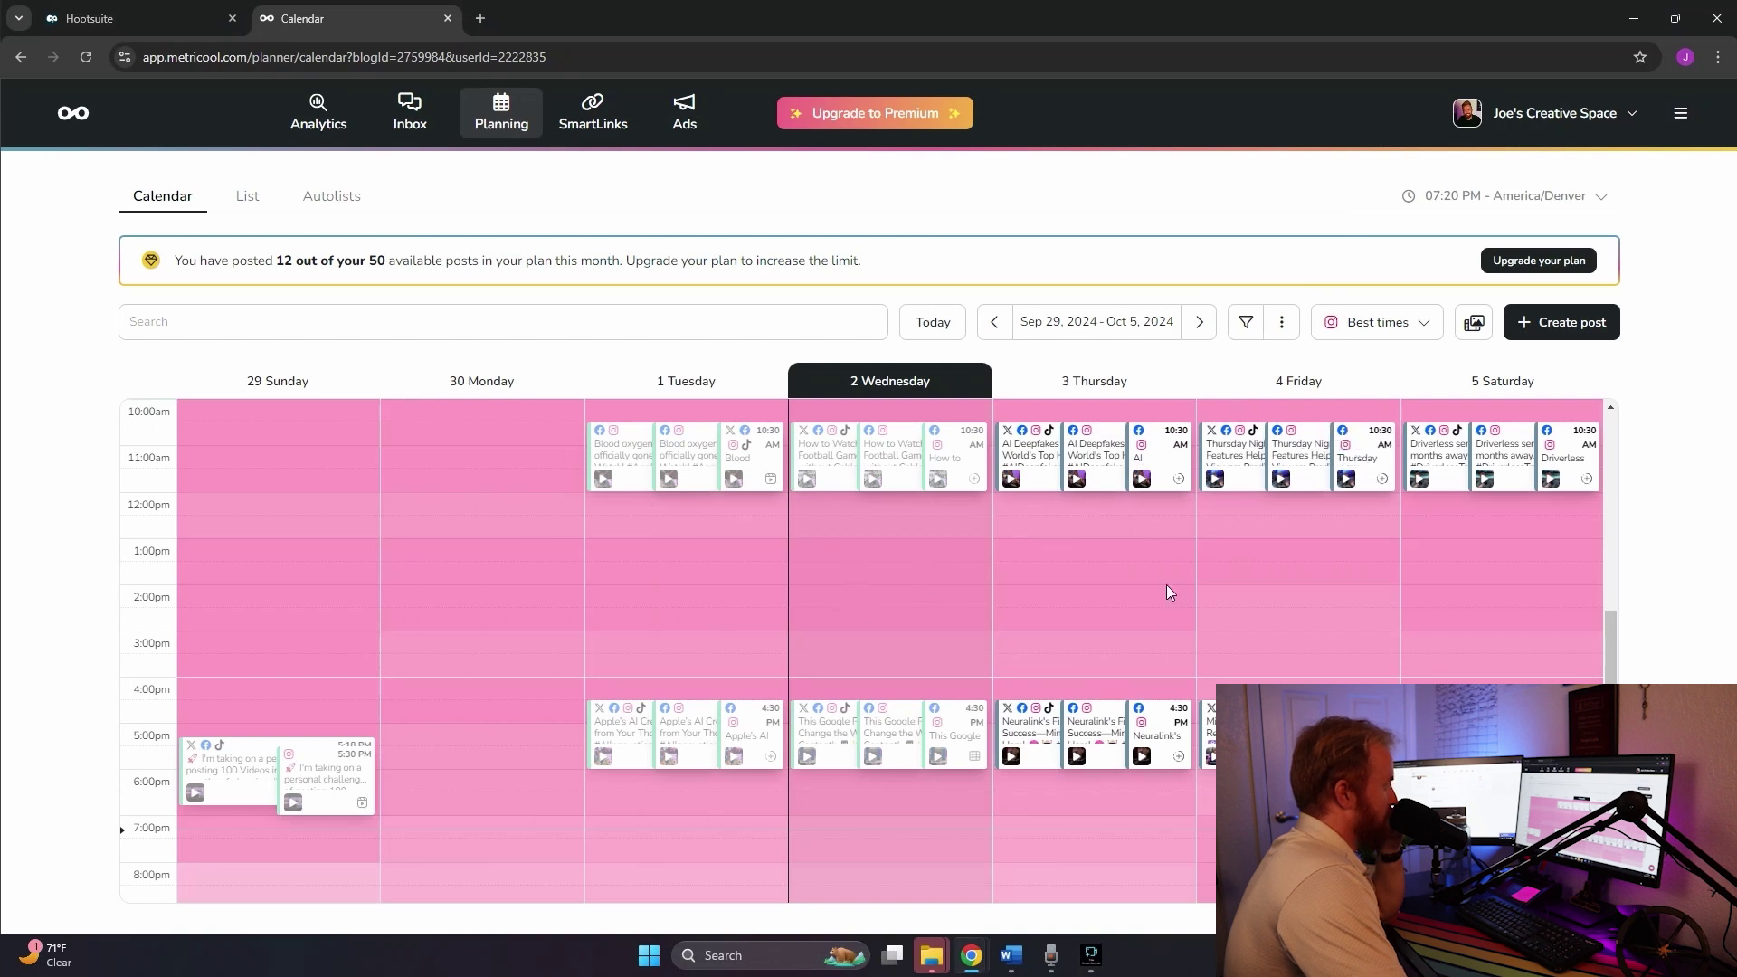
pyautogui.scroll(4, 910, 599)
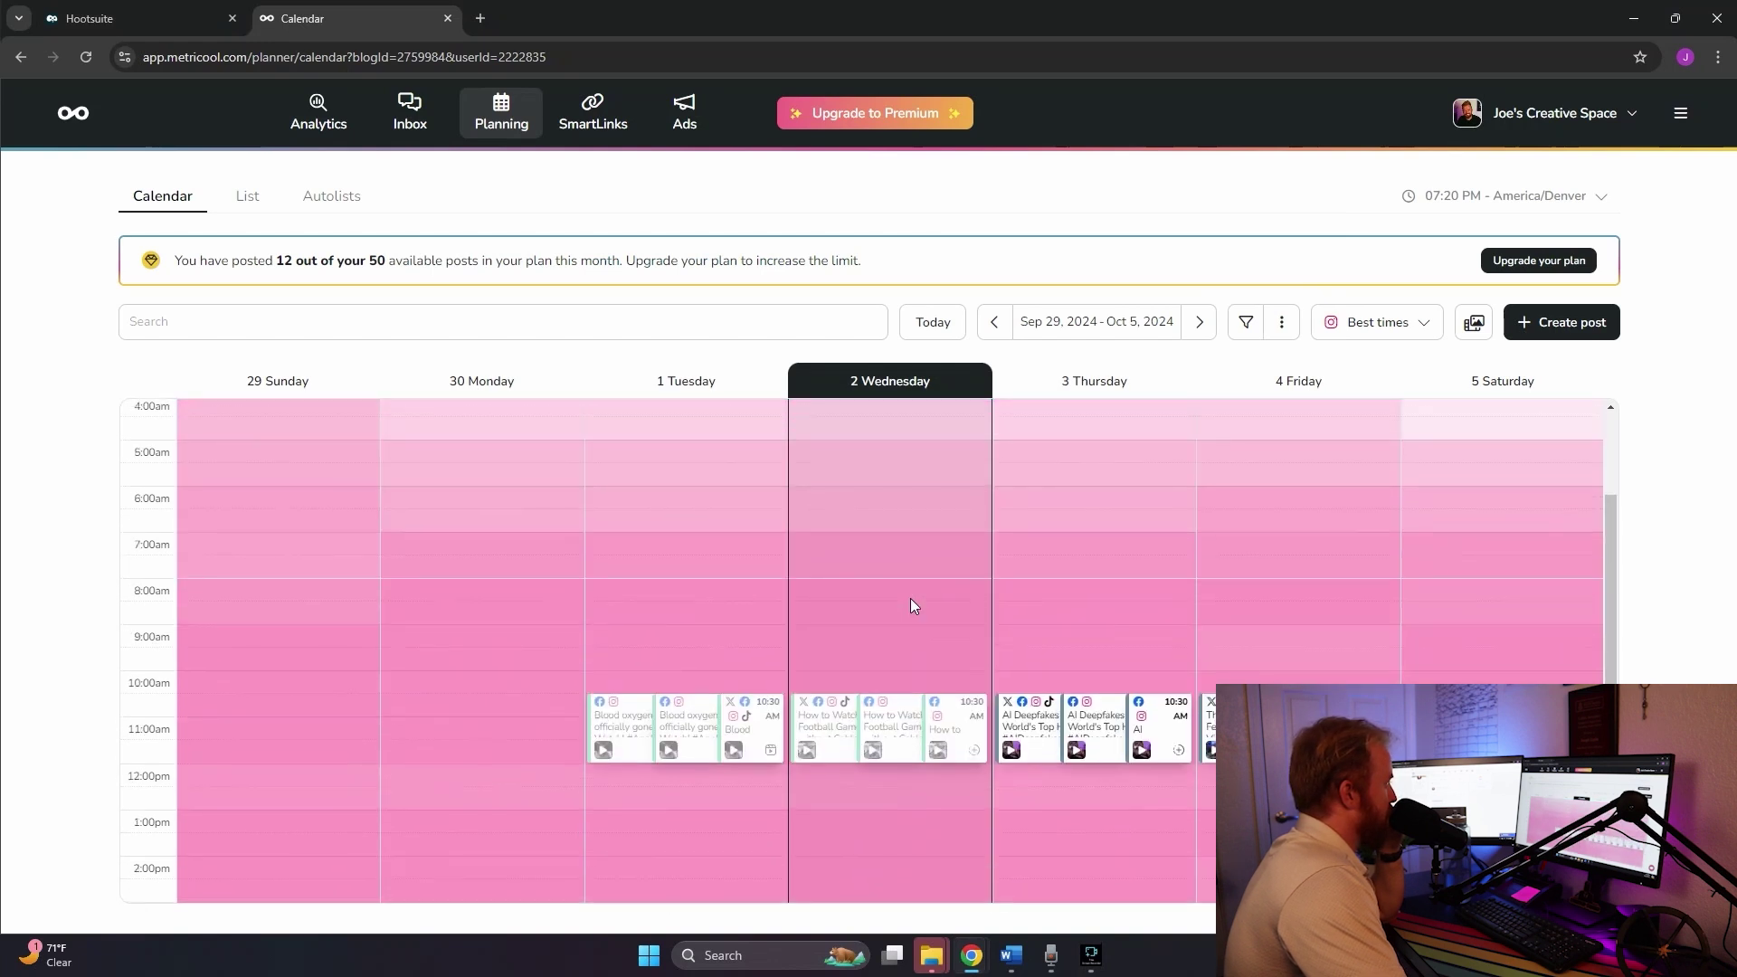
pyautogui.scroll(1, 505, 534)
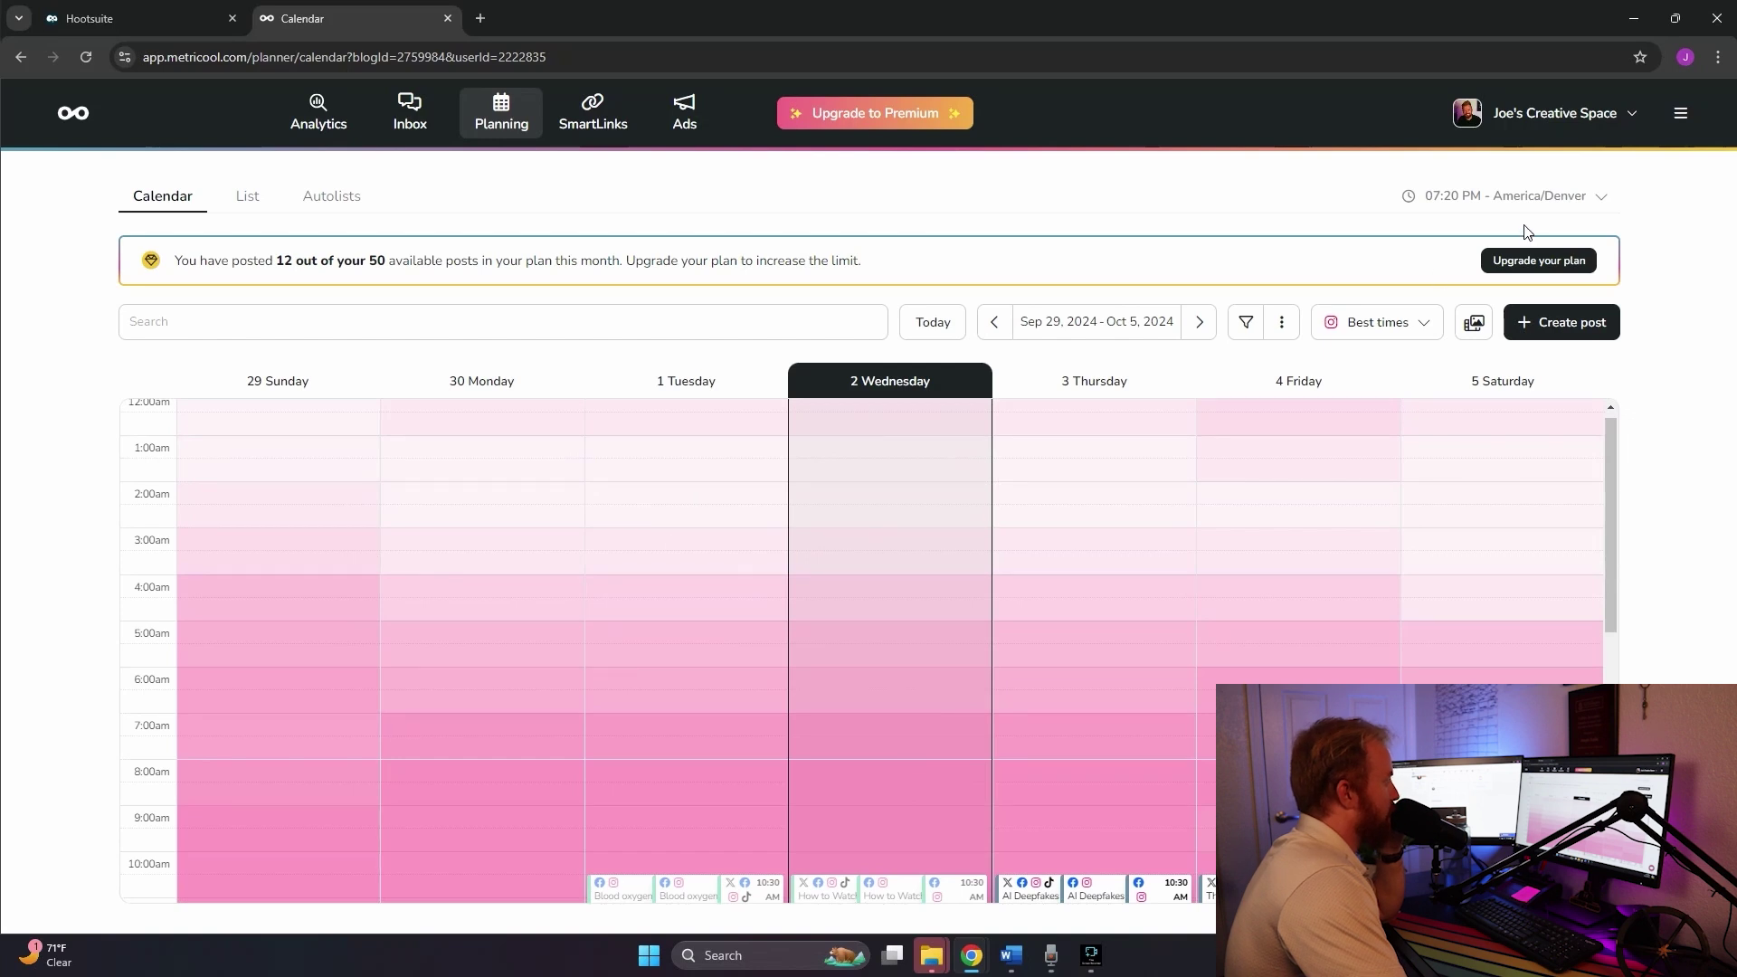
pyautogui.scroll(-2, 839, 518)
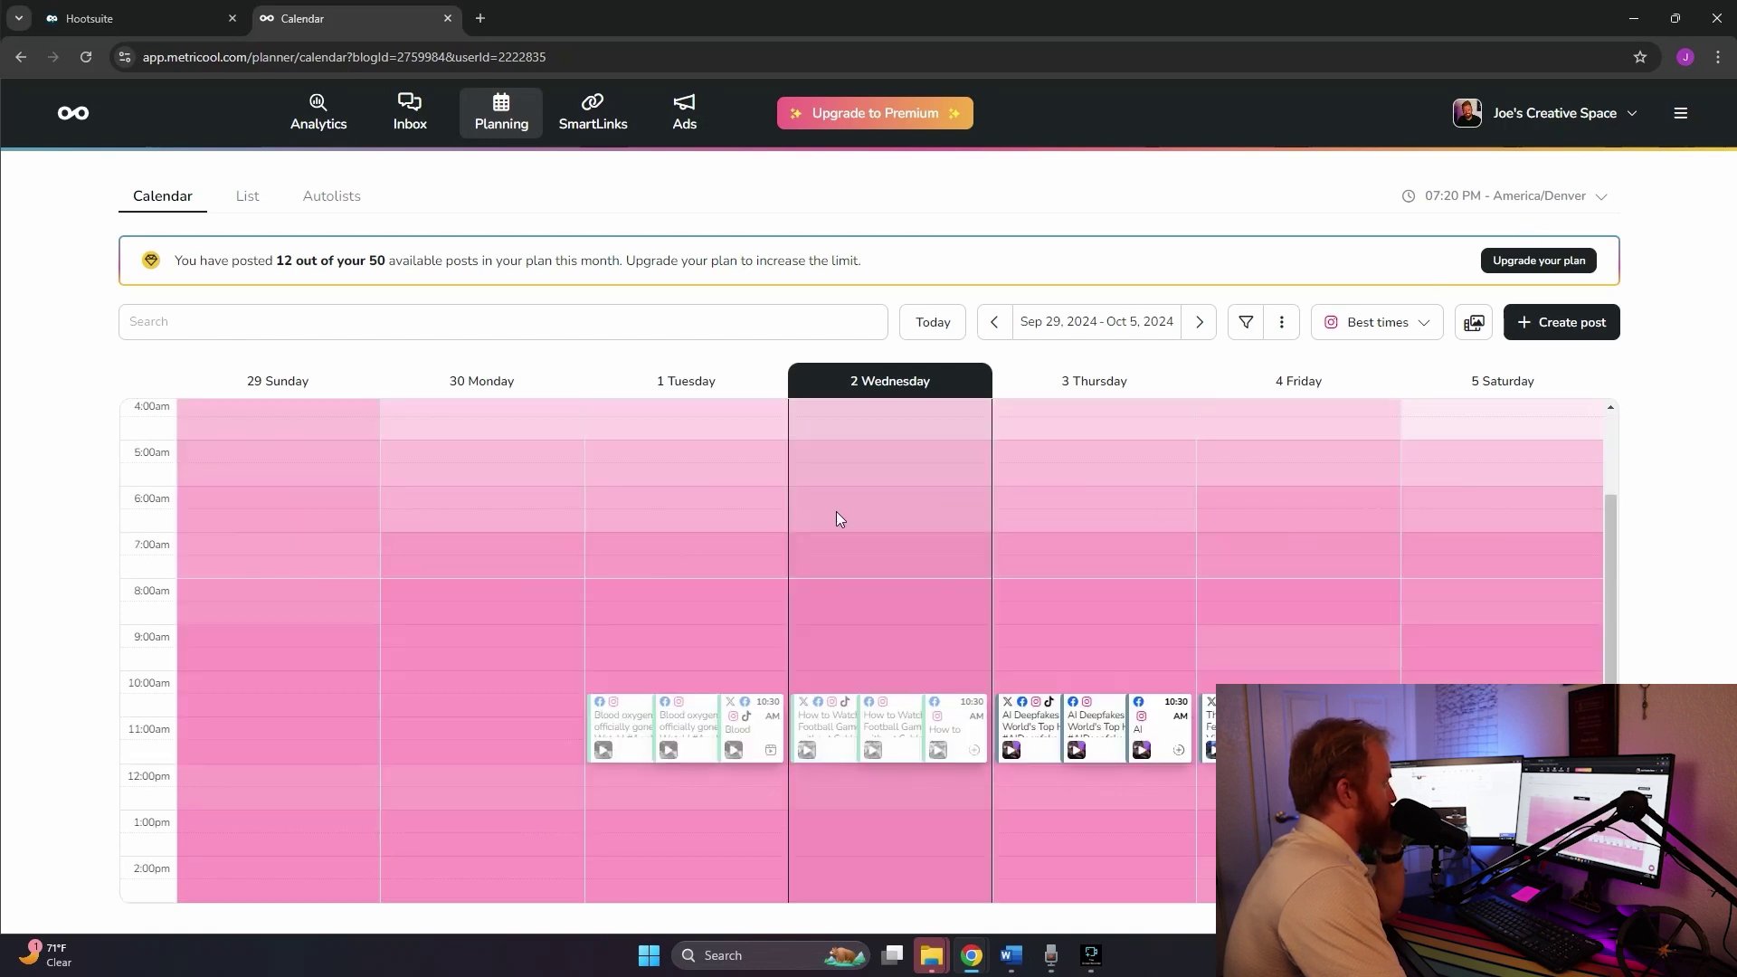
pyautogui.scroll(-1, 845, 603)
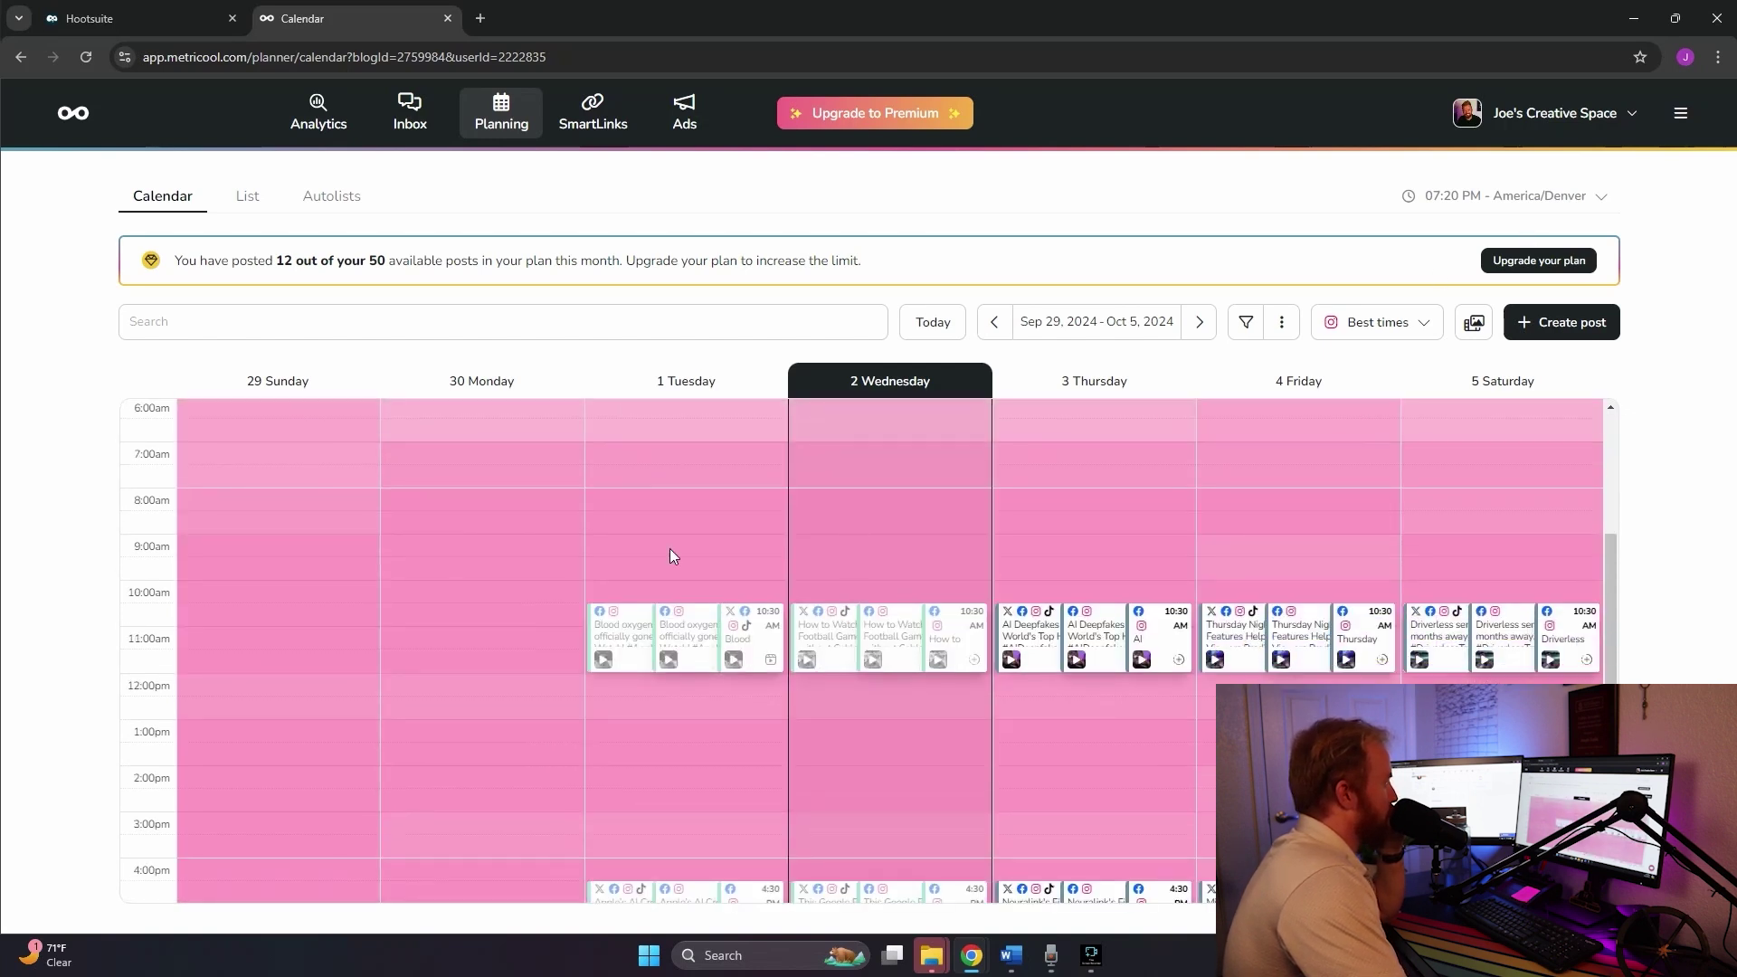
pyautogui.scroll(-2, 780, 585)
pyautogui.scroll(-1, 784, 638)
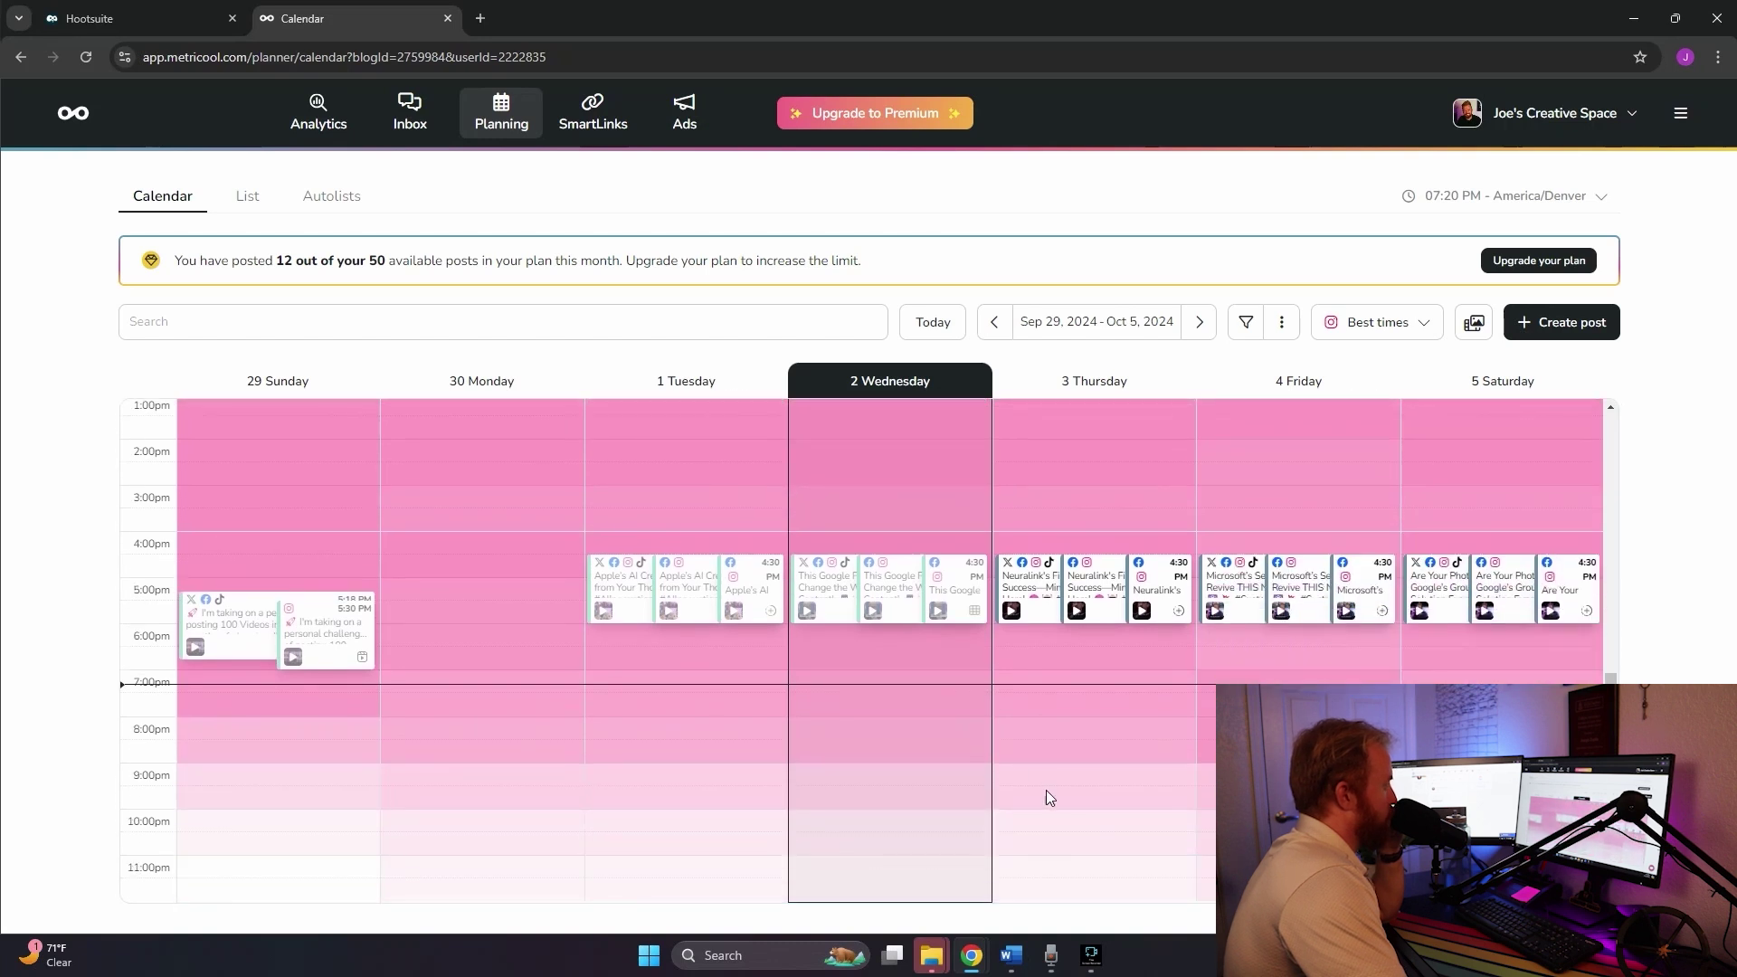
pyautogui.scroll(5, 1041, 785)
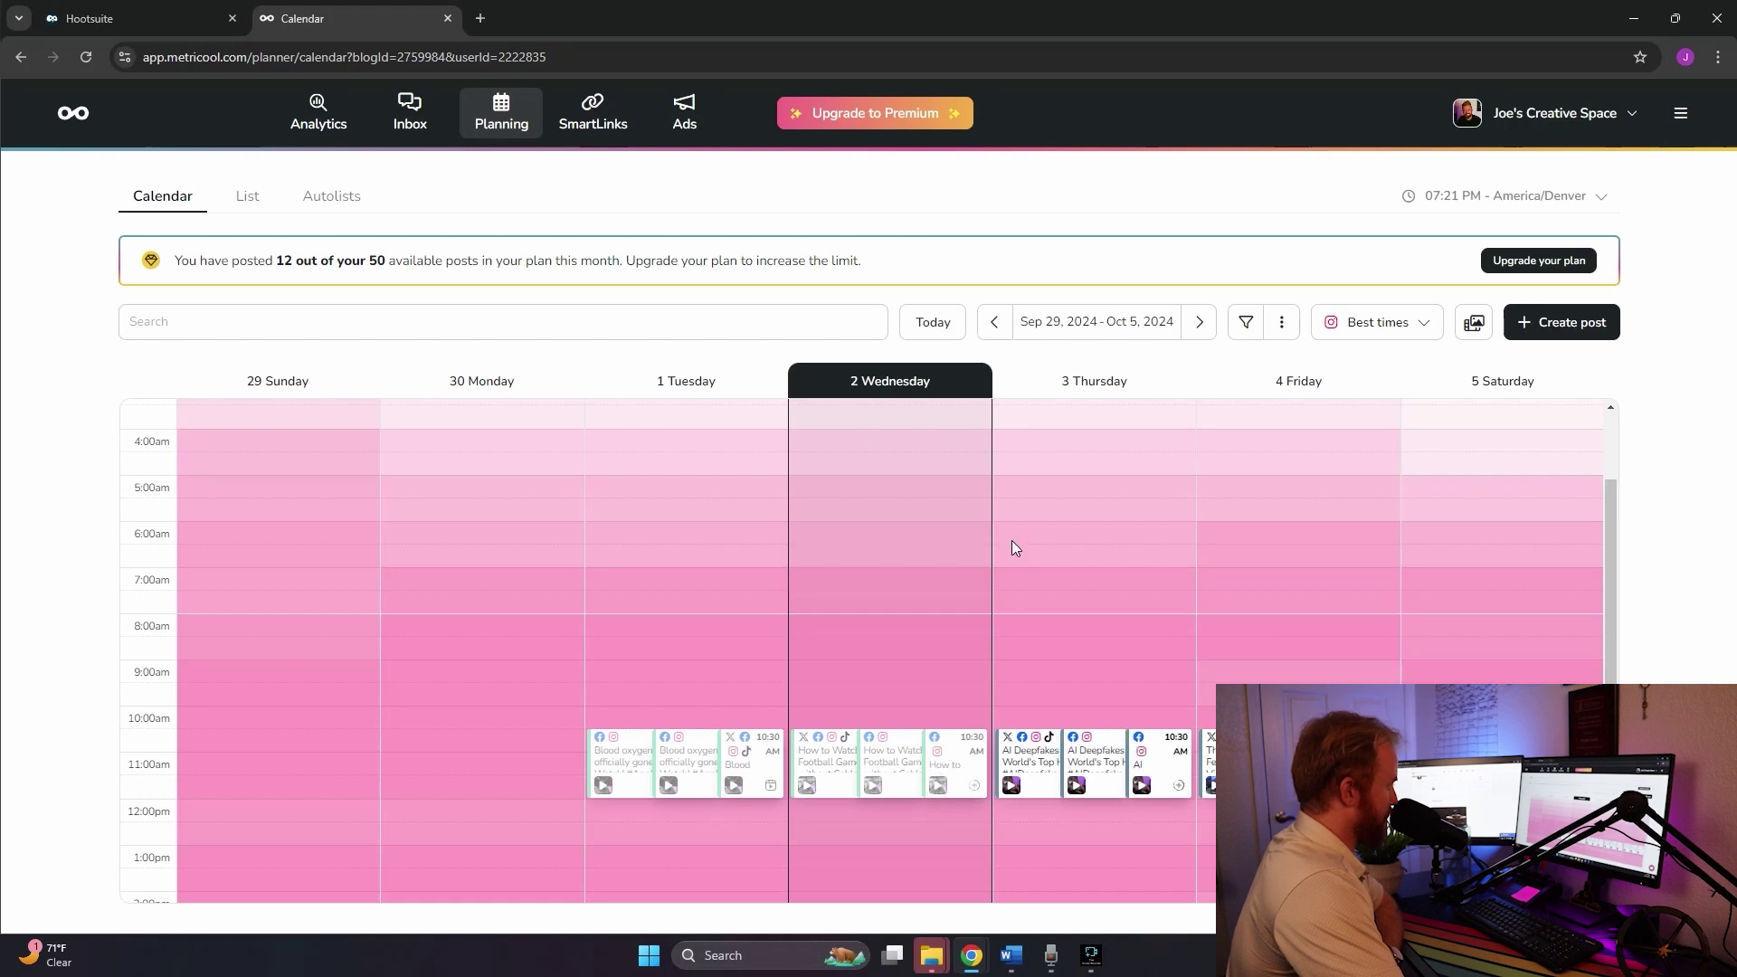
pyautogui.scroll(-5, 1040, 654)
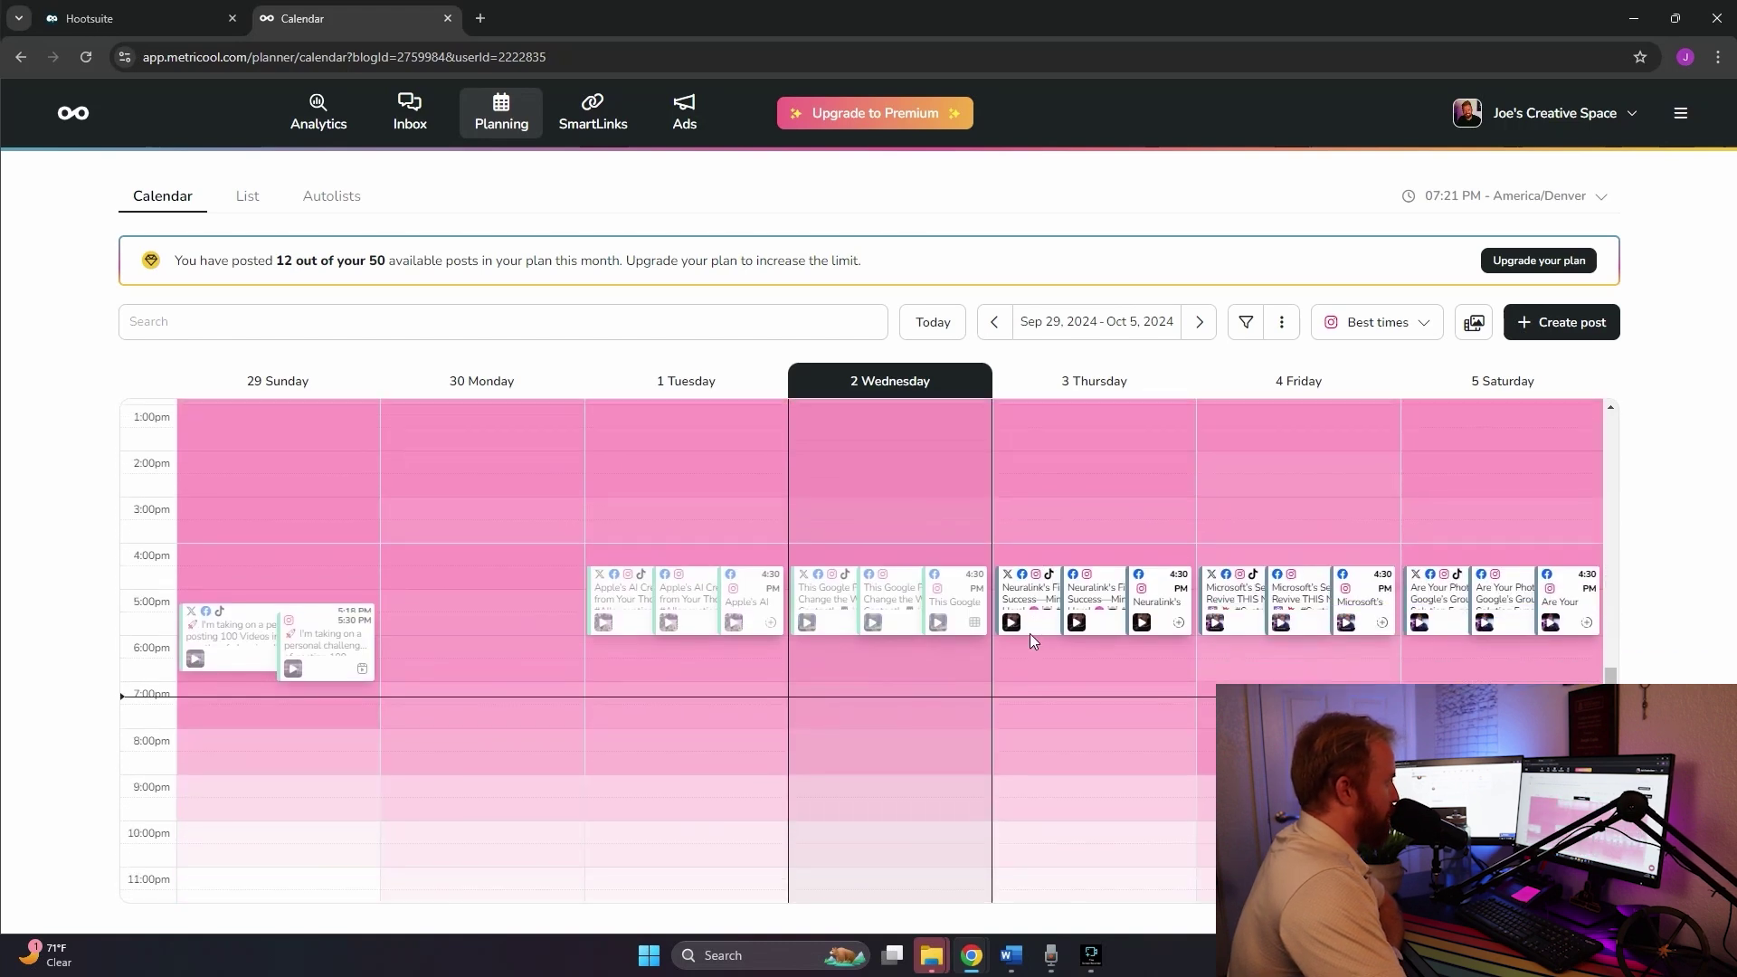
pyautogui.scroll(4, 1305, 480)
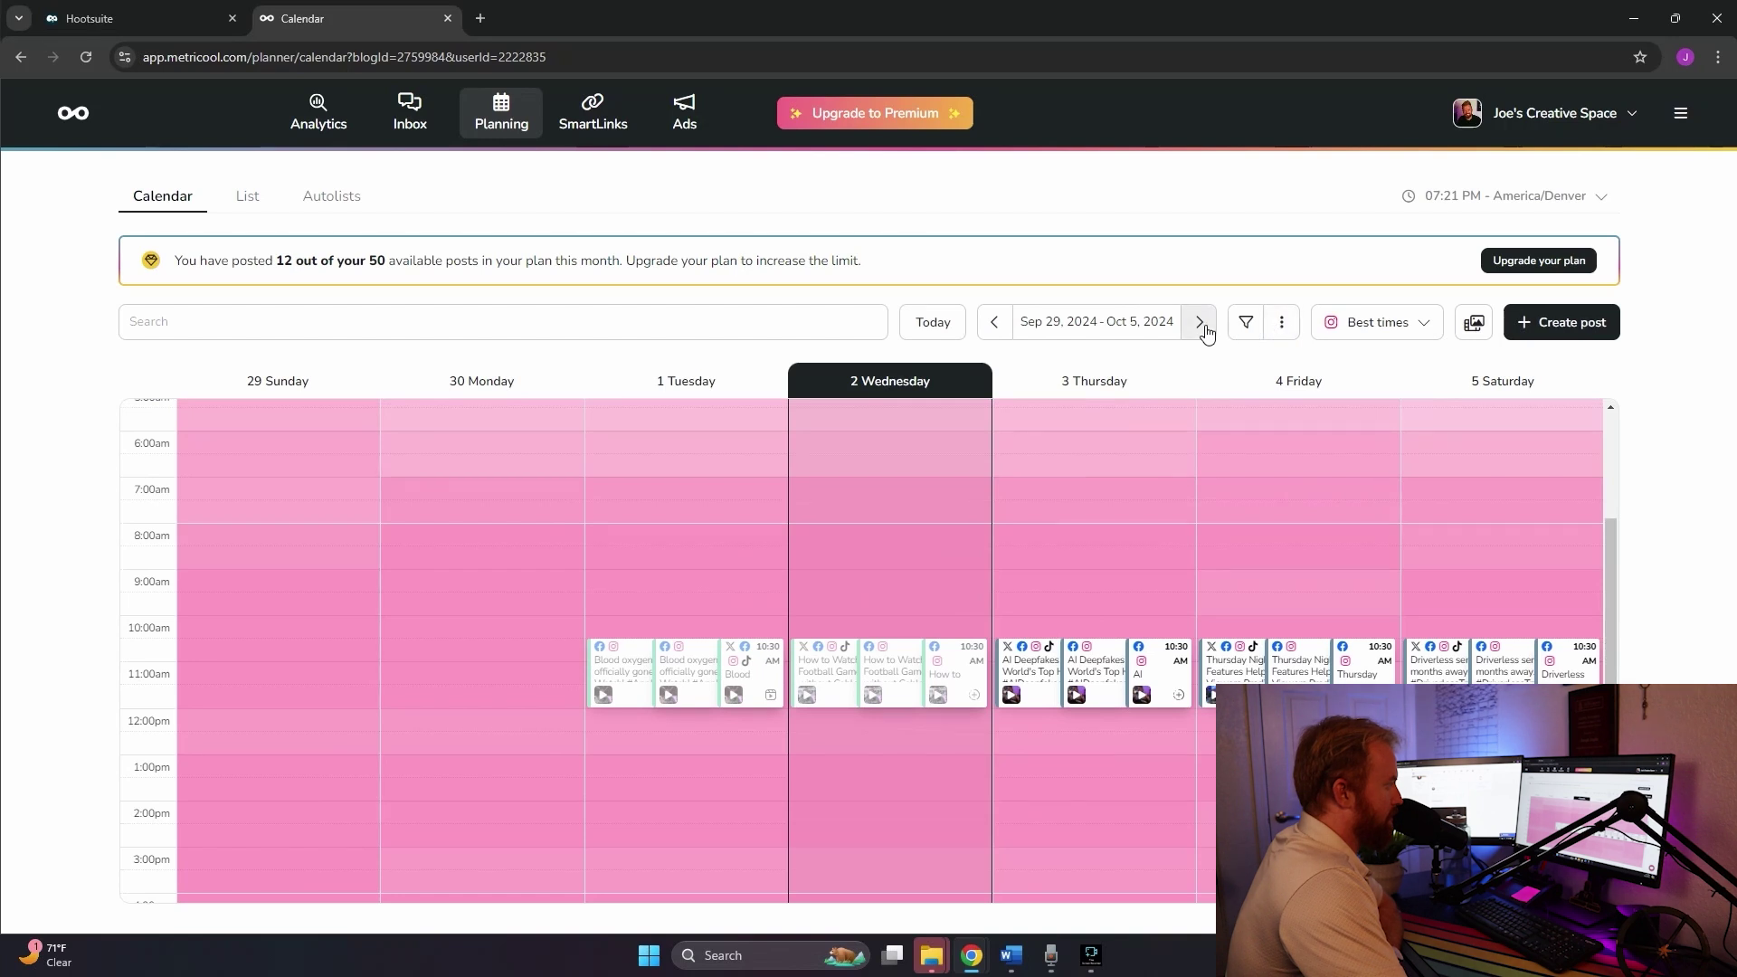
# Display the planning calendar in Day view, and return it to Week view
pyautogui.click(1281, 323)
pyautogui.moveTo(1283, 400)
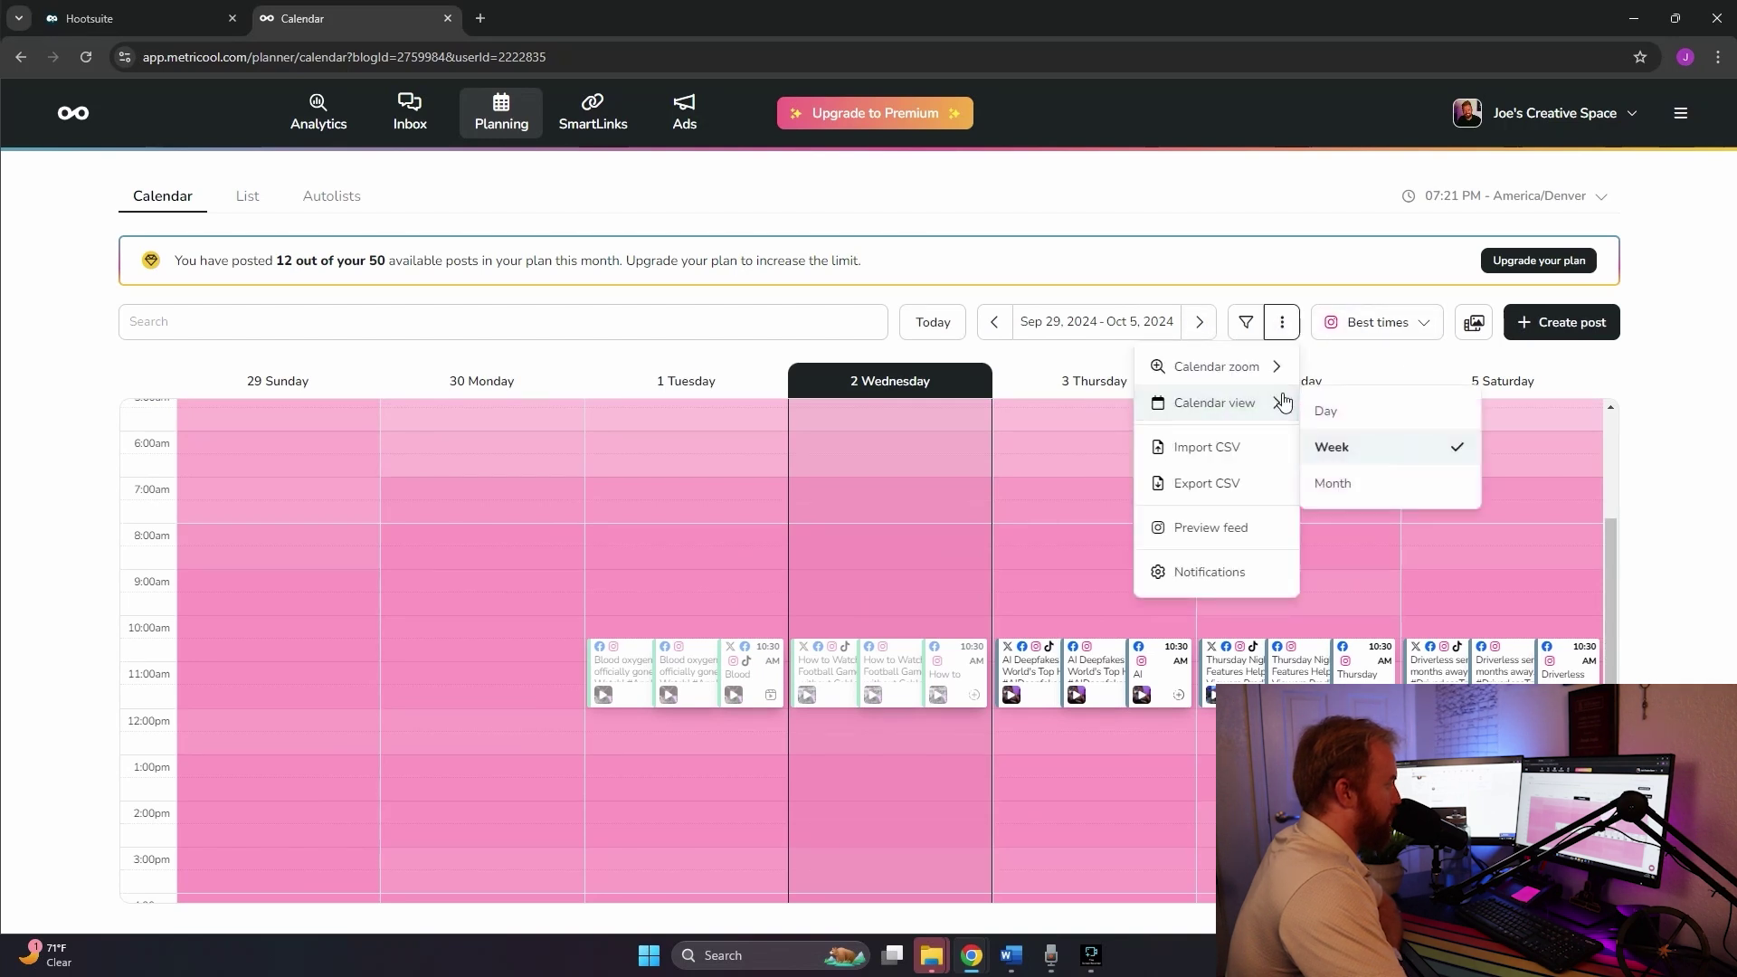
pyautogui.click(1343, 409)
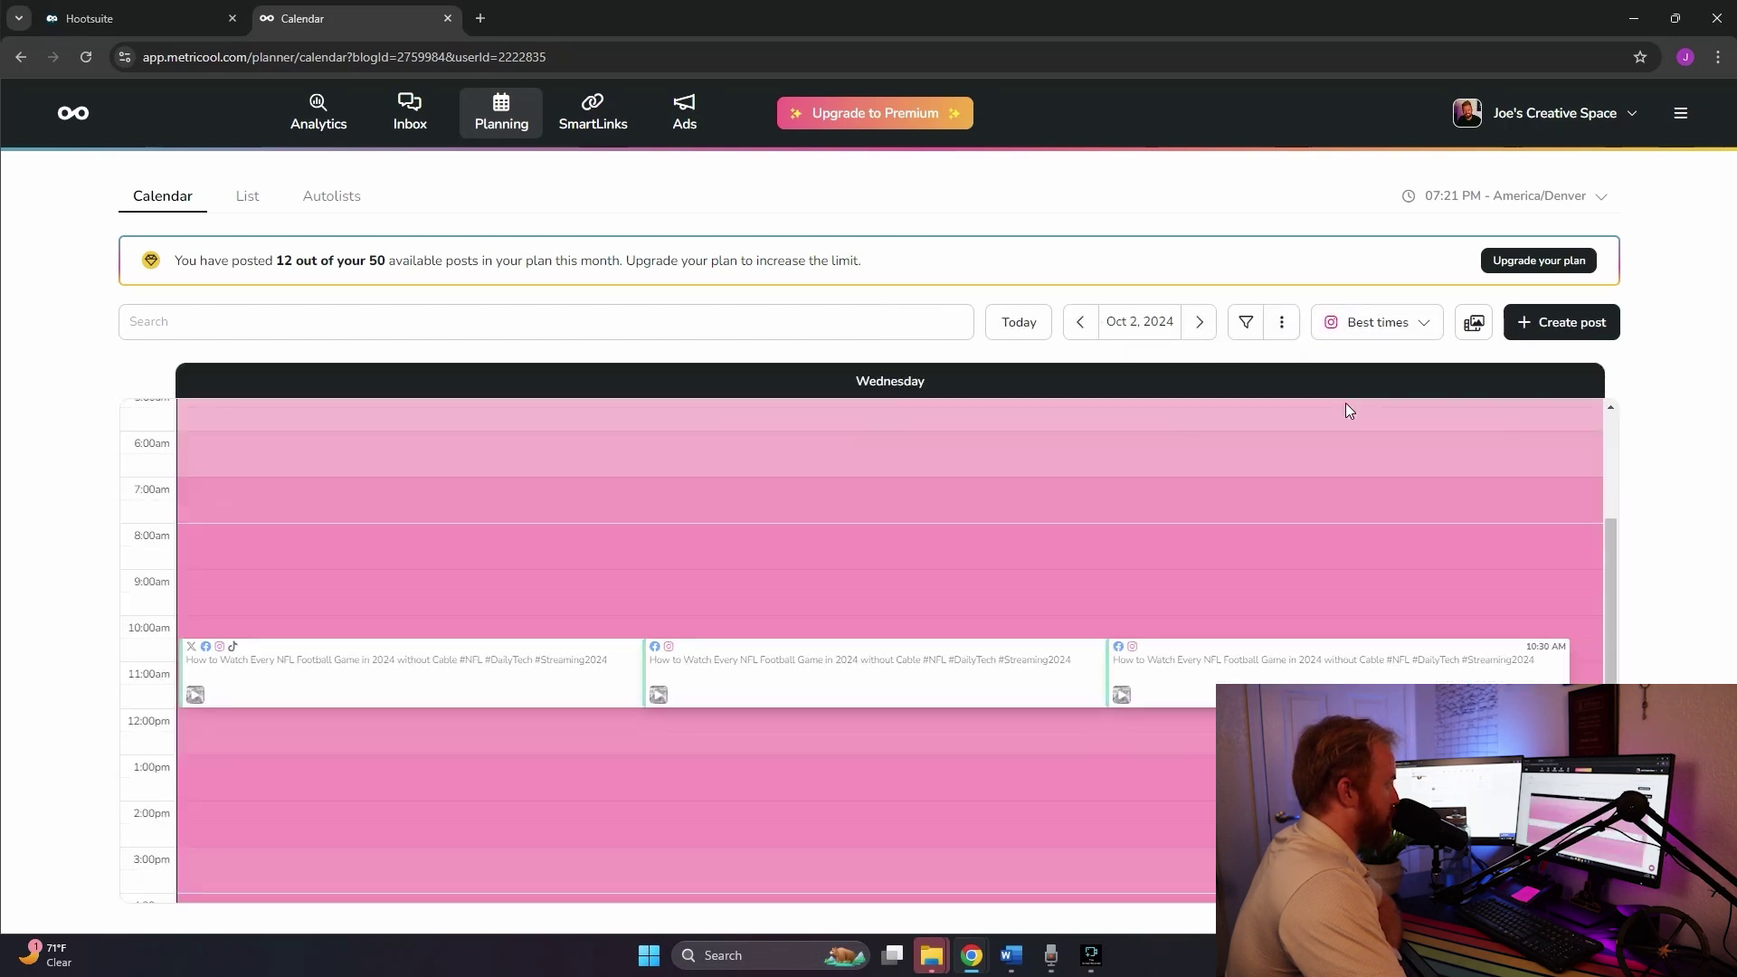
pyautogui.moveTo(1247, 373)
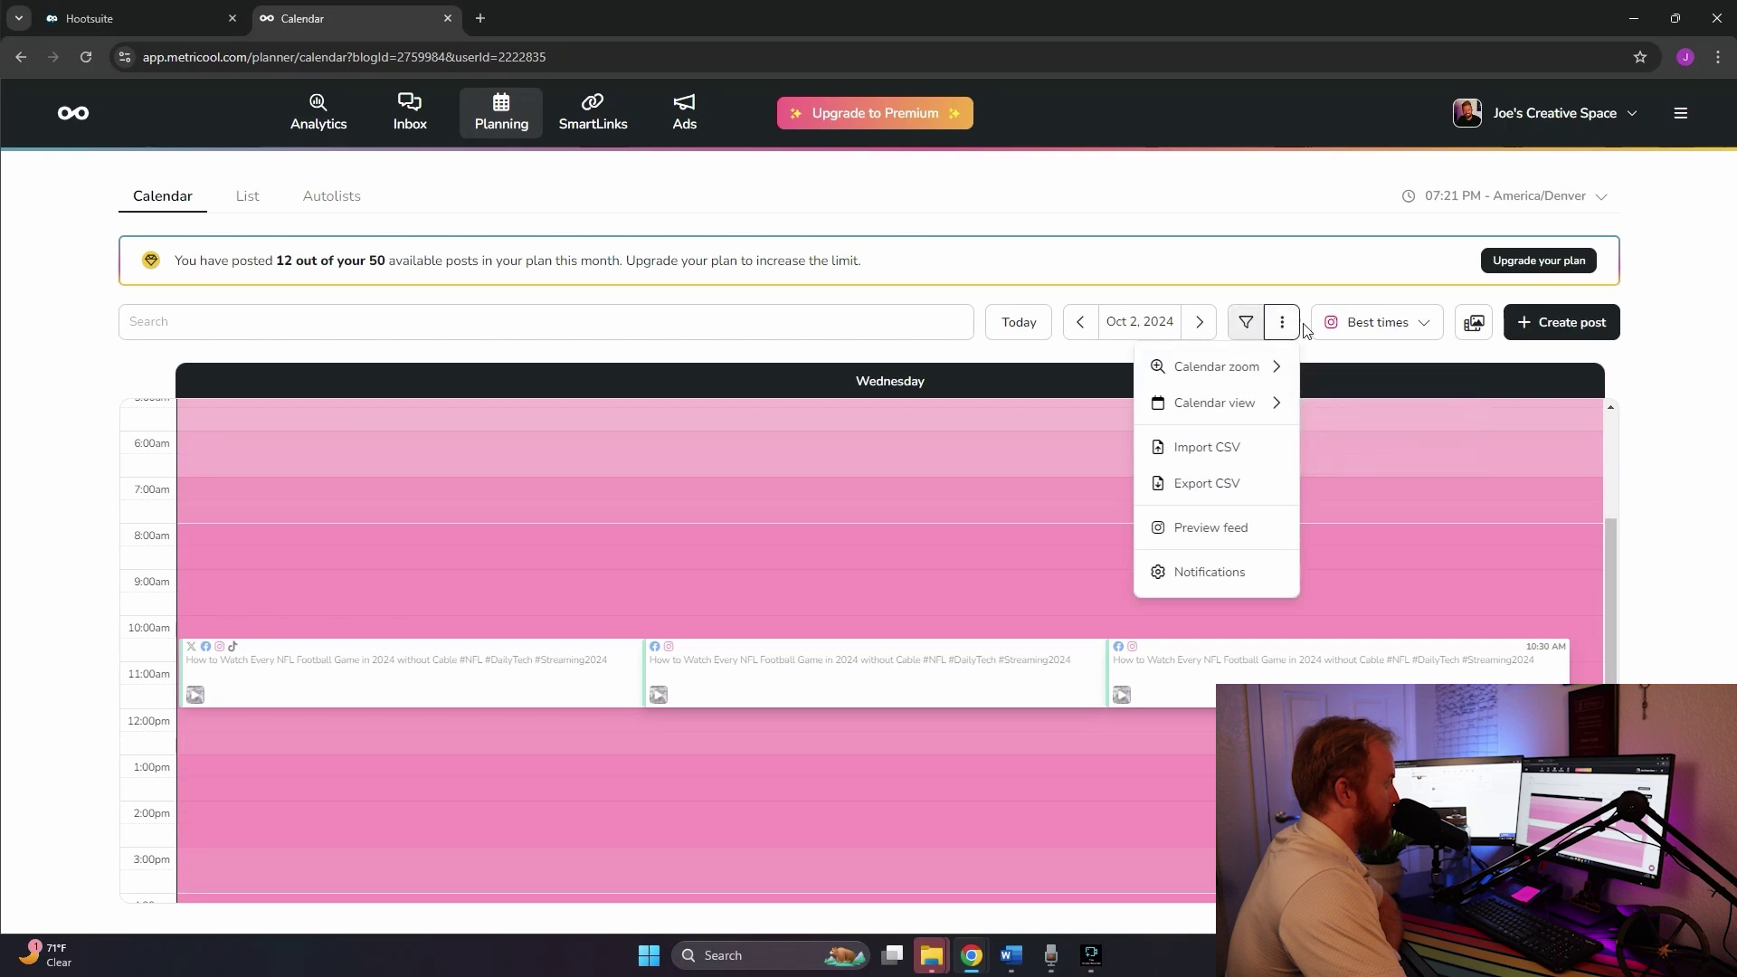
pyautogui.moveTo(1260, 402)
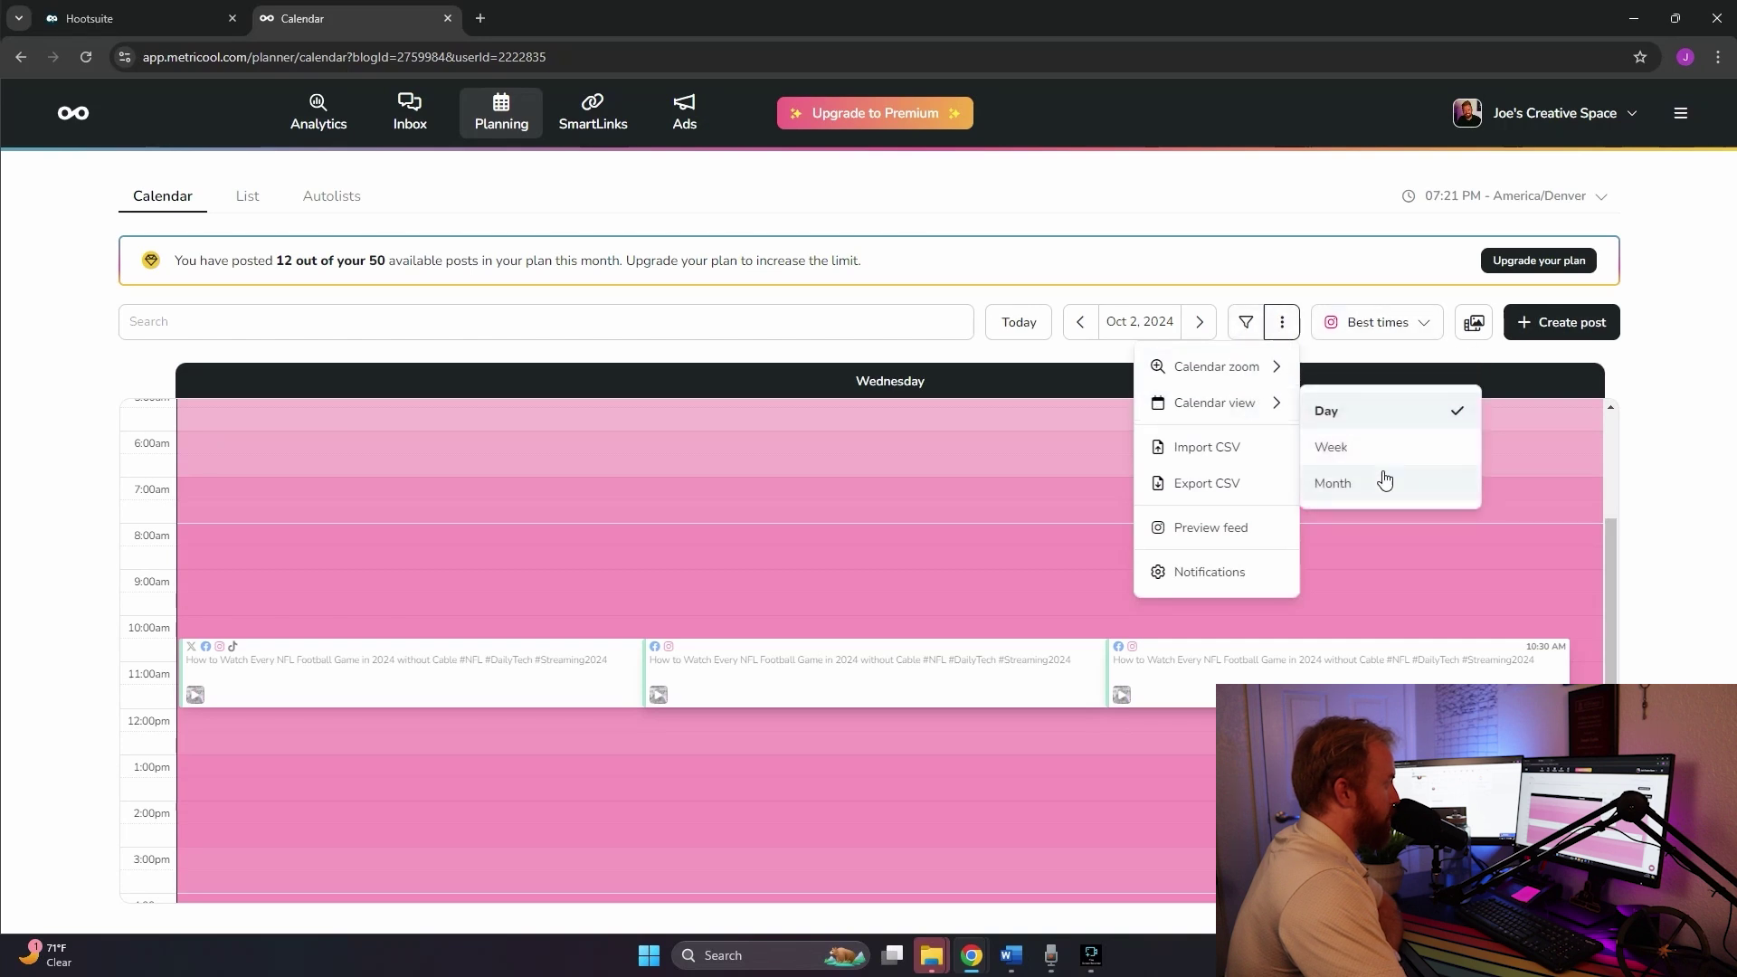
pyautogui.click(1362, 450)
# Display the planning calendar in Month view to see the scheduled posts, and return it to Week view
pyautogui.click(1282, 323)
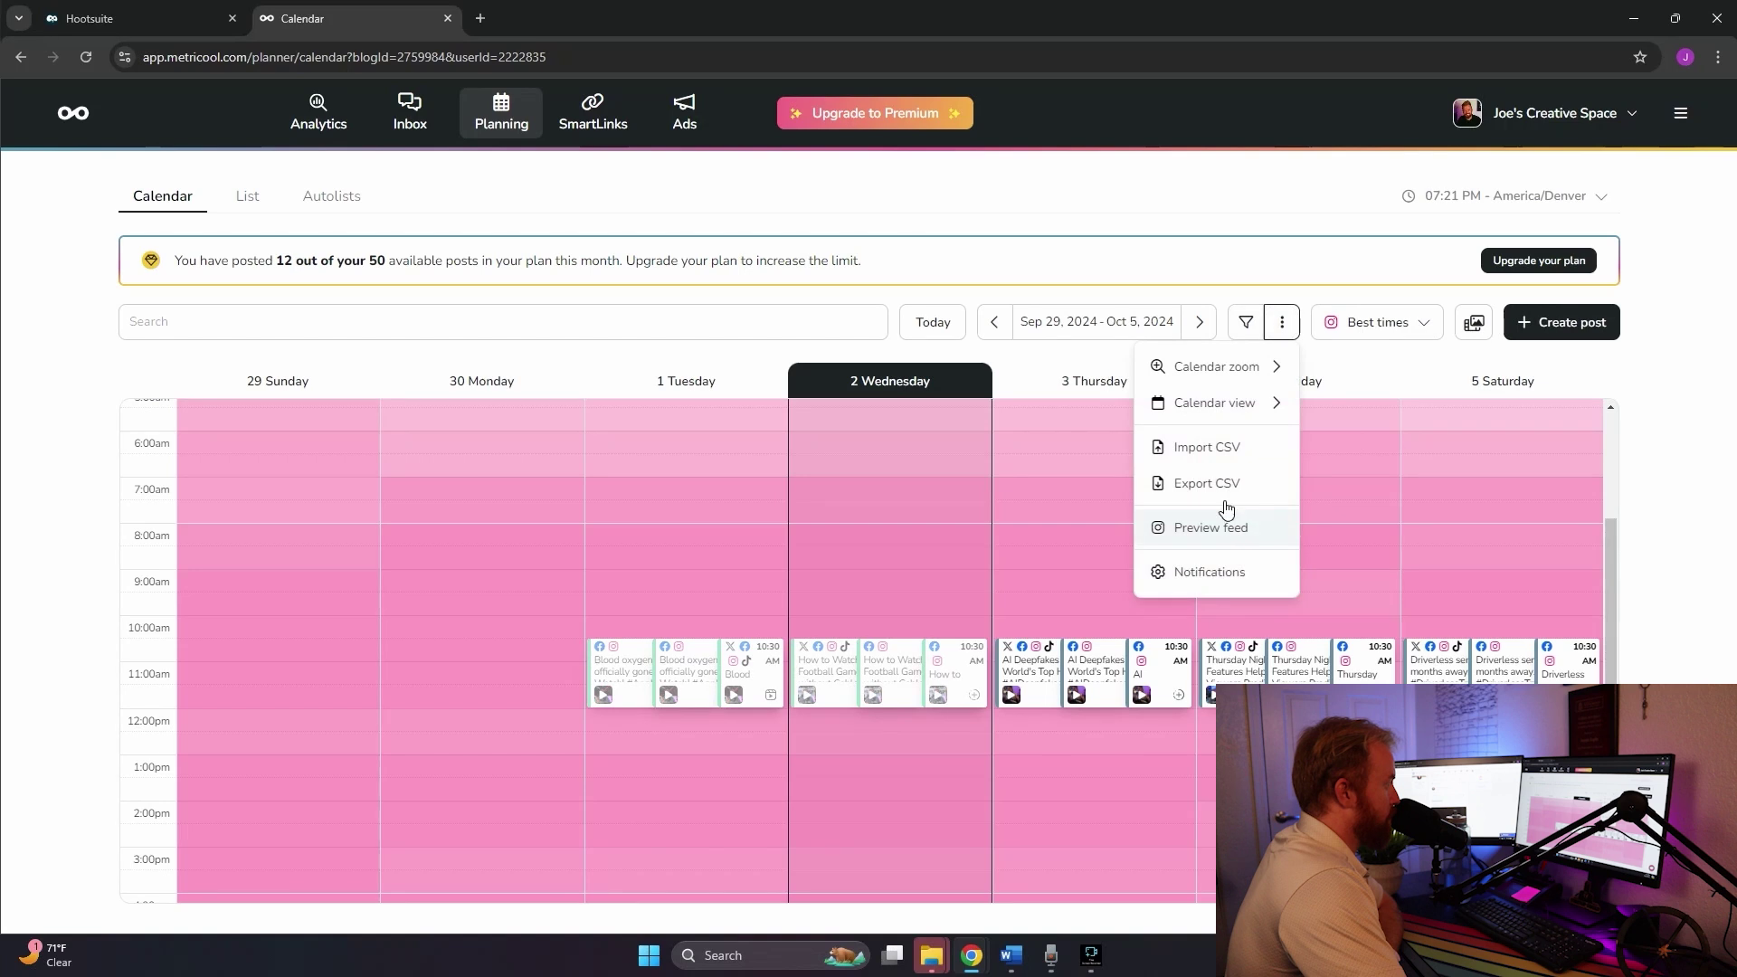
pyautogui.click(1338, 481)
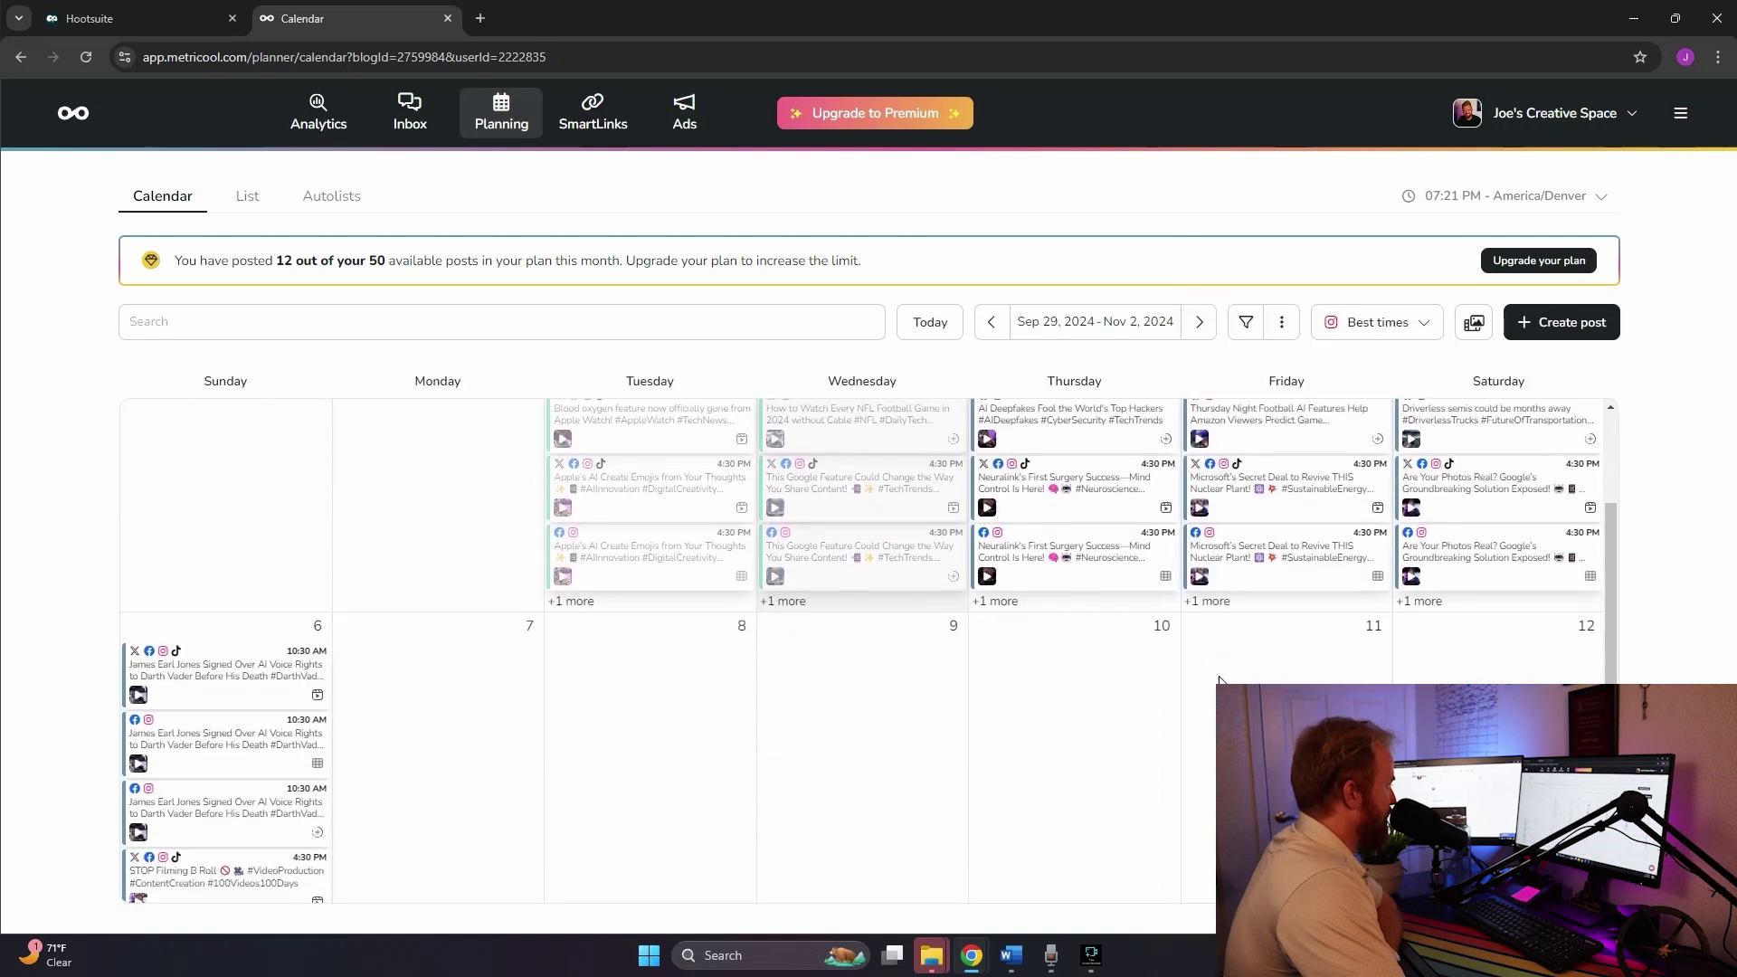
pyautogui.click(1201, 324)
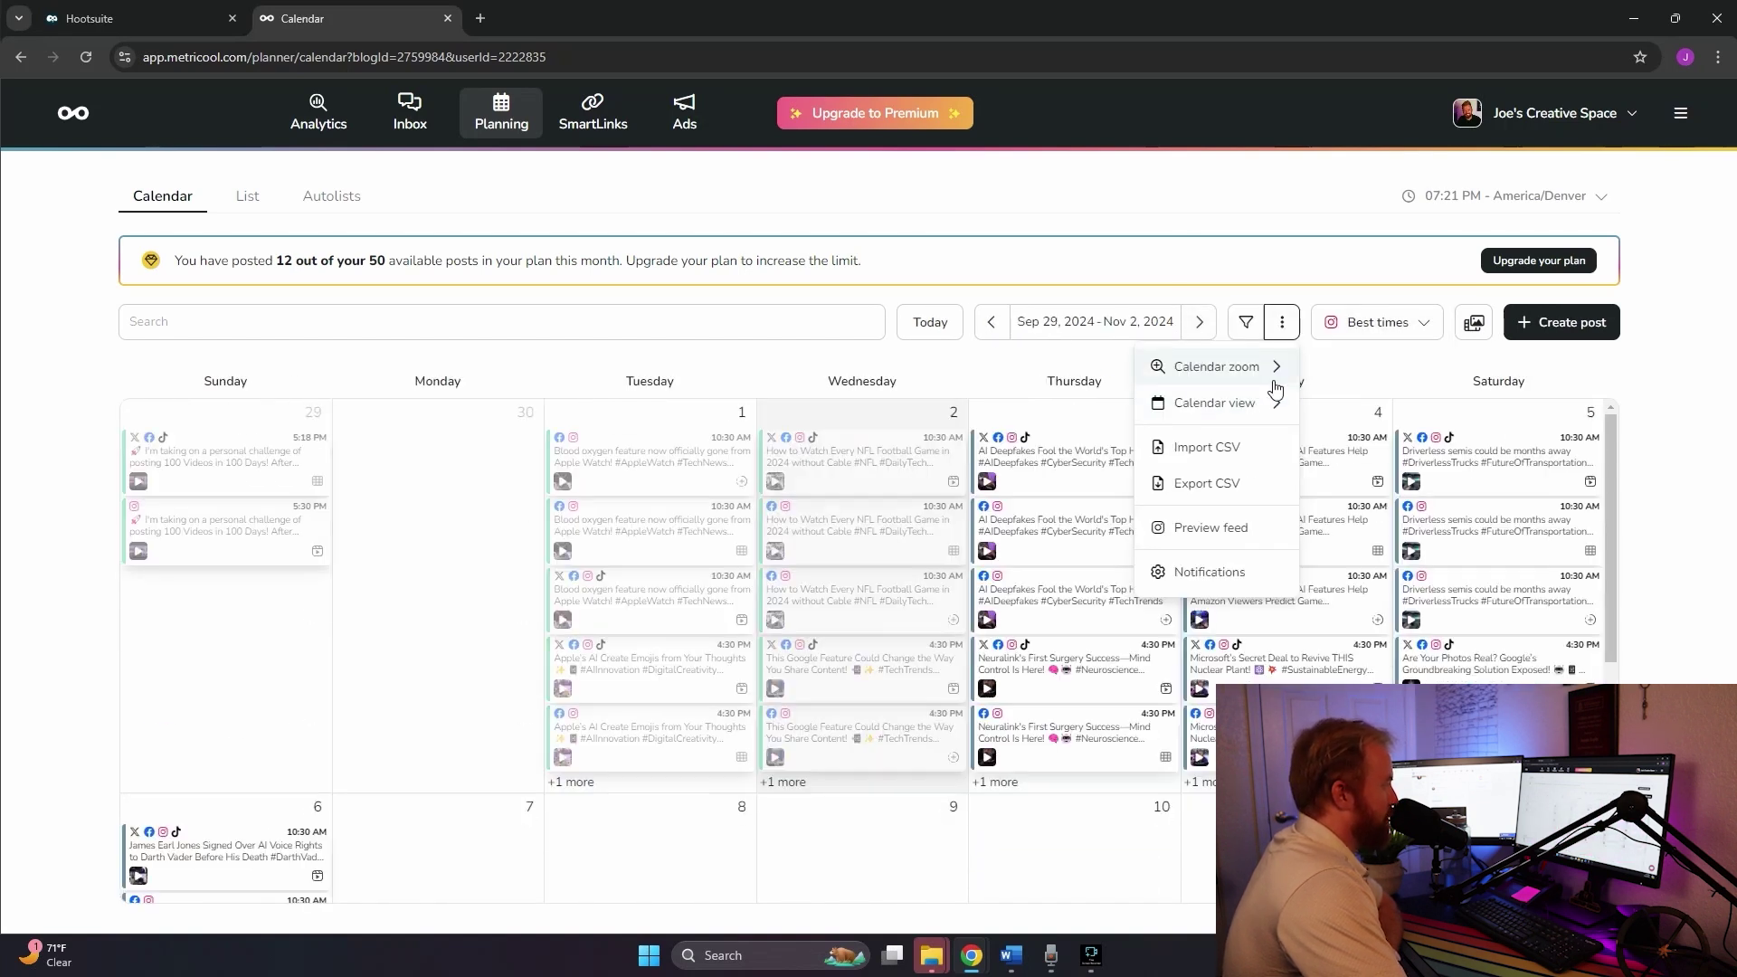
pyautogui.moveTo(1279, 401)
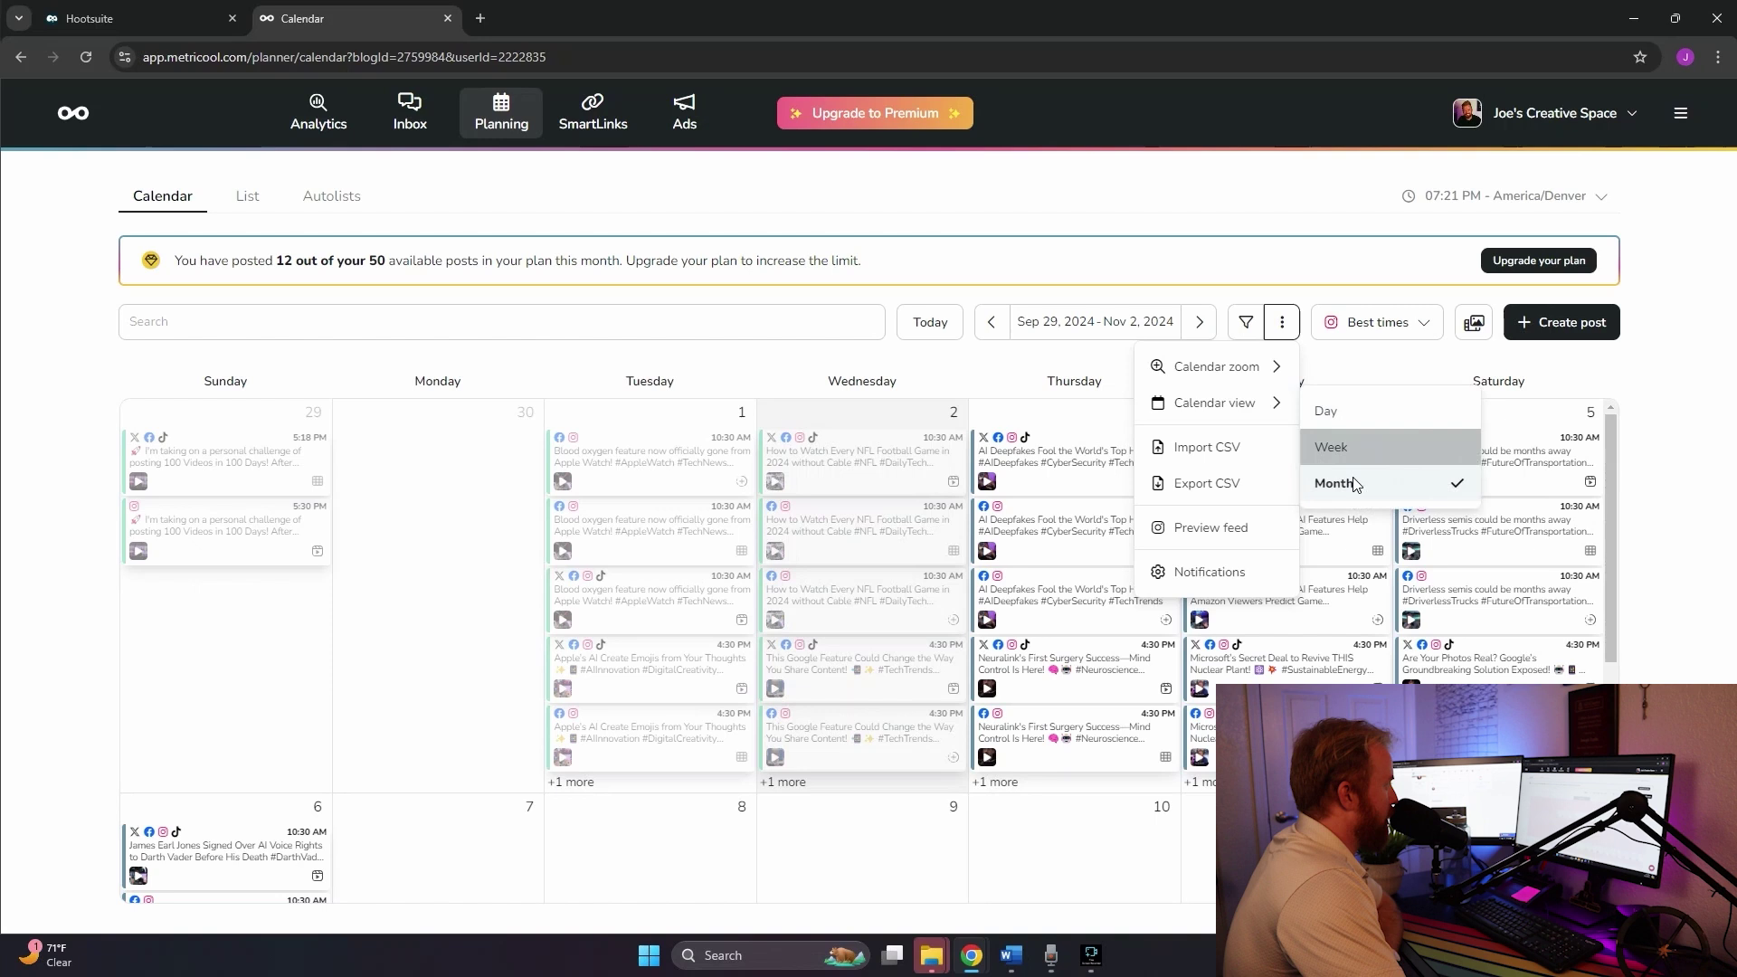
pyautogui.click(1335, 447)
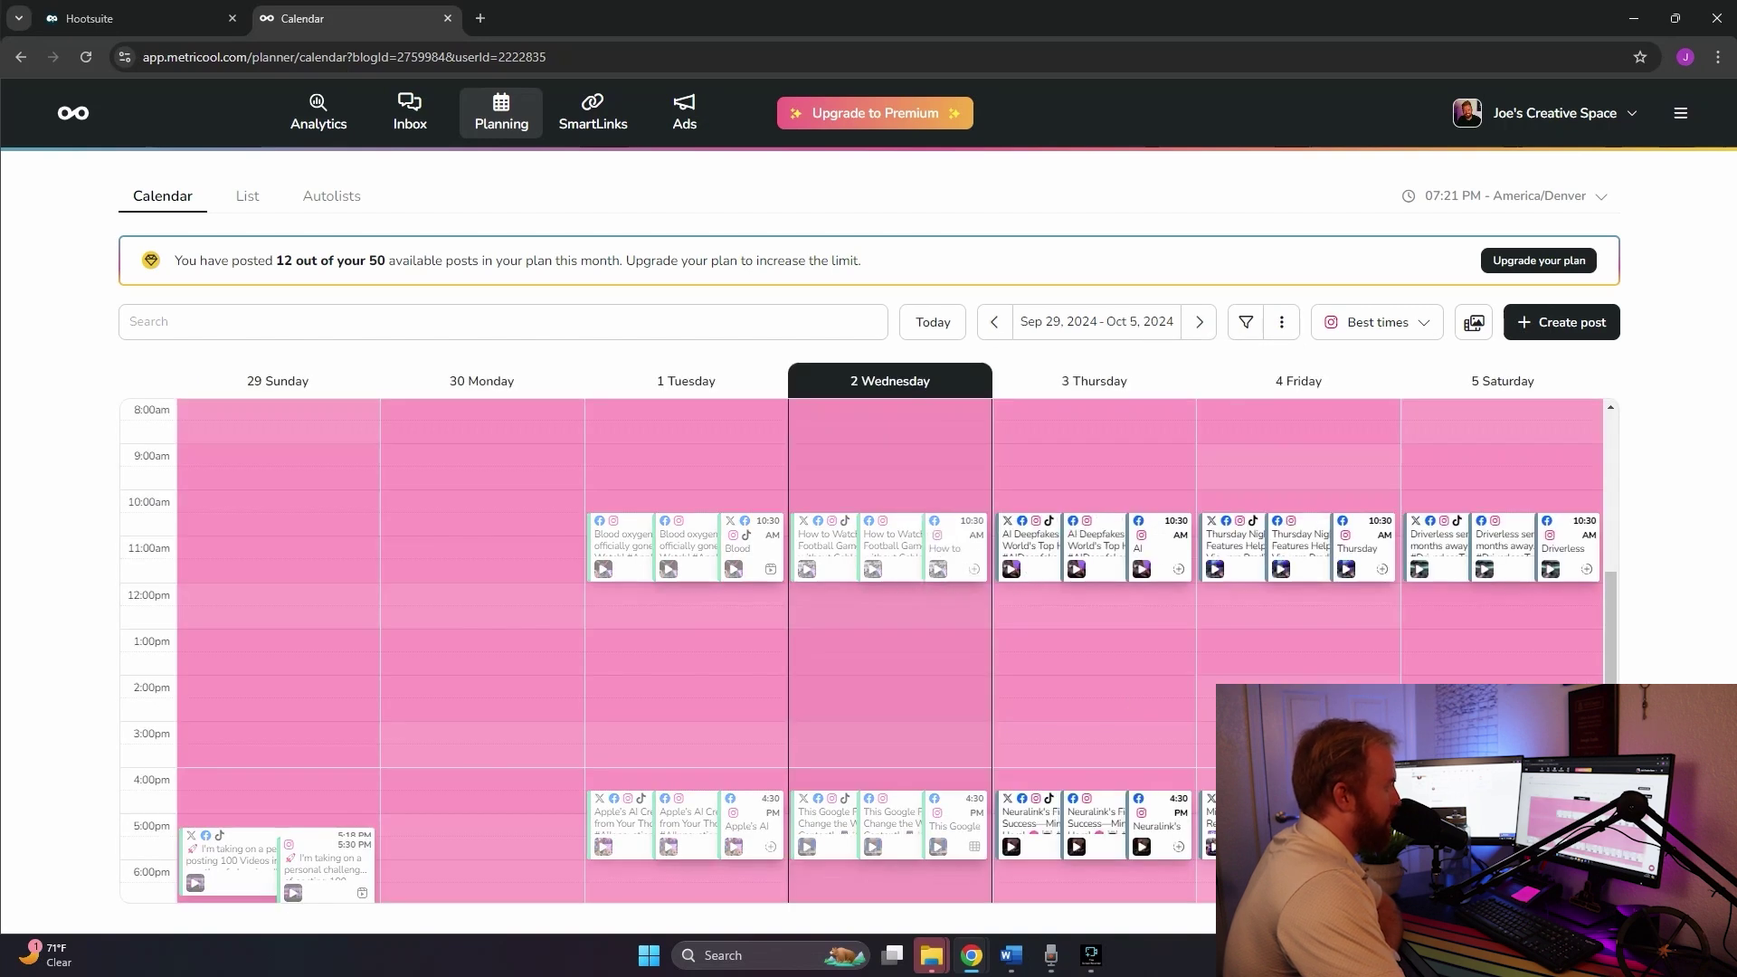
# Inspect Thursday's 10:30 AM AI Deepfakes post and story, preview the story's video, and close the editor without changing anything
pyautogui.click(1029, 536)
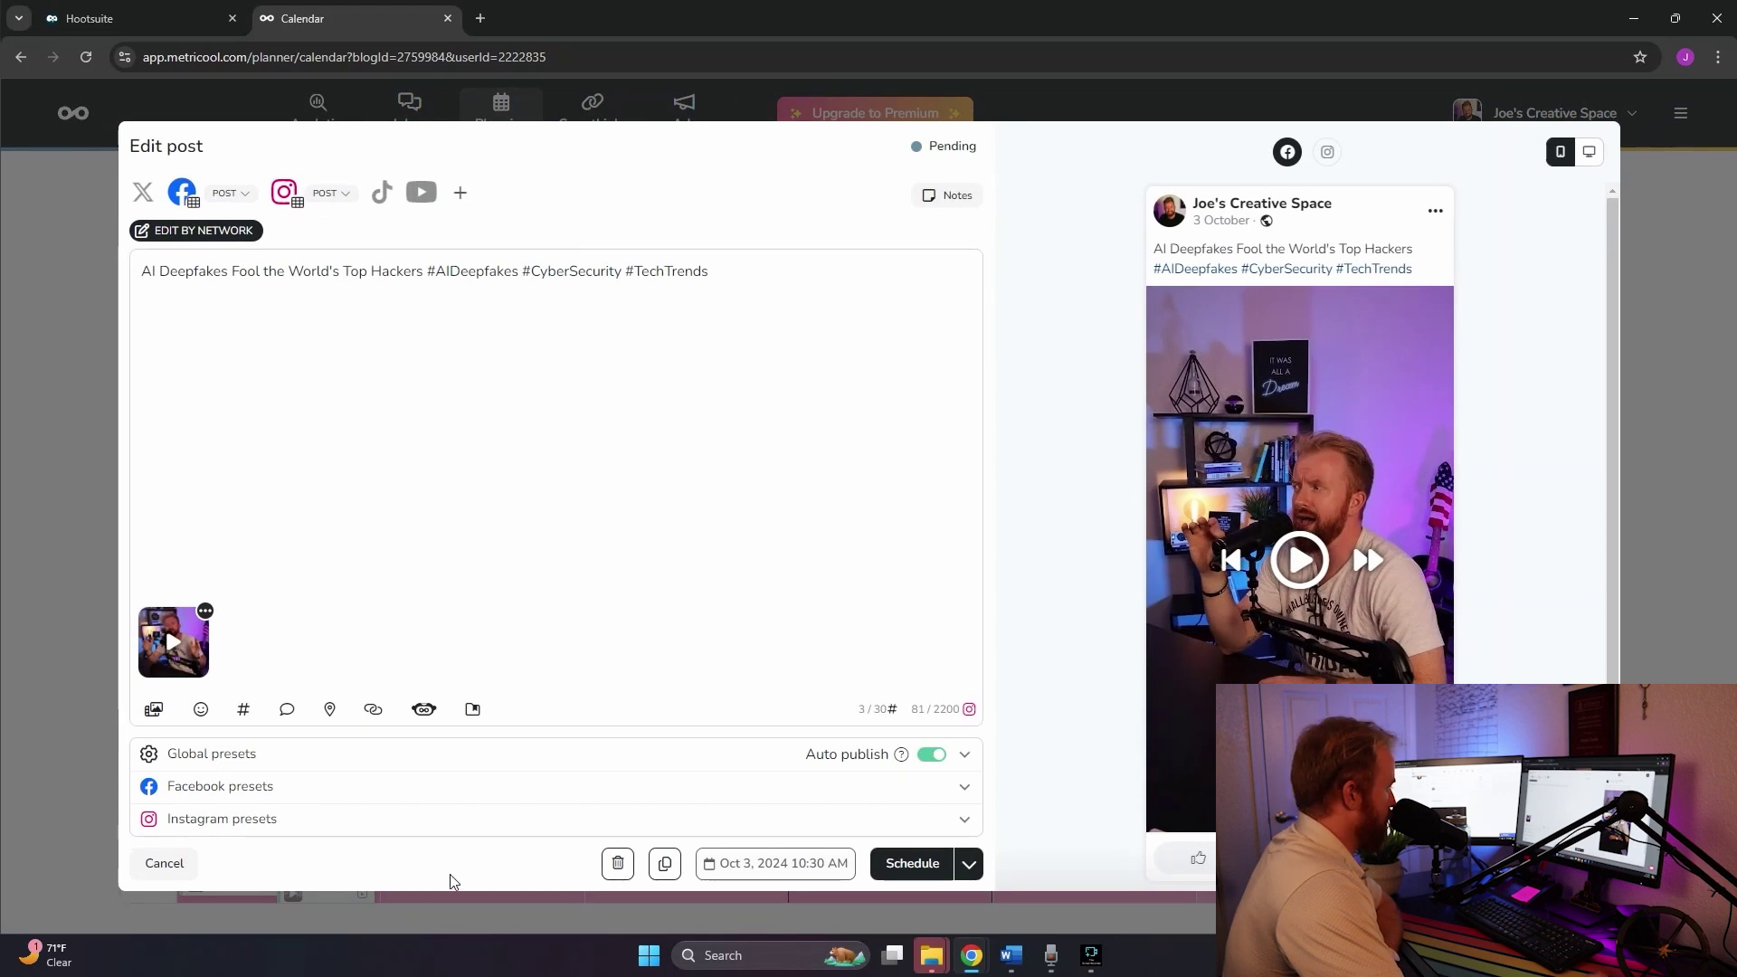
pyautogui.click(167, 864)
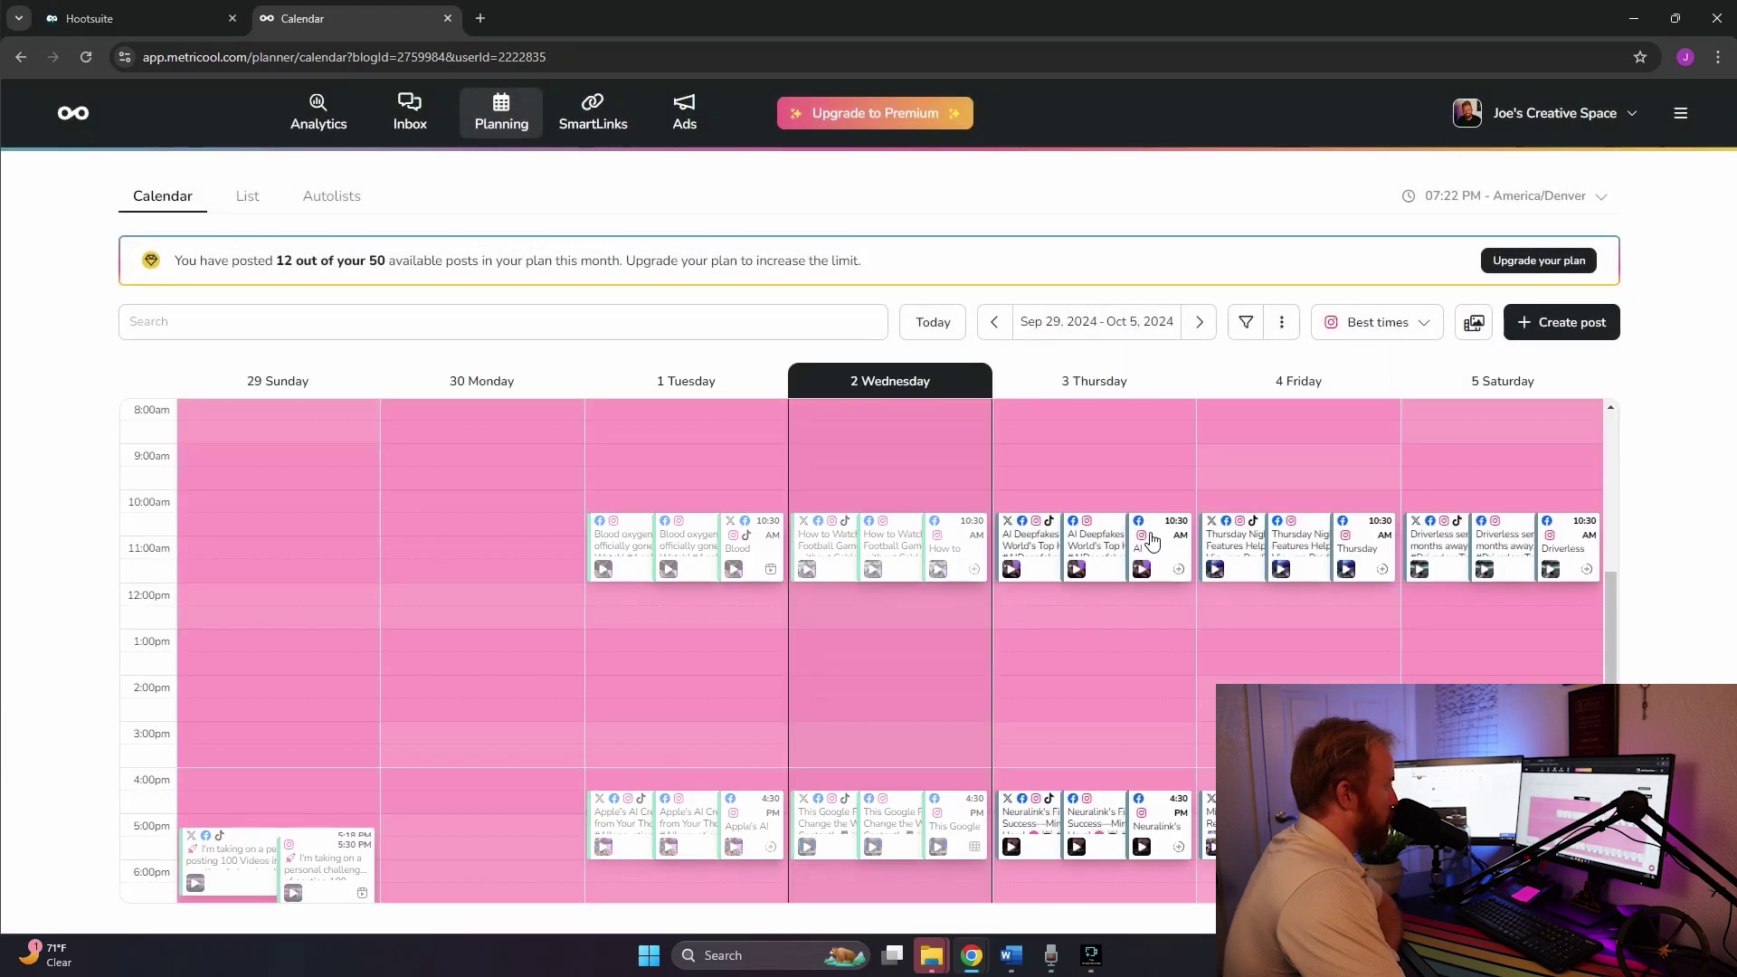
pyautogui.click(1149, 530)
pyautogui.click(245, 193)
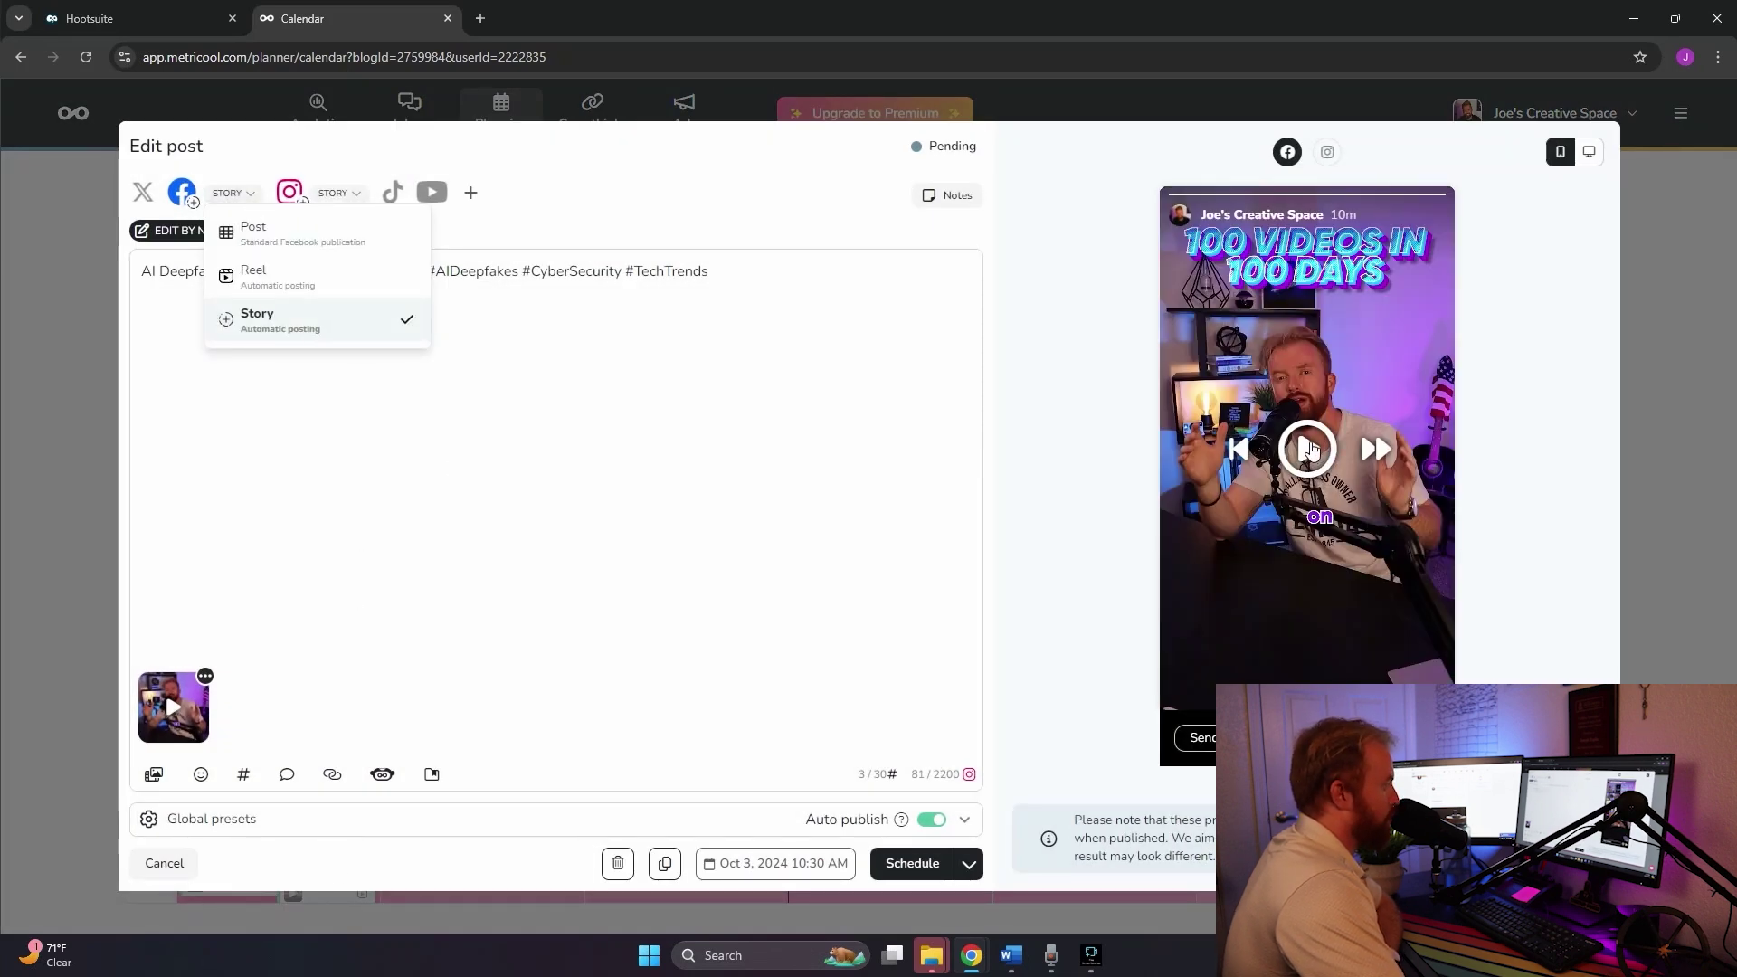
pyautogui.click(1308, 450)
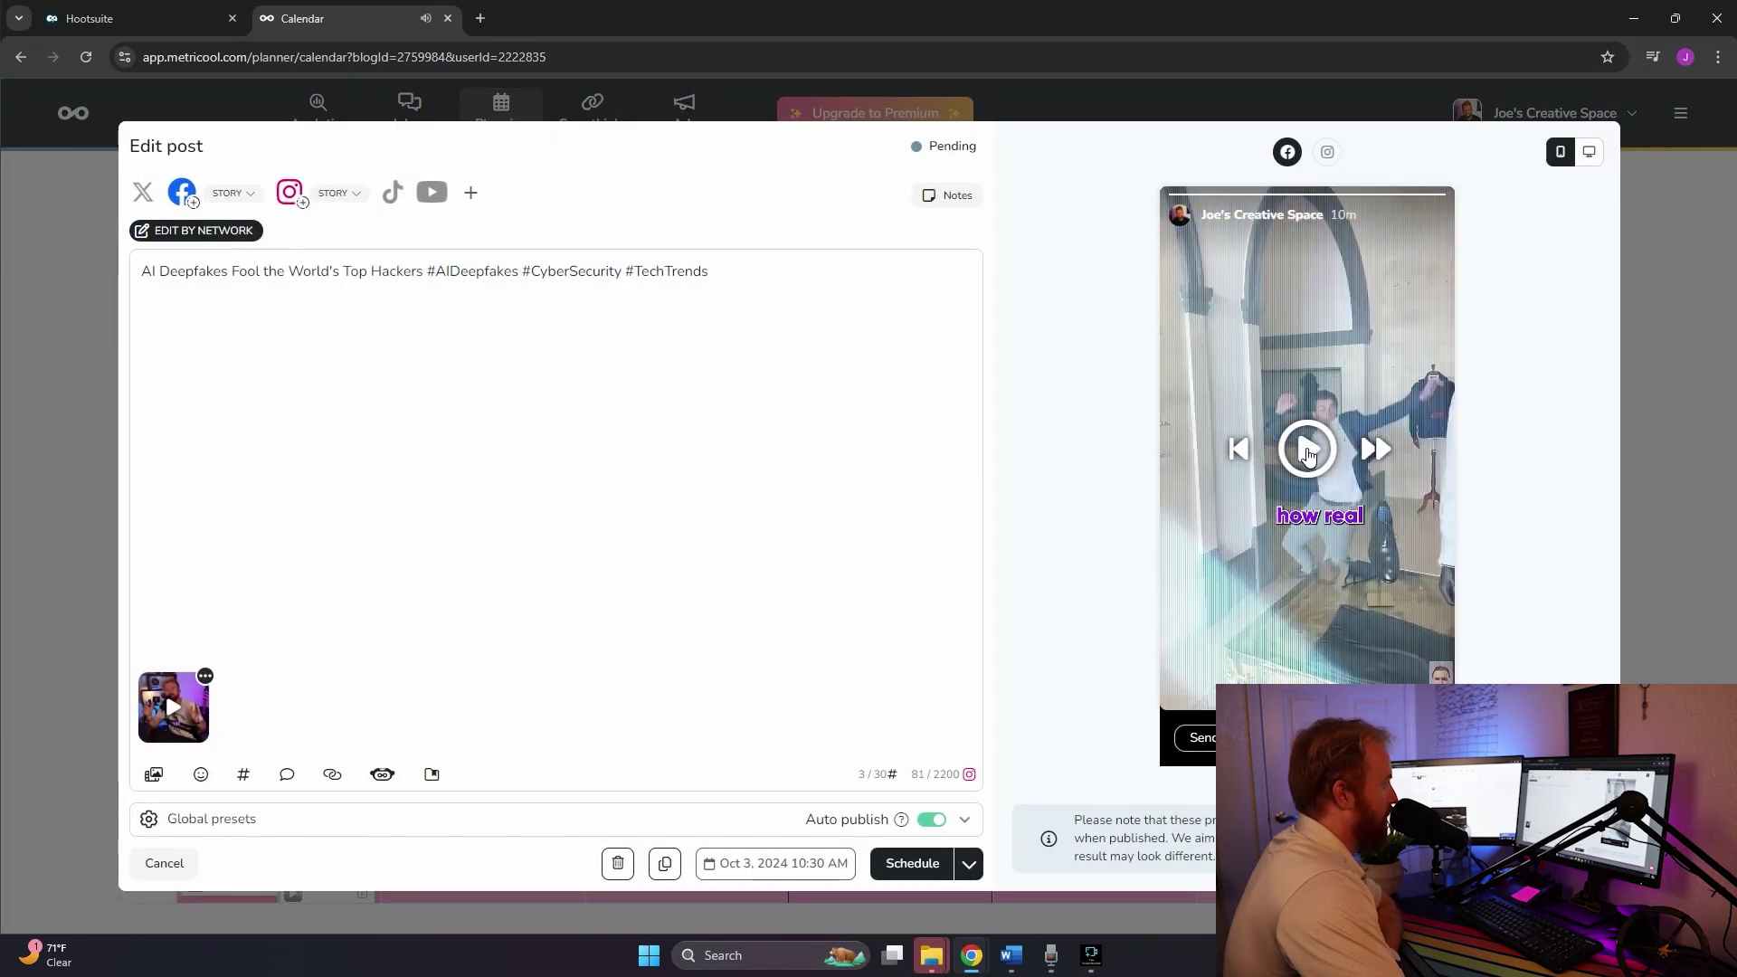
pyautogui.click(175, 869)
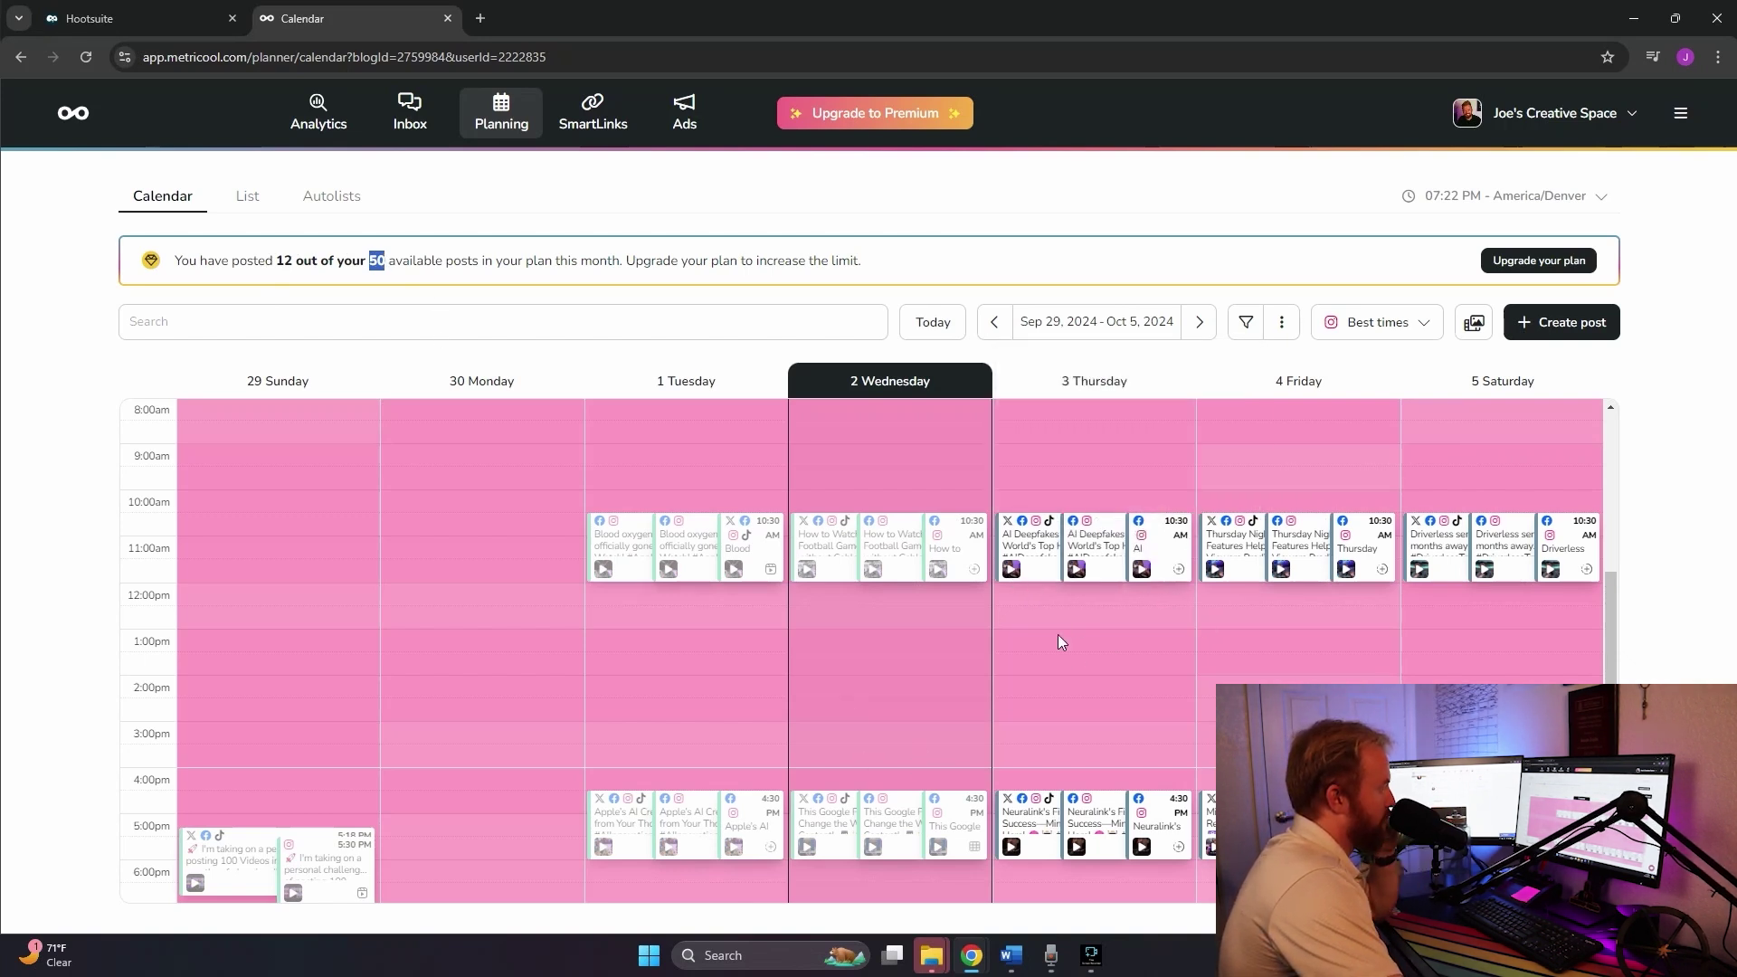
pyautogui.moveTo(1021, 572)
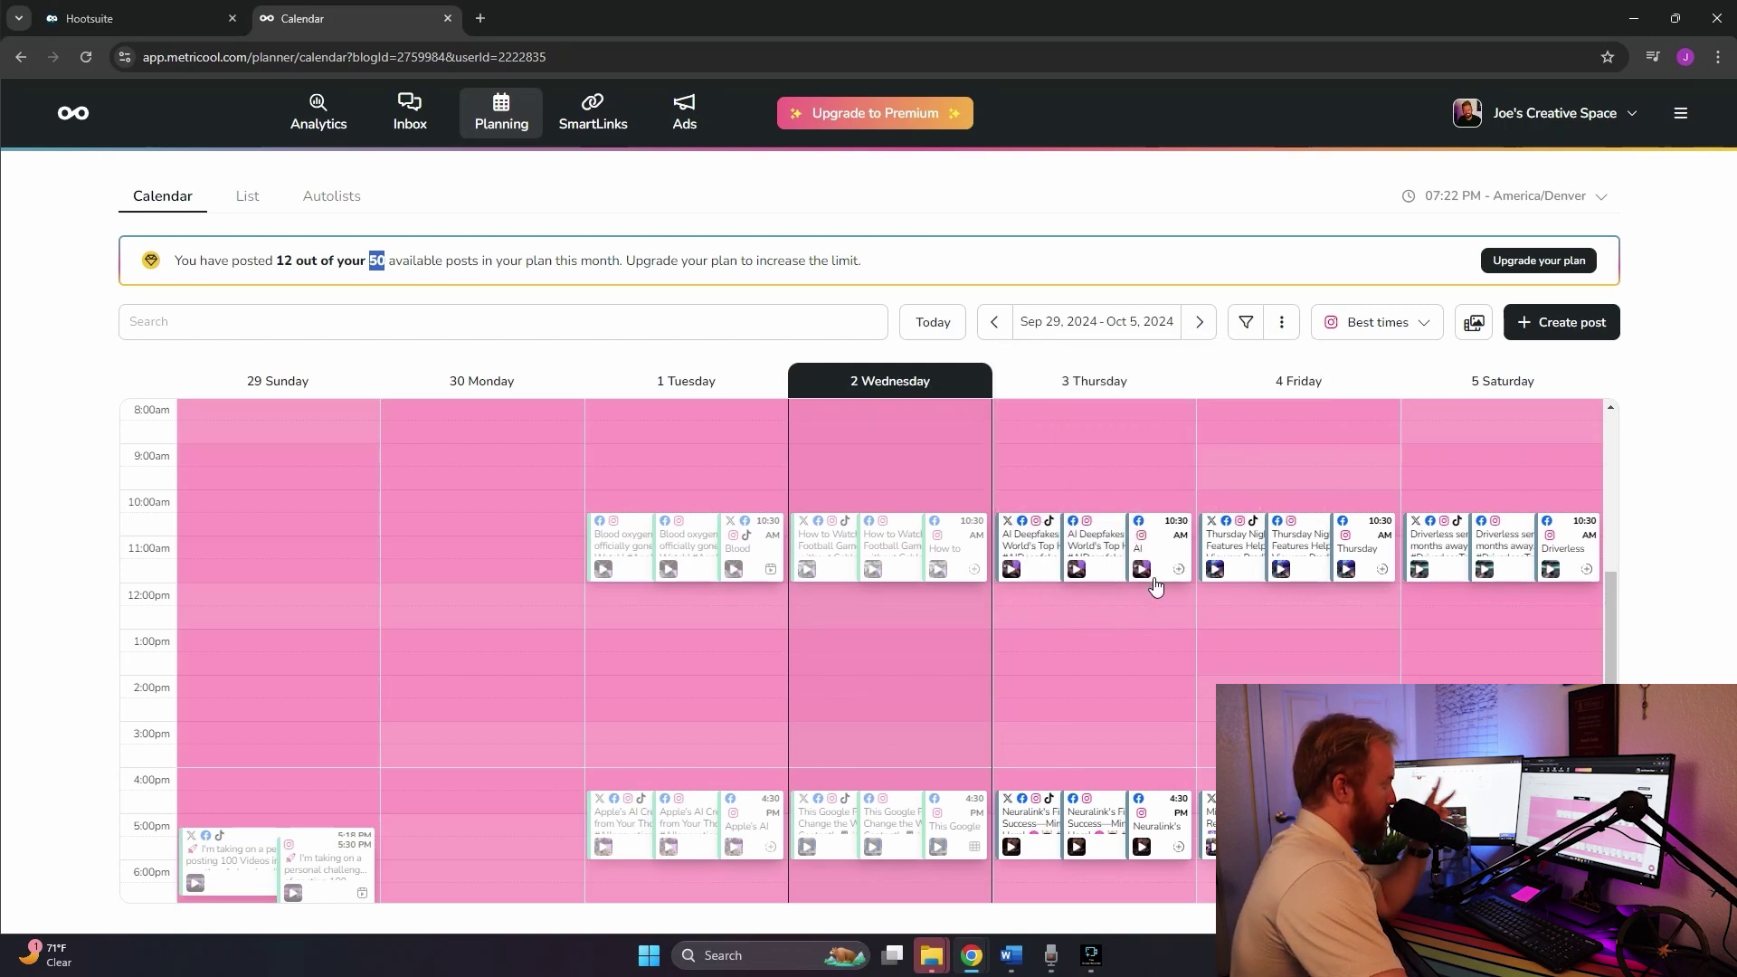
pyautogui.moveTo(1156, 546)
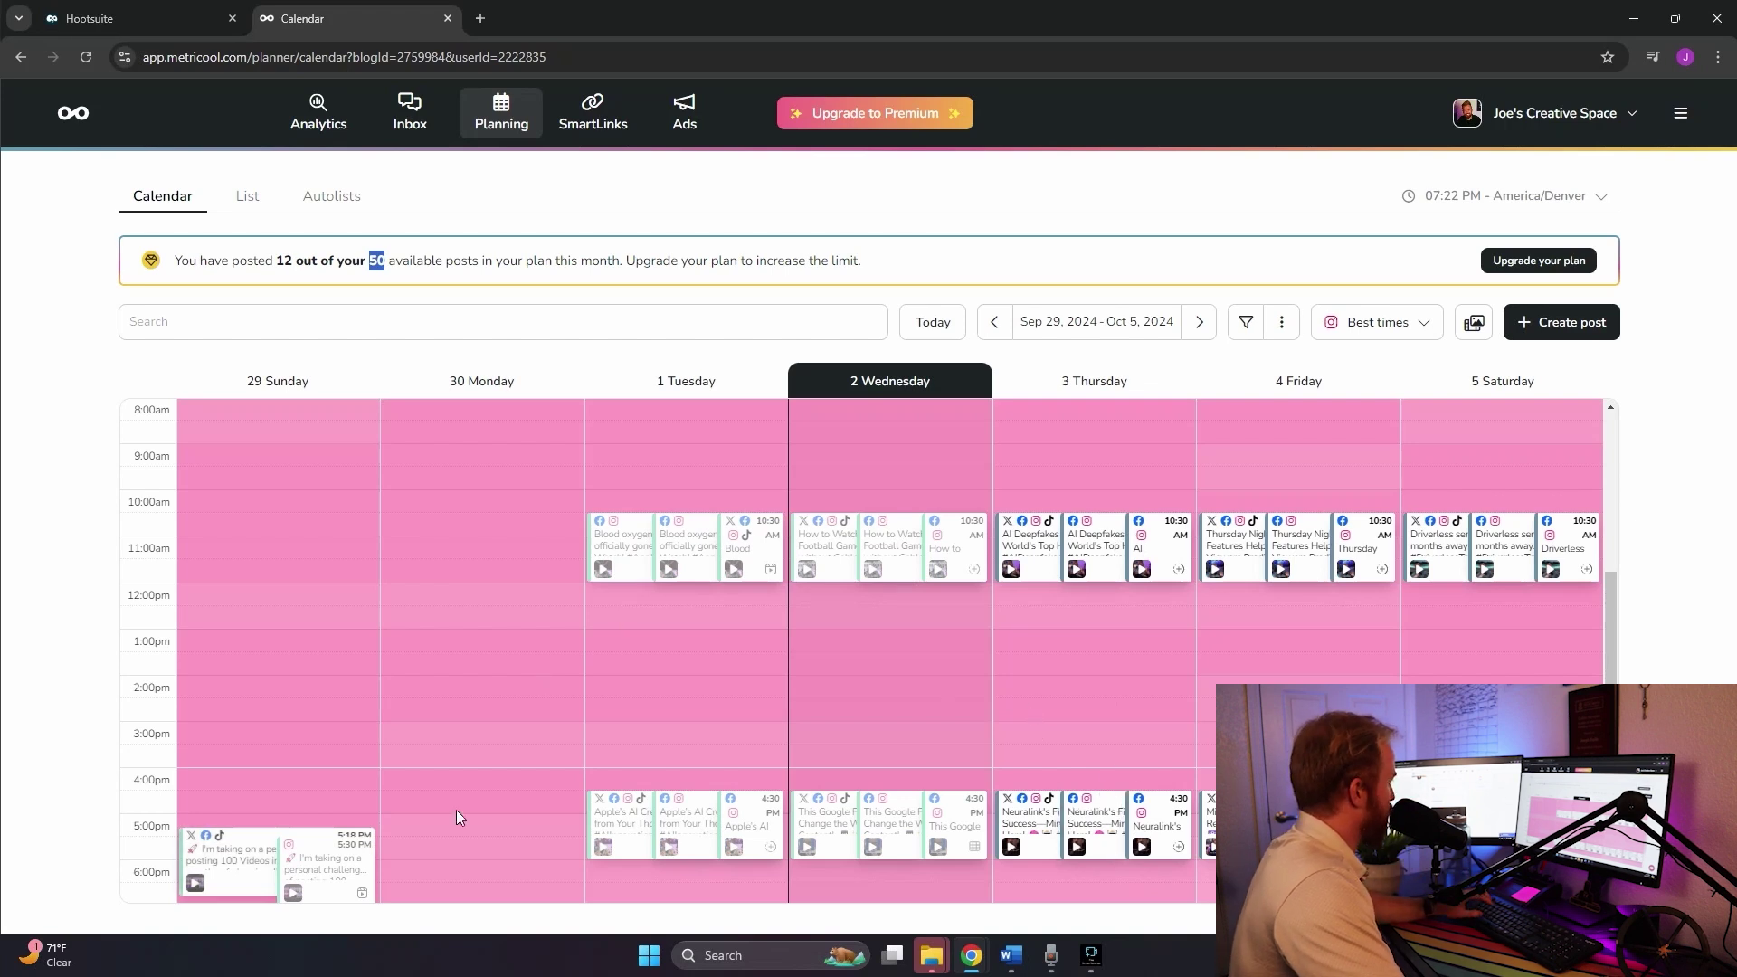
# Create a new post for Oct 9, 2024 at 10:30 AM in the following week and upload a video to it
pyautogui.click(1200, 324)
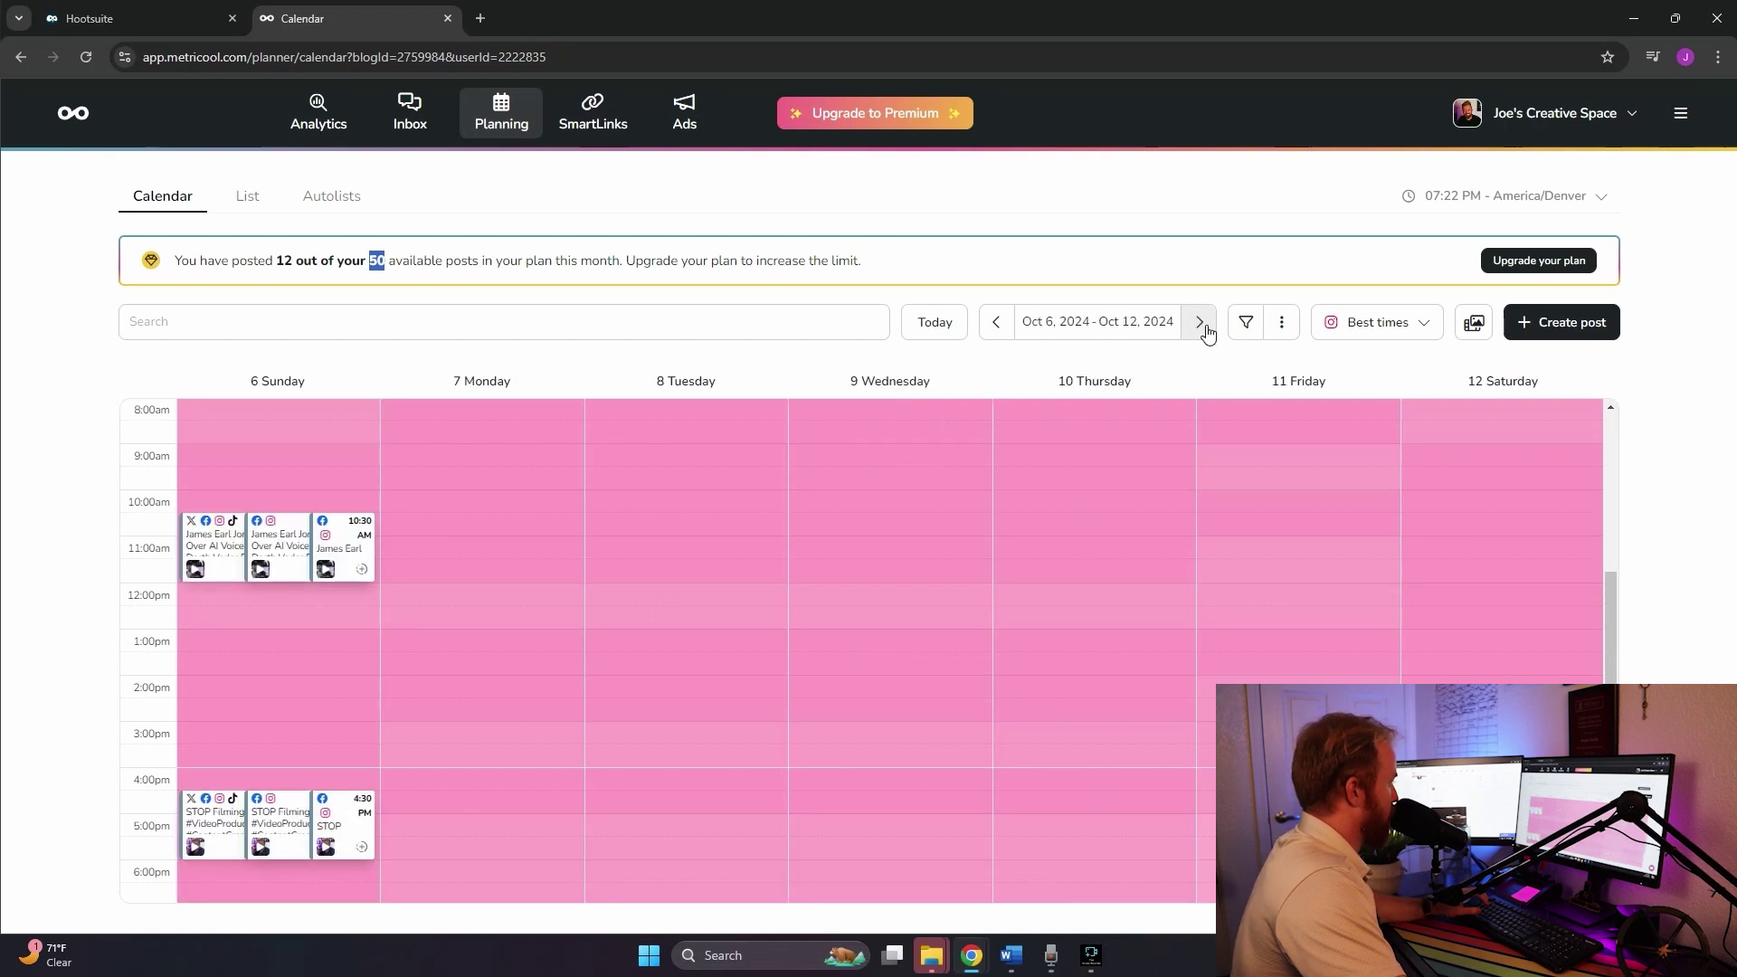
pyautogui.click(852, 529)
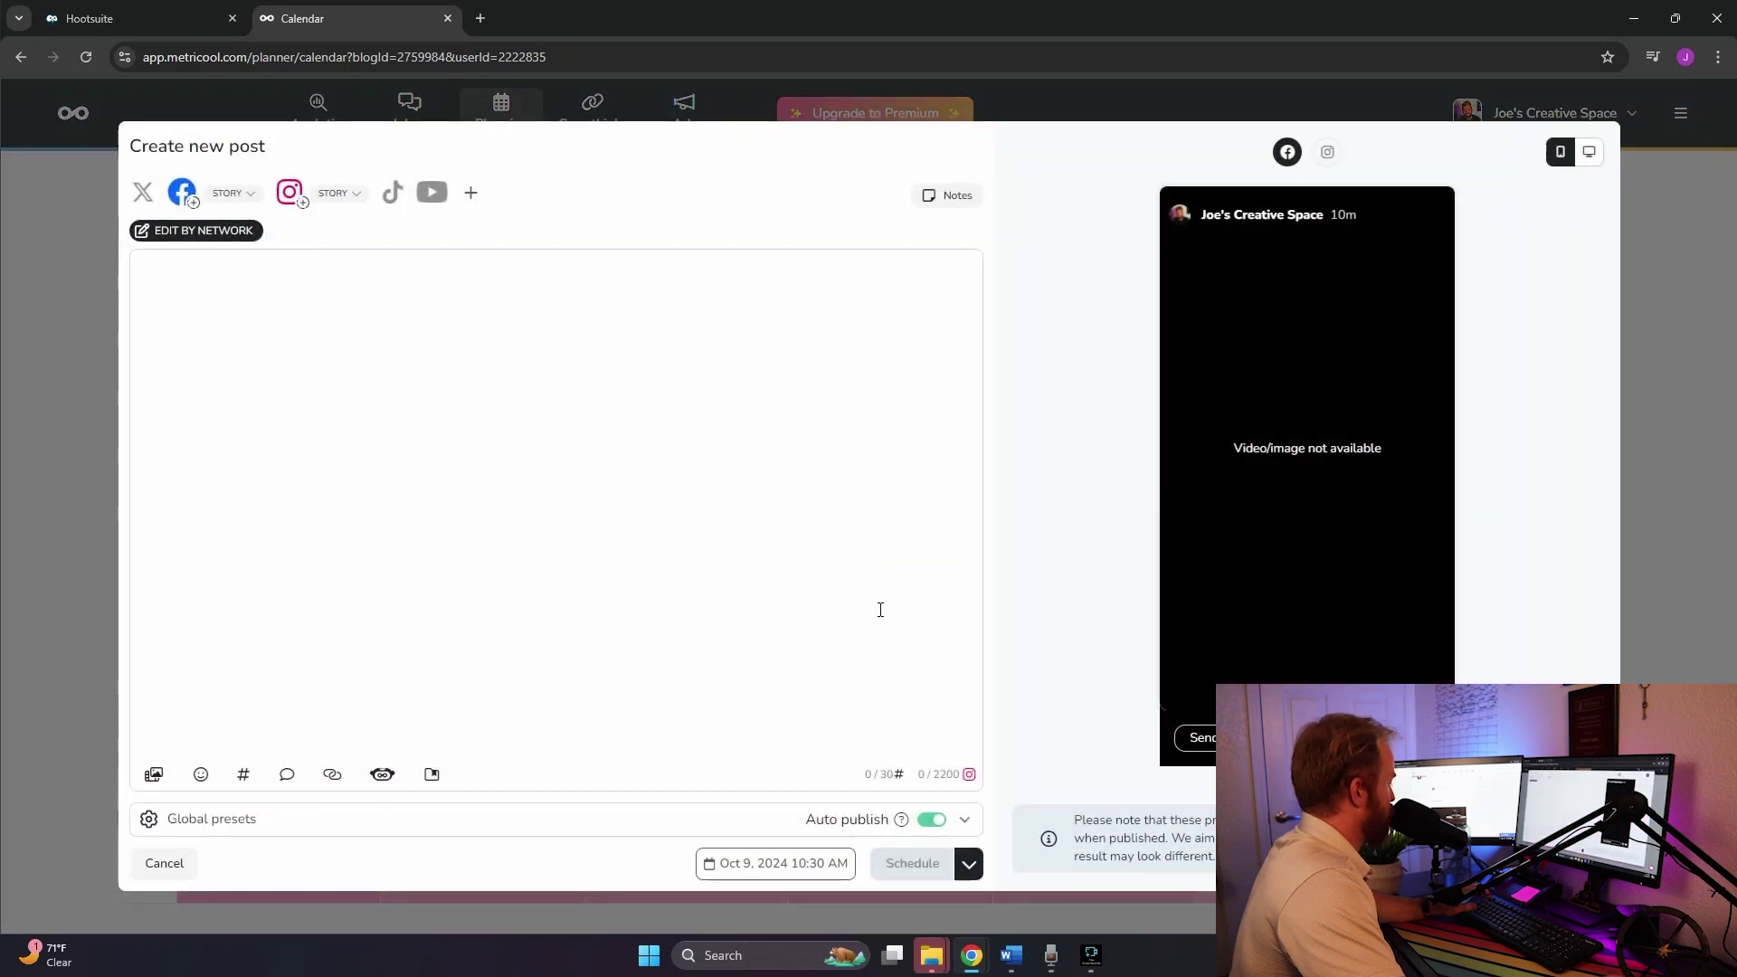
pyautogui.click(154, 775)
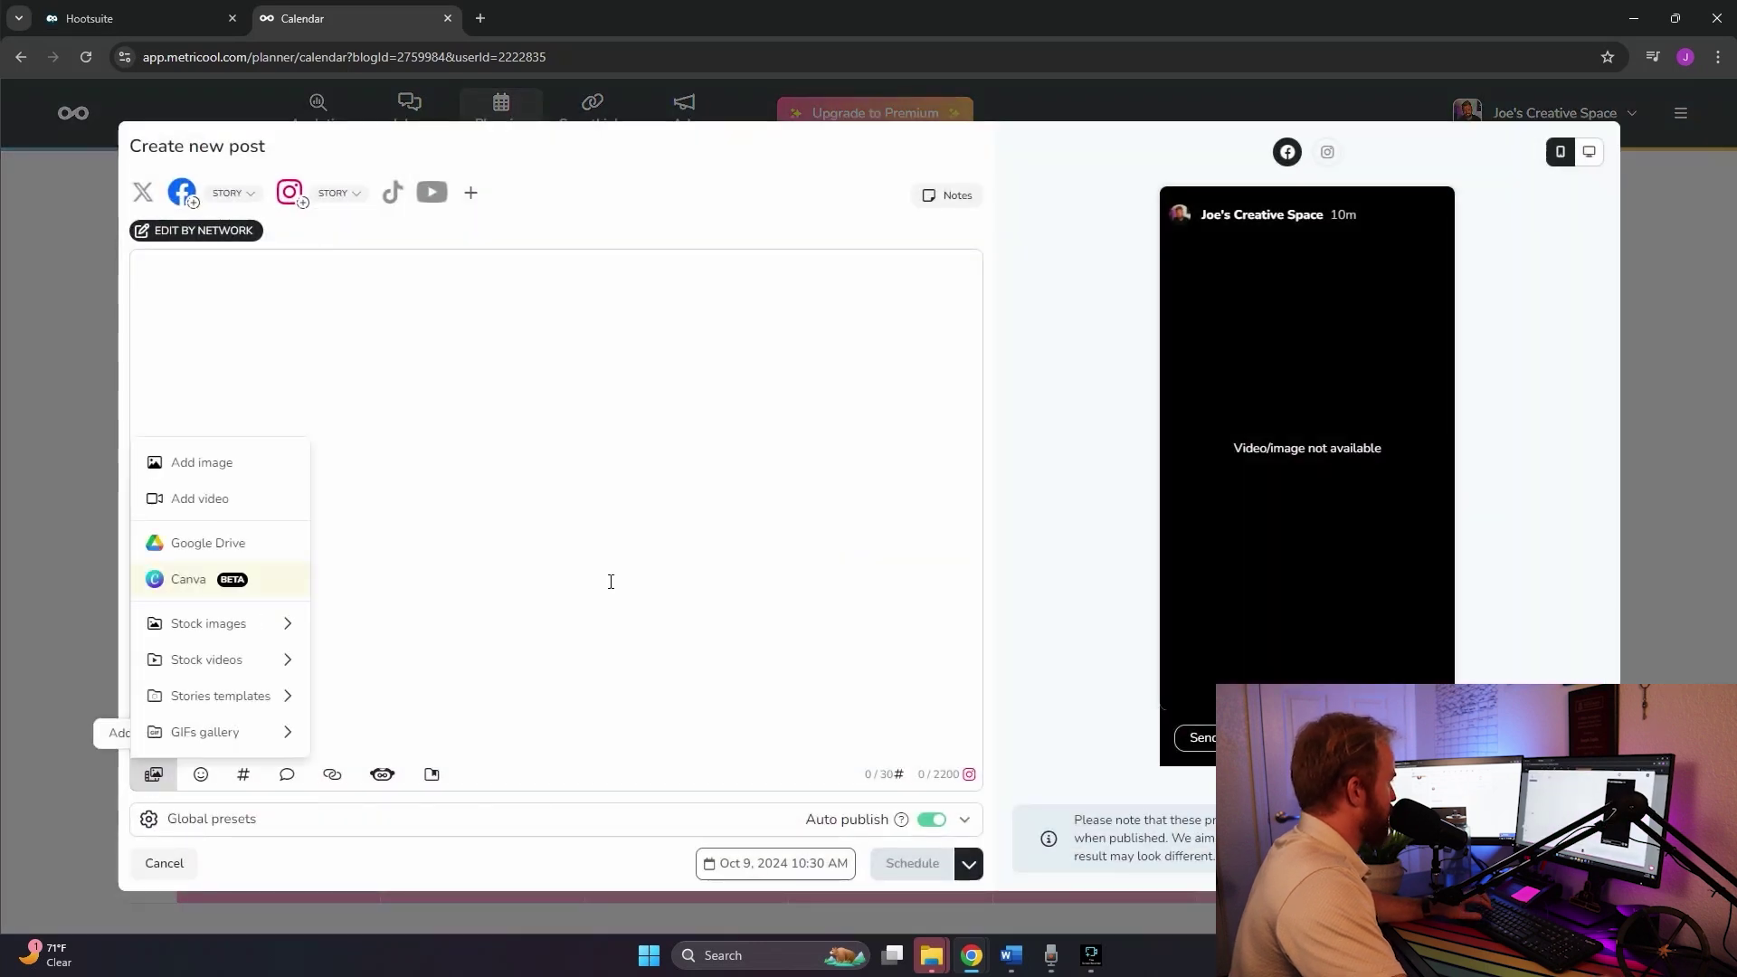
pyautogui.click(233, 497)
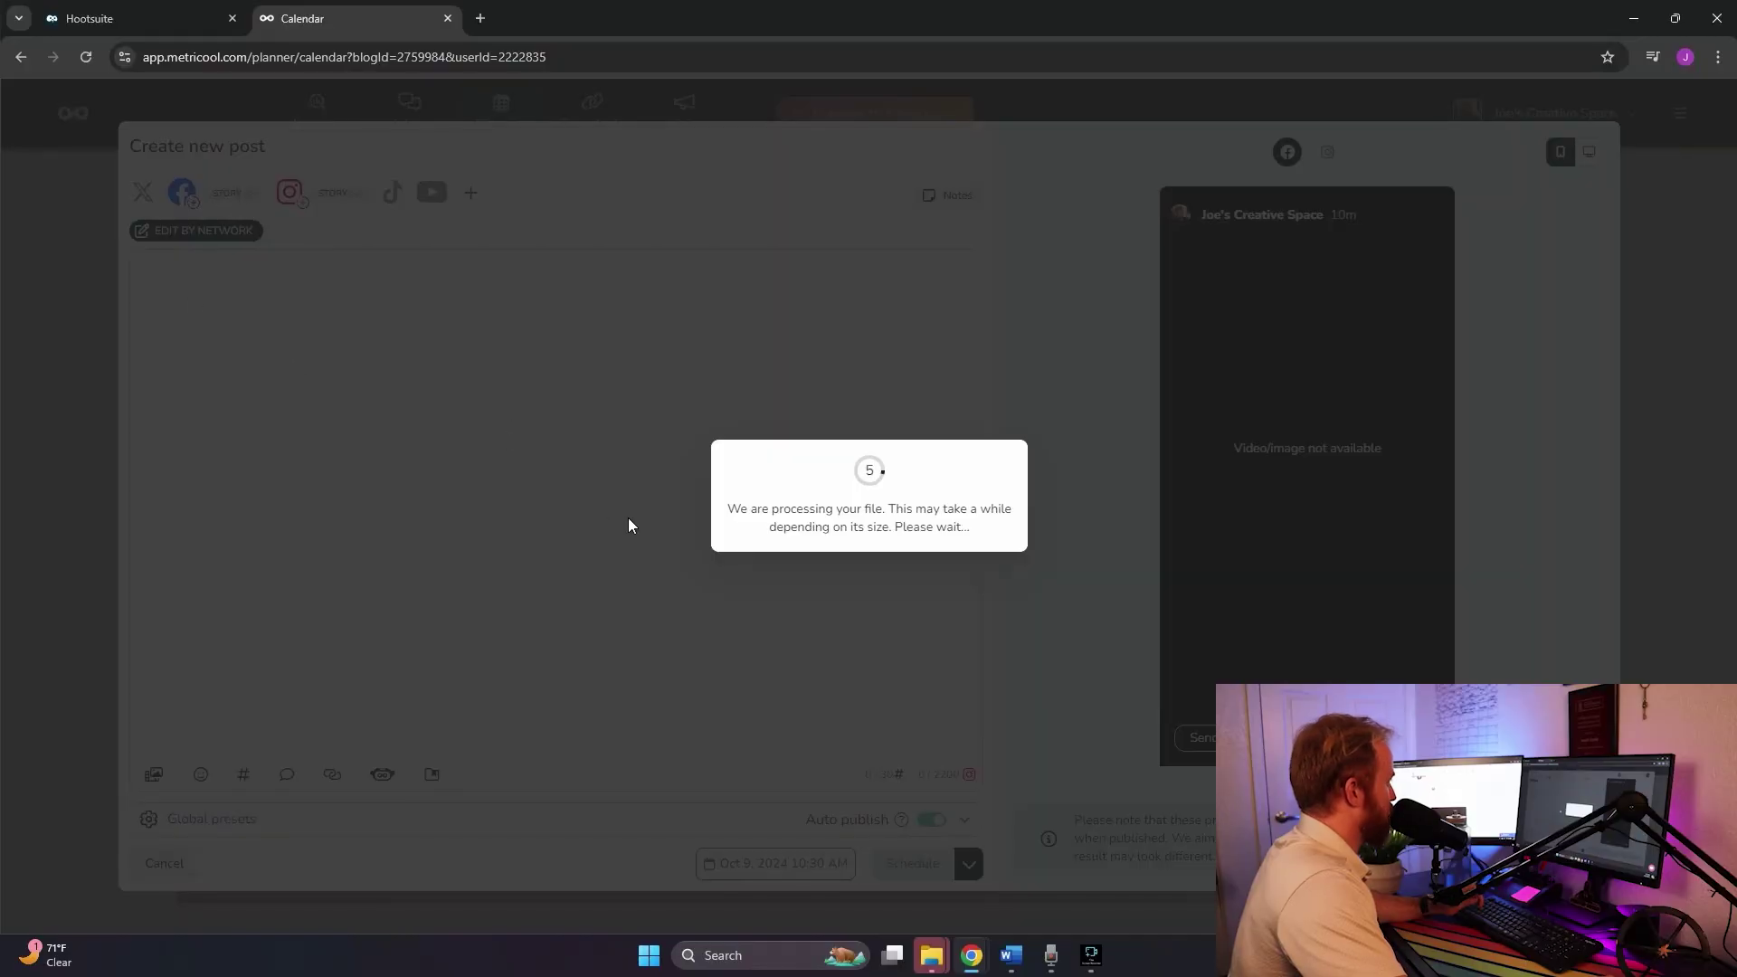
# Open the Reddit thread "Thoughts on Metricool?" in a new browser tab, read its comments, and return to the Metricool draft post
pyautogui.click(479, 18)
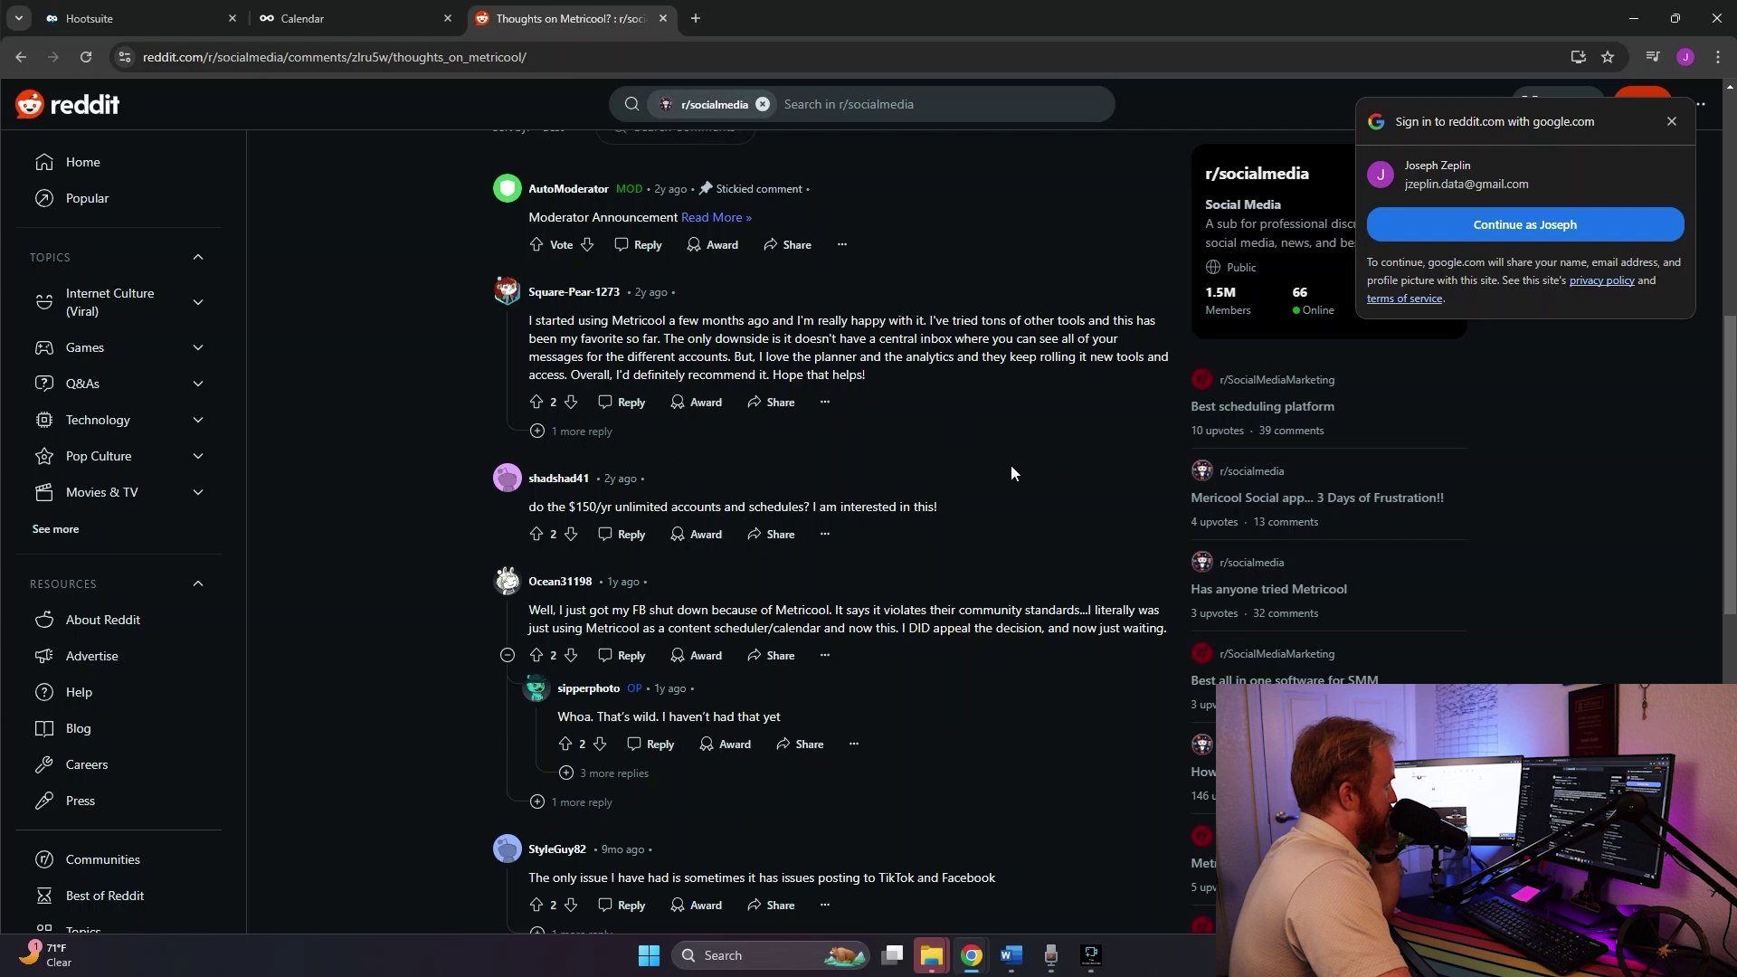
pyautogui.scroll(-1, 1010, 470)
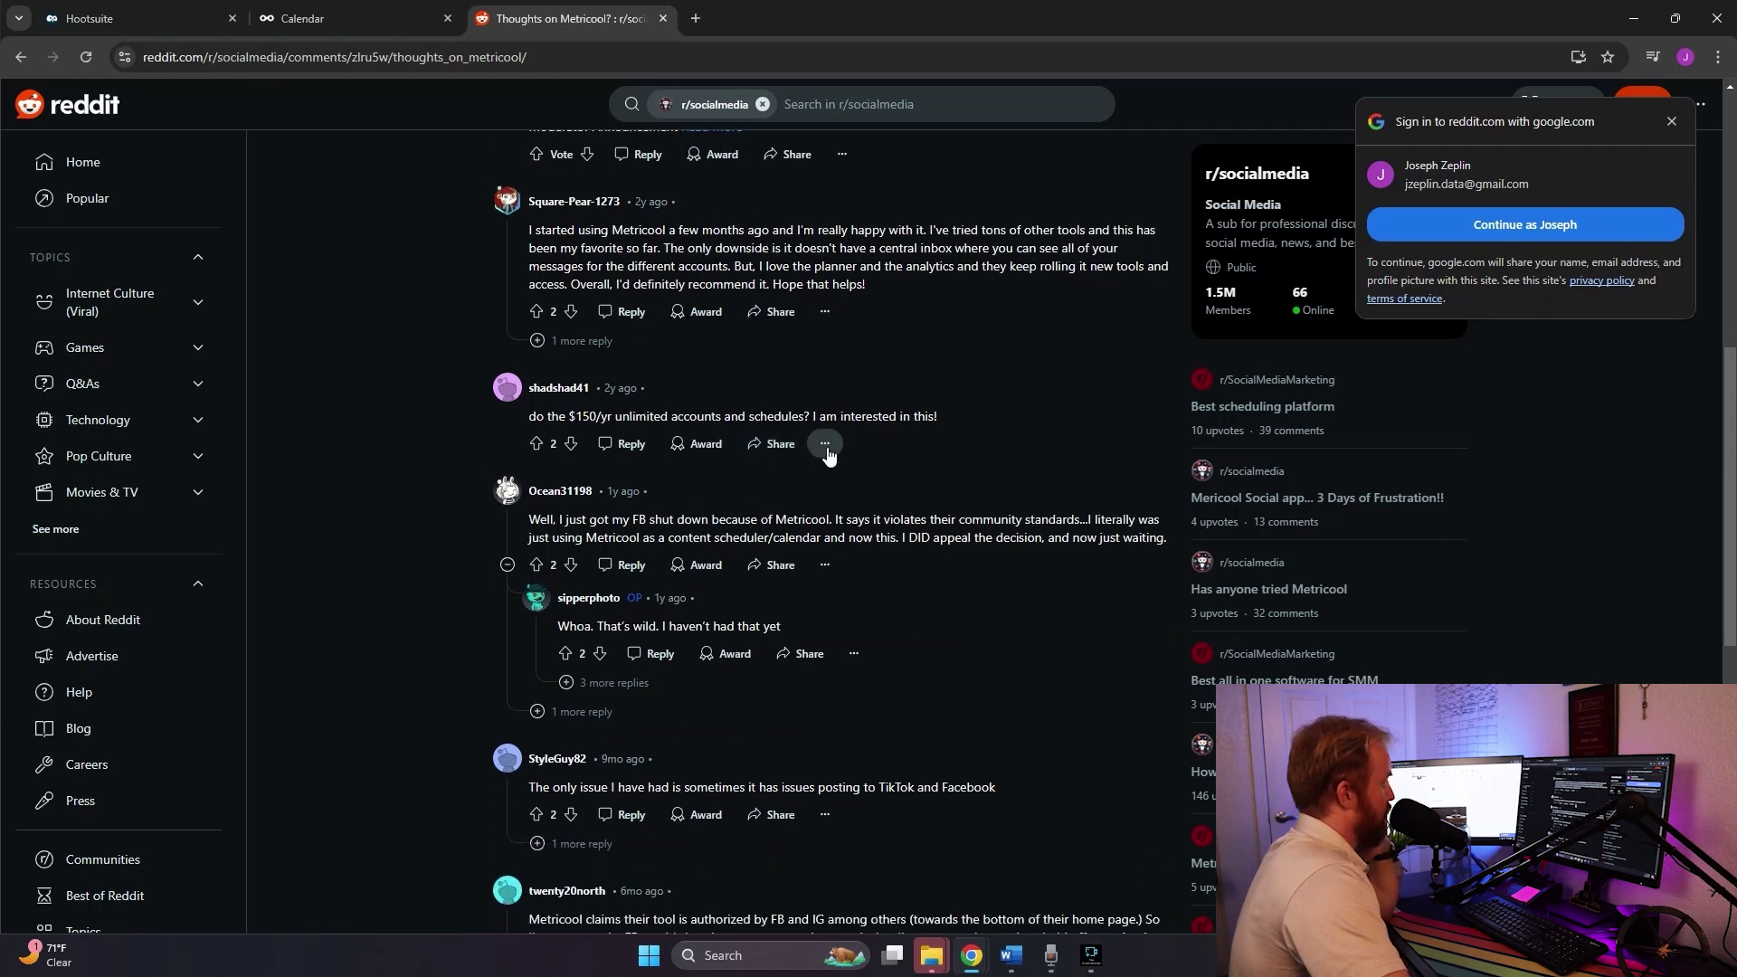
pyautogui.scroll(-1, 866, 557)
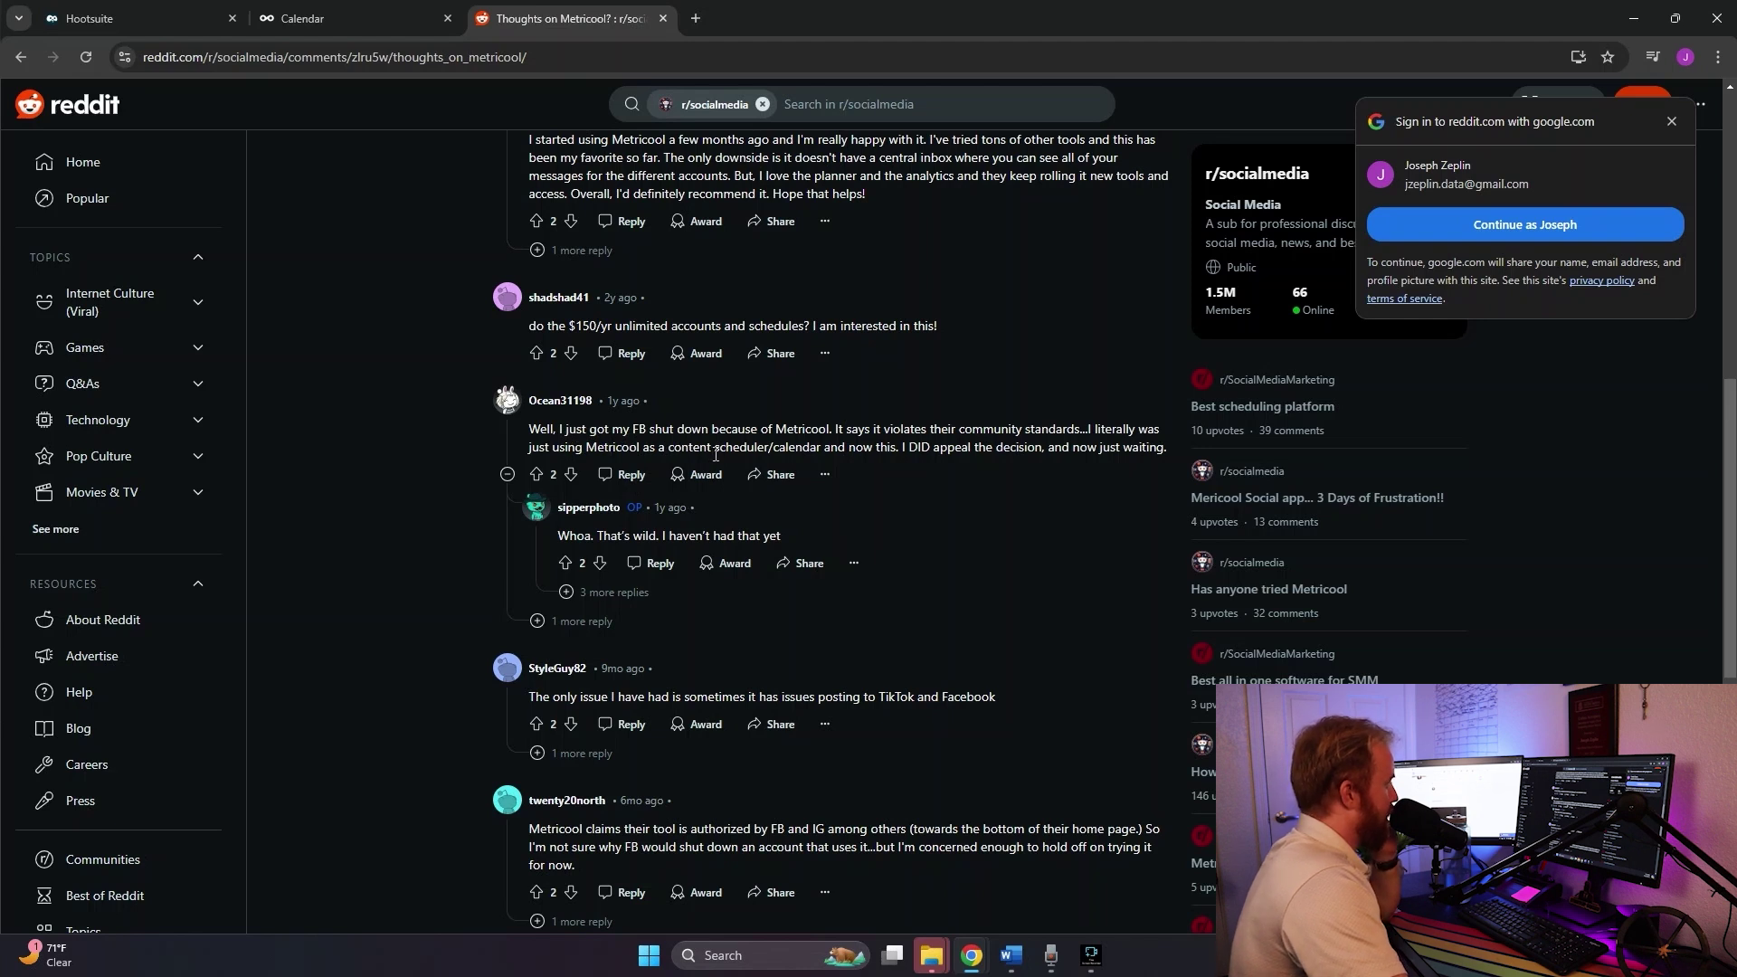
pyautogui.scroll(-3, 716, 454)
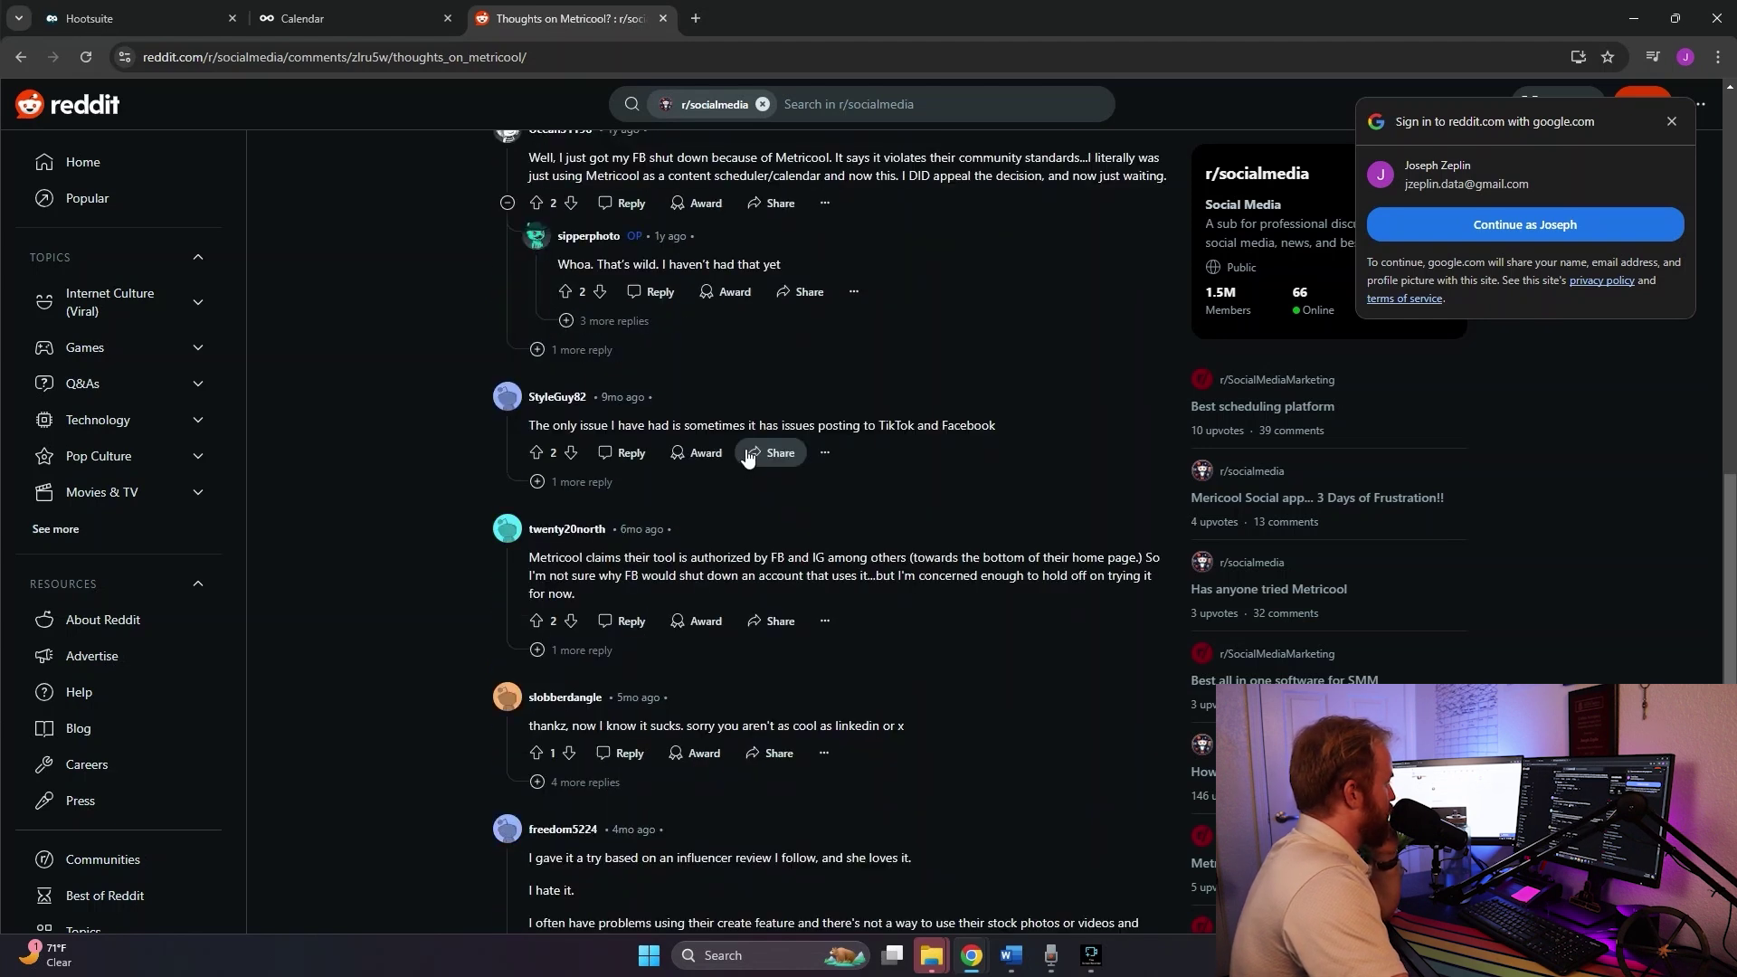
pyautogui.scroll(10, 747, 458)
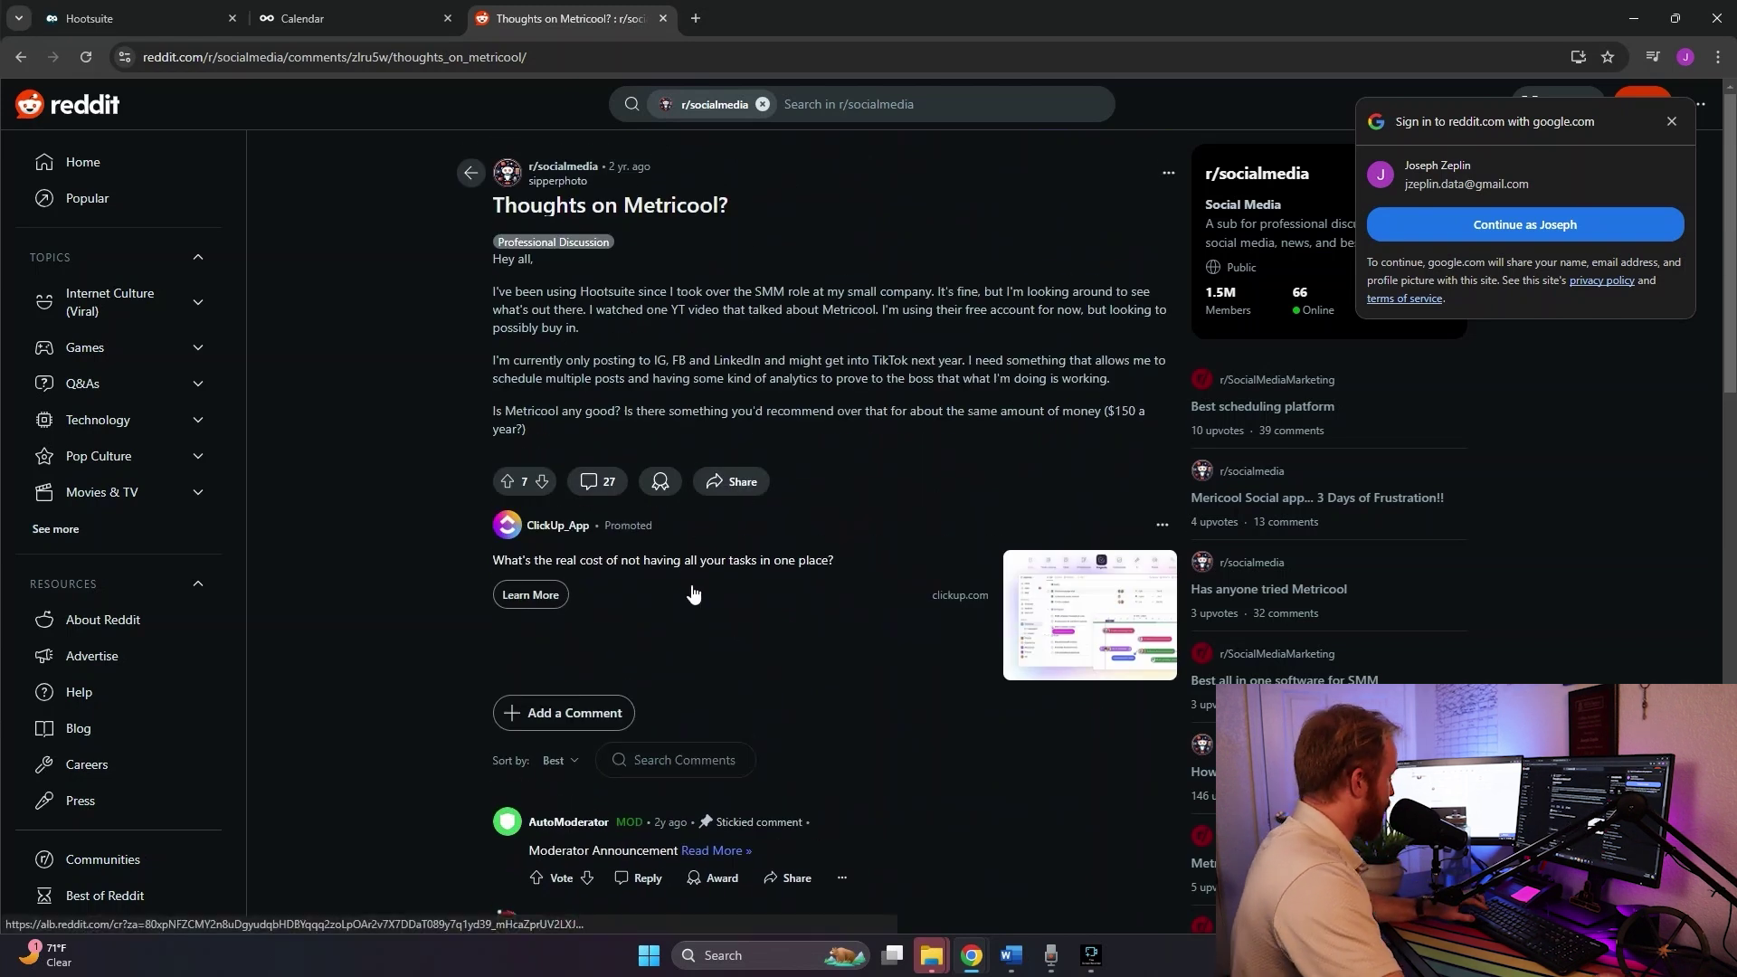
pyautogui.click(337, 12)
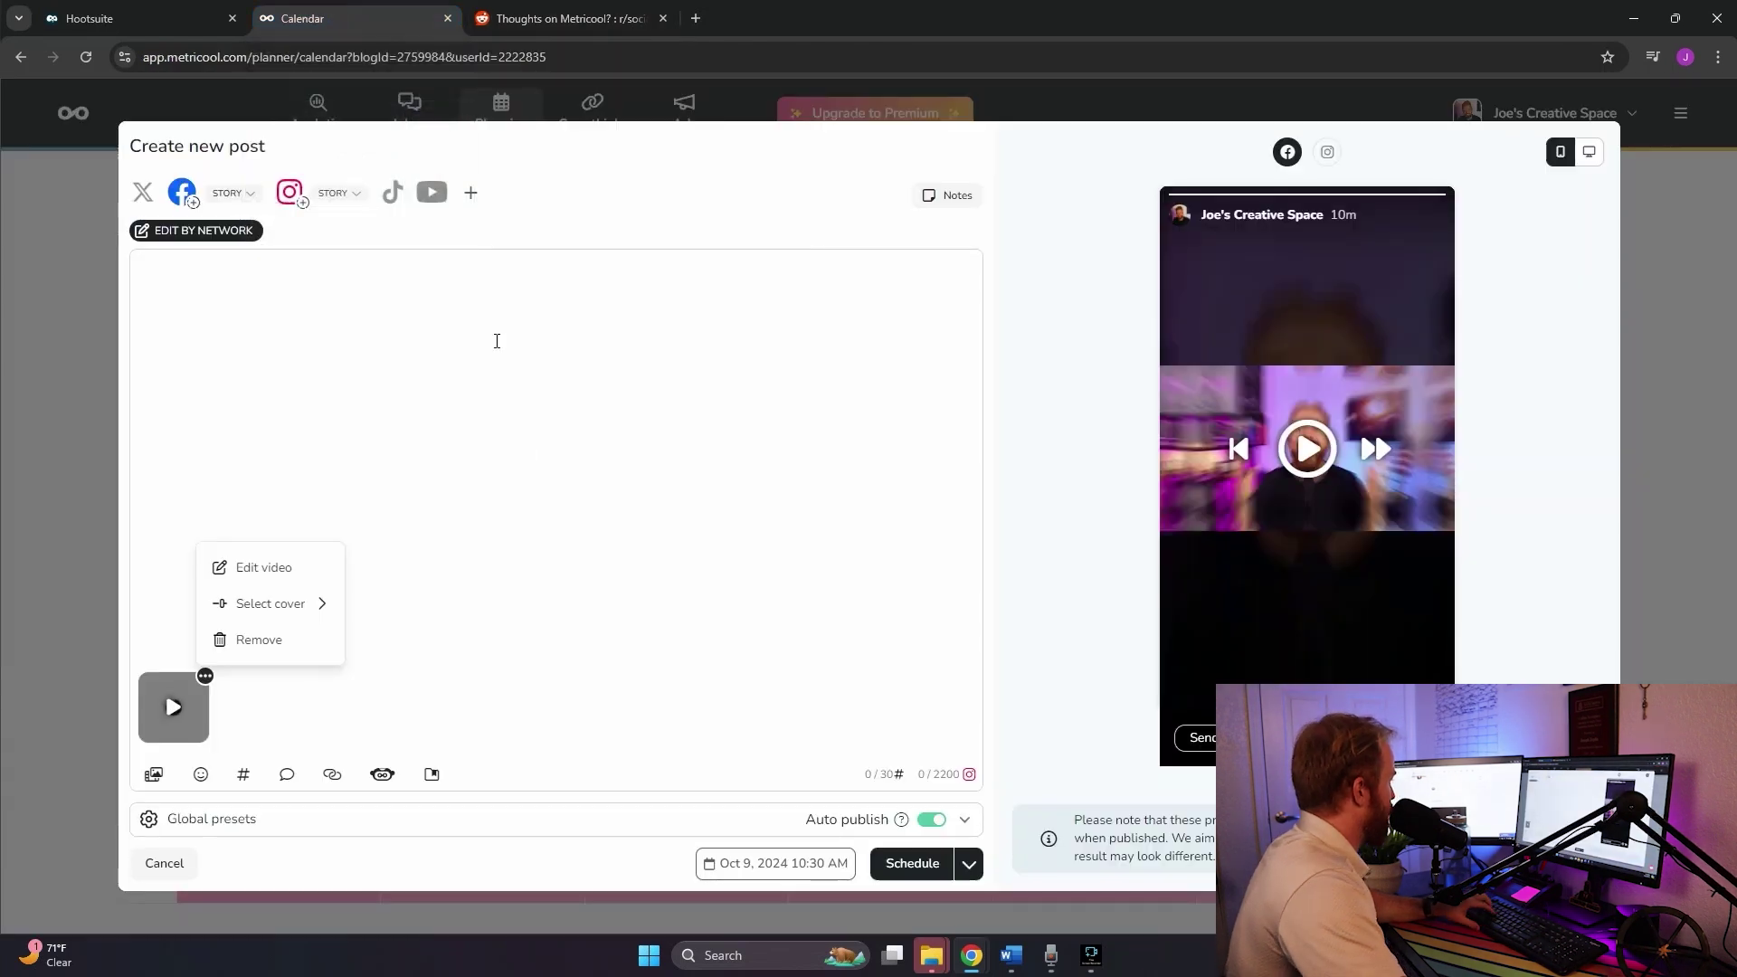
# Check the uploaded video's cover options and add the "Big Announcement!" caption about the "100 Videos in 100 Days" challenge to the post
pyautogui.moveTo(323, 612)
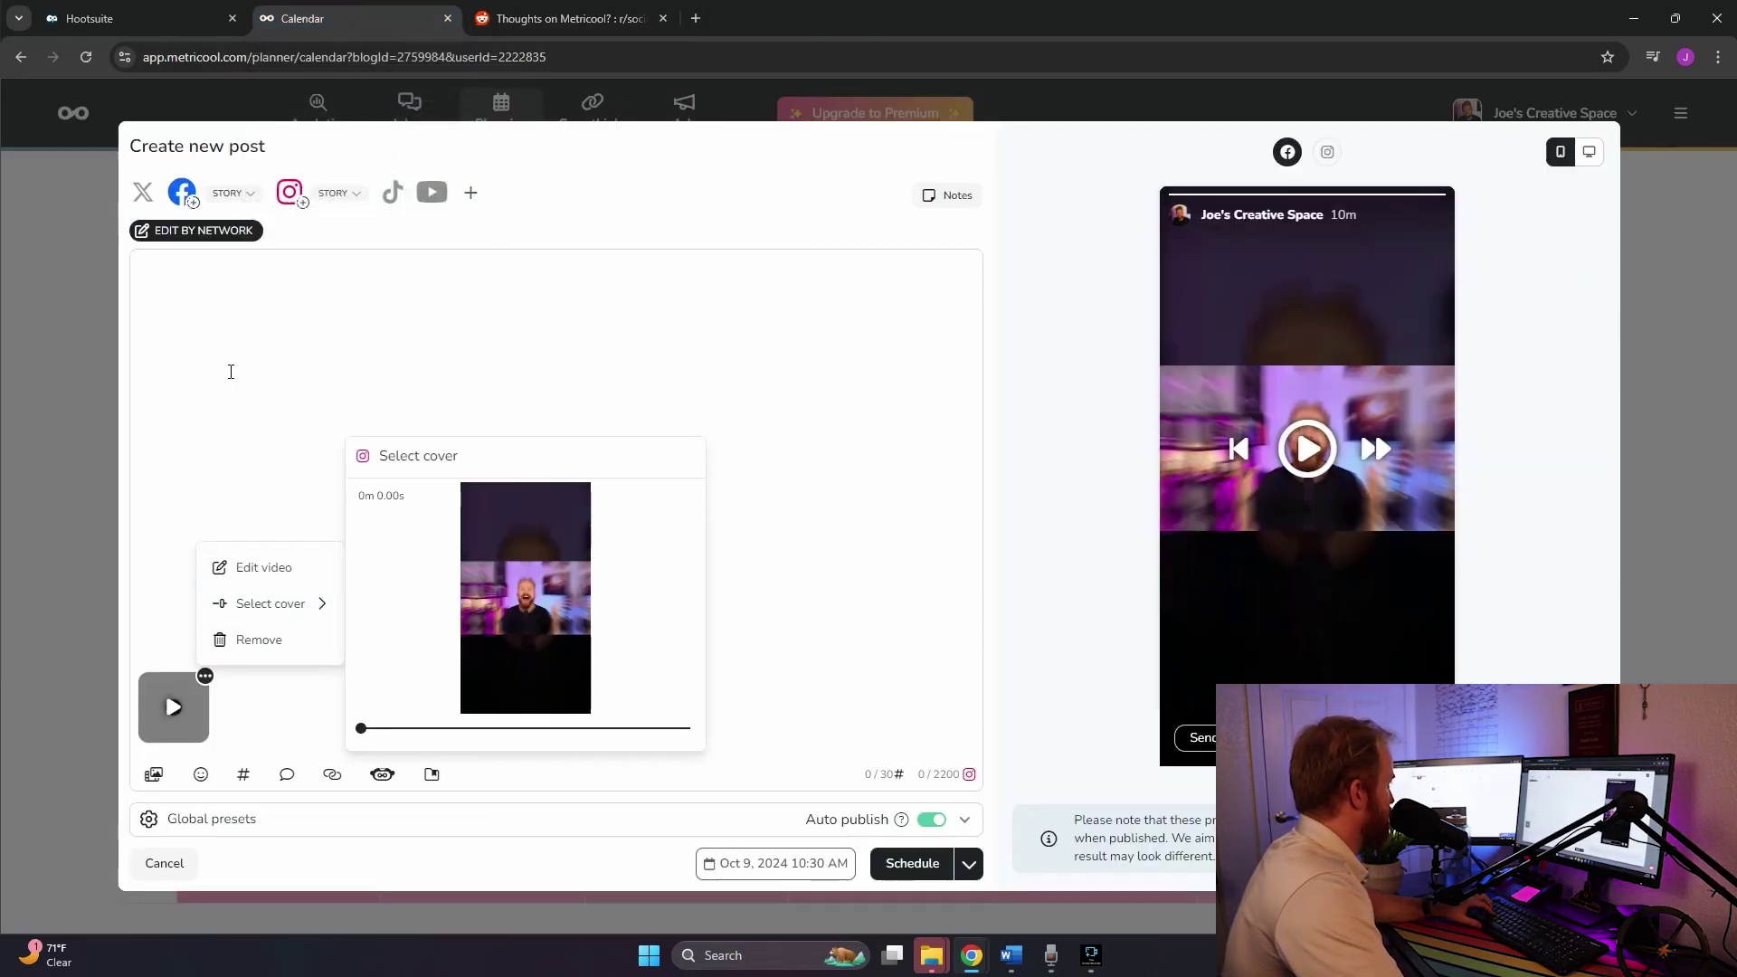
pyautogui.click(232, 371)
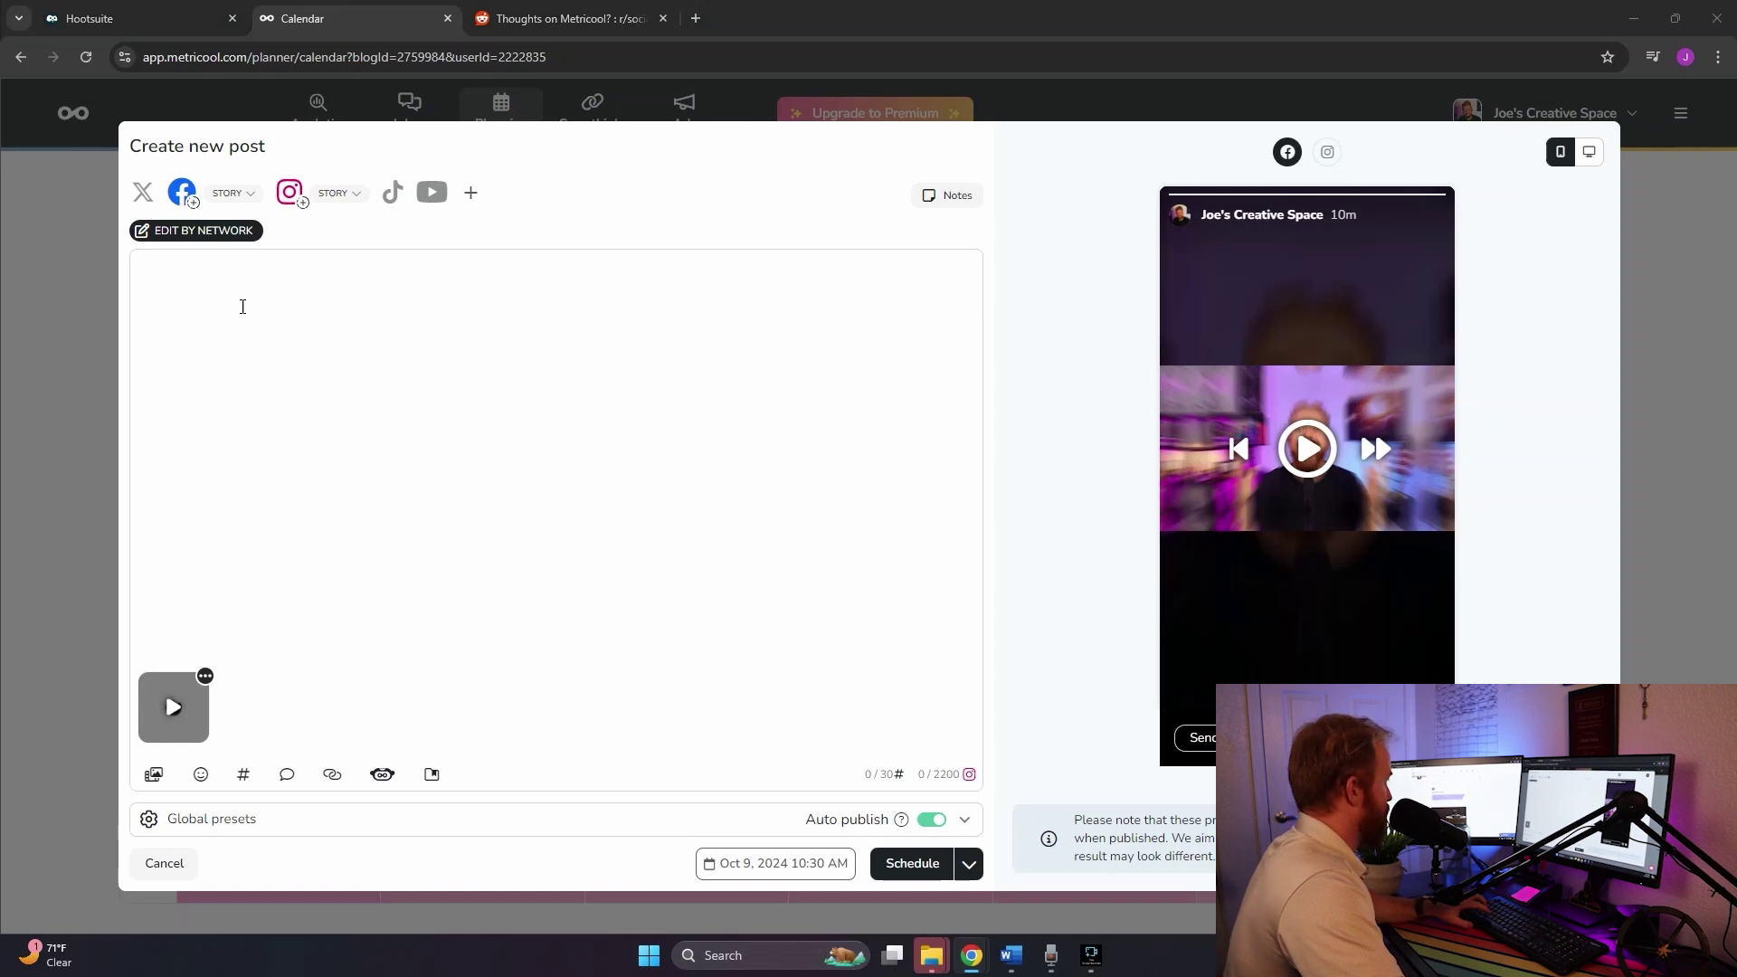
pyautogui.click(226, 298)
pyautogui.write('🚀 Big Announcement! 🚀 I\'m taking on a personal challenge of posting "100 Videos in 100 Days"!🎥 After months of planning, I\'m finally ready to share insights on AI, Business, & Tech to help you automate your daily life & boost your productivity. I can\'t wait for you to check it out - hope you find the content valuable!🙌')
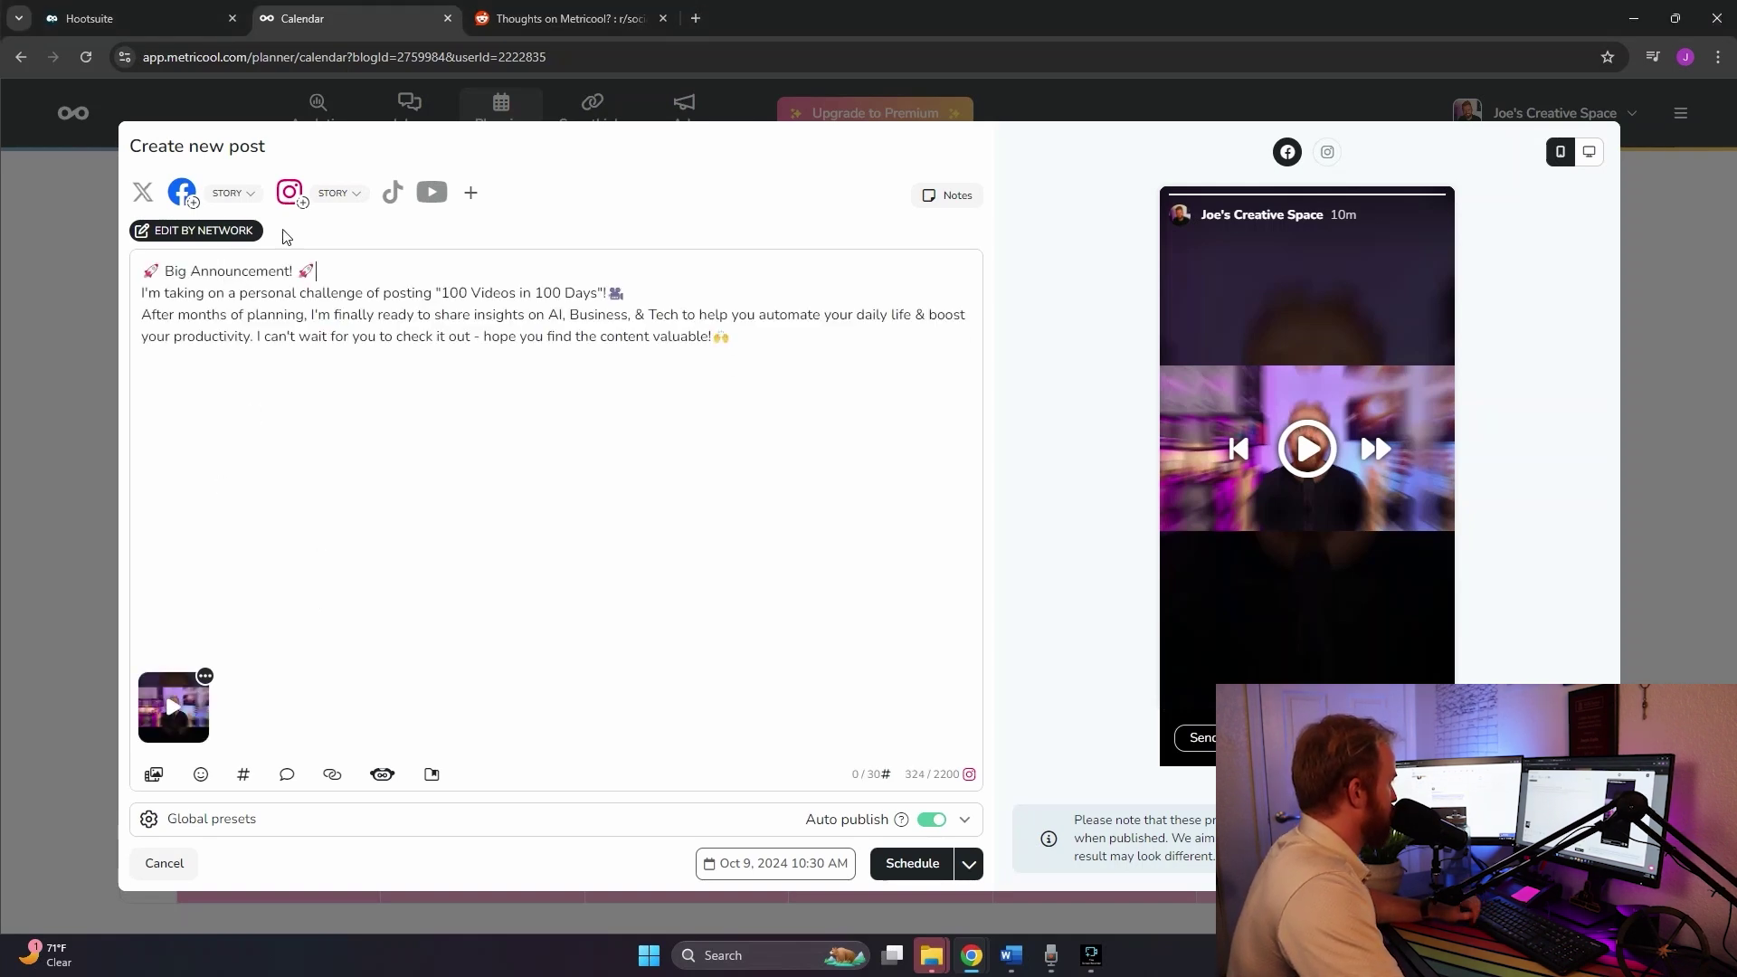
# Add TikTok and X to the post's networks and read the publishing requirements listed for both
pyautogui.click(391, 192)
pyautogui.click(143, 192)
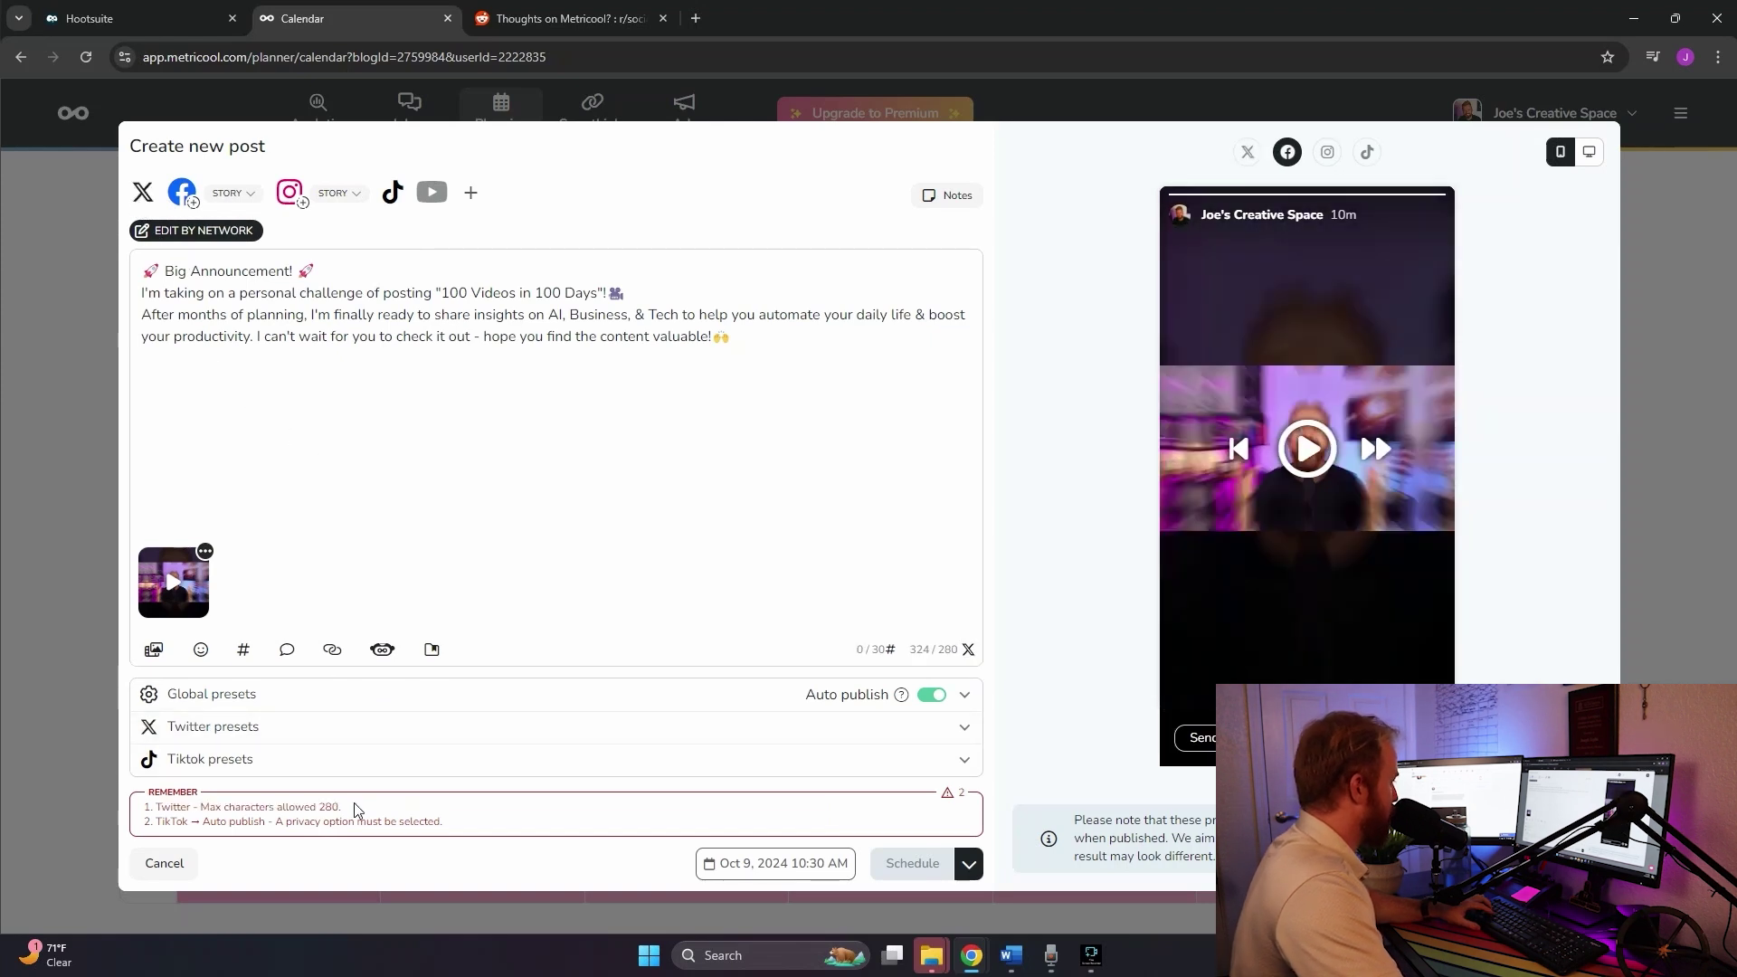
pyautogui.moveTo(159, 813); pyautogui.dragTo(458, 830)
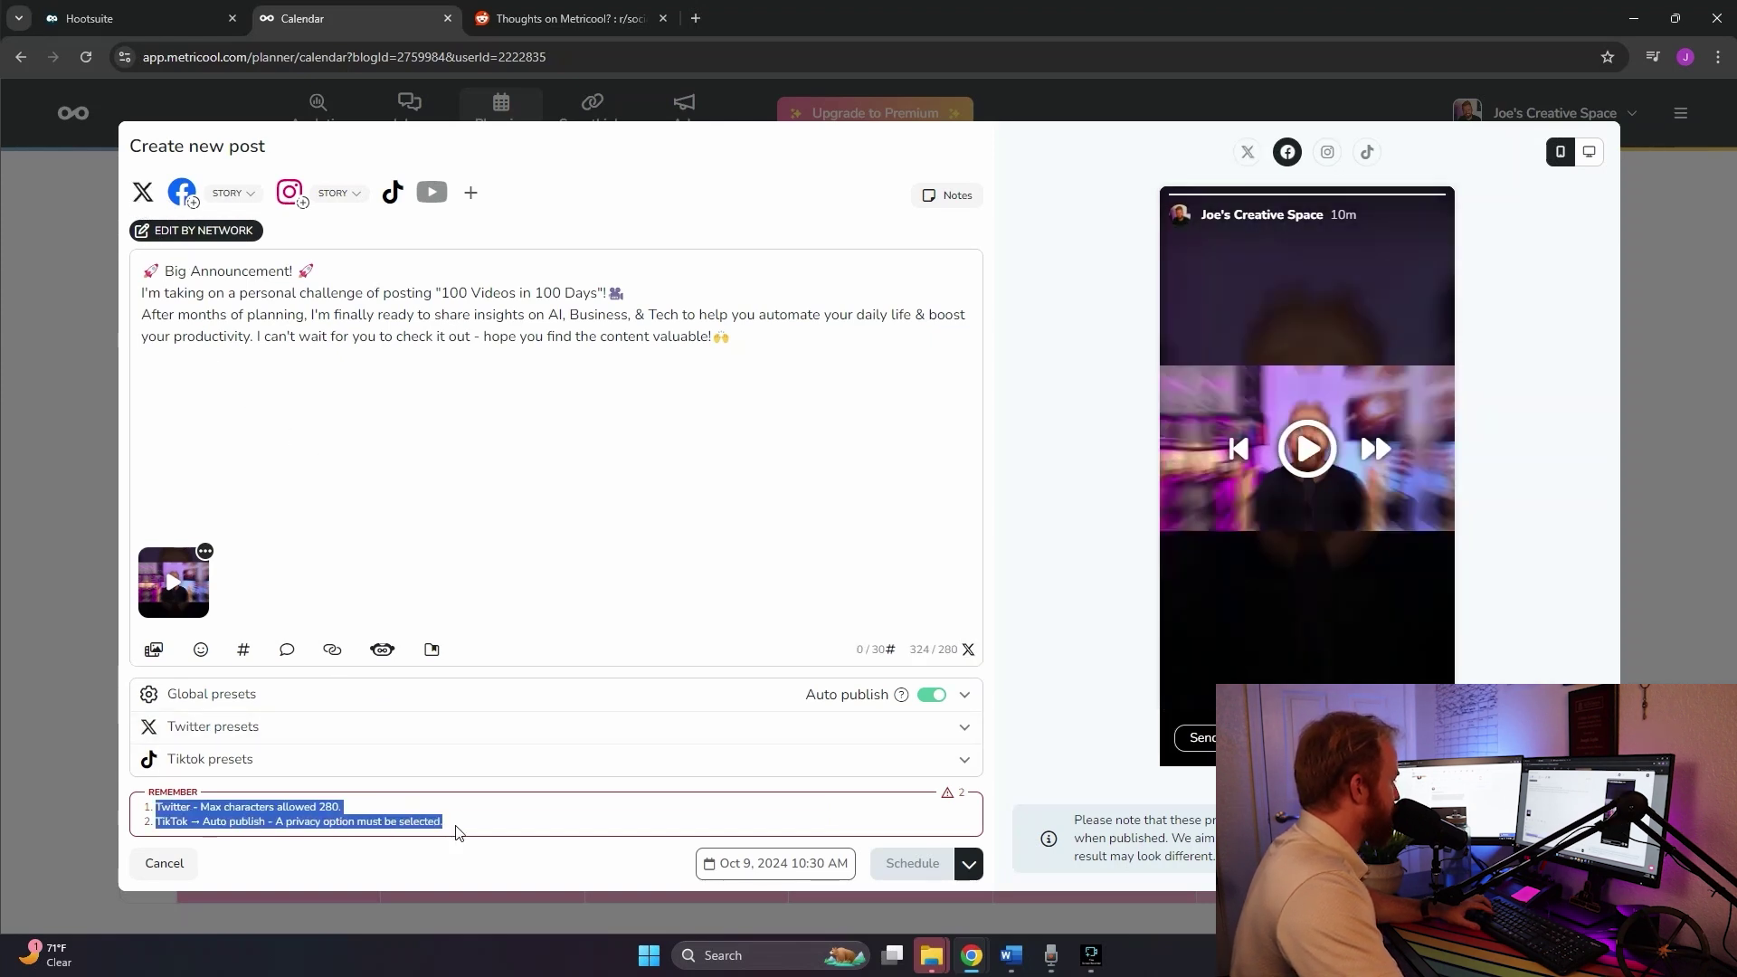
pyautogui.click(461, 547)
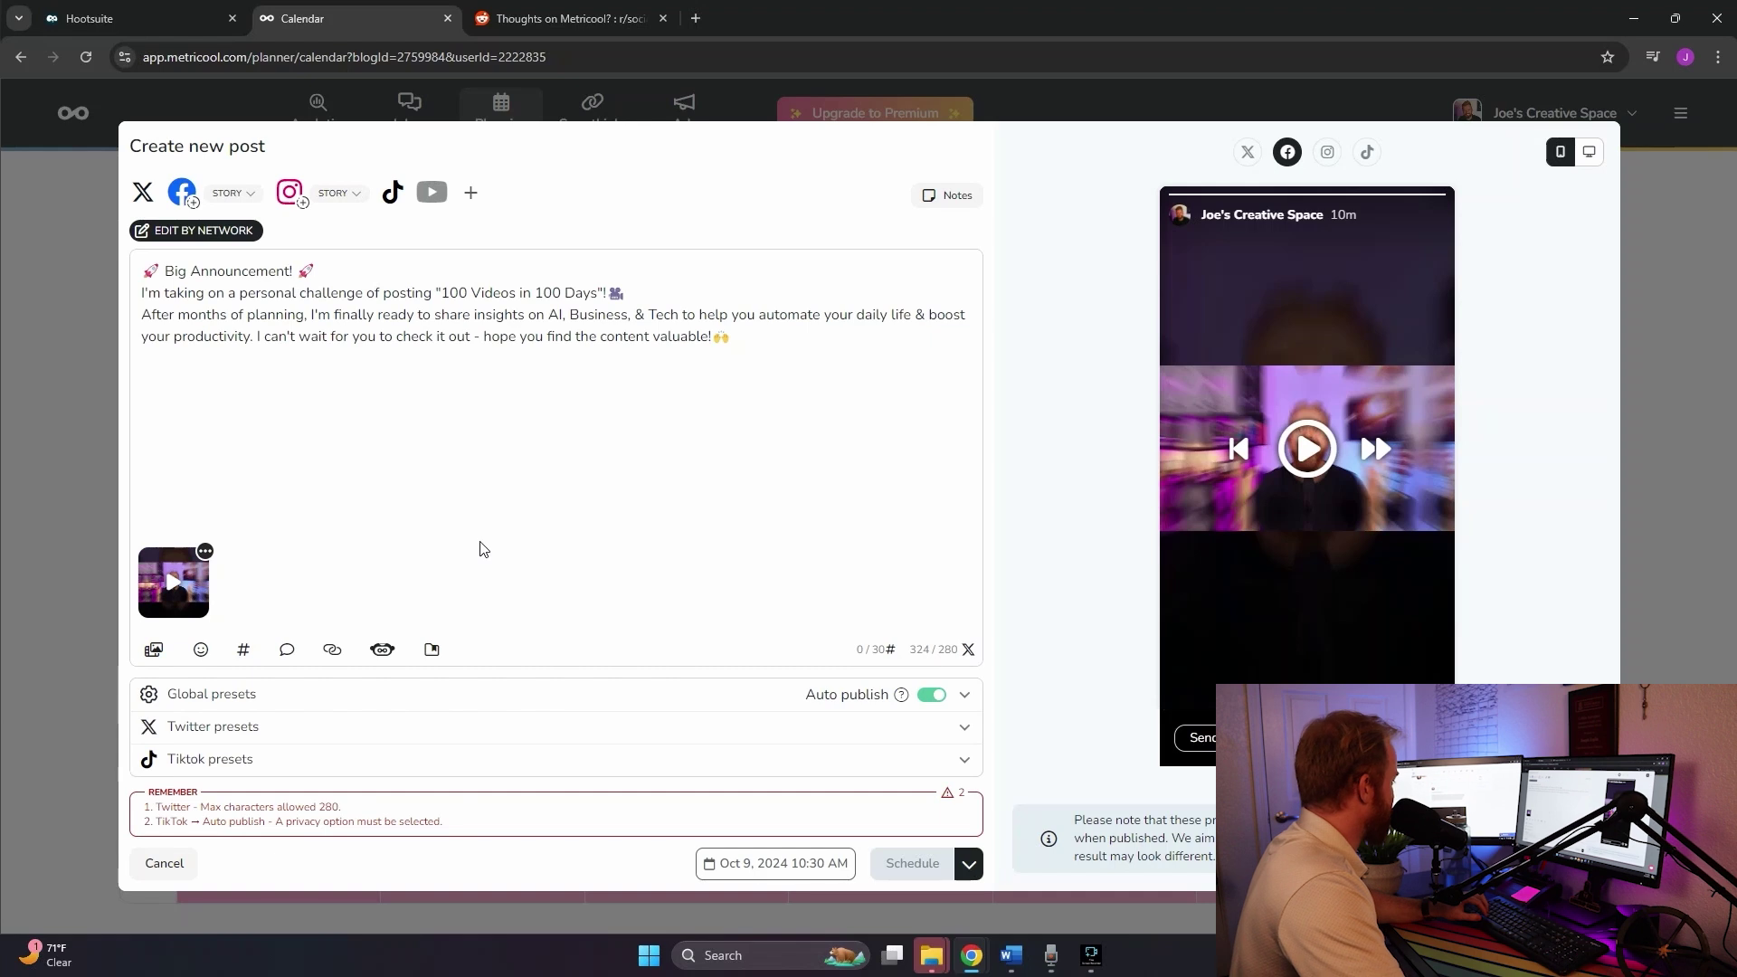
pyautogui.moveTo(203, 806); pyautogui.dragTo(349, 817)
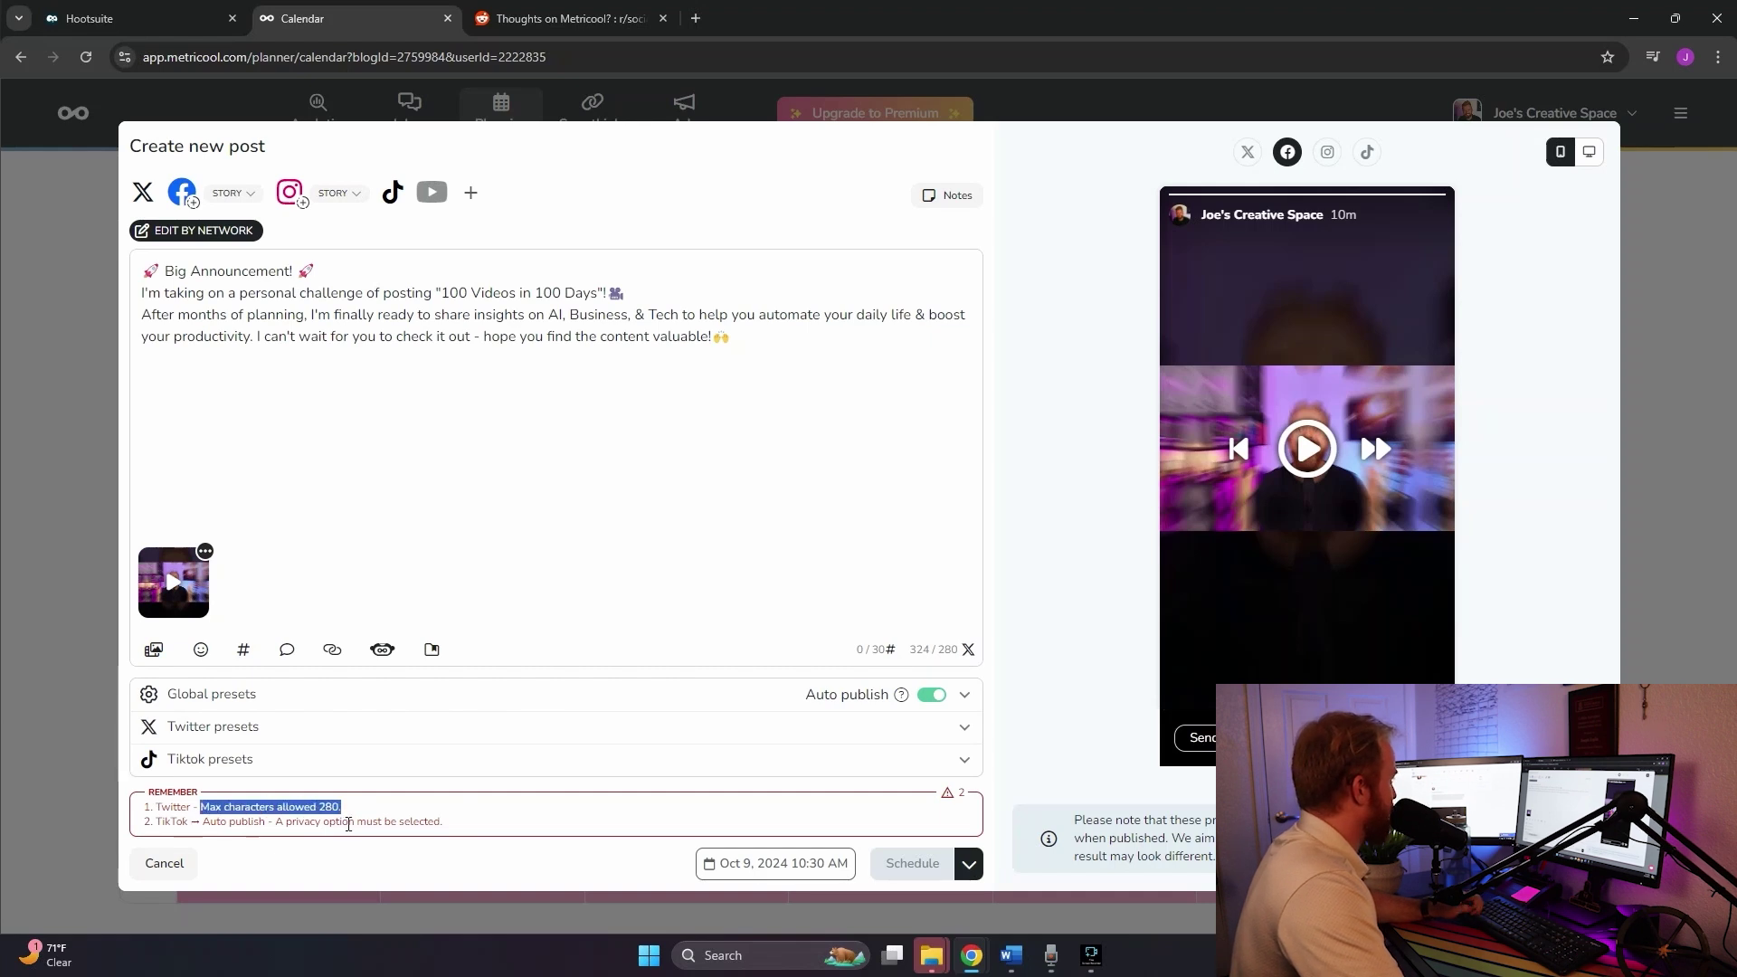
pyautogui.moveTo(466, 825); pyautogui.dragTo(228, 828)
pyautogui.click(439, 704)
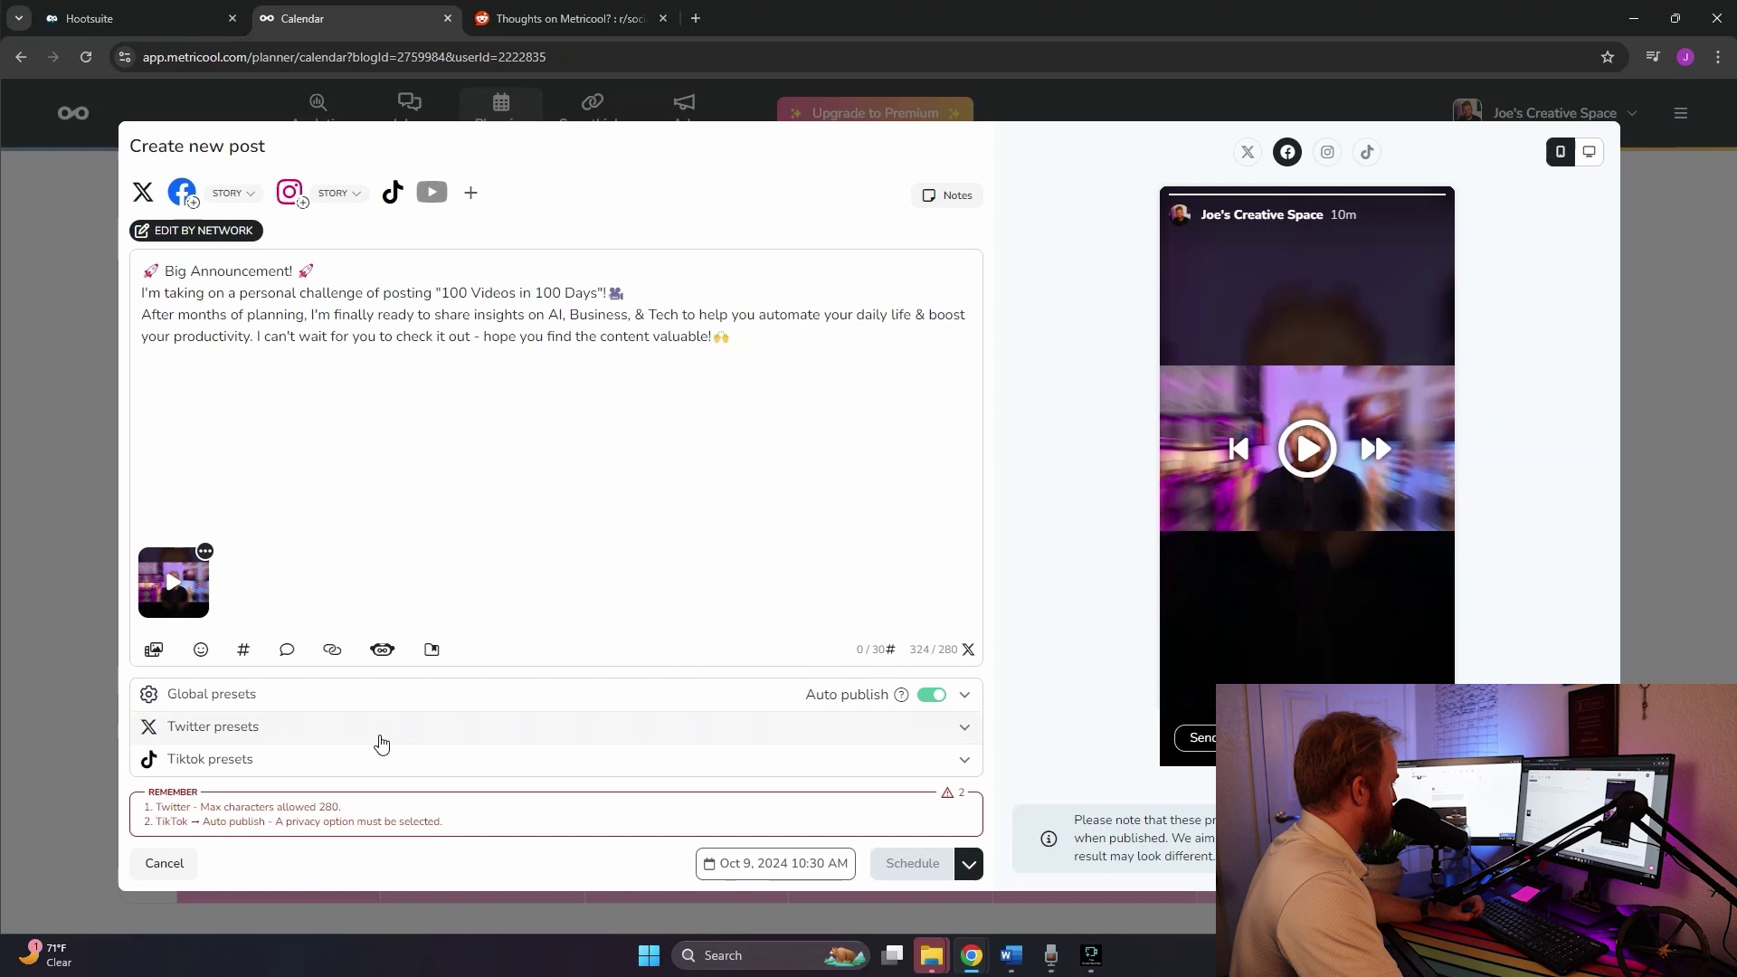
# Expand the Twitter presets and change both the Facebook and Instagram post types to Reel
pyautogui.click(381, 735)
pyautogui.click(238, 194)
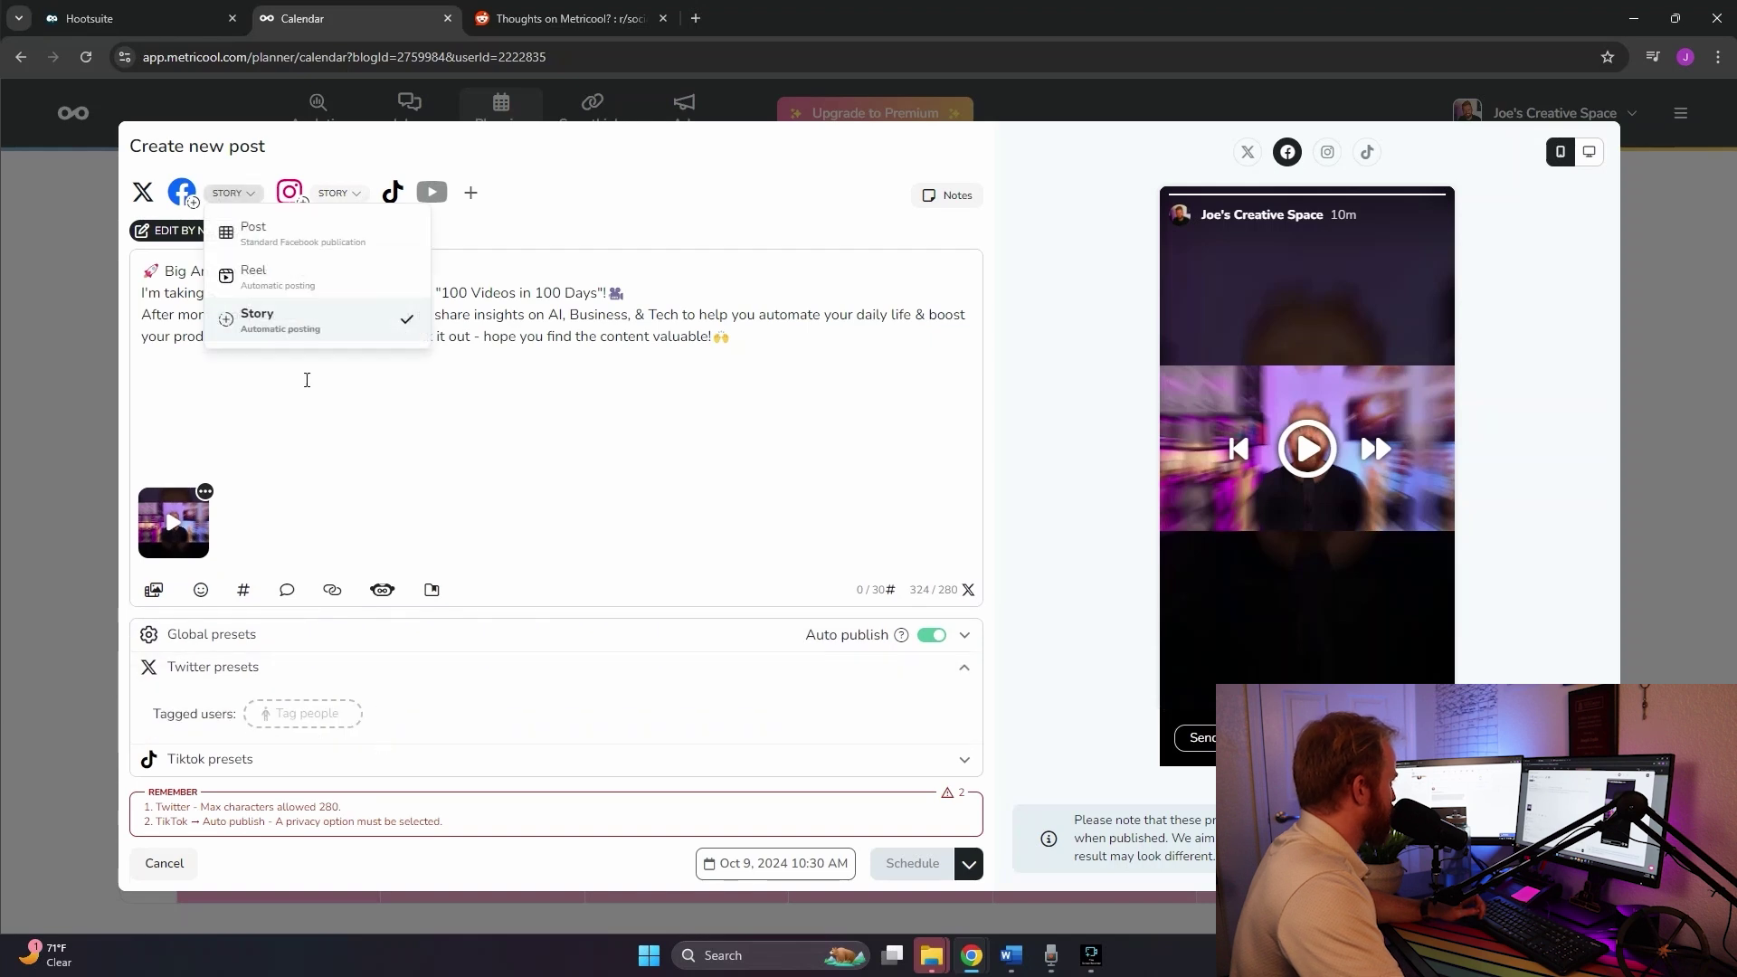
pyautogui.click(272, 273)
pyautogui.click(332, 193)
pyautogui.click(363, 279)
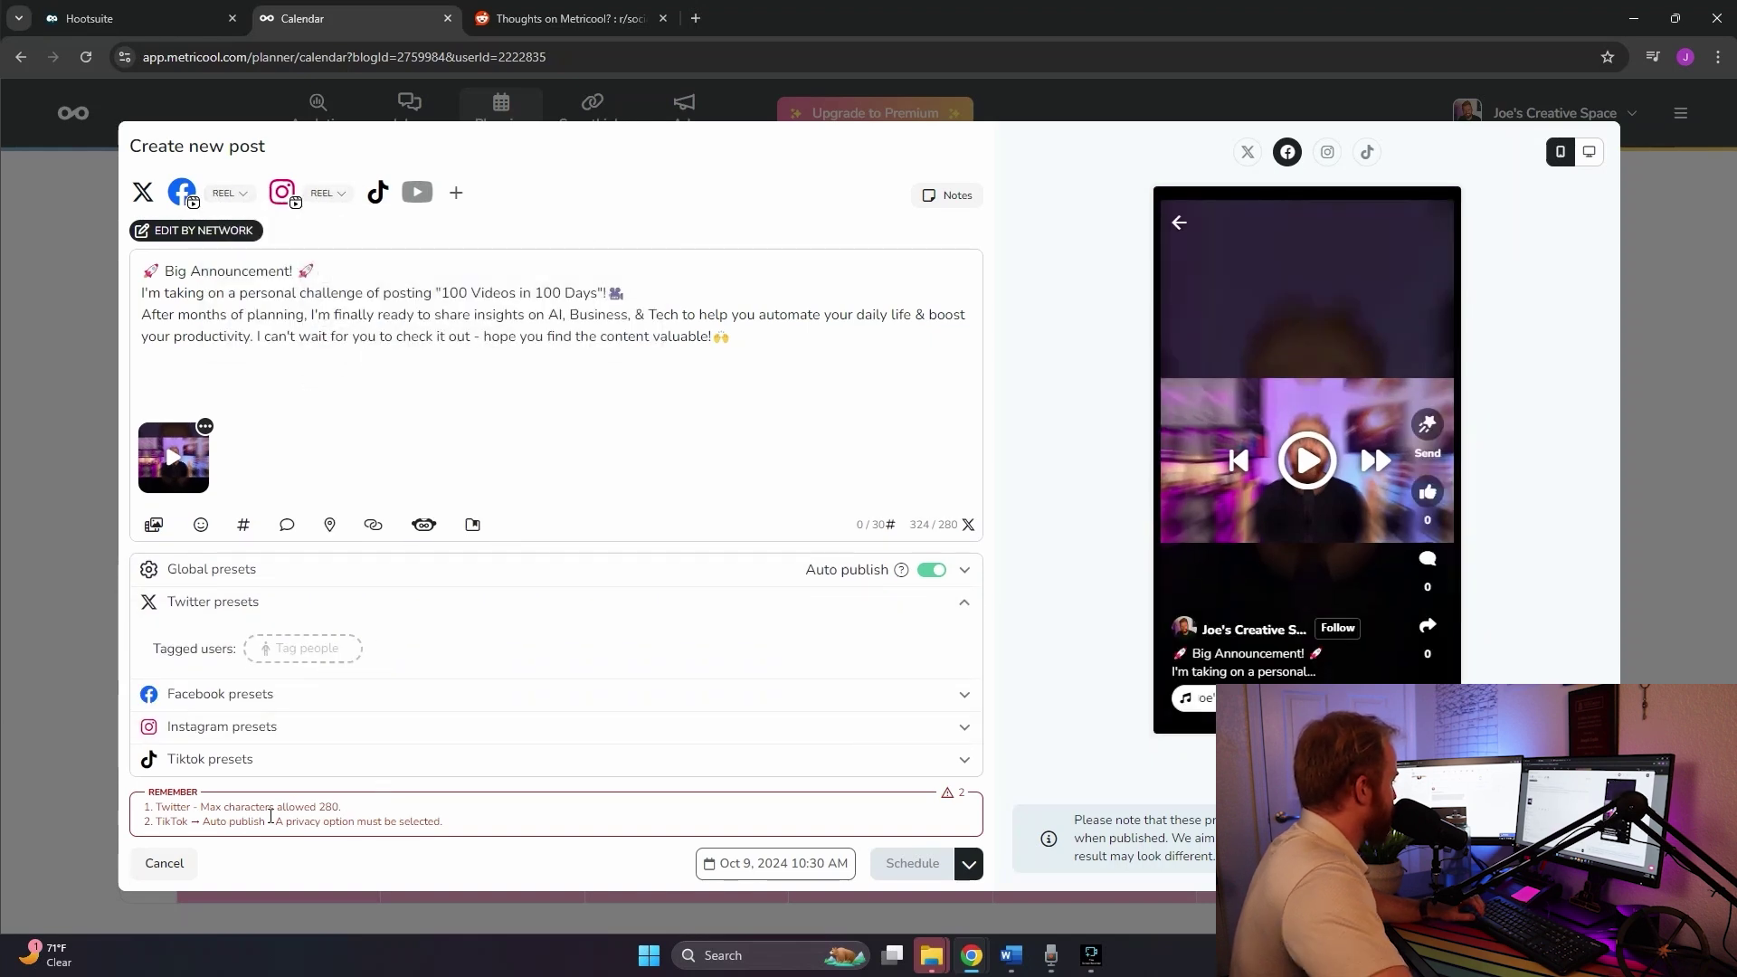
# Set the Facebook reel's title to "100 Videos in 100 Days", copied from the caption
pyautogui.click(357, 695)
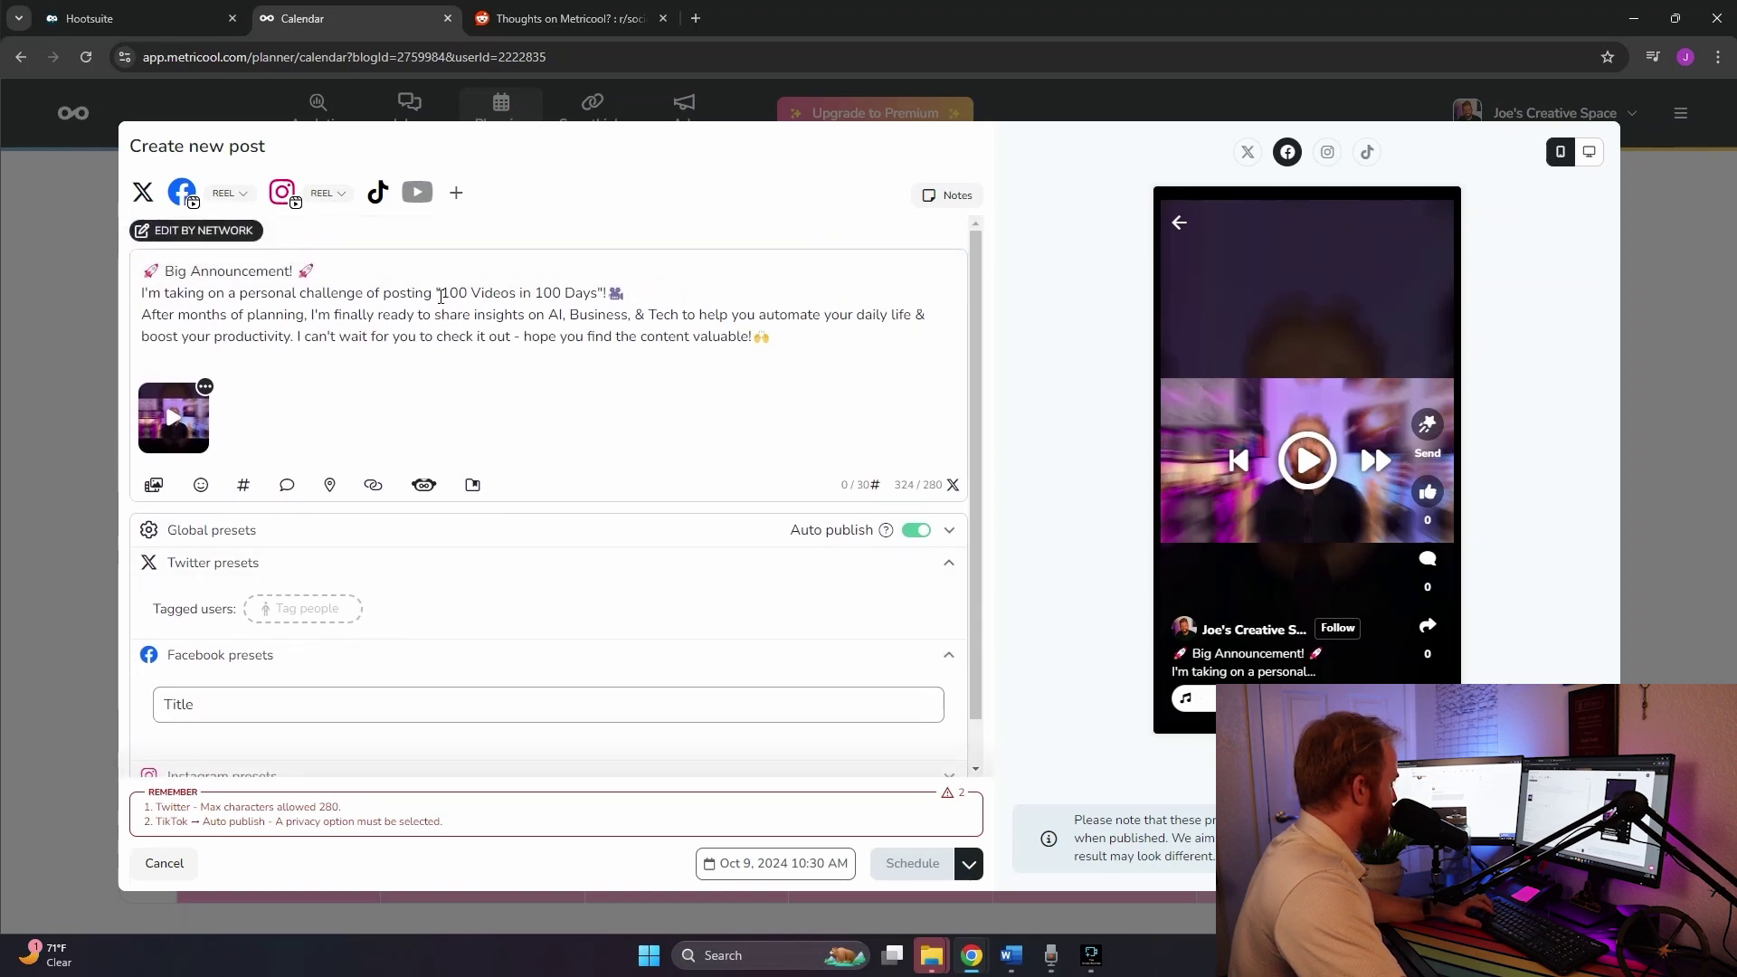
pyautogui.moveTo(440, 297); pyautogui.dragTo(595, 304)
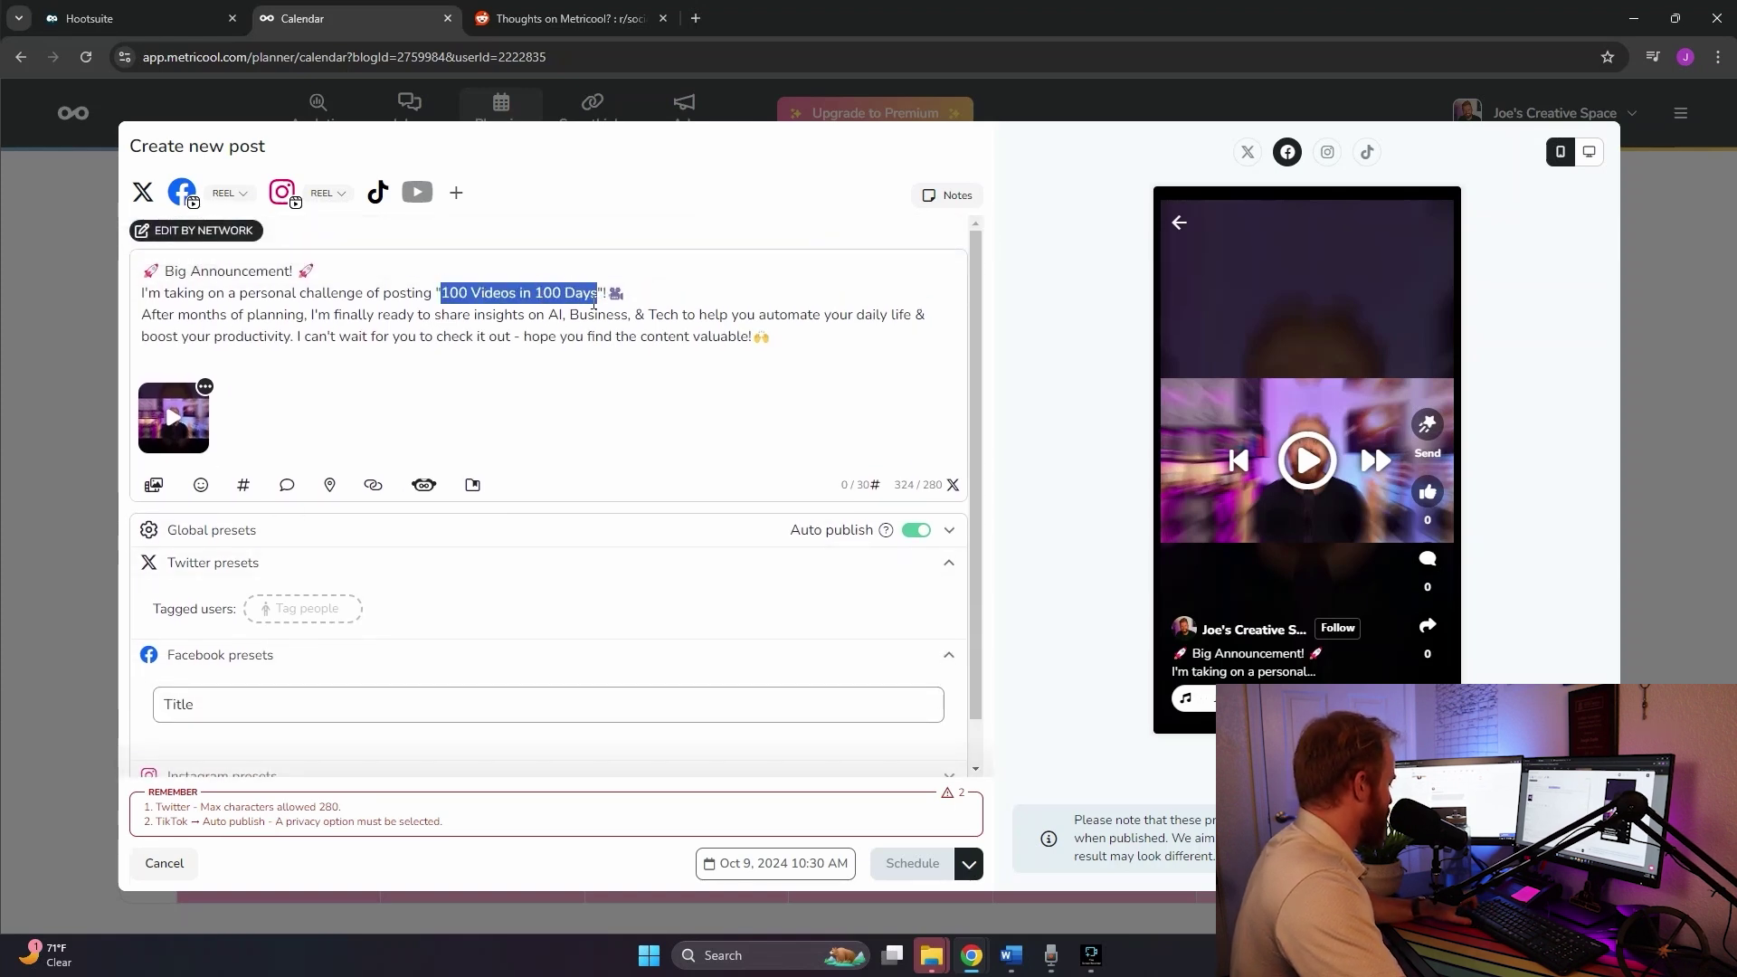
pyautogui.hotkey('ctrl', 'c')
pyautogui.click(214, 708)
pyautogui.hotkey('ctrl', 'v')
pyautogui.scroll(-1, 378, 727)
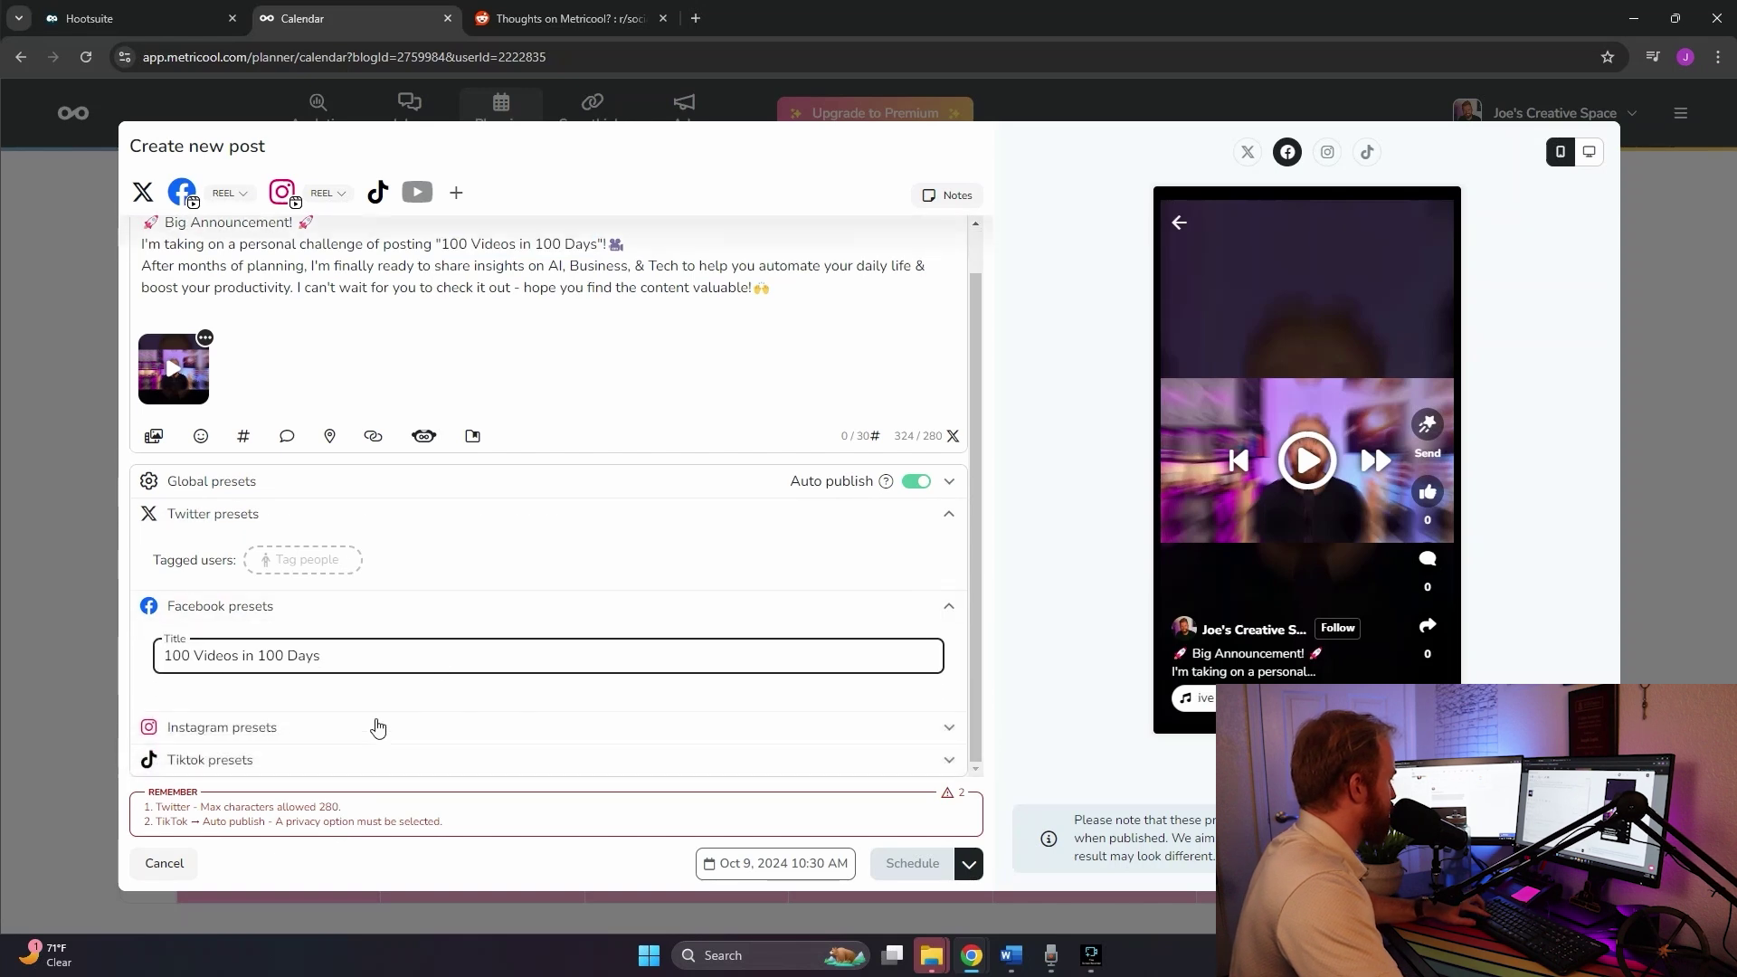
# Expand the Instagram and TikTok presets and show the choices for who can view the TikTok post
pyautogui.click(380, 733)
pyautogui.scroll(-1, 271, 687)
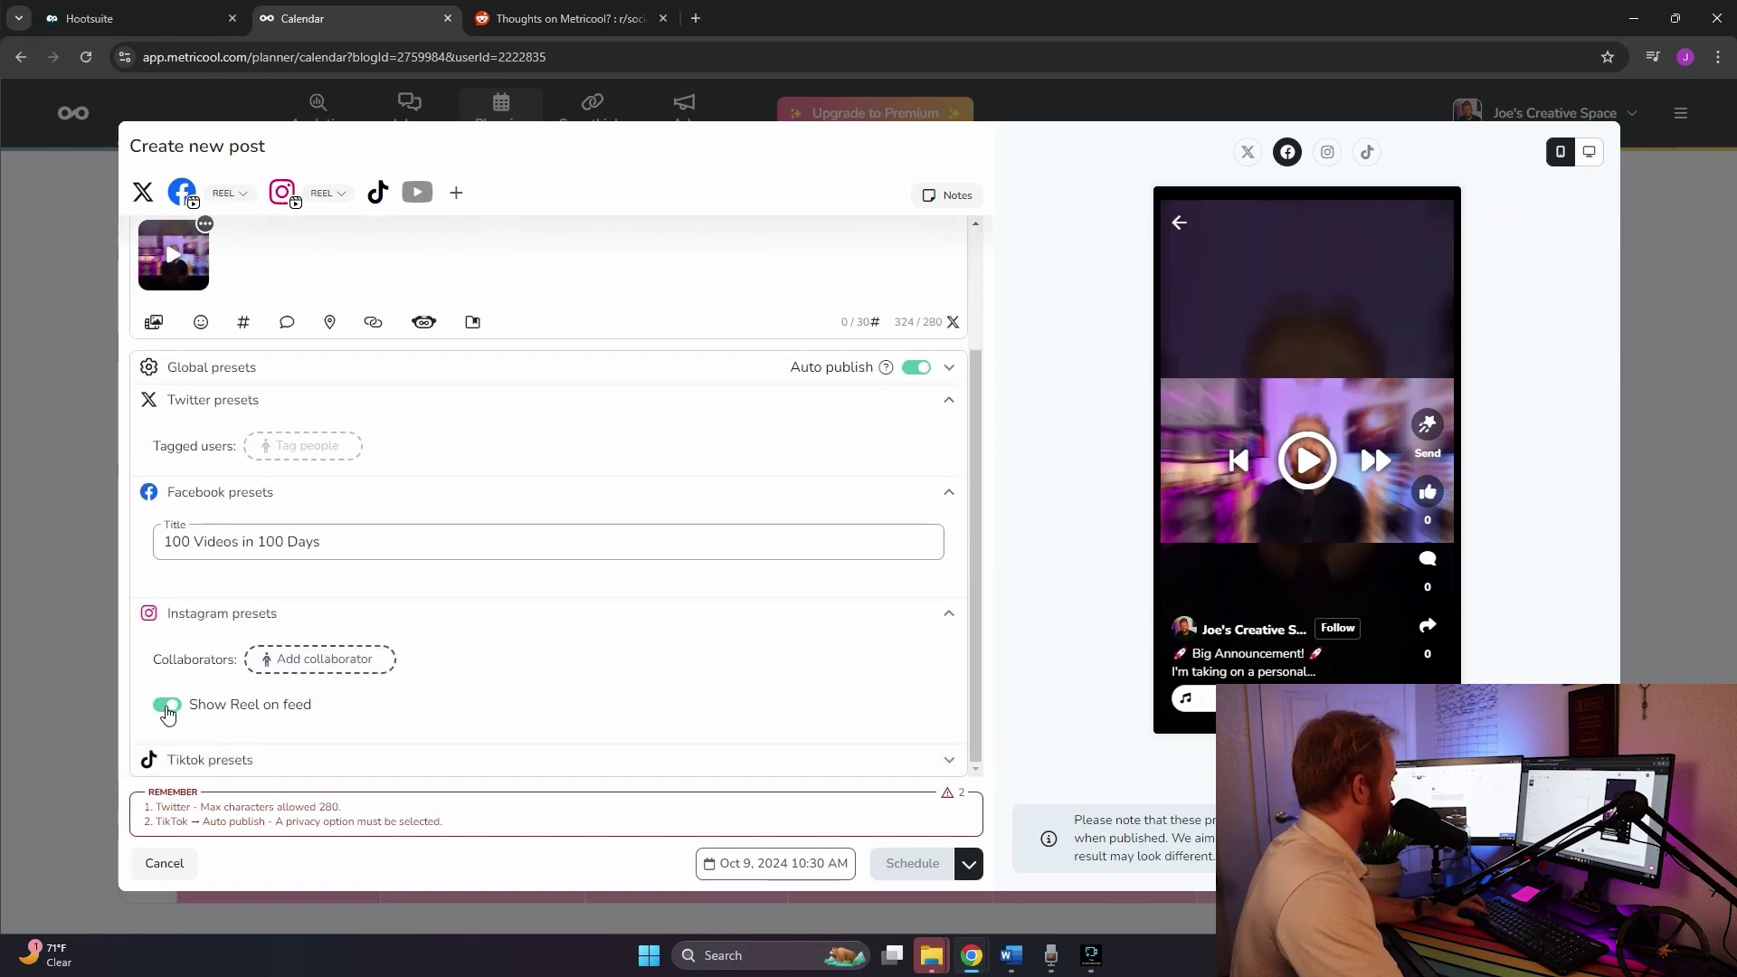
pyautogui.click(233, 760)
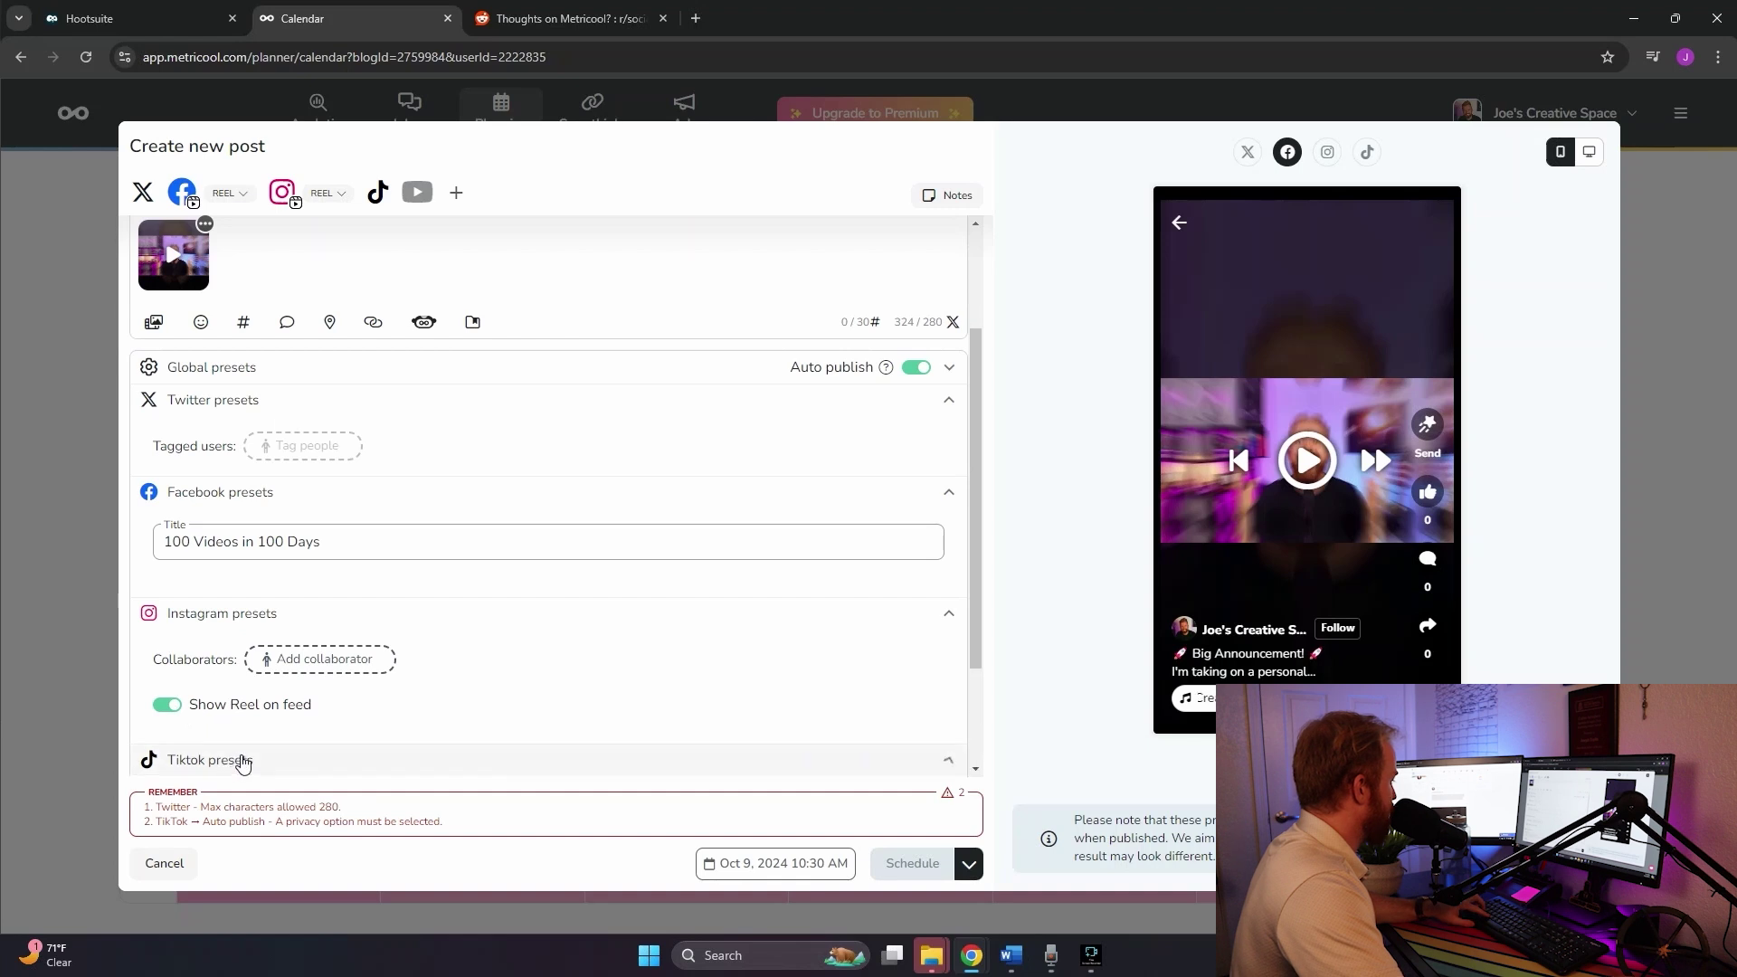
pyautogui.scroll(-2, 271, 742)
pyautogui.click(269, 646)
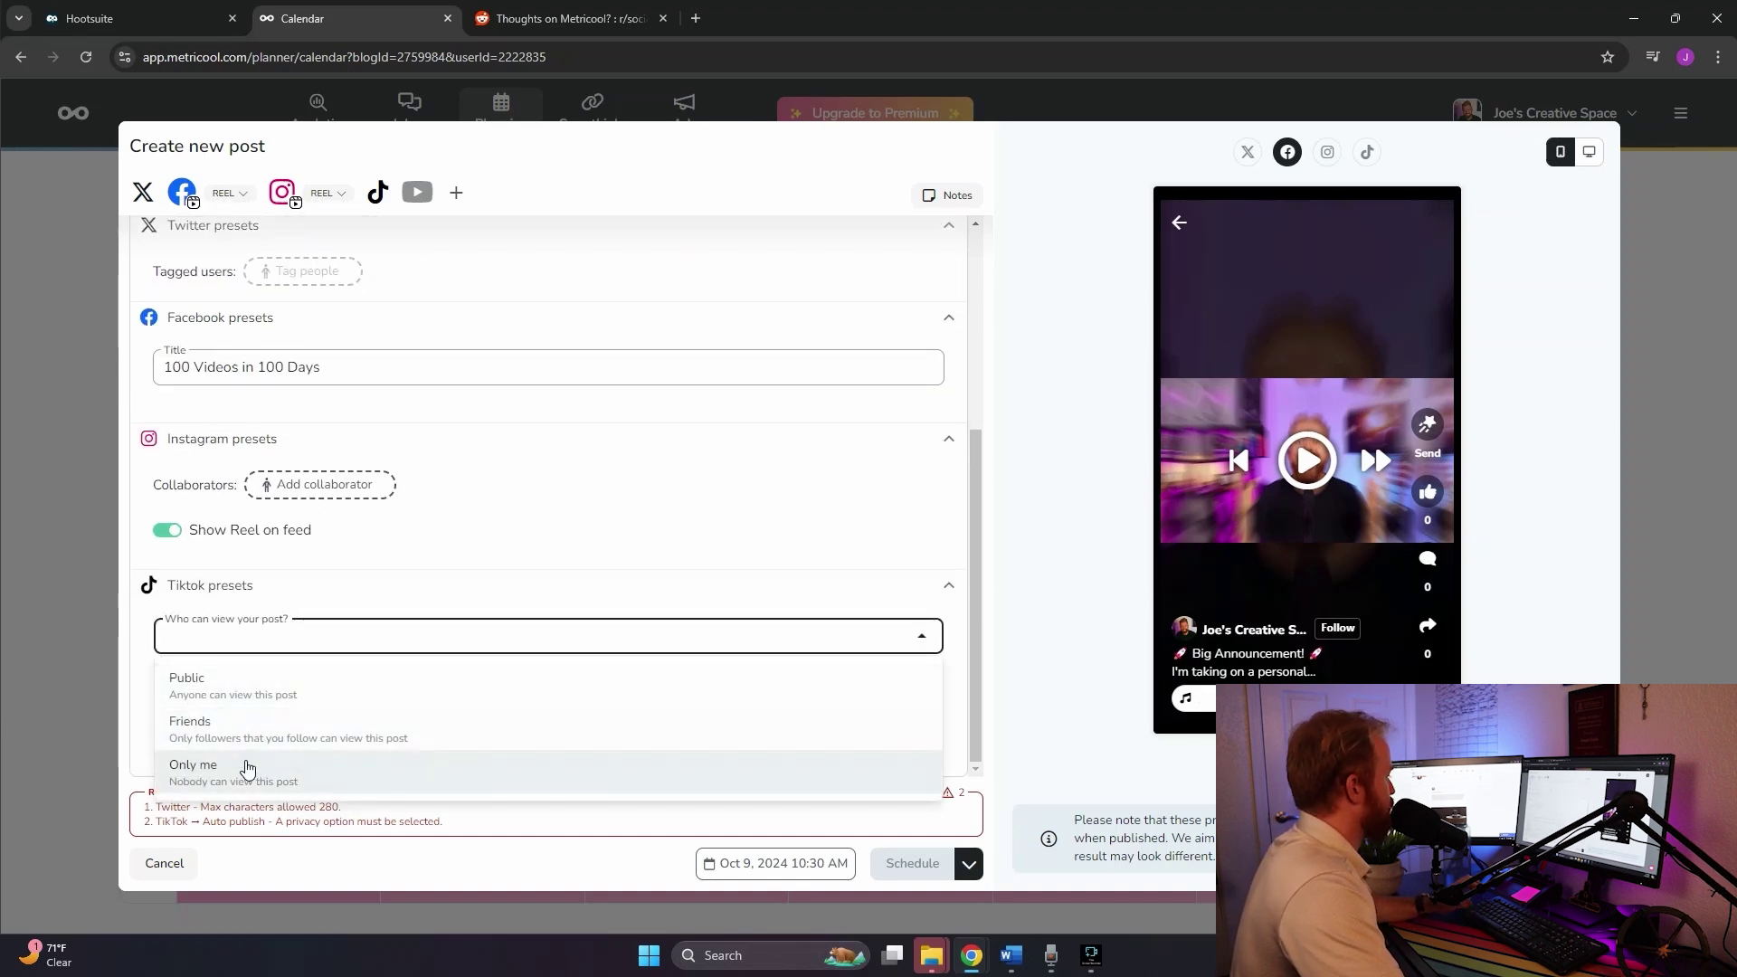
# Make the TikTok post viewable by Public and turn off Allow duet in the TikTok presets
pyautogui.click(214, 698)
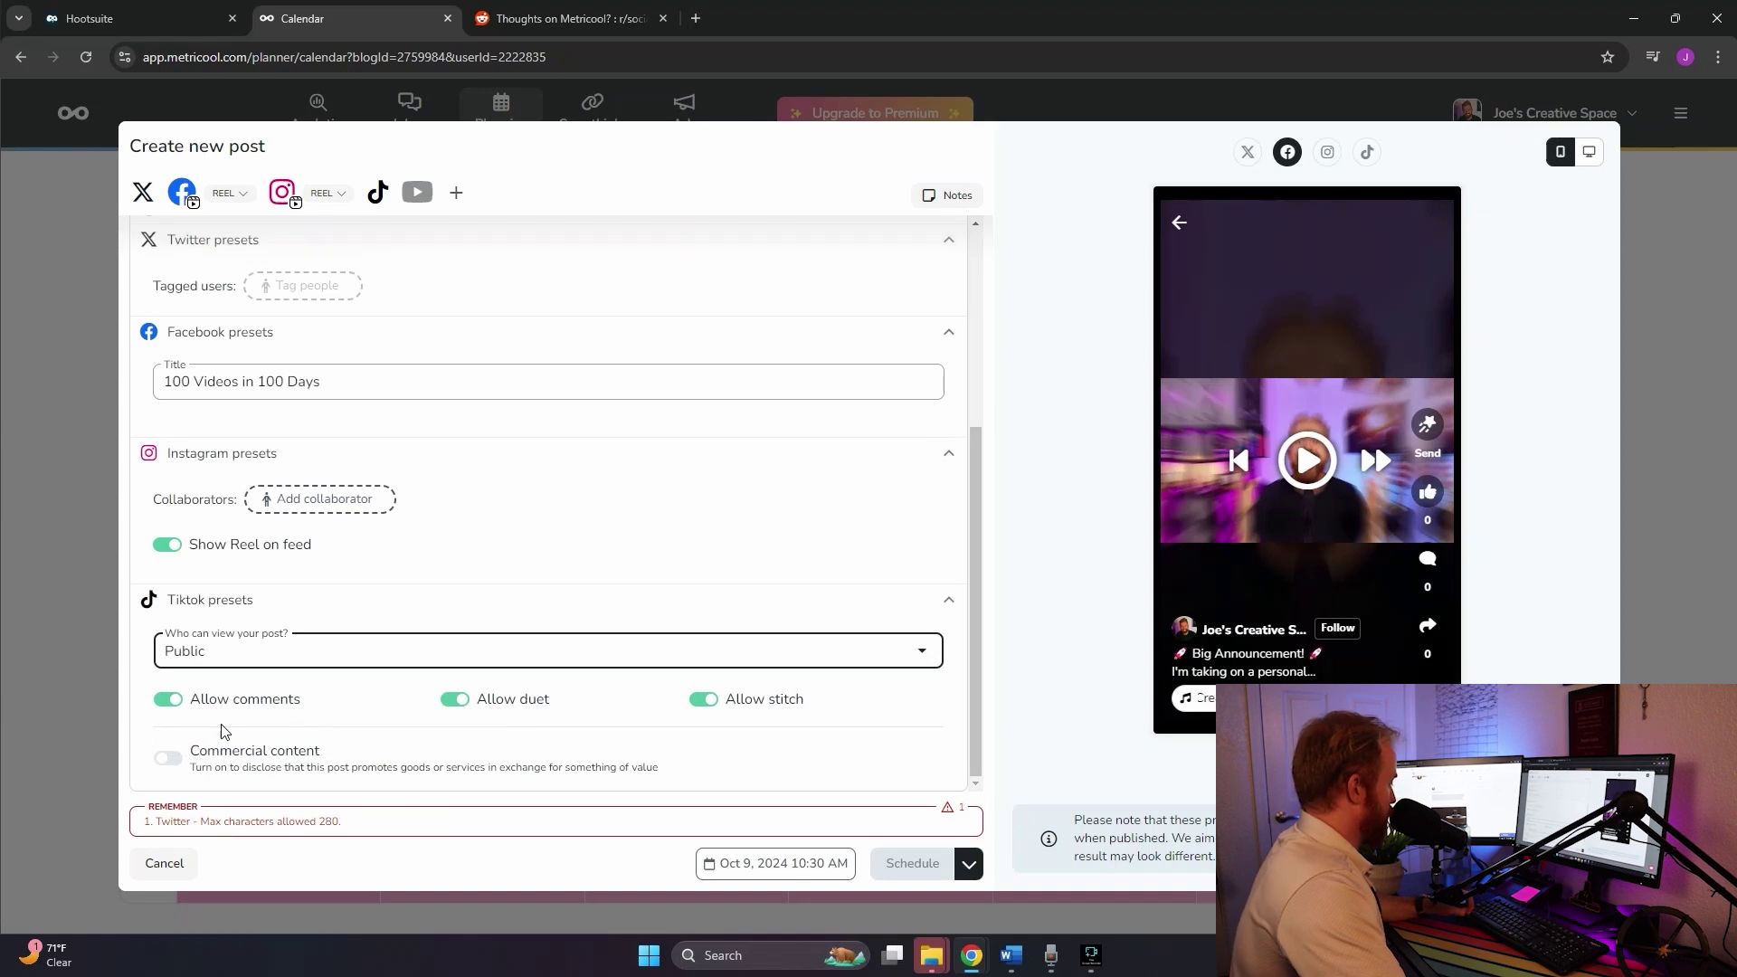
pyautogui.click(456, 700)
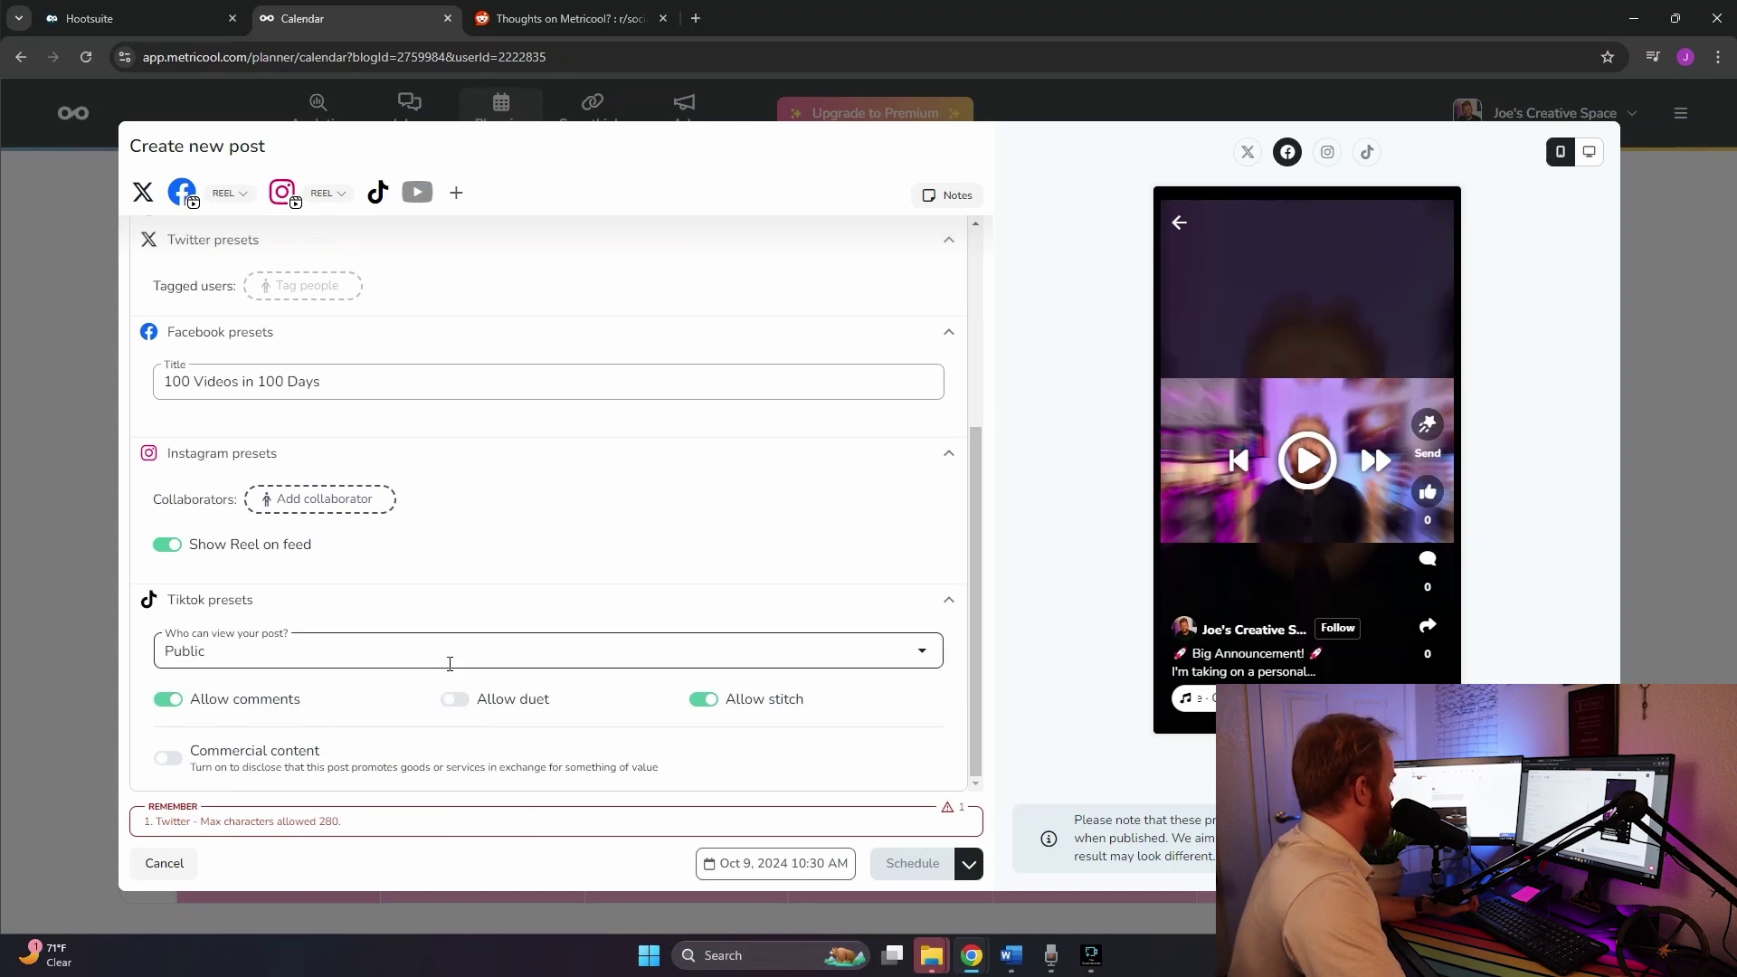
# Shorten the post text by deleting the "Big Announcement!" line and the words "can't wait for you to check it out -"
pyautogui.scroll(1, 465, 706)
pyautogui.scroll(4, 465, 706)
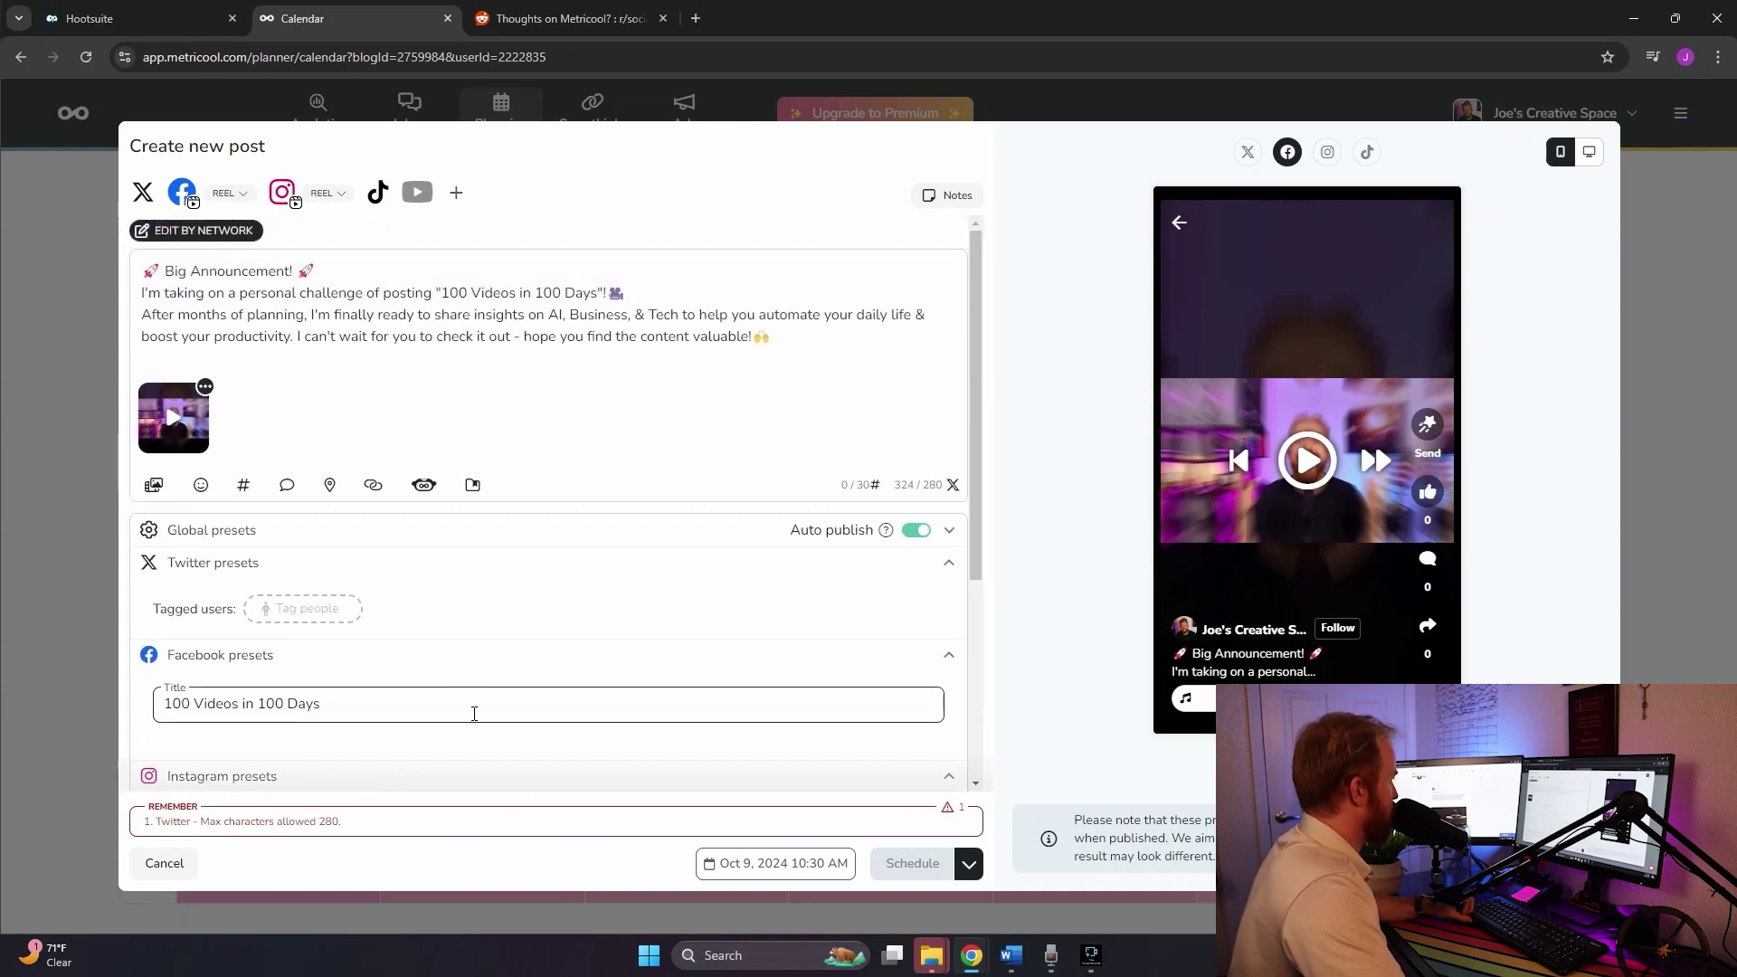
pyautogui.moveTo(899, 485); pyautogui.dragTo(907, 485)
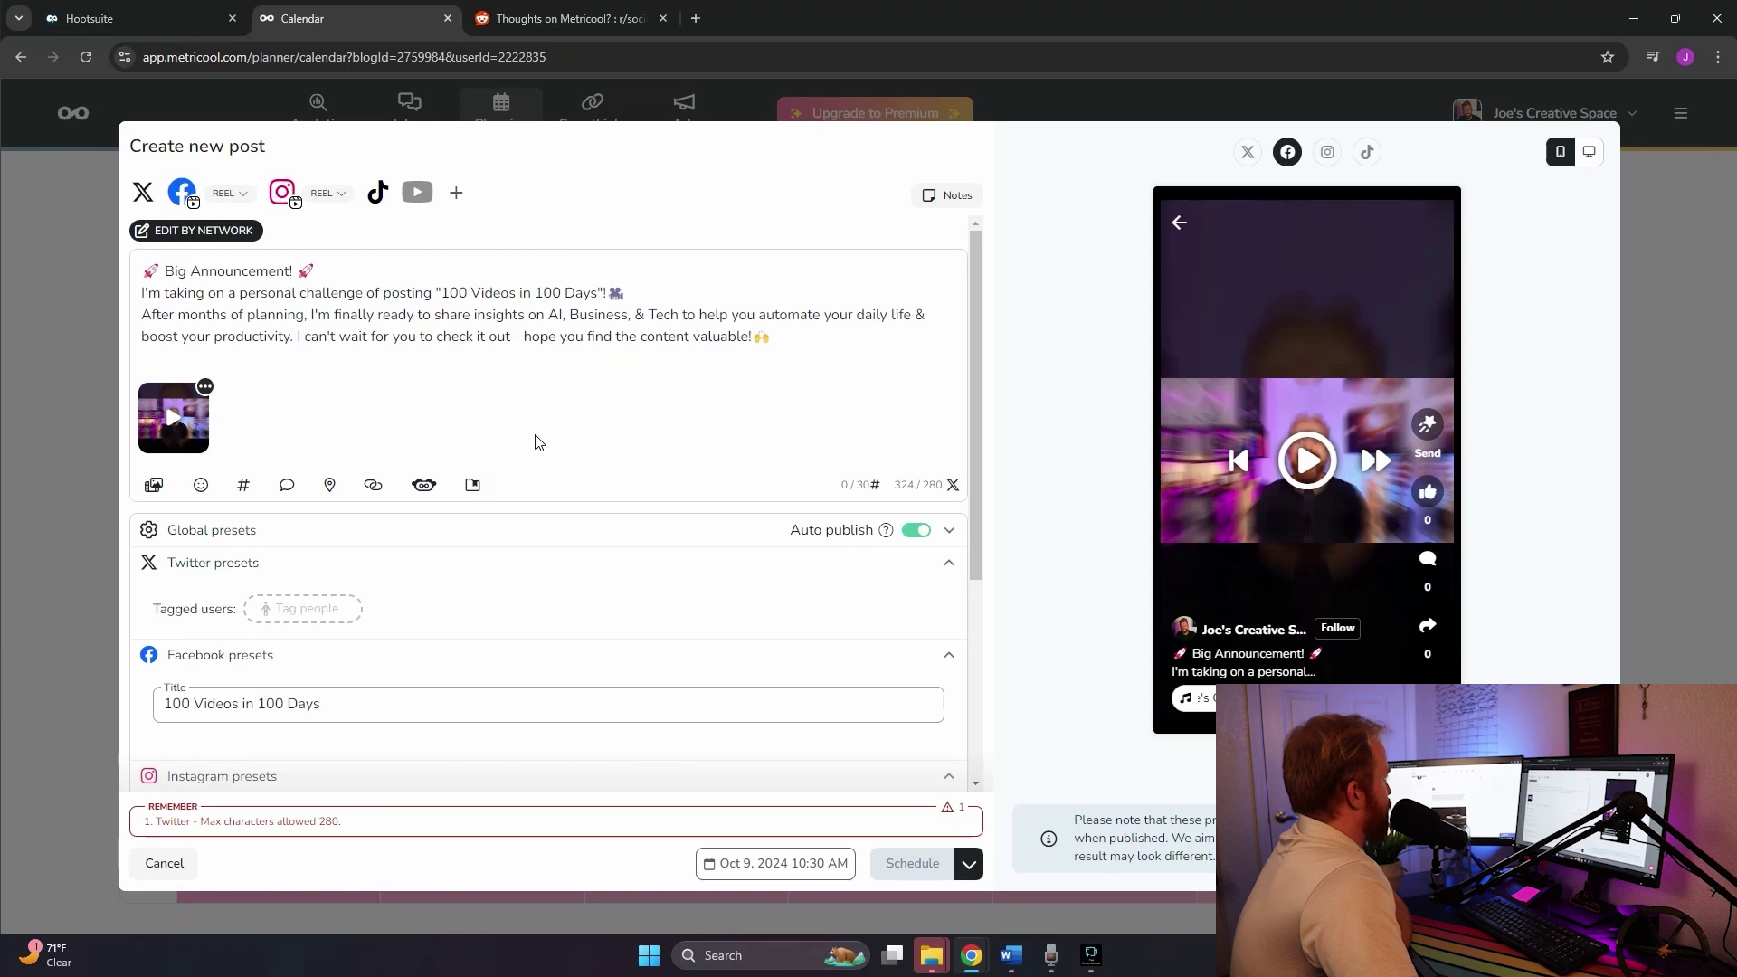
pyautogui.moveTo(318, 272); pyautogui.dragTo(129, 276)
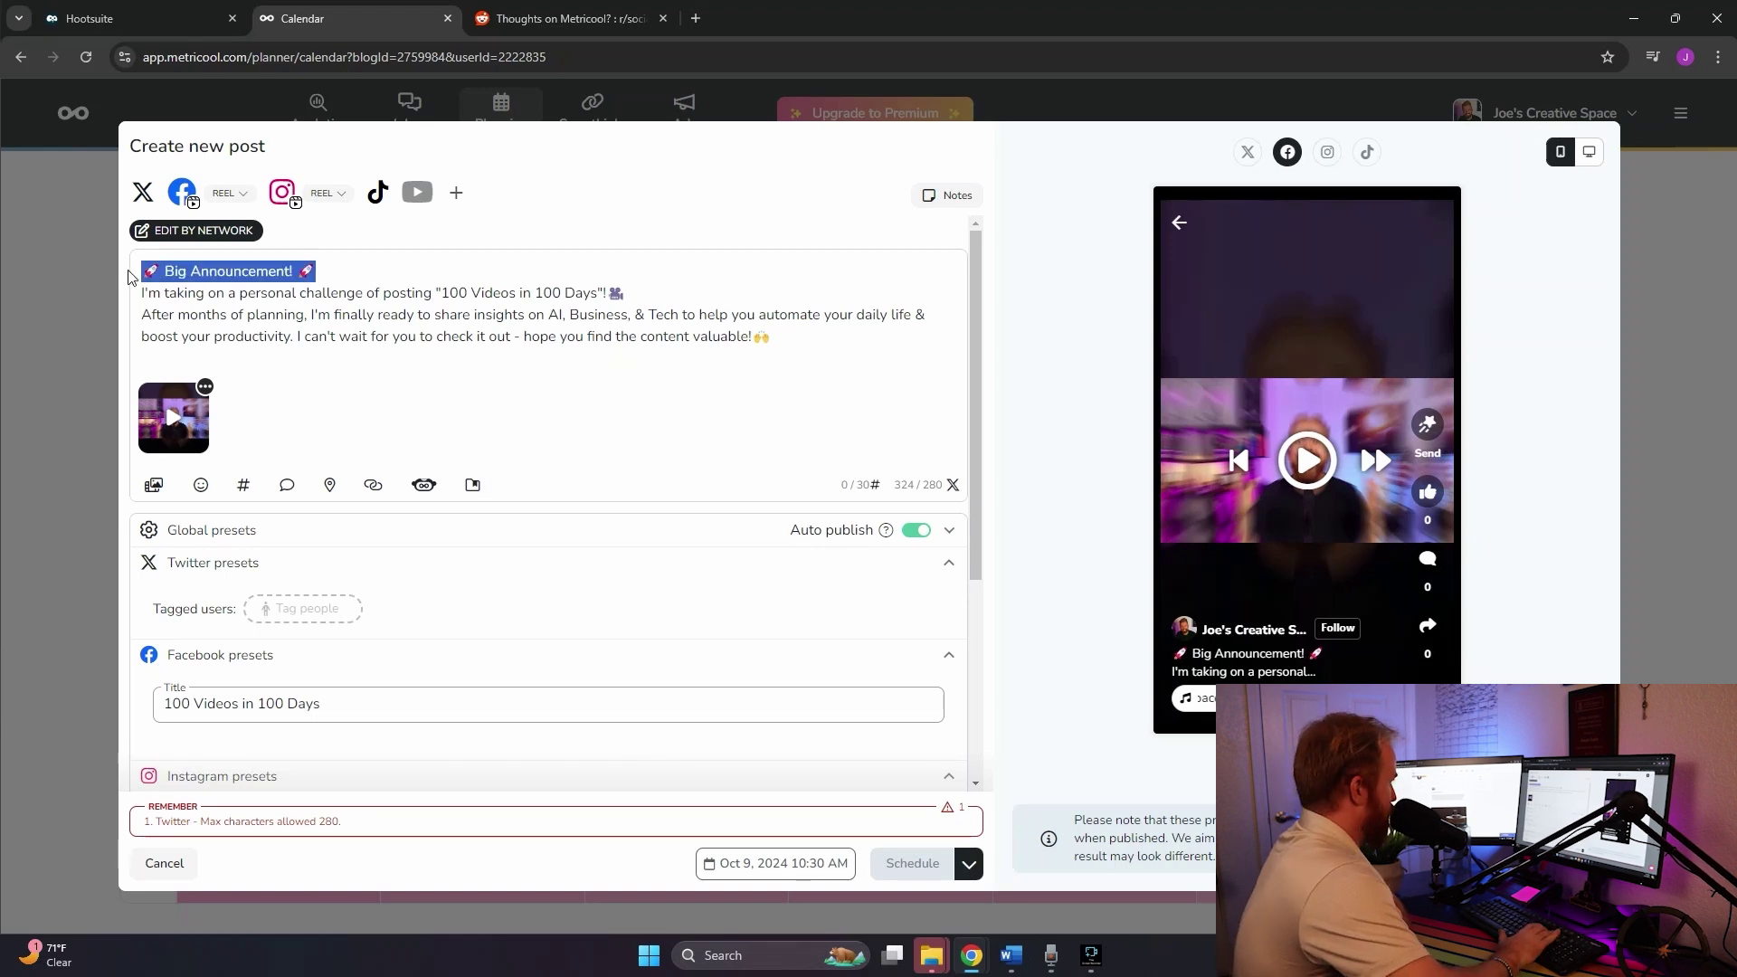
pyautogui.press('BackSpace')
pyautogui.press('Delete')
pyautogui.moveTo(532, 315); pyautogui.dragTo(377, 315)
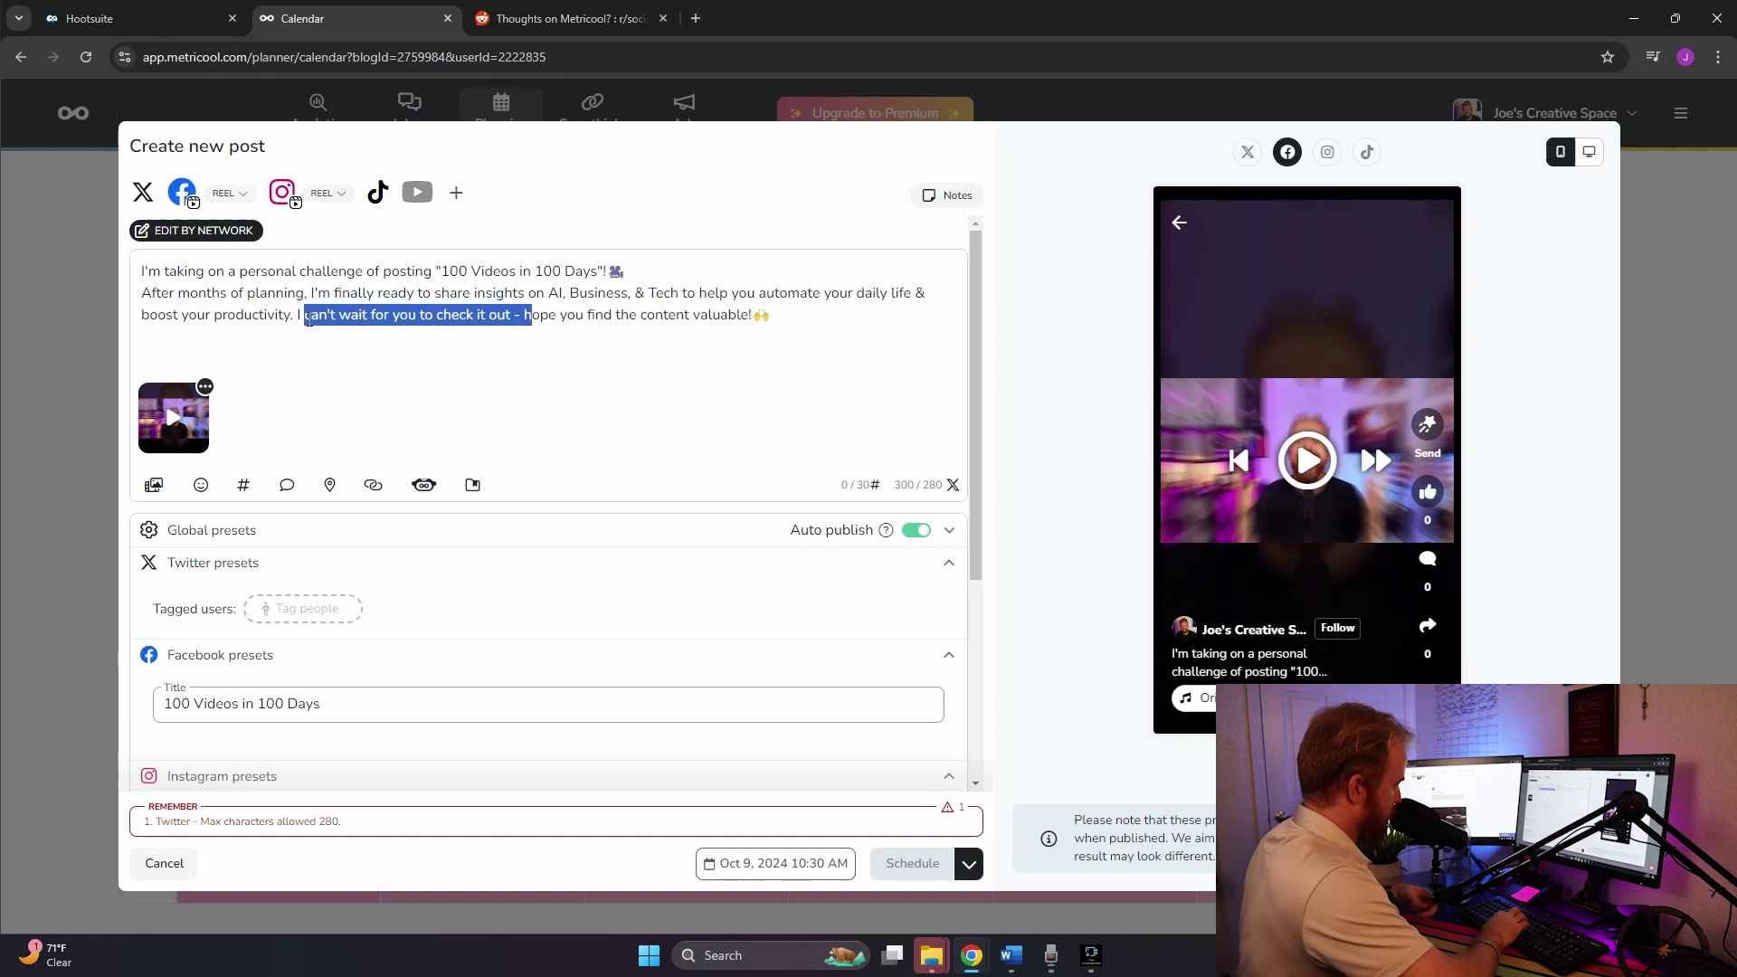
pyautogui.press('BackSpace')
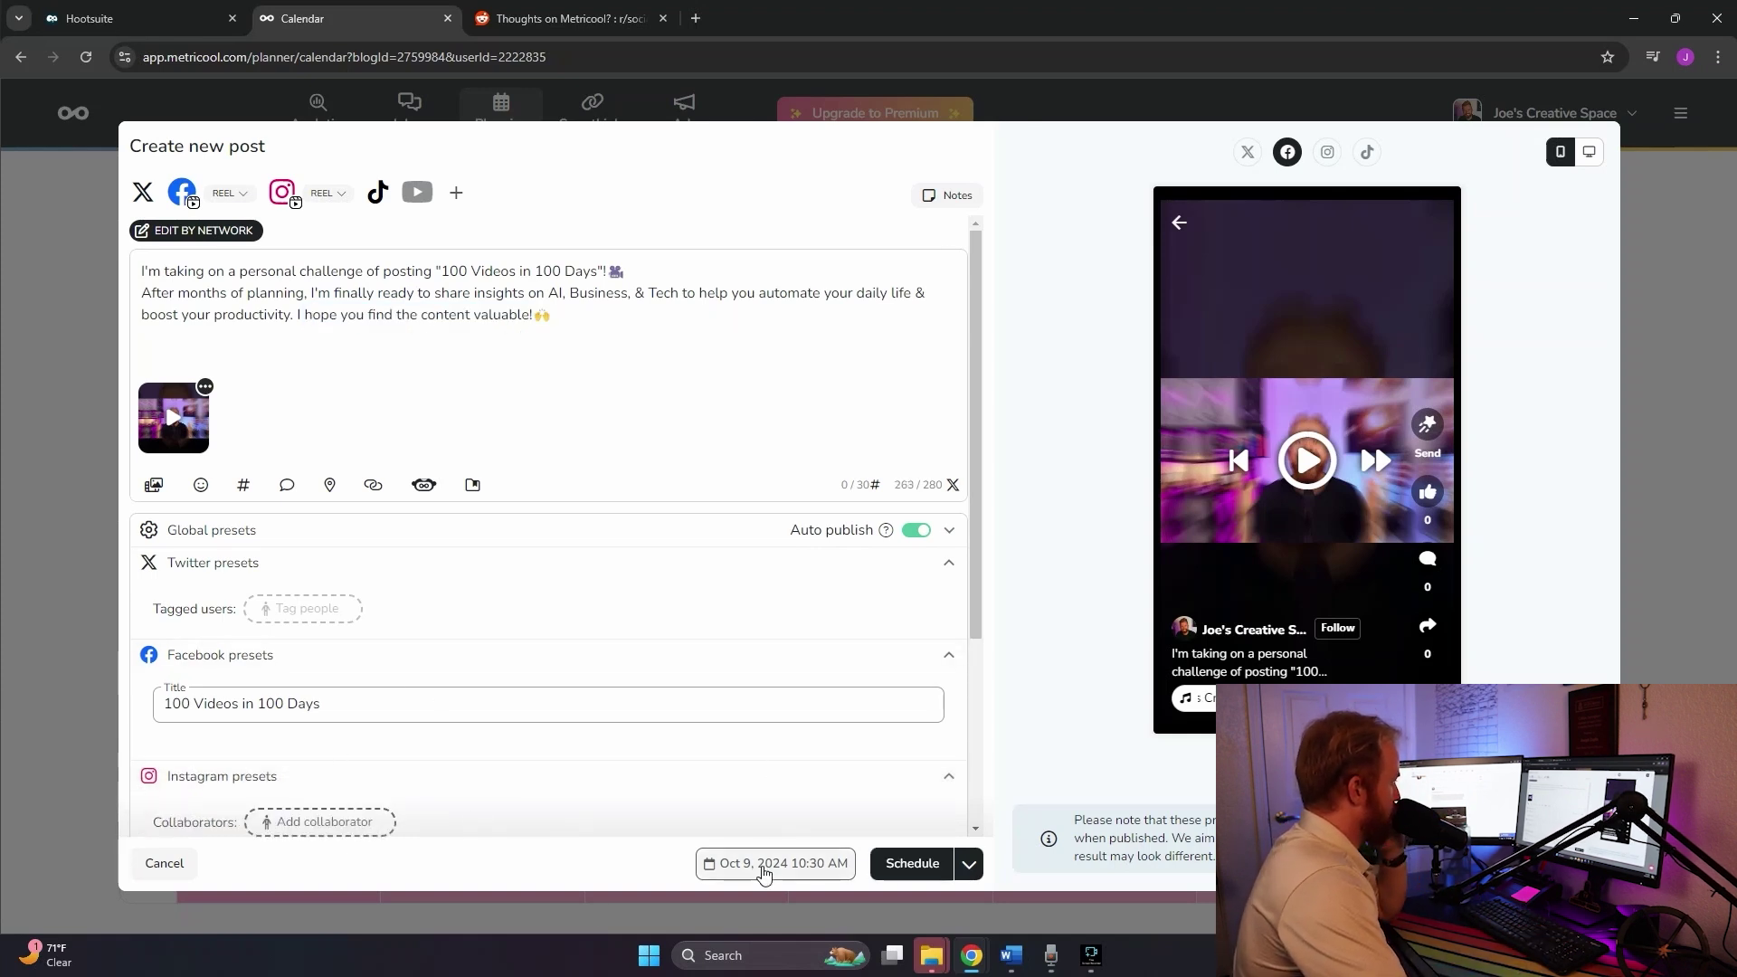
# Set the publishing time to 9:30 AM on Oct 9, 2024
pyautogui.click(765, 870)
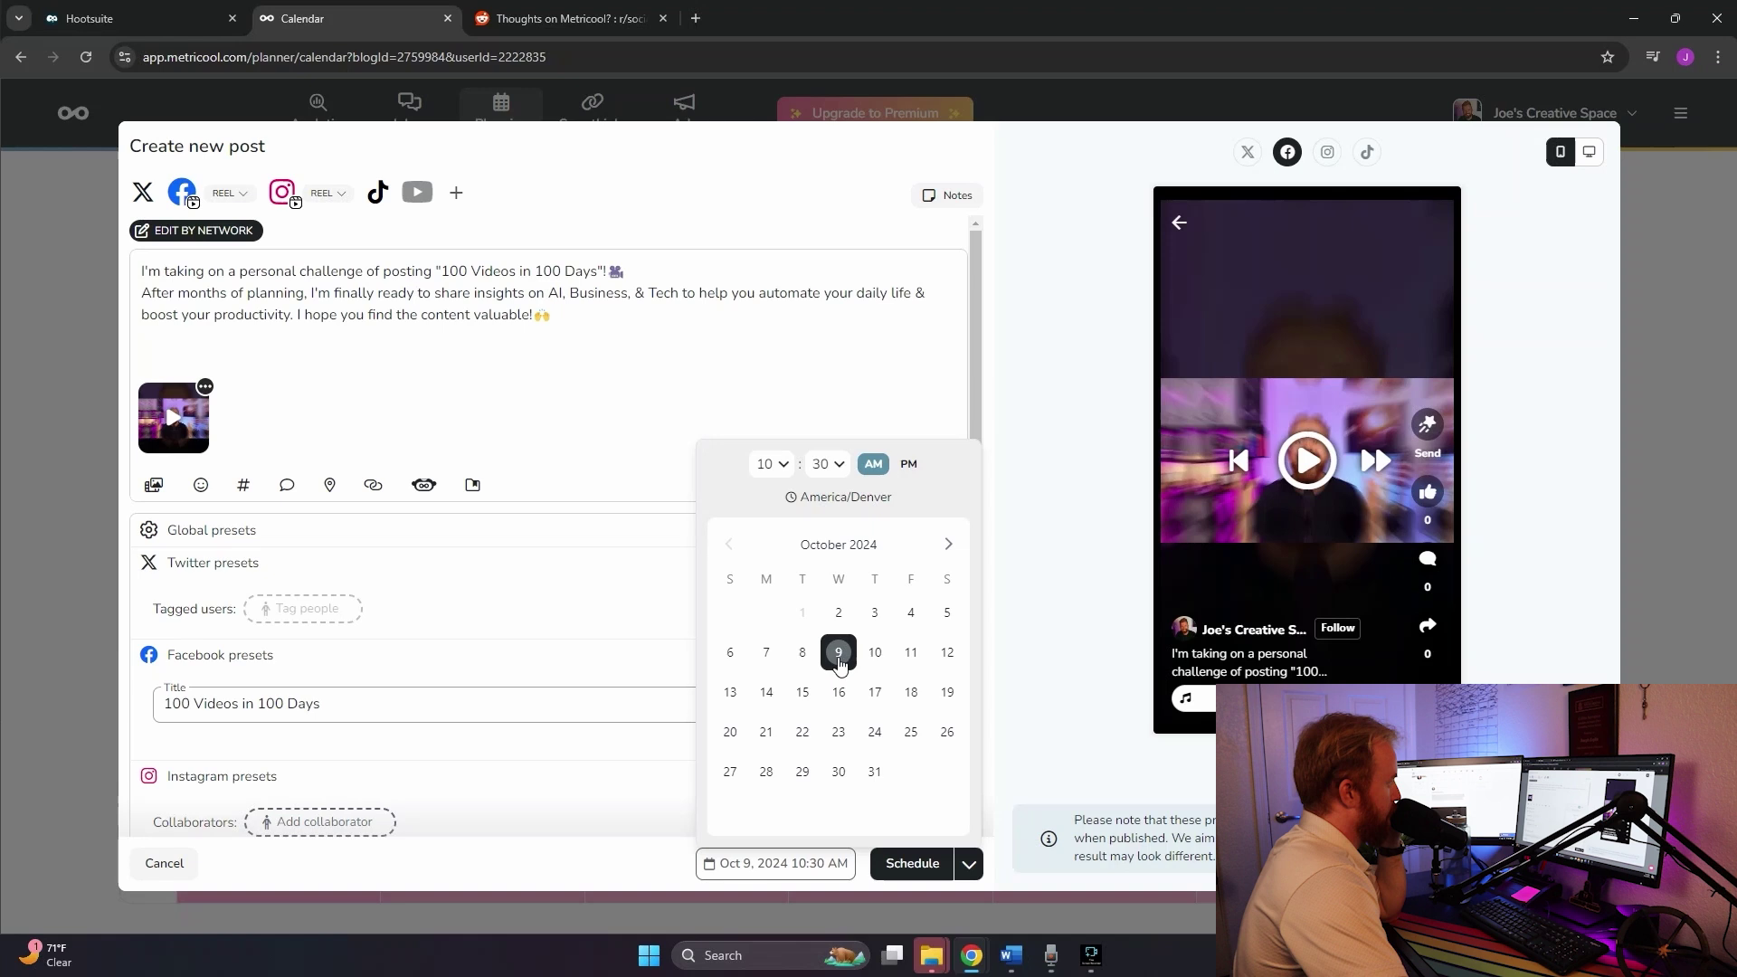
pyautogui.click(786, 477)
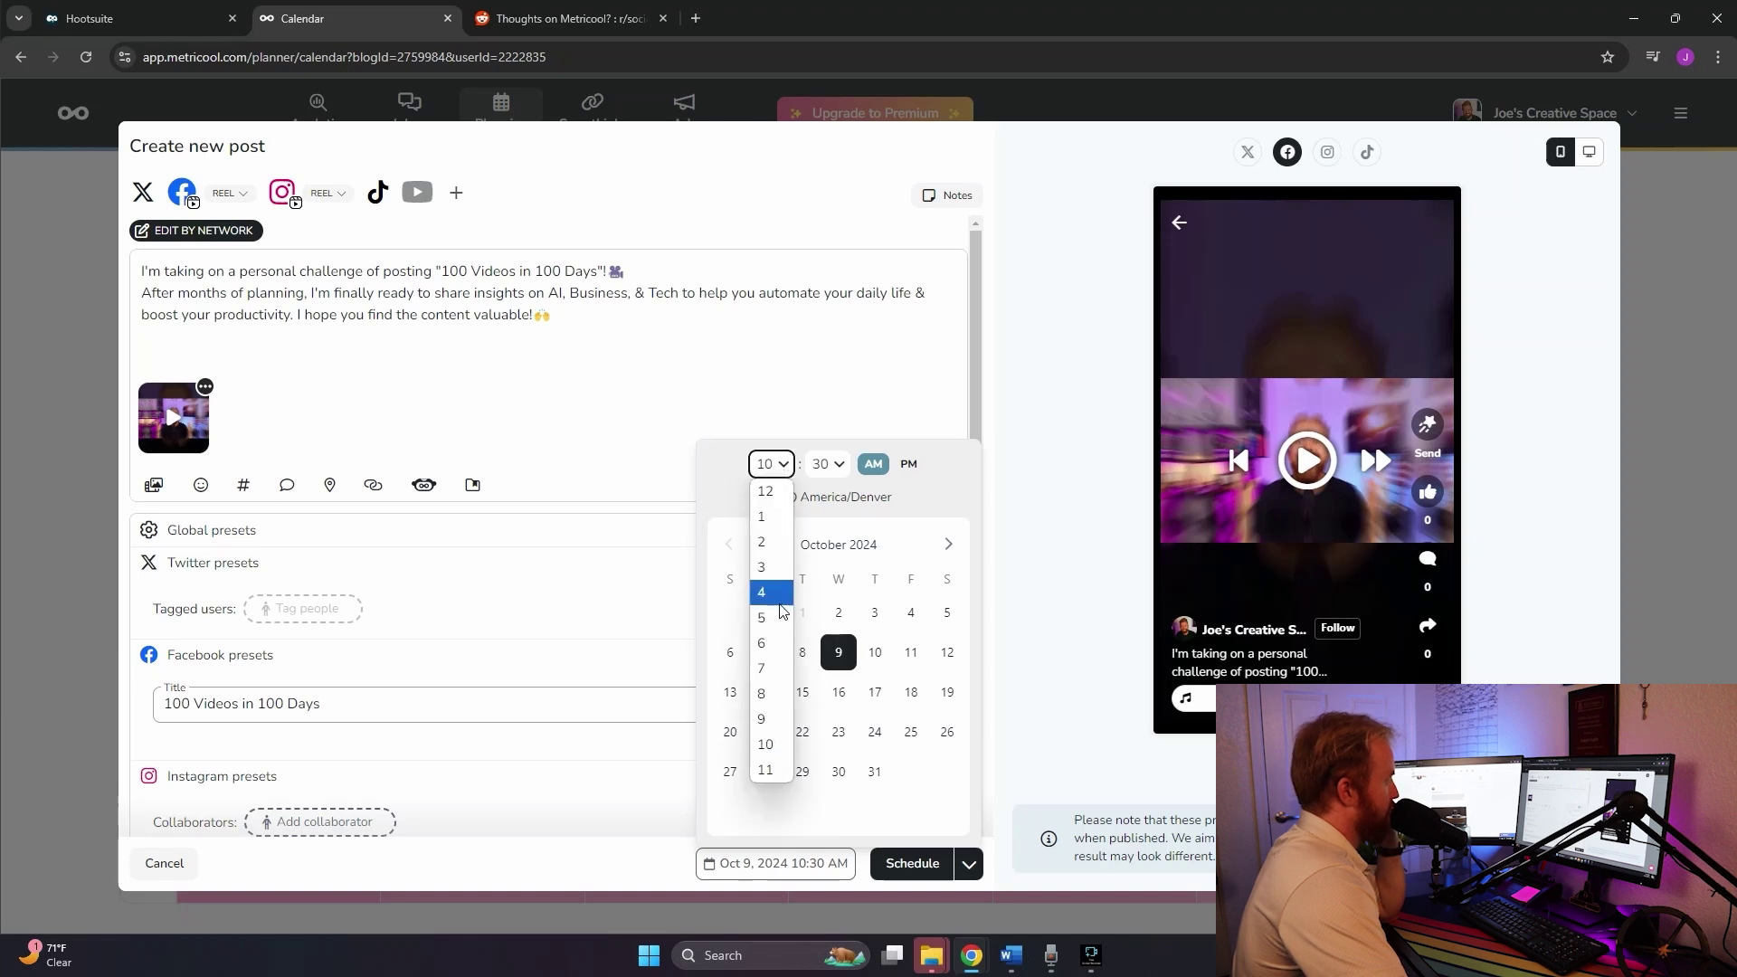
pyautogui.click(772, 724)
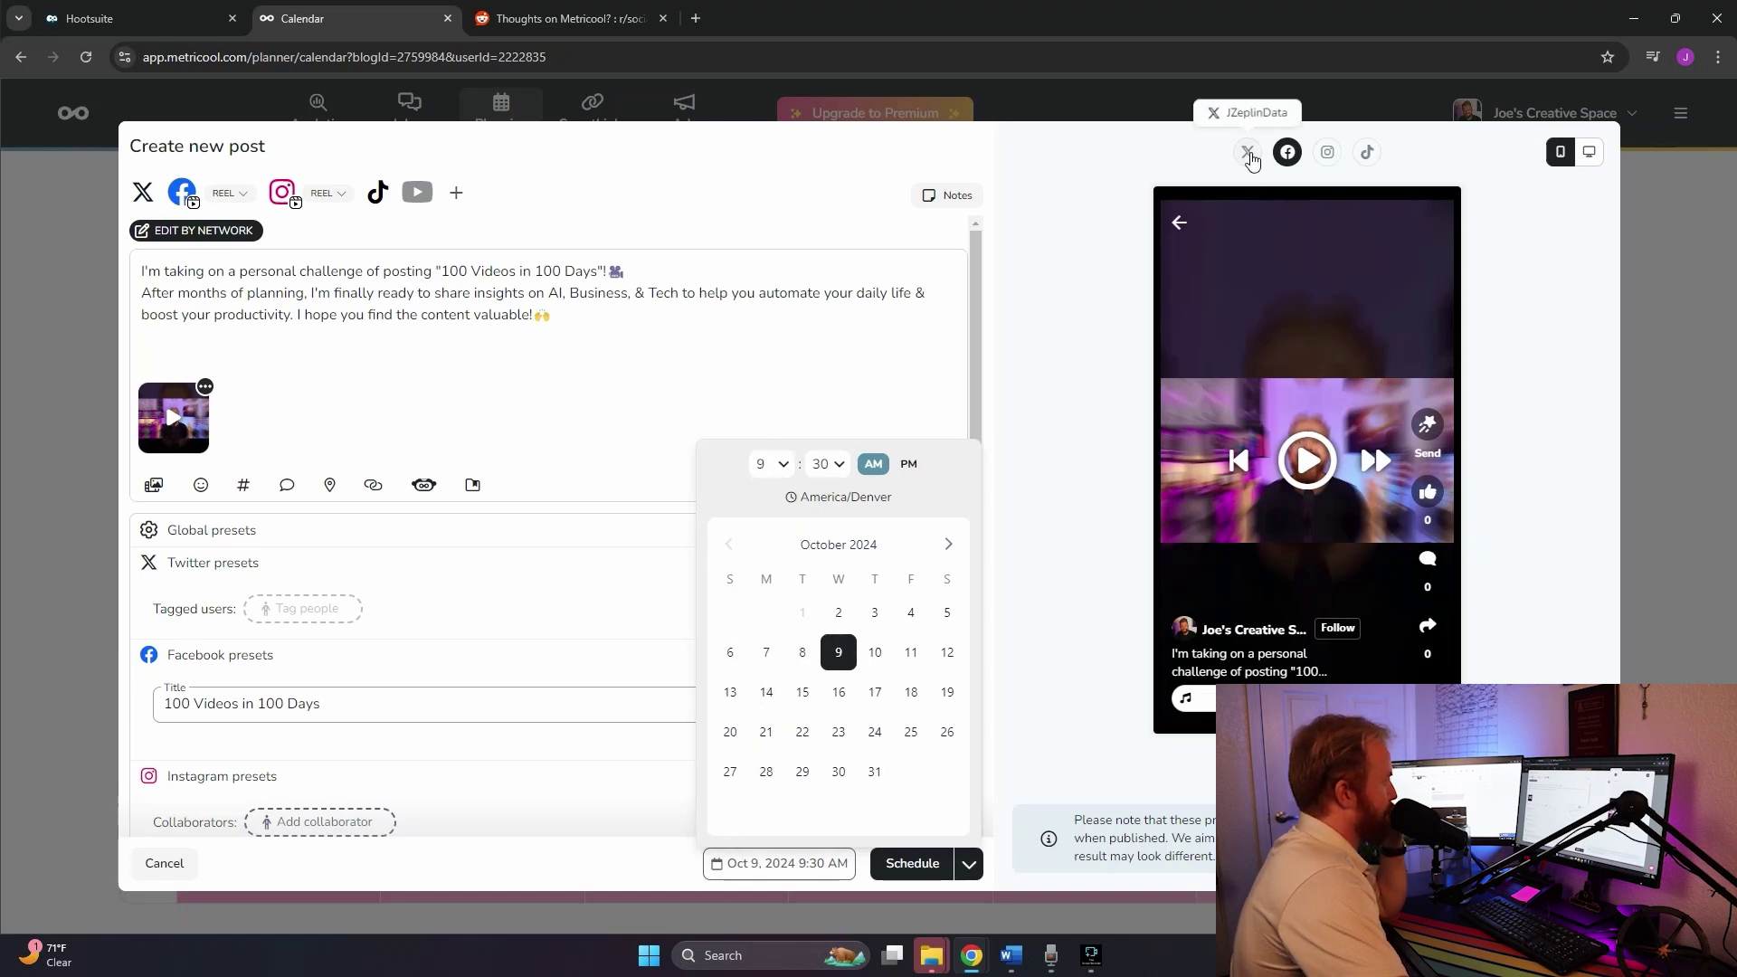
# Preview how the post looks on Twitter, Facebook, Instagram and TikTok
pyautogui.click(1248, 152)
pyautogui.click(1288, 152)
pyautogui.click(1328, 152)
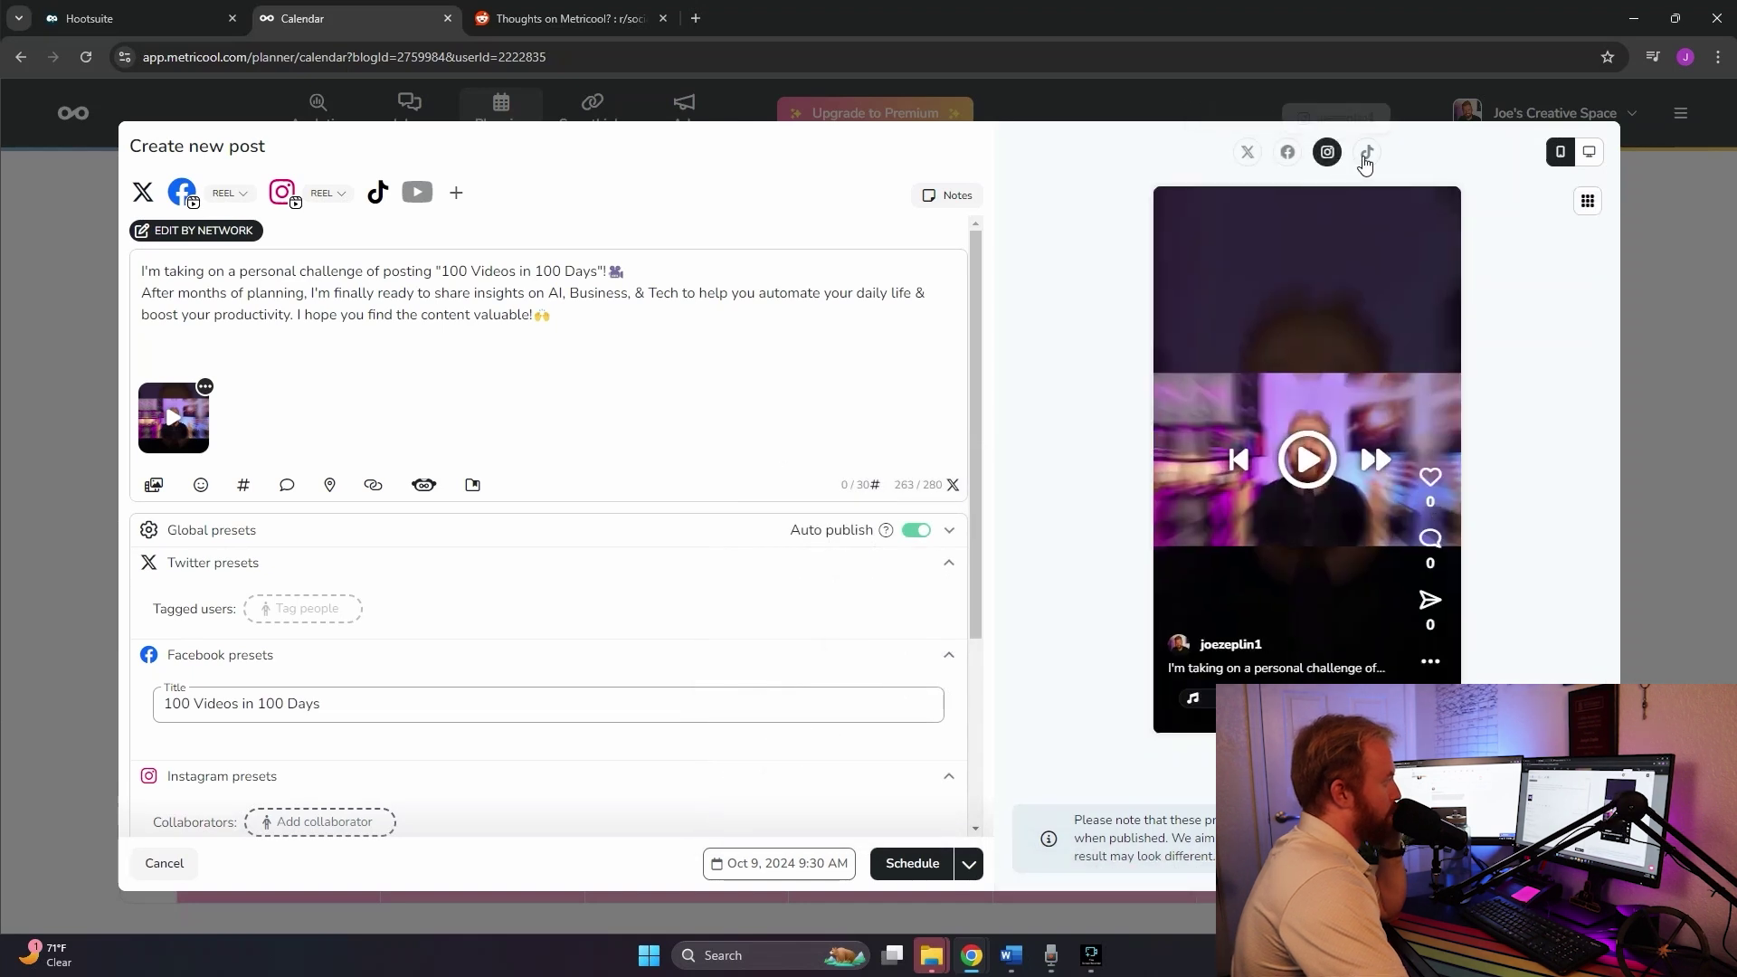
pyautogui.click(1367, 152)
pyautogui.click(1328, 152)
pyautogui.click(1287, 152)
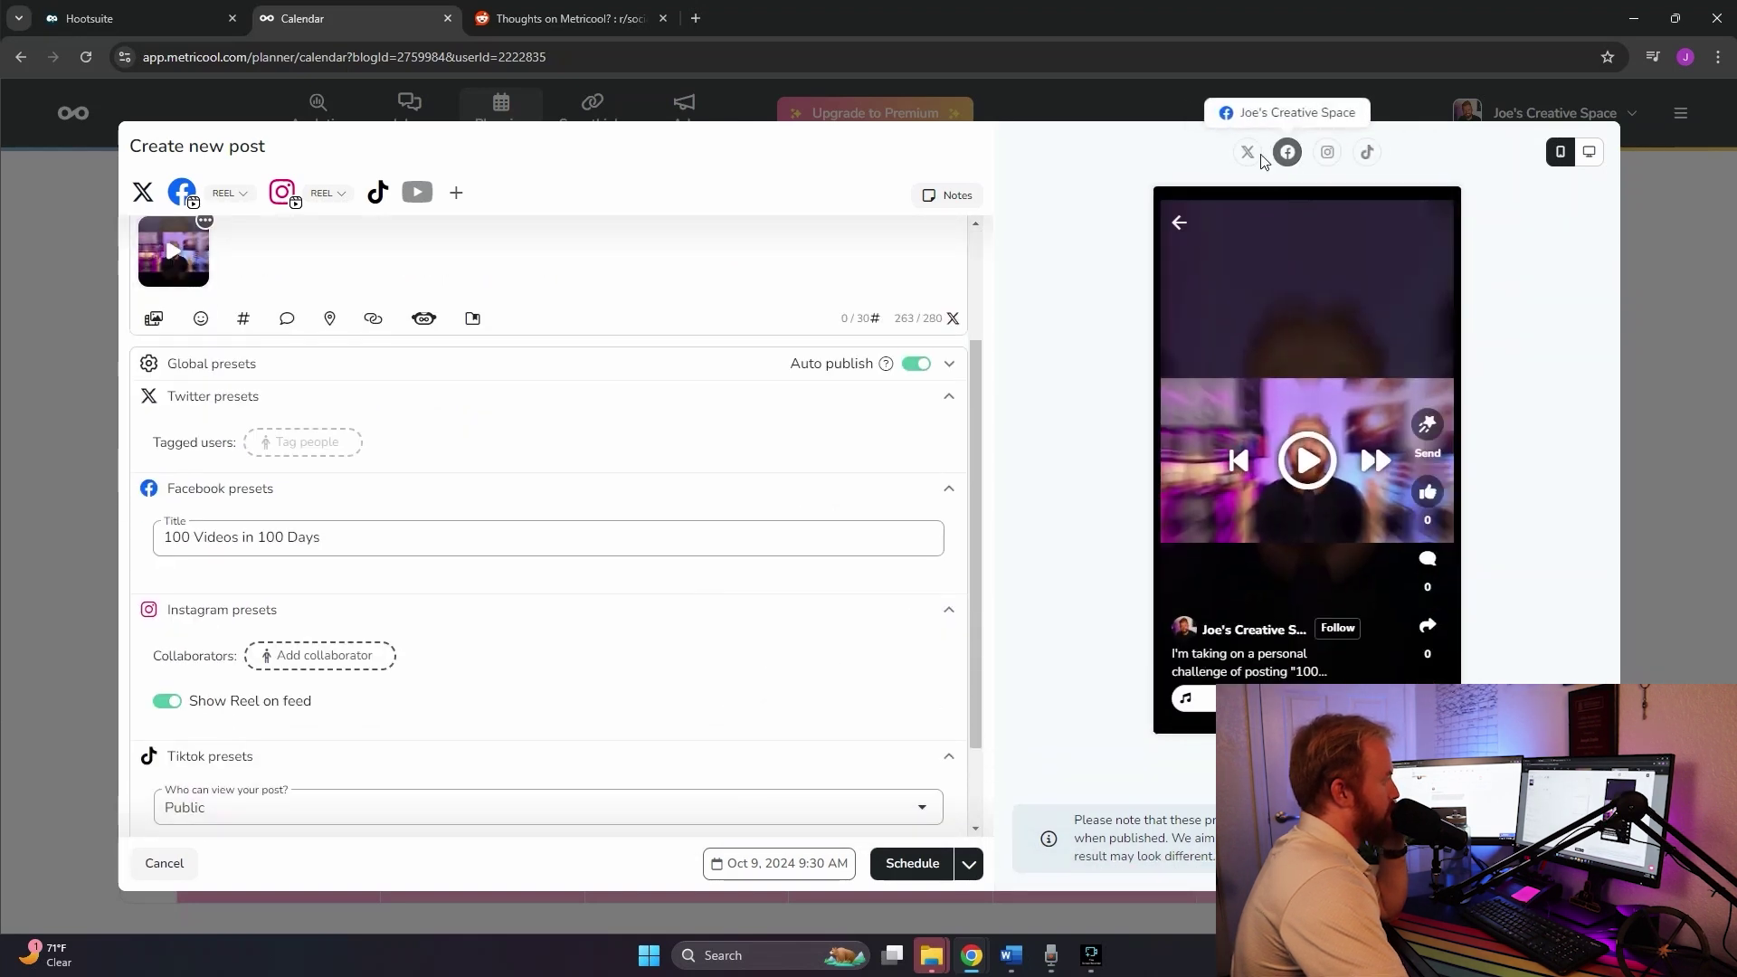
pyautogui.click(1247, 152)
# Save the post as a draft instead of scheduling it
pyautogui.click(965, 866)
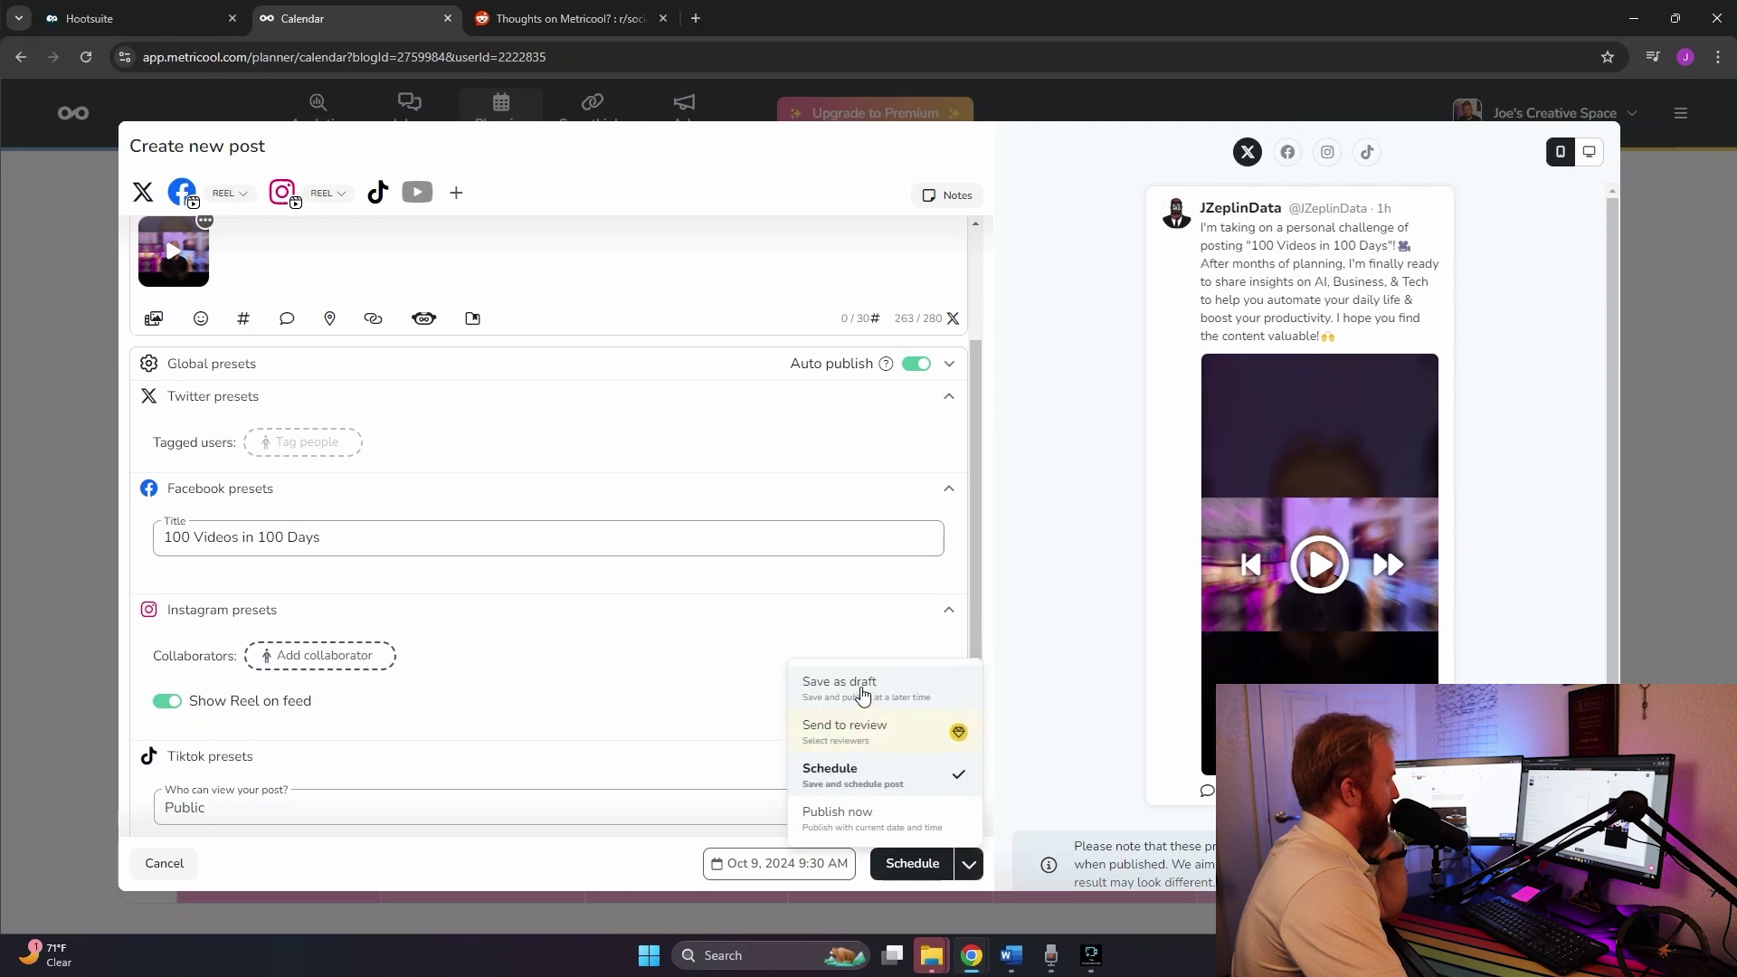
pyautogui.click(863, 693)
pyautogui.click(891, 865)
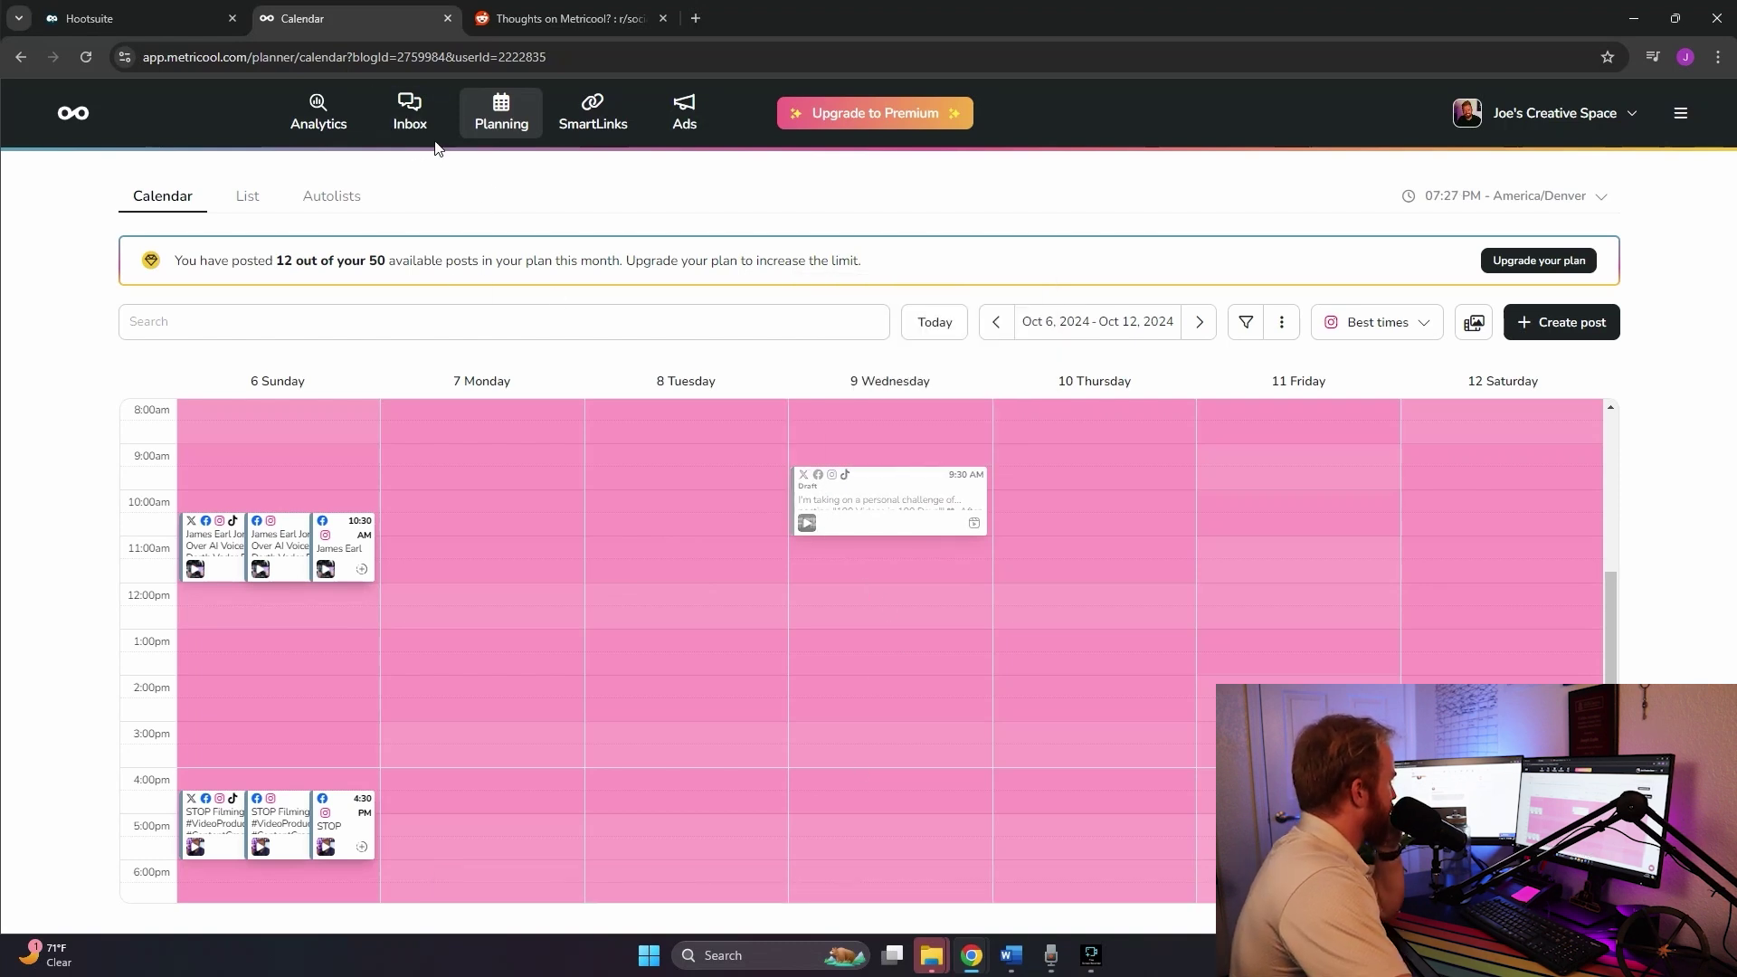
# Browse the unread conversations in the inbox and open the newest Instagram comment
pyautogui.click(411, 112)
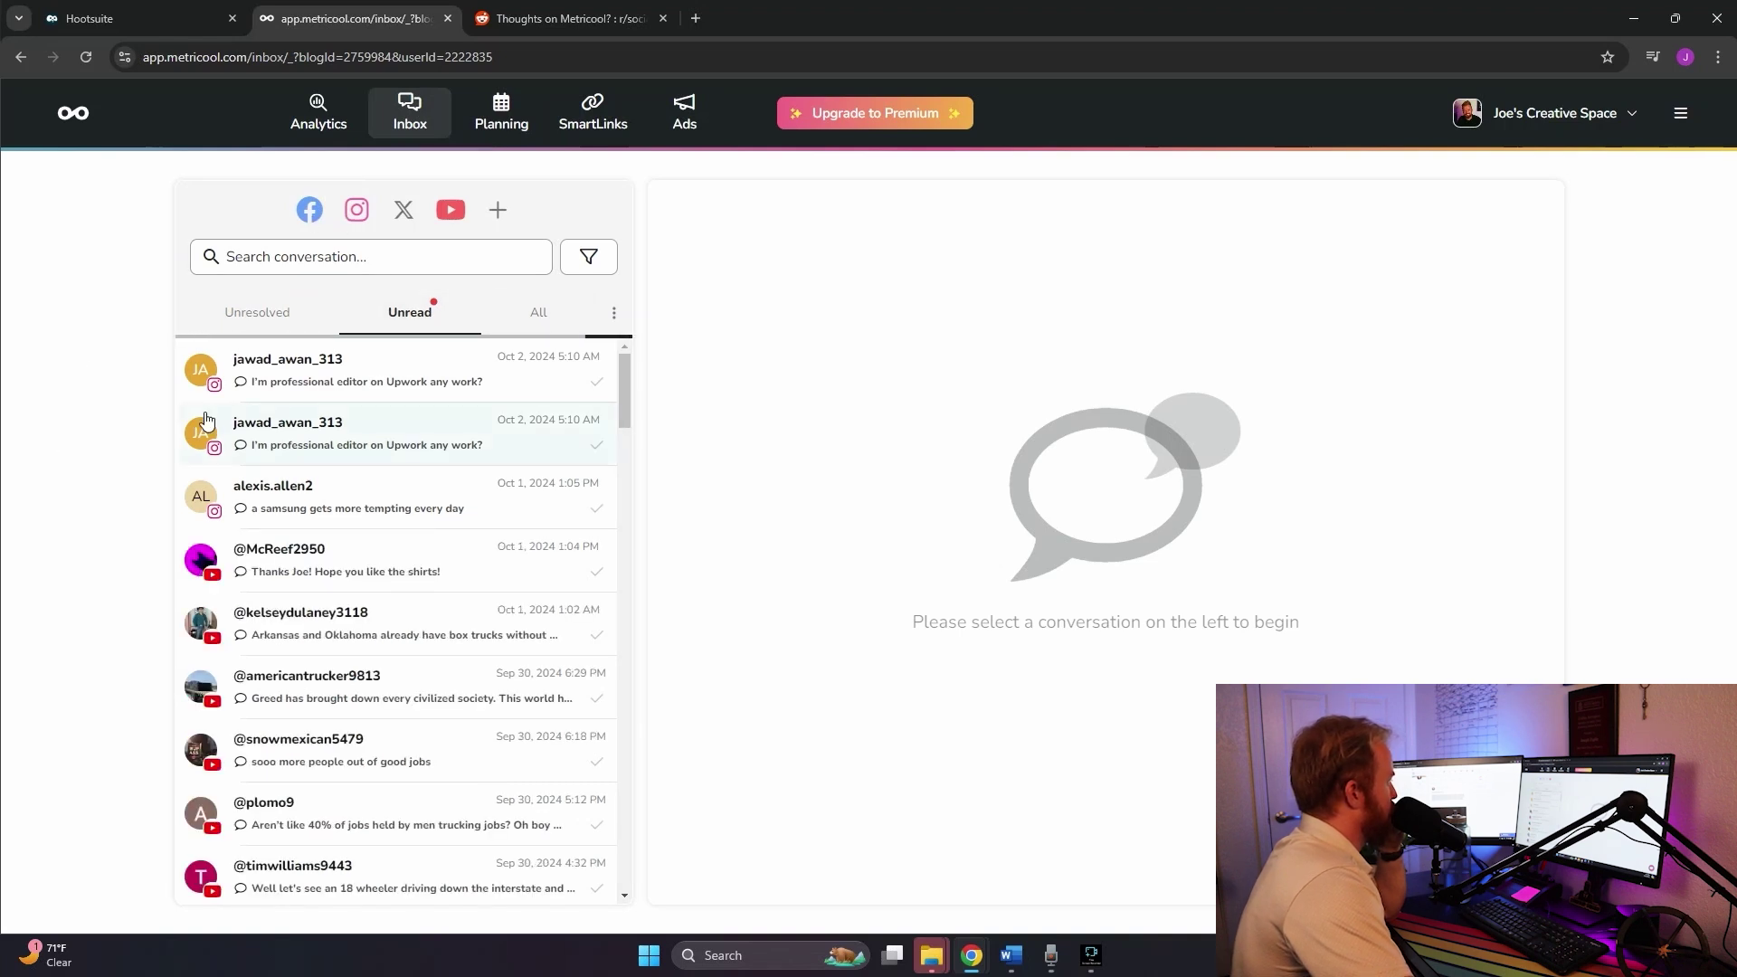
pyautogui.scroll(-20, 207, 480)
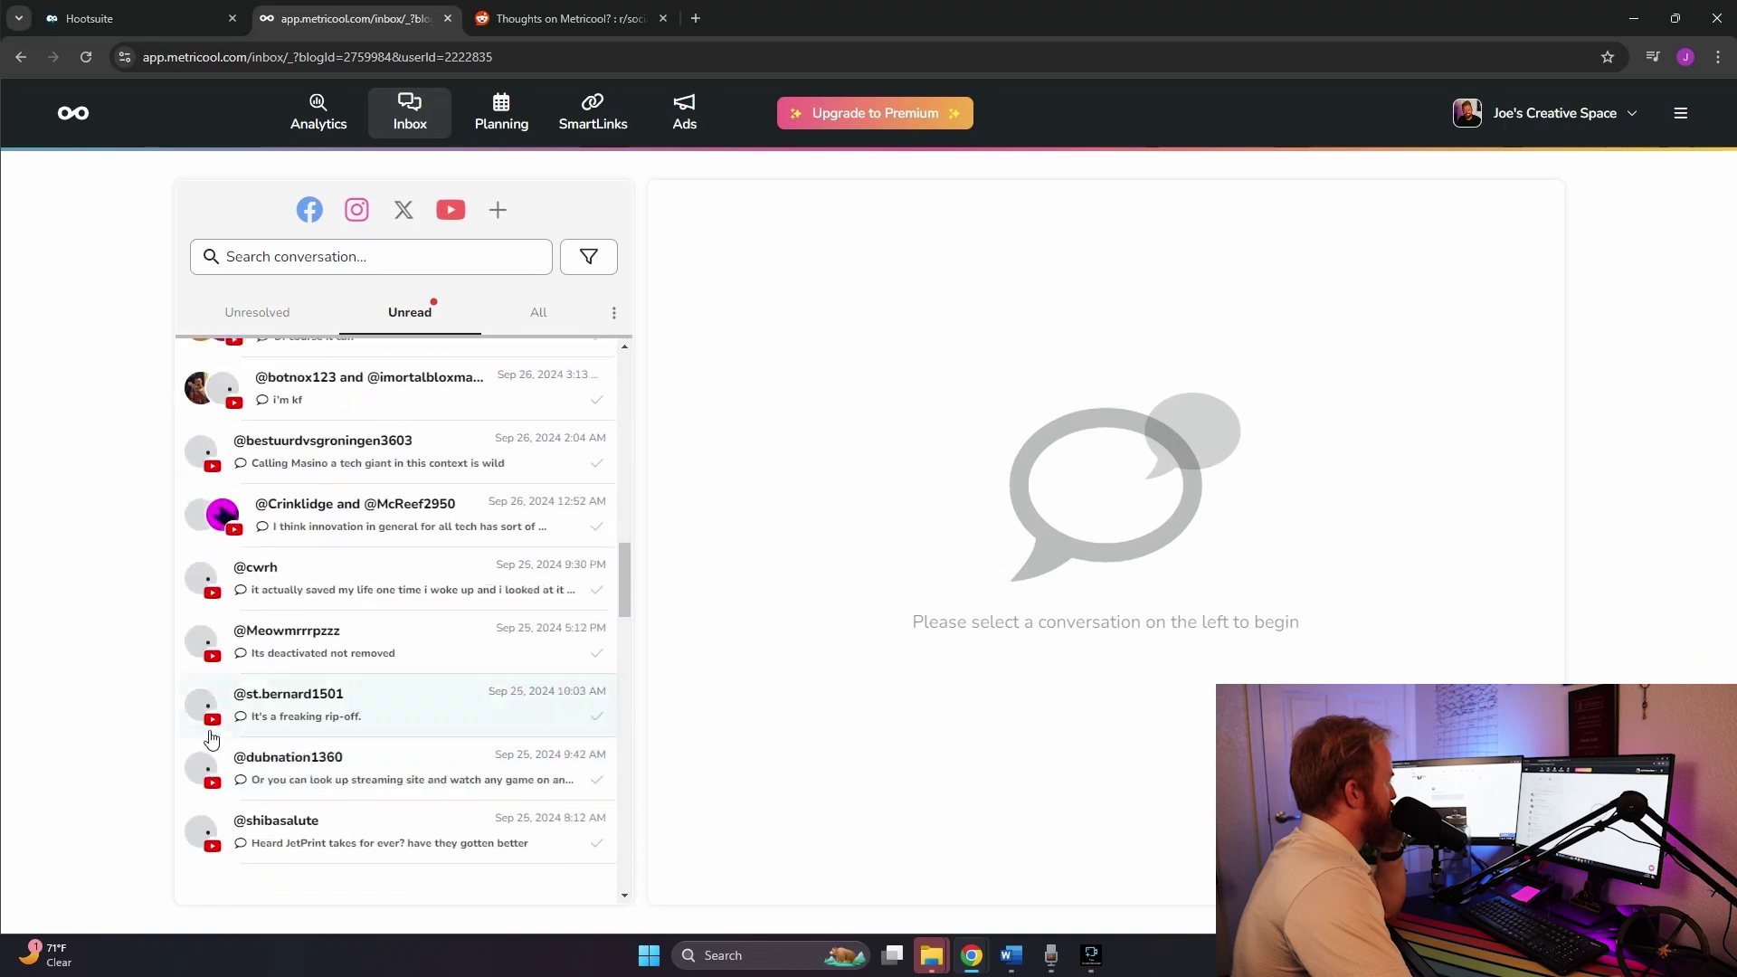
pyautogui.scroll(10, 207, 733)
pyautogui.scroll(-5, 203, 724)
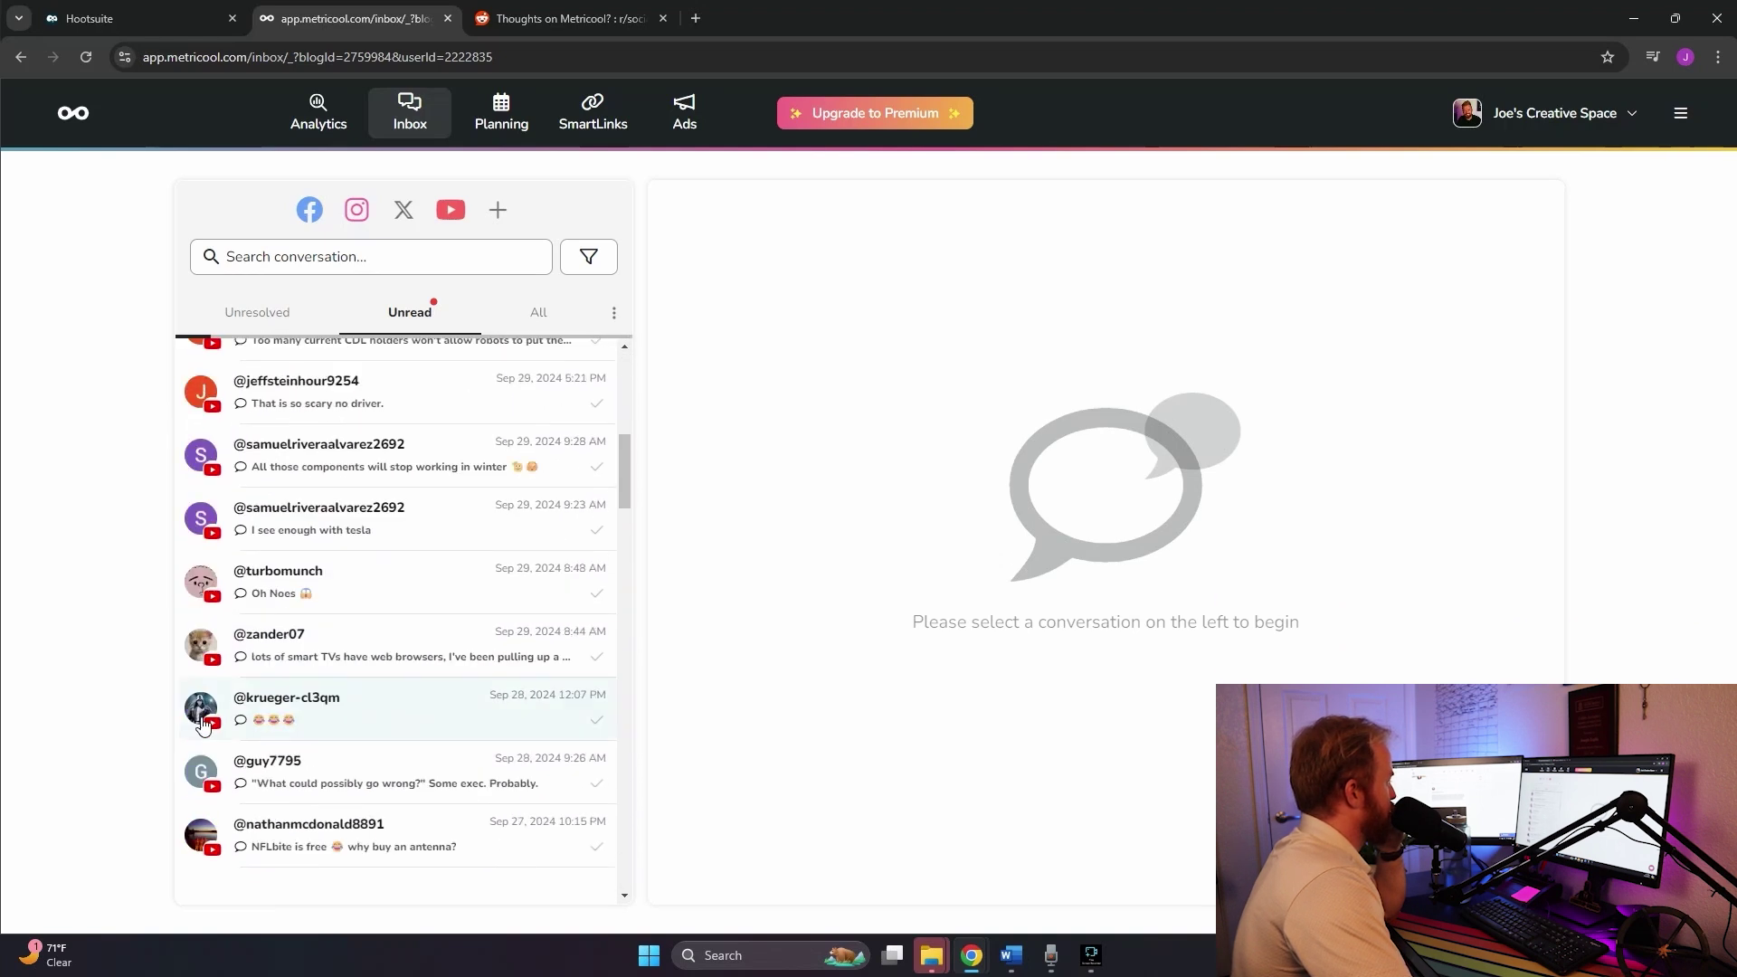
pyautogui.scroll(6, 207, 714)
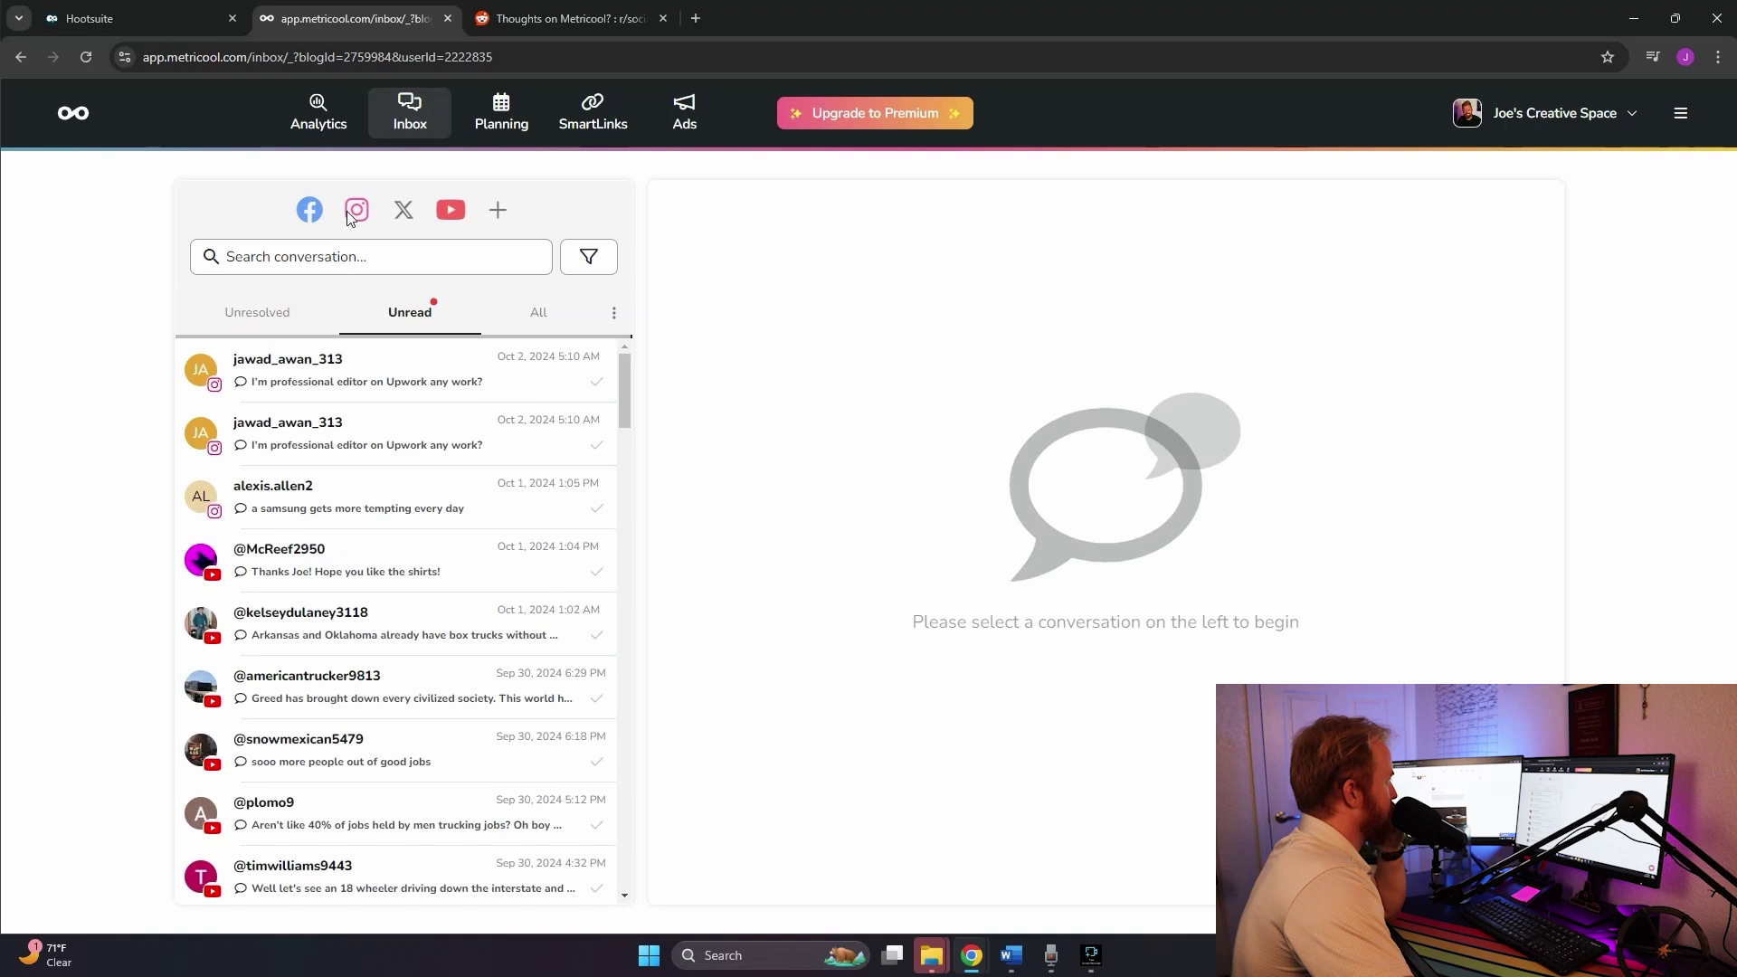
pyautogui.click(392, 380)
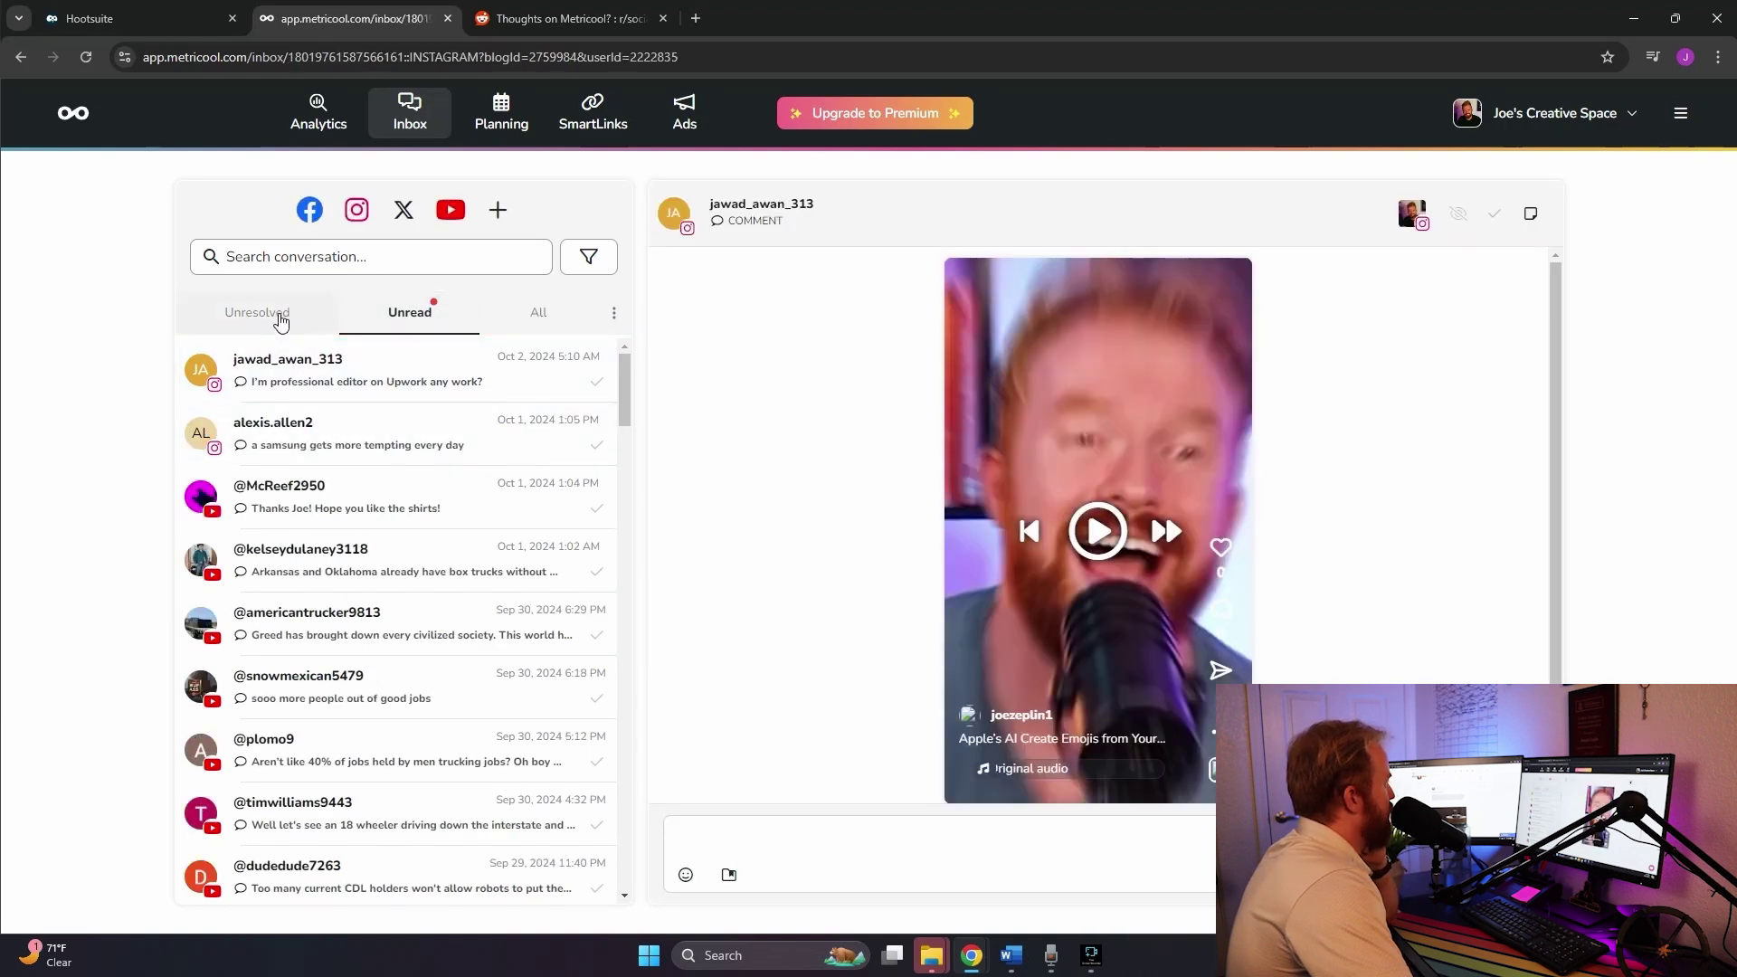
# Compare the Unresolved, Unread and All conversation lists, ending on the unread ones
pyautogui.click(276, 319)
pyautogui.click(417, 312)
pyautogui.click(534, 324)
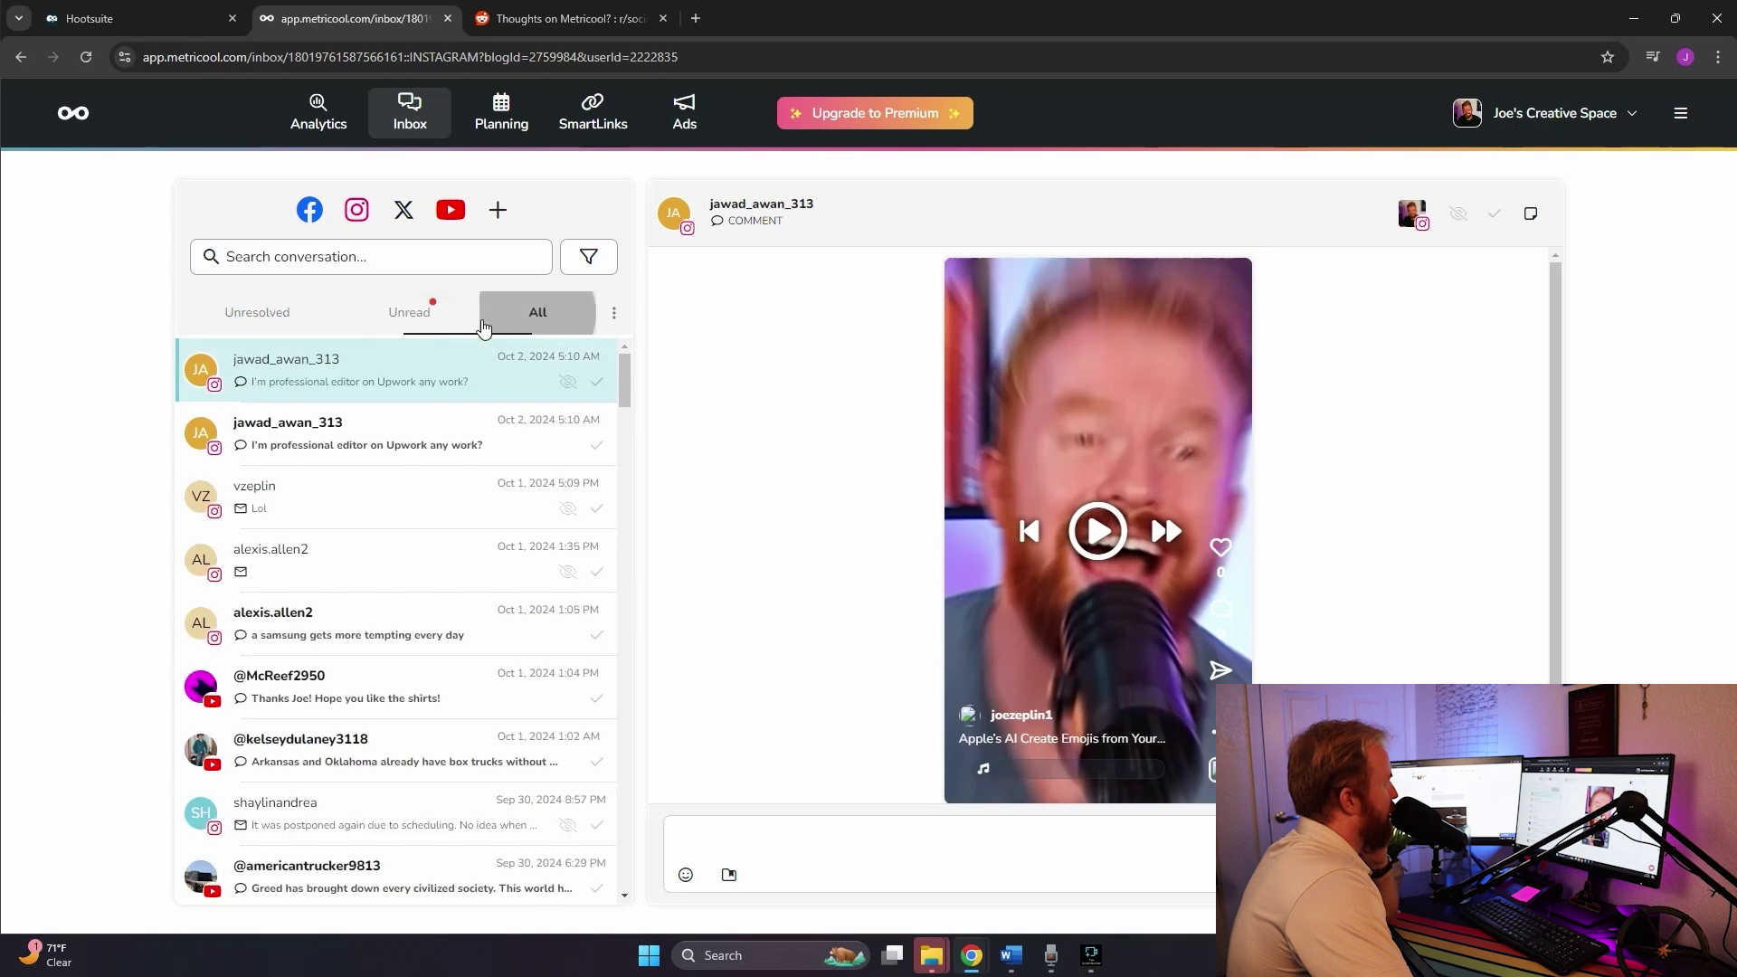
pyautogui.click(371, 326)
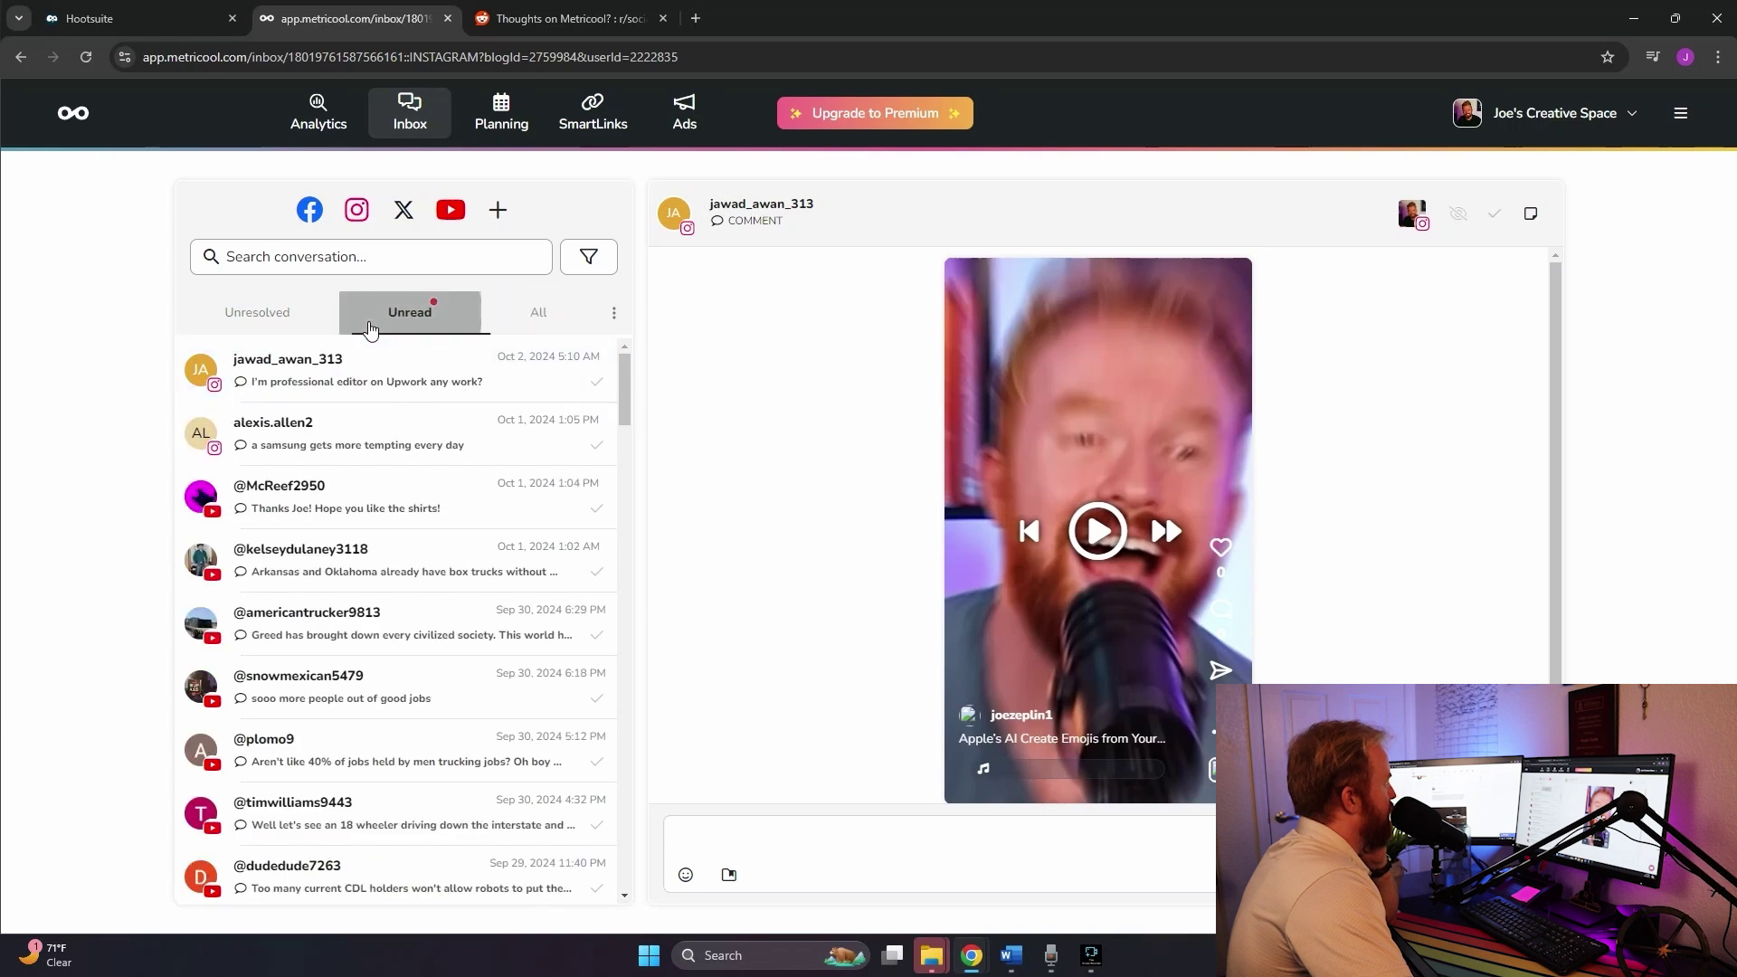
# Filter the unread conversations by network, showing YouTube alone, Instagram and X together, and finally all except Facebook
pyautogui.click(443, 216)
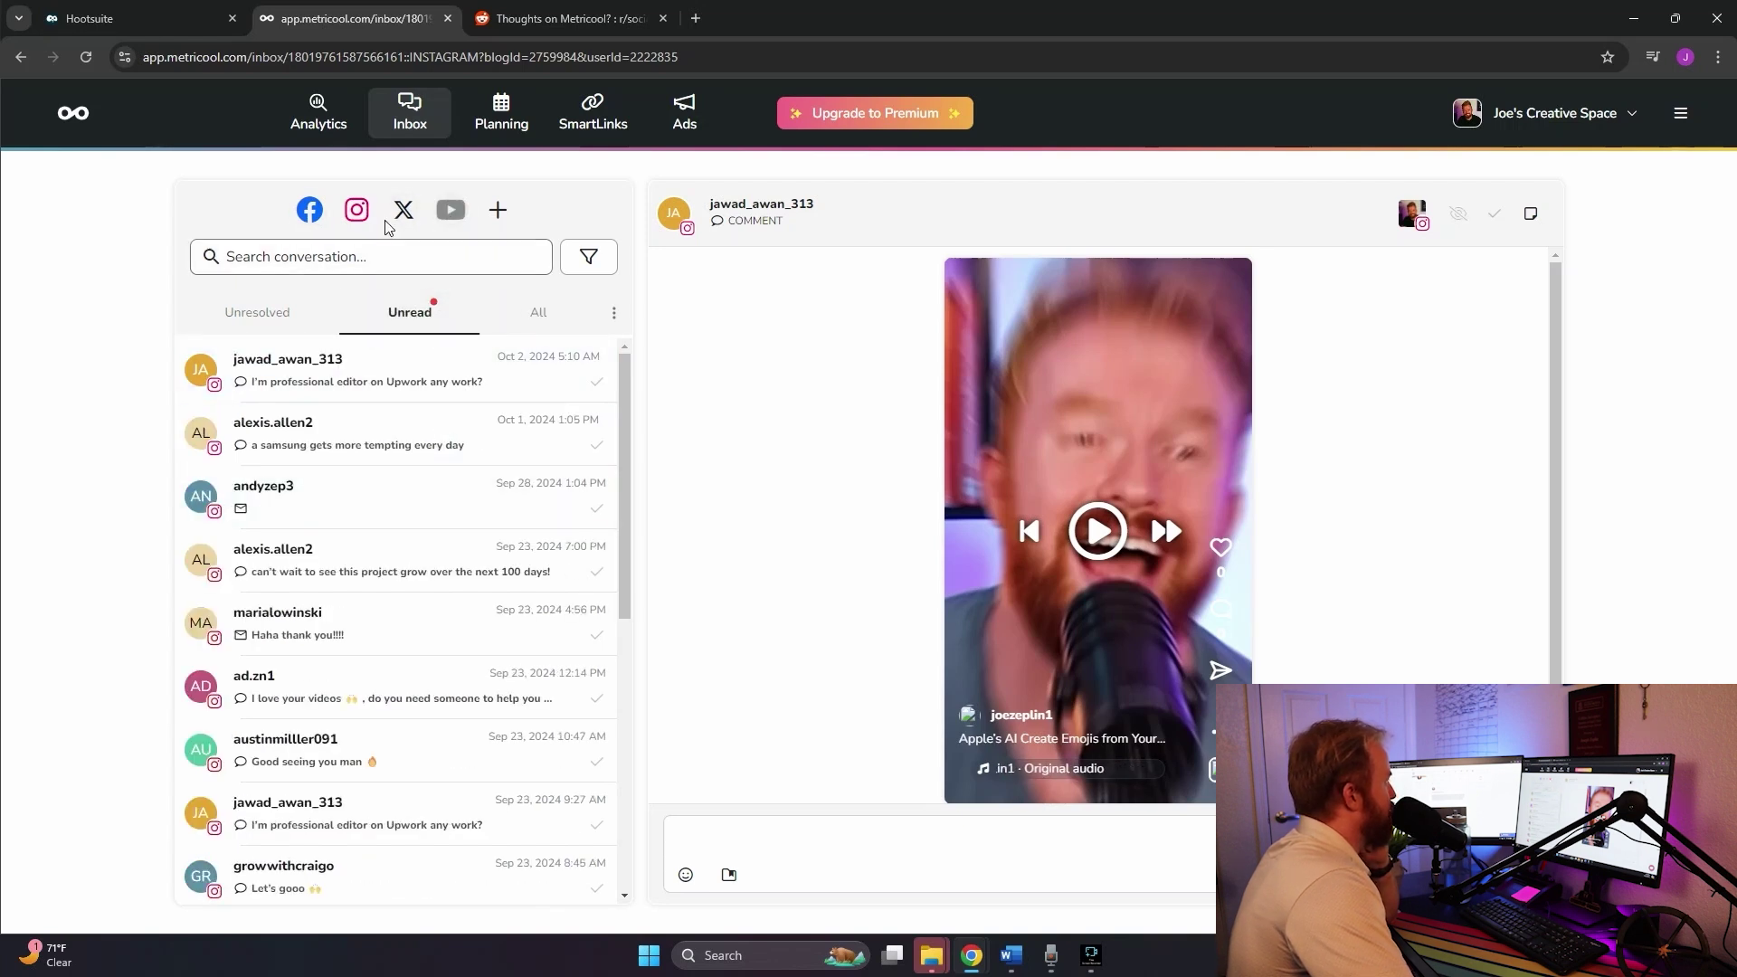
pyautogui.click(455, 221)
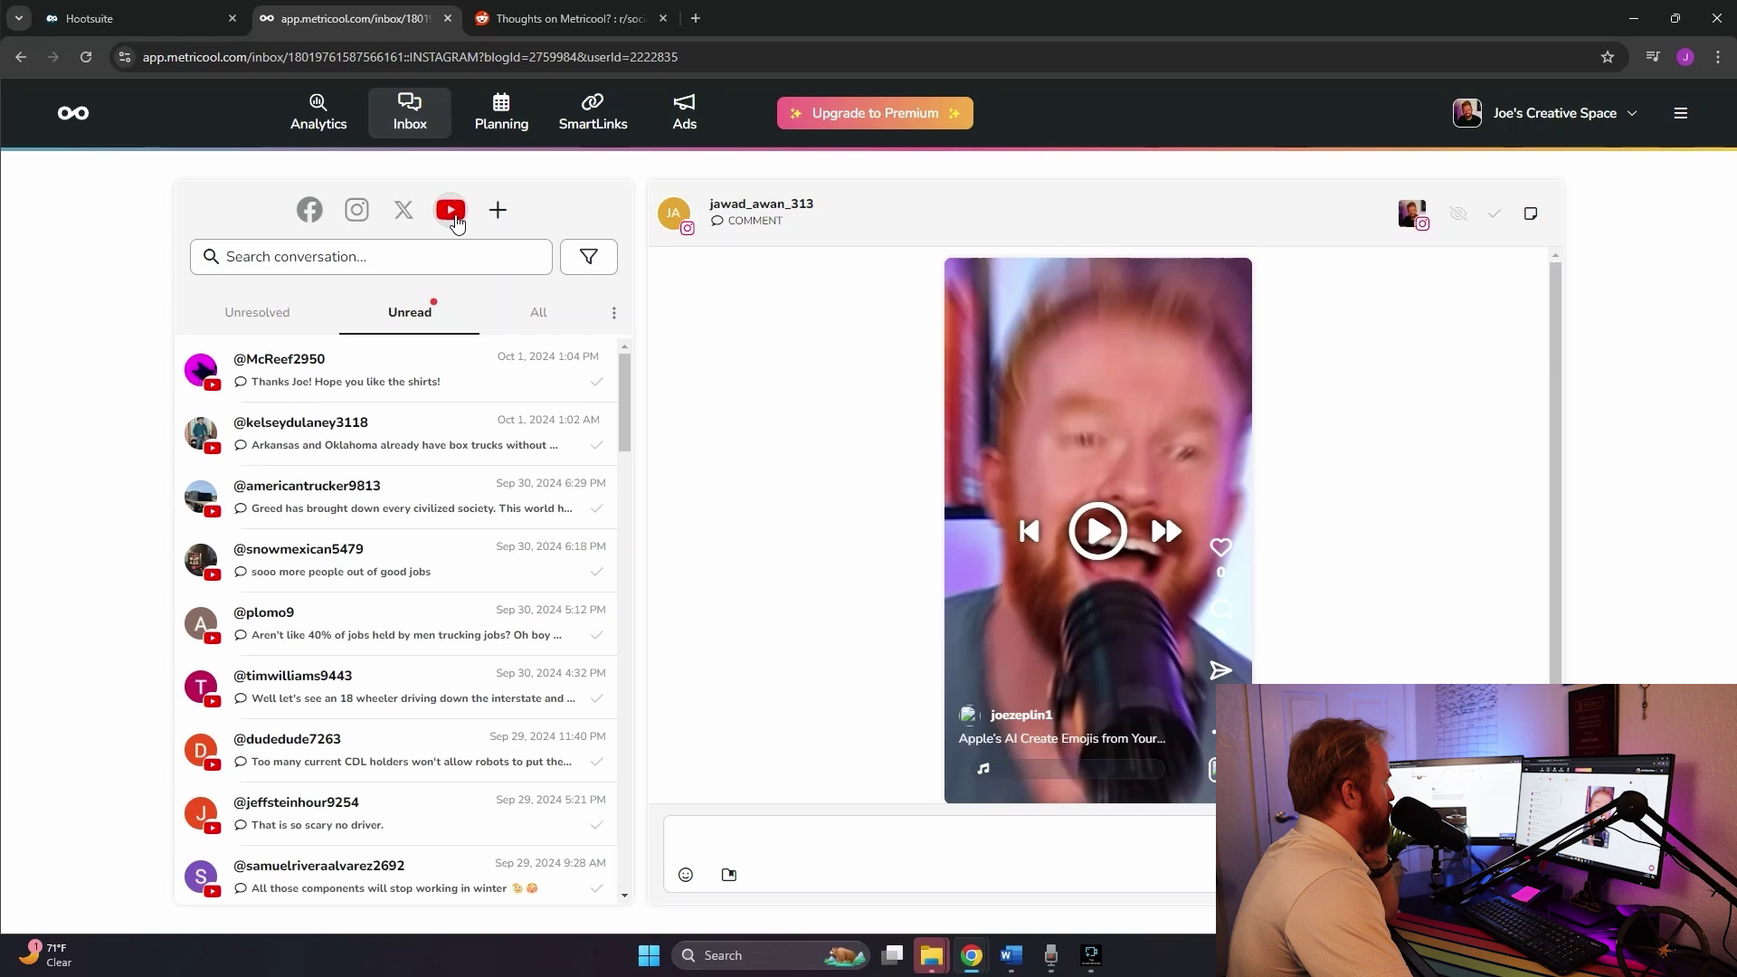
pyautogui.click(403, 224)
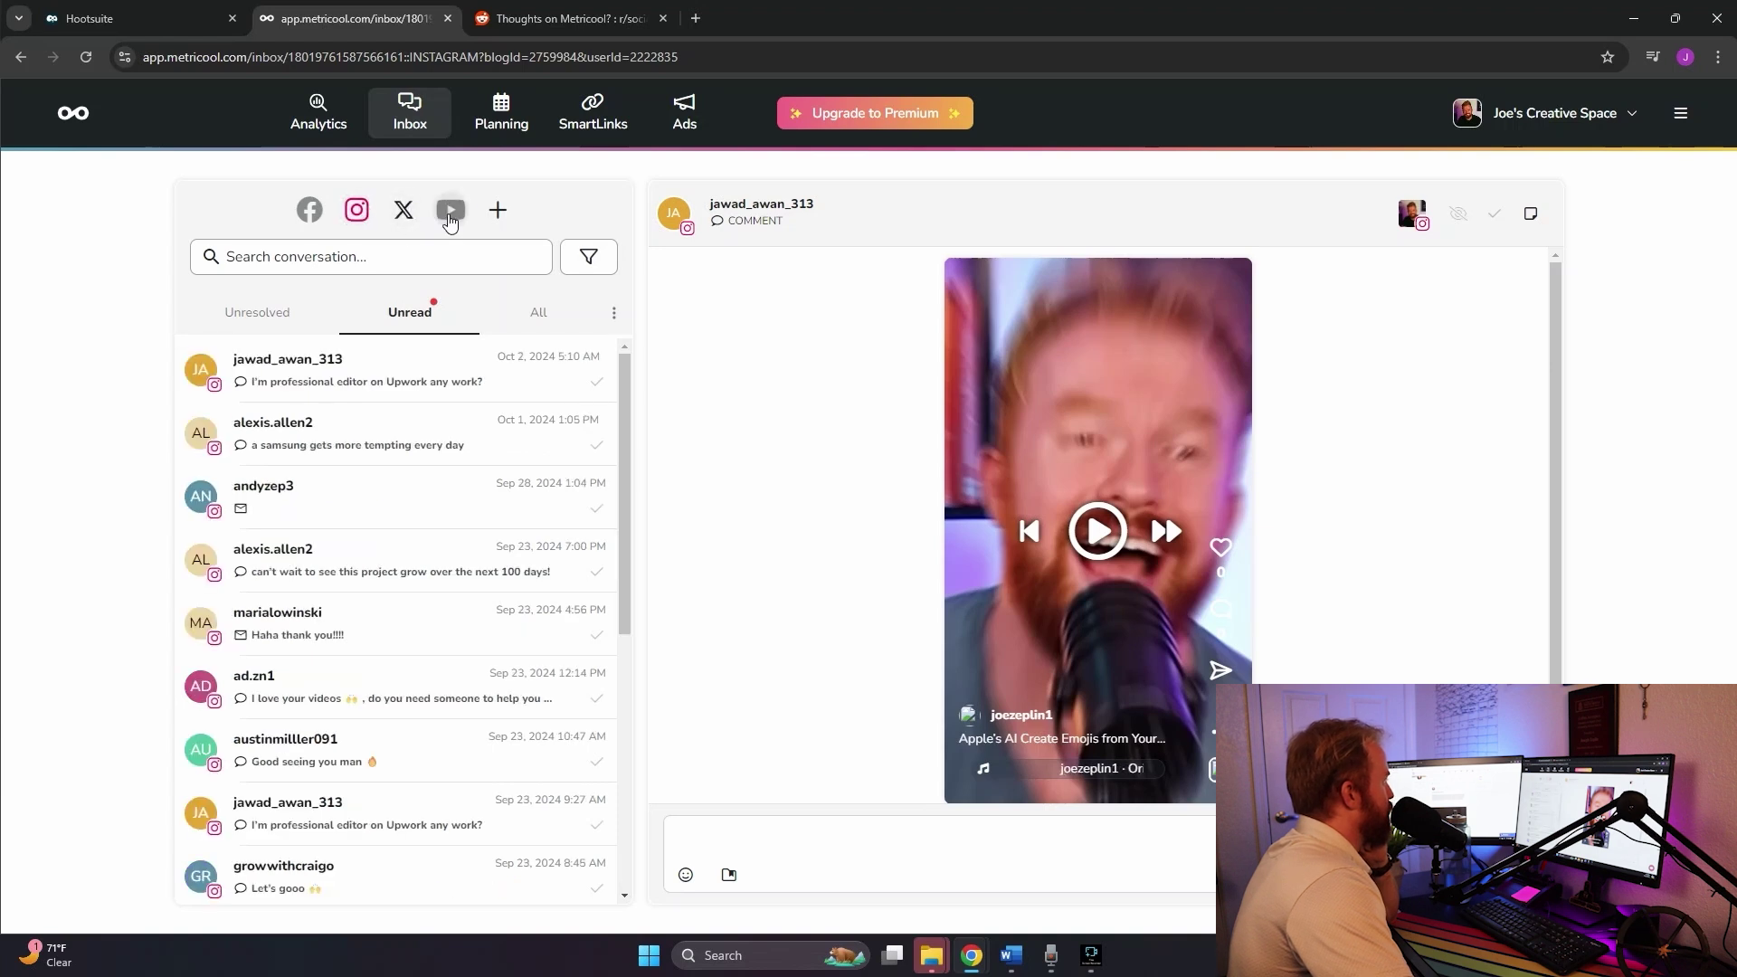
pyautogui.click(450, 217)
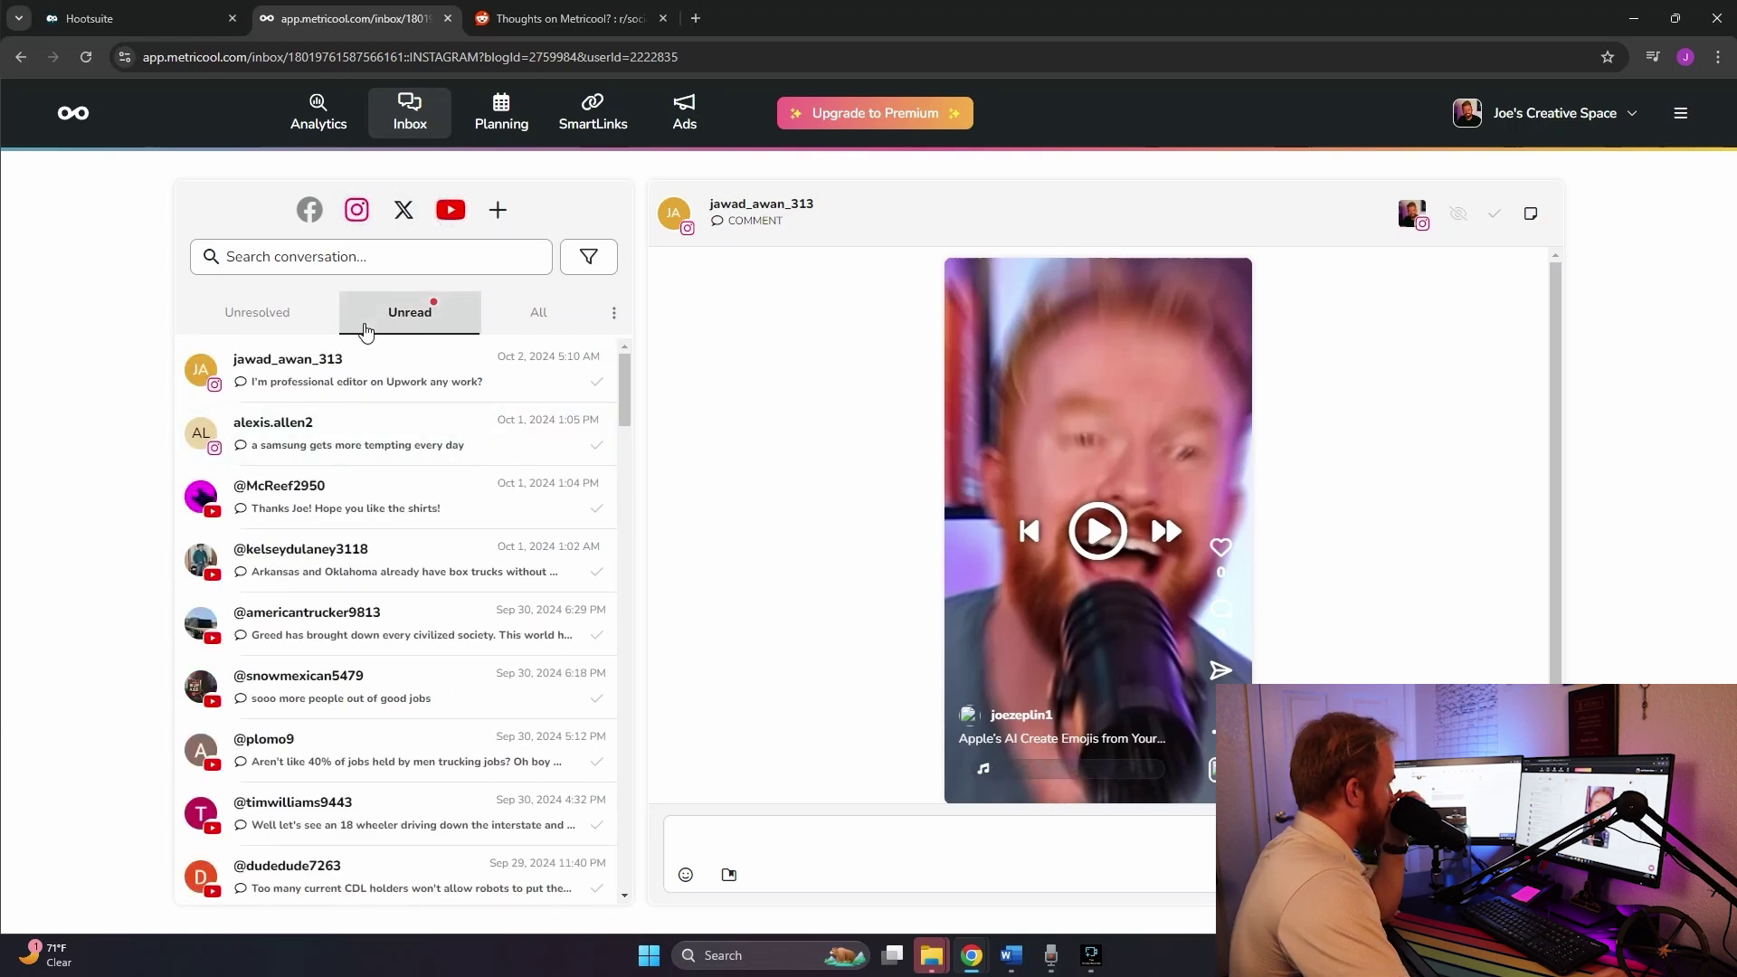
# Examine the Facebook analytics for page growth, likes, audience demographics and clicks on the page
pyautogui.click(328, 114)
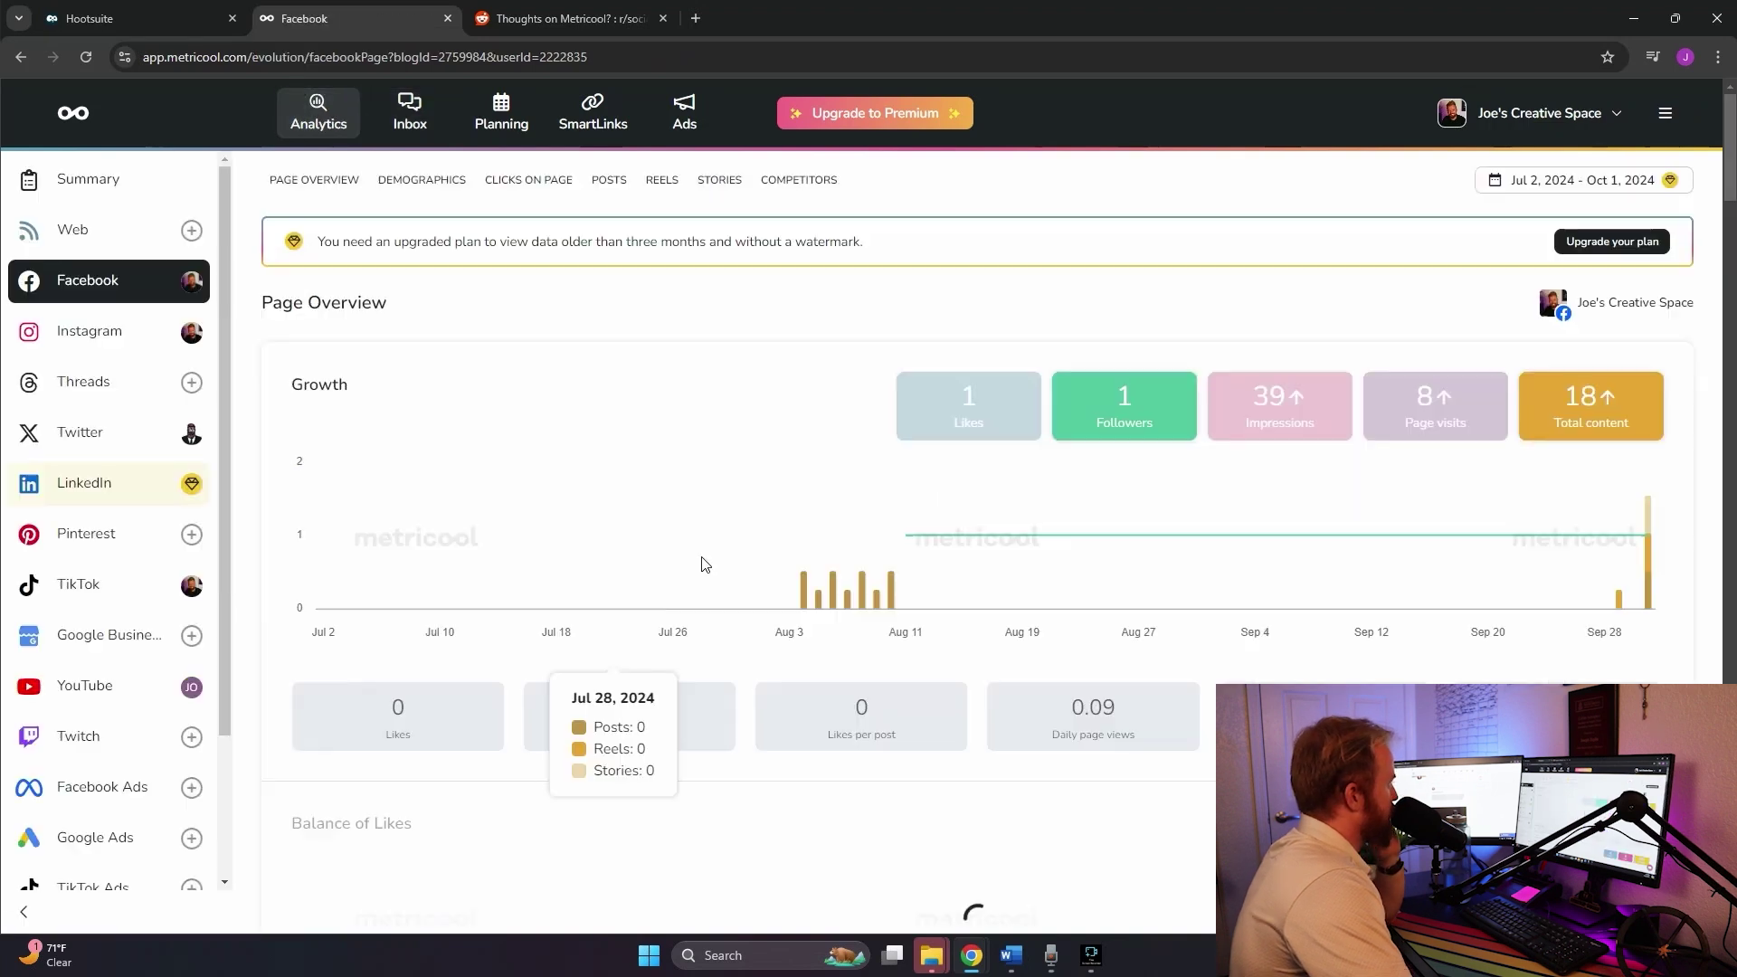
pyautogui.scroll(-15, 860, 503)
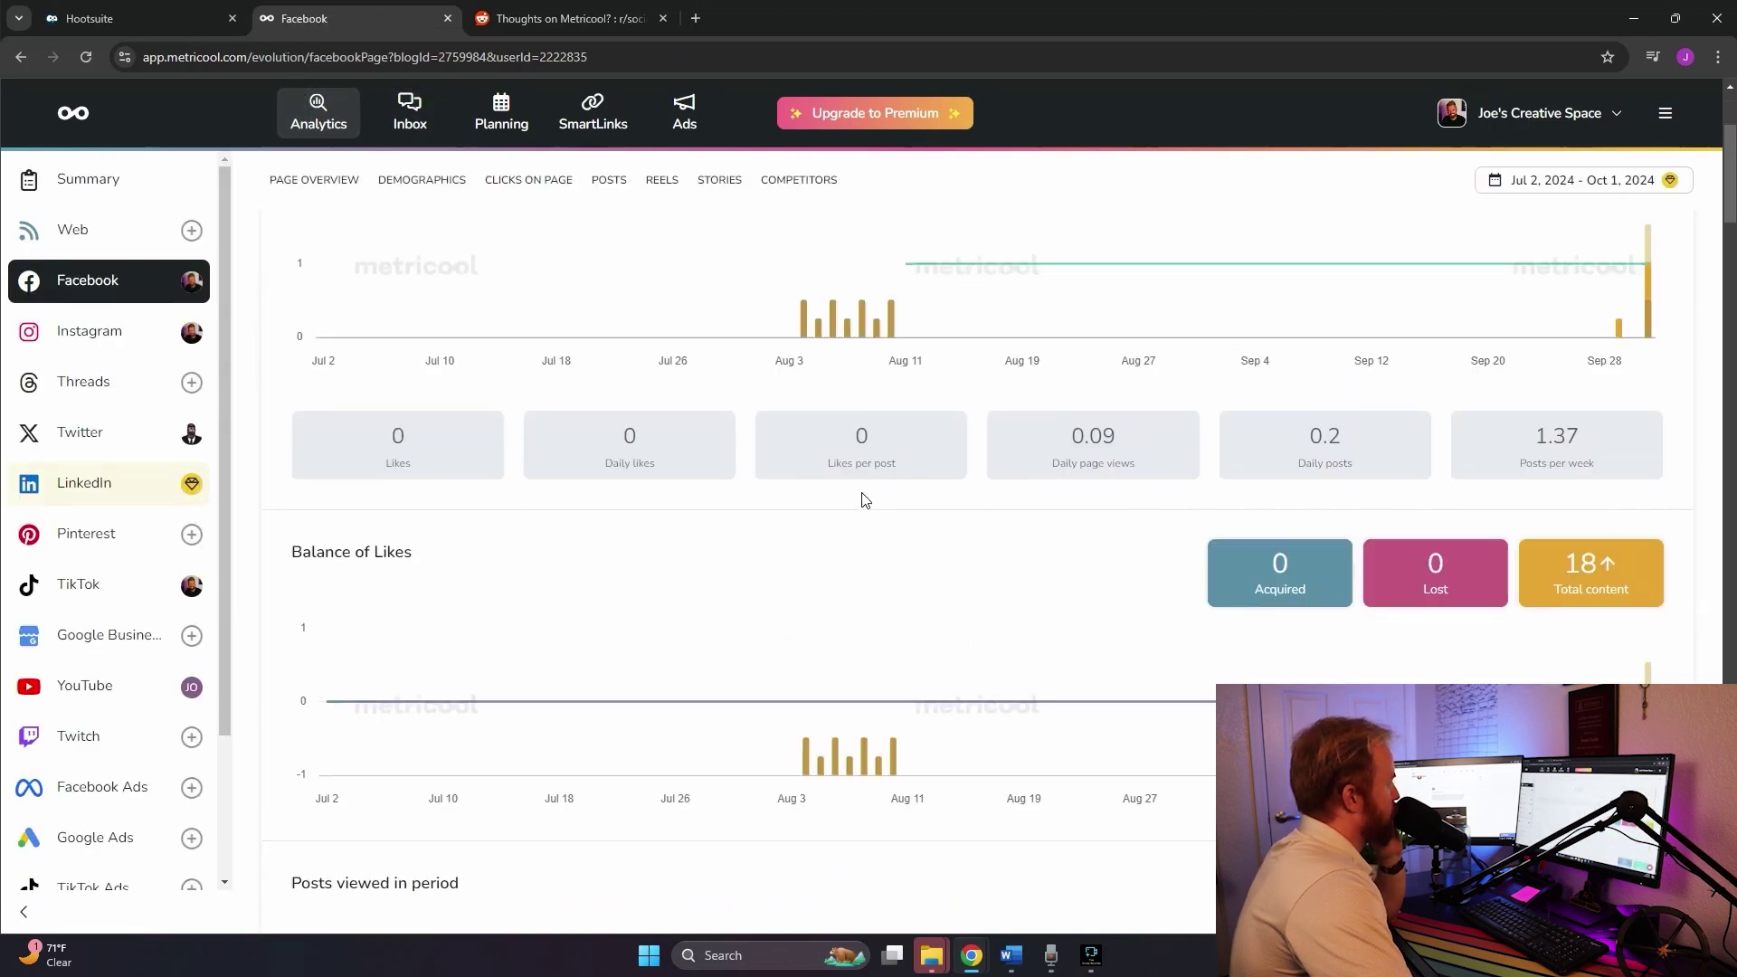
pyautogui.scroll(-18, 864, 500)
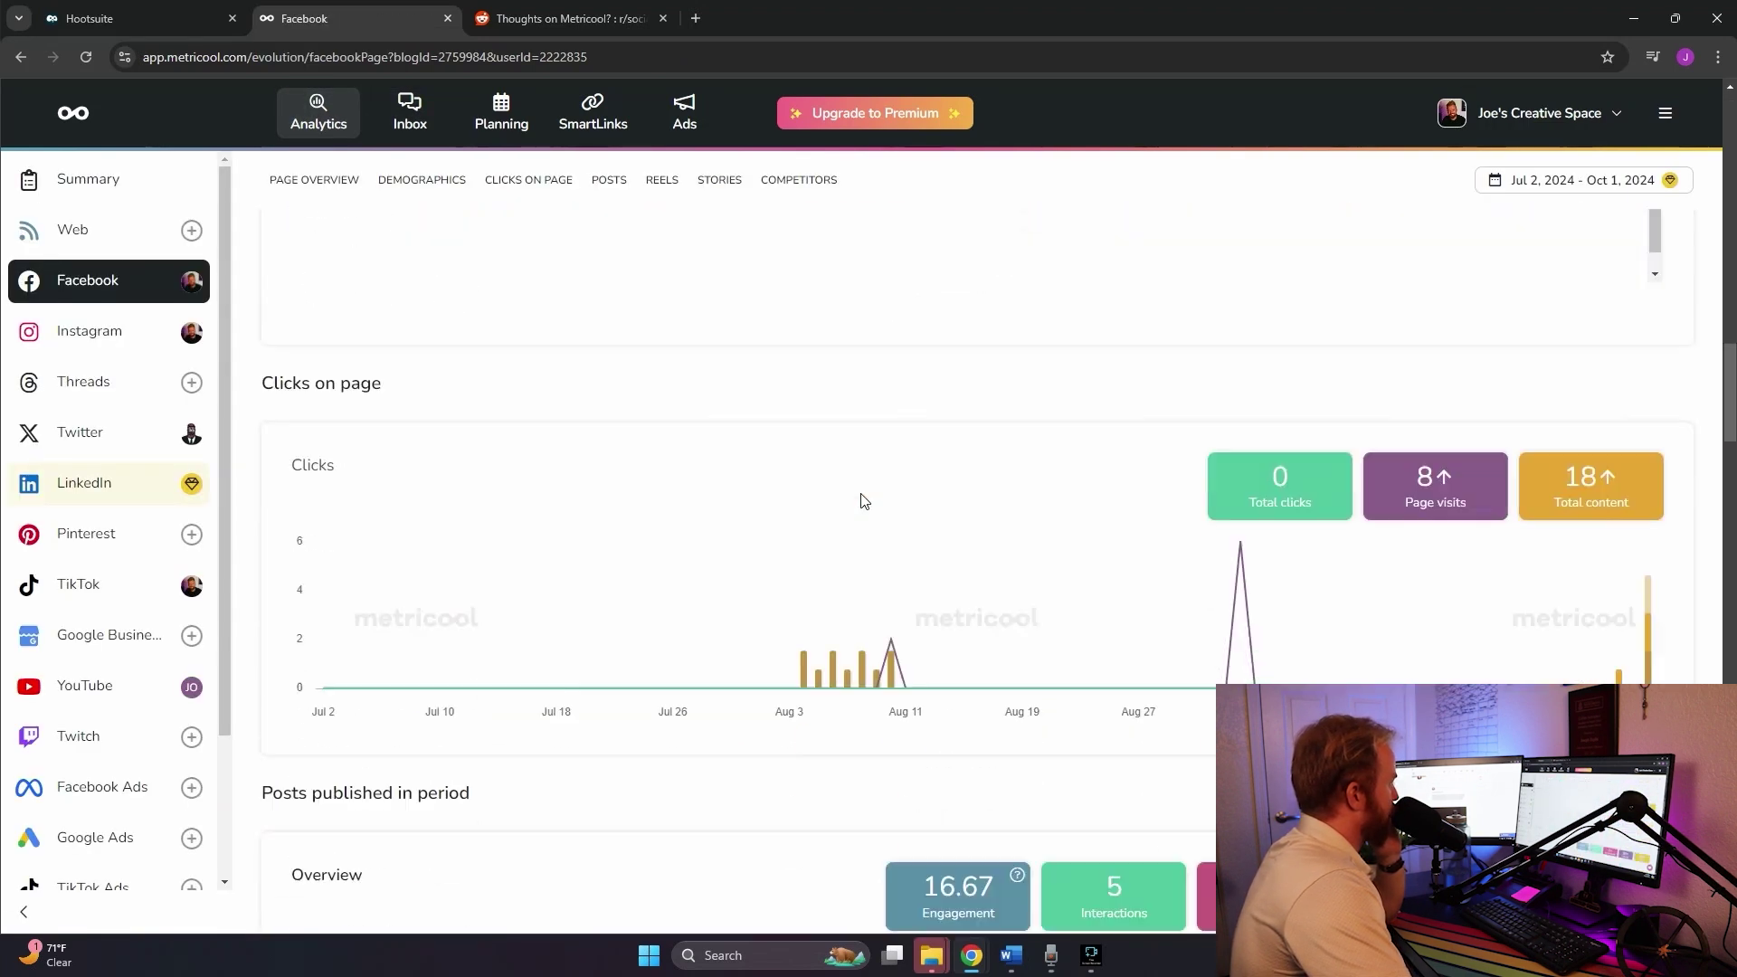
pyautogui.scroll(10, 851, 511)
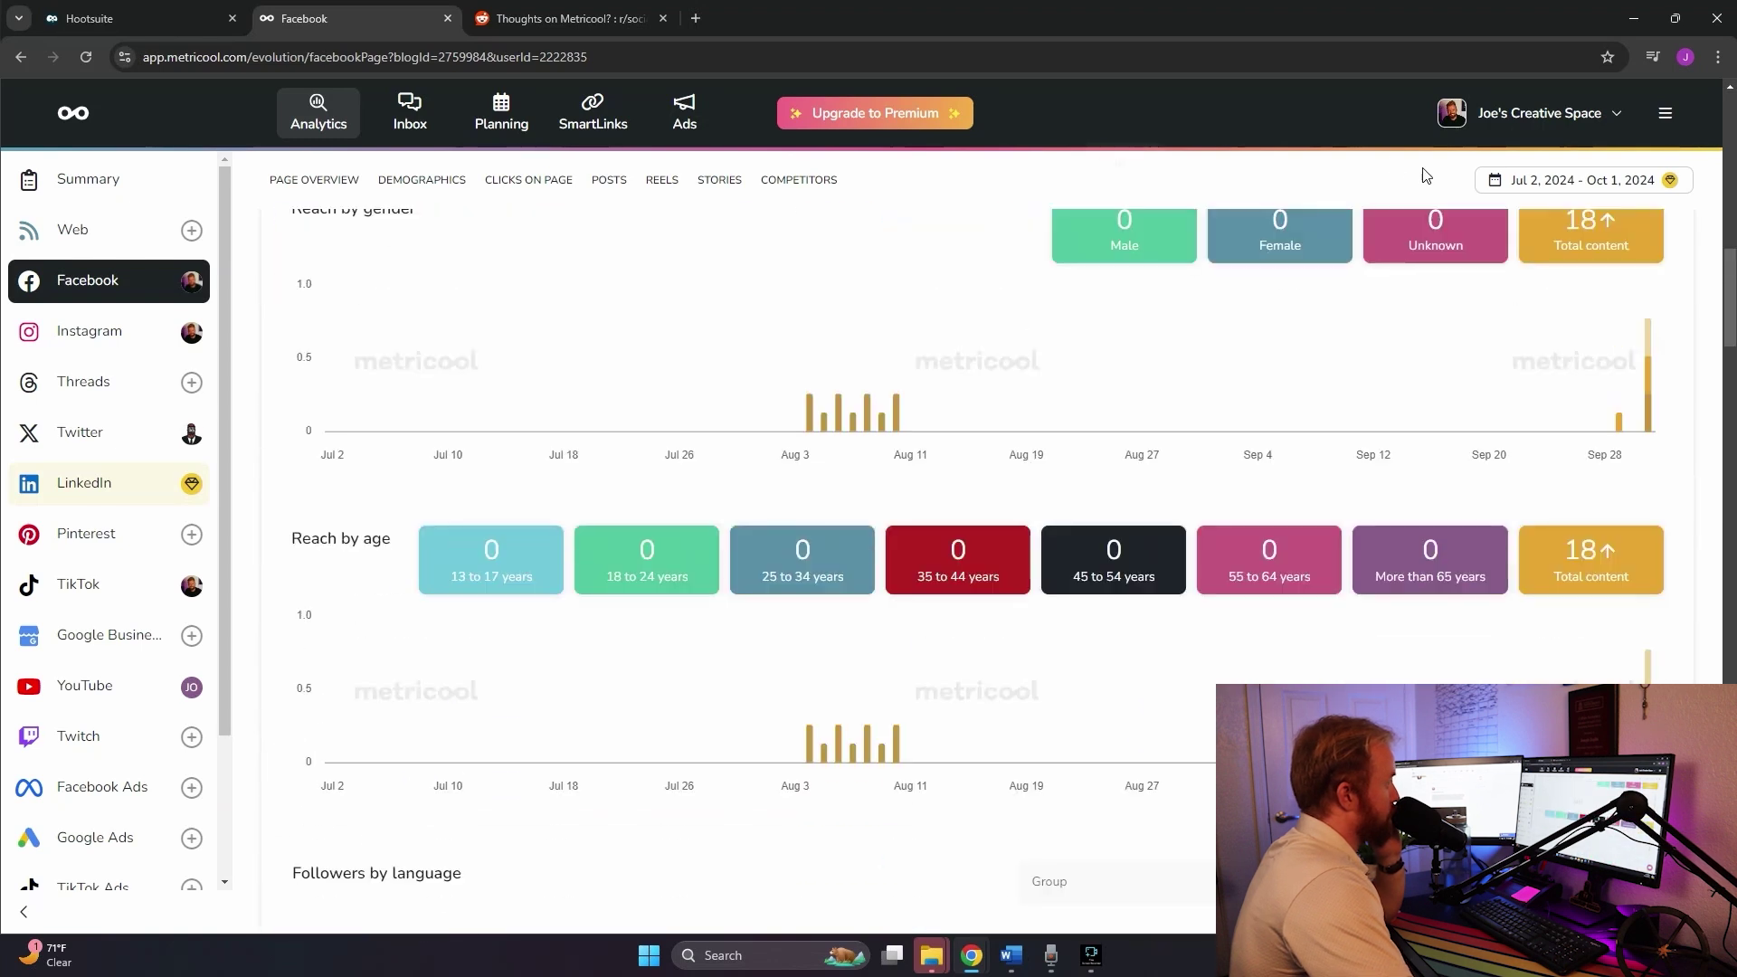
pyautogui.click(1662, 119)
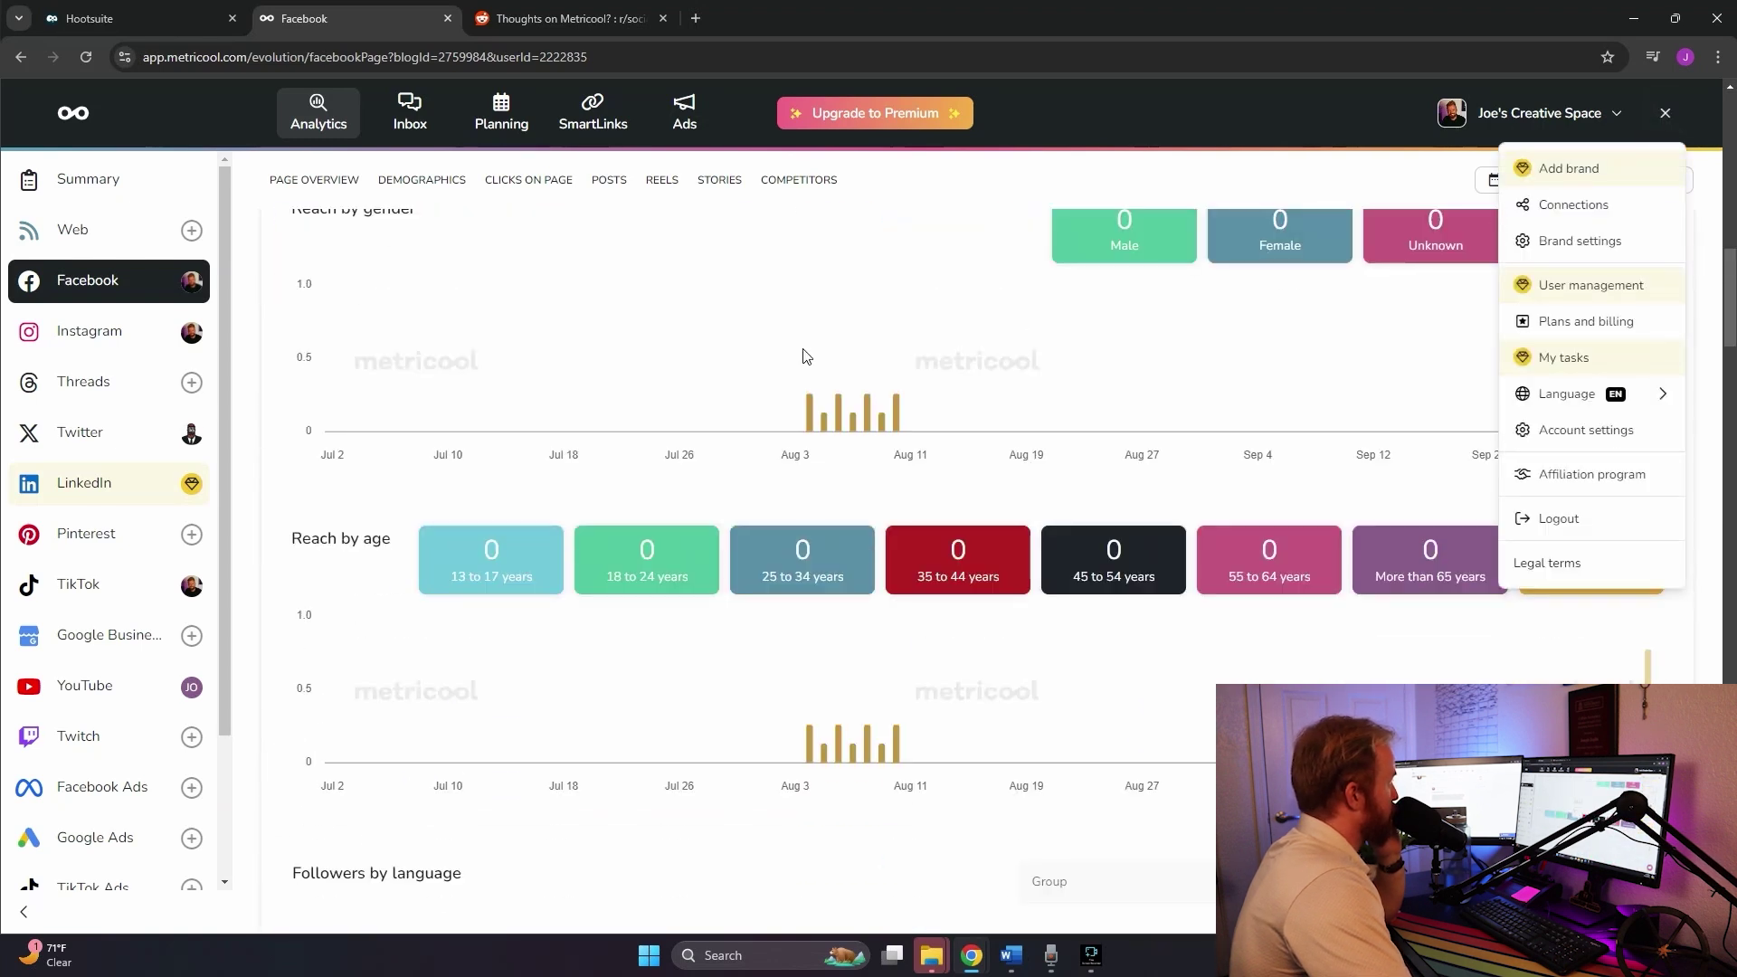
pyautogui.click(910, 196)
# Review the Facebook stories, competitors and published posts analytics, and show the Impressions breakdown as a table
pyautogui.scroll(-20, 996, 442)
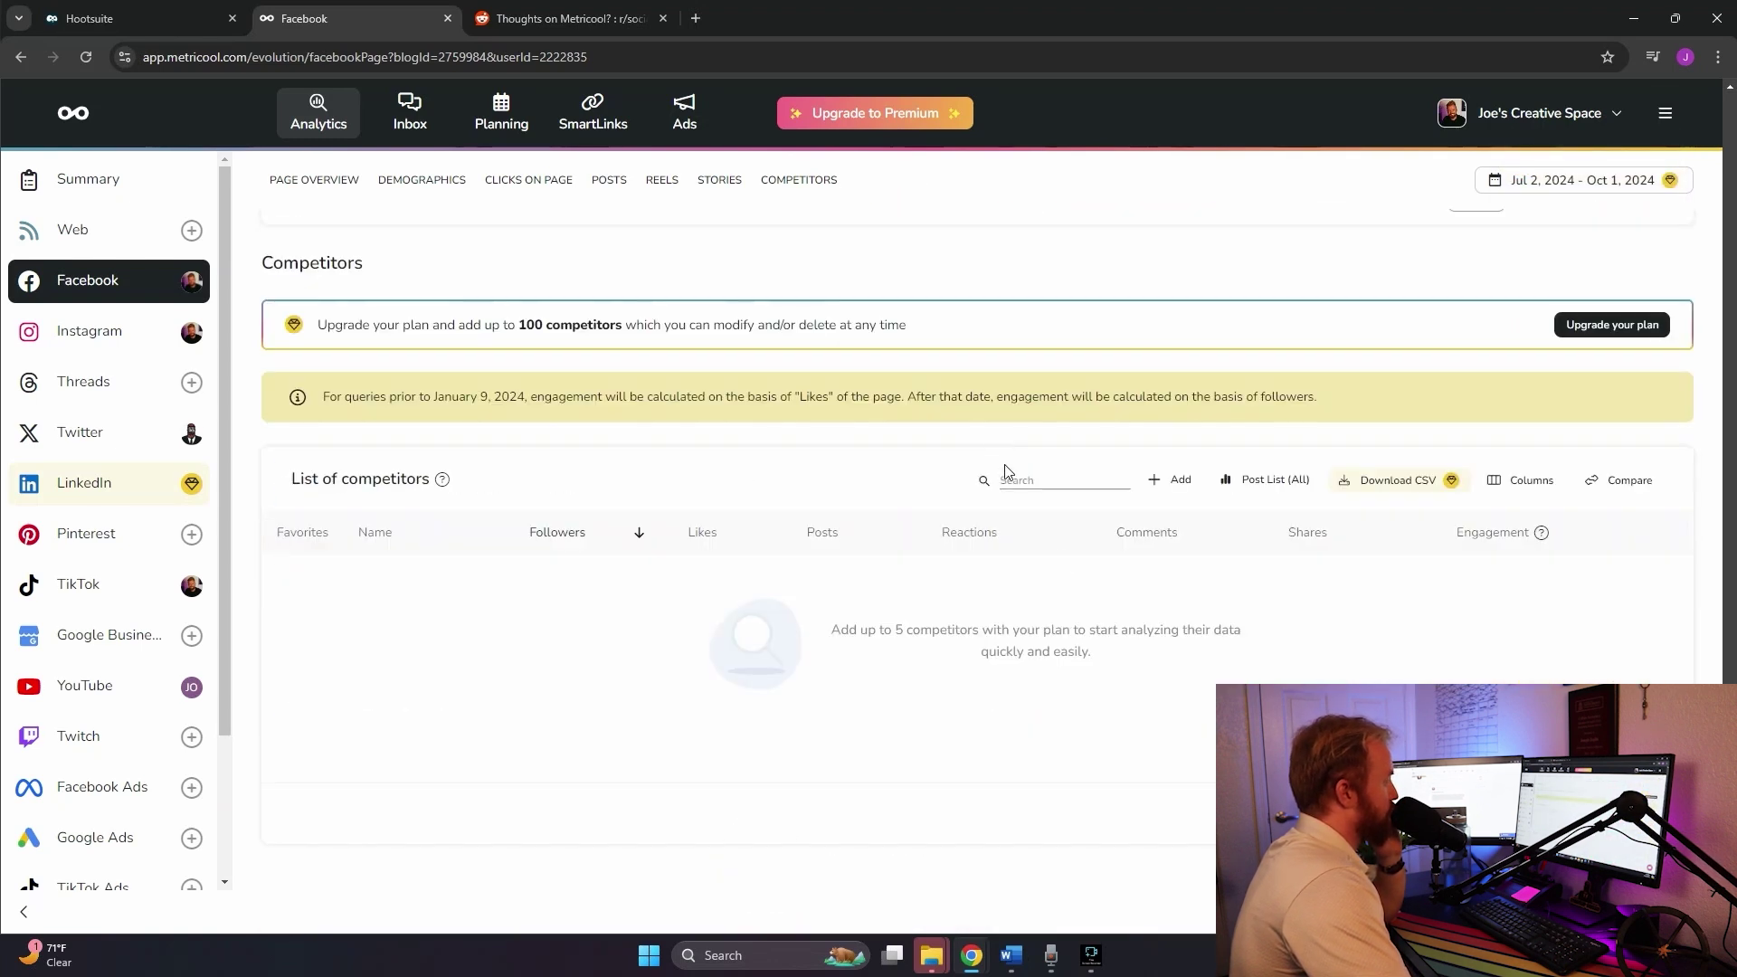
pyautogui.scroll(4, 1077, 574)
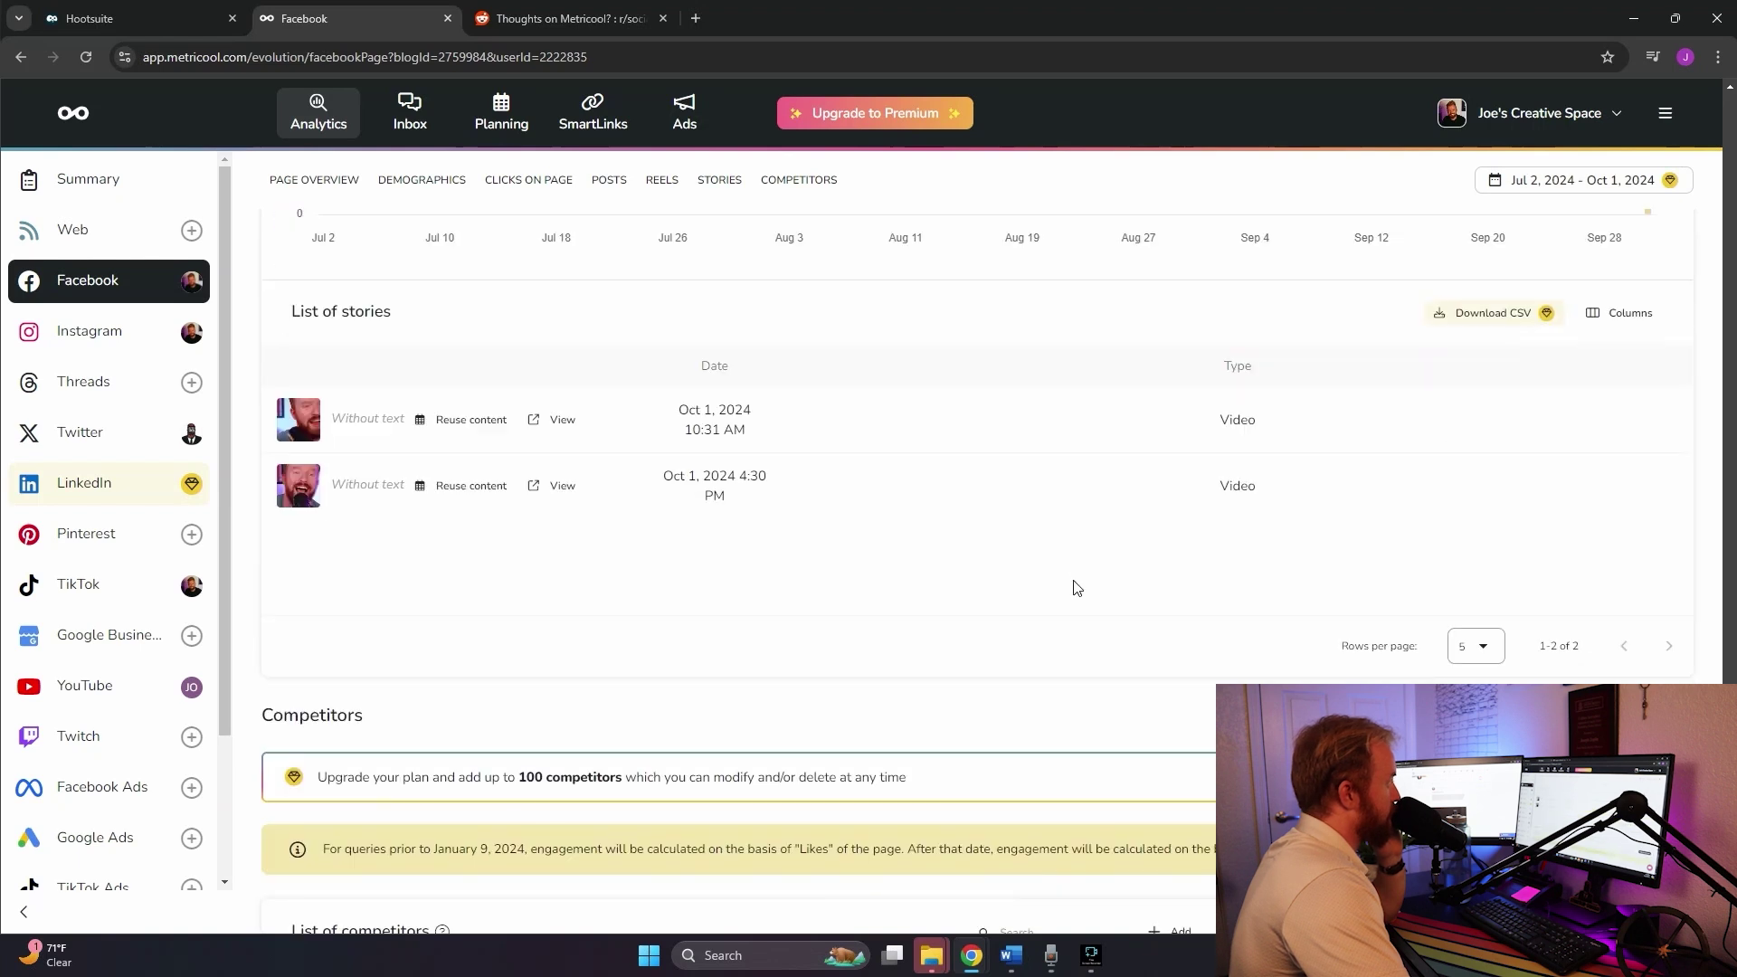
pyautogui.scroll(-5, 1089, 584)
pyautogui.scroll(15, 1509, 481)
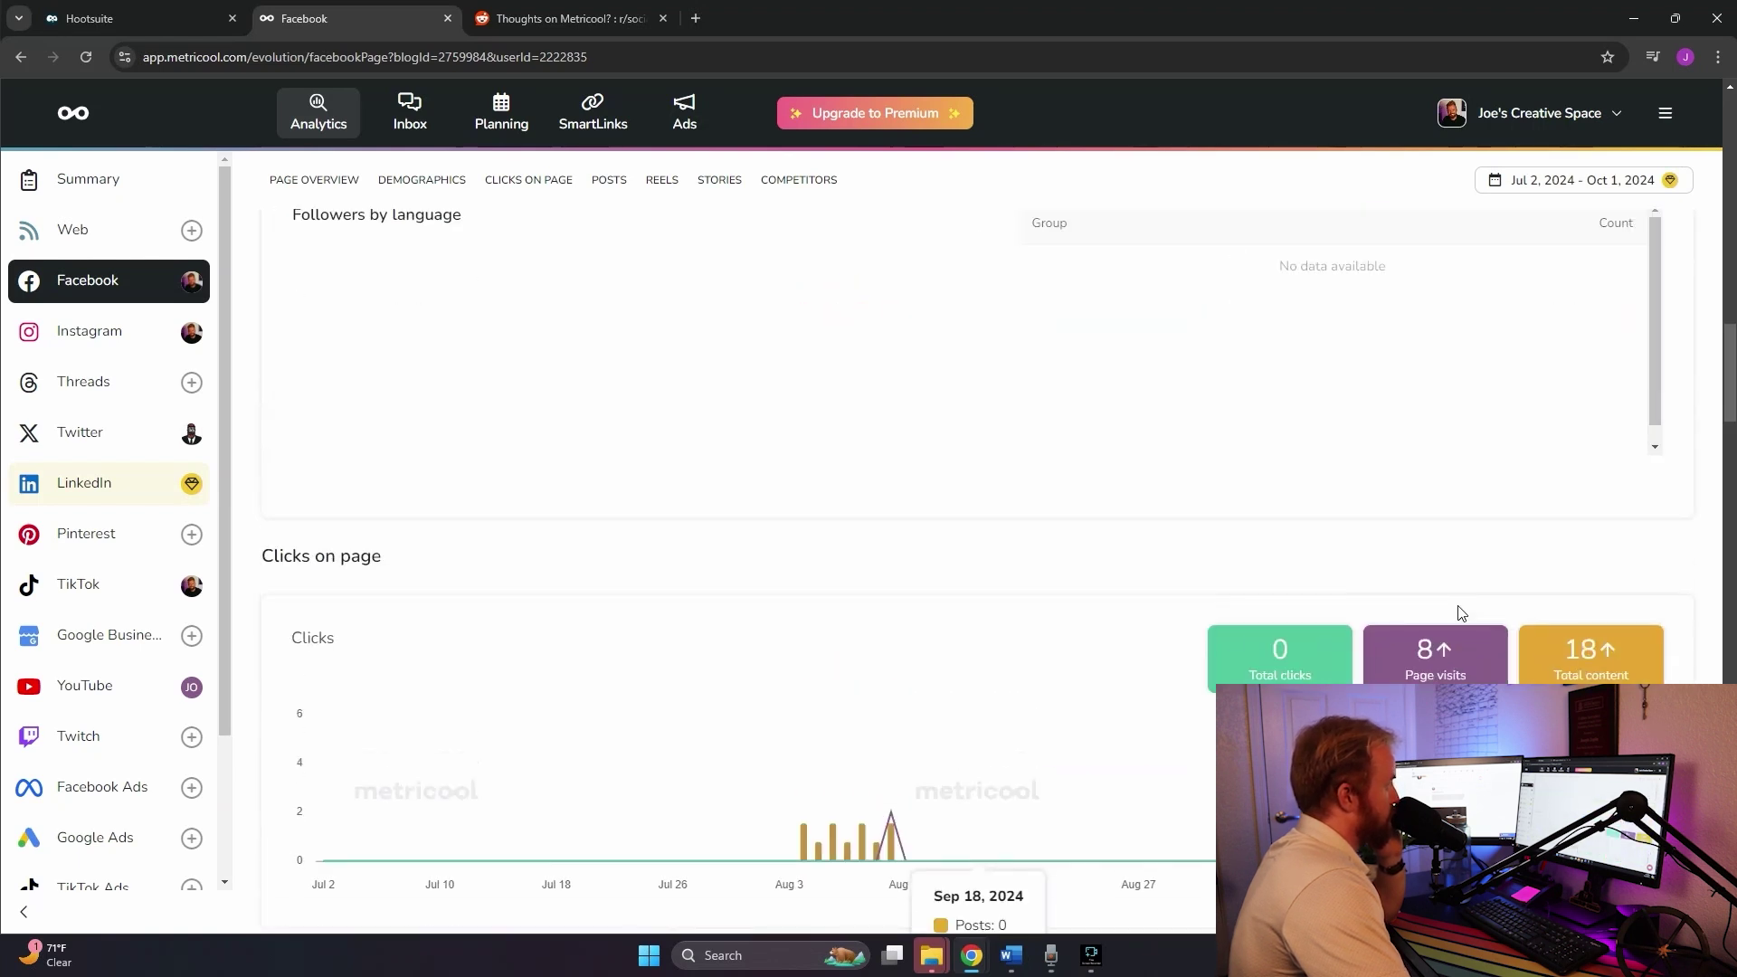
pyautogui.scroll(-15, 1671, 484)
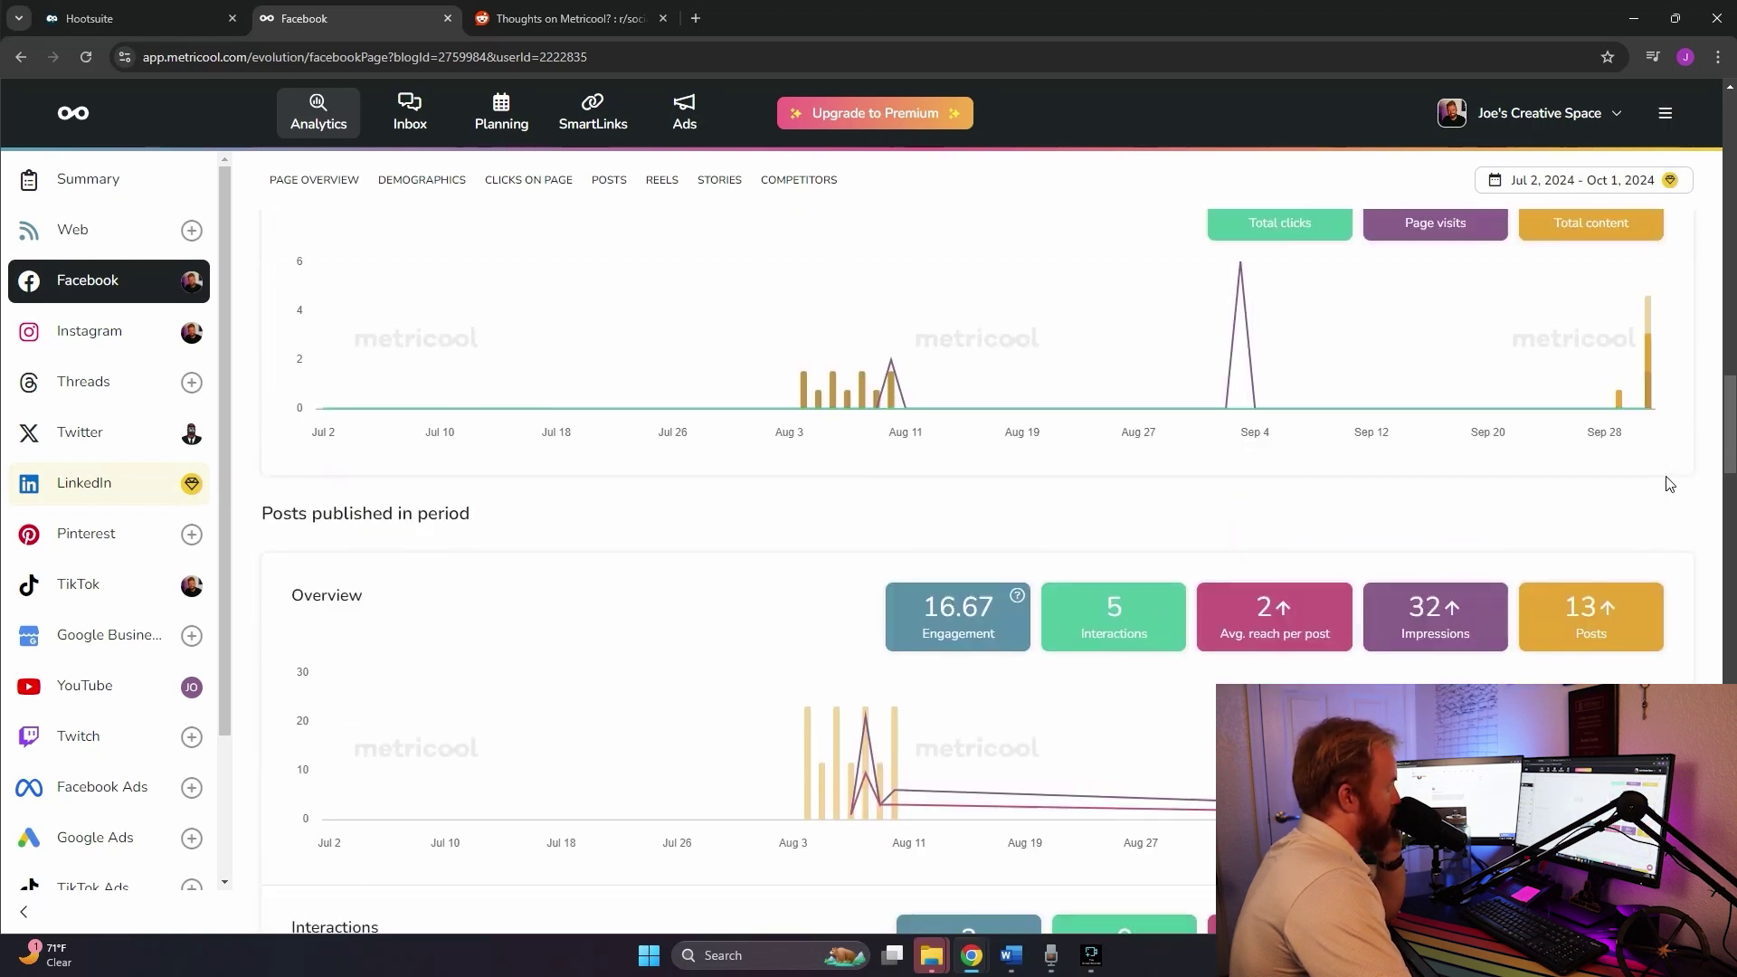
pyautogui.click(1609, 360)
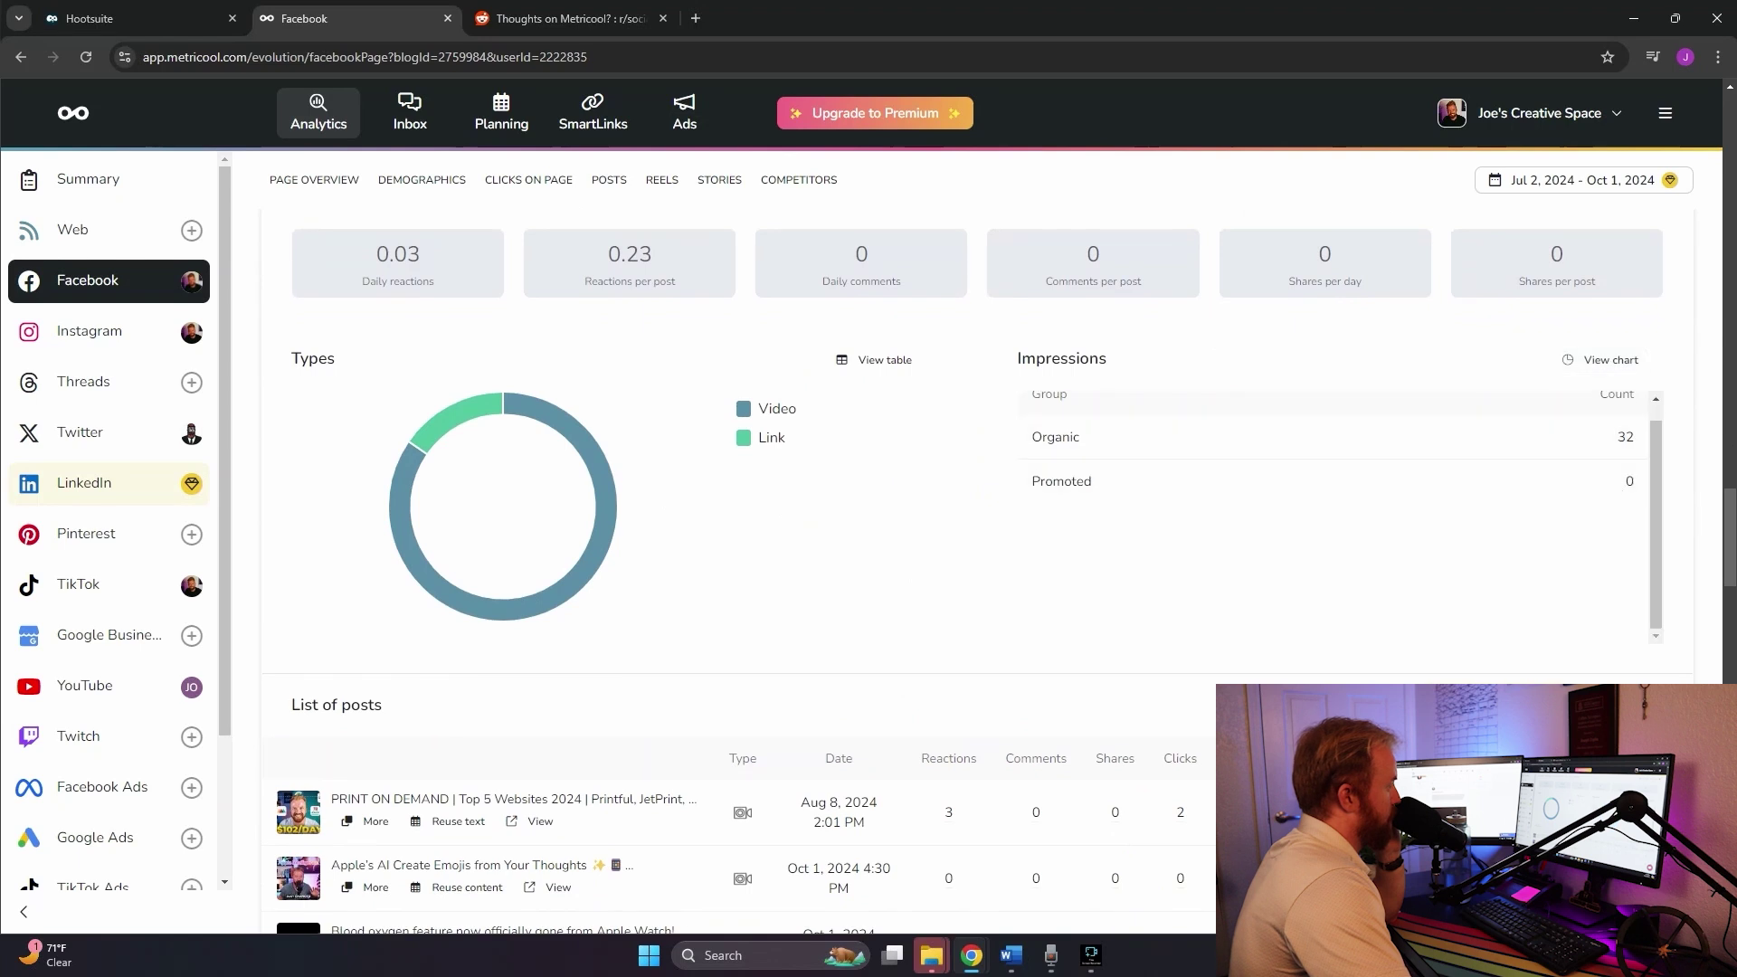
# Review the metrics in Facebook's list of posts and check which columns the table can show
pyautogui.scroll(-3, 1152, 653)
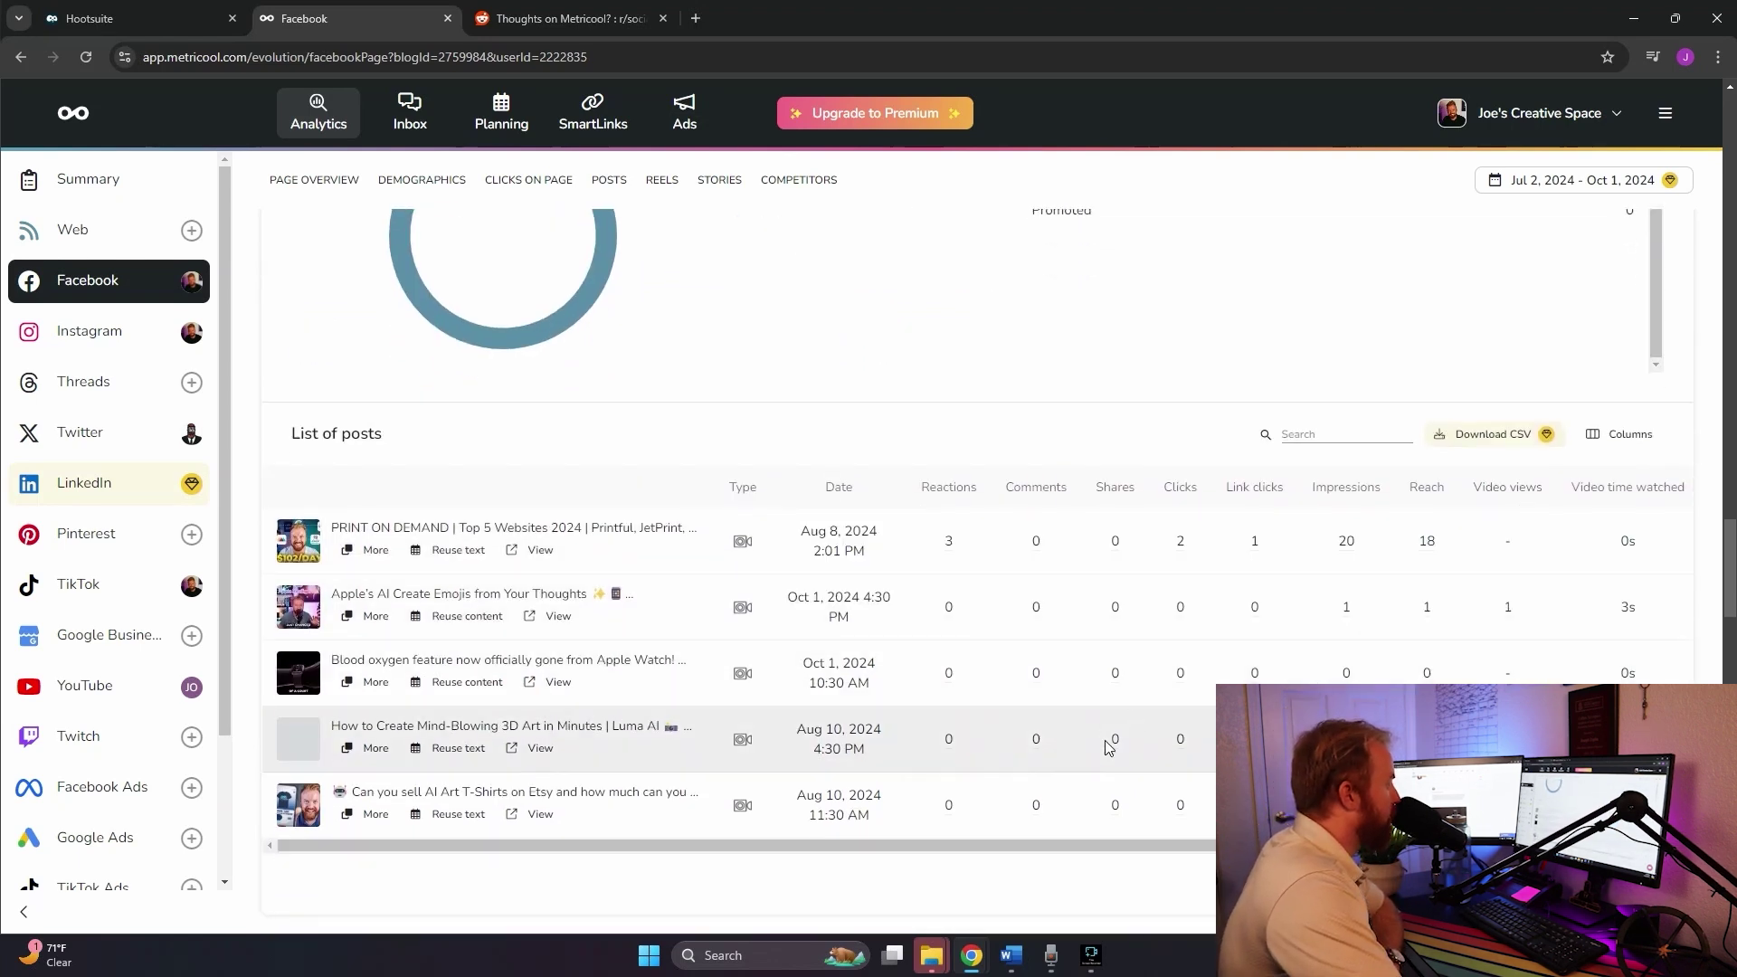
pyautogui.hscroll(3, 1113, 736)
pyautogui.hscroll(-3, 1113, 737)
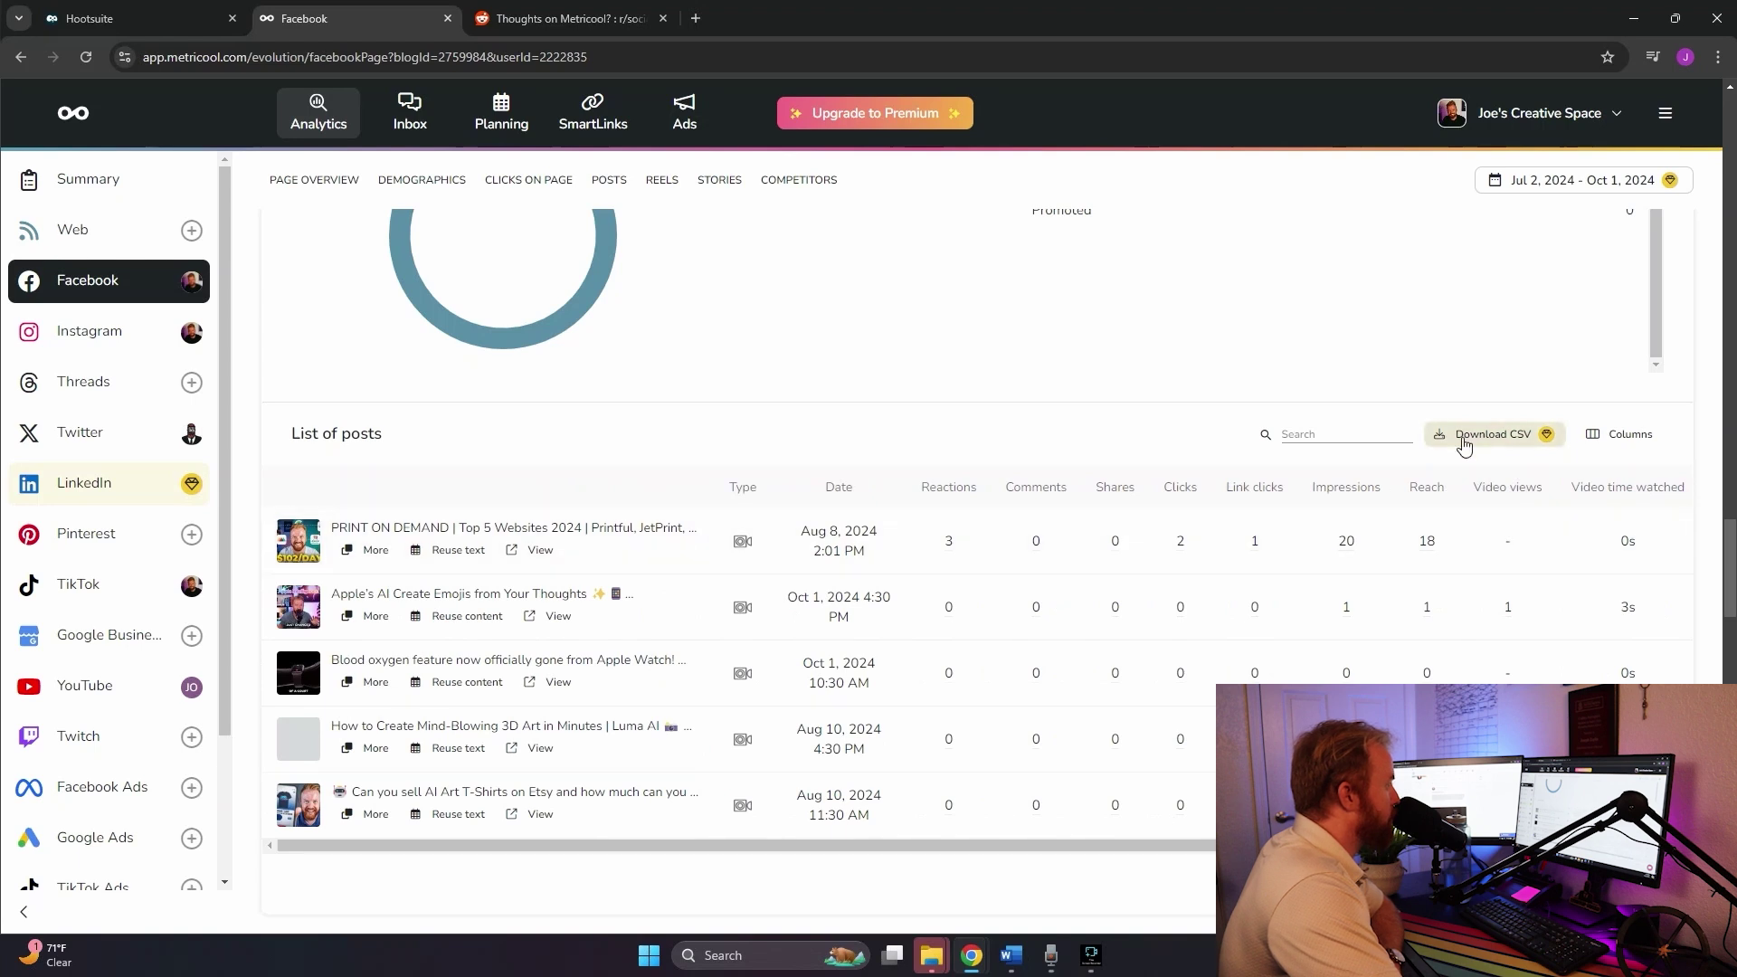
pyautogui.click(1623, 438)
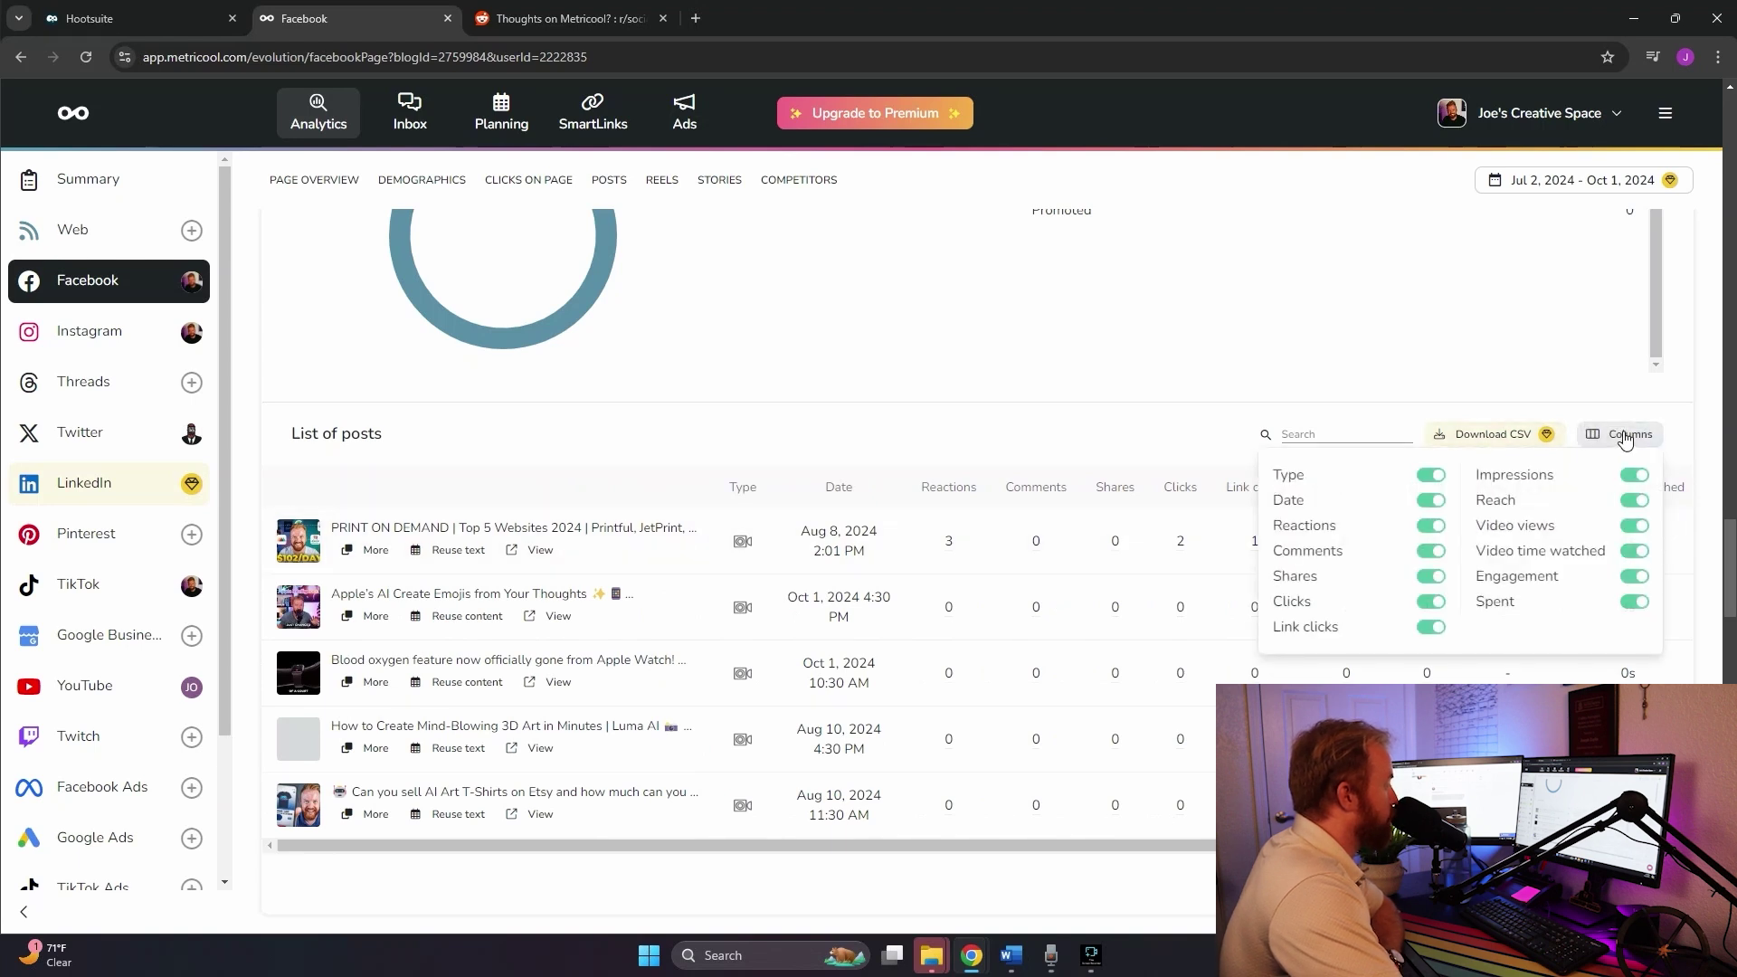
pyautogui.click(1051, 459)
# Try to download the Facebook list of posts as a CSV file, read the notice and dismiss it
pyautogui.scroll(1, 1307, 504)
pyautogui.scroll(-2, 1403, 435)
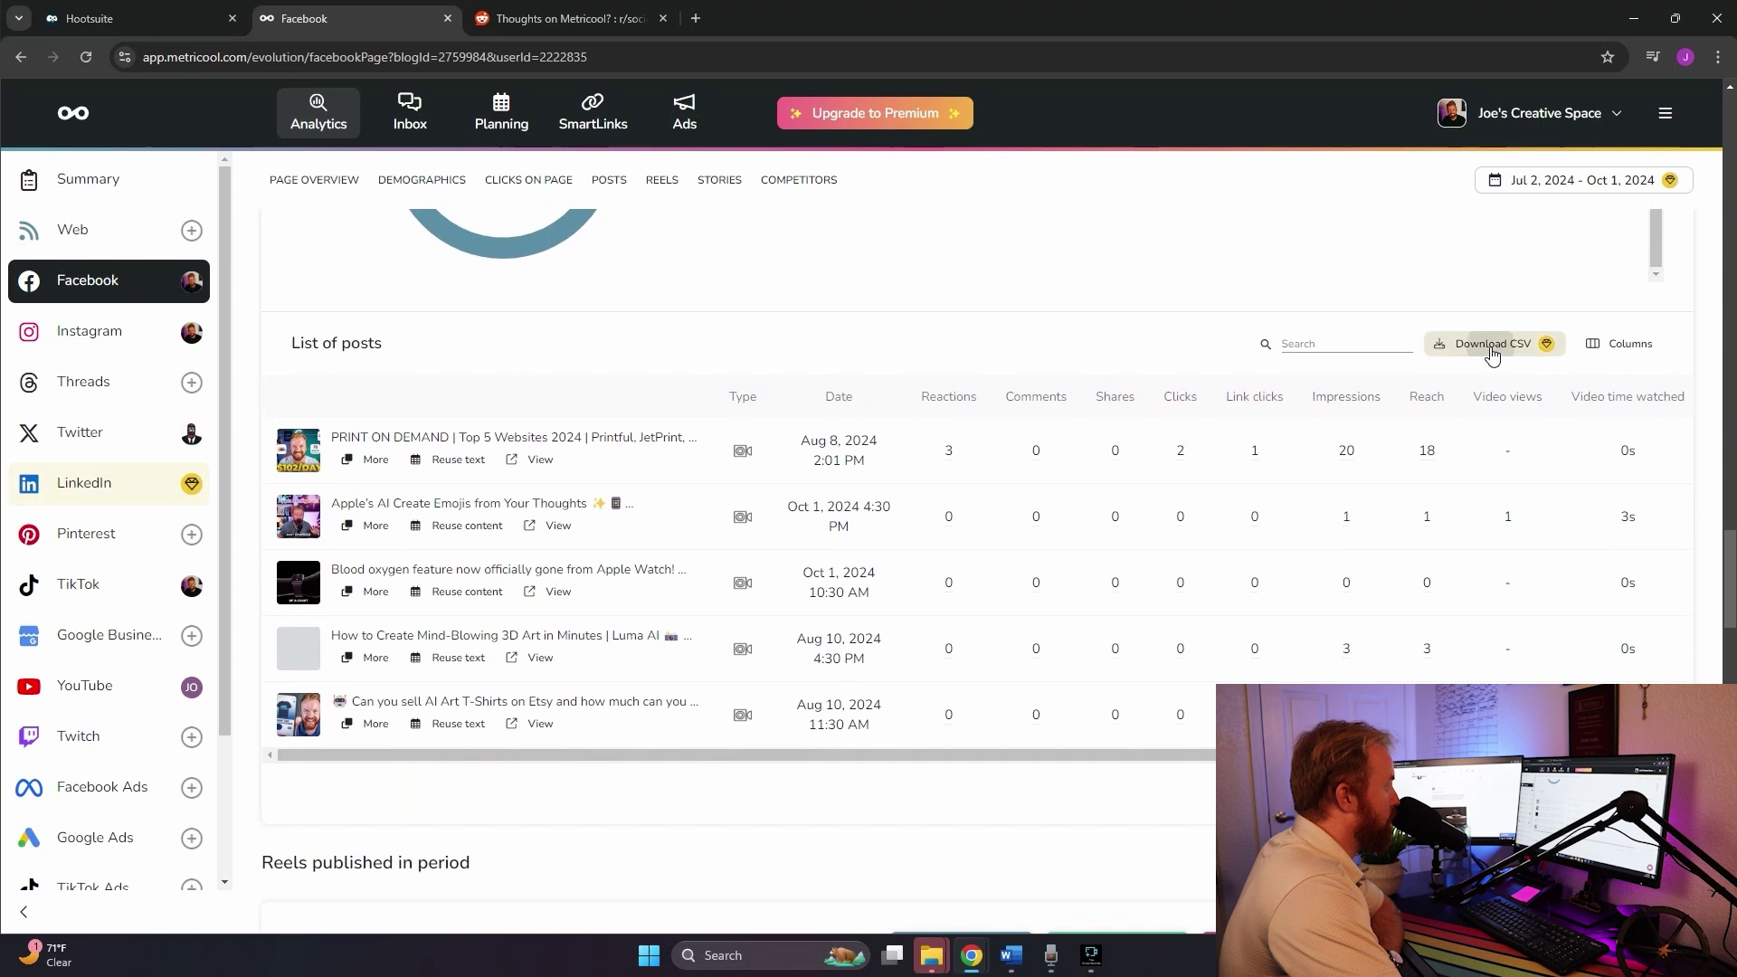
pyautogui.click(1492, 353)
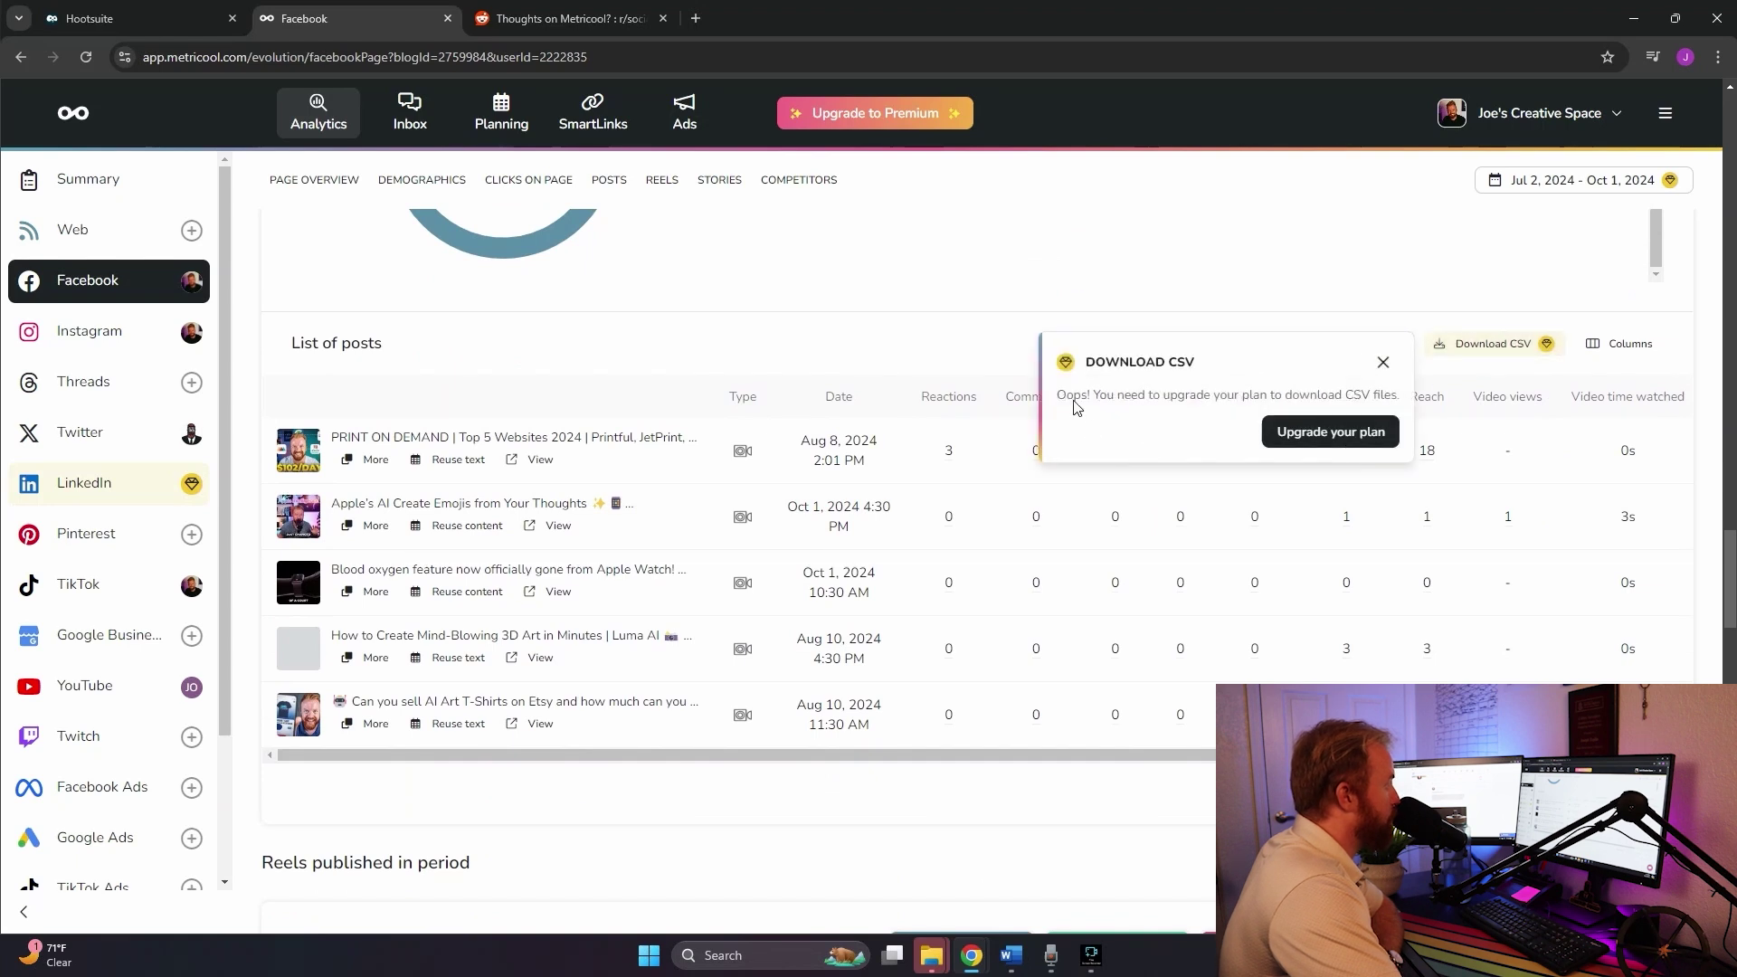
pyautogui.moveTo(1138, 401); pyautogui.dragTo(1399, 399)
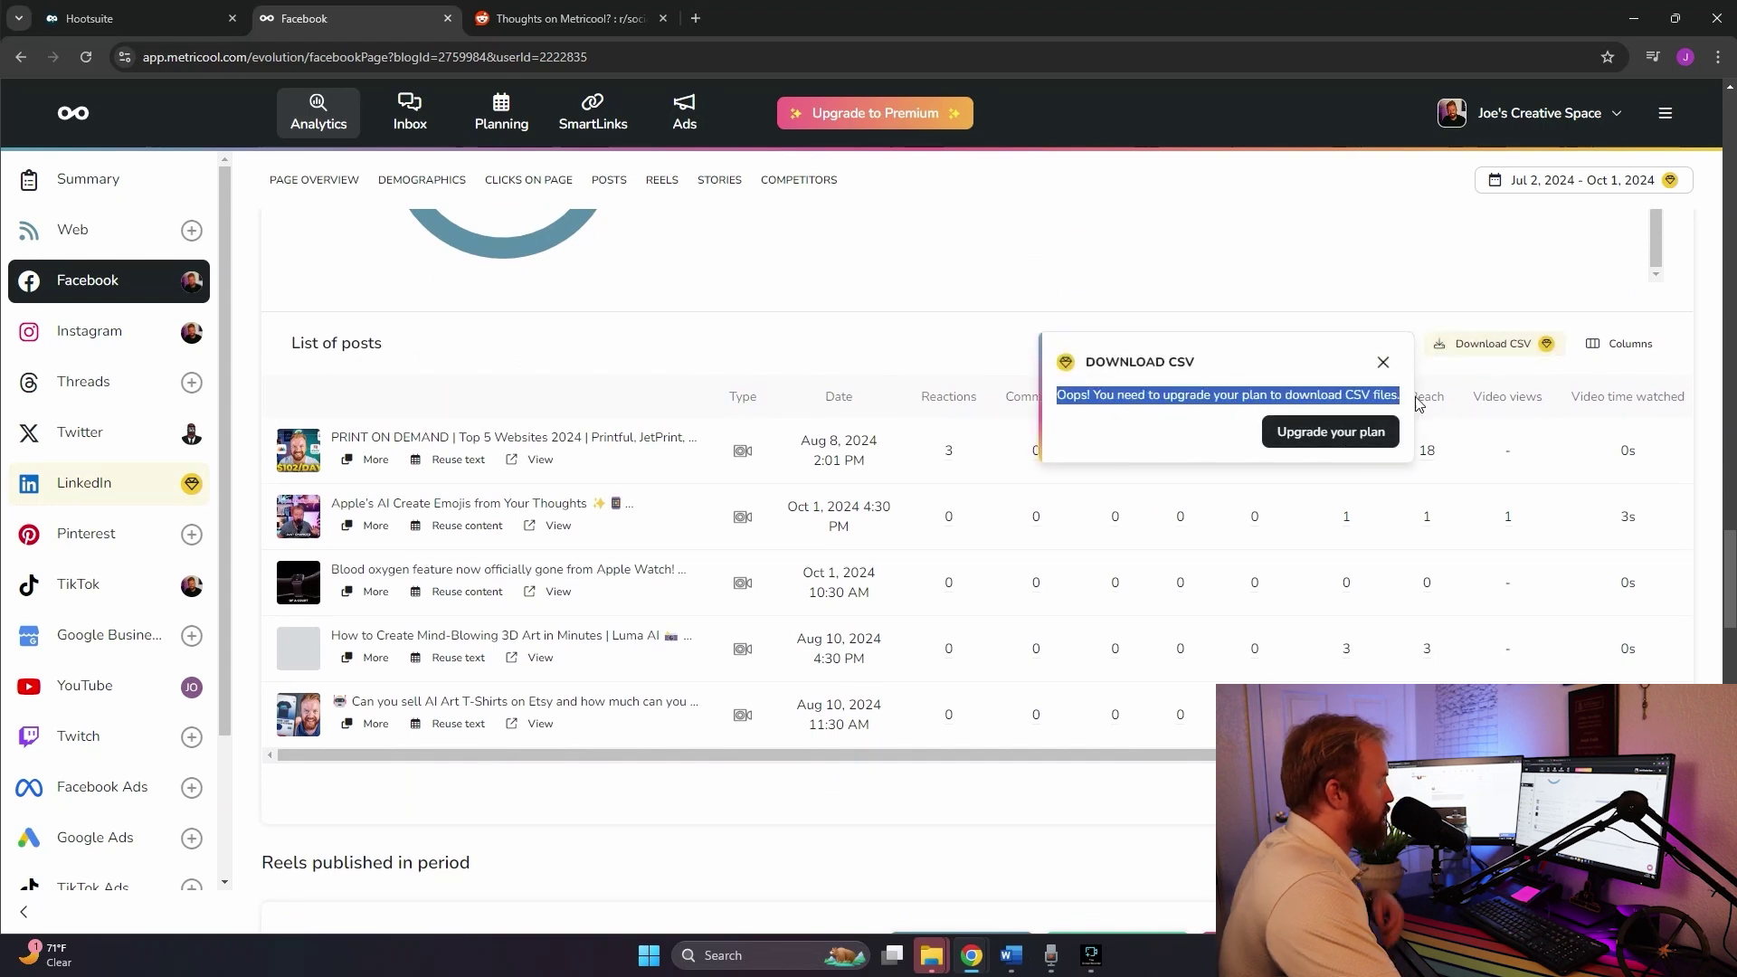
pyautogui.click(1418, 429)
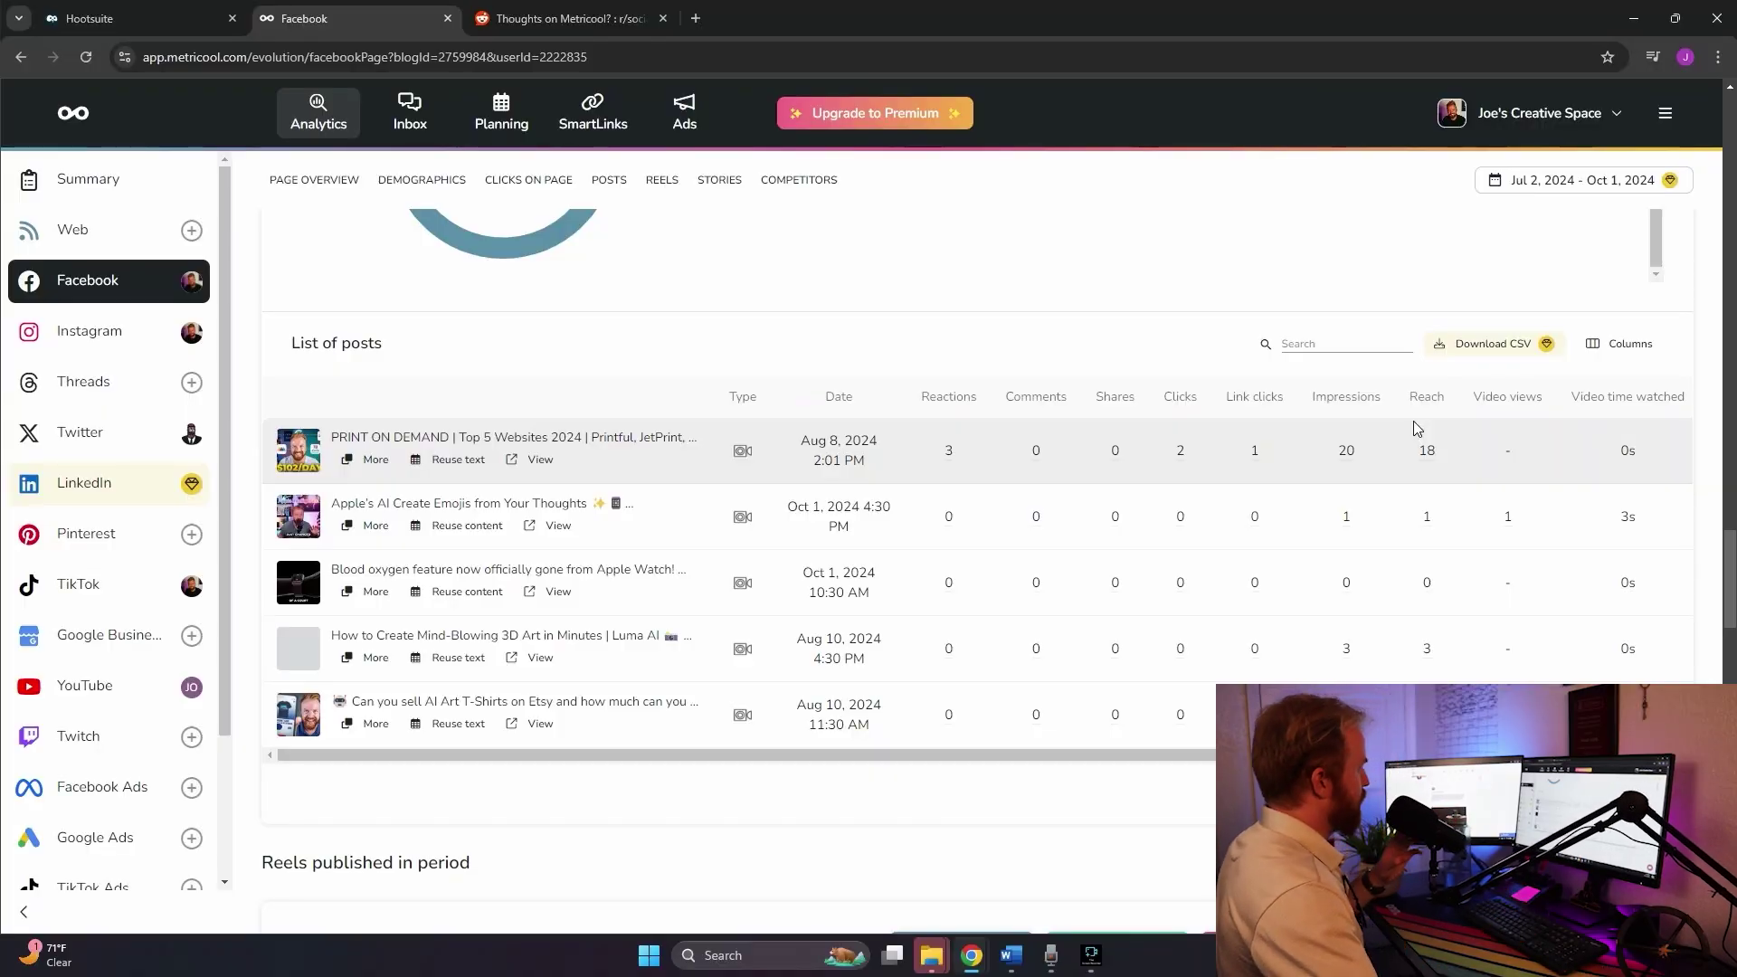
# Look over the rest of the Facebook analytics and read the SmartLinks page from beginning to end
pyautogui.scroll(-9, 1414, 421)
pyautogui.scroll(12, 660, 398)
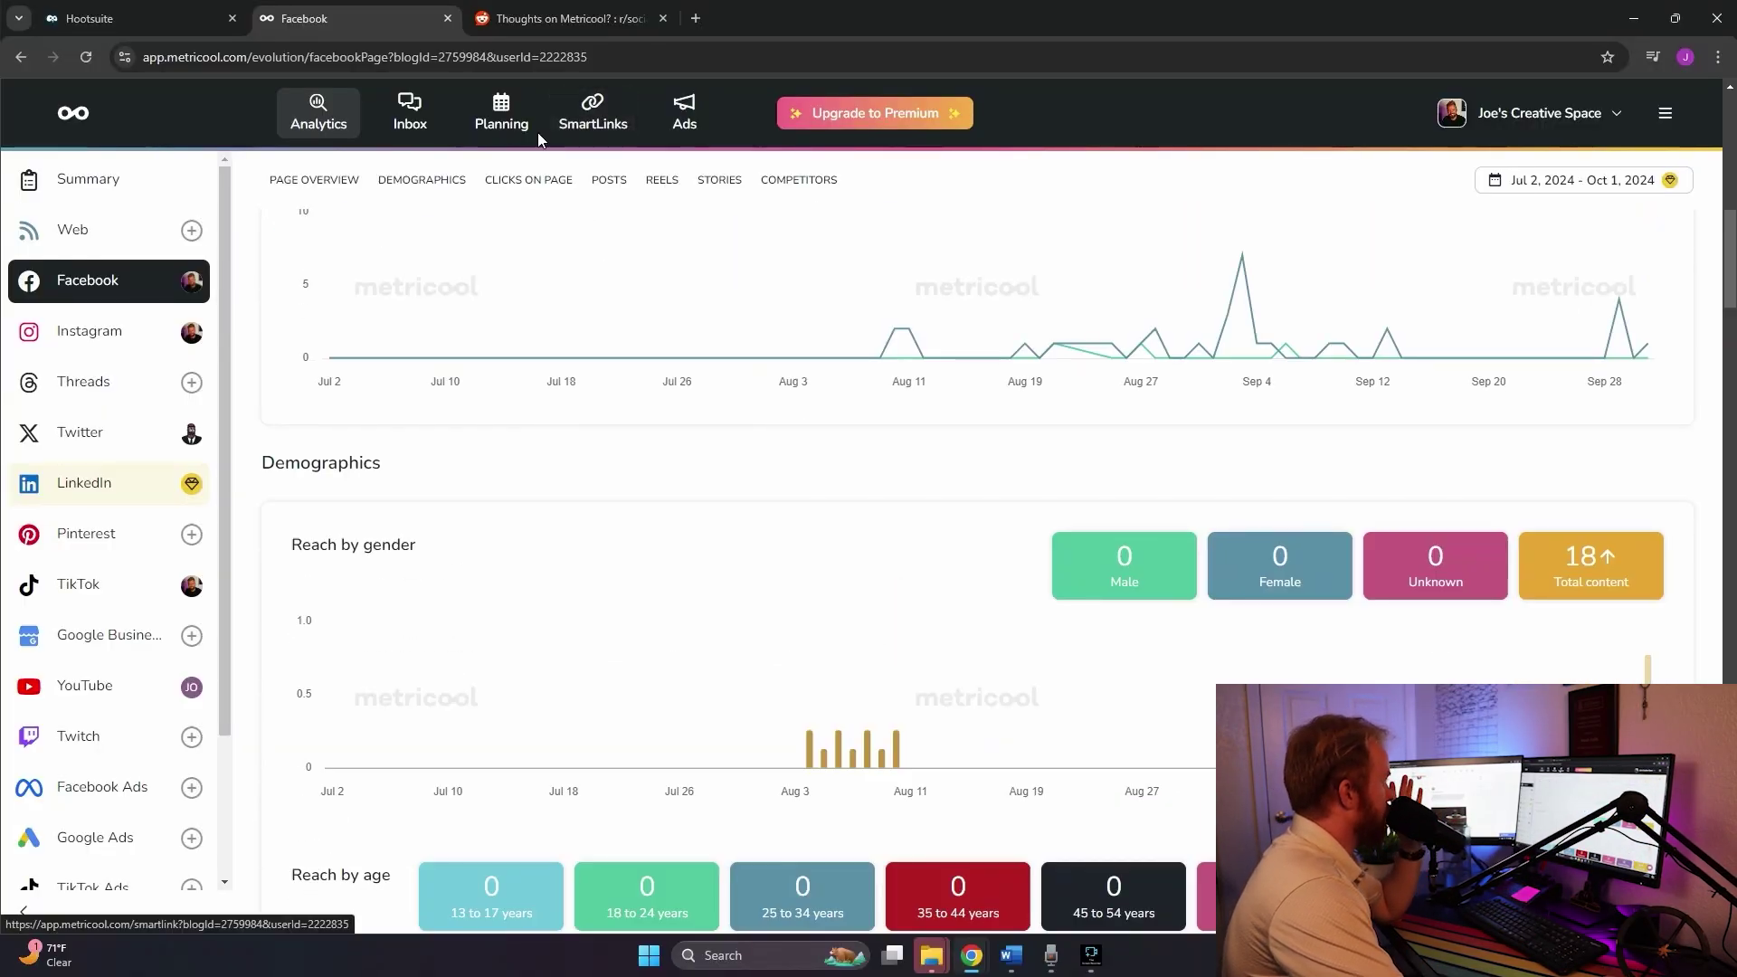
pyautogui.click(587, 118)
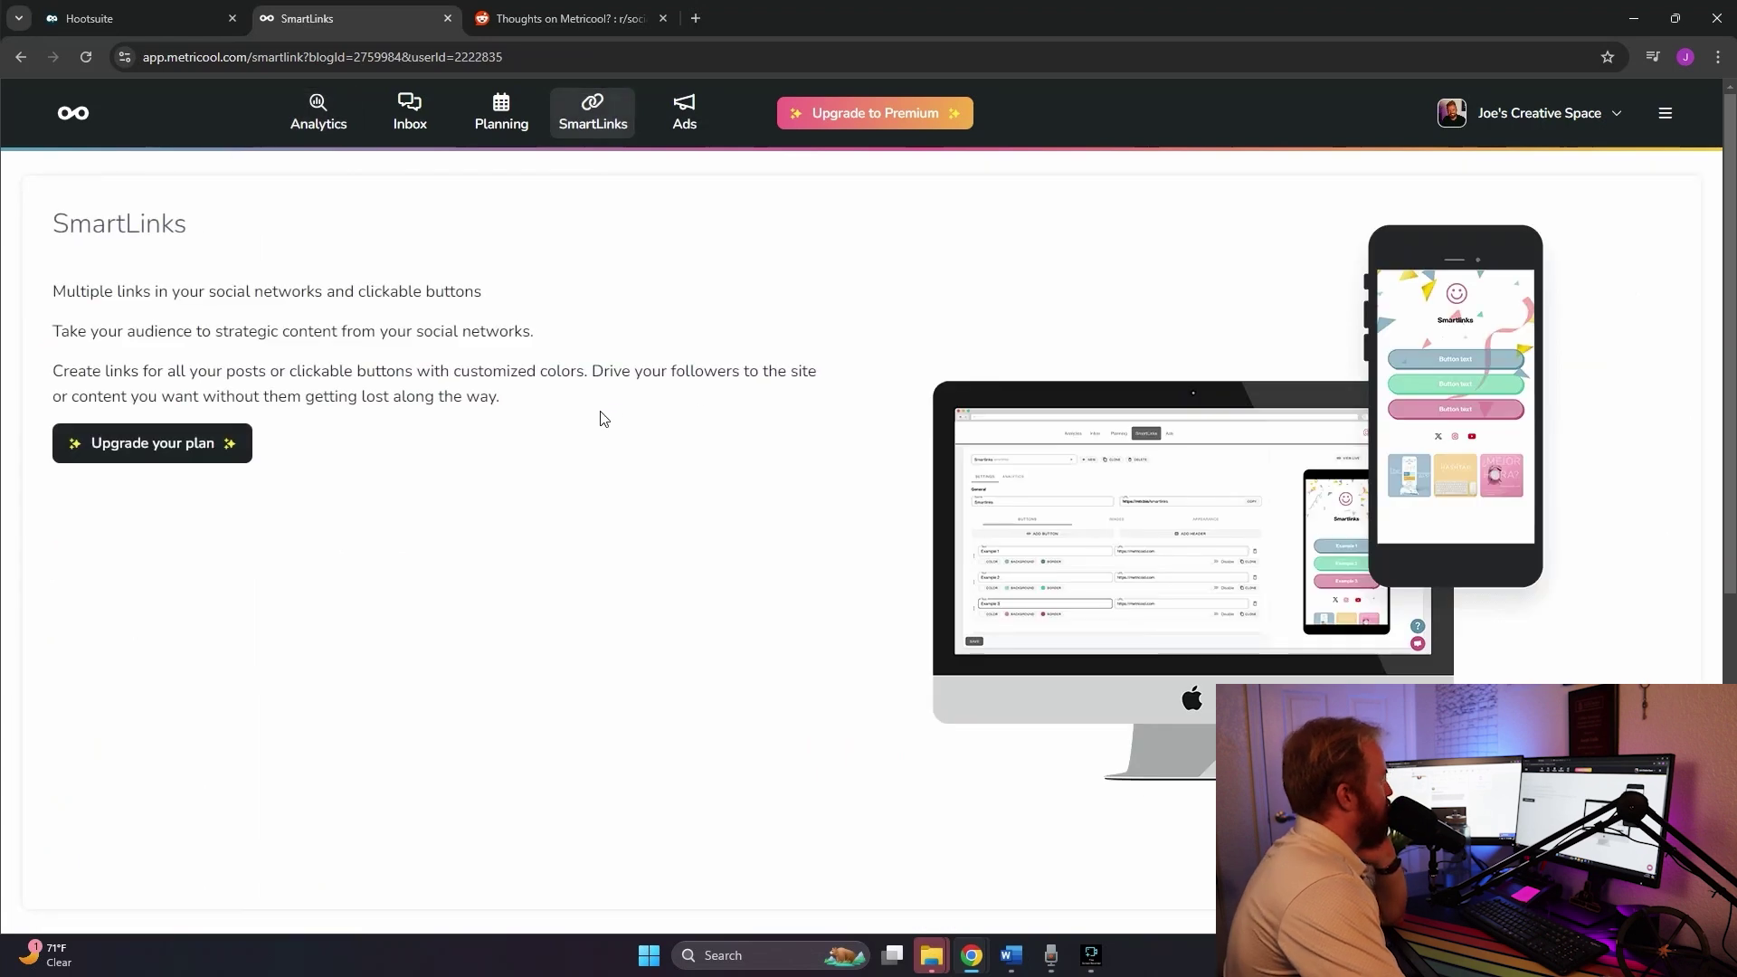
pyautogui.scroll(-1, 579, 473)
pyautogui.scroll(1, 582, 473)
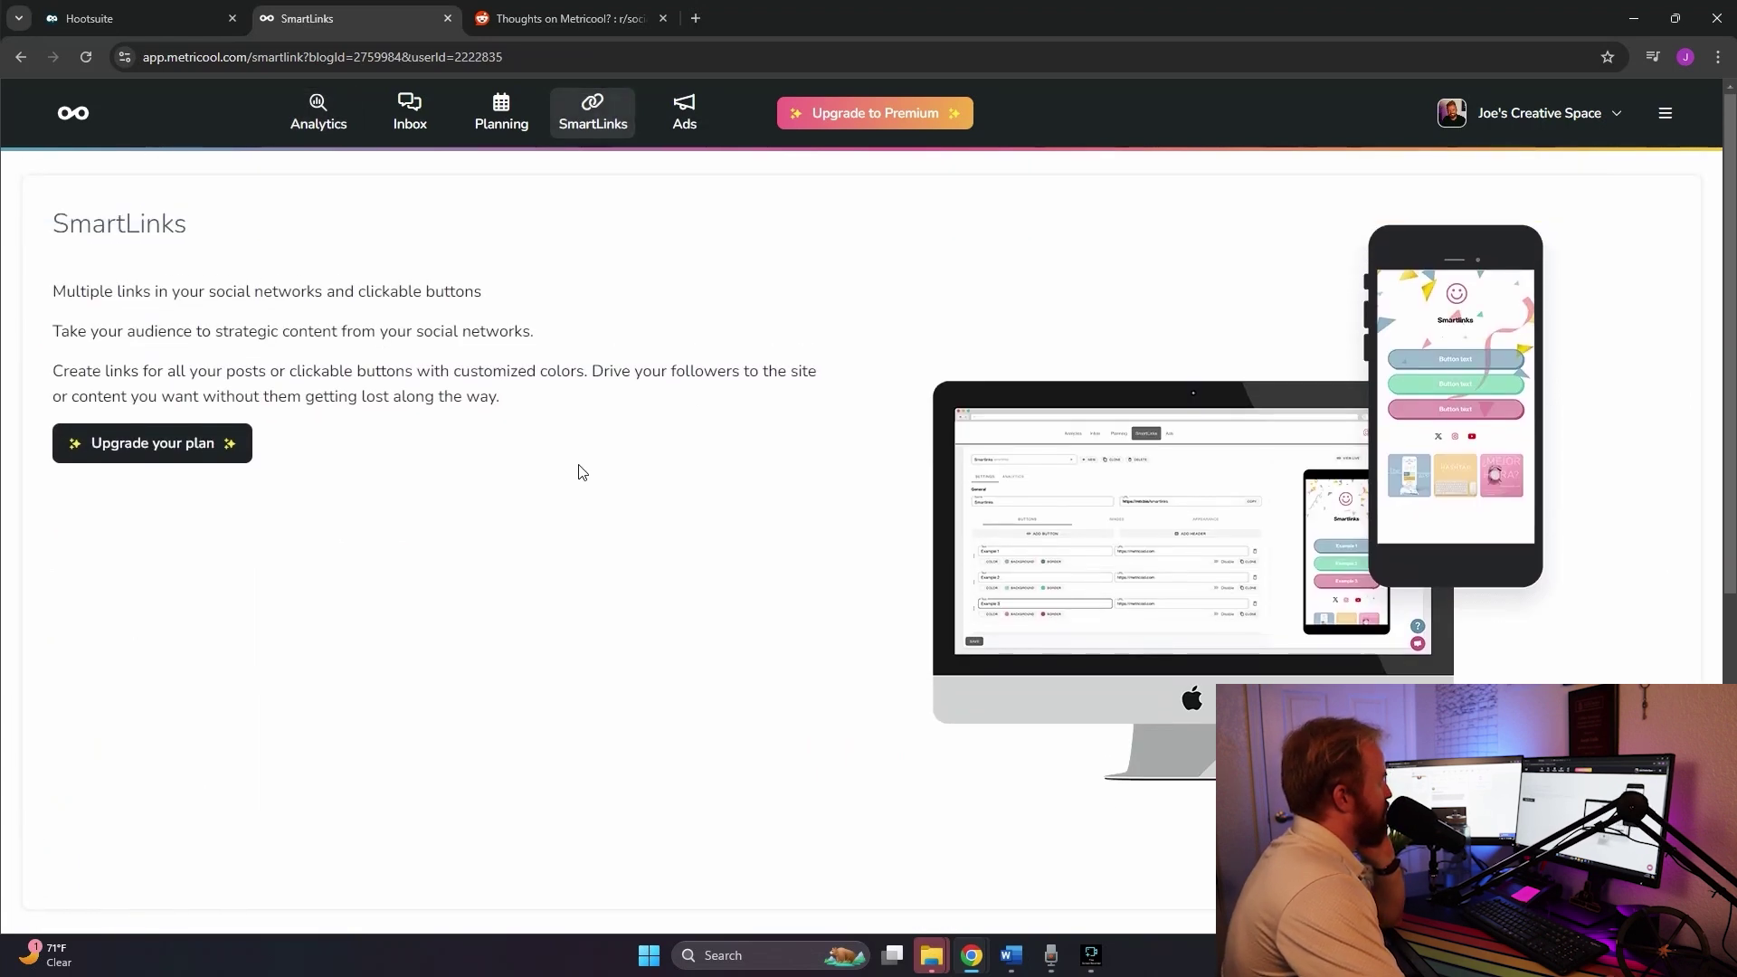
pyautogui.scroll(-6, 597, 479)
pyautogui.scroll(6, 635, 502)
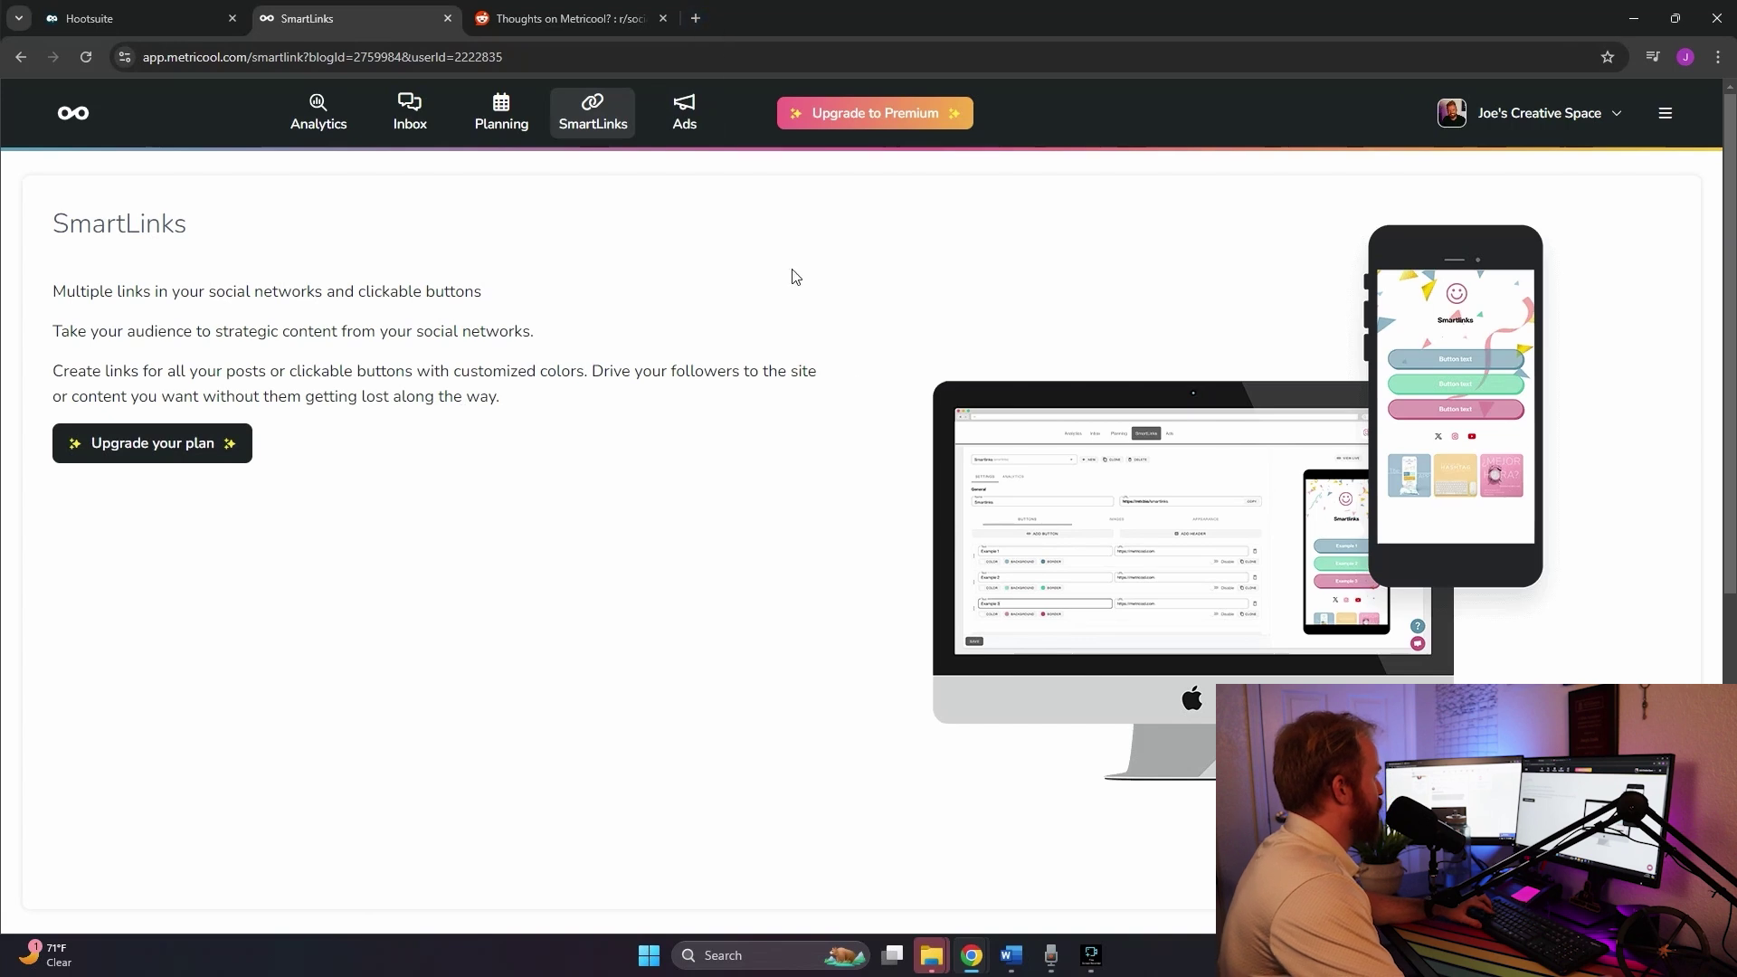
# In a new browser tab, go to the YouTube channel and play its digital business card tutorial
pyautogui.hotkey('ctrl', 't')
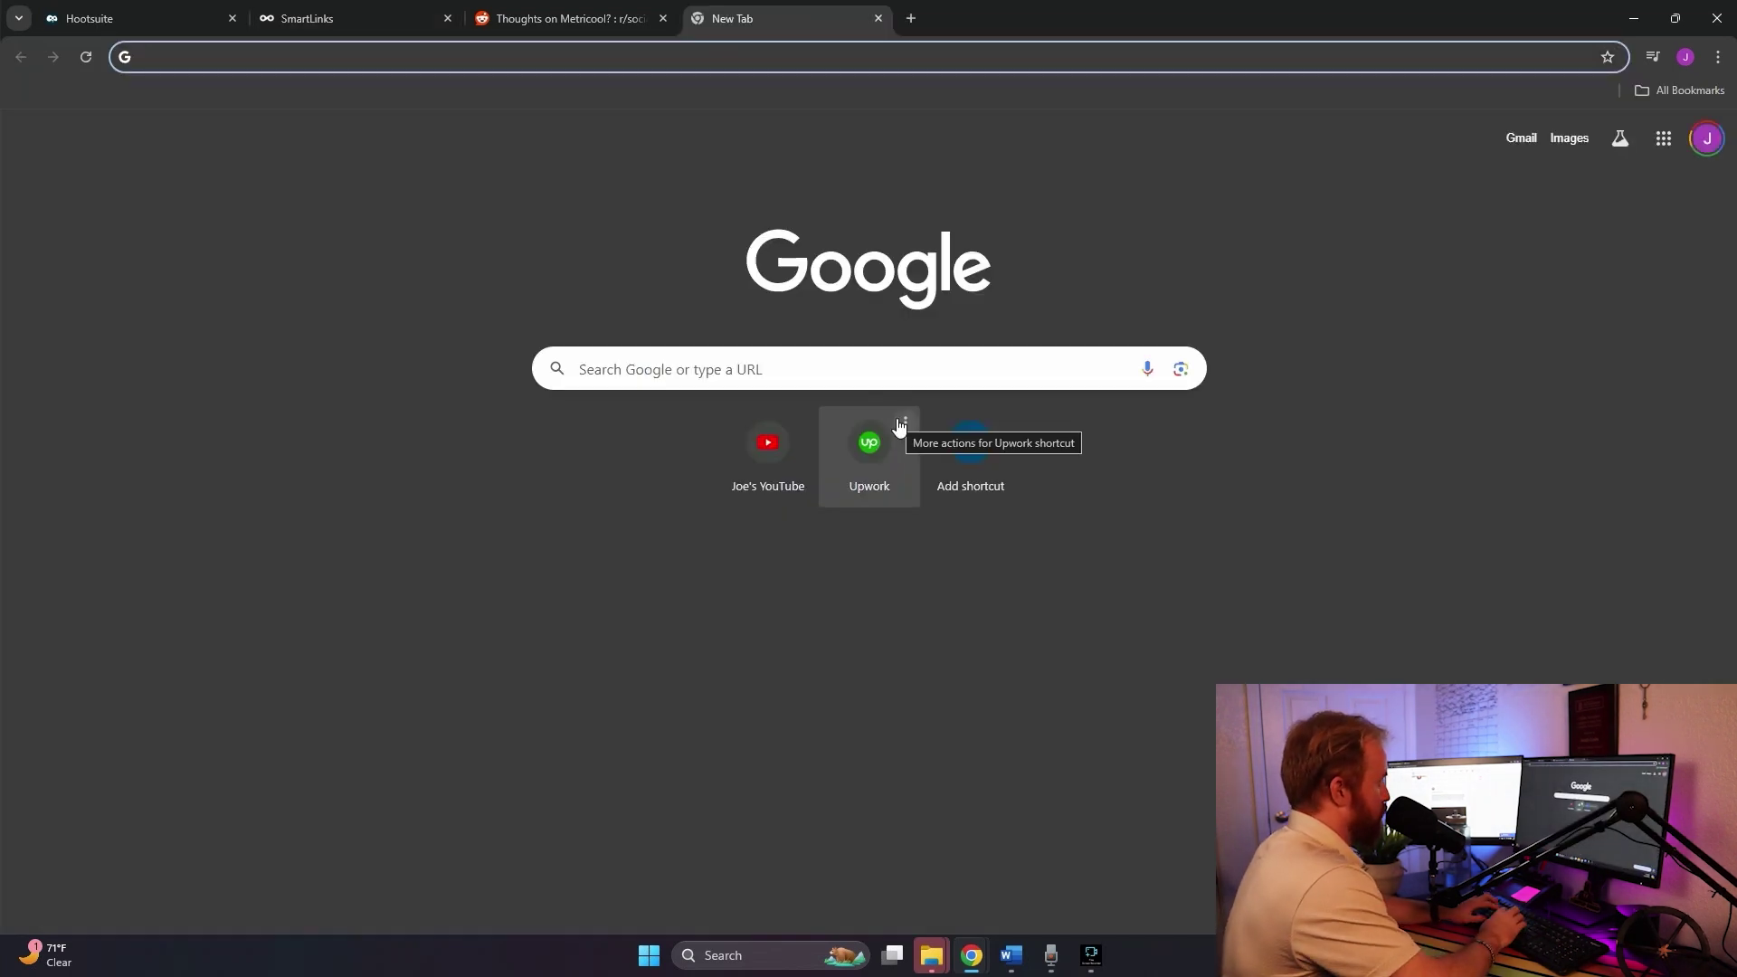
pyautogui.click(764, 466)
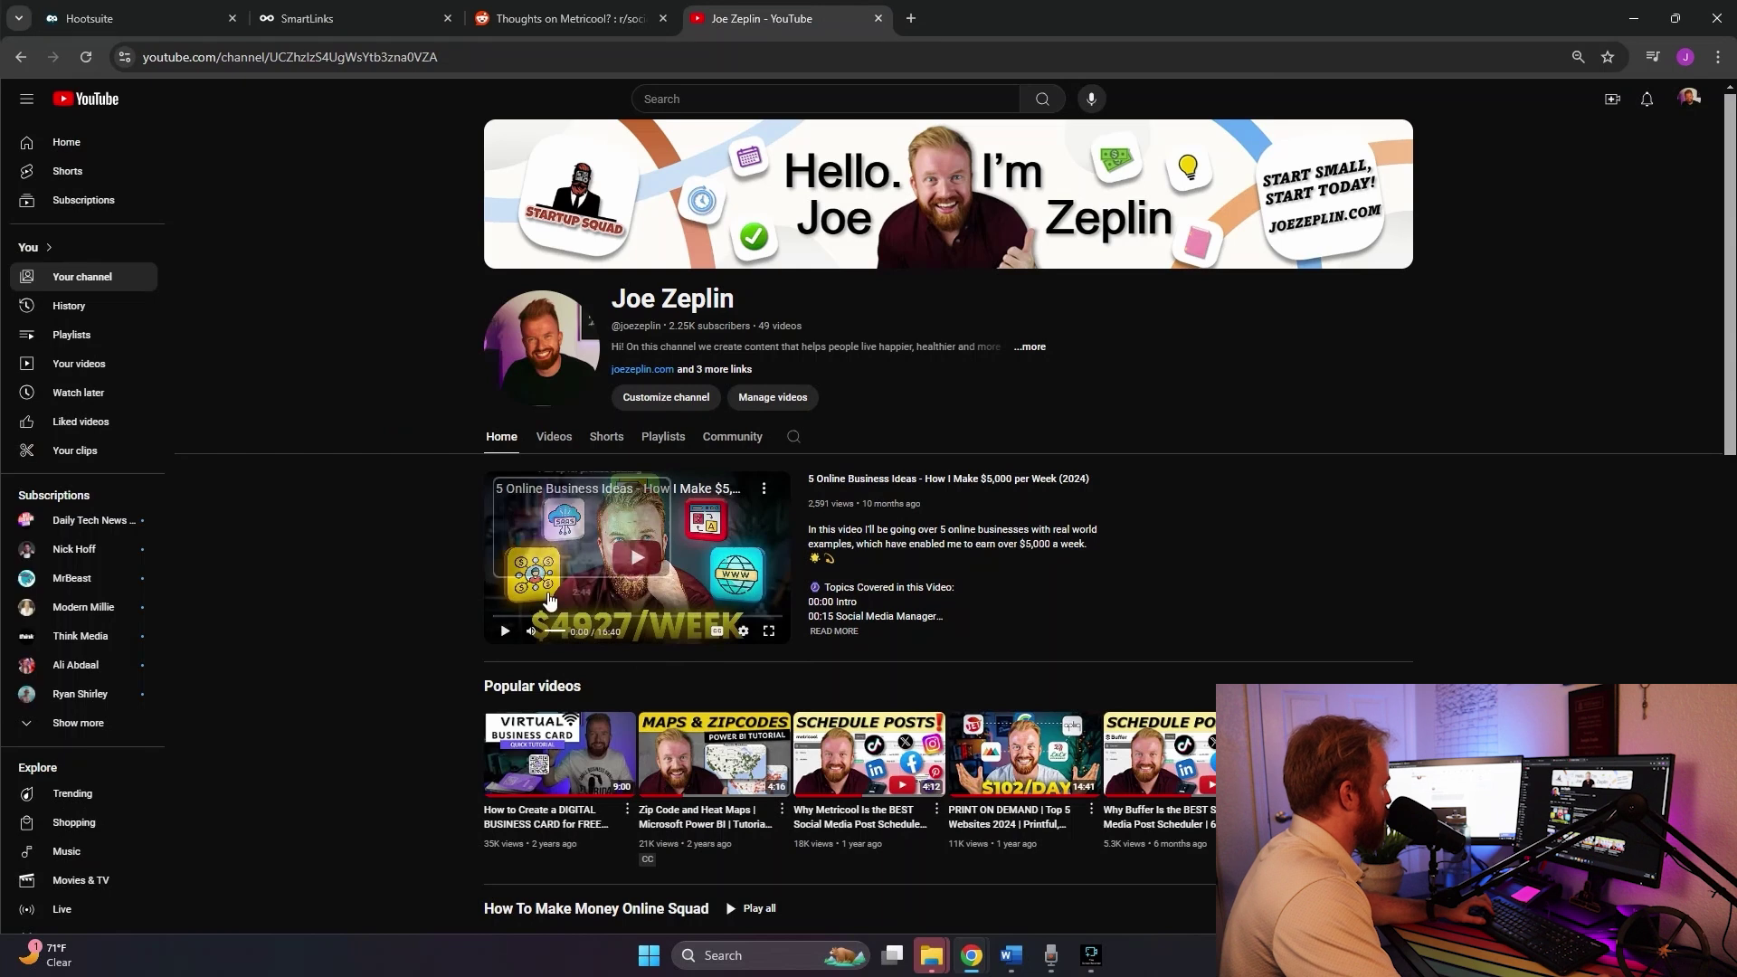
pyautogui.click(536, 841)
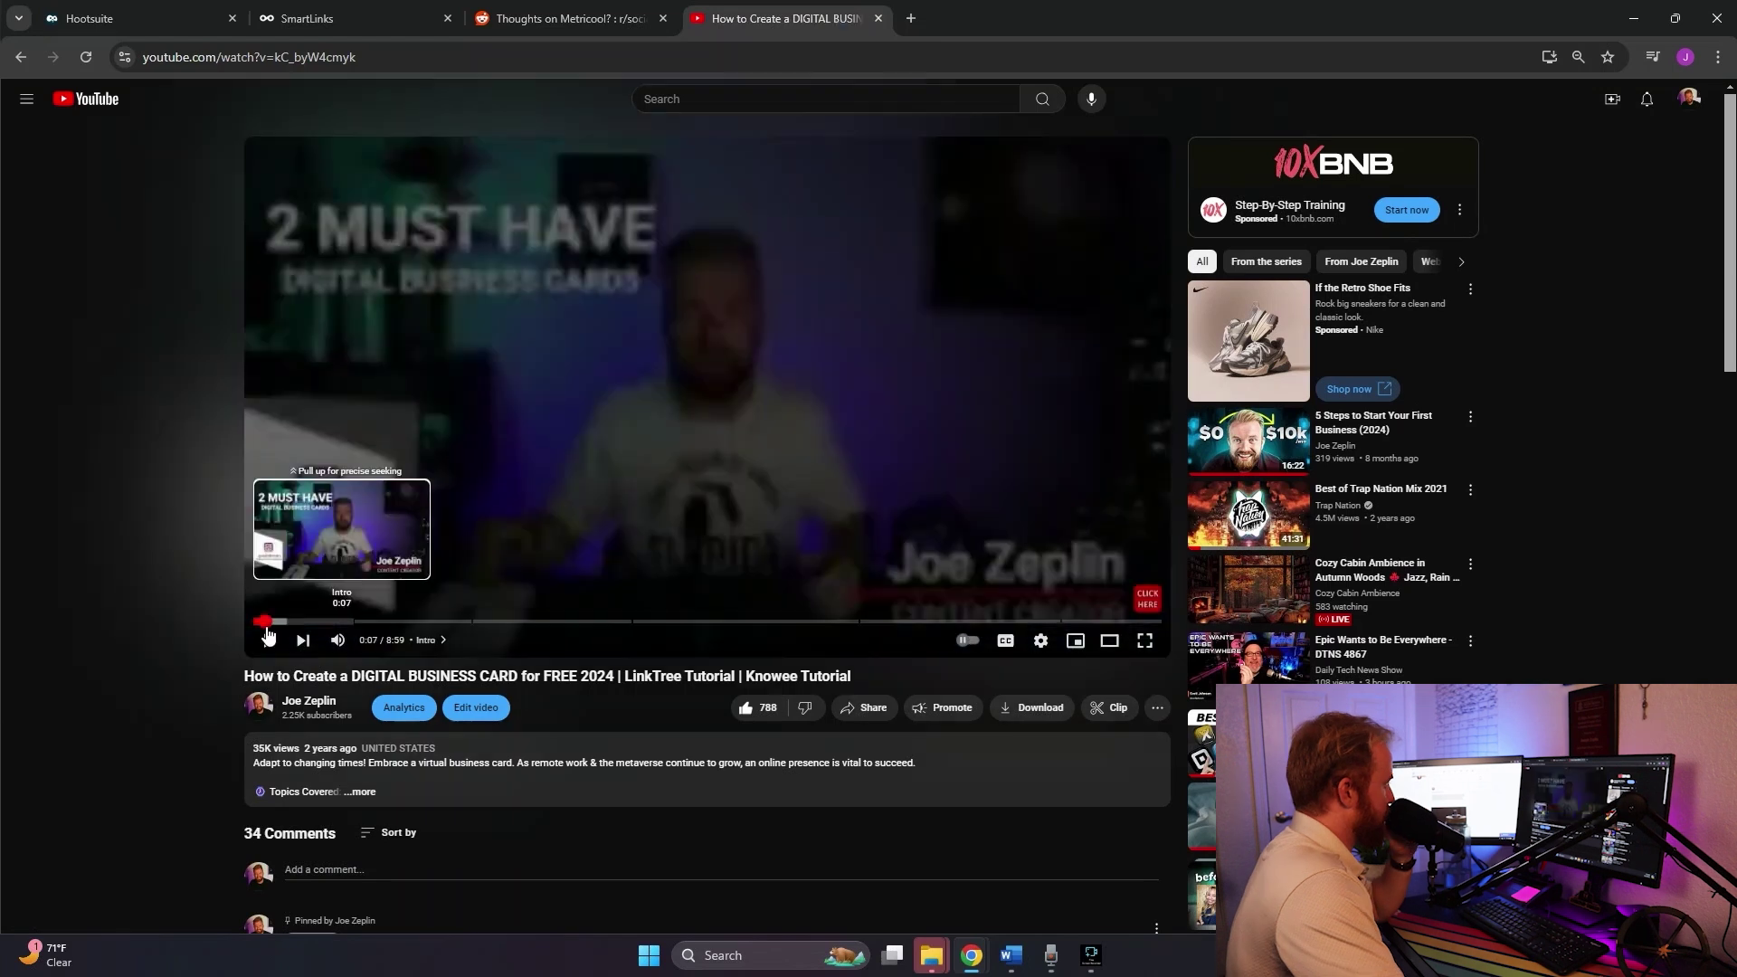
# Watch the video's intro in full screen, replaying the digital business card examples and pausing at about 0:11
pyautogui.press('f')
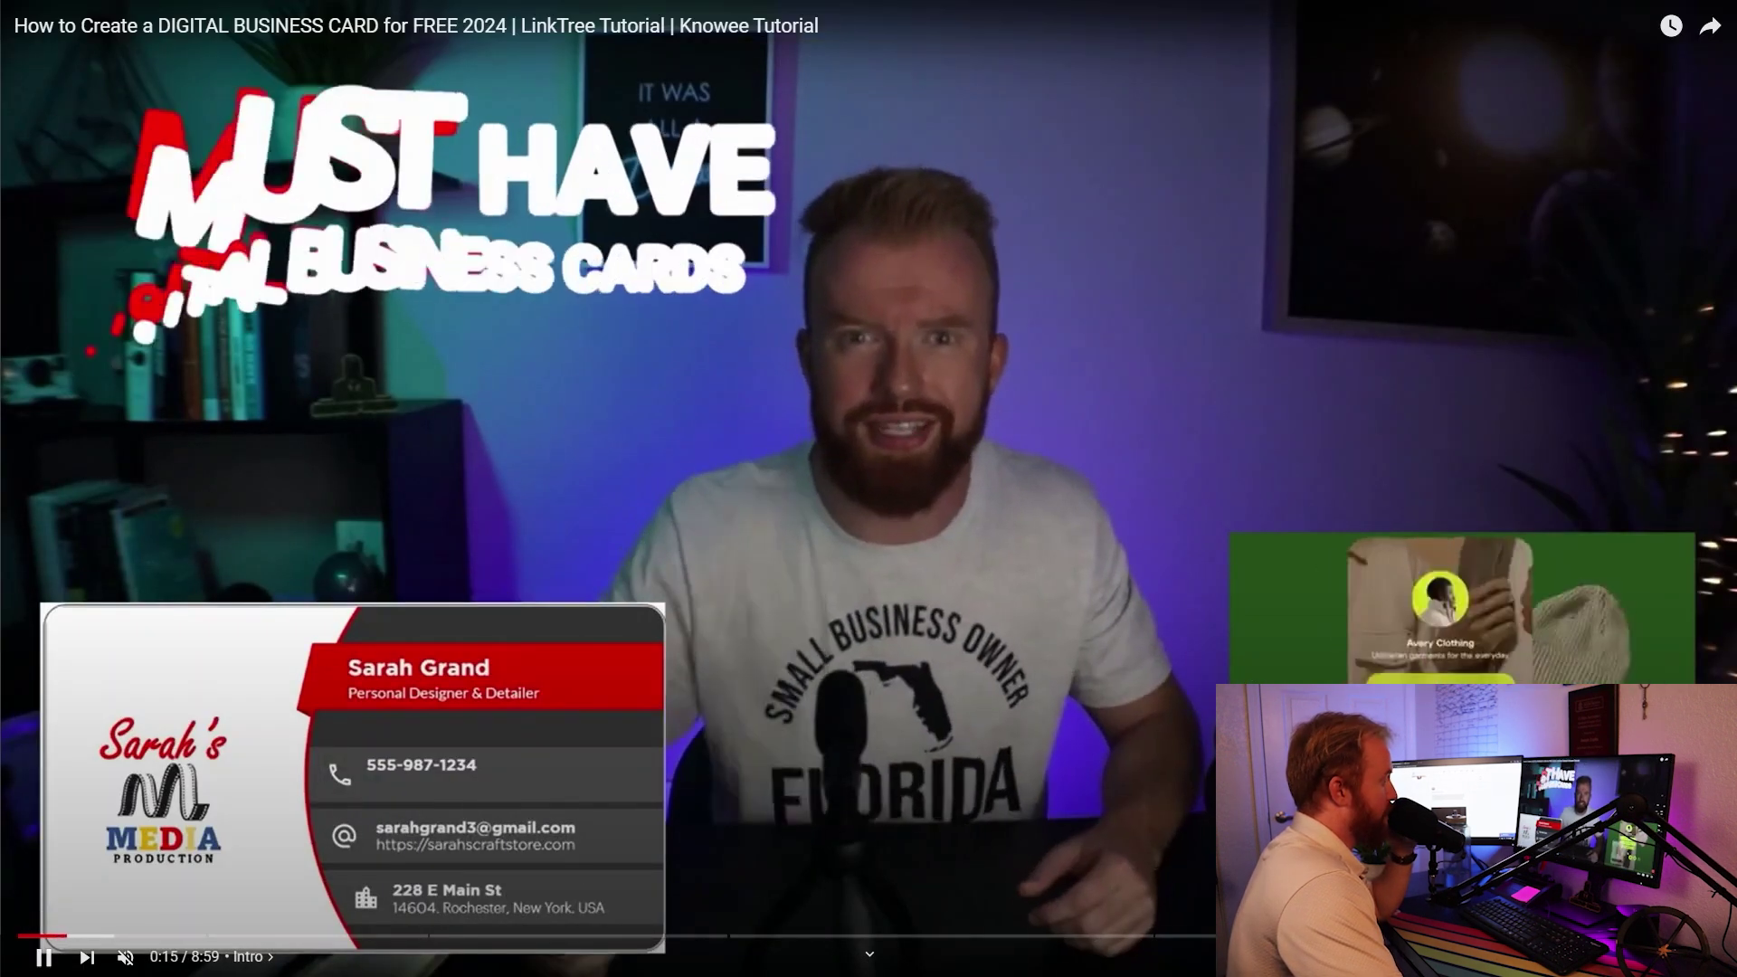
pyautogui.click(20, 937)
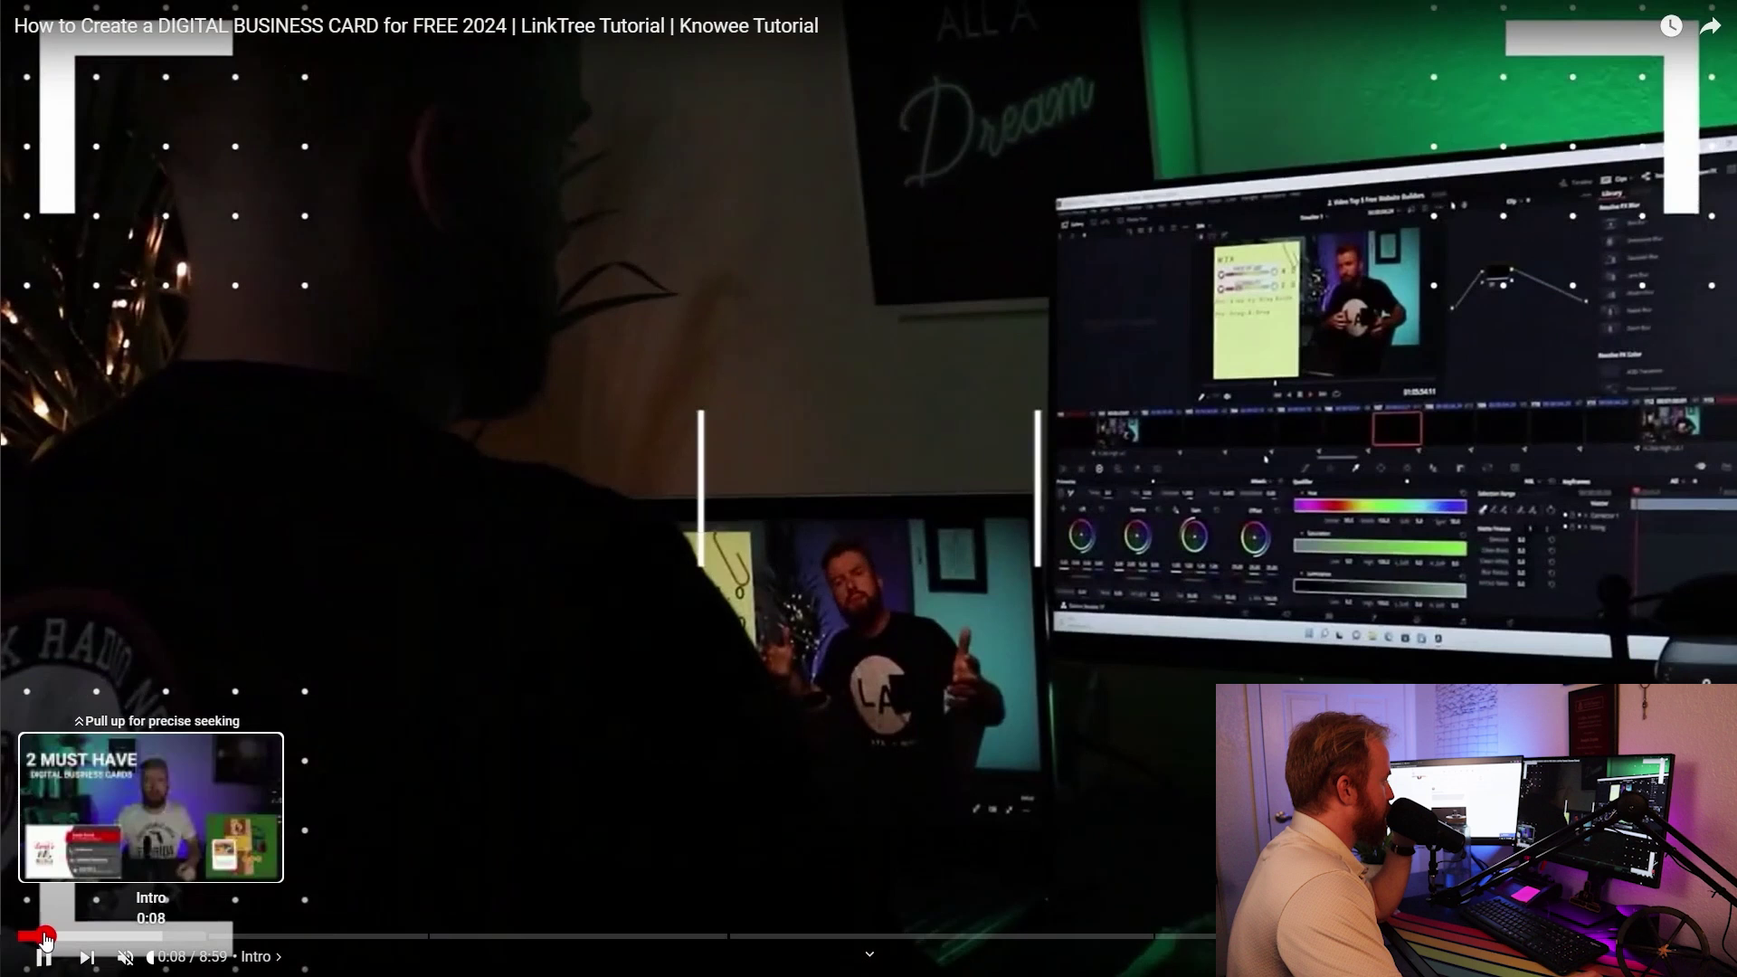
pyautogui.click(33, 941)
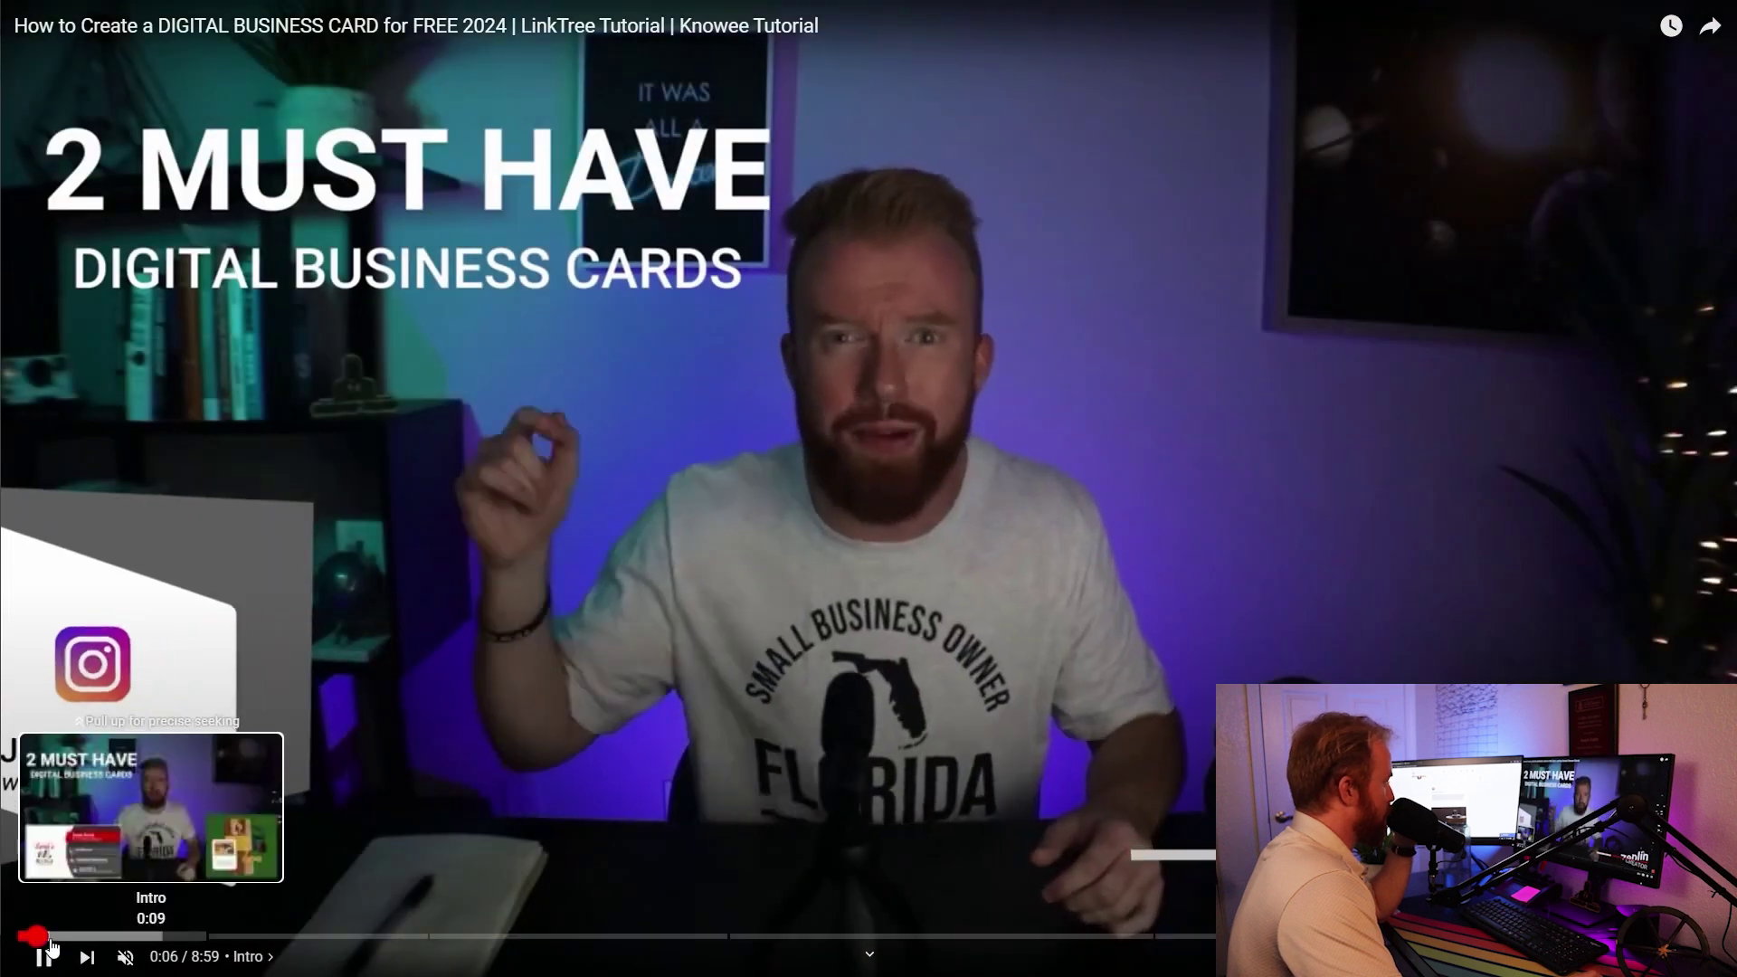
pyautogui.click(52, 937)
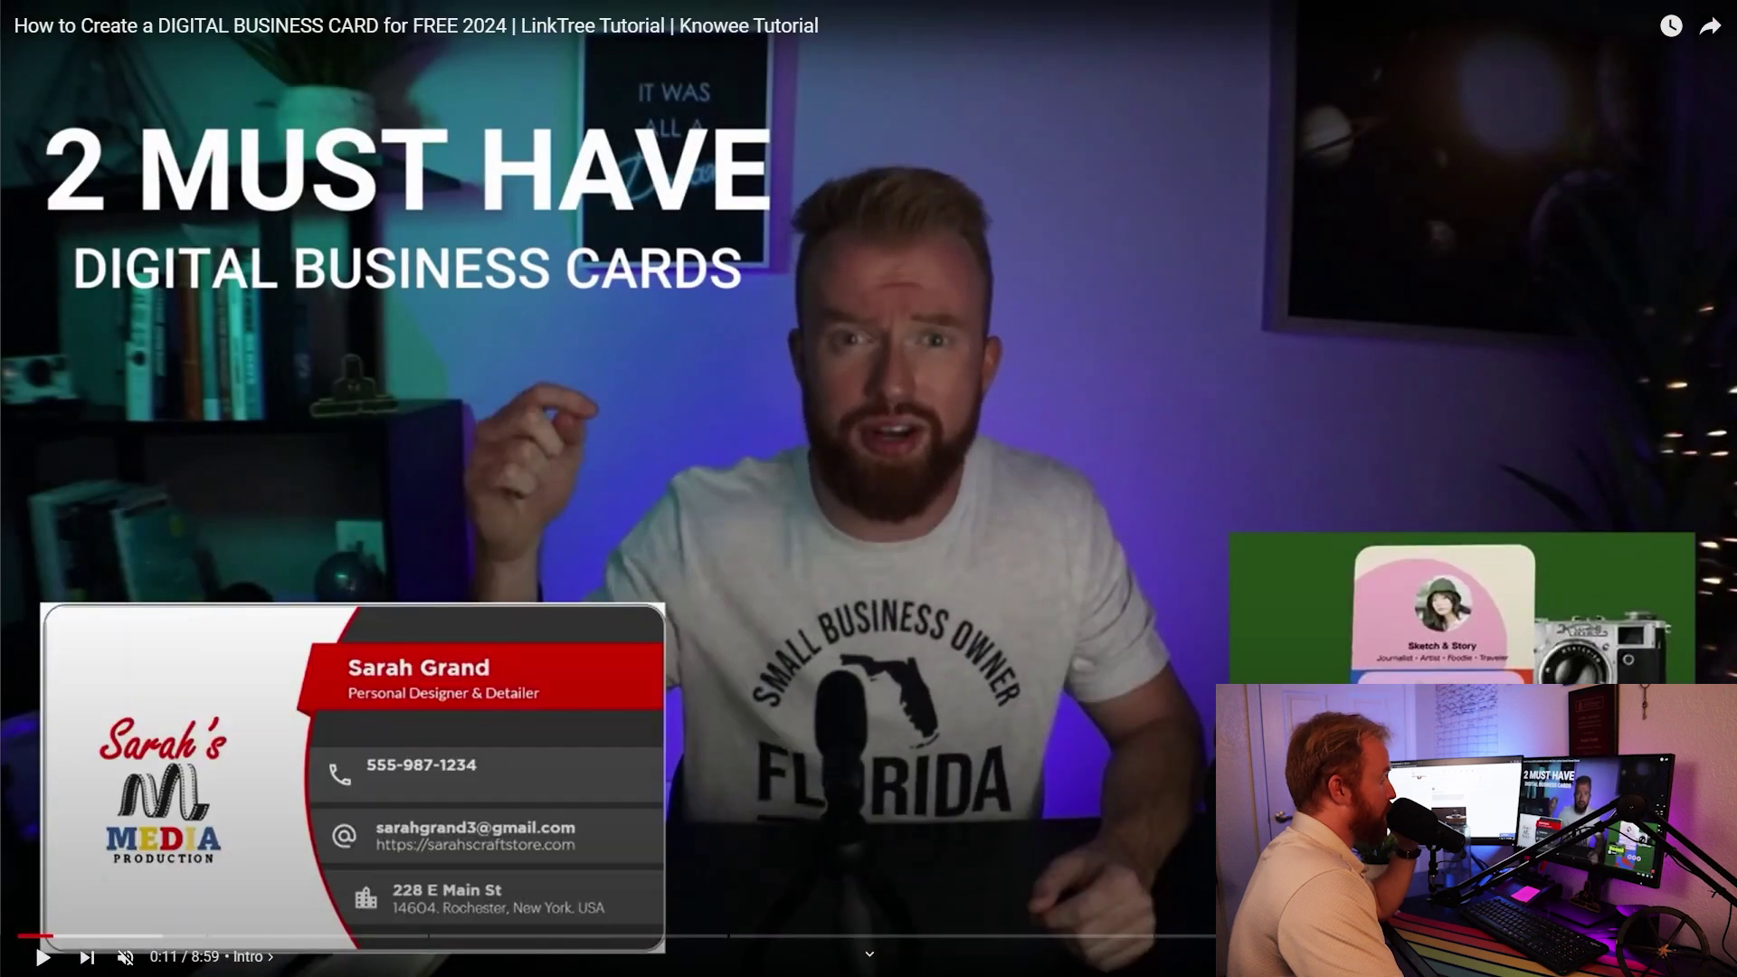
pyautogui.press('Escape')
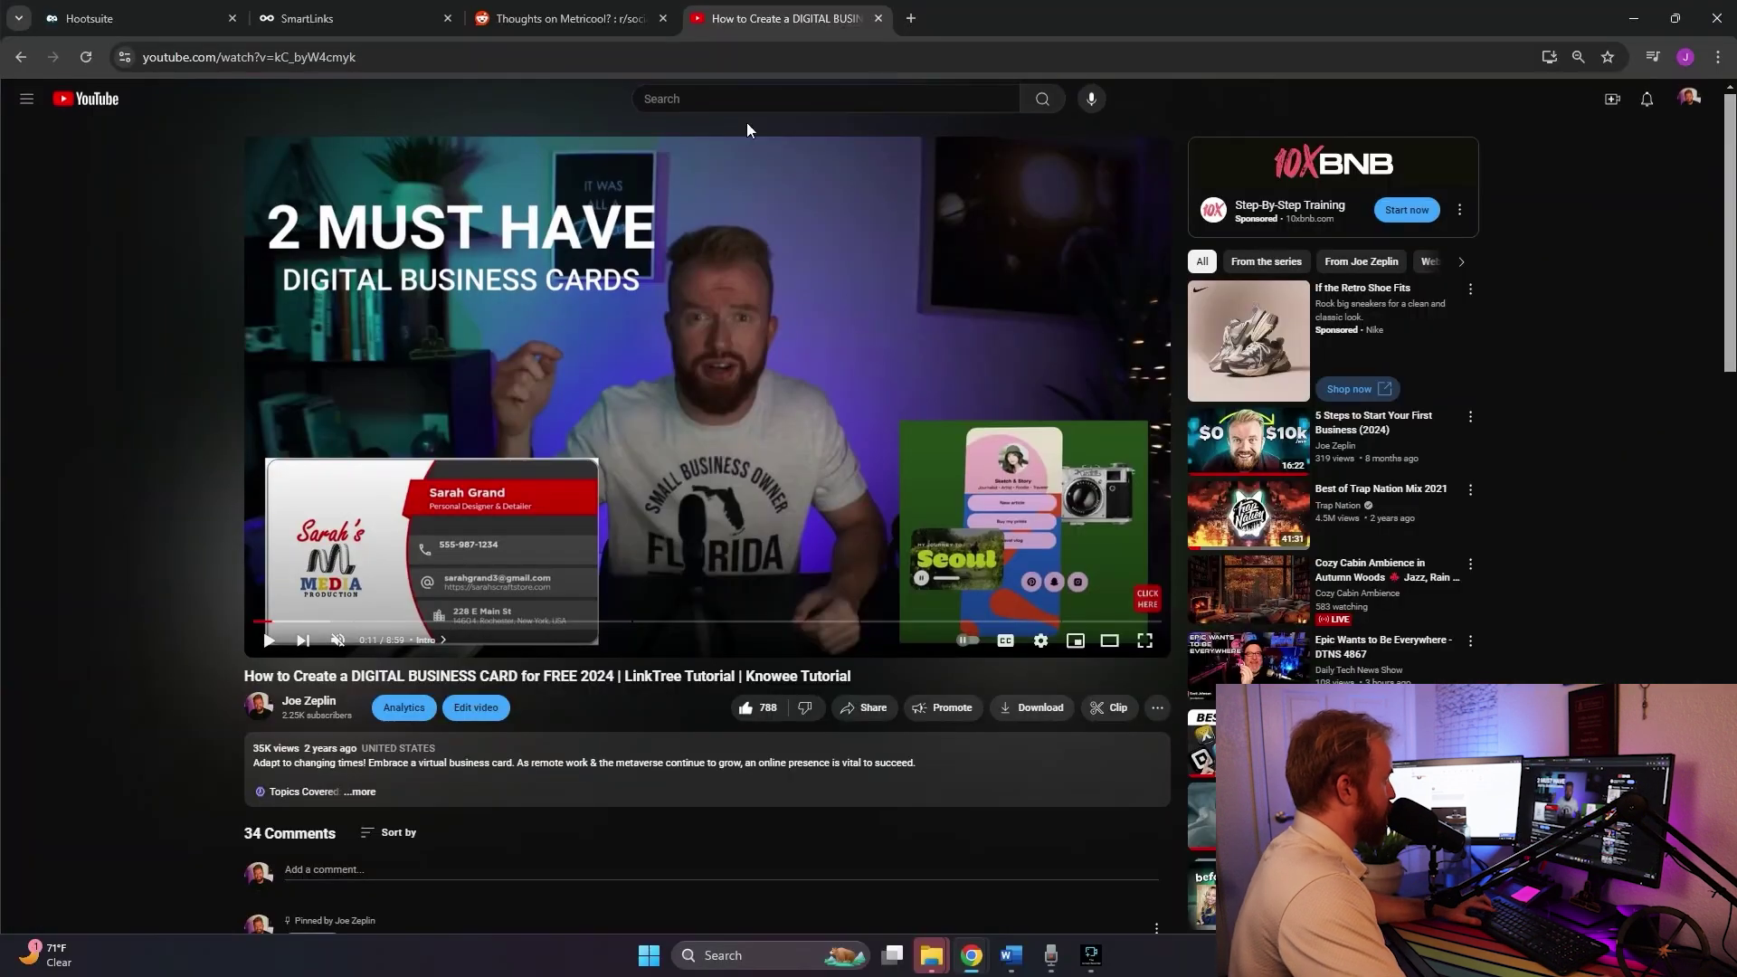
# In another browser tab, search for linktree with the creator's name and bring up the creator's Linktree page
pyautogui.click(919, 19)
pyautogui.write('link')
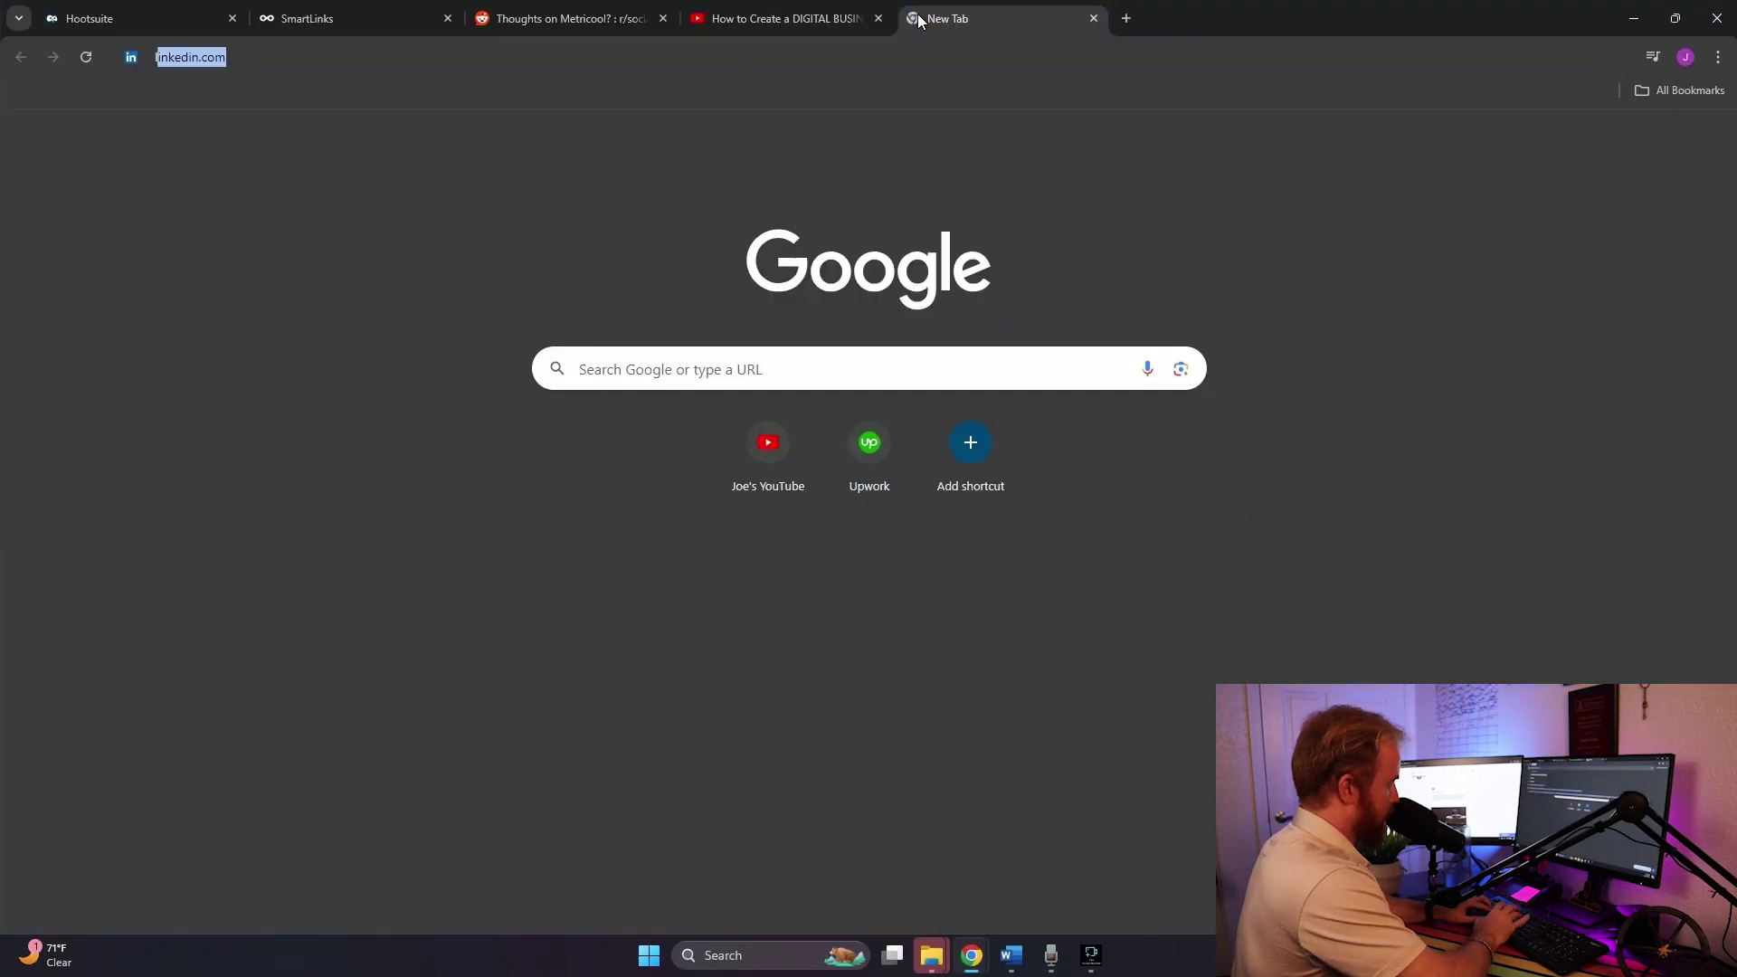
pyautogui.write('tr')
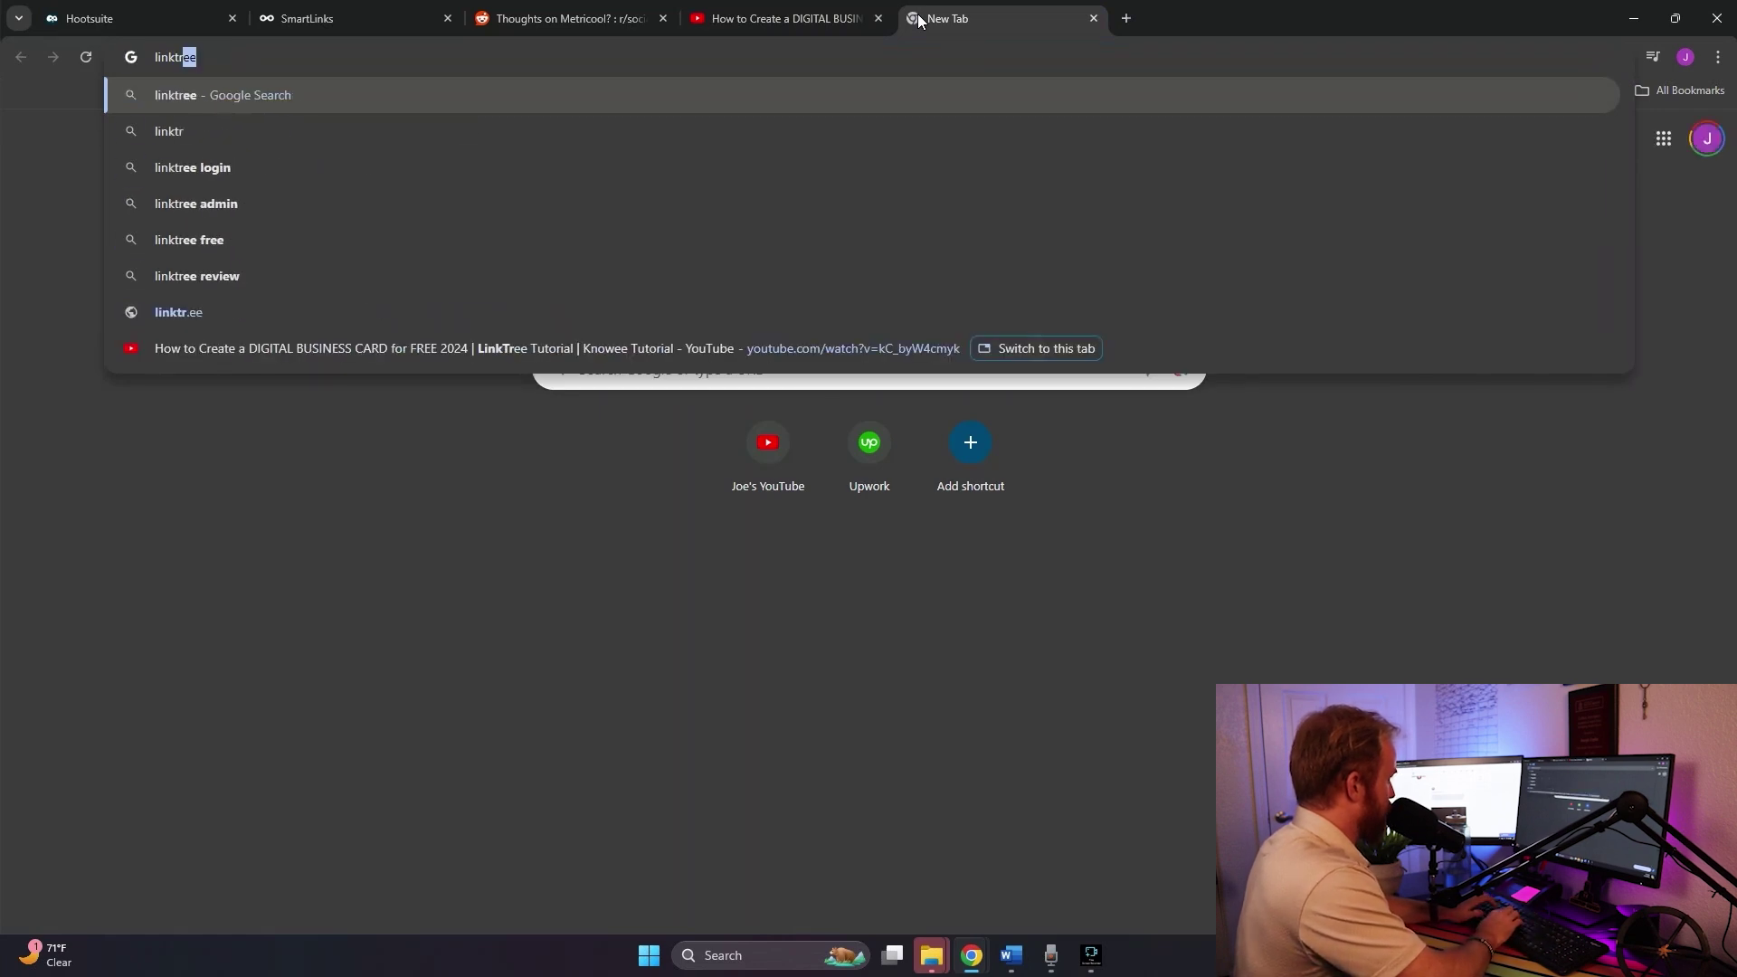
pyautogui.write('ee.')
pyautogui.press('BackSpace')
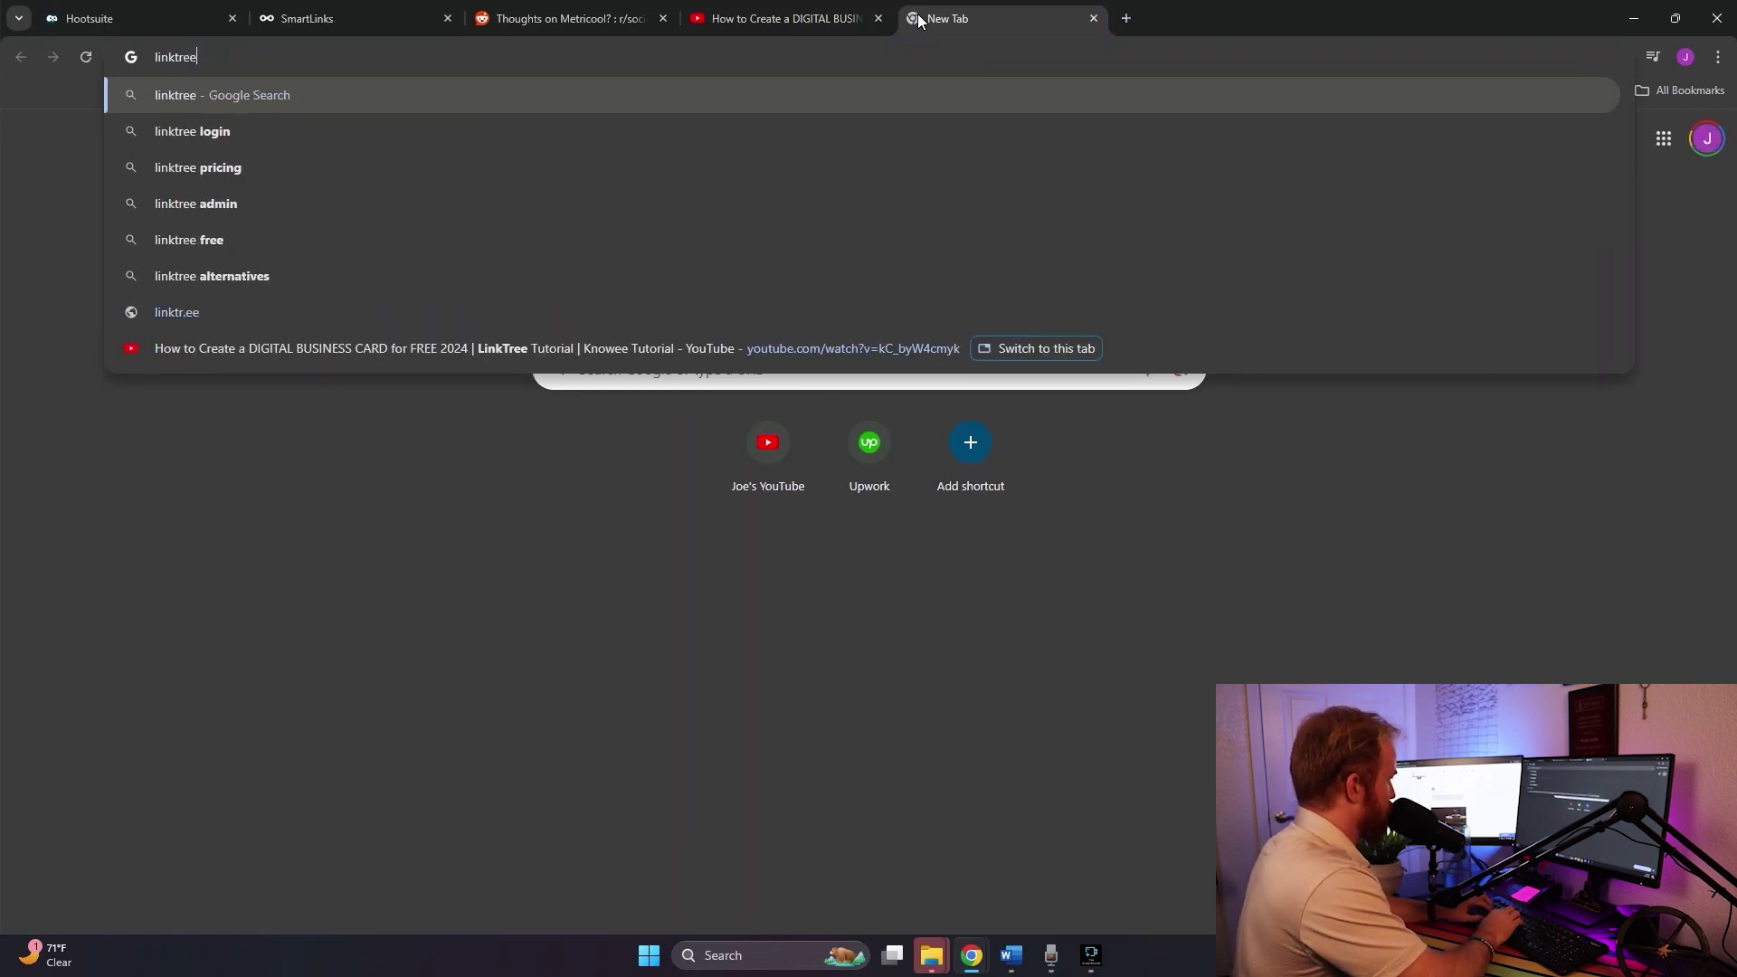
pyautogui.write('joe zeplin')
pyautogui.press('Return')
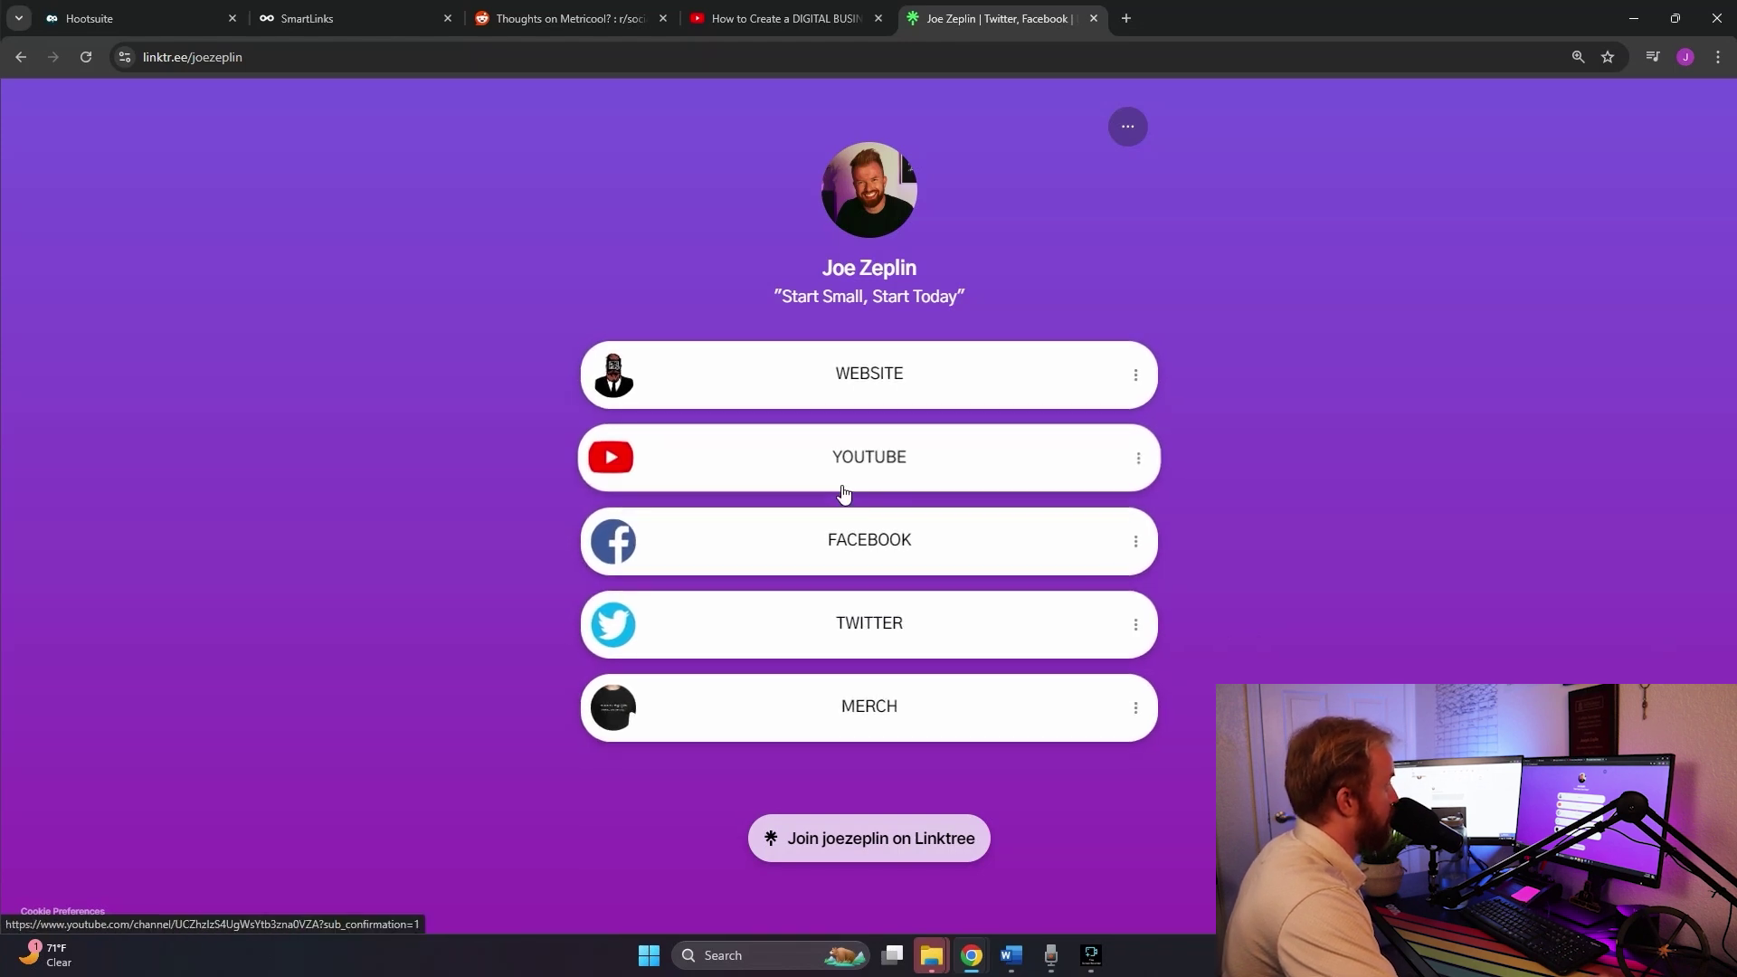
# Follow the Linktree page's MERCH link, browse the products, and return through Linktree to the Metricool tab
pyautogui.click(868, 721)
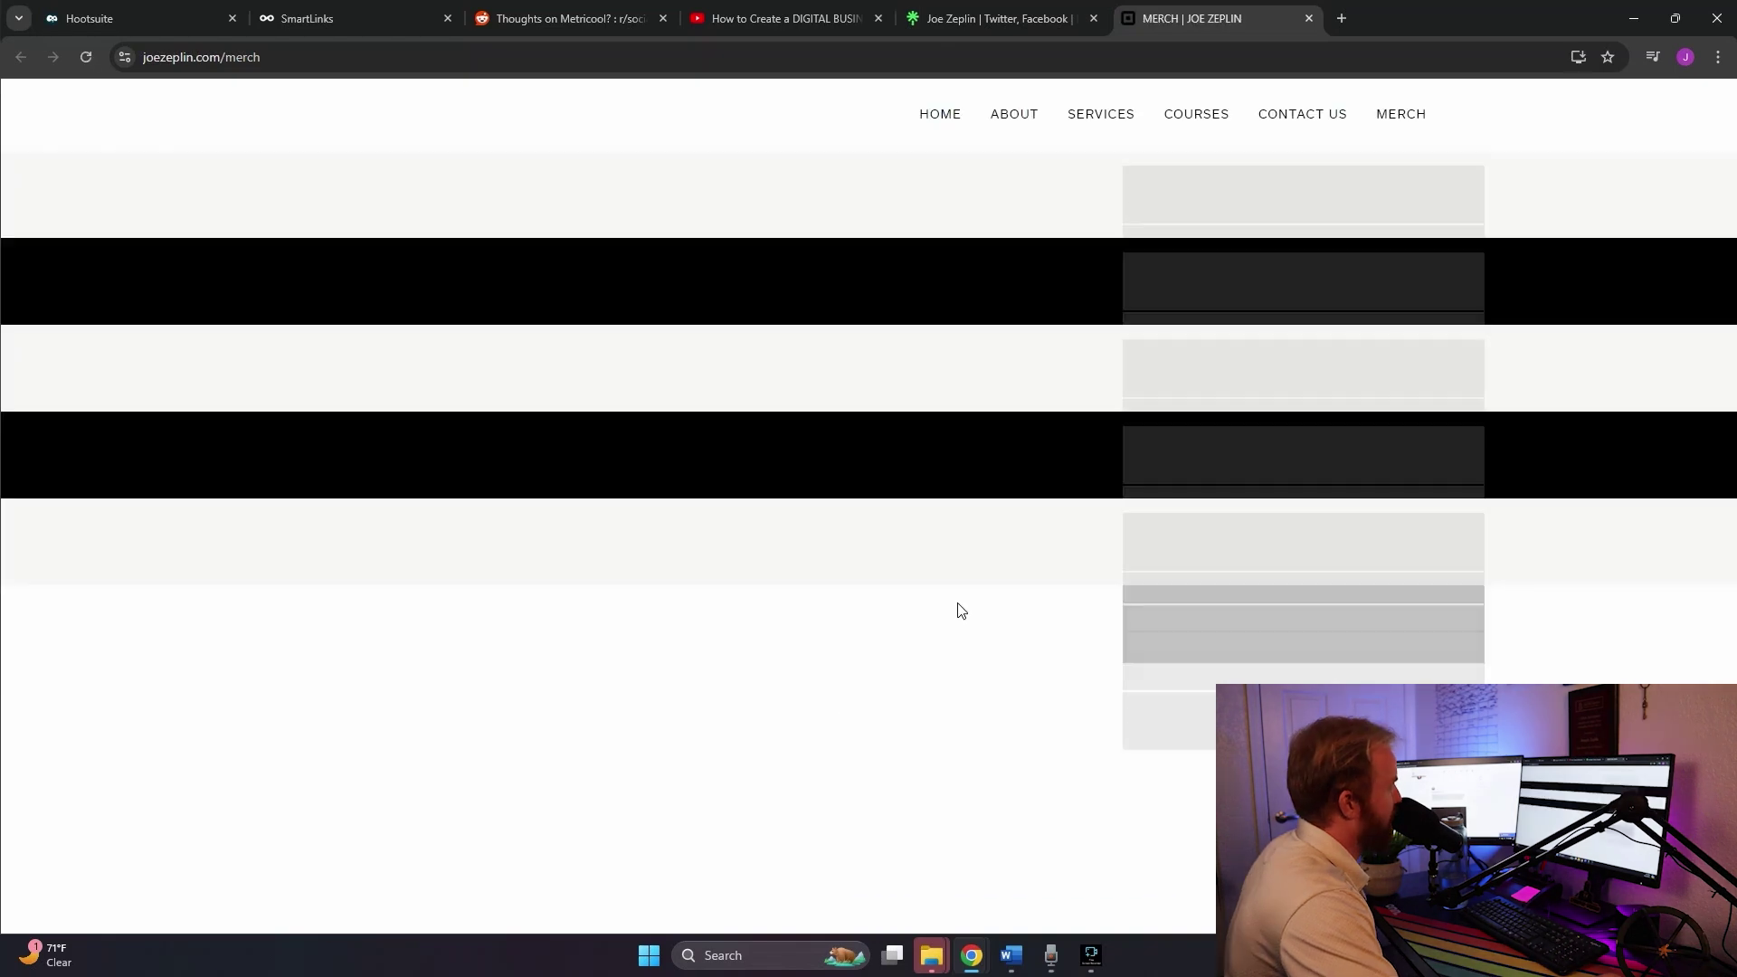
pyautogui.scroll(-10, 515, 670)
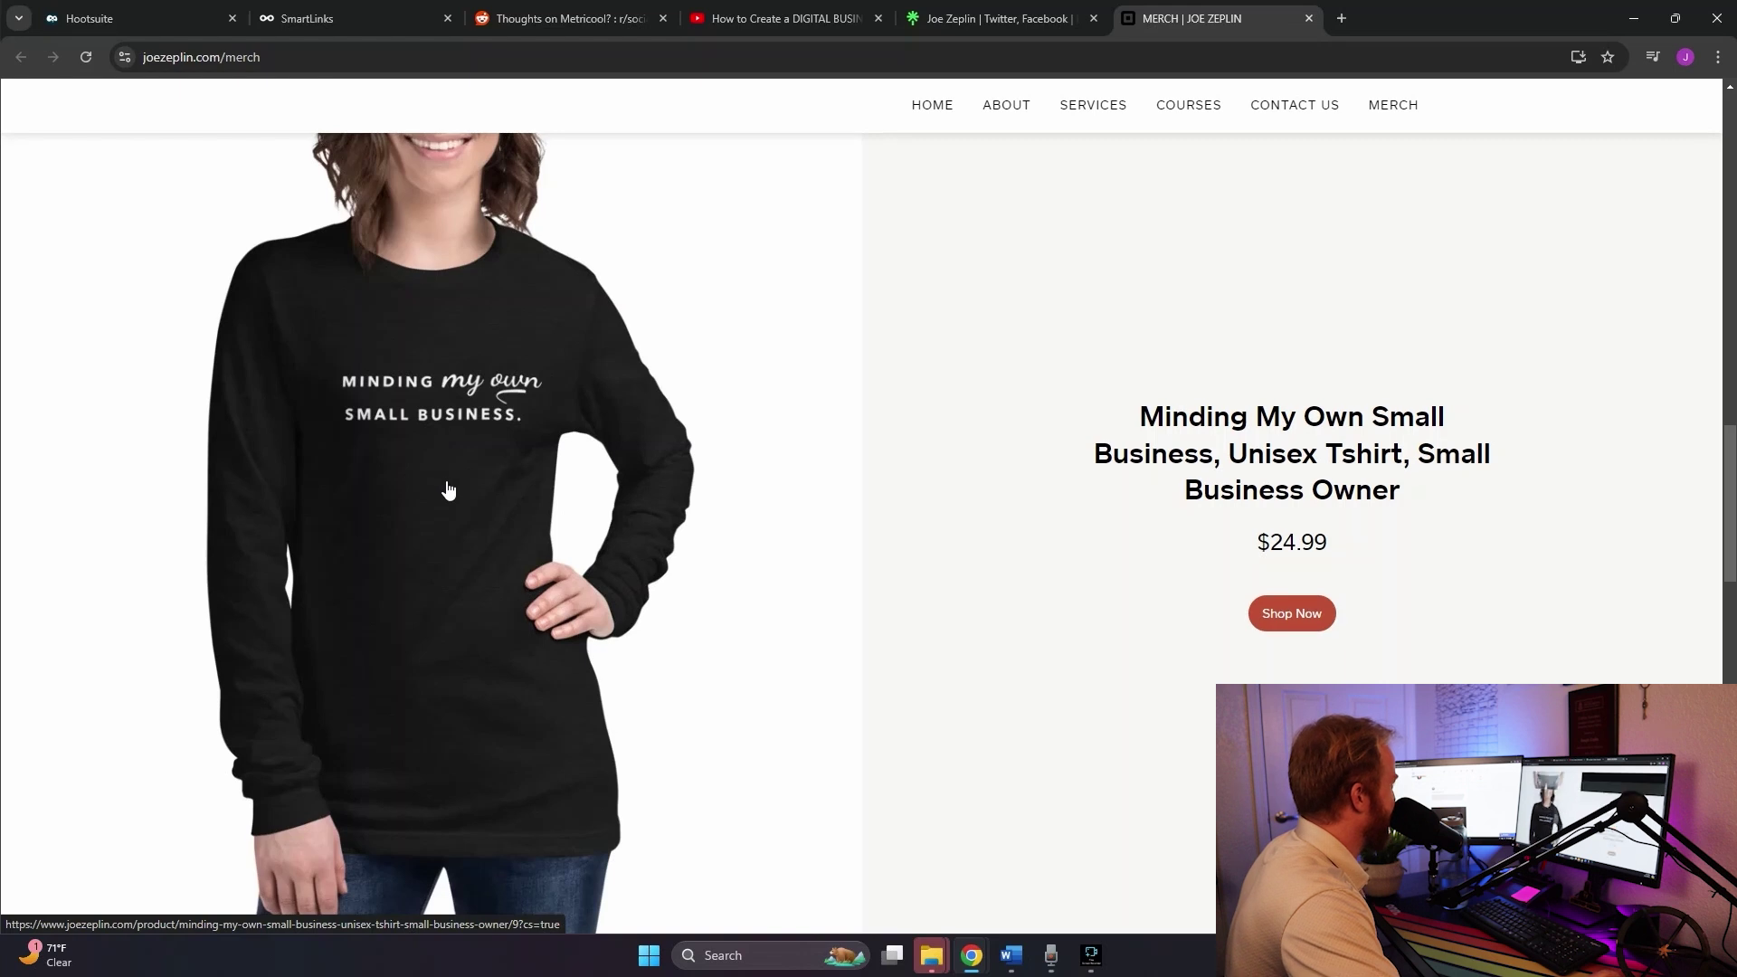
pyautogui.scroll(10, 446, 489)
pyautogui.click(959, 20)
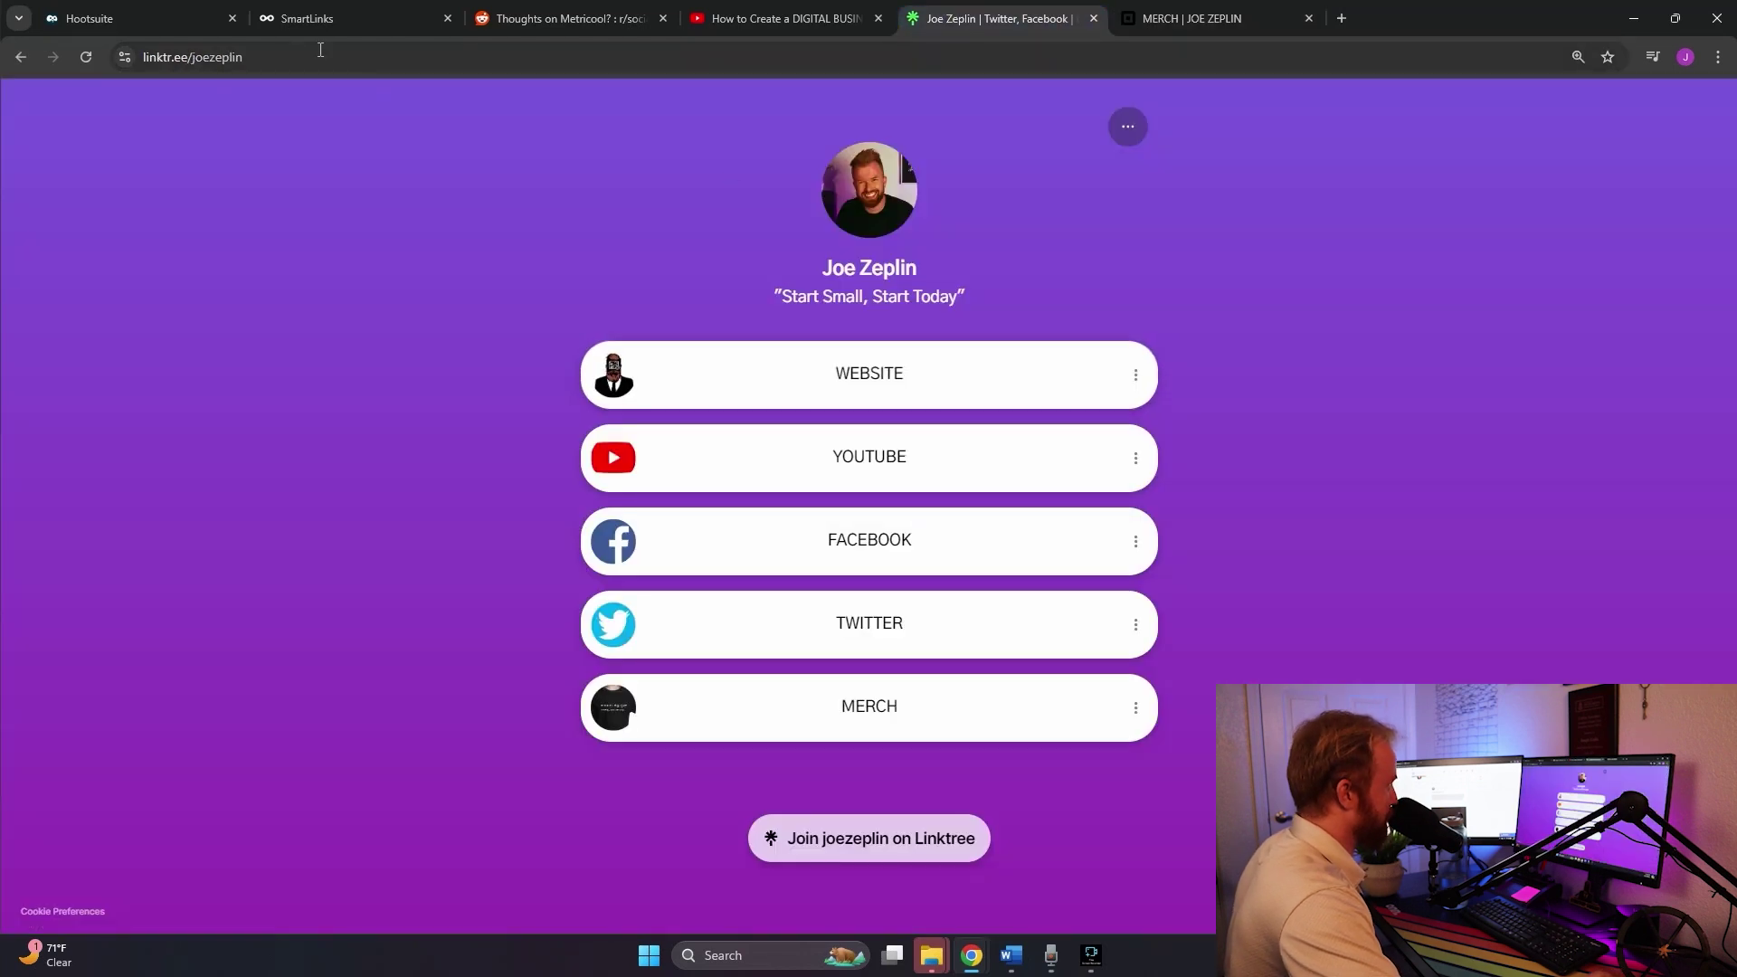
pyautogui.hotkey('ctrl', '2')
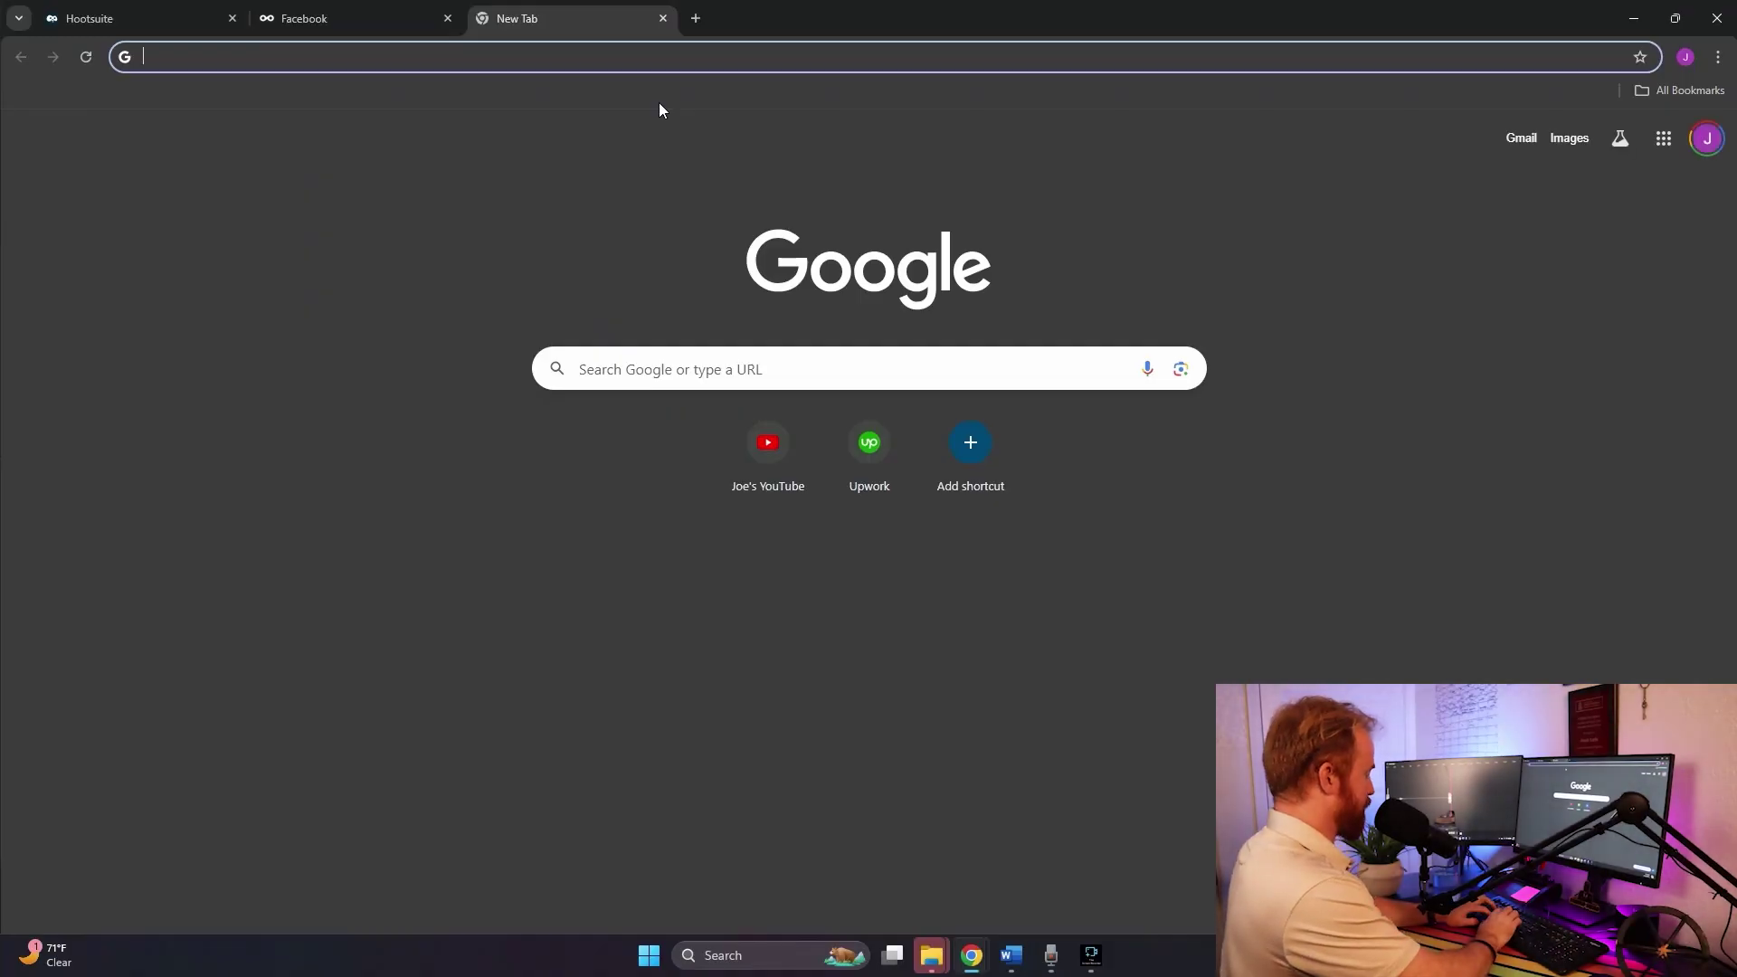
# Go to the Buffer website and read the homepage sentence about affordable, intuitive marketing tools
pyautogui.write('buffe3')
pyautogui.press('BackSpace')
pyautogui.write('r')
pyautogui.press('Return')
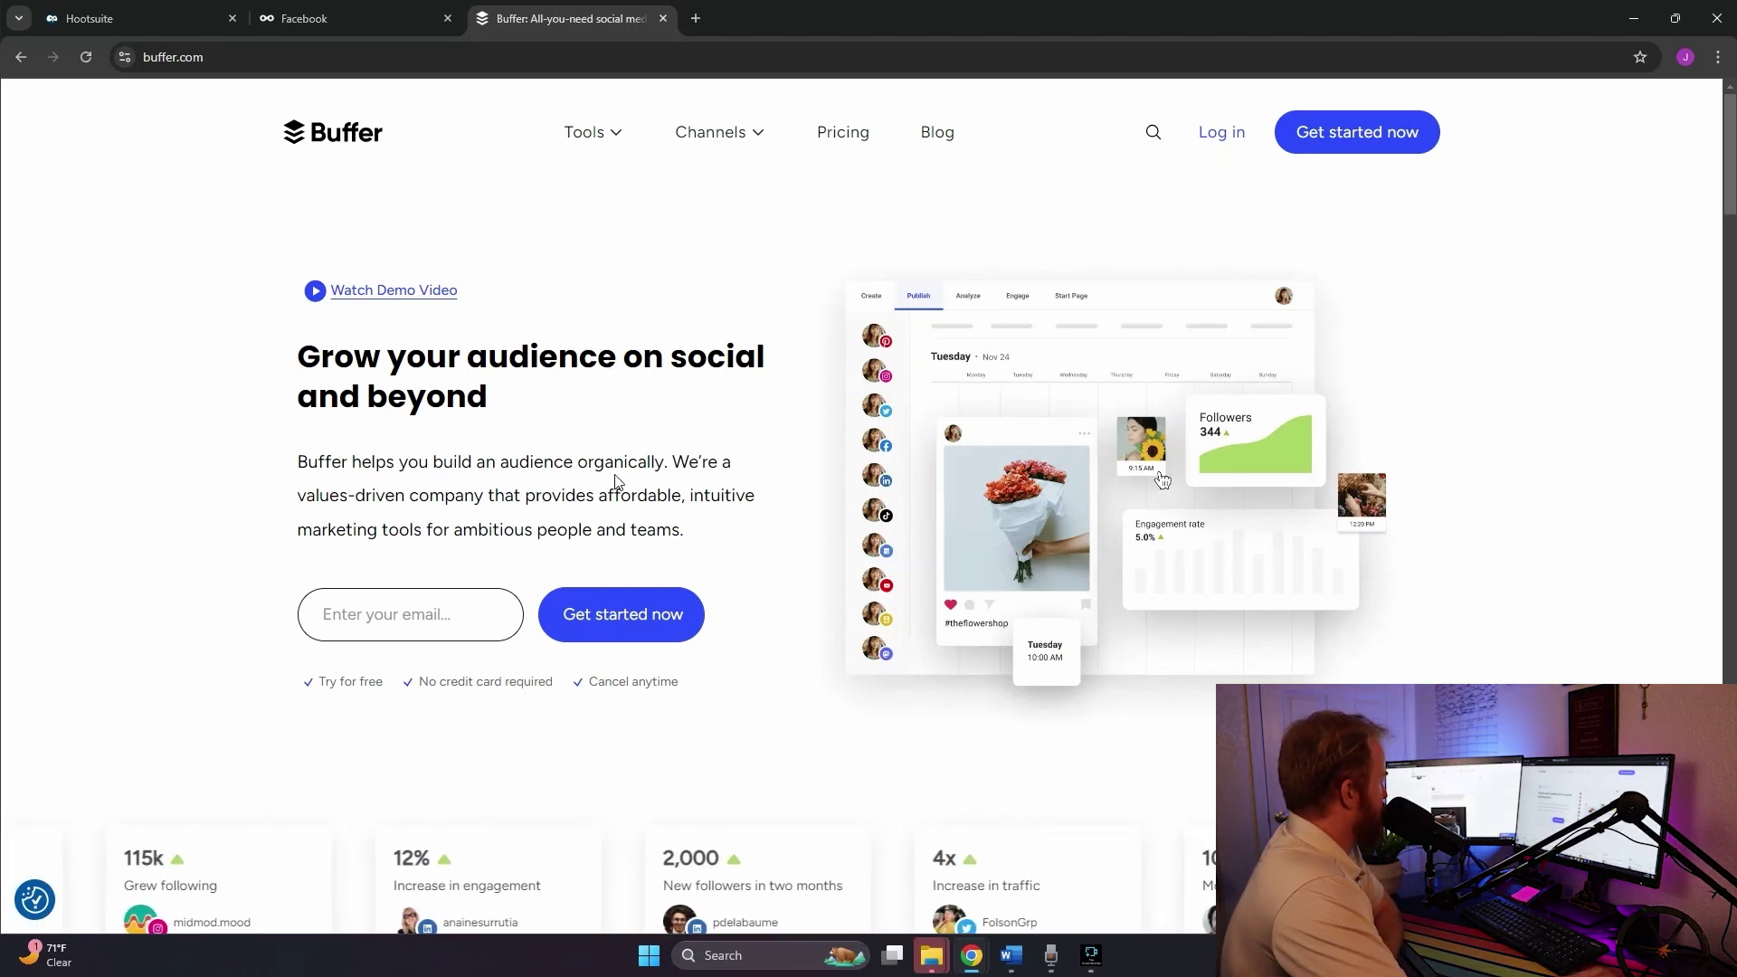
pyautogui.moveTo(299, 497); pyautogui.dragTo(784, 512)
pyautogui.click(783, 527)
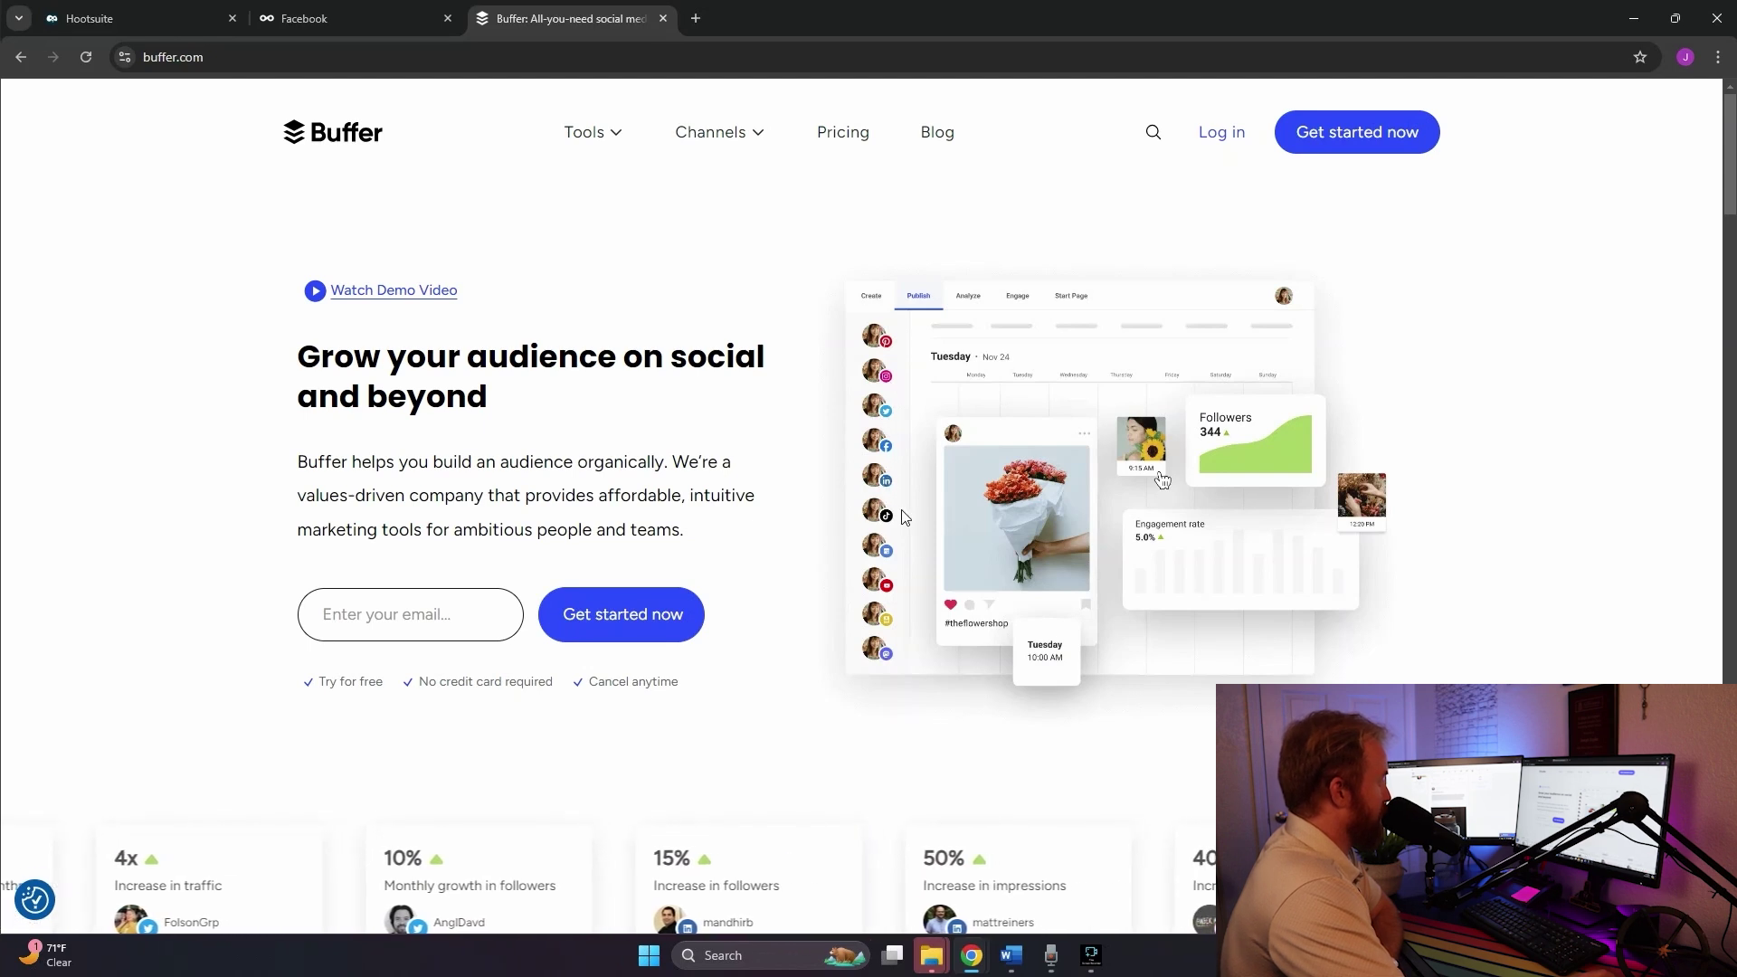
# Enlarge the Buffer homepage to examine the social channels in its illustration, and restore the page zoom to 100%
pyautogui.hotkey('ctrl', '+')
pyautogui.hotkey('ctrl', '+')
pyautogui.hotkey('ctrl', '+')
pyautogui.hotkey('ctrl', '+')
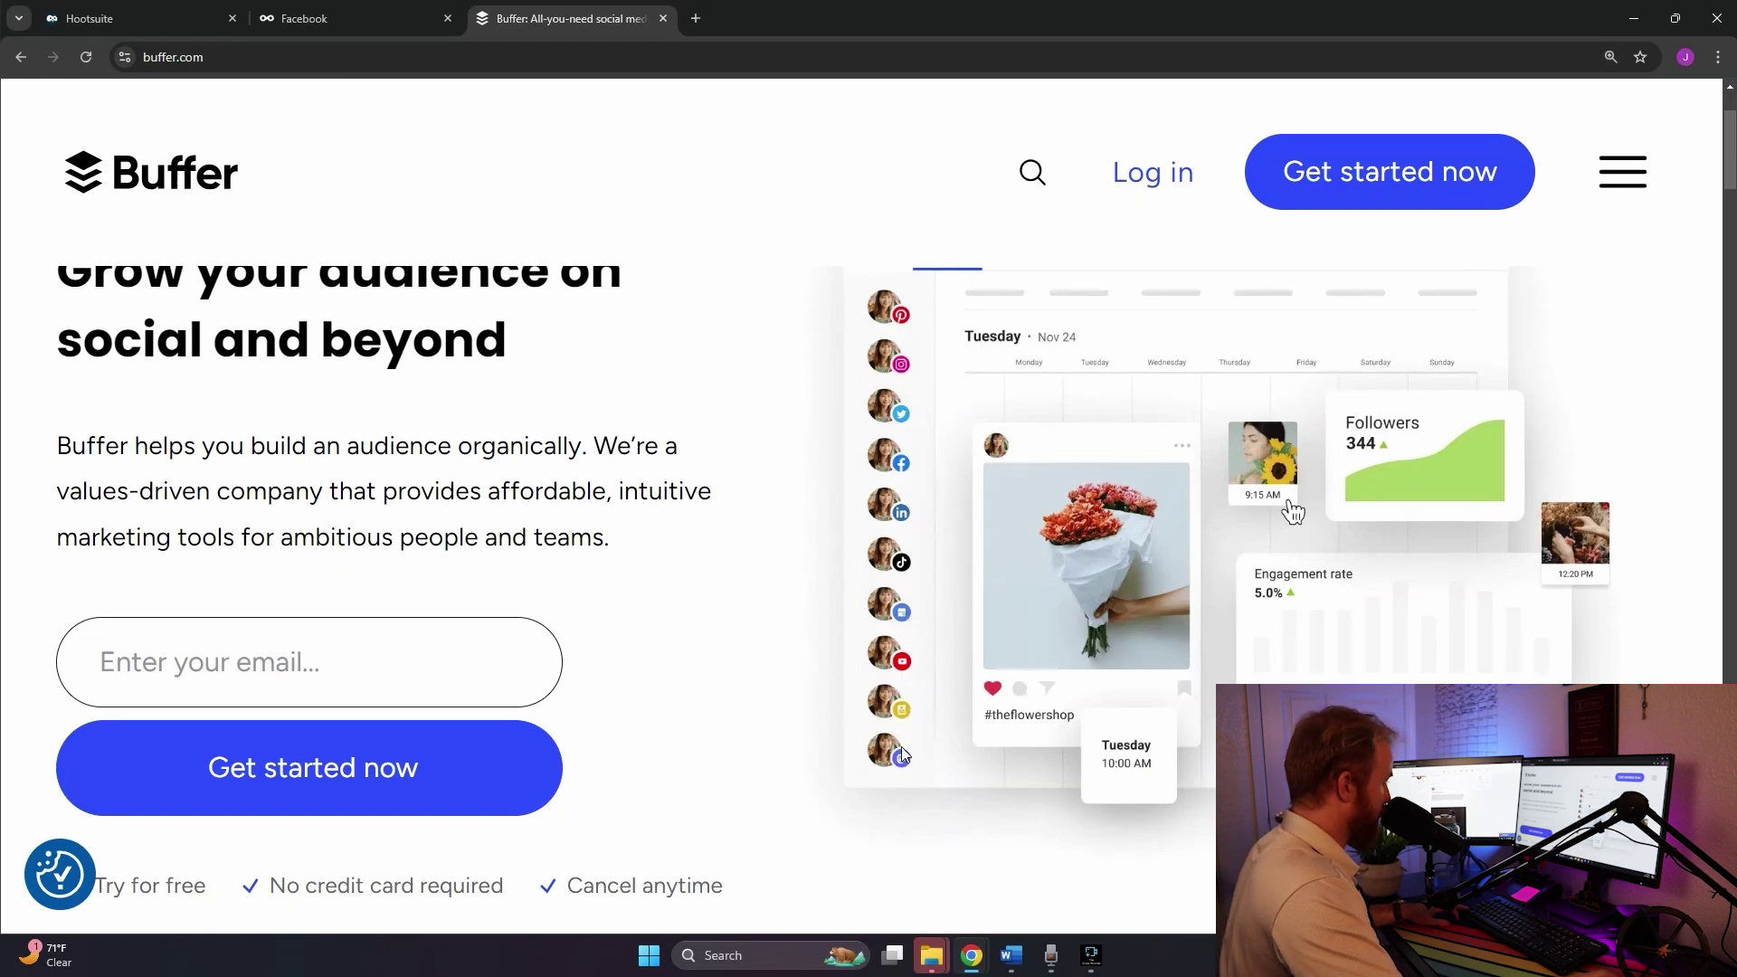
pyautogui.hotkey('ctrl', '-')
pyautogui.hotkey('ctrl', '-')
pyautogui.hotkey('ctrl', '-')
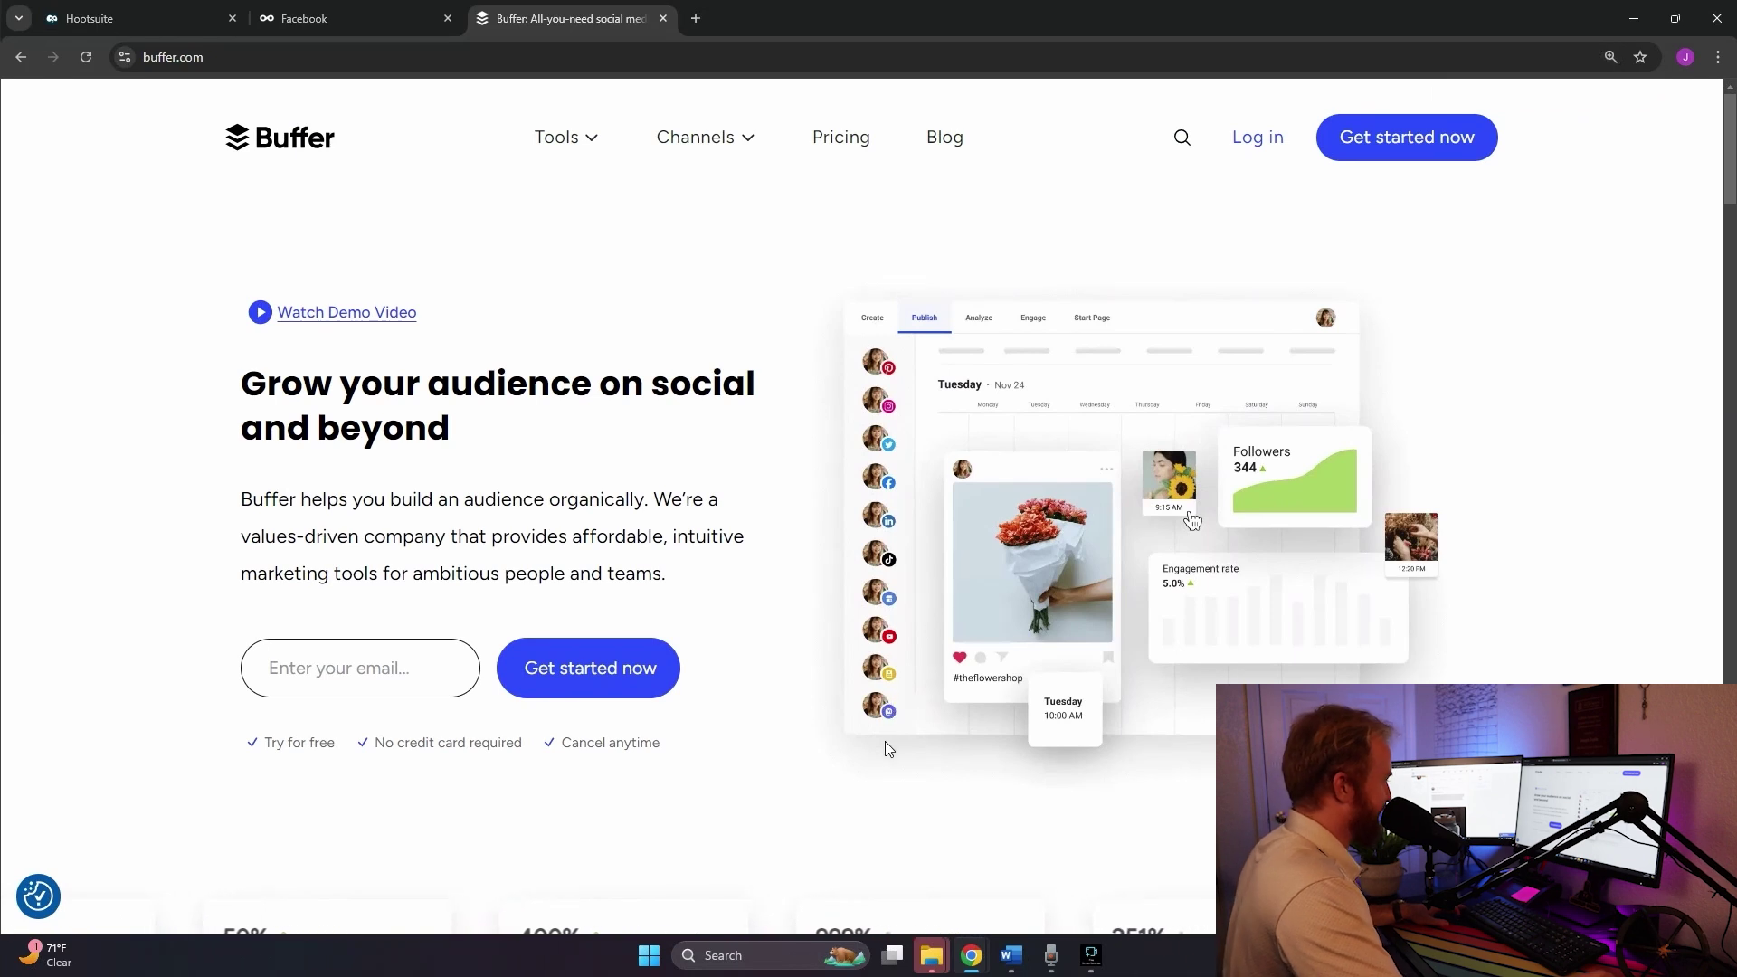
pyautogui.scroll(-3, 889, 724)
pyautogui.hotkey('ctrl', '-')
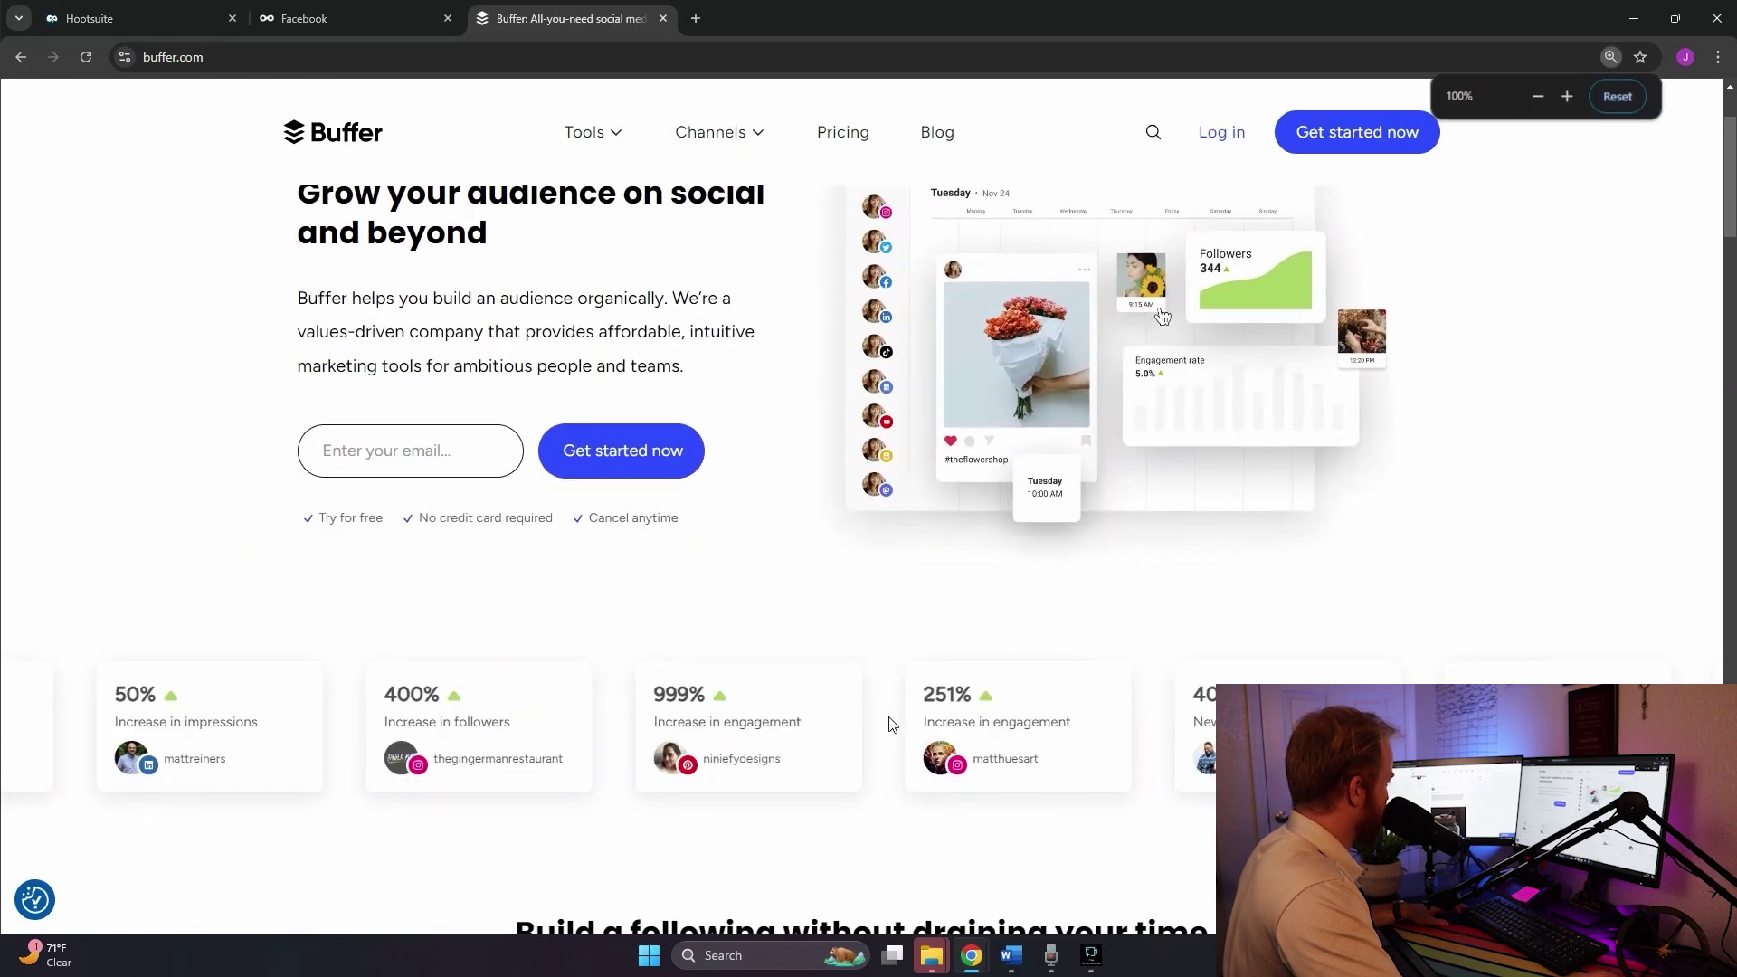
# Review the Buffer homepage sections on creating content, building an engaged audience and saving time
pyautogui.scroll(-7, 888, 724)
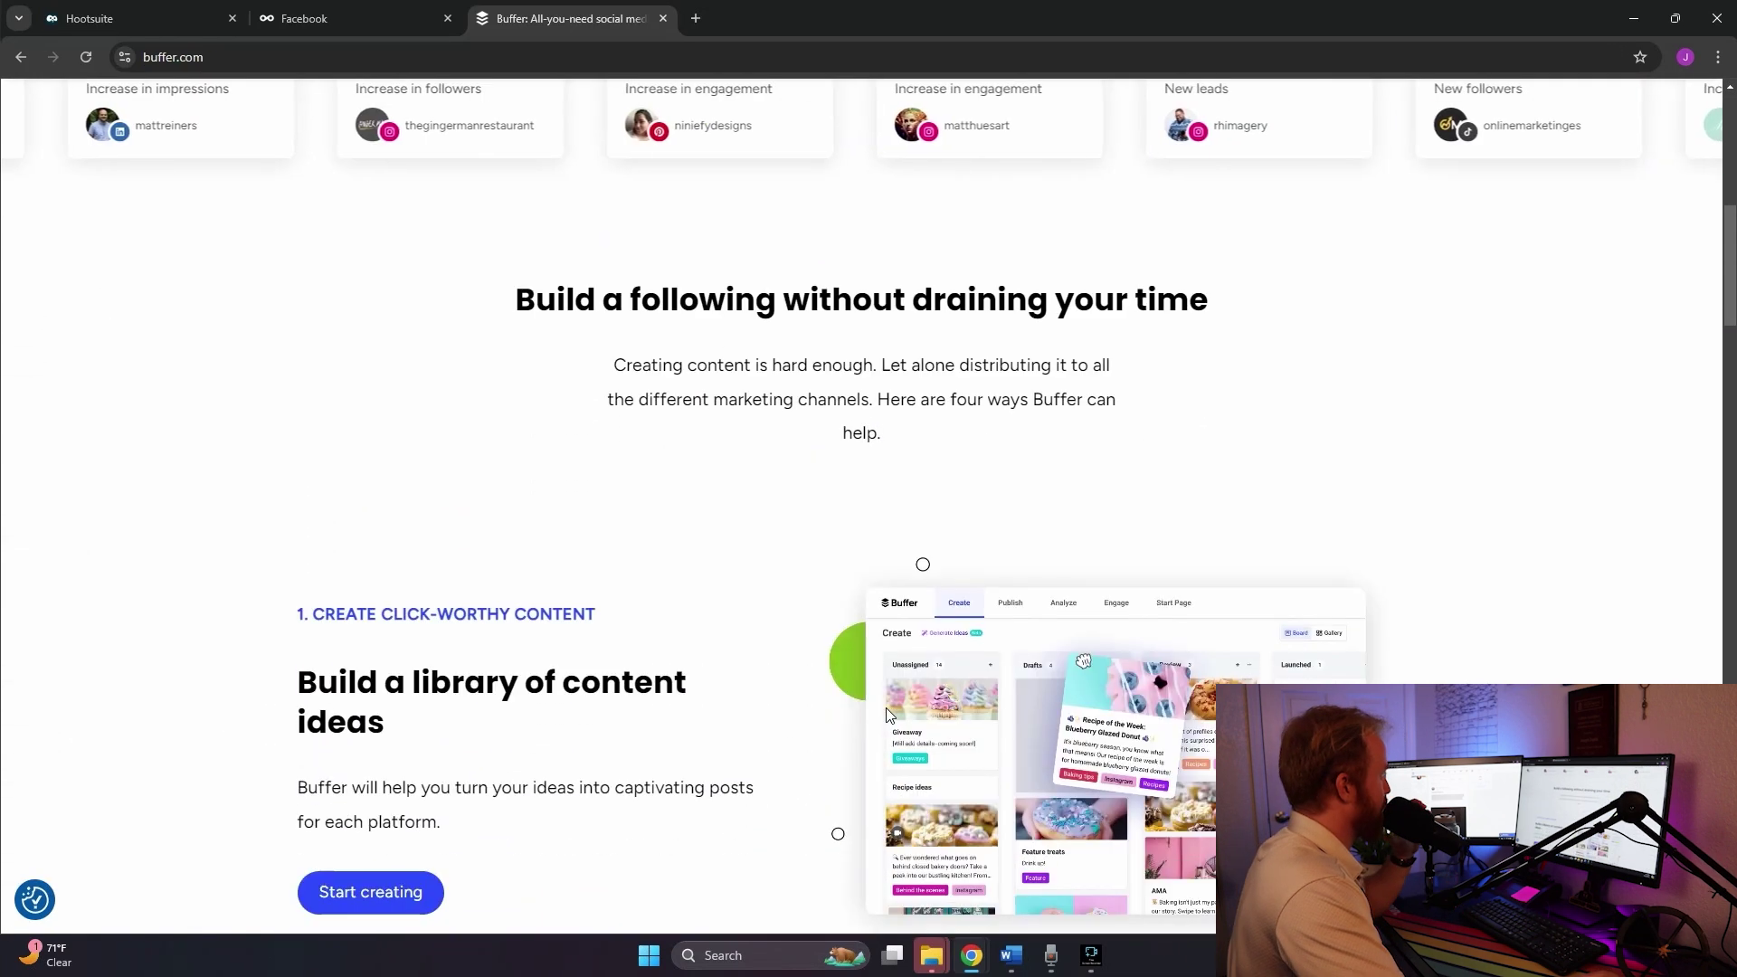
pyautogui.scroll(-9, 776, 697)
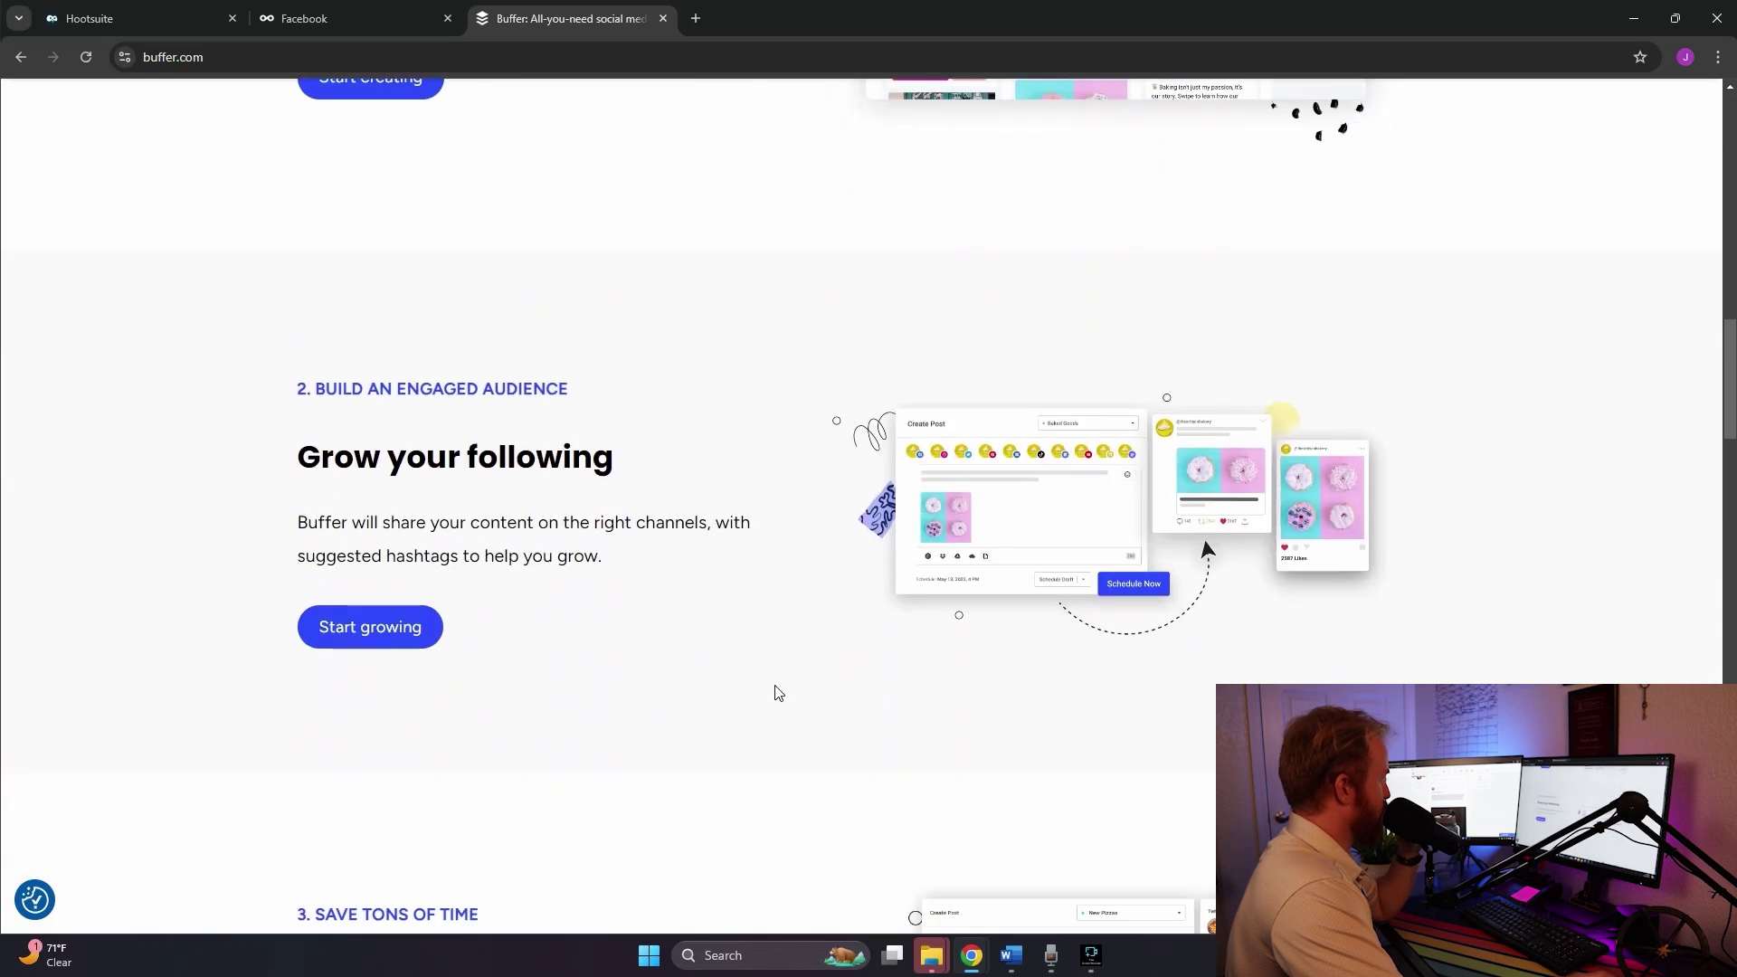
pyautogui.scroll(-1, 775, 694)
pyautogui.scroll(-6, 776, 688)
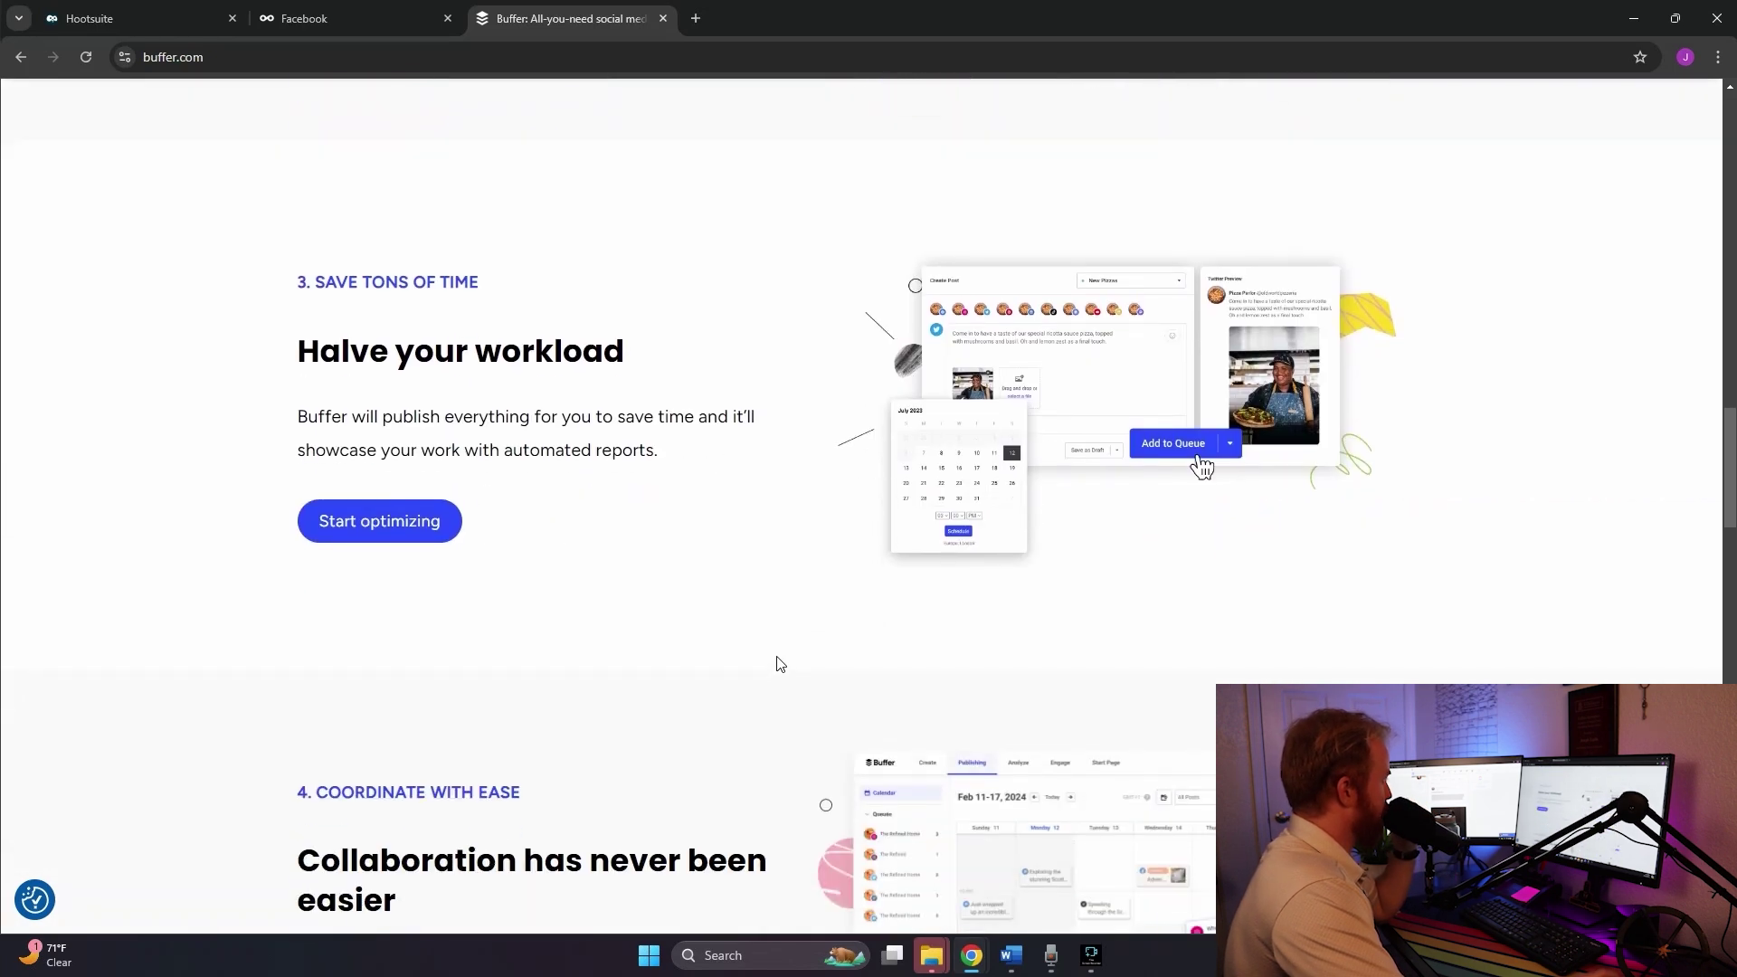
# Review the Buffer homepage's collaboration section, customer testimonials and company statistics, highlighting the number of users
pyautogui.scroll(-5, 695, 615)
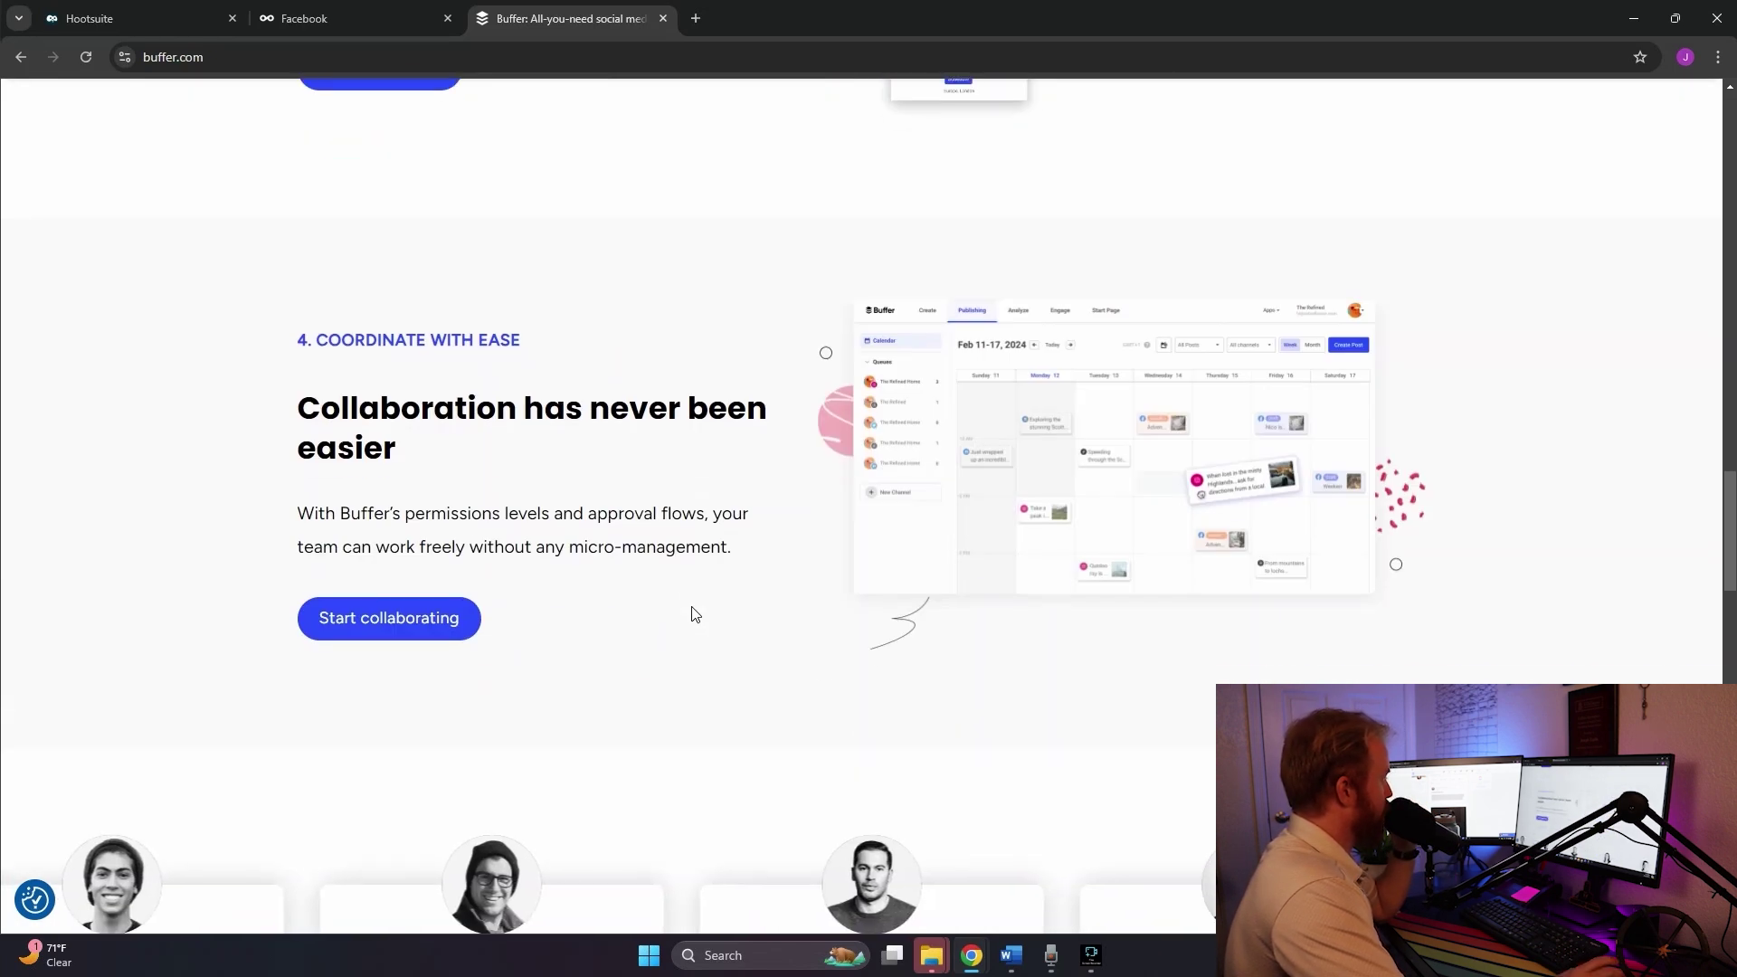
pyautogui.scroll(-8, 695, 615)
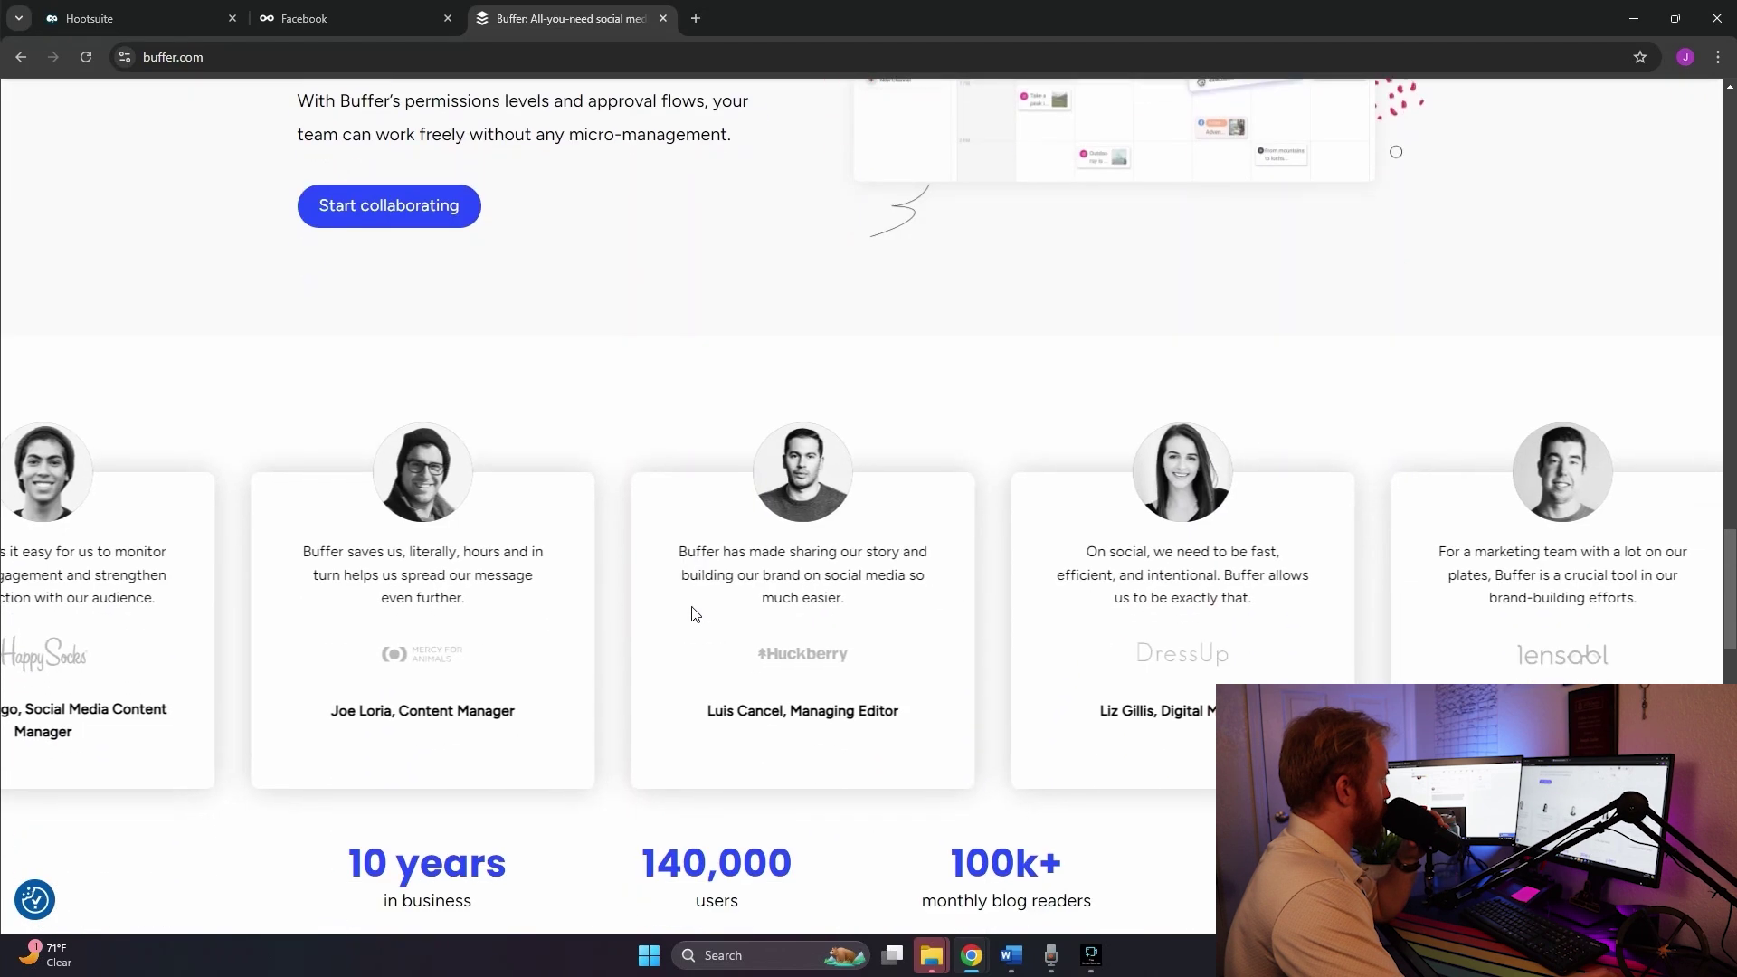
pyautogui.scroll(-1, 647, 634)
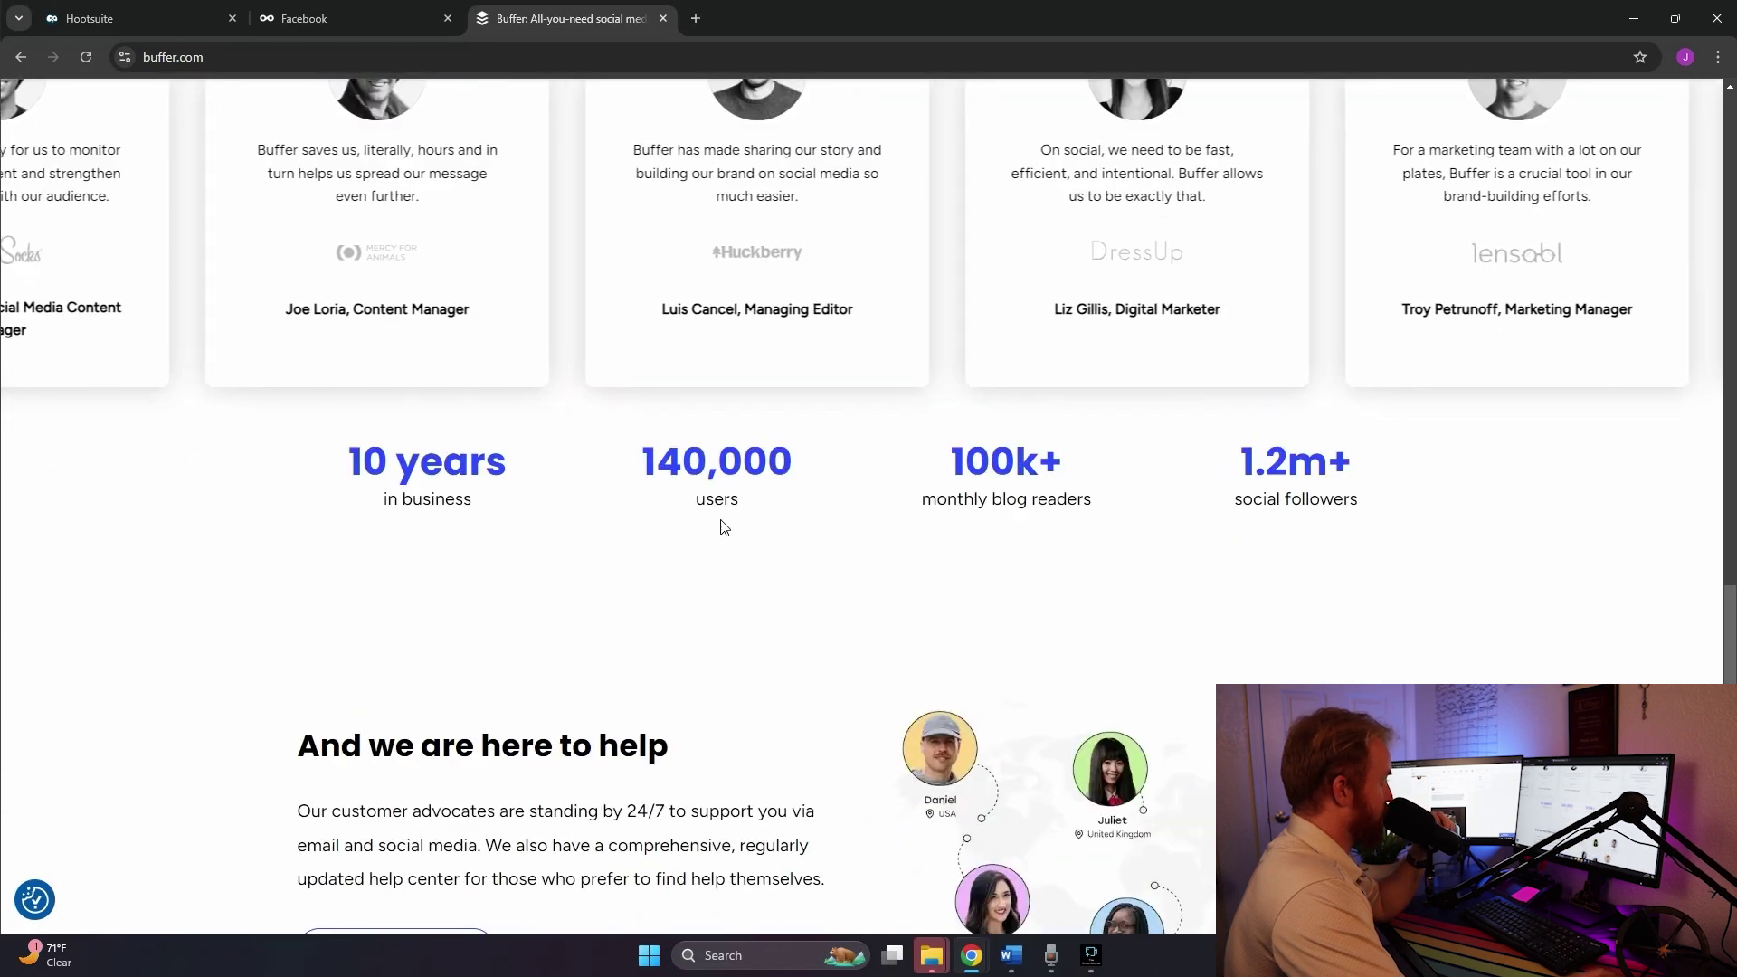
pyautogui.moveTo(655, 455); pyautogui.dragTo(796, 464)
pyautogui.click(805, 572)
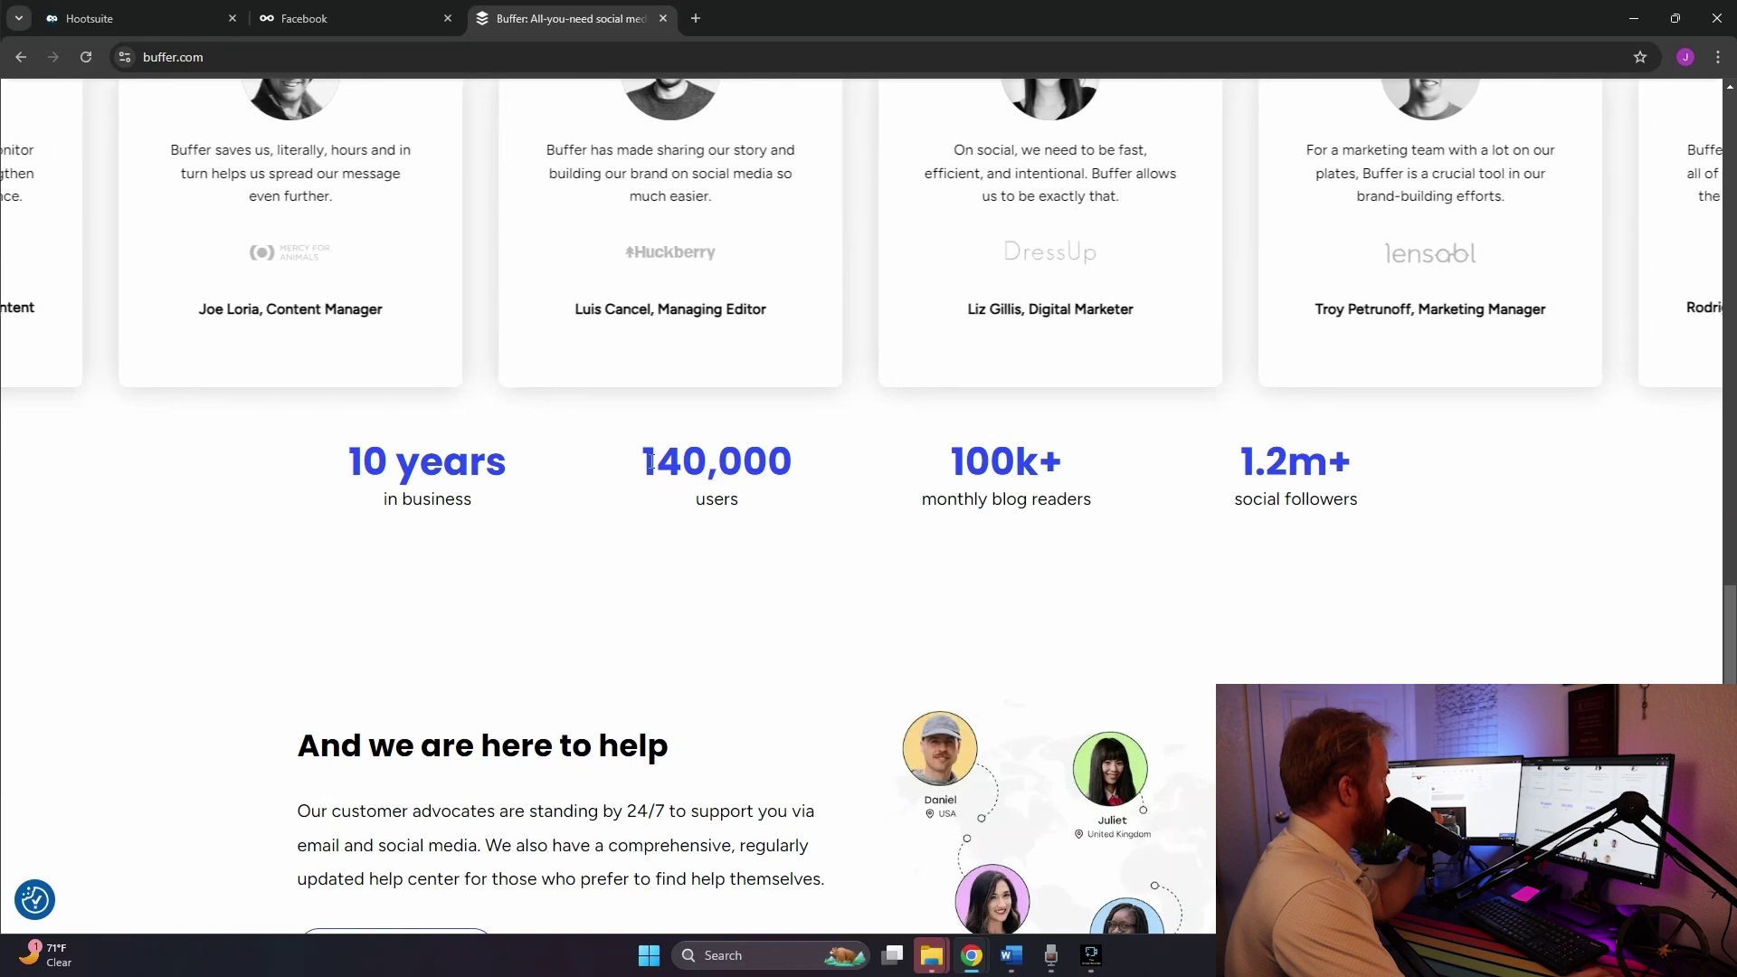
pyautogui.moveTo(656, 457); pyautogui.dragTo(807, 567)
pyautogui.click(797, 575)
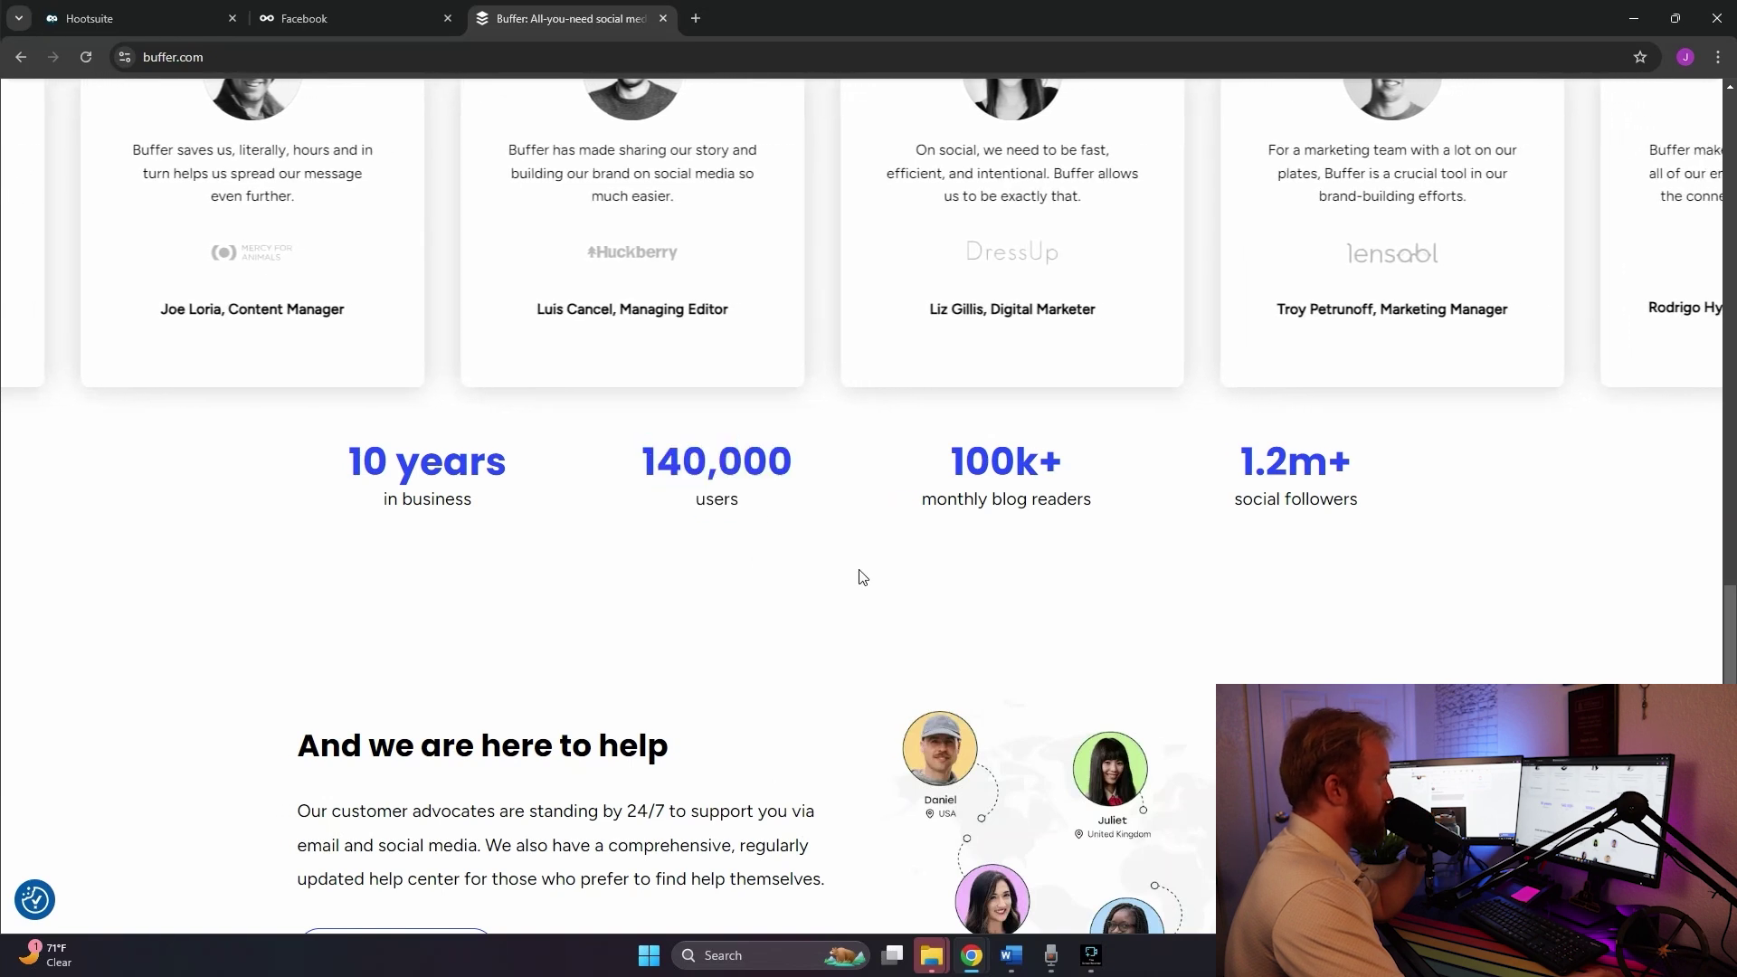
# Read the homepage statement on customer support availability and the official marketing partners, and go to Buffer's pricing page
pyautogui.scroll(-4, 411, 442)
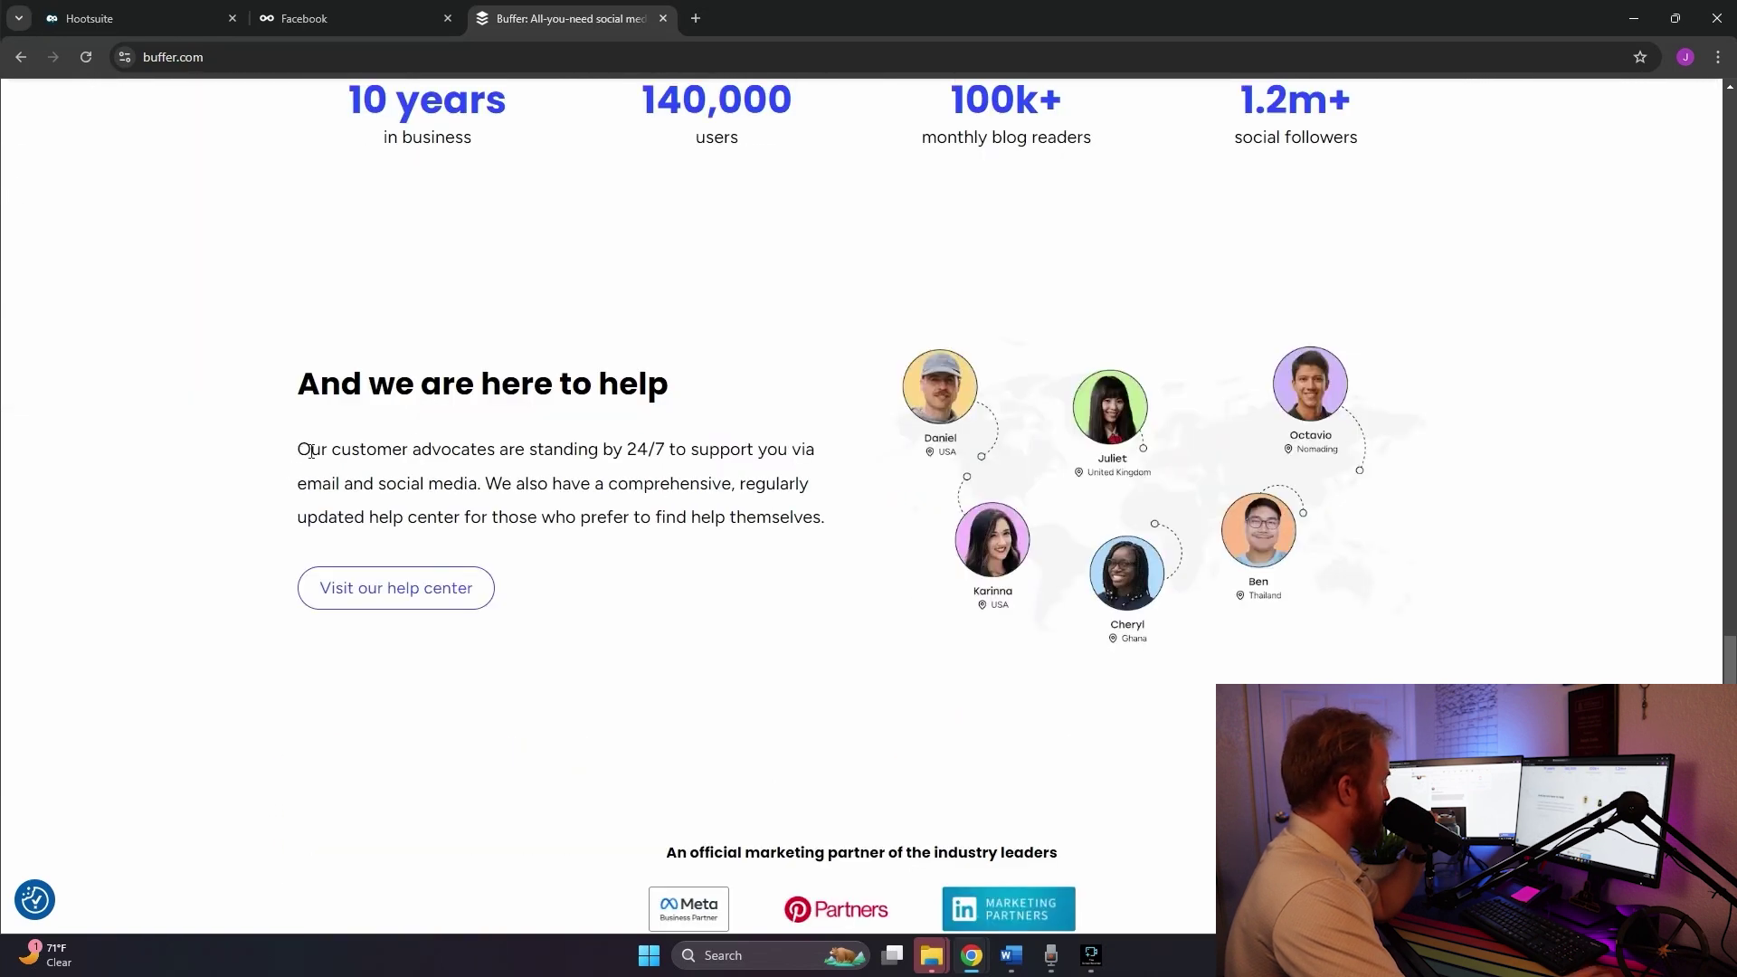
pyautogui.moveTo(298, 450); pyautogui.dragTo(692, 458)
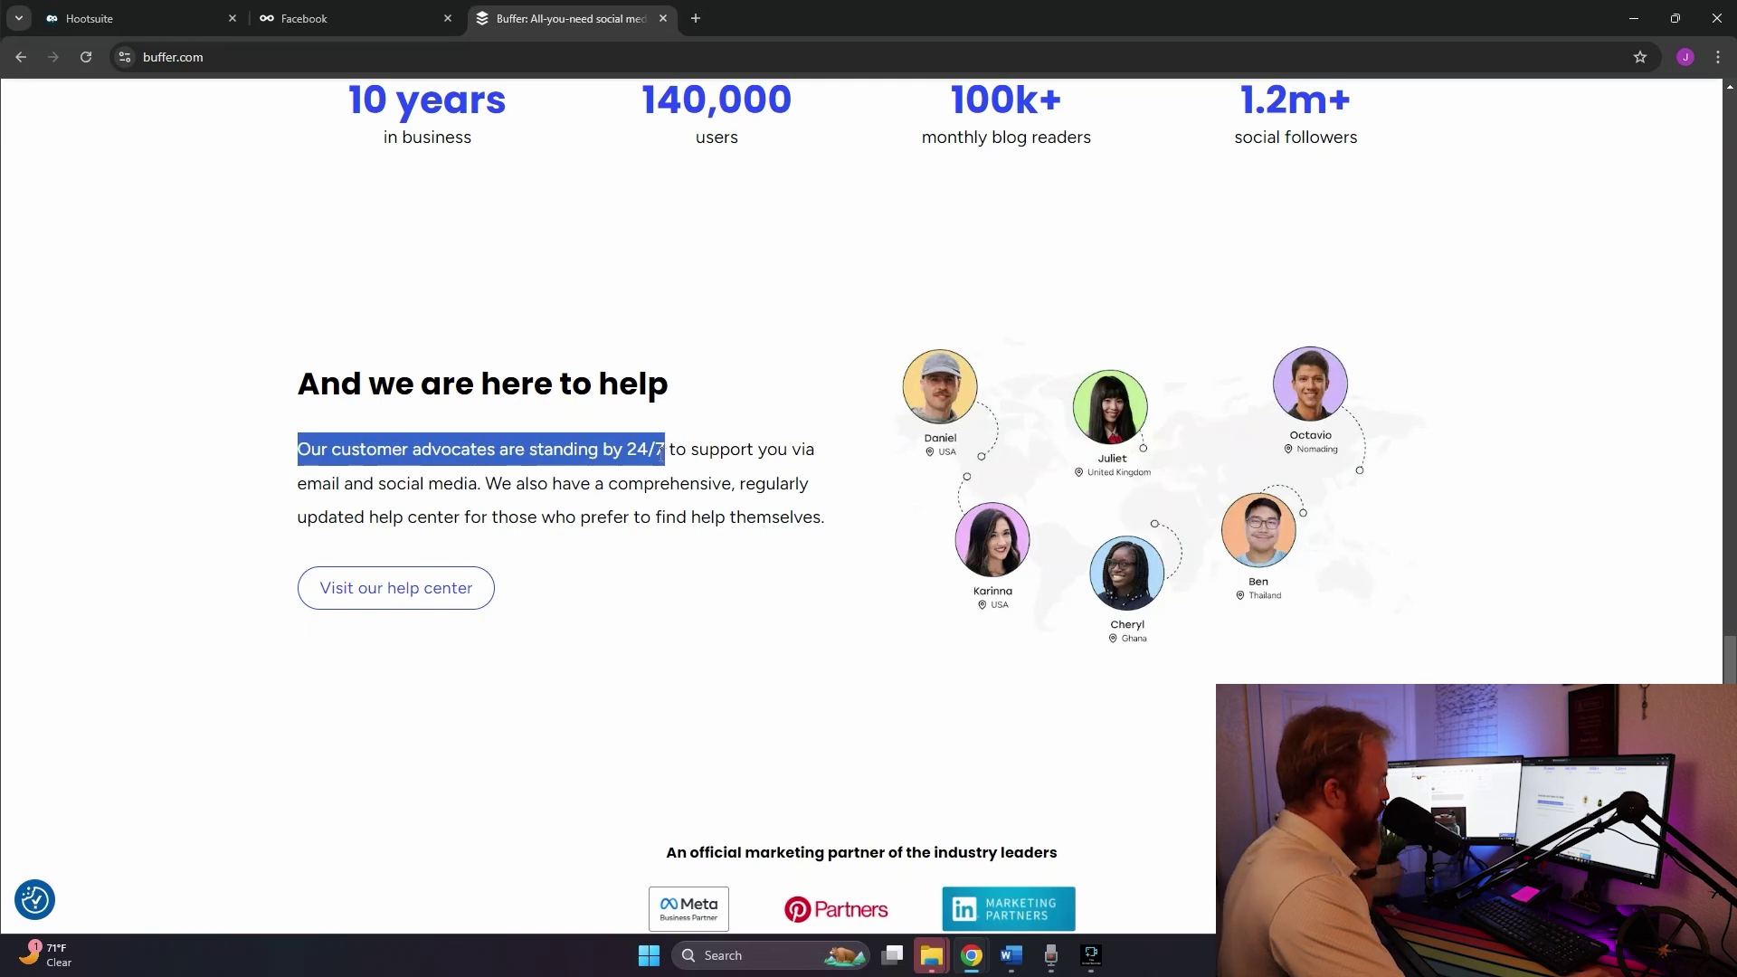
pyautogui.scroll(-2, 660, 450)
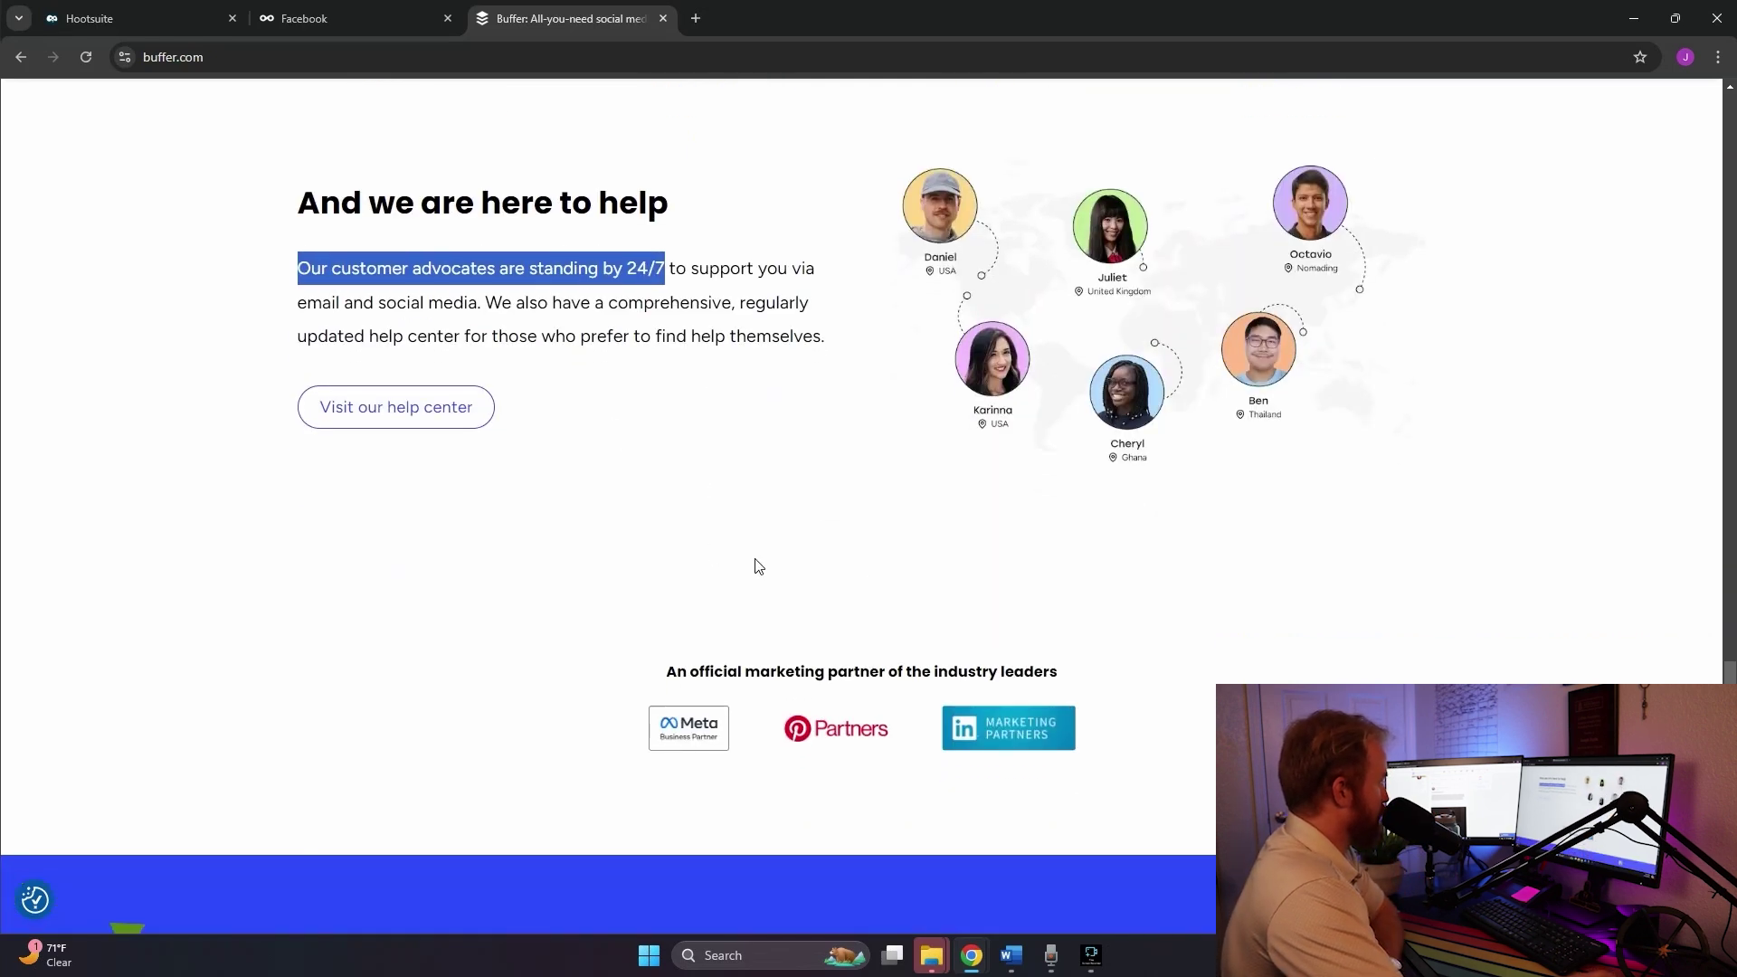
pyautogui.scroll(-4, 759, 566)
pyautogui.scroll(20, 1095, 601)
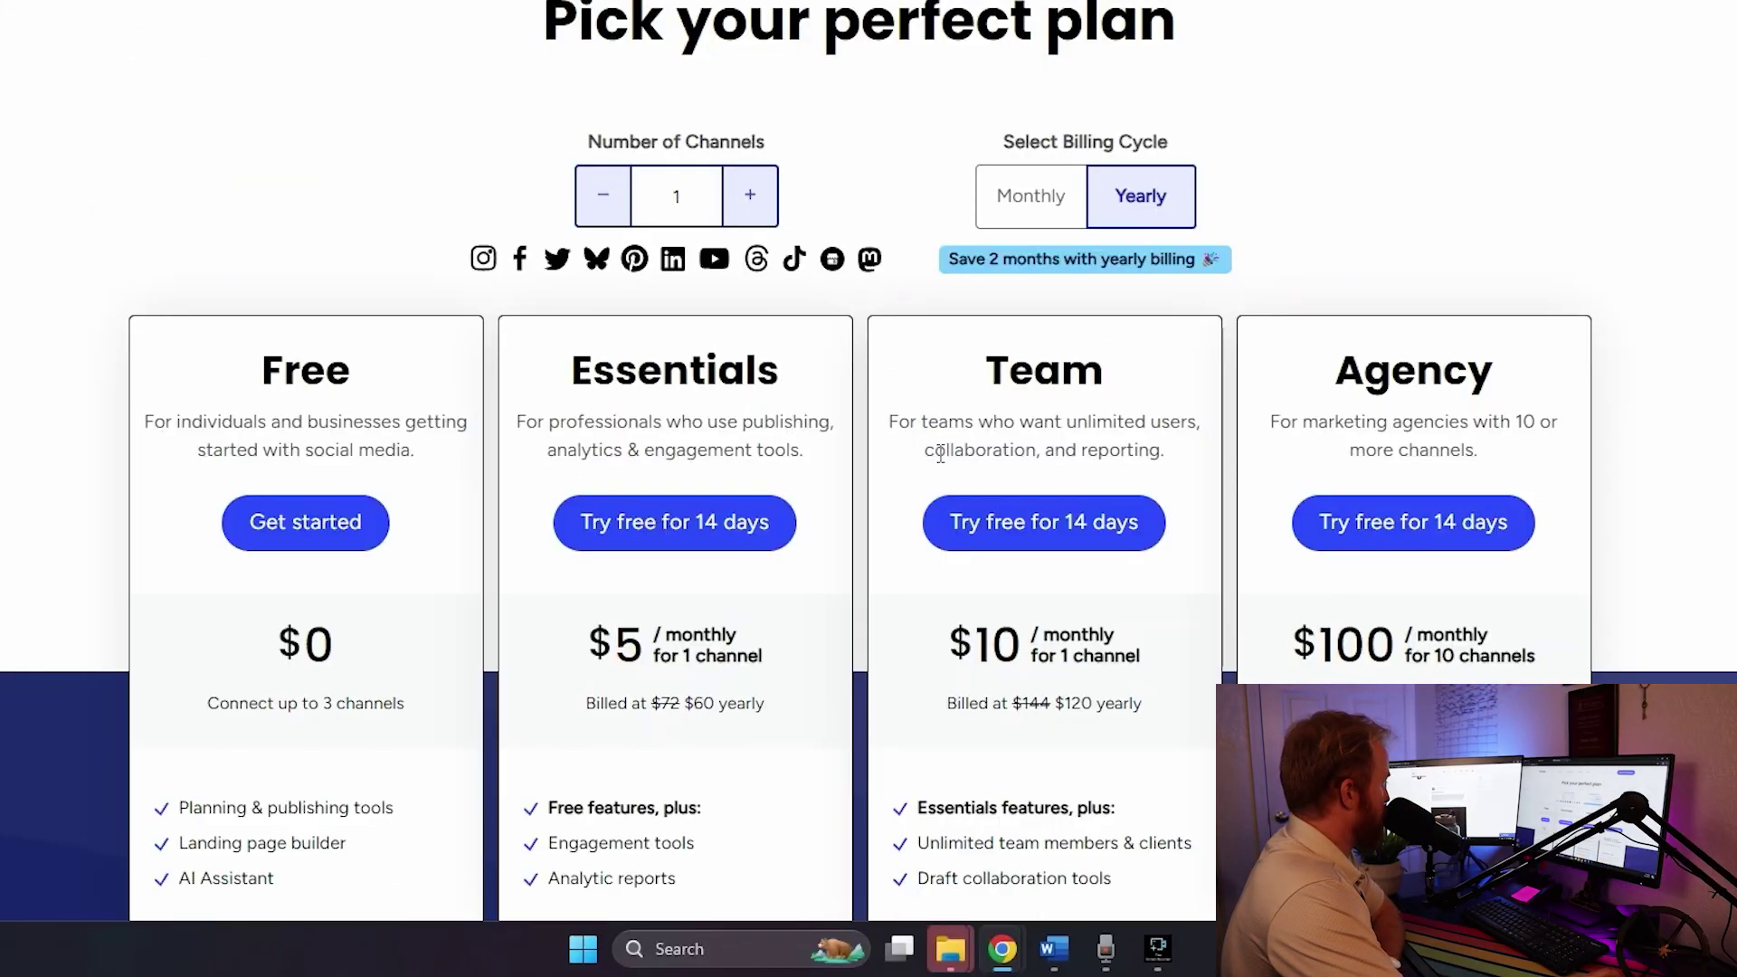
# Open the Bluesky page from the pricing page's supported channels, look over its post composer and preview, and return to pricing
pyautogui.scroll(-1, 940, 454)
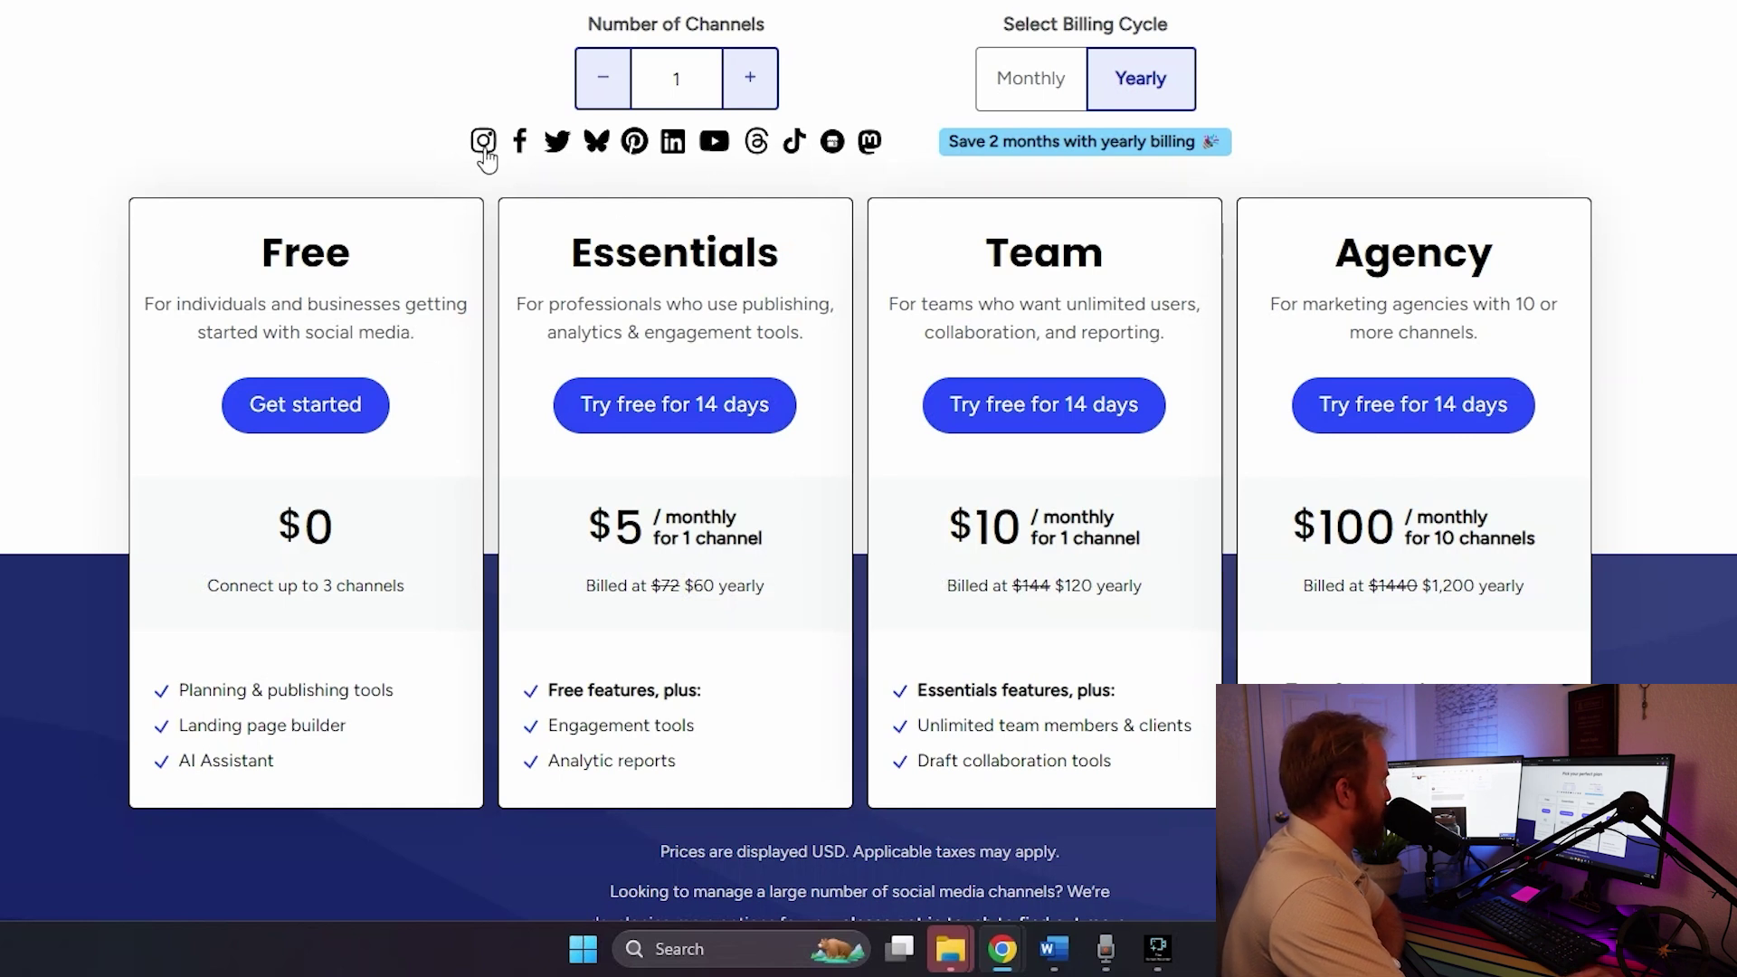
pyautogui.click(596, 142)
pyautogui.scroll(-4, 1159, 312)
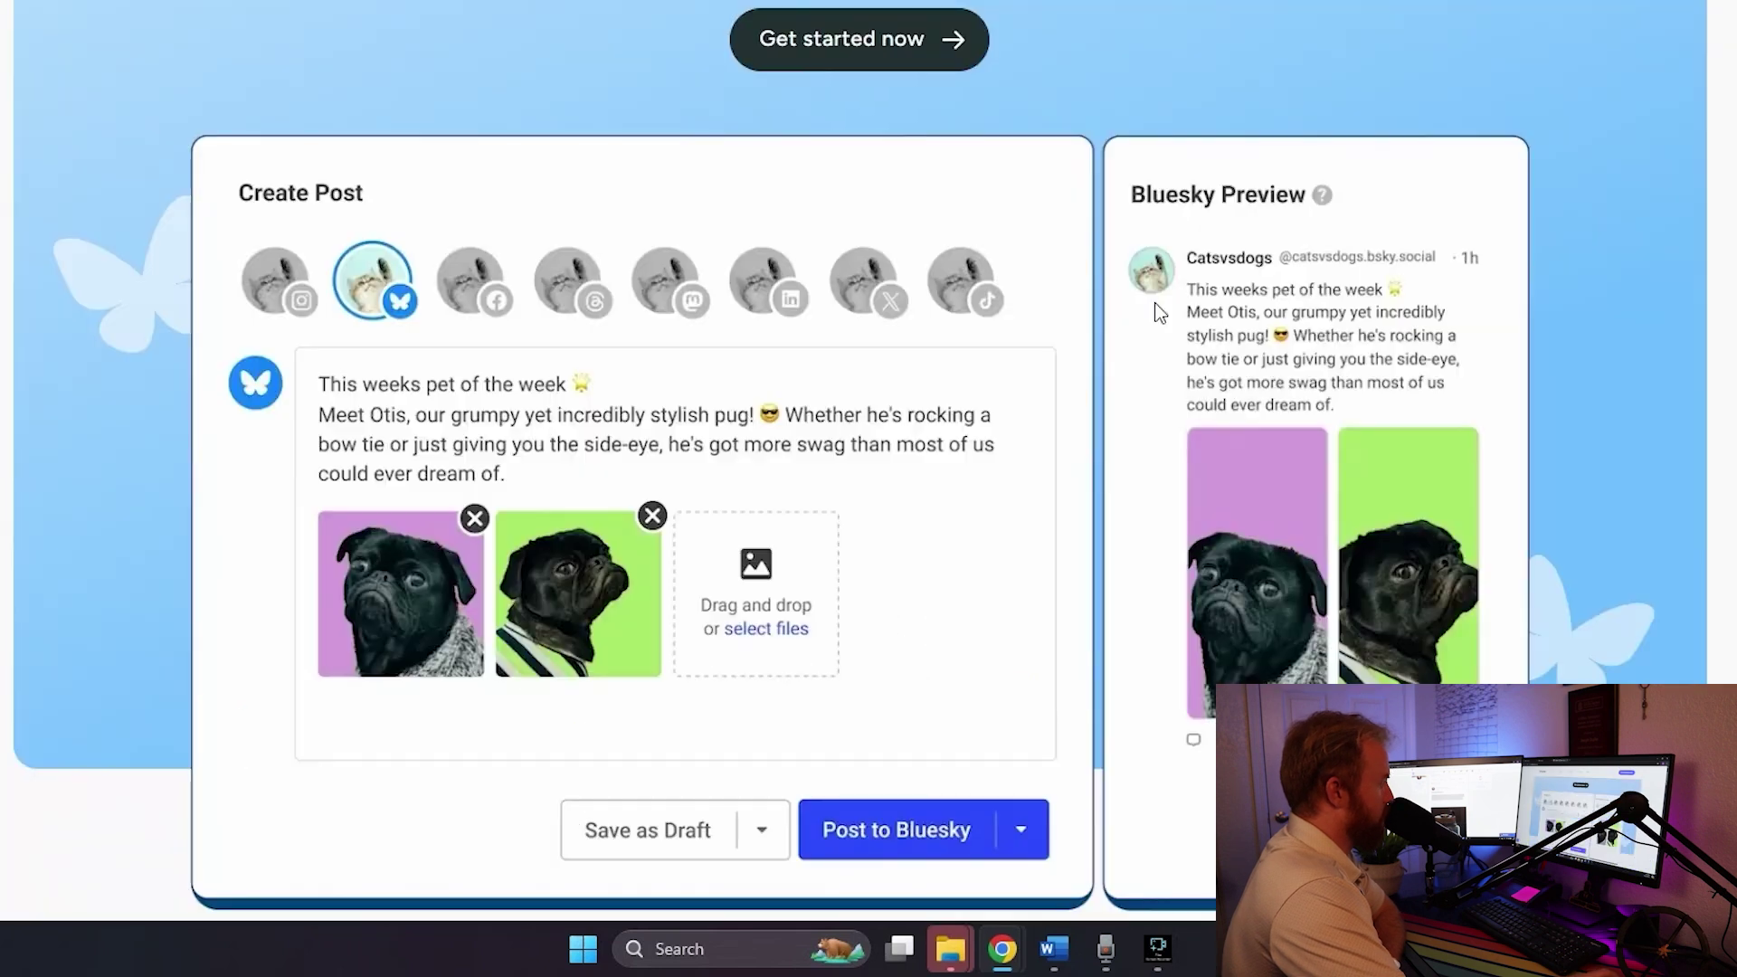
pyautogui.scroll(4, 1161, 314)
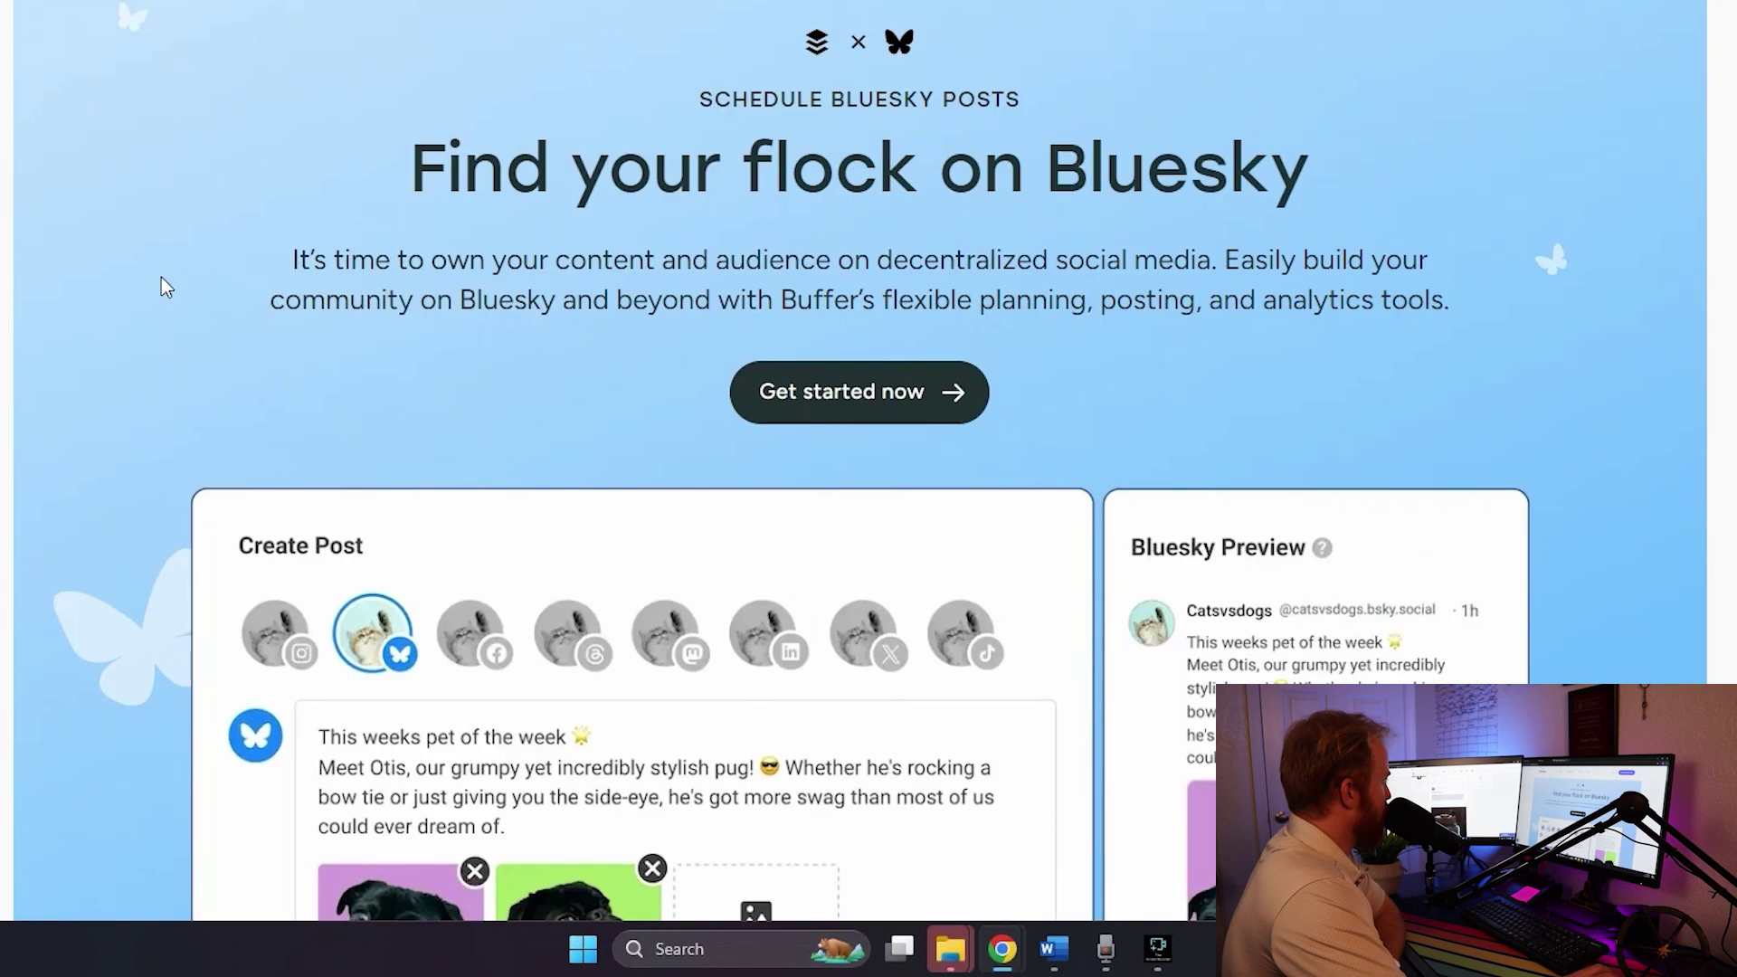
pyautogui.scroll(-1, 1161, 314)
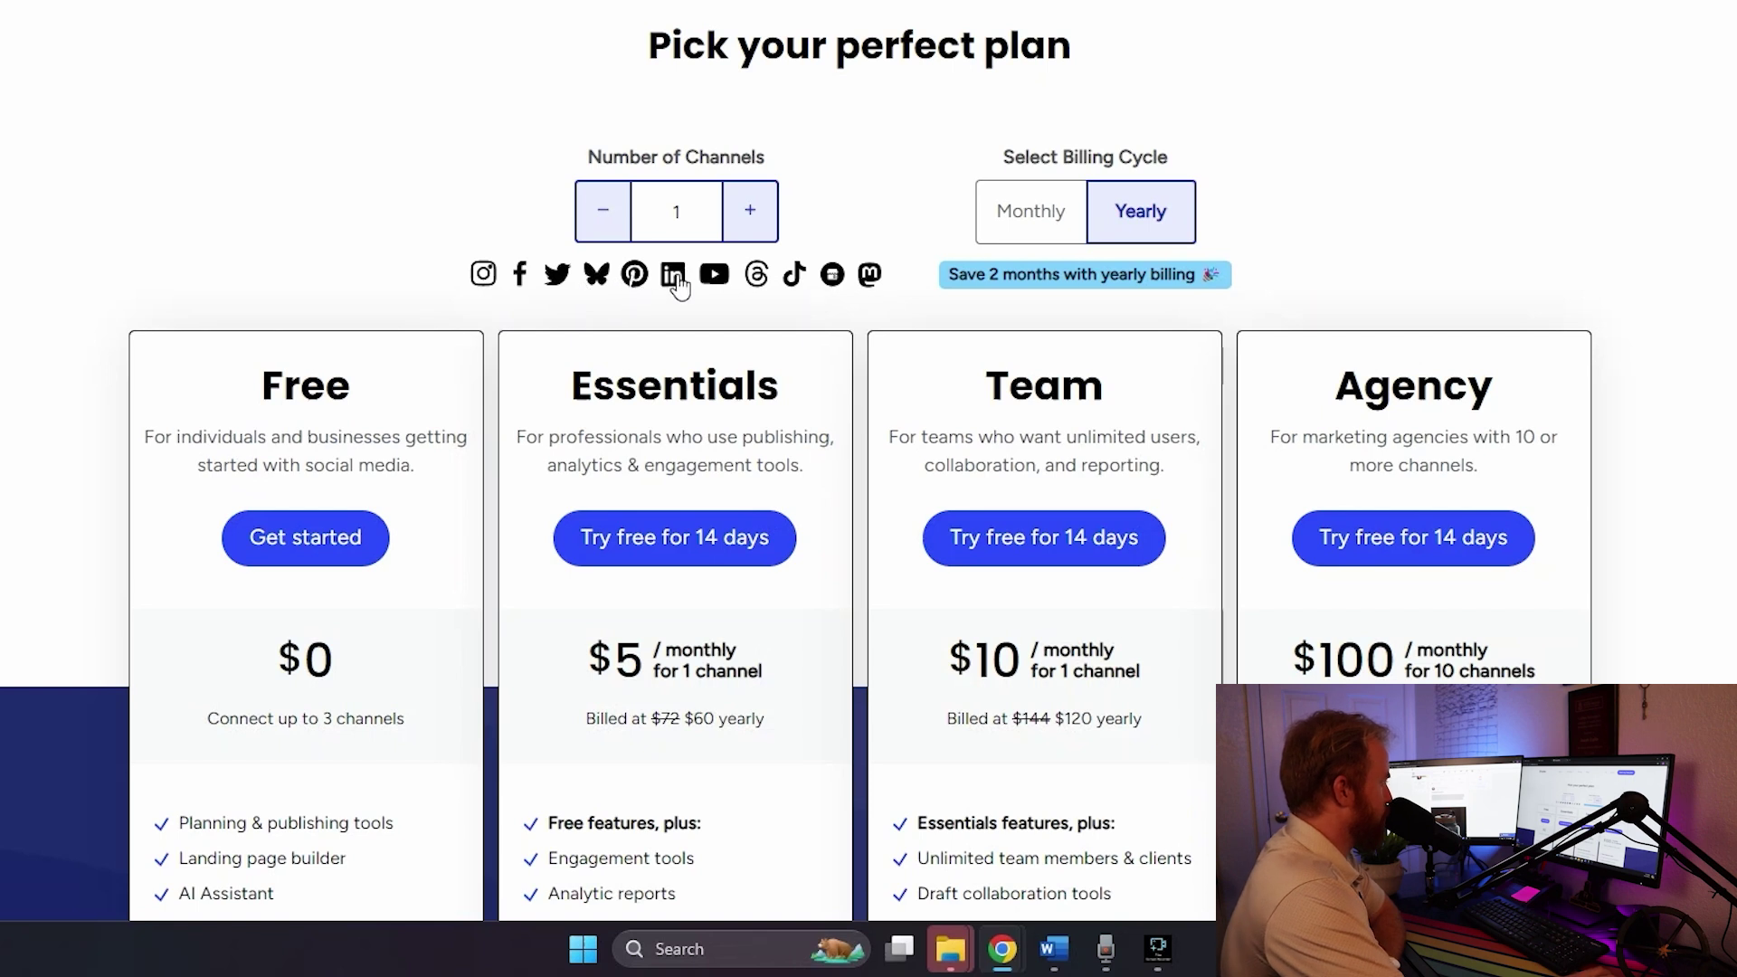
# View the Threads page from the supported channels, and check the last two channels in the row, ending with Mastodon
pyautogui.click(757, 274)
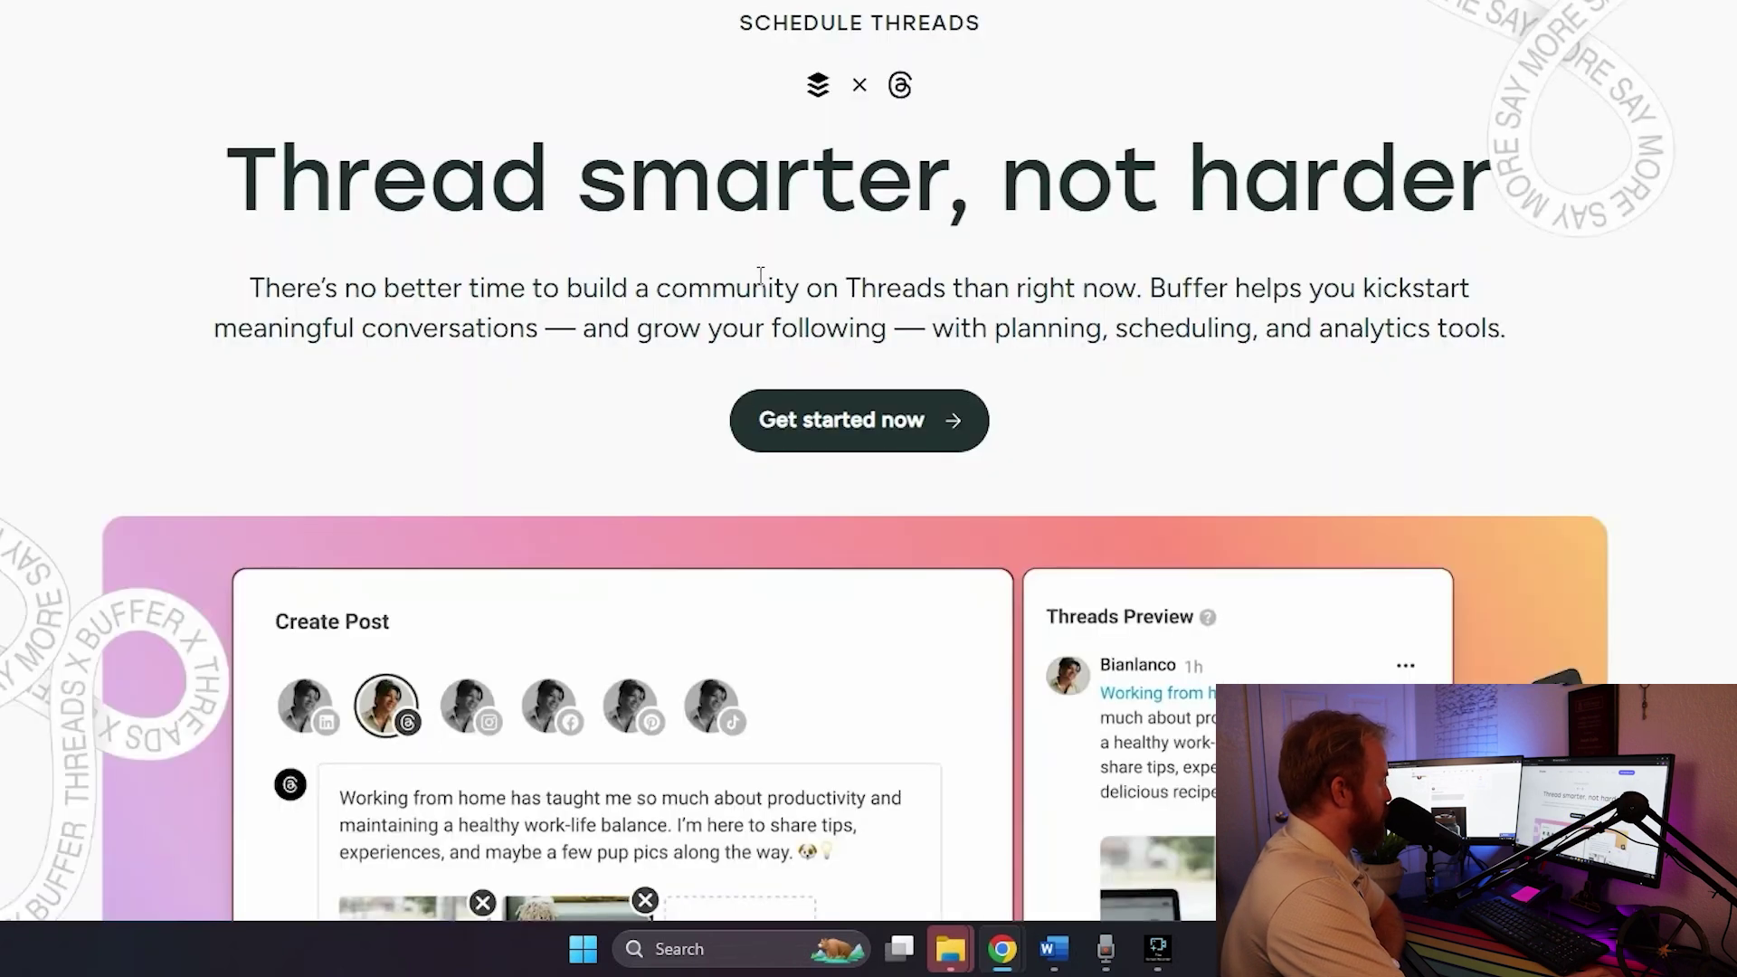
pyautogui.scroll(-3, 760, 274)
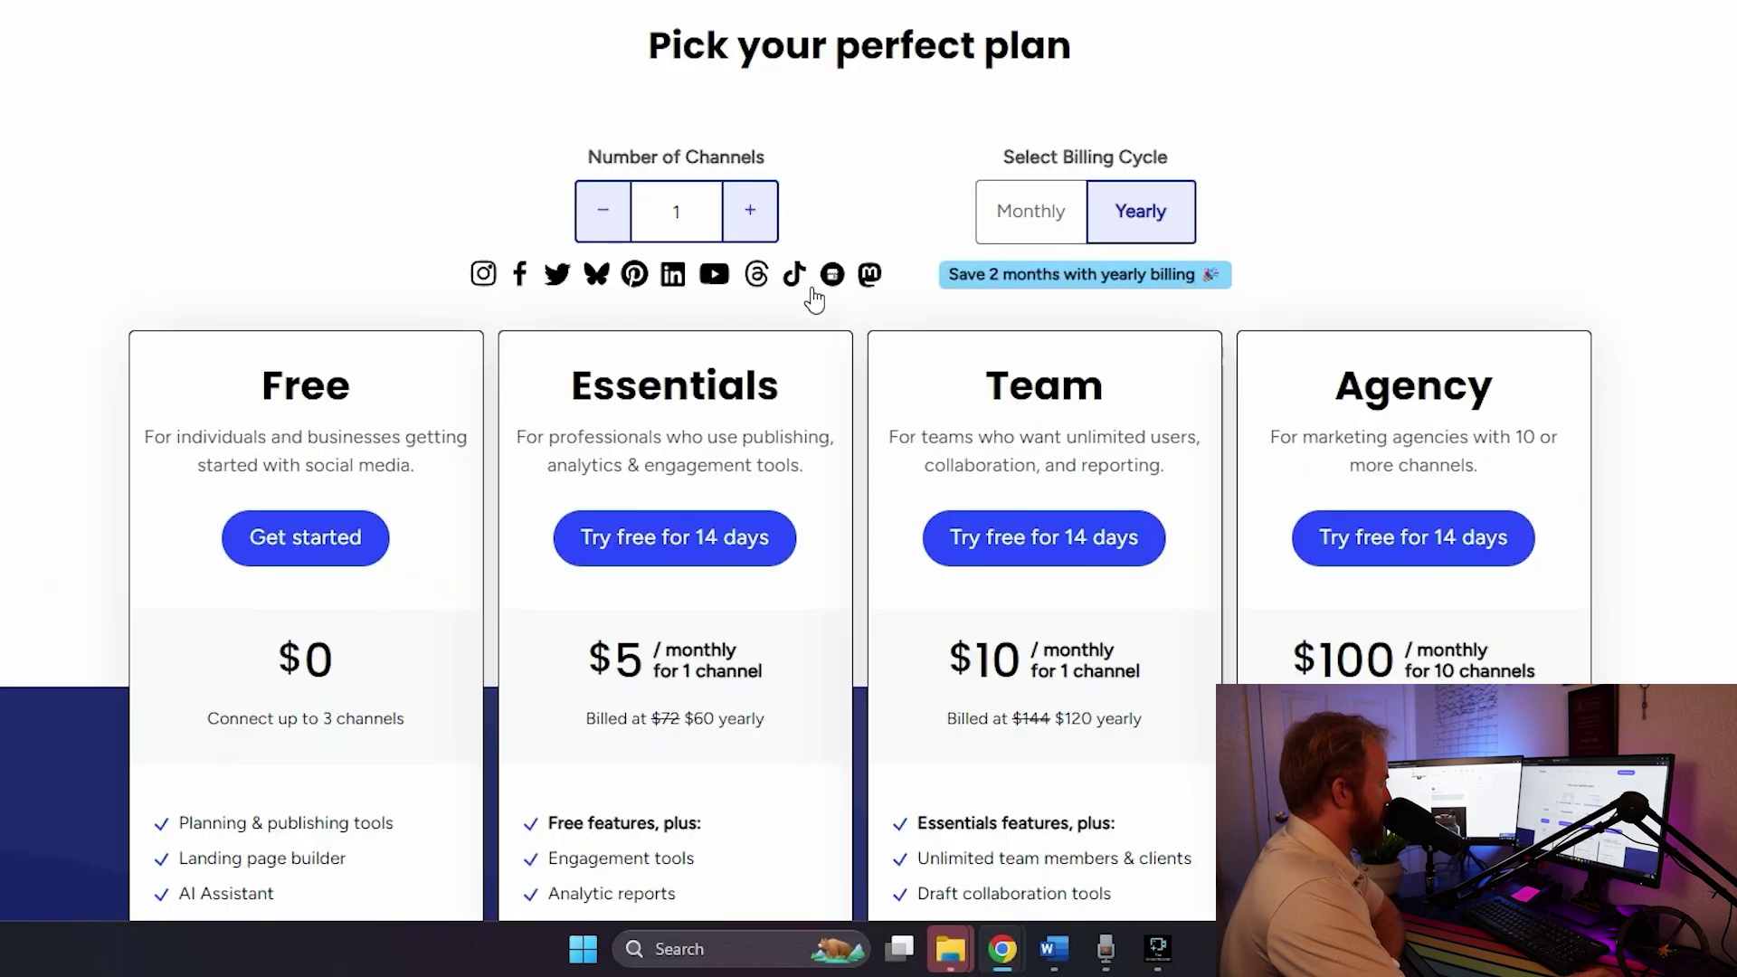
pyautogui.click(832, 282)
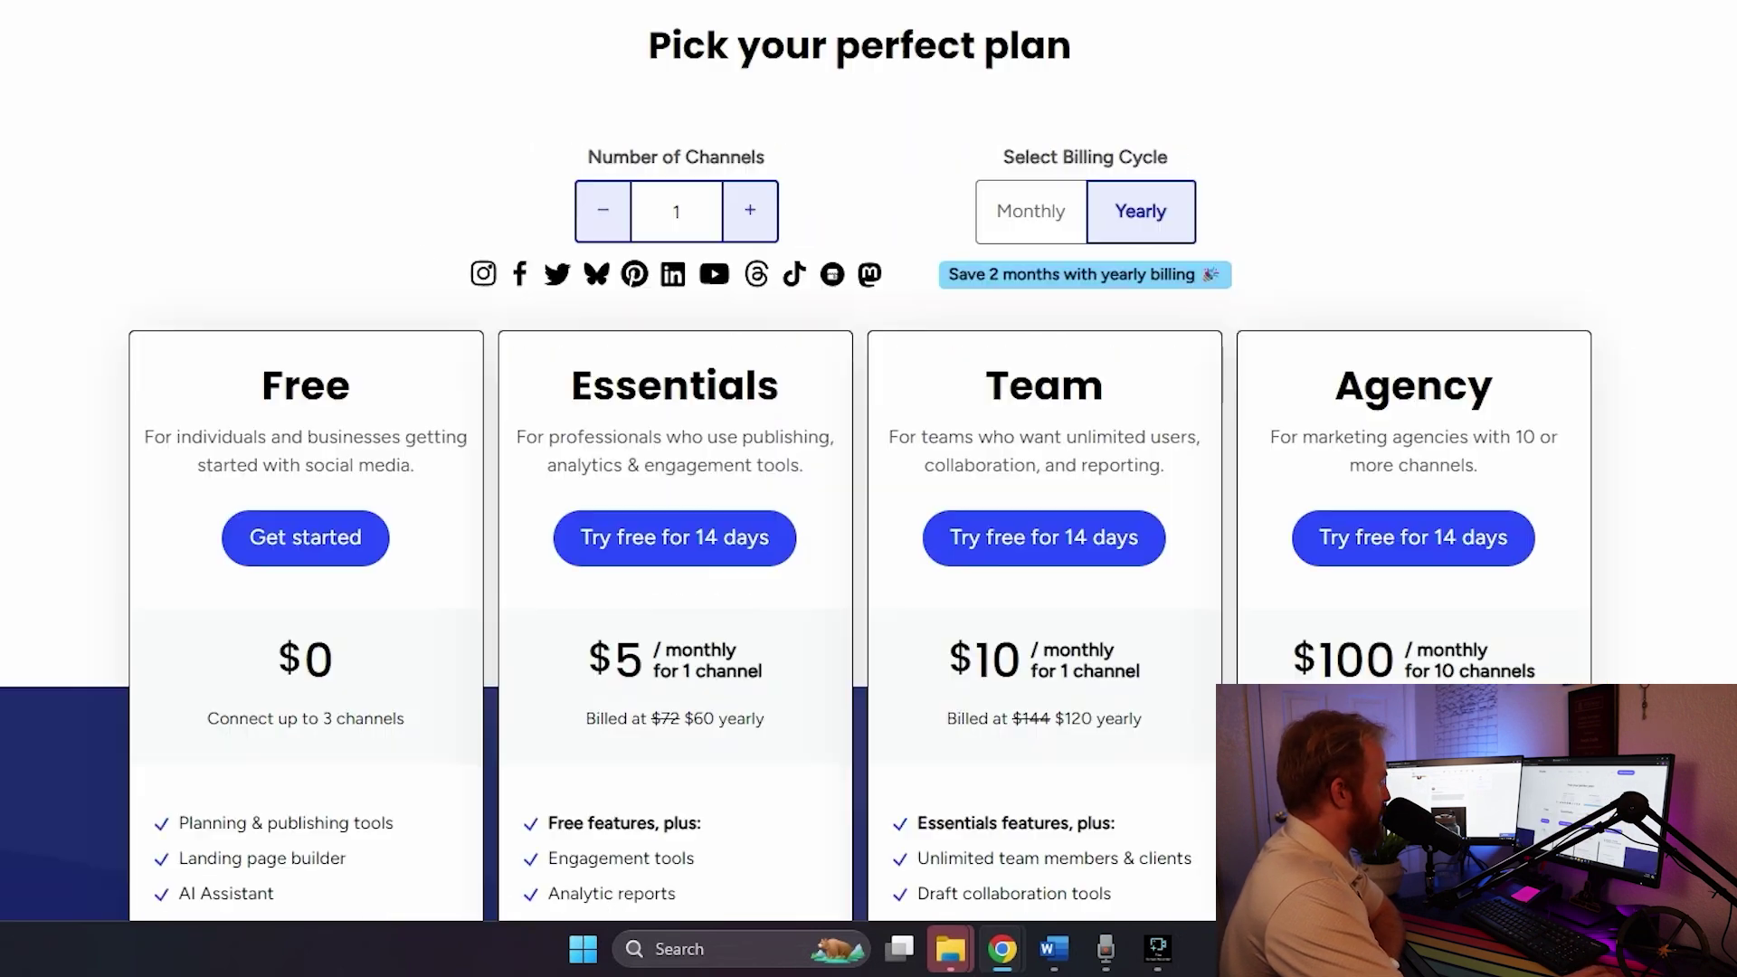
pyautogui.click(870, 274)
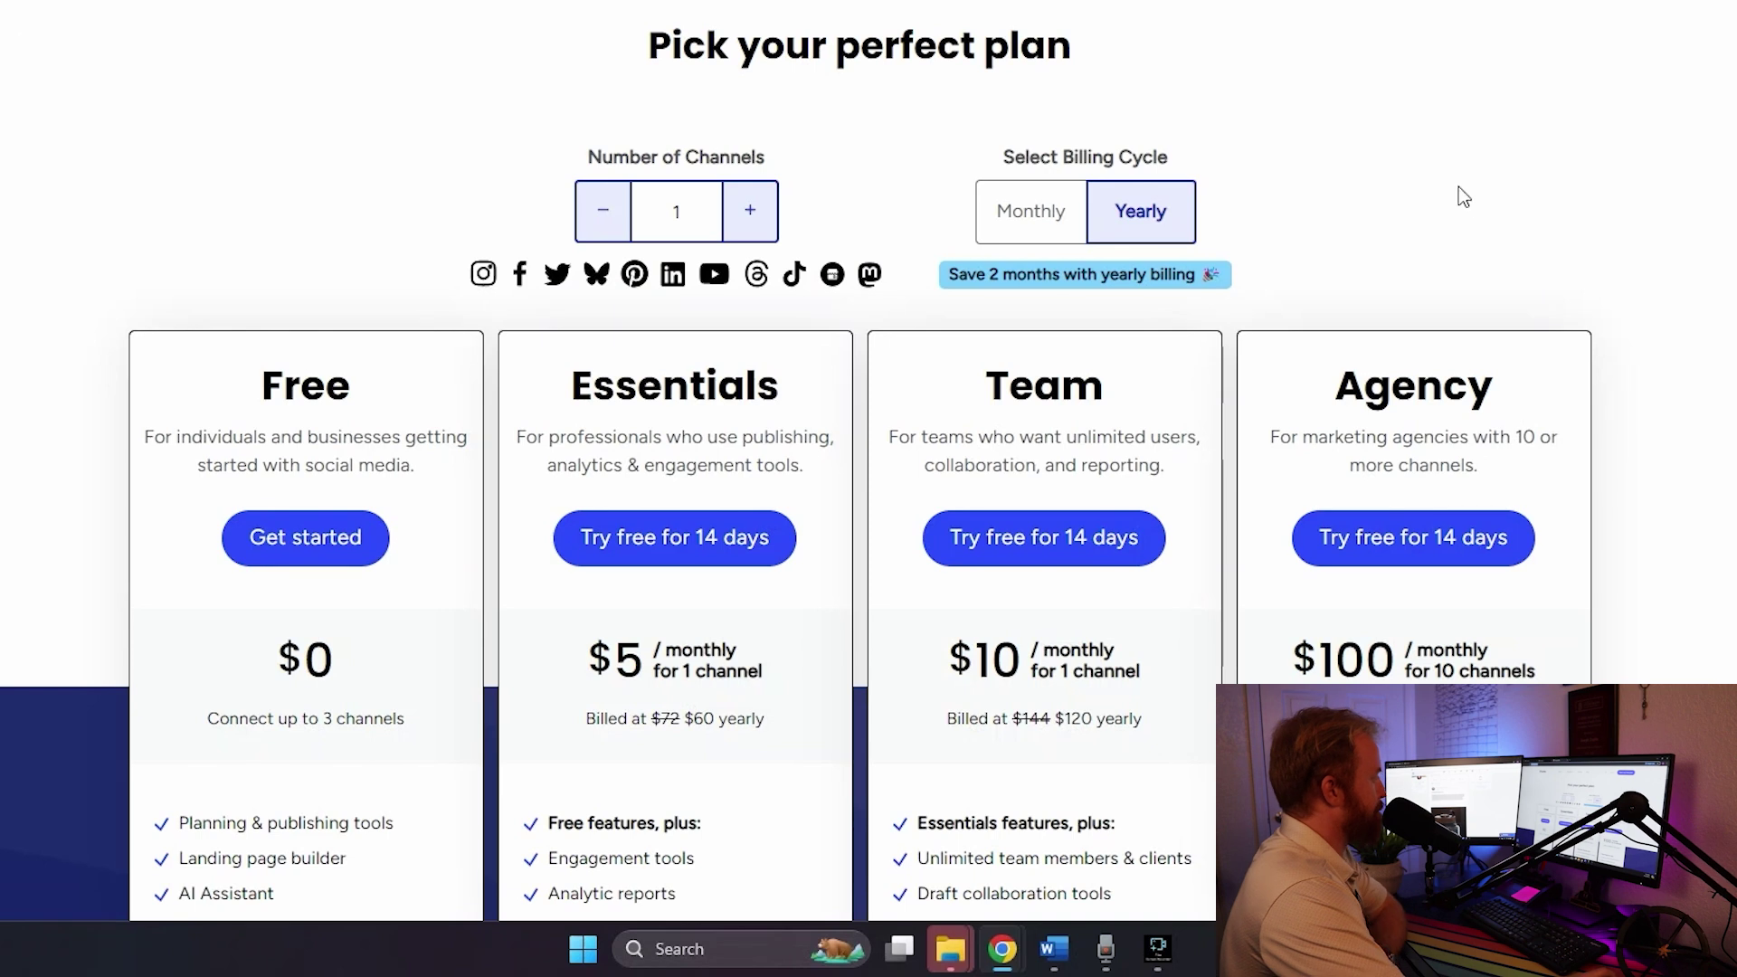
# Switch the billing cycle repeatedly between Monthly and Yearly to compare plan prices, ending on Yearly
pyautogui.click(1031, 218)
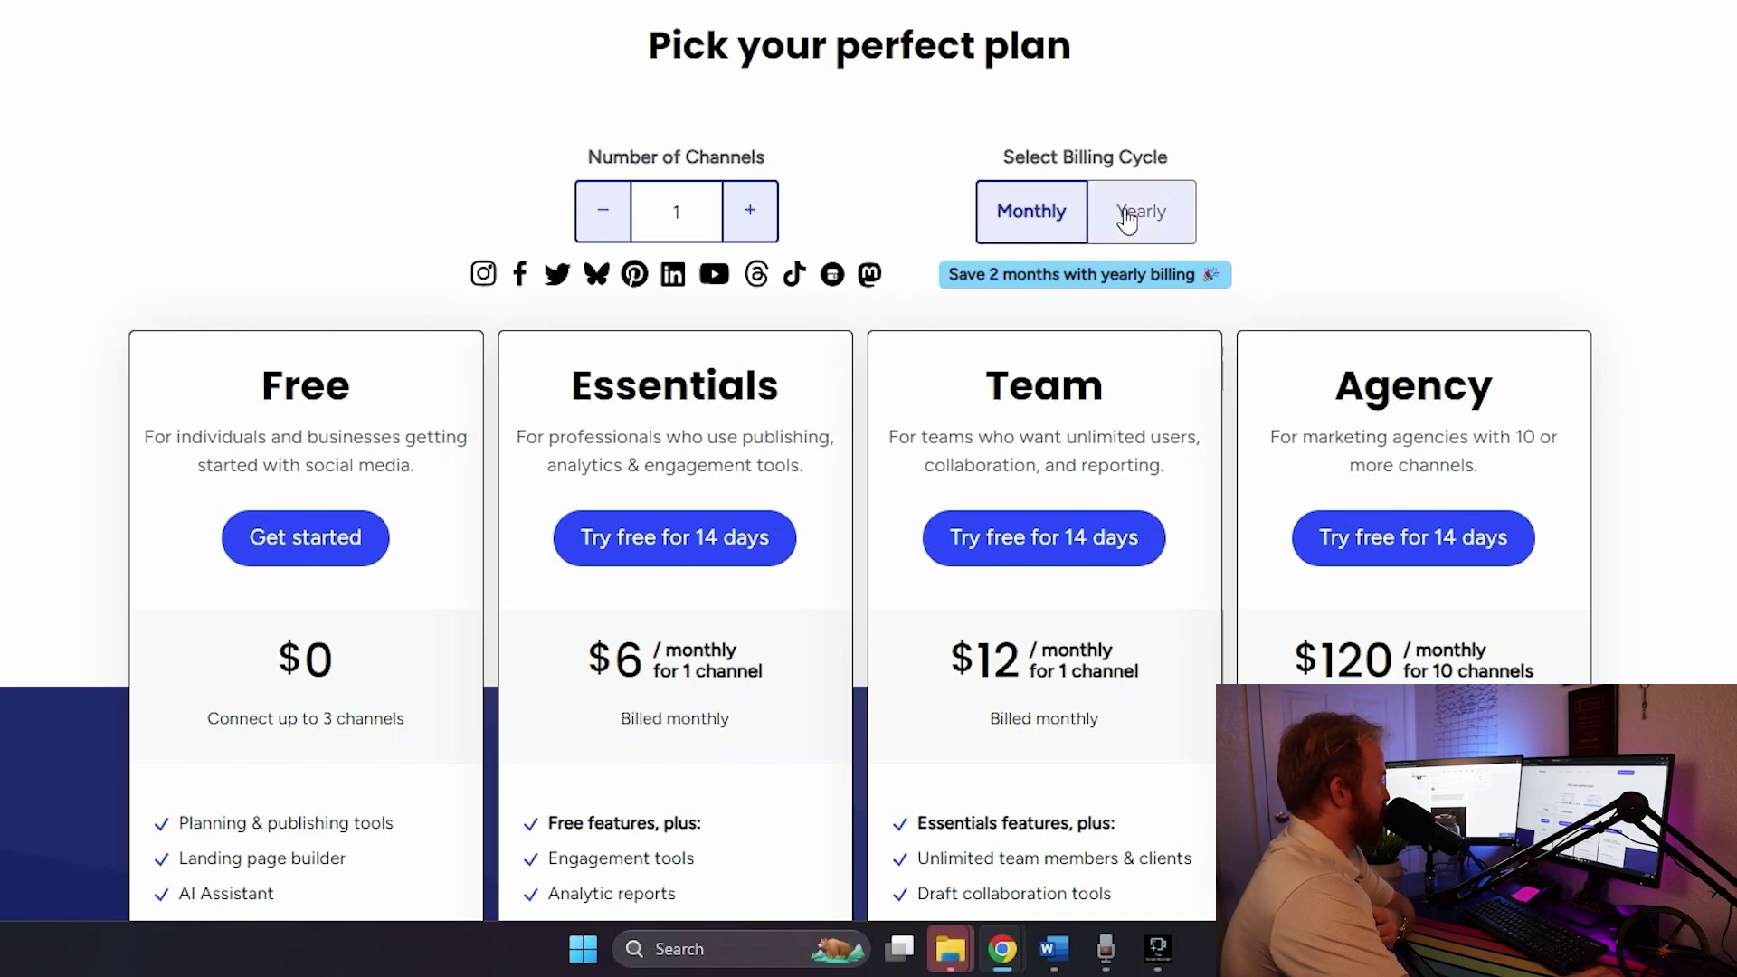
pyautogui.click(1127, 220)
pyautogui.click(1040, 228)
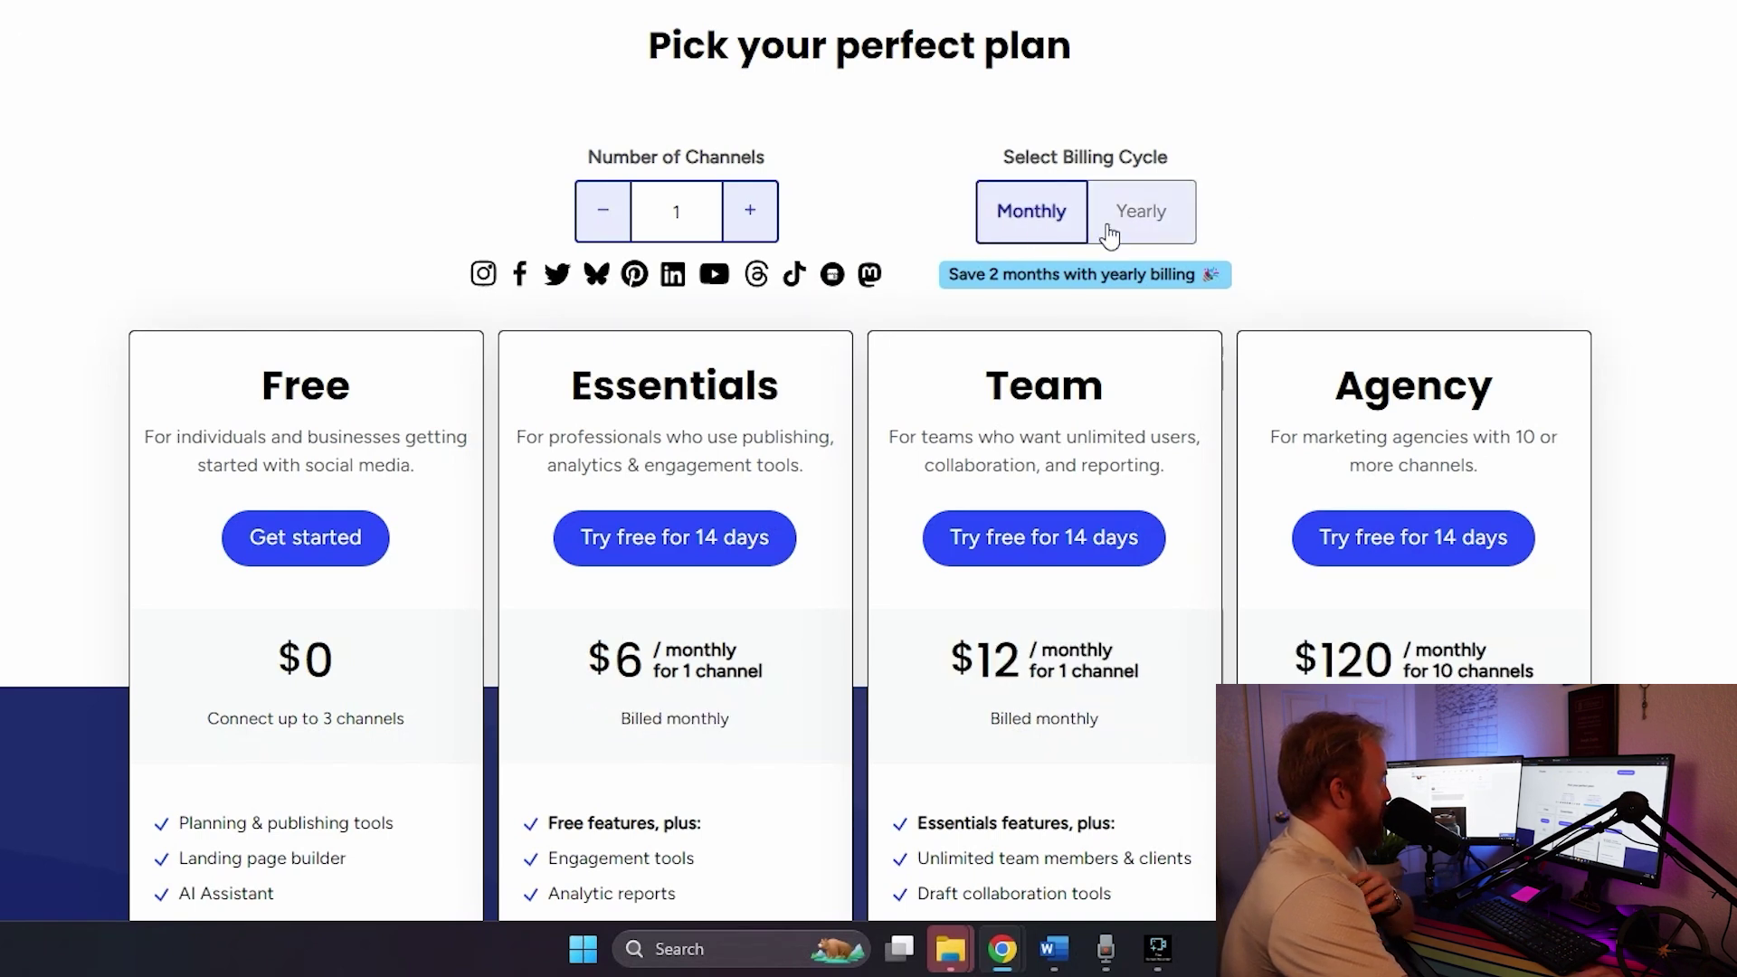
pyautogui.click(1110, 234)
pyautogui.click(1021, 237)
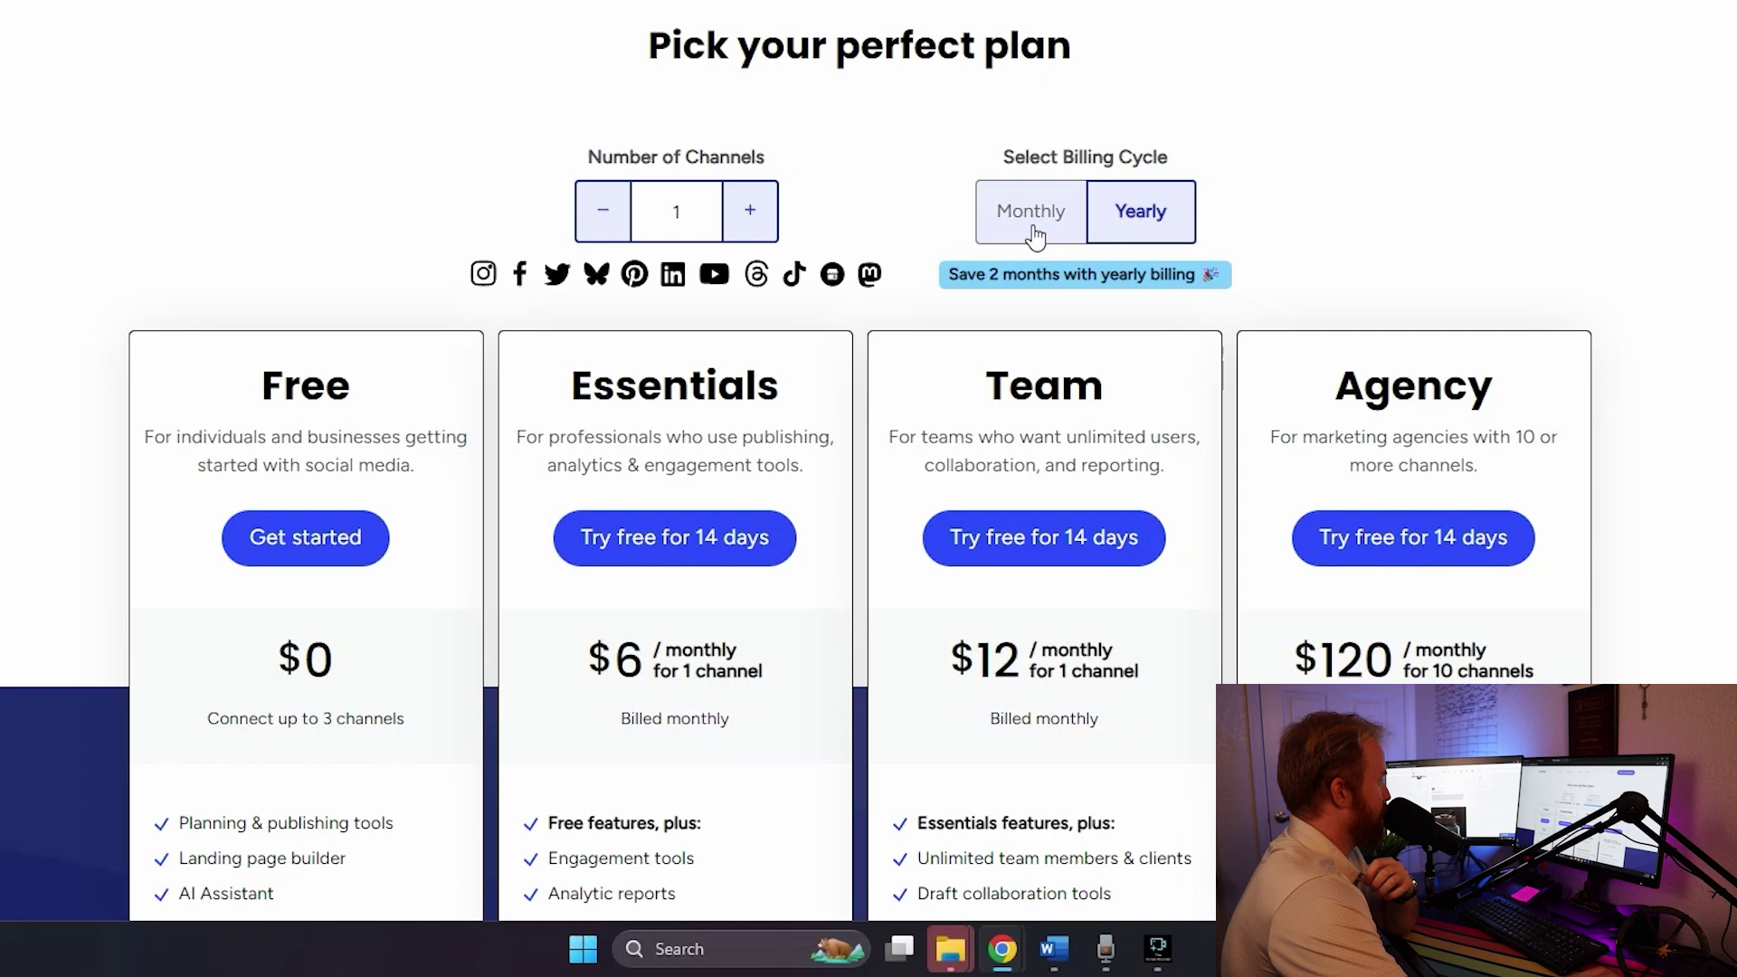
pyautogui.click(1161, 232)
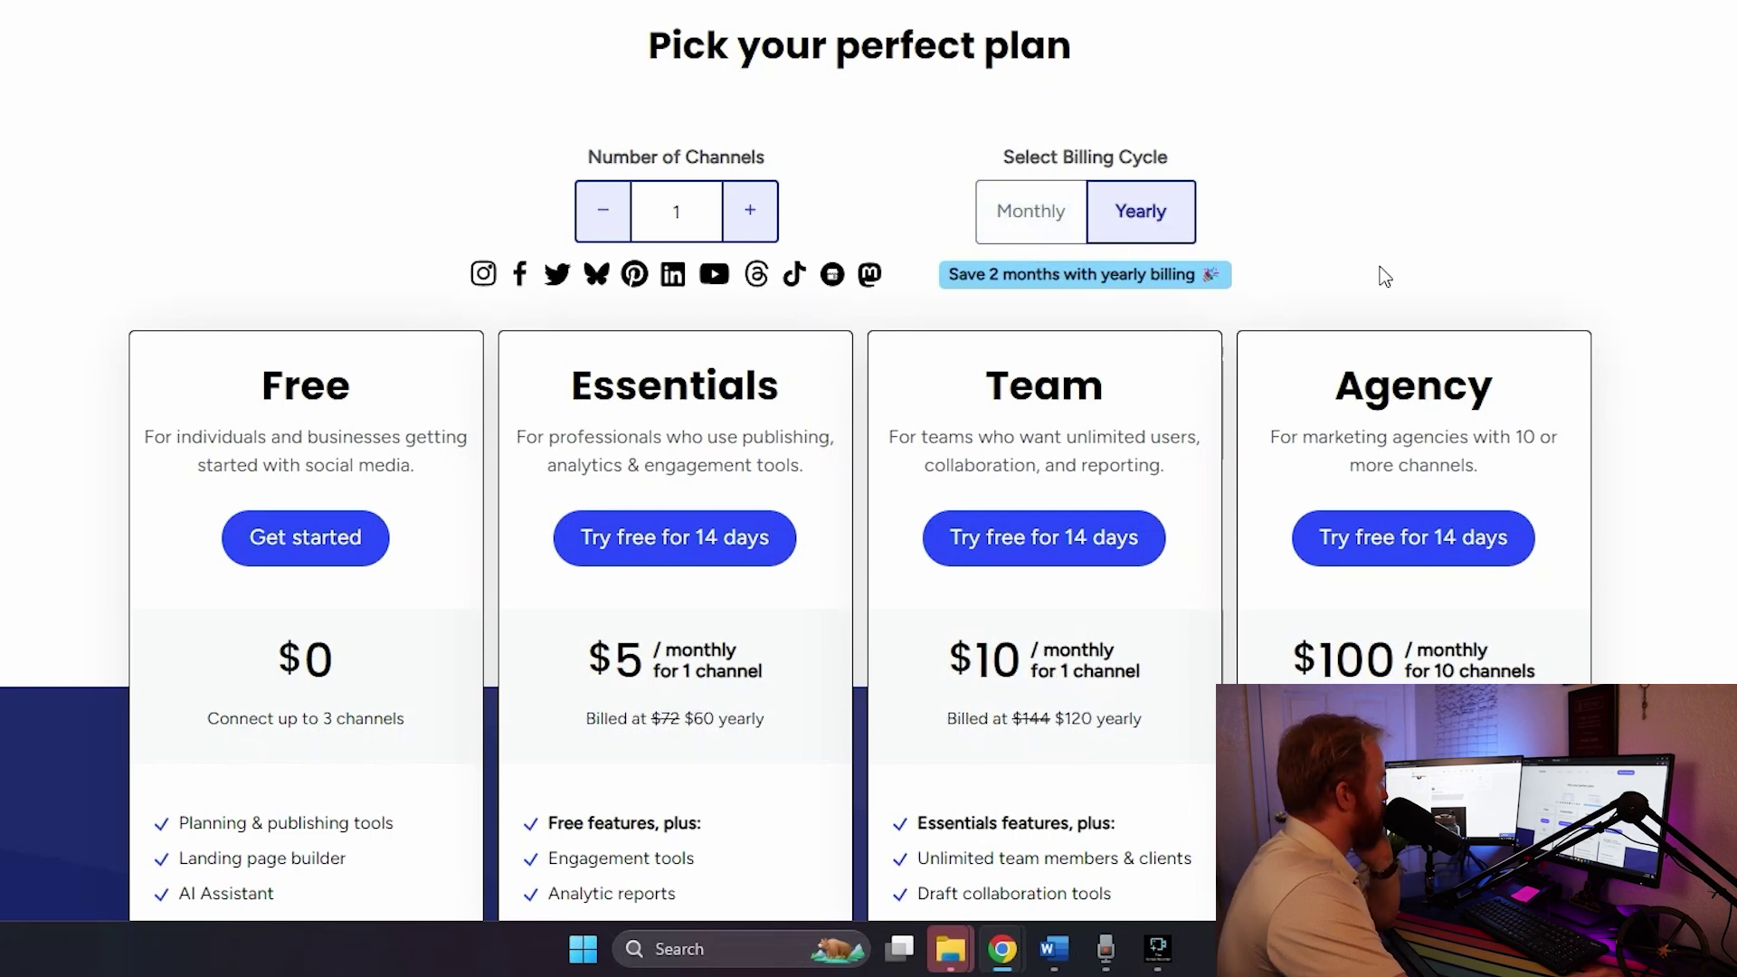
# Read the descriptions of the Free, Essentials, Team and Agency plans, highlighting who each one is meant for
pyautogui.scroll(-1, 1359, 267)
pyautogui.moveTo(152, 324); pyautogui.dragTo(817, 322)
pyautogui.click(555, 347)
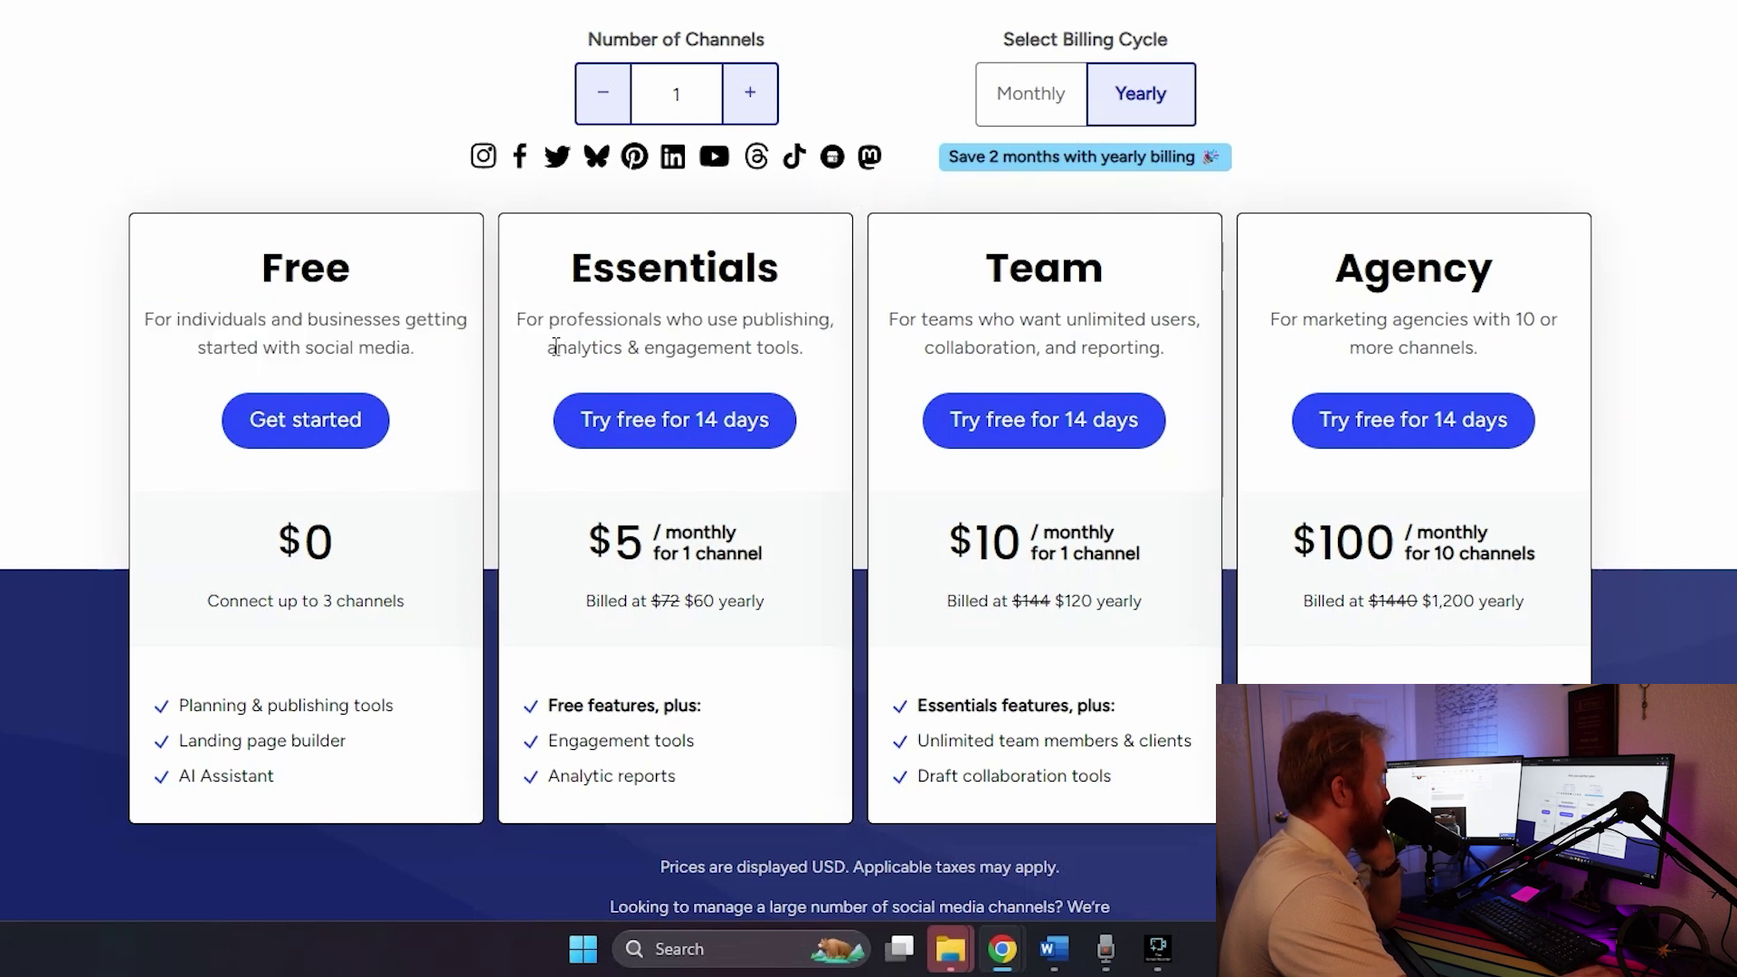
pyautogui.moveTo(556, 347); pyautogui.dragTo(815, 359)
pyautogui.click(819, 360)
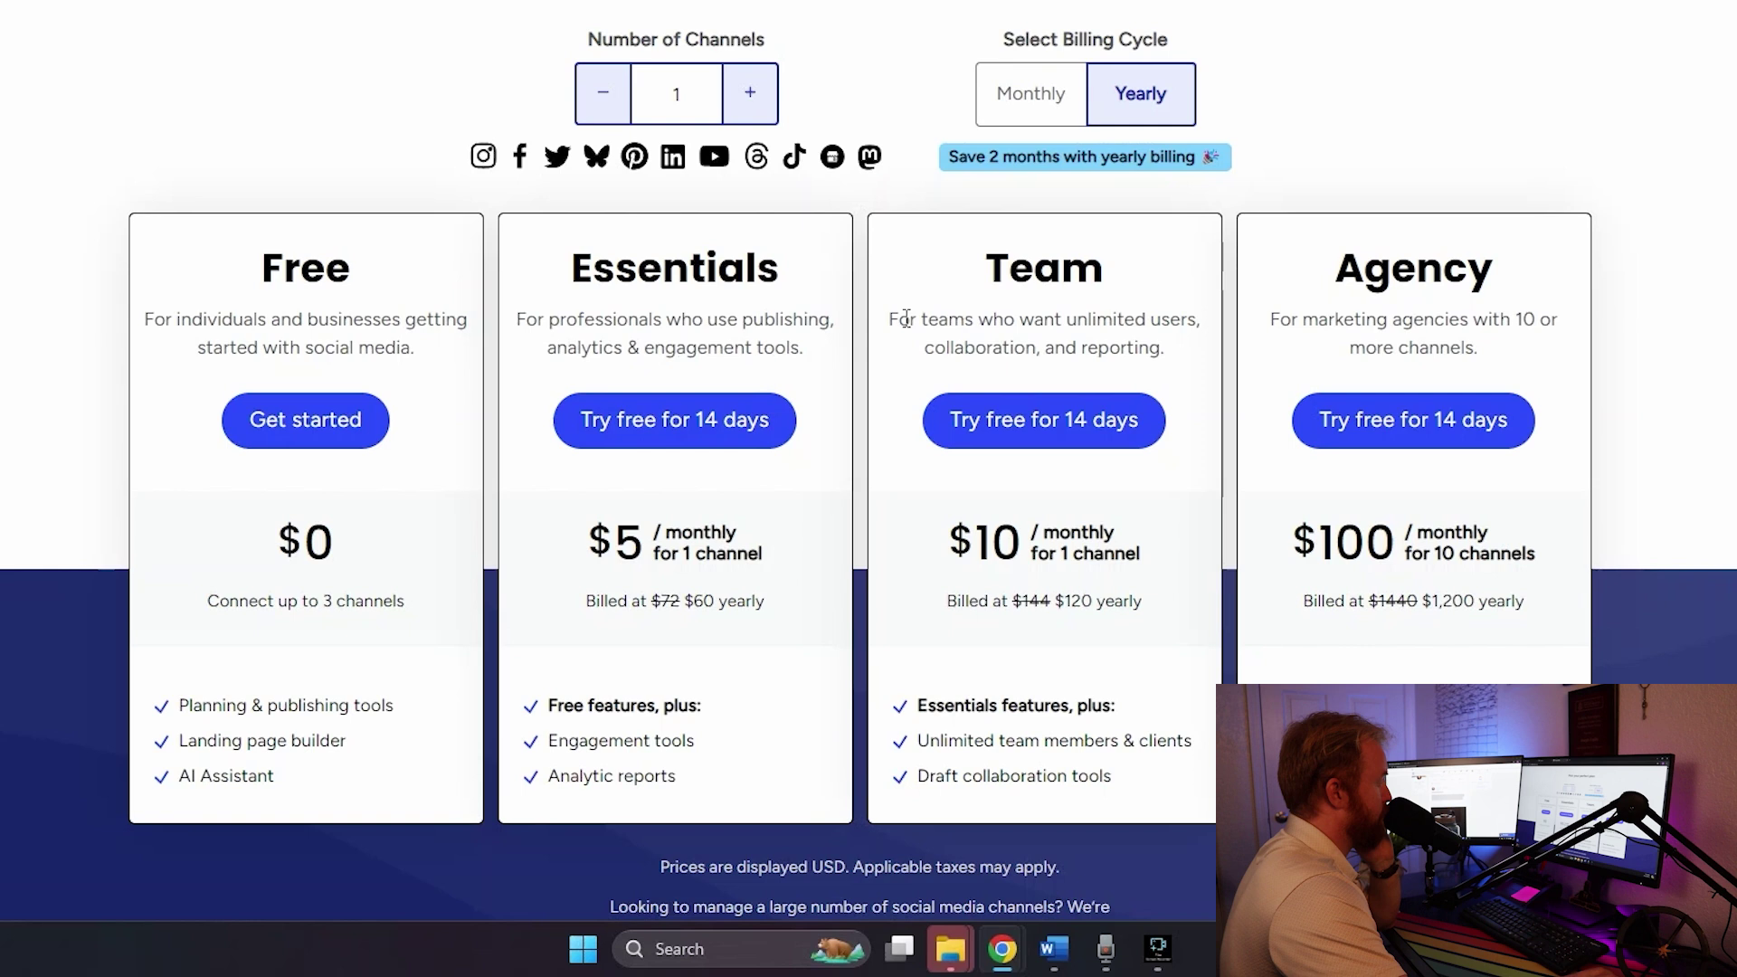
pyautogui.moveTo(893, 319); pyautogui.dragTo(1170, 321)
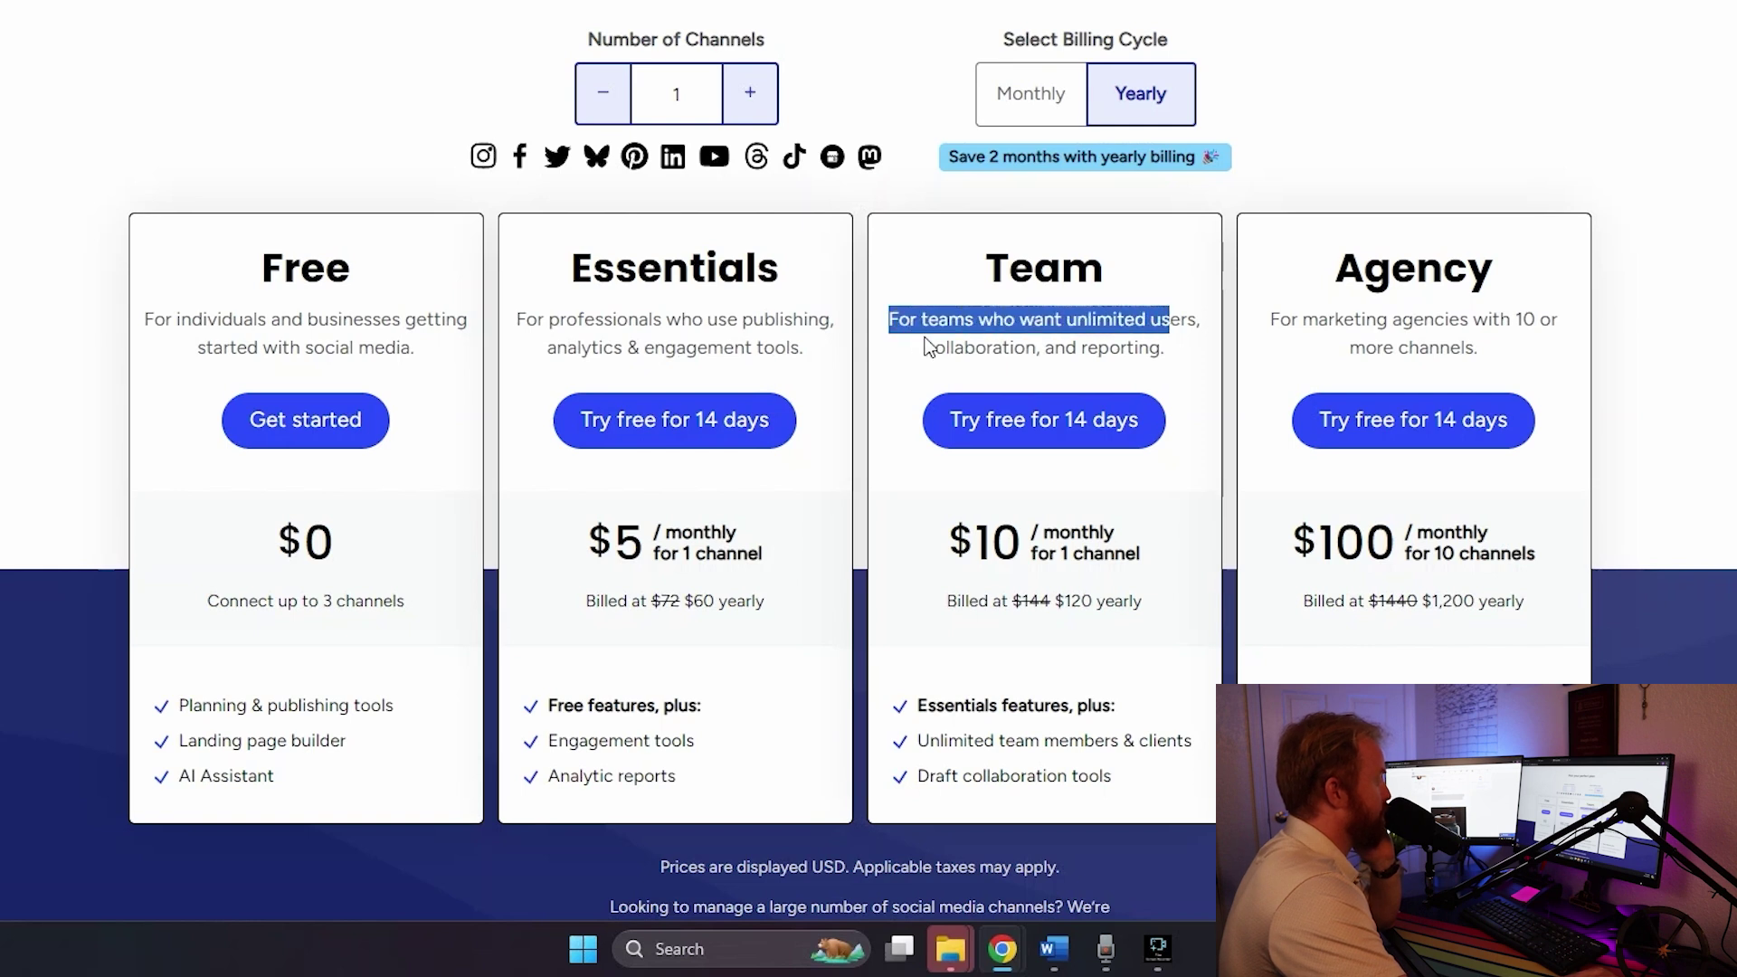
pyautogui.moveTo(946, 348); pyautogui.dragTo(1189, 364)
pyautogui.moveTo(1292, 330); pyautogui.dragTo(1544, 322)
pyautogui.click(1663, 369)
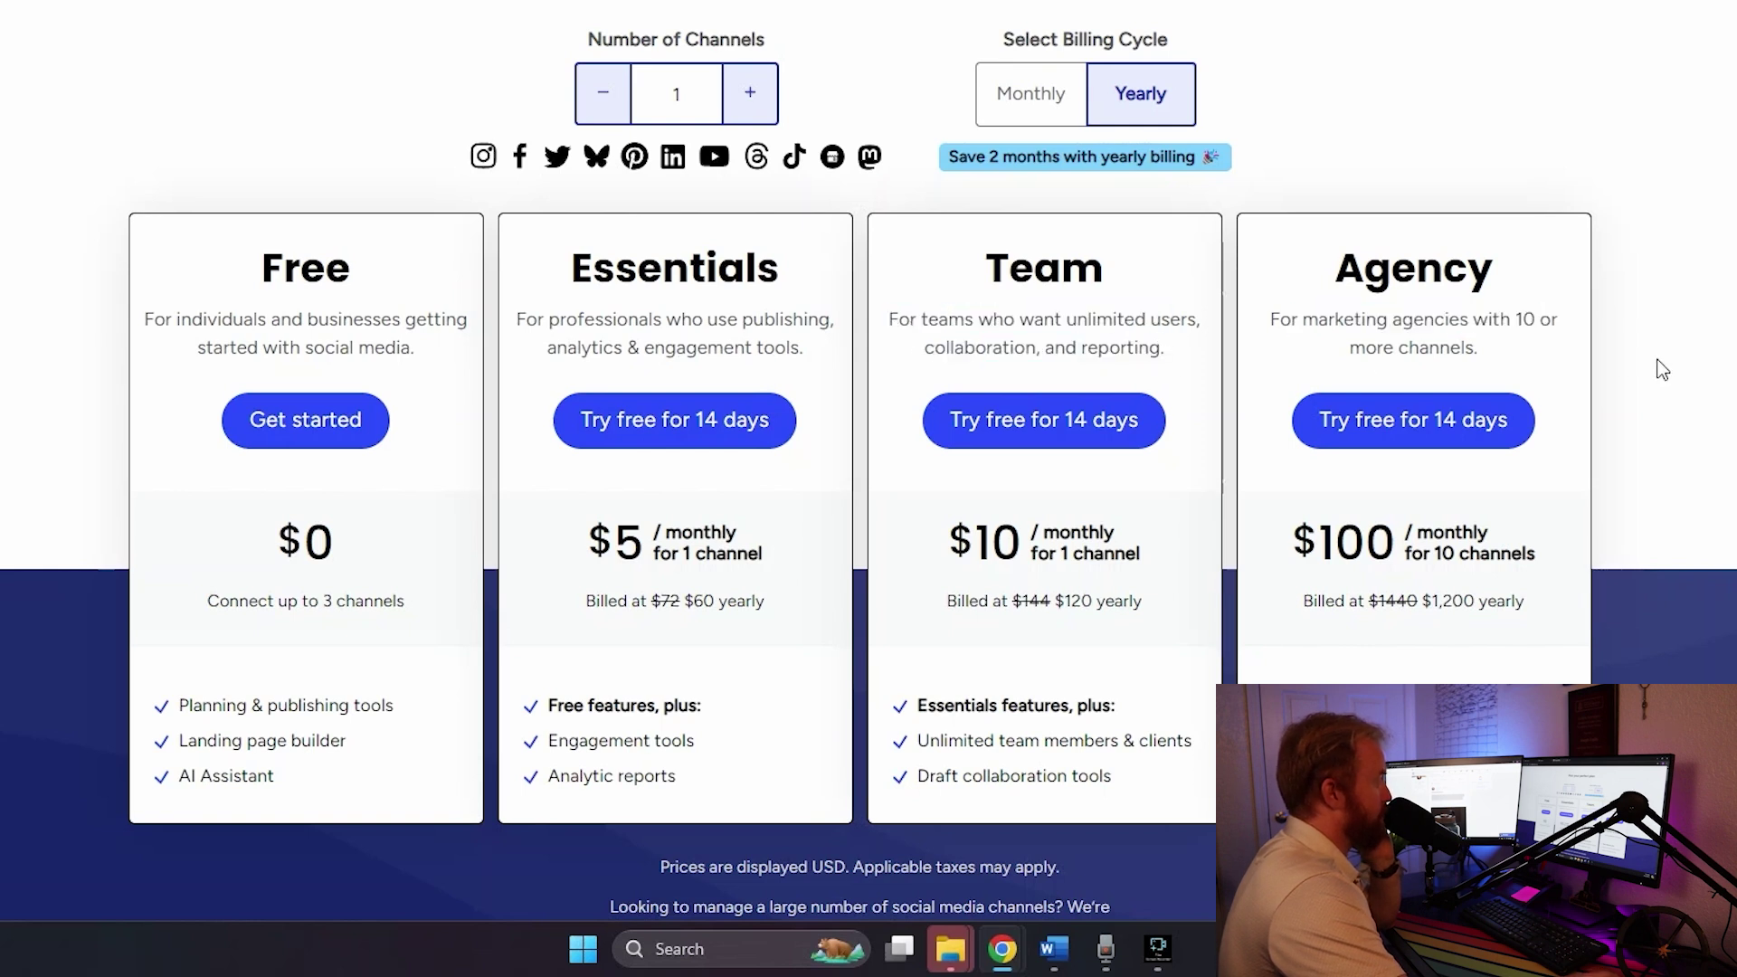
# Examine the plan comparison table, highlighting the Free plan's limits for channels and scheduled posts
pyautogui.scroll(-12, 460, 736)
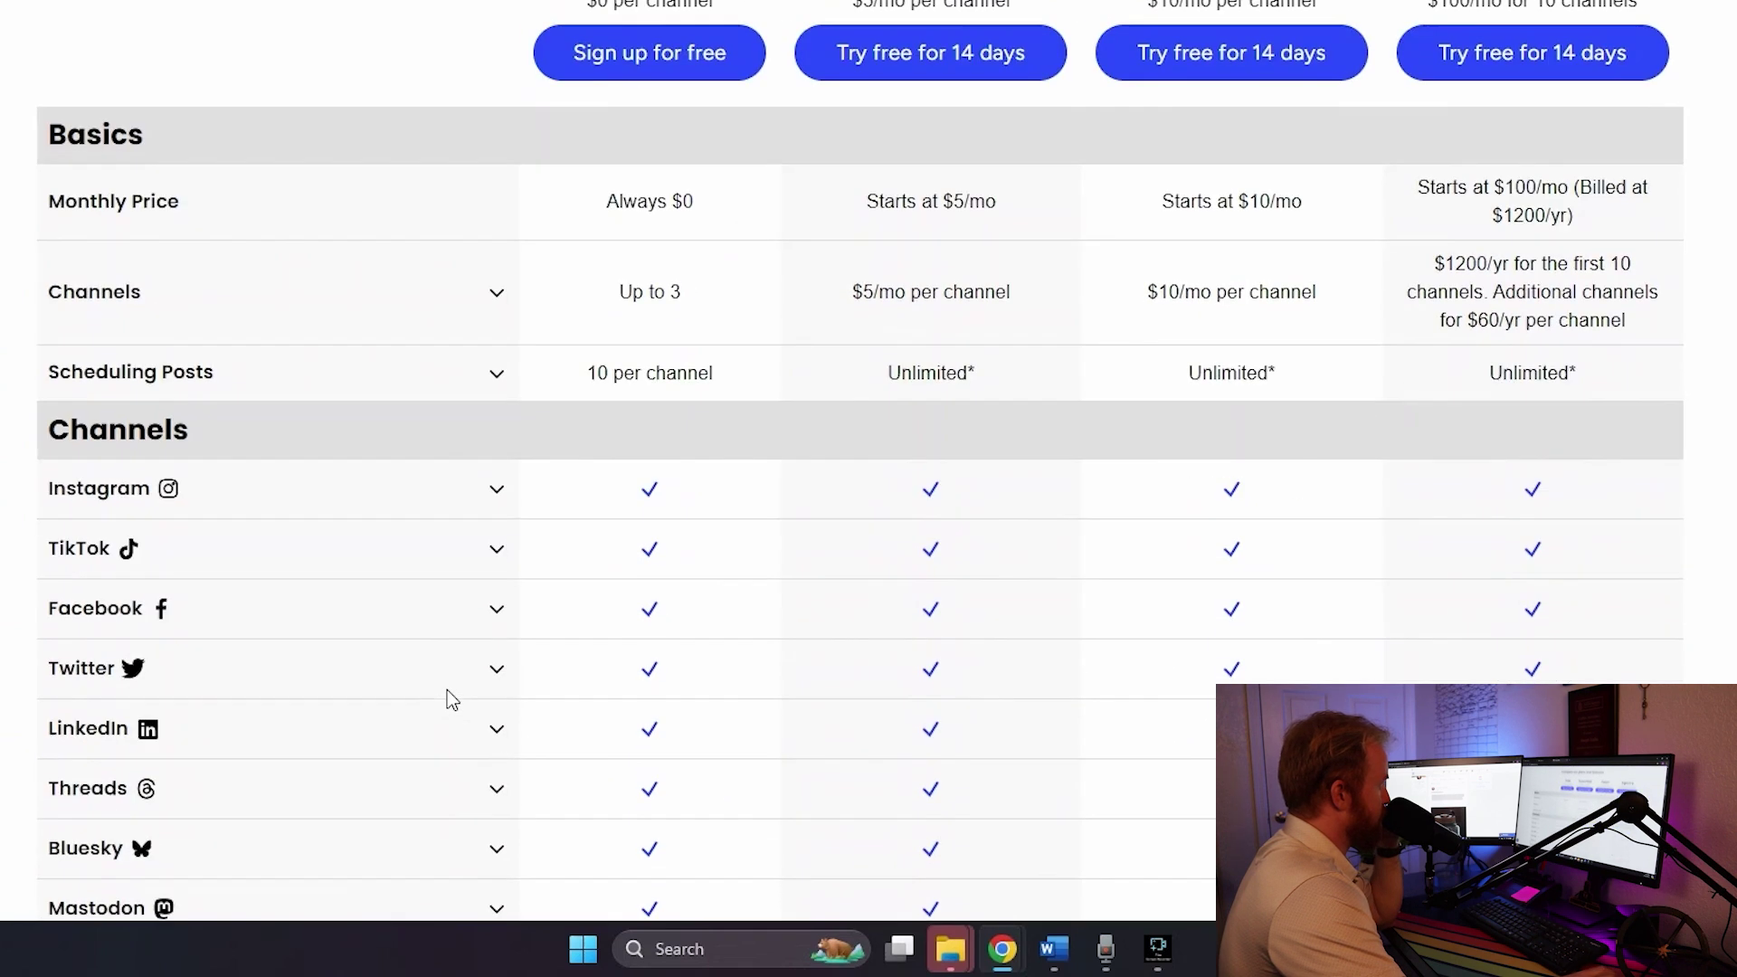
pyautogui.scroll(1, 447, 690)
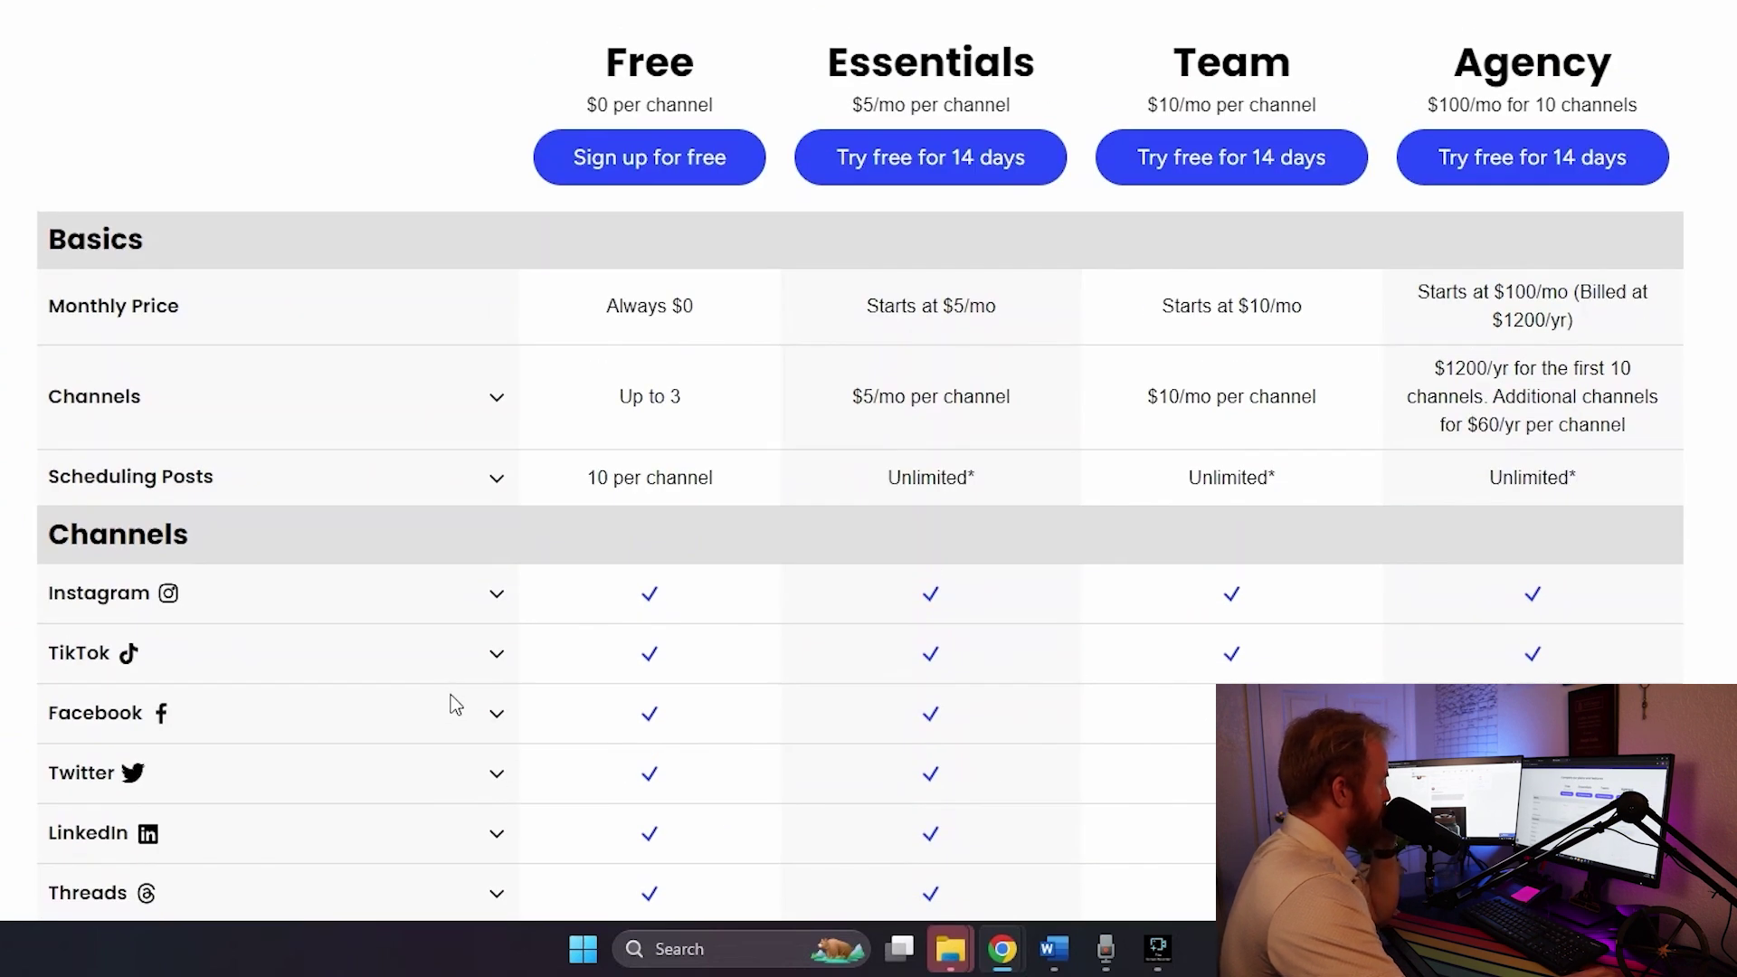
pyautogui.scroll(-2, 642, 288)
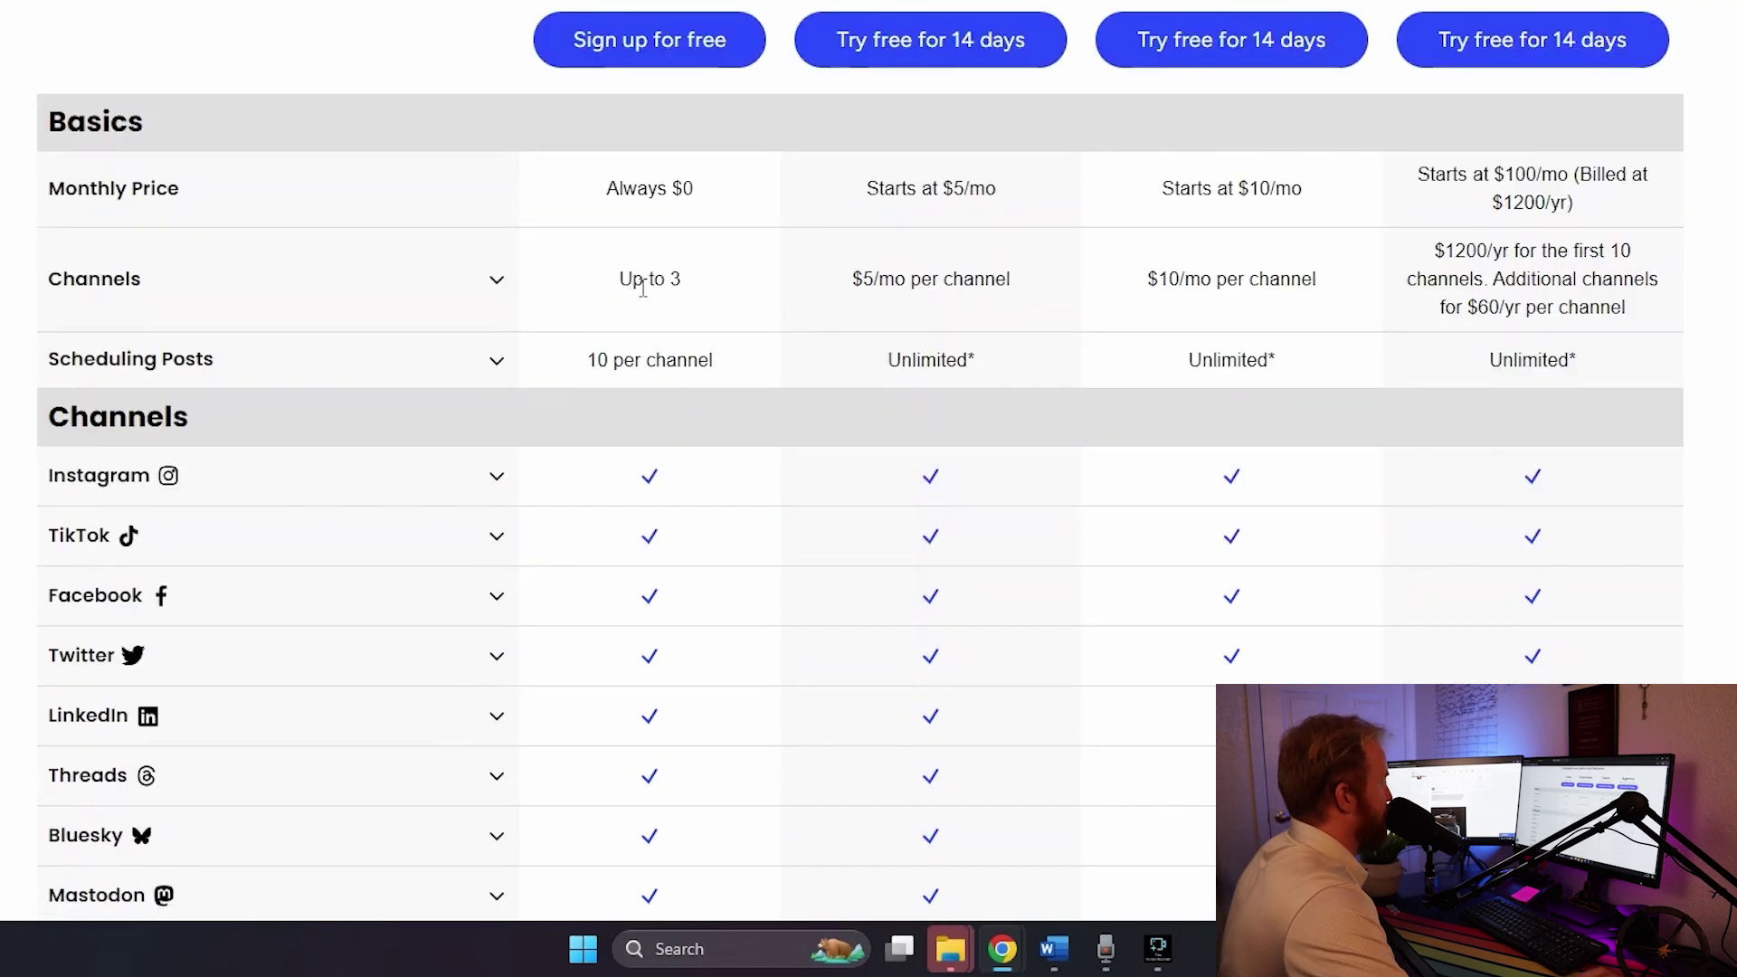
pyautogui.moveTo(621, 281); pyautogui.dragTo(714, 268)
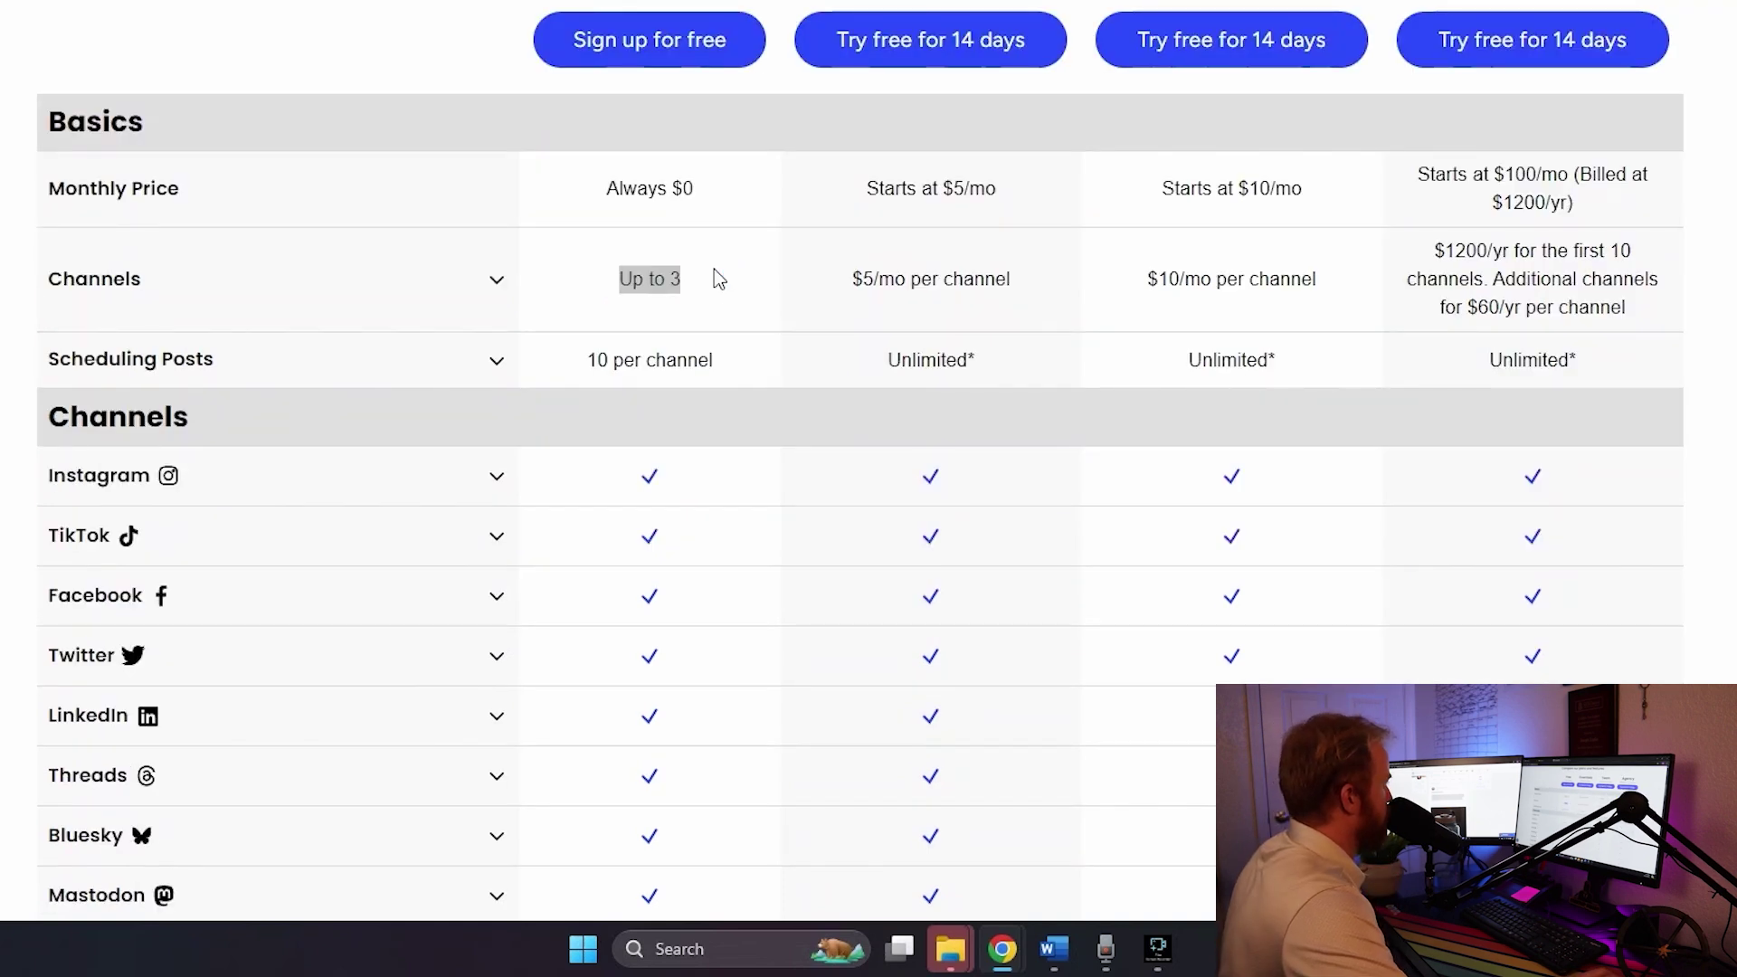
pyautogui.moveTo(585, 363); pyautogui.dragTo(737, 374)
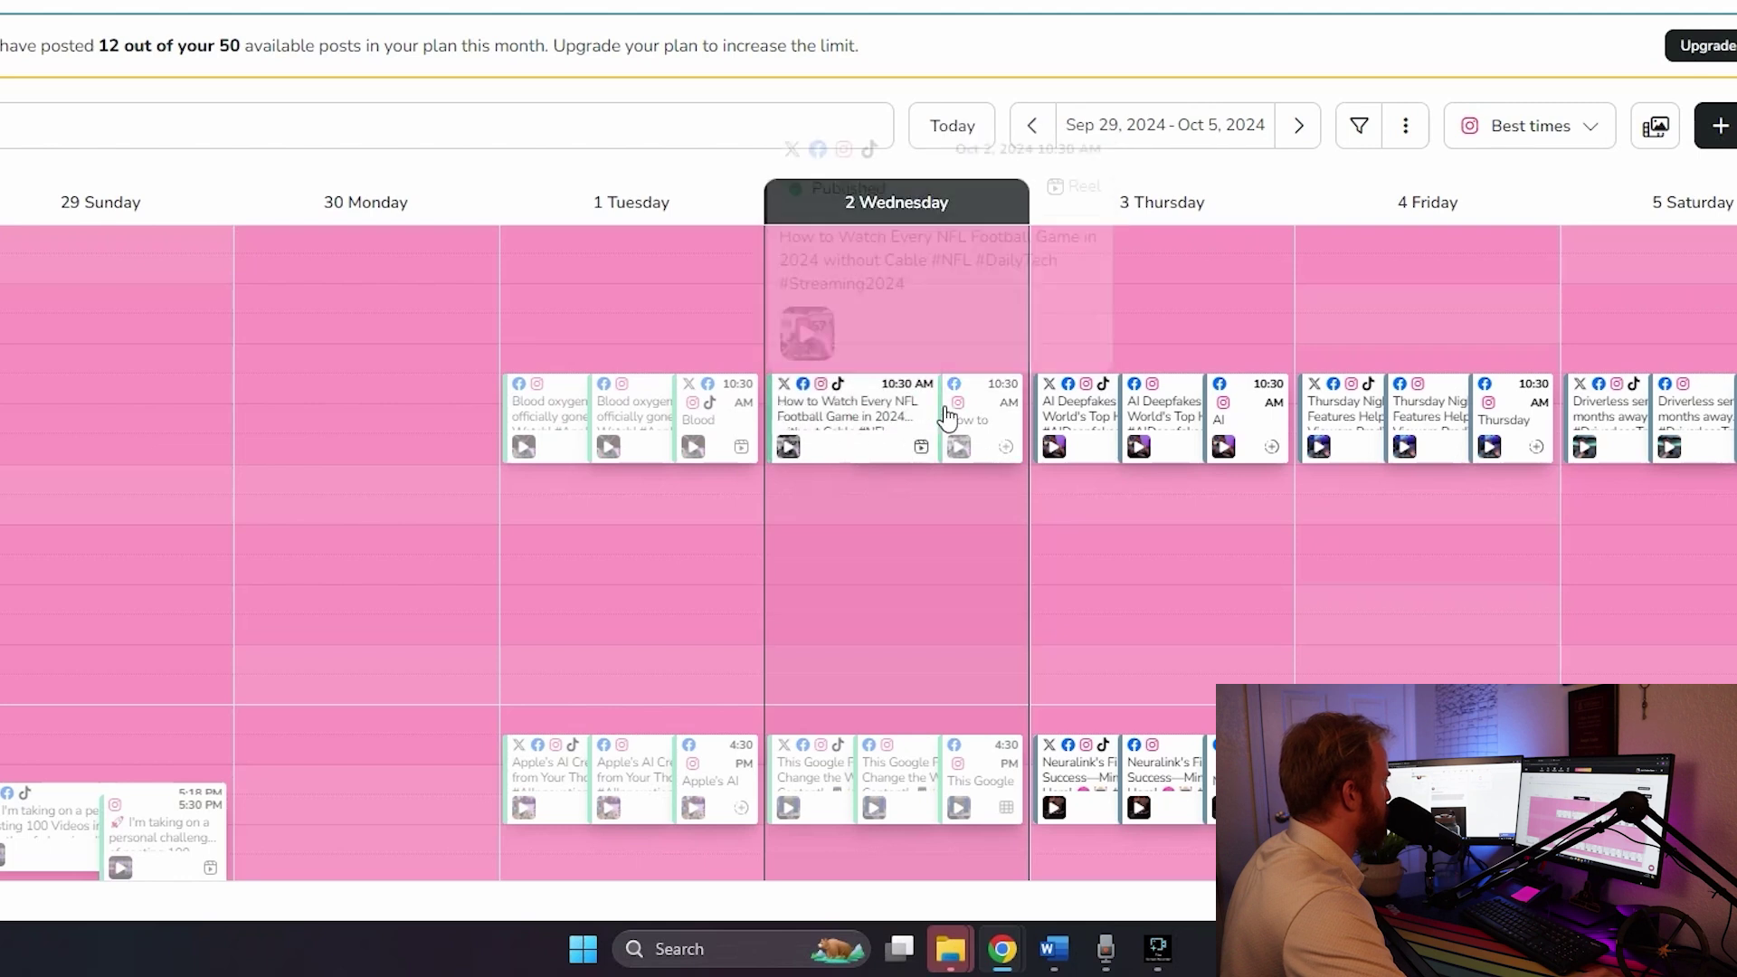
# Switch to Metricool to check its weekly post calendar and list of connectable accounts, and return to Buffer's pricing page
pyautogui.moveTo(969, 427)
pyautogui.moveTo(811, 400)
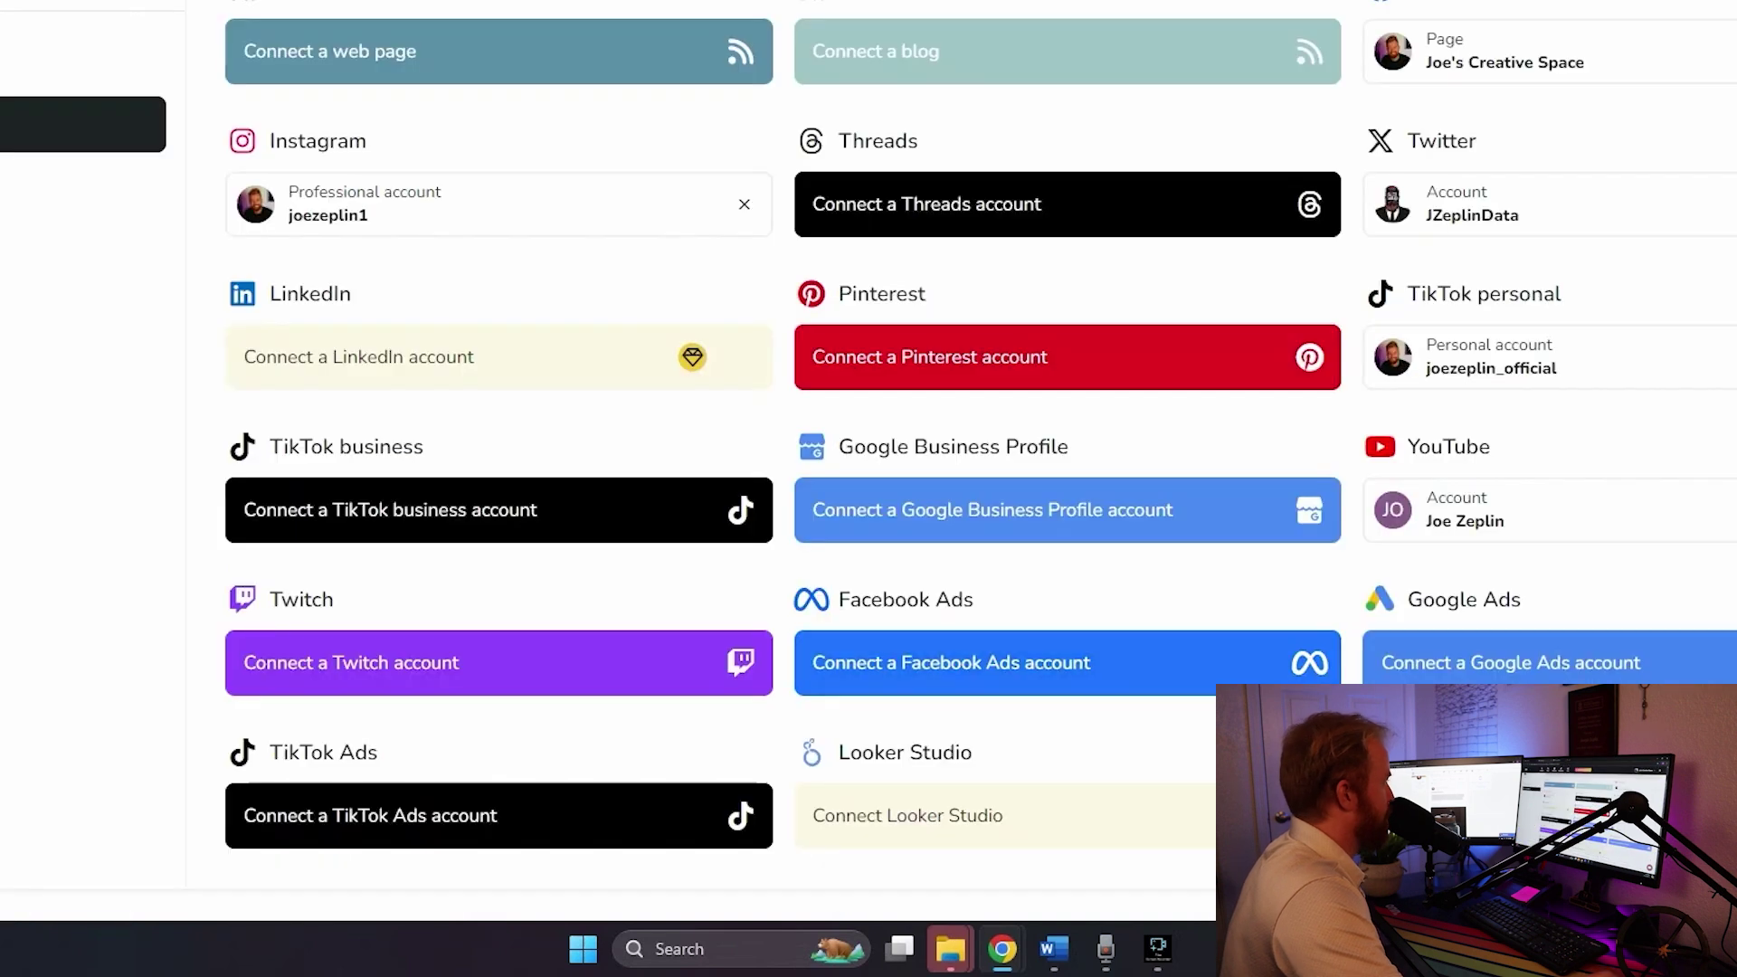
pyautogui.scroll(2, 531, 220)
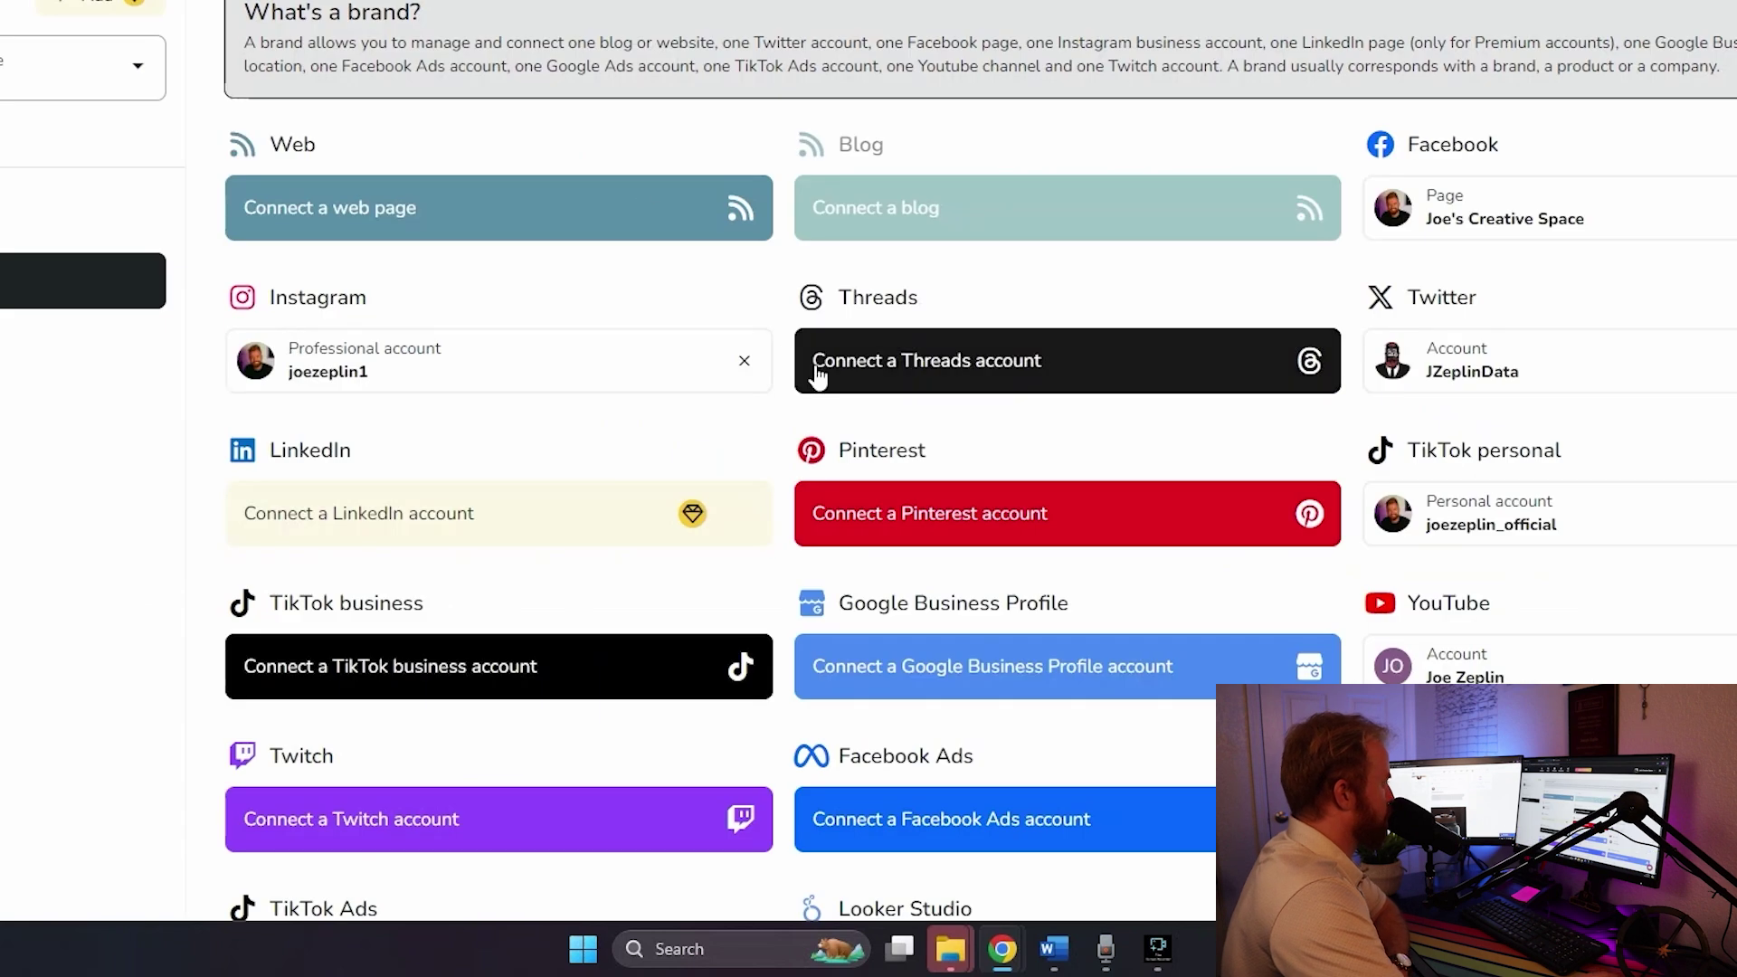
pyautogui.scroll(-2, 816, 372)
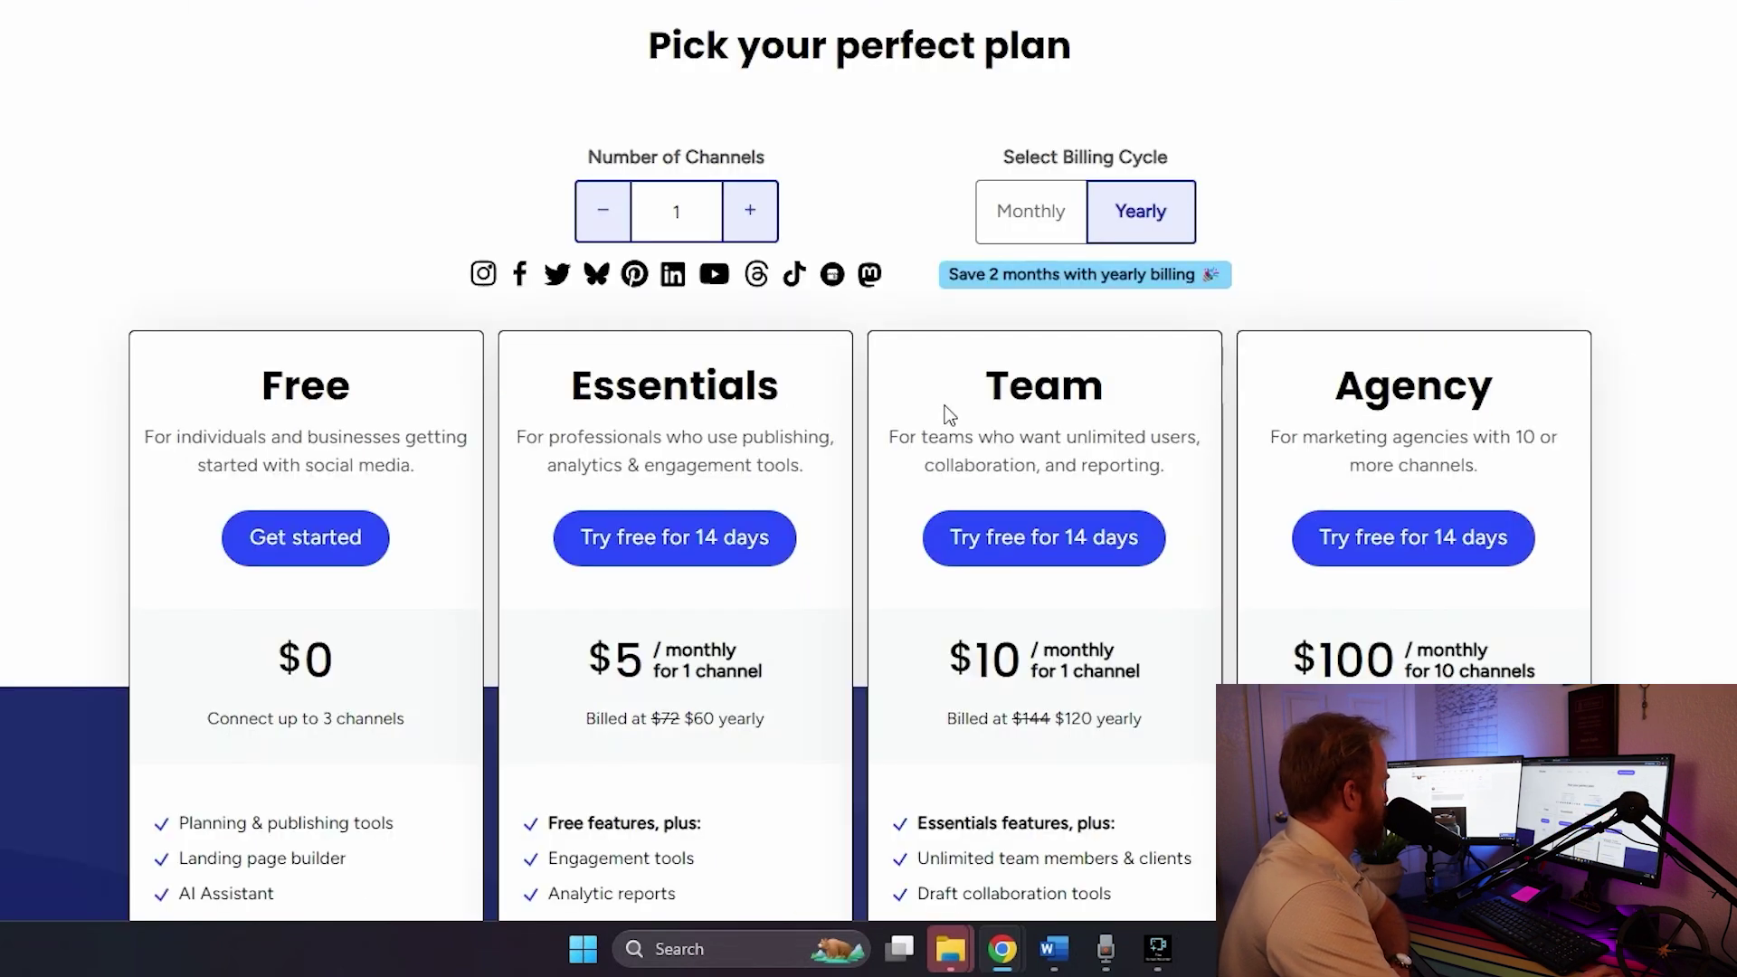
# Get started with the Free plan and complete the account sign-up form
pyautogui.scroll(-1, 1306, 481)
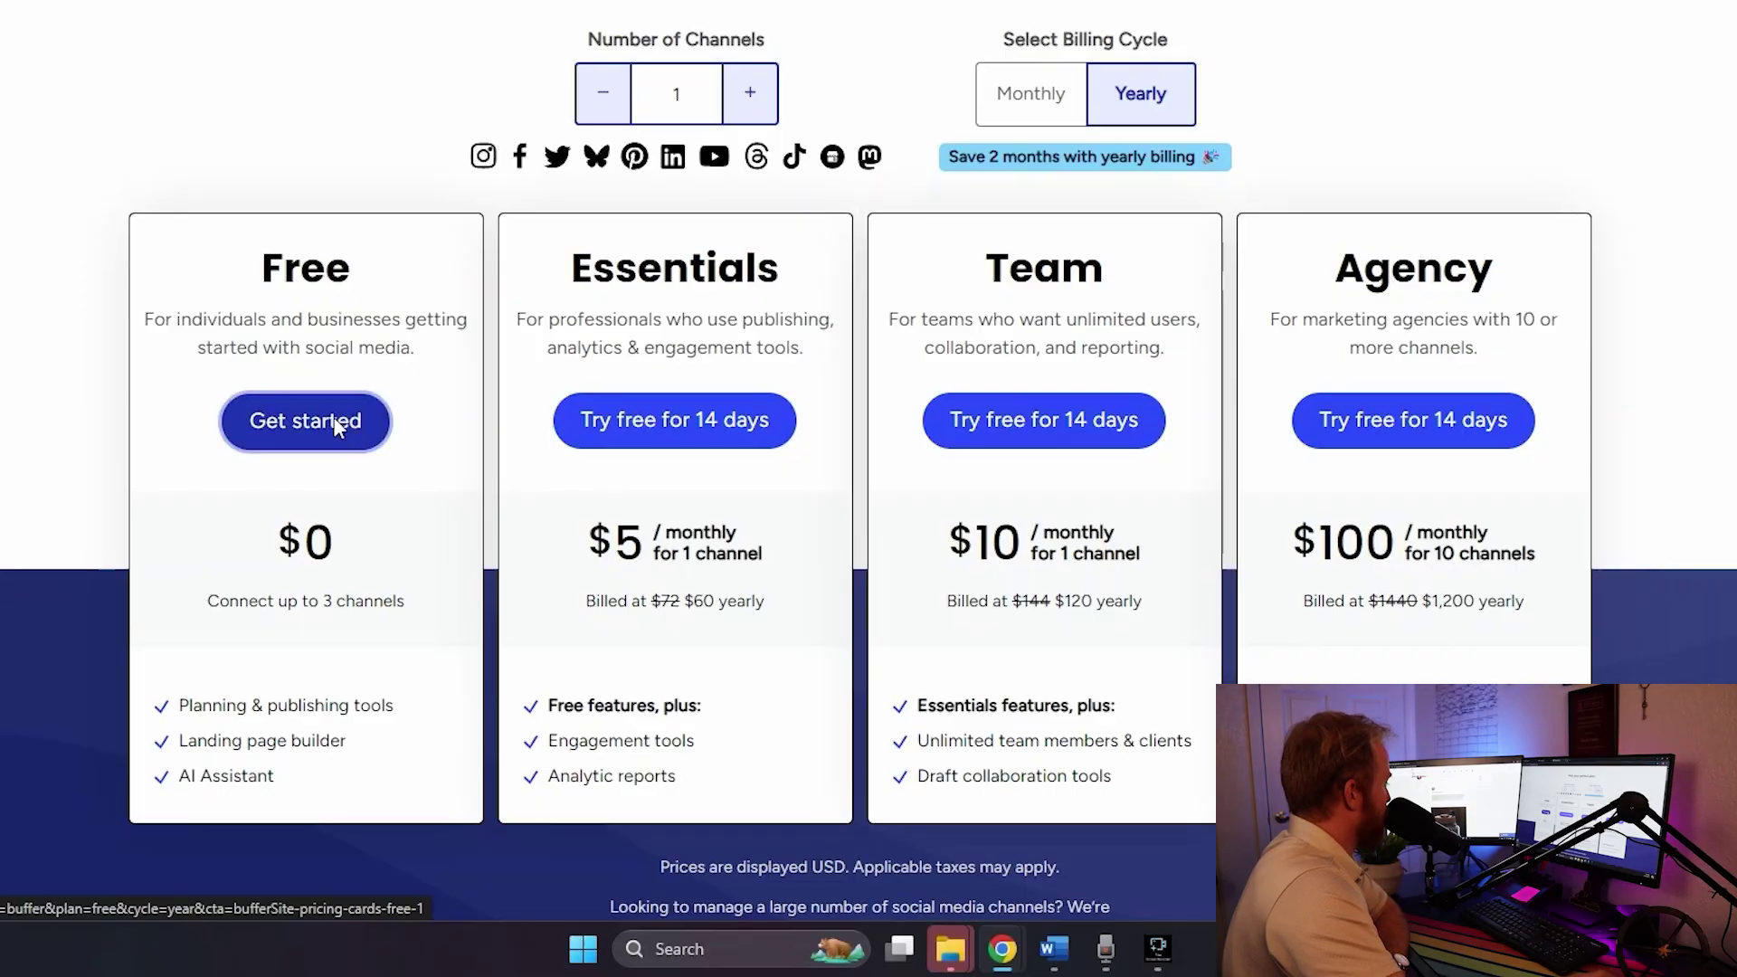
pyautogui.click(336, 425)
pyautogui.click(306, 259)
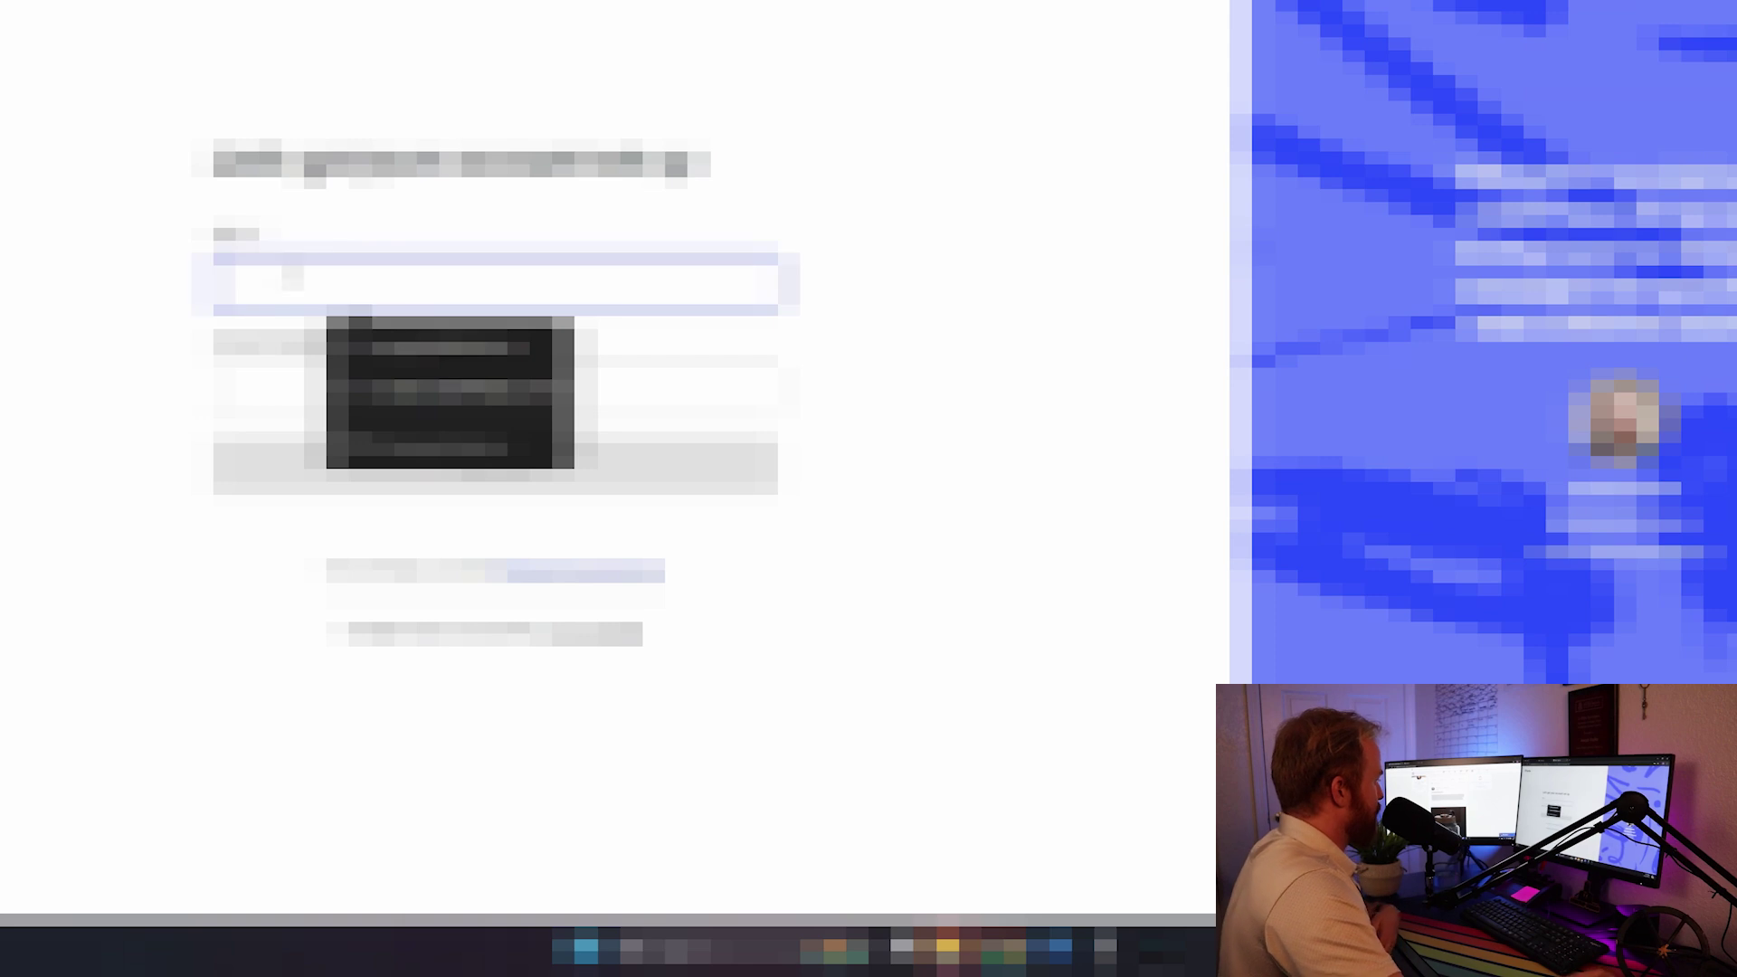
pyautogui.click(969, 446)
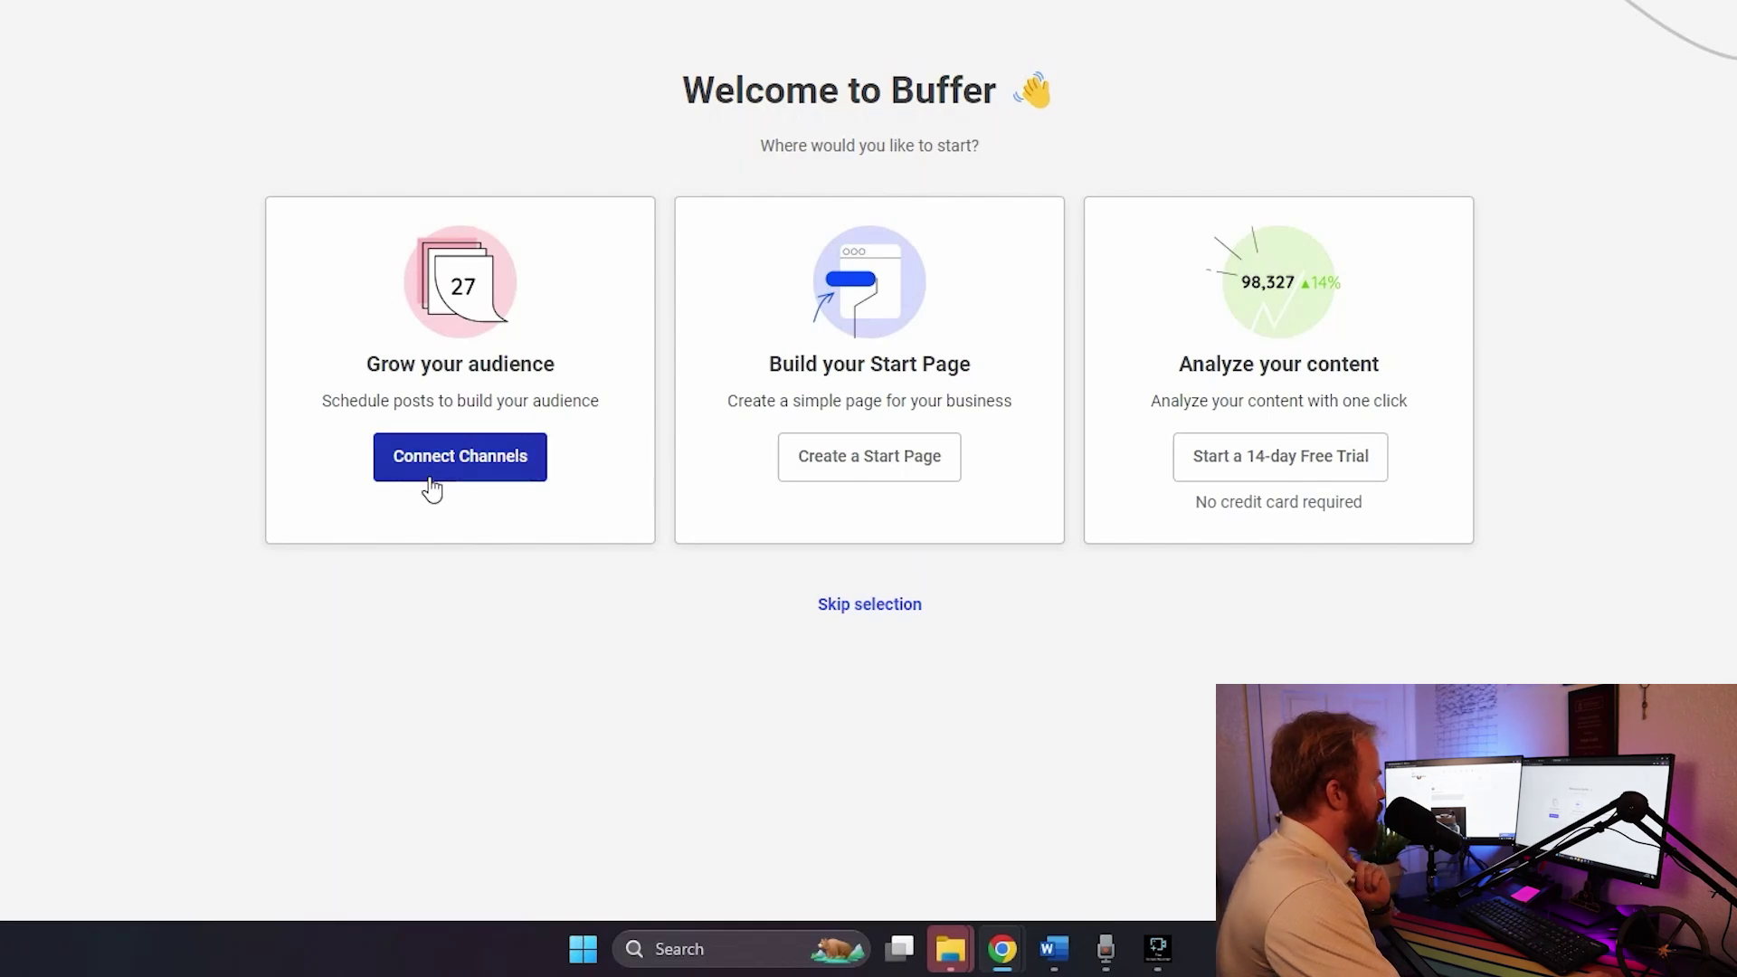
# Highlight the free trial's credit card note, then choose to connect channels and pick YouTube
pyautogui.moveTo(1196, 502); pyautogui.dragTo(1257, 502)
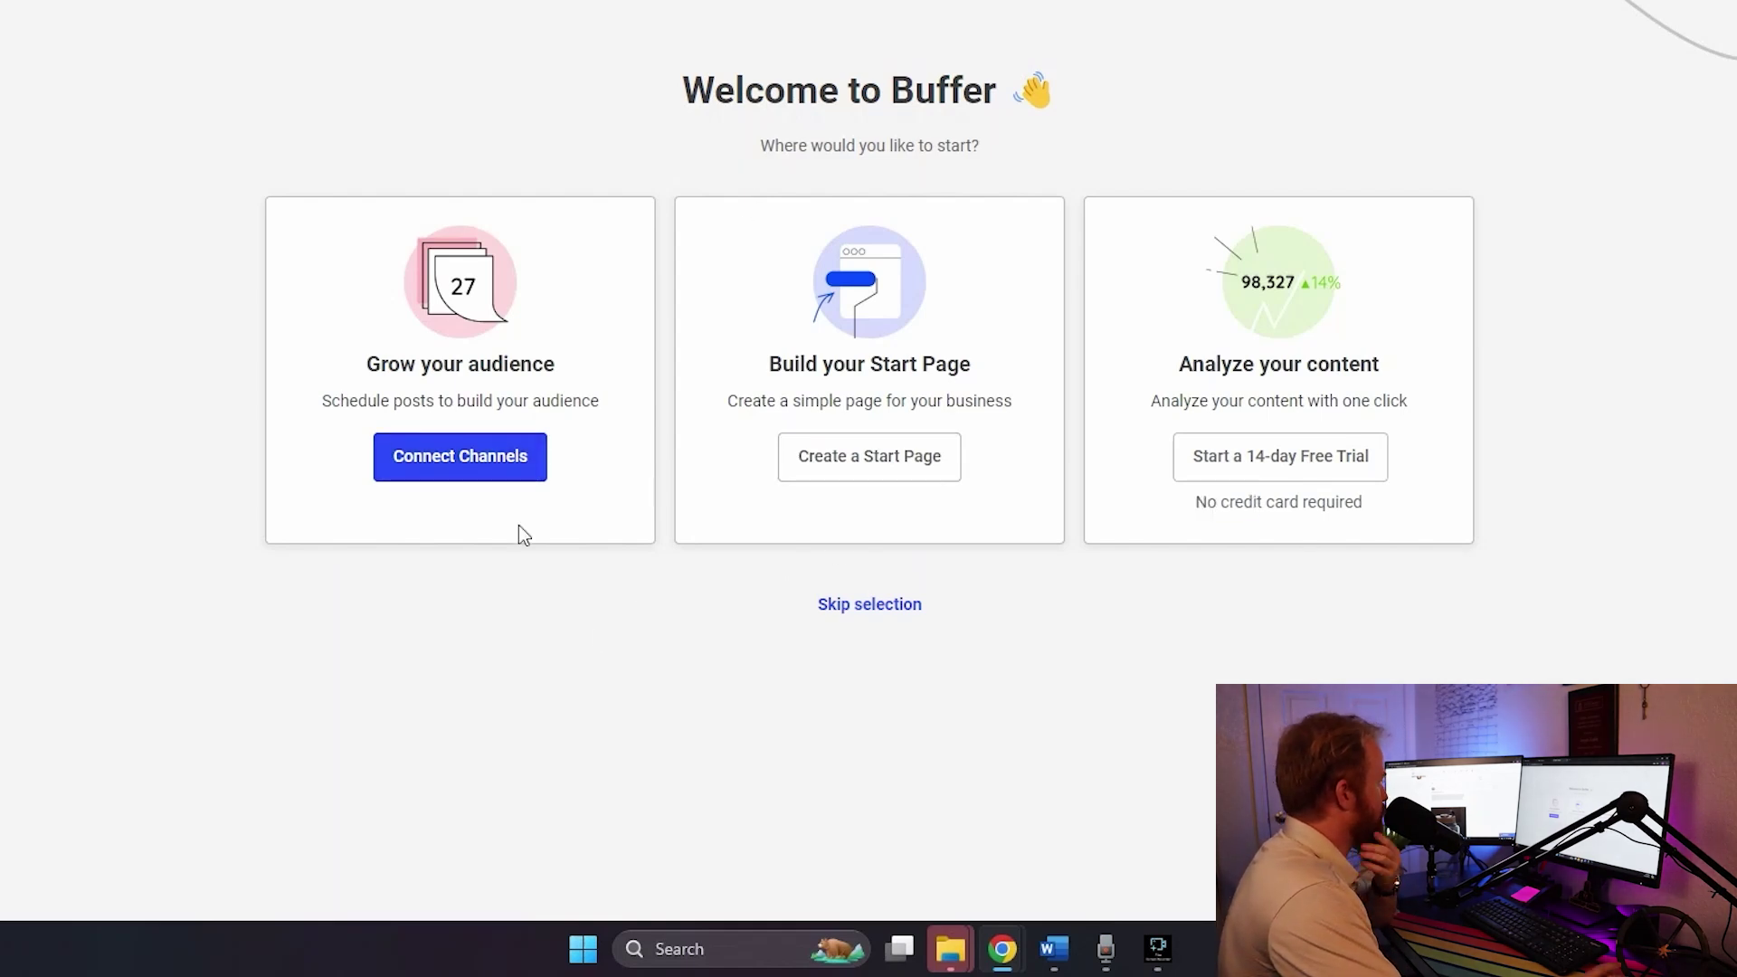
pyautogui.click(450, 467)
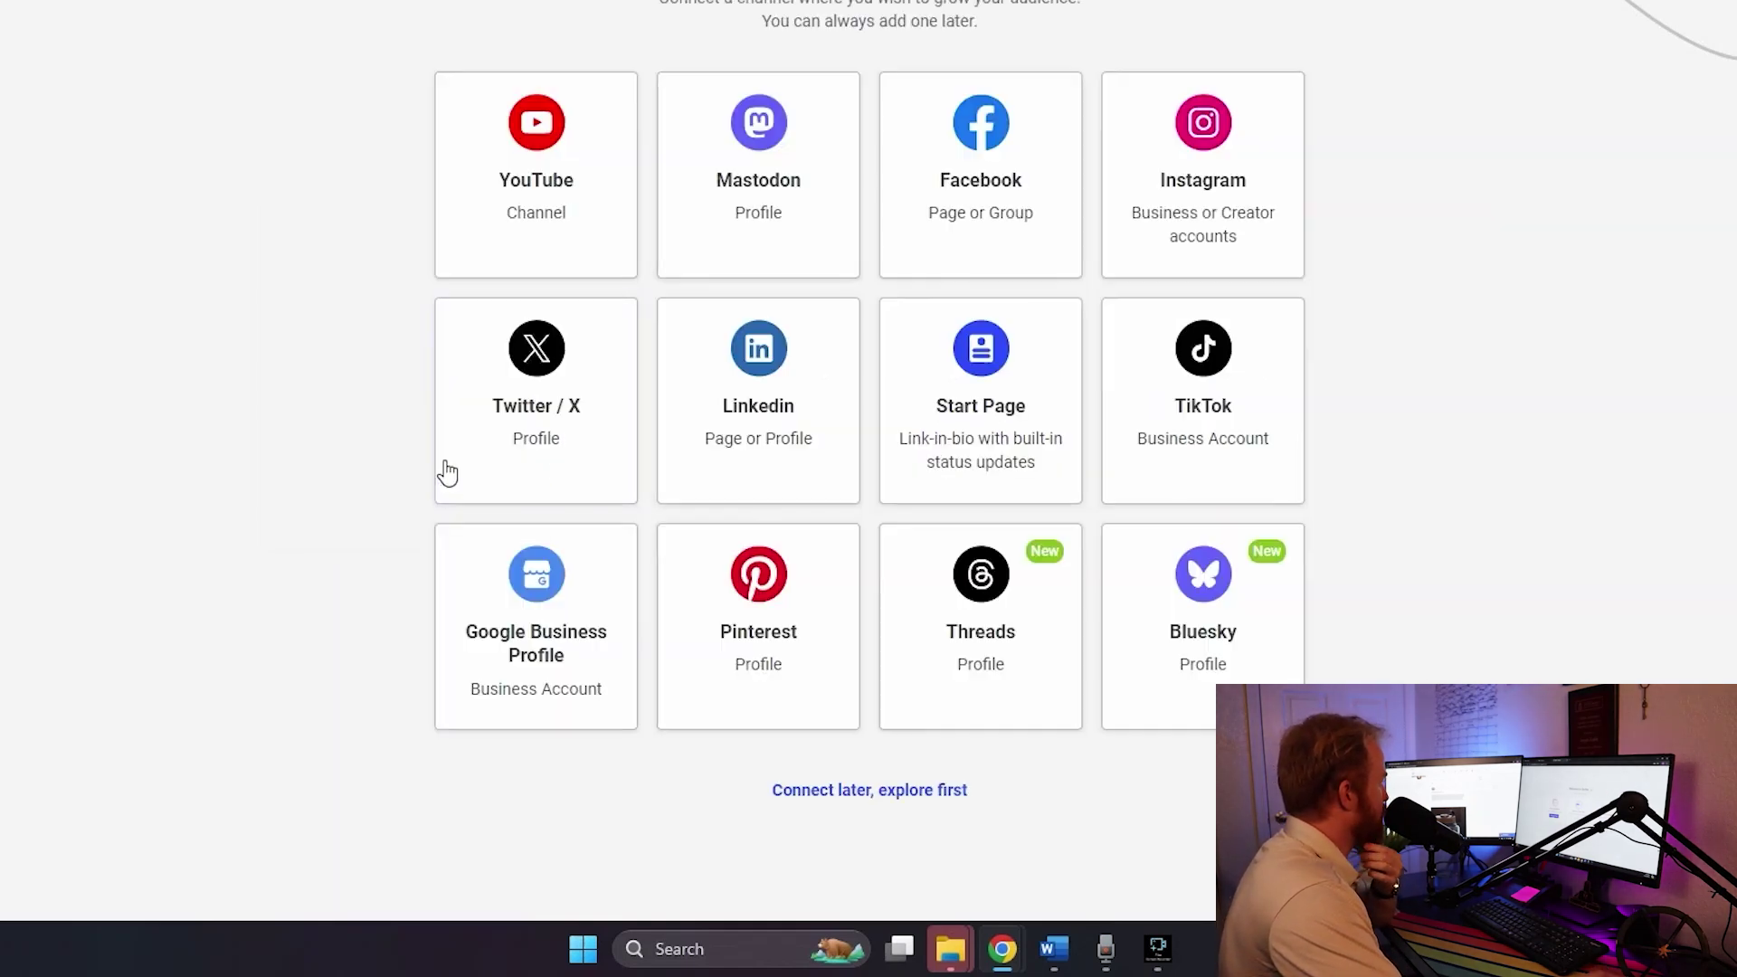
pyautogui.click(536, 260)
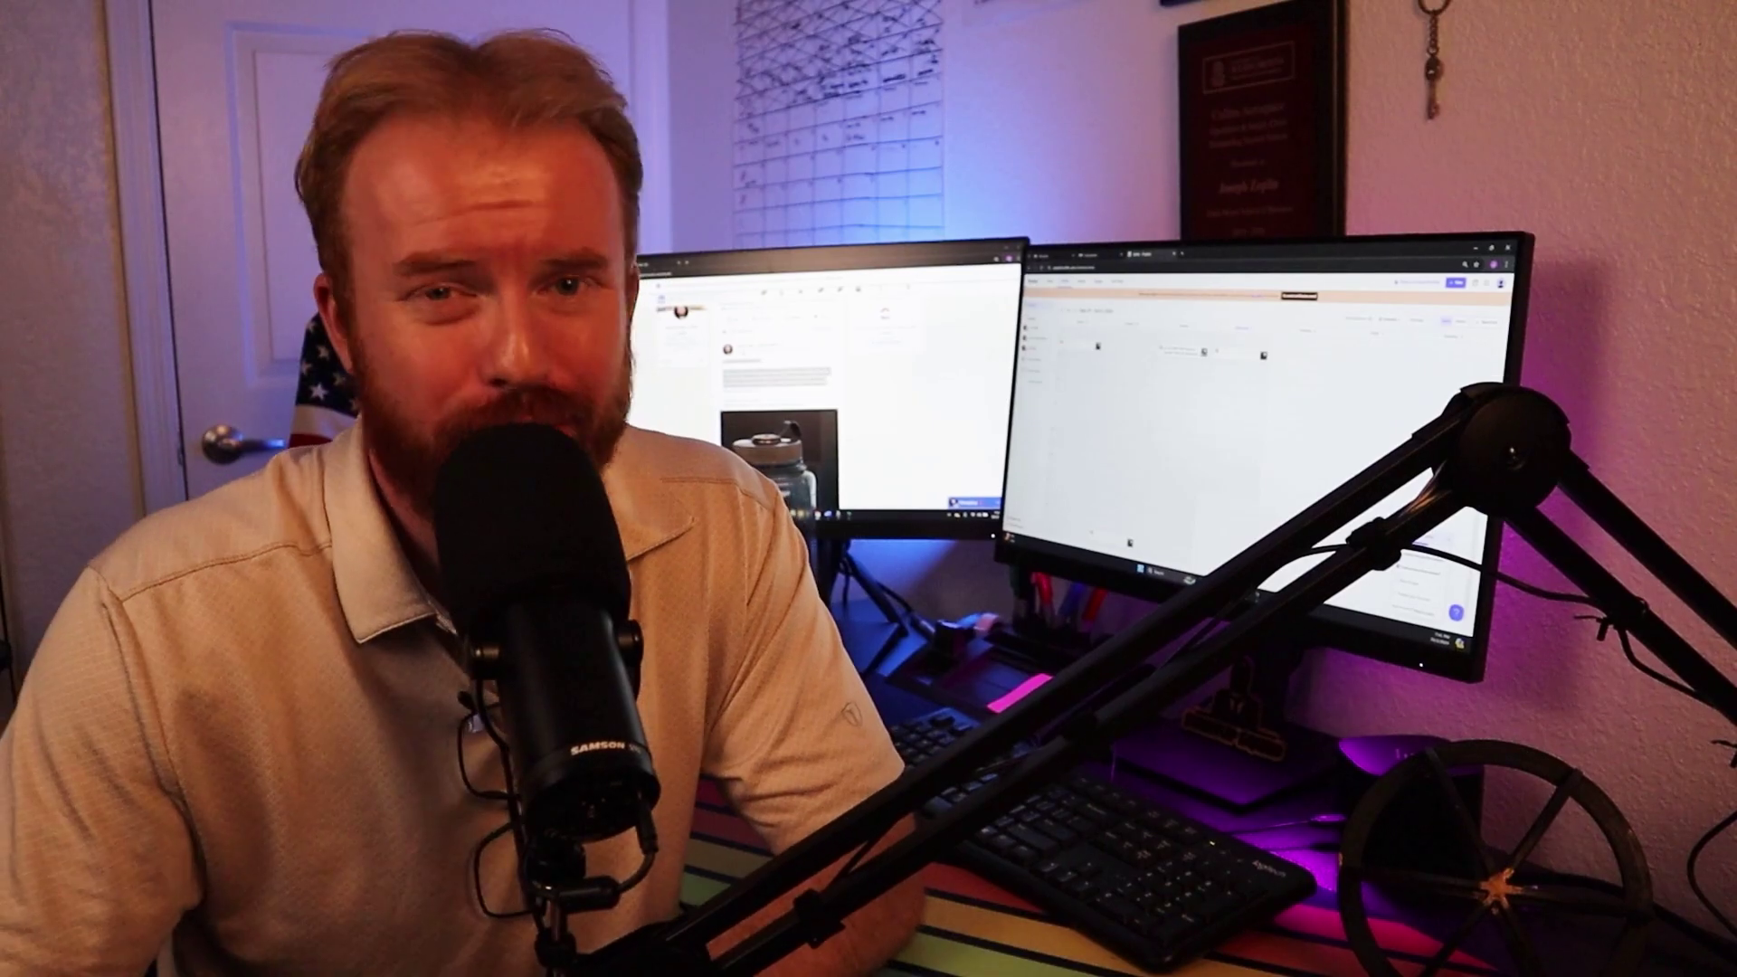
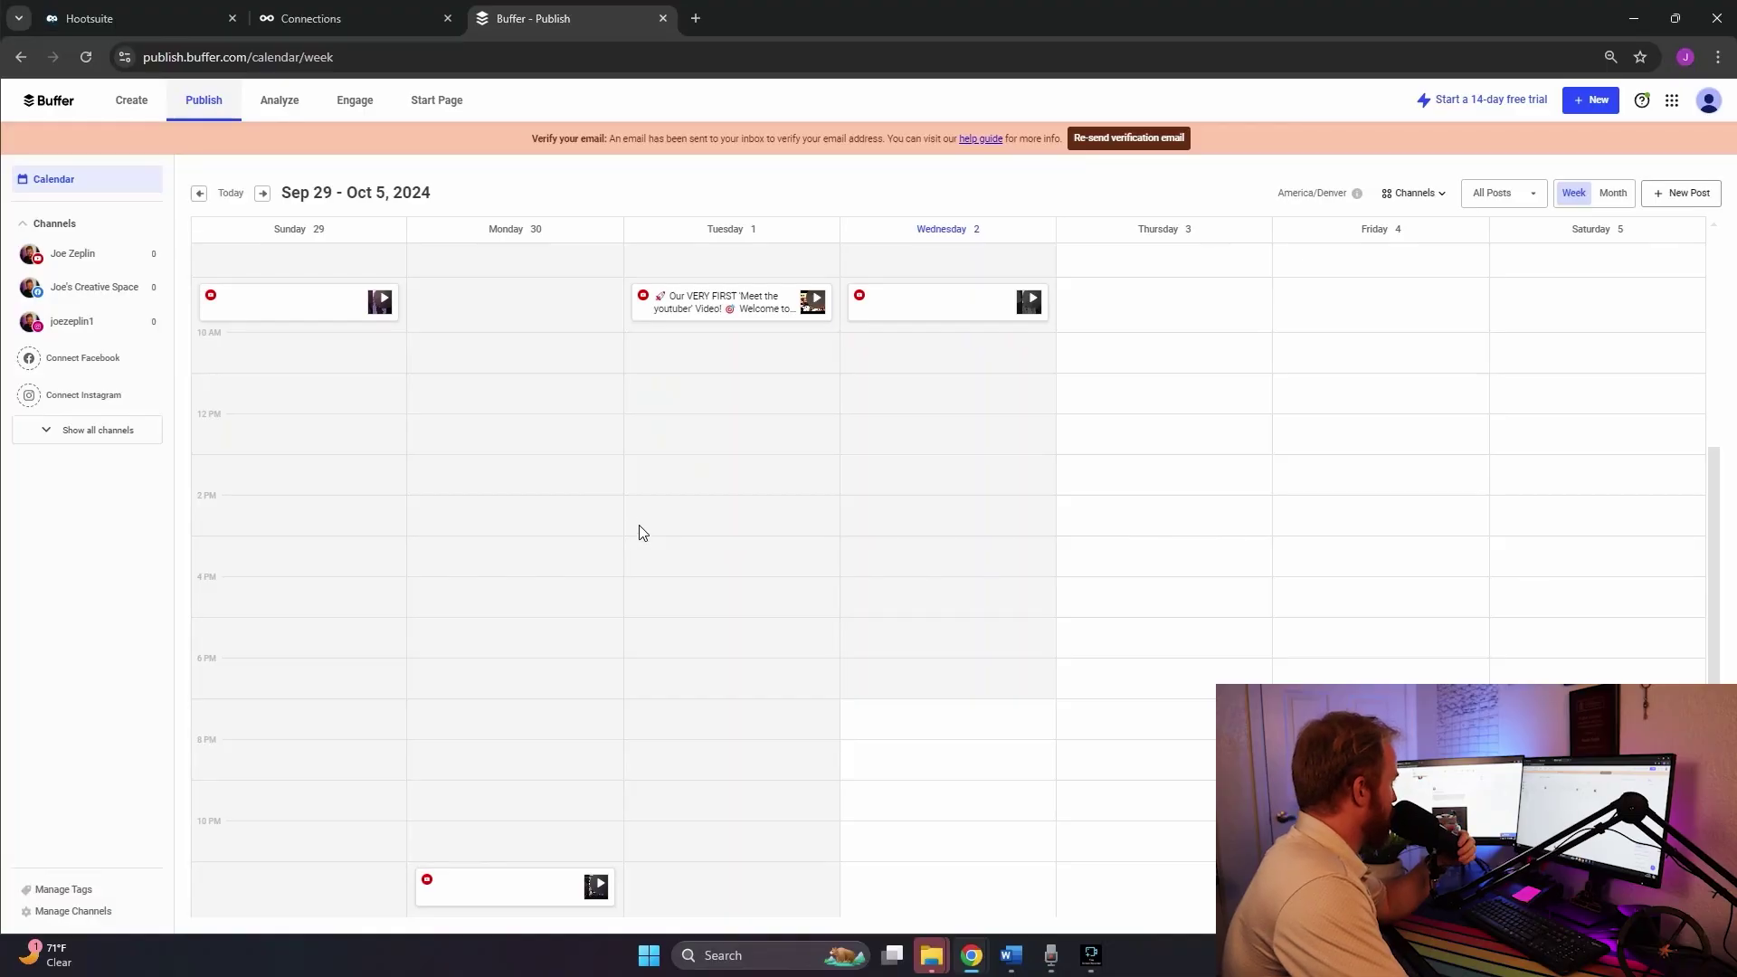
# Look over the weekly publishing calendar, the YouTube channel's posting queue and the Create ideas board
pyautogui.scroll(4, 393, 431)
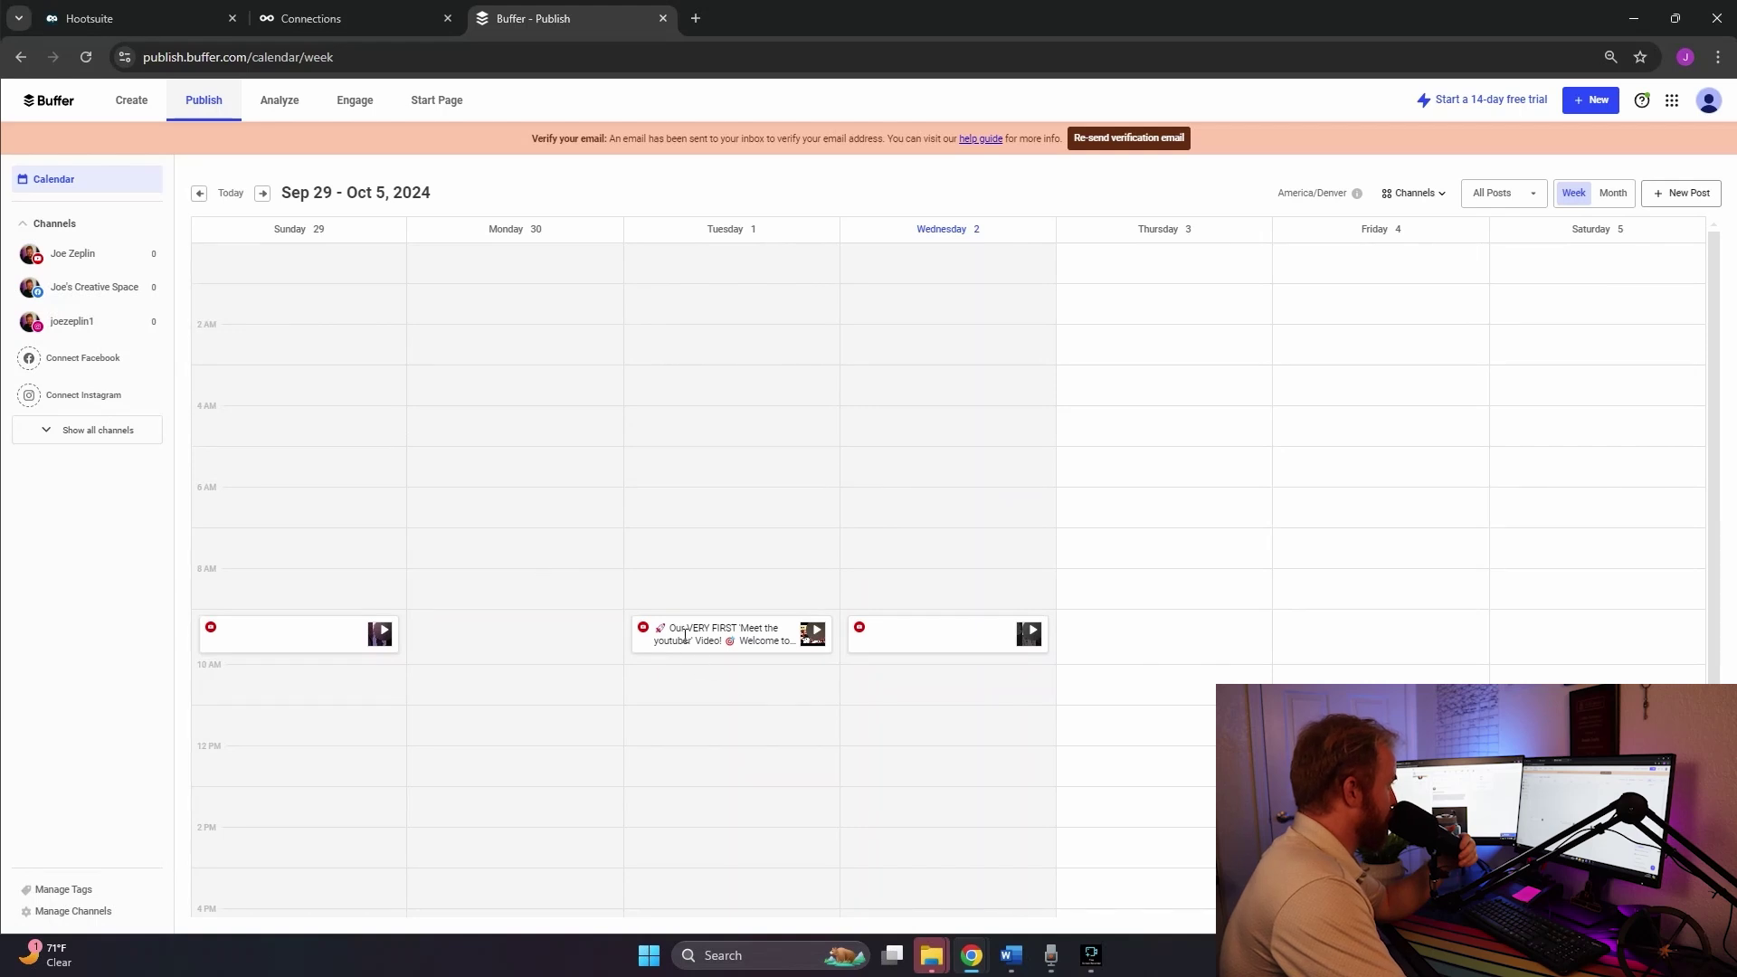
pyautogui.click(70, 259)
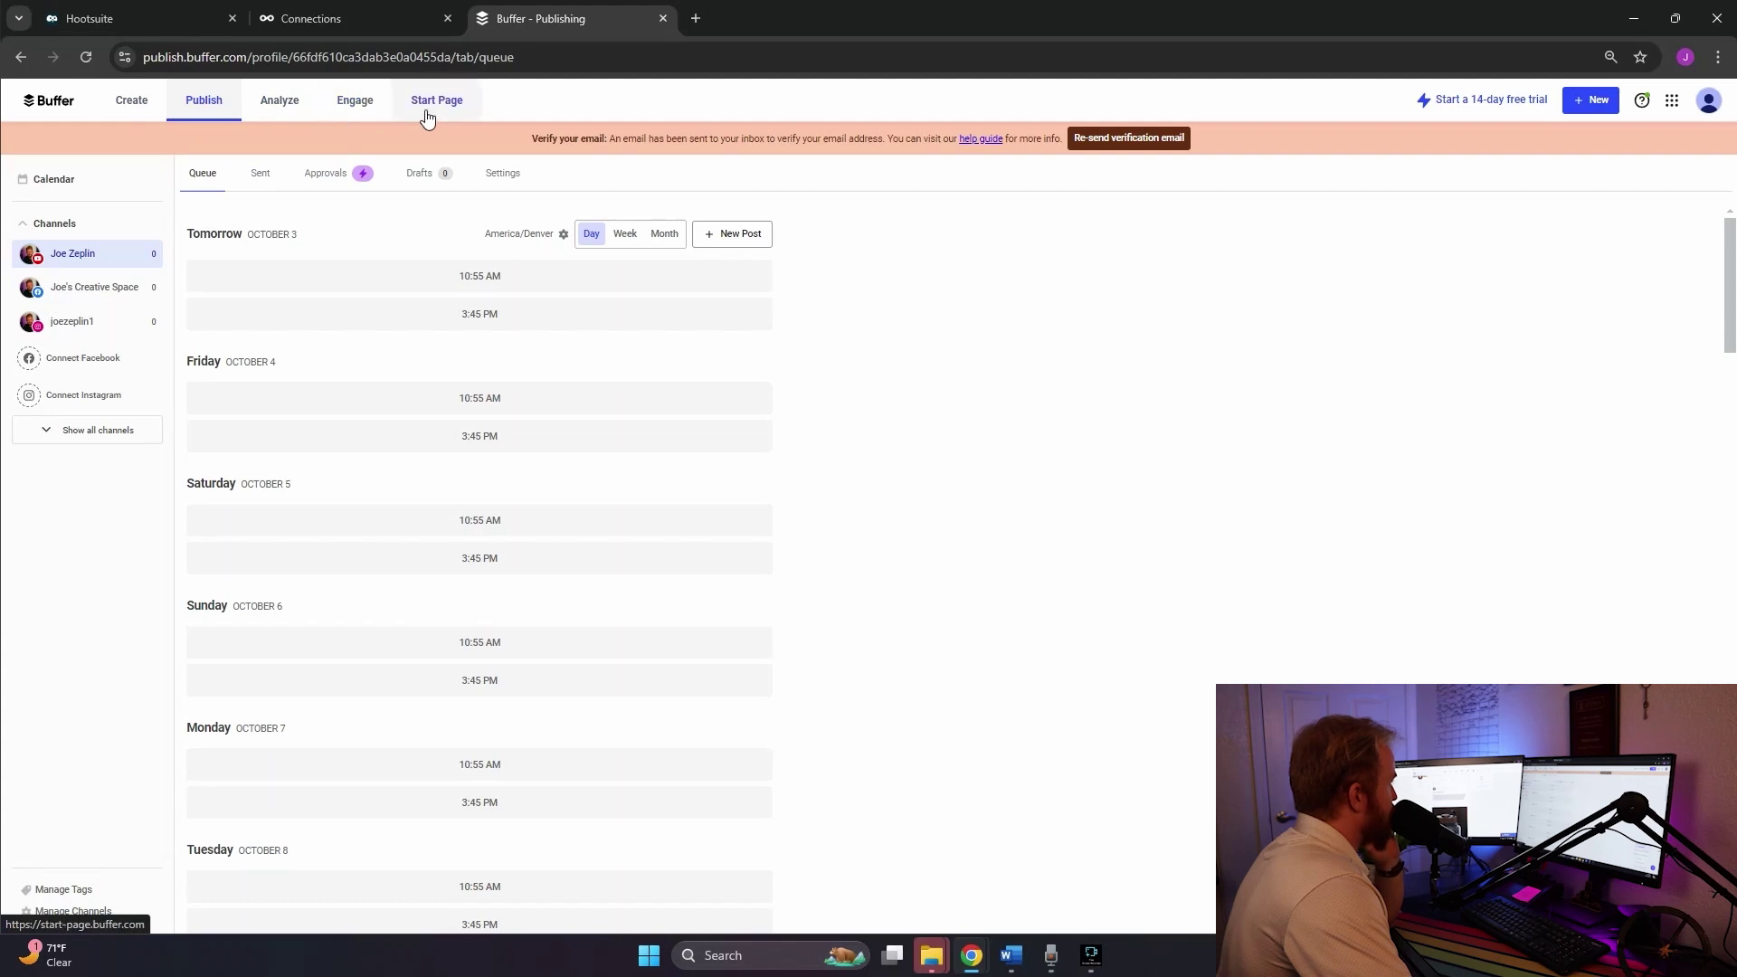
pyautogui.click(140, 100)
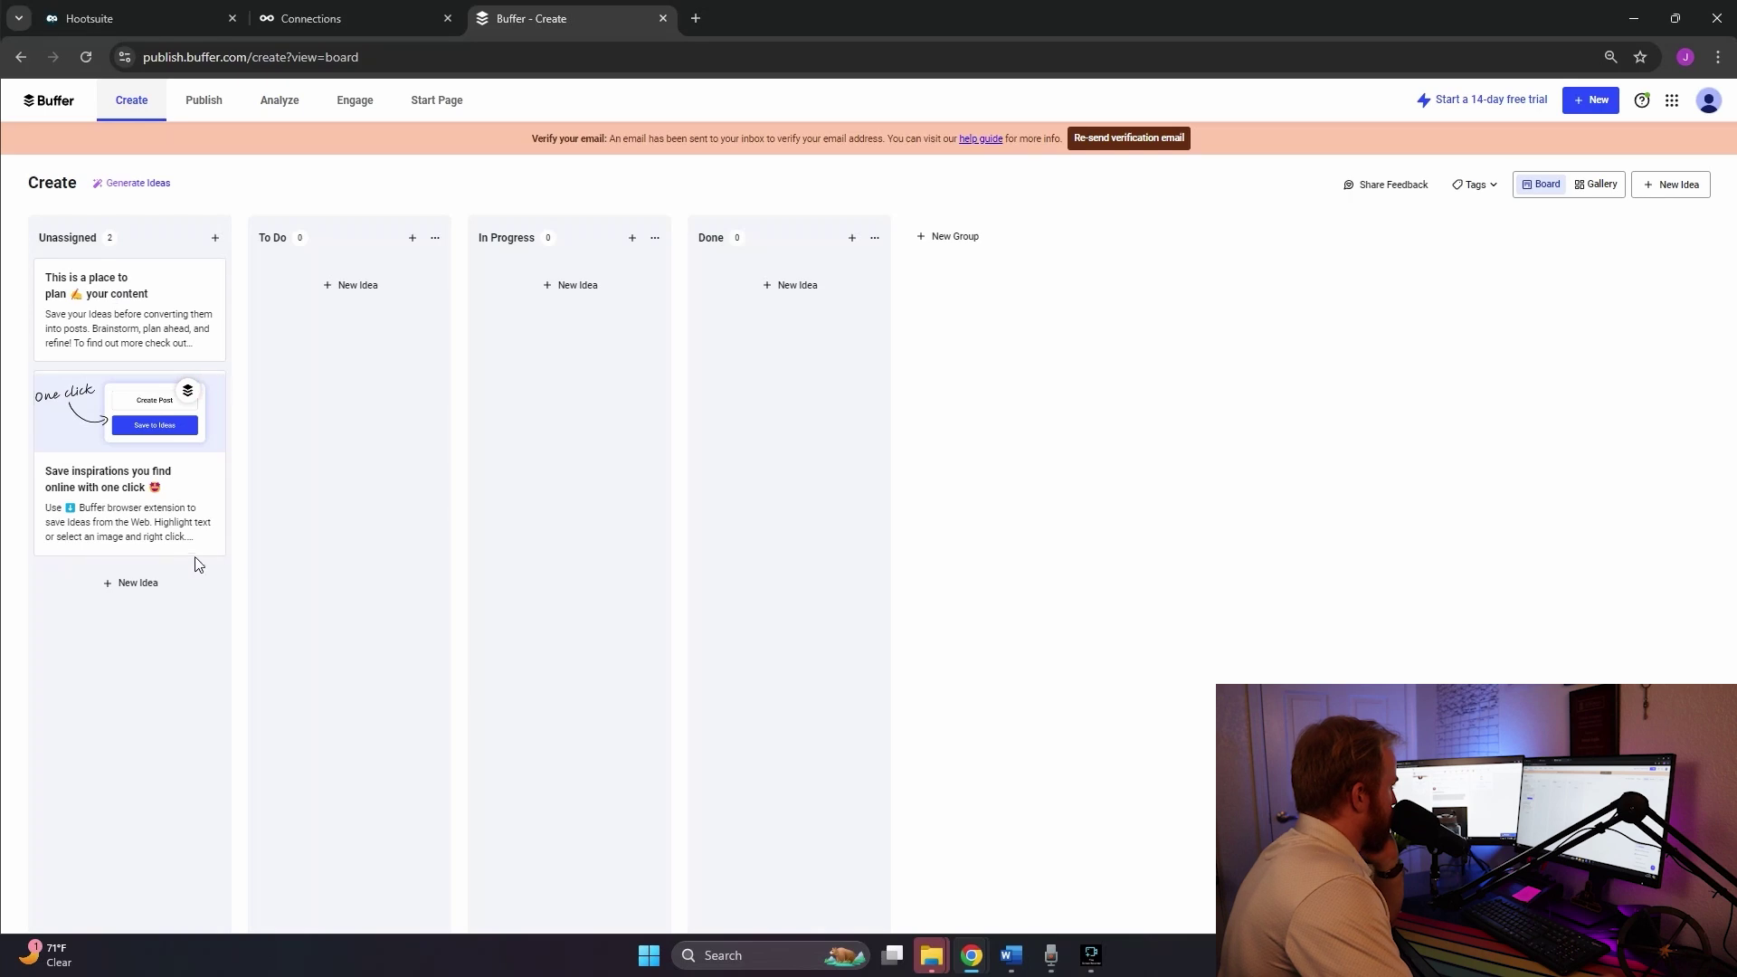
pyautogui.click(1591, 99)
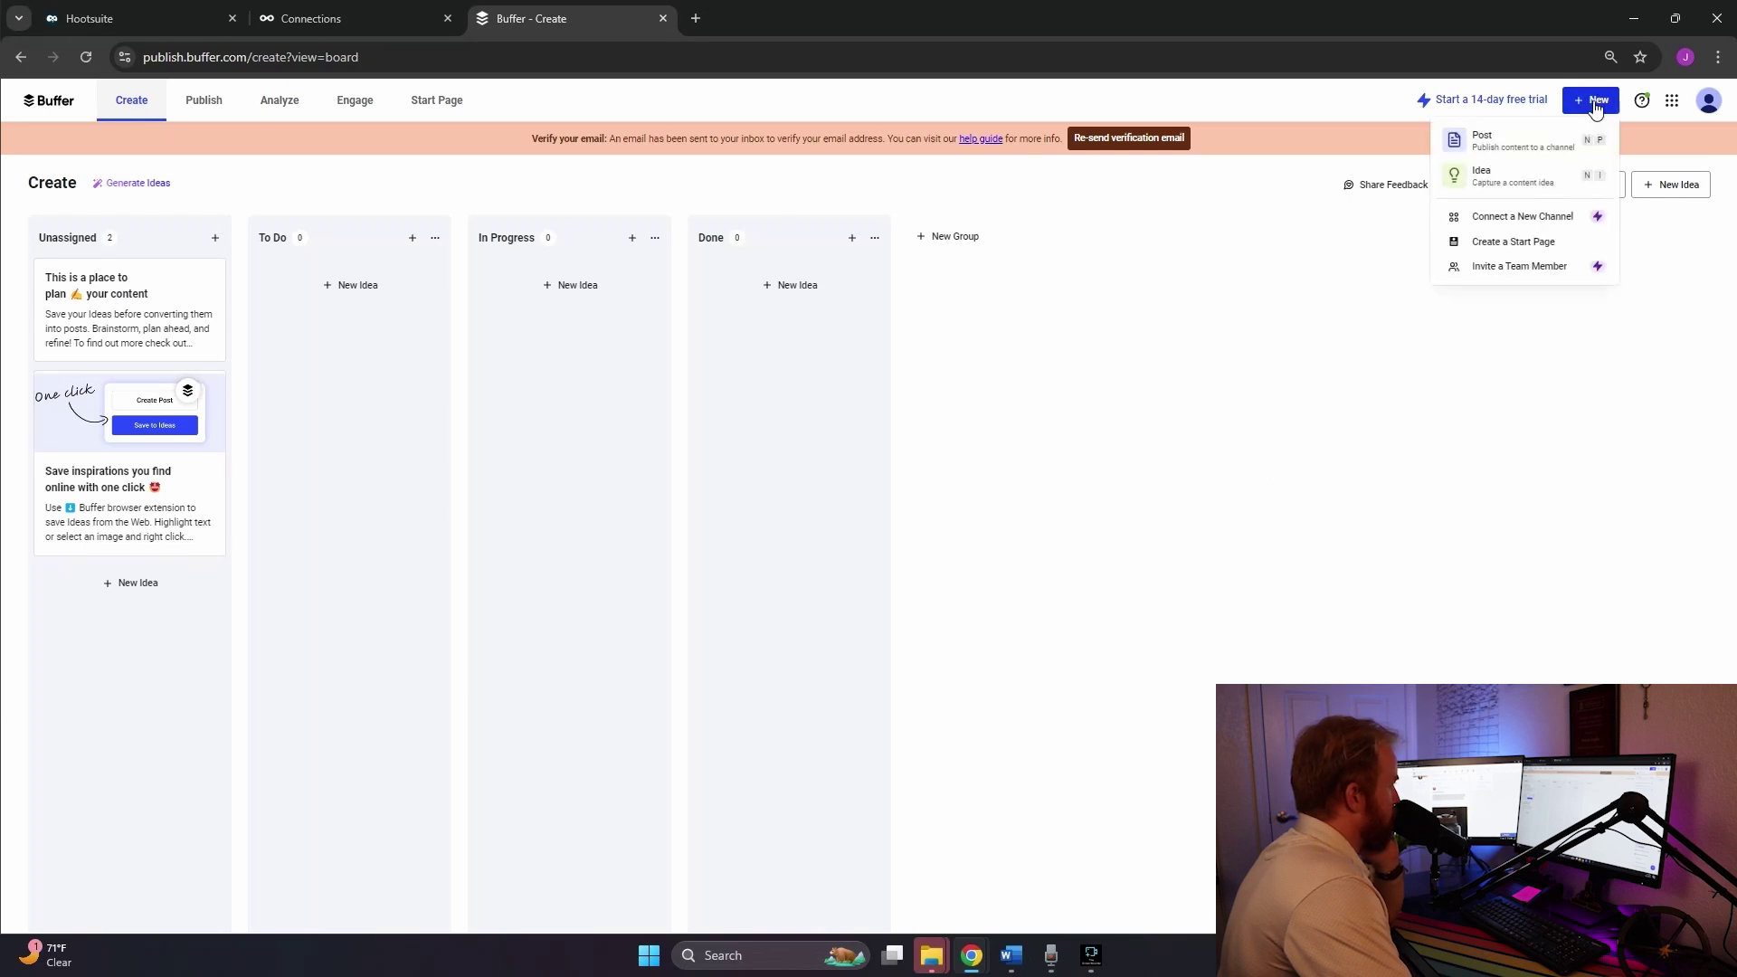
pyautogui.click(1539, 143)
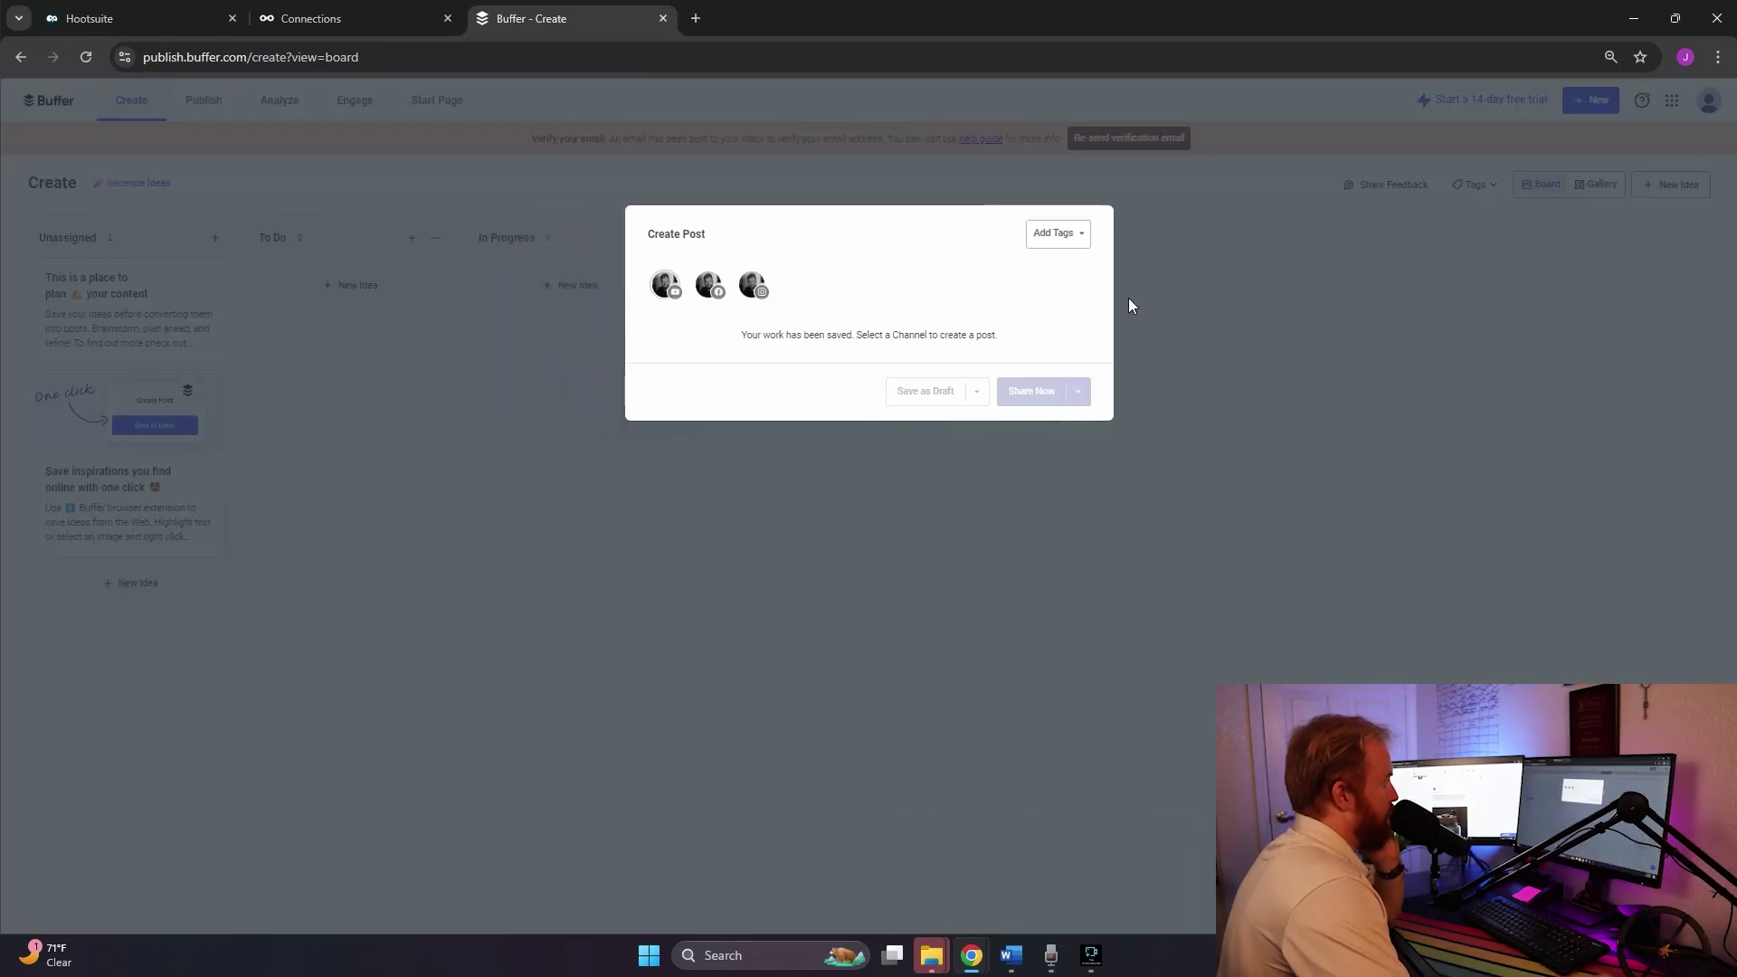
pyautogui.click(1128, 302)
pyautogui.click(968, 532)
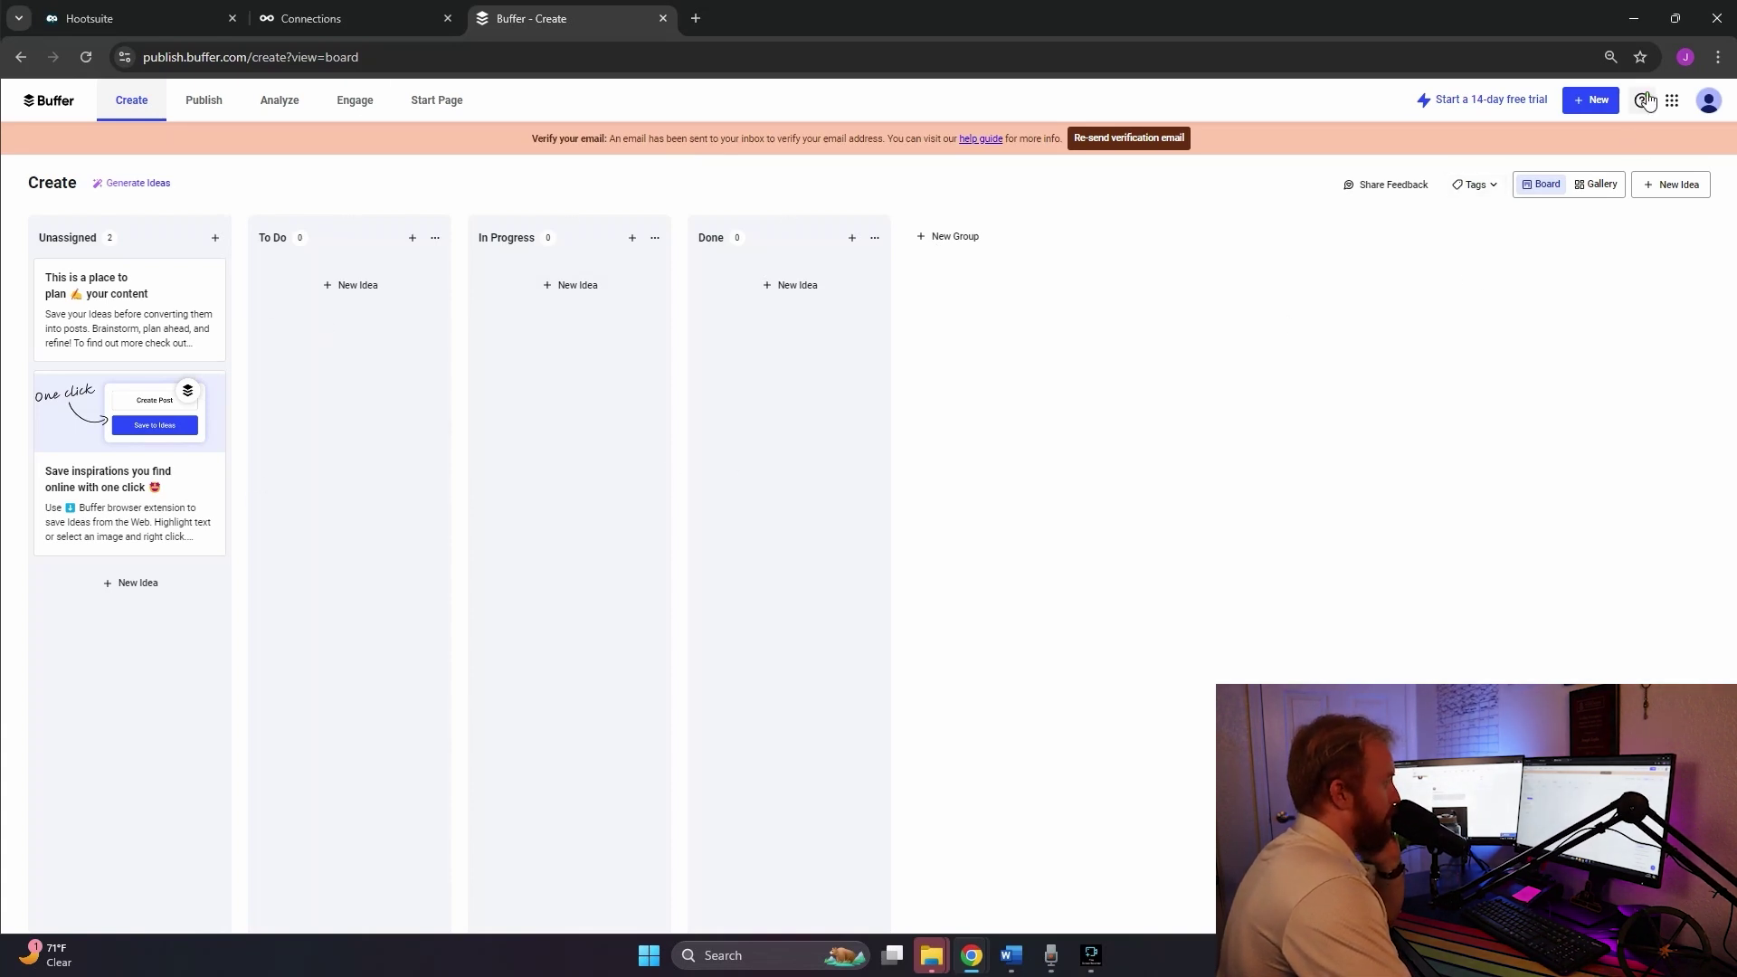
# Start a new post and select the Facebook and Instagram channels for it
pyautogui.click(1574, 106)
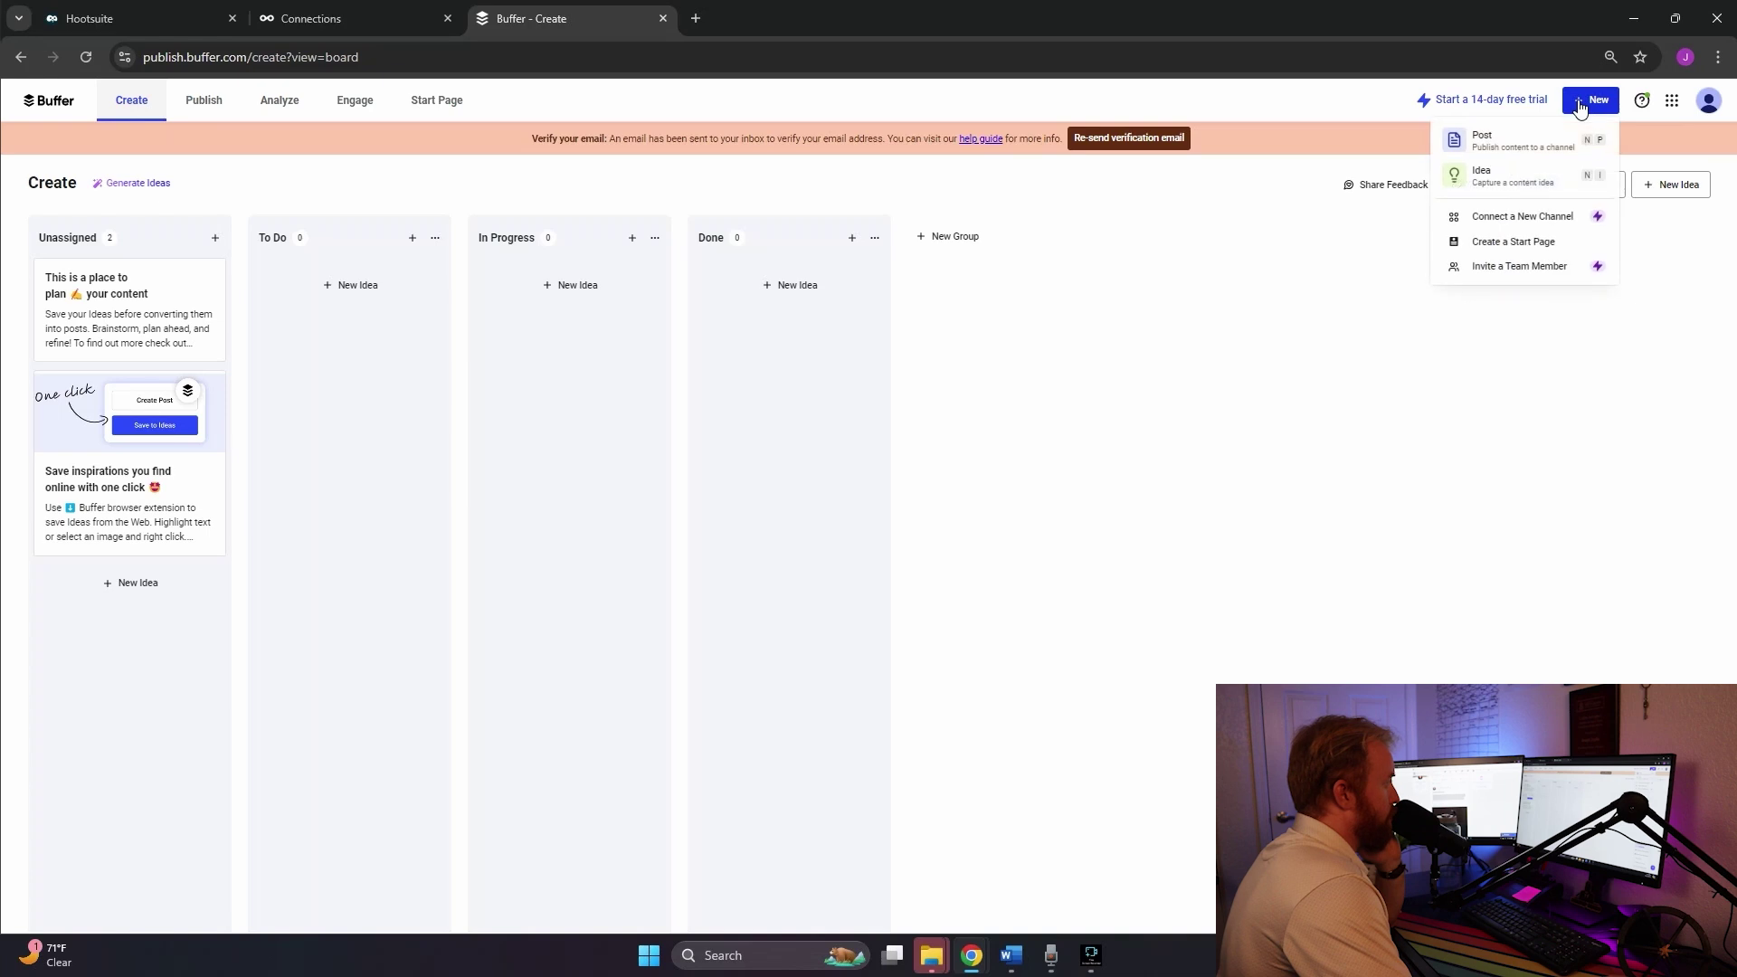
pyautogui.click(1498, 143)
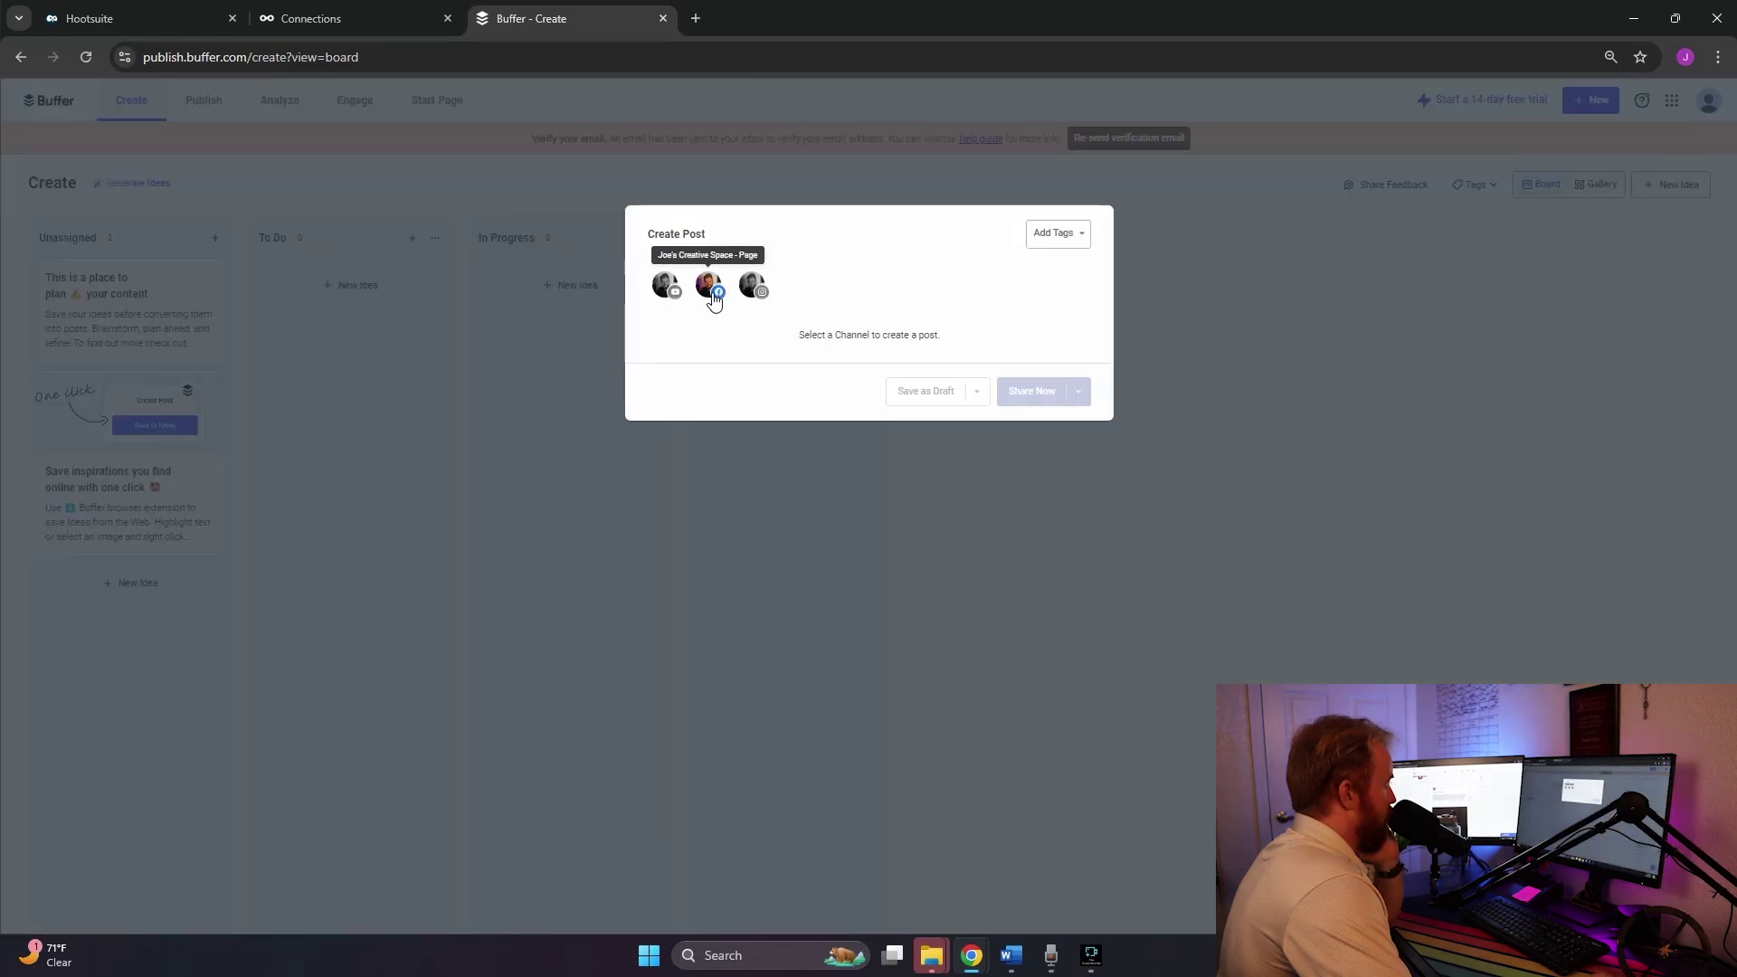
pyautogui.click(758, 291)
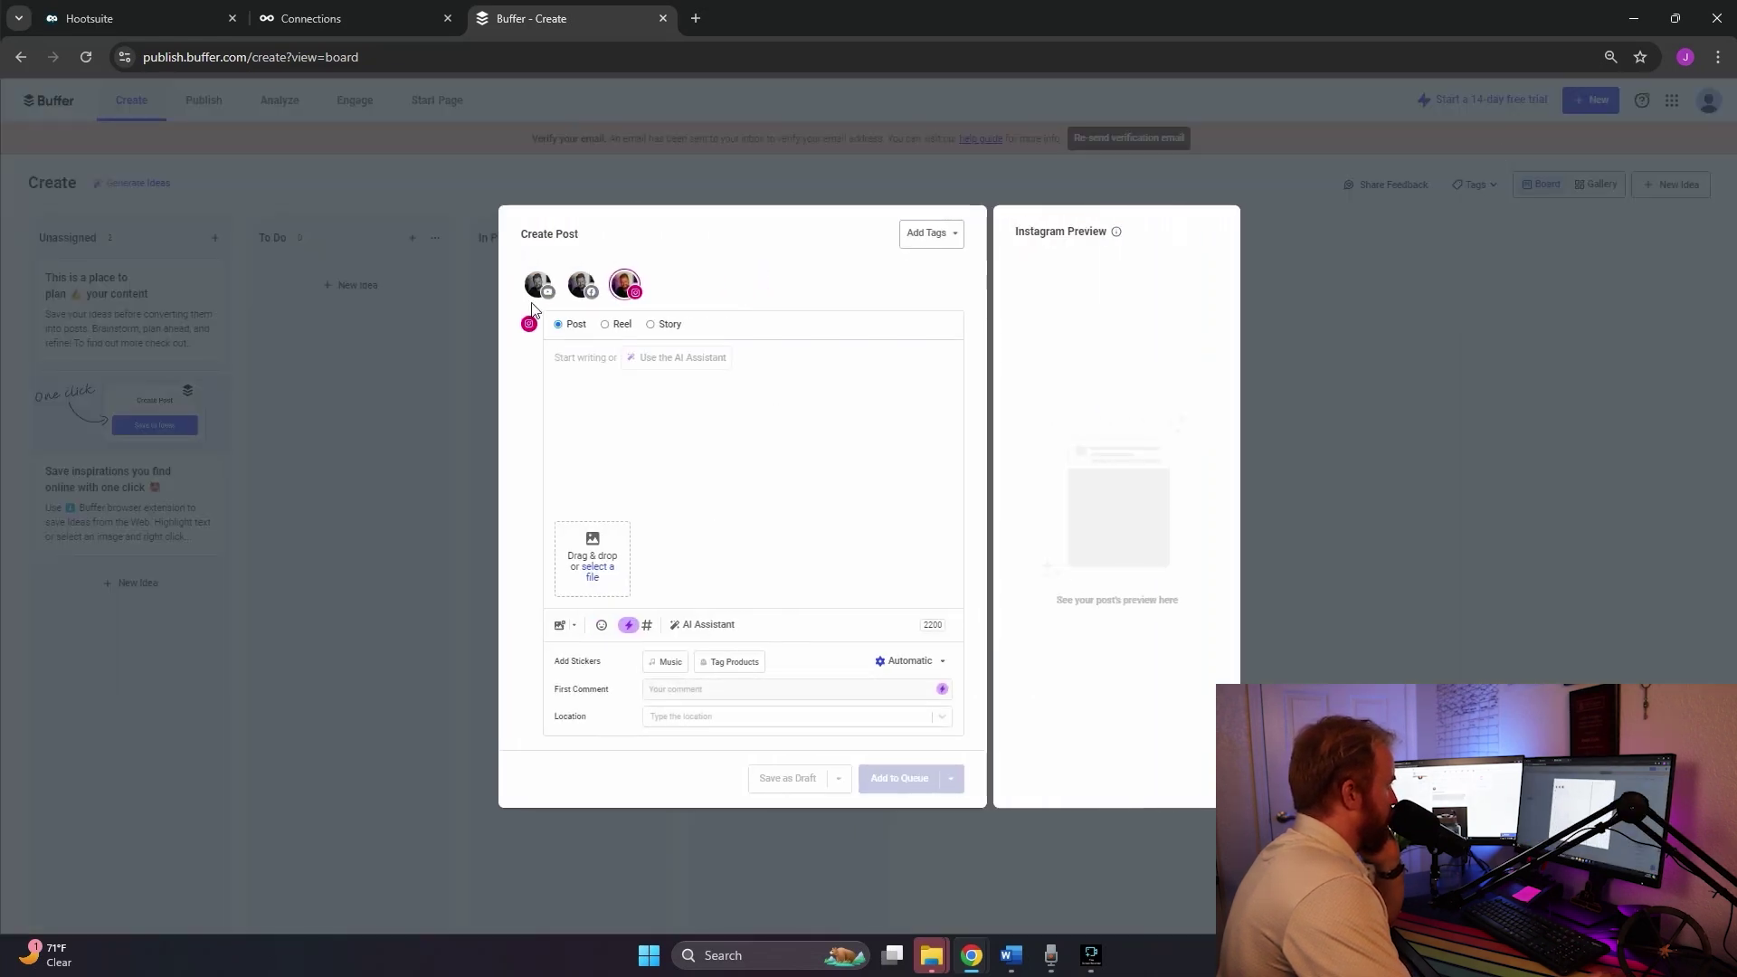
pyautogui.click(666, 285)
pyautogui.click(664, 299)
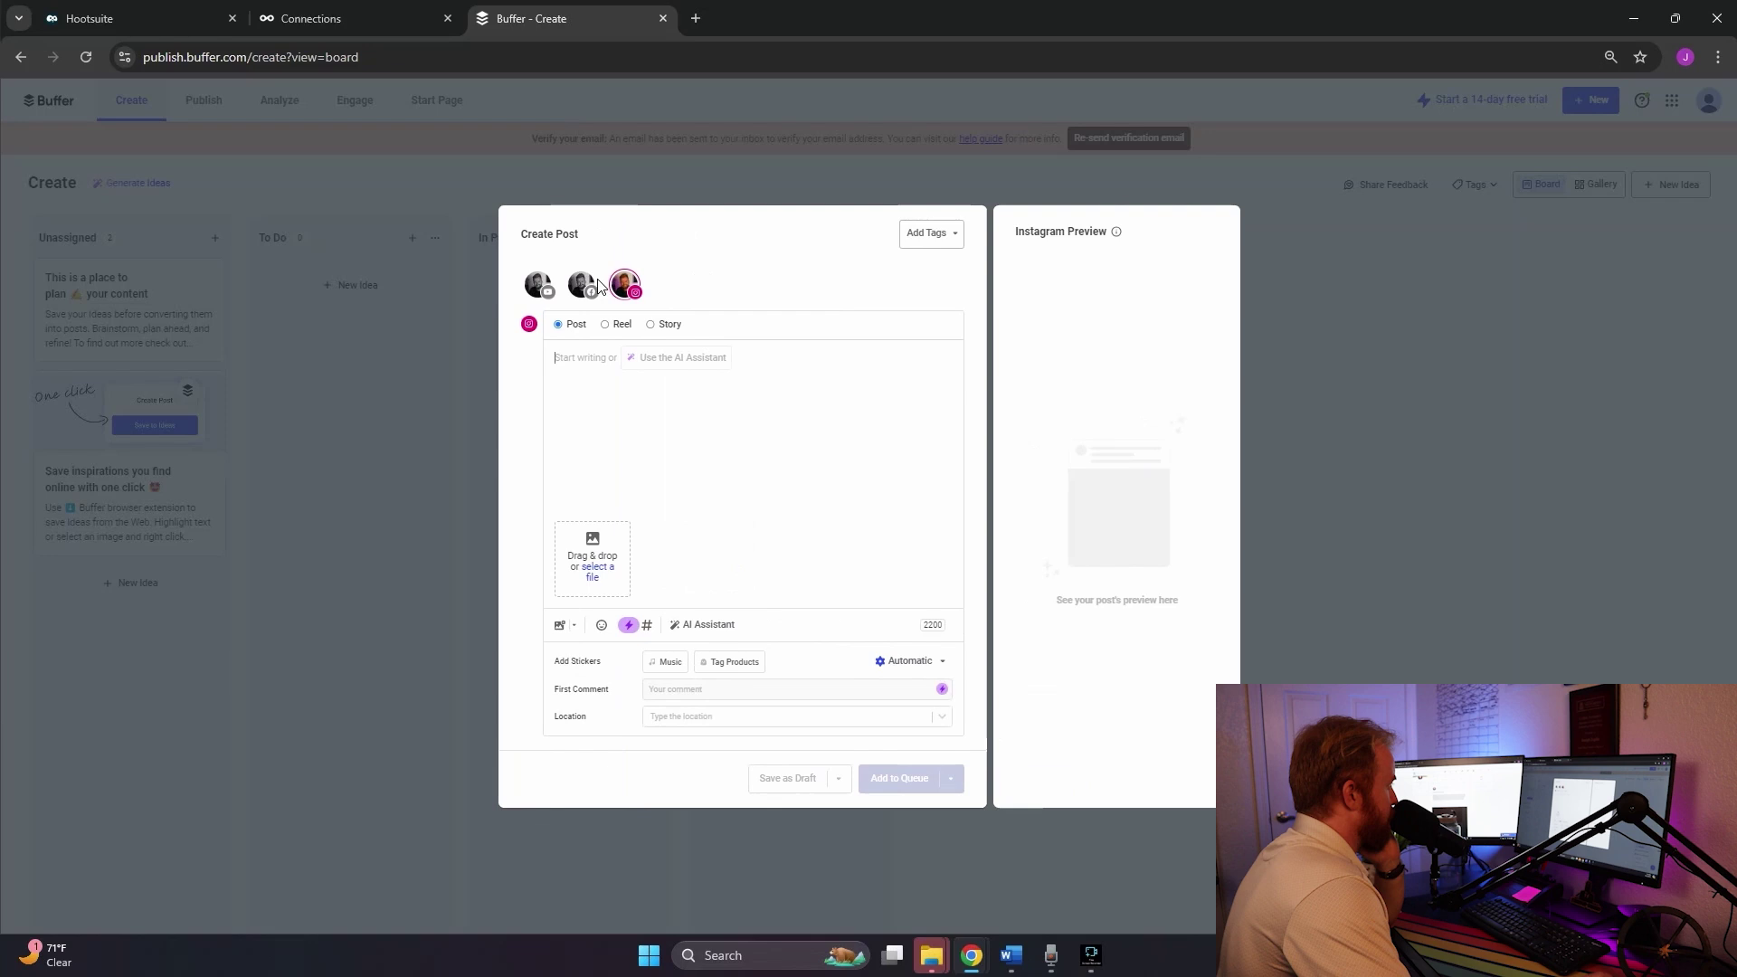
pyautogui.click(712, 294)
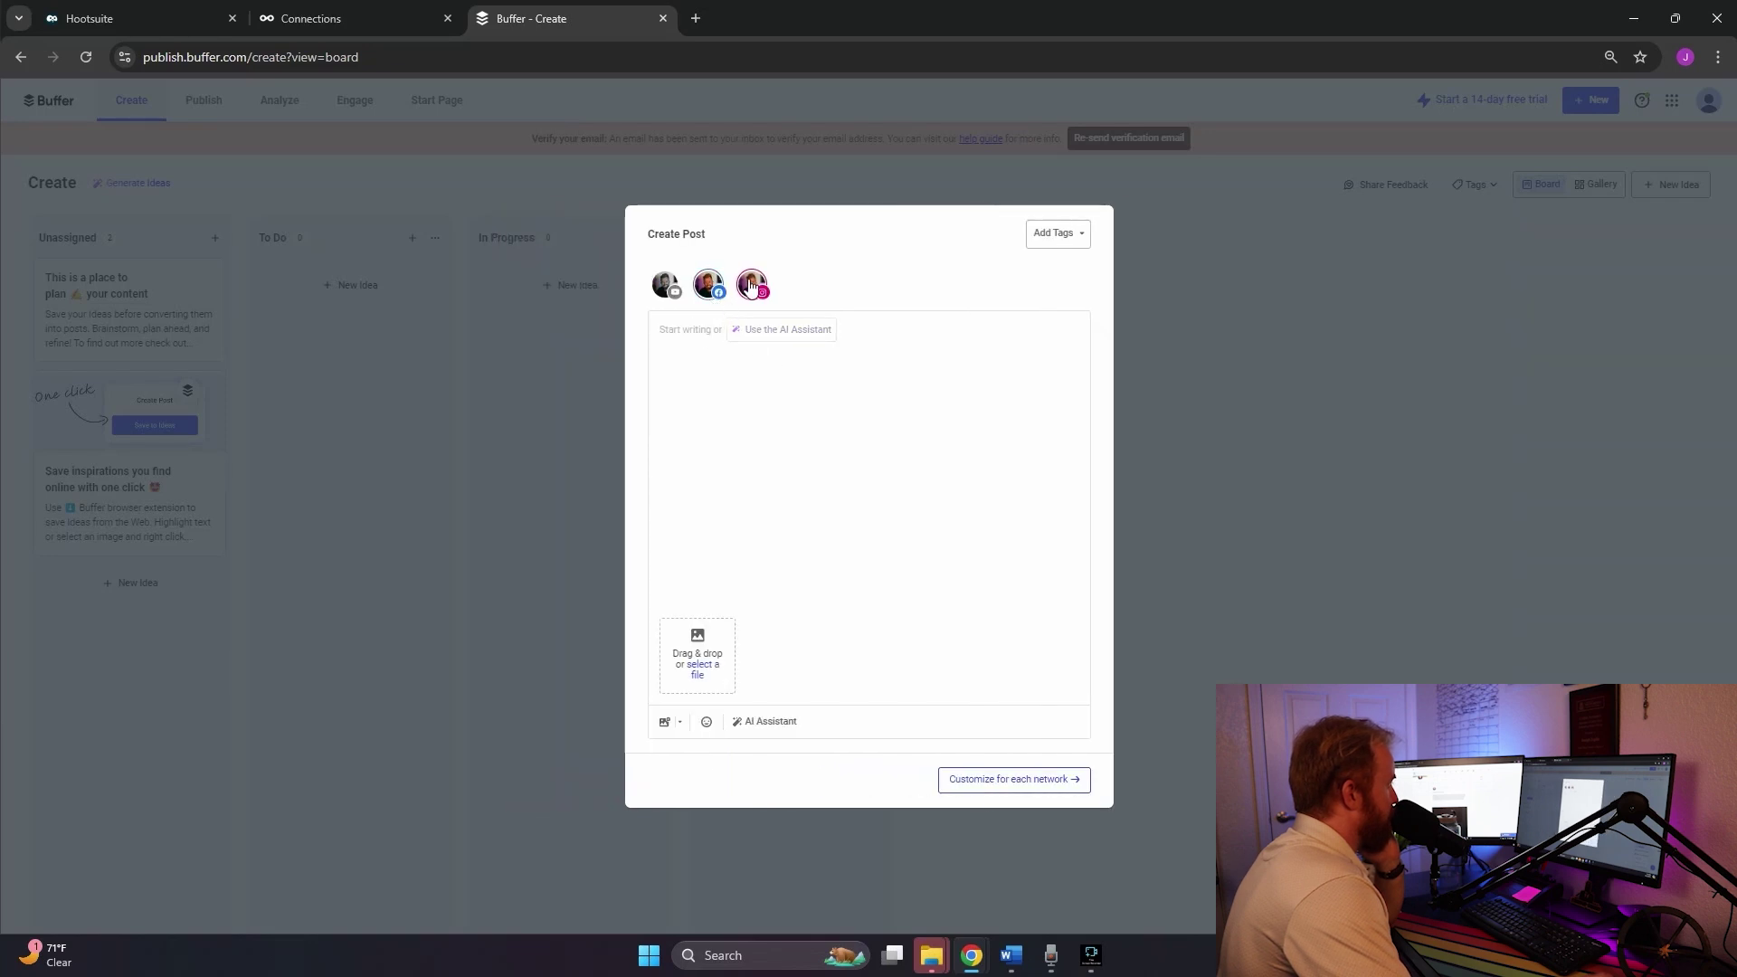
pyautogui.click(750, 286)
pyautogui.click(582, 285)
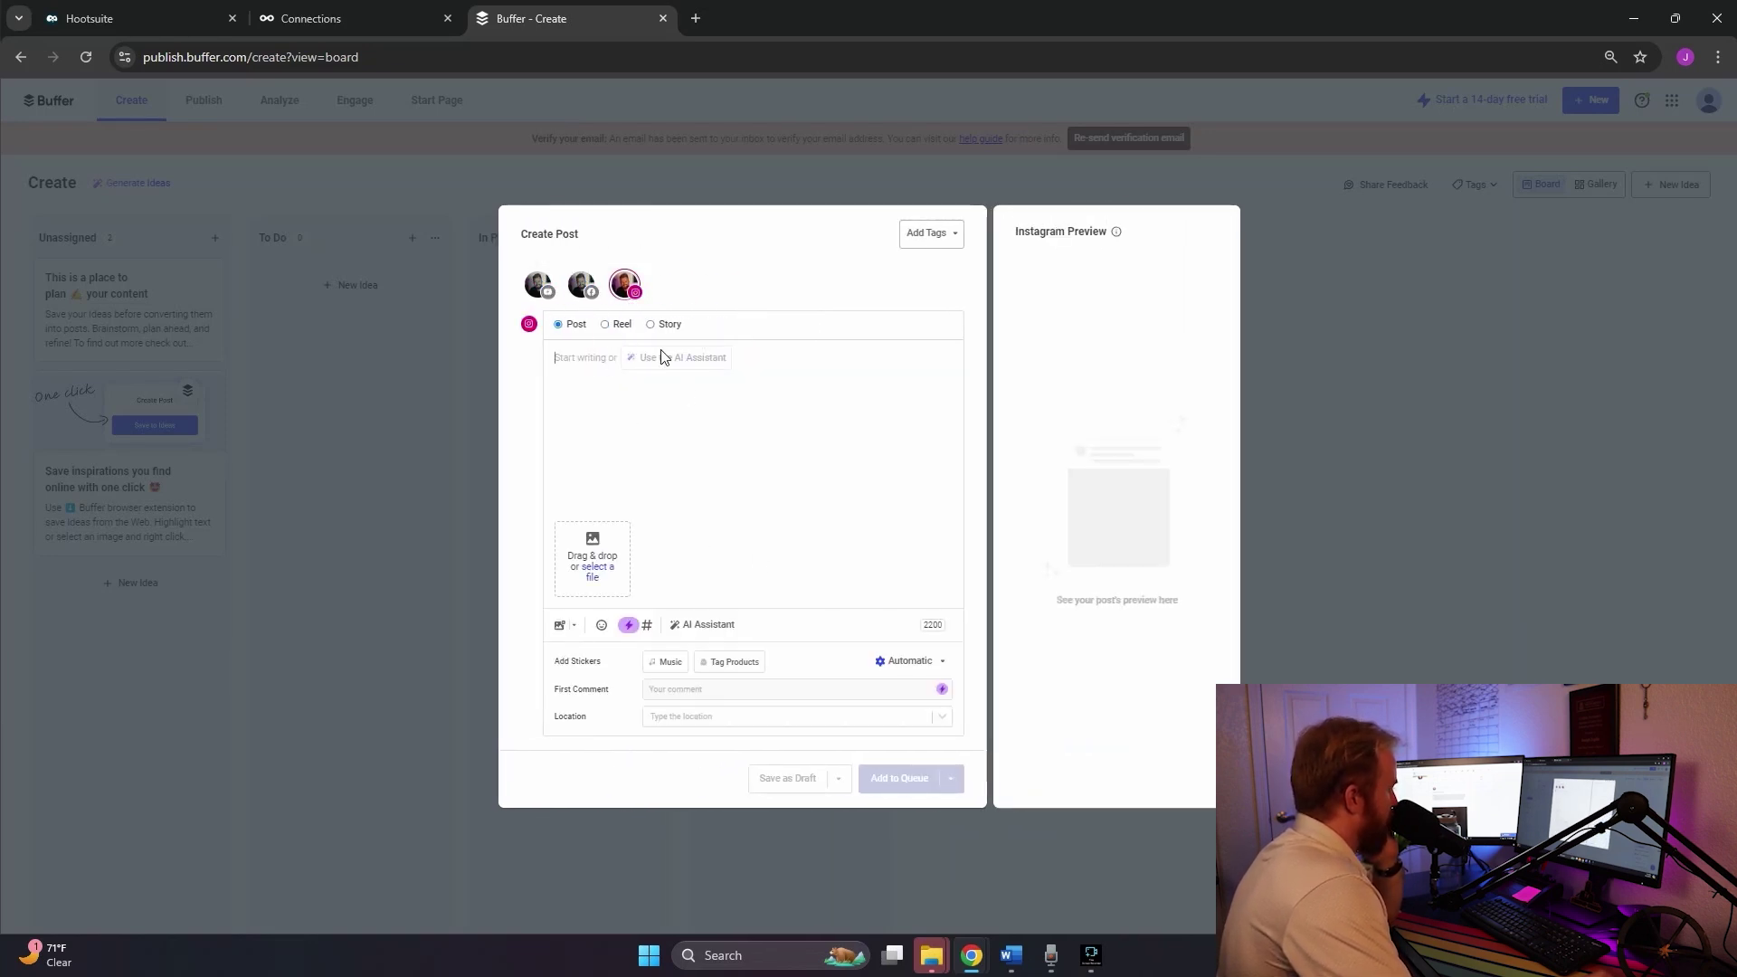
pyautogui.click(584, 286)
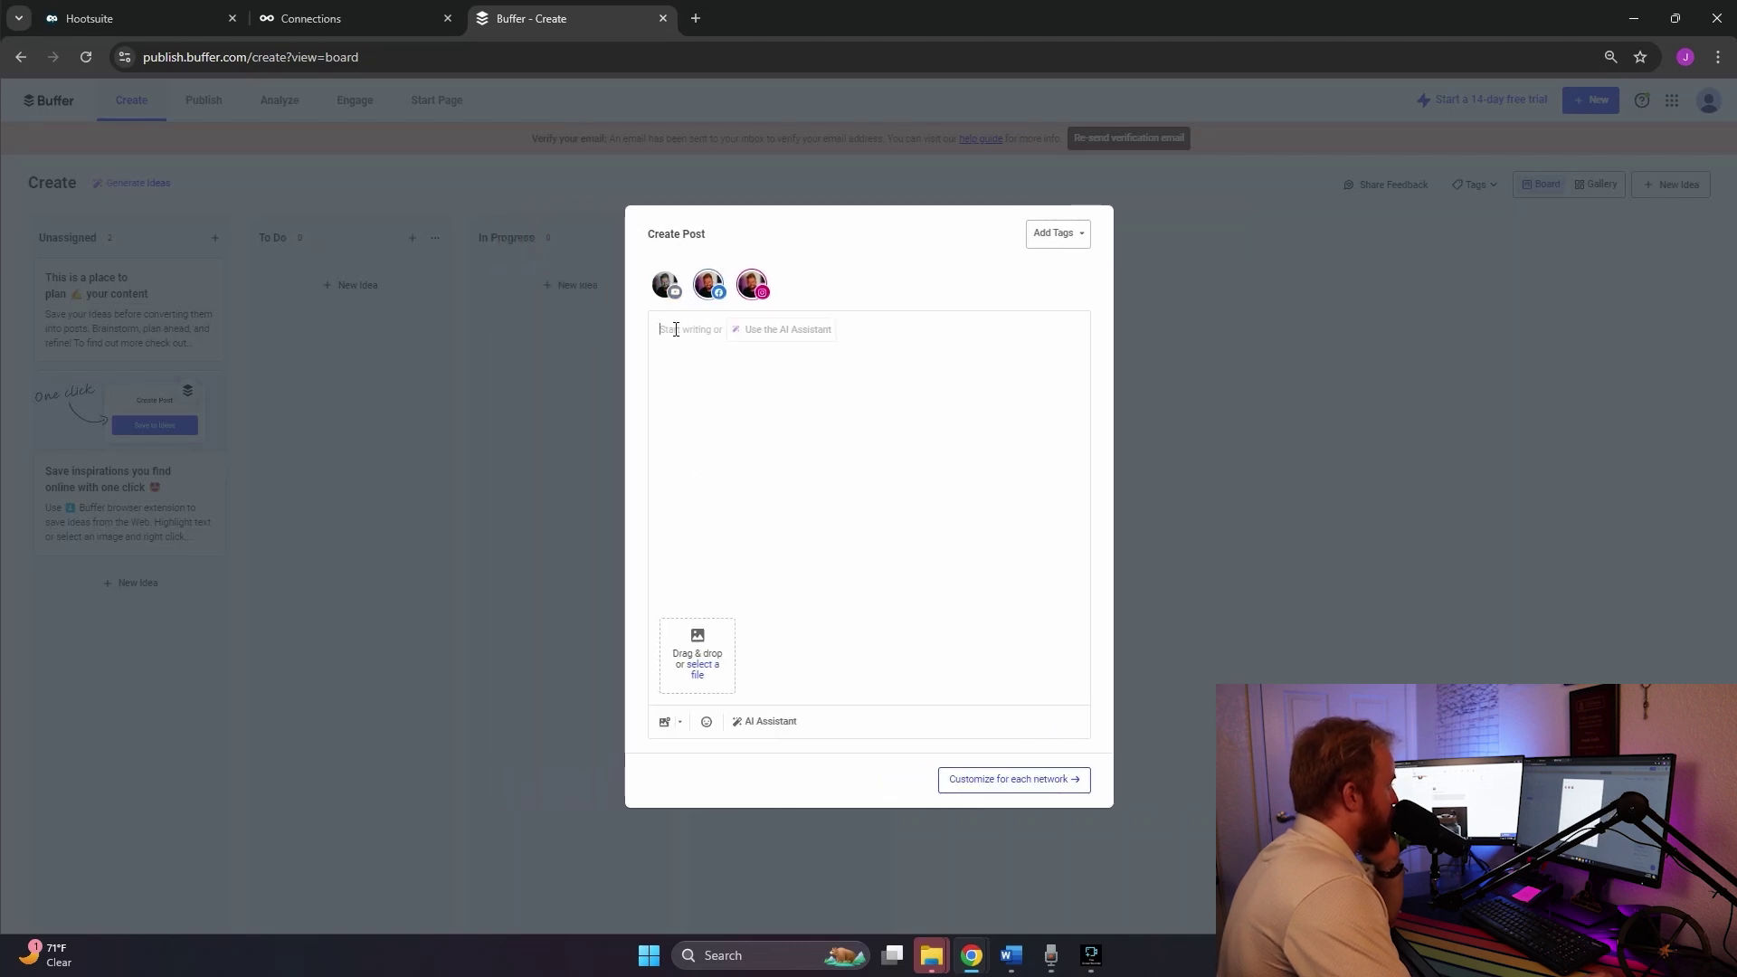
pyautogui.click(1051, 956)
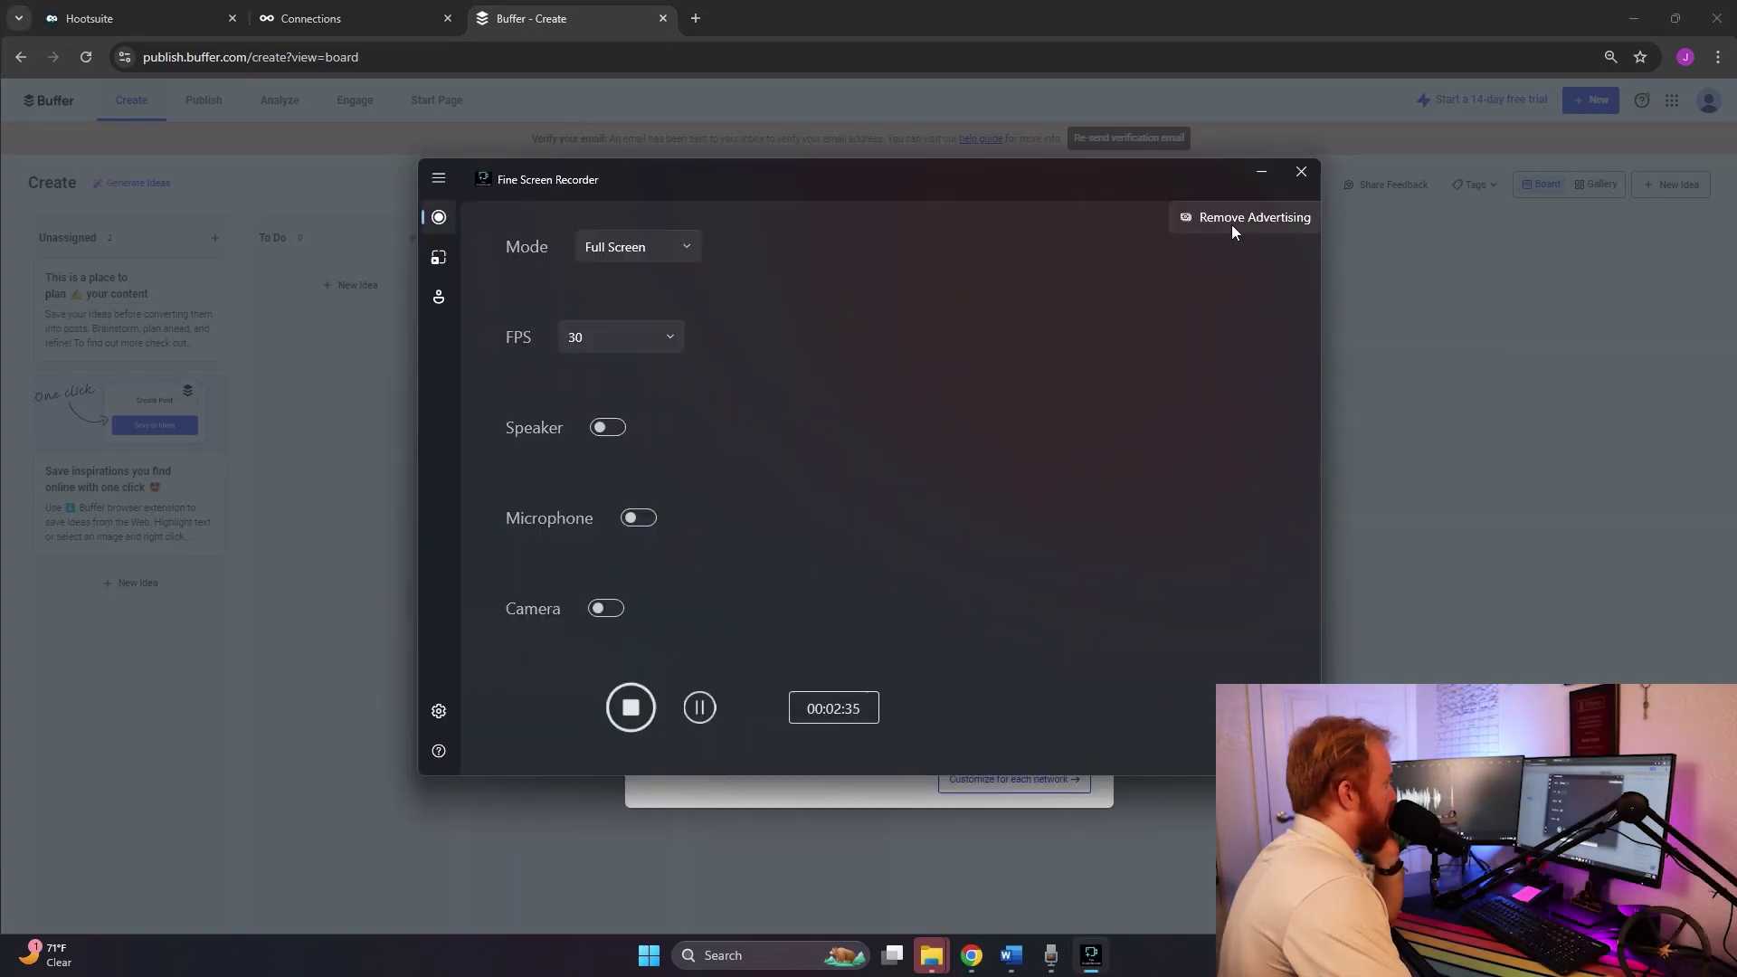
pyautogui.click(692, 134)
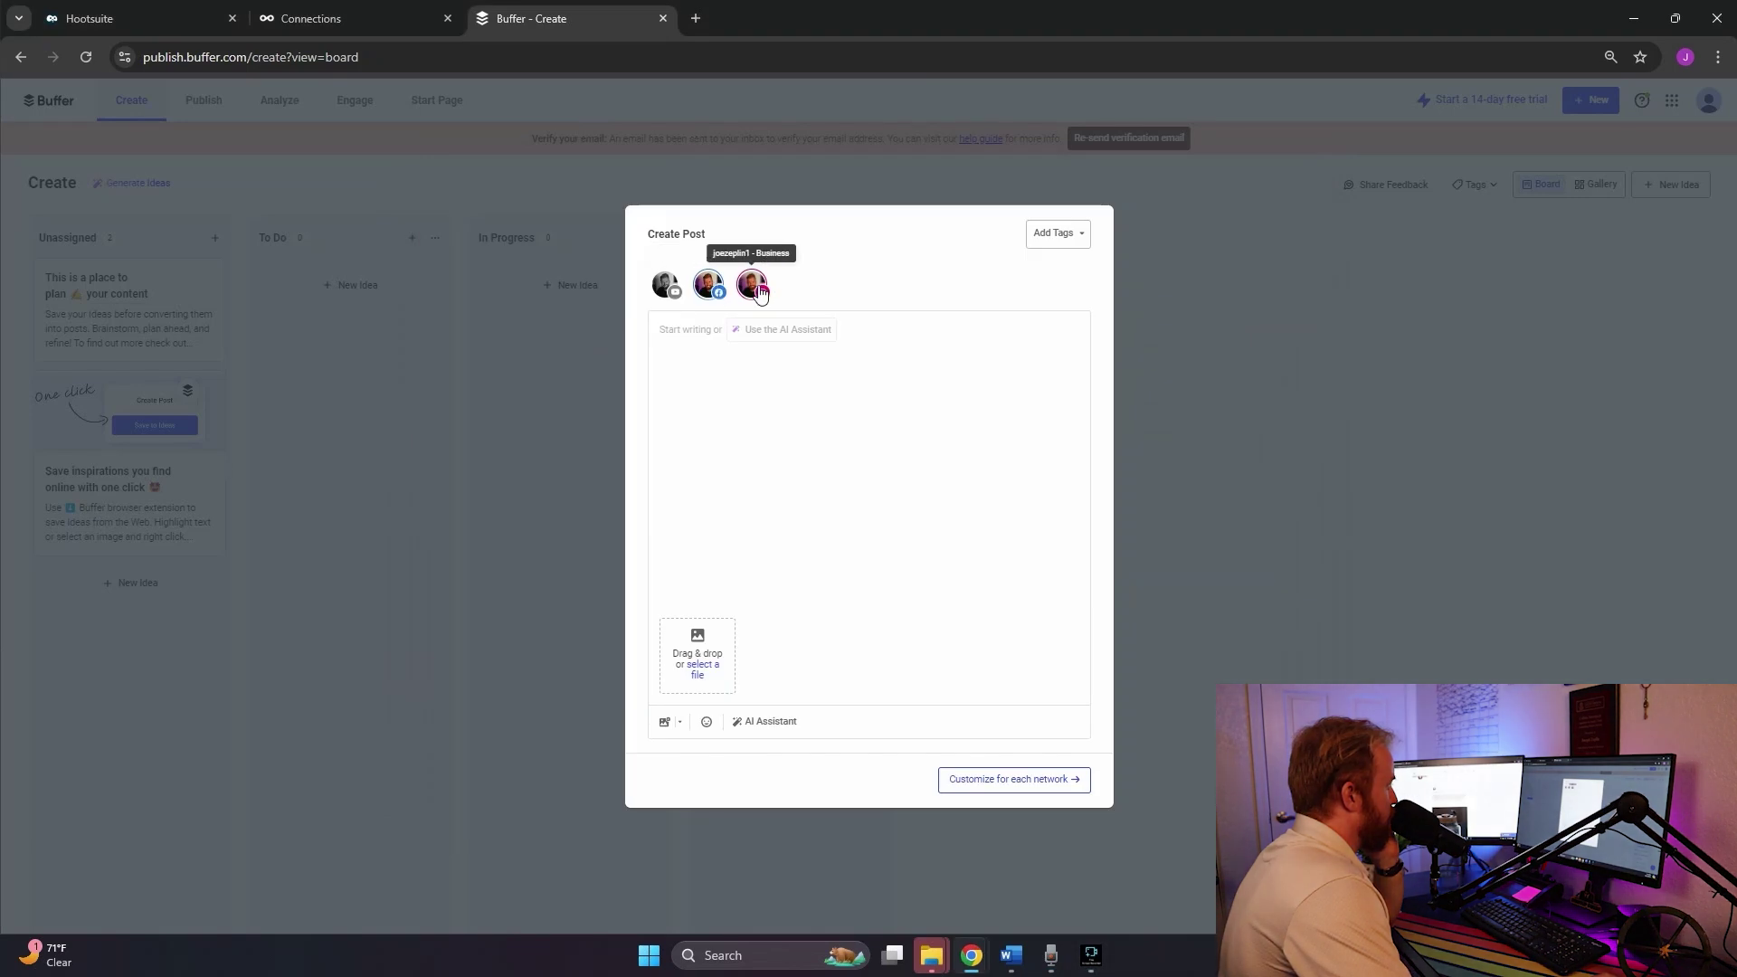
# Turn the Facebook channel off and on to check Instagram's Reel and Story options, ending with both channels selected
pyautogui.click(708, 283)
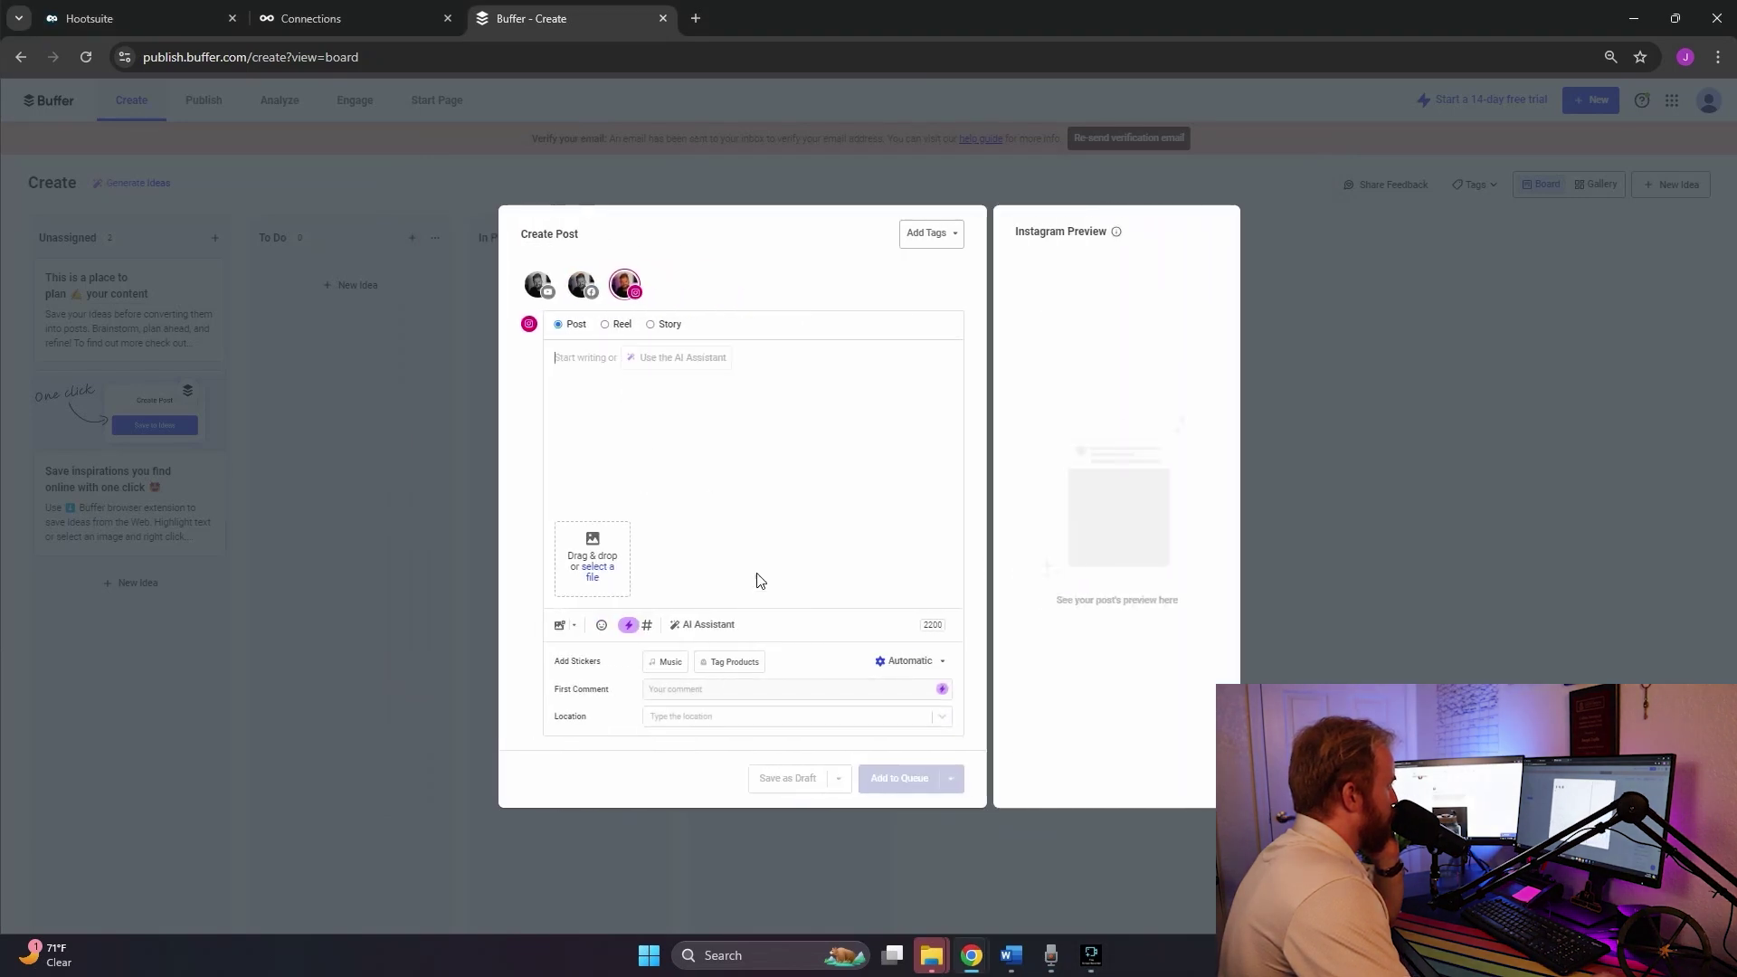
pyautogui.click(610, 328)
pyautogui.click(652, 326)
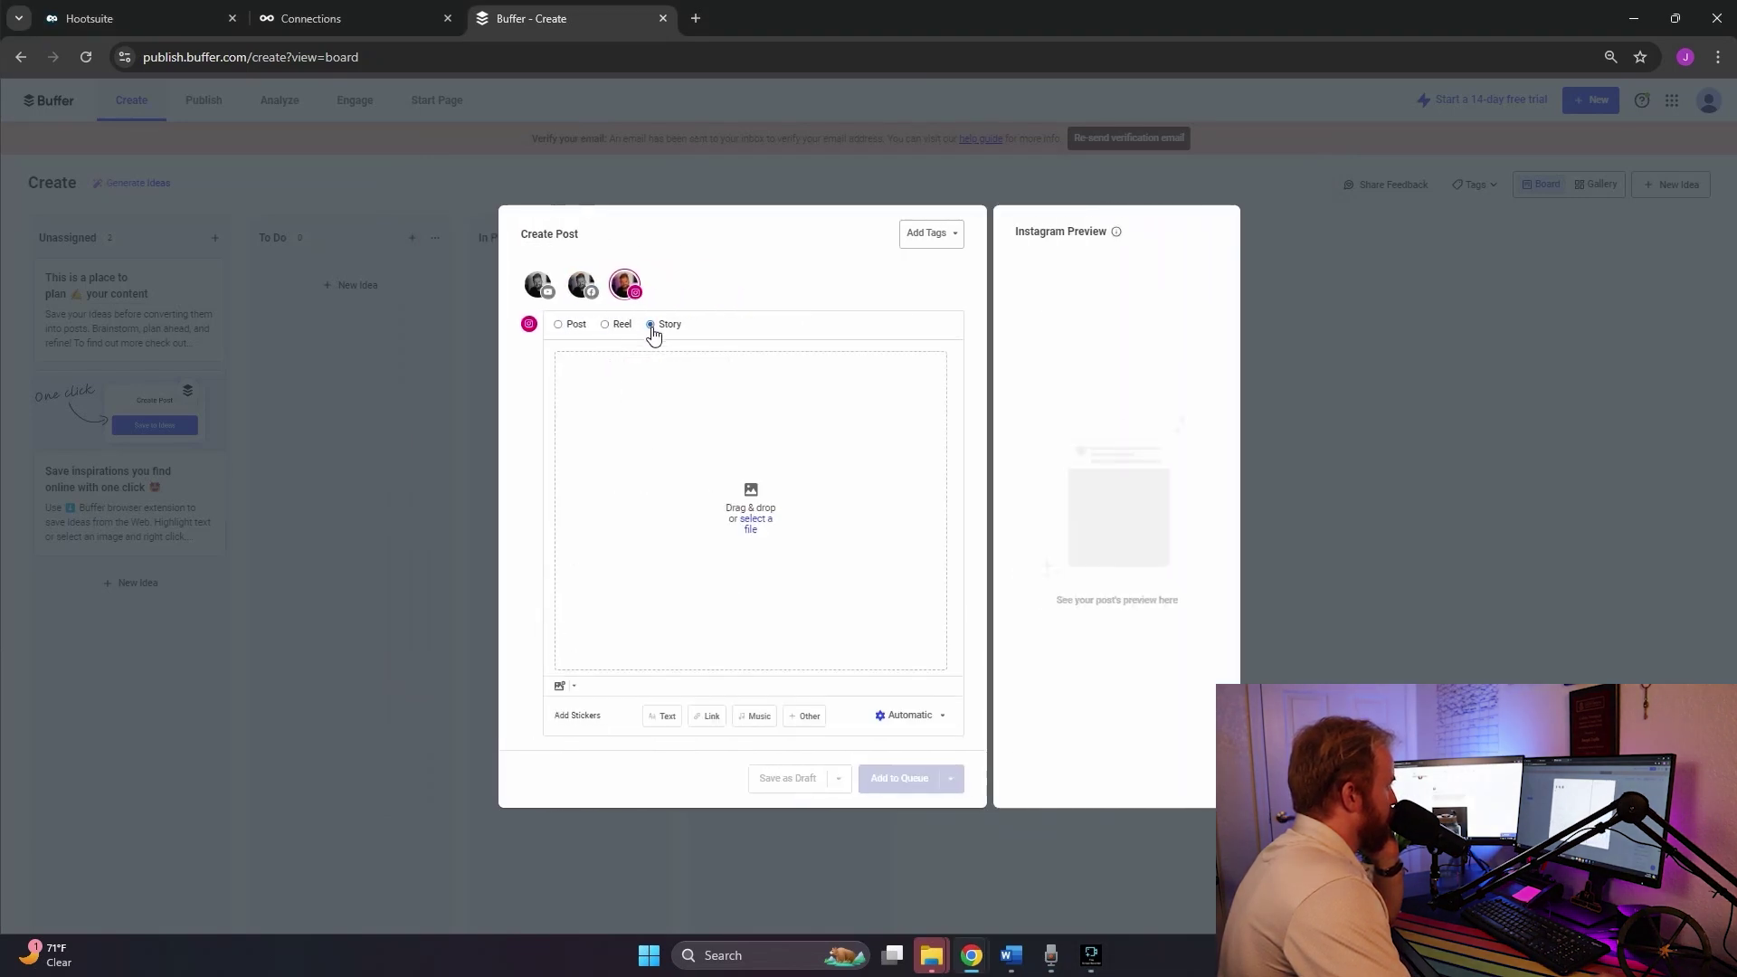
pyautogui.click(608, 326)
pyautogui.click(582, 283)
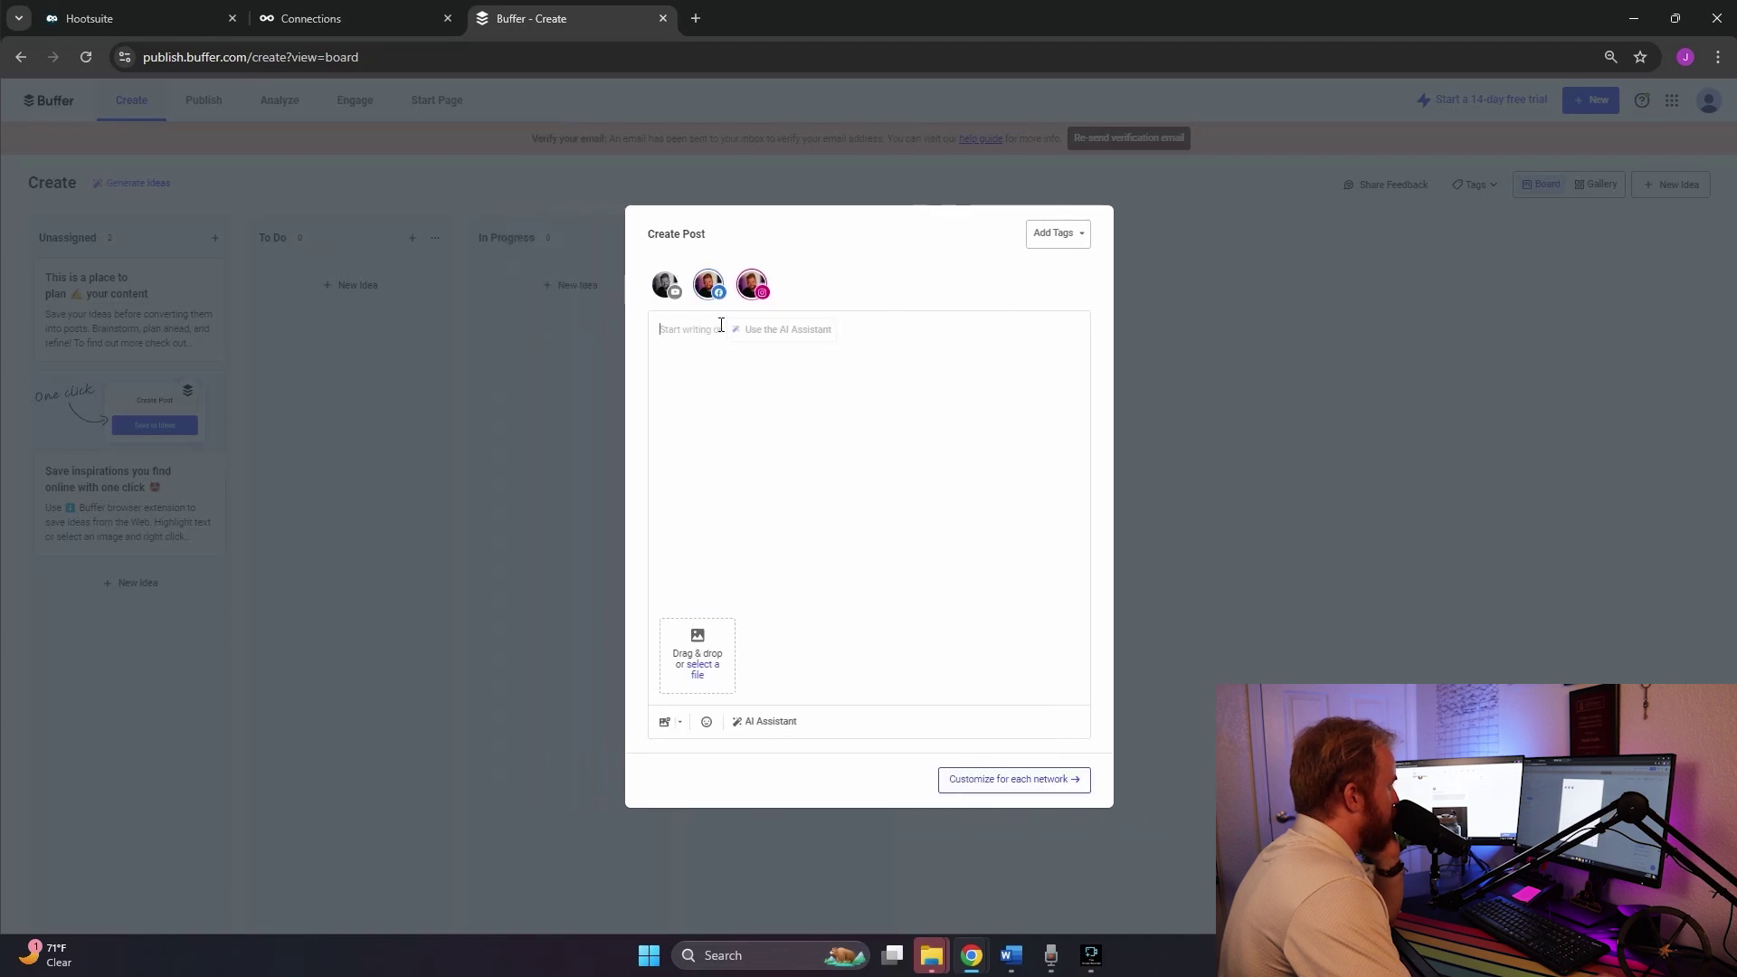
pyautogui.click(624, 283)
pyautogui.click(582, 283)
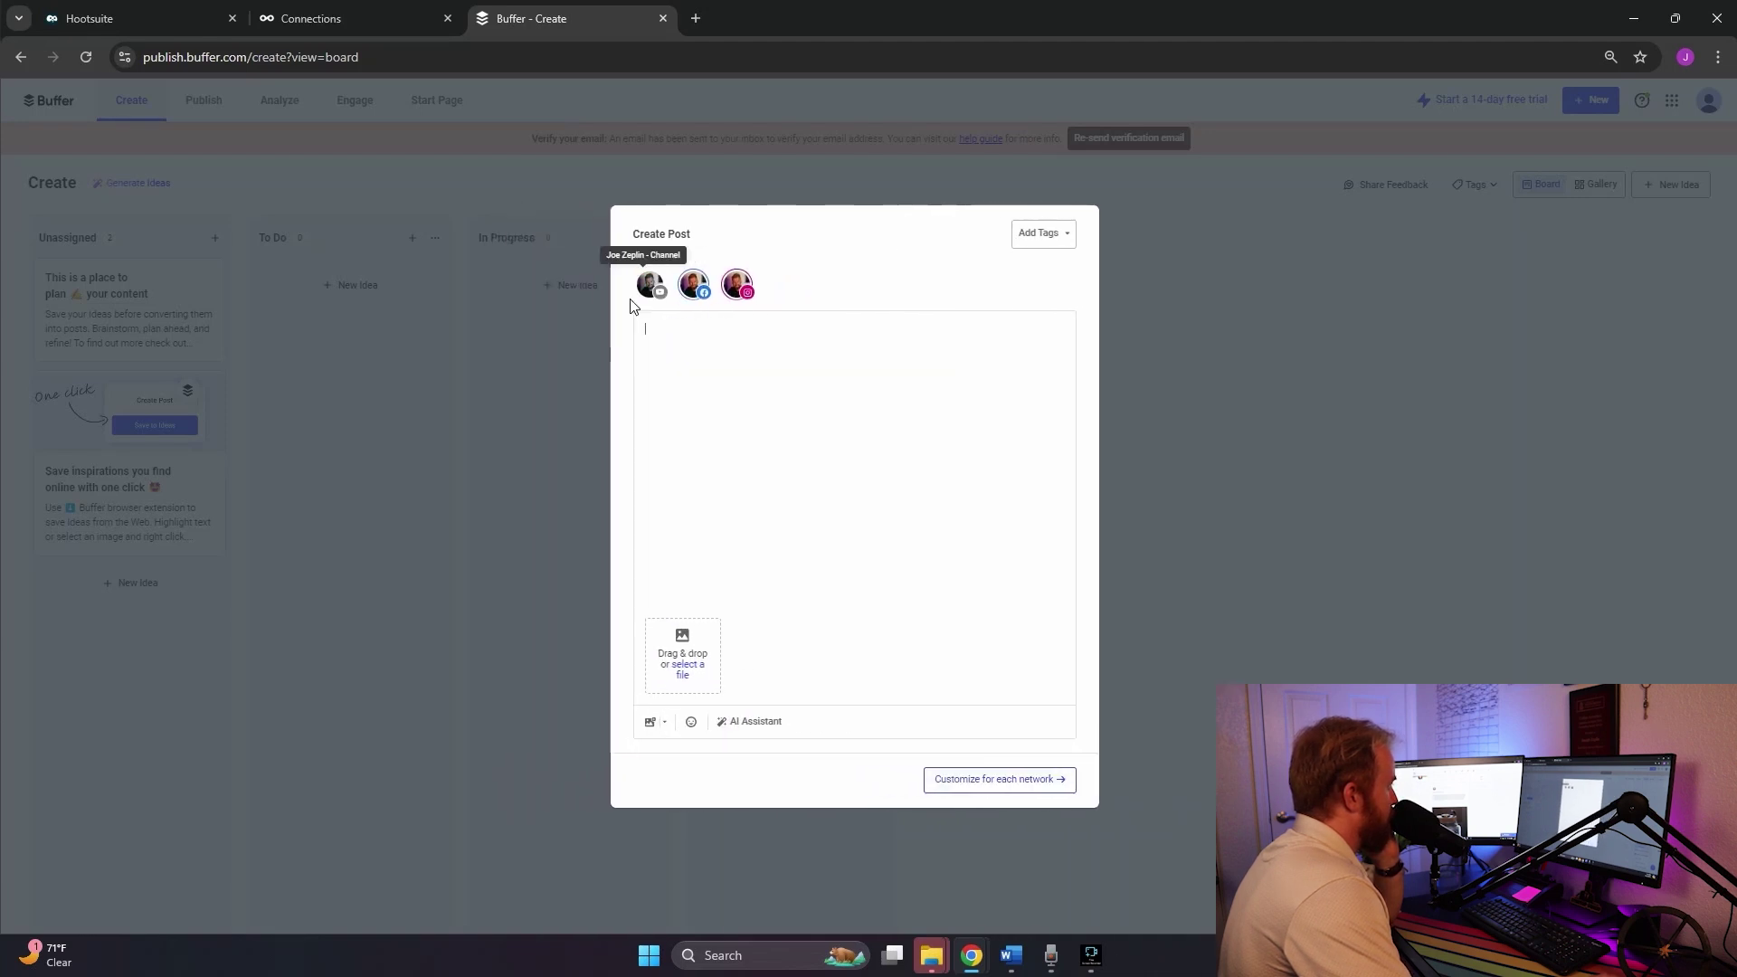
pyautogui.click(738, 284)
pyautogui.click(582, 283)
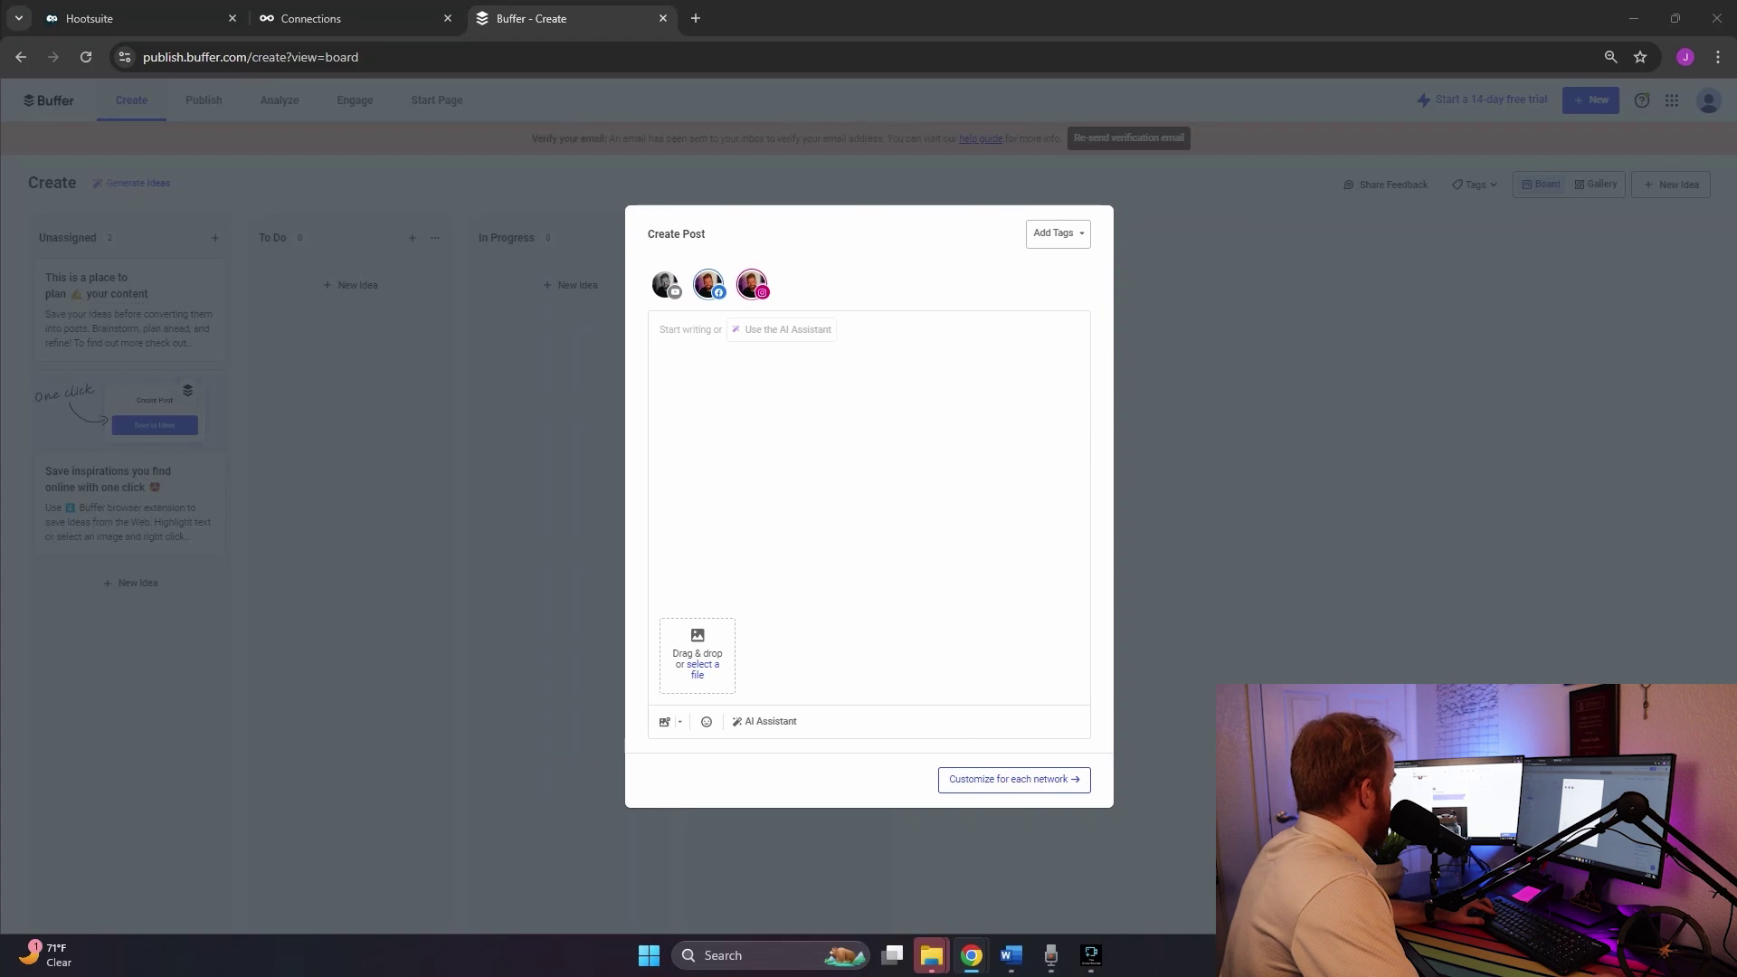
# Fill the post with the "Big Announcement!" text about the "100 Videos in 100 Days" challenge
pyautogui.click(734, 423)
pyautogui.write('🚀 Big Announcement! 🚀  I\'m taking on a personal challenge of posting "100 Videos in 100 Days"! 🎥 After months of planning, I\'m finally ready to share insights on AI, Business, & Tech to help you automate your daily life & boost your productivity. I can\'t wait for you to check it out - hope you find the content valuable! 🙌')
# Select the entire post text, open Refine with AI on it and go through the AI Assistant's introduction
pyautogui.hotkey('ctrl', 'a')
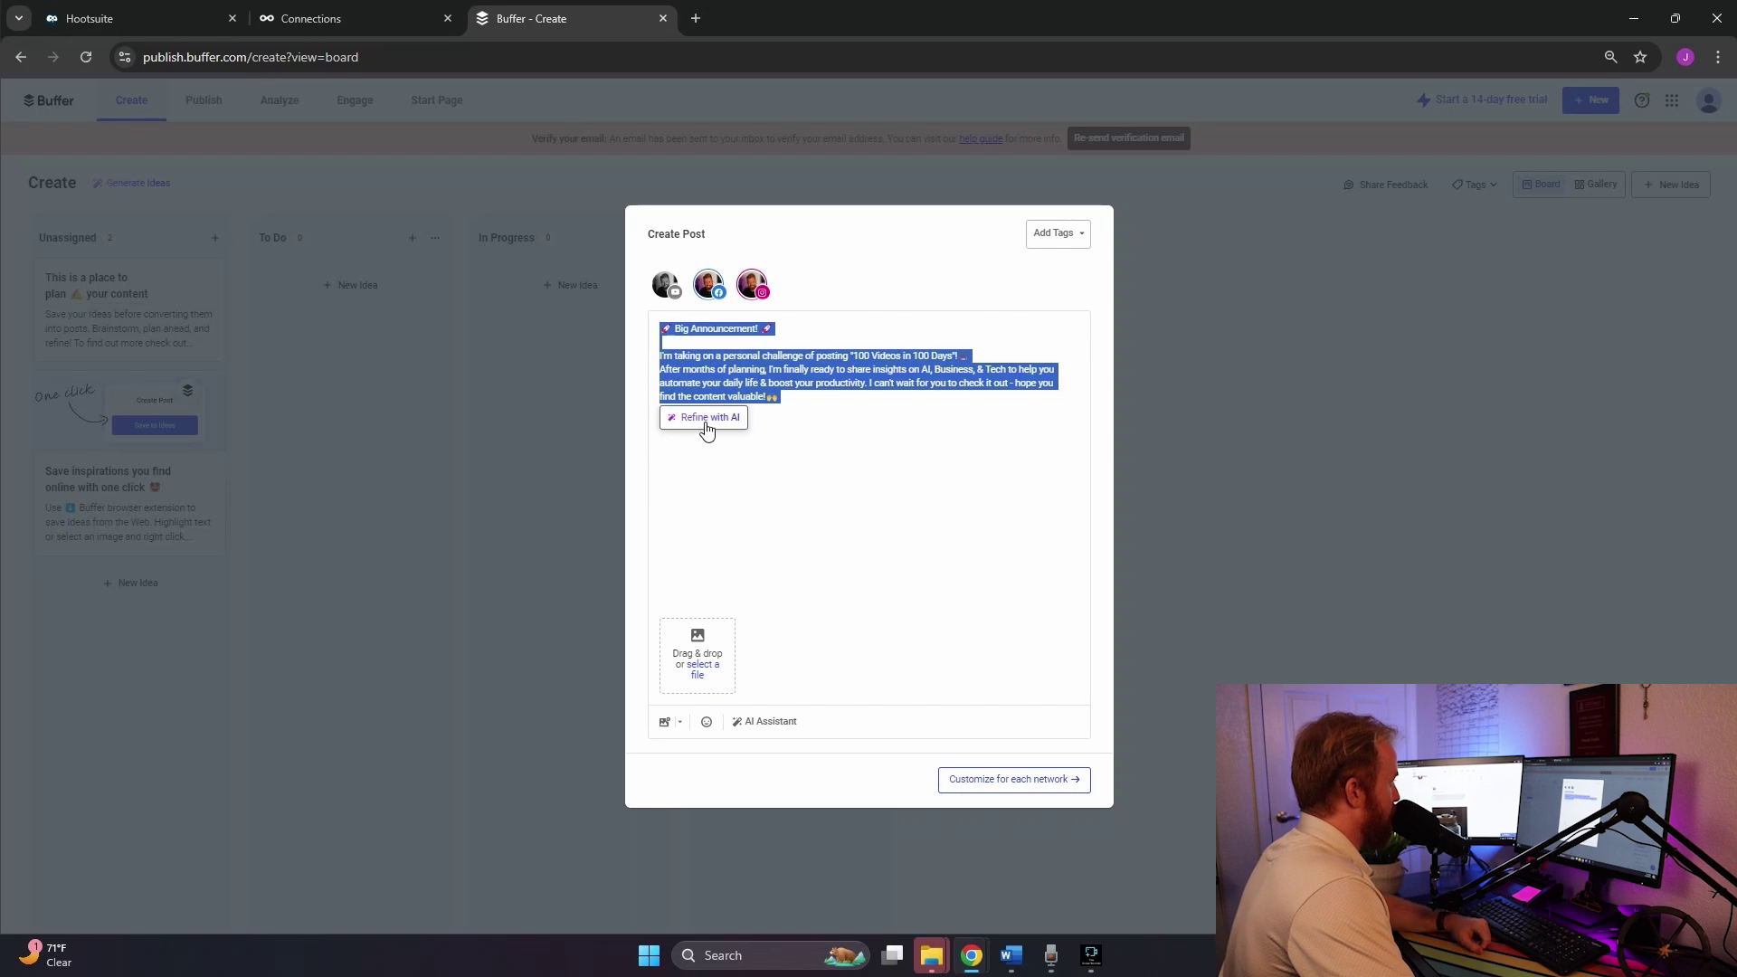
pyautogui.hotkey('ctrl', '+')
pyautogui.hotkey('ctrl', '+')
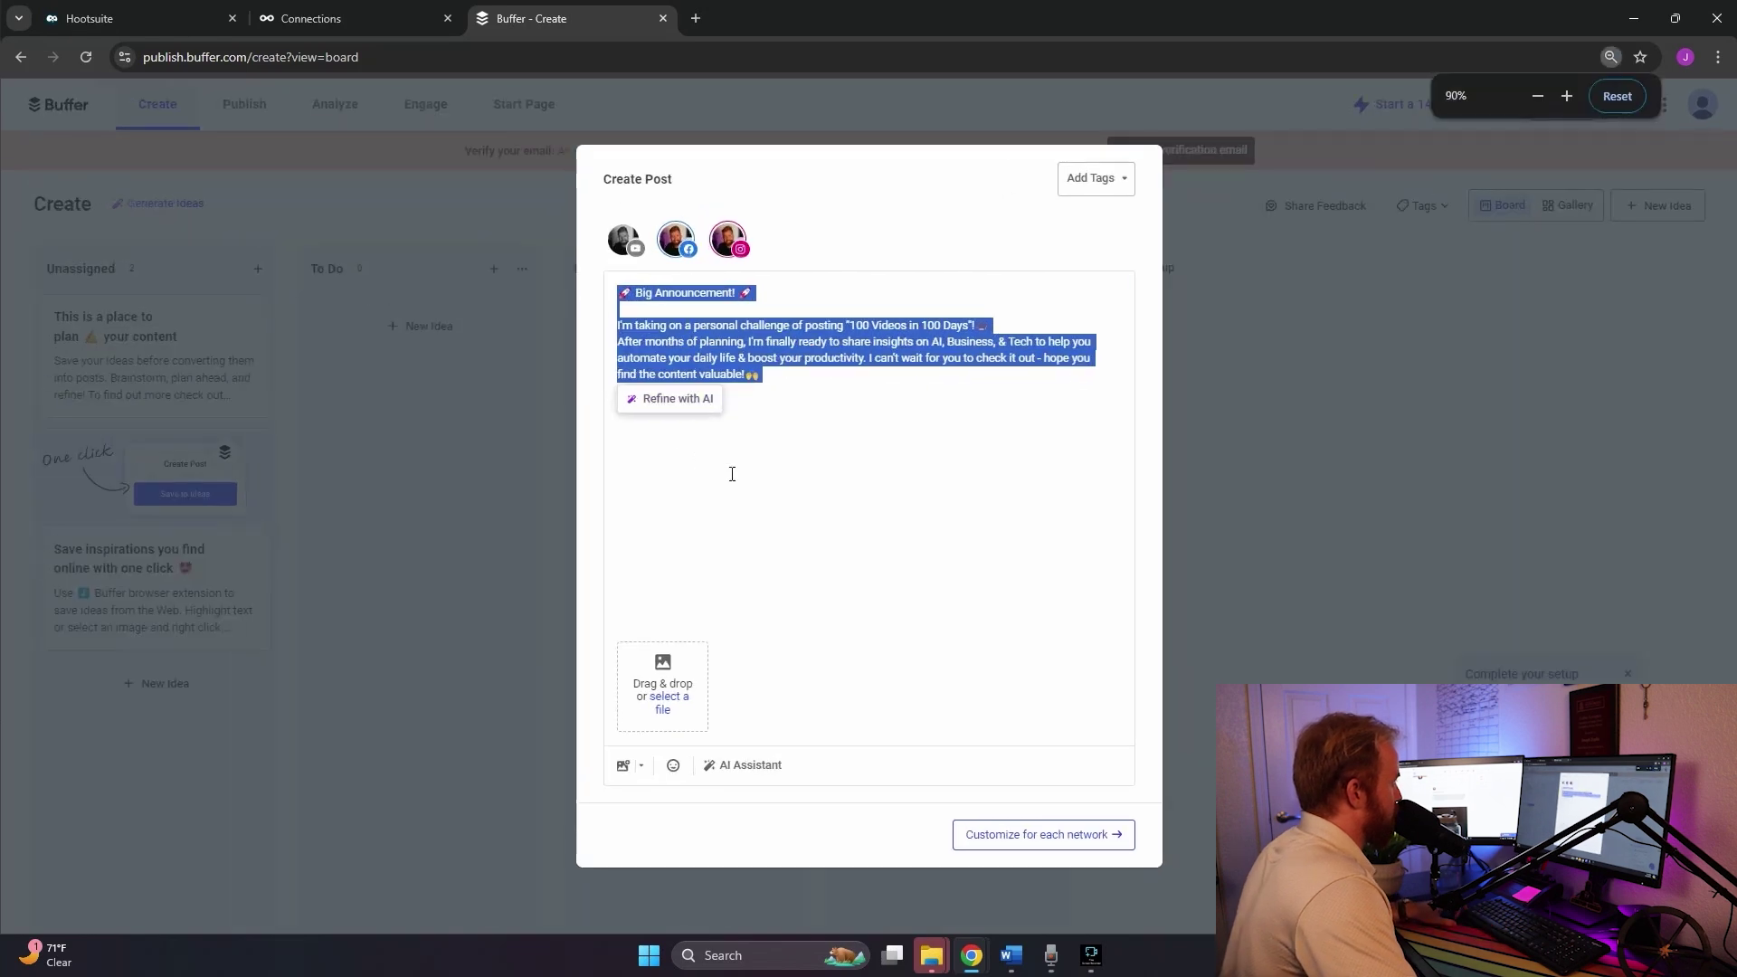
pyautogui.click(681, 414)
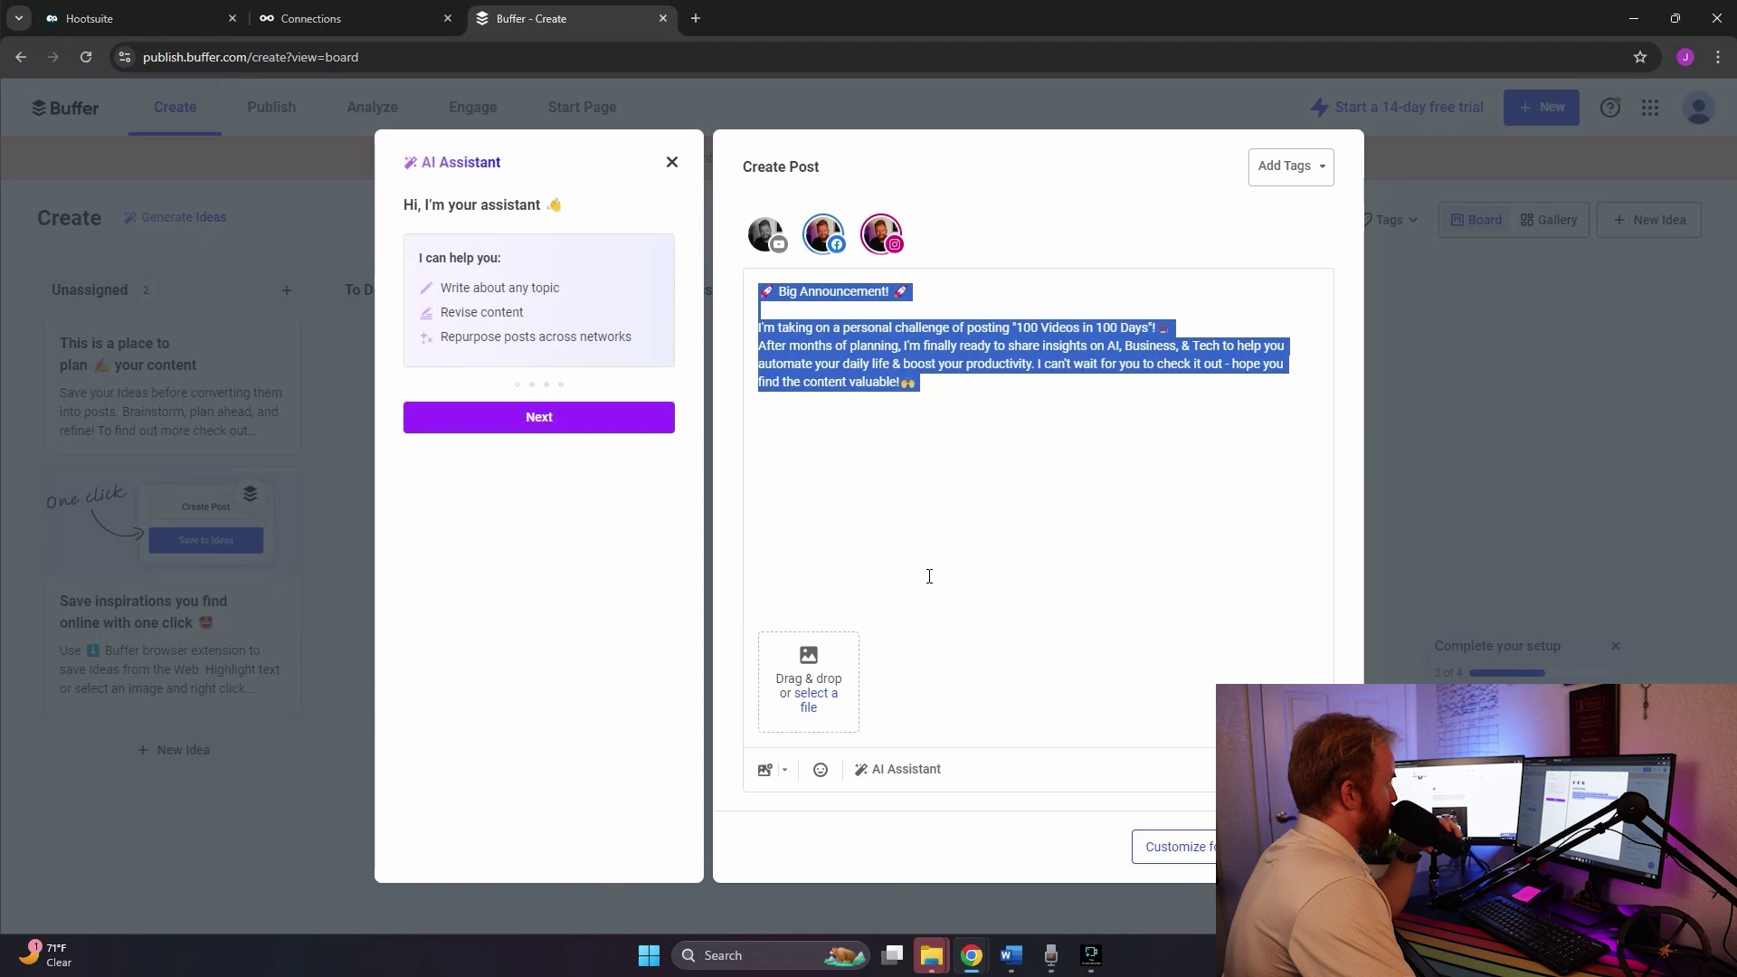
pyautogui.click(511, 421)
pyautogui.click(517, 398)
pyautogui.click(519, 399)
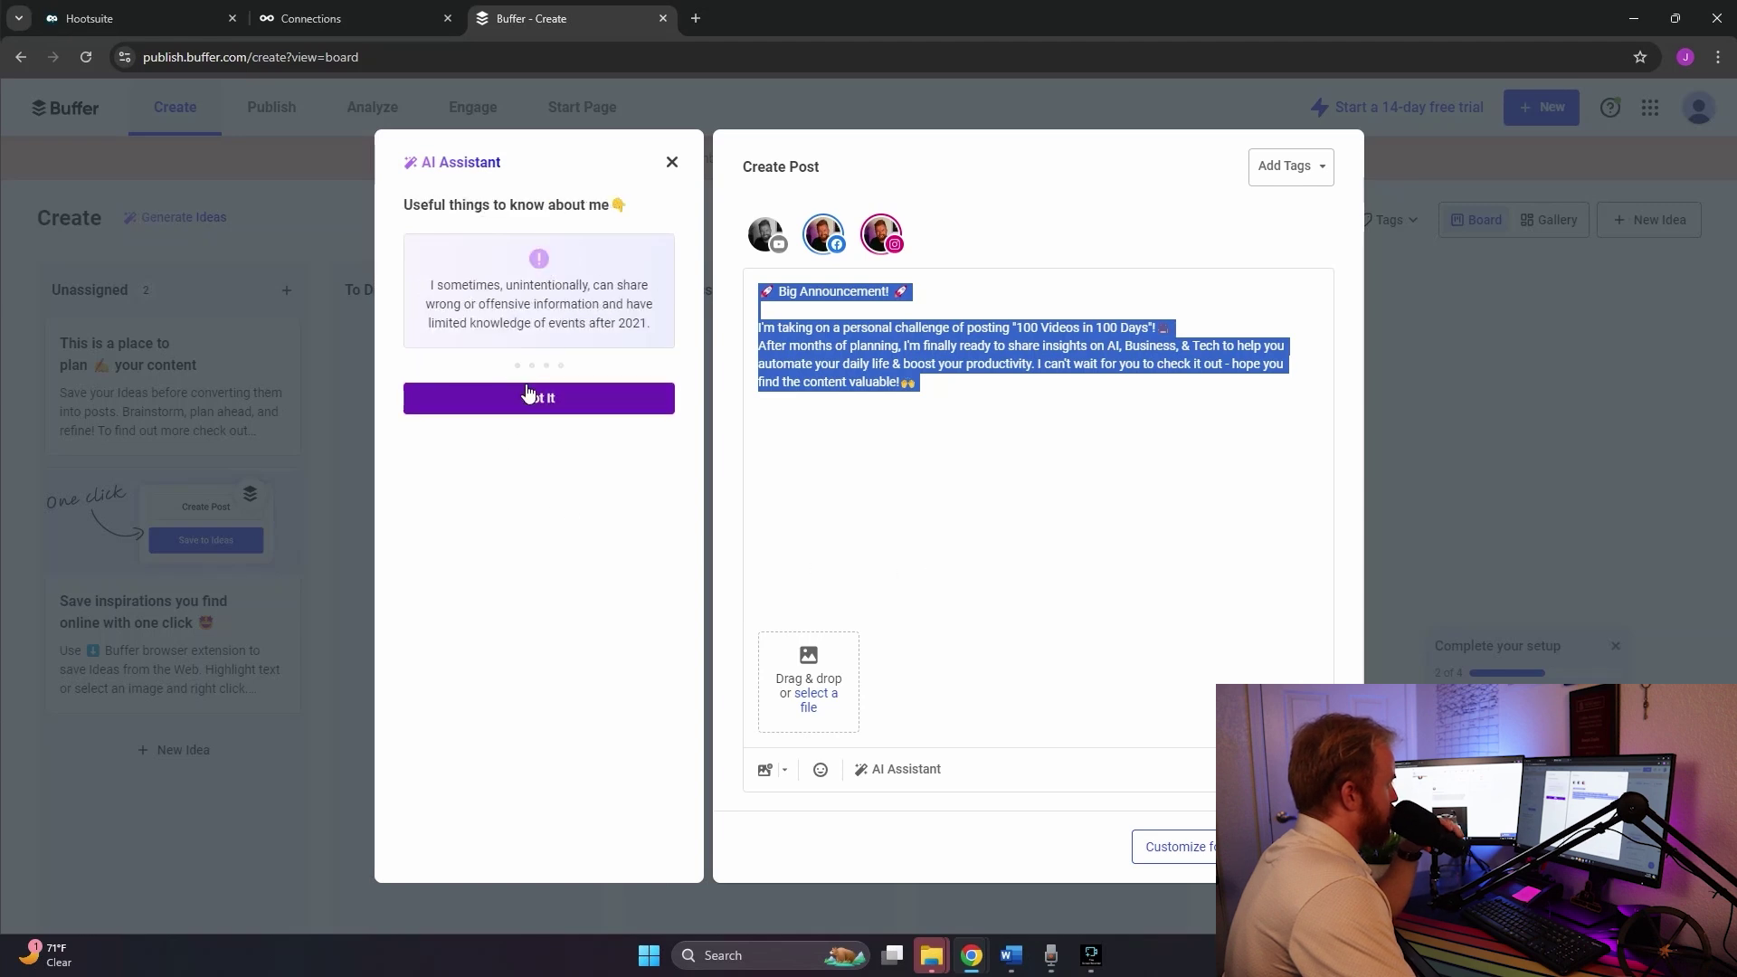
pyautogui.click(500, 401)
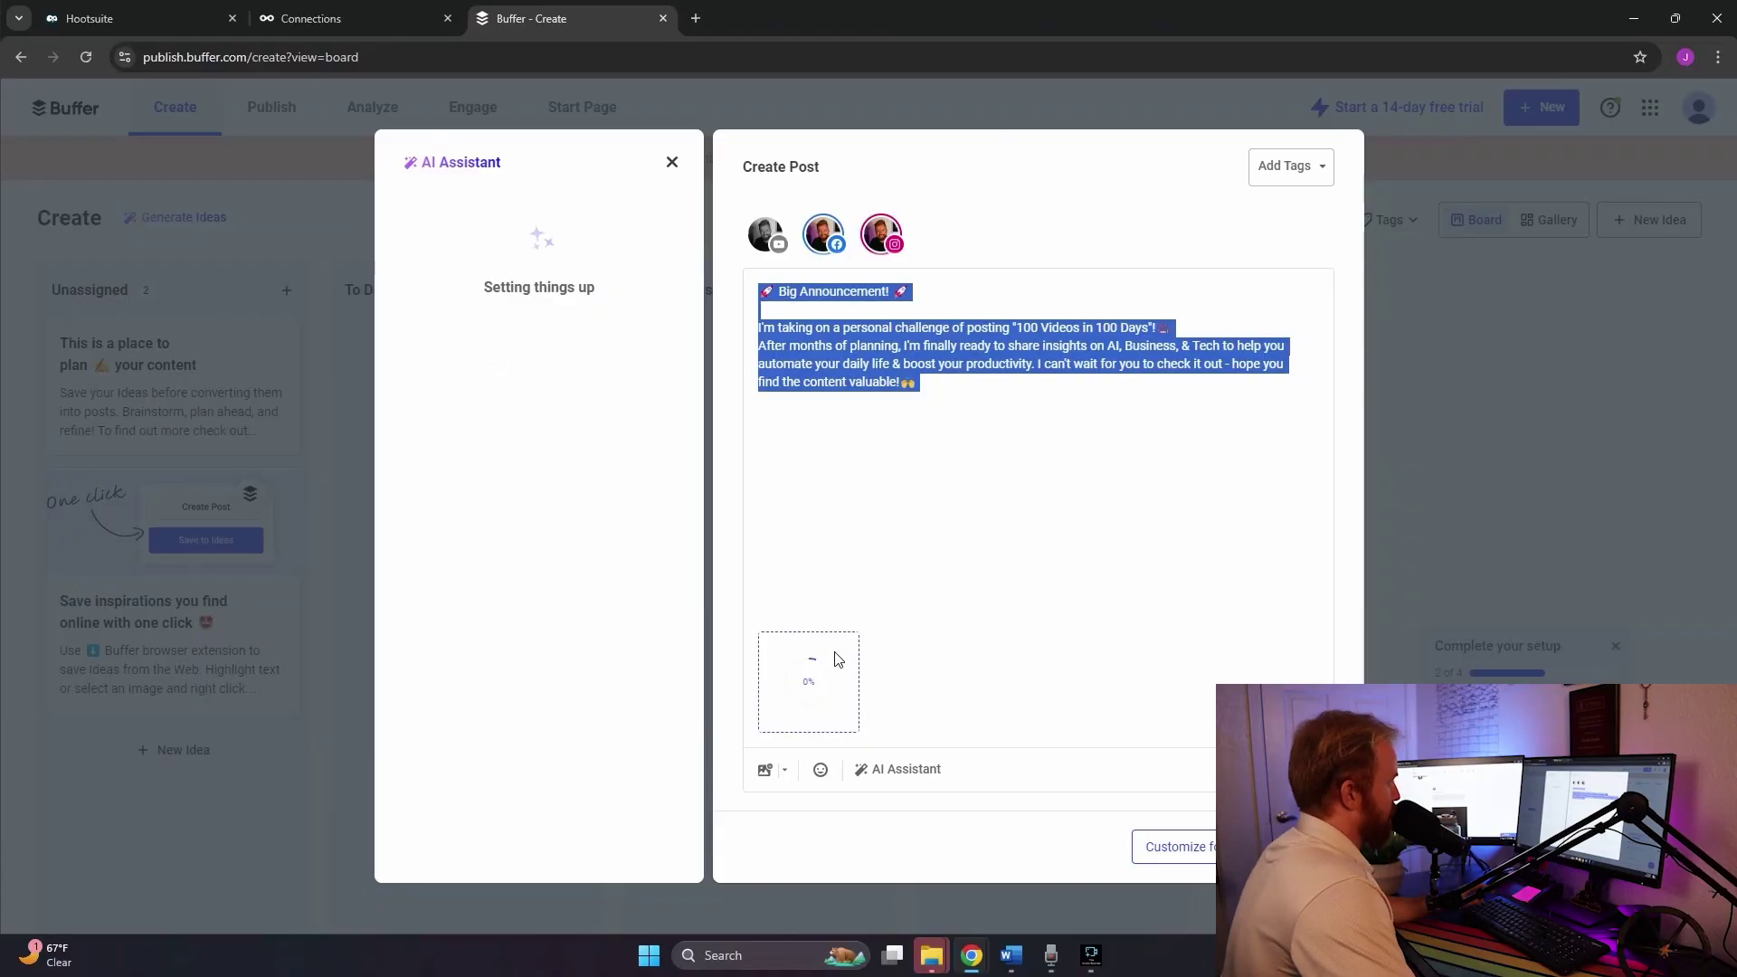
# Search Google for "buffer reviews reddit" and open the r/socialmedia thread on Buffer's pros and cons versus Hootsuite, highlighting its title
pyautogui.click(695, 18)
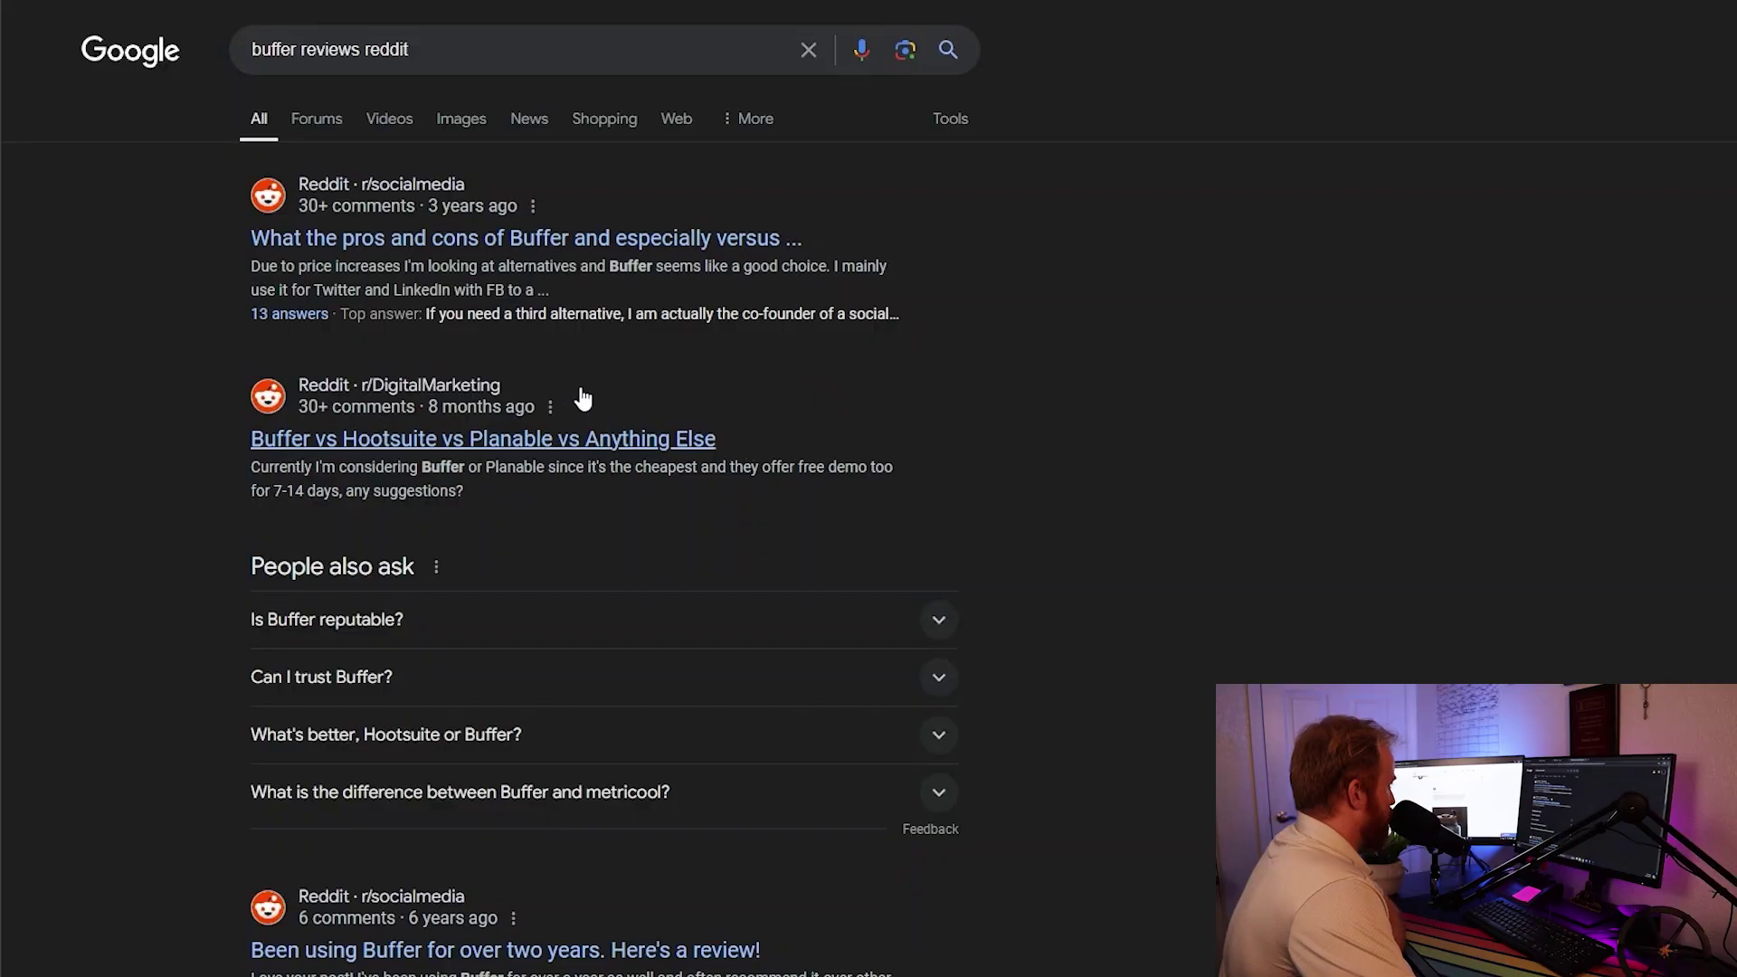
pyautogui.click(552, 241)
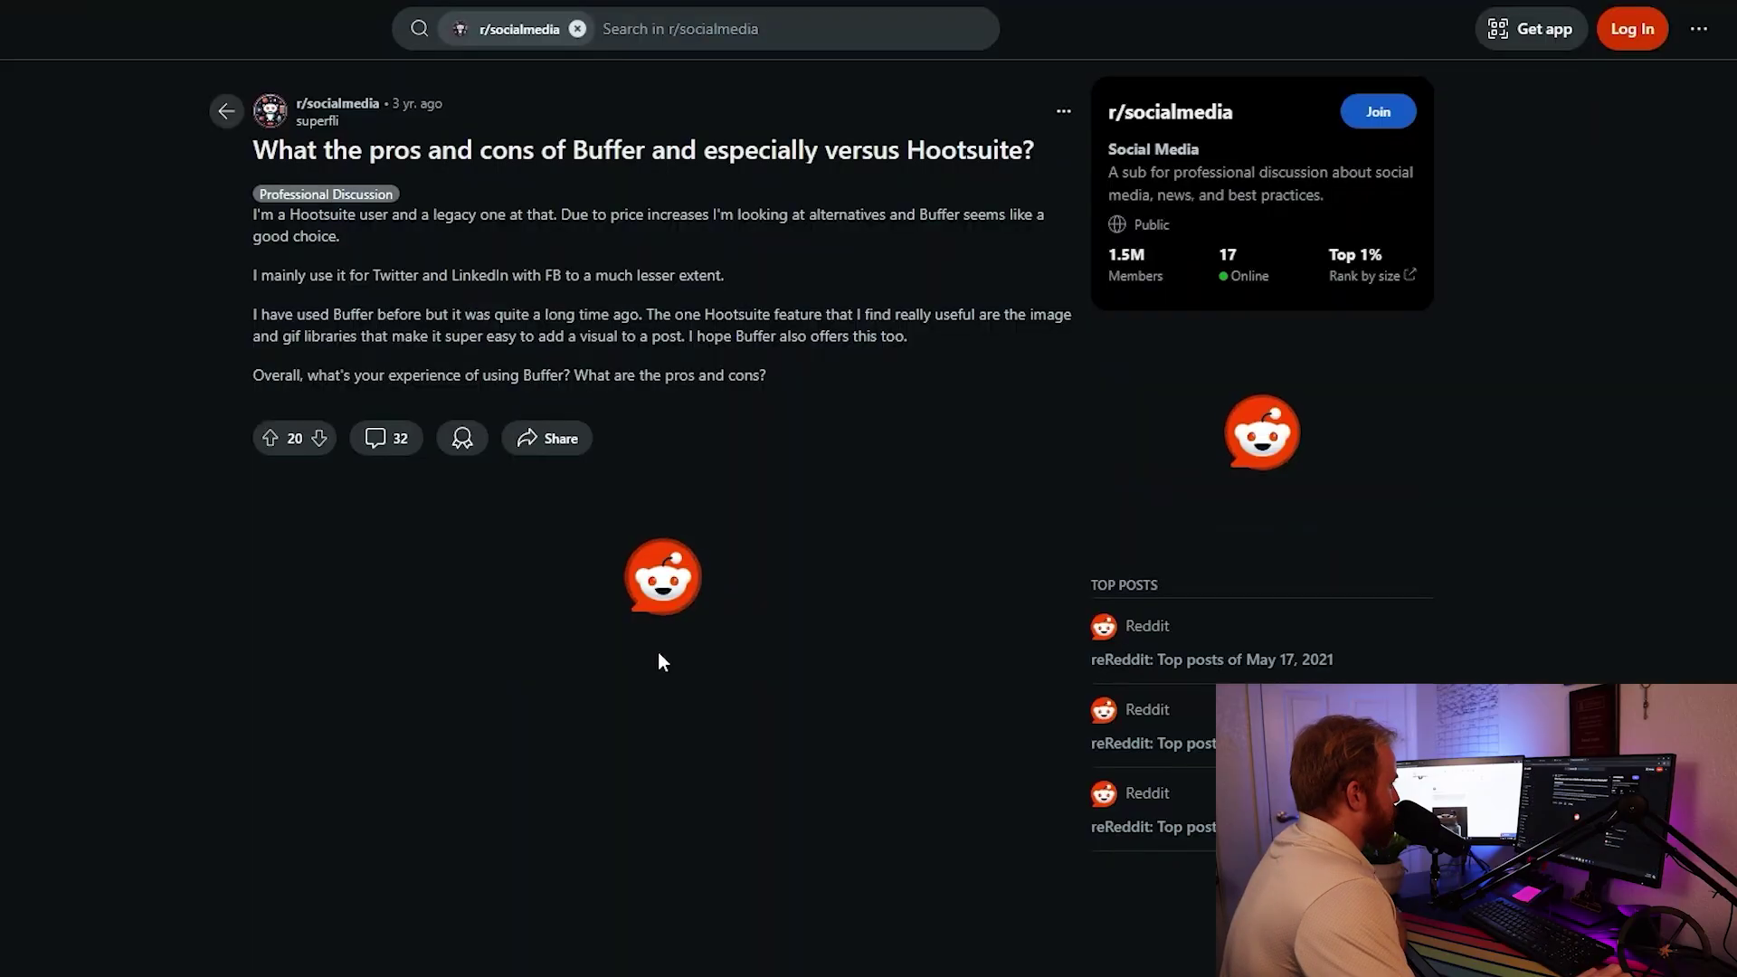
pyautogui.moveTo(227, 159); pyautogui.dragTo(1030, 152)
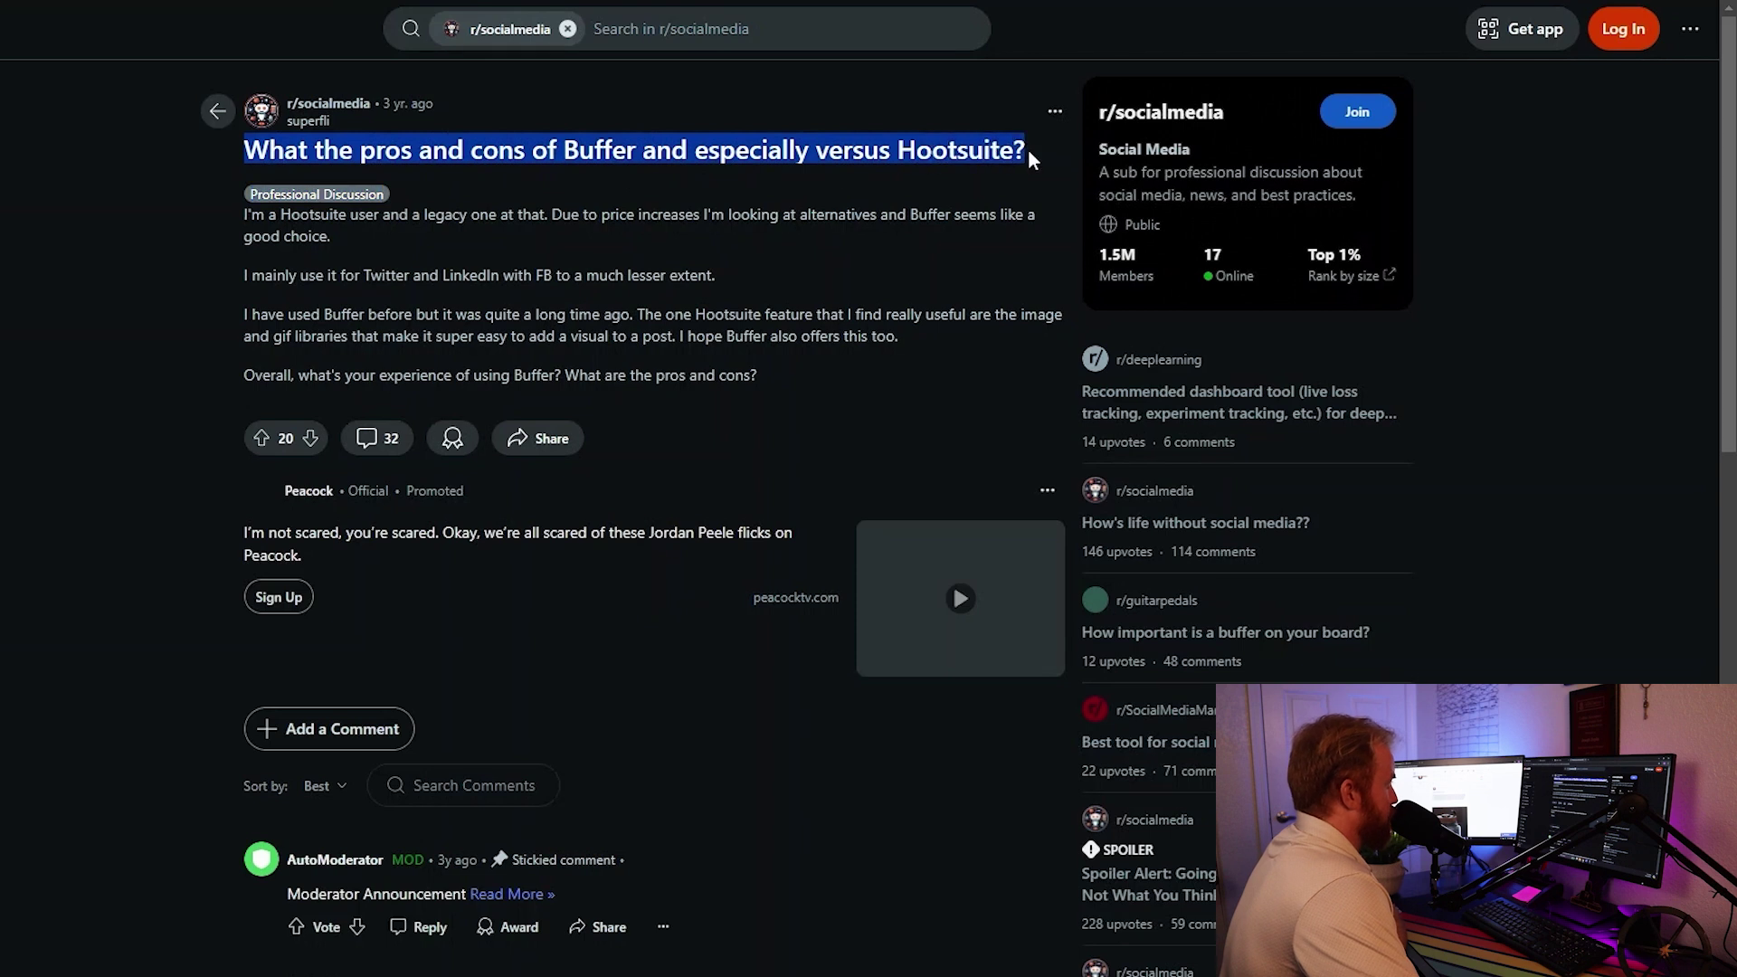
# Read the Reddit thread's opening question and its top comments on Buffer and alternative scheduling tools
pyautogui.click(113, 336)
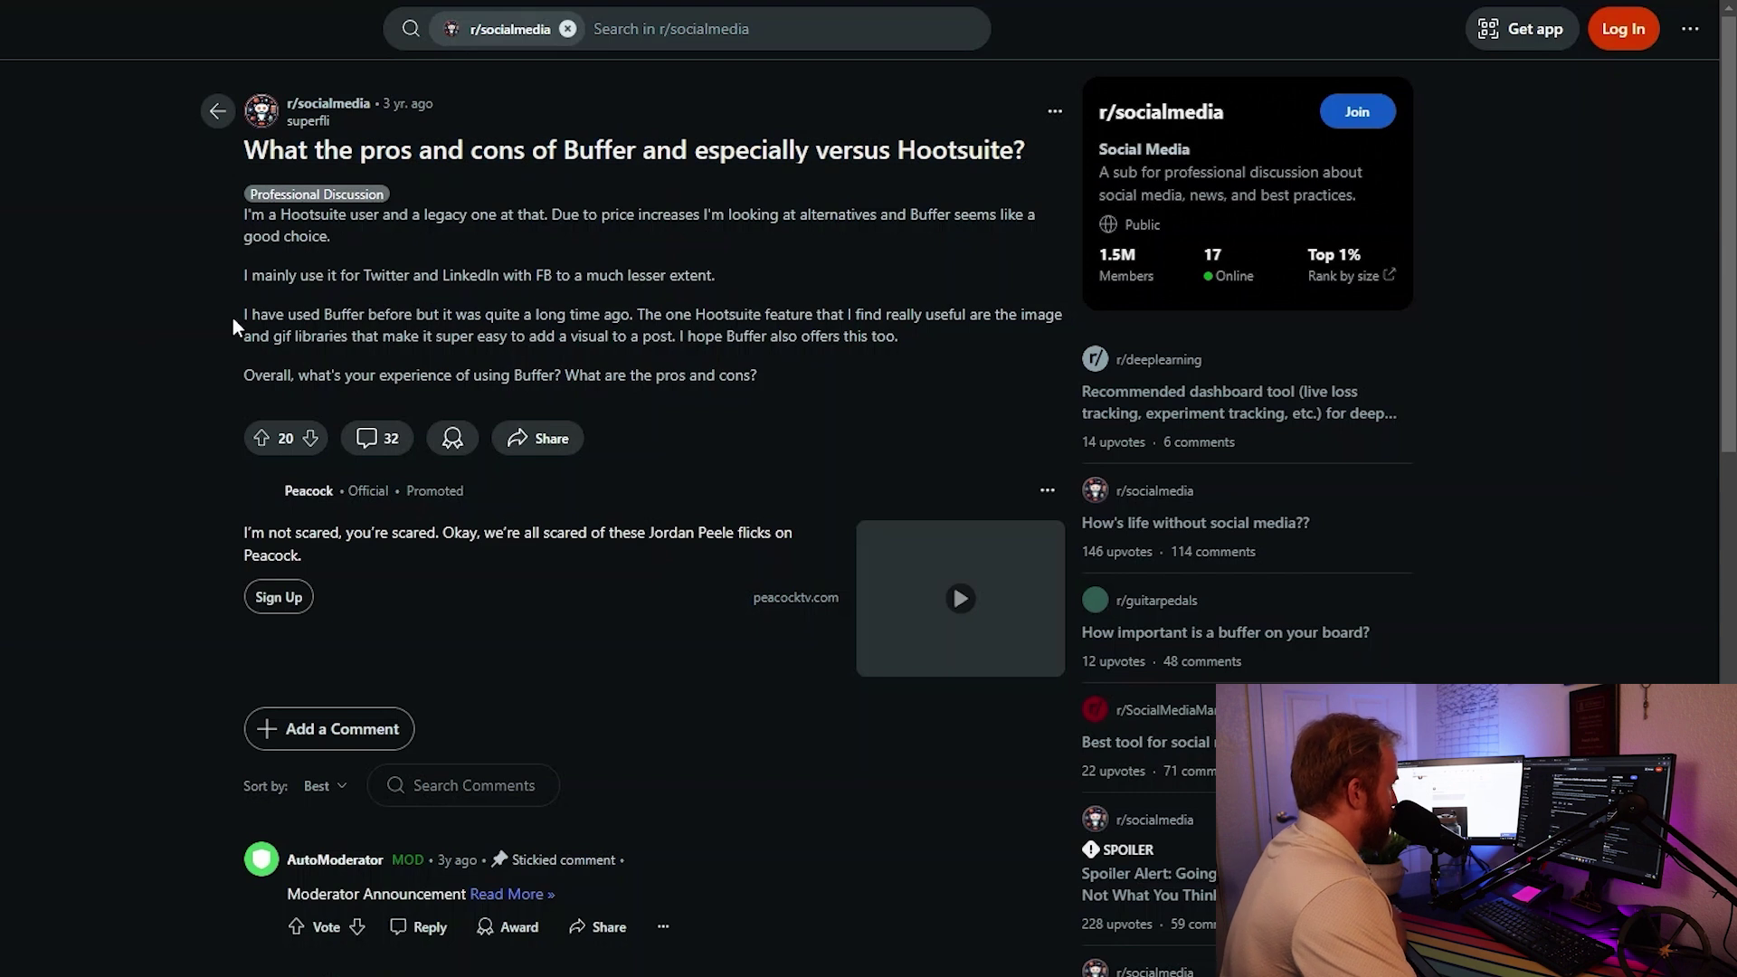
pyautogui.scroll(-1, 136, 402)
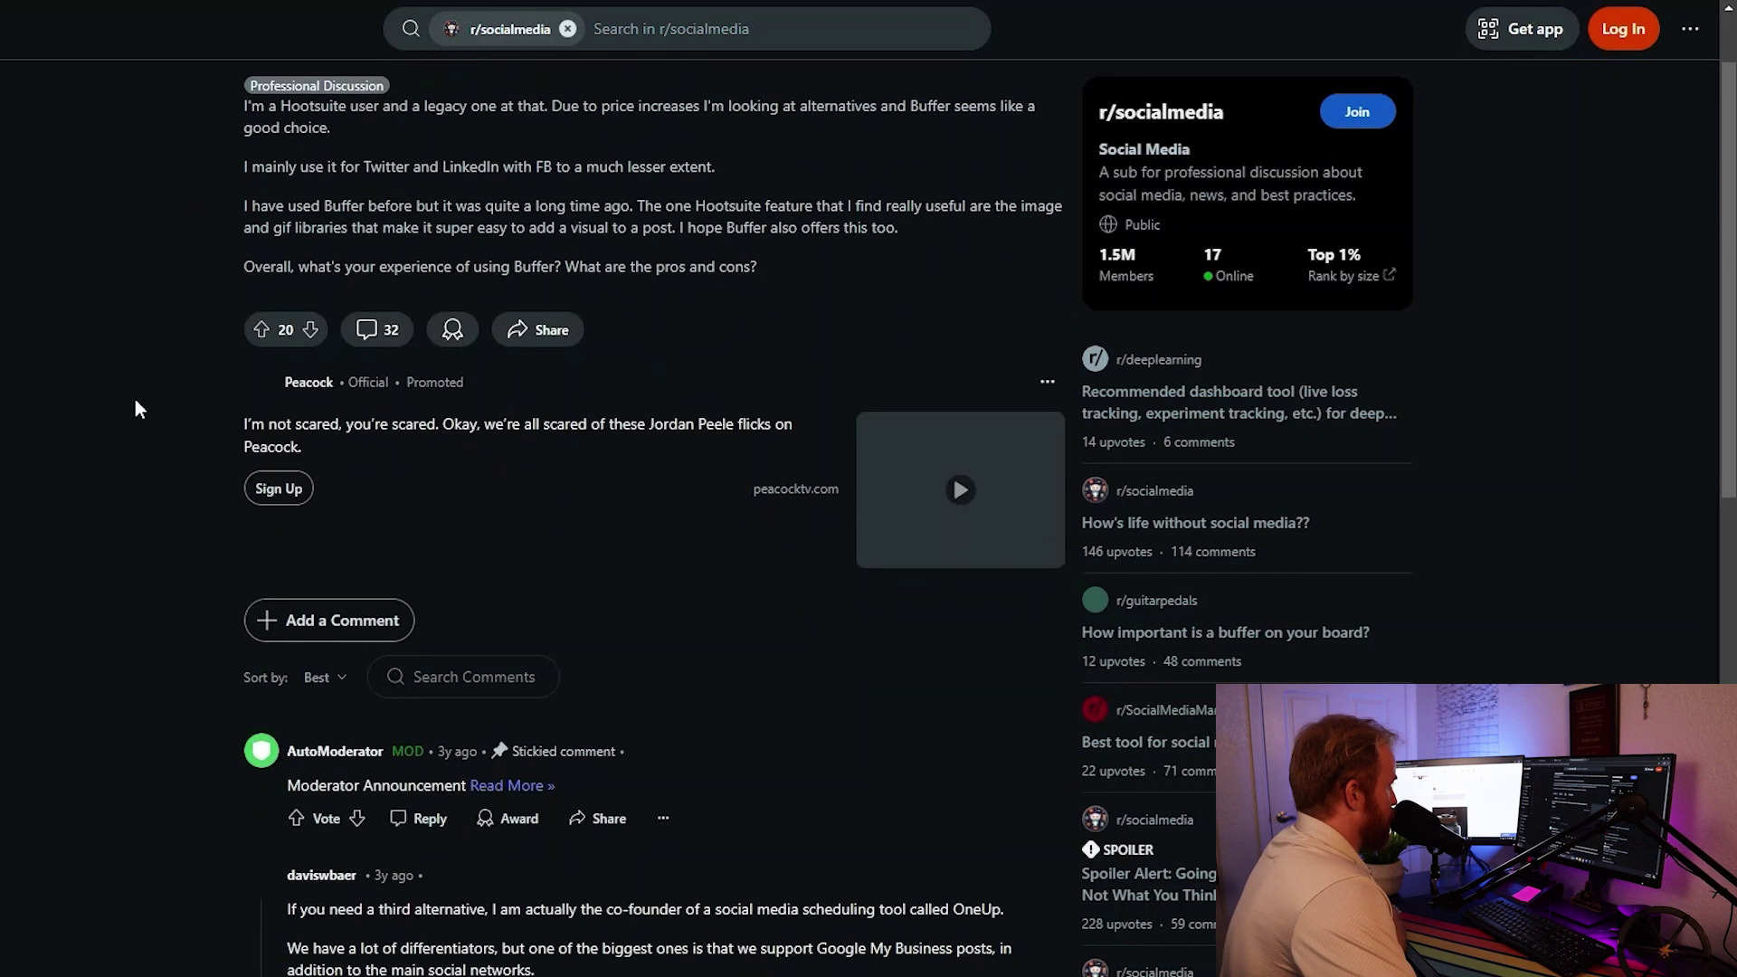
pyautogui.scroll(-4, 134, 399)
pyautogui.scroll(5, 134, 399)
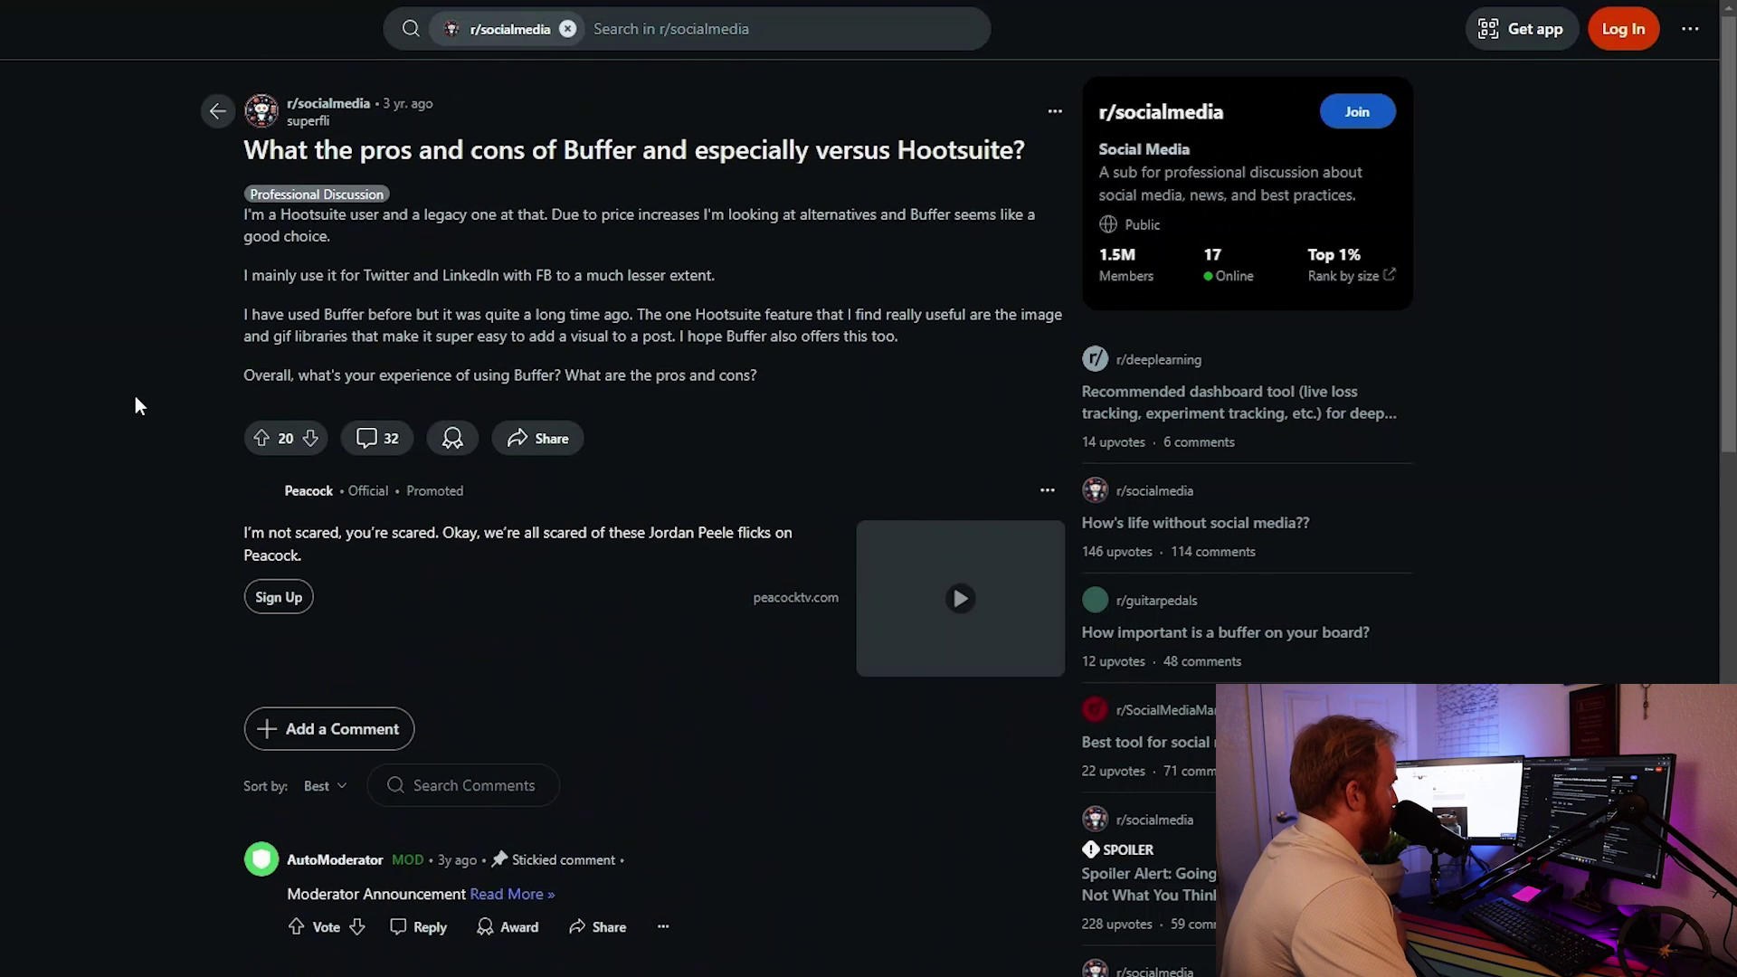
pyautogui.scroll(-1, 134, 394)
pyautogui.scroll(-5, 134, 394)
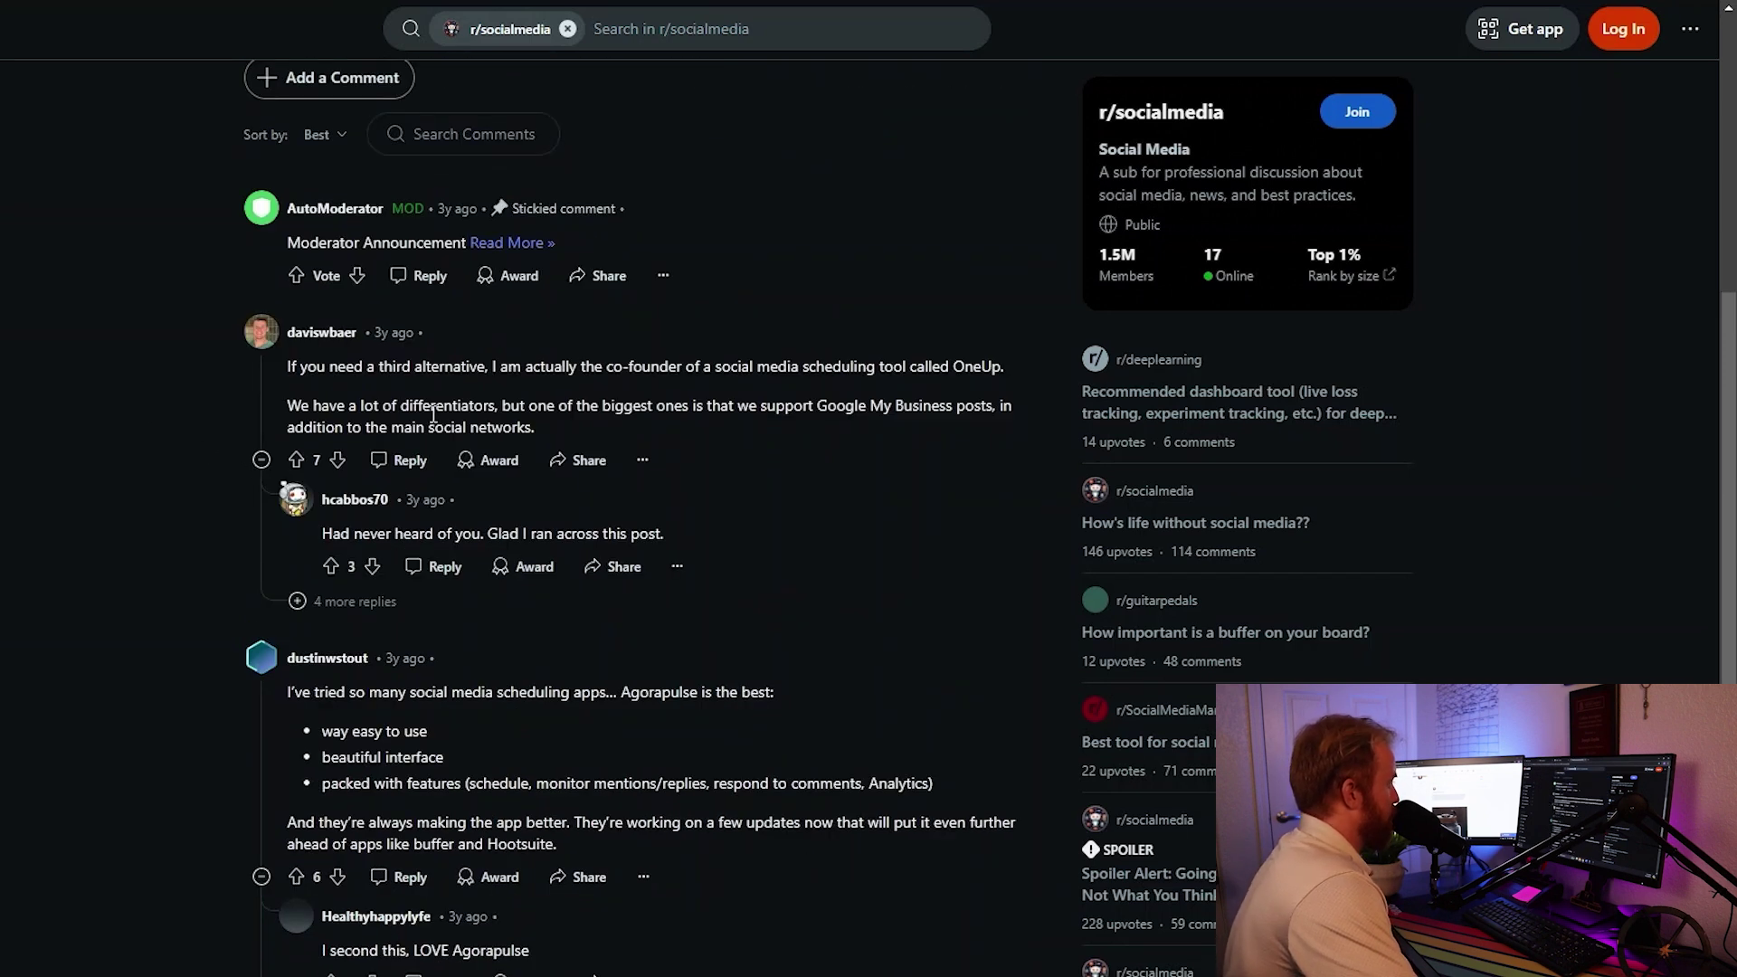
pyautogui.scroll(-1, 429, 399)
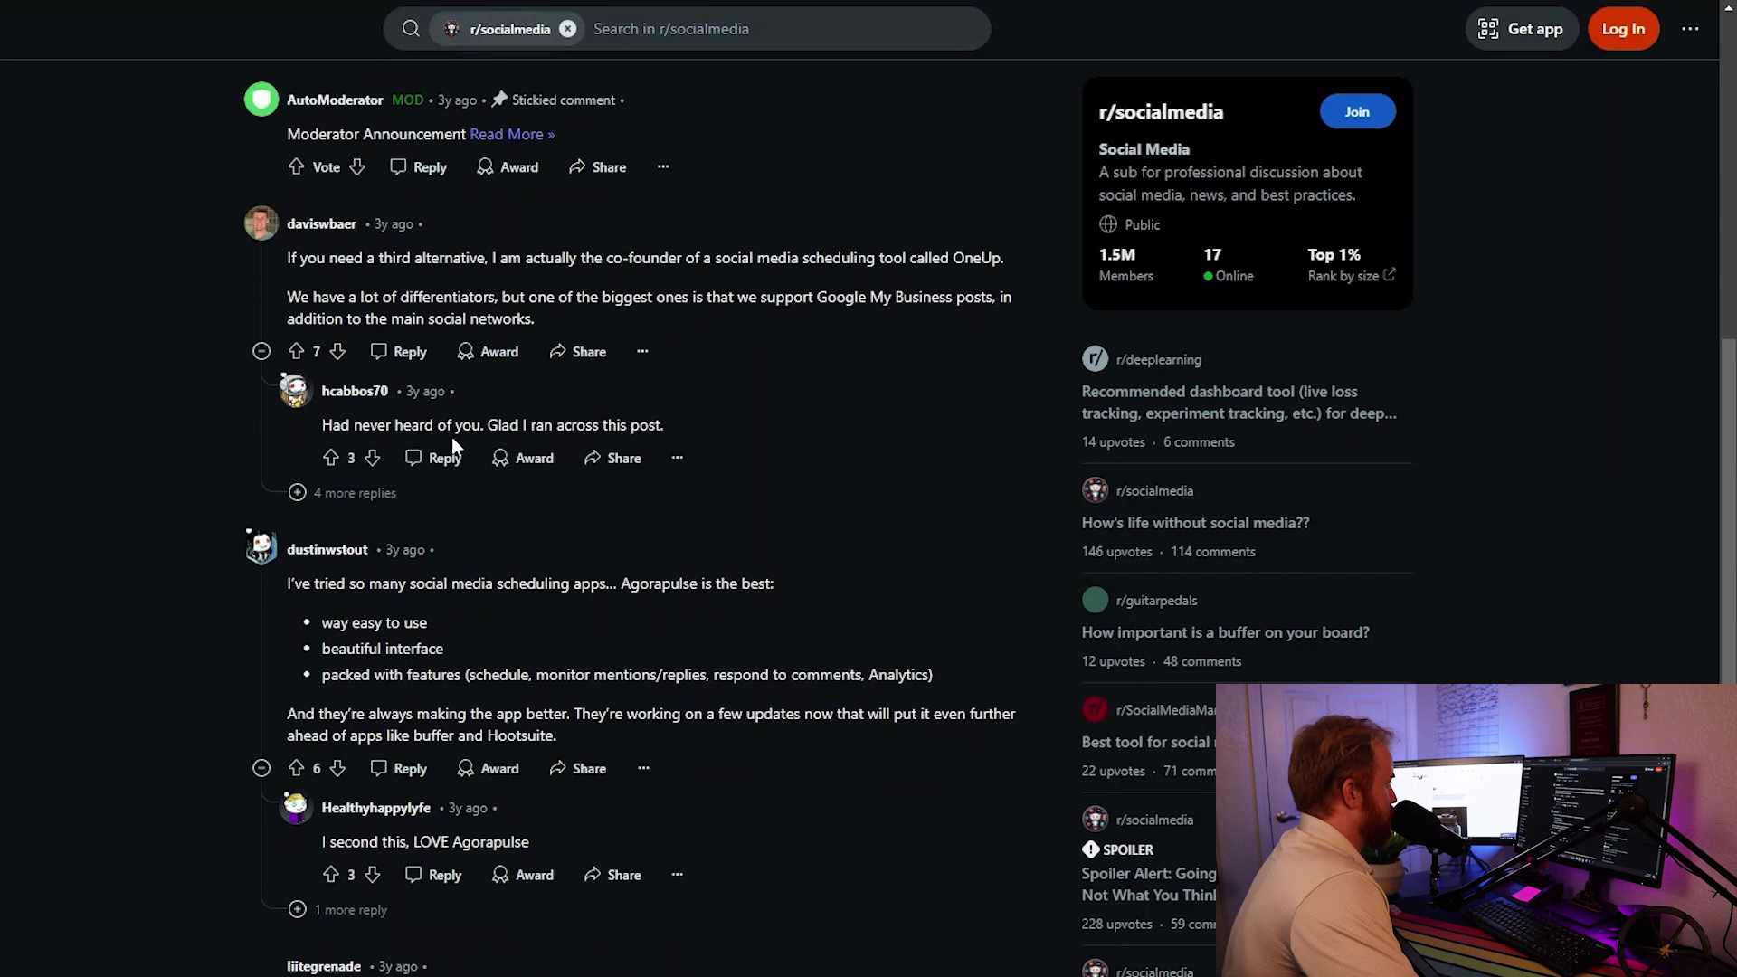
pyautogui.scroll(-4, 148, 492)
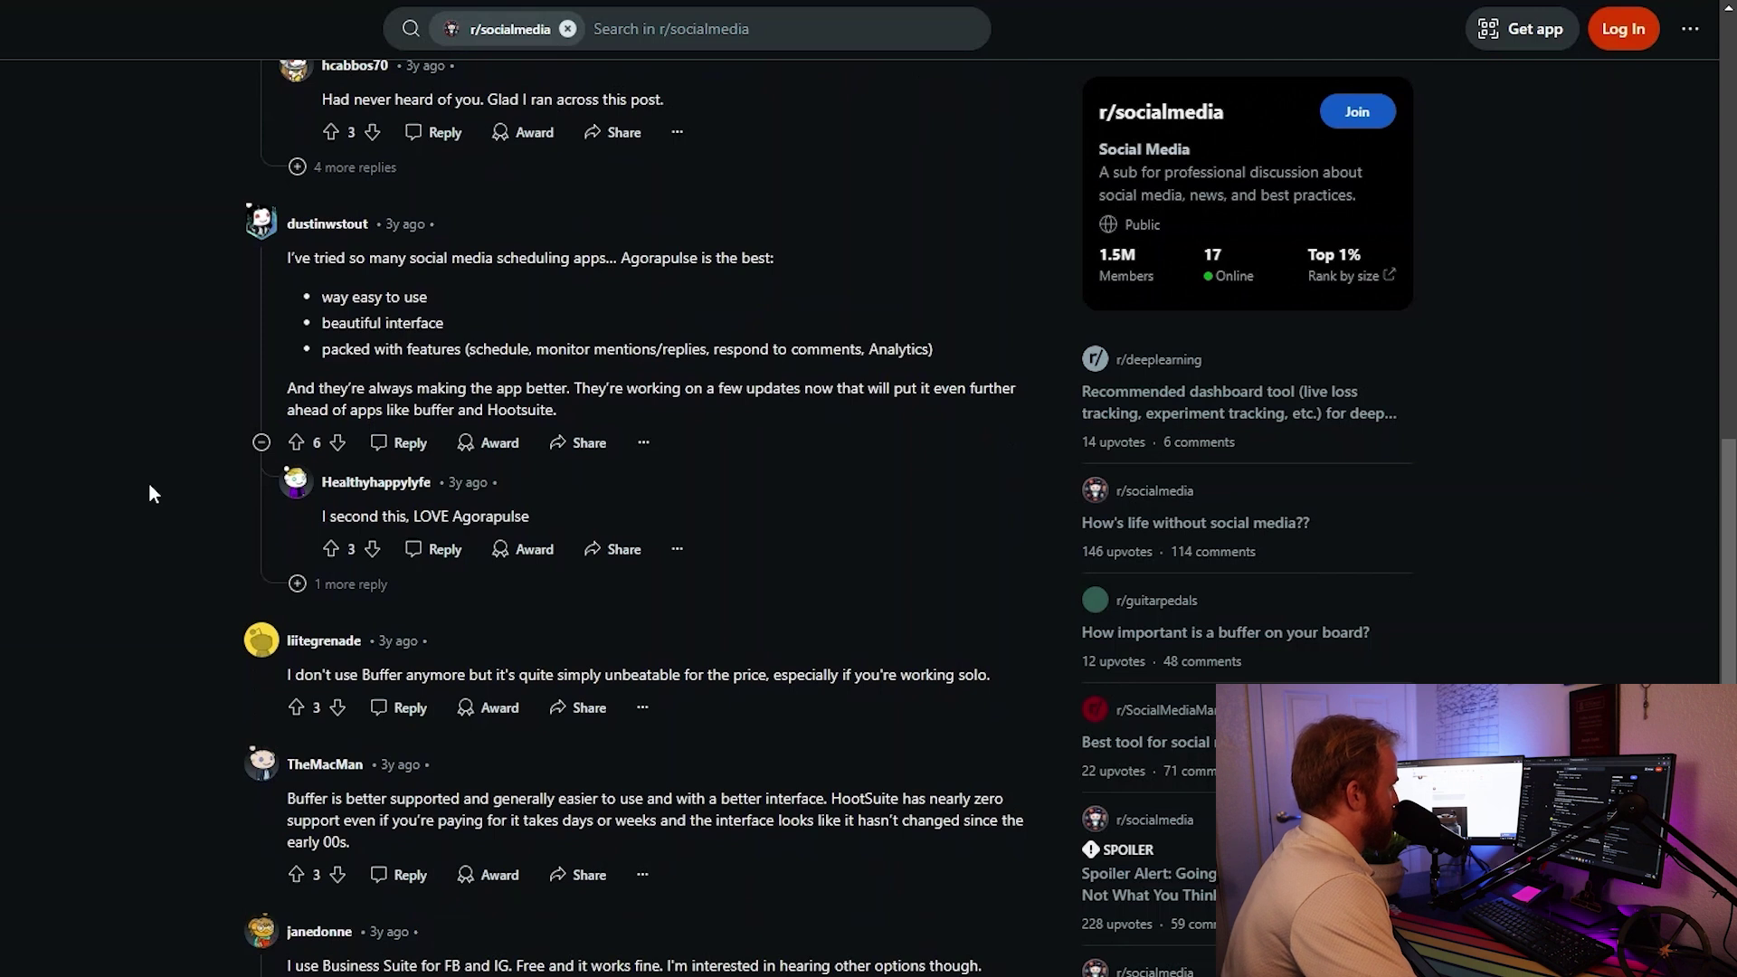
pyautogui.scroll(-1, 149, 494)
pyautogui.scroll(-1, 528, 470)
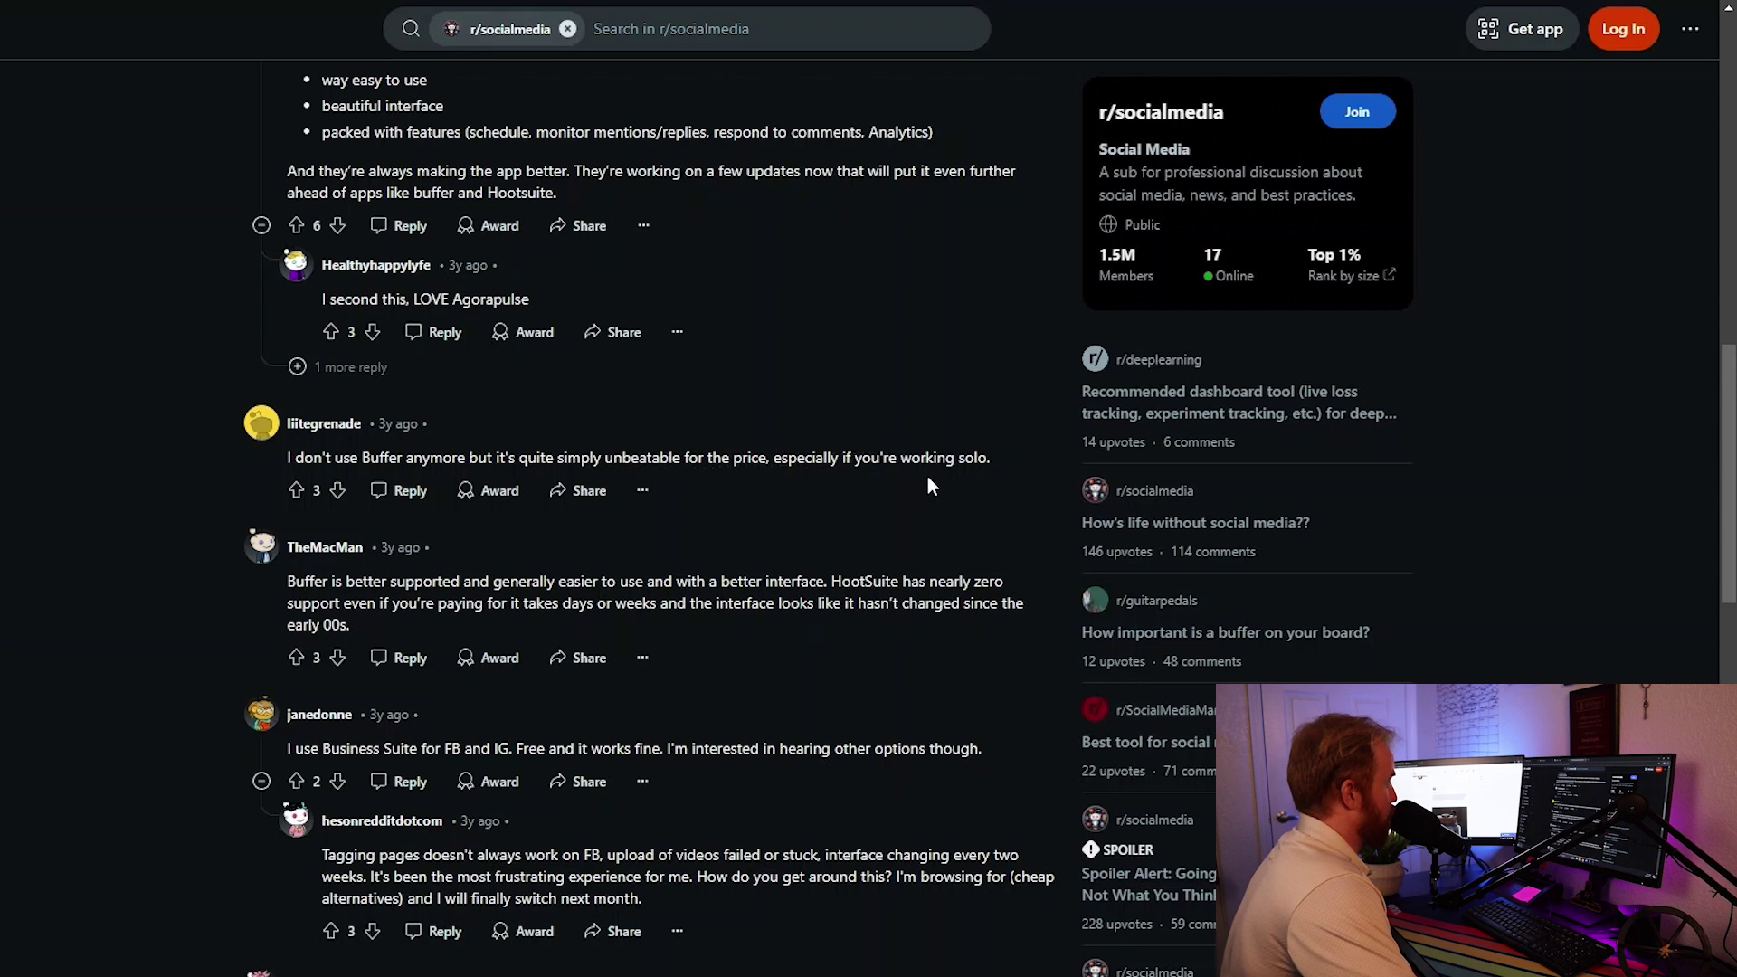
# Dismiss the Google sign-in prompt and read the remaining comments comparing Buffer, Hootsuite and other schedulers
pyautogui.scroll(-1, 926, 476)
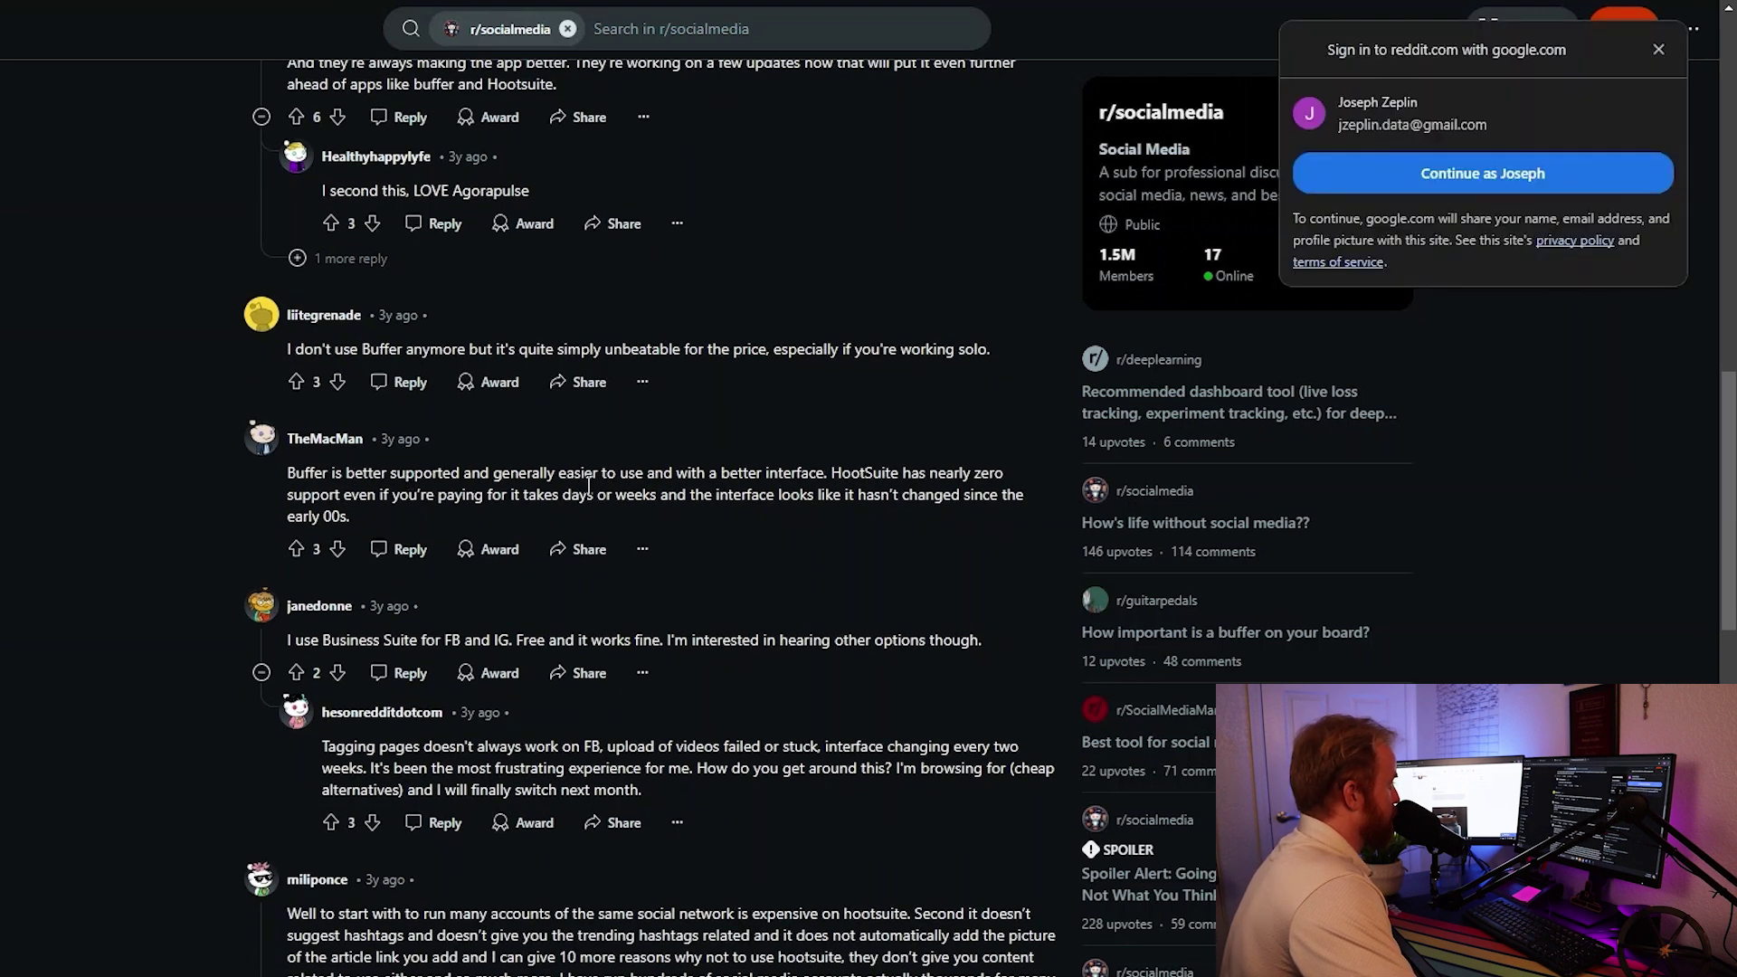
pyautogui.click(1658, 49)
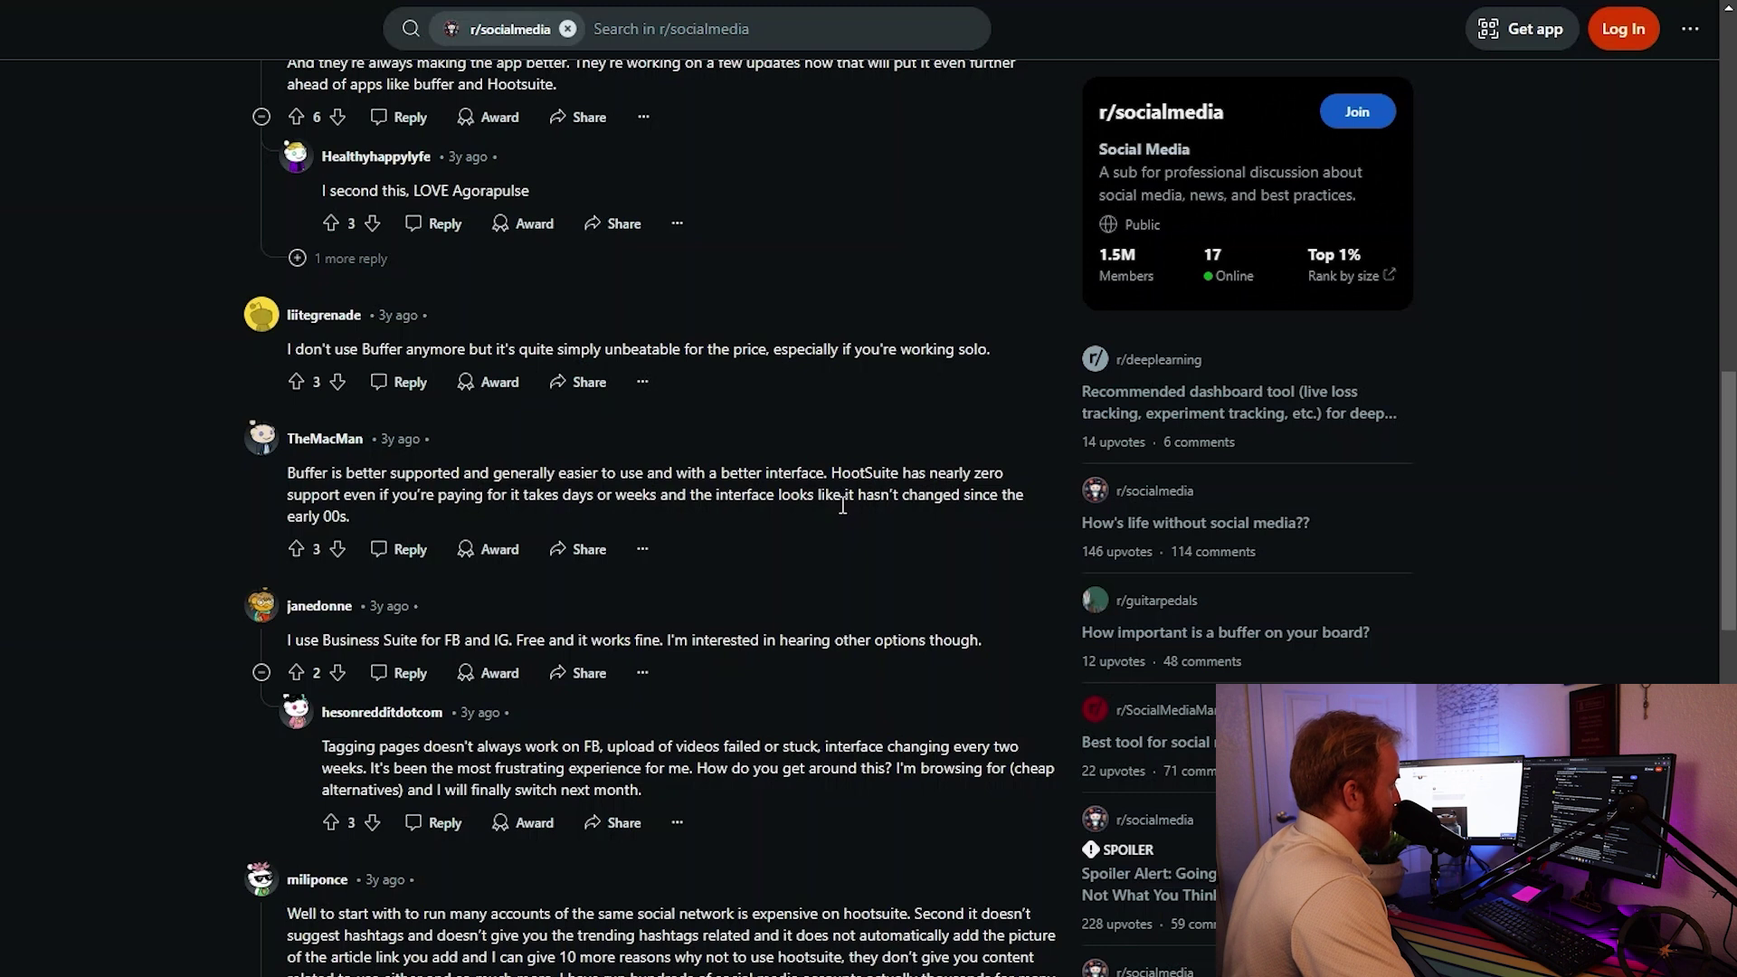
pyautogui.scroll(-2, 494, 493)
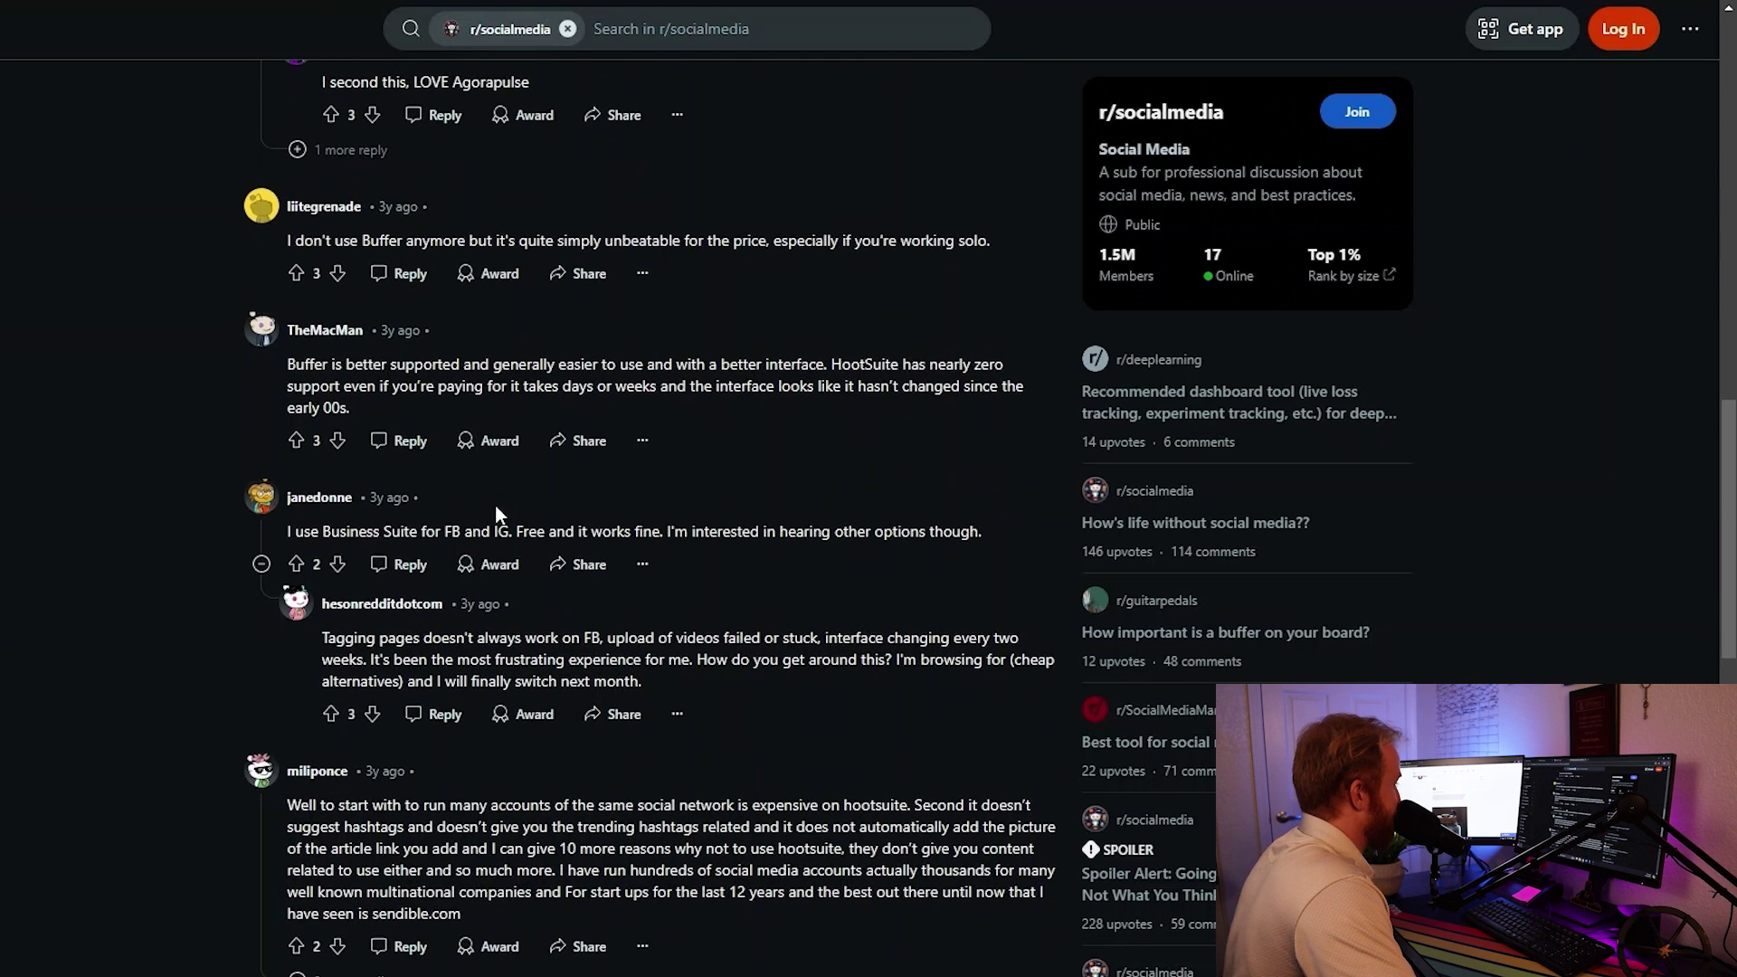
pyautogui.scroll(-2, 496, 504)
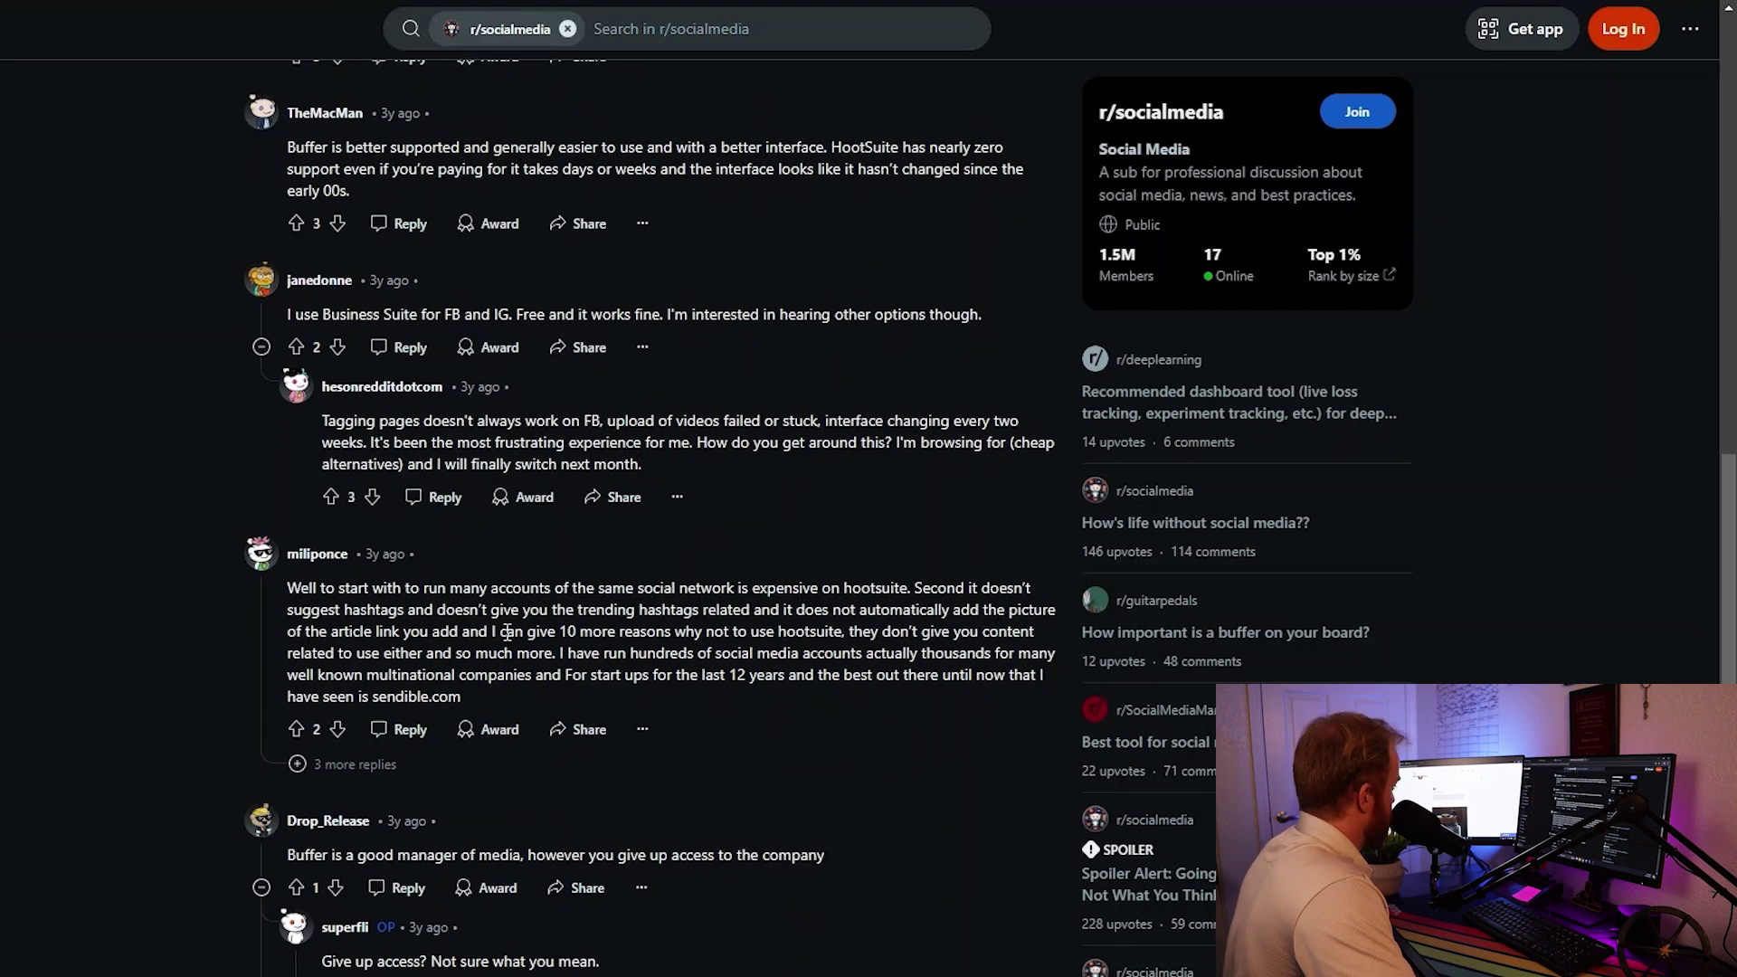
pyautogui.scroll(-2, 509, 632)
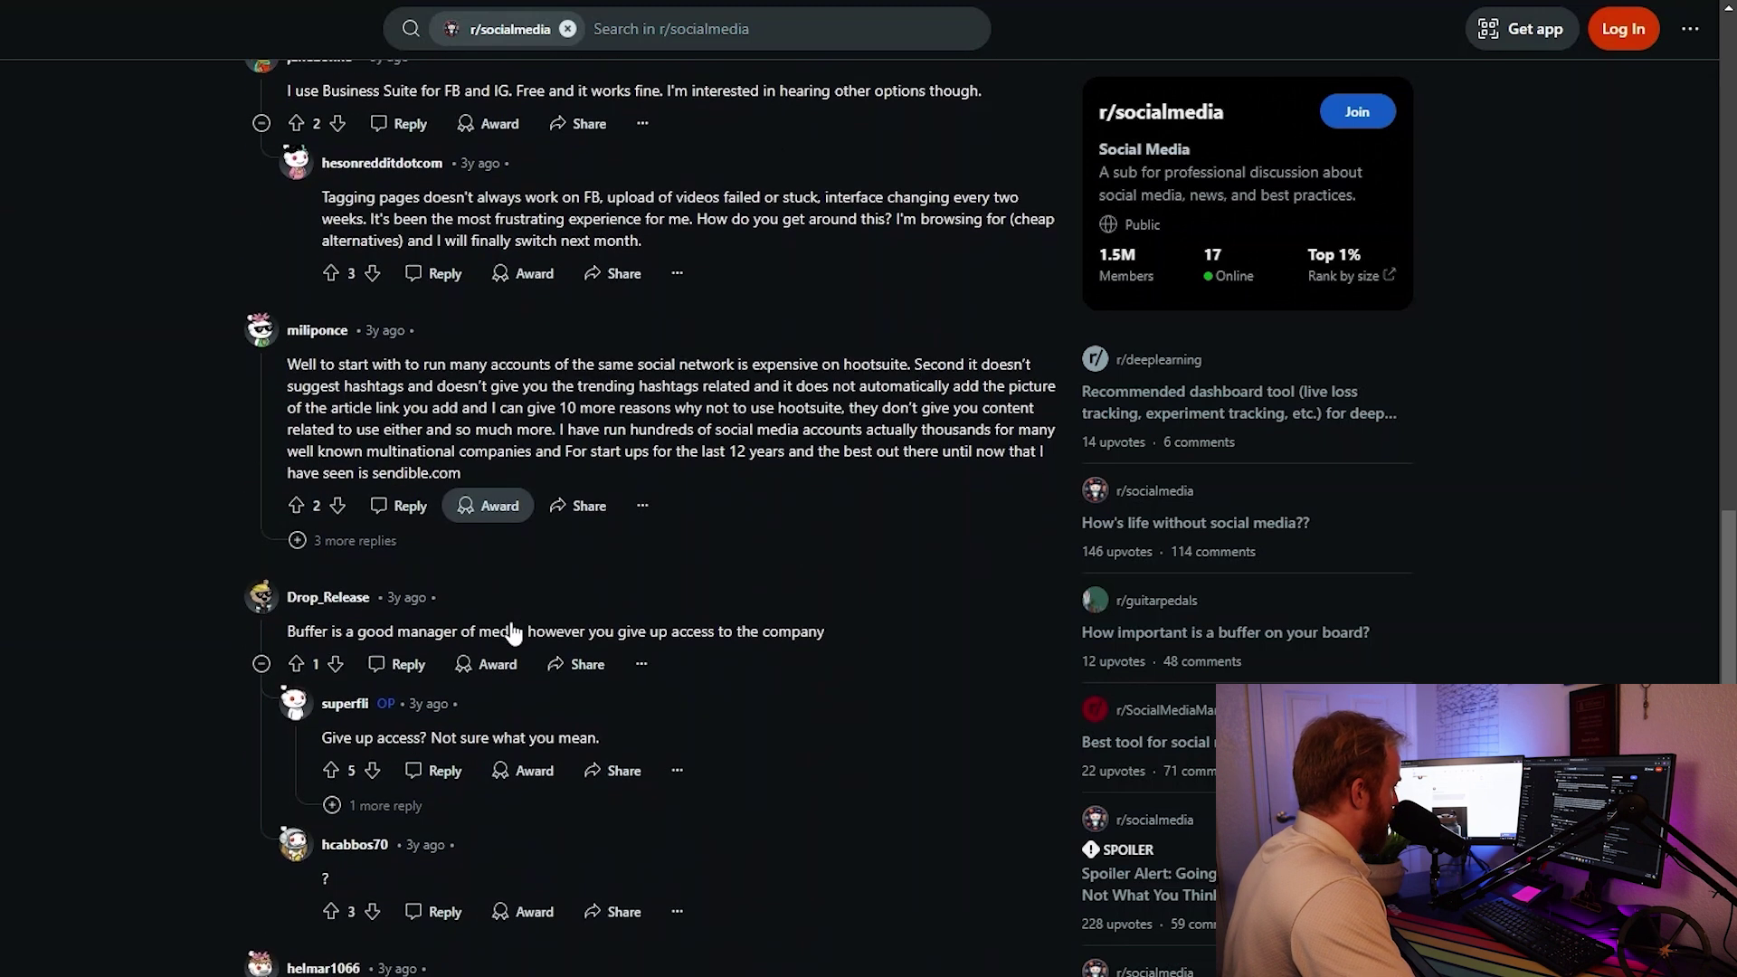
pyautogui.scroll(-8, 513, 632)
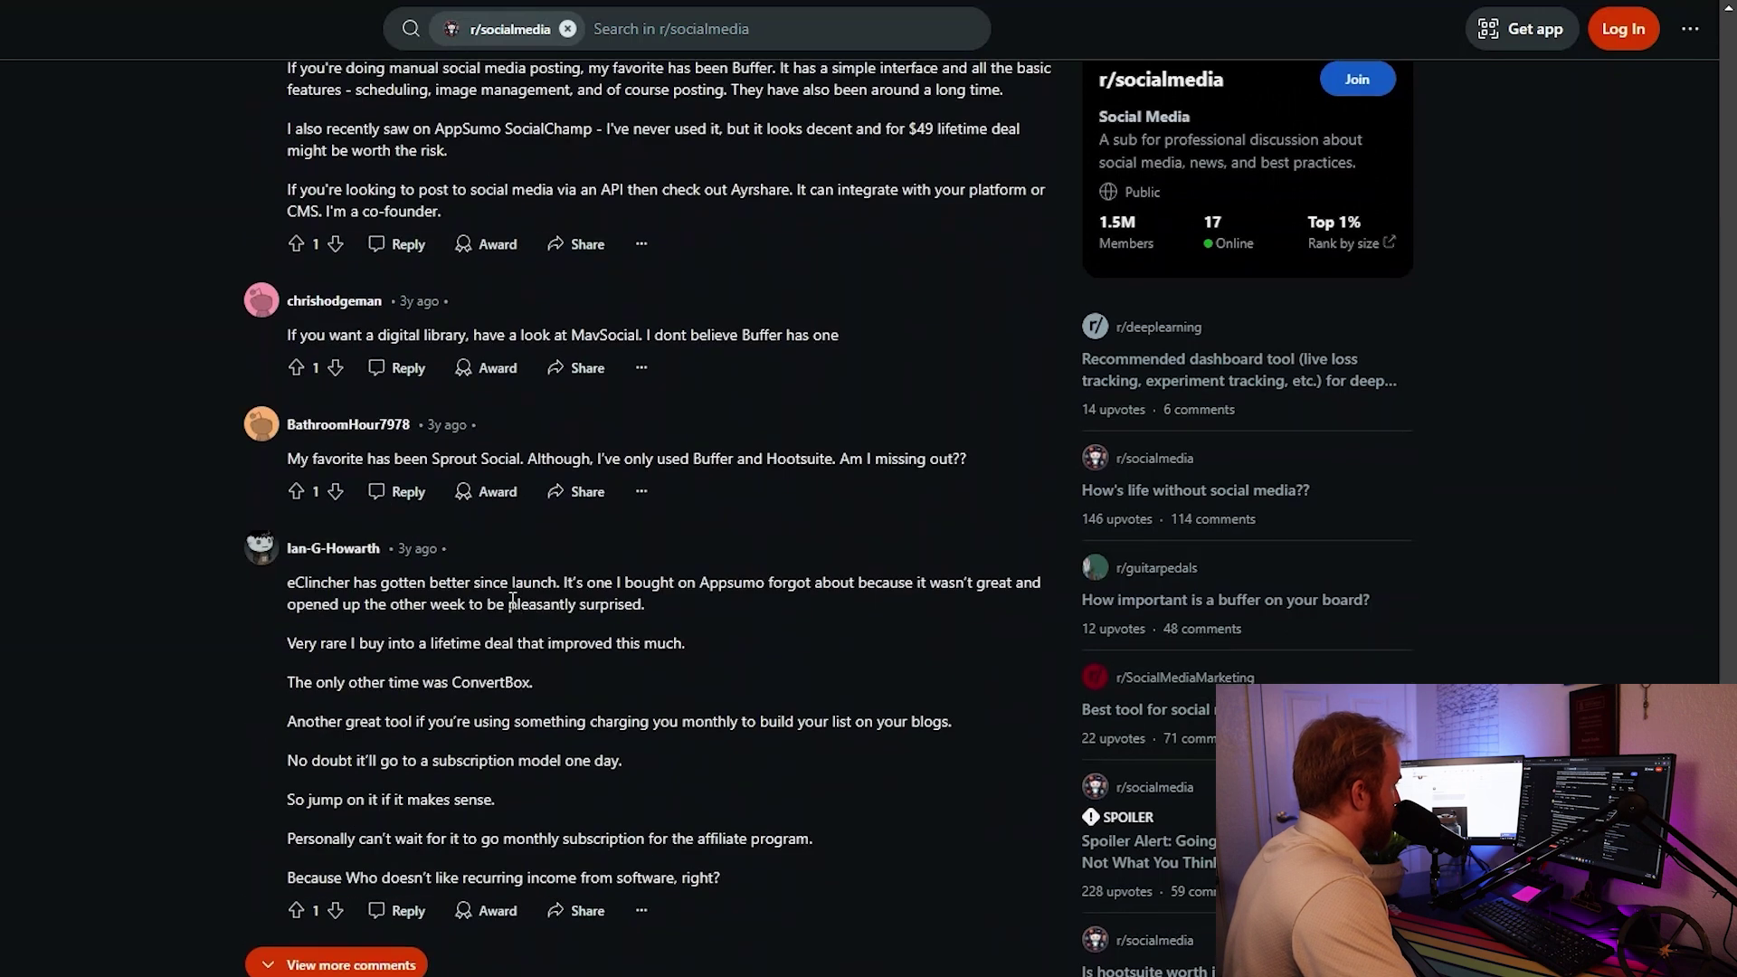
pyautogui.scroll(10, 512, 601)
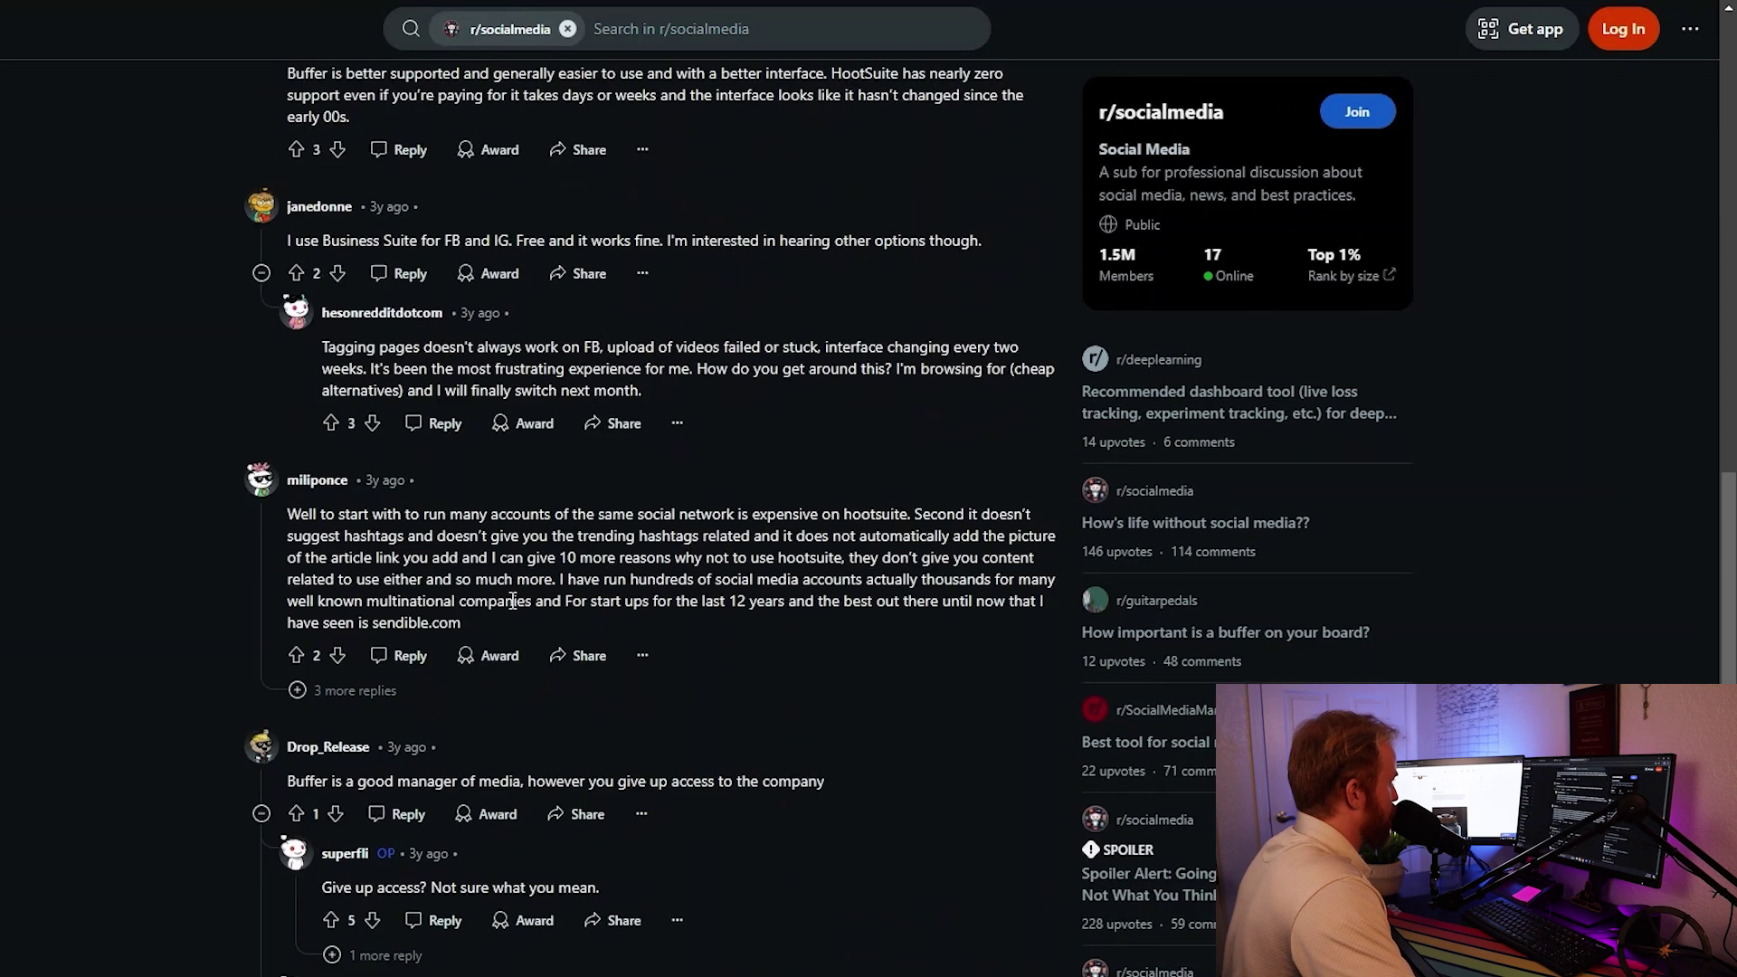
pyautogui.scroll(5, 512, 601)
pyautogui.scroll(5, 510, 604)
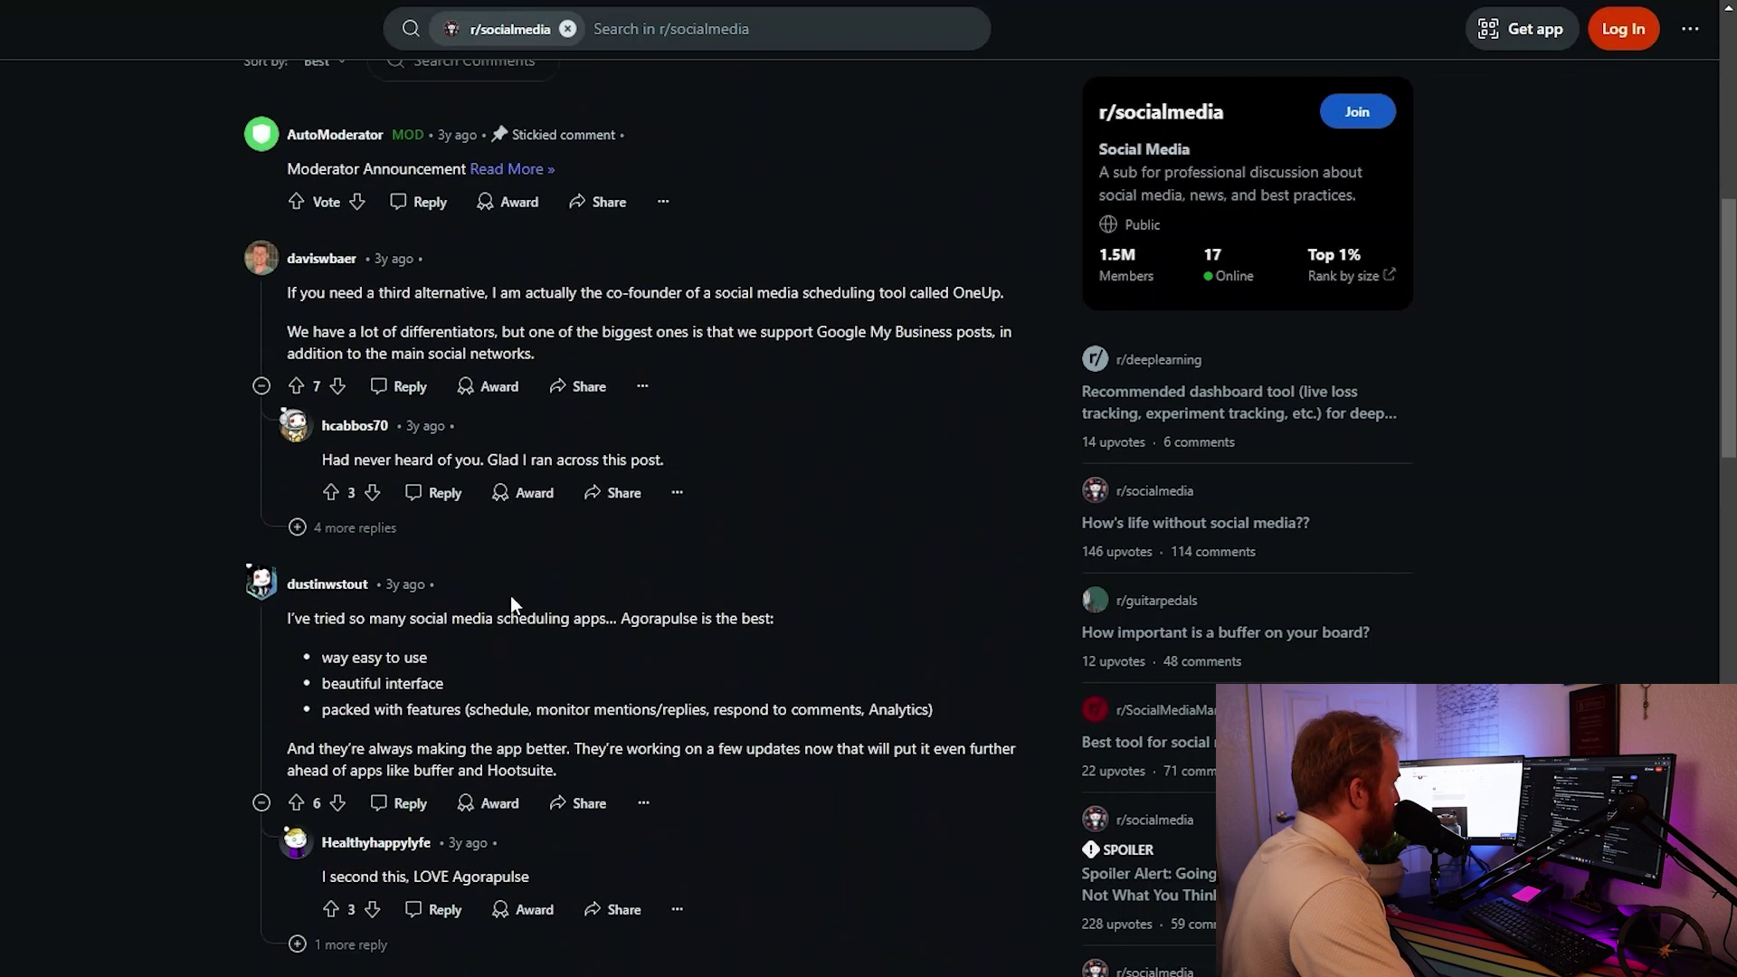
pyautogui.scroll(8, 511, 599)
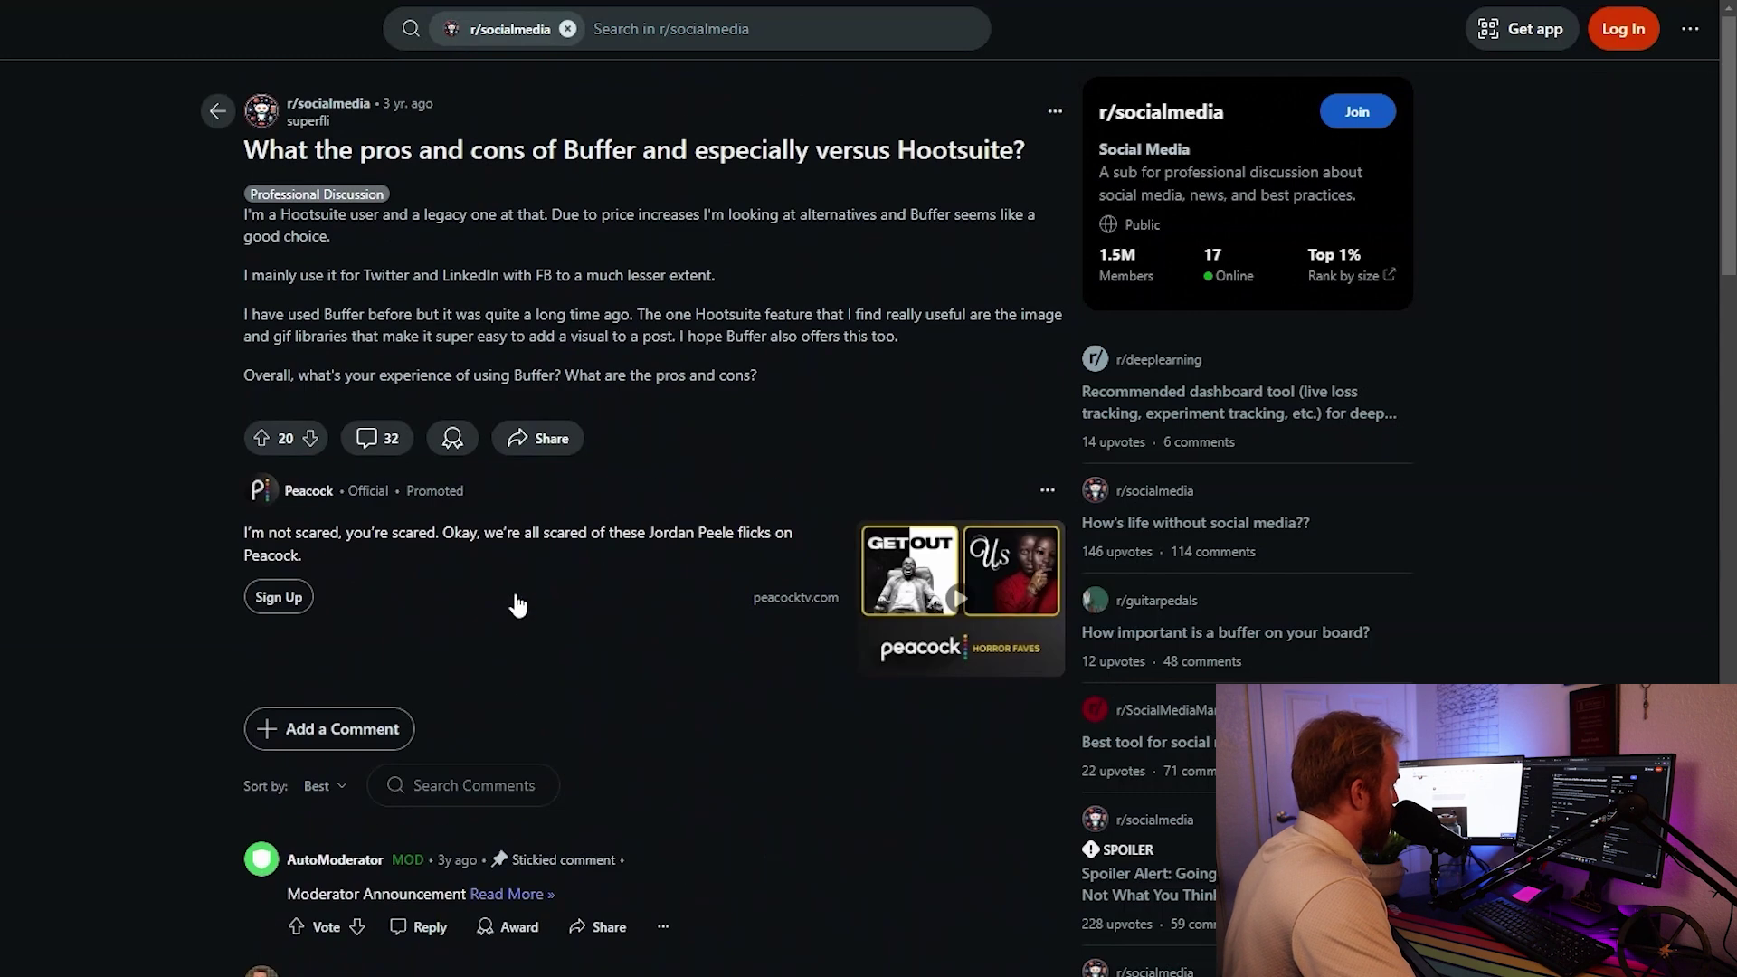
pyautogui.scroll(-15, 520, 597)
pyautogui.scroll(10, 534, 594)
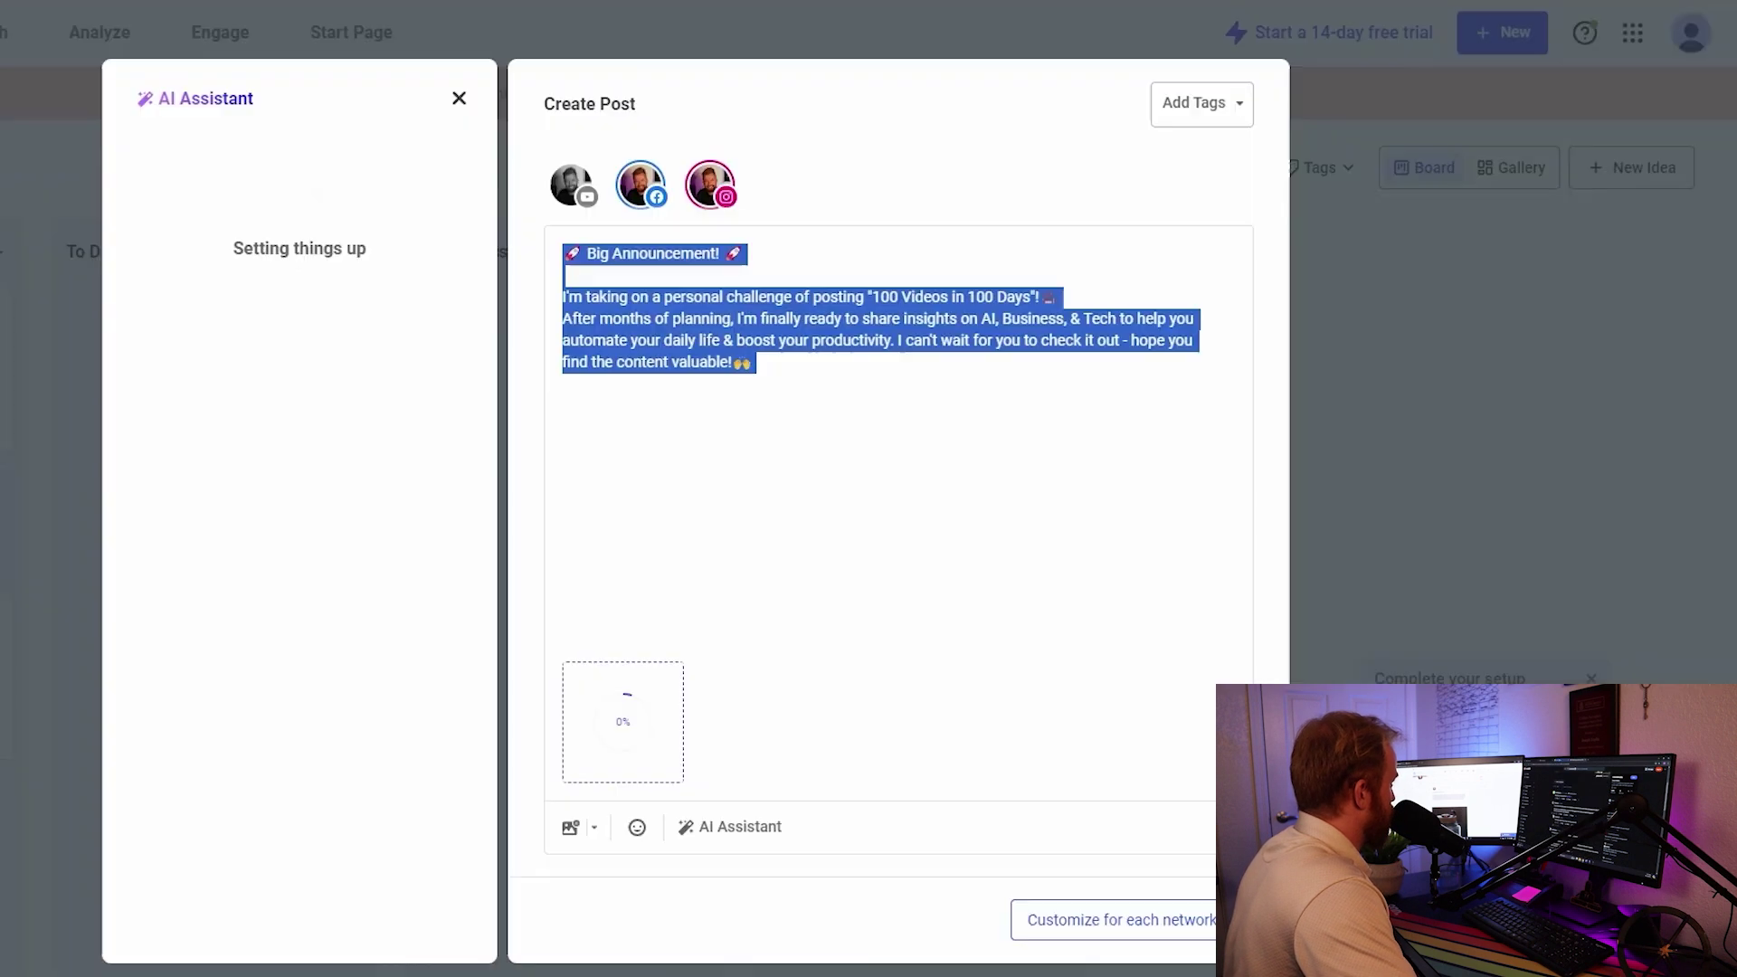
# Switch back to Buffer, rephrase the post text with the AI Assistant, finish its tips and insert the suggestion into the post
pyautogui.click(774, 498)
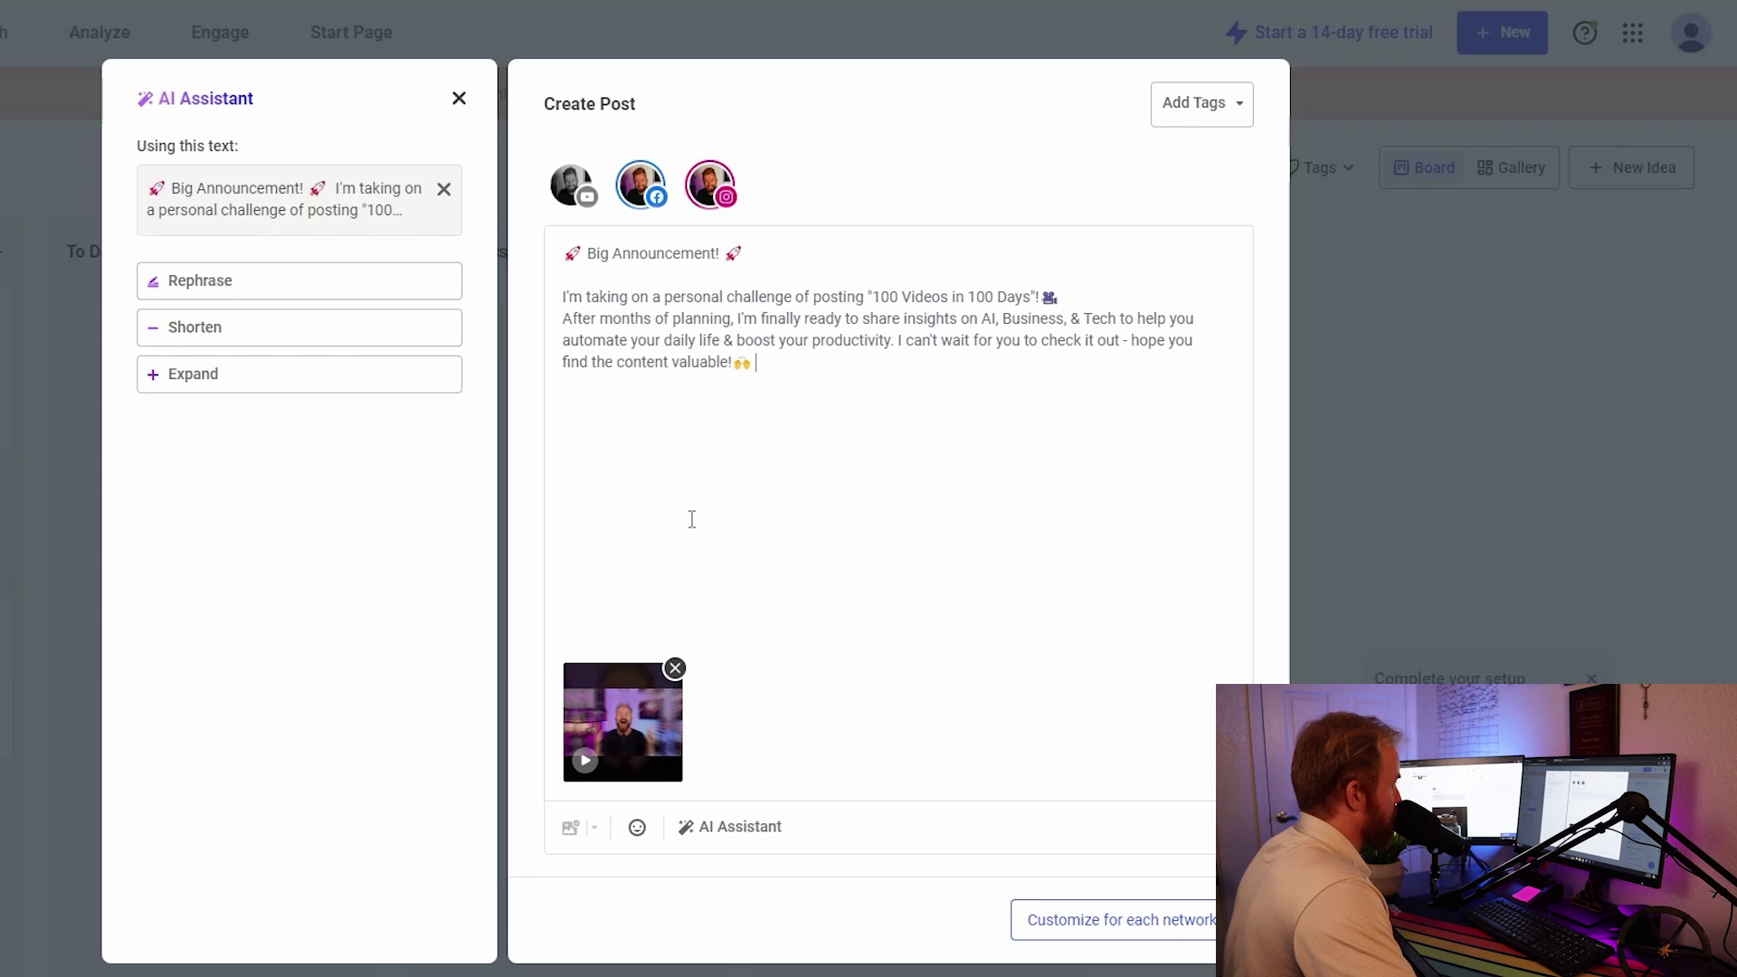
pyautogui.click(208, 282)
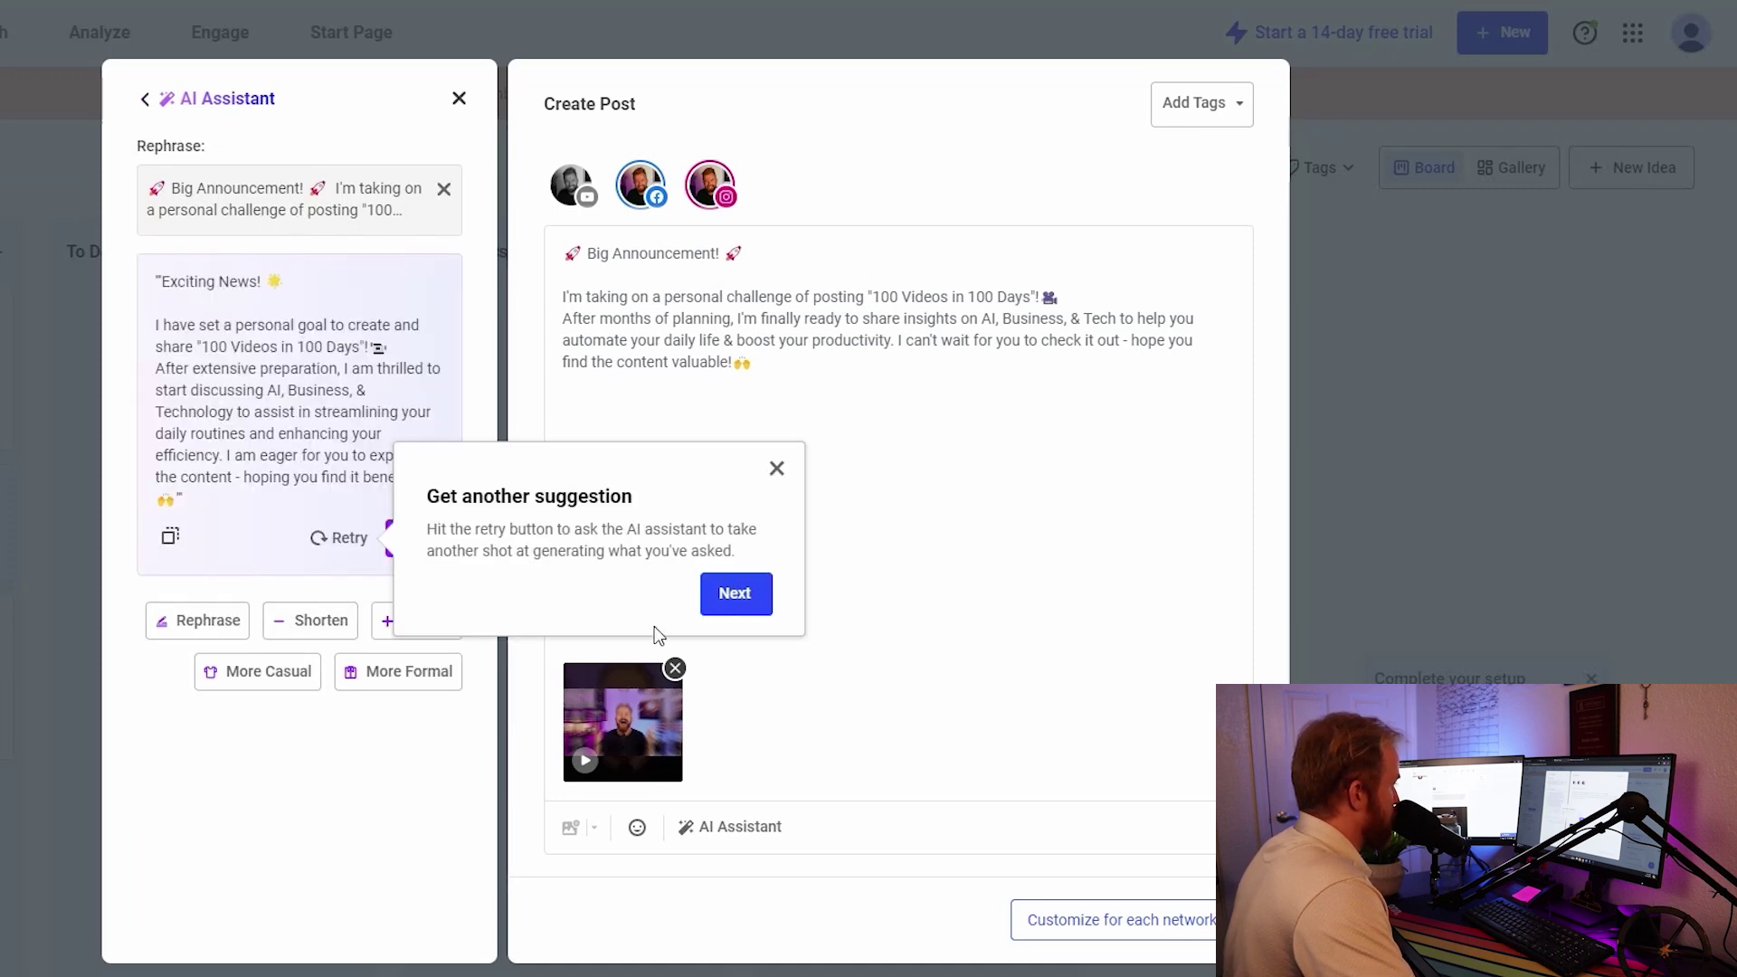
pyautogui.click(737, 608)
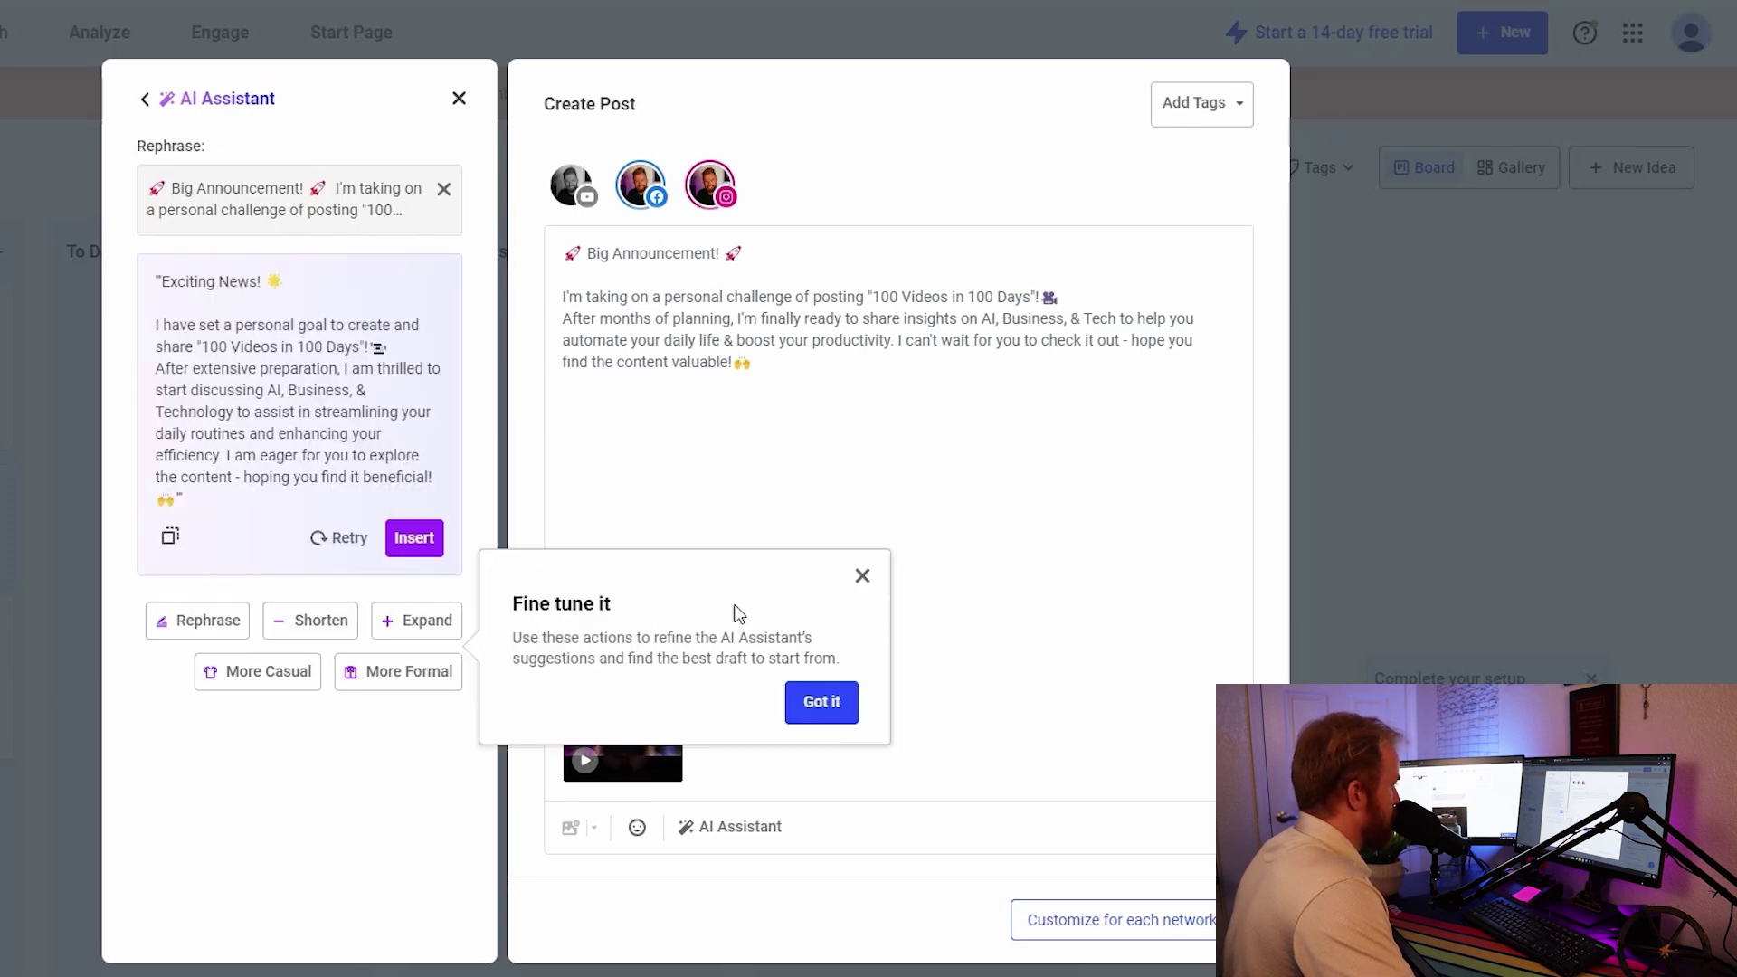
pyautogui.click(821, 702)
pyautogui.click(415, 537)
# Delete the original "Big Announcement!" text, the blank line under "Exciting News!" and the stray closing quotation mark
pyautogui.moveTo(753, 363); pyautogui.dragTo(564, 254)
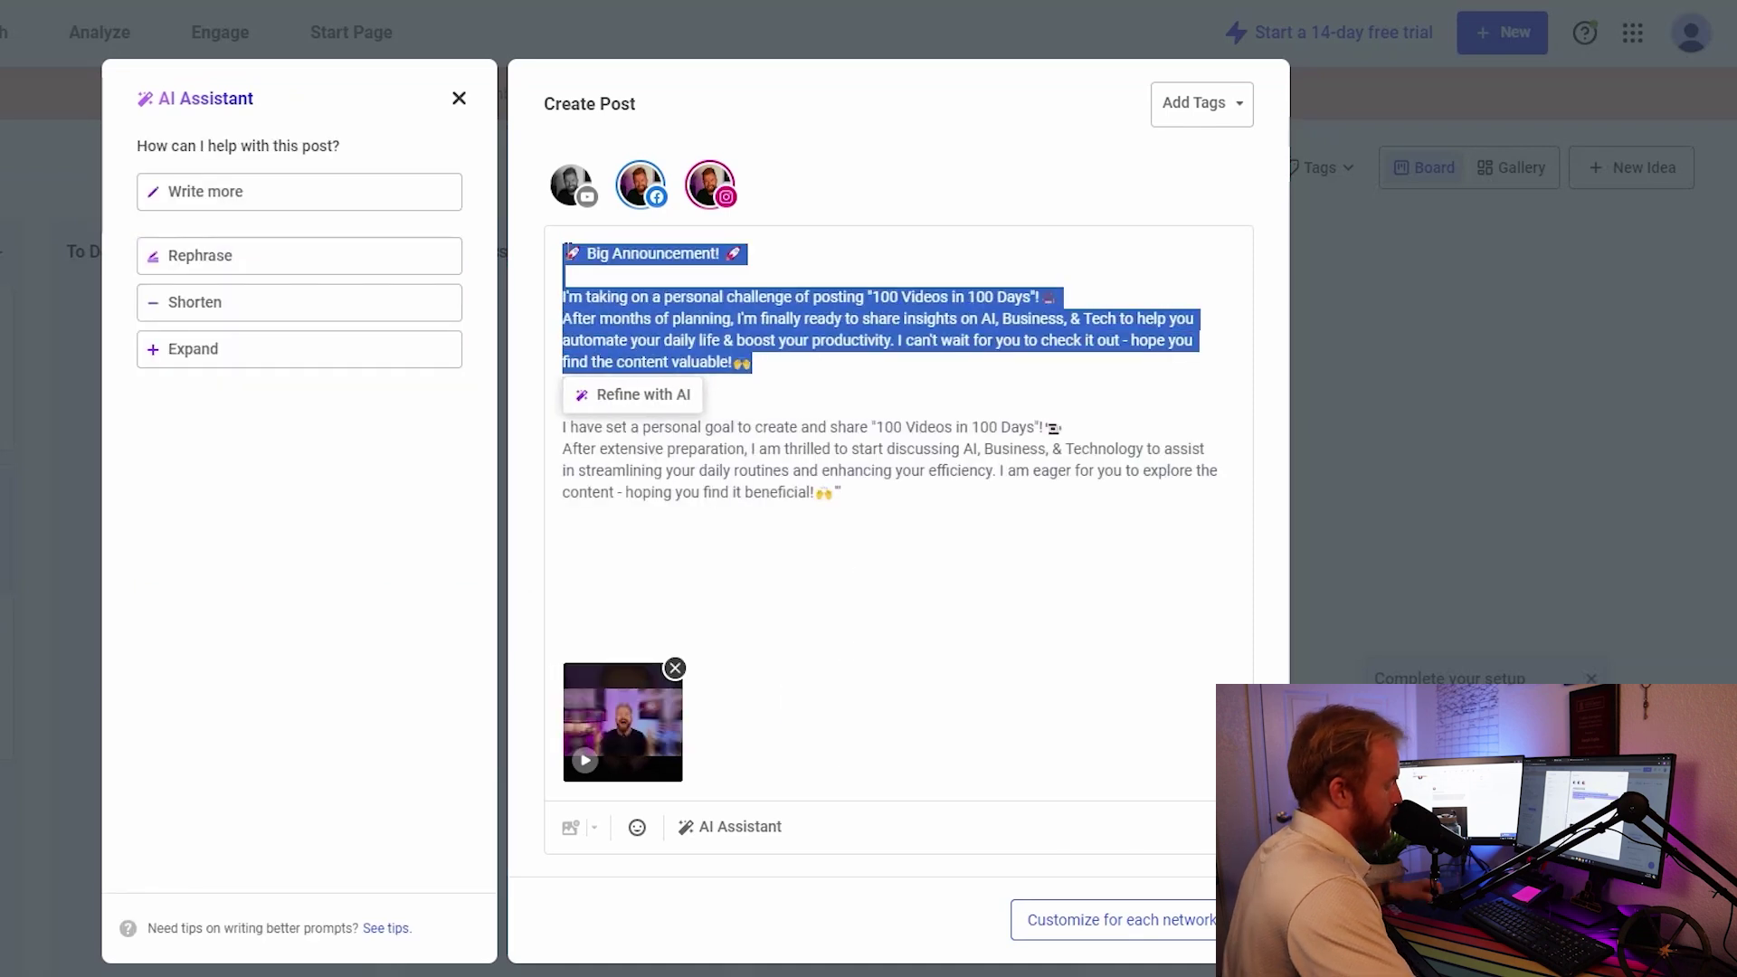
pyautogui.press('BackSpace')
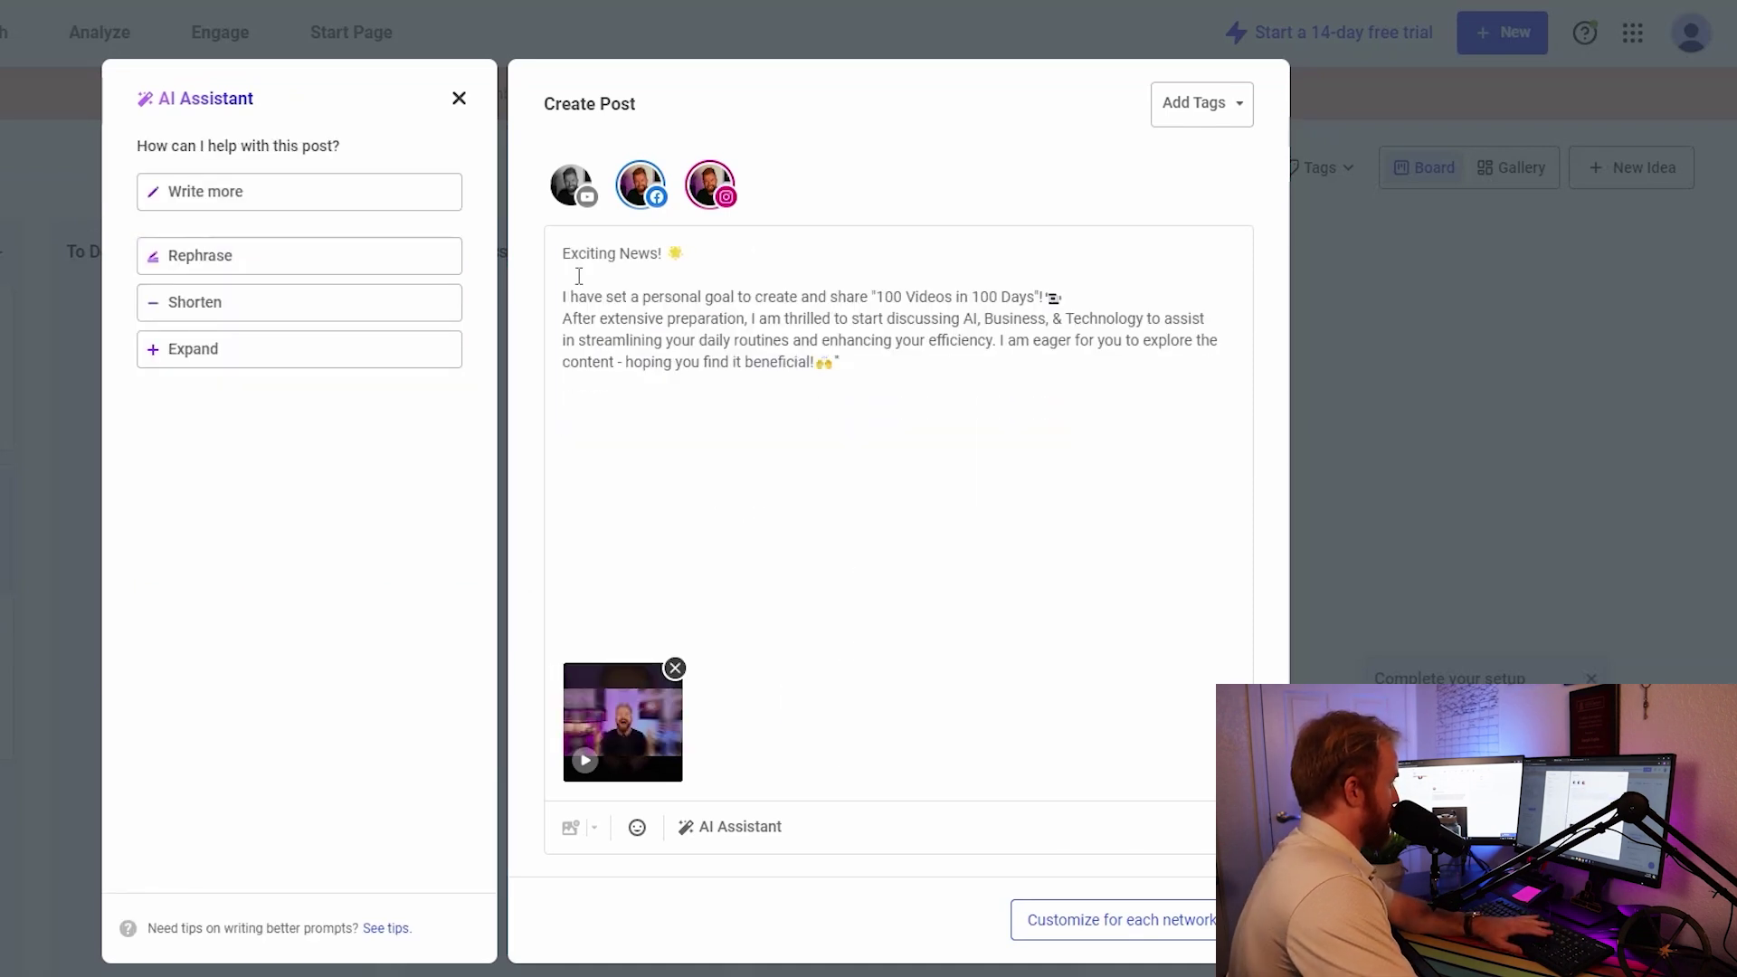
pyautogui.press('BackSpace')
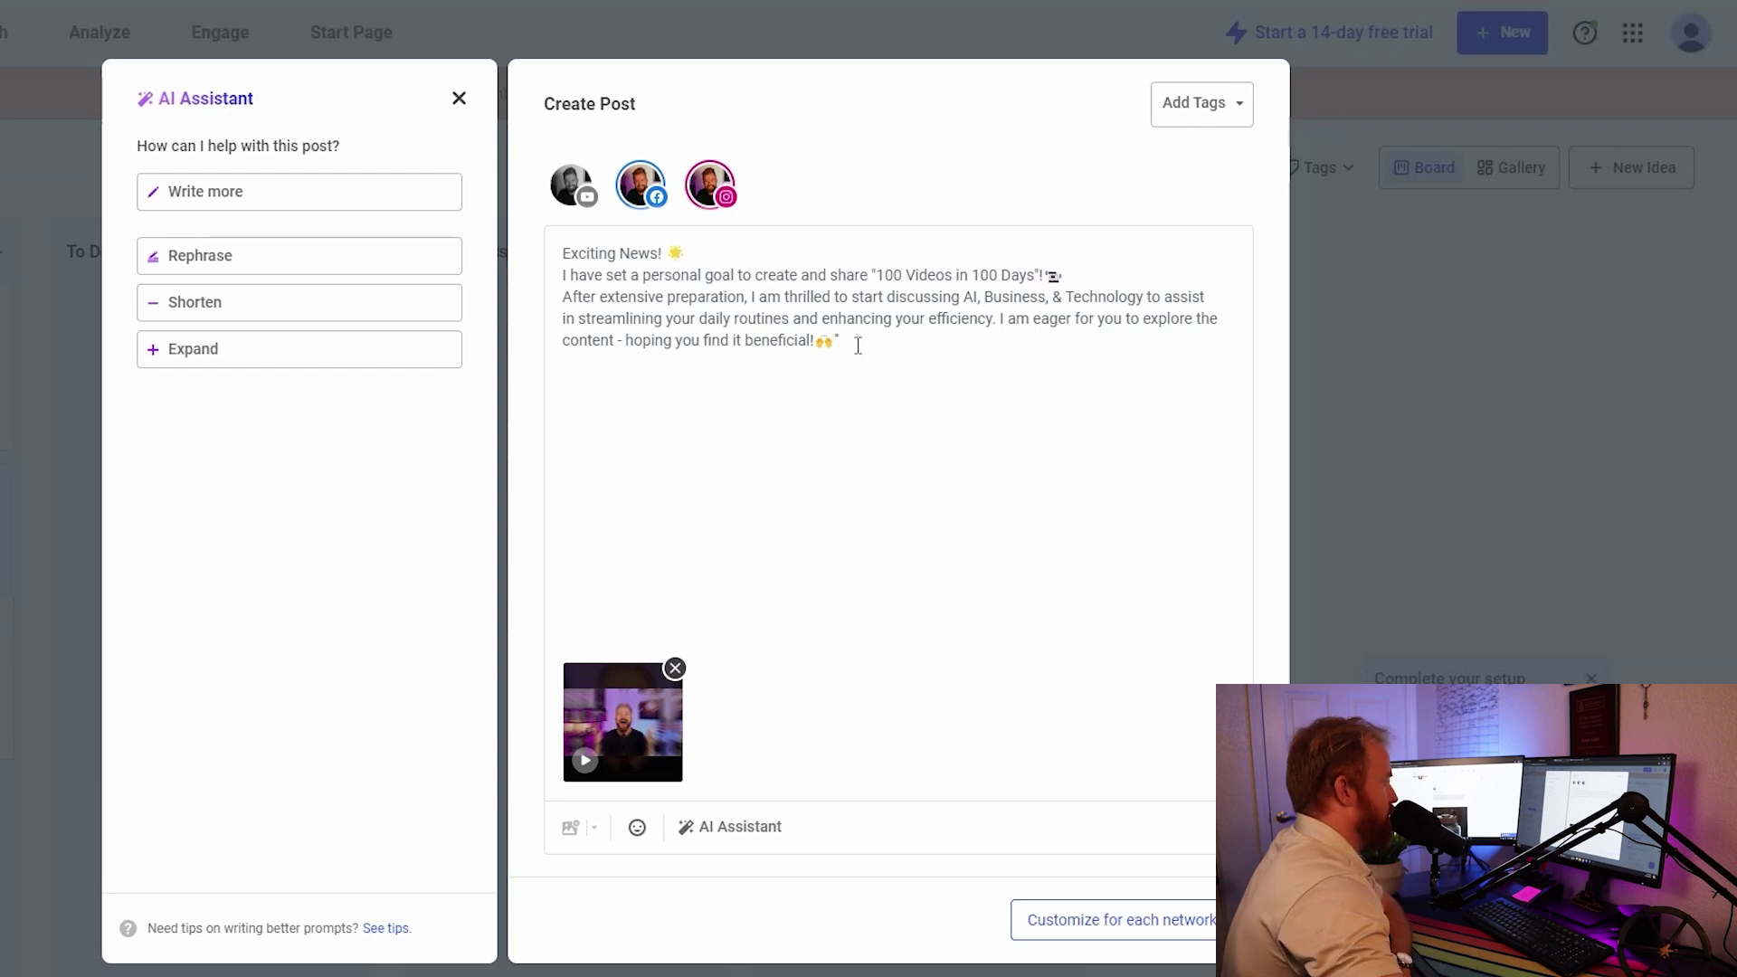
pyautogui.press('BackSpace')
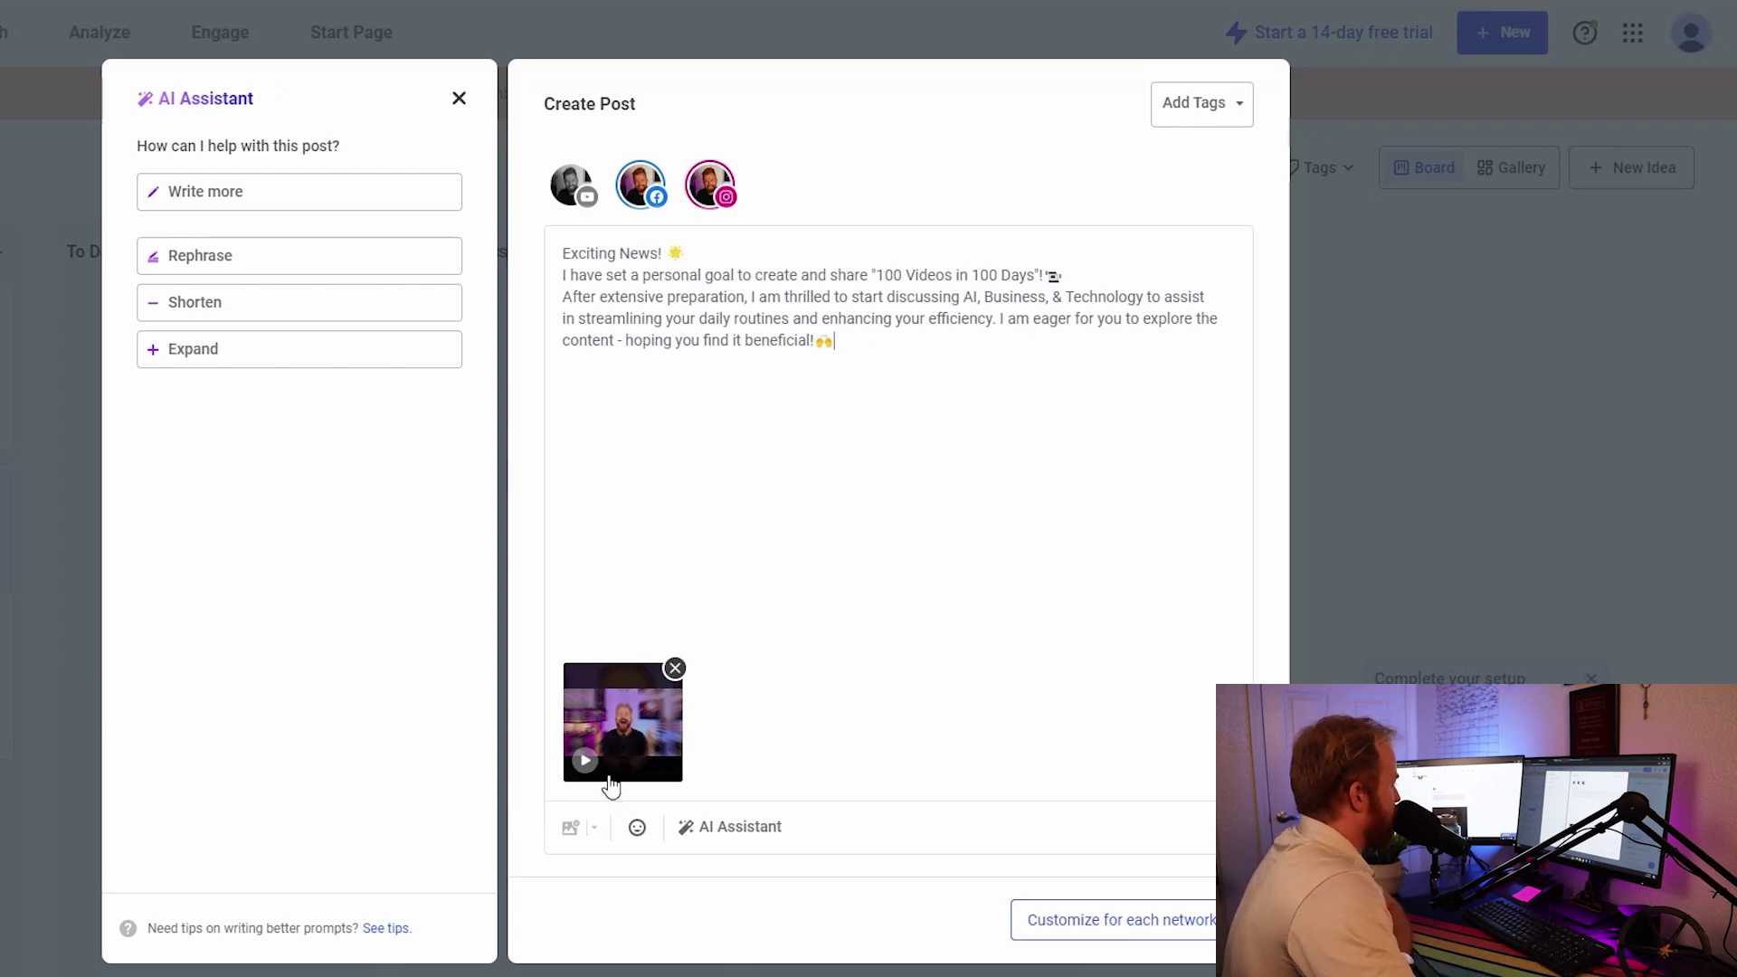
# Check the post's emoji options and the attached video, and close the AI Assistant
pyautogui.click(637, 830)
pyautogui.click(903, 678)
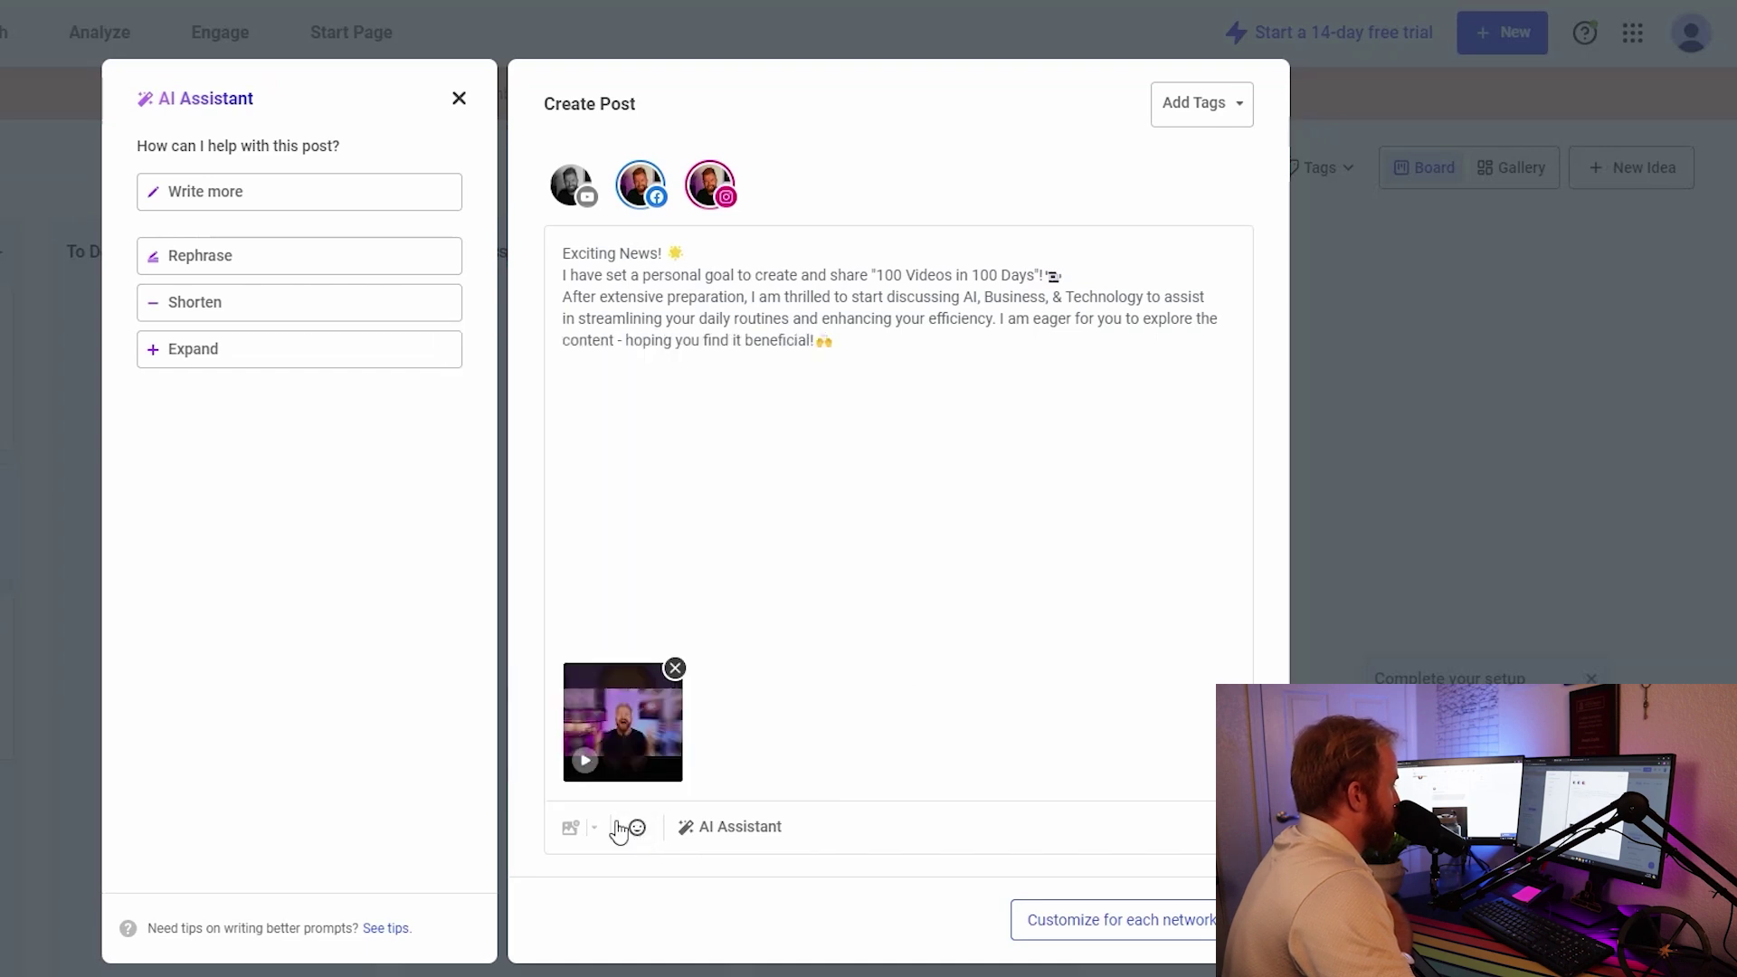
pyautogui.click(623, 722)
pyautogui.click(457, 109)
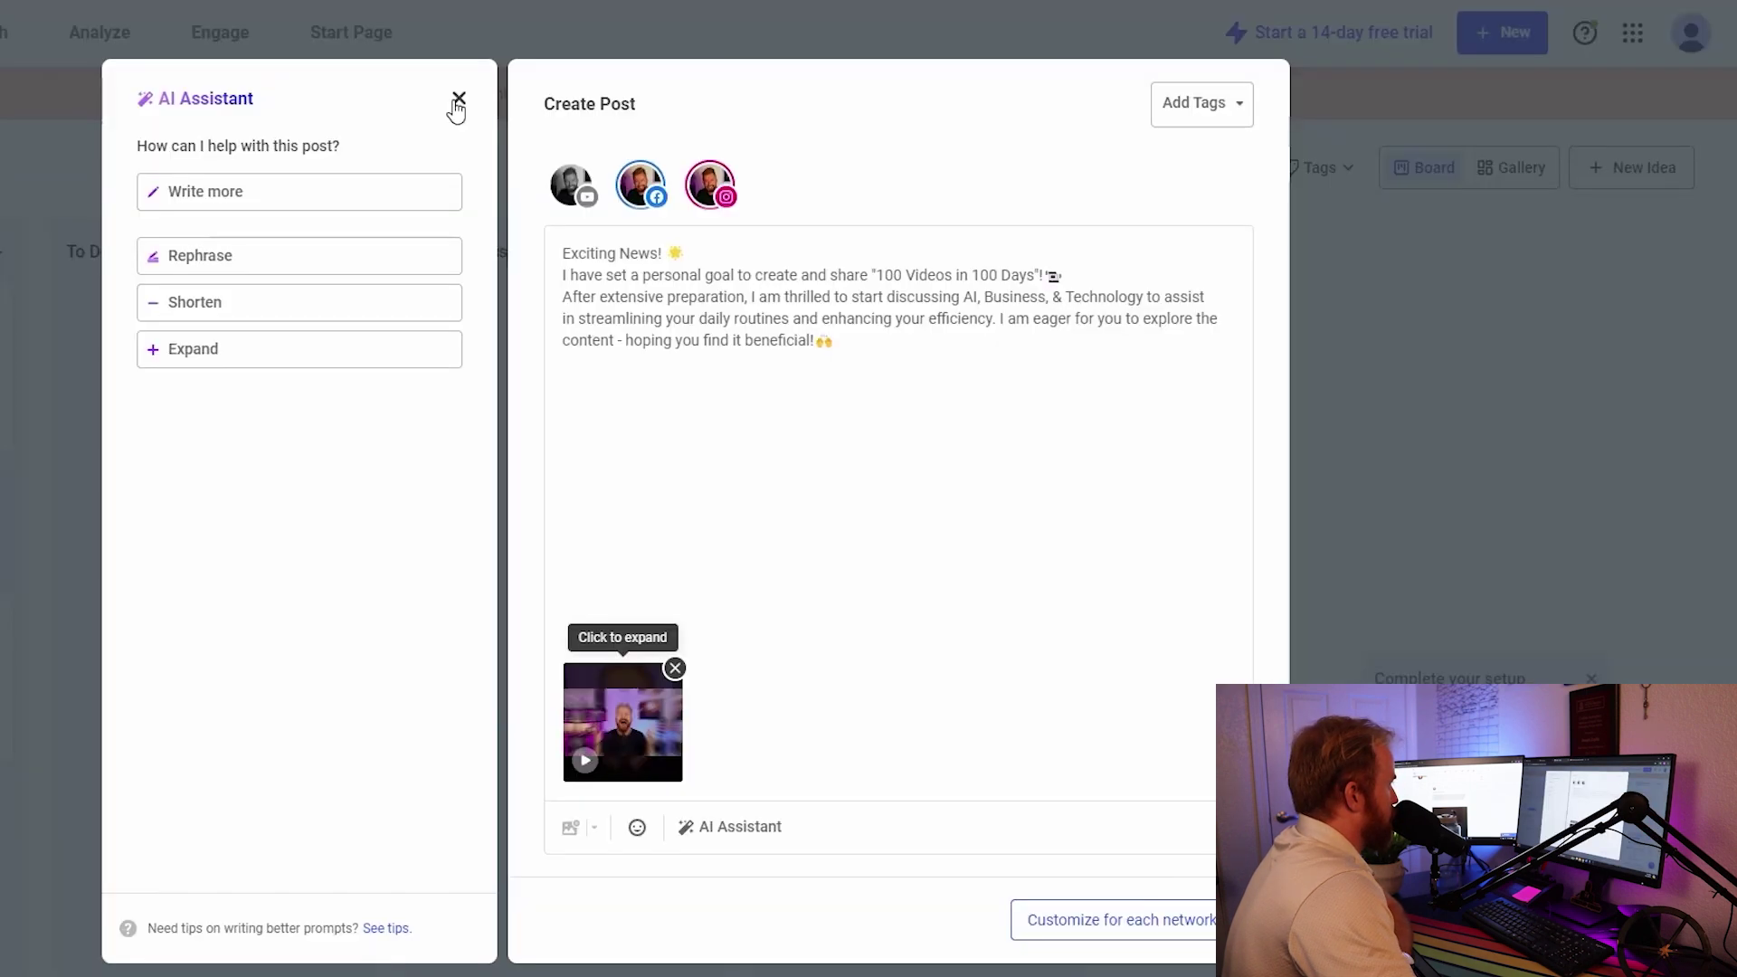
# Create a new tag named "Personal Challenge" from the post's tag options
pyautogui.click(982, 103)
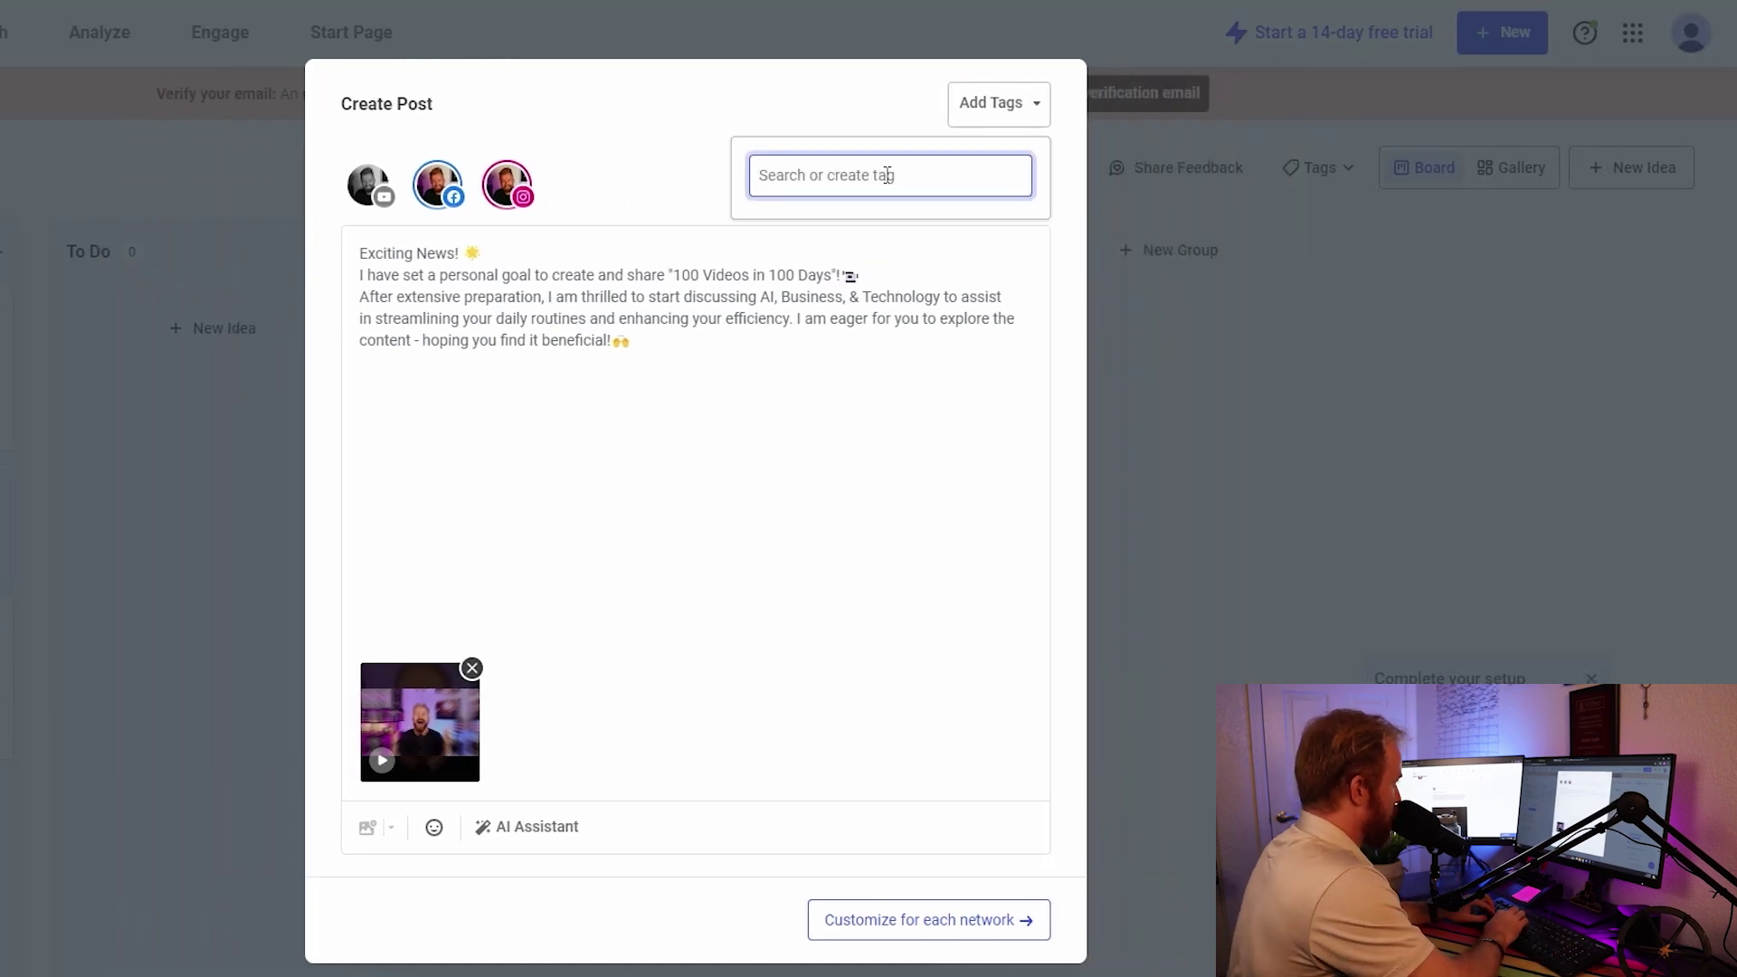
pyautogui.write('Personal Challenge')
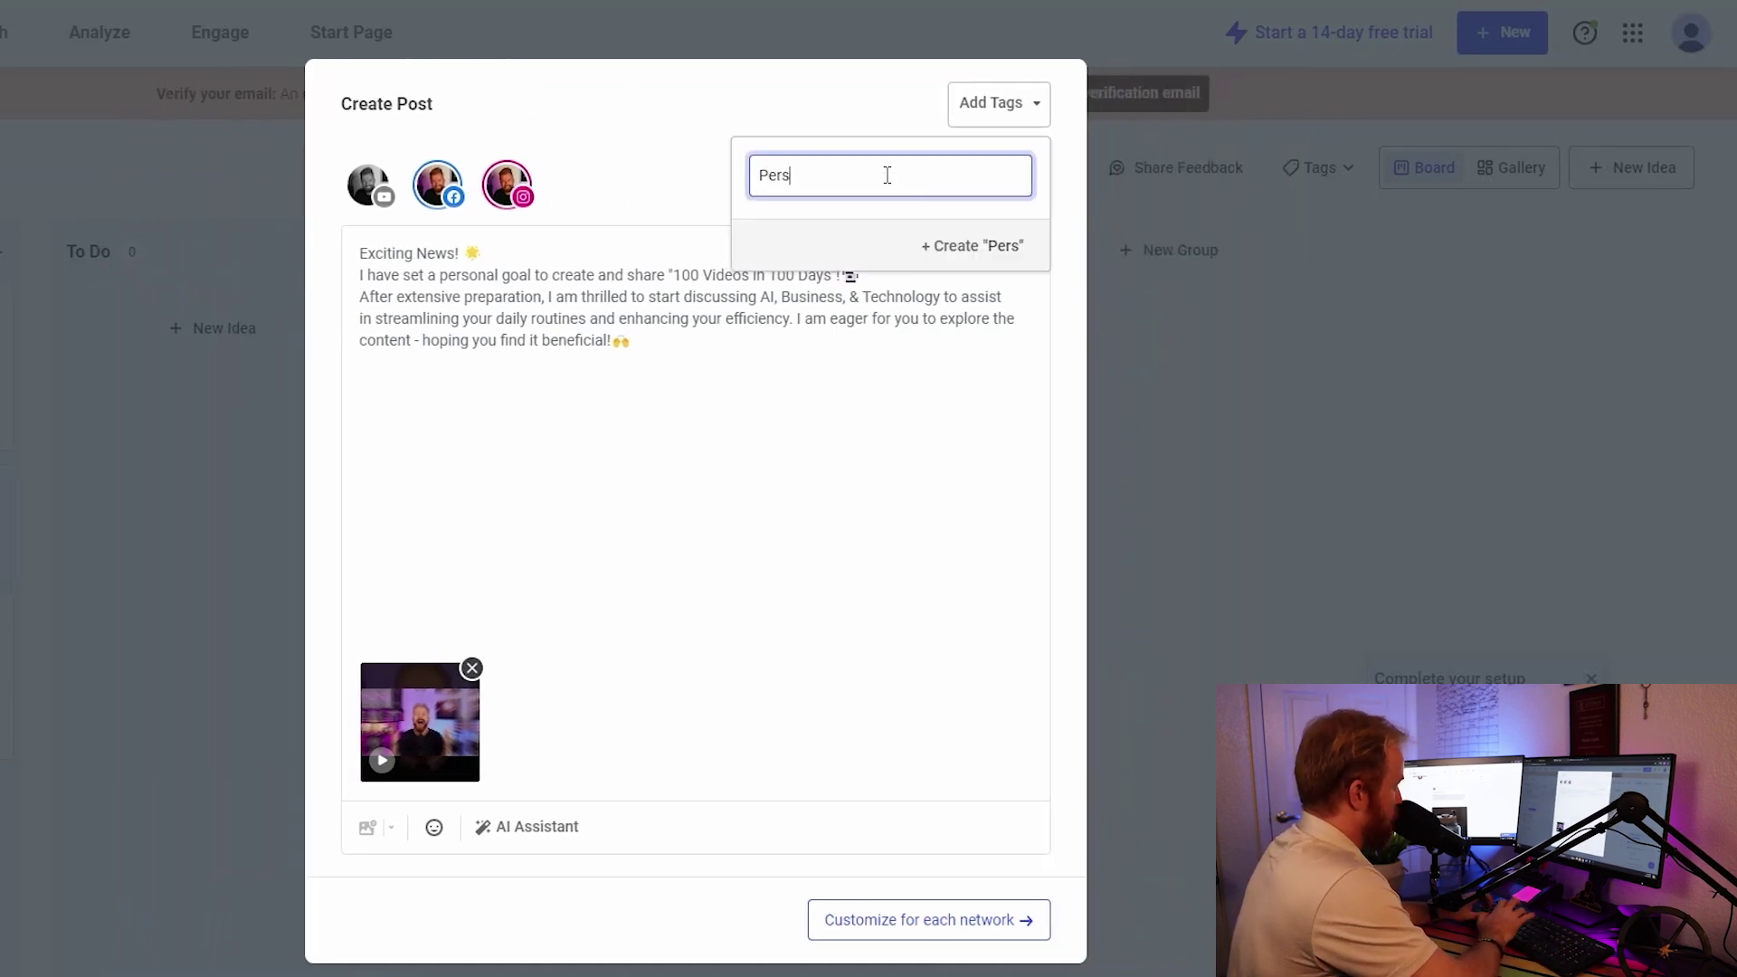
pyautogui.press('Return')
pyautogui.click(871, 701)
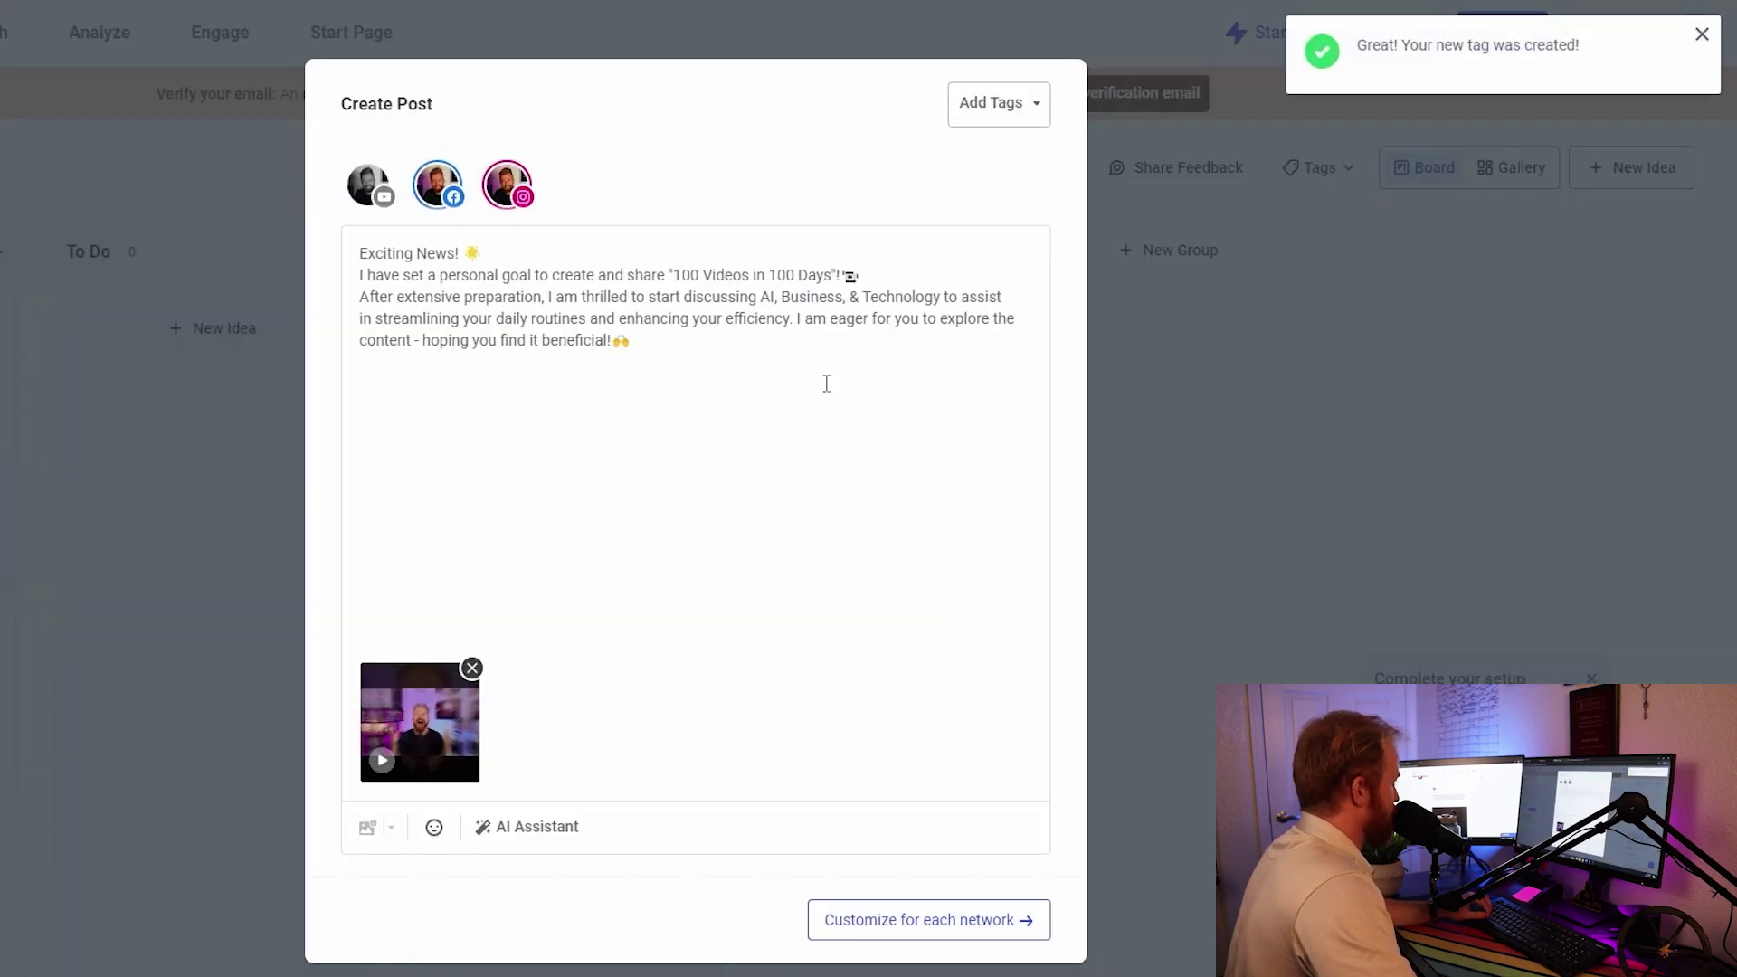
# Generate a new AI Assistant draft from the prompt "Add the best hashtags for SEO" followed by the copied post text
pyautogui.click(527, 827)
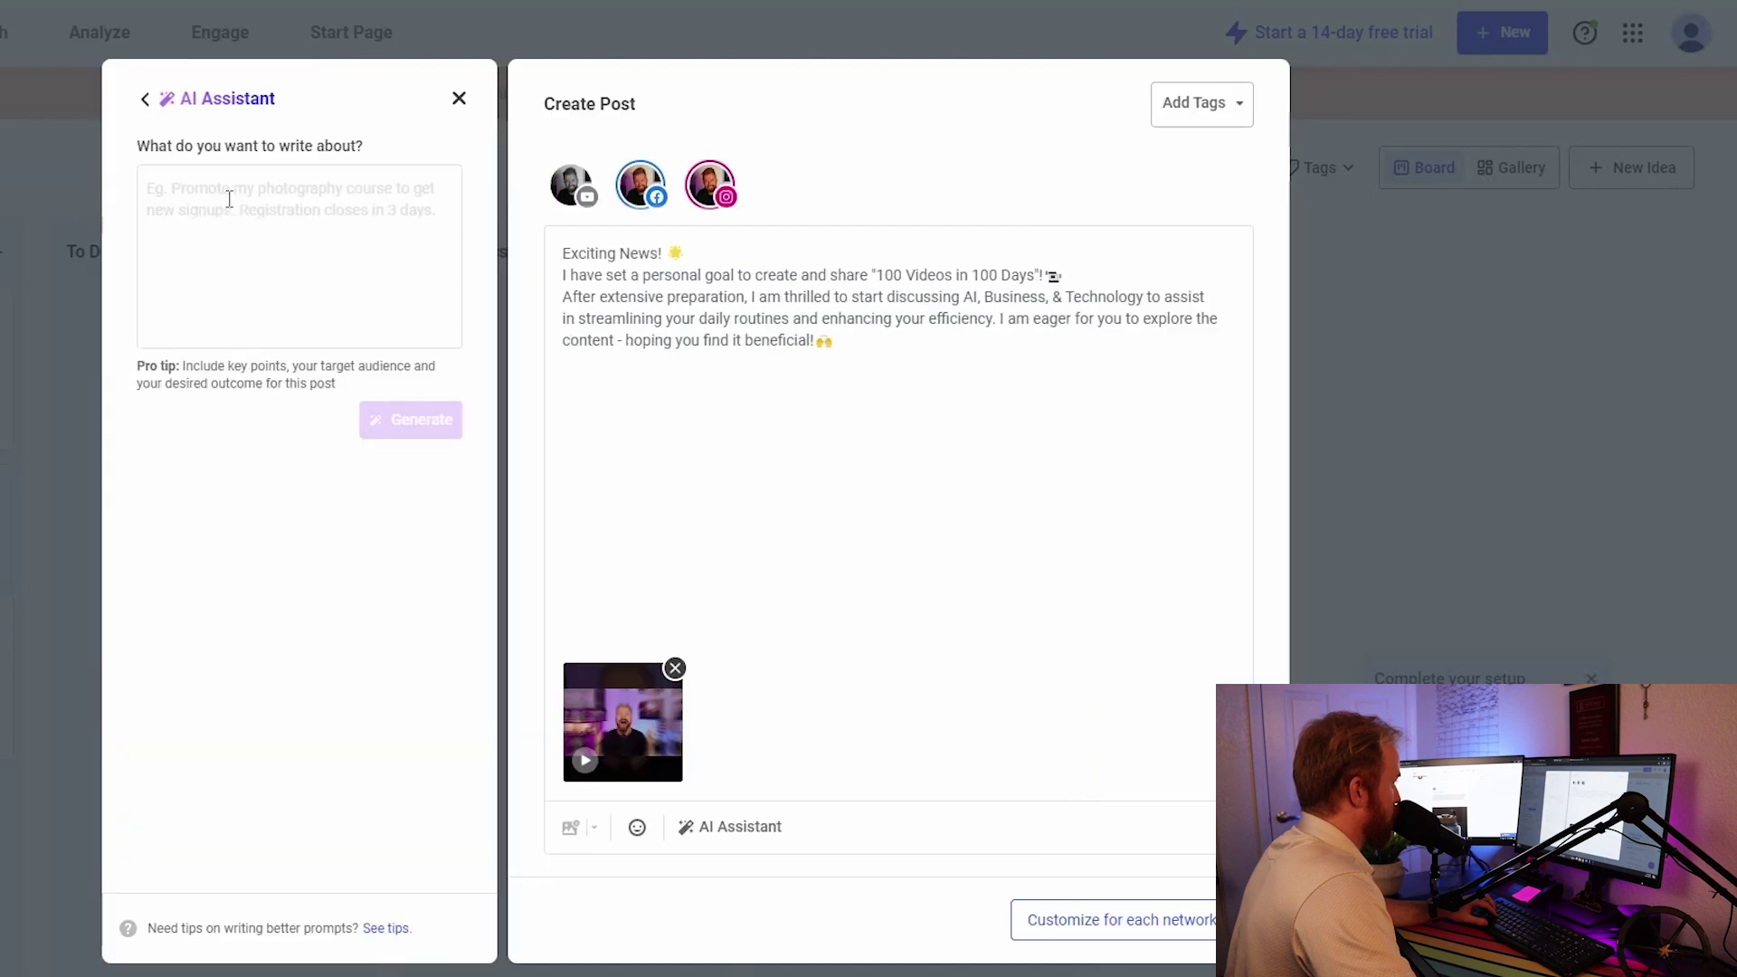
pyautogui.click(230, 200)
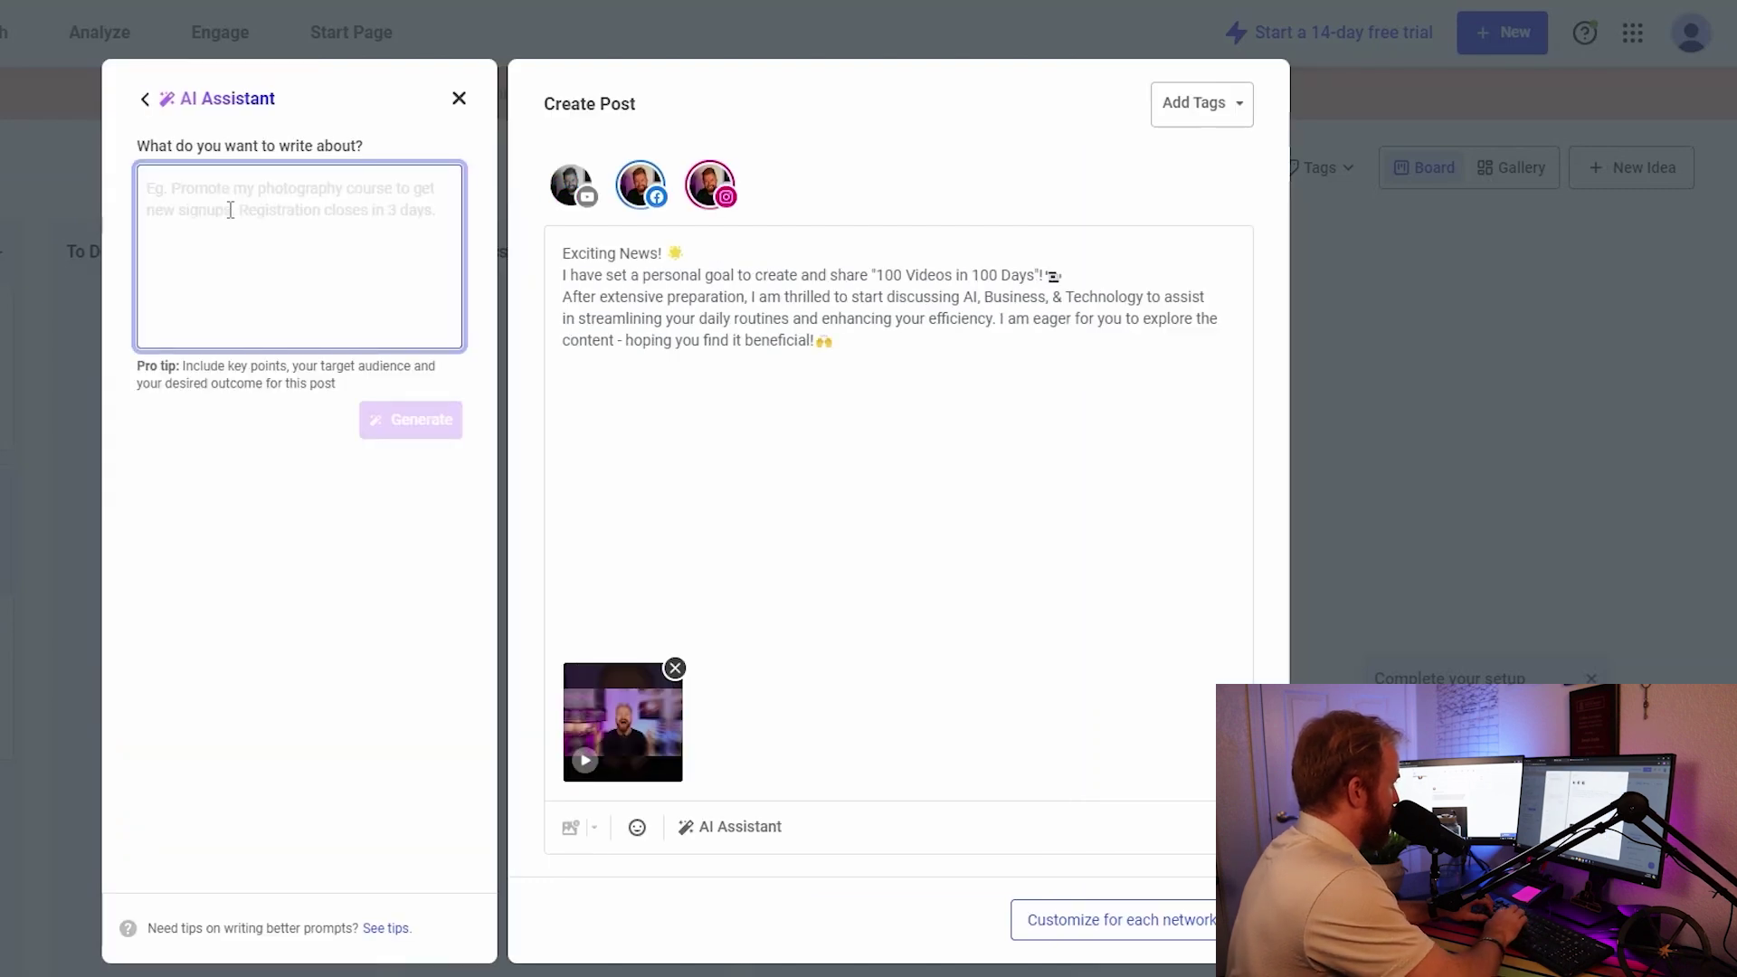
pyautogui.moveTo(837, 342); pyautogui.dragTo(564, 254)
pyautogui.click(264, 201)
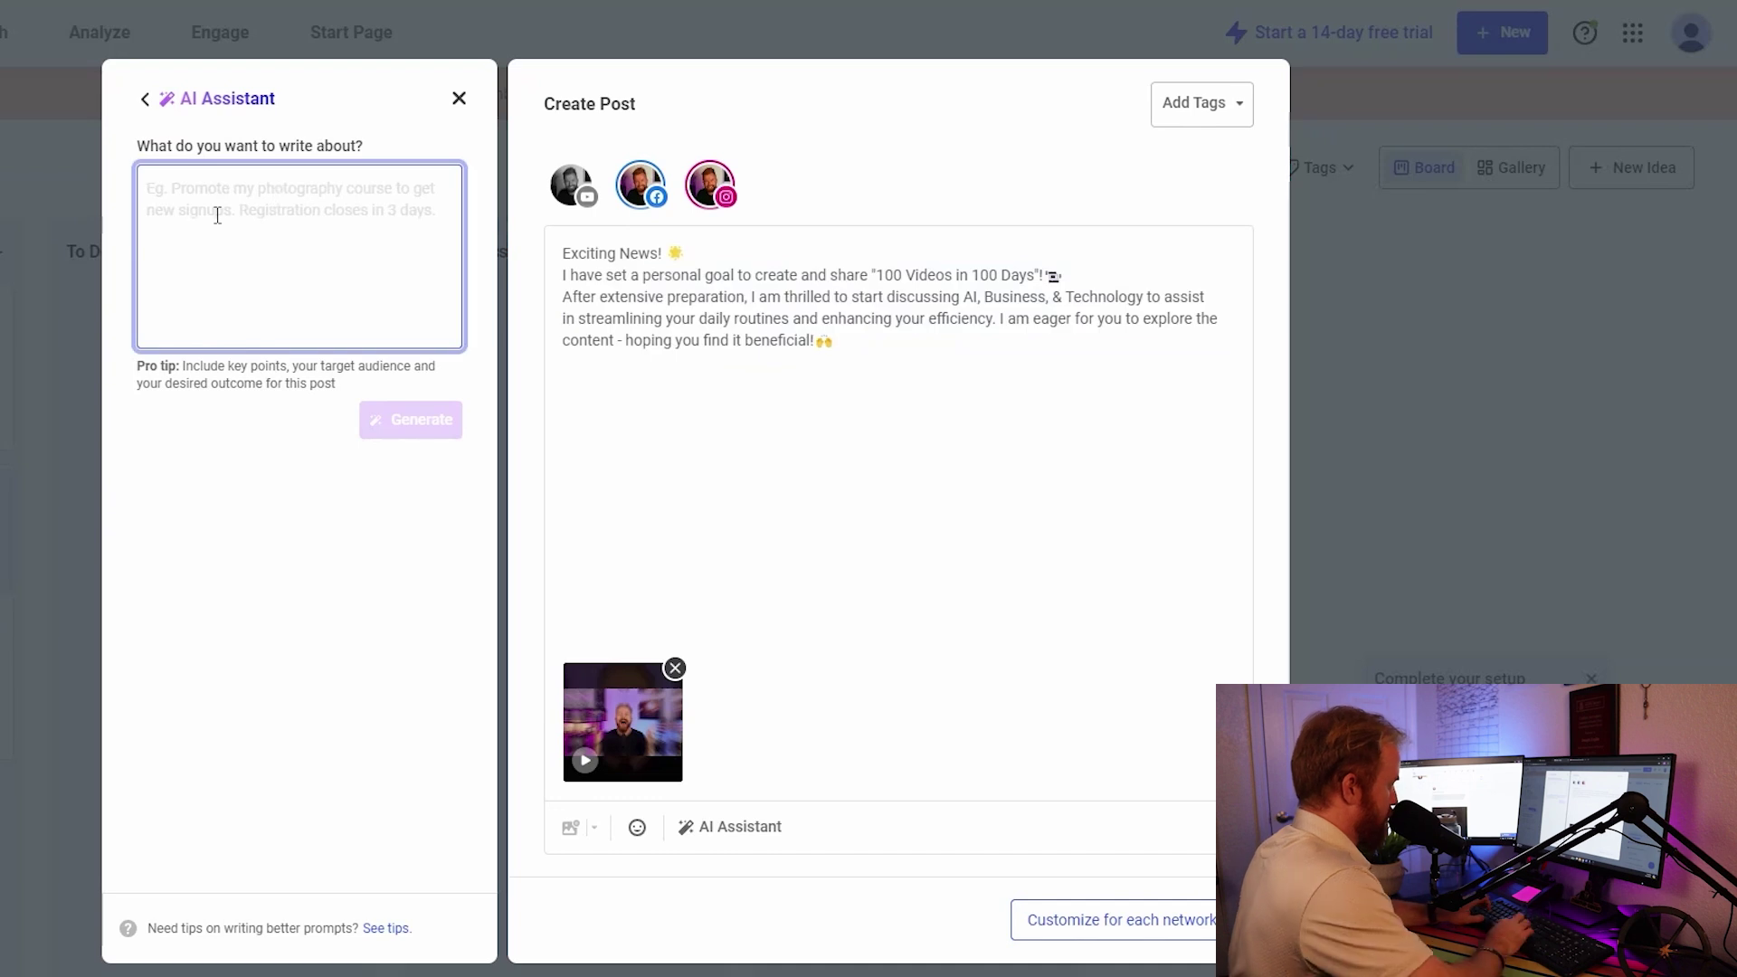
pyautogui.write('Add the b')
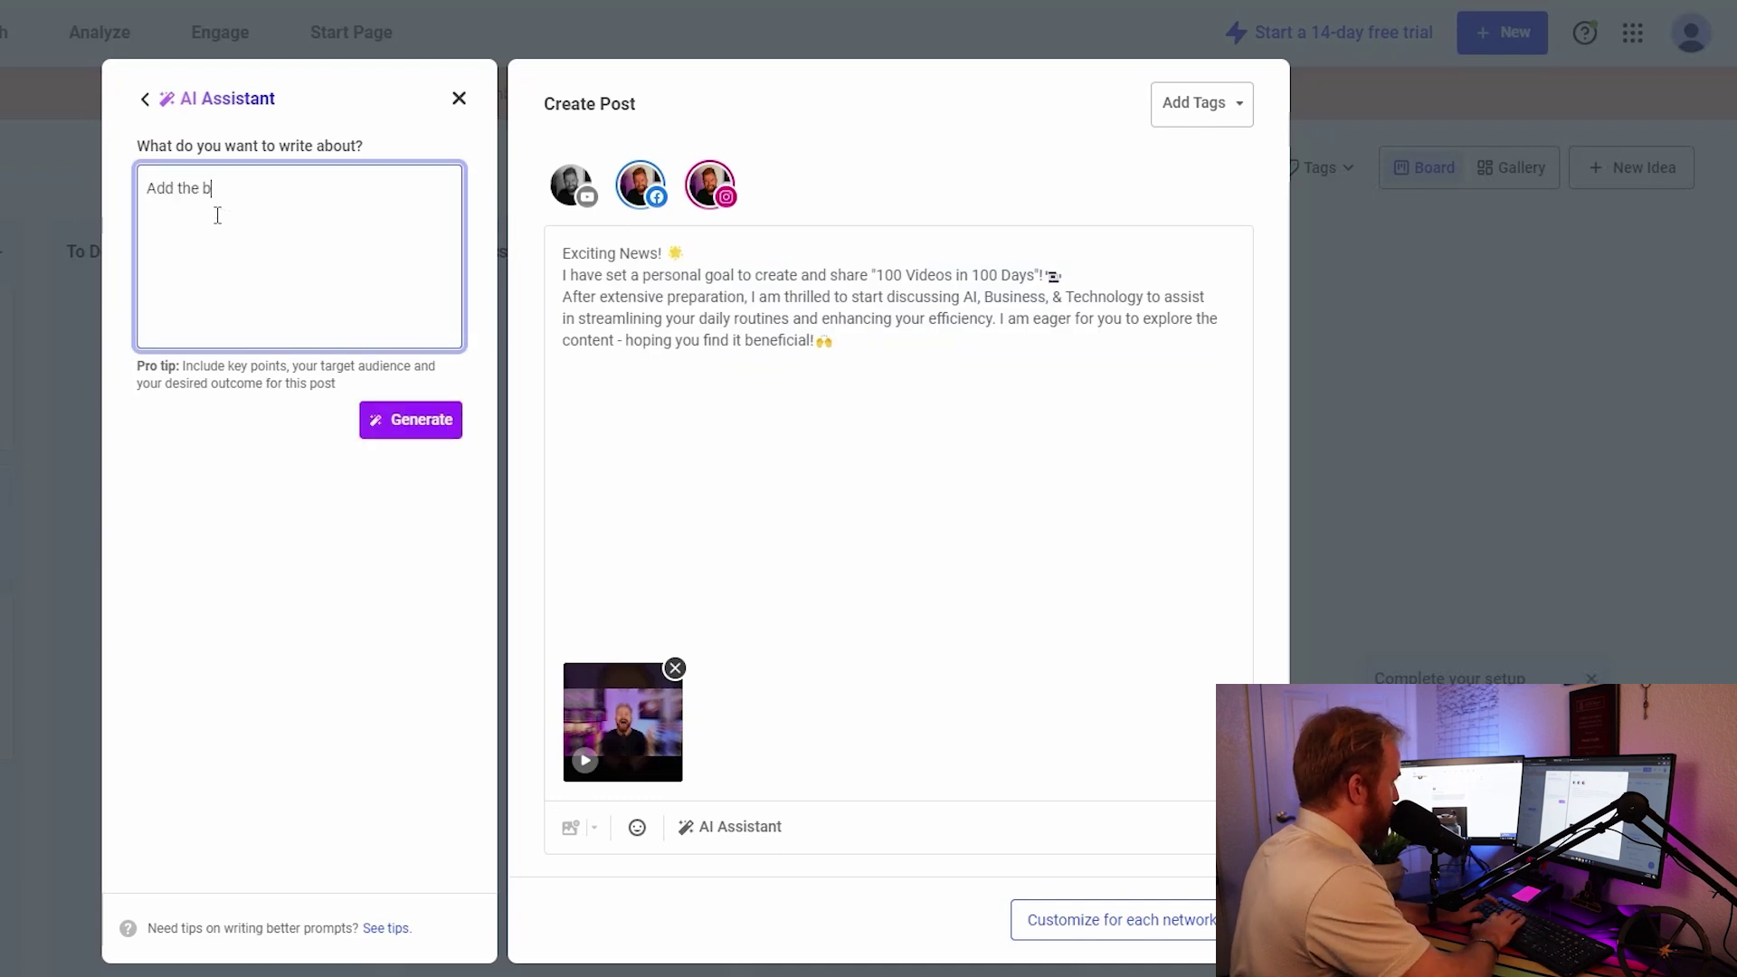
pyautogui.write('est hashtags for SEO')
pyautogui.hotkey('ctrl', 'v')
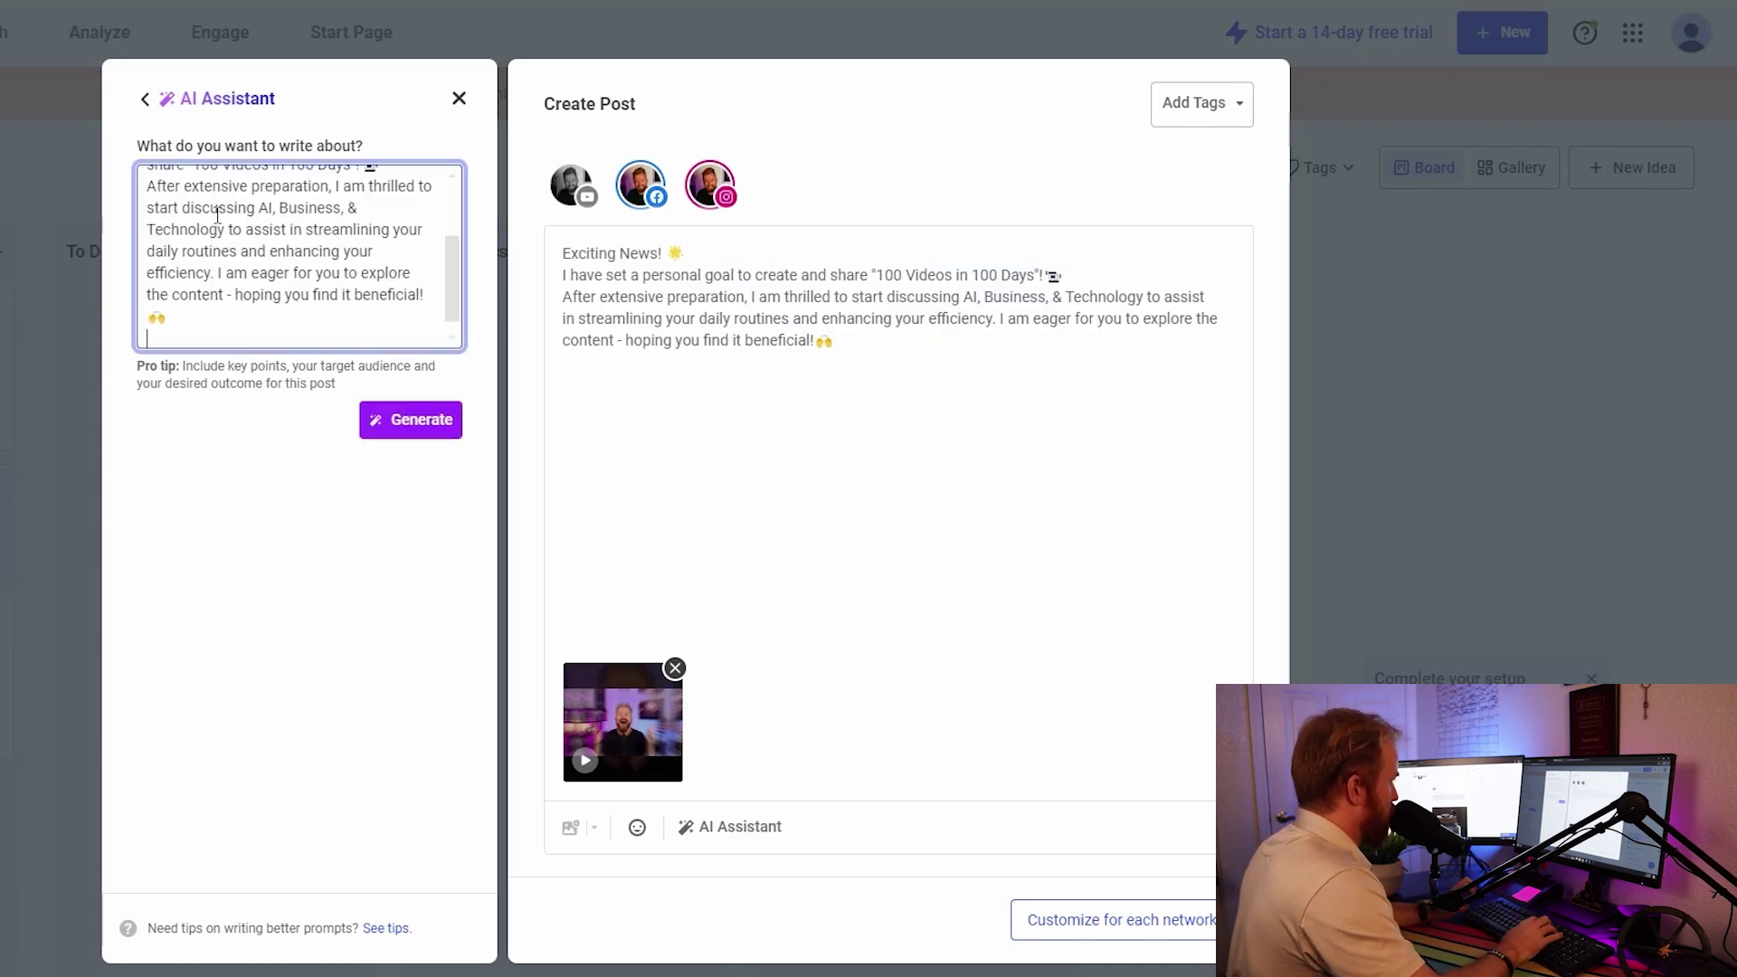
pyautogui.click(411, 419)
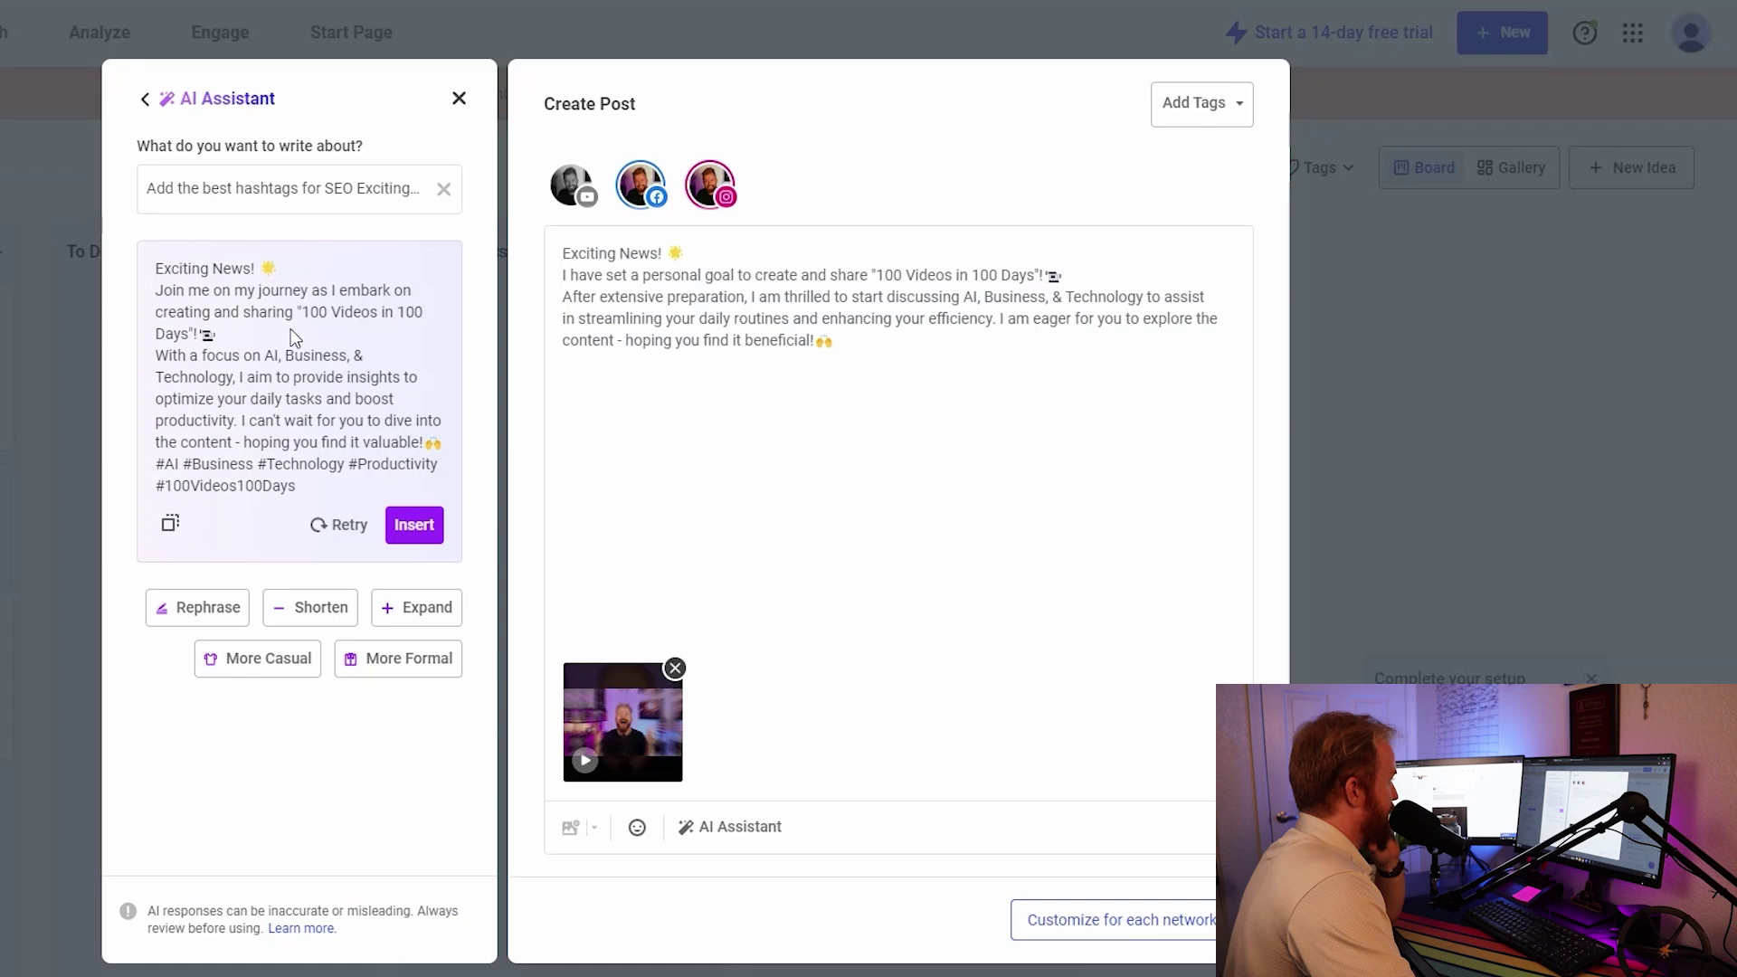
# Replace the post's text with the AI Assistant version that ends in hashtags from #AI to #100Videos100Days
pyautogui.moveTo(837, 342); pyautogui.dragTo(527, 251)
pyautogui.write('Exciting News! 🌟 Join me on my journey as I embark on creating and sharing "100 Videos in 100 Days"! 🎥 With a focus on AI, Business, & Technology, I aim to provide insights to optimize your daily tasks and boost productivity. I can\'t wait for you to dive into the content - hoping you find it valuable! 🙌 #AI #Business #Technology #Productivity #100Videos100Days')
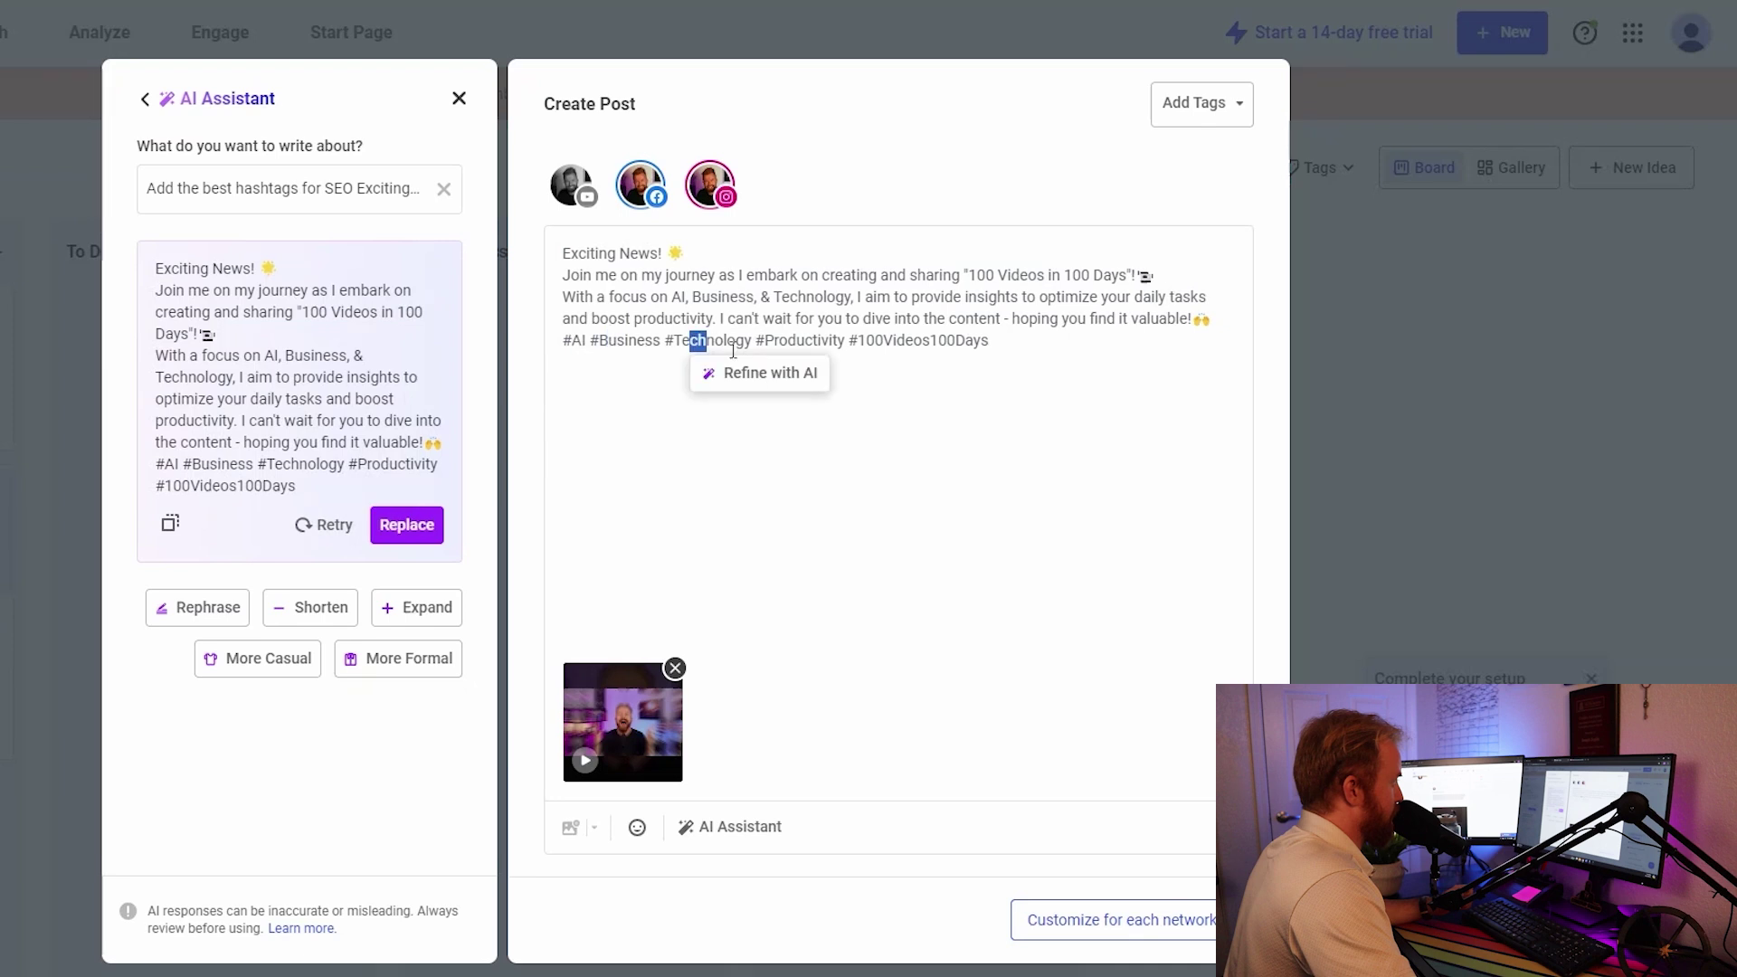
pyautogui.moveTo(788, 340); pyautogui.dragTo(844, 341)
pyautogui.moveTo(1000, 342); pyautogui.dragTo(849, 342)
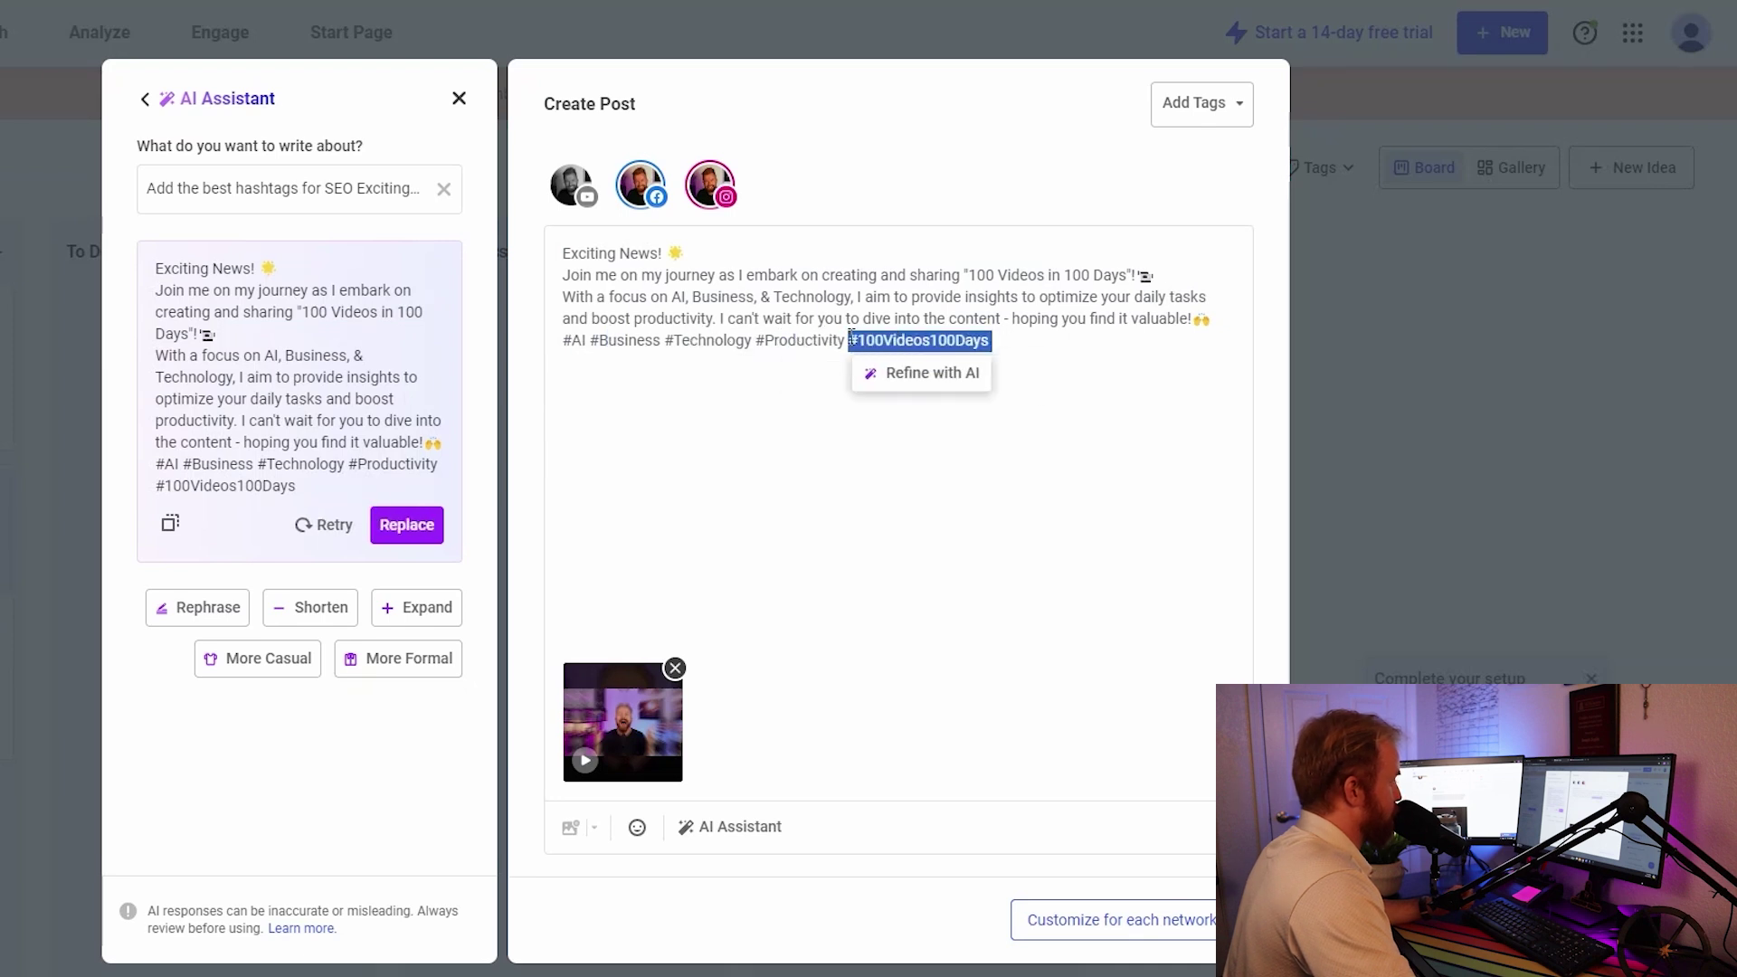
pyautogui.click(1018, 519)
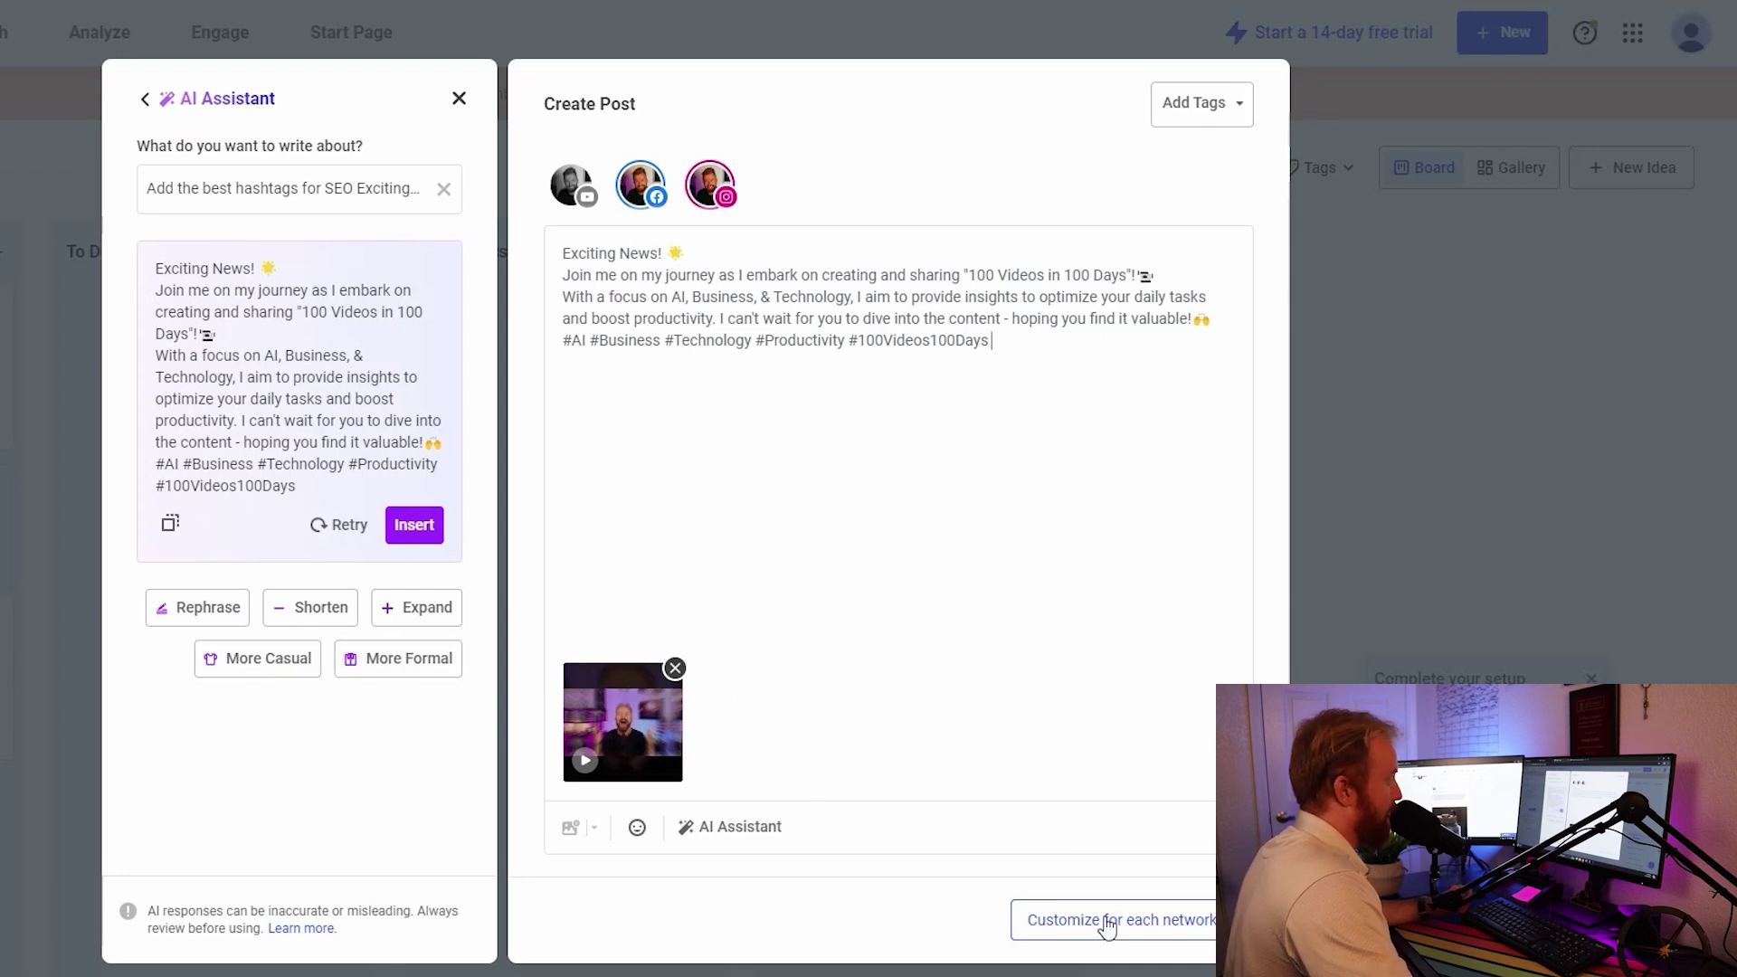
# Customize the post separately for each selected network, Facebook and Instagram
pyautogui.click(1203, 121)
pyautogui.click(1113, 862)
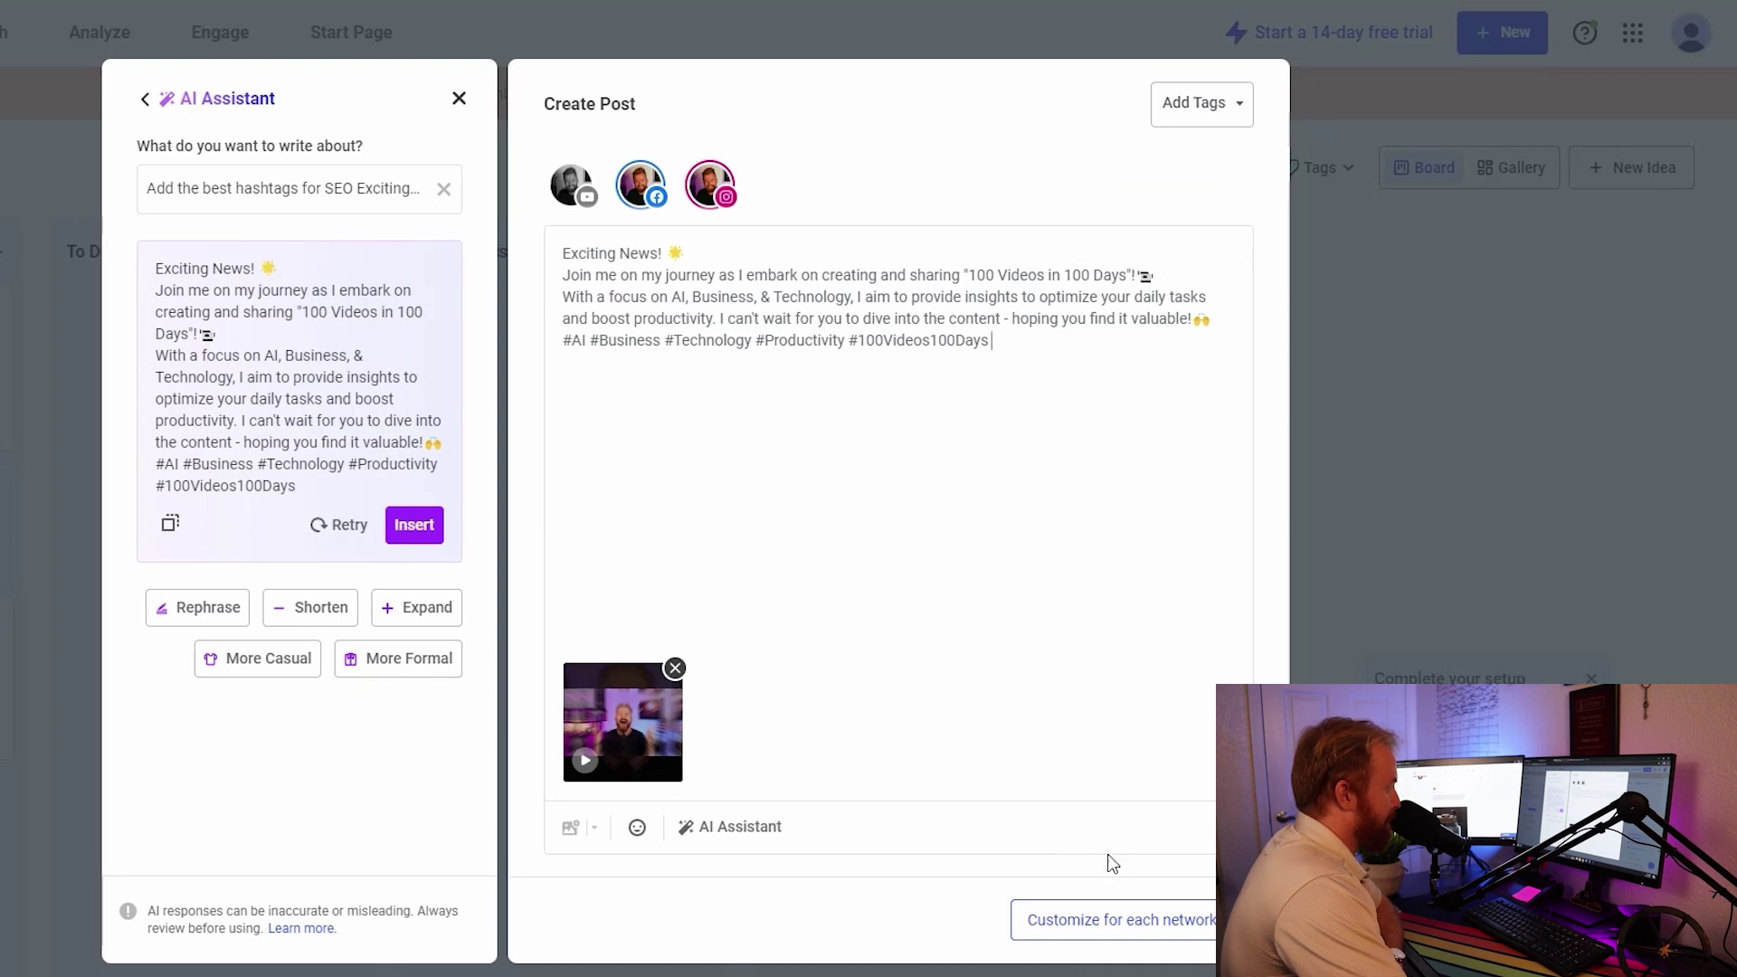
pyautogui.click(1136, 928)
pyautogui.click(1054, 391)
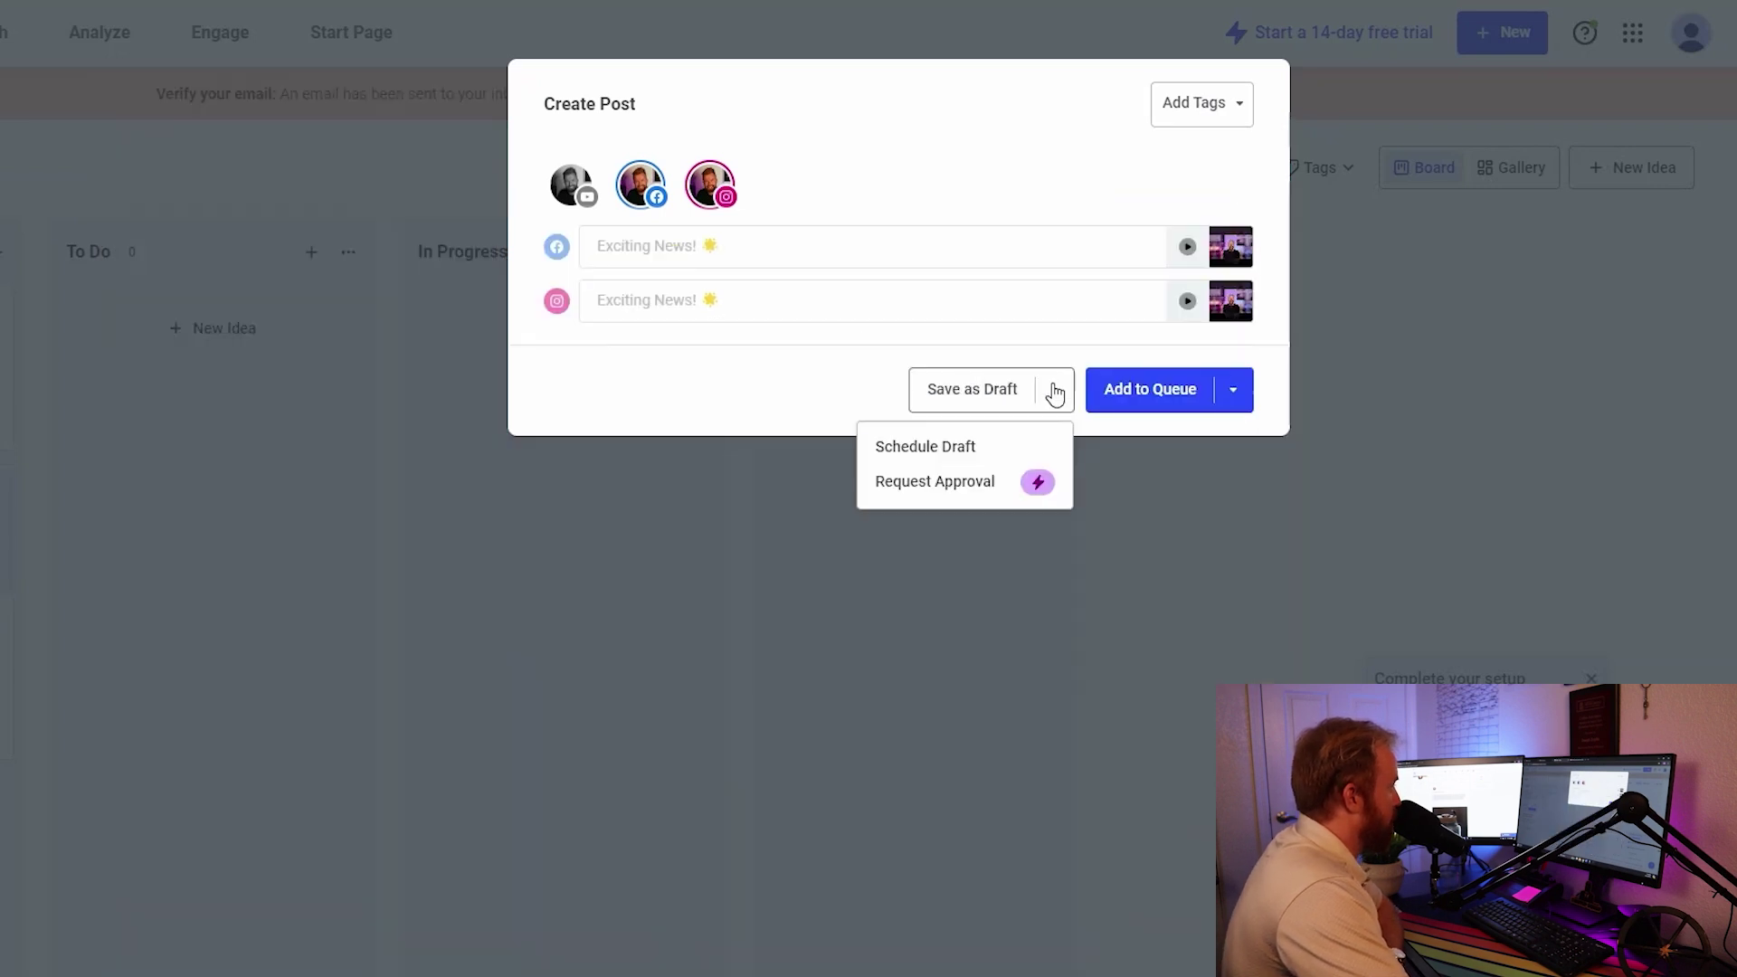
pyautogui.click(936, 448)
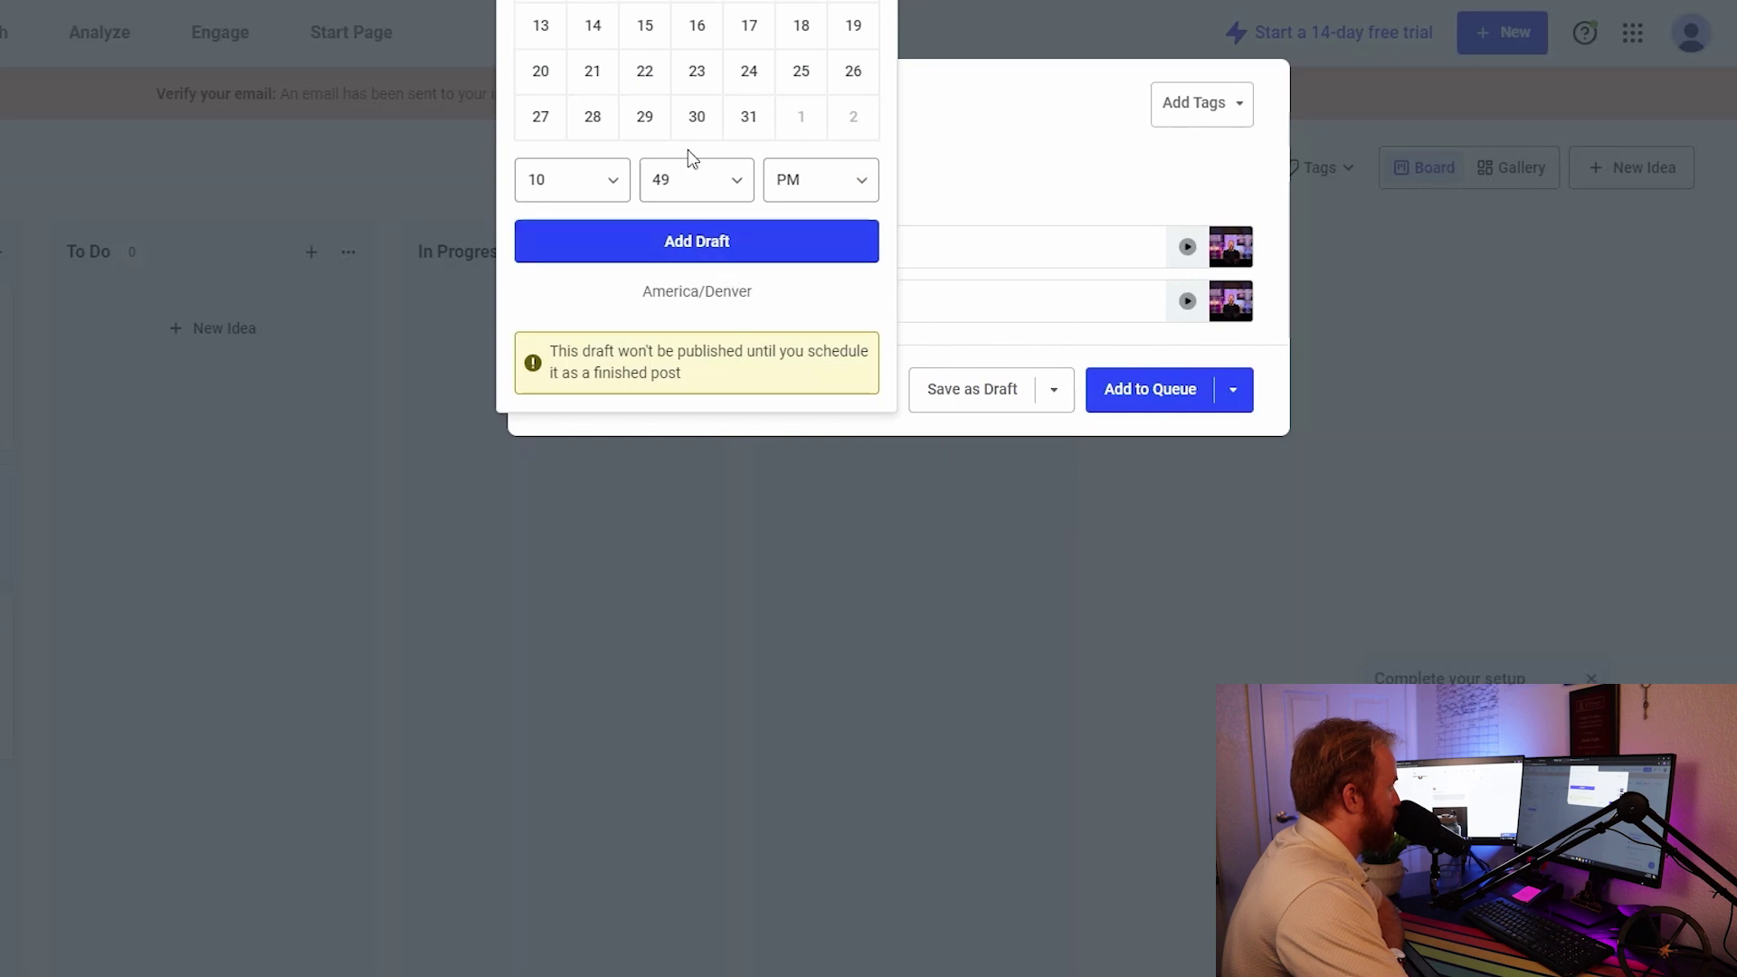
pyautogui.click(804, 590)
pyautogui.click(723, 560)
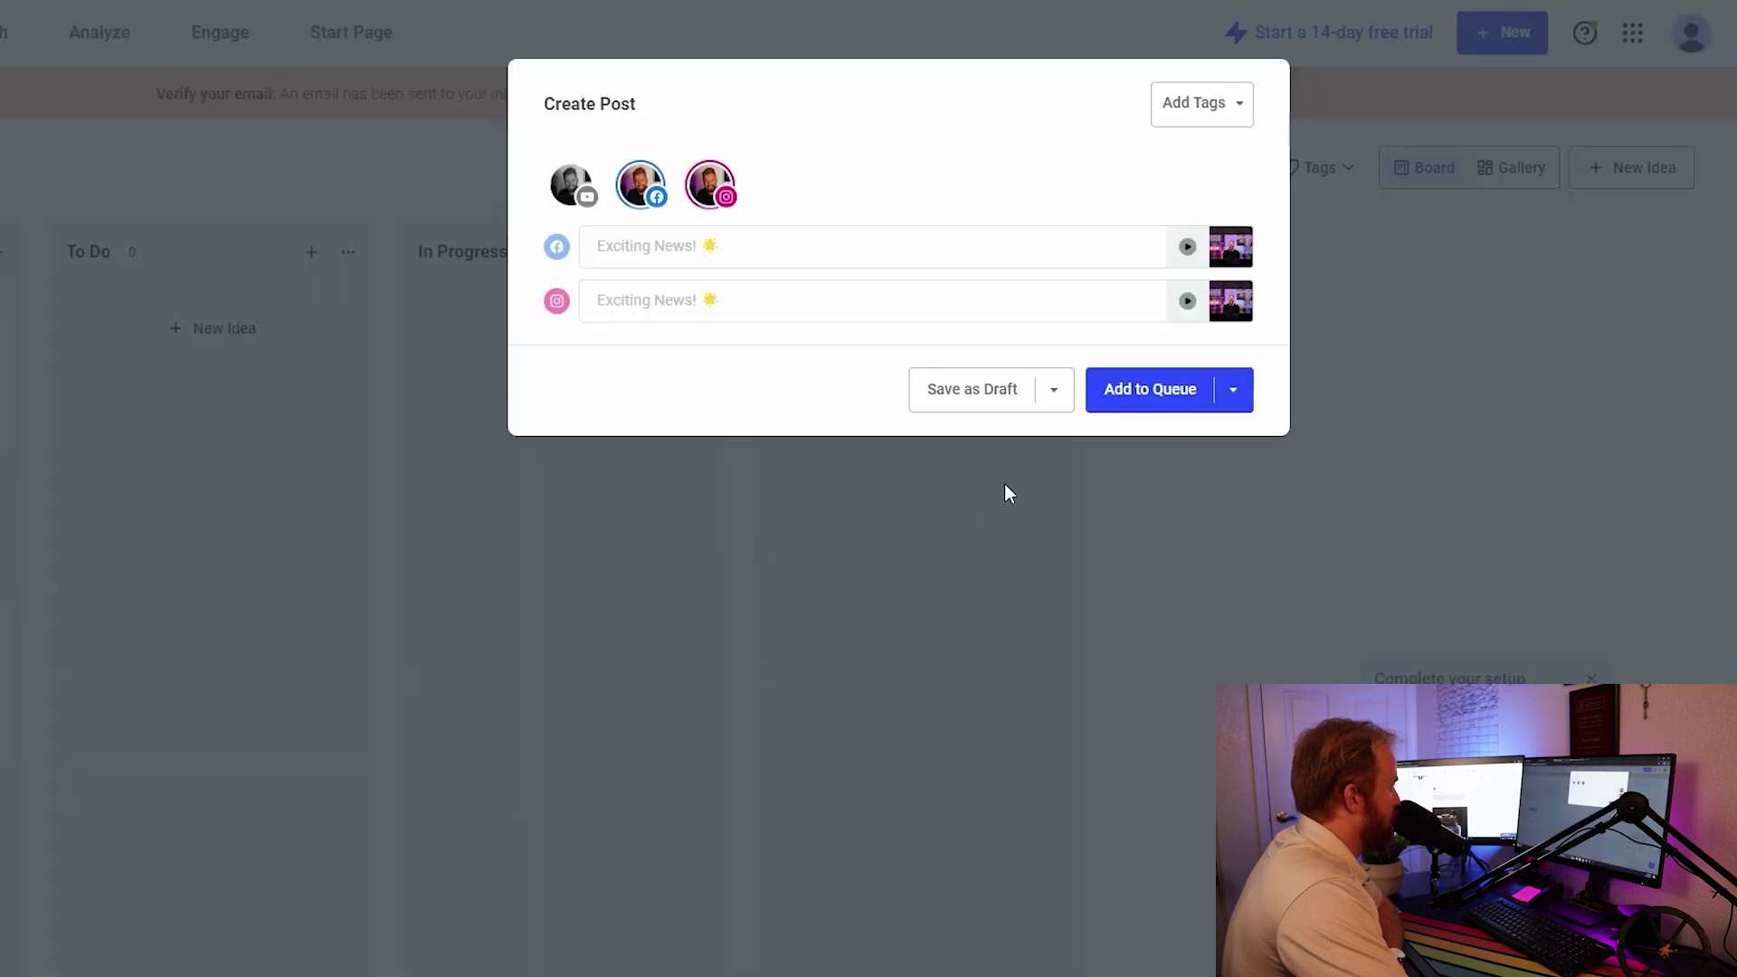
# Save the post as a draft and open the saved Facebook draft for editing from the publishing drafts
pyautogui.click(963, 387)
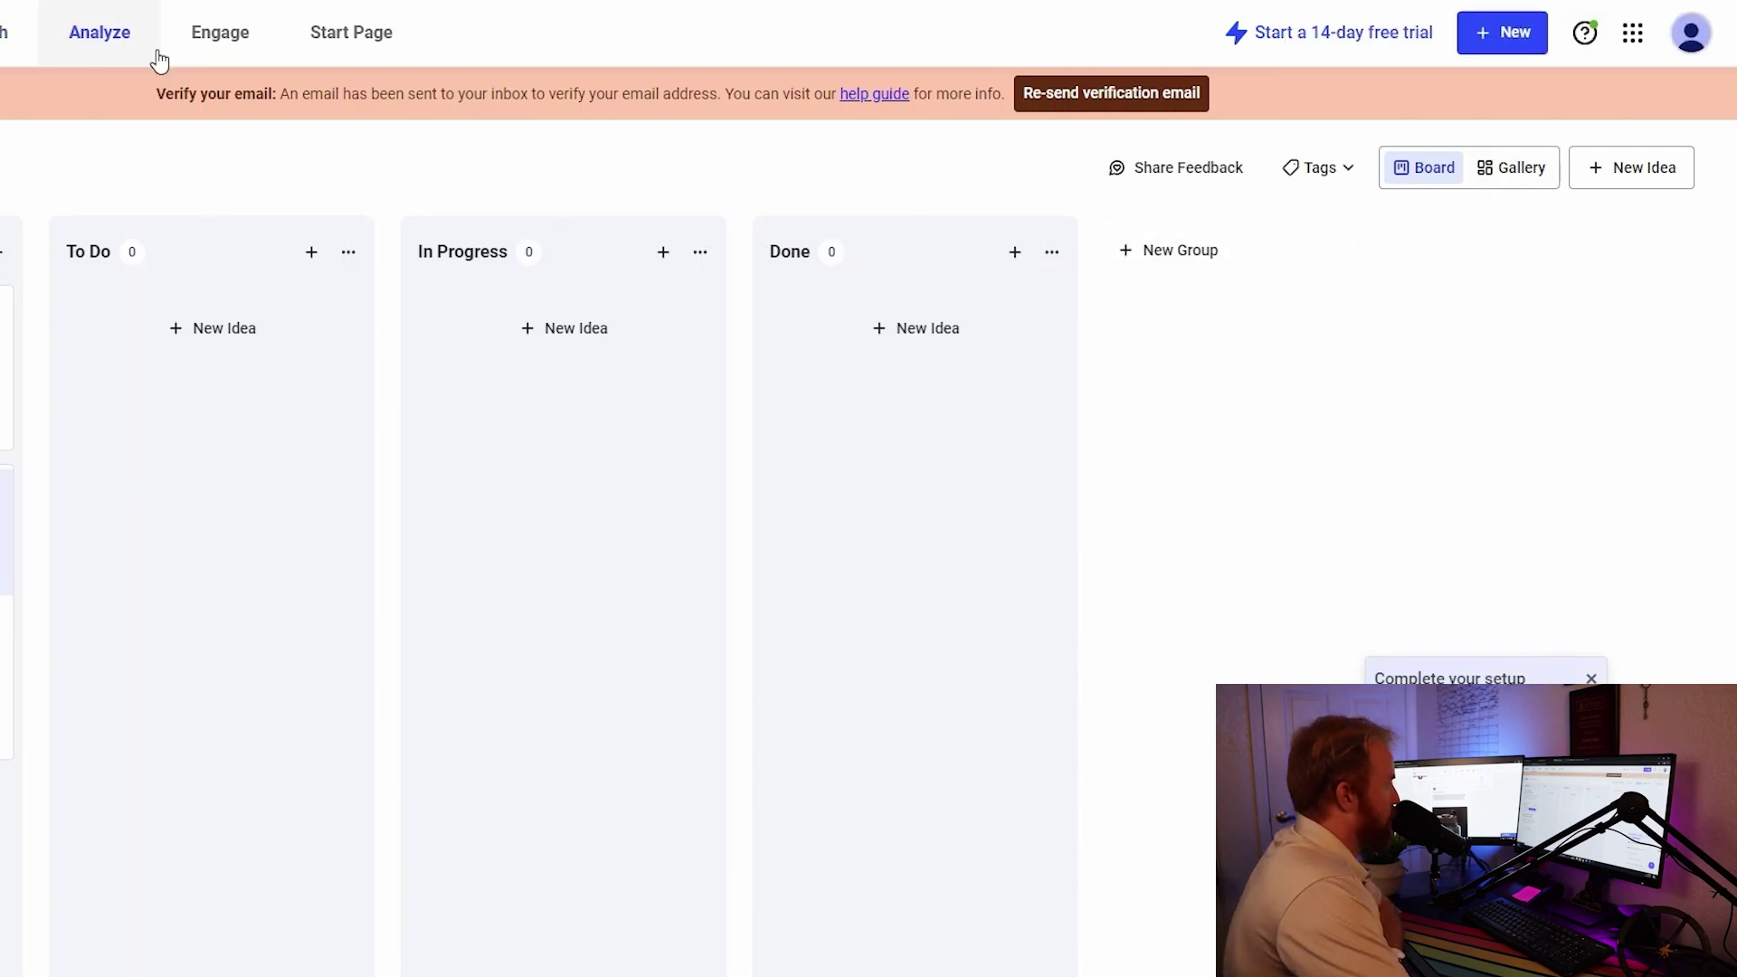
pyautogui.click(13, 32)
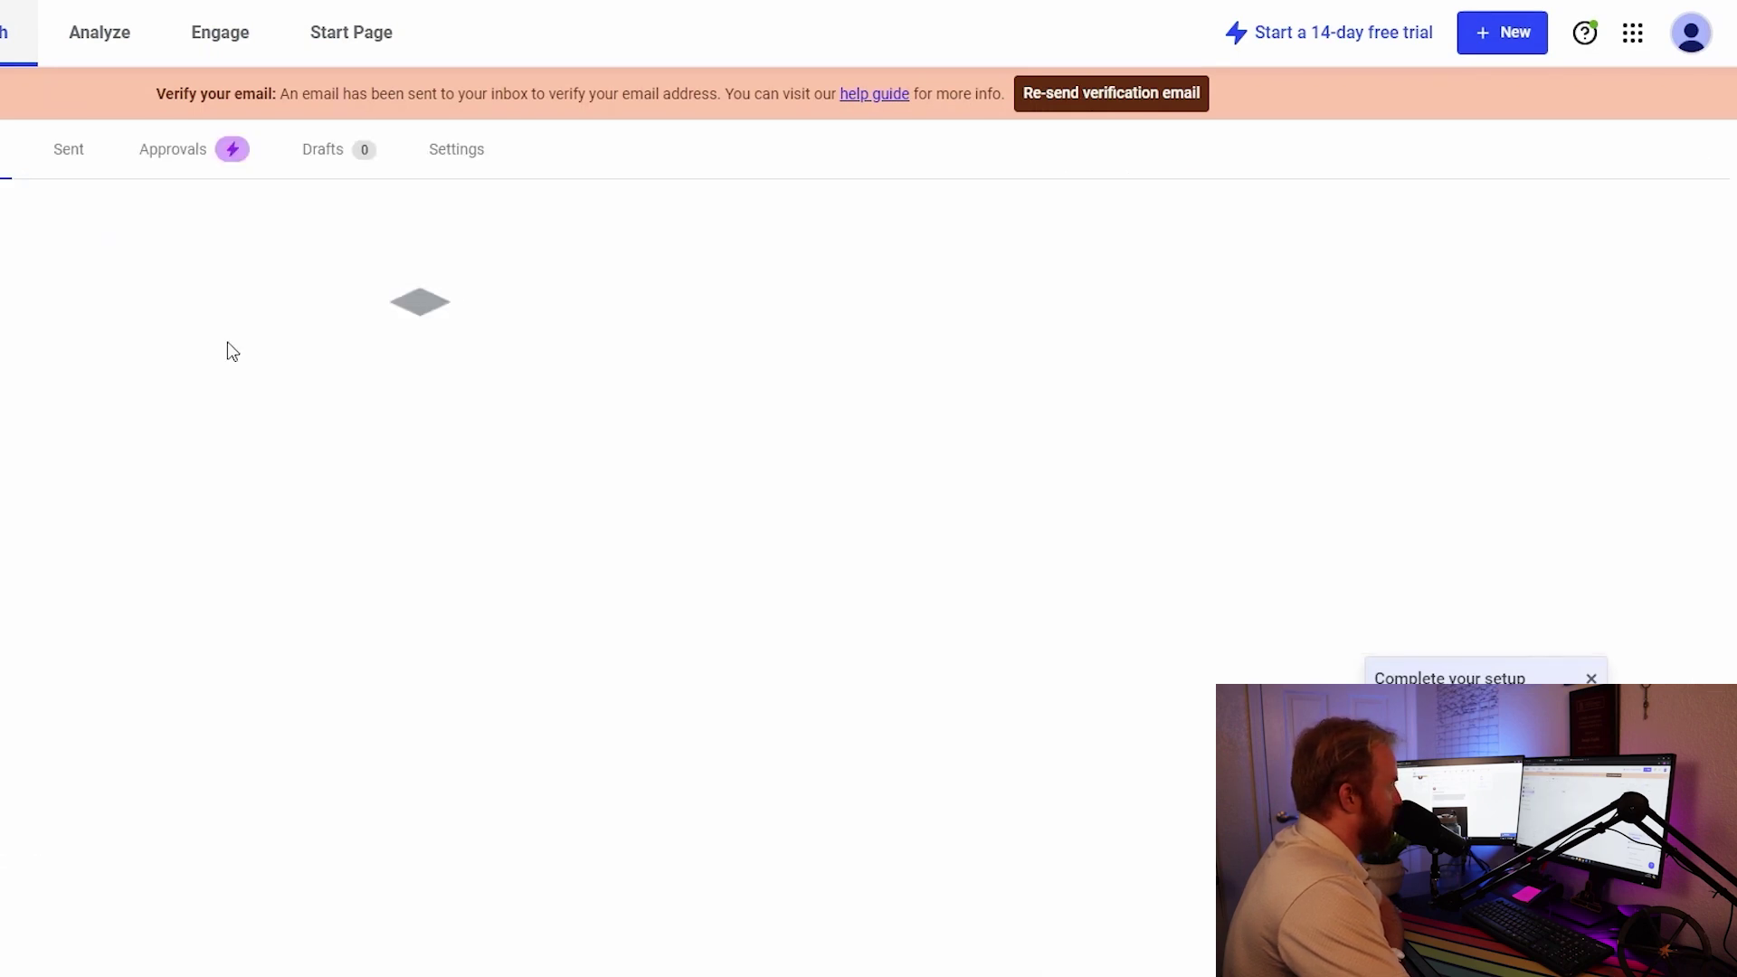
pyautogui.click(323, 149)
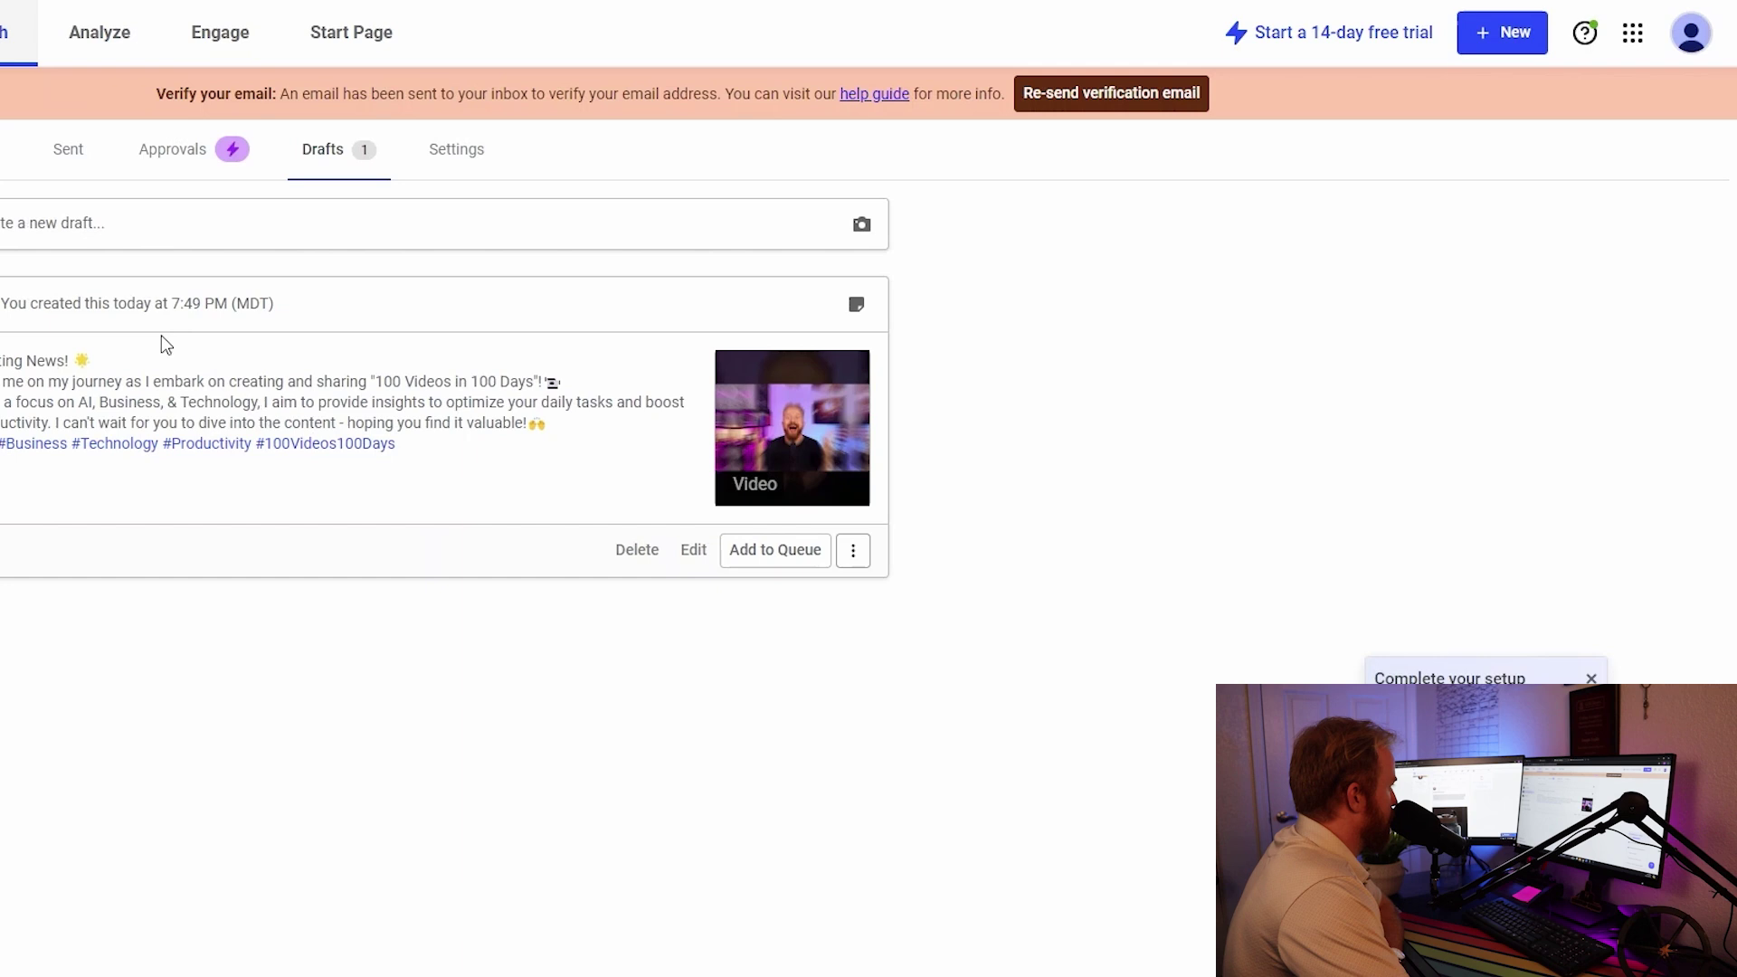
pyautogui.click(854, 551)
pyautogui.click(368, 476)
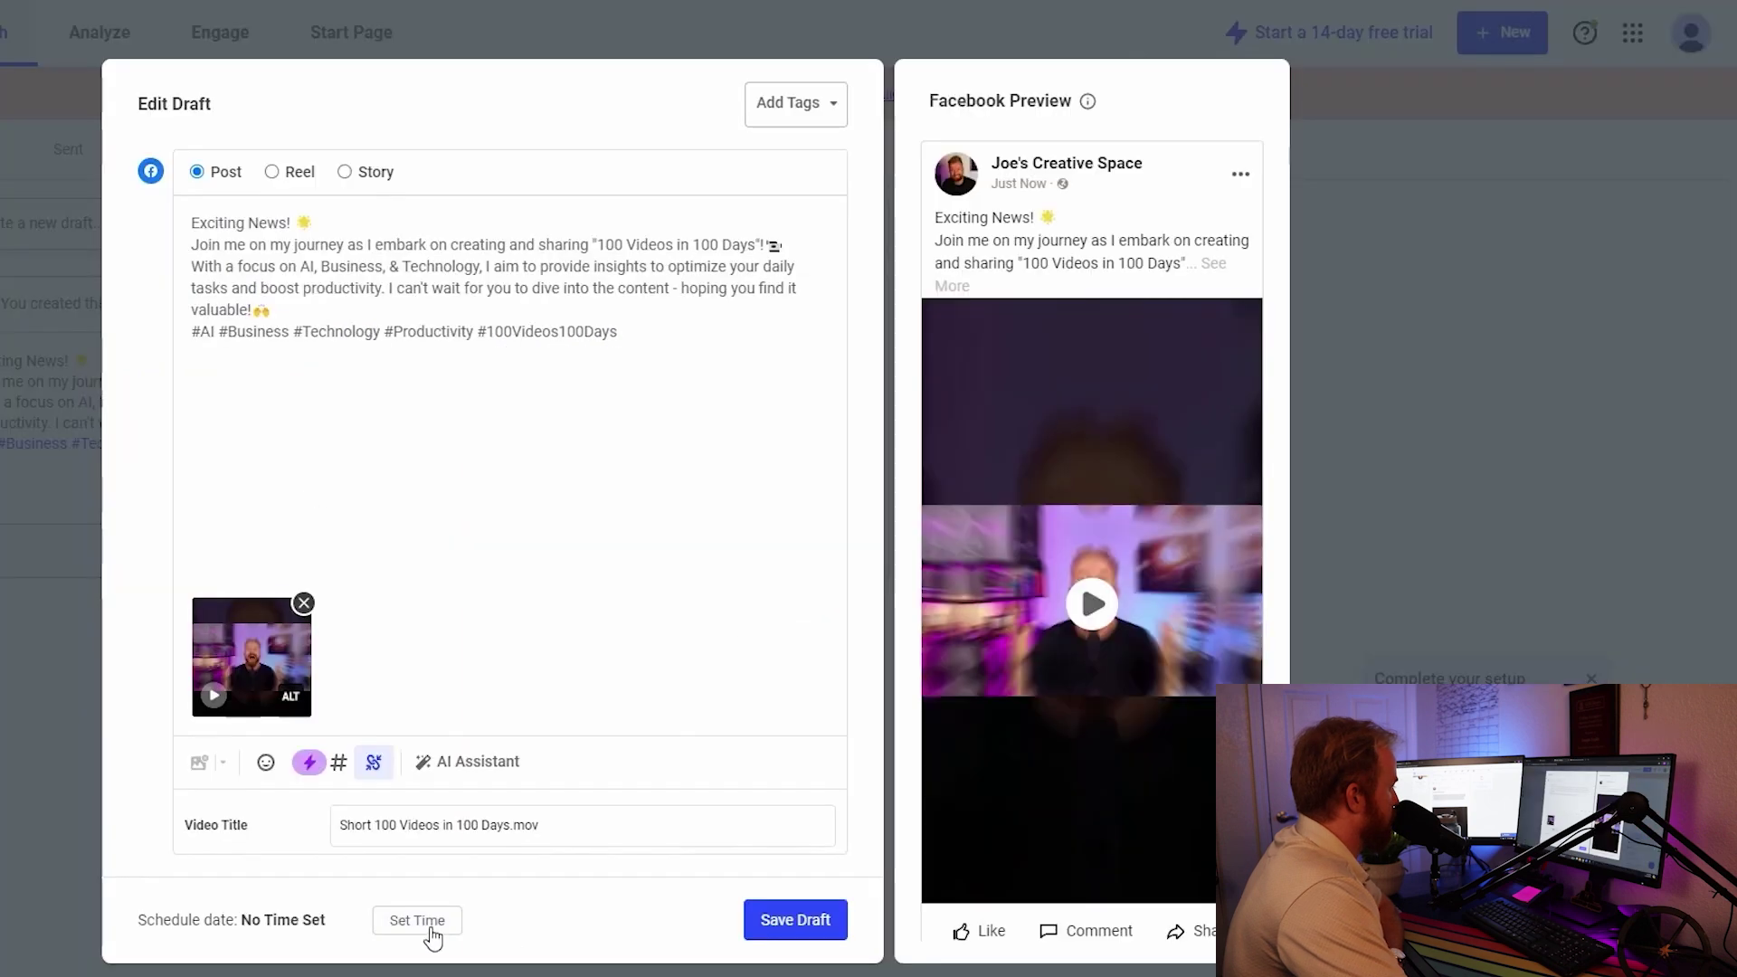
pyautogui.click(768, 920)
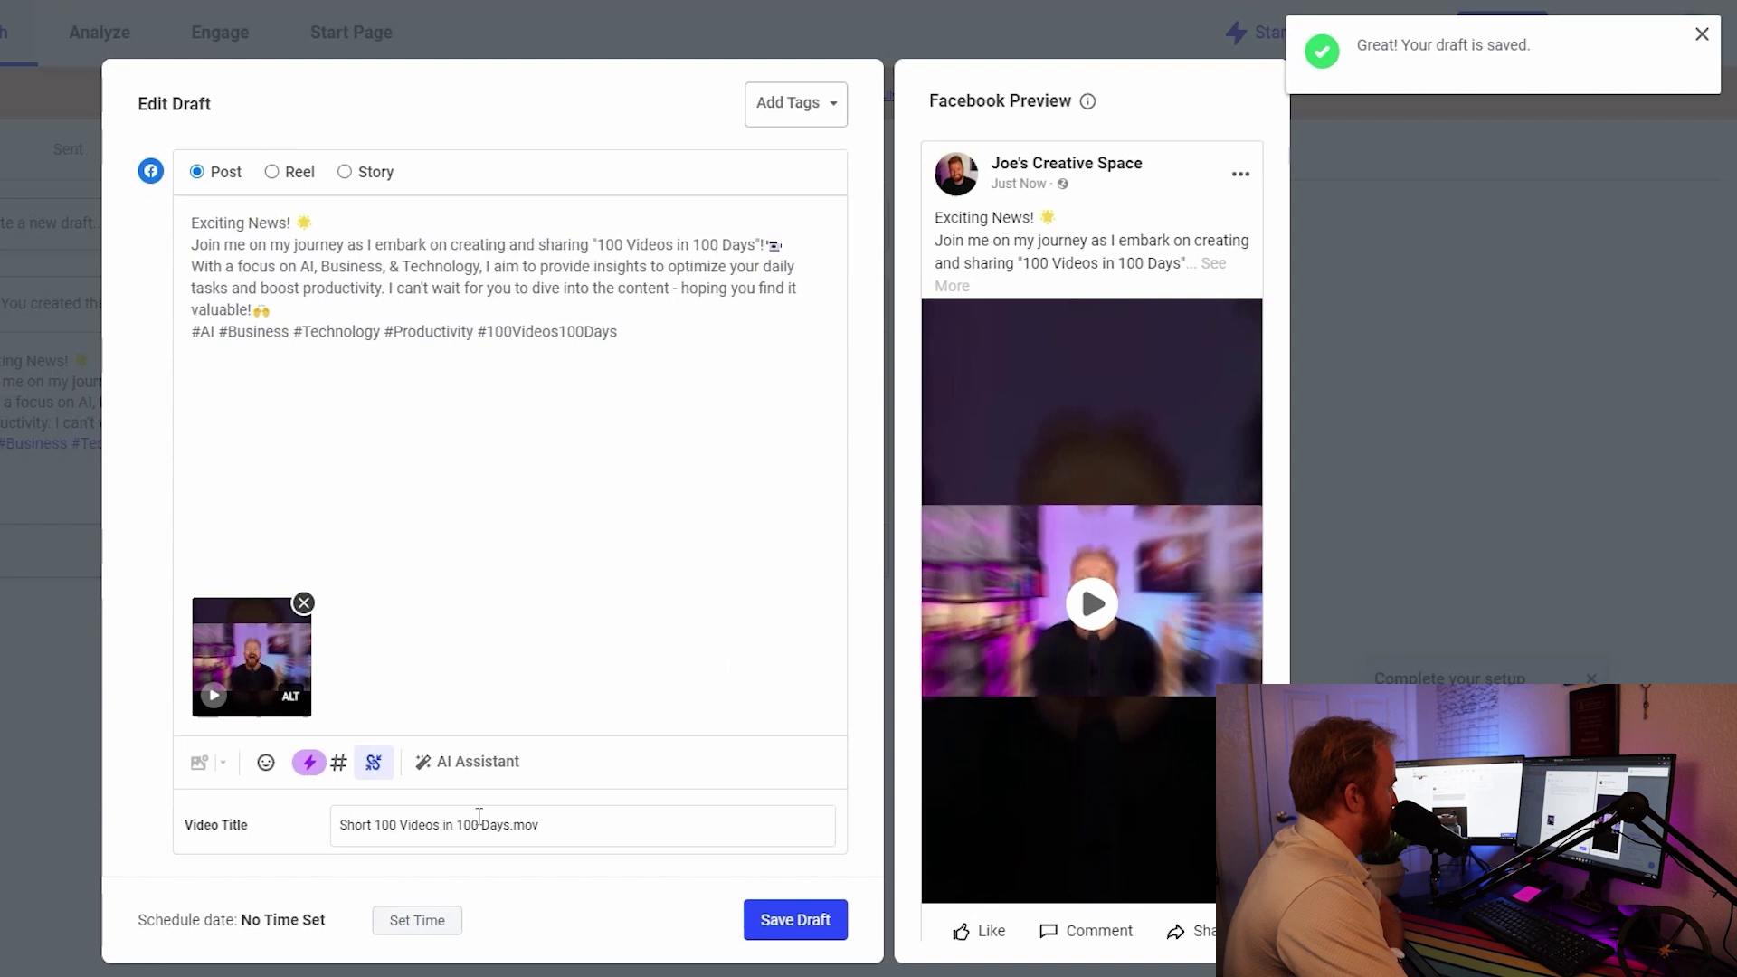
# Set the Facebook draft's schedule date to October 16 at 6:30 AM and save the draft
pyautogui.click(416, 921)
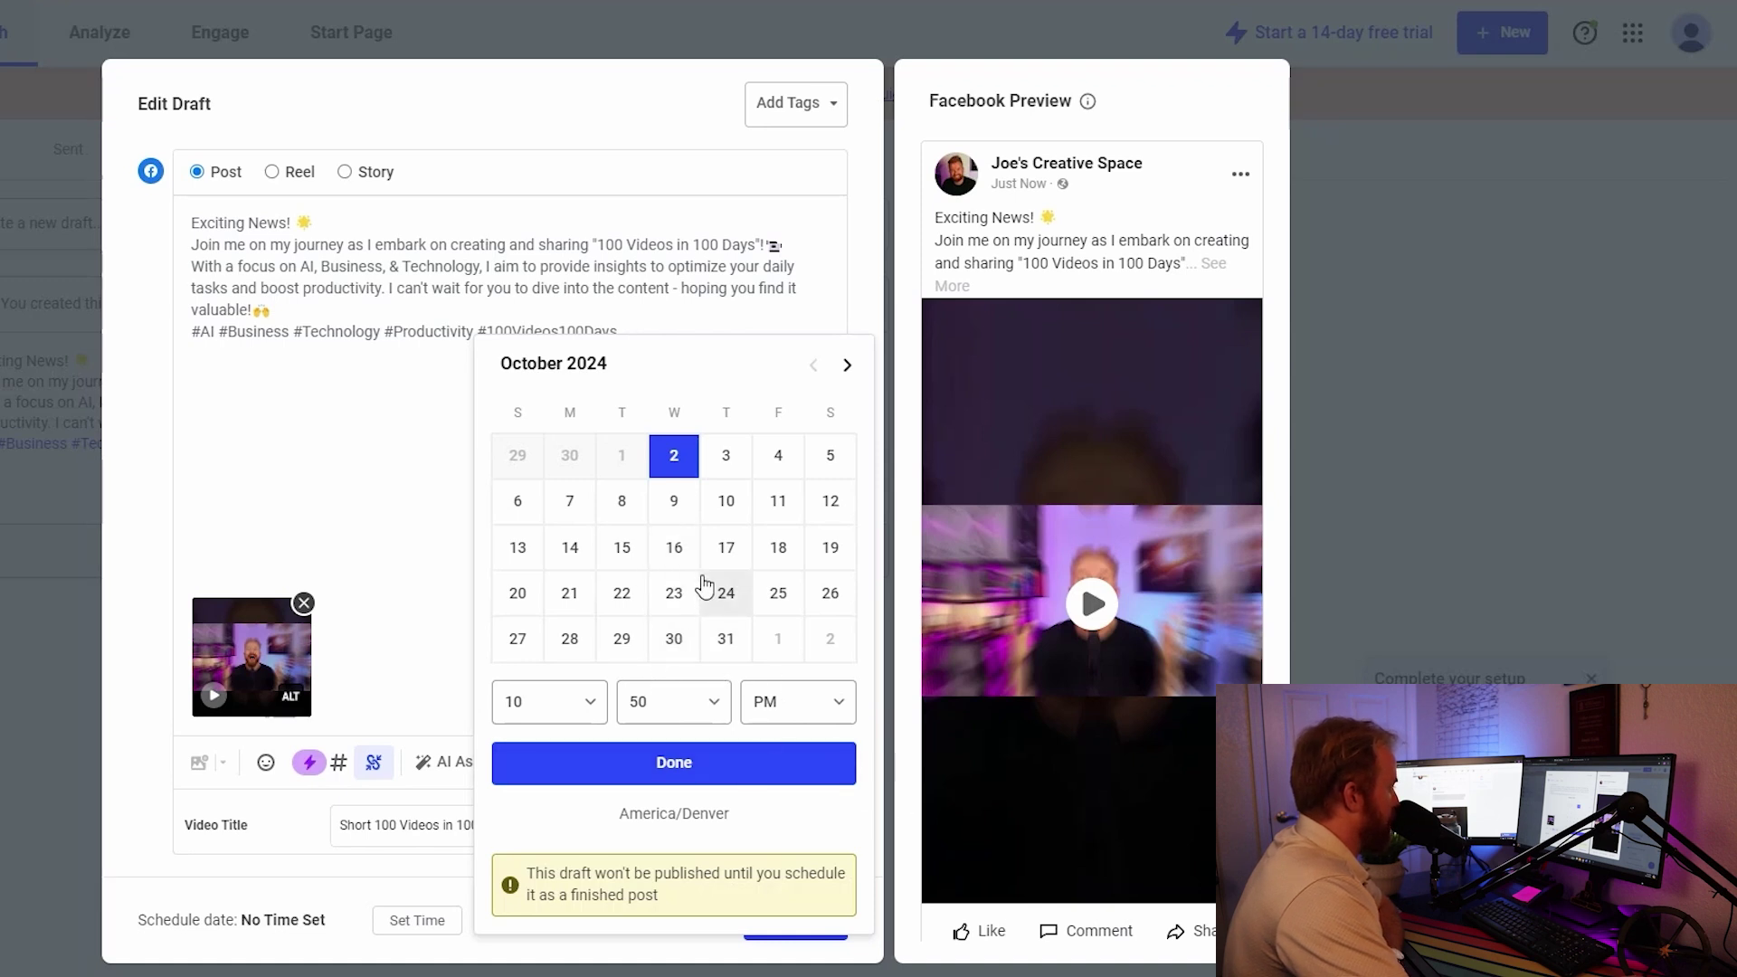
pyautogui.click(674, 547)
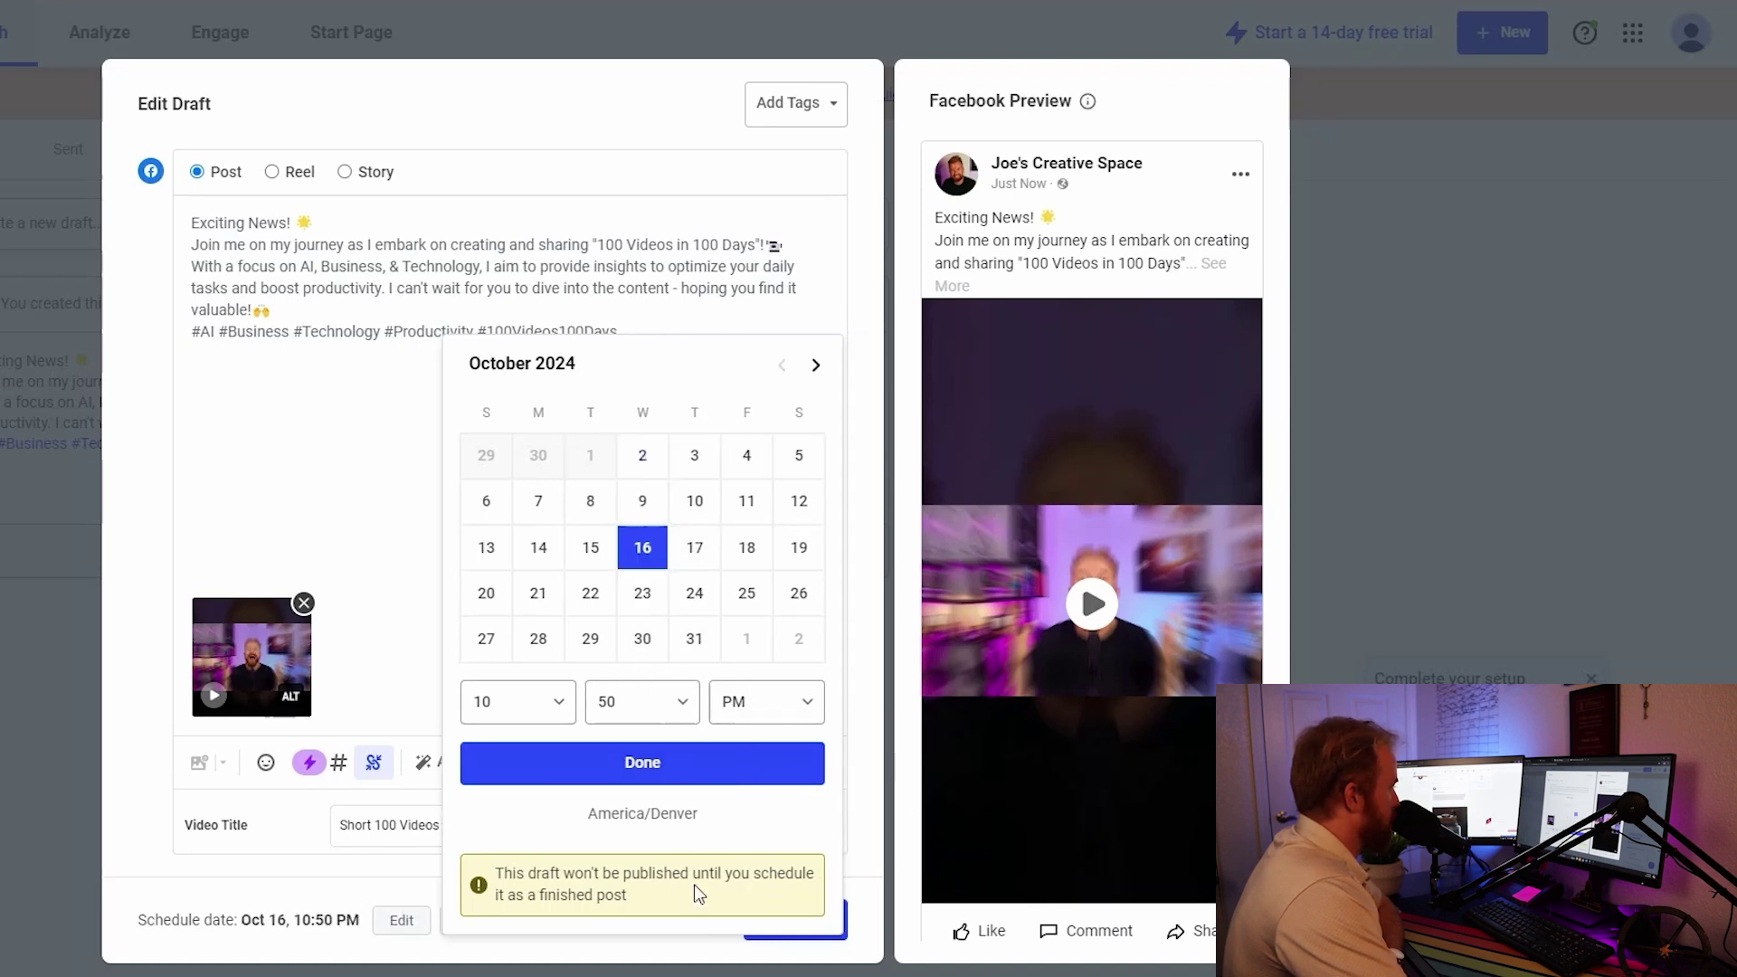
pyautogui.click(540, 710)
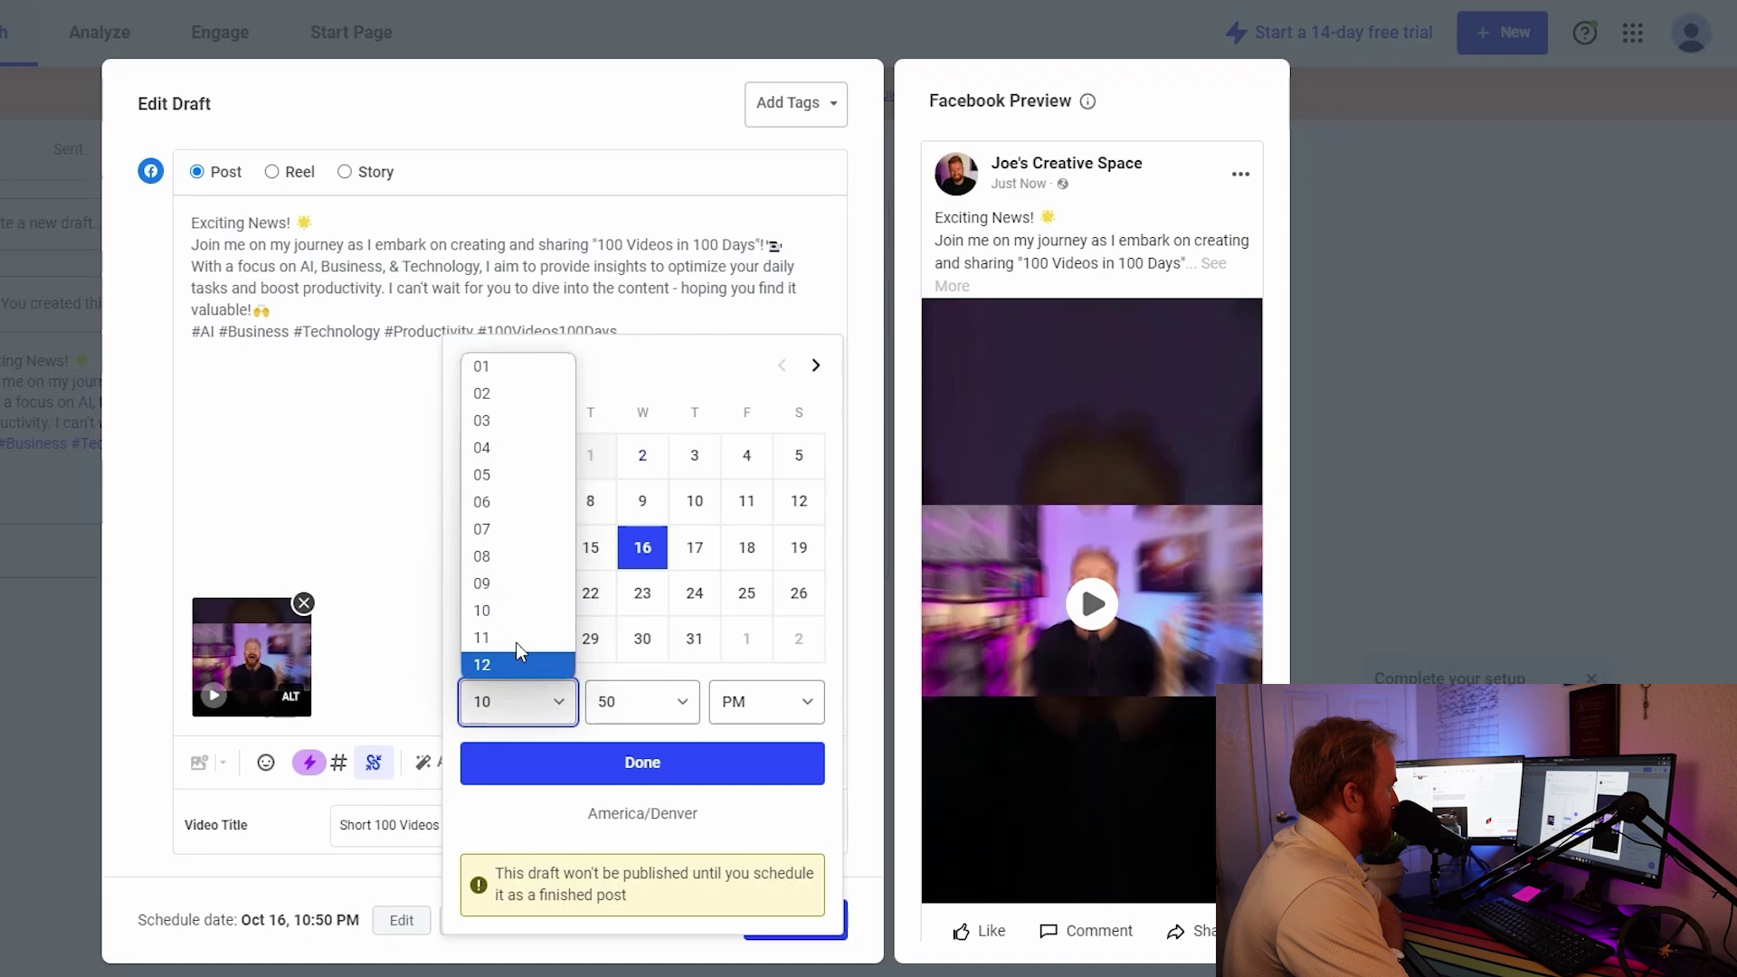
pyautogui.click(524, 477)
pyautogui.click(764, 715)
pyautogui.click(767, 753)
pyautogui.click(624, 765)
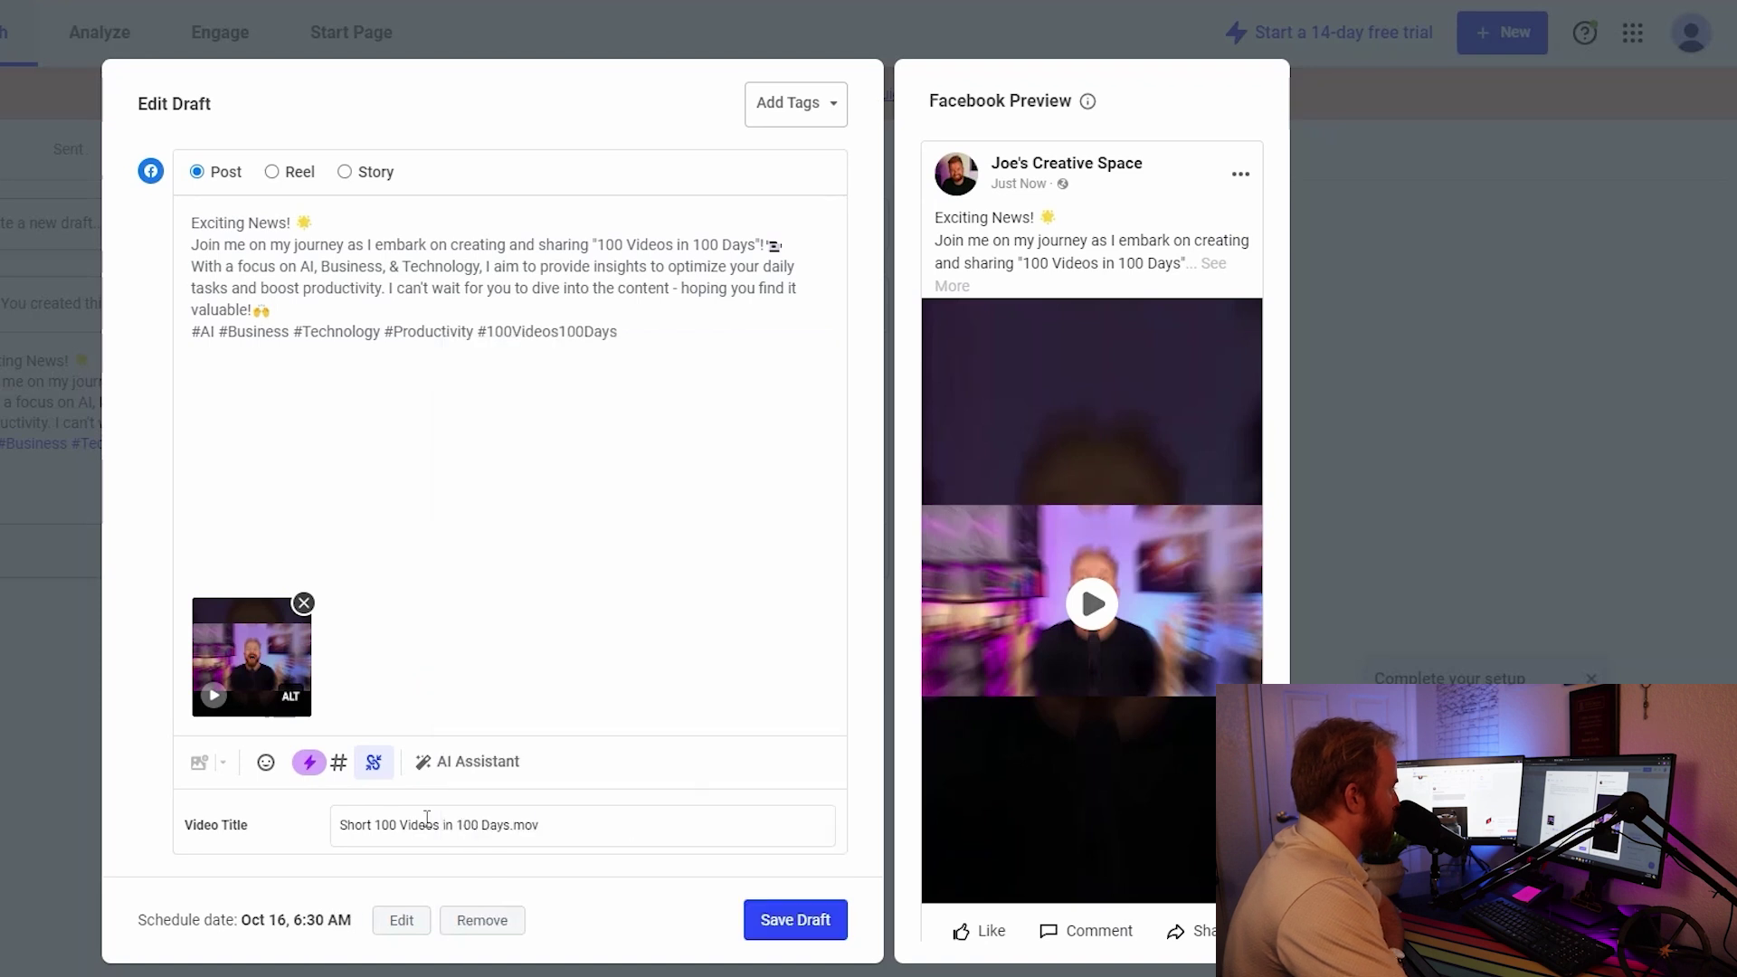
pyautogui.click(796, 920)
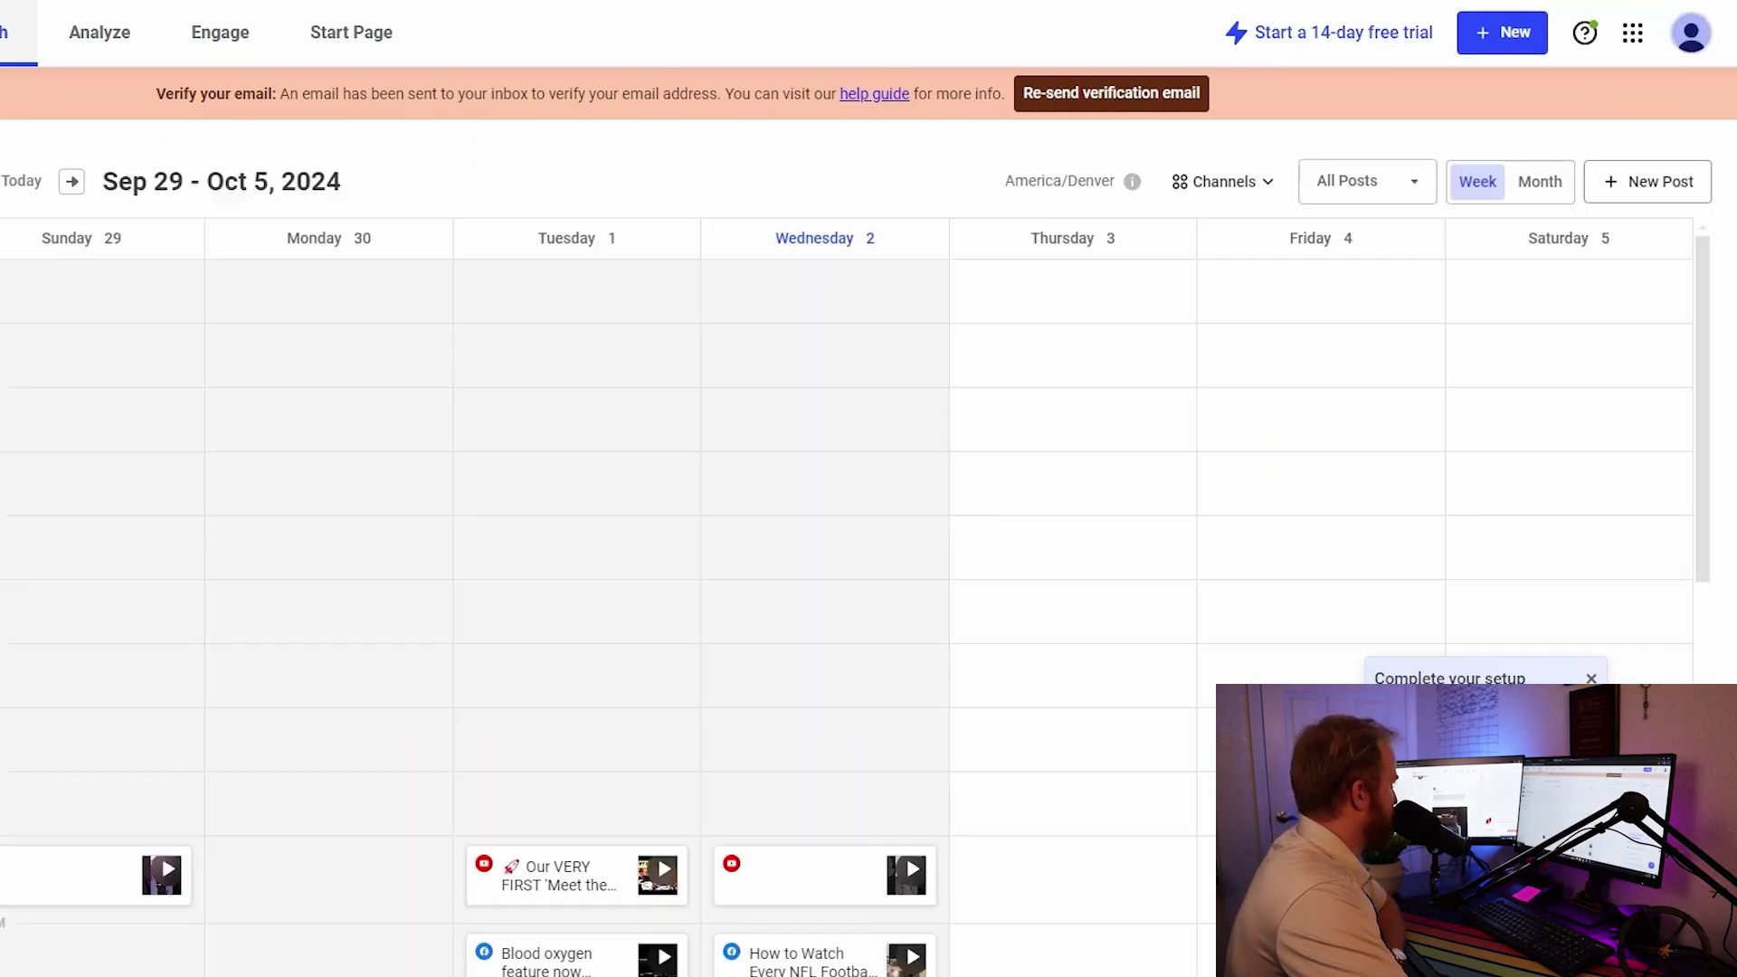
# Look through the publishing calendar for the week of Sep 29 - Oct 5, 2024
pyautogui.scroll(-6, 482, 572)
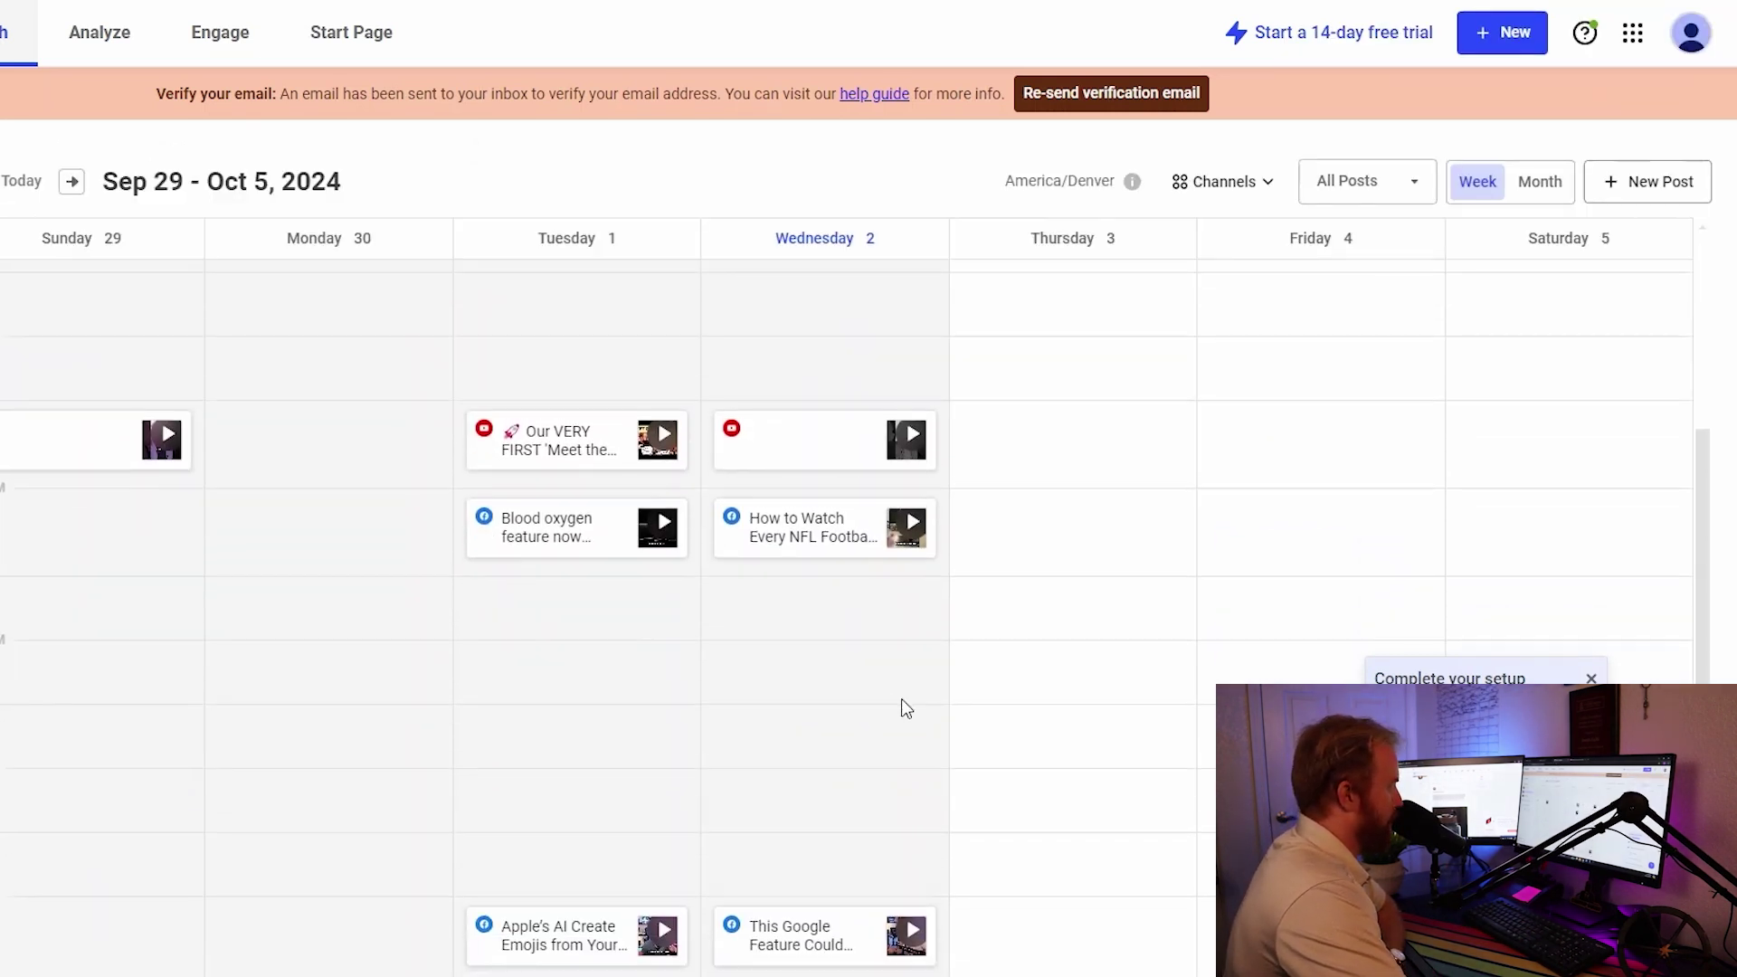
pyautogui.scroll(-4, 896, 691)
pyautogui.scroll(1, 996, 694)
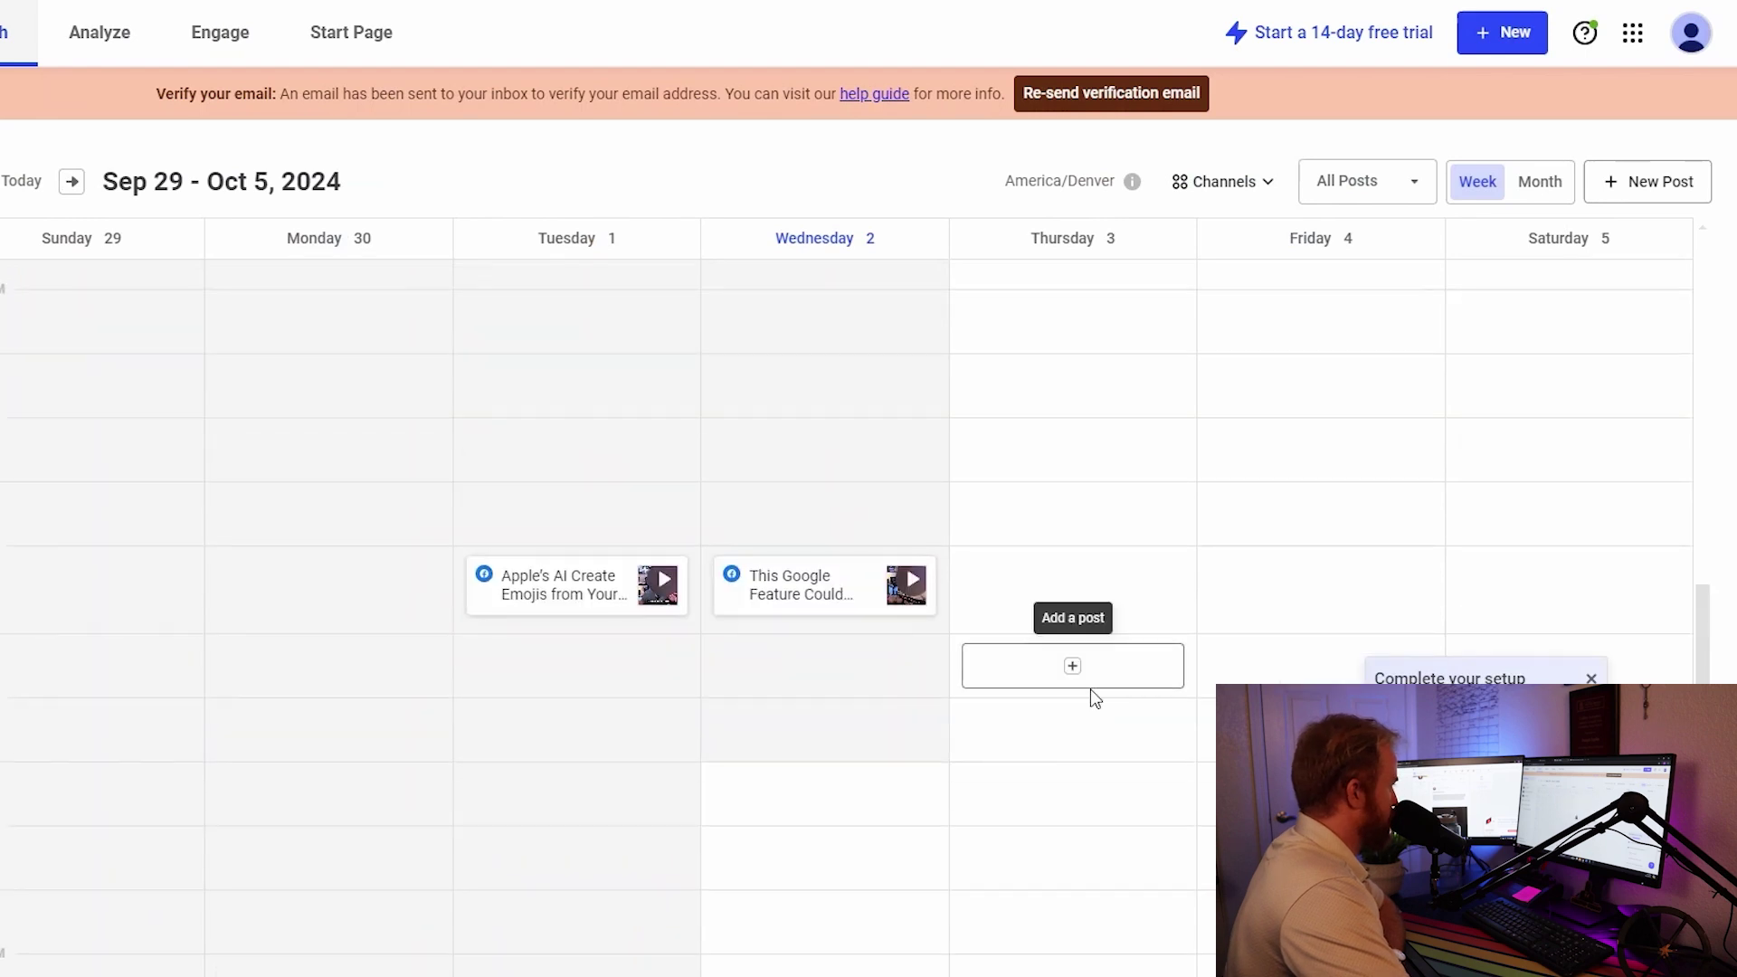
pyautogui.scroll(4, 1086, 692)
pyautogui.scroll(-5, 1050, 681)
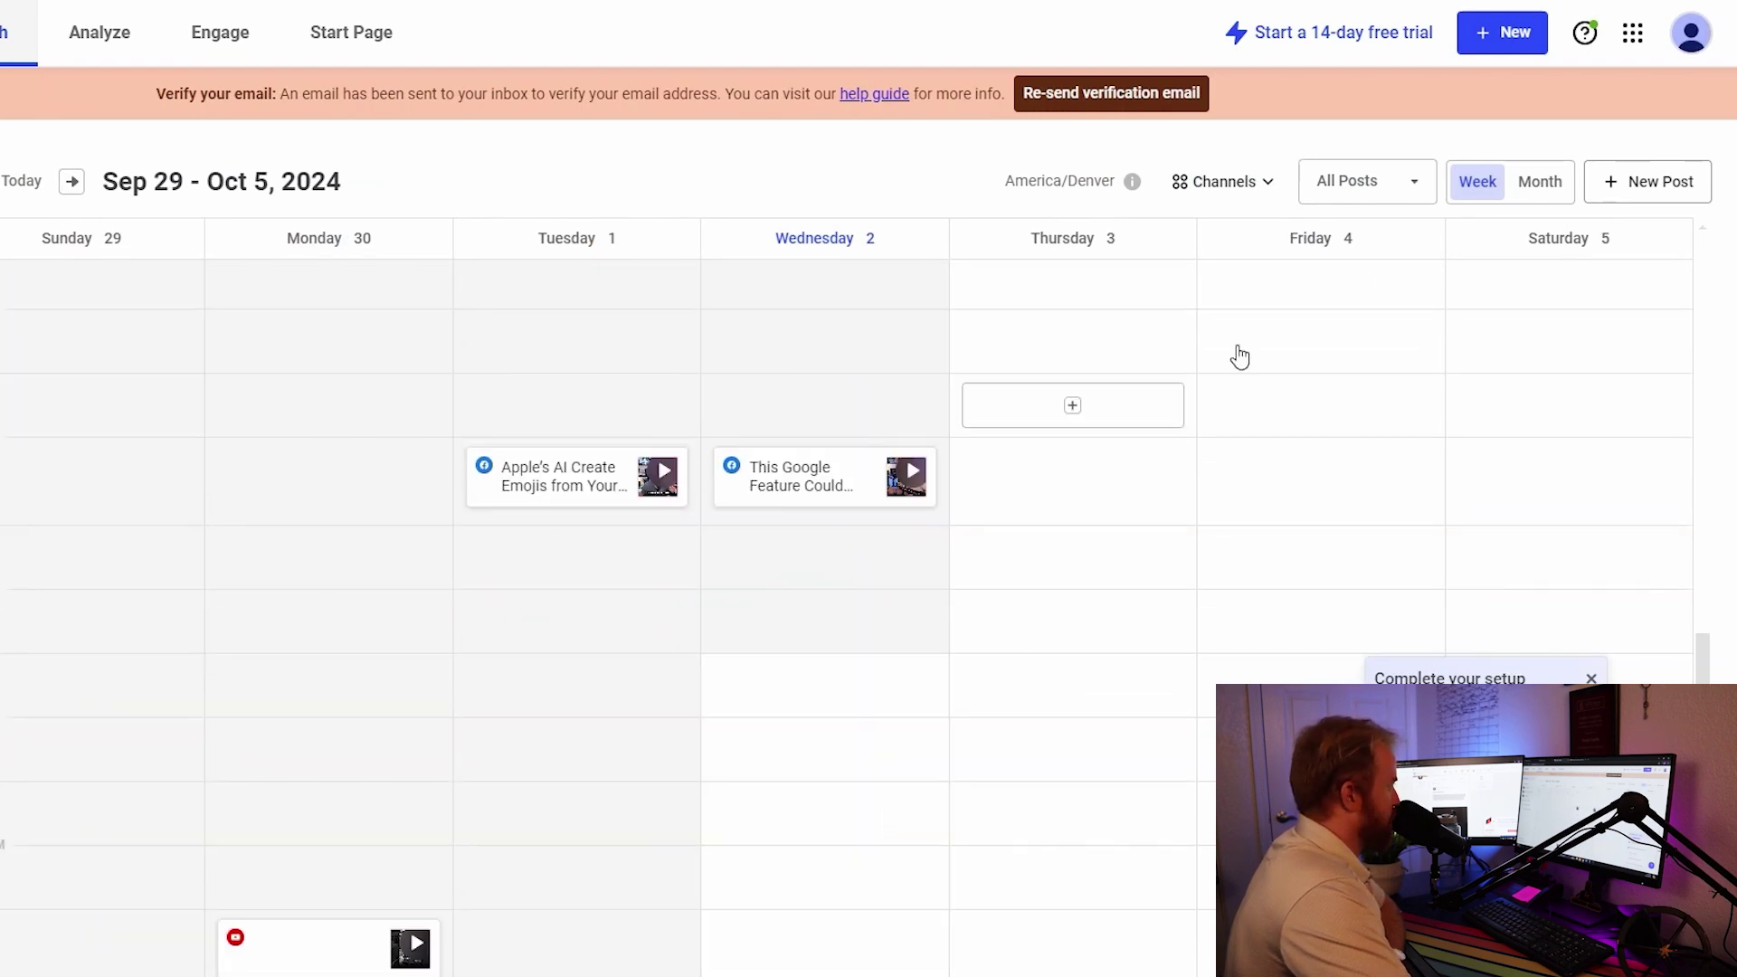
pyautogui.scroll(5, 460, 442)
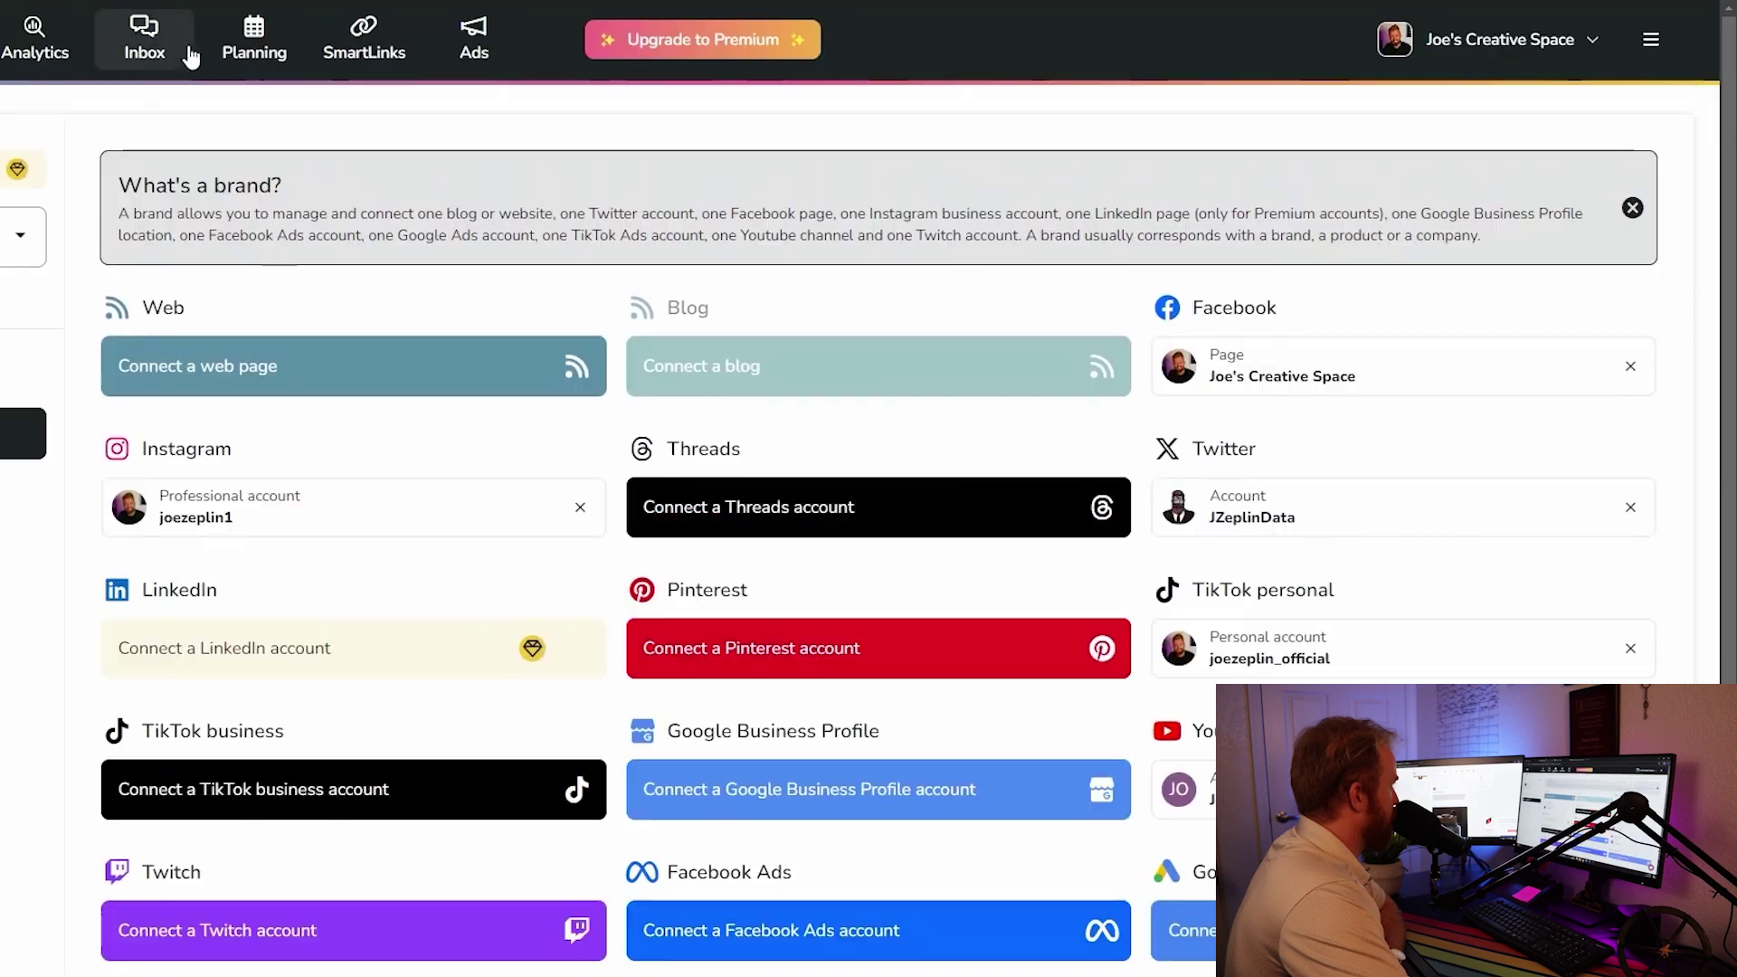
# Compare with the other scheduler's planning calendar, and check Buffer's month and week views and its post status filter
pyautogui.click(254, 39)
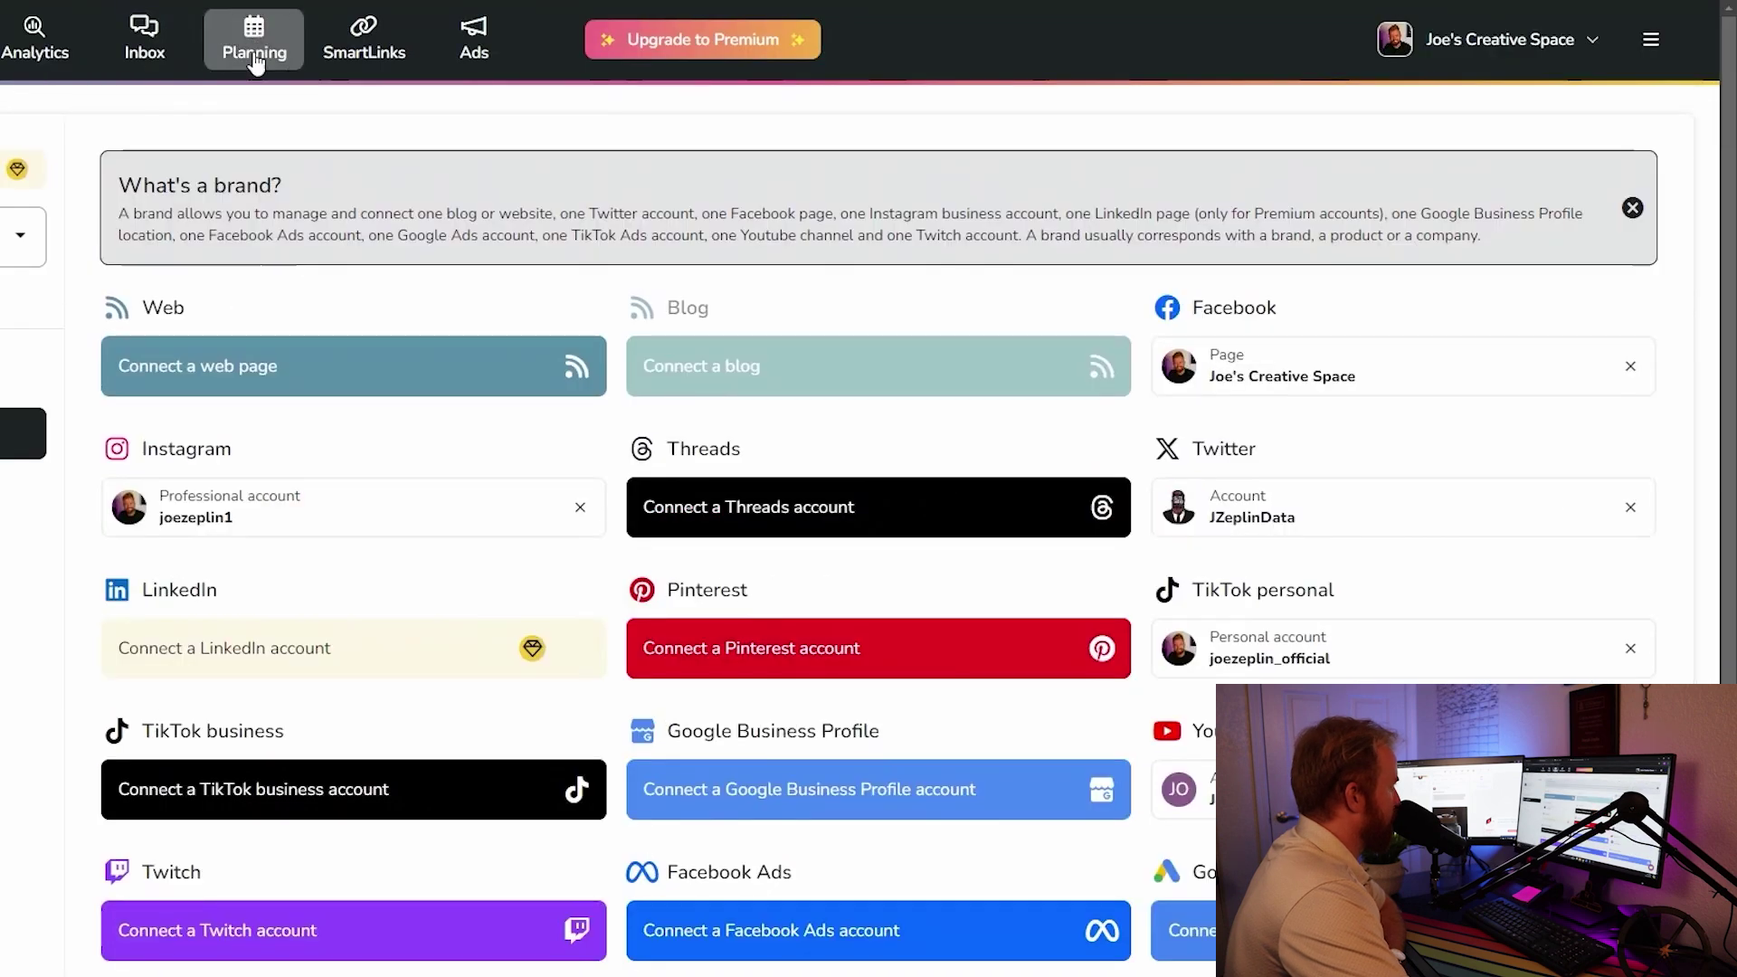
pyautogui.scroll(1, 535, 475)
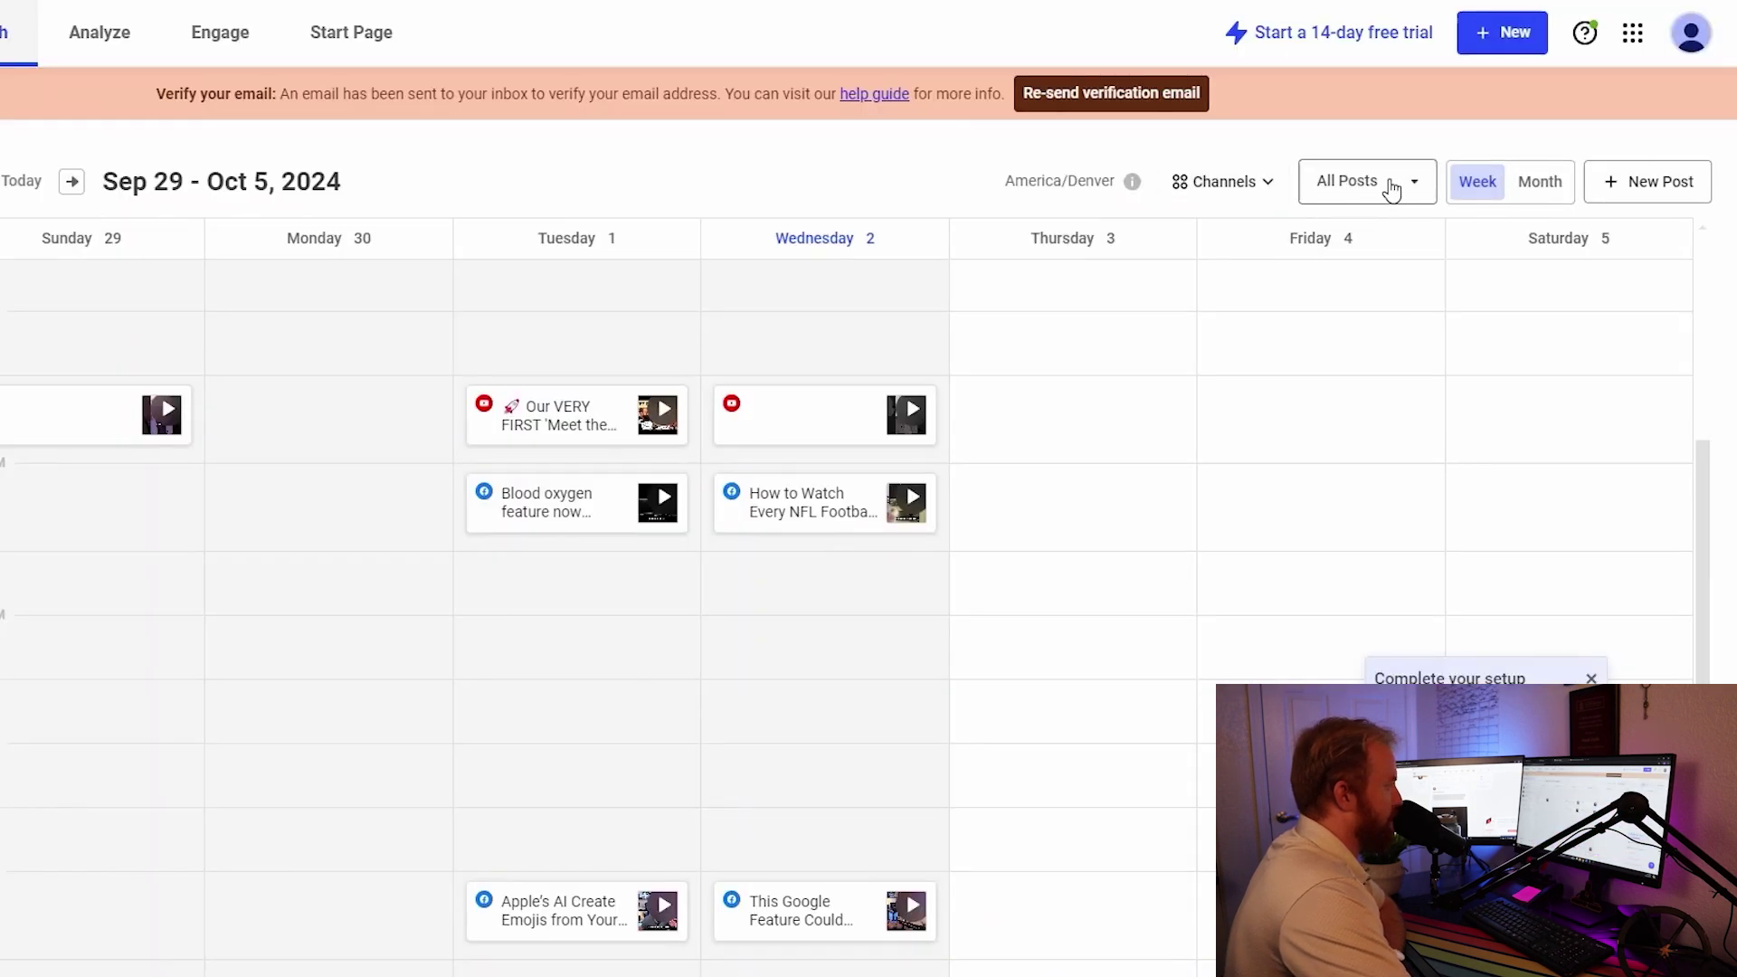
pyautogui.click(1544, 189)
pyautogui.click(1478, 186)
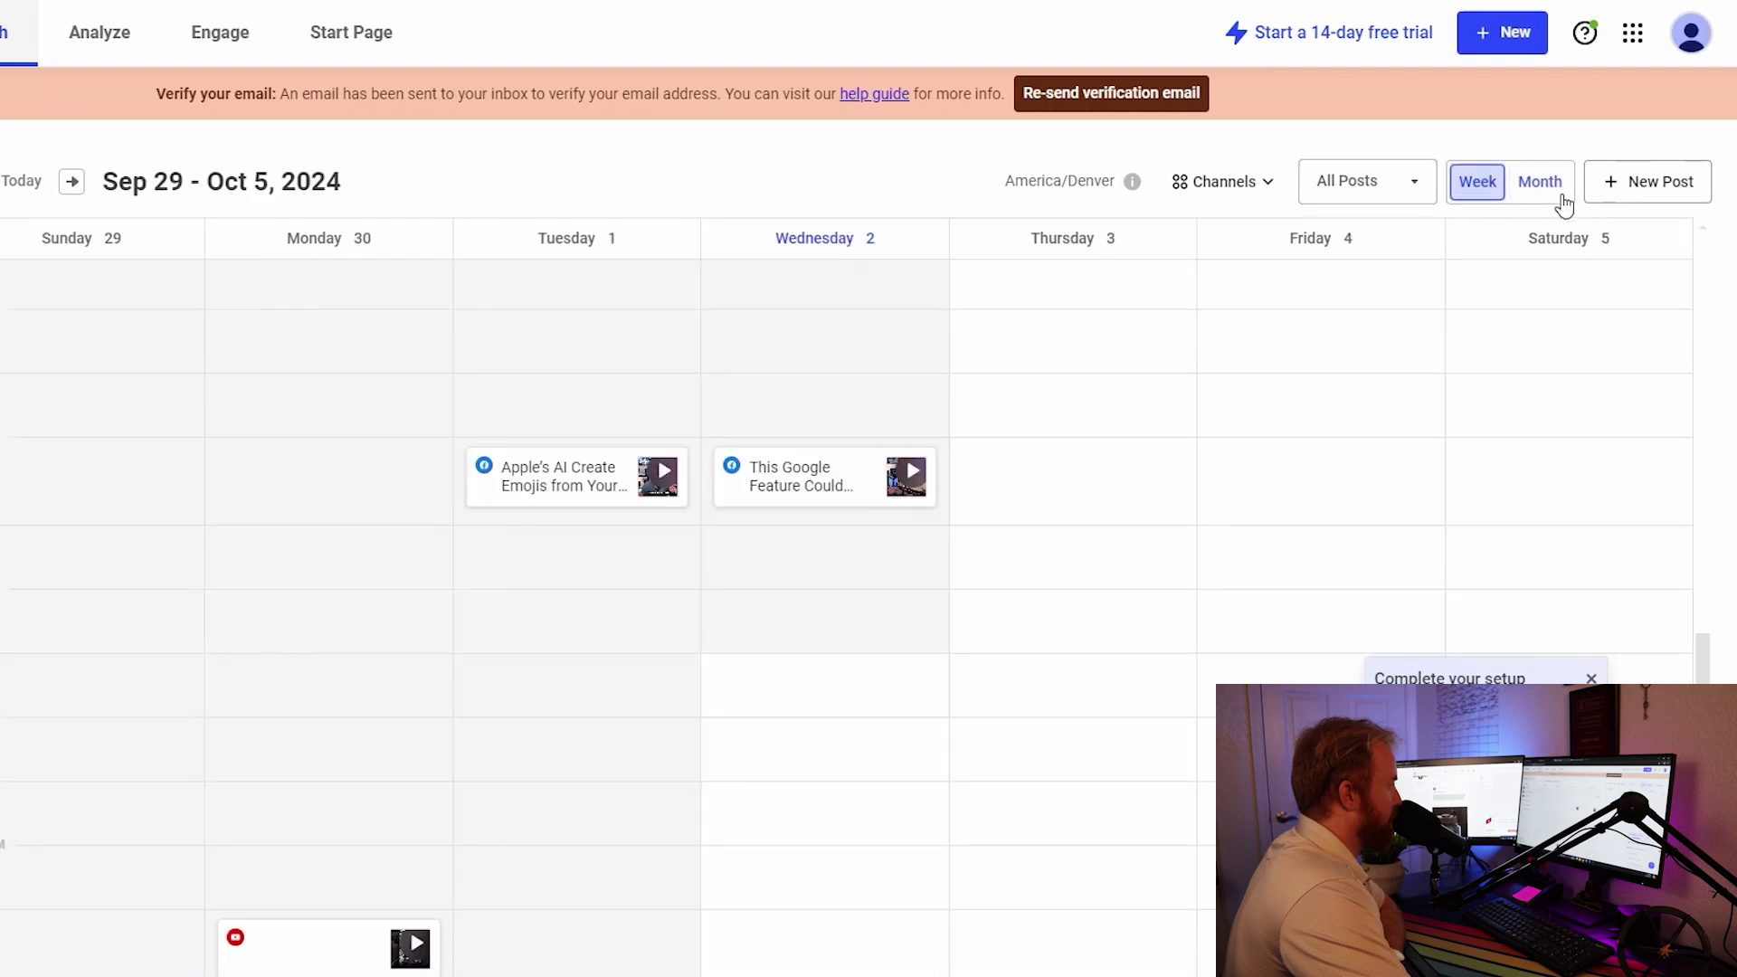
pyautogui.click(1382, 181)
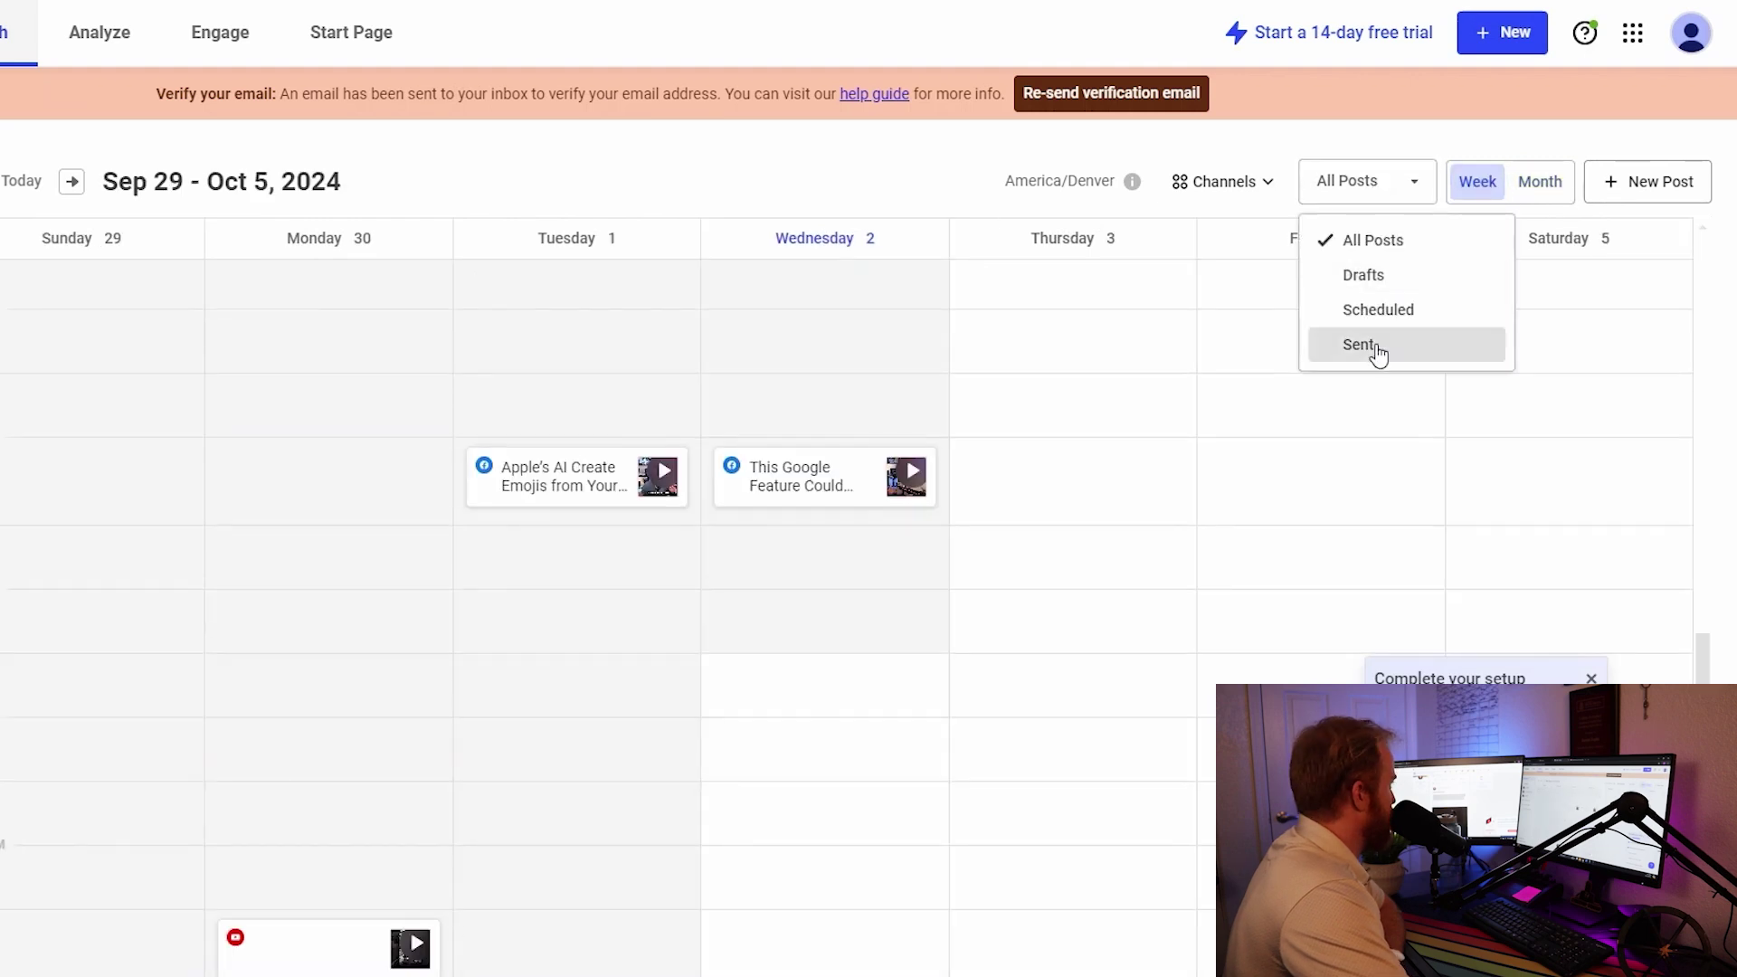
# Open the analytics section, skim its introduction video and start the 14-day free trial
pyautogui.click(117, 47)
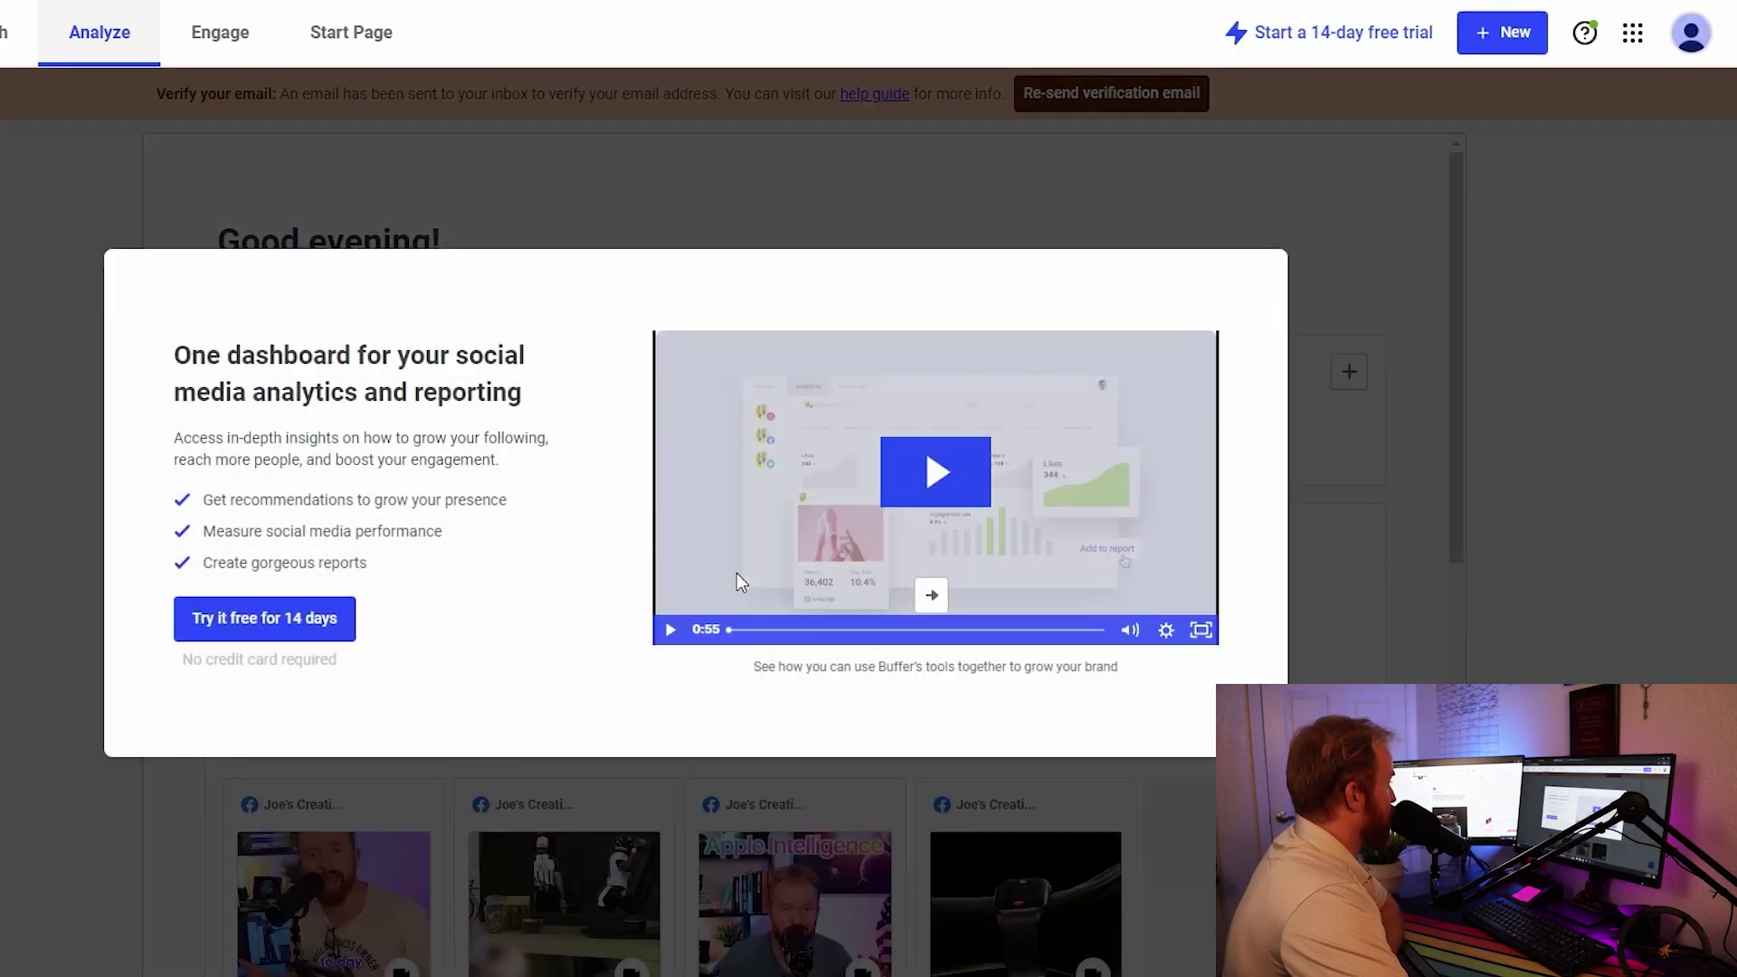
pyautogui.click(768, 631)
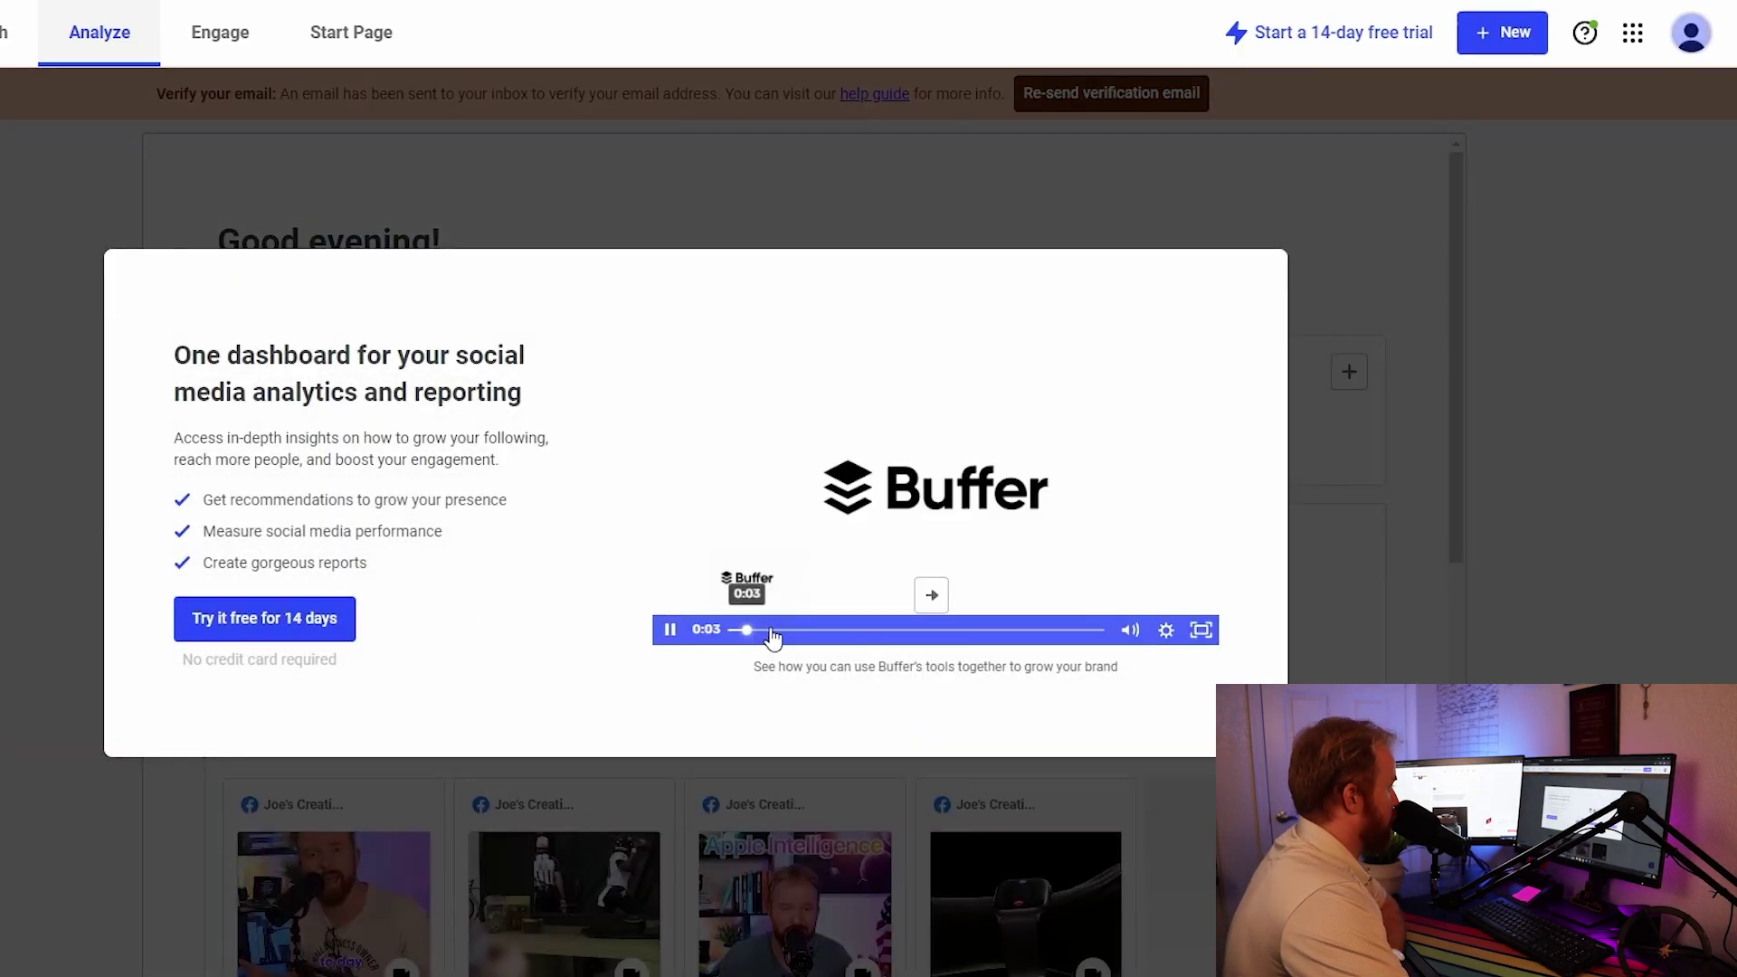
pyautogui.click(817, 631)
pyautogui.moveTo(823, 637); pyautogui.dragTo(1230, 637)
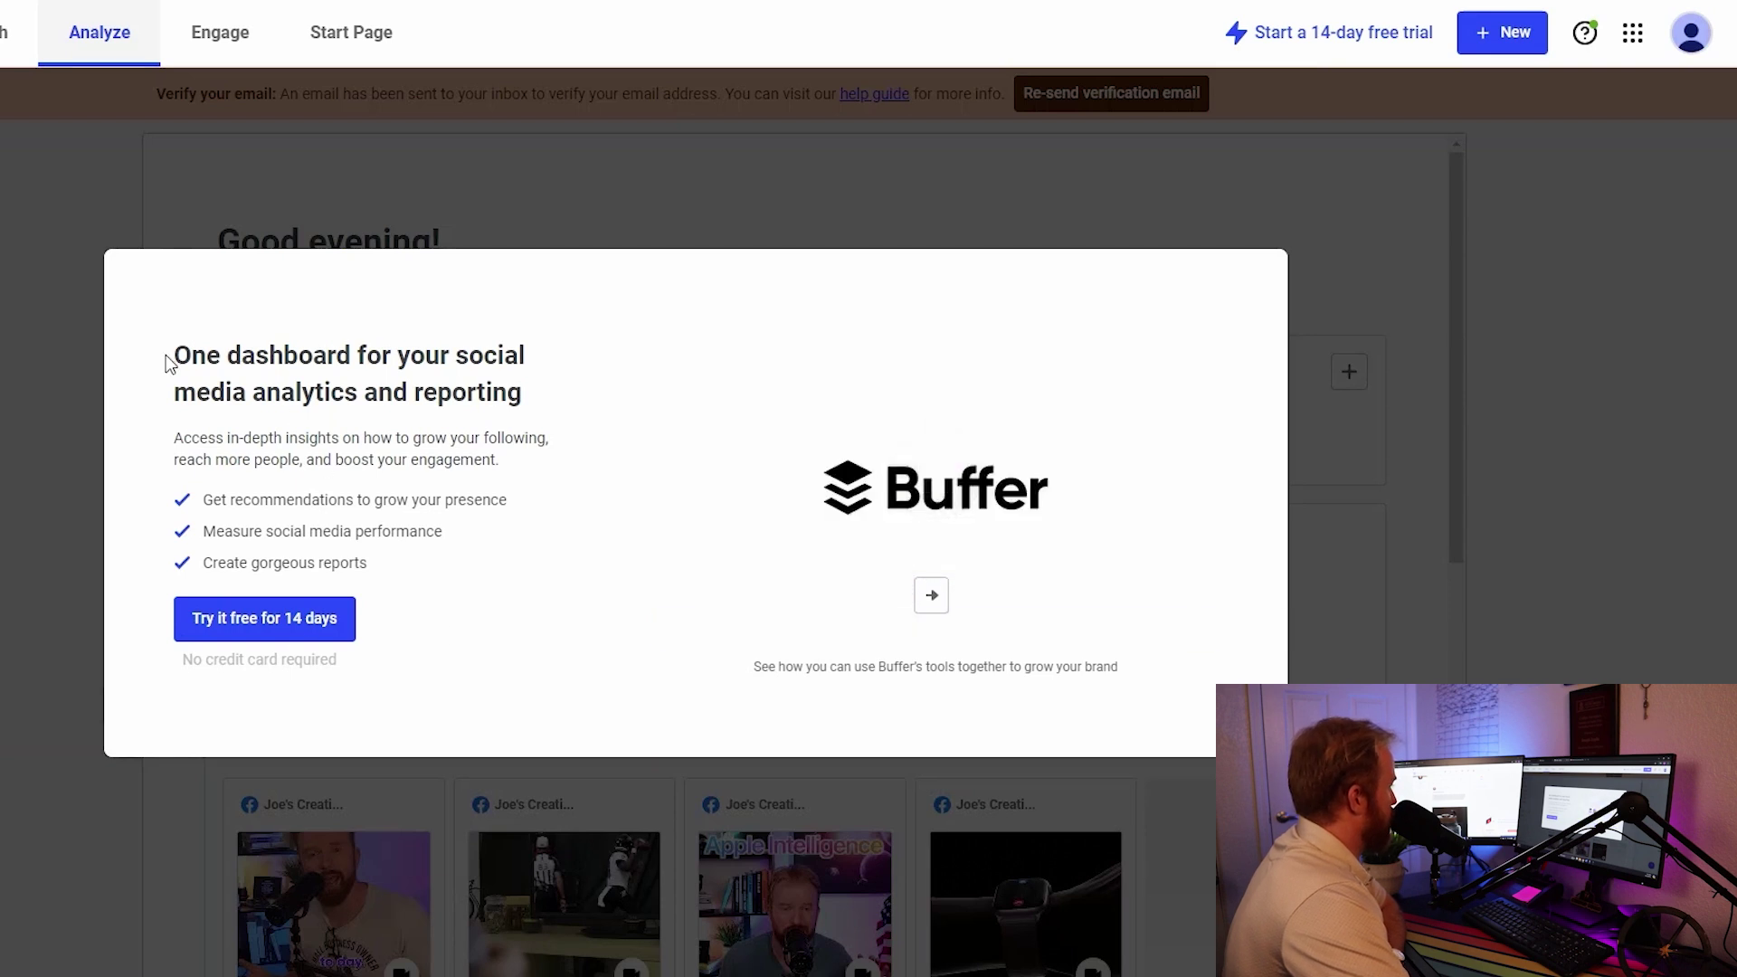
pyautogui.click(287, 647)
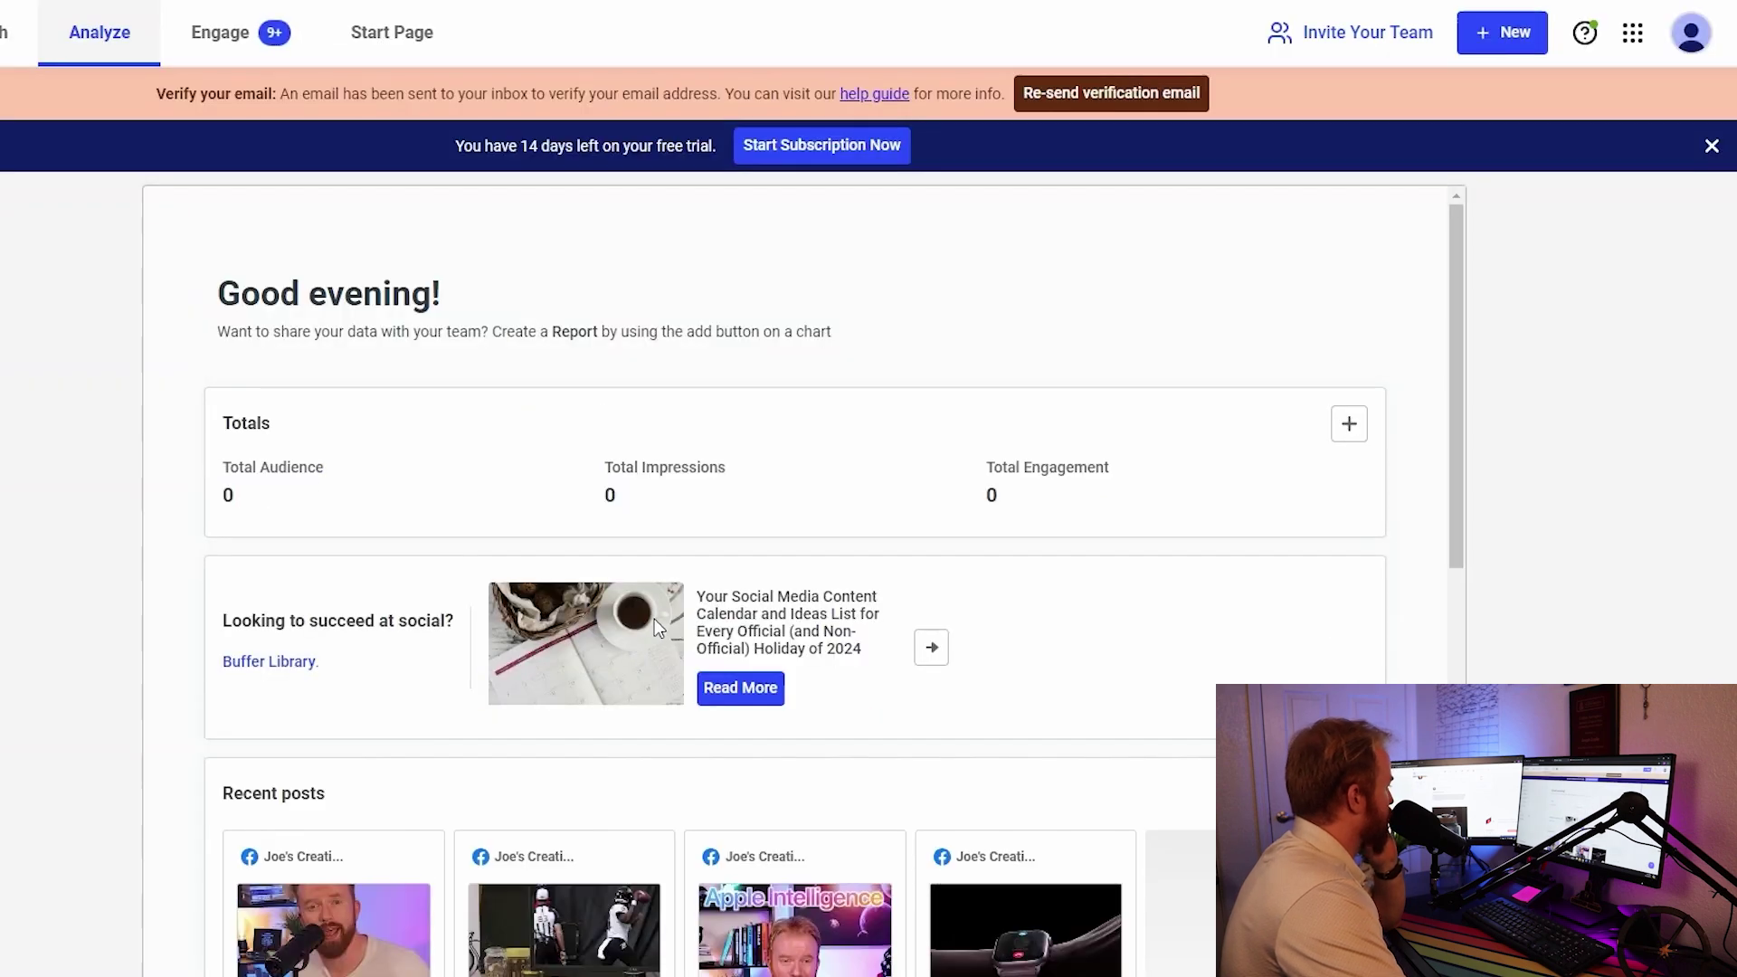
pyautogui.moveTo(457, 150); pyautogui.dragTo(717, 147)
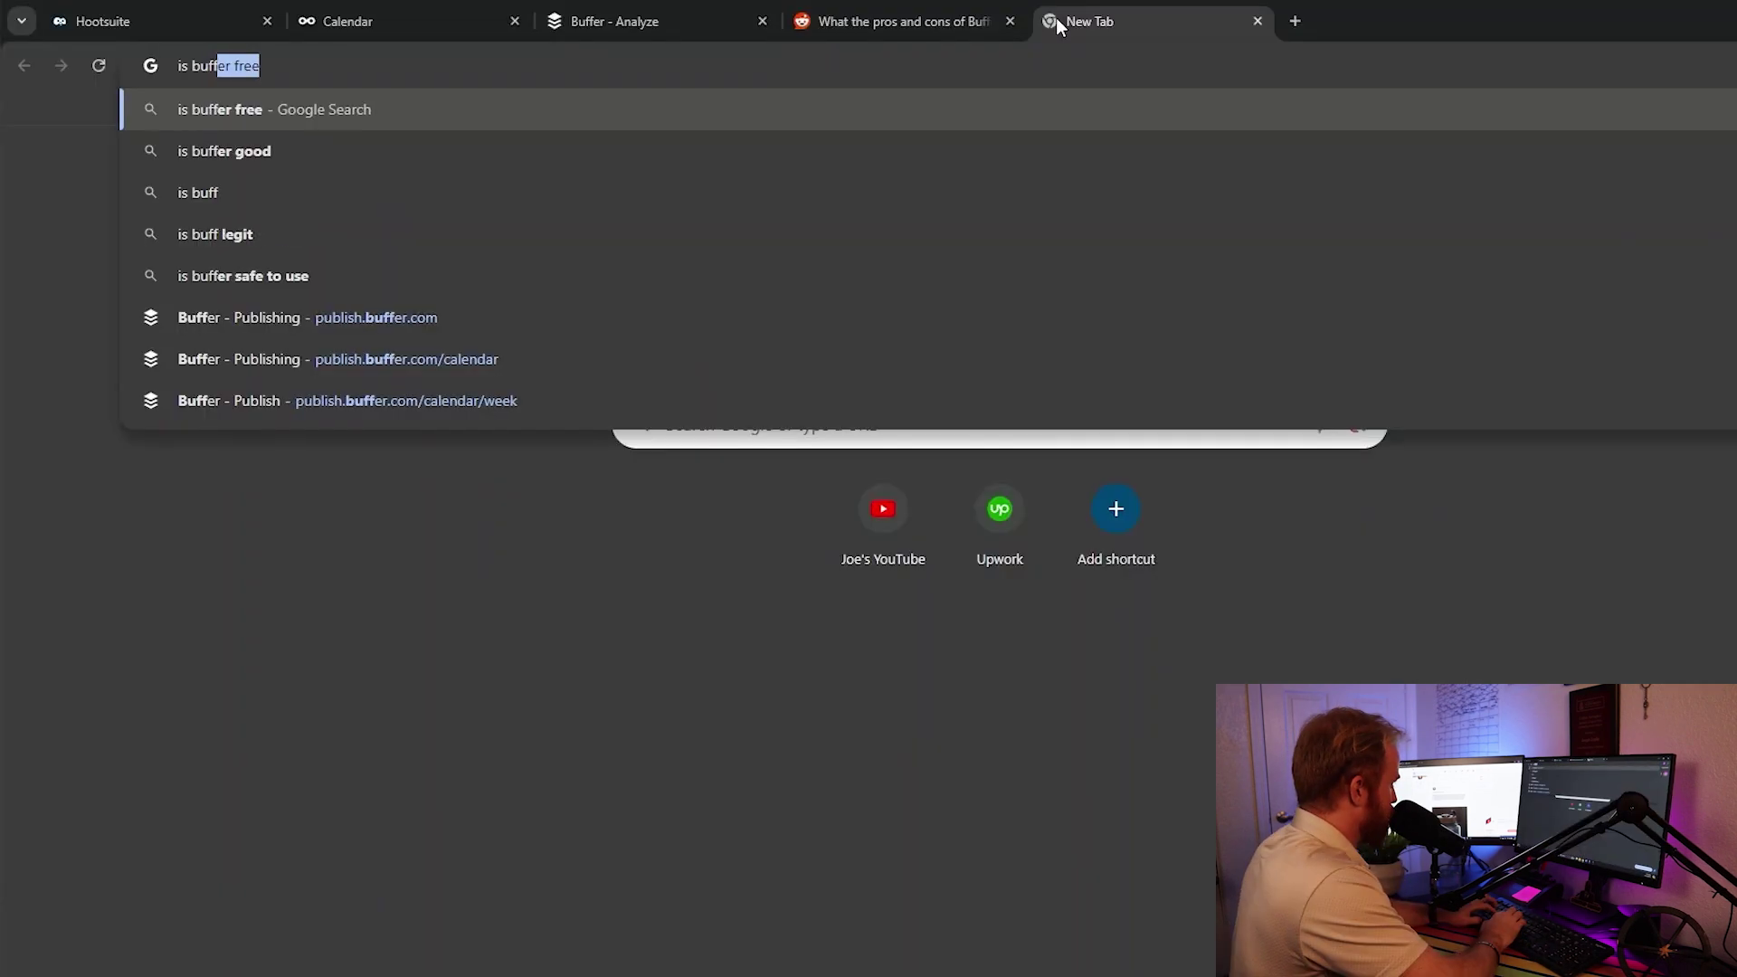
# Search the web for Buffer's free trial and review the plan comparison on Buffer's pricing page
pyautogui.write('s f')
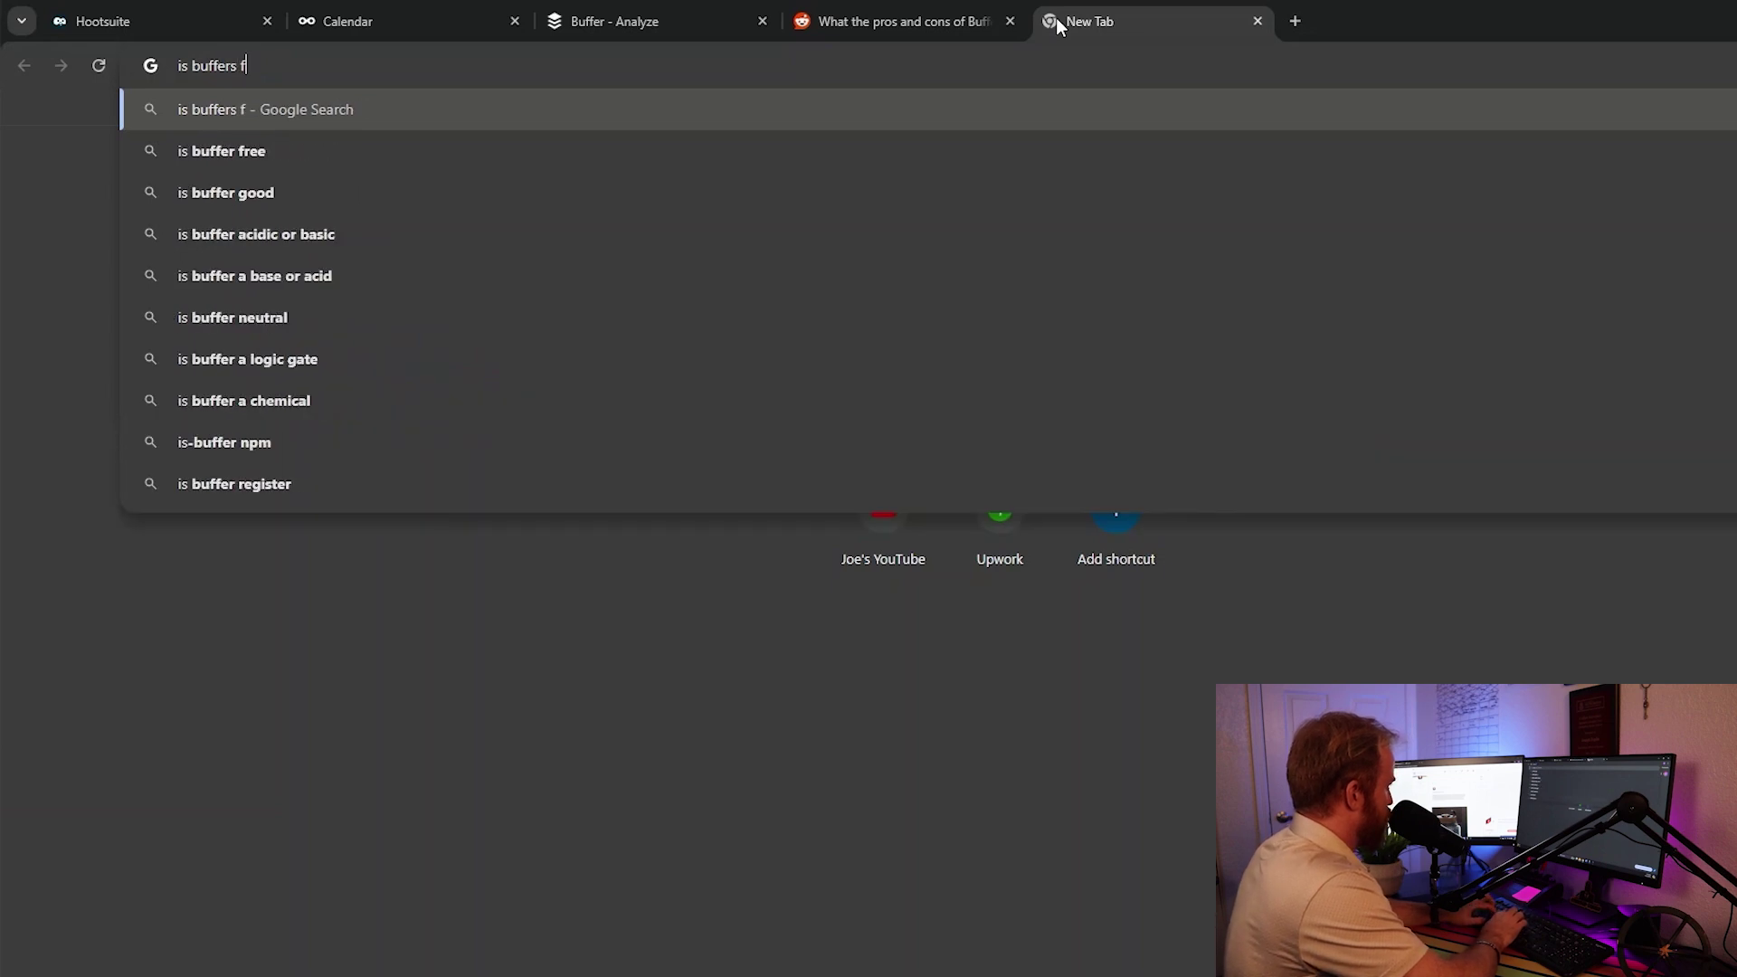
pyautogui.write('ree tri')
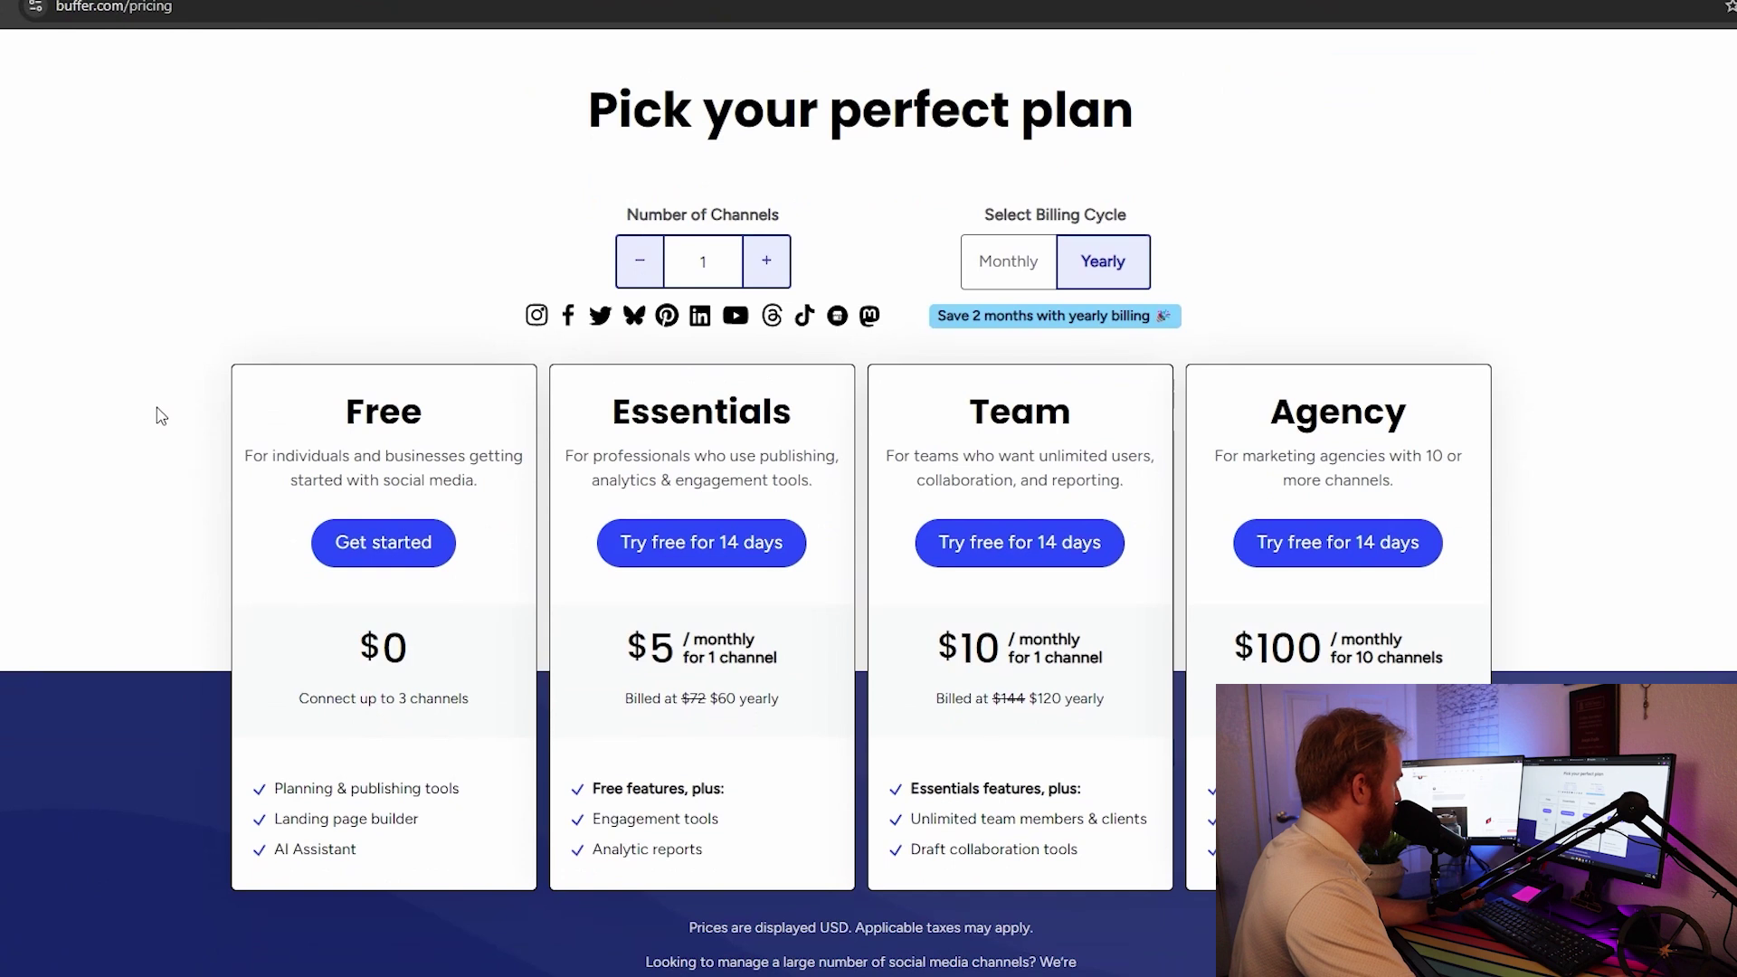
pyautogui.scroll(-12, 485, 742)
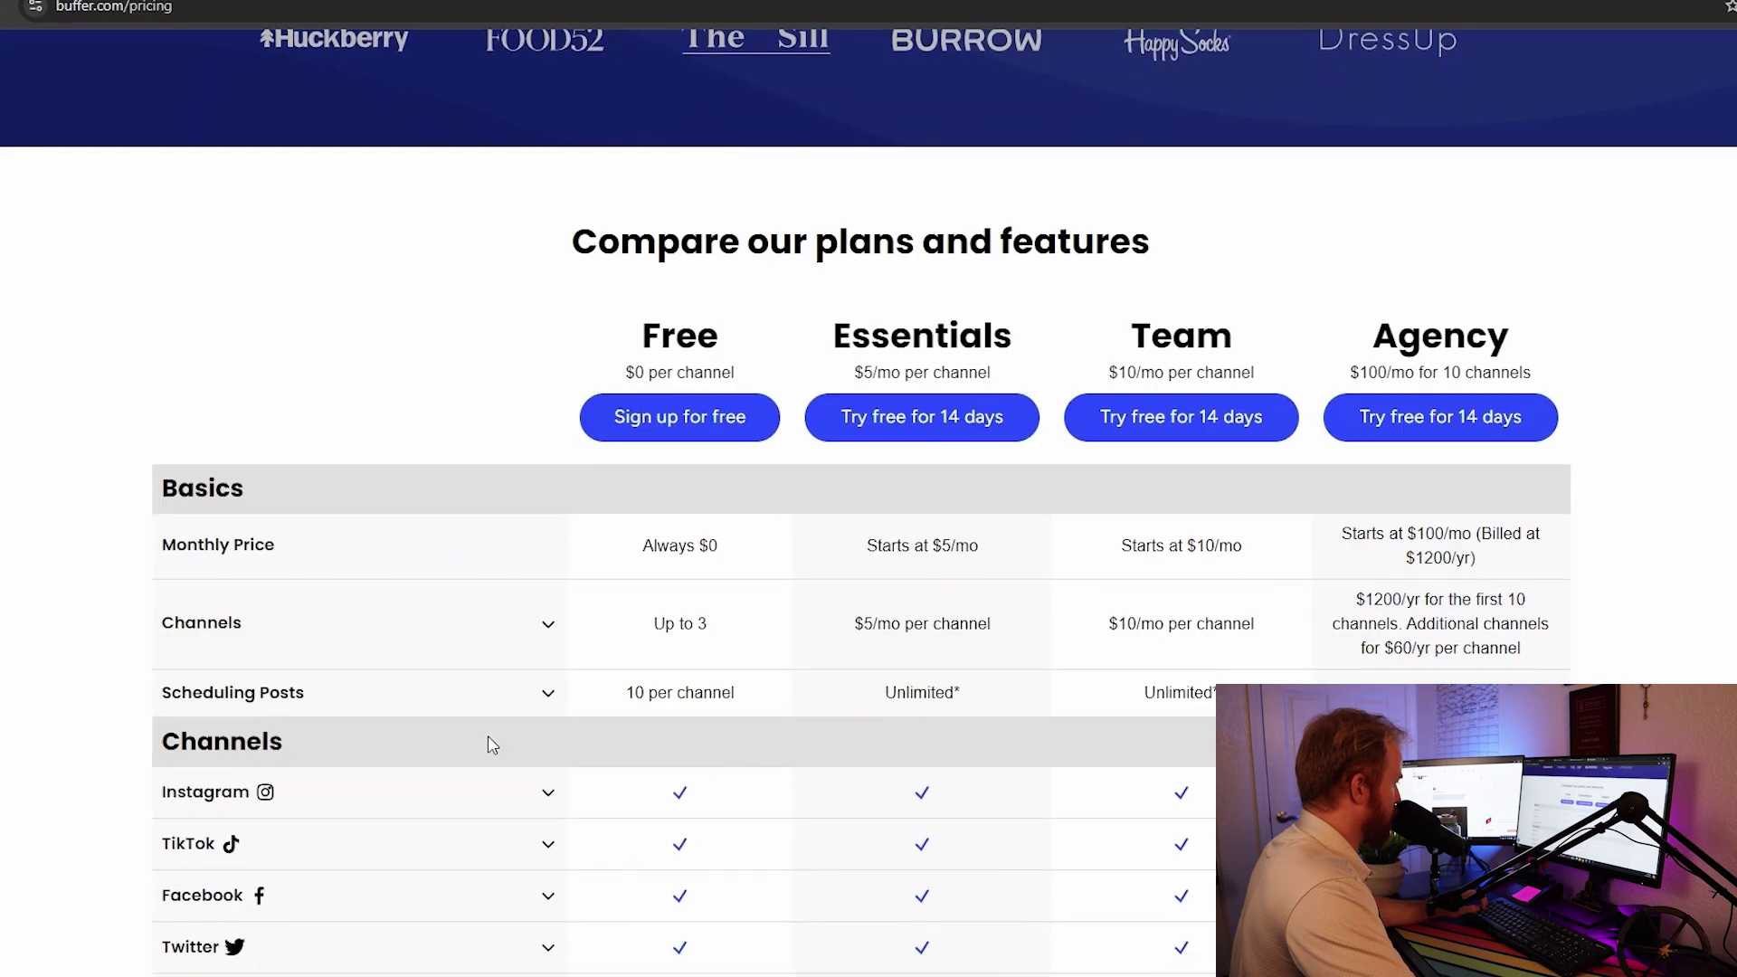
pyautogui.scroll(-2, 492, 743)
pyautogui.scroll(-2, 489, 743)
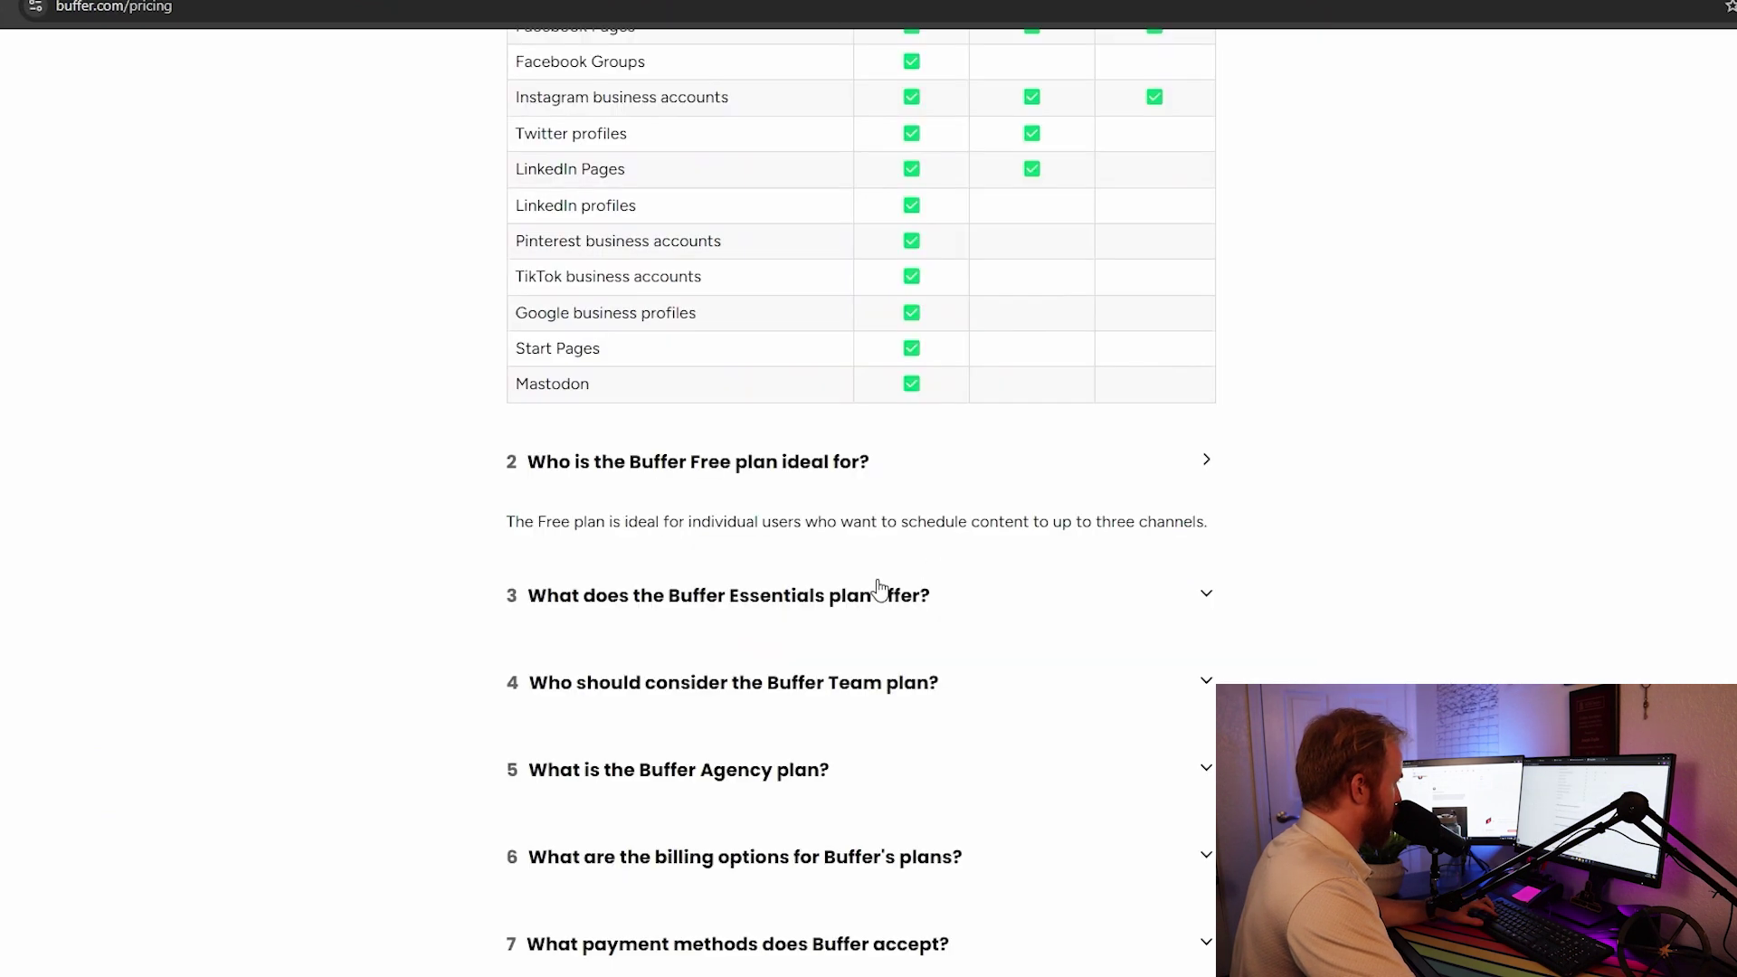
# Read the pricing page's FAQ answers on what the Essentials plan offers and who should consider the Team plan
pyautogui.click(880, 589)
pyautogui.scroll(-3, 818, 485)
pyautogui.click(818, 479)
pyautogui.scroll(-4, 796, 652)
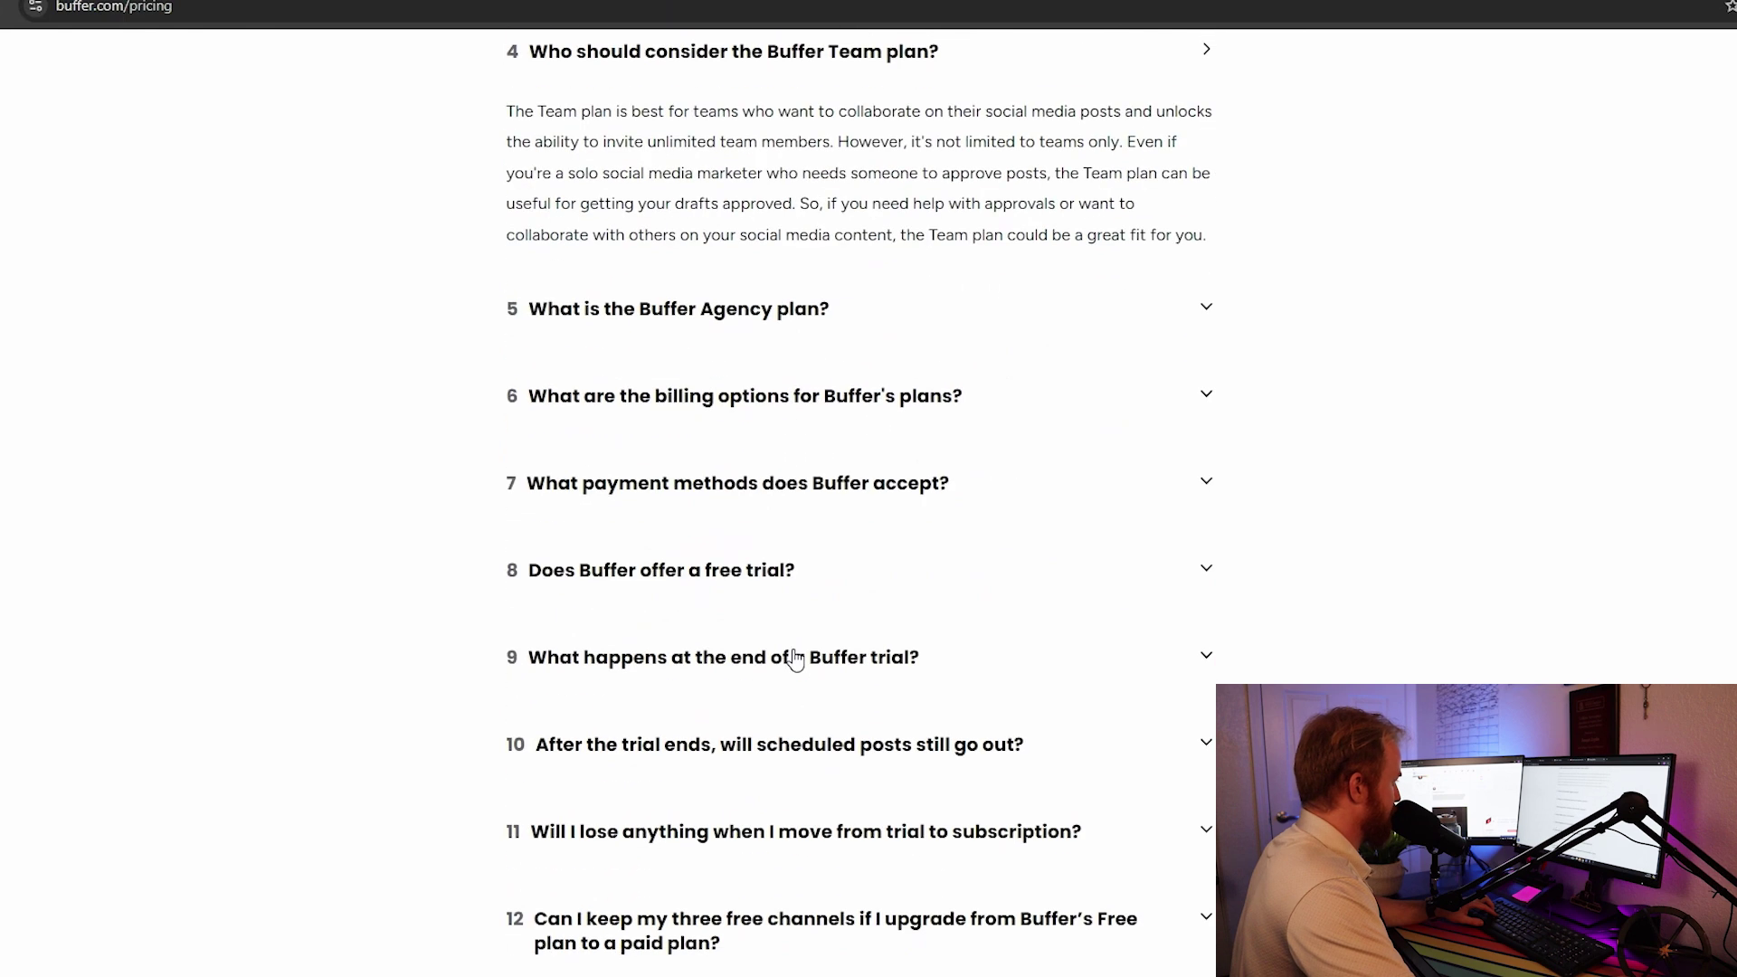
pyautogui.scroll(-6, 795, 660)
# Search the pricing page for "14" and read the FAQ answer on the free trial's plan and plan changes during it
pyautogui.hotkey('ctrl', 'f')
pyautogui.write('14')
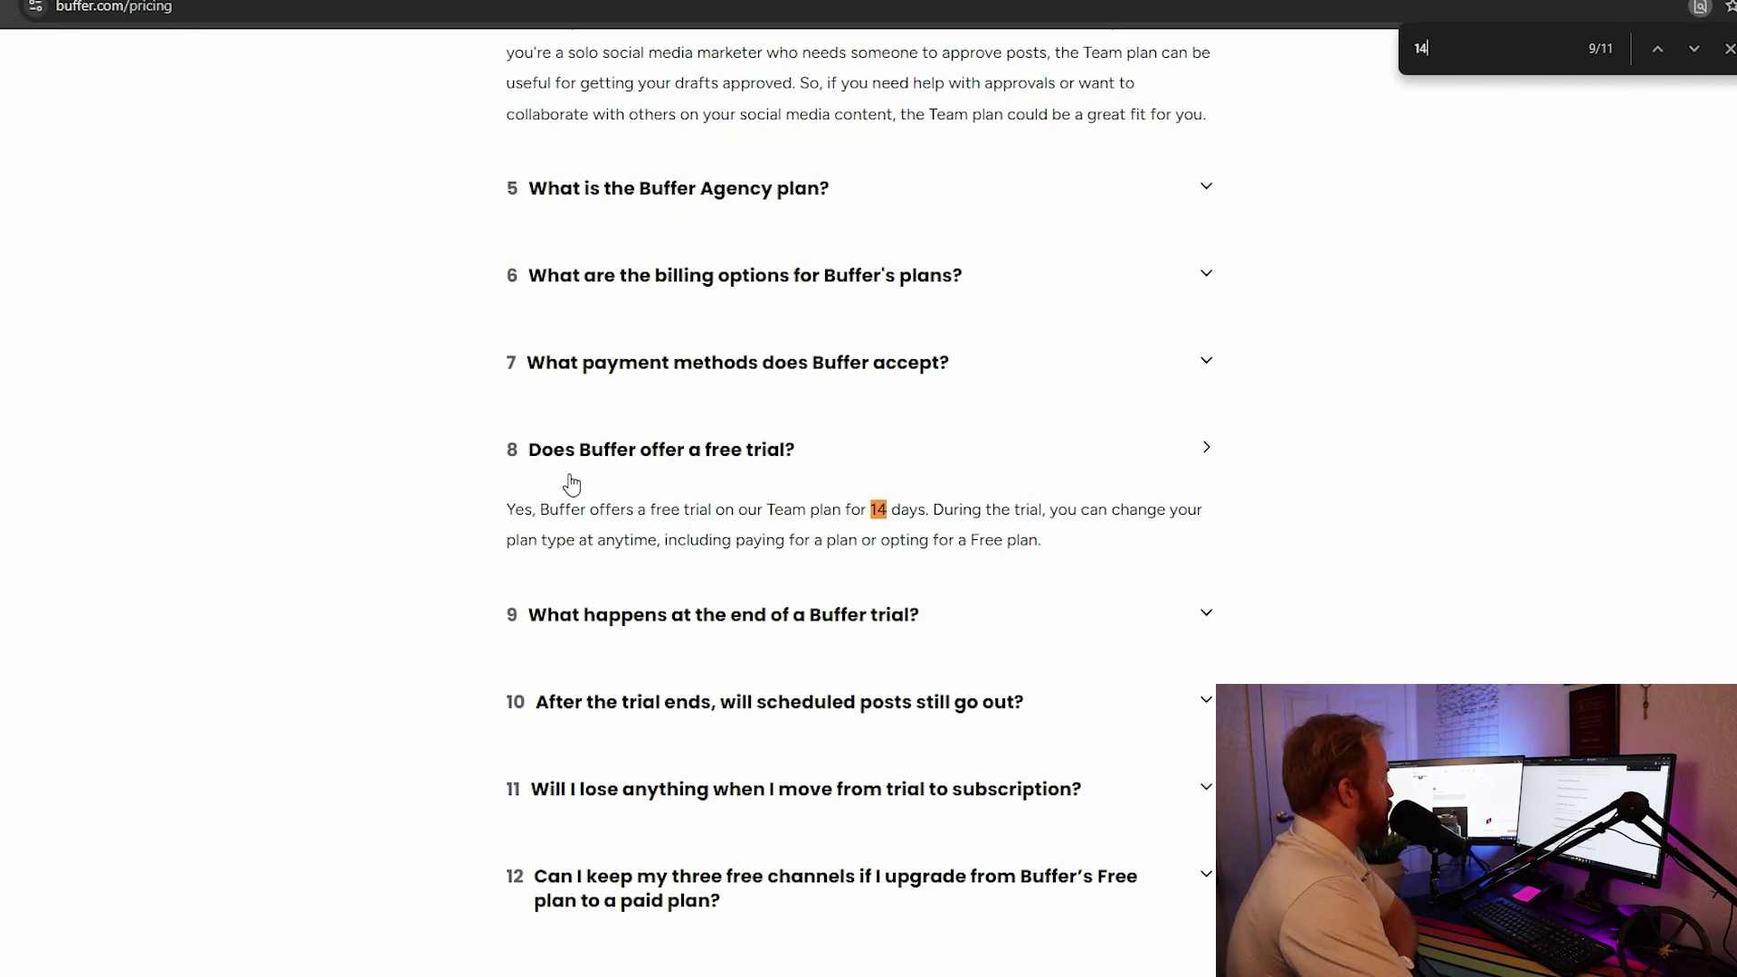
pyautogui.moveTo(556, 511); pyautogui.dragTo(850, 512)
pyautogui.scroll(15, 974, 551)
pyautogui.scroll(-15, 1097, 438)
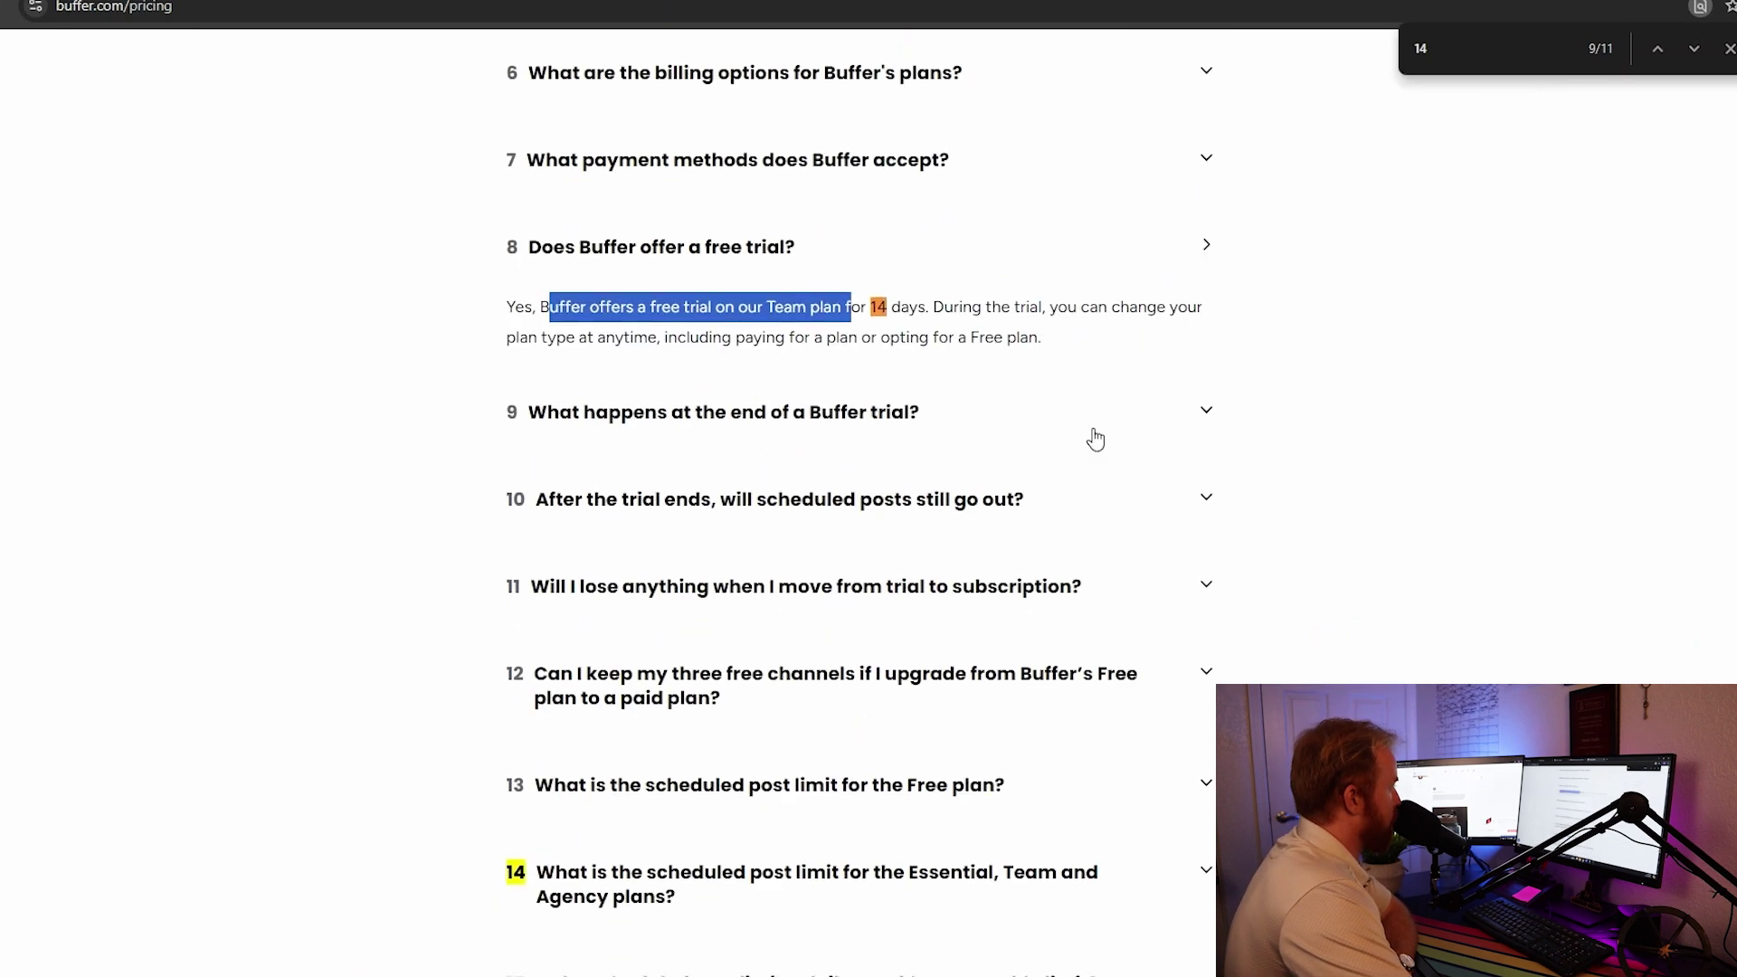
pyautogui.moveTo(937, 307); pyautogui.dragTo(818, 347)
pyautogui.scroll(20, 876, 437)
pyautogui.scroll(-5, 876, 437)
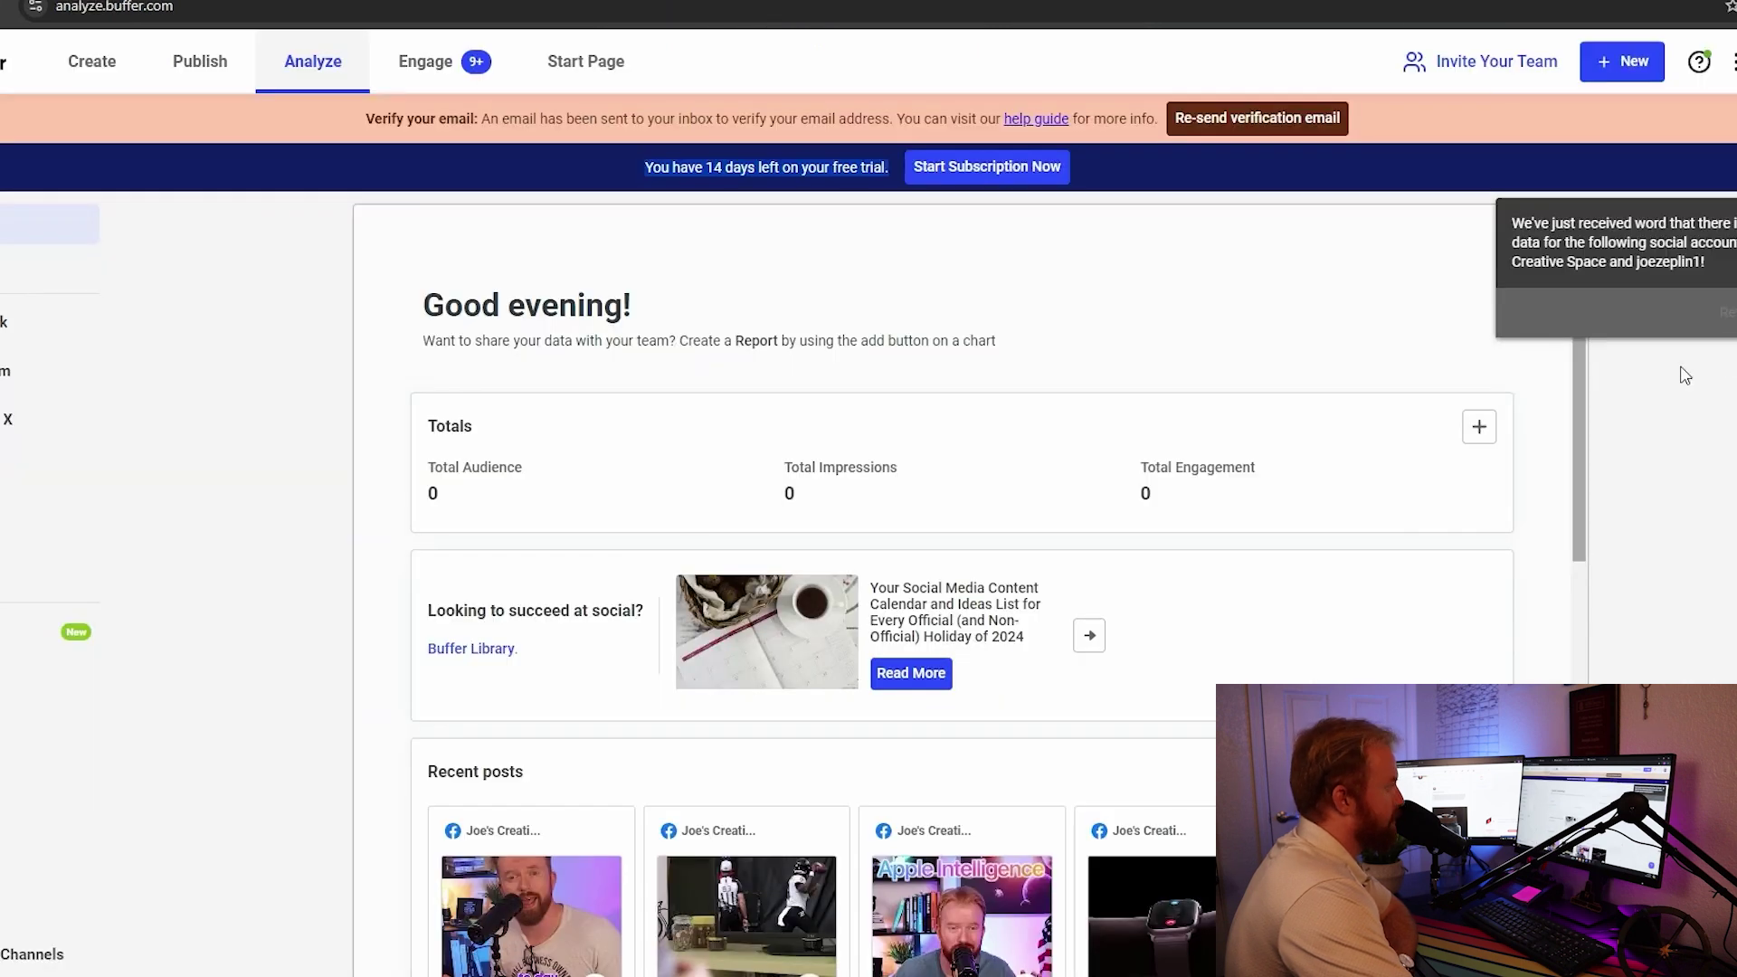
# Return to the analytics section, open the Instagram overview and add its Performance chart to an untitled report
pyautogui.click(748, 434)
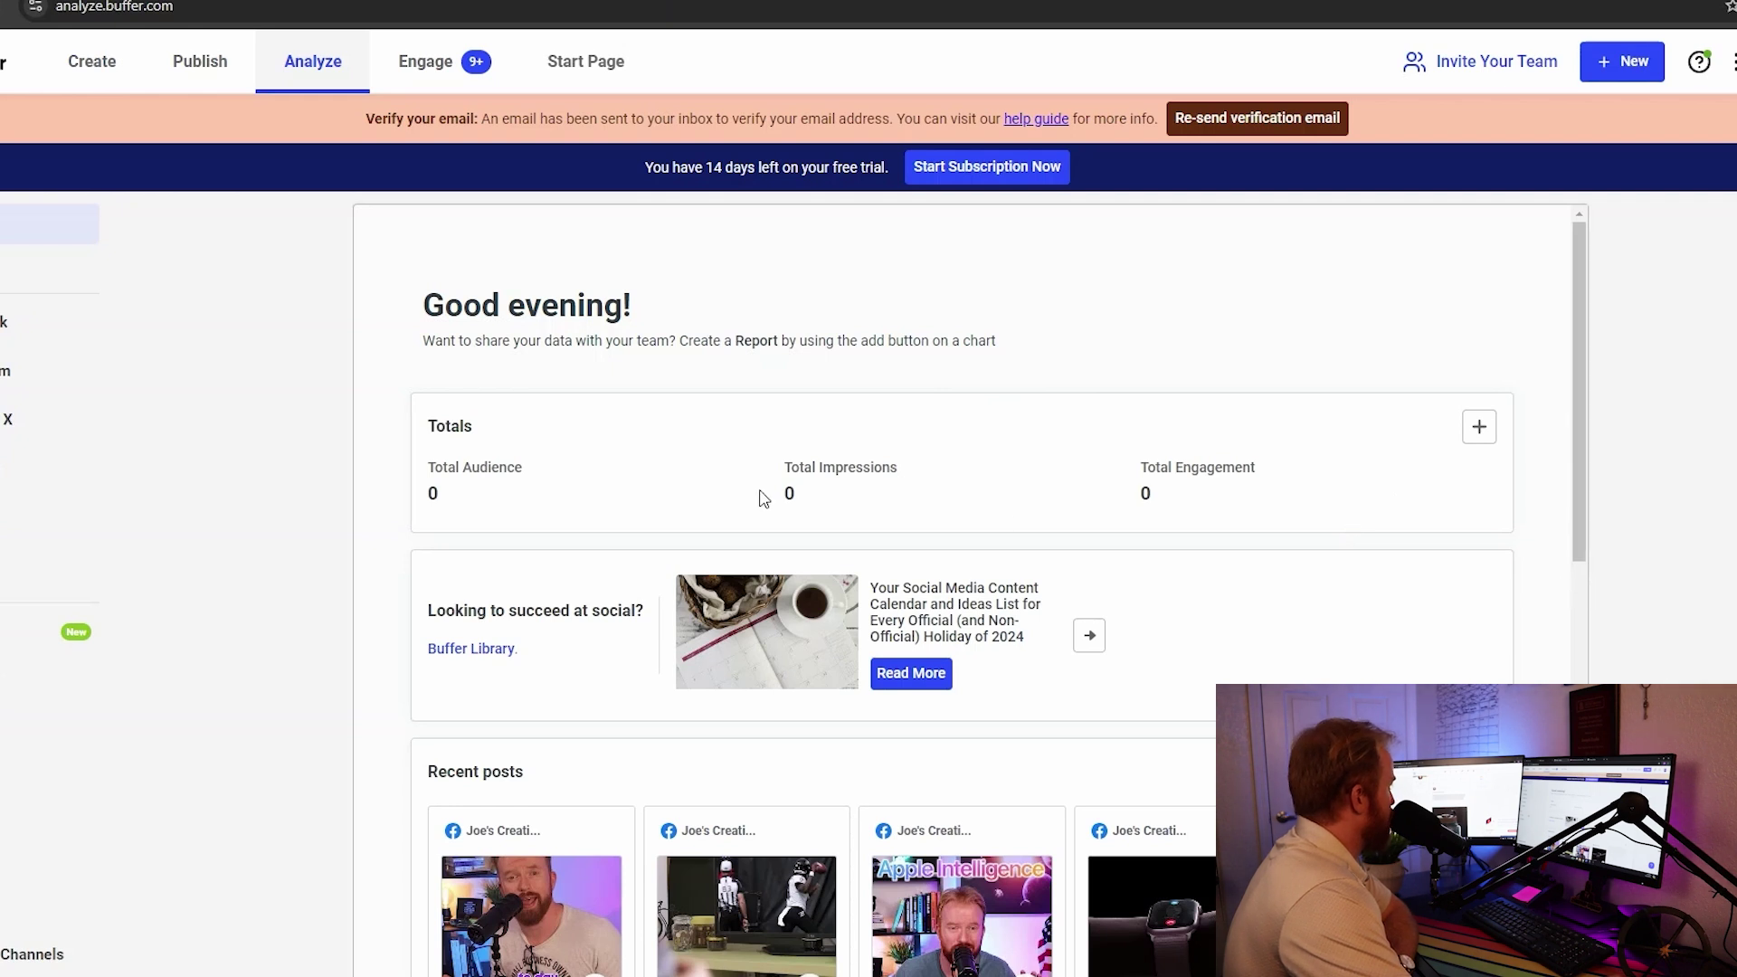
pyautogui.click(15, 391)
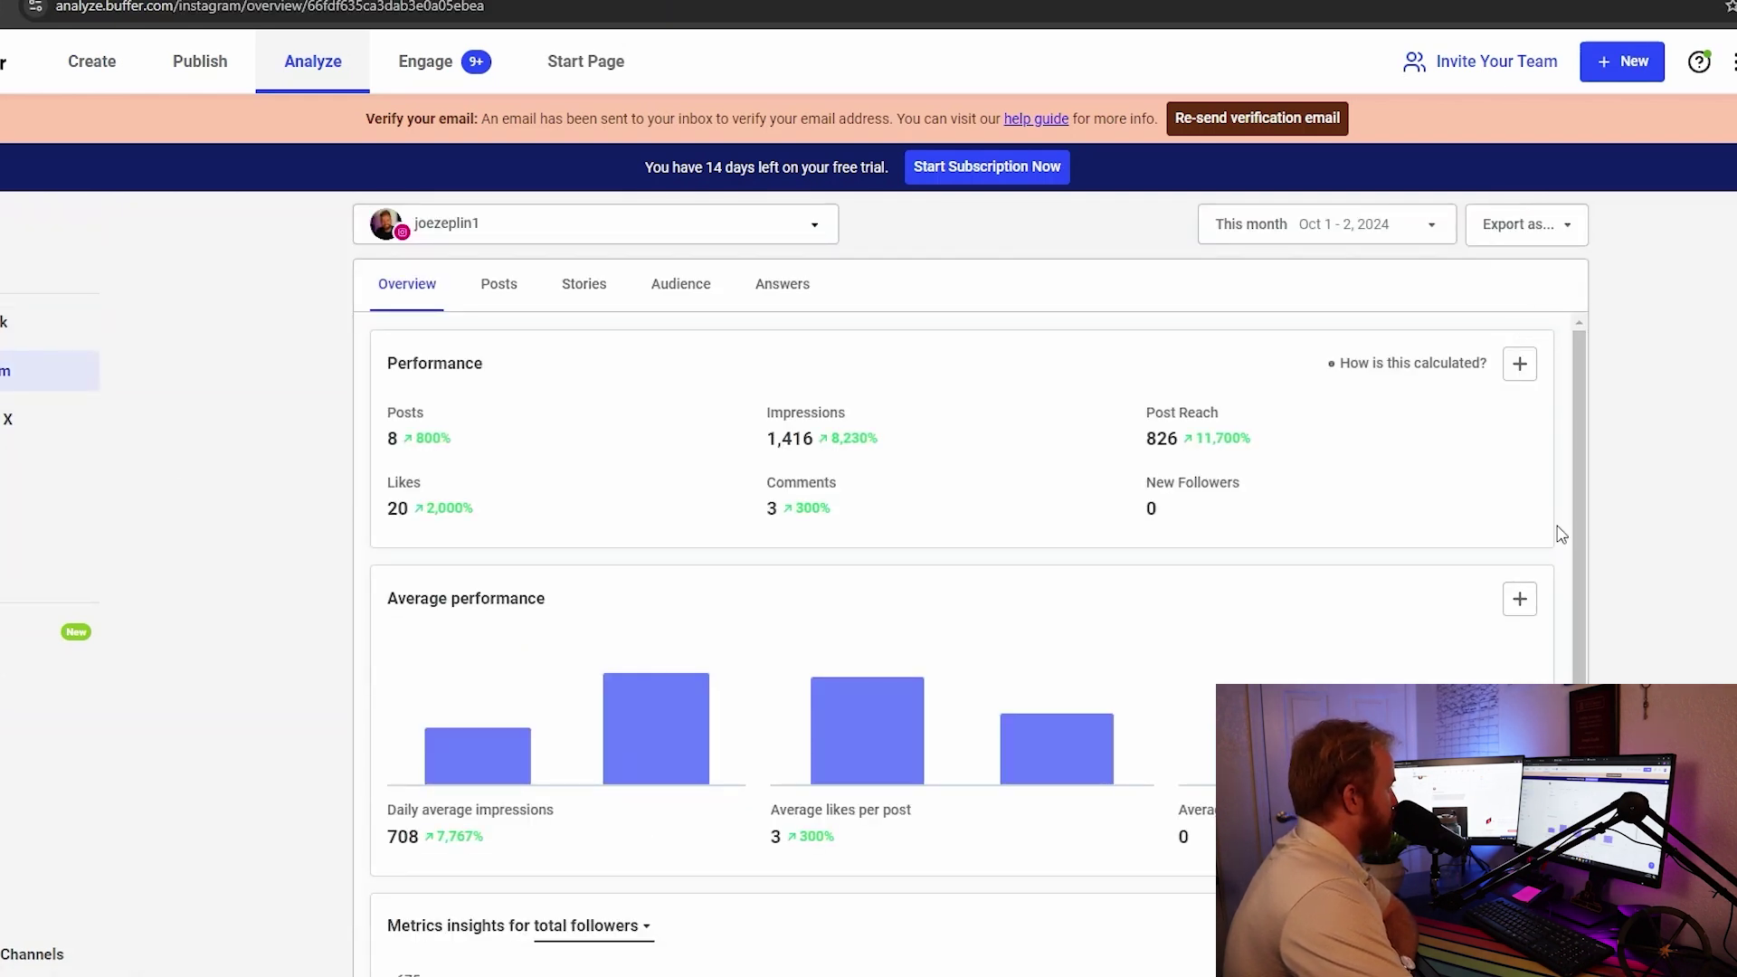
pyautogui.click(1520, 363)
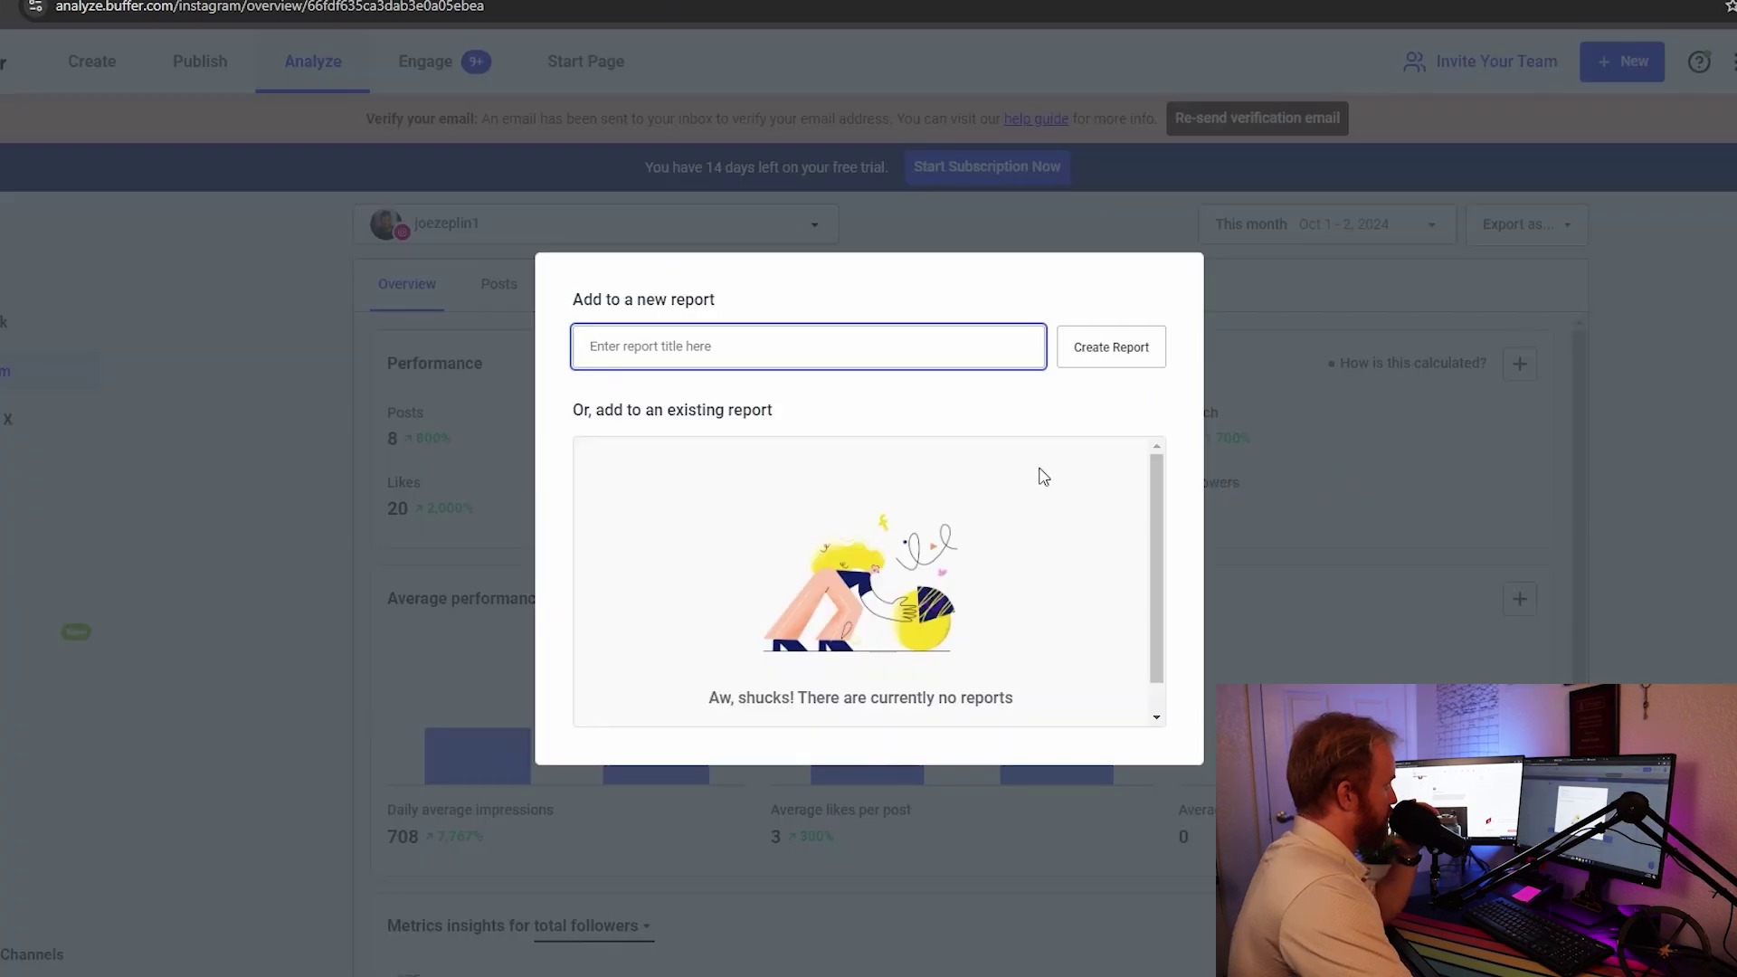
pyautogui.click(1512, 356)
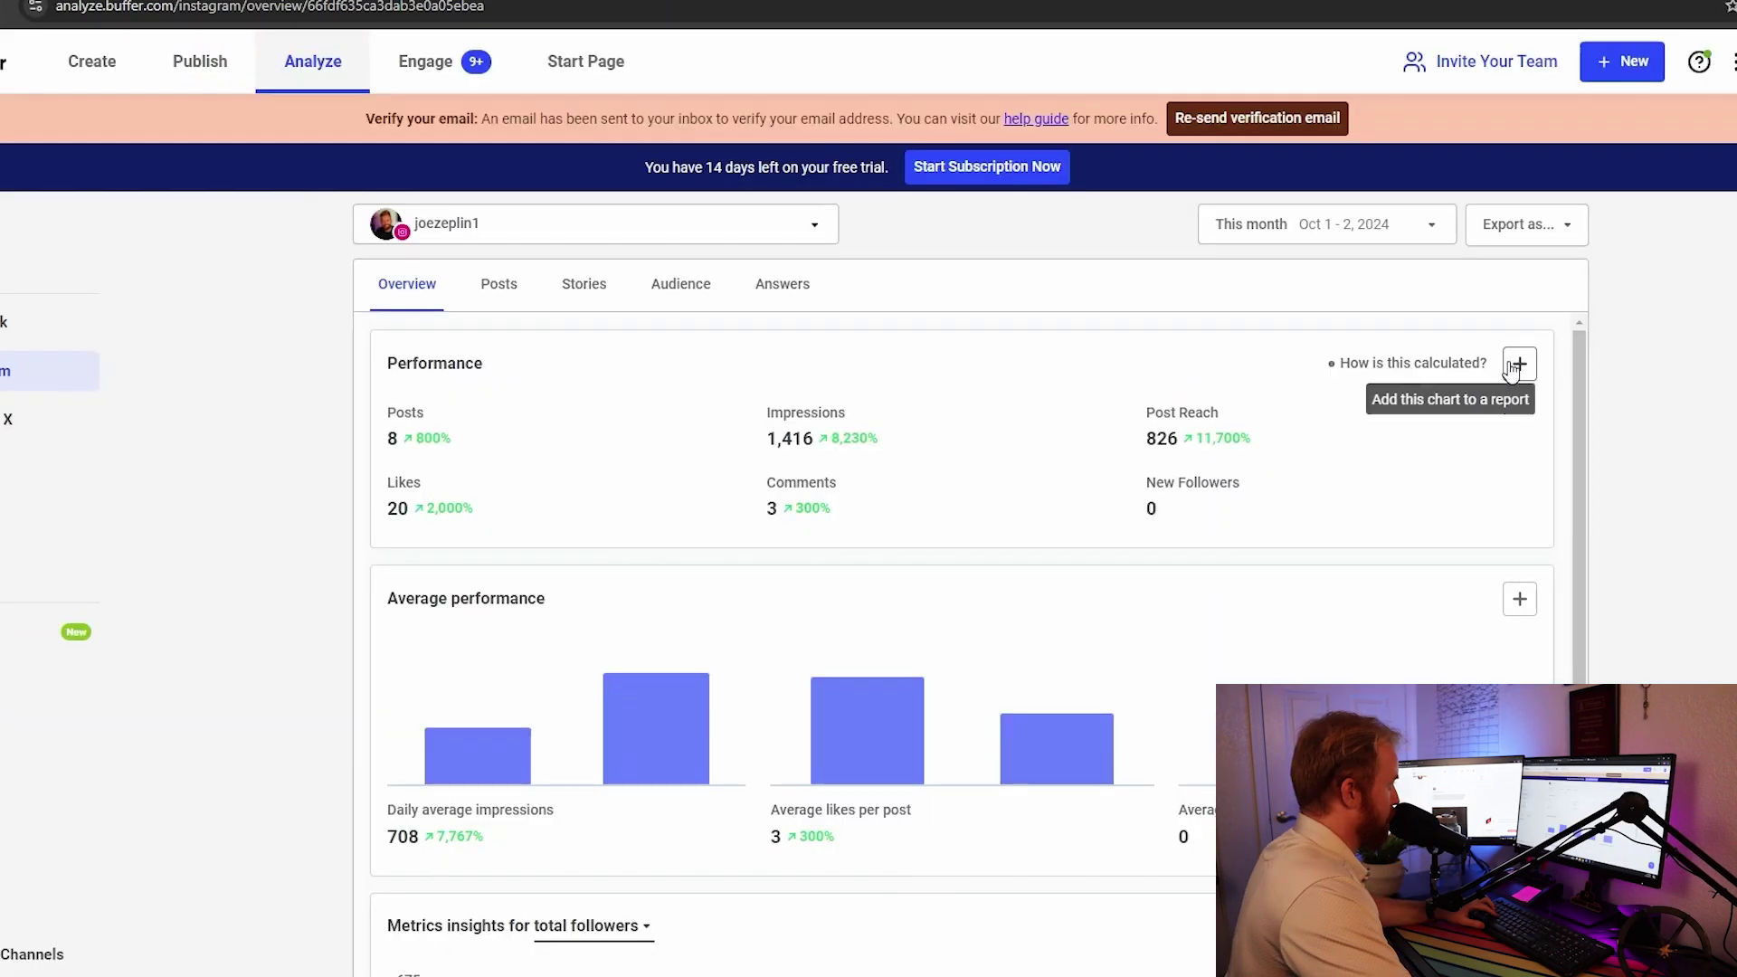
# Create a report titled "Buffer Report for Instagram" from the Performance chart and add the Average performance chart to it
pyautogui.click(1520, 363)
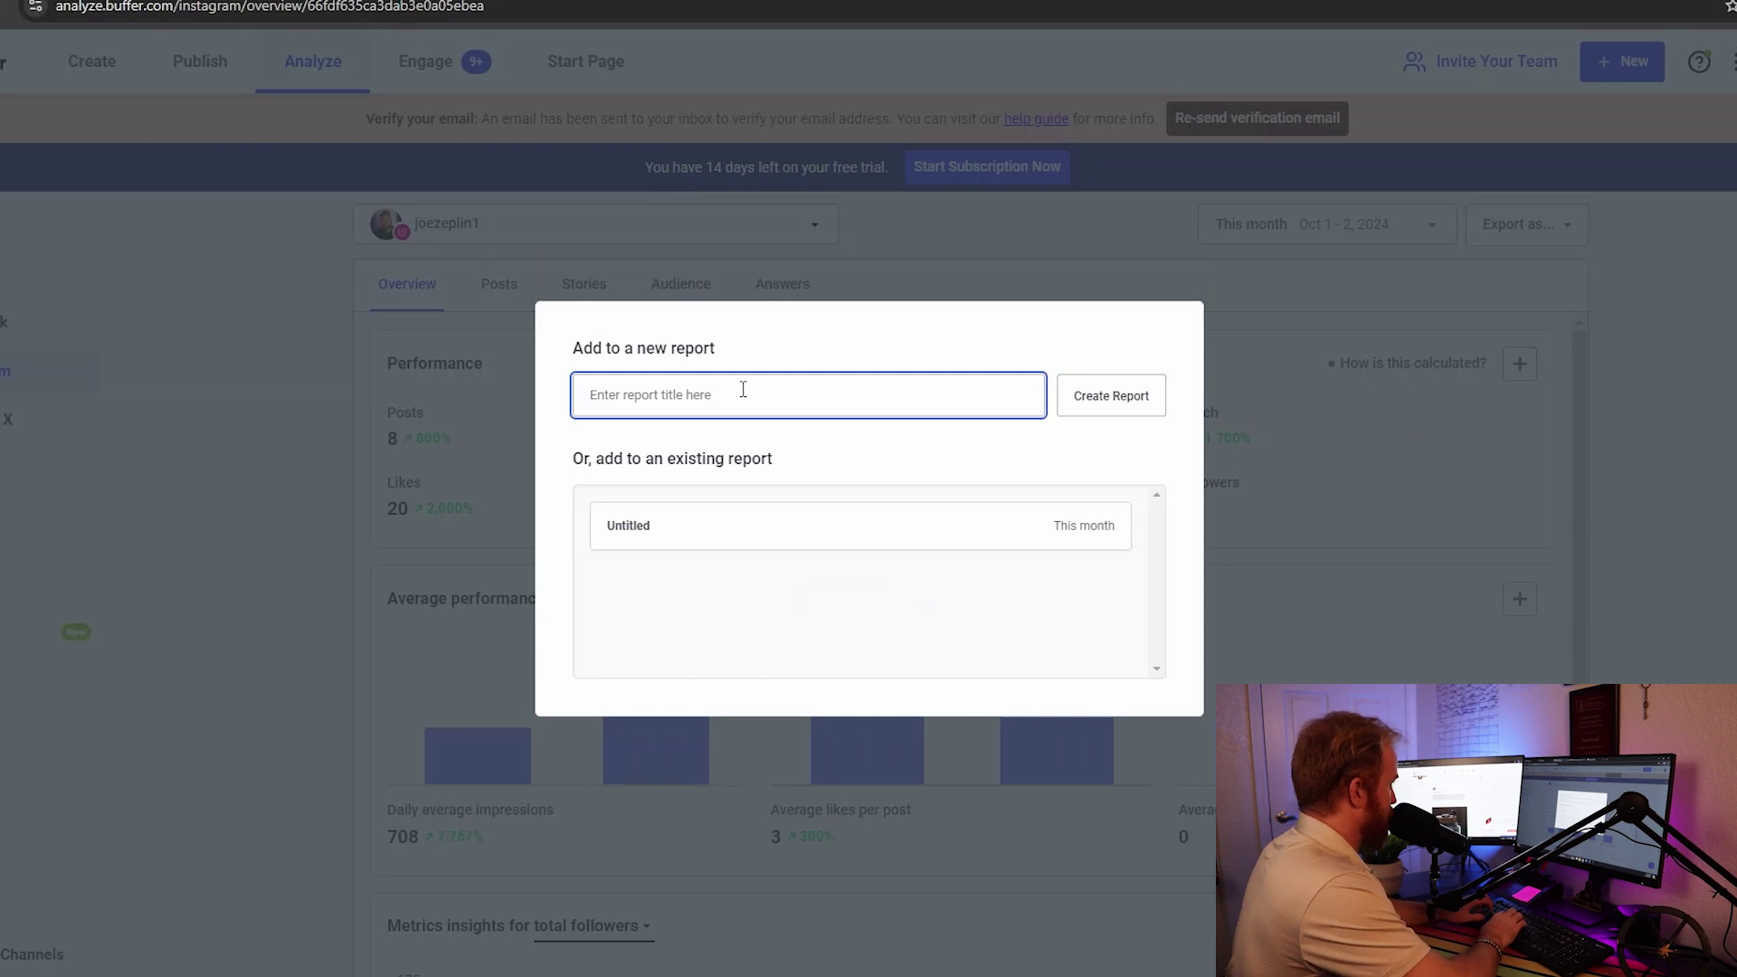
pyautogui.write('Buffer Report for IUN')
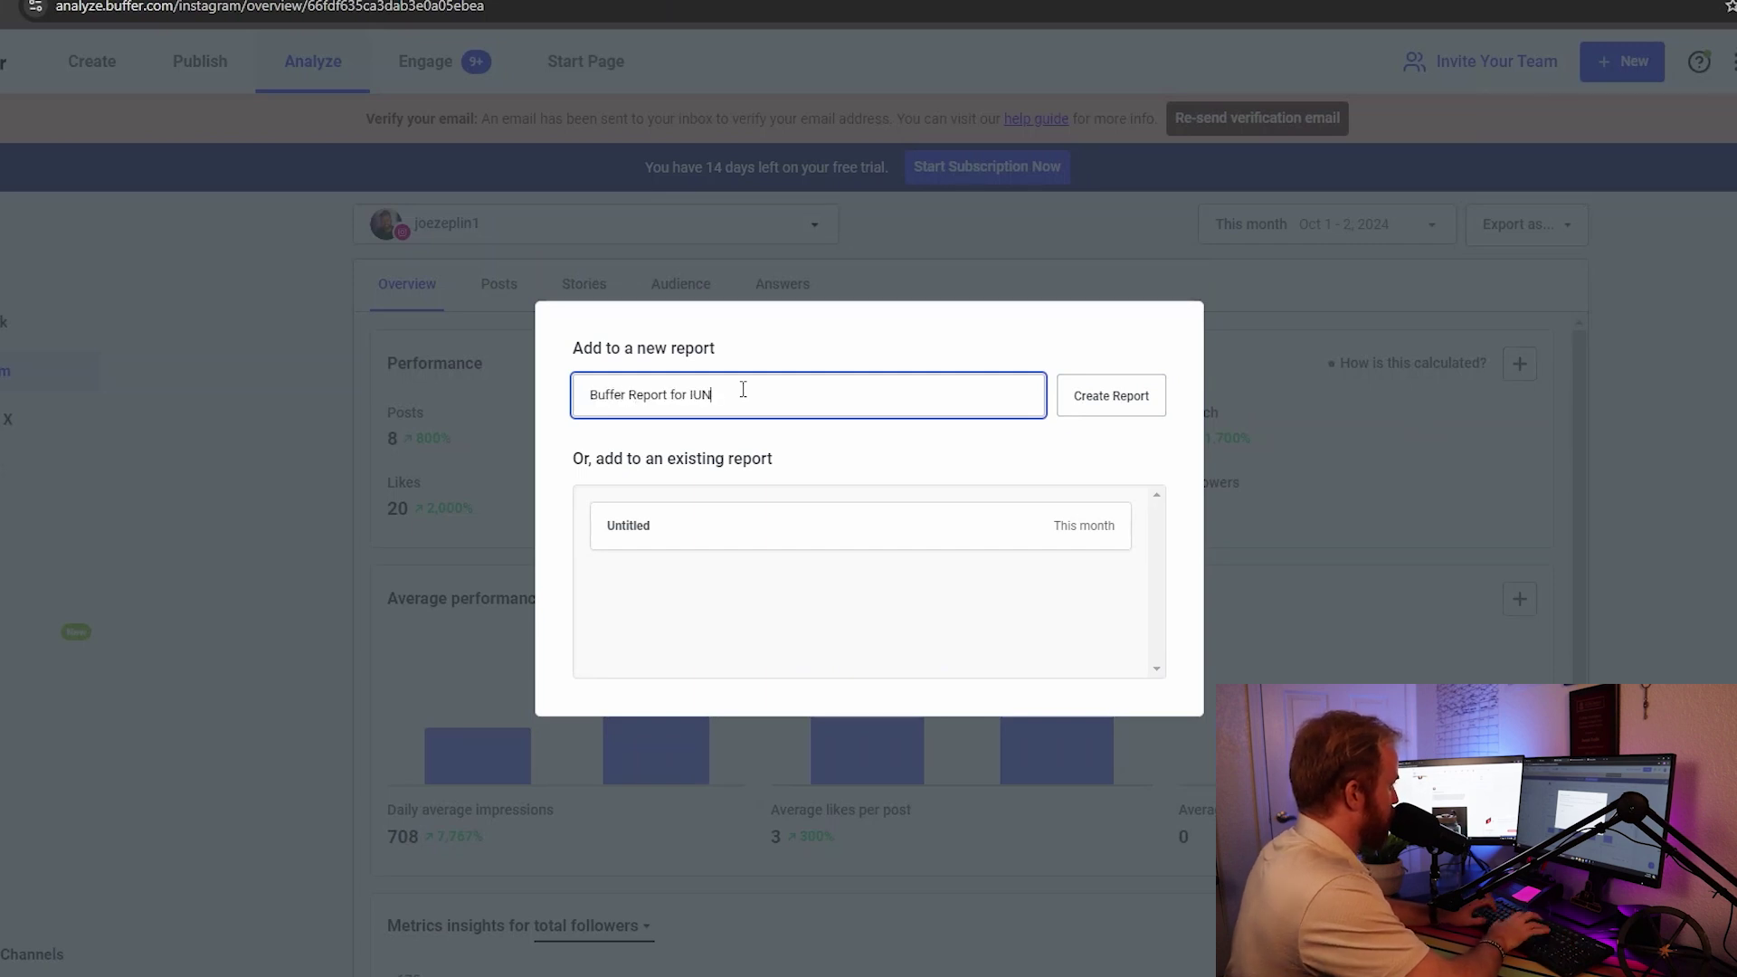
pyautogui.press('BackSpace')
pyautogui.press('BackSpace')
pyautogui.write('nstagram')
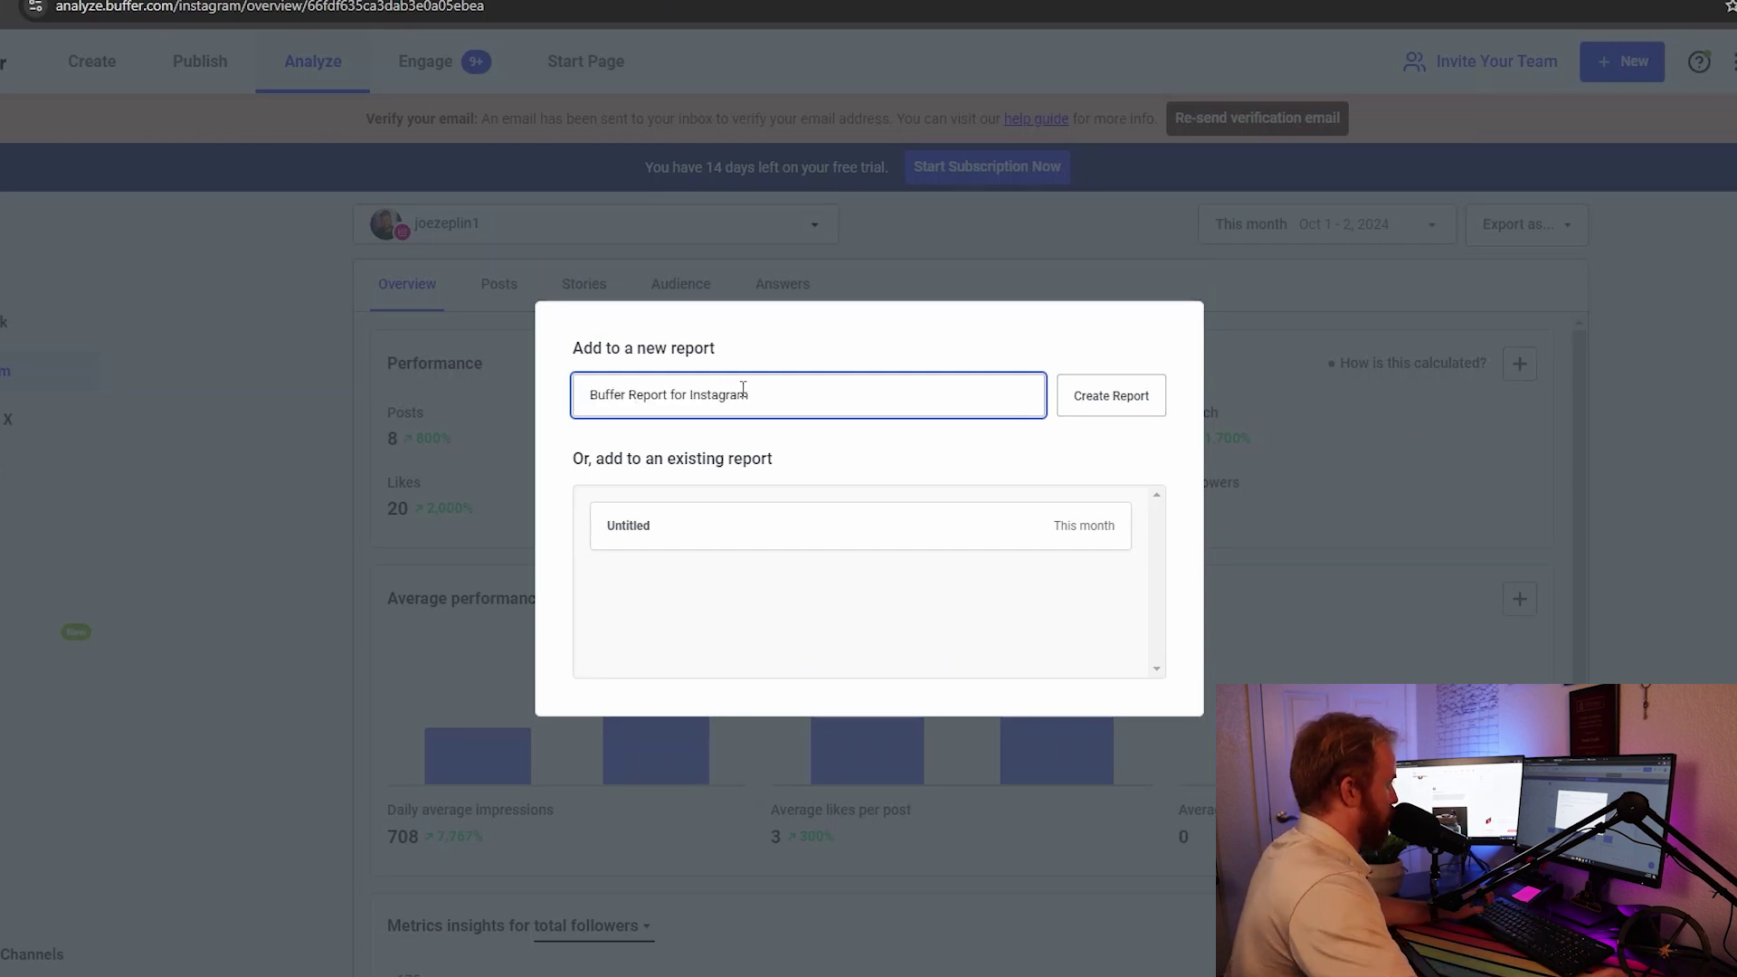
pyautogui.press('Return')
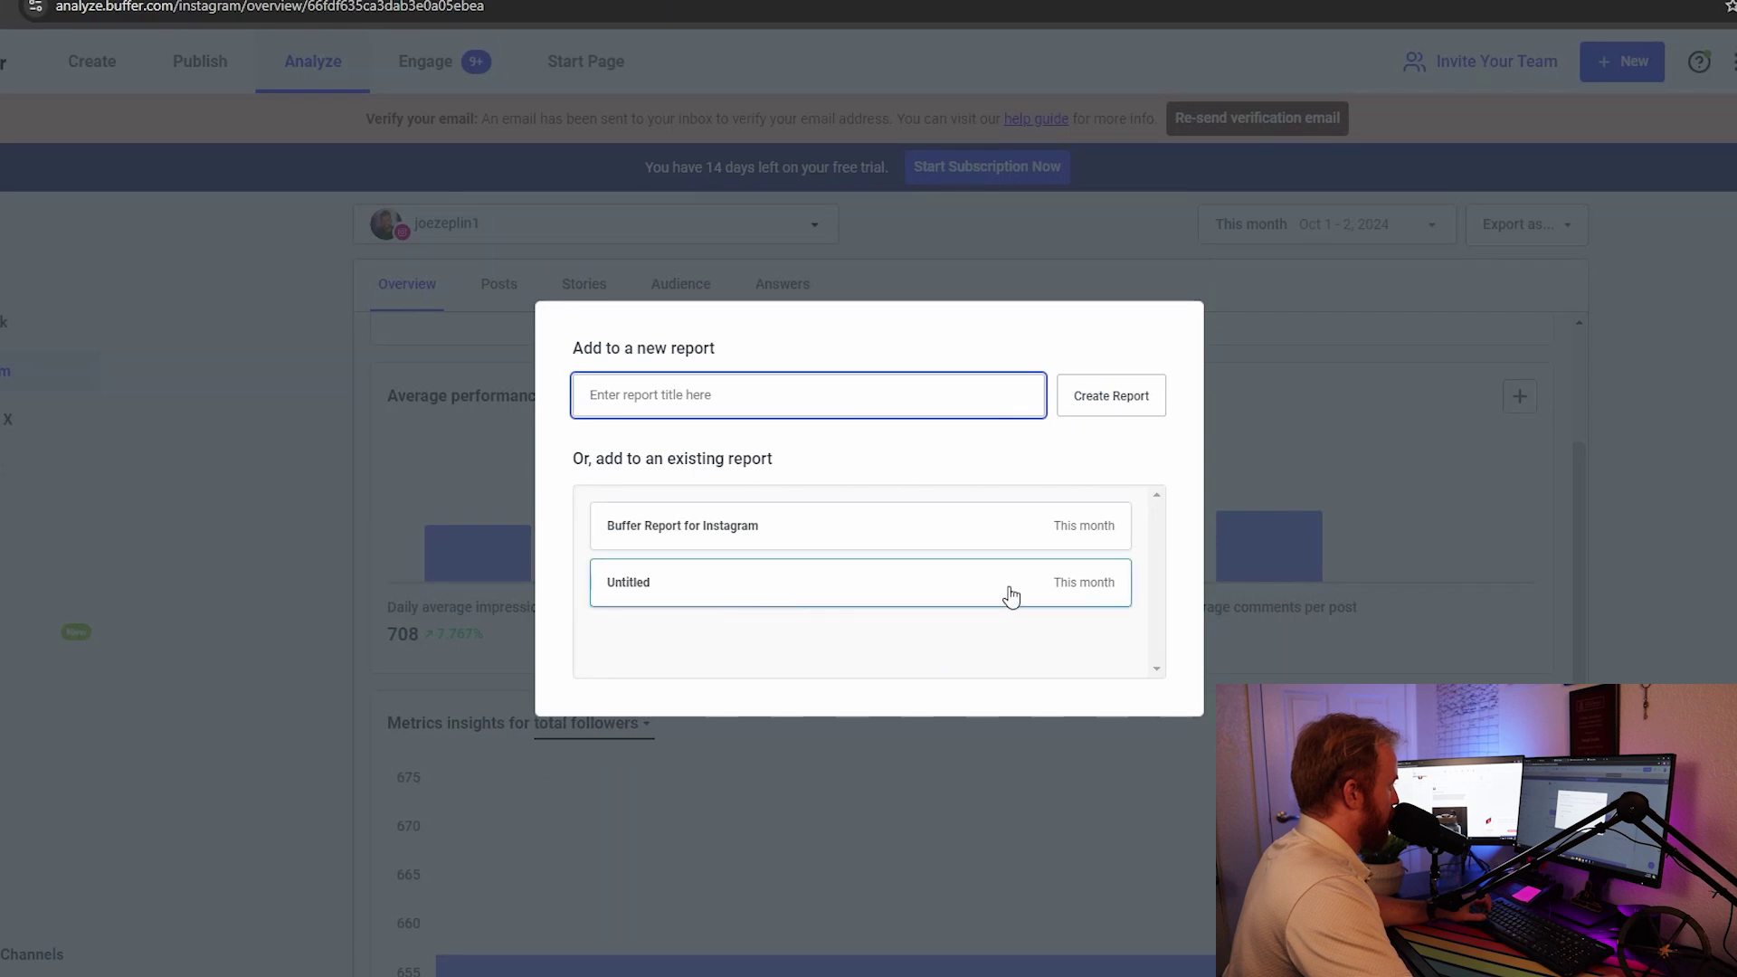
pyautogui.click(1074, 535)
pyautogui.scroll(5, 1148, 589)
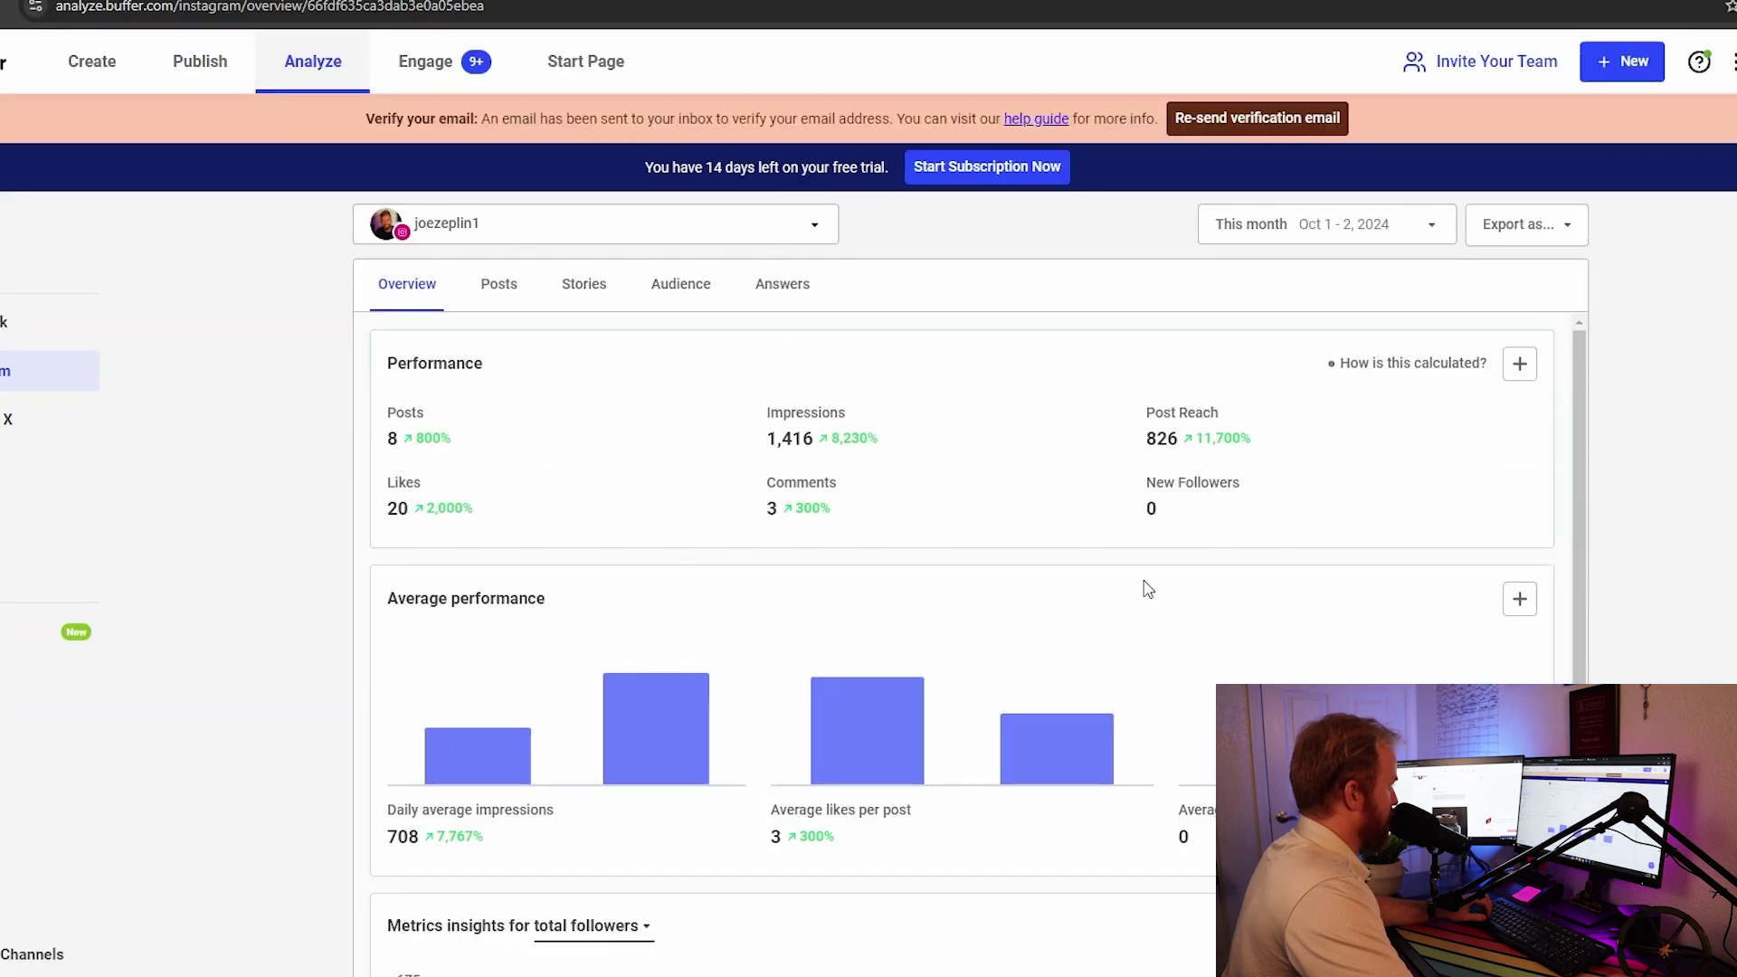
# Look through the Instagram hashtag rankings and post insights, checking the option to add the insights to a report
pyautogui.click(512, 295)
pyautogui.scroll(-6, 1152, 707)
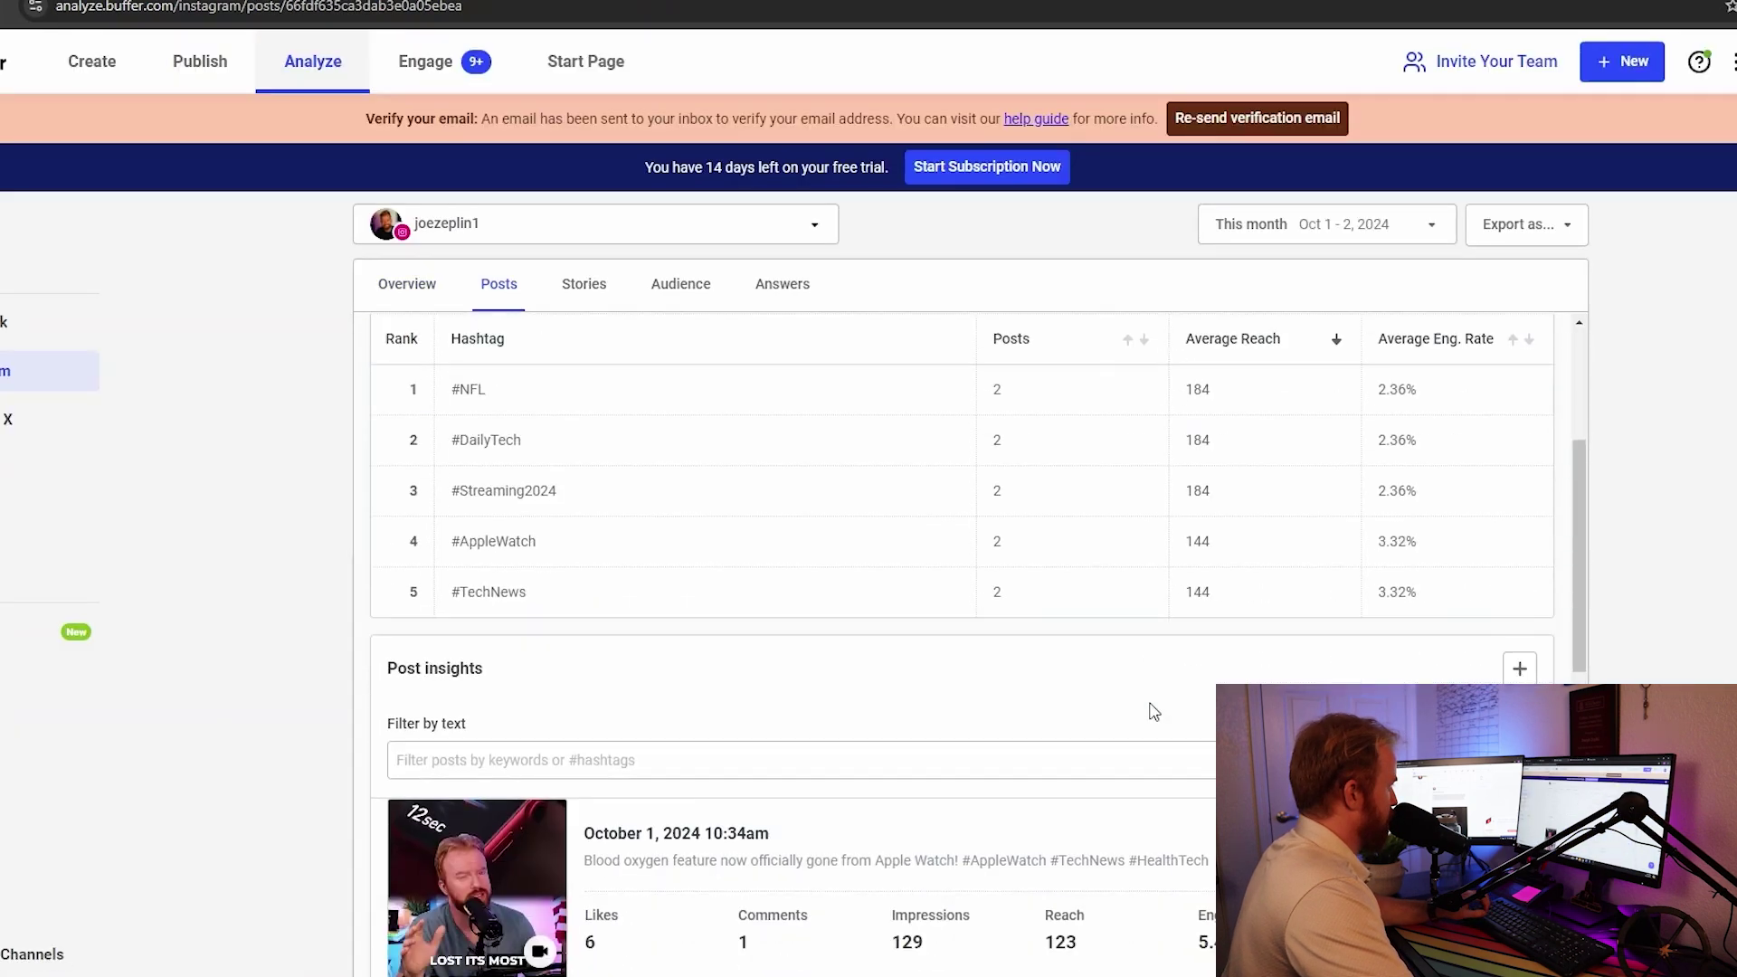
pyautogui.scroll(-2, 1150, 704)
pyautogui.scroll(1, 1148, 703)
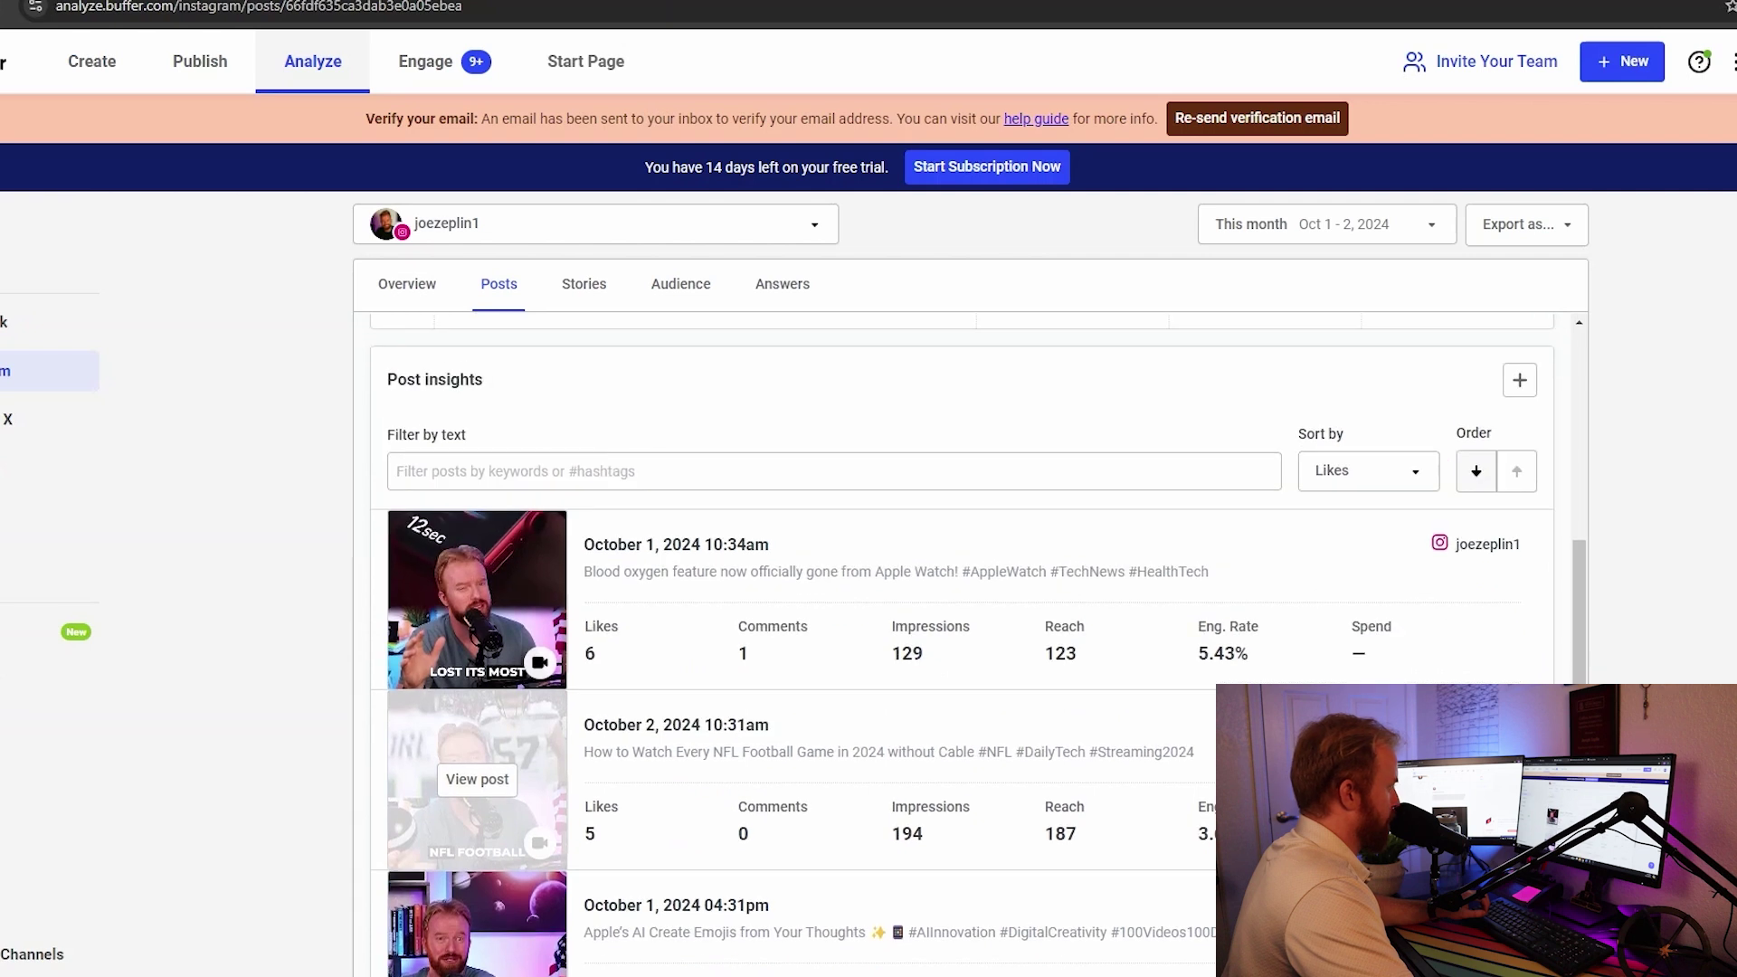
pyautogui.click(1520, 380)
pyautogui.click(605, 552)
pyautogui.scroll(-6, 842, 586)
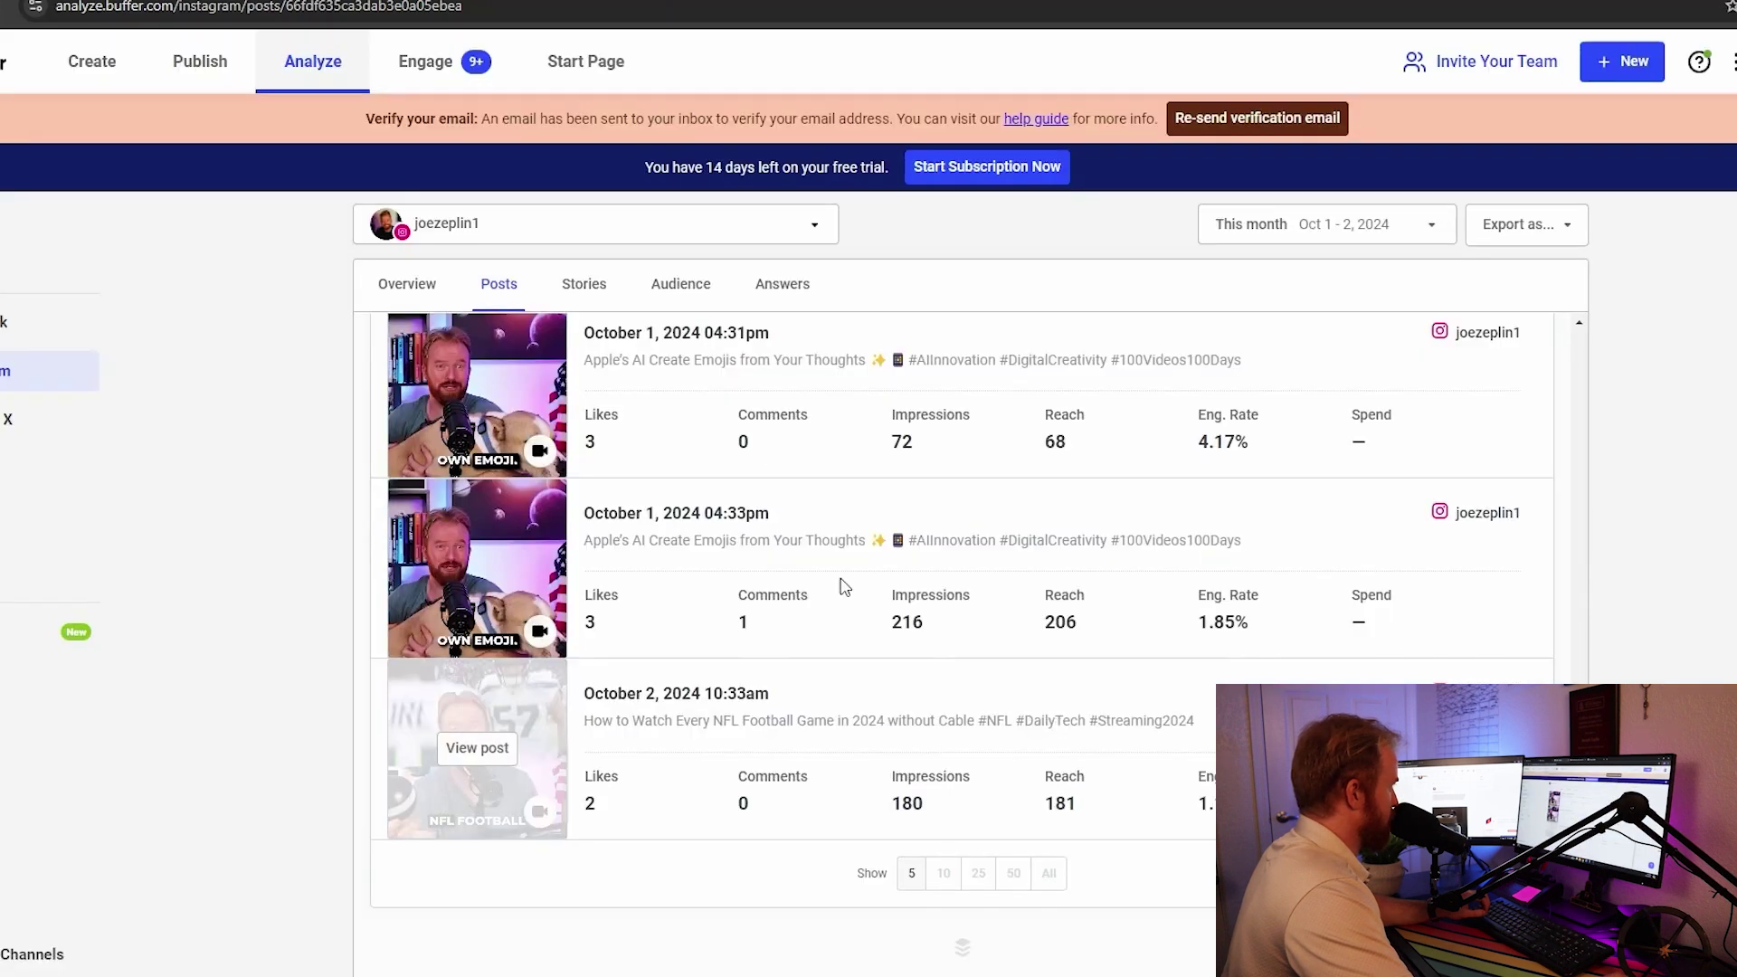
# Review Instagram's Answers analytics for the best posting time, day, post type and frequency
pyautogui.click(608, 287)
pyautogui.click(780, 286)
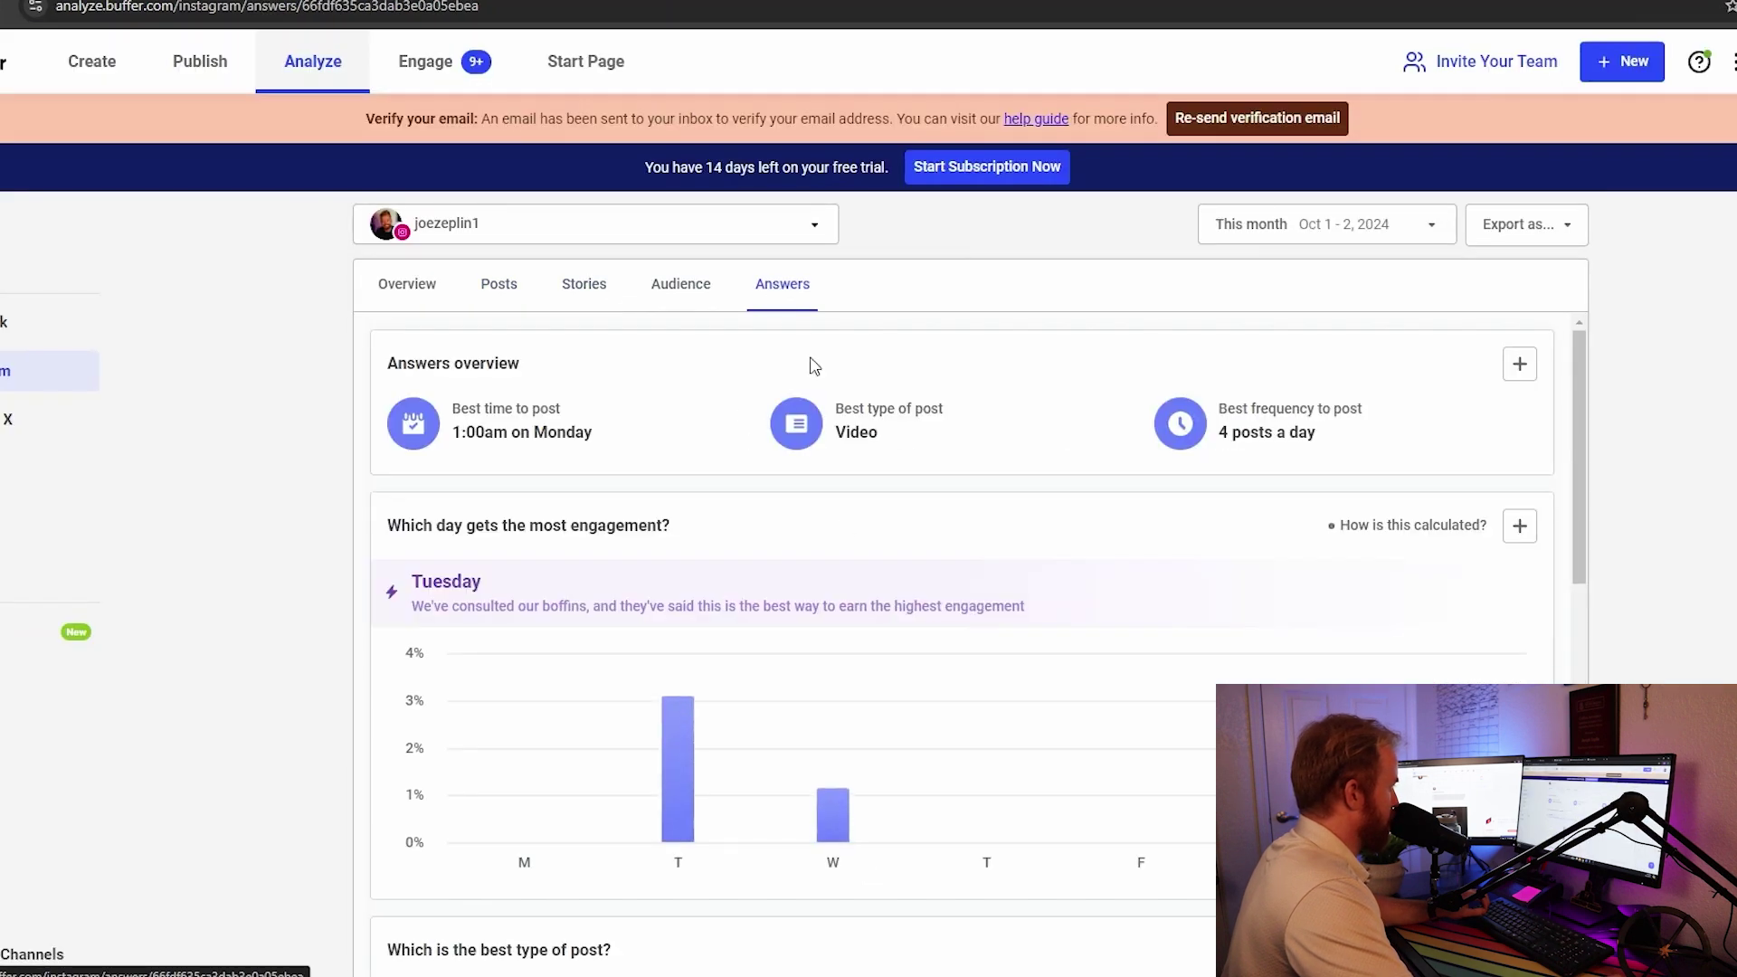
pyautogui.scroll(-1, 1231, 646)
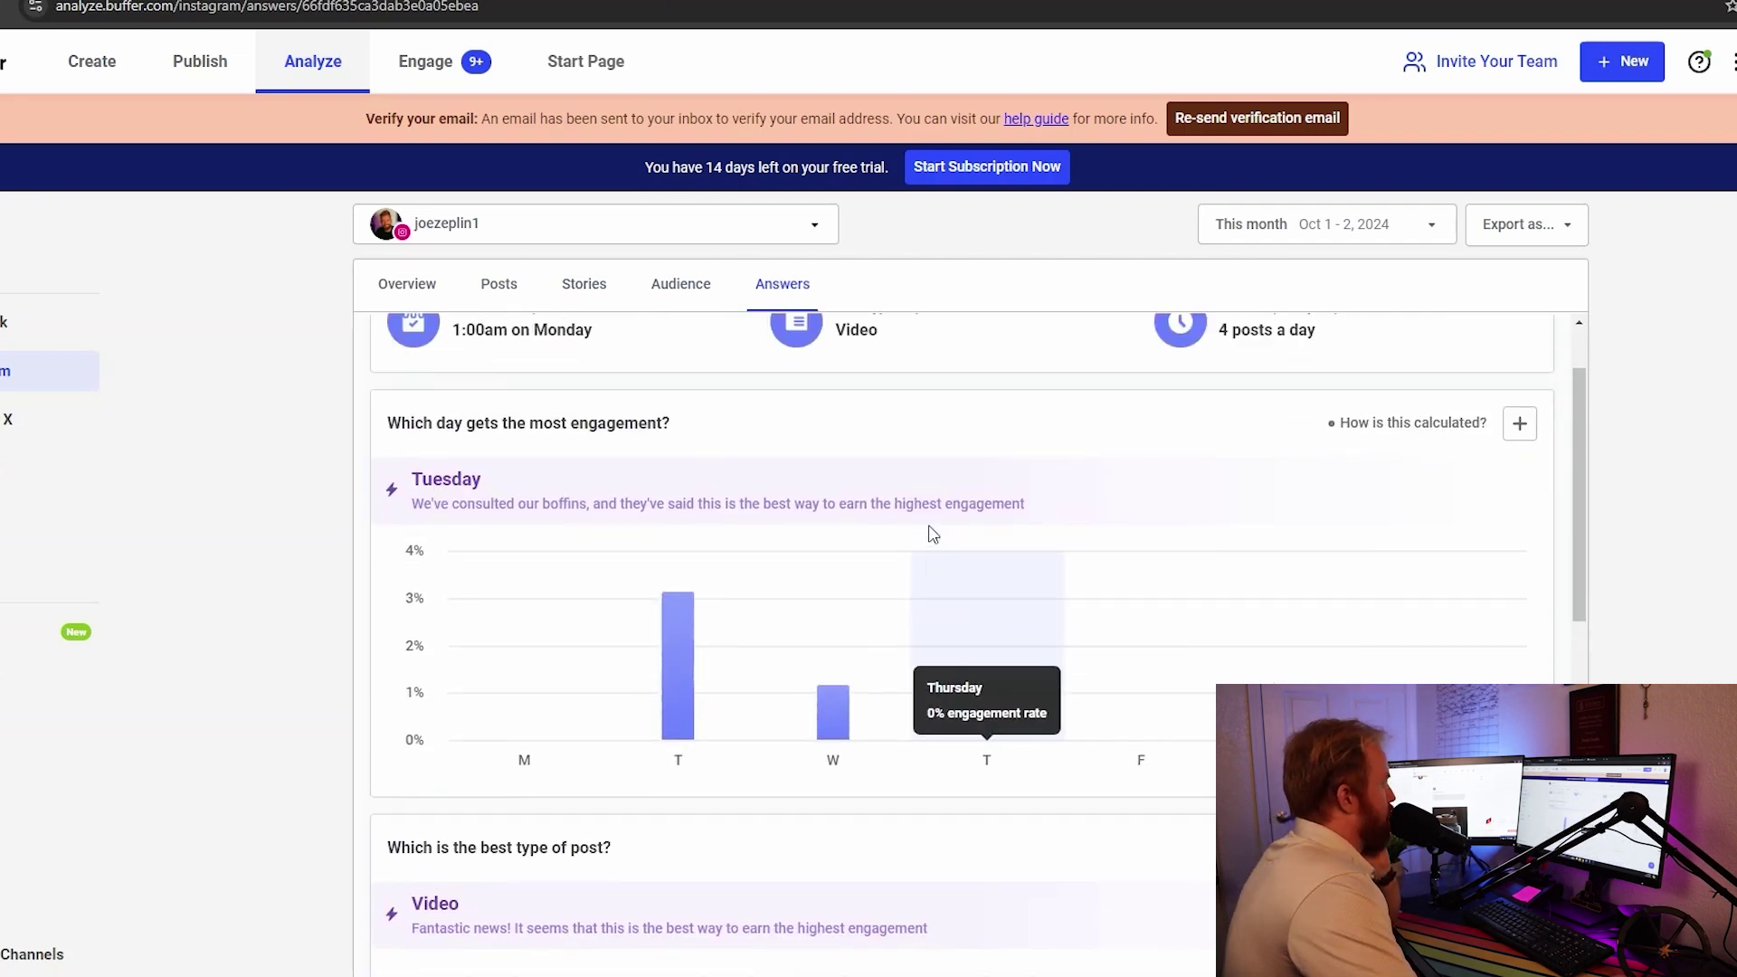
pyautogui.scroll(-10, 932, 534)
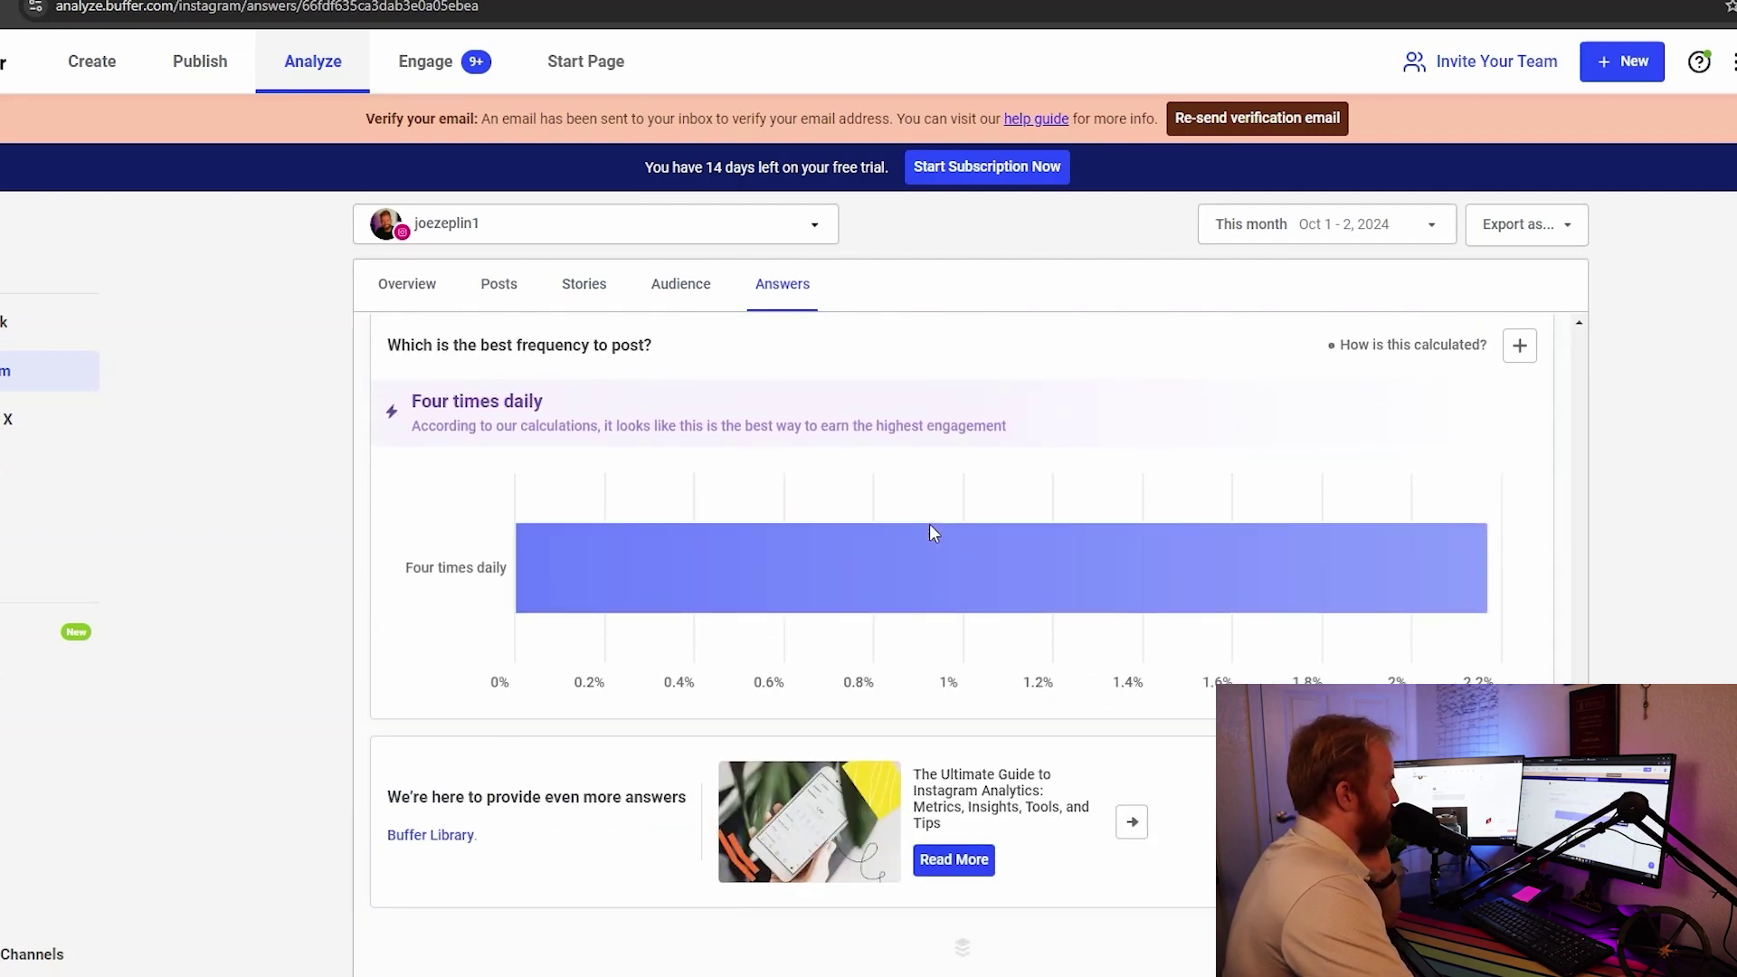
pyautogui.scroll(10, 932, 533)
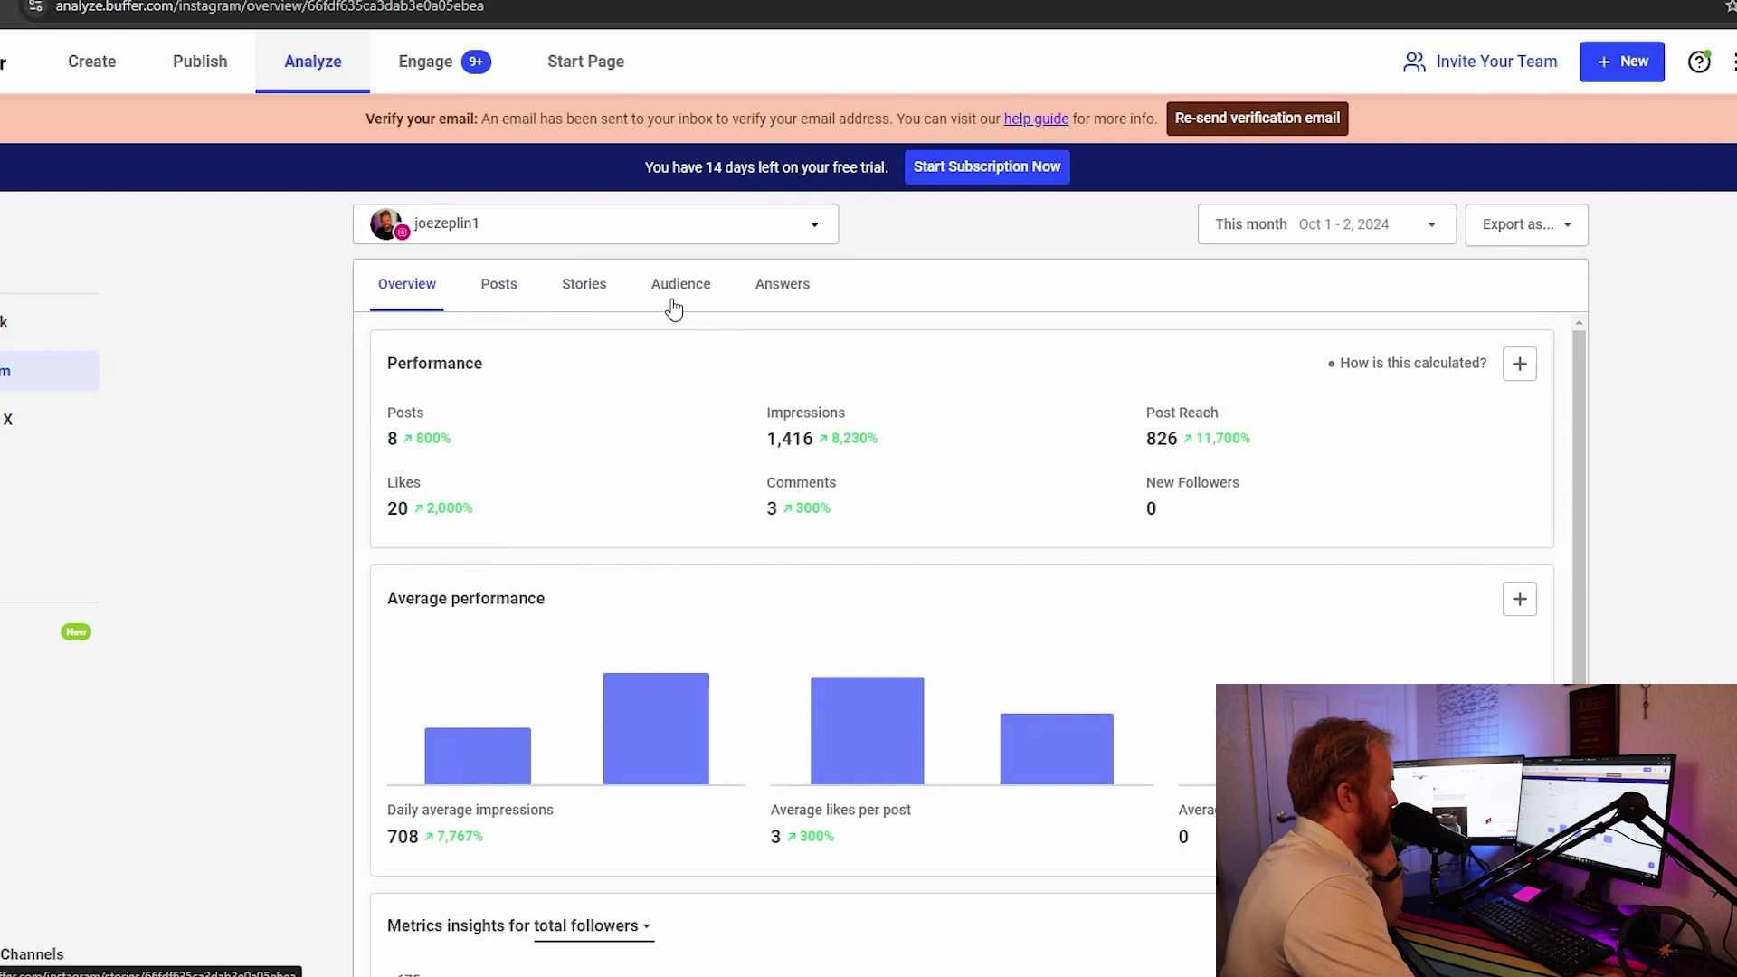
# Check the overview's date range presets, export its charts as images and open the exported average performance image
pyautogui.click(1528, 241)
pyautogui.click(1391, 231)
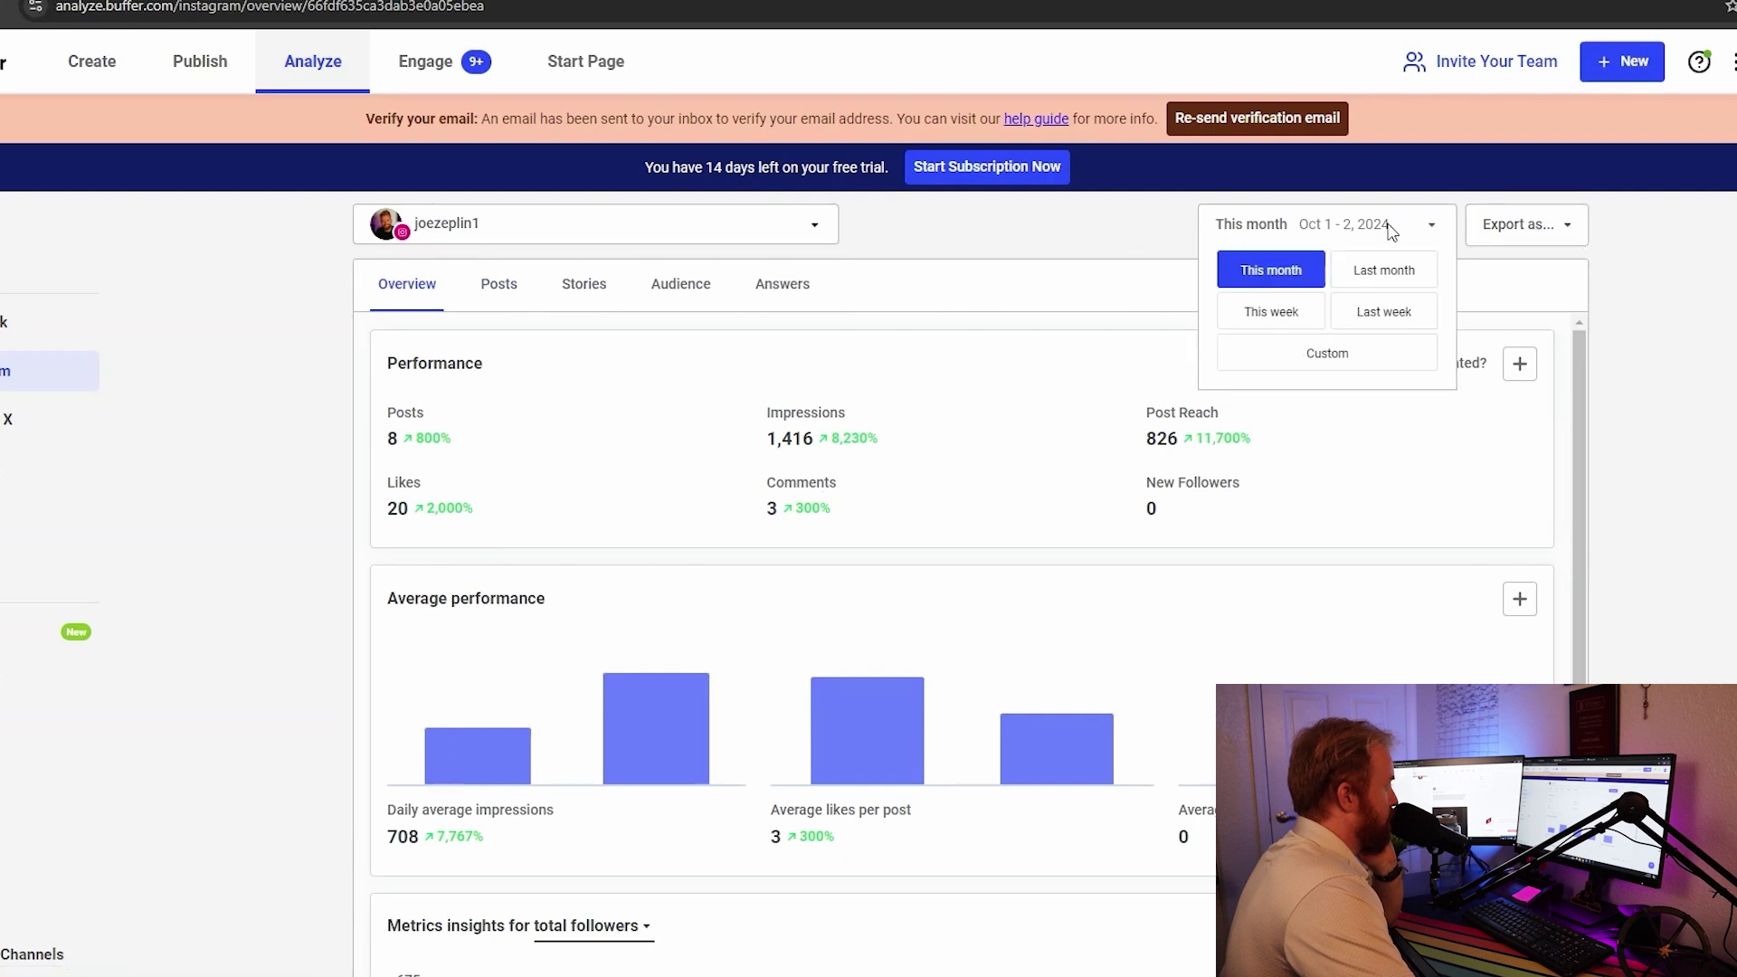
pyautogui.click(1539, 228)
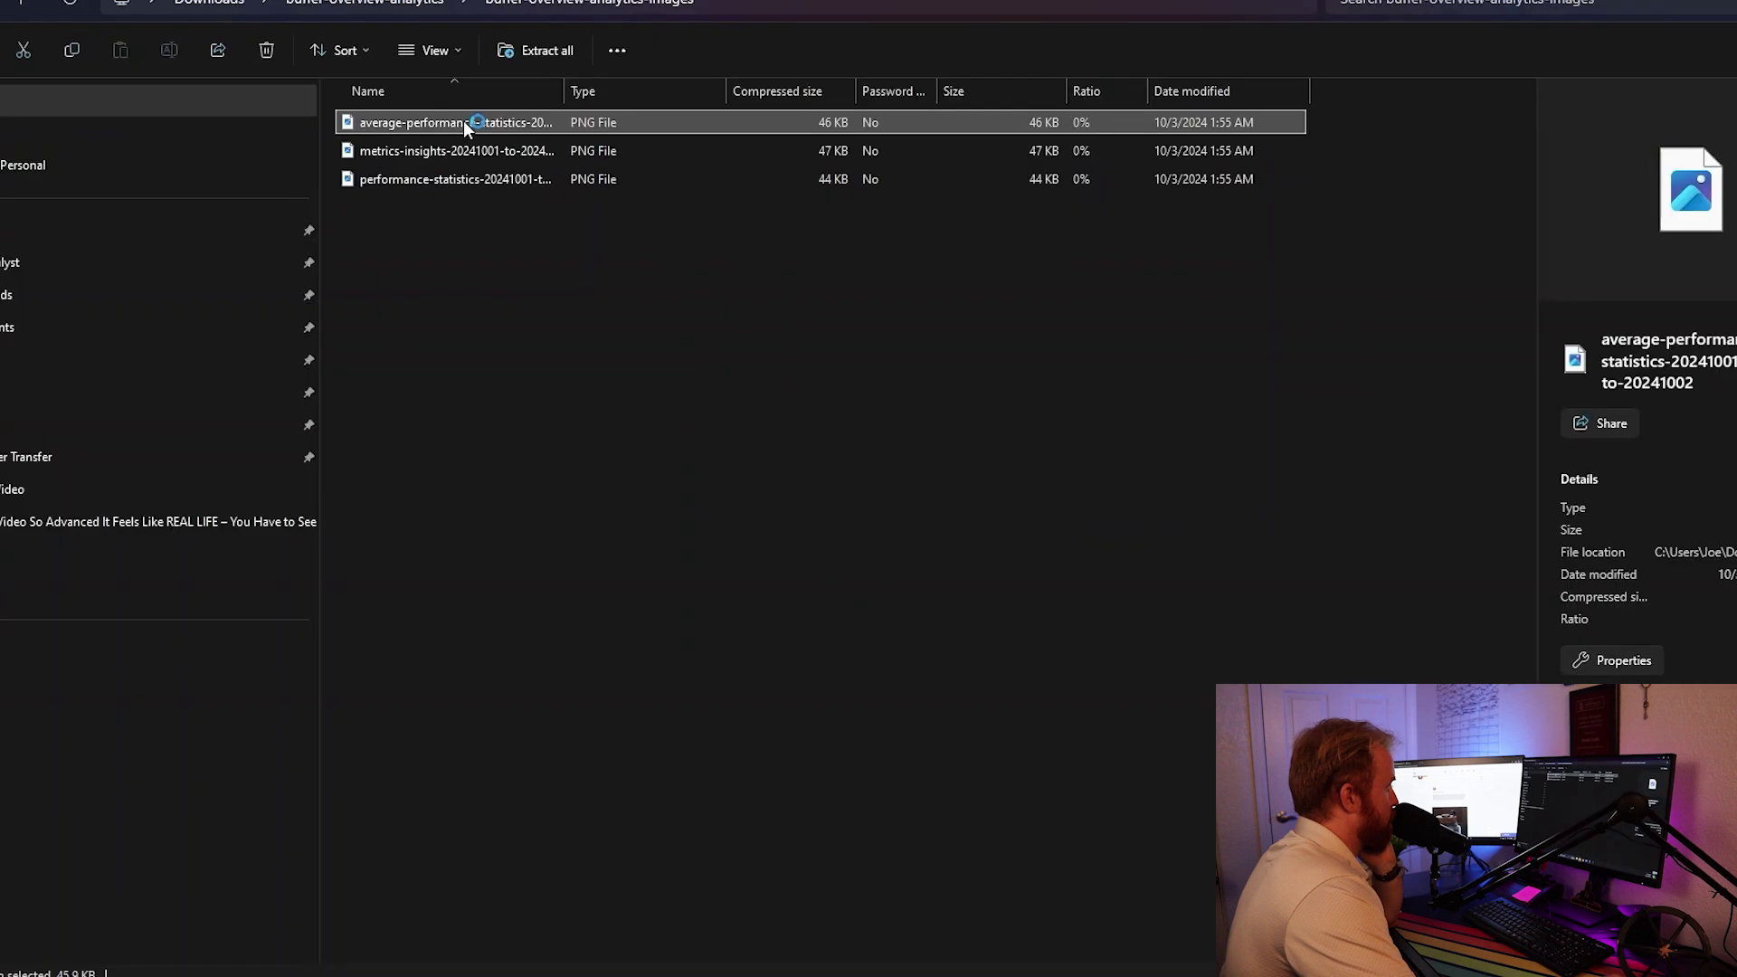
pyautogui.doubleClick(465, 122)
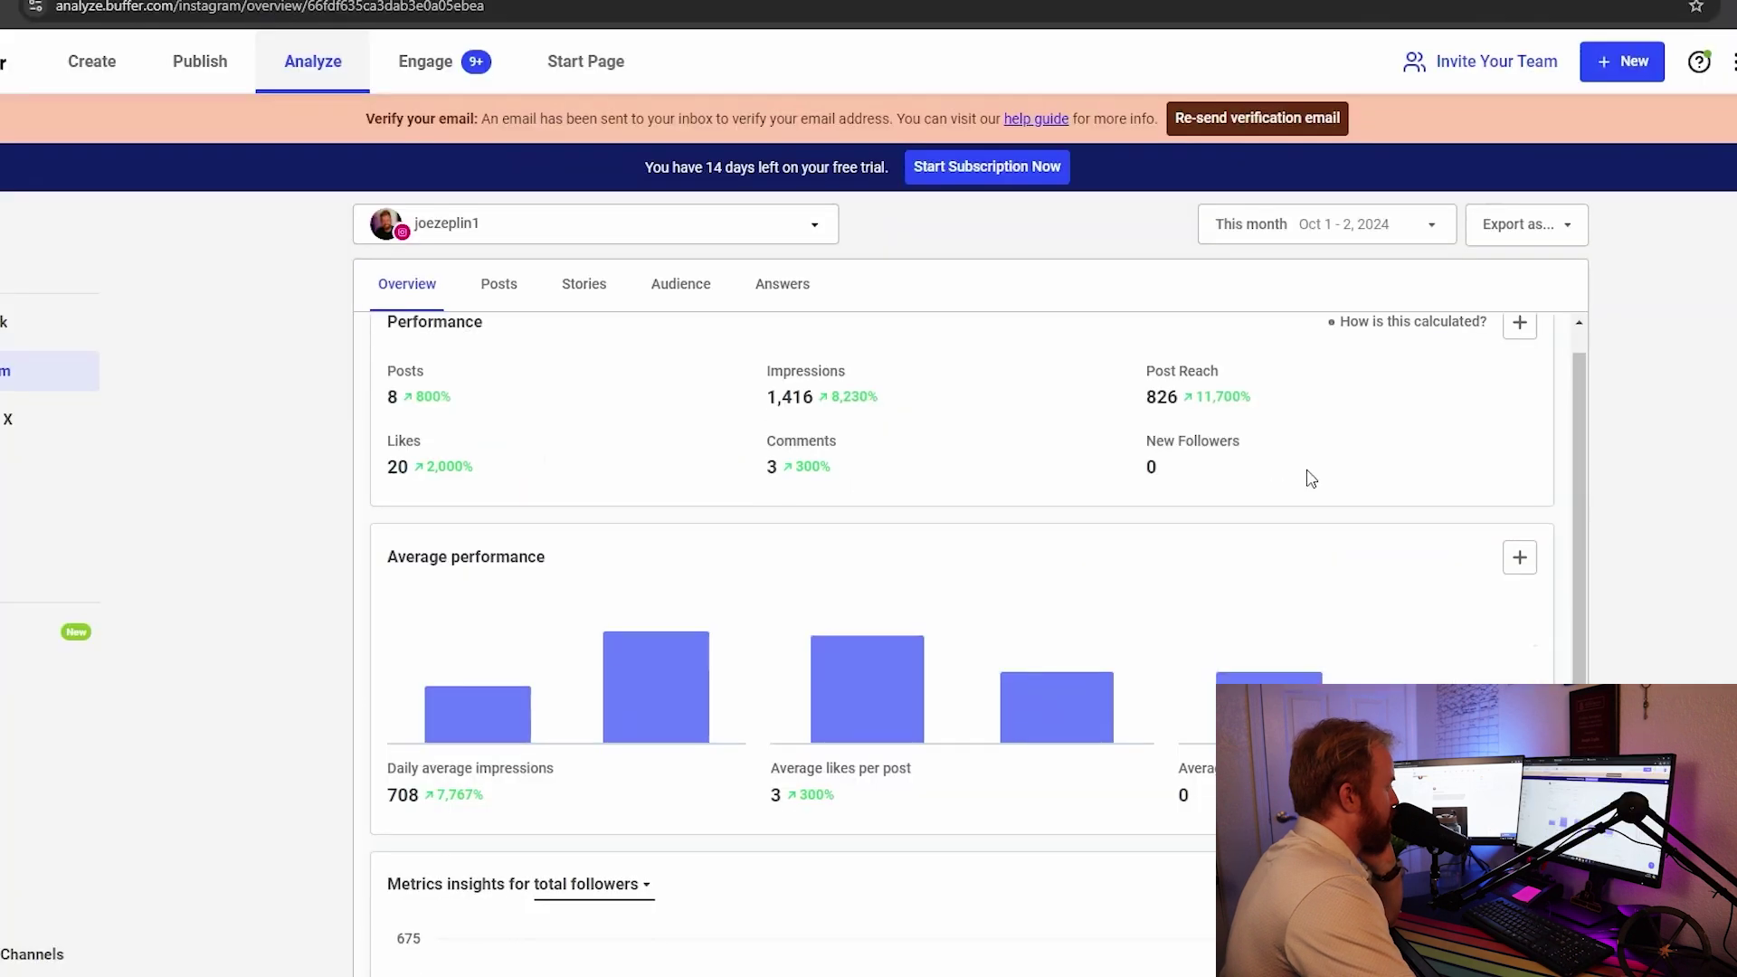
# Review the Instagram overview metrics again, and examine the Stories, Audience and Answers analytics
pyautogui.scroll(-5, 1306, 473)
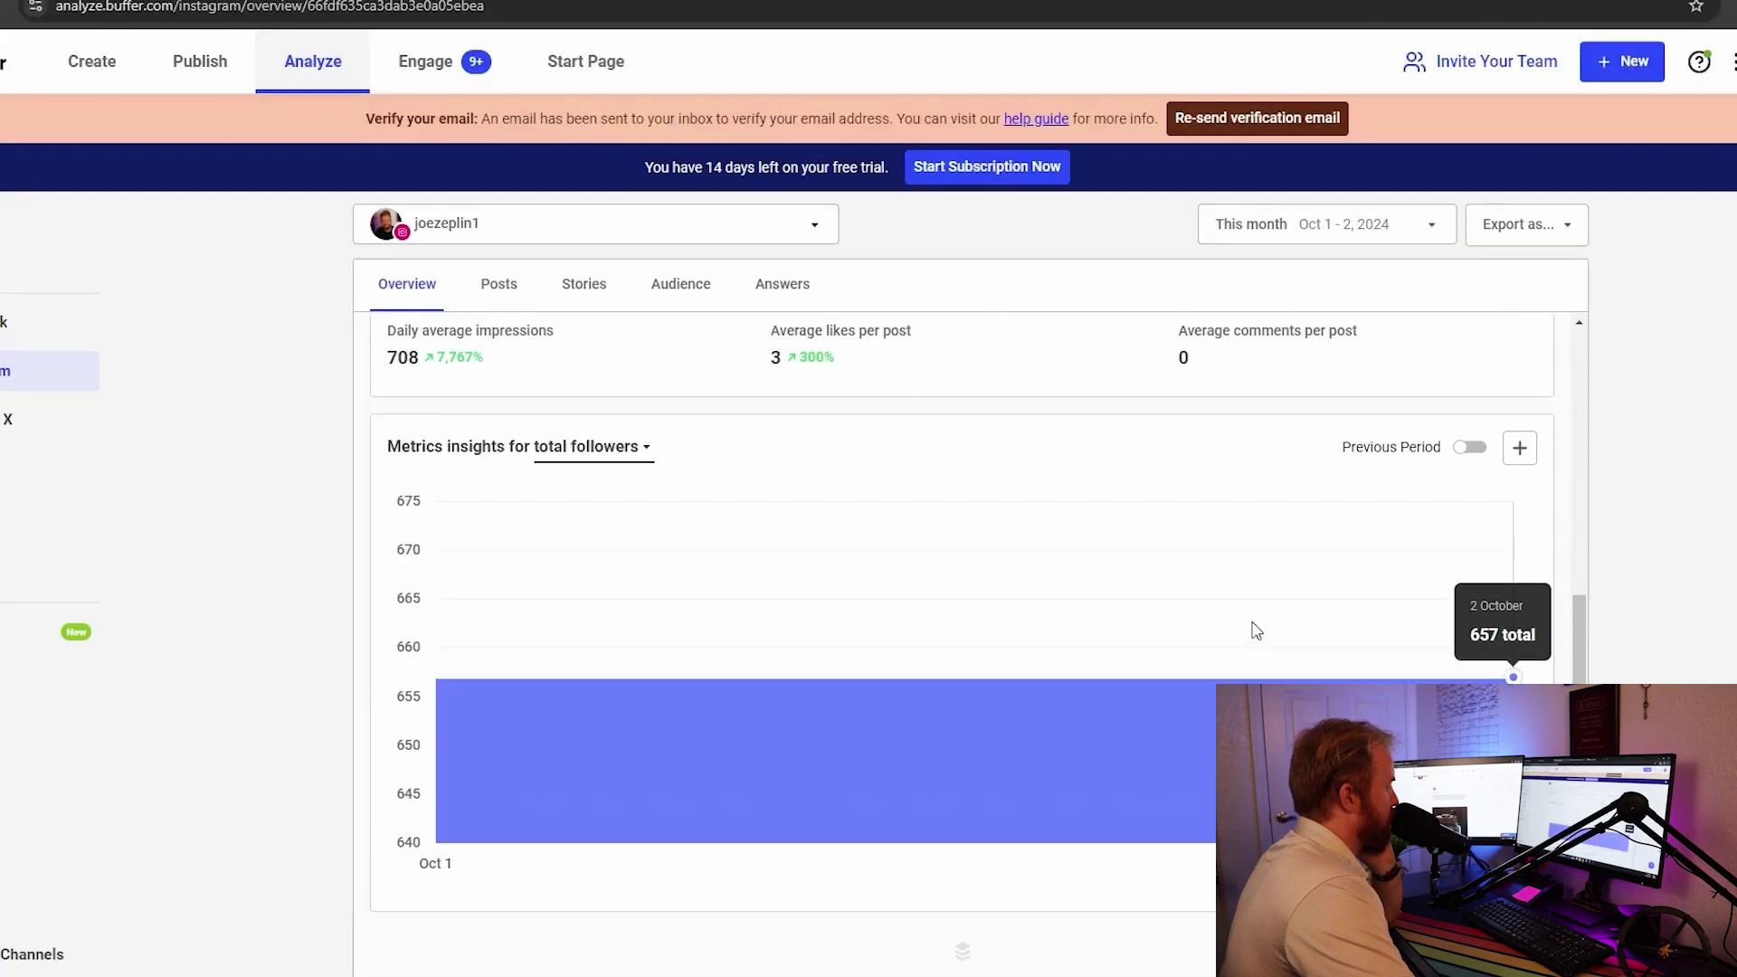
pyautogui.scroll(5, 1257, 631)
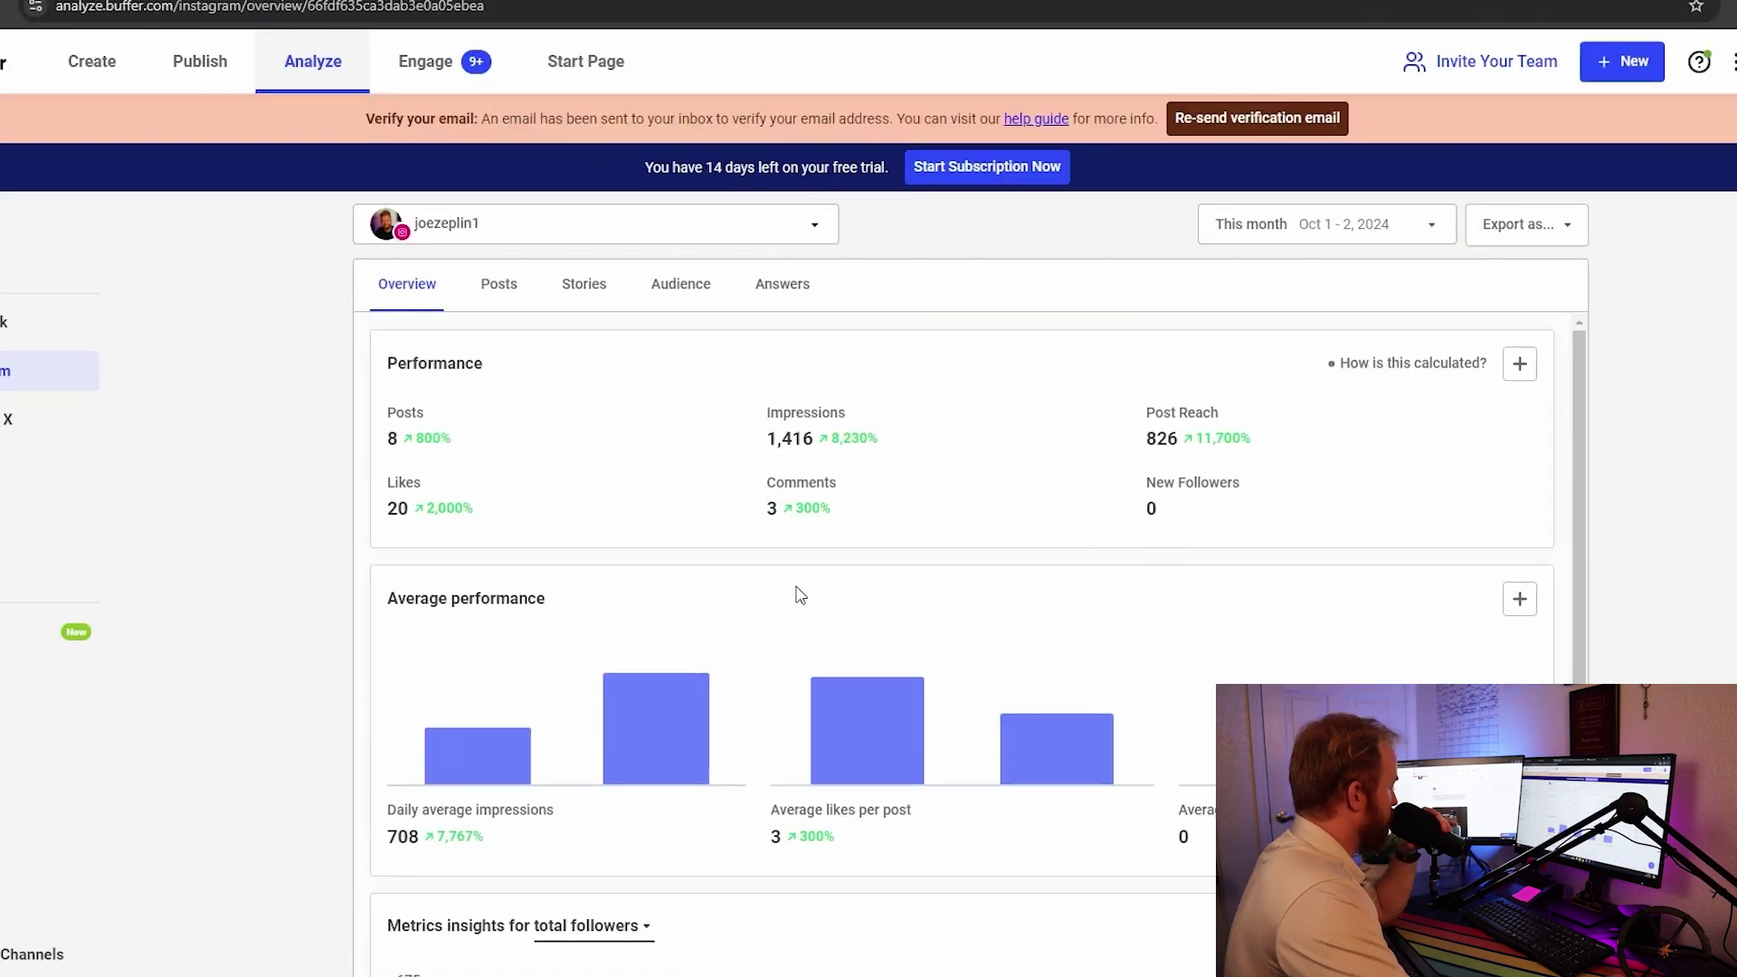
pyautogui.click(584, 284)
pyautogui.scroll(-3, 706, 595)
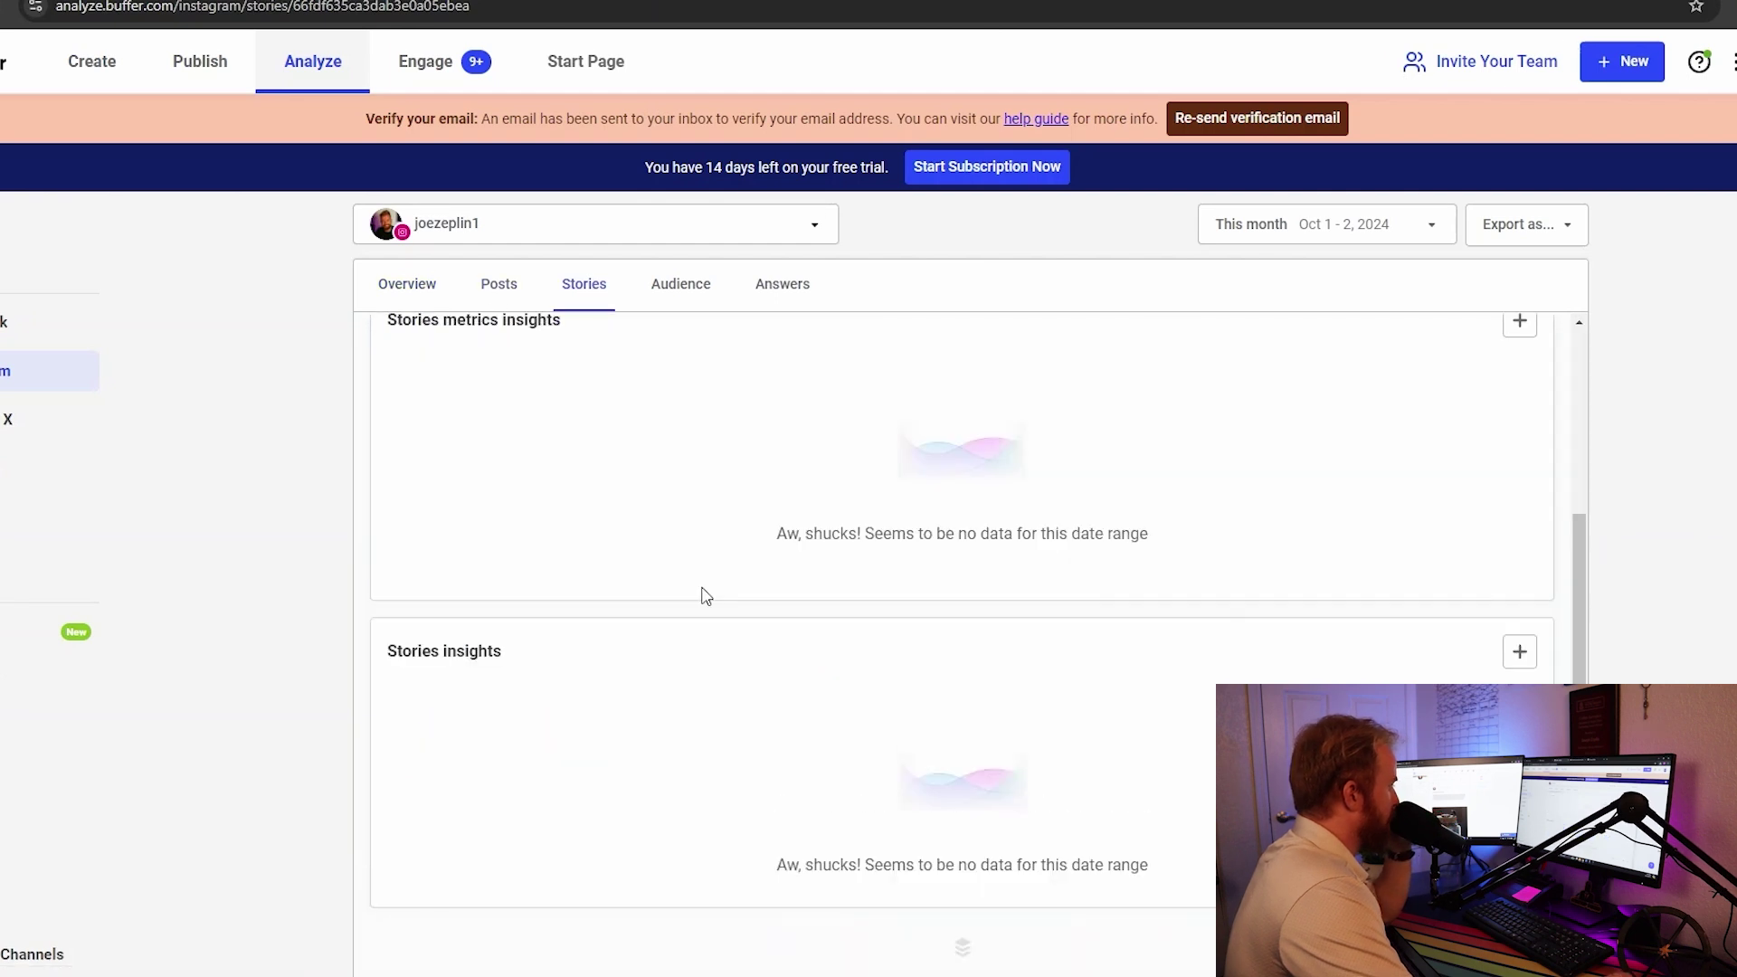
pyautogui.scroll(3, 697, 586)
pyautogui.click(670, 291)
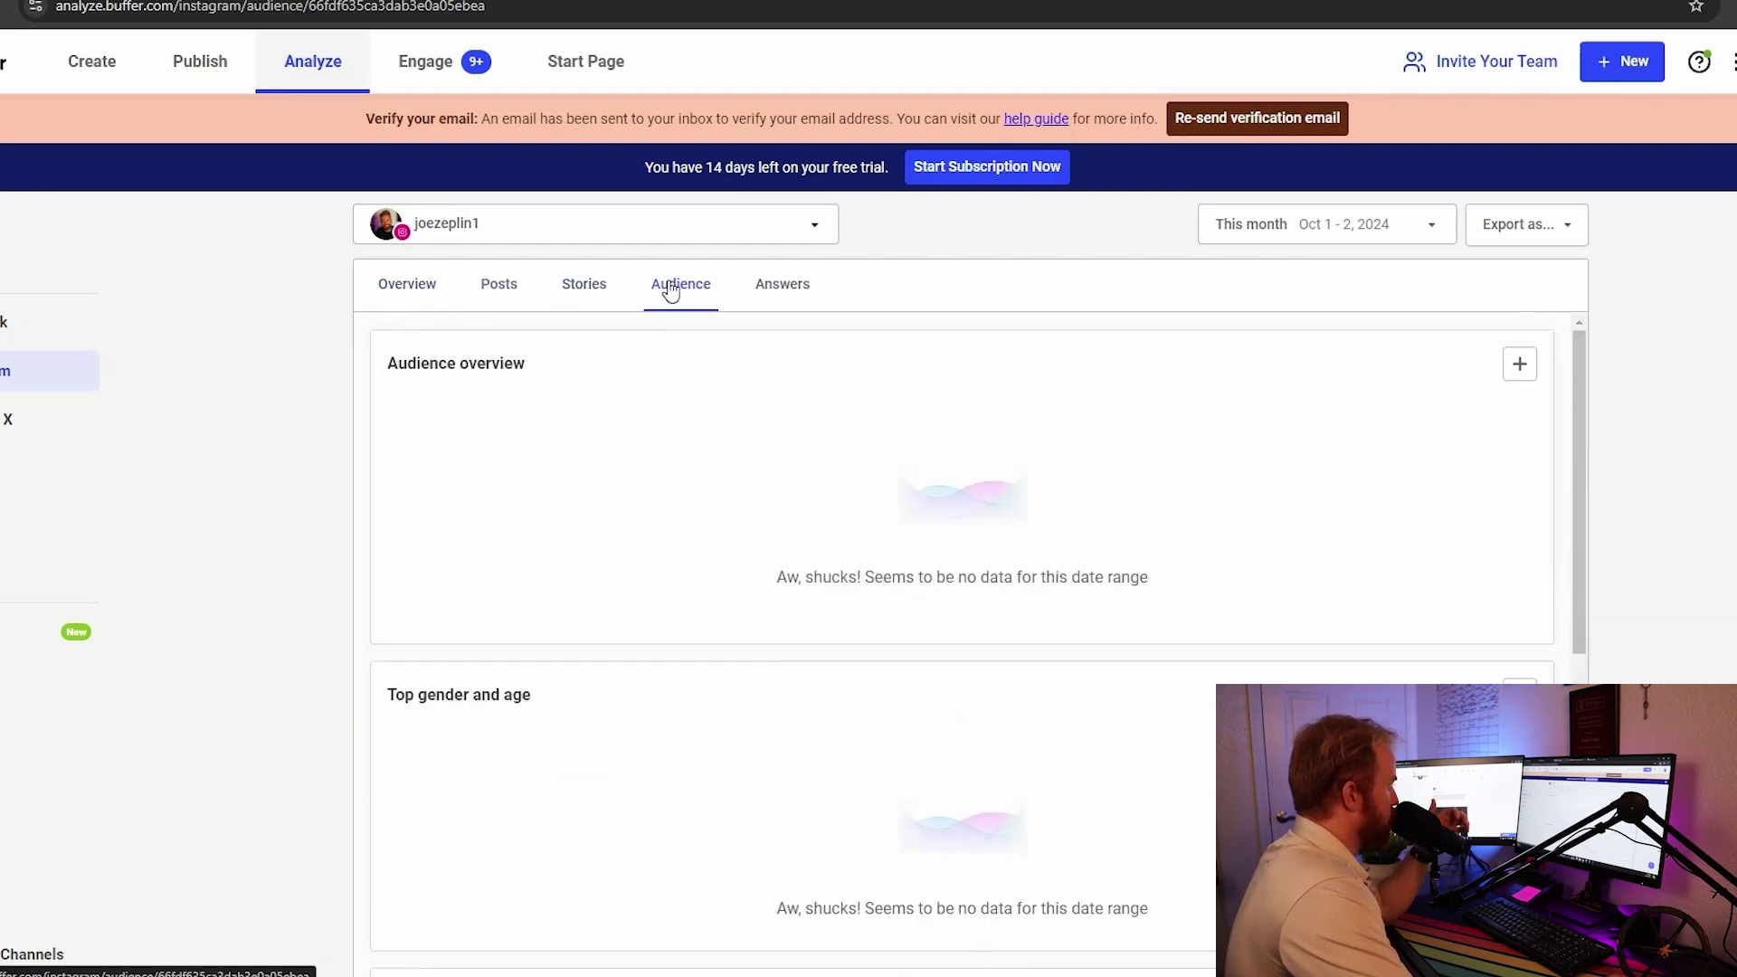
pyautogui.click(771, 286)
pyautogui.scroll(-10, 946, 580)
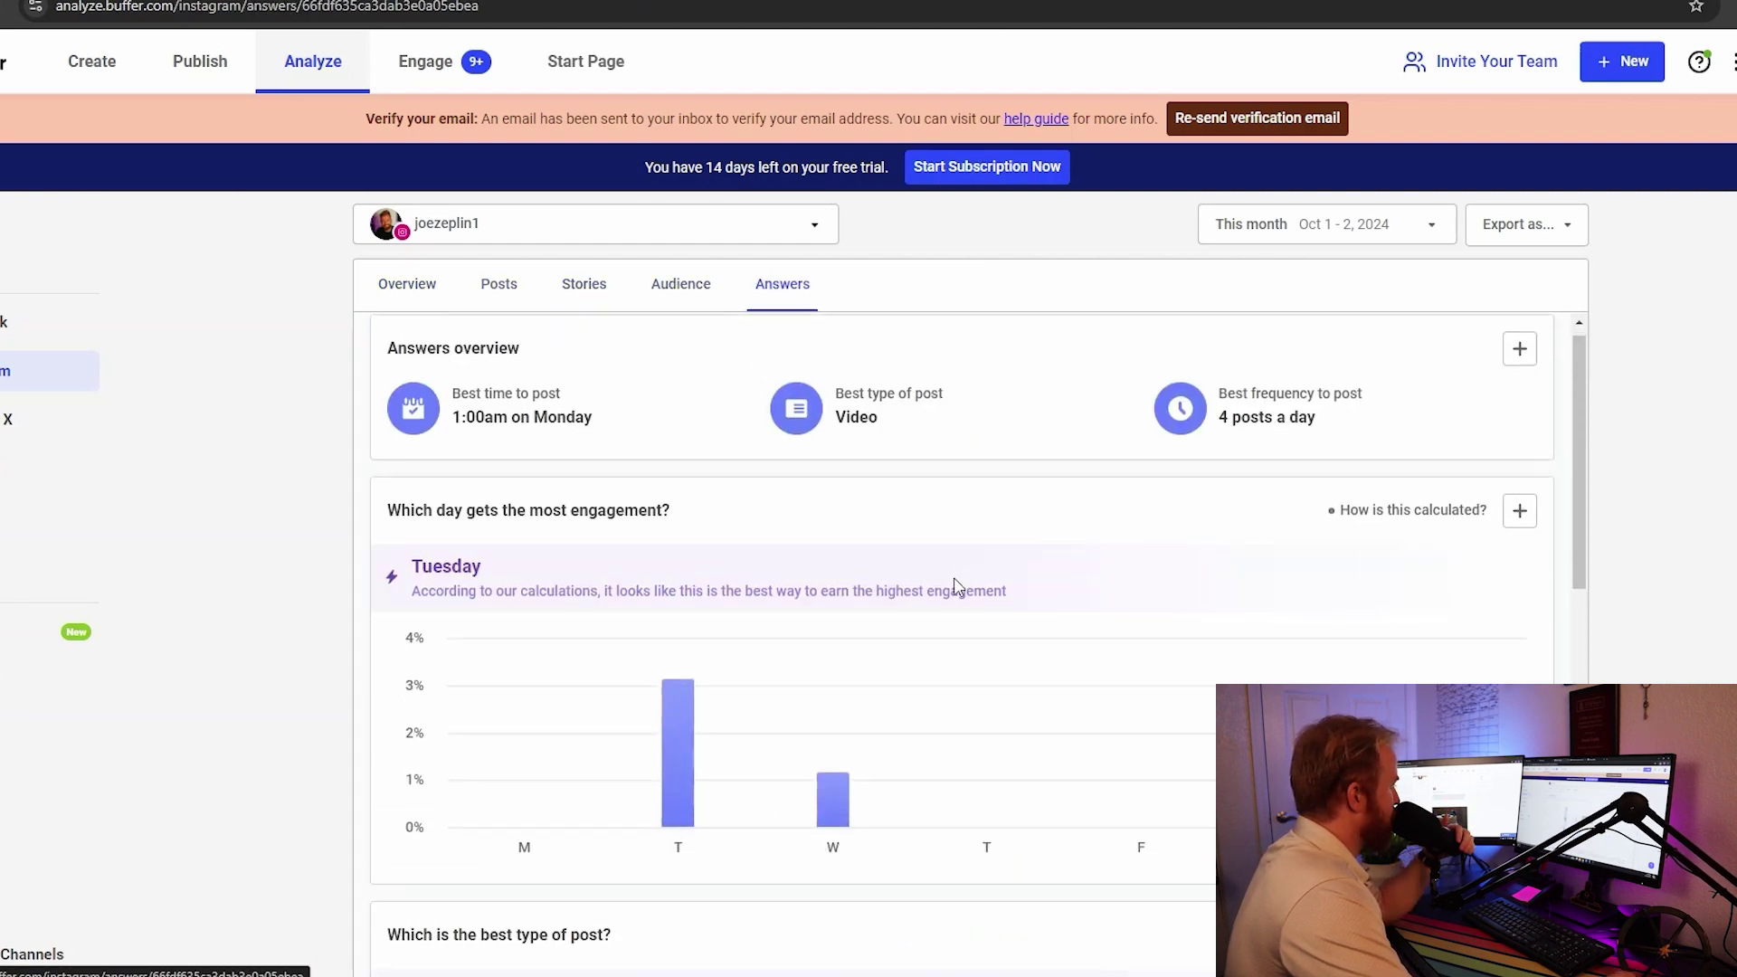
pyautogui.scroll(8, 941, 575)
pyautogui.scroll(-8, 941, 574)
pyautogui.scroll(11, 989, 698)
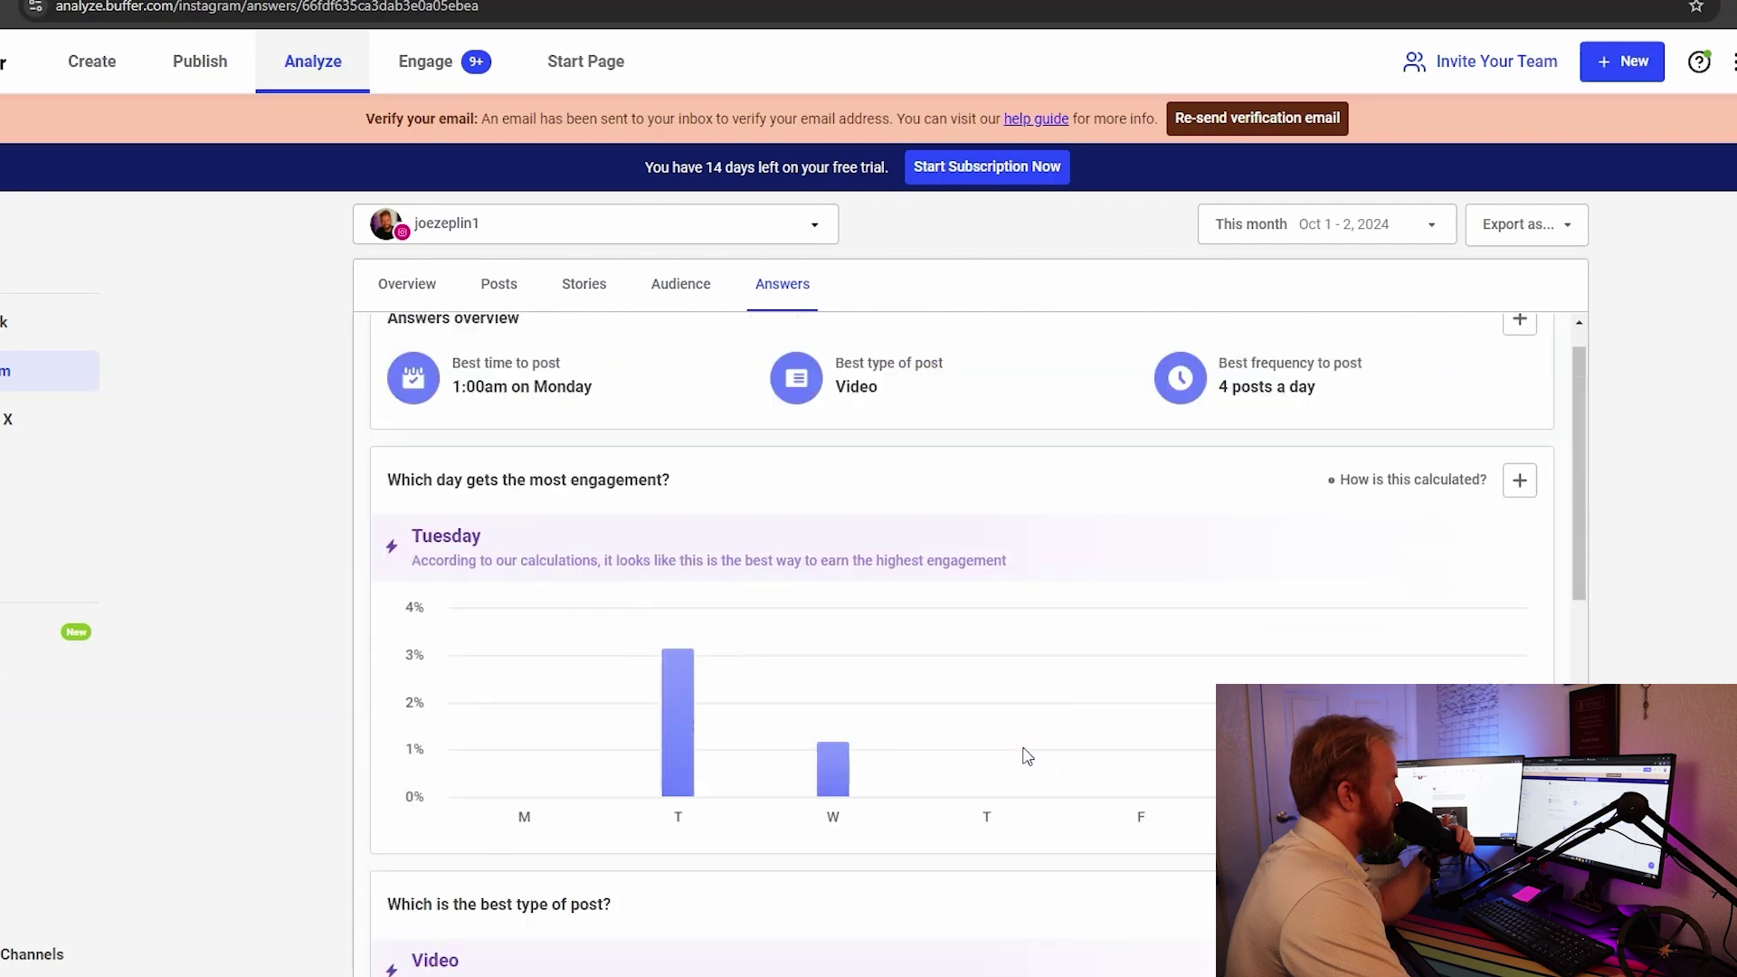
# Open the engagement section and filter the posts by unanswered question comments
pyautogui.click(425, 61)
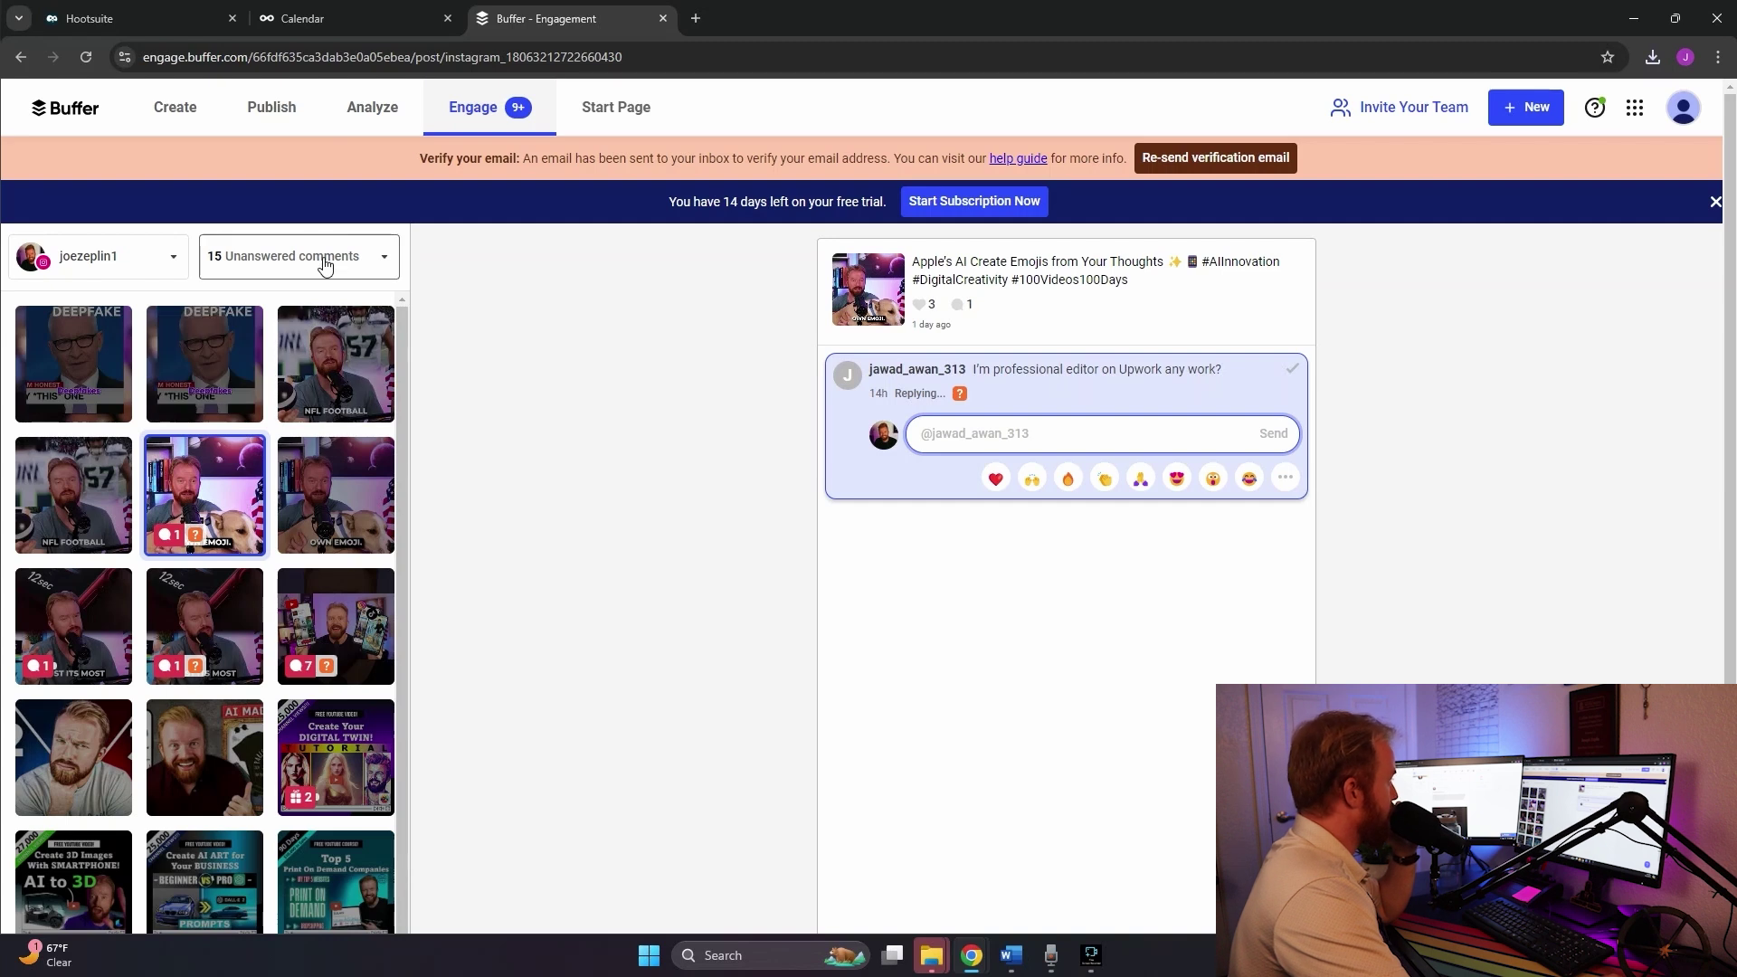
pyautogui.click(326, 265)
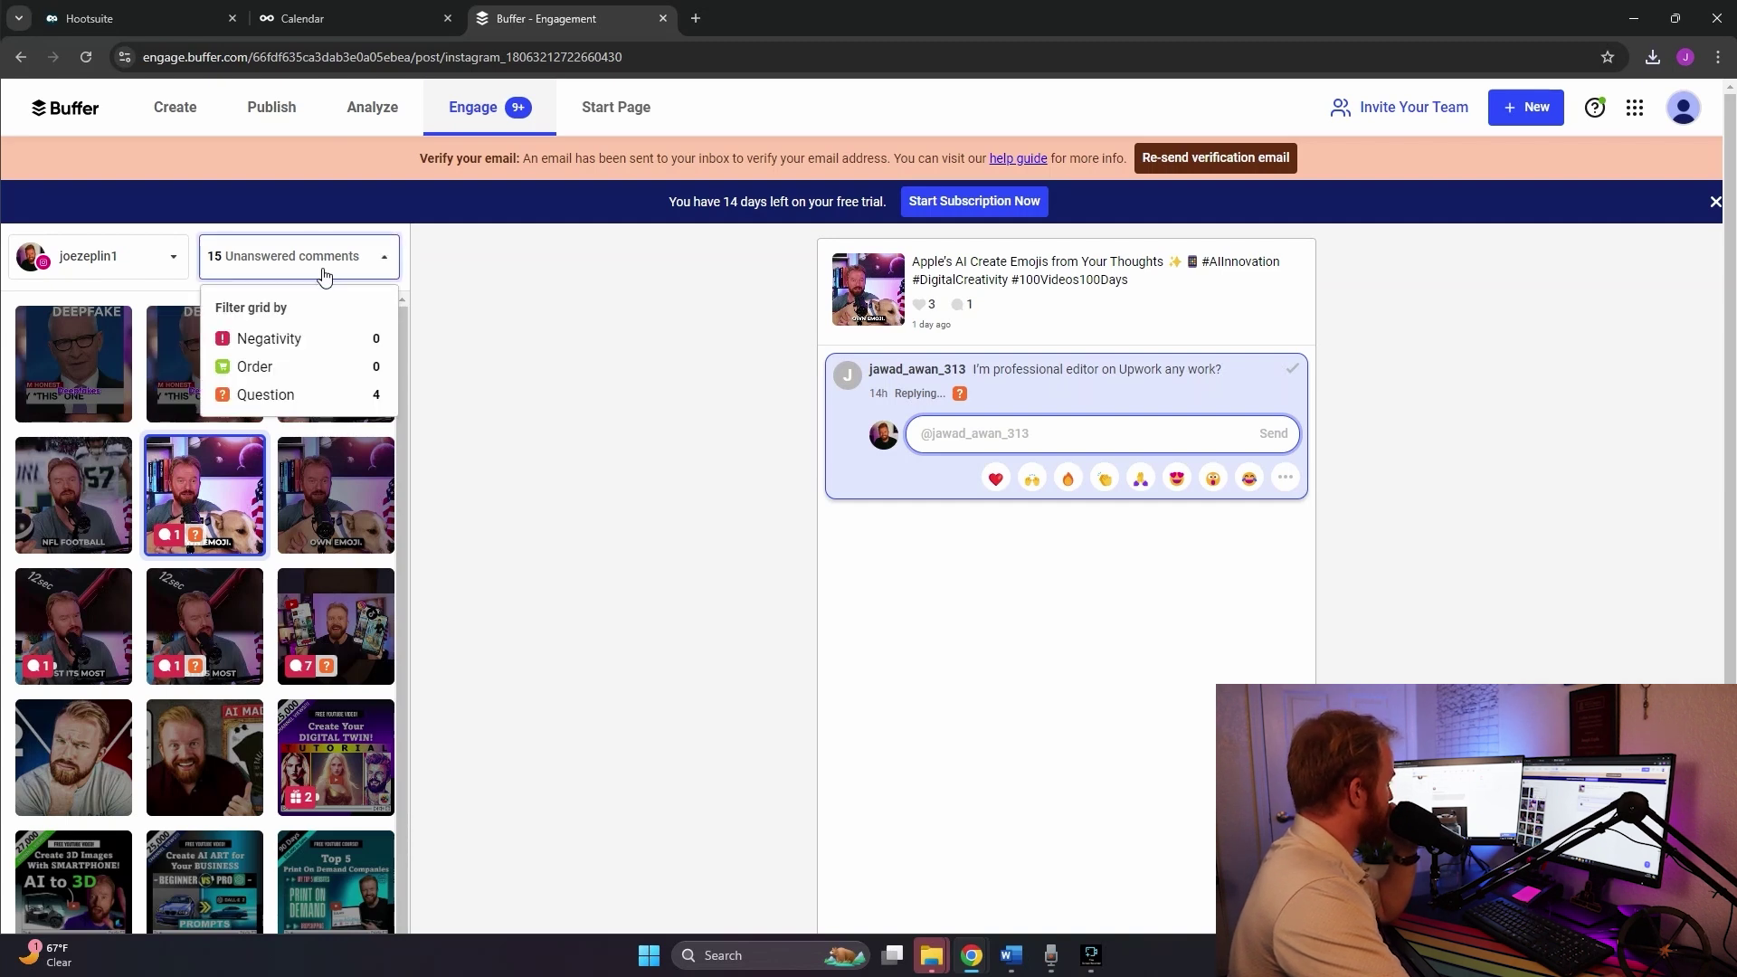
pyautogui.click(271, 395)
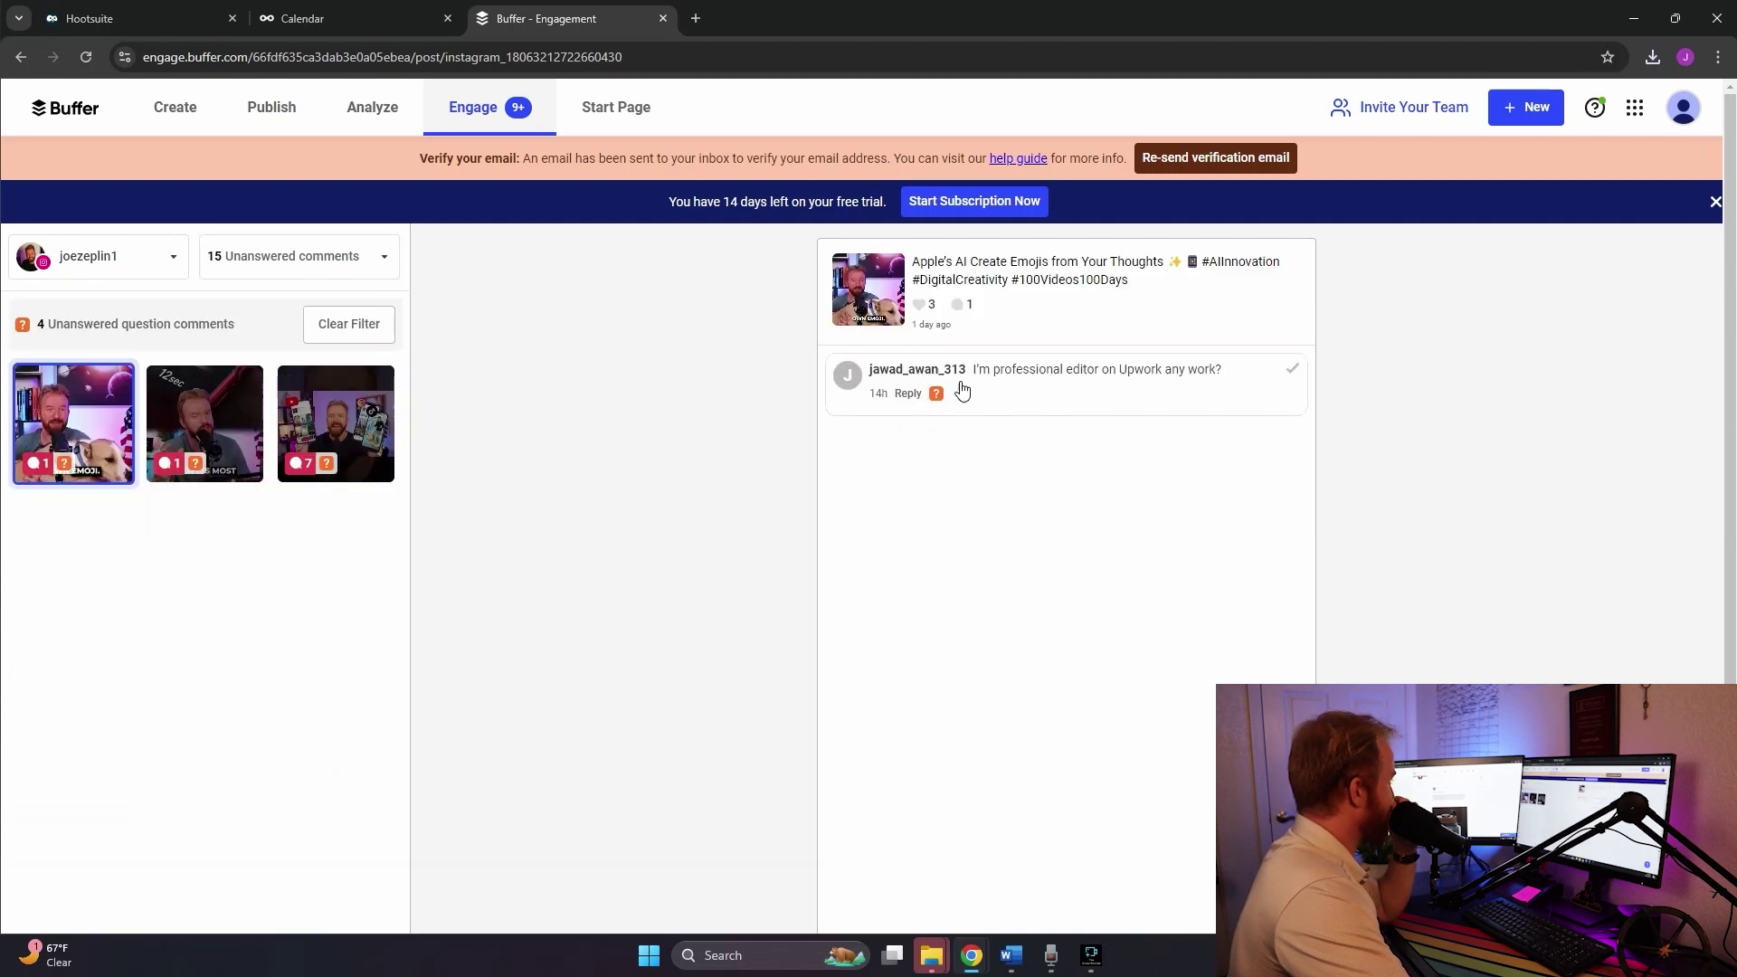
# View the comments on the Apple Watch post and the "100 Videos in 100 Days" announcement post
pyautogui.click(205, 423)
pyautogui.click(341, 432)
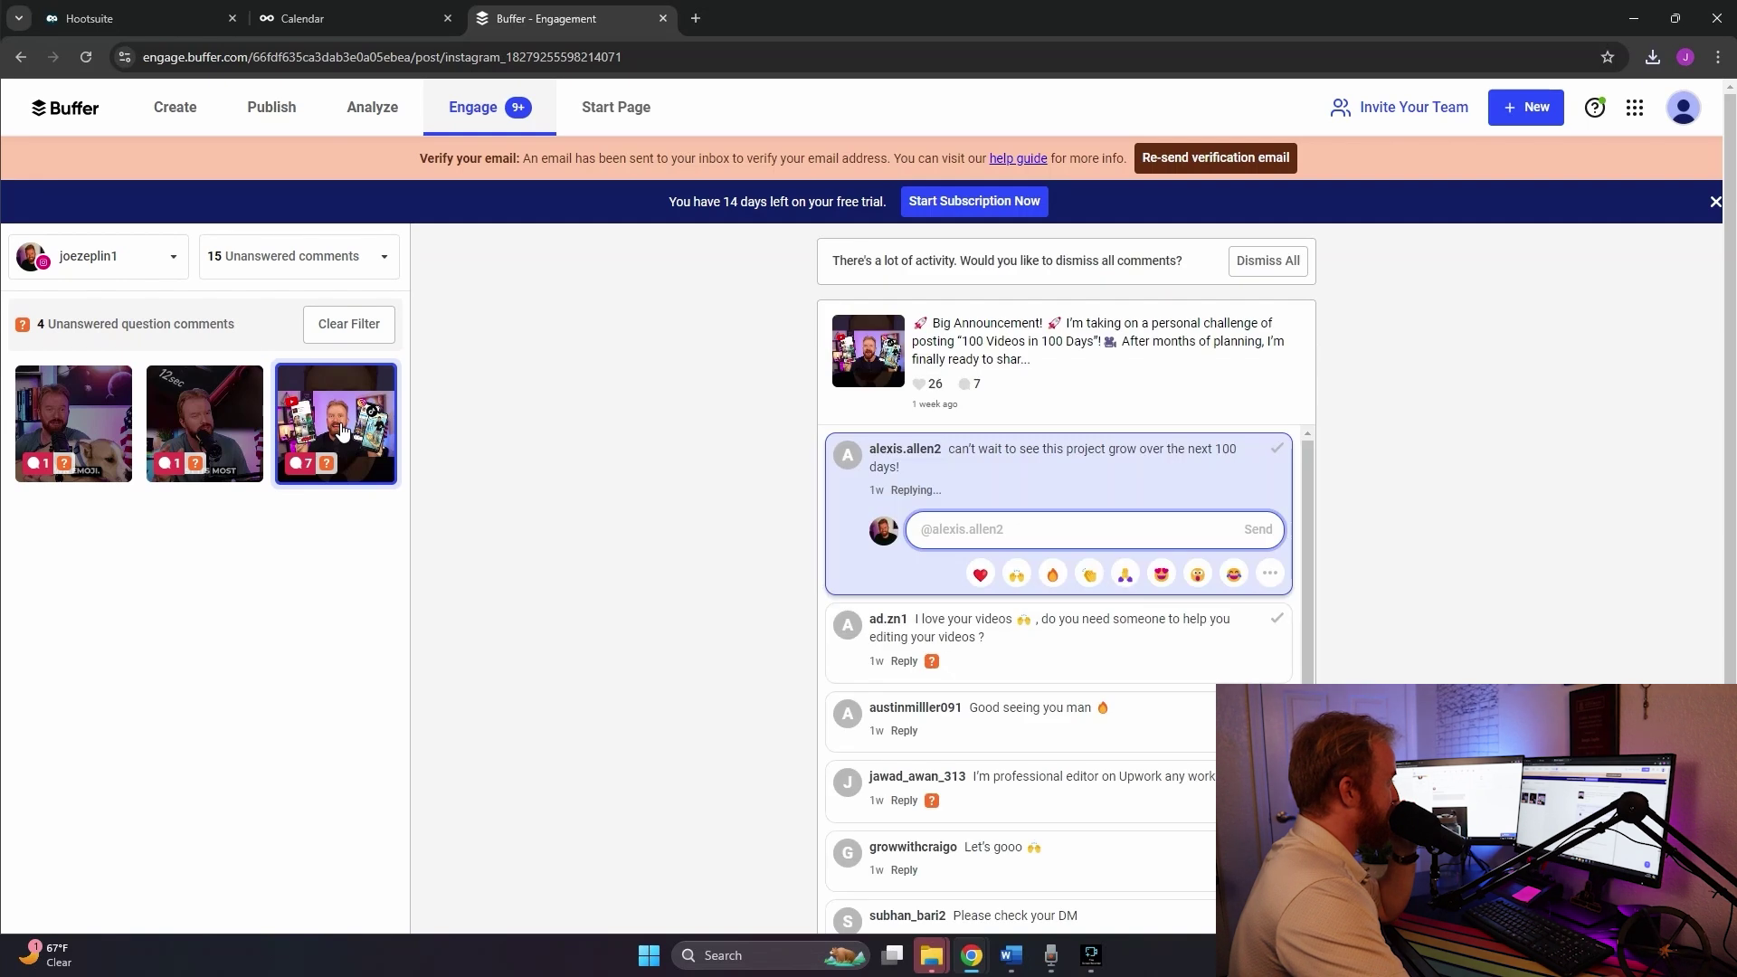
pyautogui.scroll(-2, 801, 567)
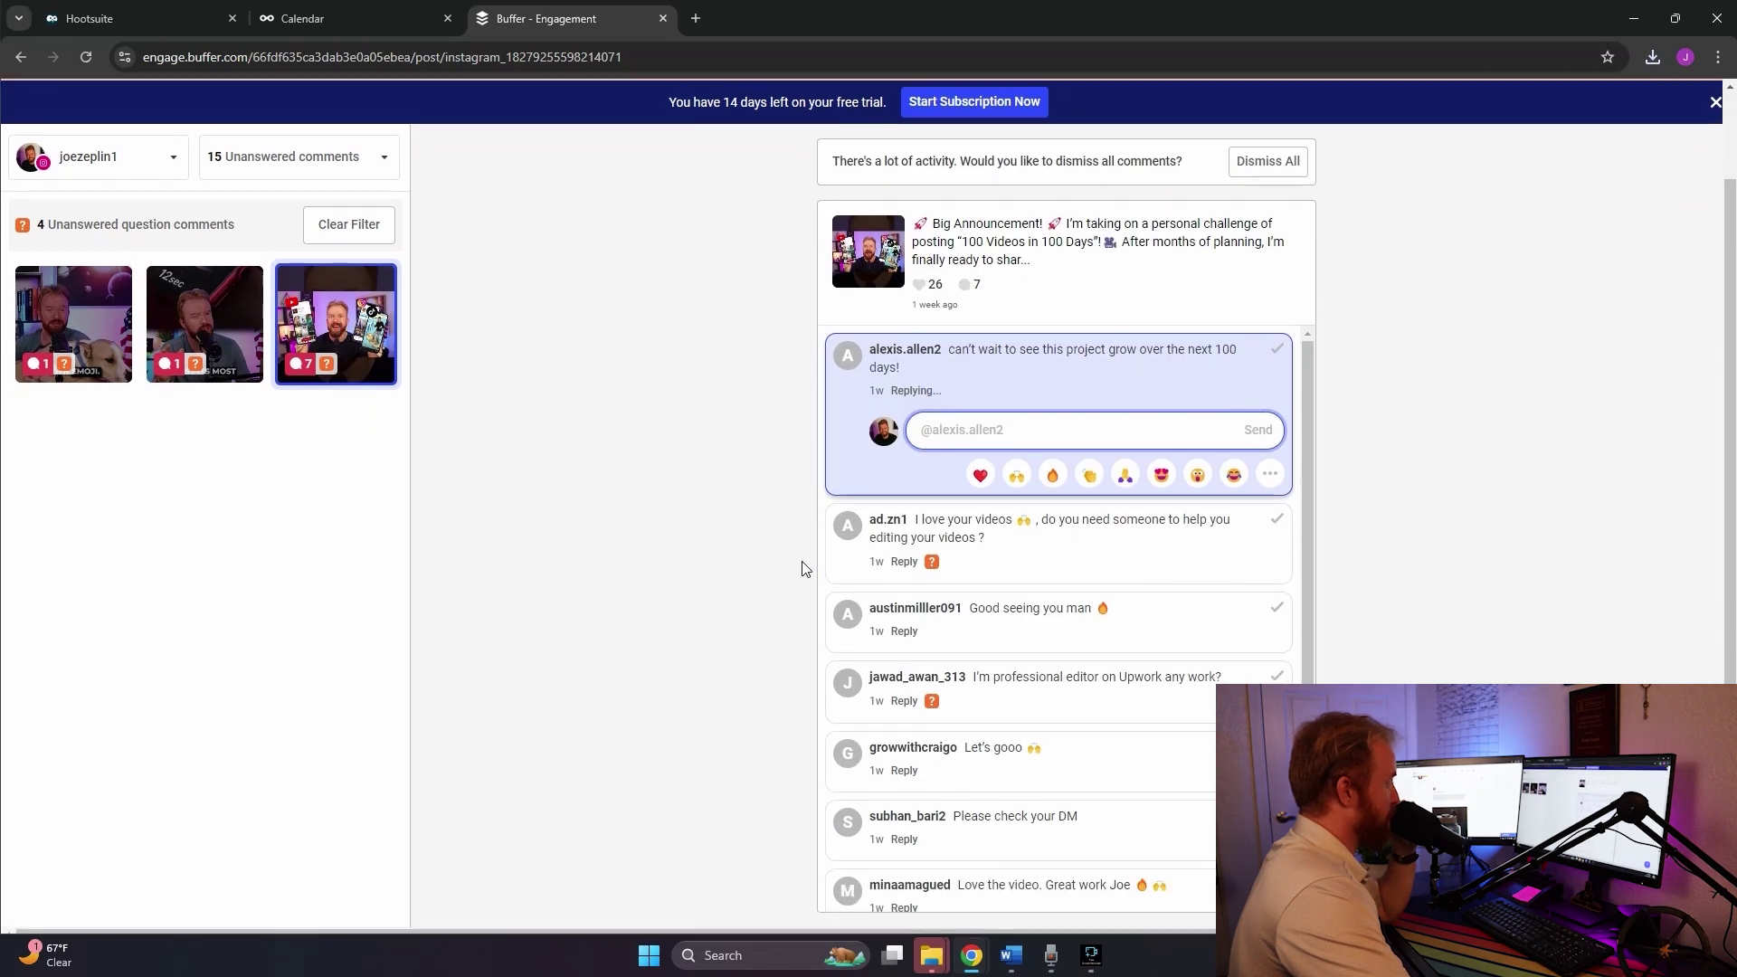
pyautogui.scroll(-1, 1149, 690)
pyautogui.scroll(1, 1122, 694)
pyautogui.scroll(2, 1122, 694)
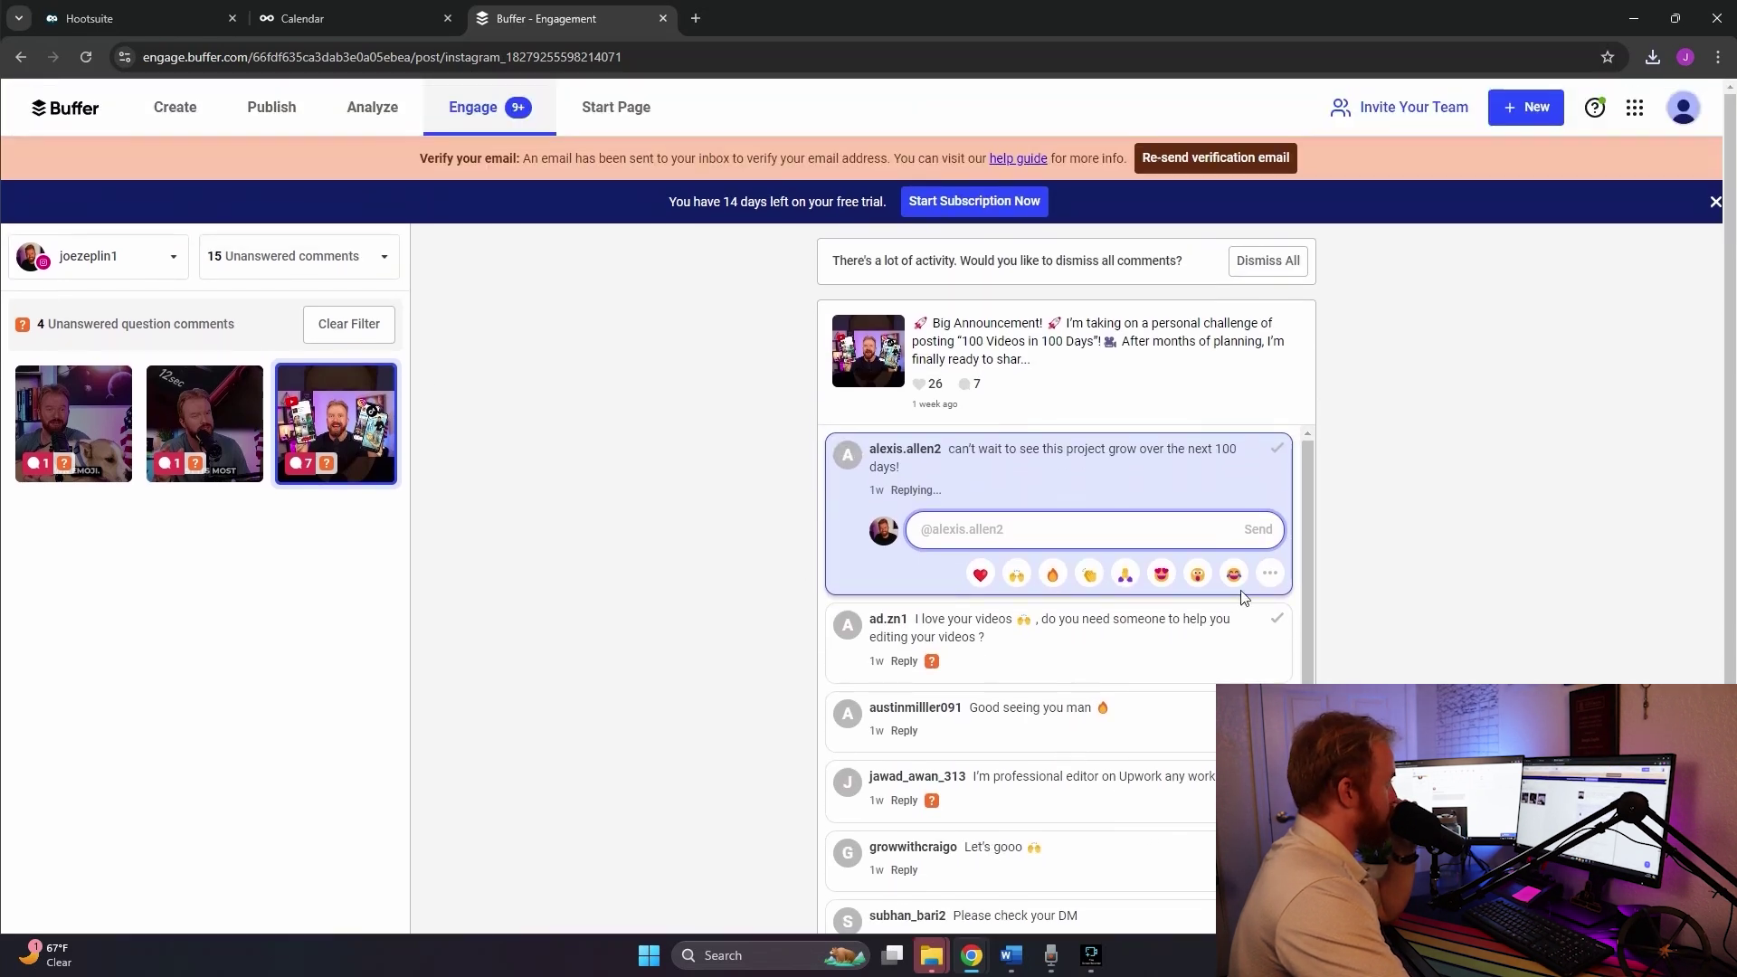
# Check which connected accounts can be selected in the engagement section's account list
pyautogui.click(158, 263)
pyautogui.click(159, 262)
pyautogui.click(160, 264)
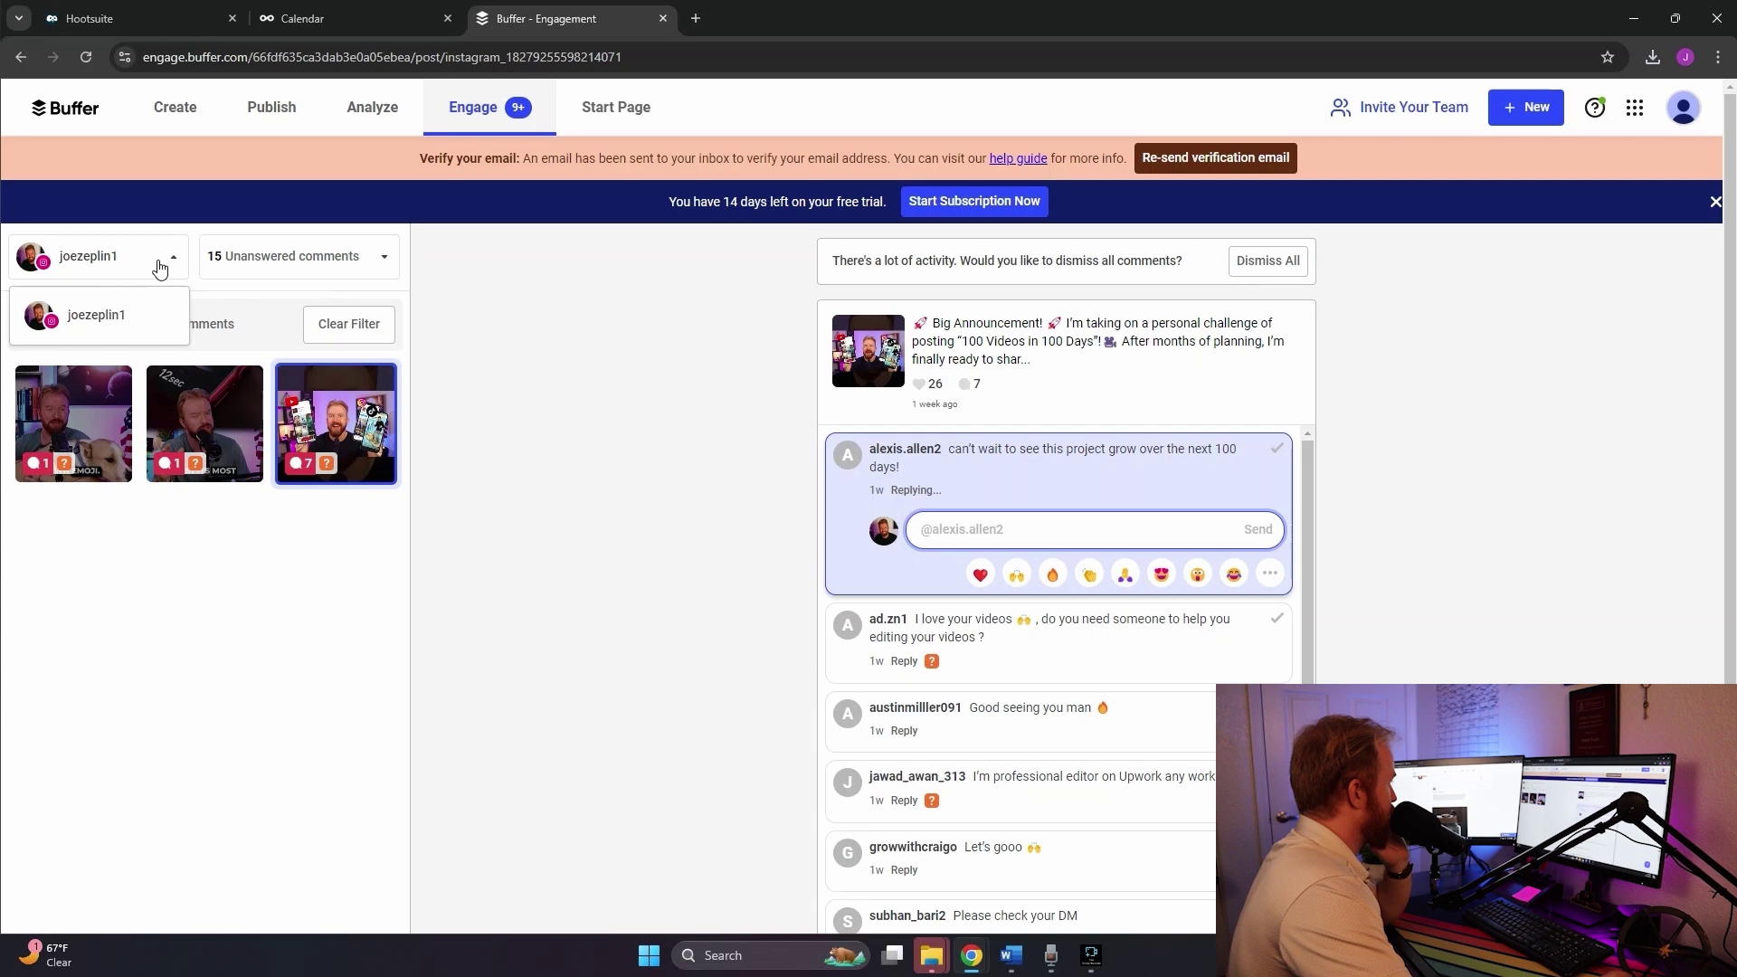
pyautogui.click(160, 266)
pyautogui.click(160, 267)
pyautogui.click(160, 267)
pyautogui.click(160, 267)
pyautogui.click(160, 267)
pyautogui.click(160, 267)
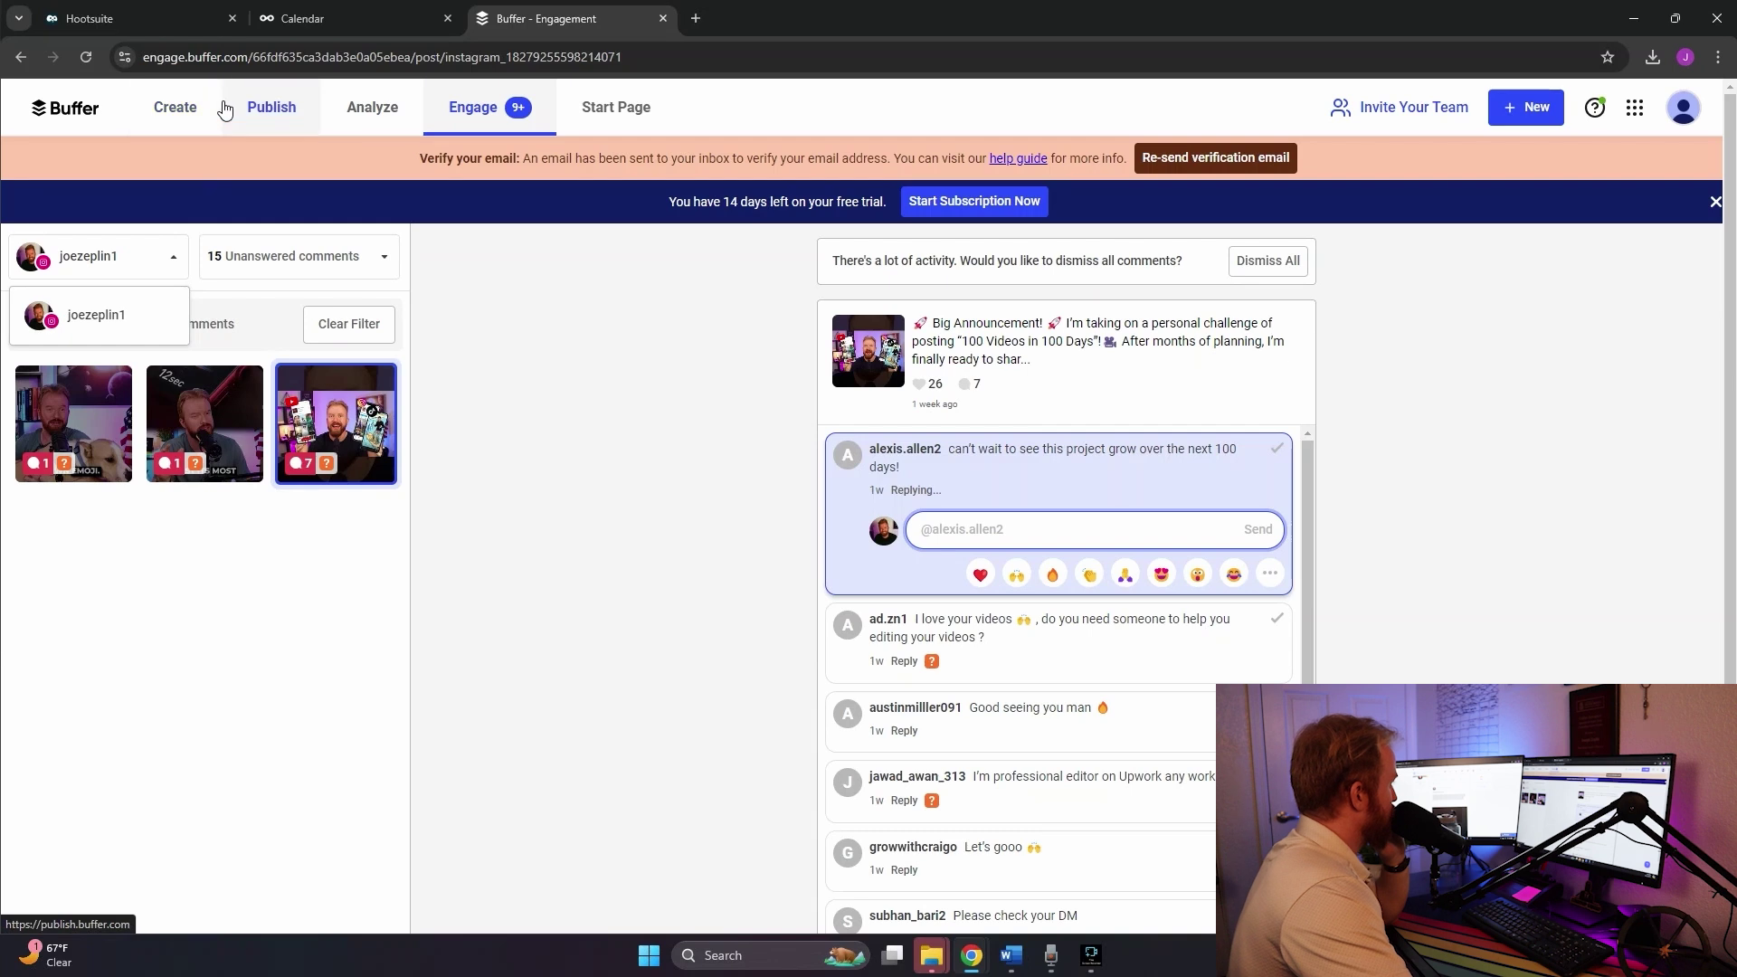
# Start a new post from the Create section to check its available channels, discard it and recheck the engagement account list
pyautogui.click(178, 109)
pyautogui.click(1541, 107)
pyautogui.press('n')
pyautogui.press('p')
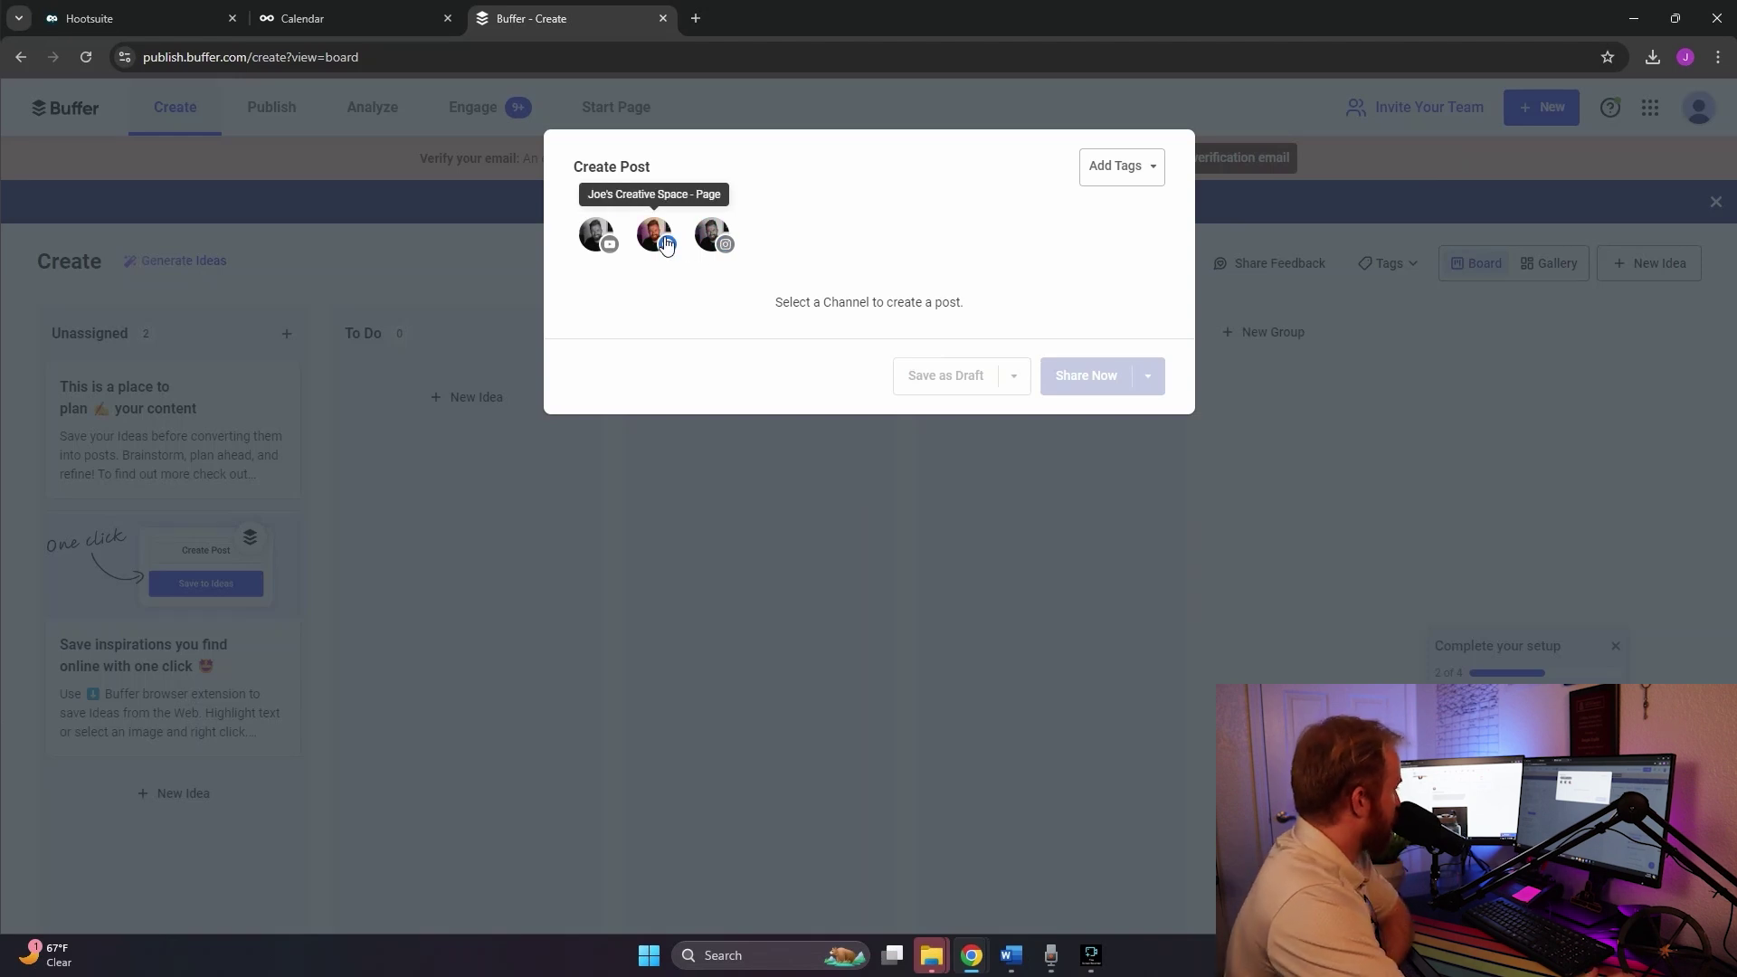
pyautogui.click(1381, 446)
pyautogui.click(994, 554)
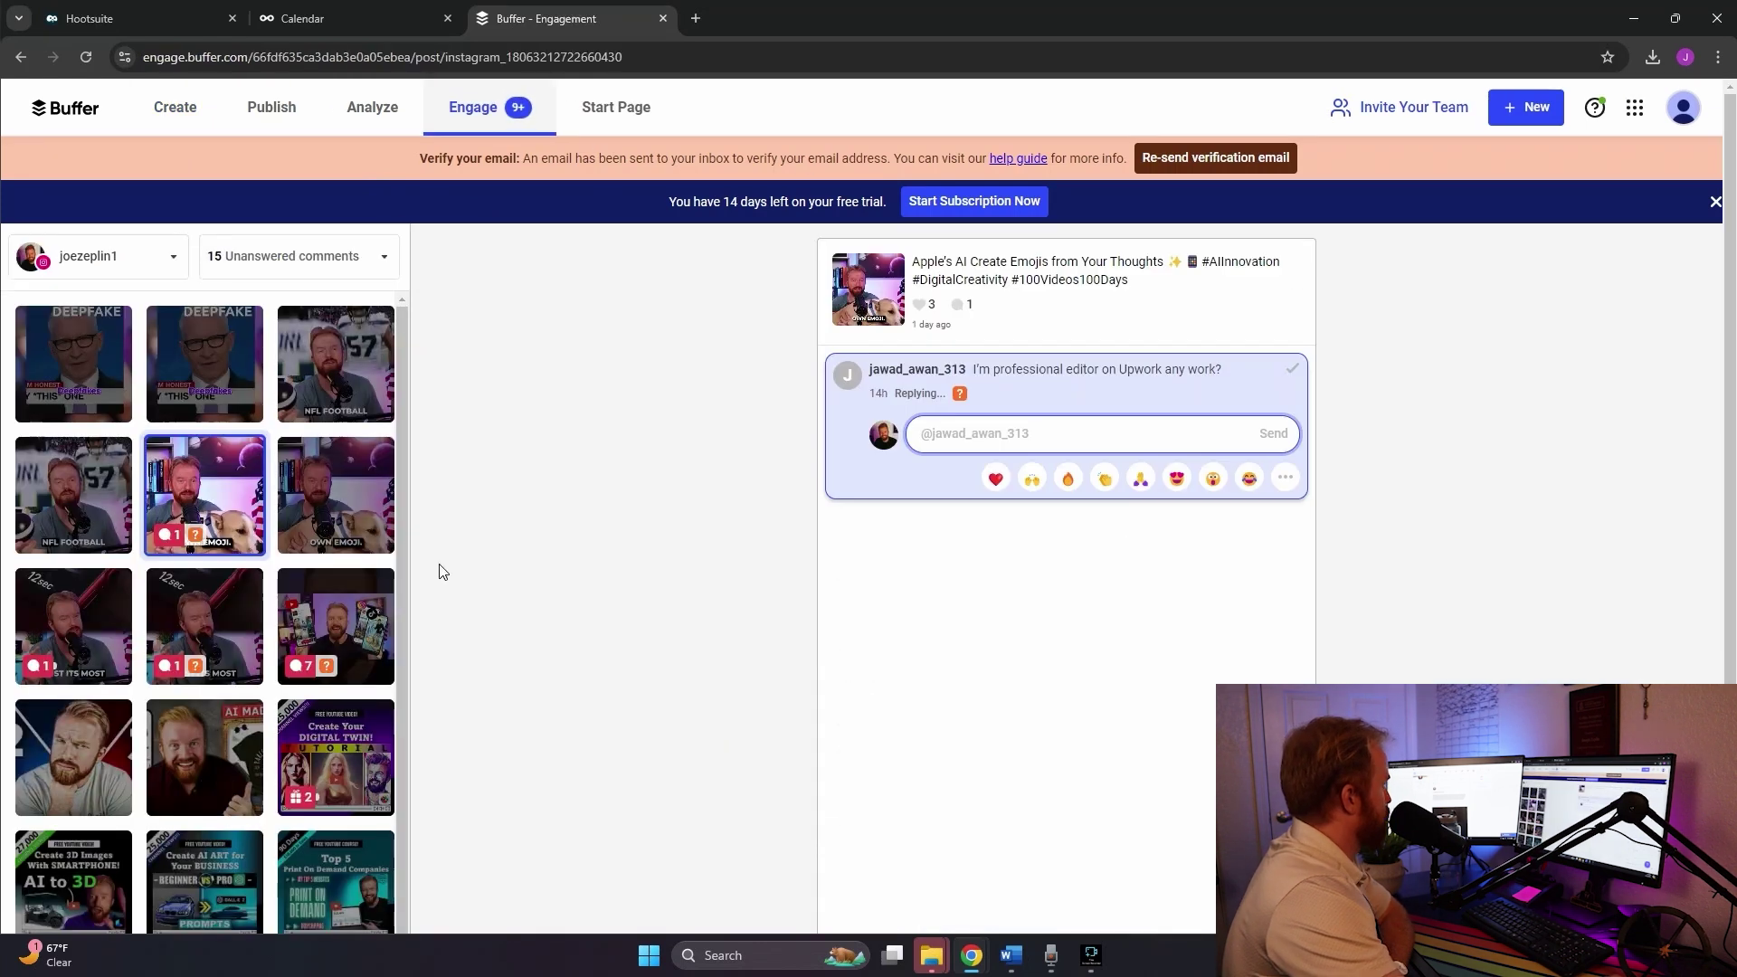
pyautogui.click(165, 261)
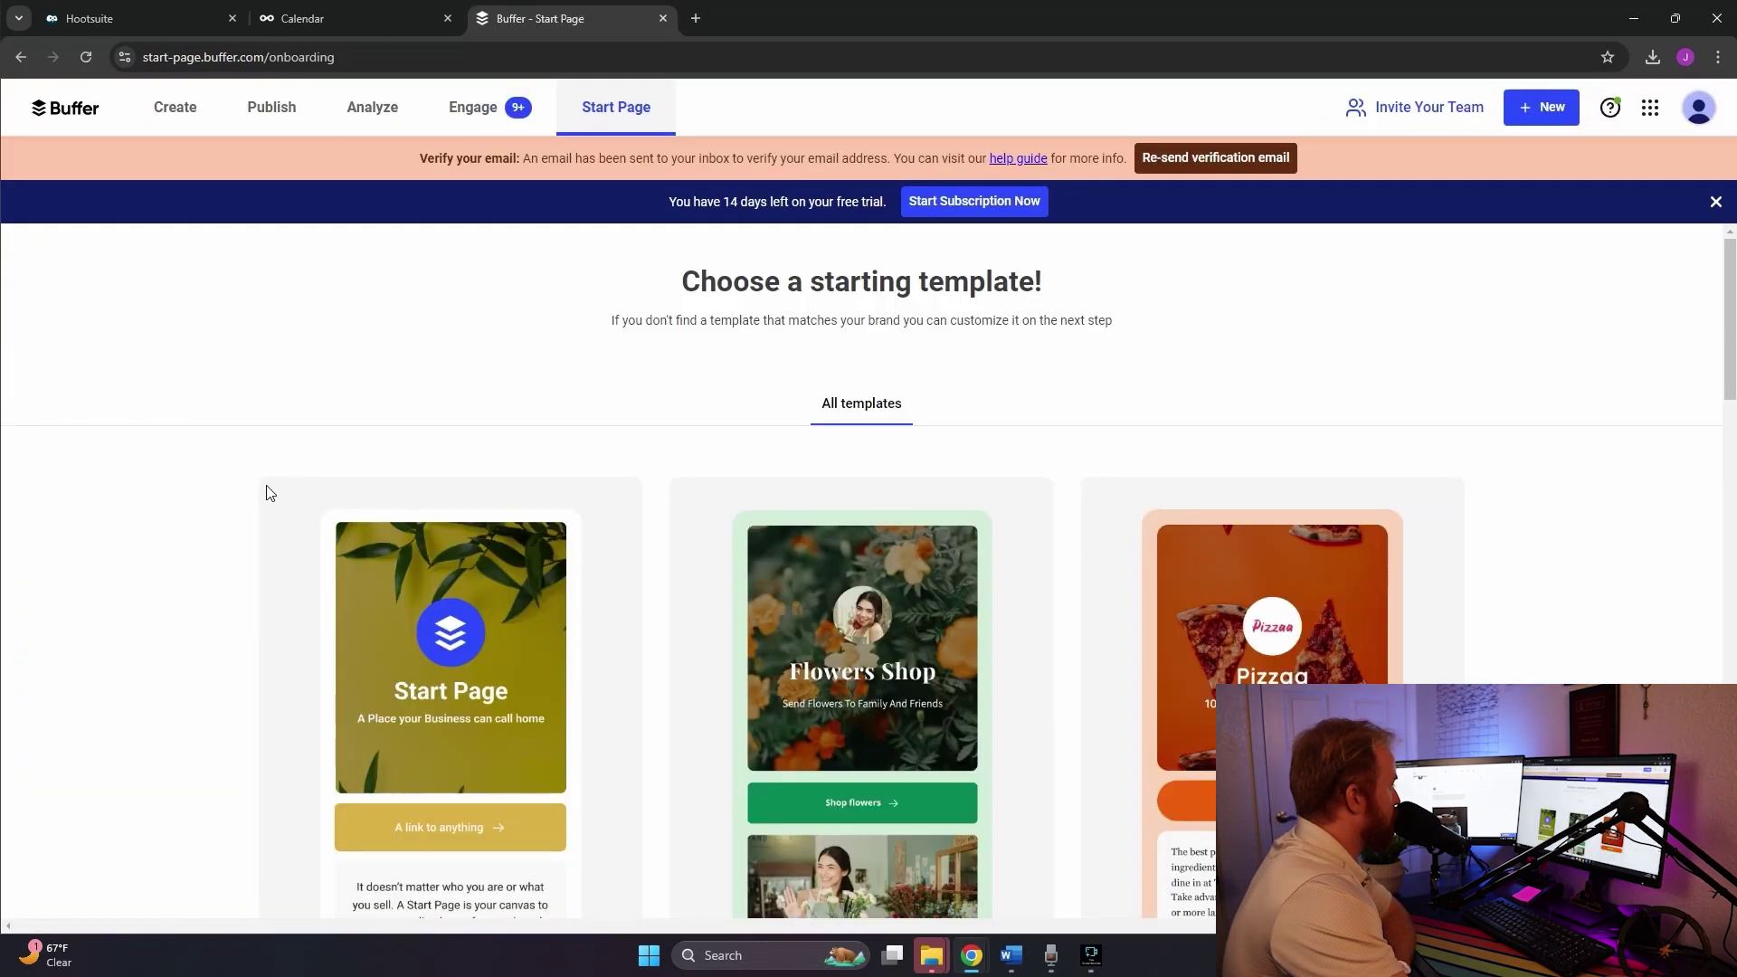
# Browse the starting templates offered for a Start Page
pyautogui.scroll(-2, 154, 489)
pyautogui.scroll(2, 1288, 616)
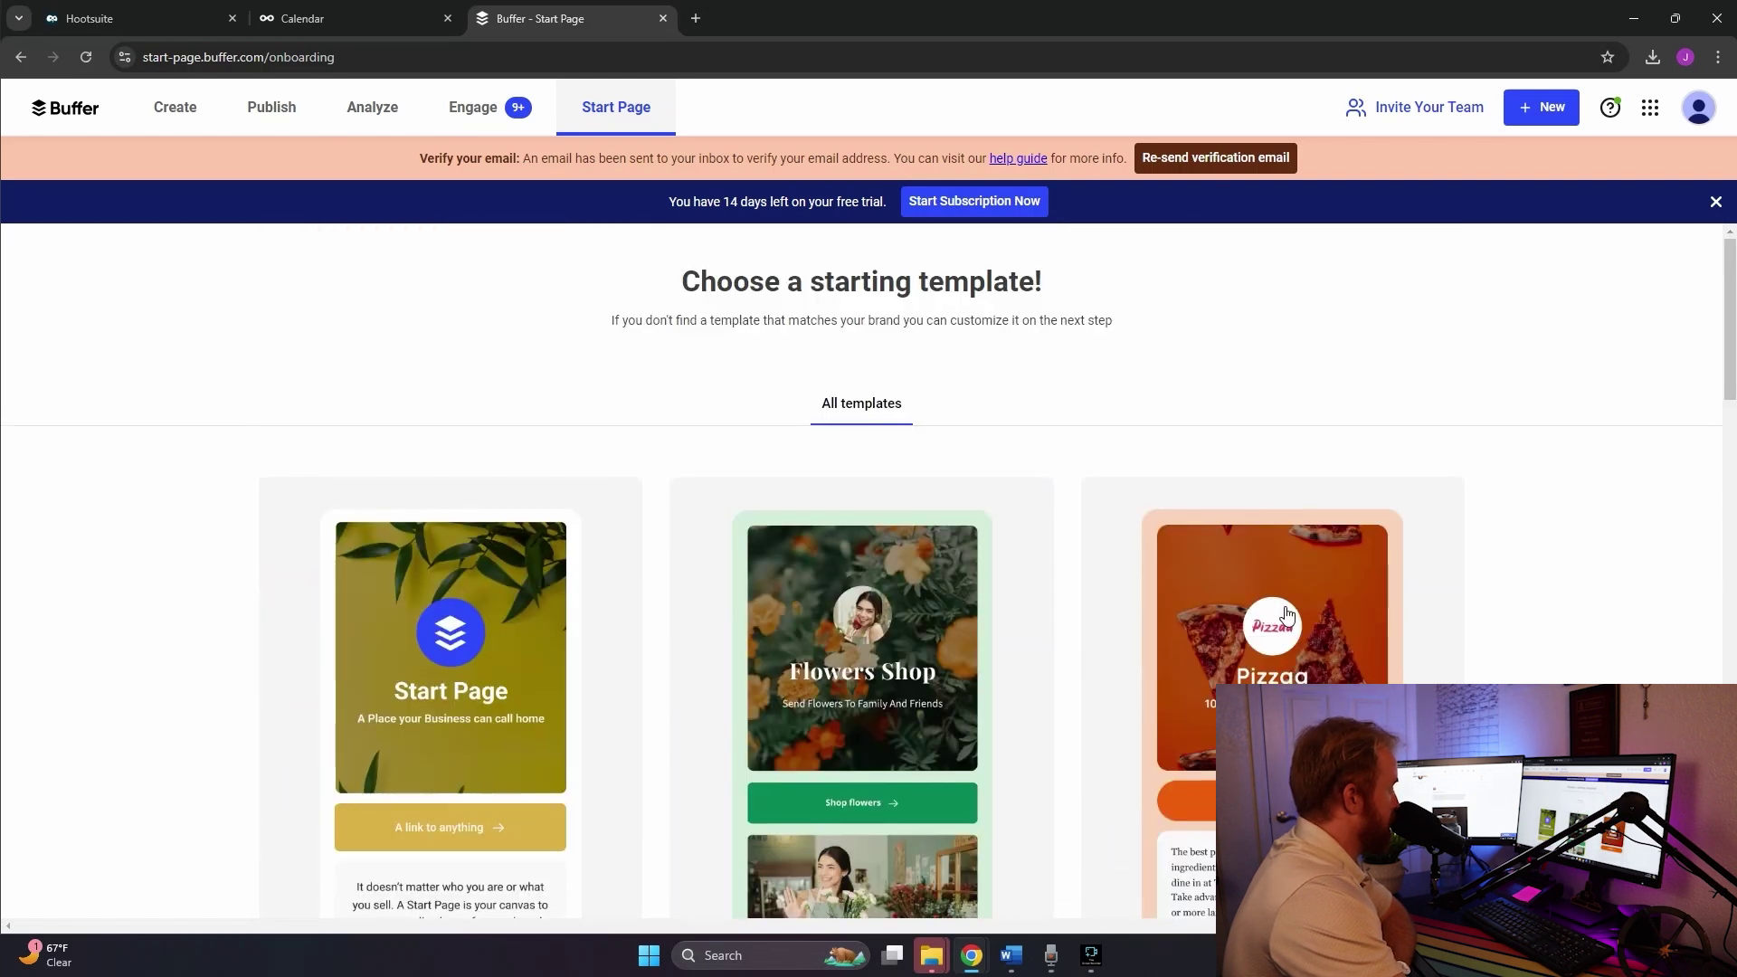
pyautogui.scroll(-2, 480, 555)
pyautogui.scroll(2, 479, 553)
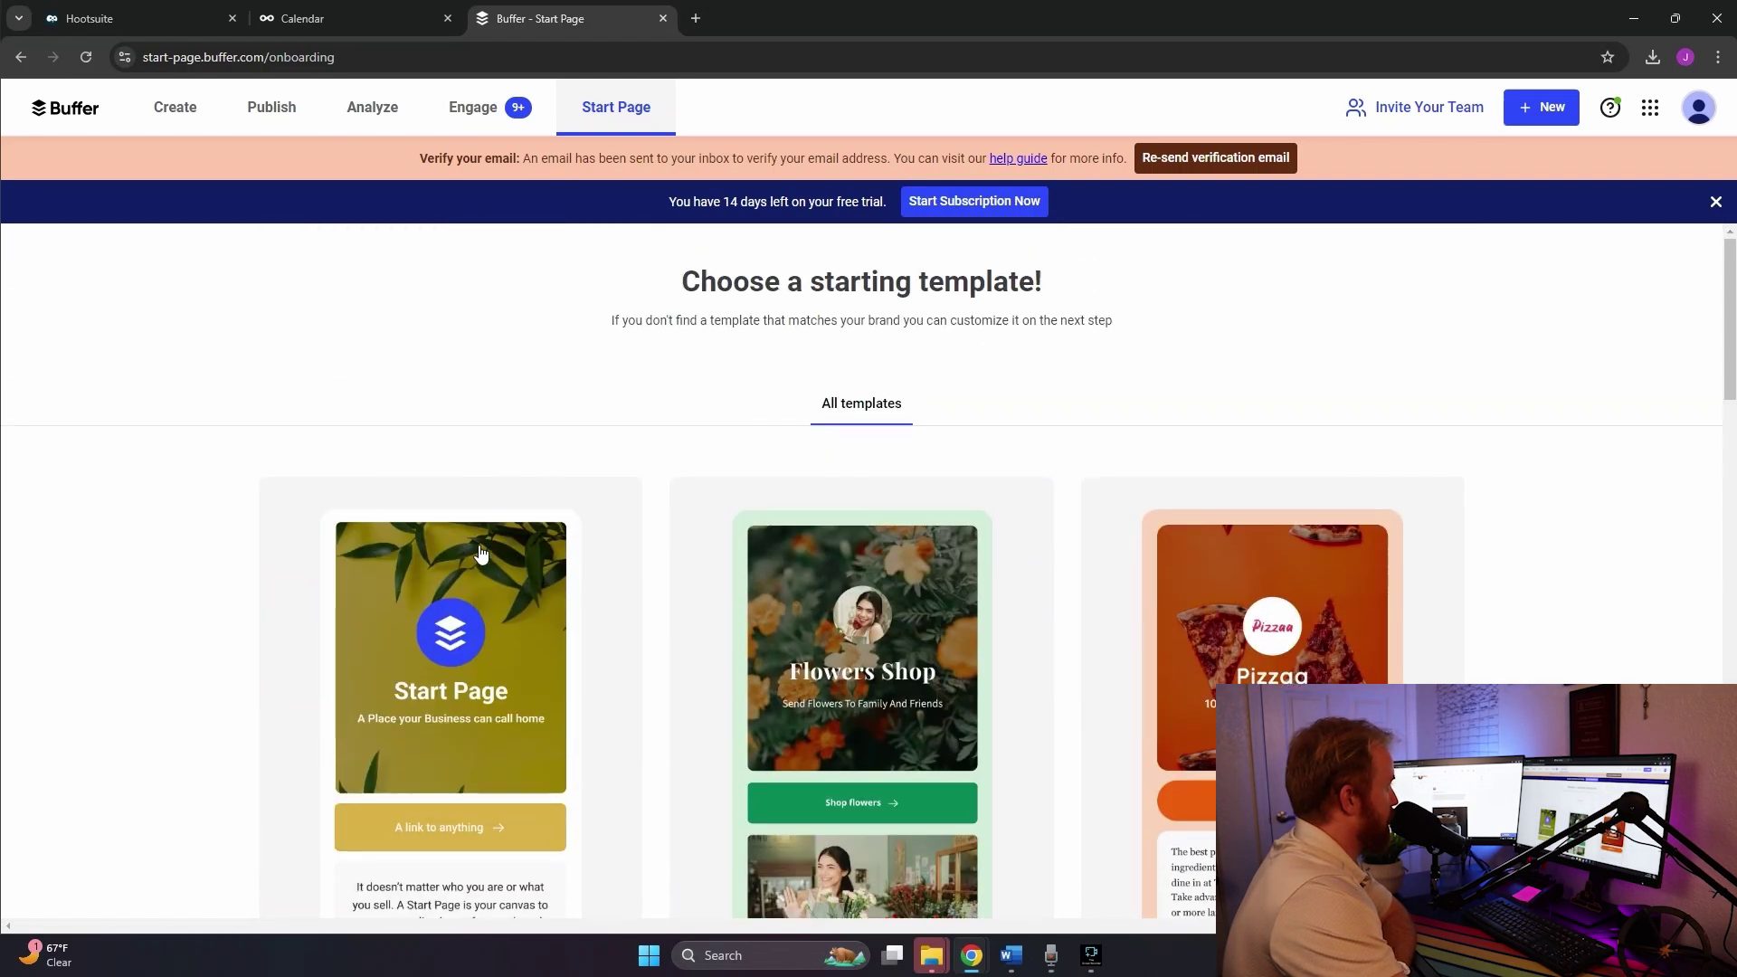
# Search Google in a new browser tab for "can you use start page in buffer free version"
pyautogui.click(695, 18)
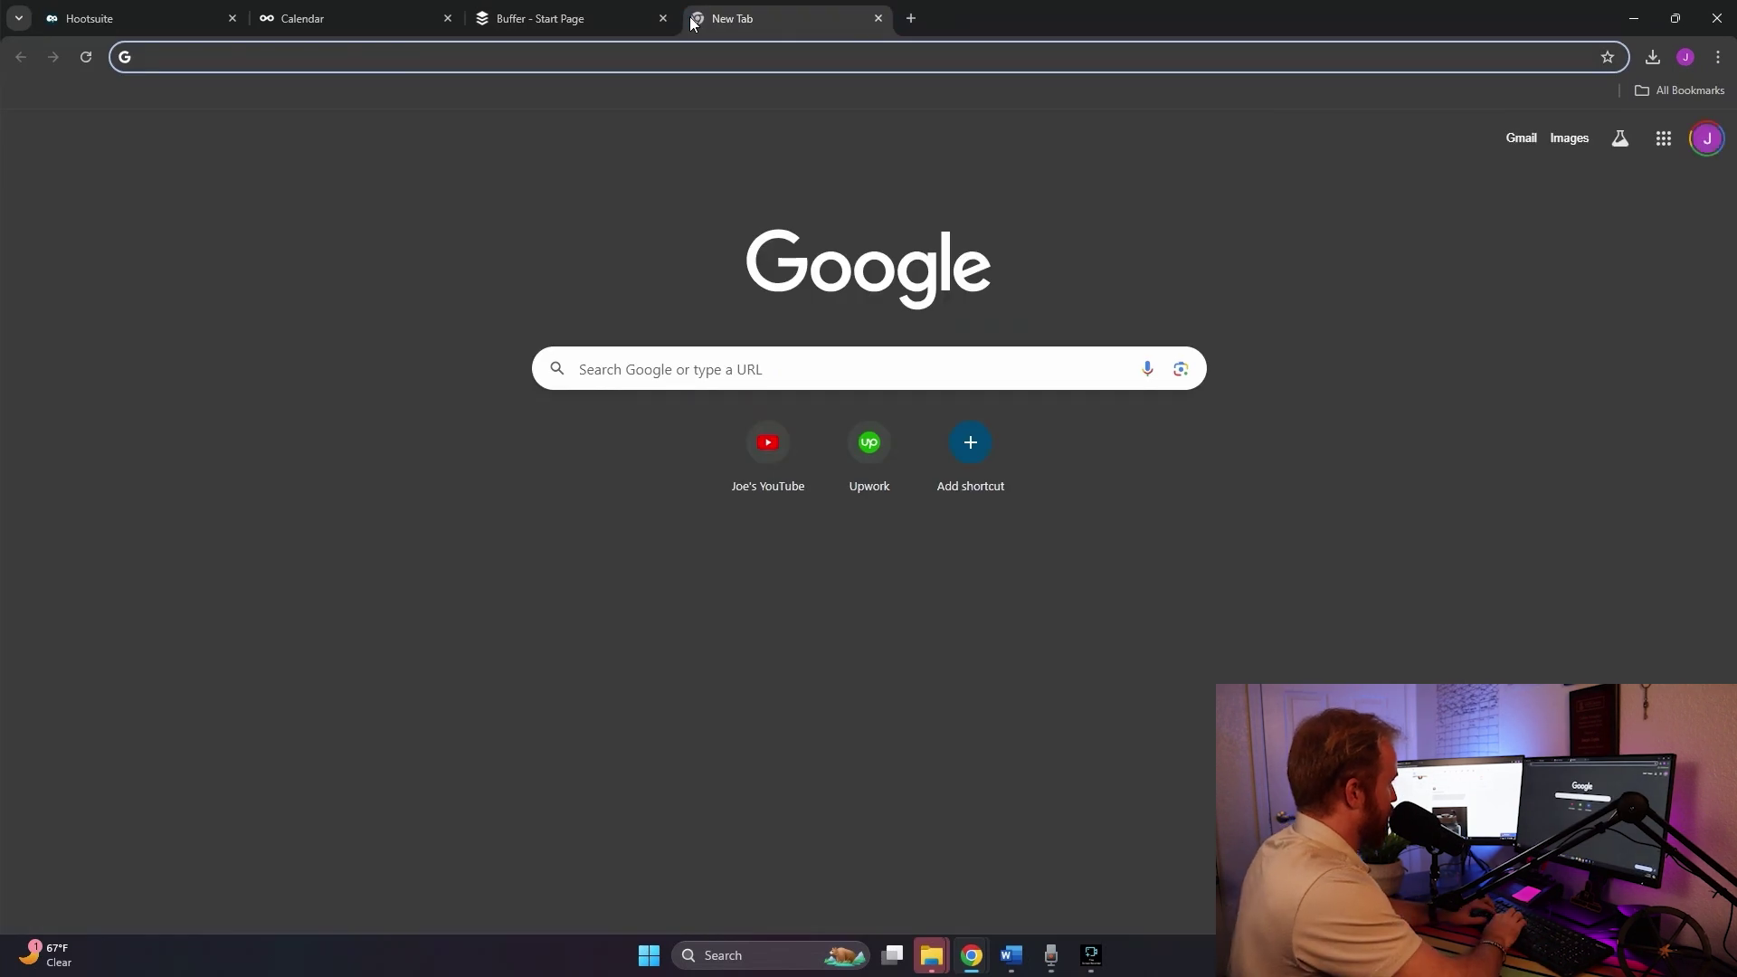
pyautogui.write('can you use s')
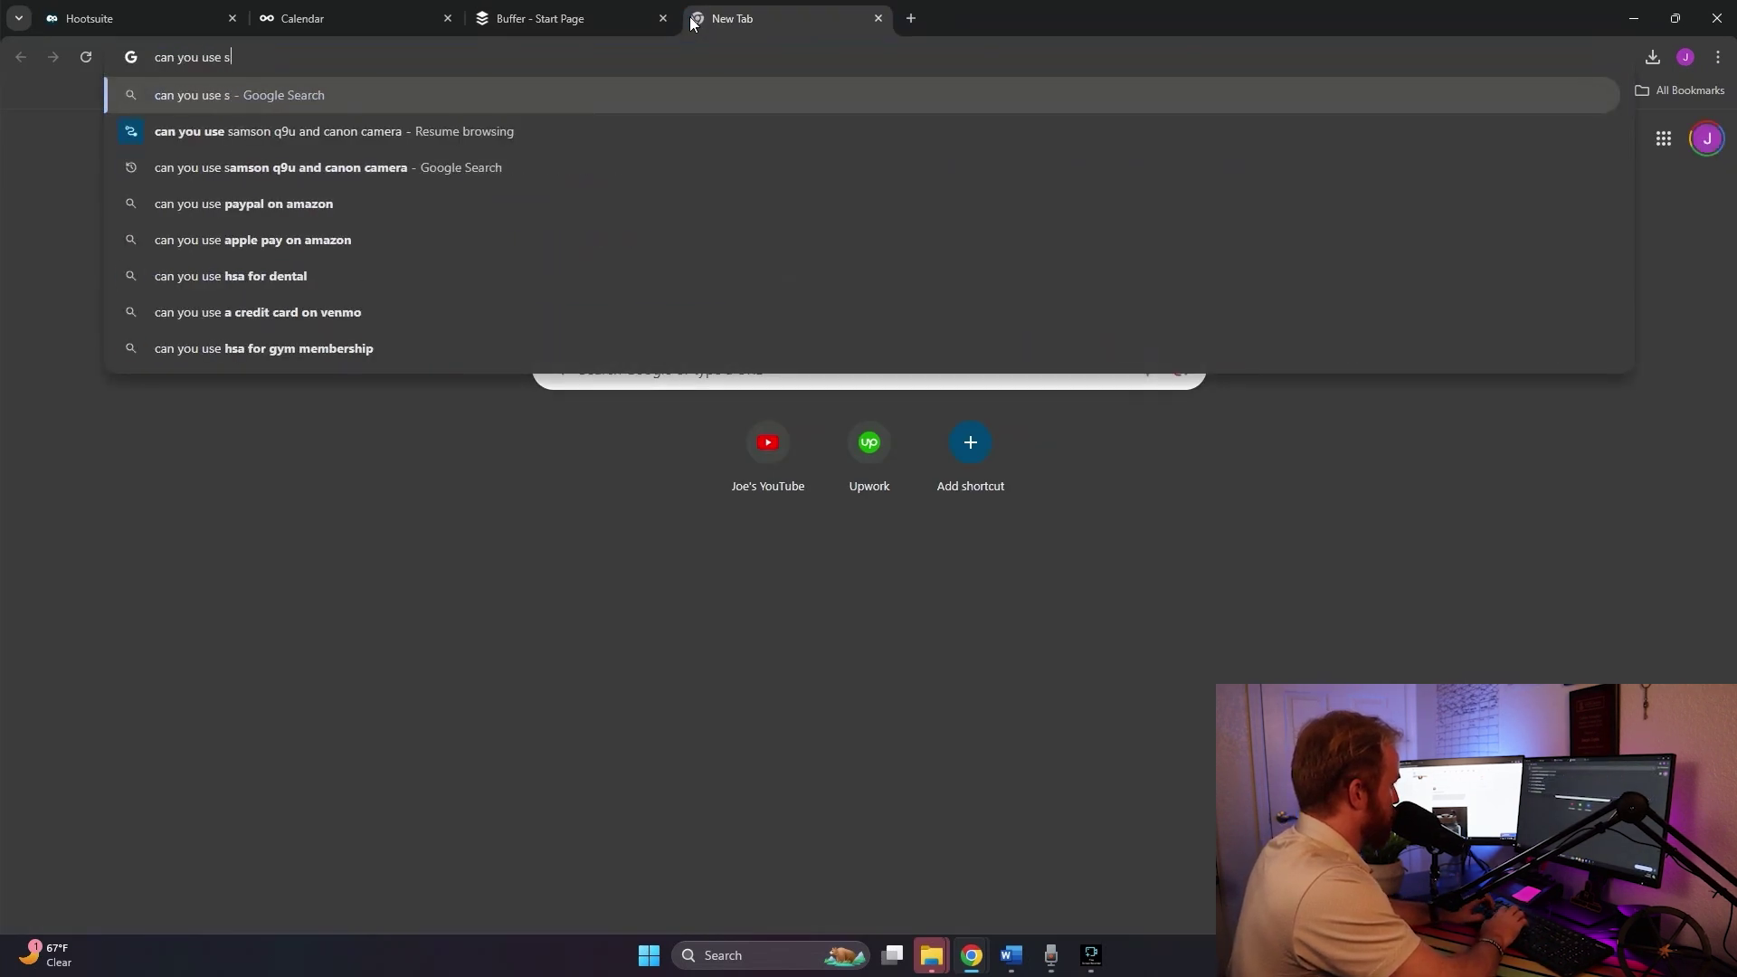
pyautogui.write('tart page in buffer free version')
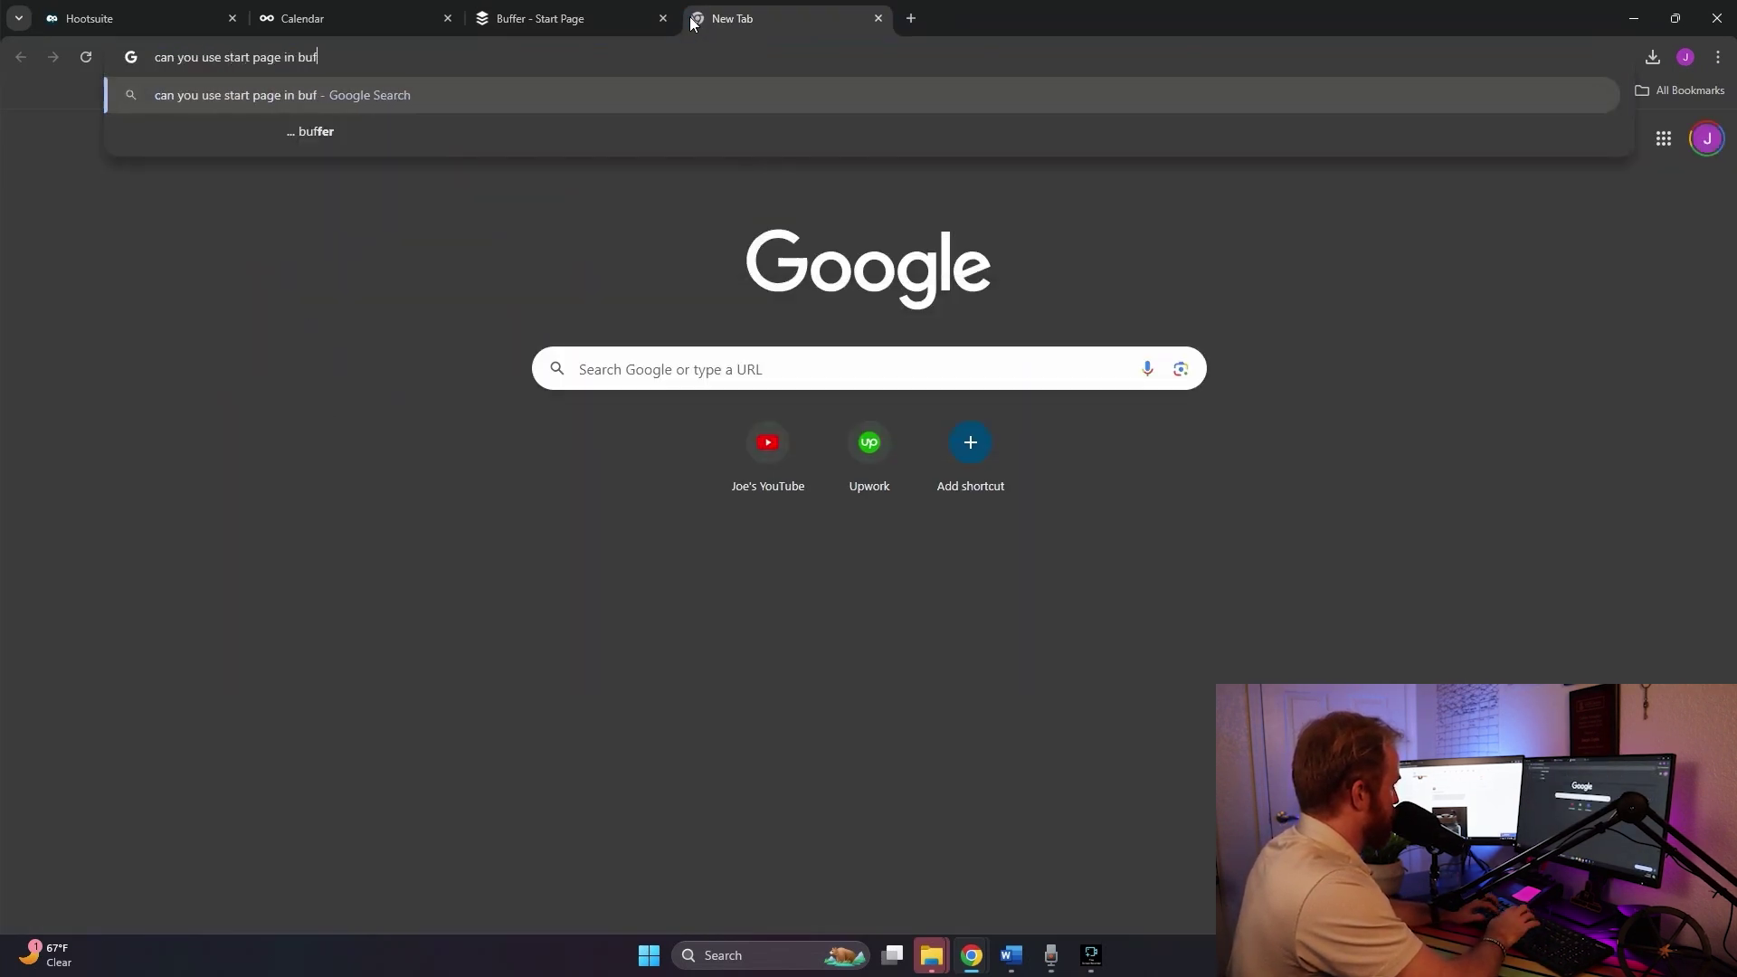
pyautogui.press('Return')
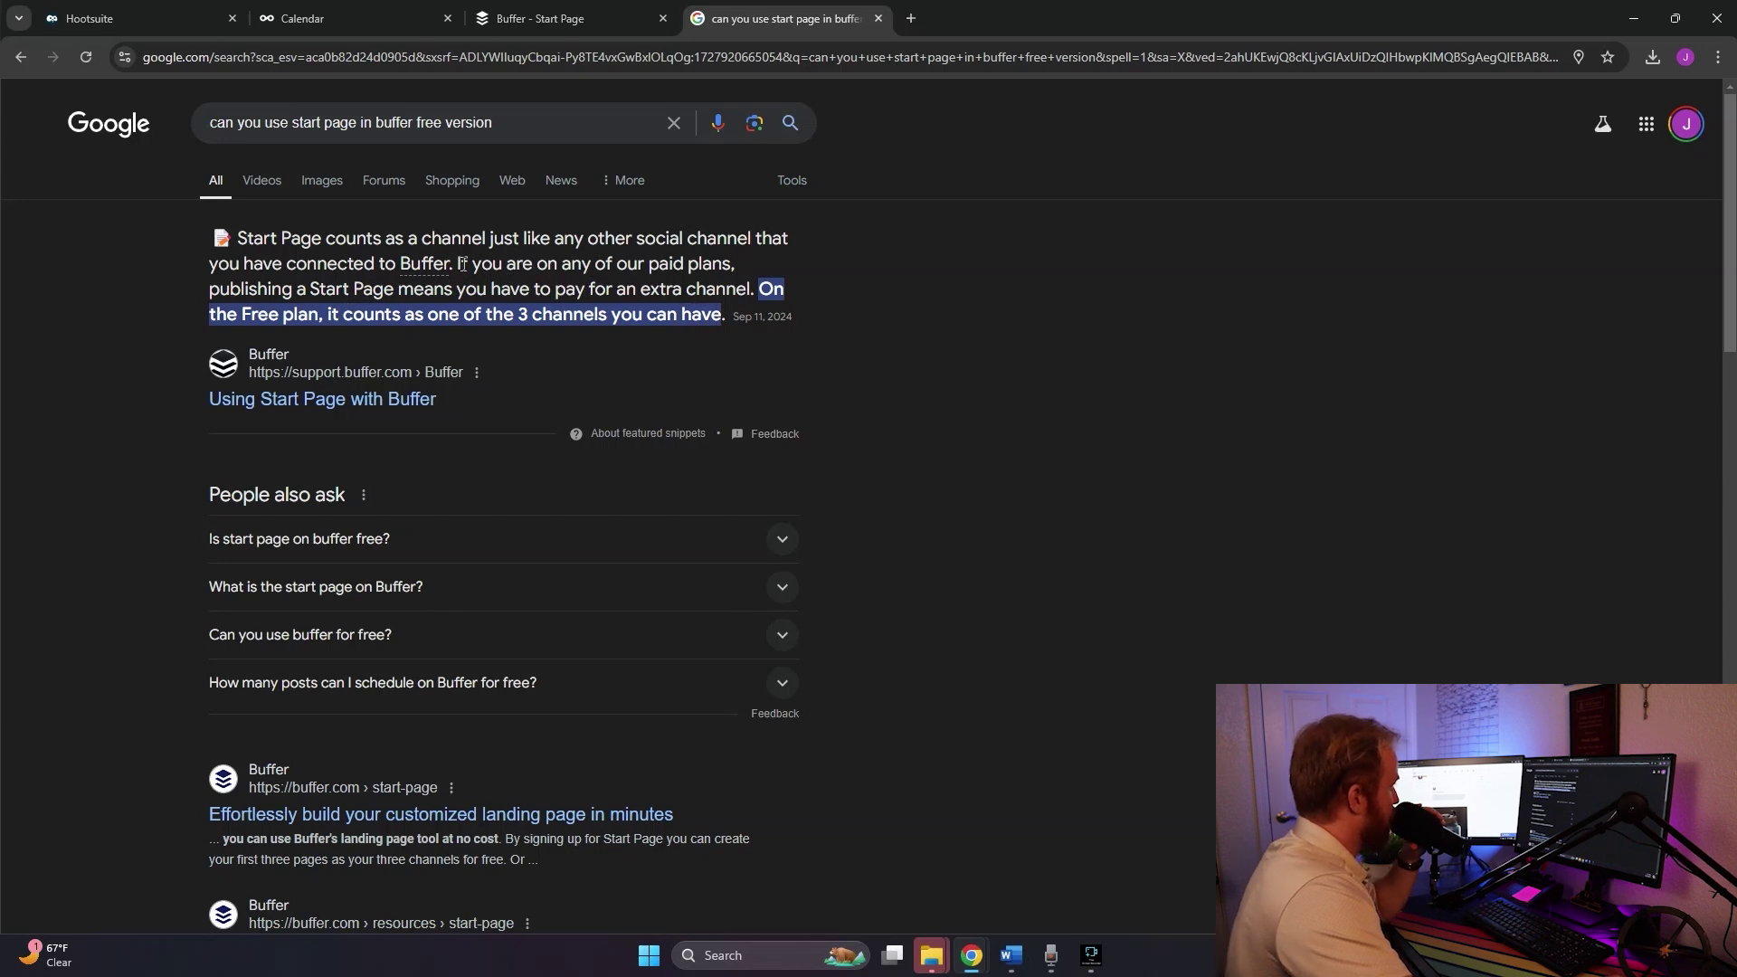
# Highlight the featured answer's sentences on Start Page channels in paid plans, and return to the Start Page templates
pyautogui.moveTo(460, 263); pyautogui.dragTo(724, 271)
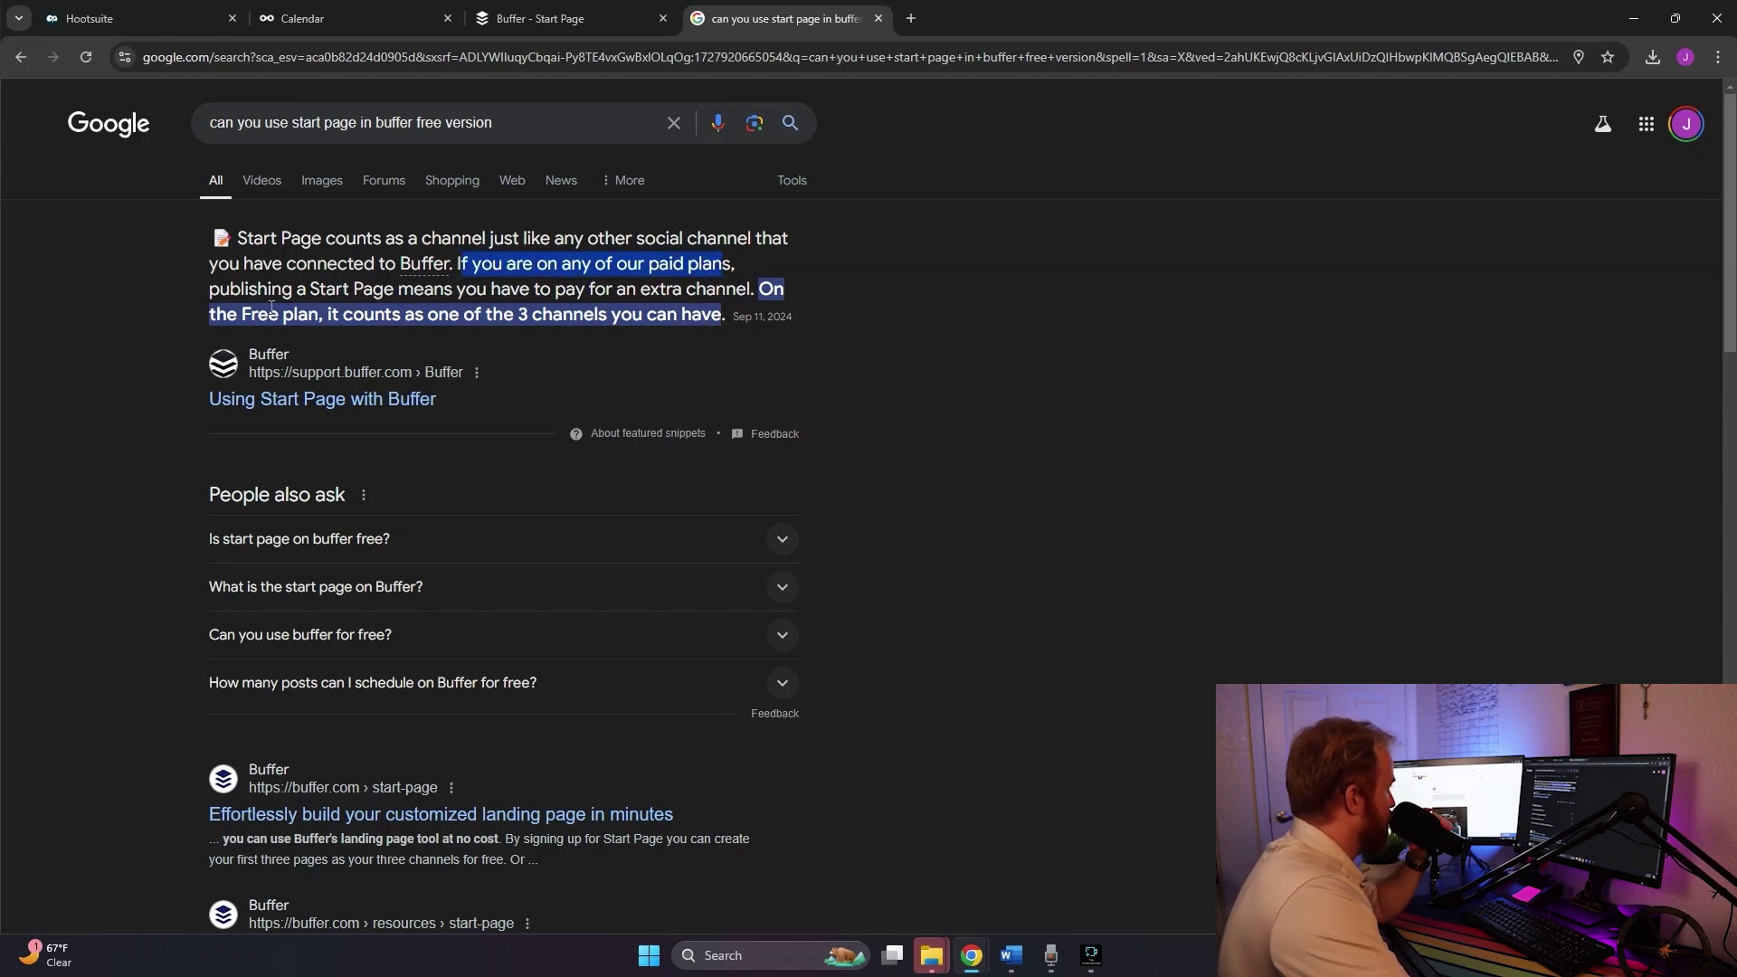
pyautogui.moveTo(214, 292); pyautogui.dragTo(758, 292)
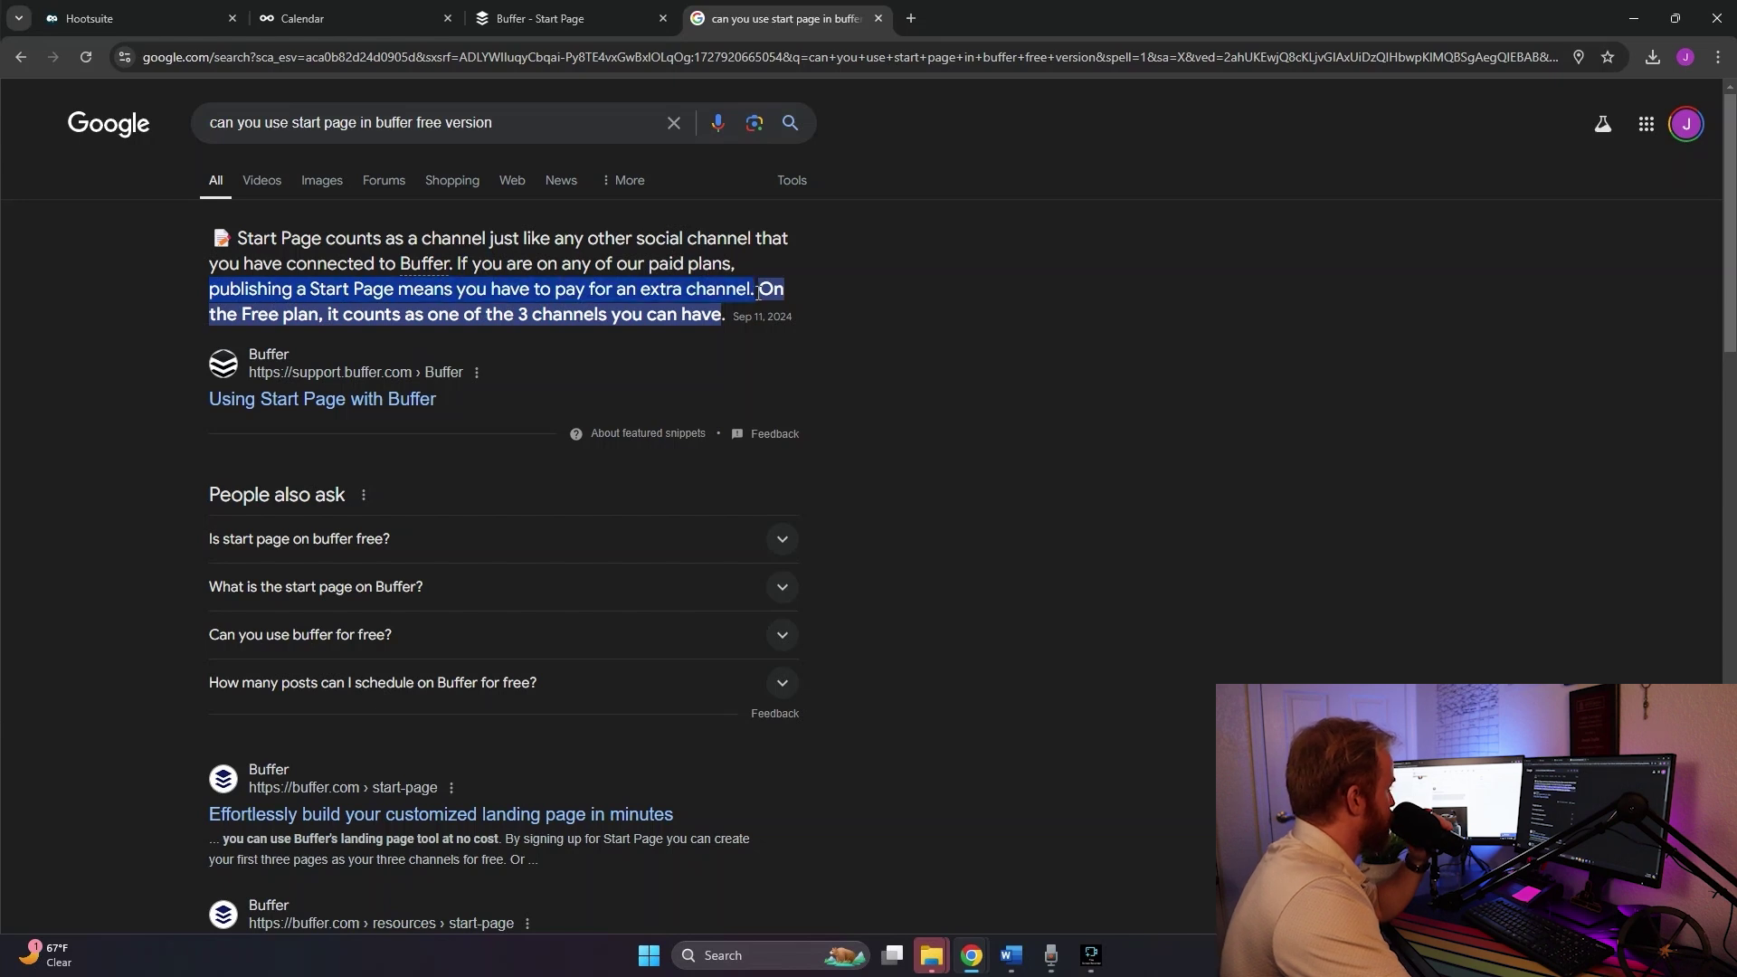
pyautogui.moveTo(462, 264); pyautogui.dragTo(784, 292)
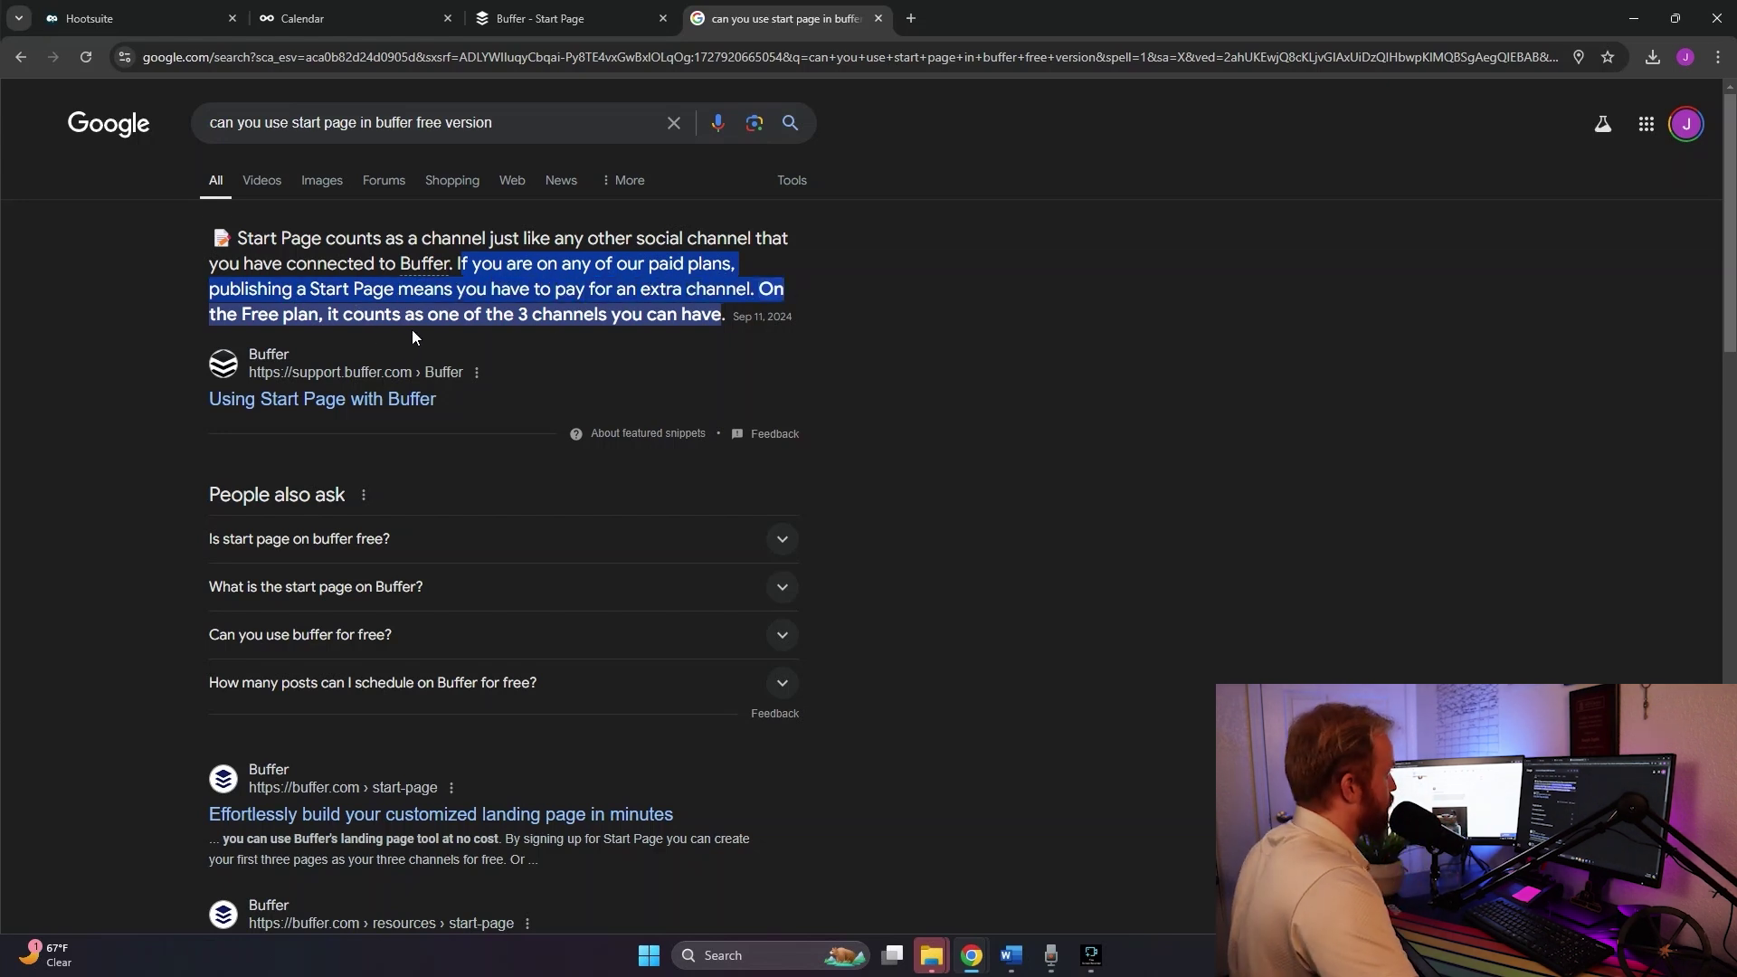
pyautogui.click(540, 18)
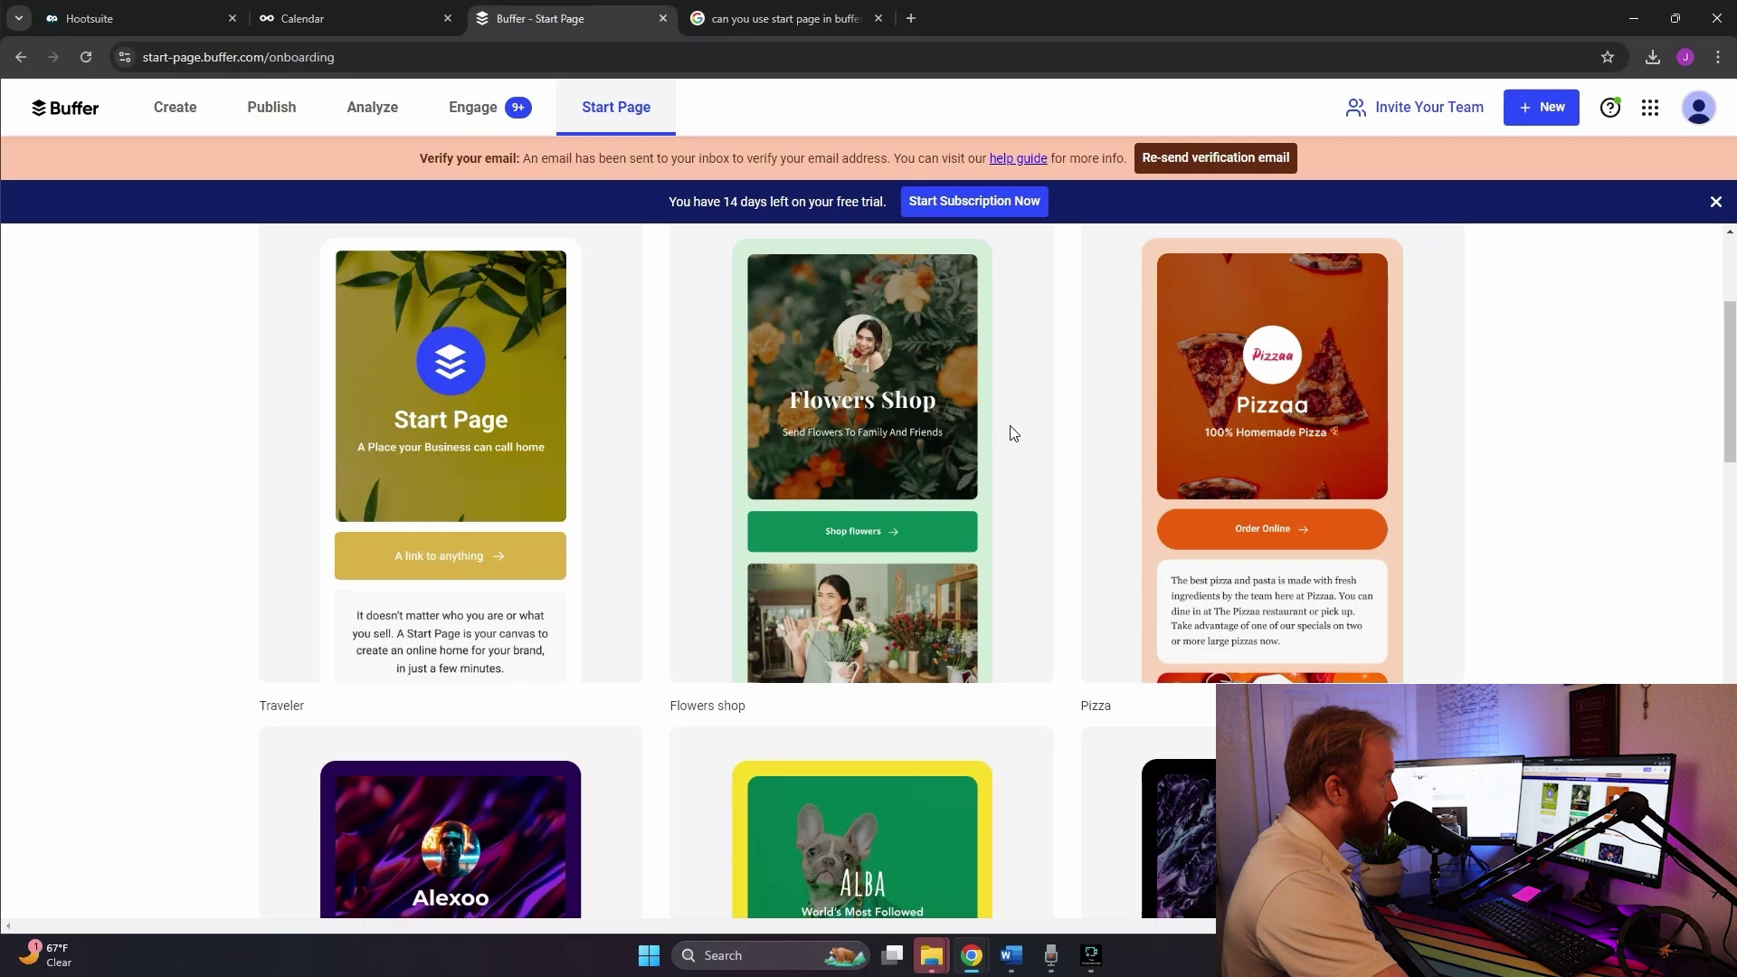